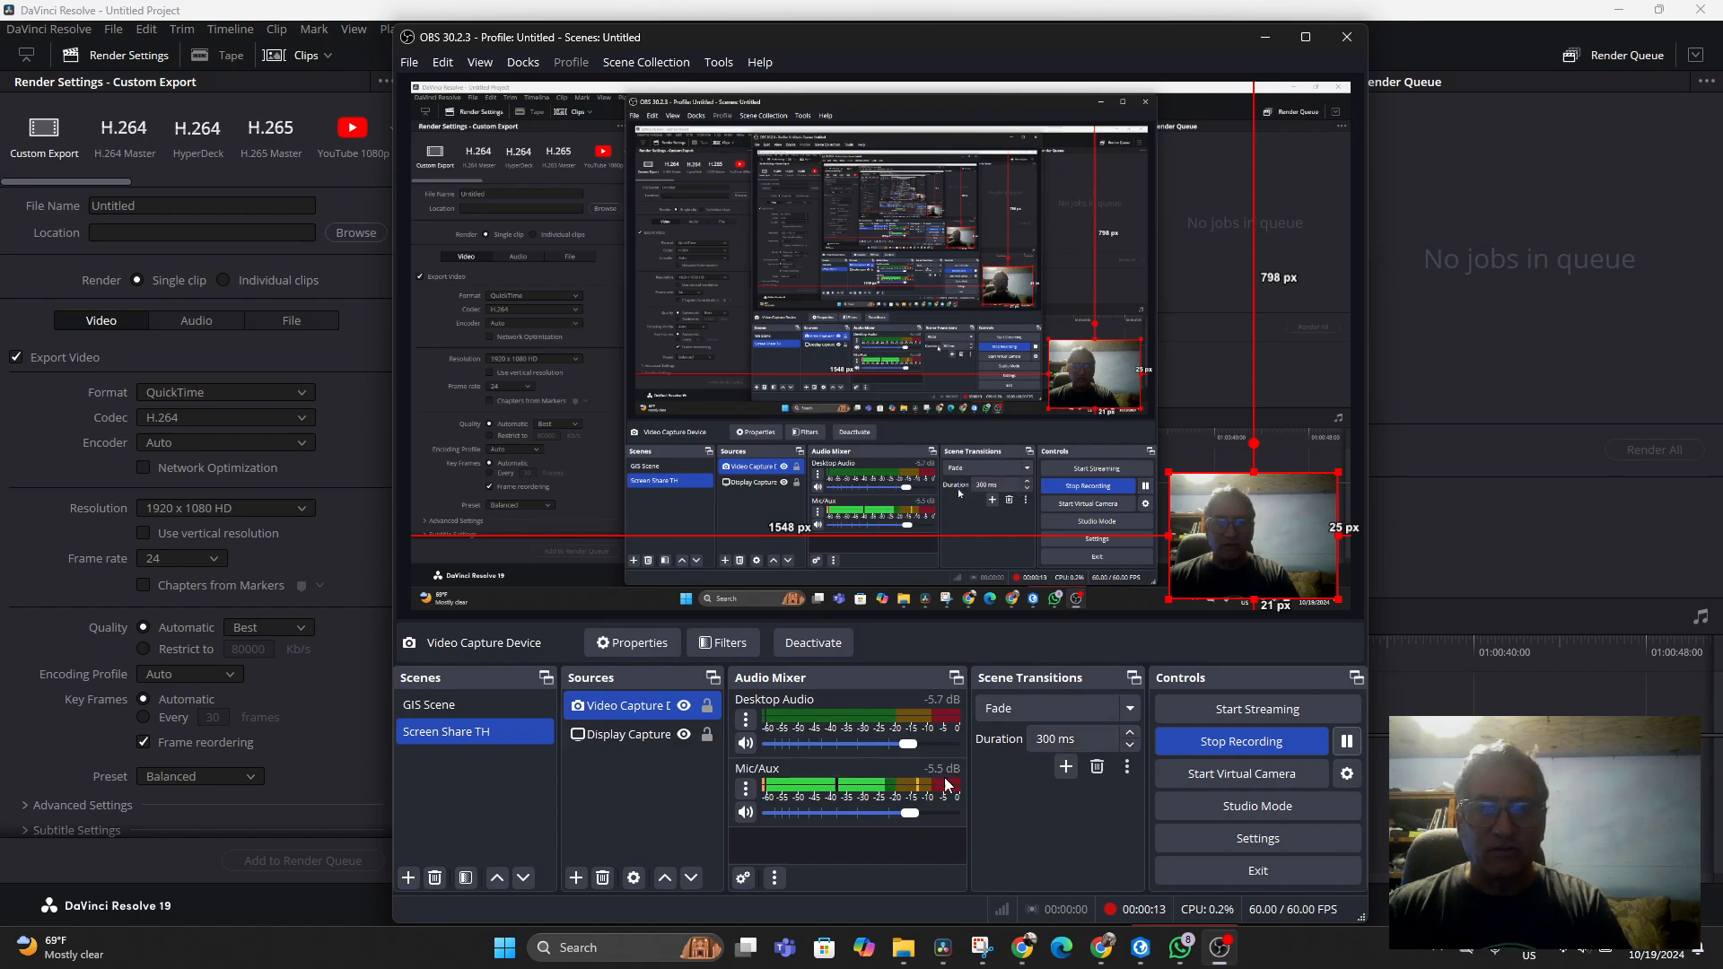
Switch to the Edit page
click(1265, 37)
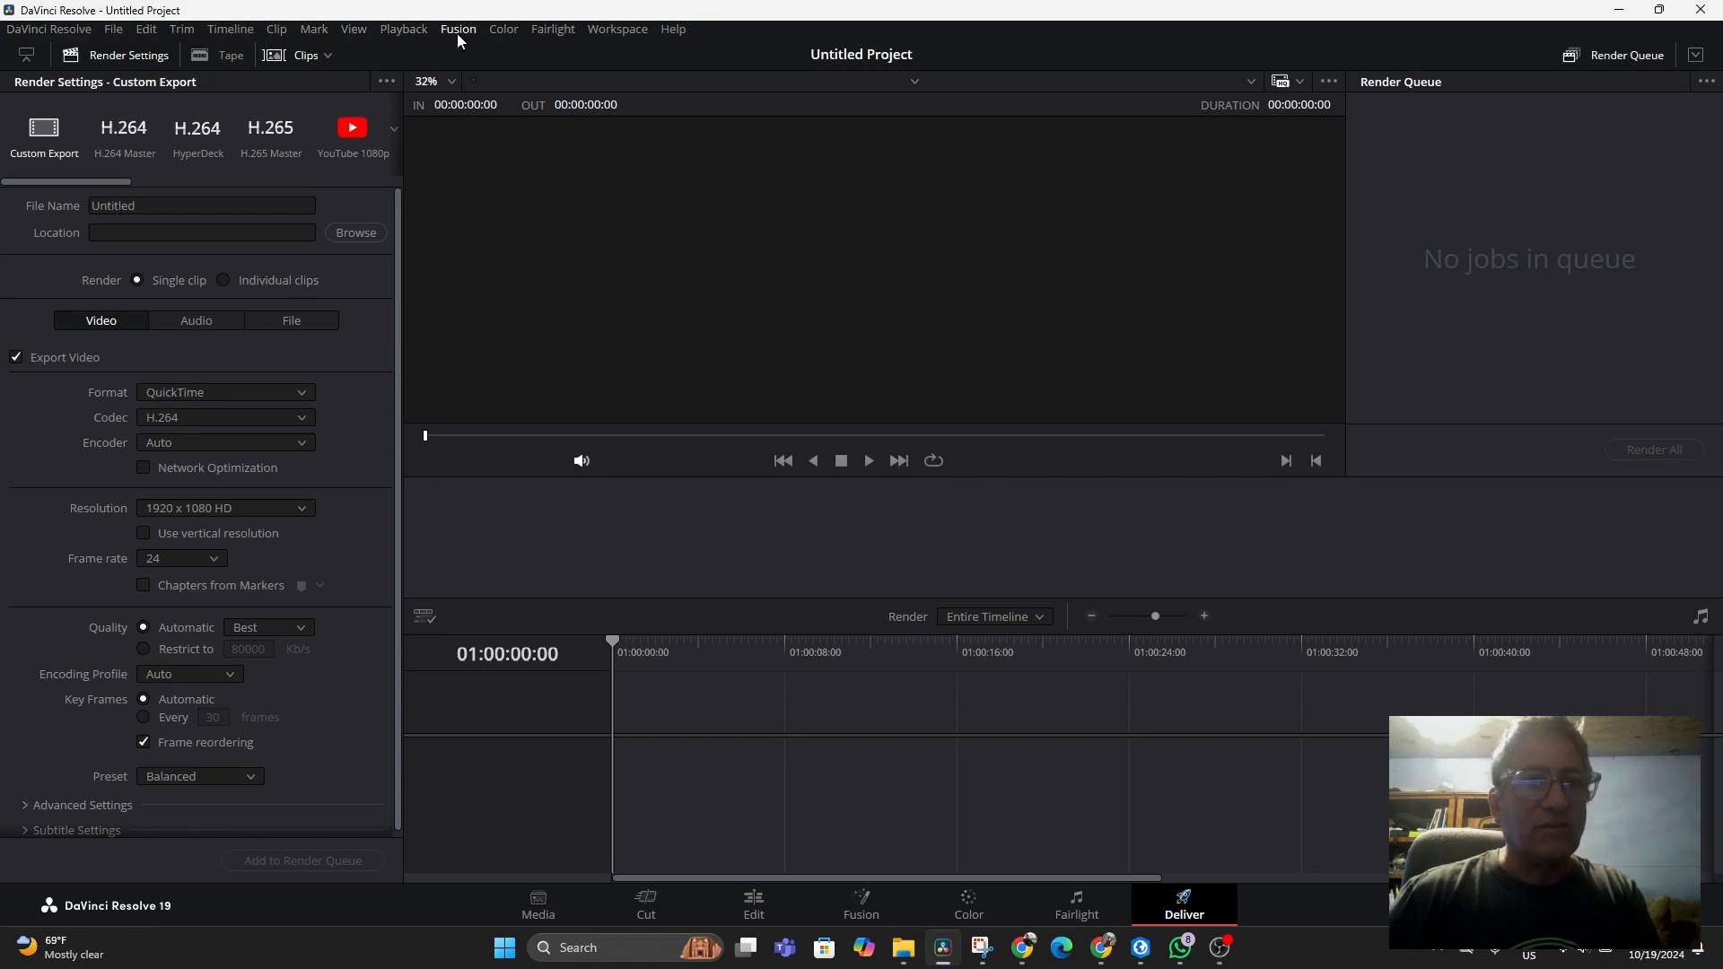
click(612, 29)
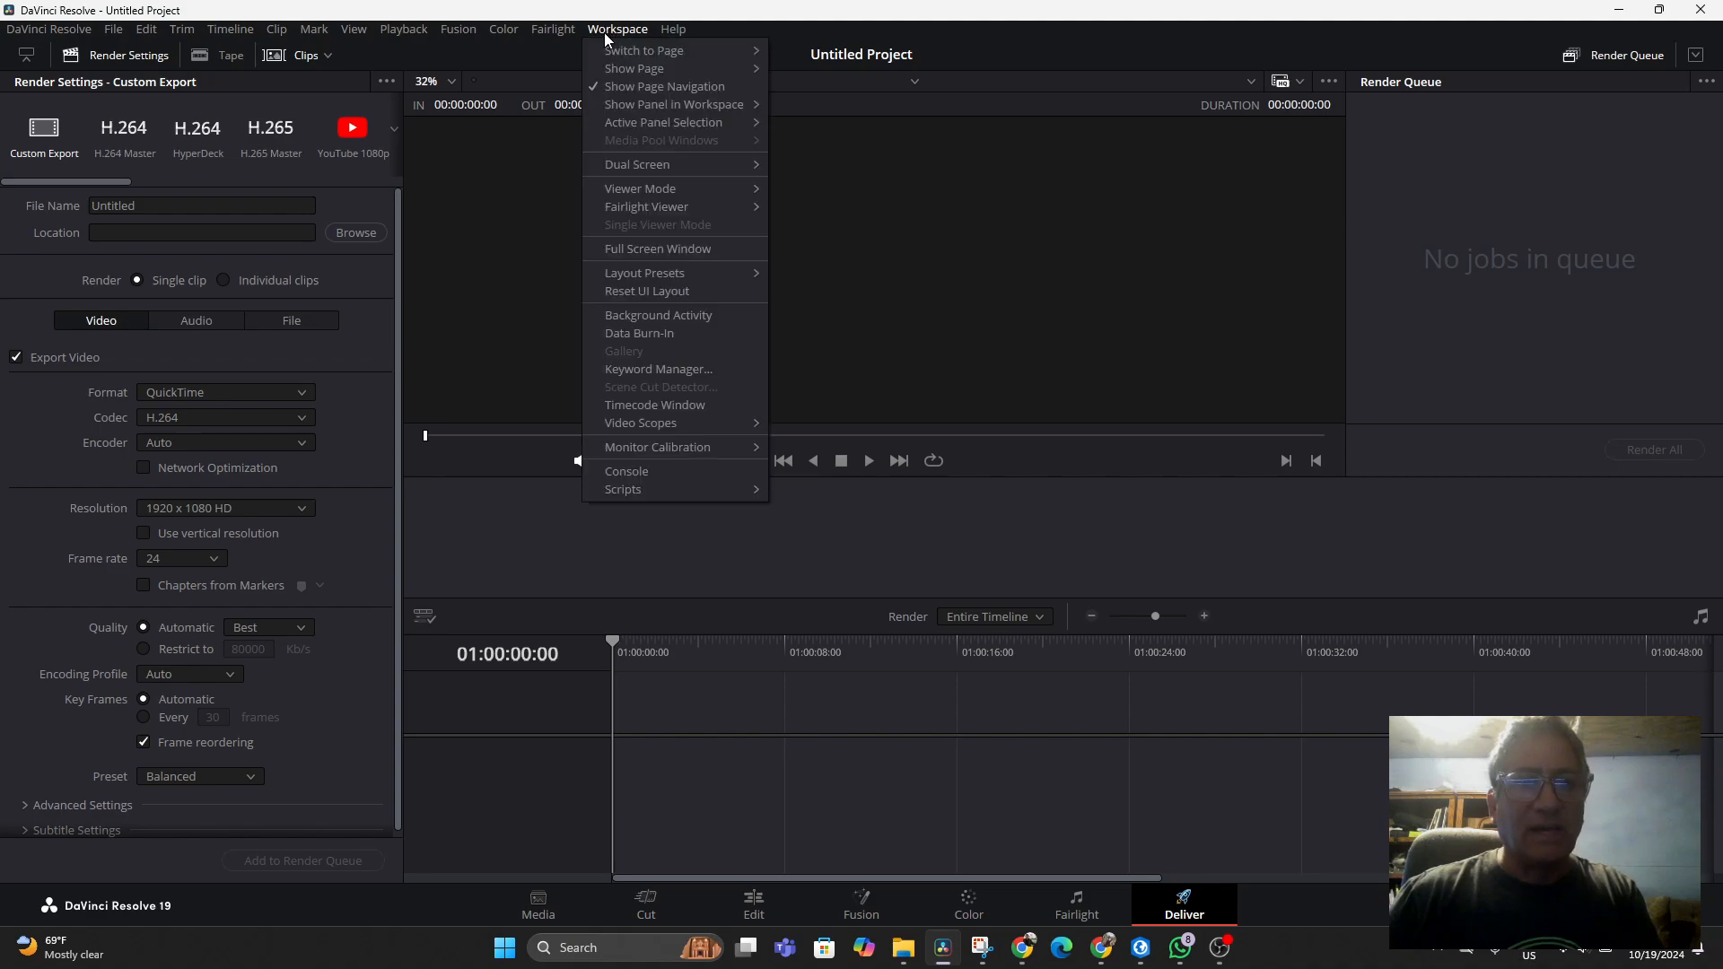
mouse_move(612, 54)
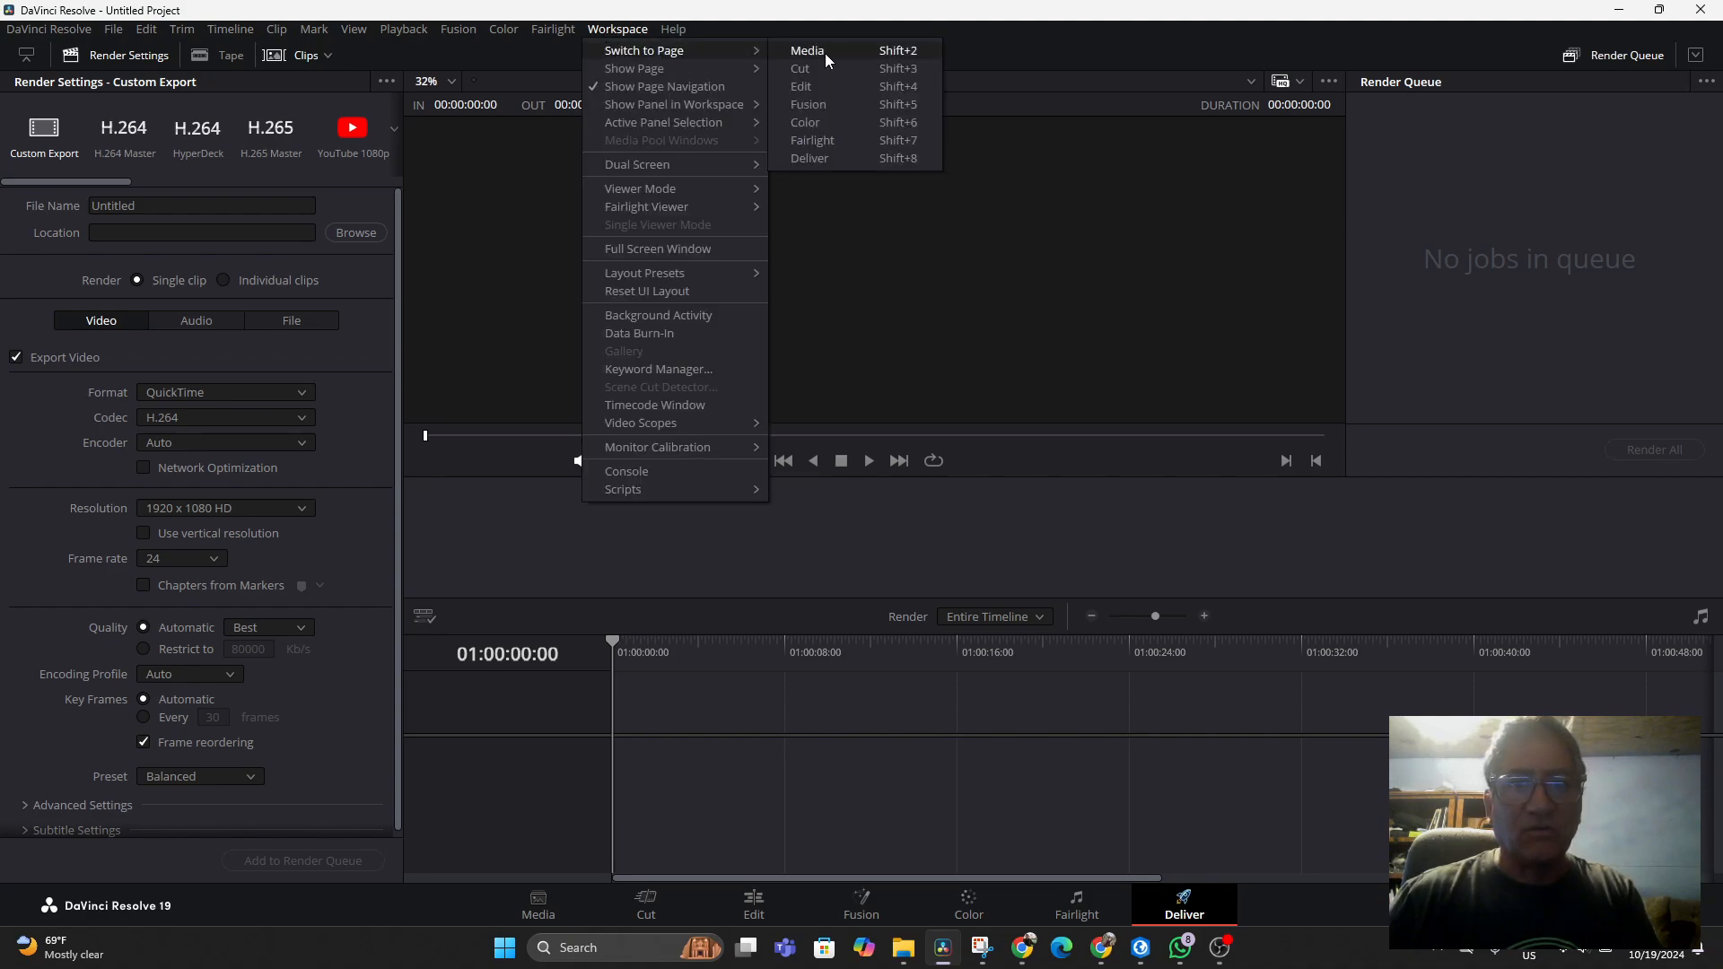
click(831, 81)
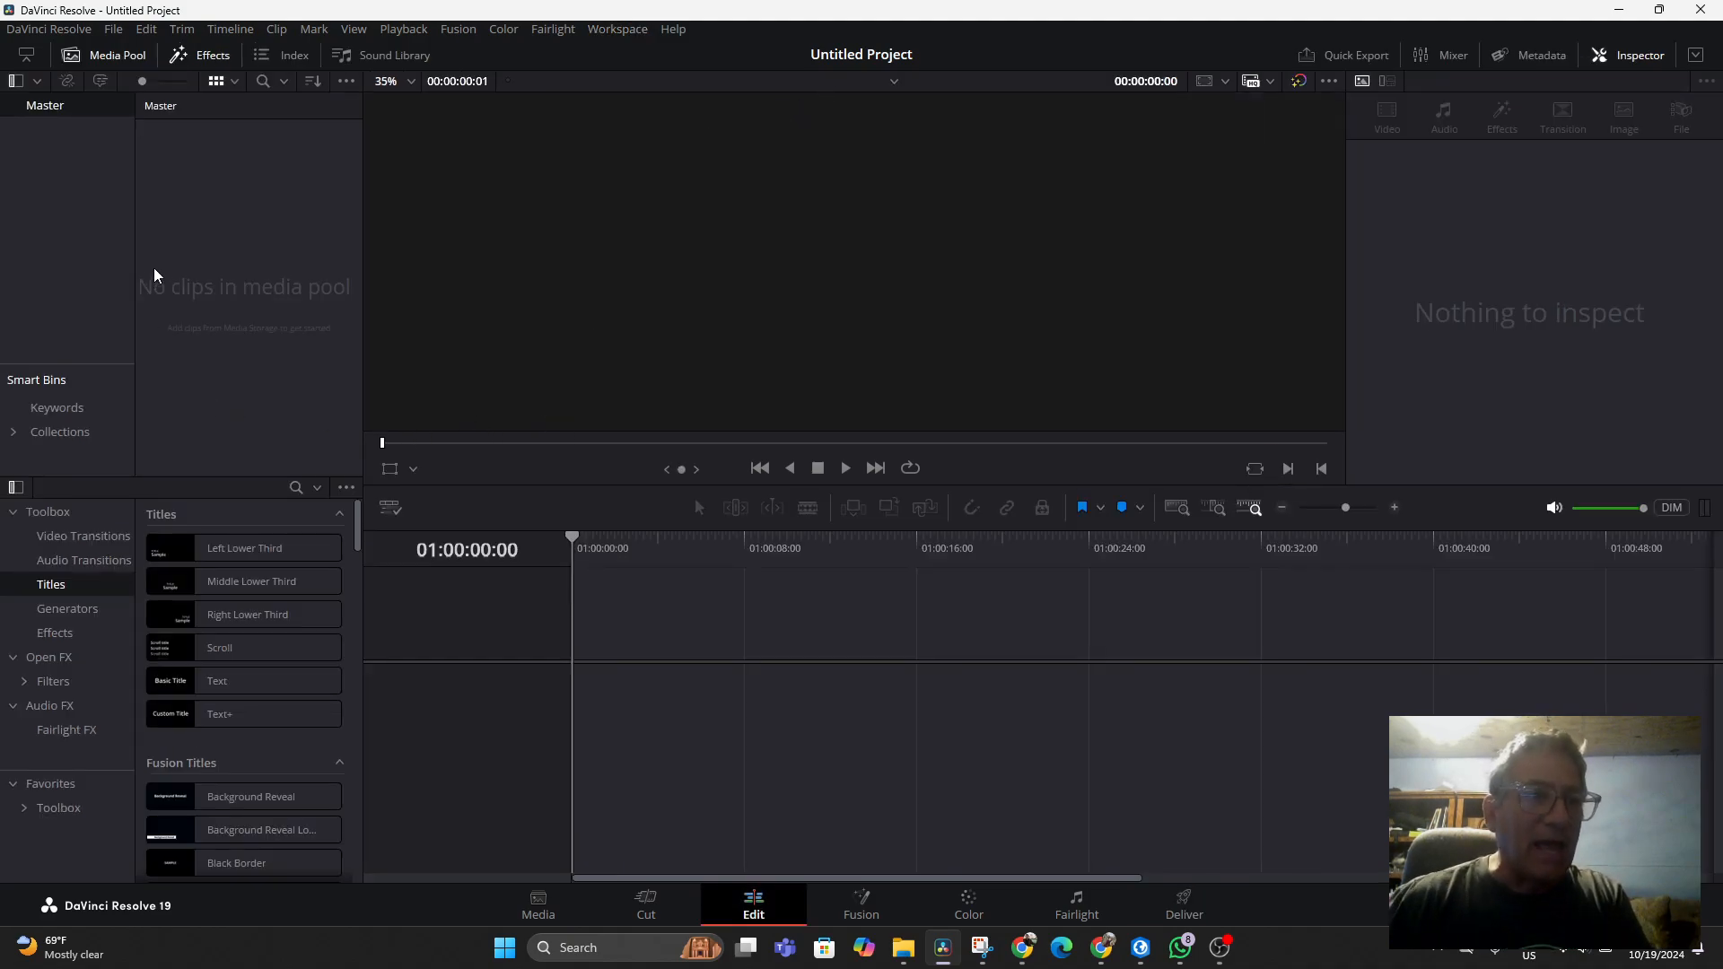
Import the Meeting in _General_ recording into the media pool and change the project frame rate to match it
right_click(204, 241)
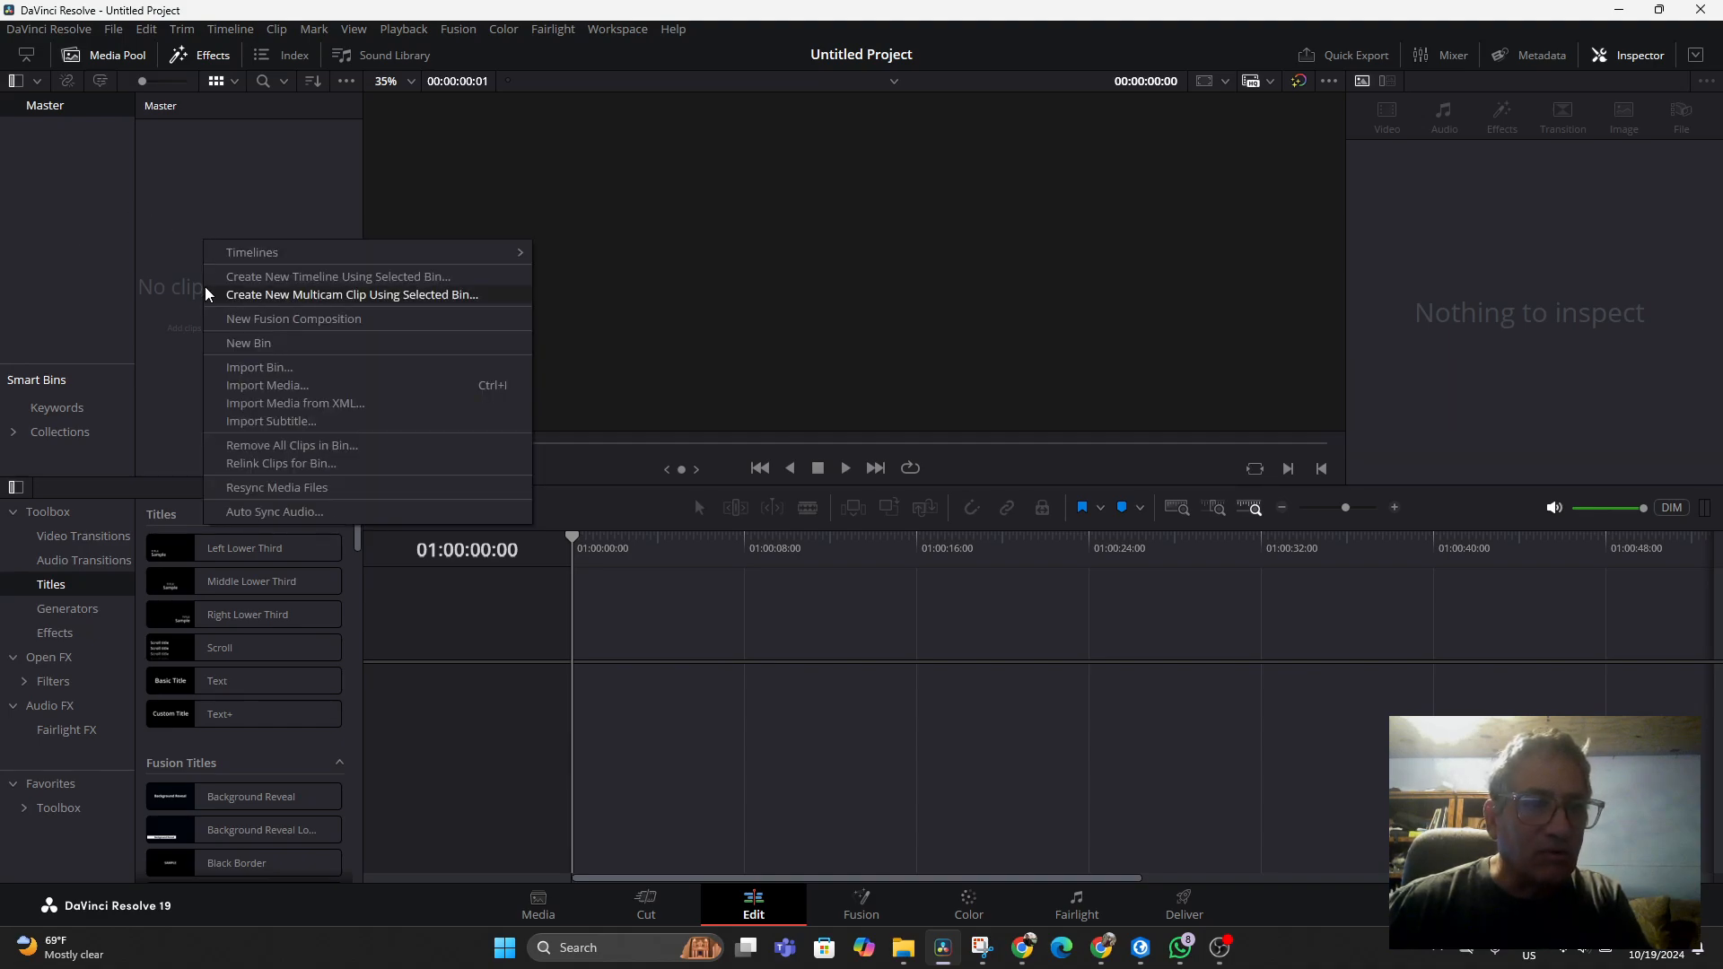
click(253, 386)
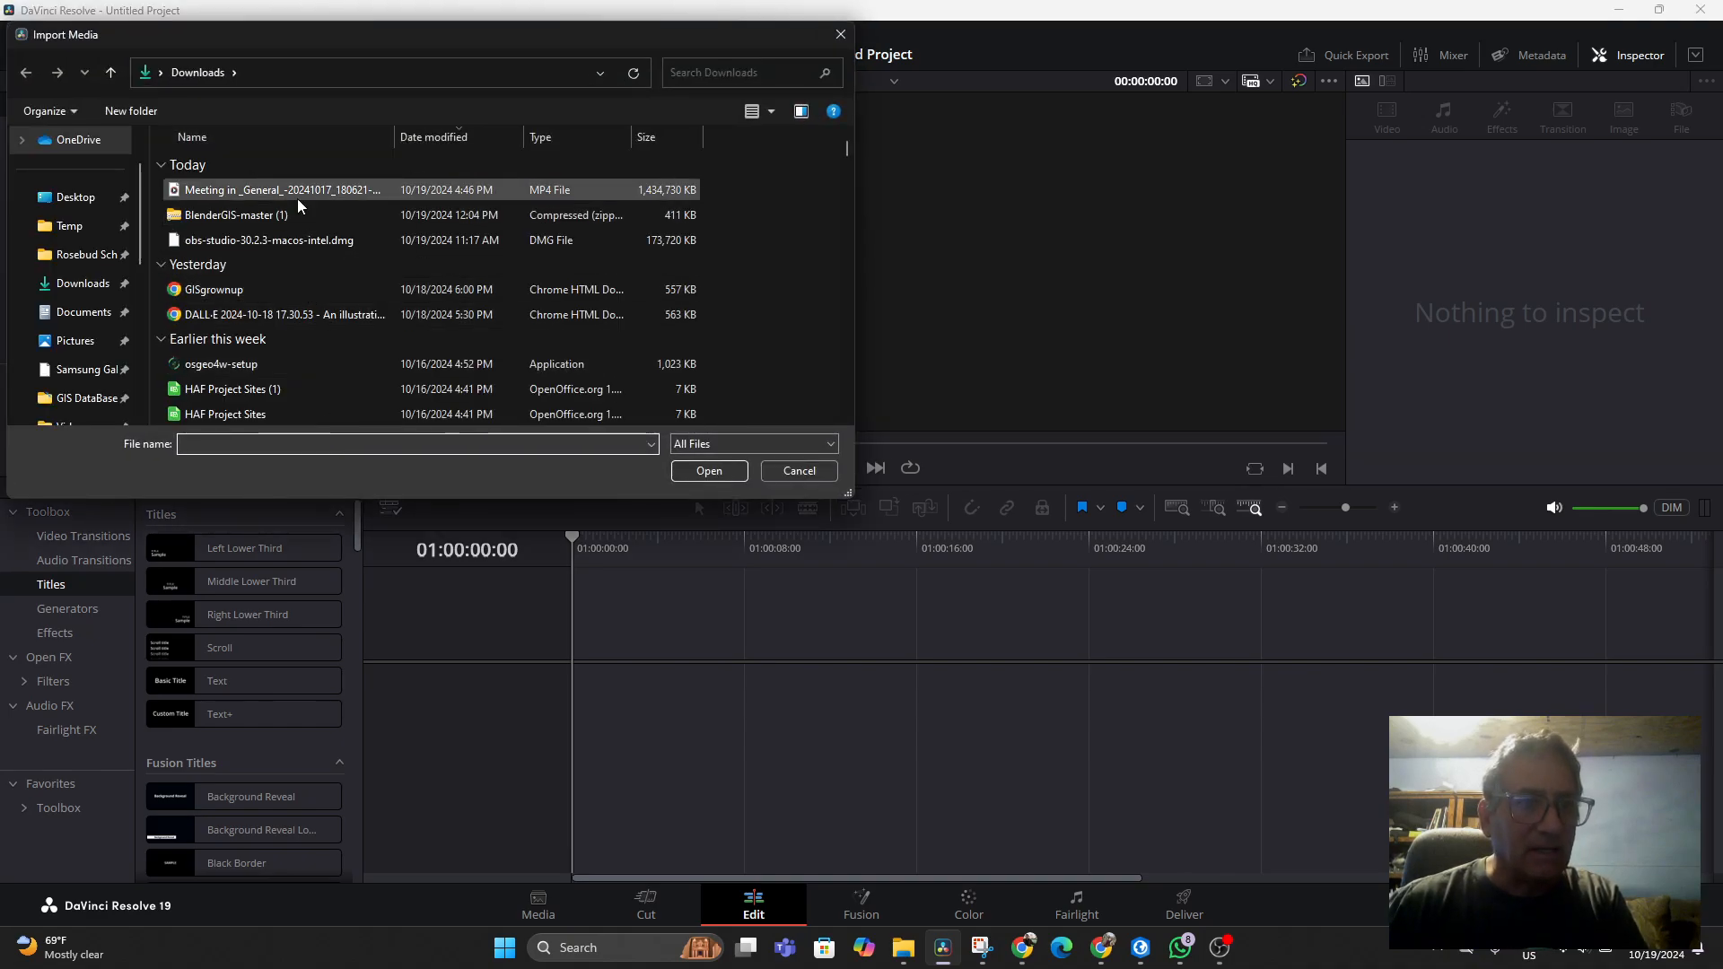
double_click(298, 197)
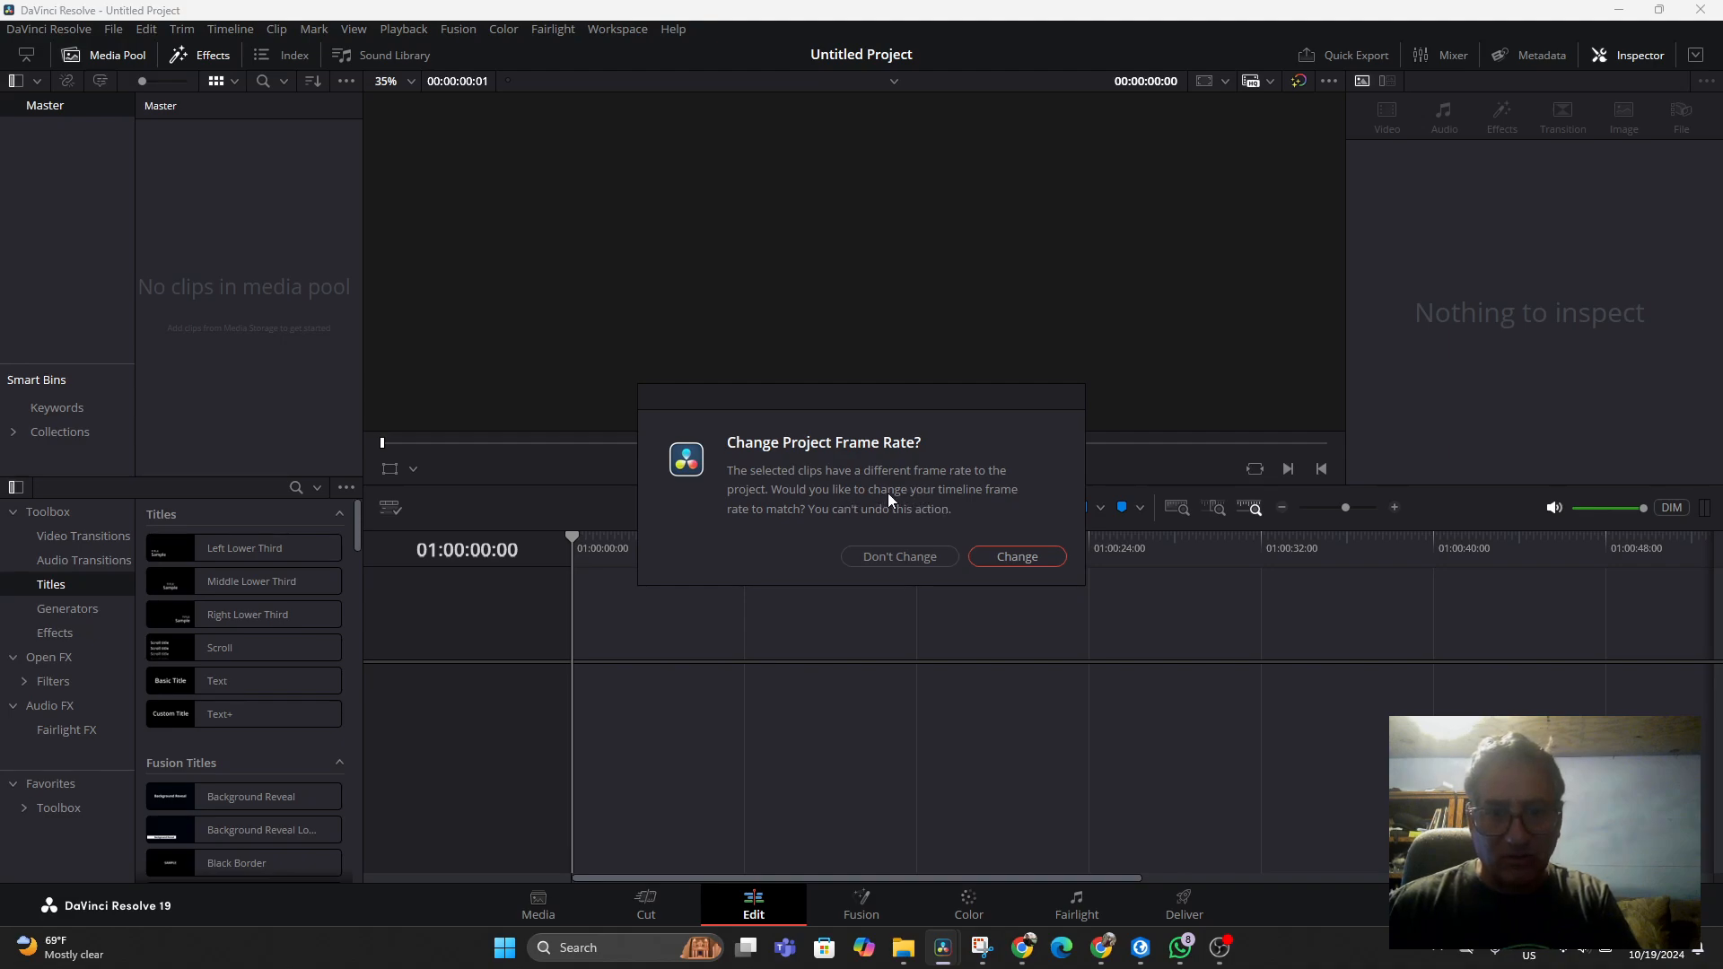
click(999, 556)
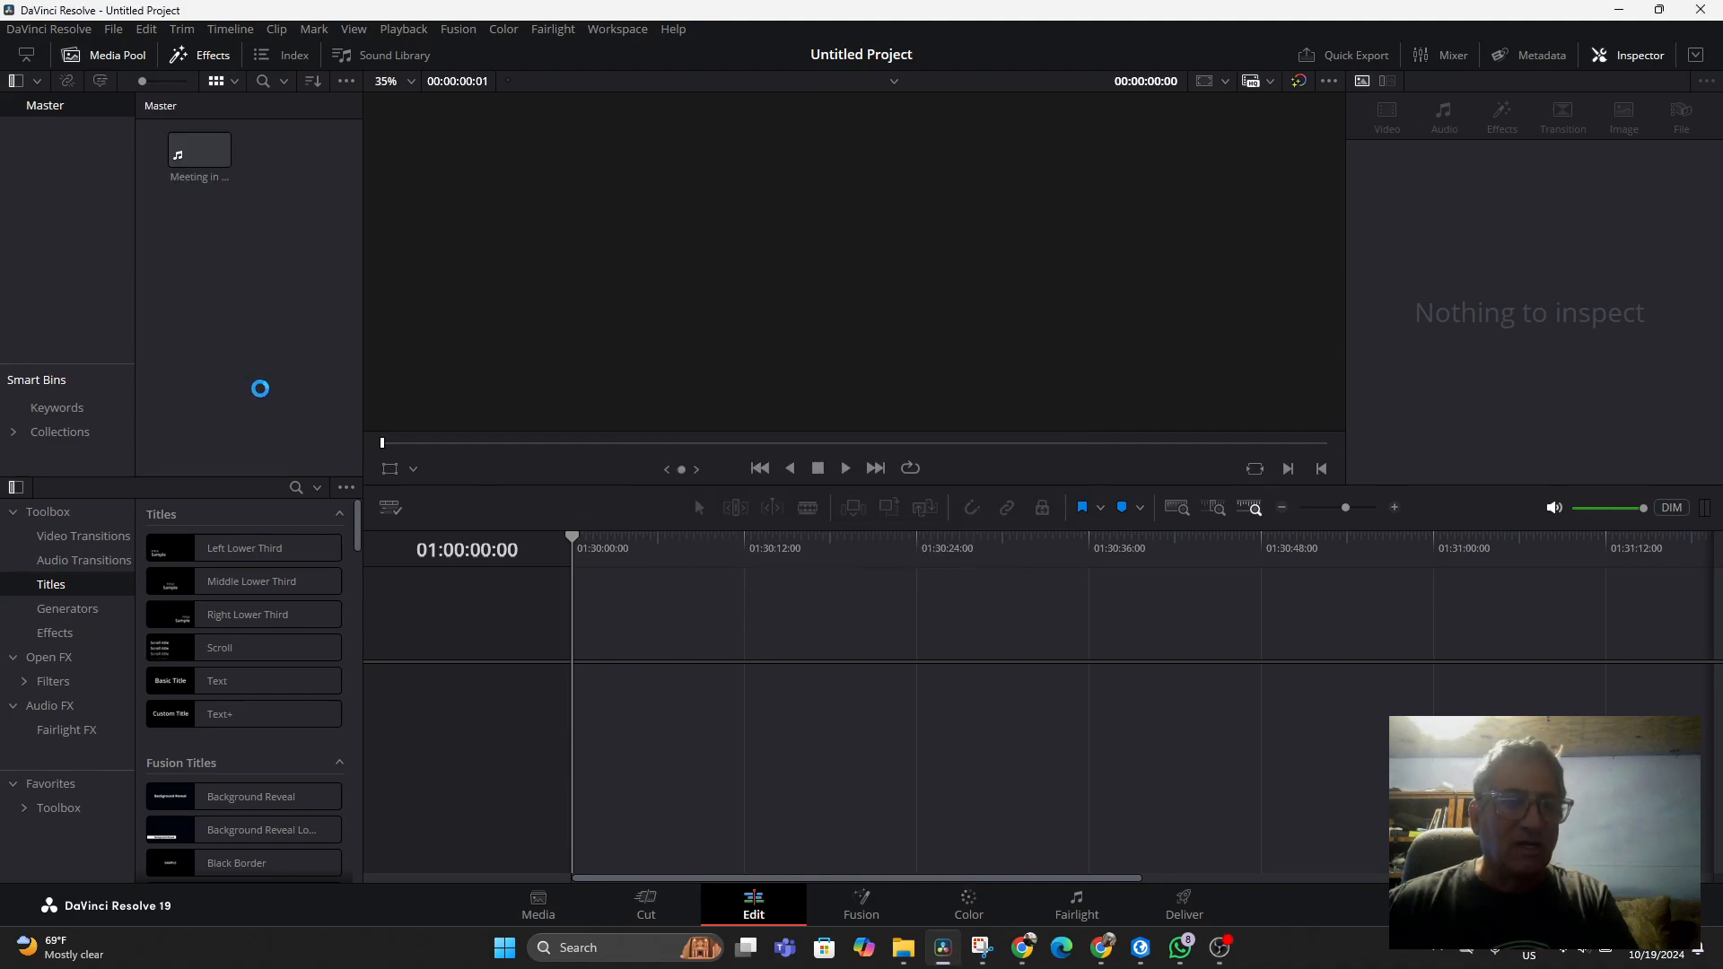
Add the meeting recording to a new timeline
click(195, 159)
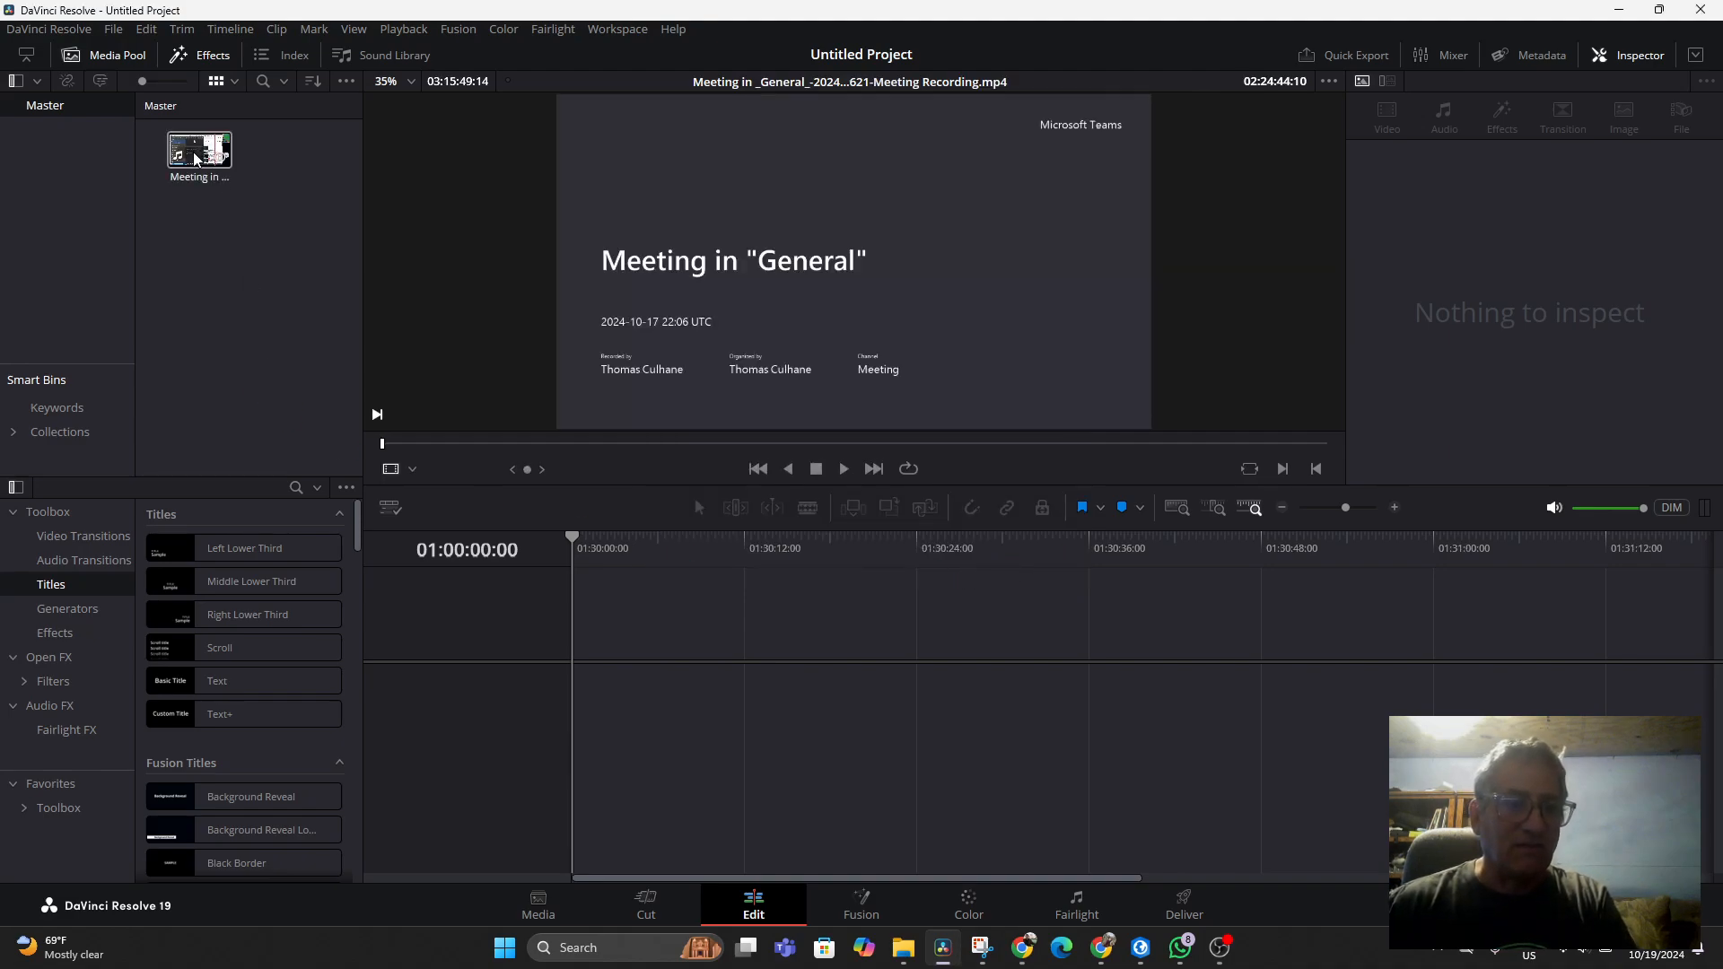
drag(196, 159, 579, 687)
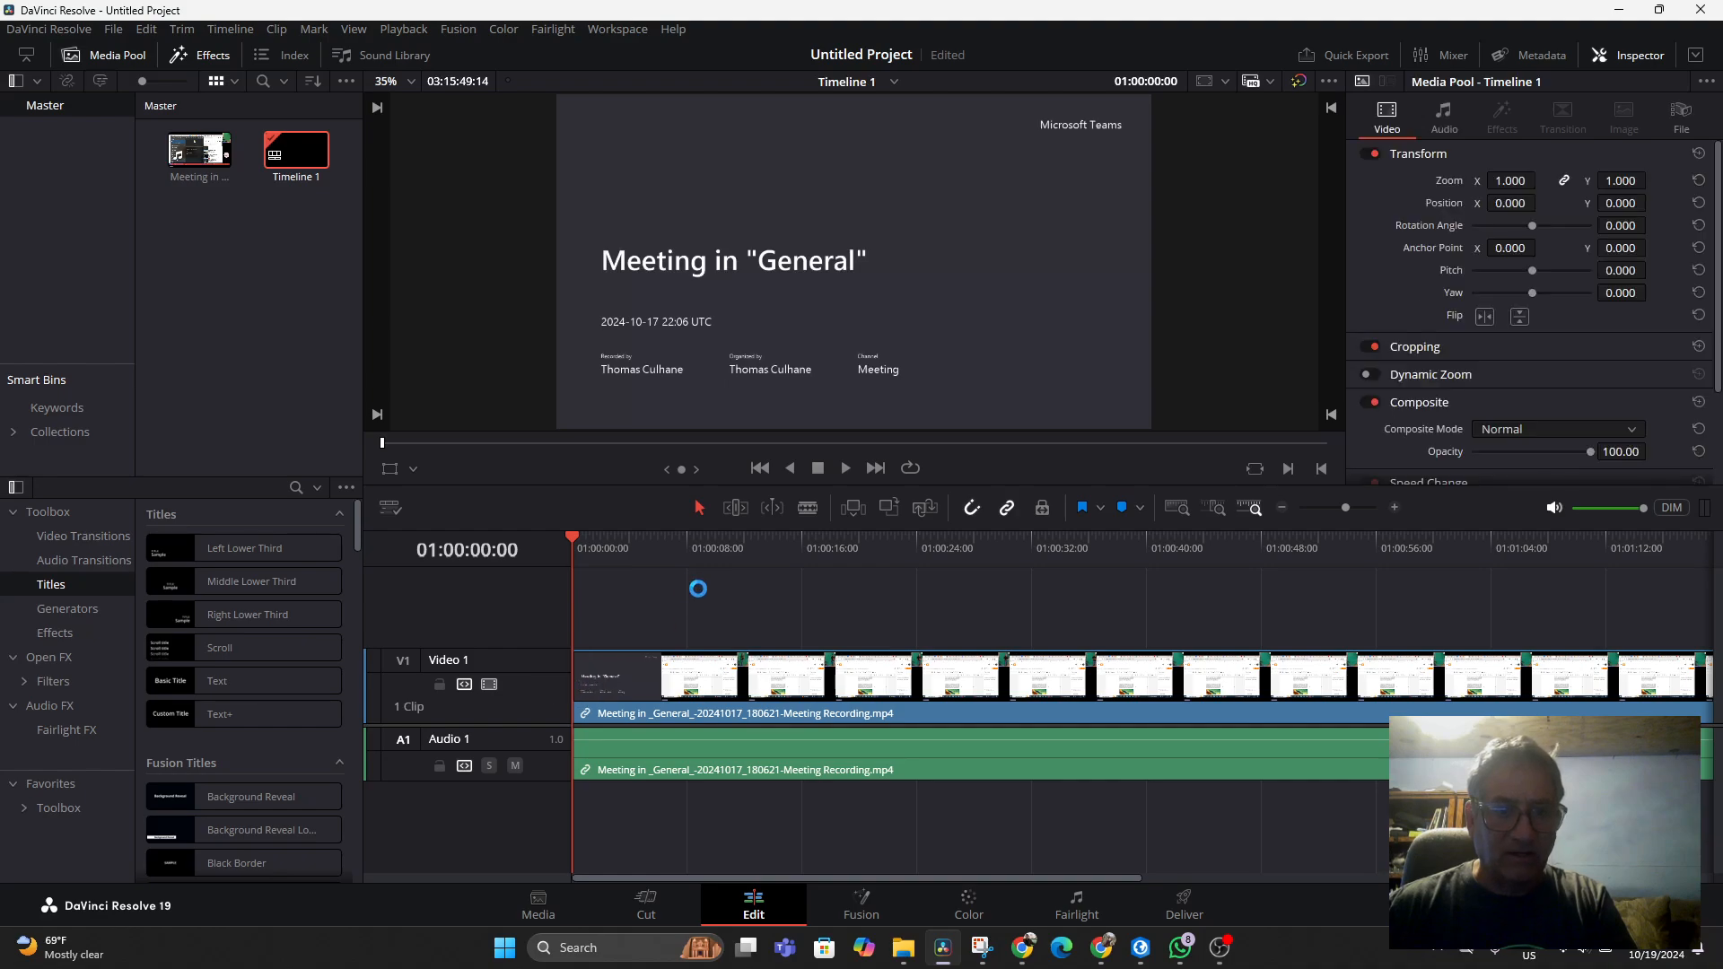
click(631, 665)
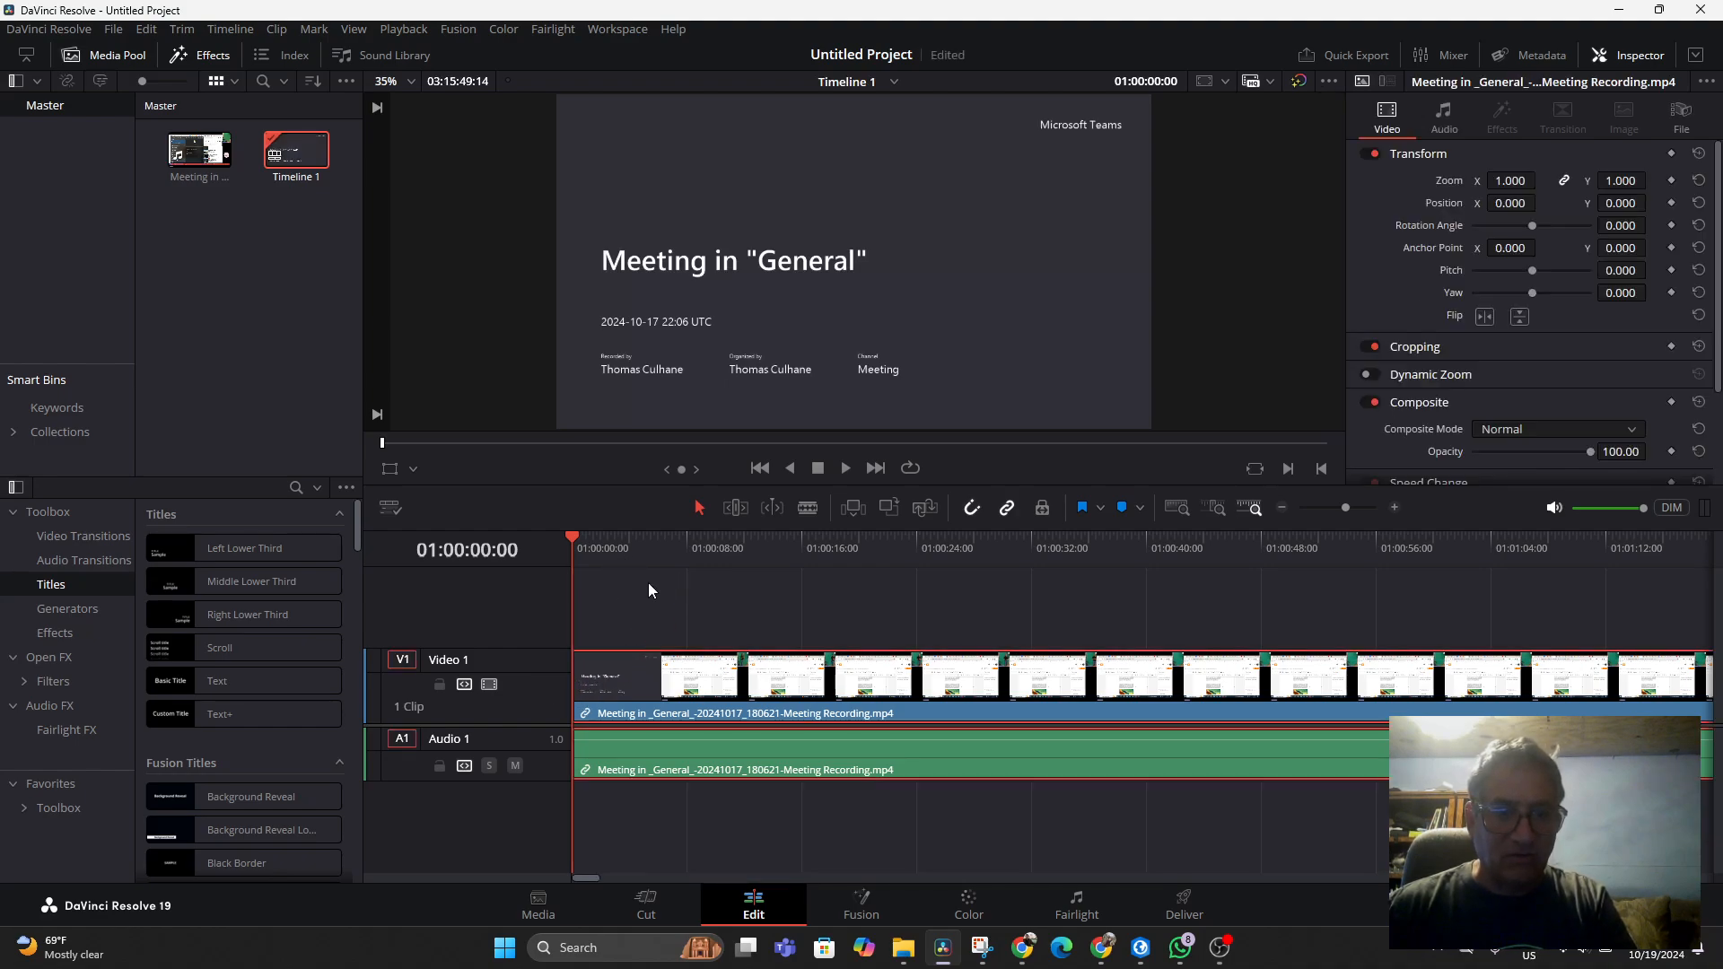
click(650, 589)
Unlink the clip's video from its audio and move the video onto track Video 2
click(637, 687)
right_click(645, 687)
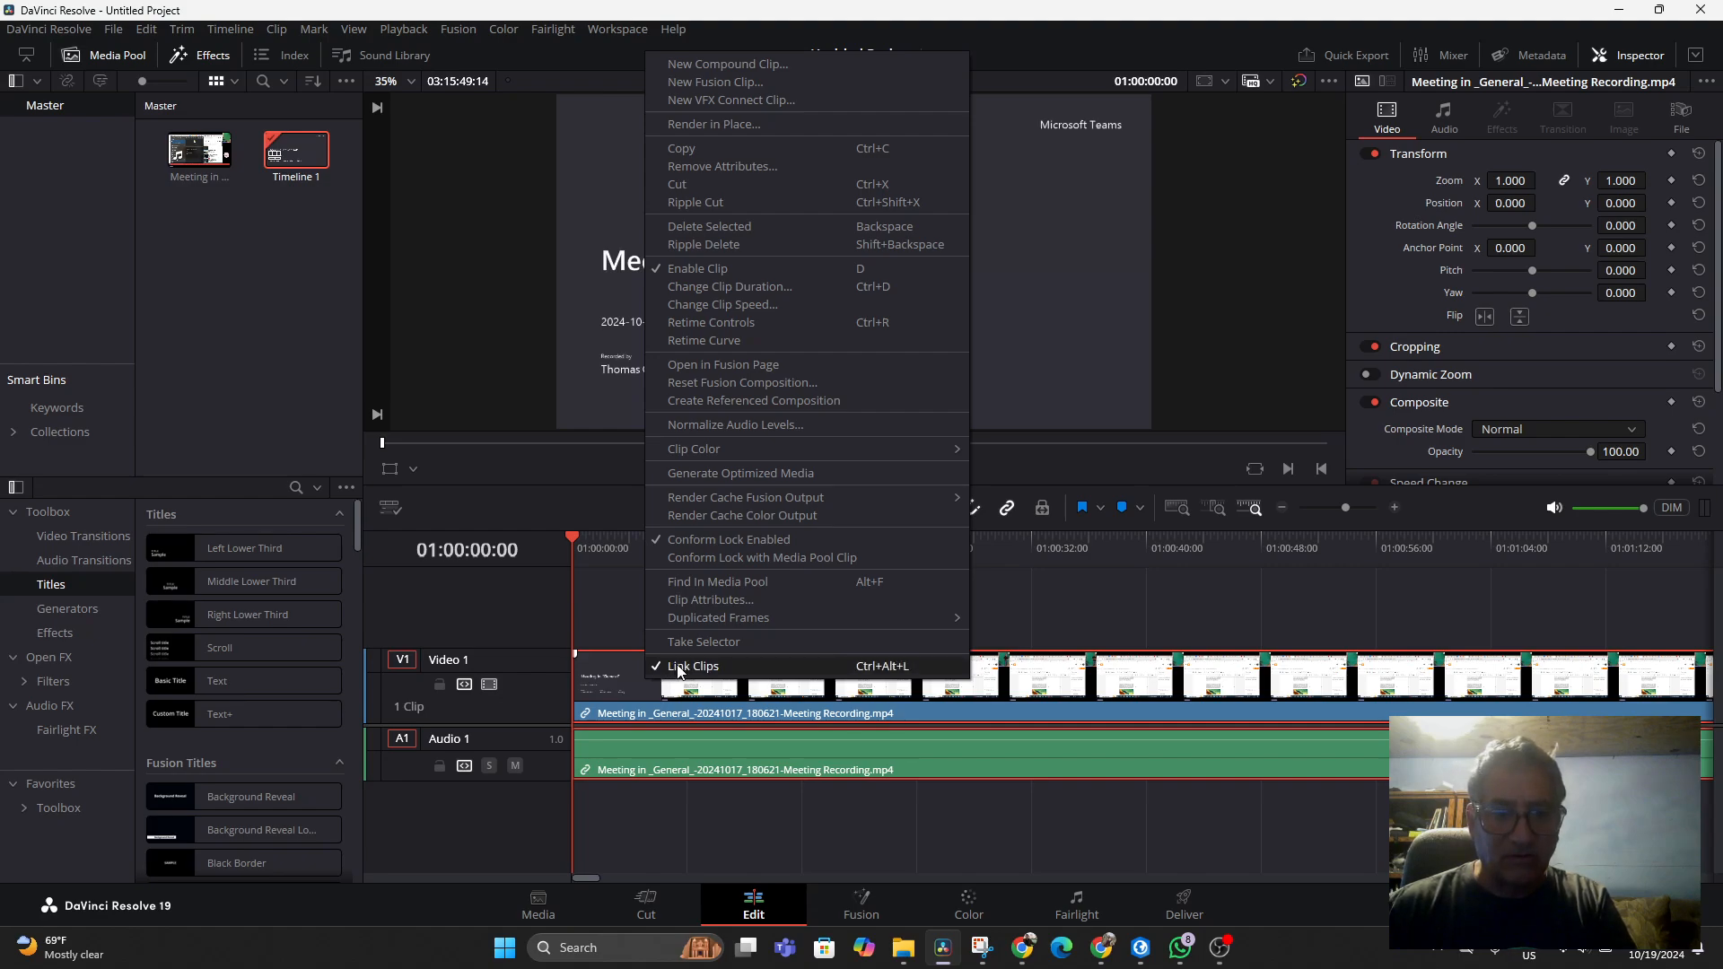
click(679, 668)
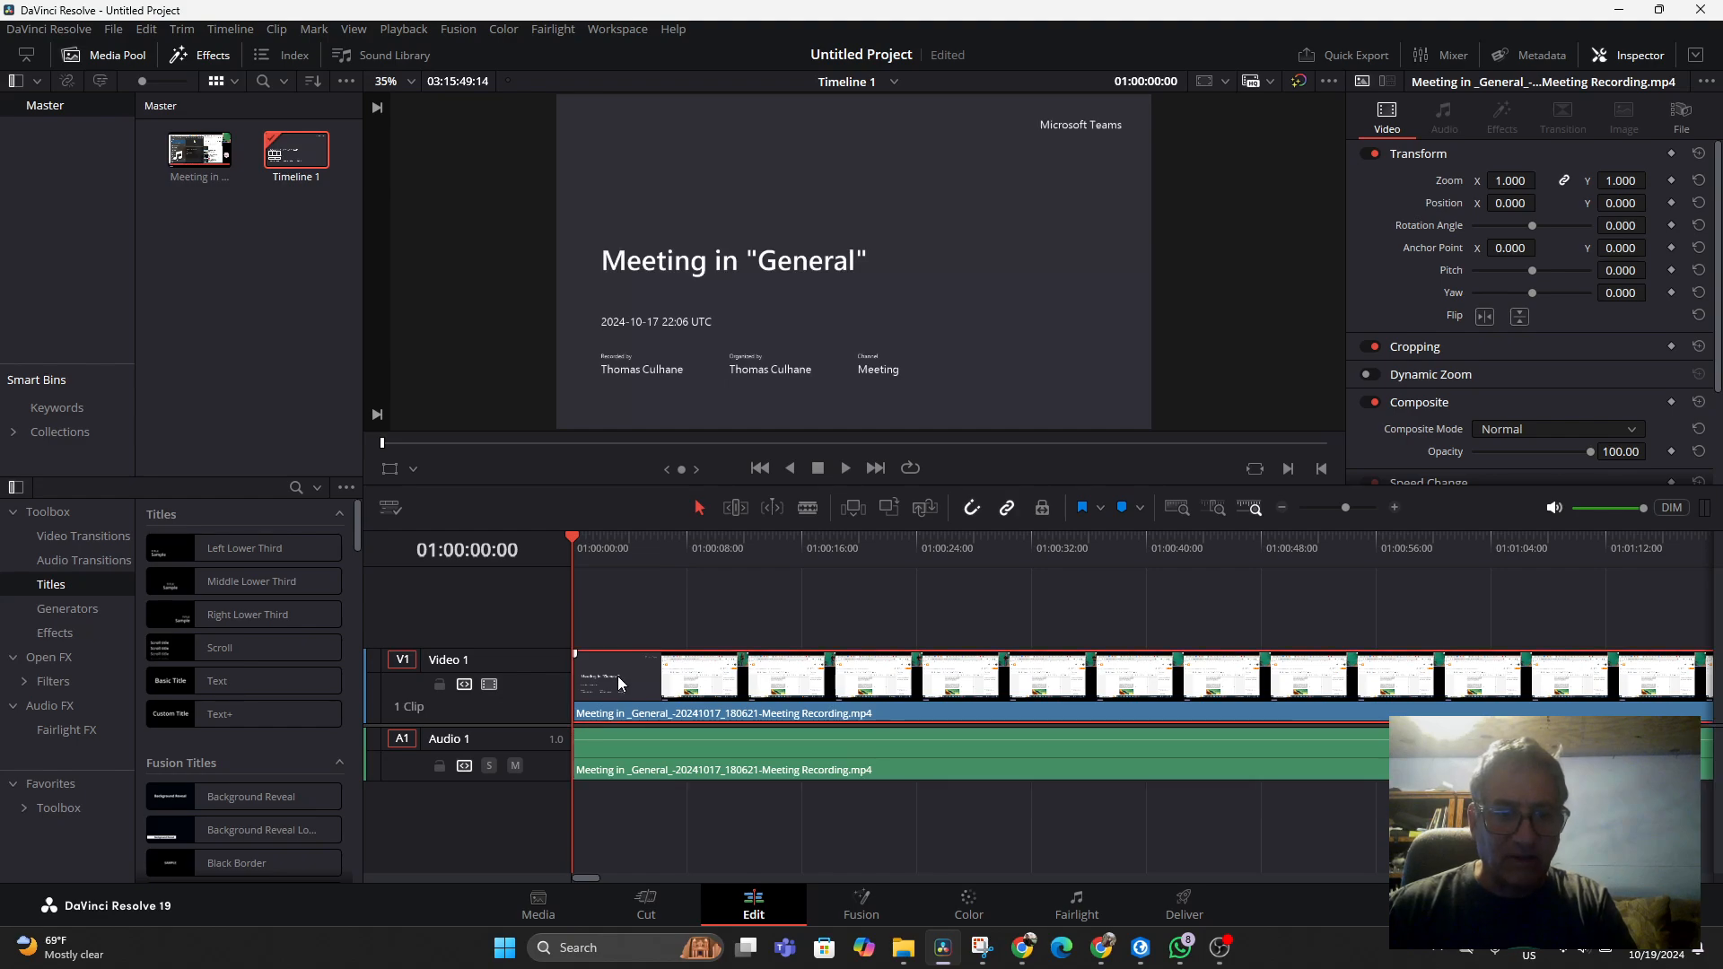
drag(617, 680, 617, 617)
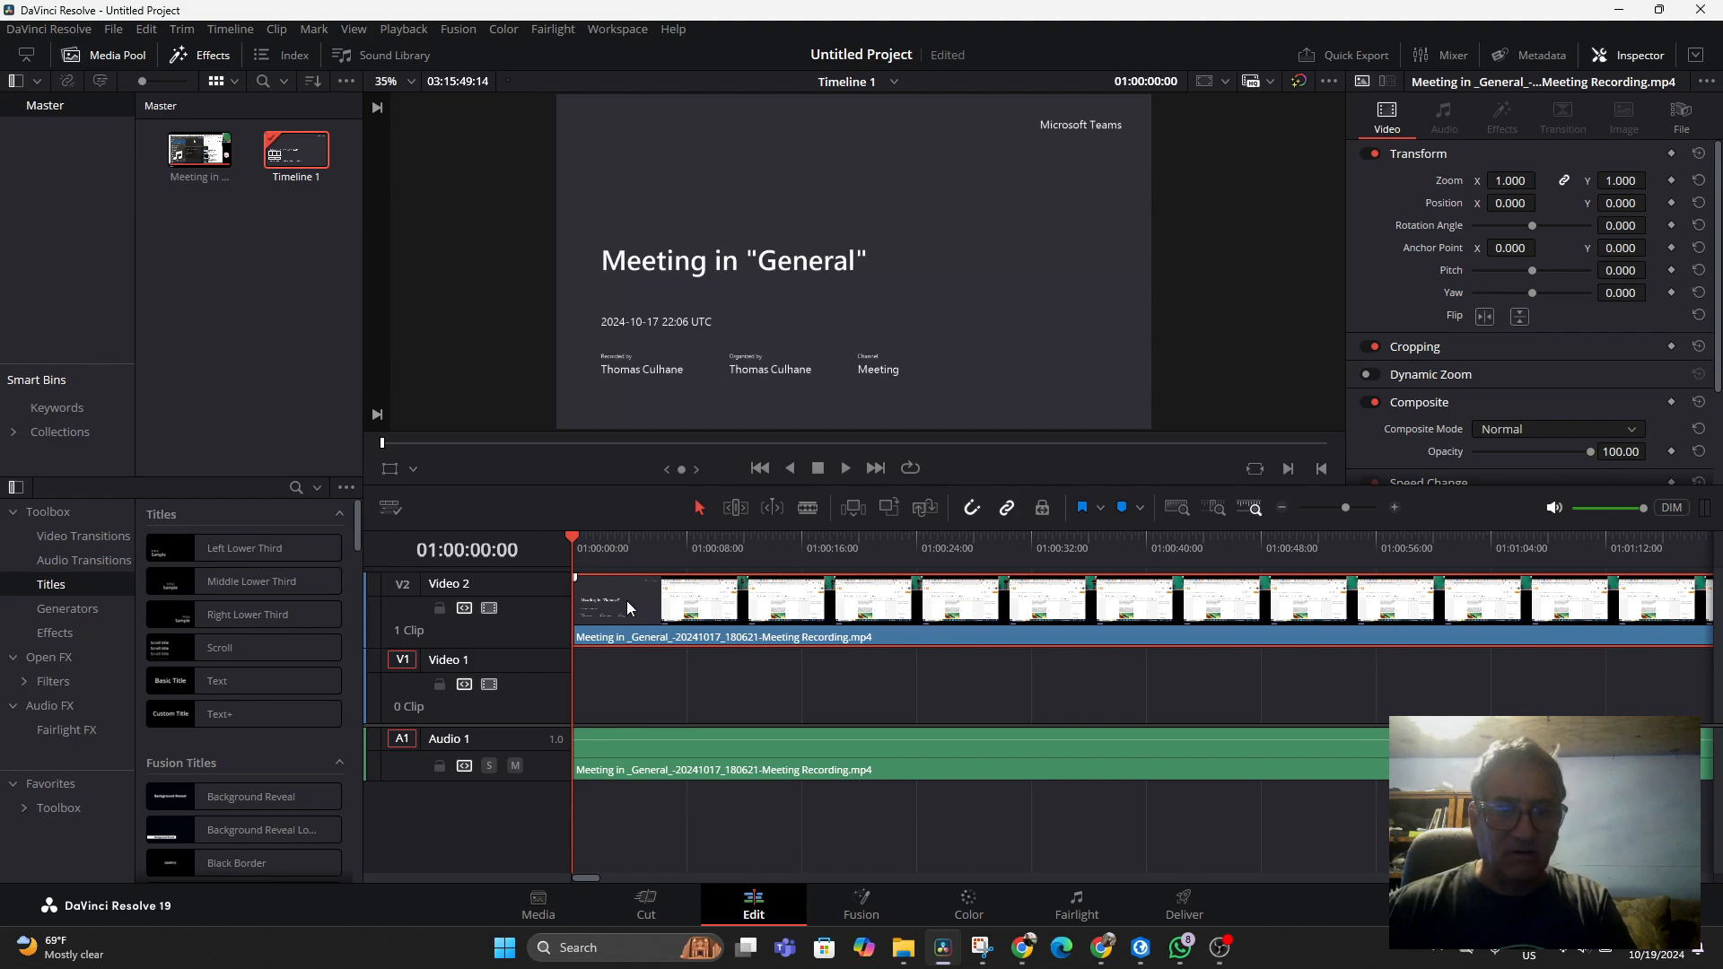
Play the timeline from about 10 seconds to preview the recording
drag(578, 549, 718, 610)
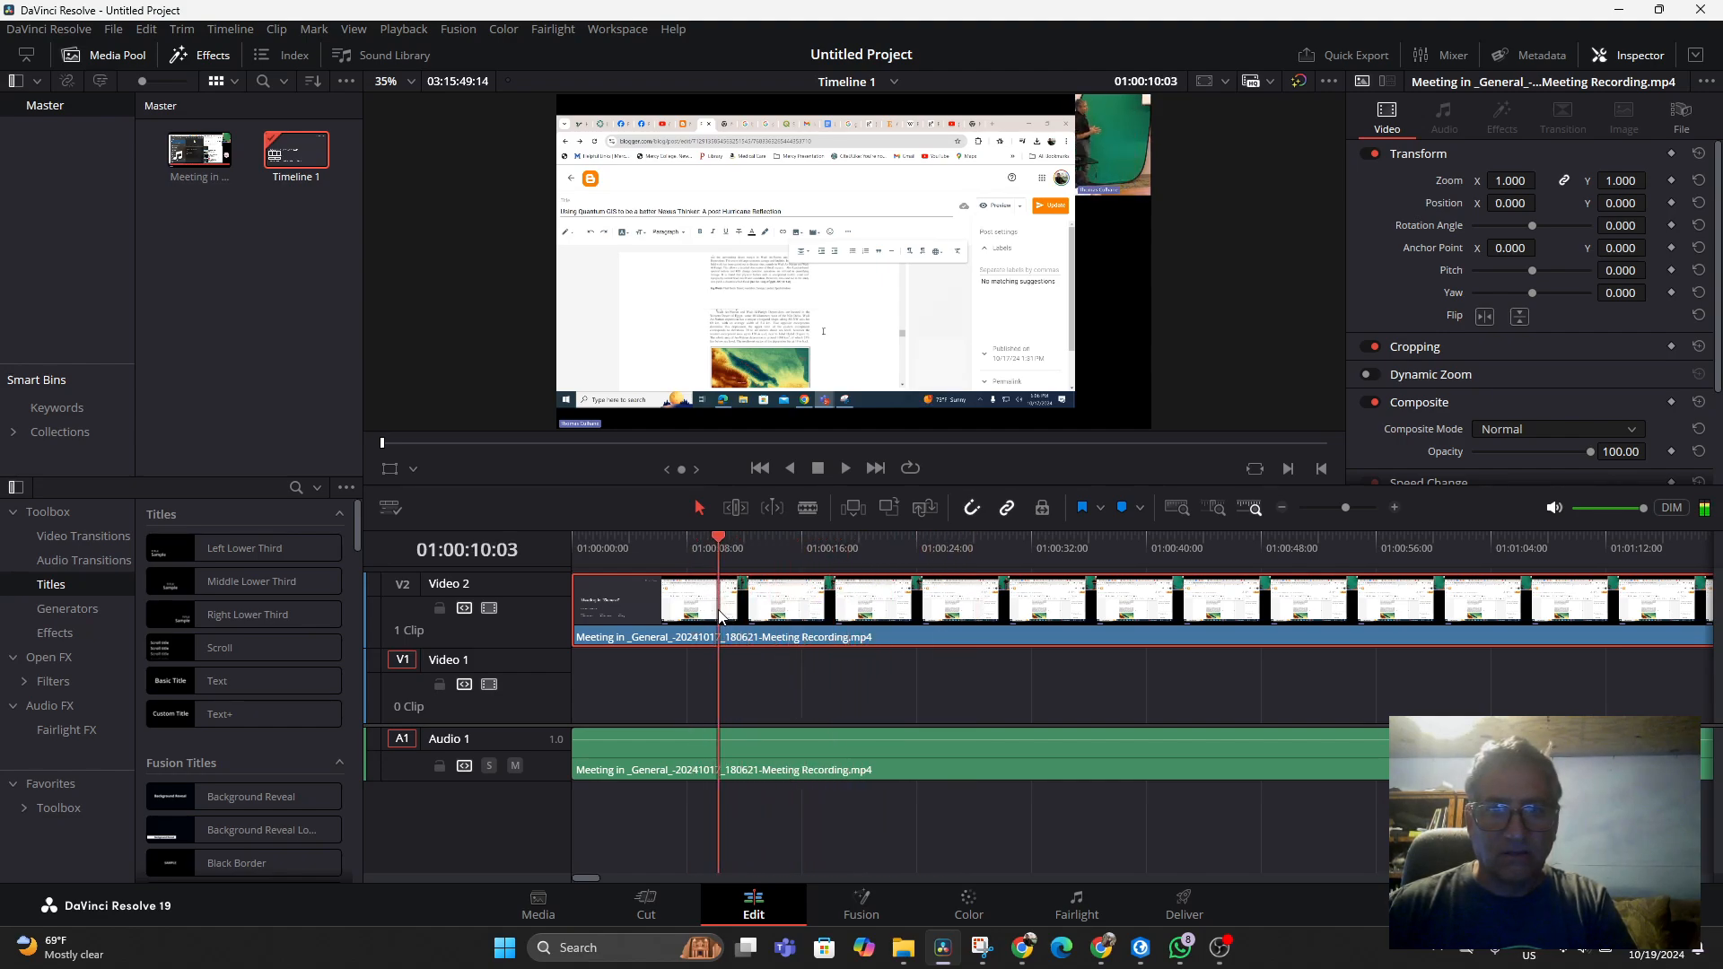
key(space)
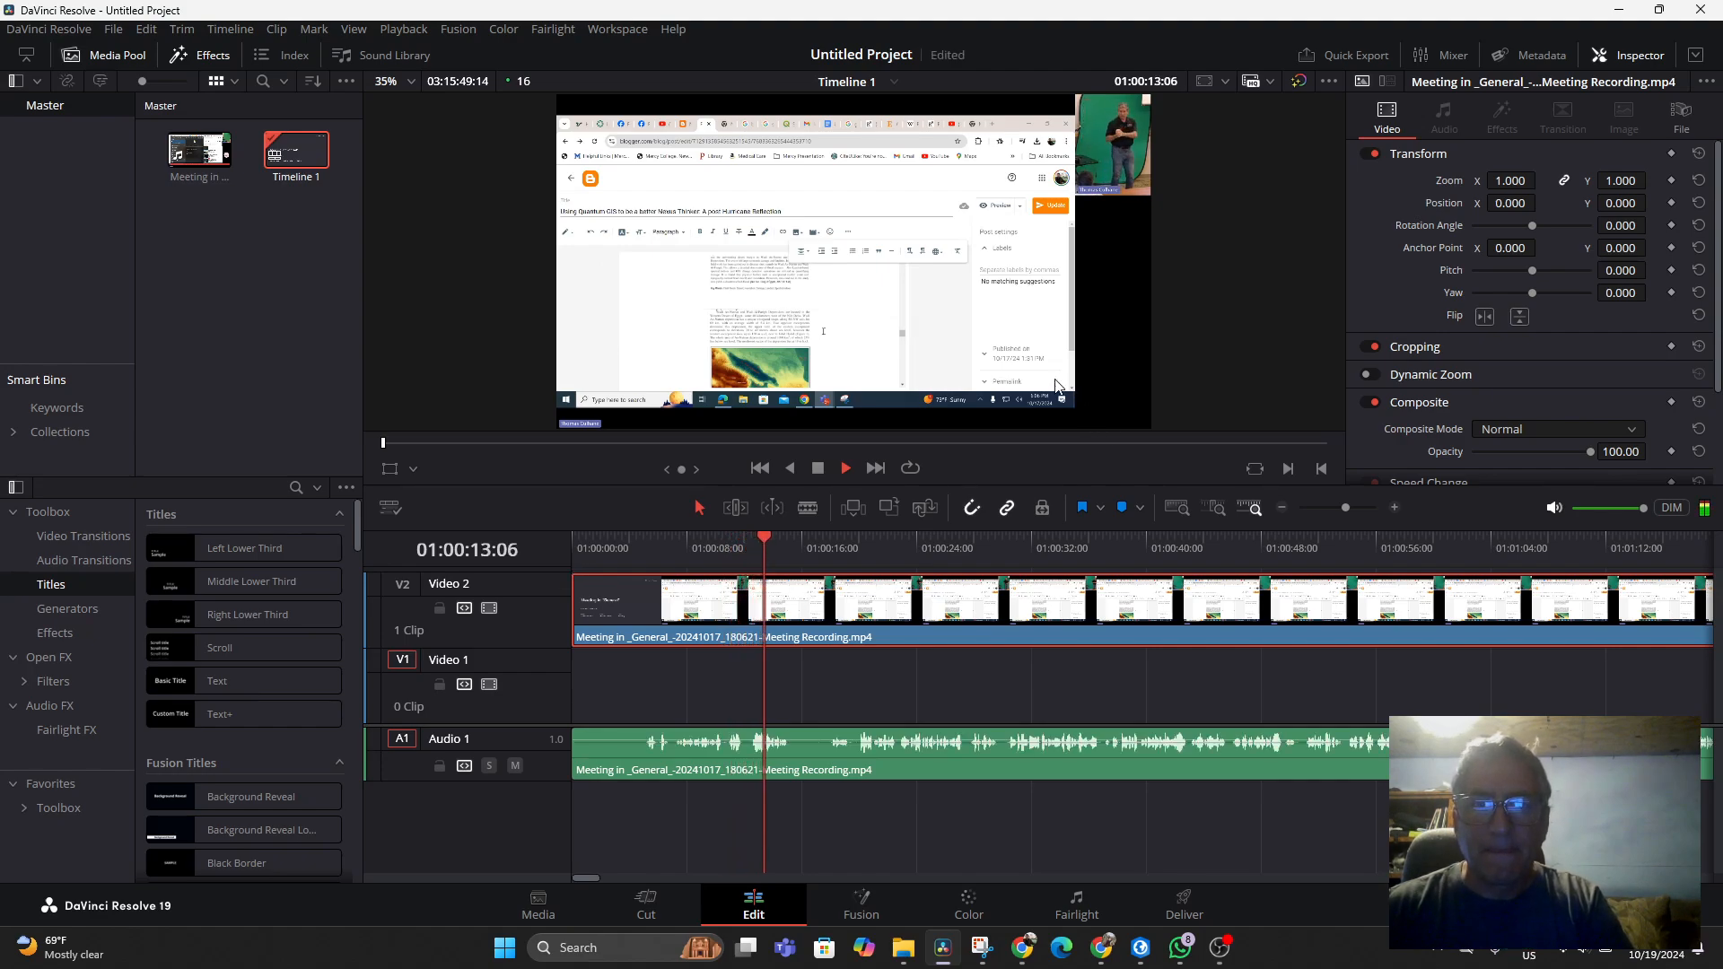
key(space)
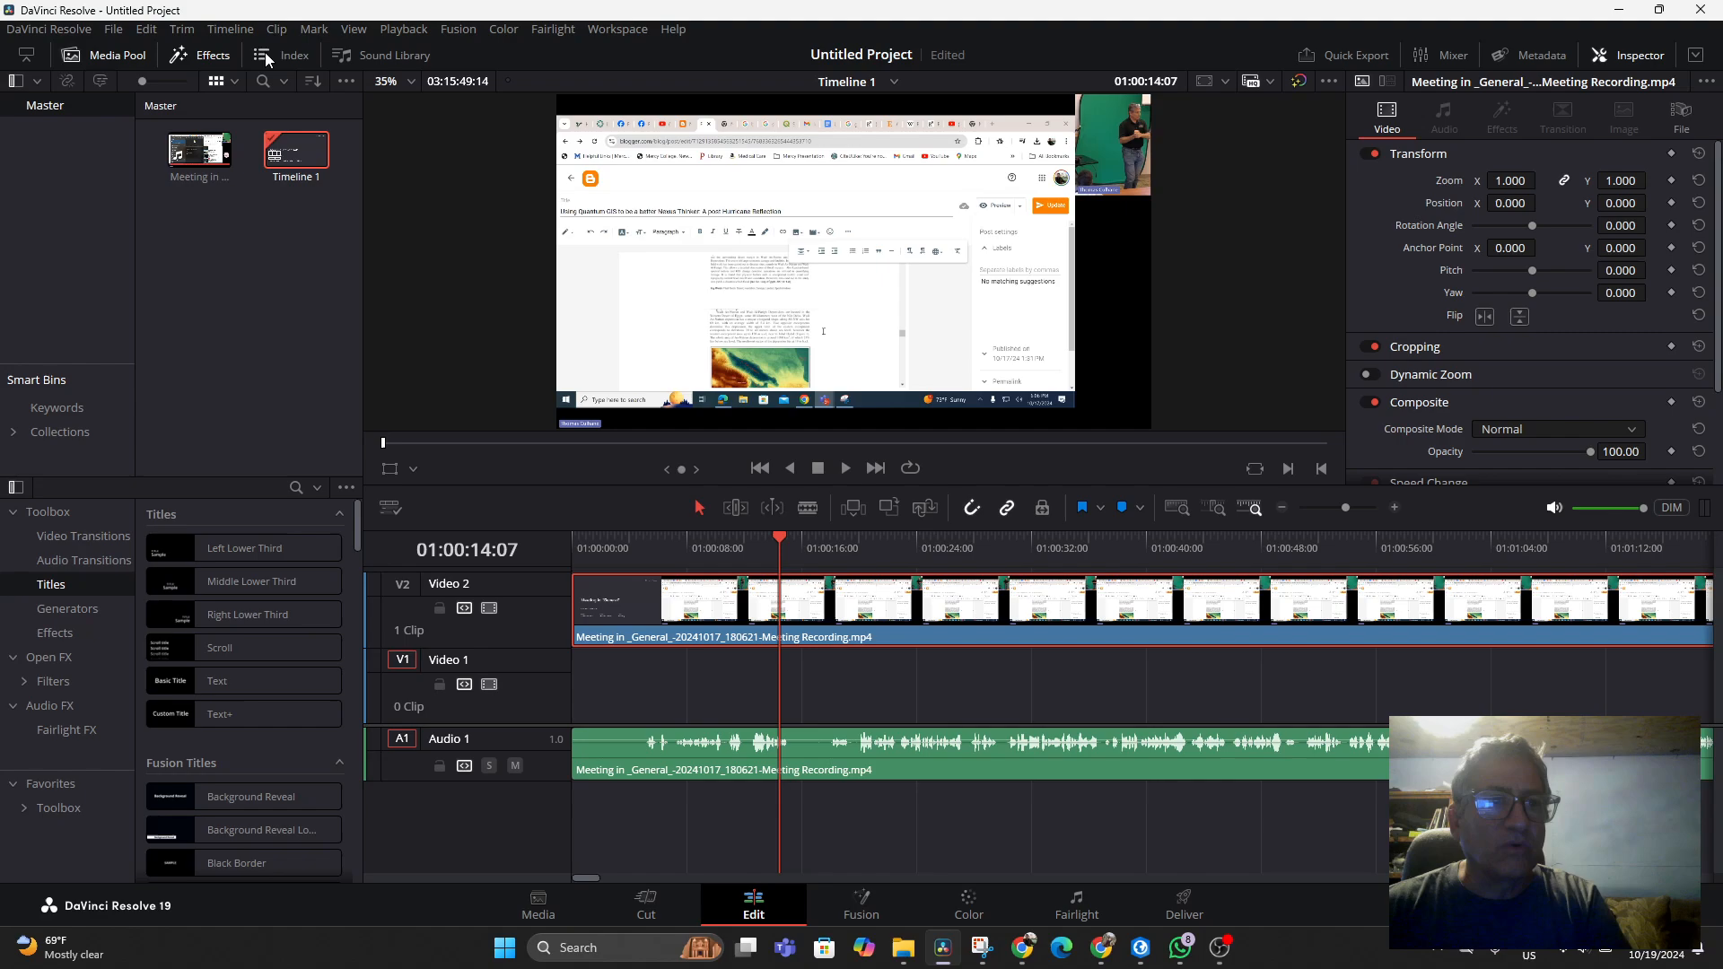
Browse the effects library's generators, video transitions and favorites
click(206, 56)
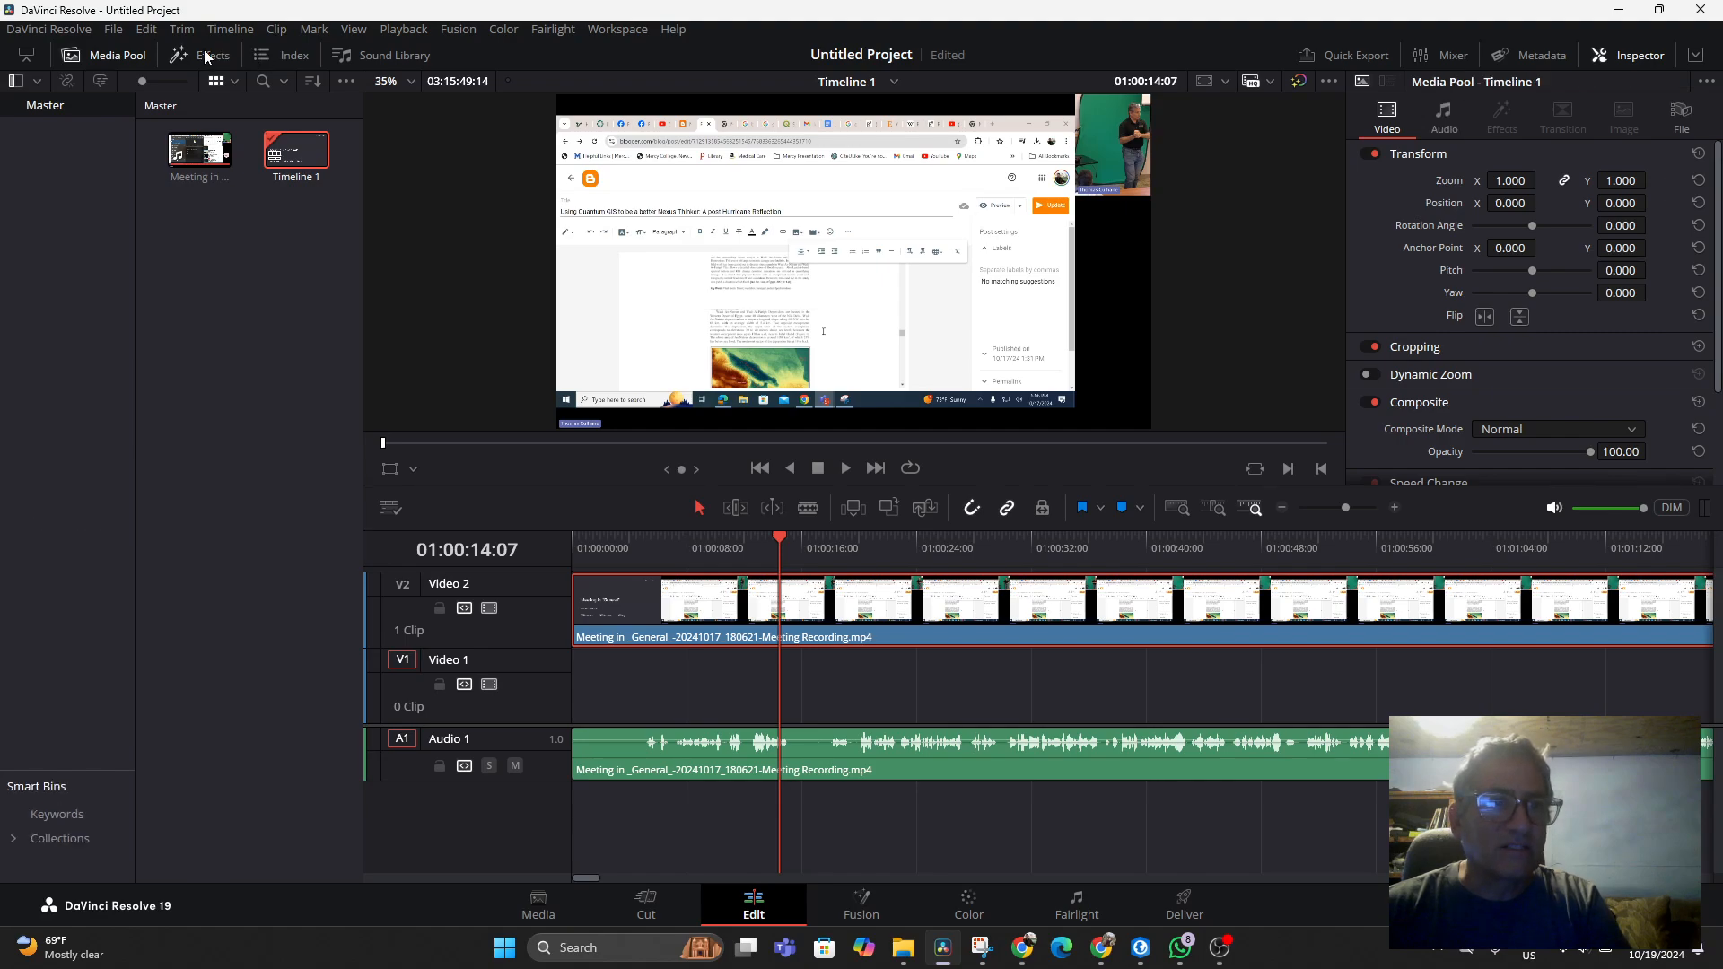
click(206, 56)
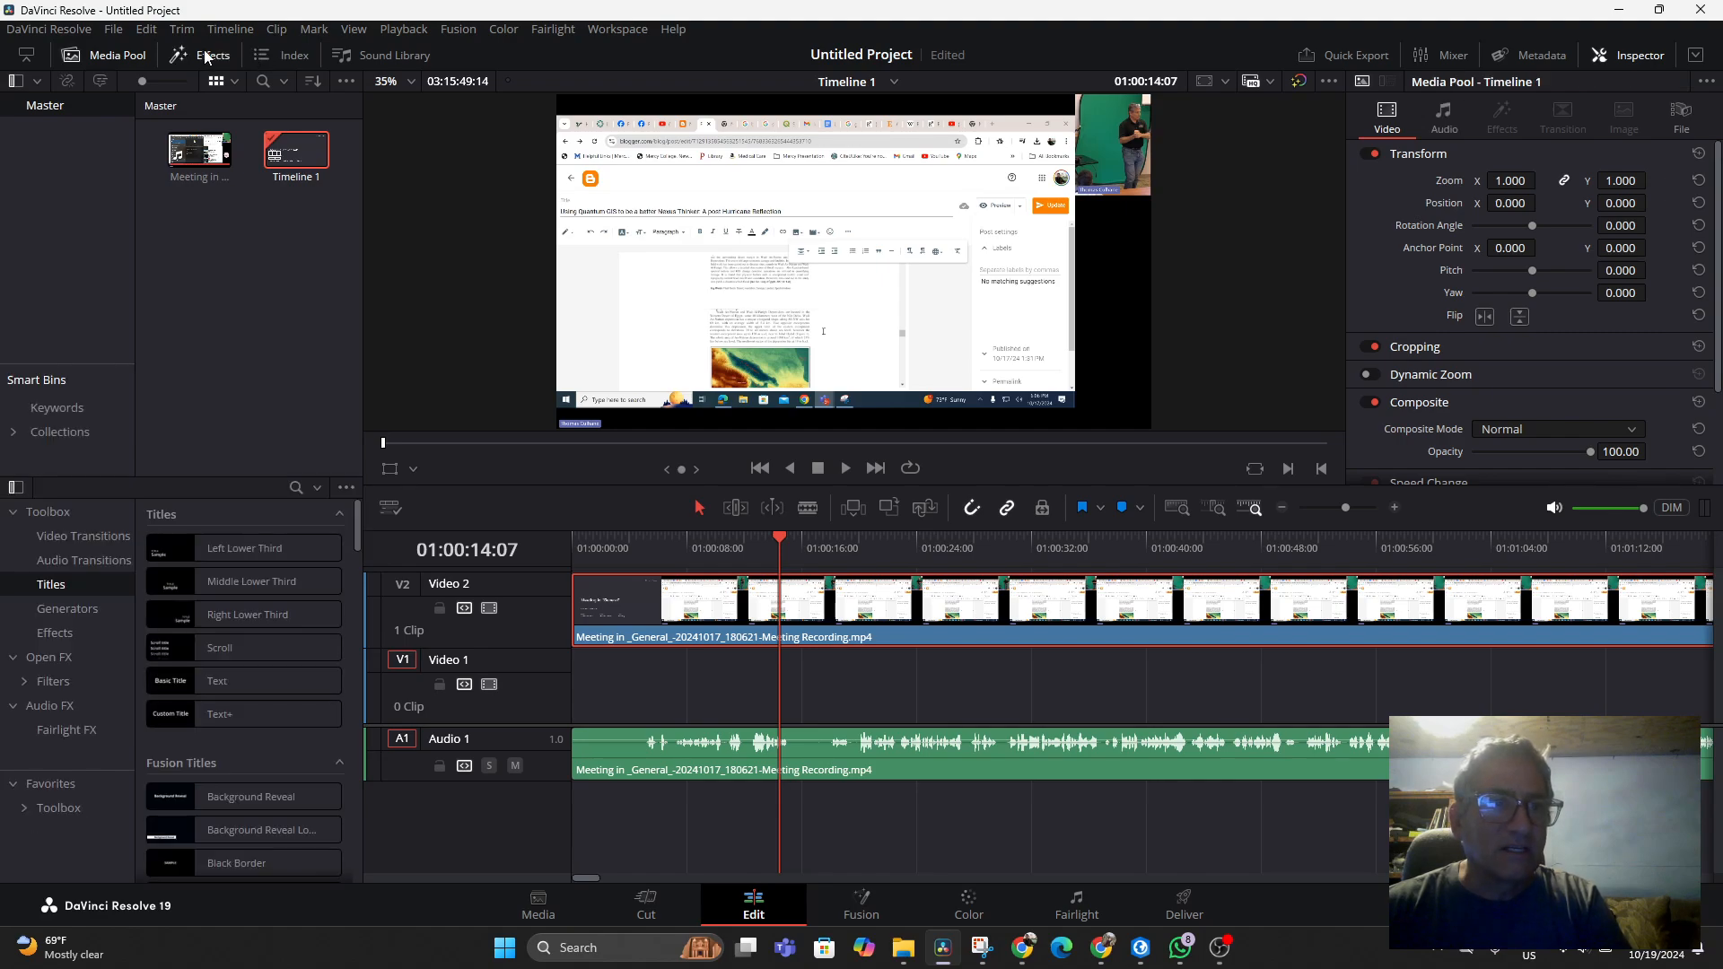
click(71, 609)
scroll(239, 638, down, 6)
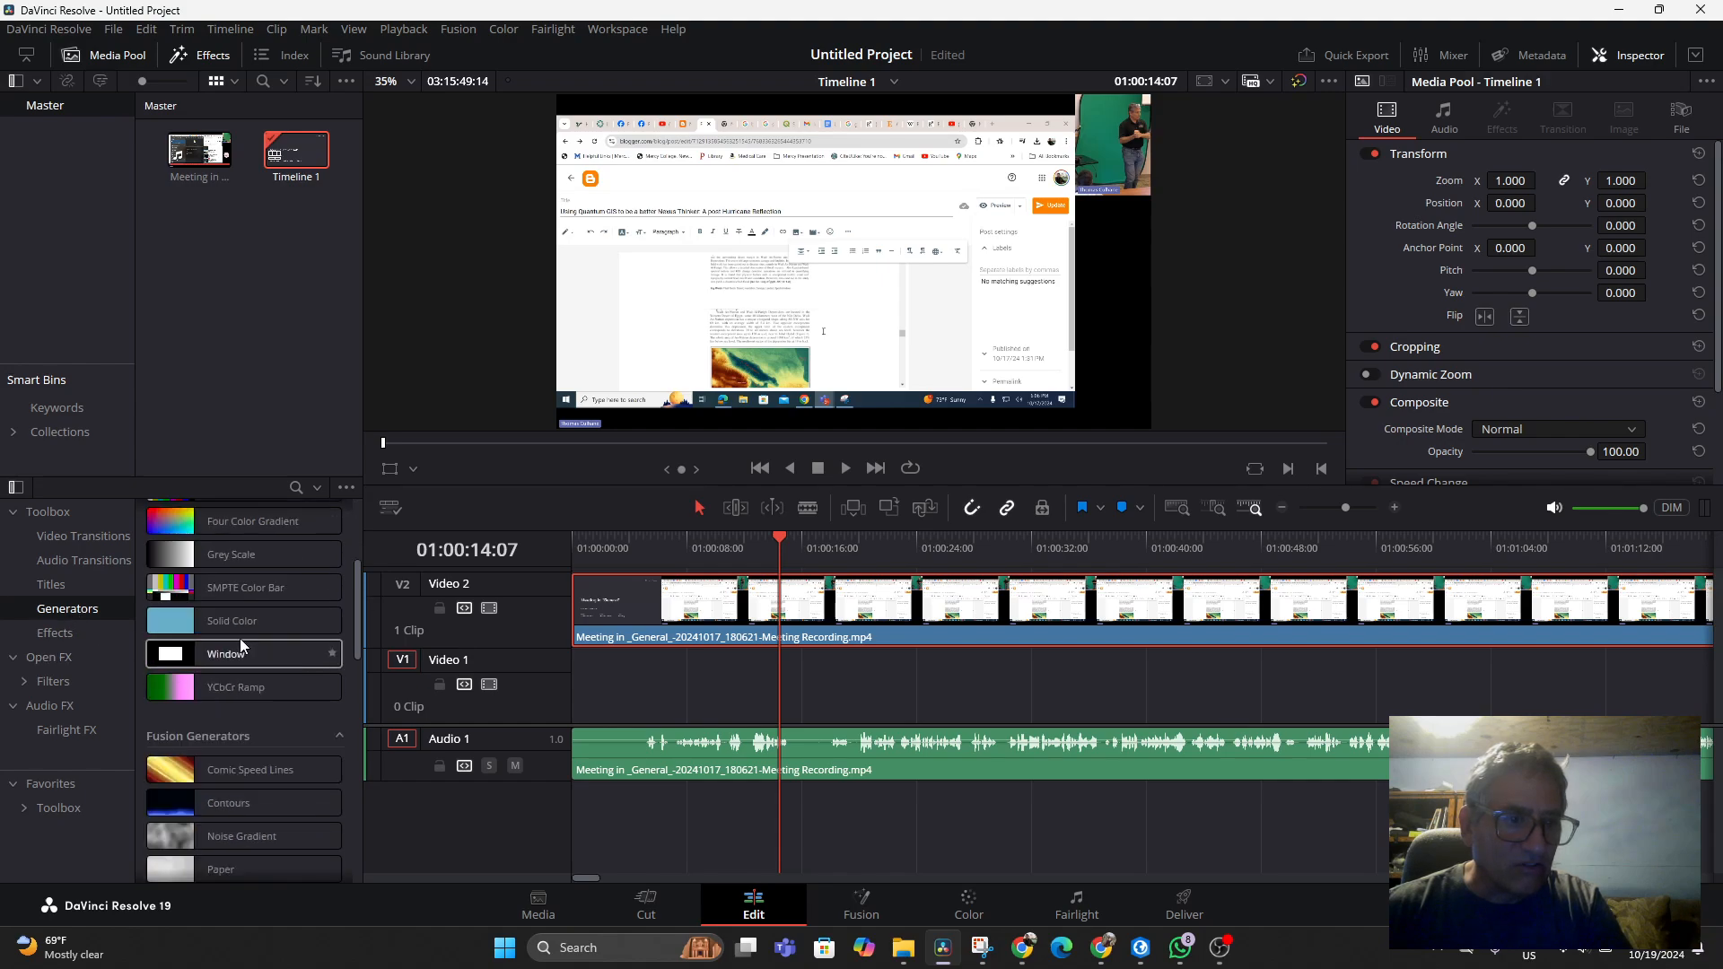
click(72, 538)
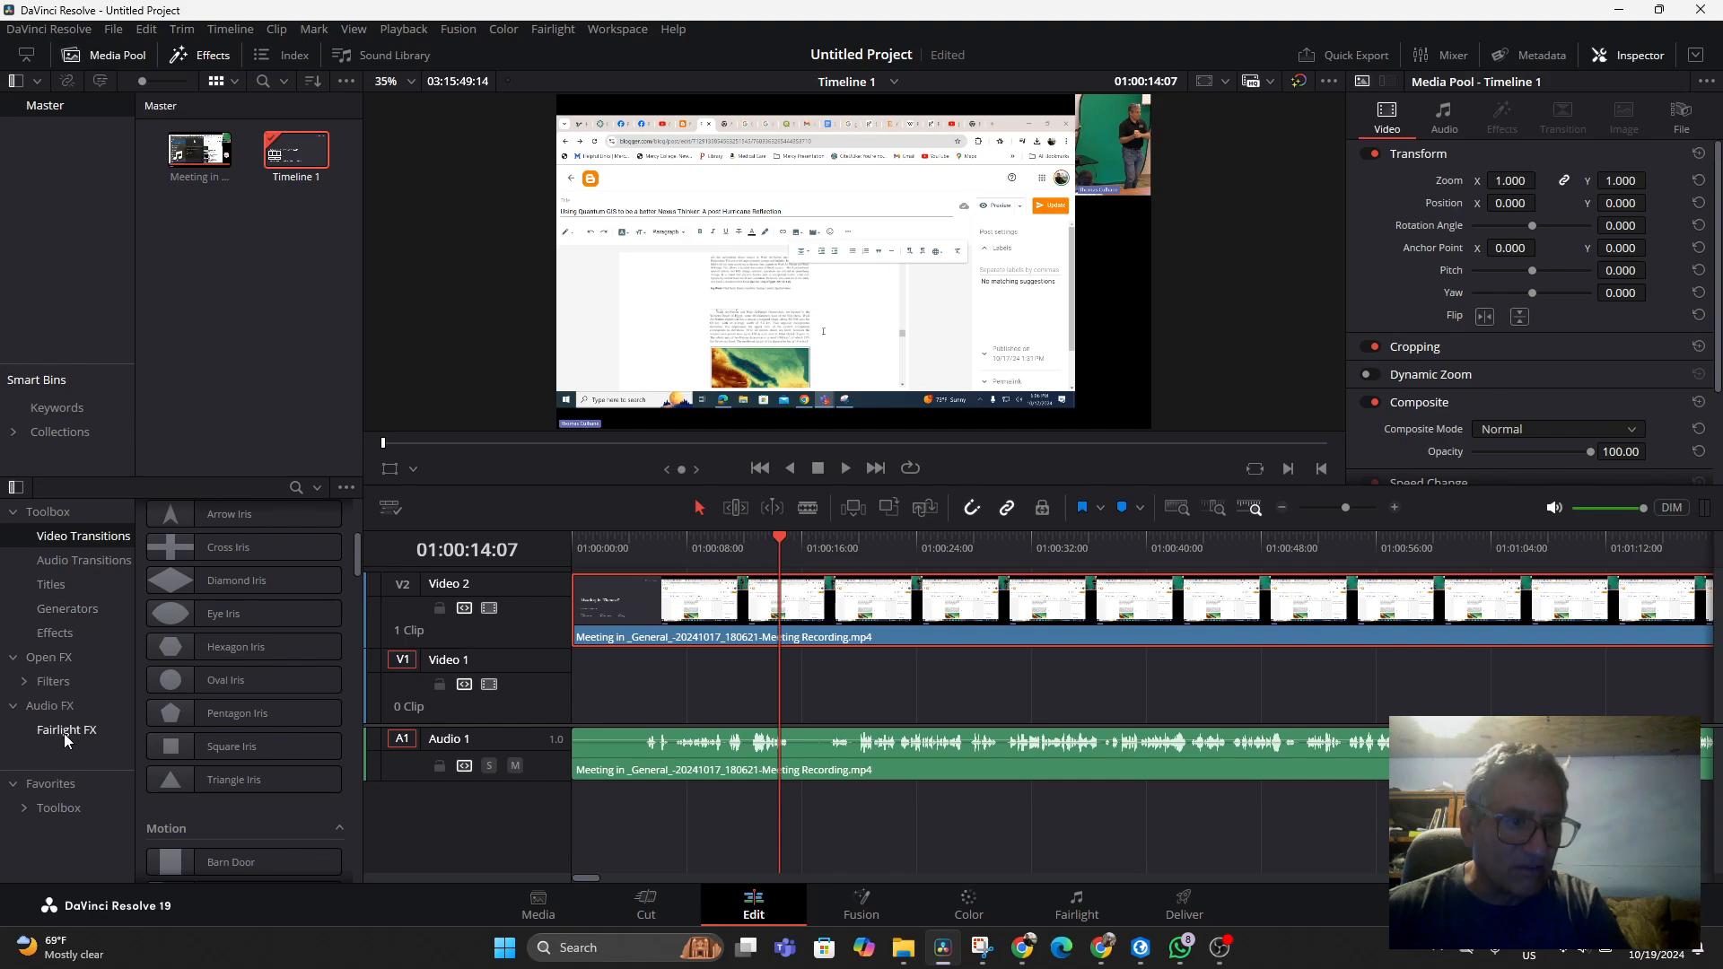
click(32, 812)
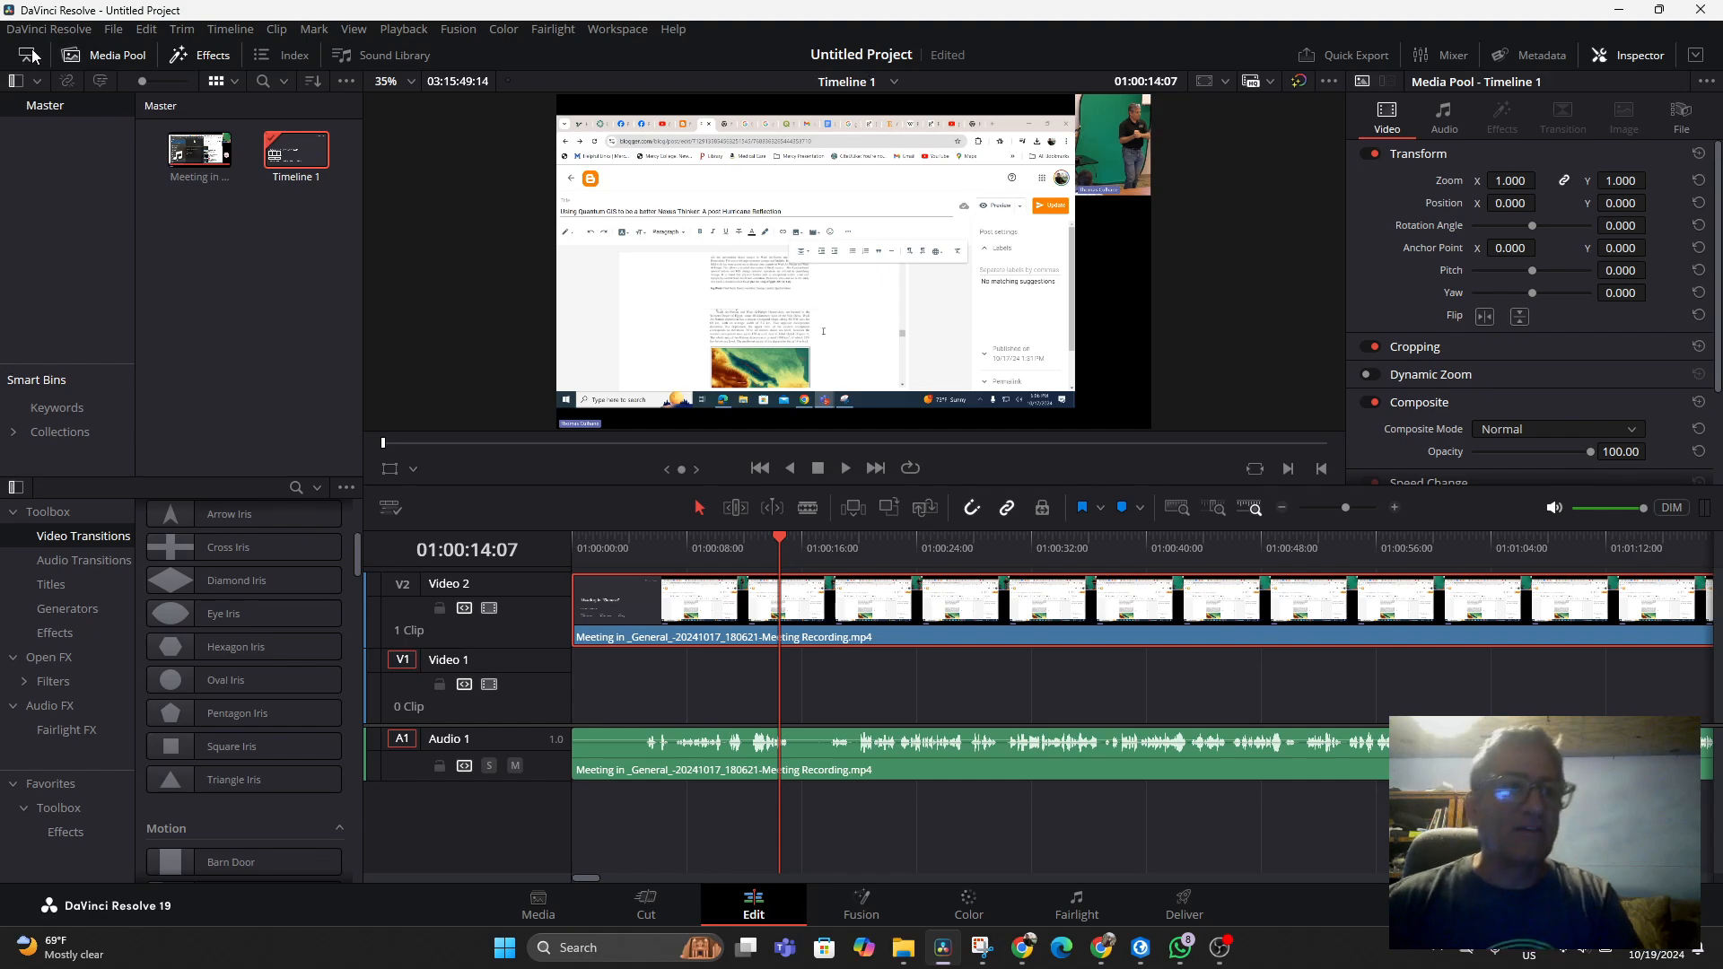
Save the project as QGISforNexusThinkingLecture
click(113, 29)
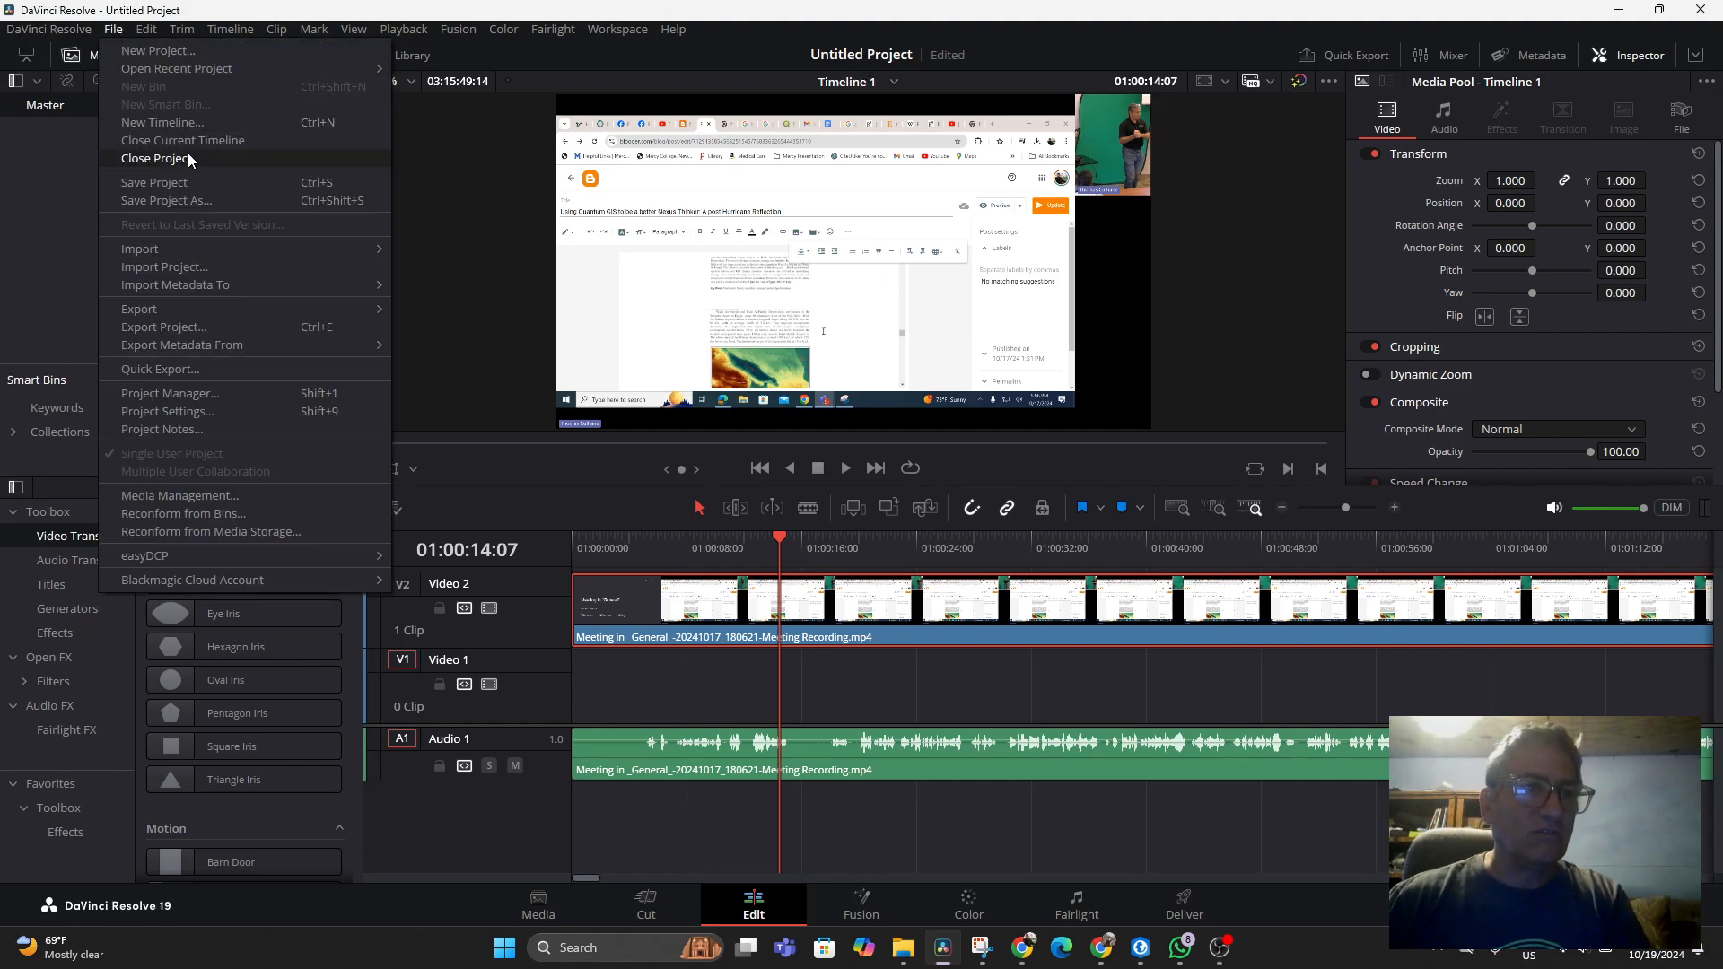
click(203, 202)
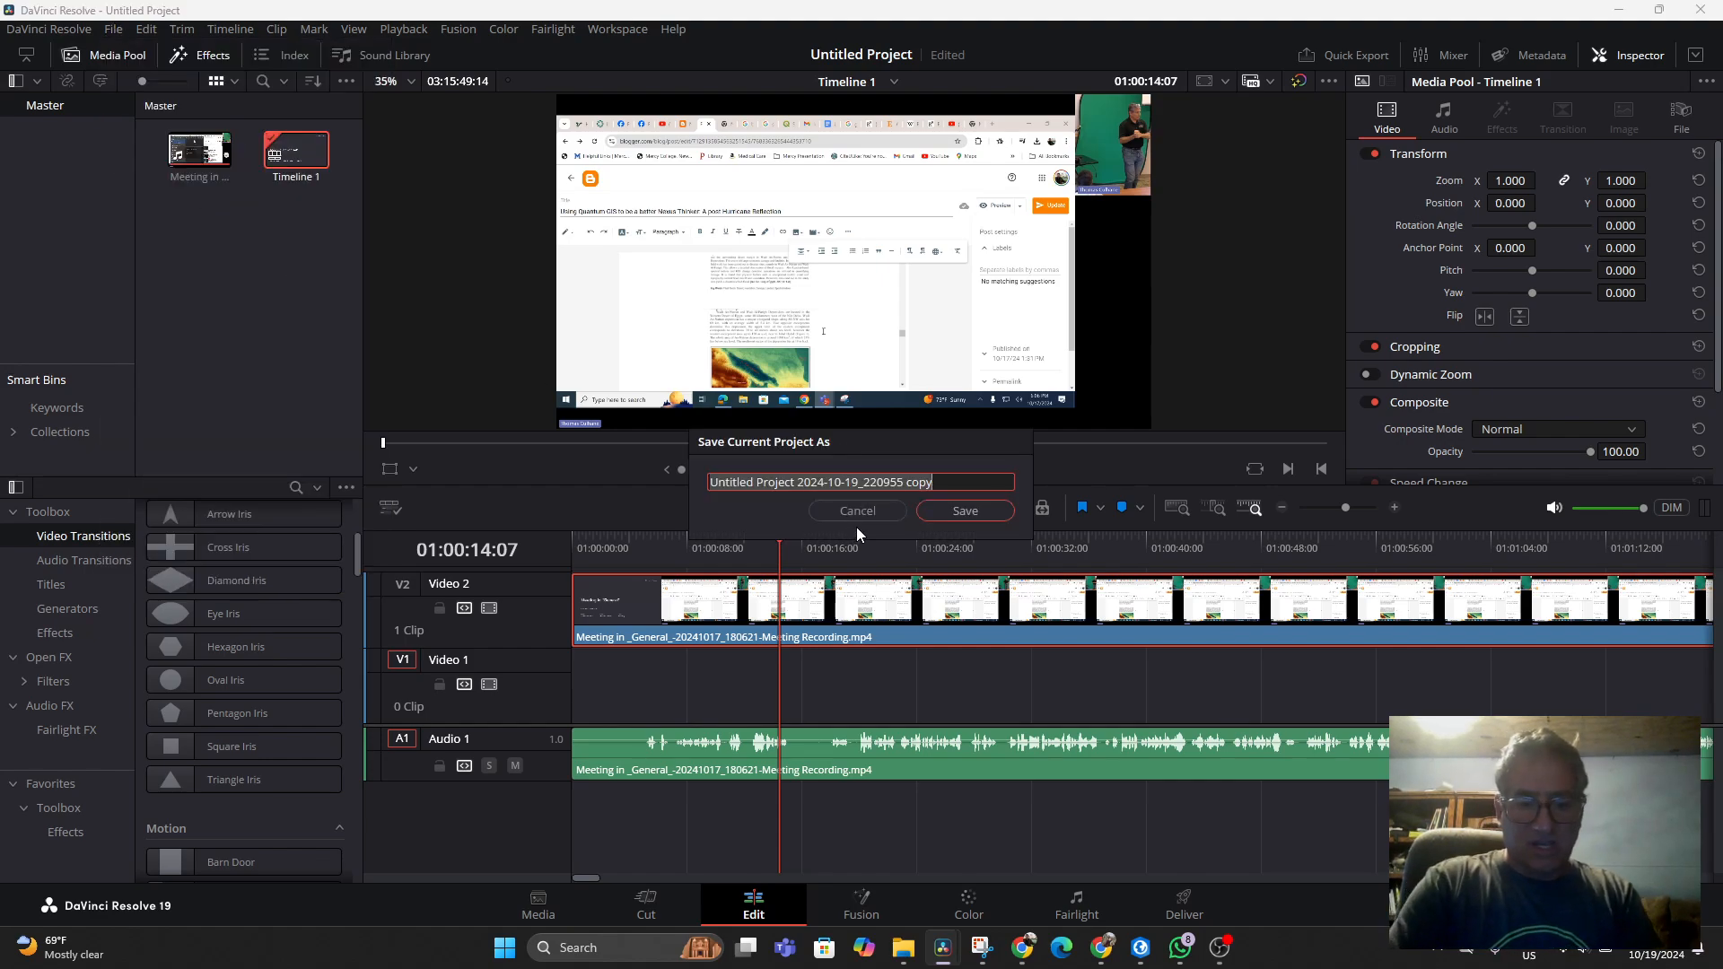
text(QGIs)
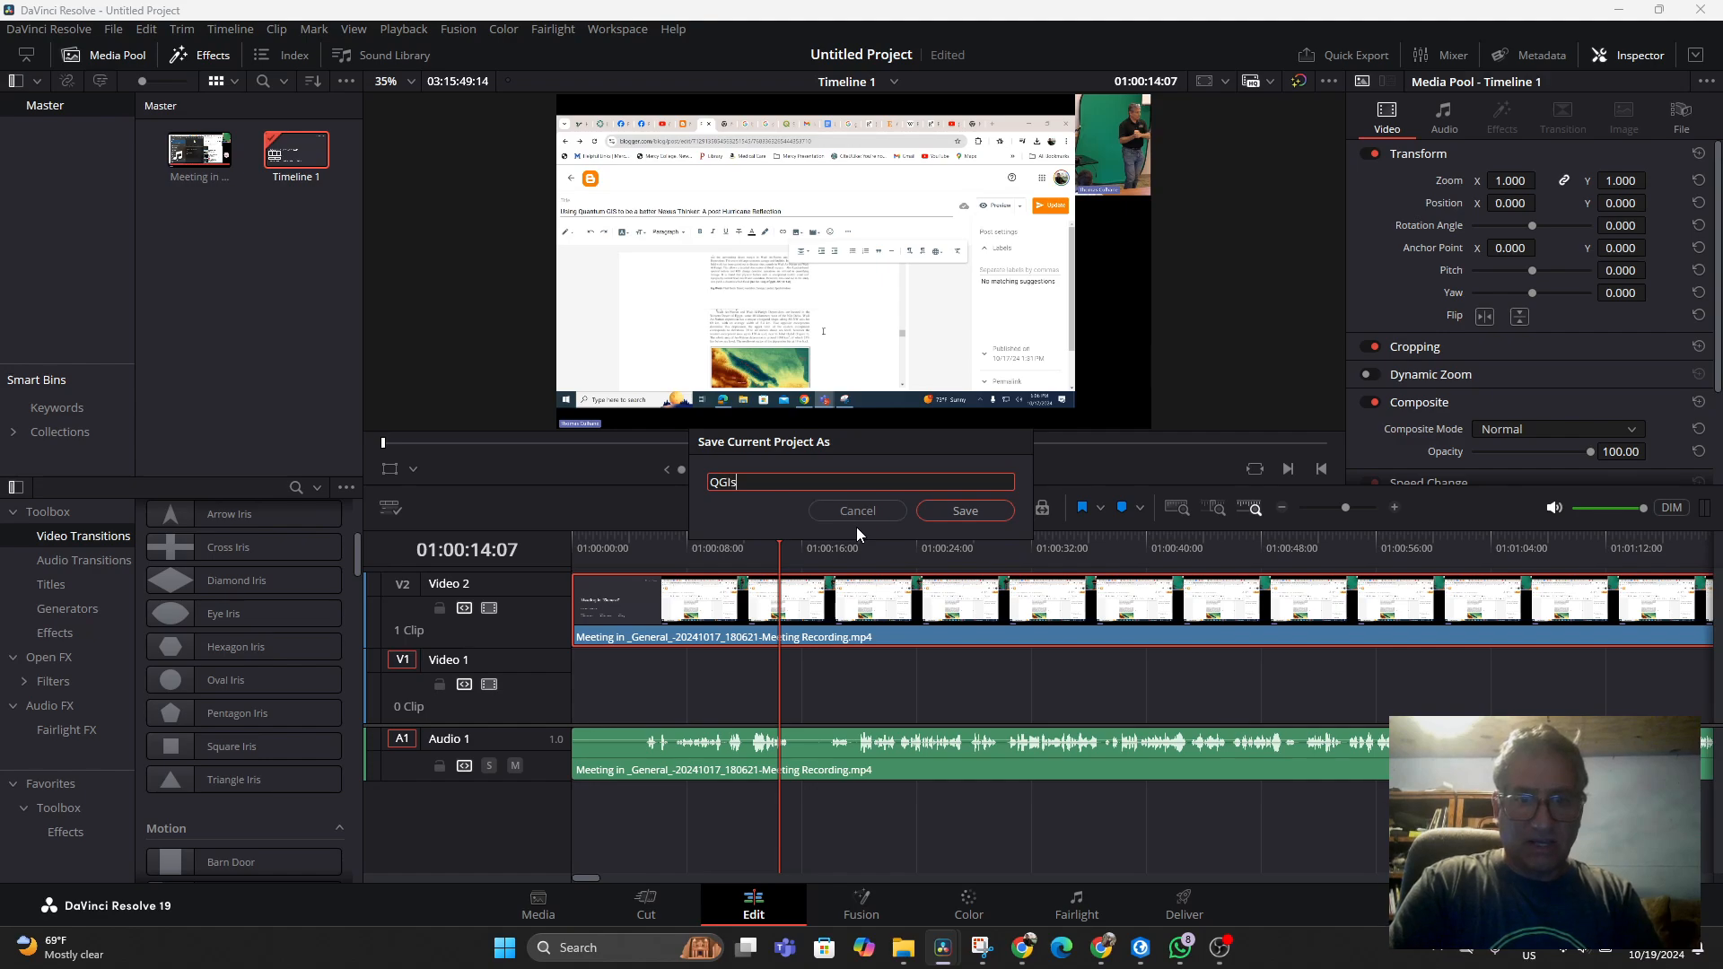
key(BackSpace)
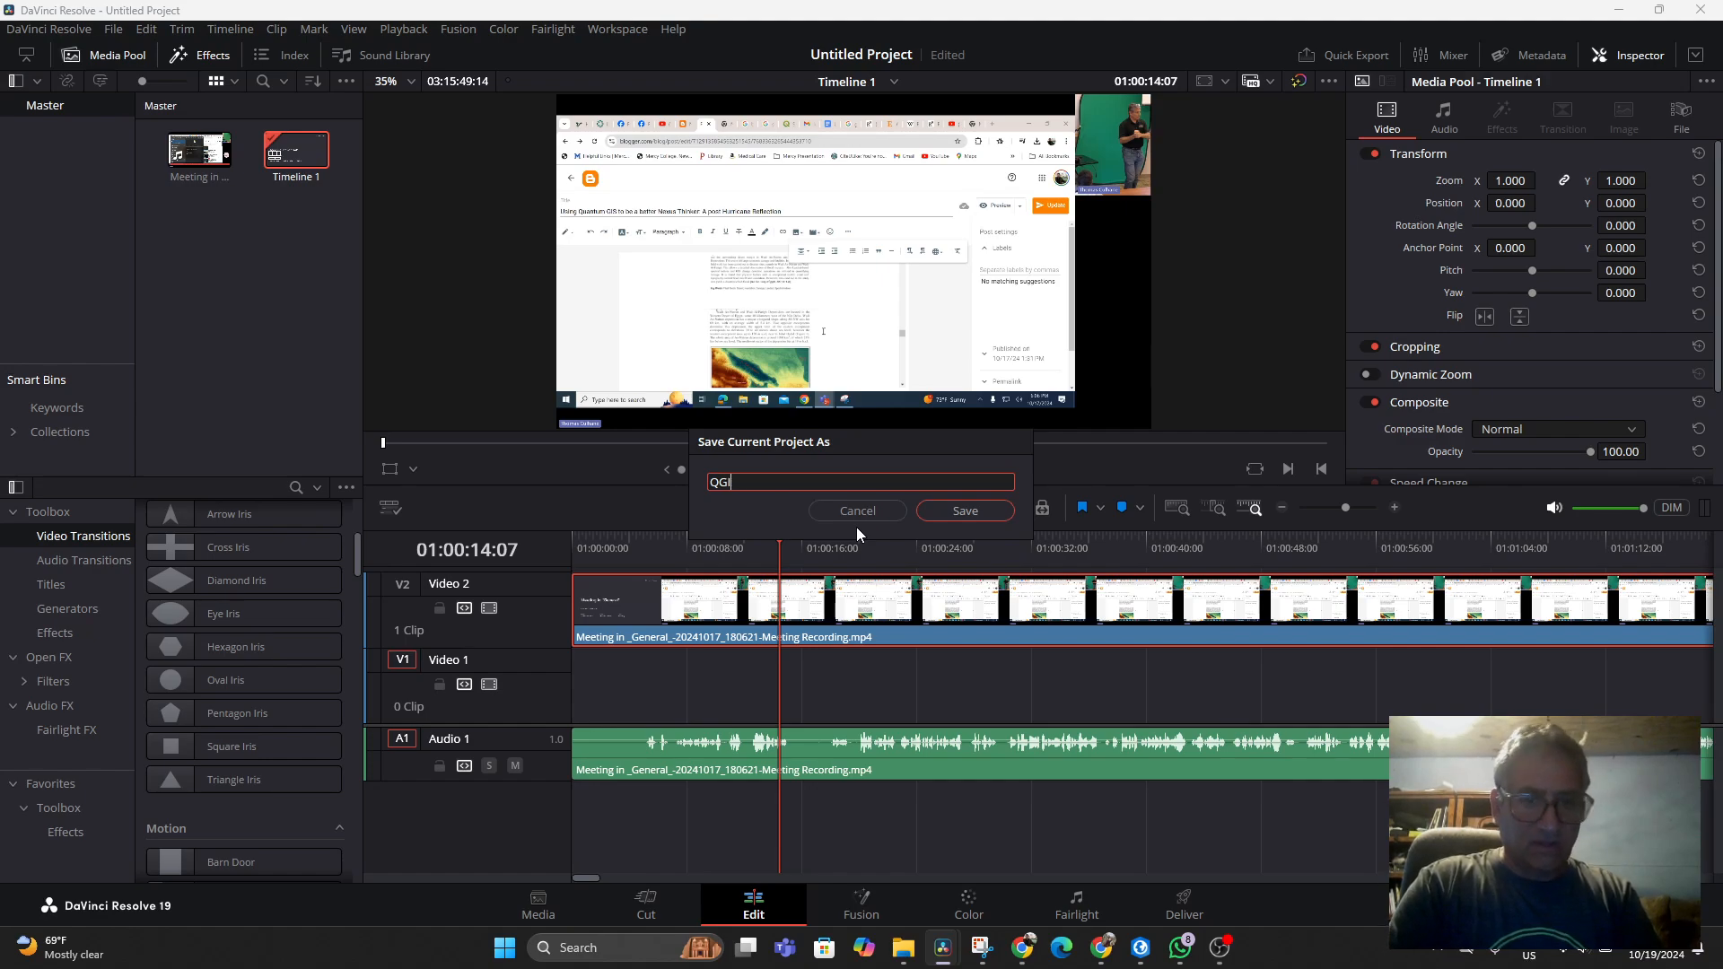
text(SforNexus)
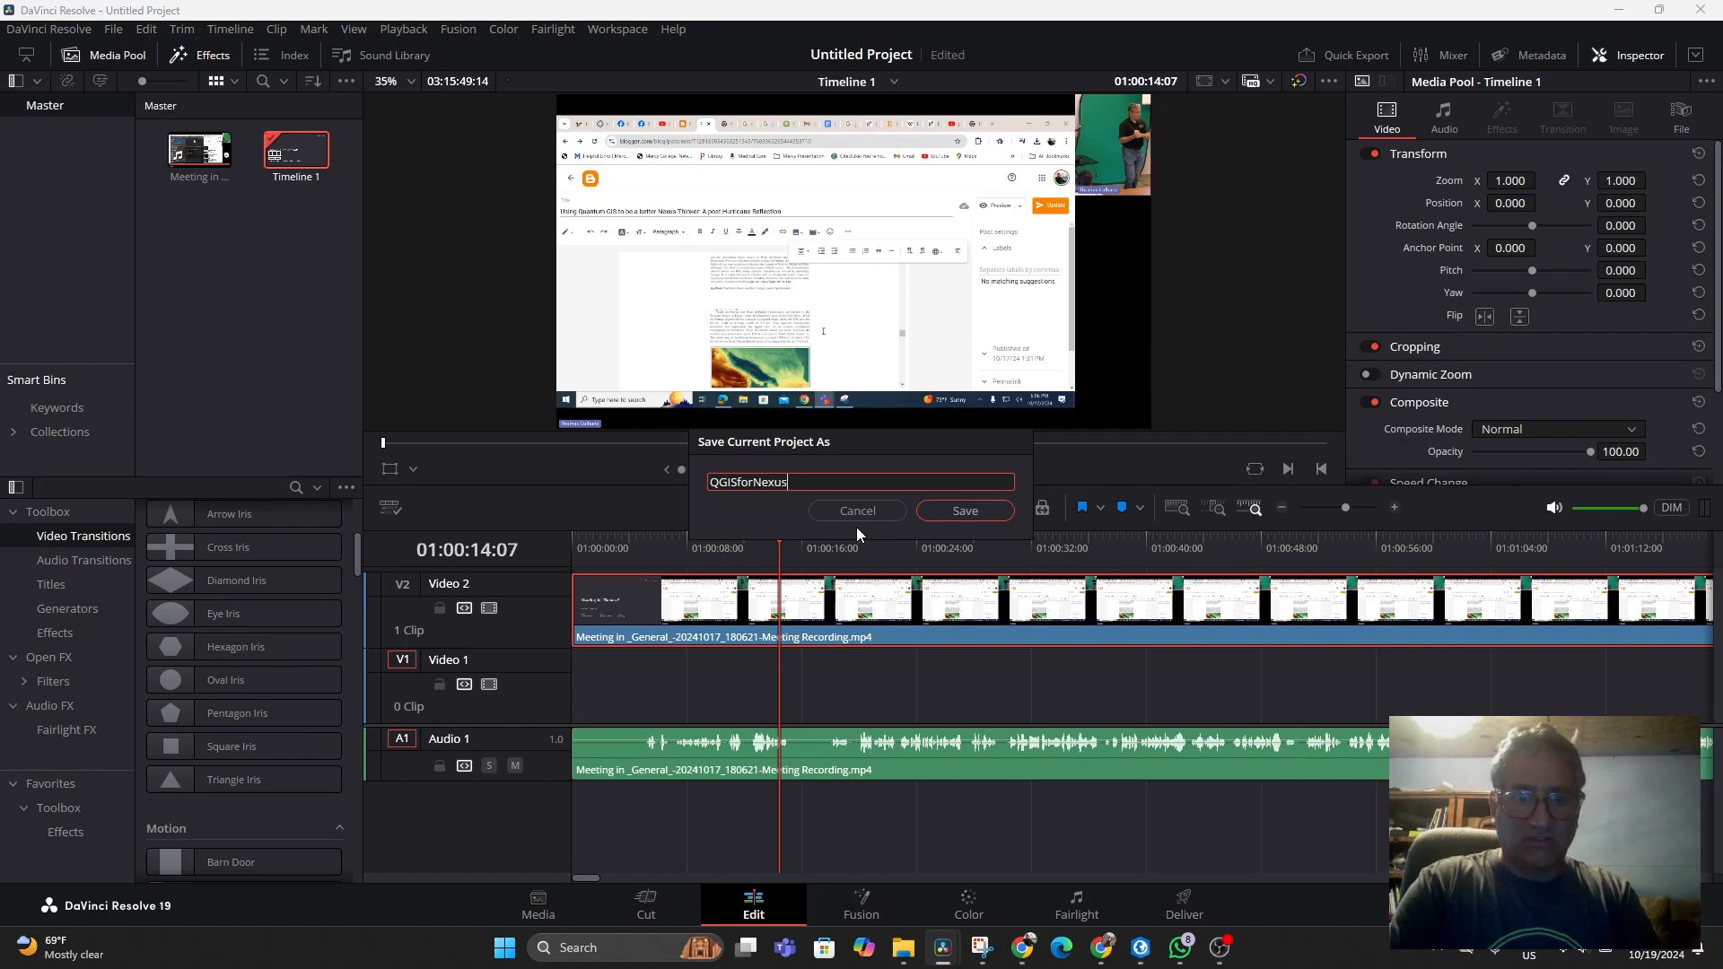
text(ThinkingLecture)
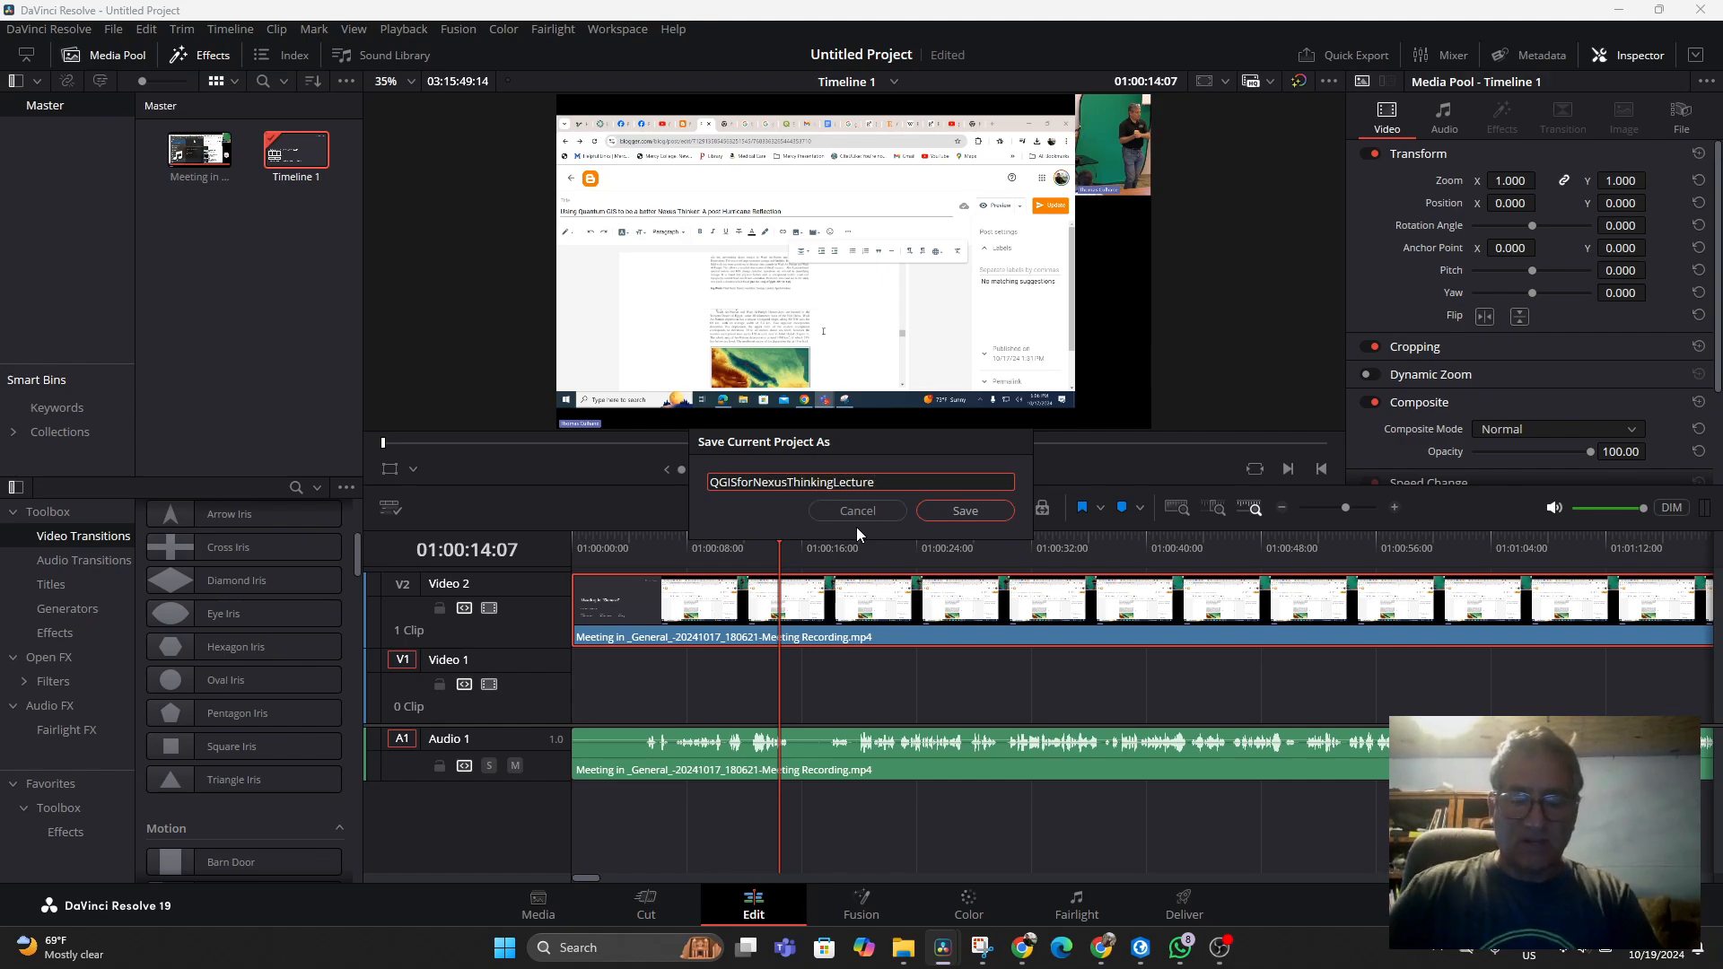
click(942, 514)
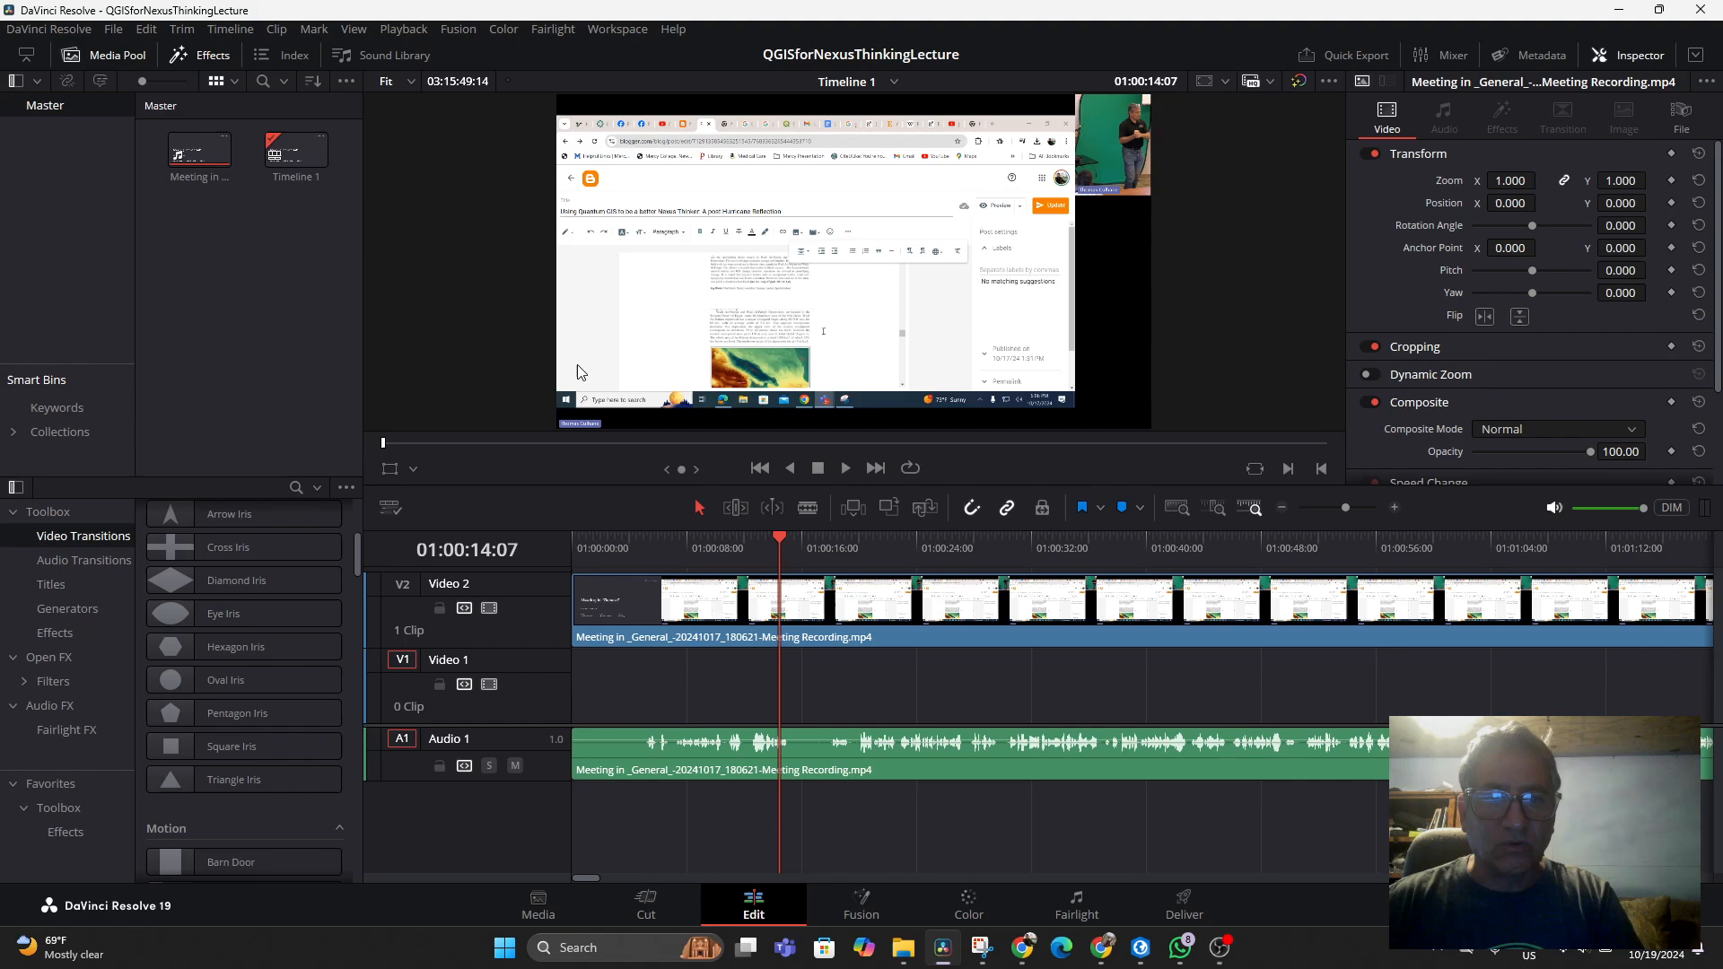
Crop the Video 2 clip in the viewer down to the webcam inset in the upper-right corner
click(408, 470)
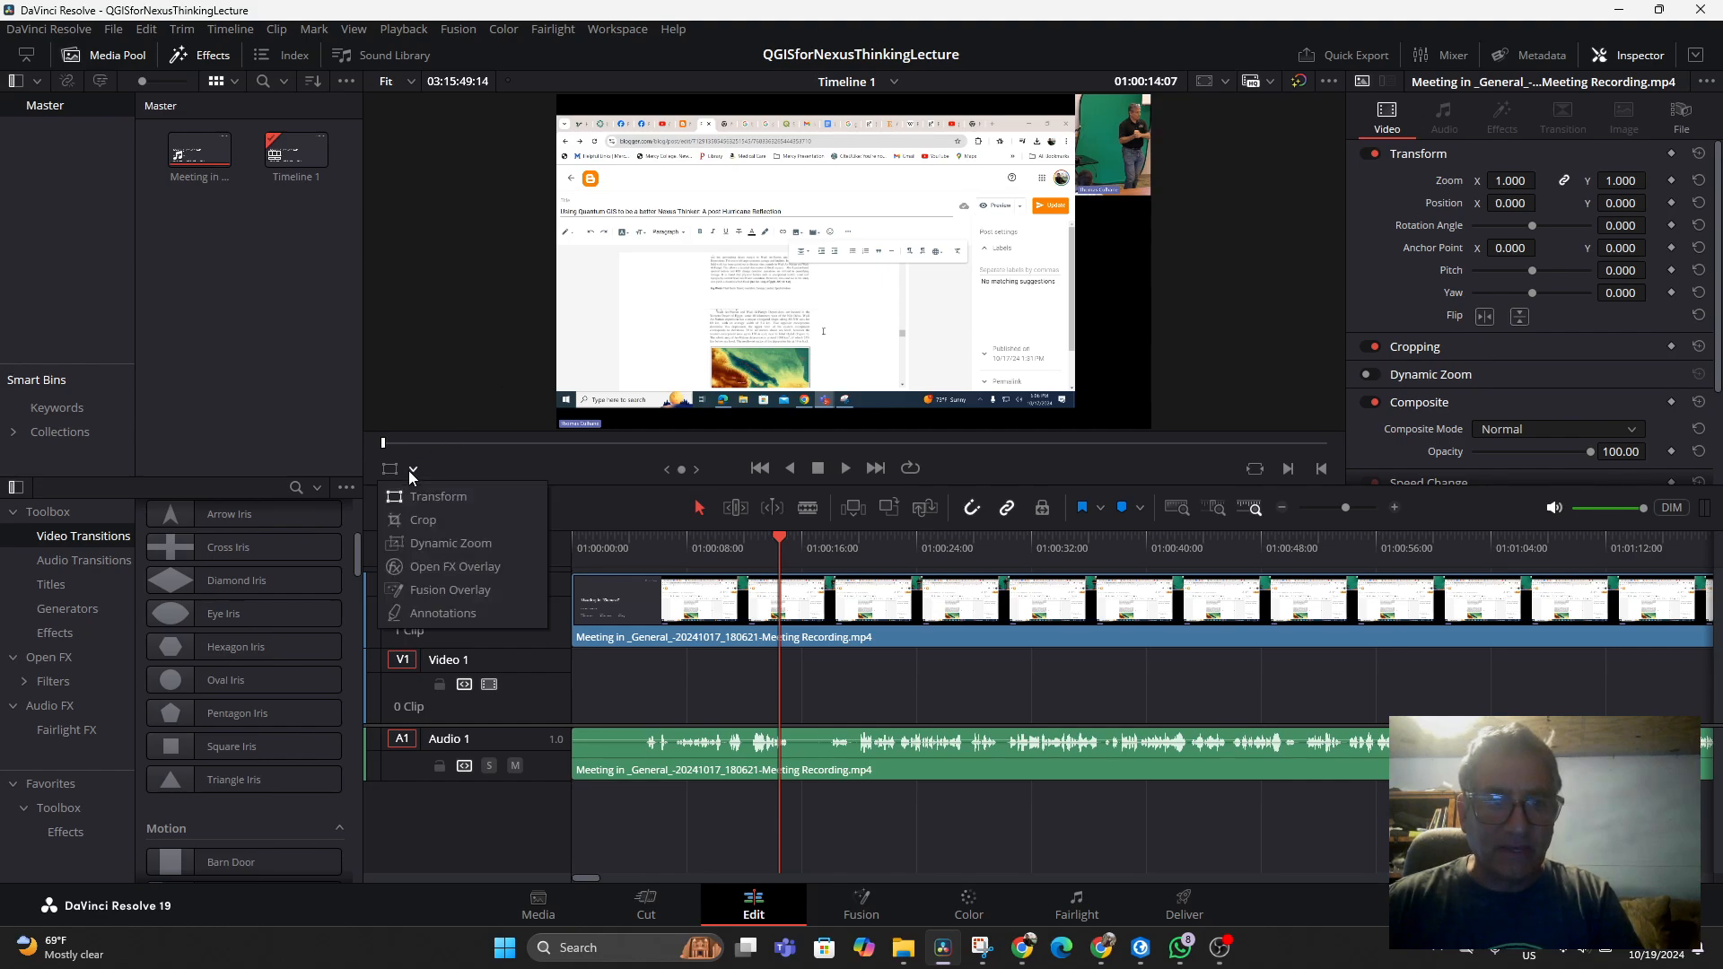
click(406, 518)
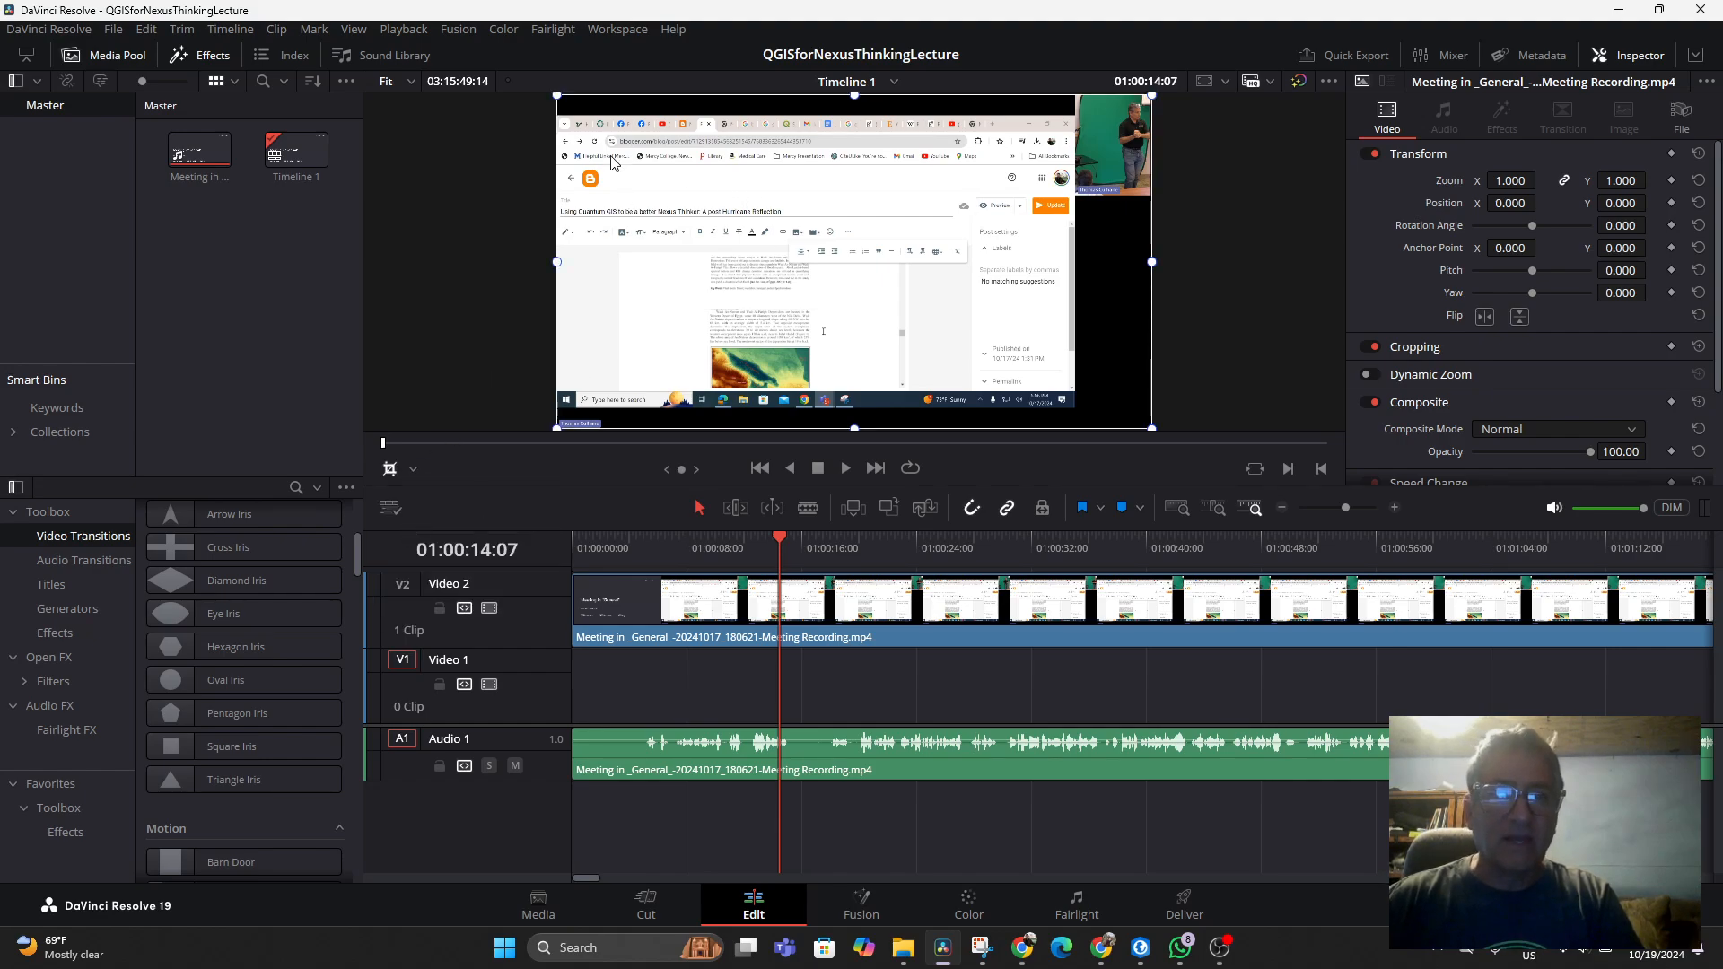
drag(558, 95, 1083, 99)
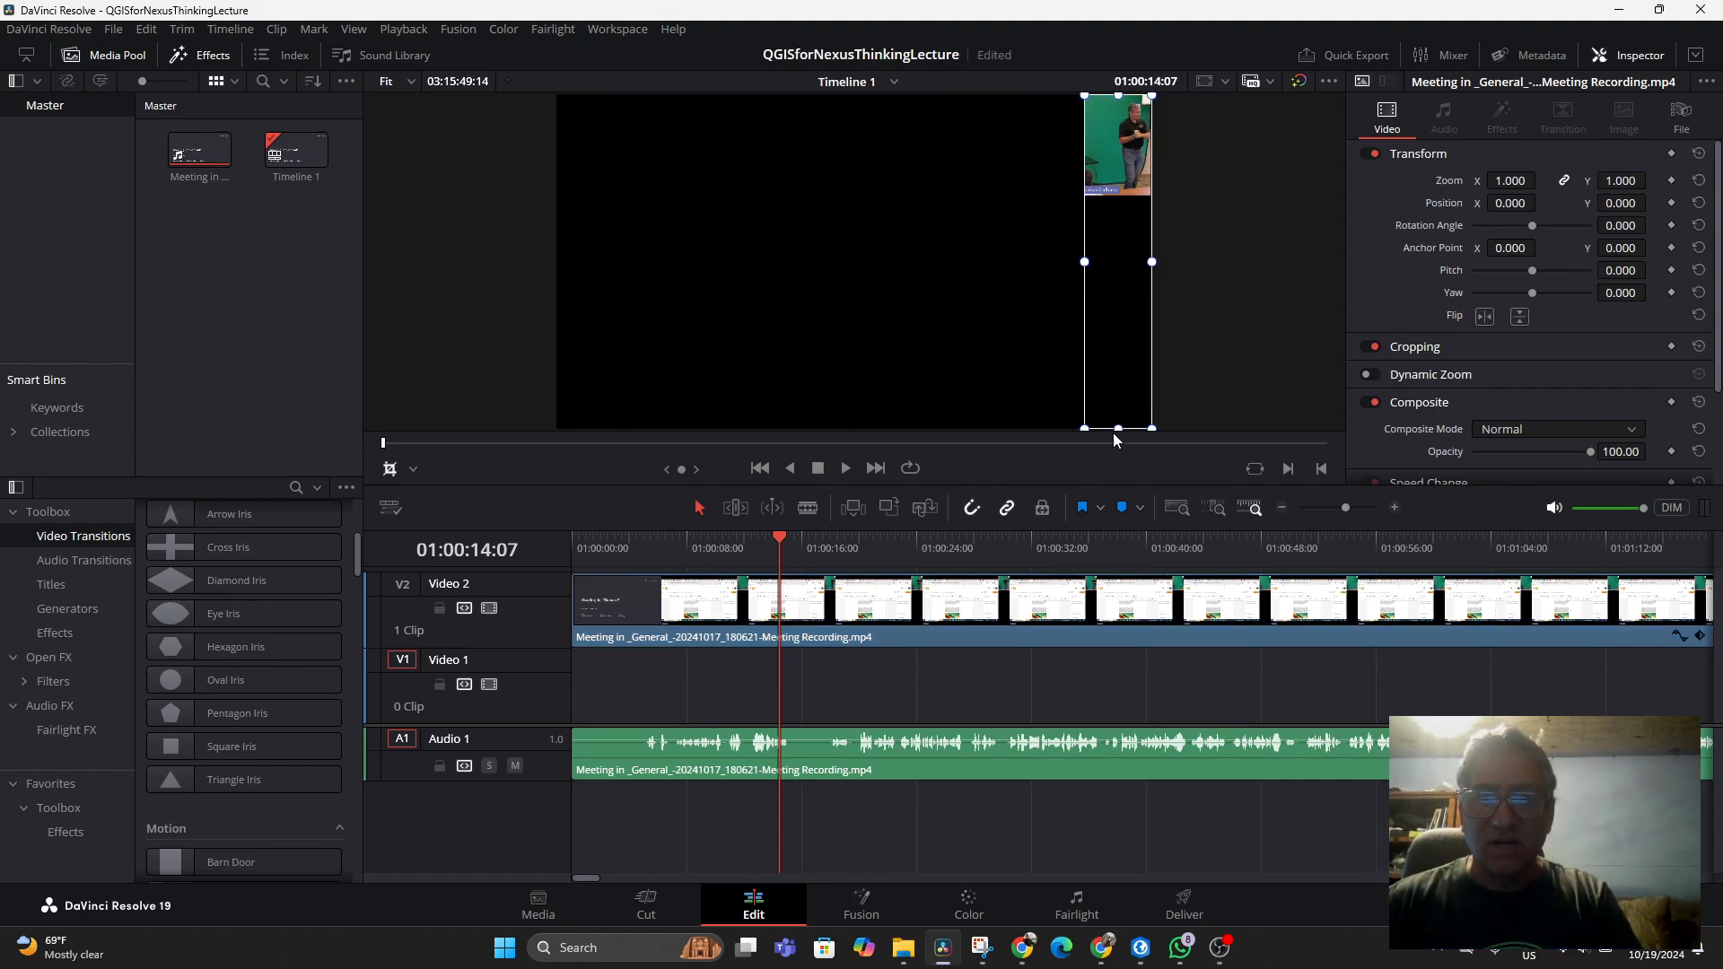
drag(1118, 429, 1131, 196)
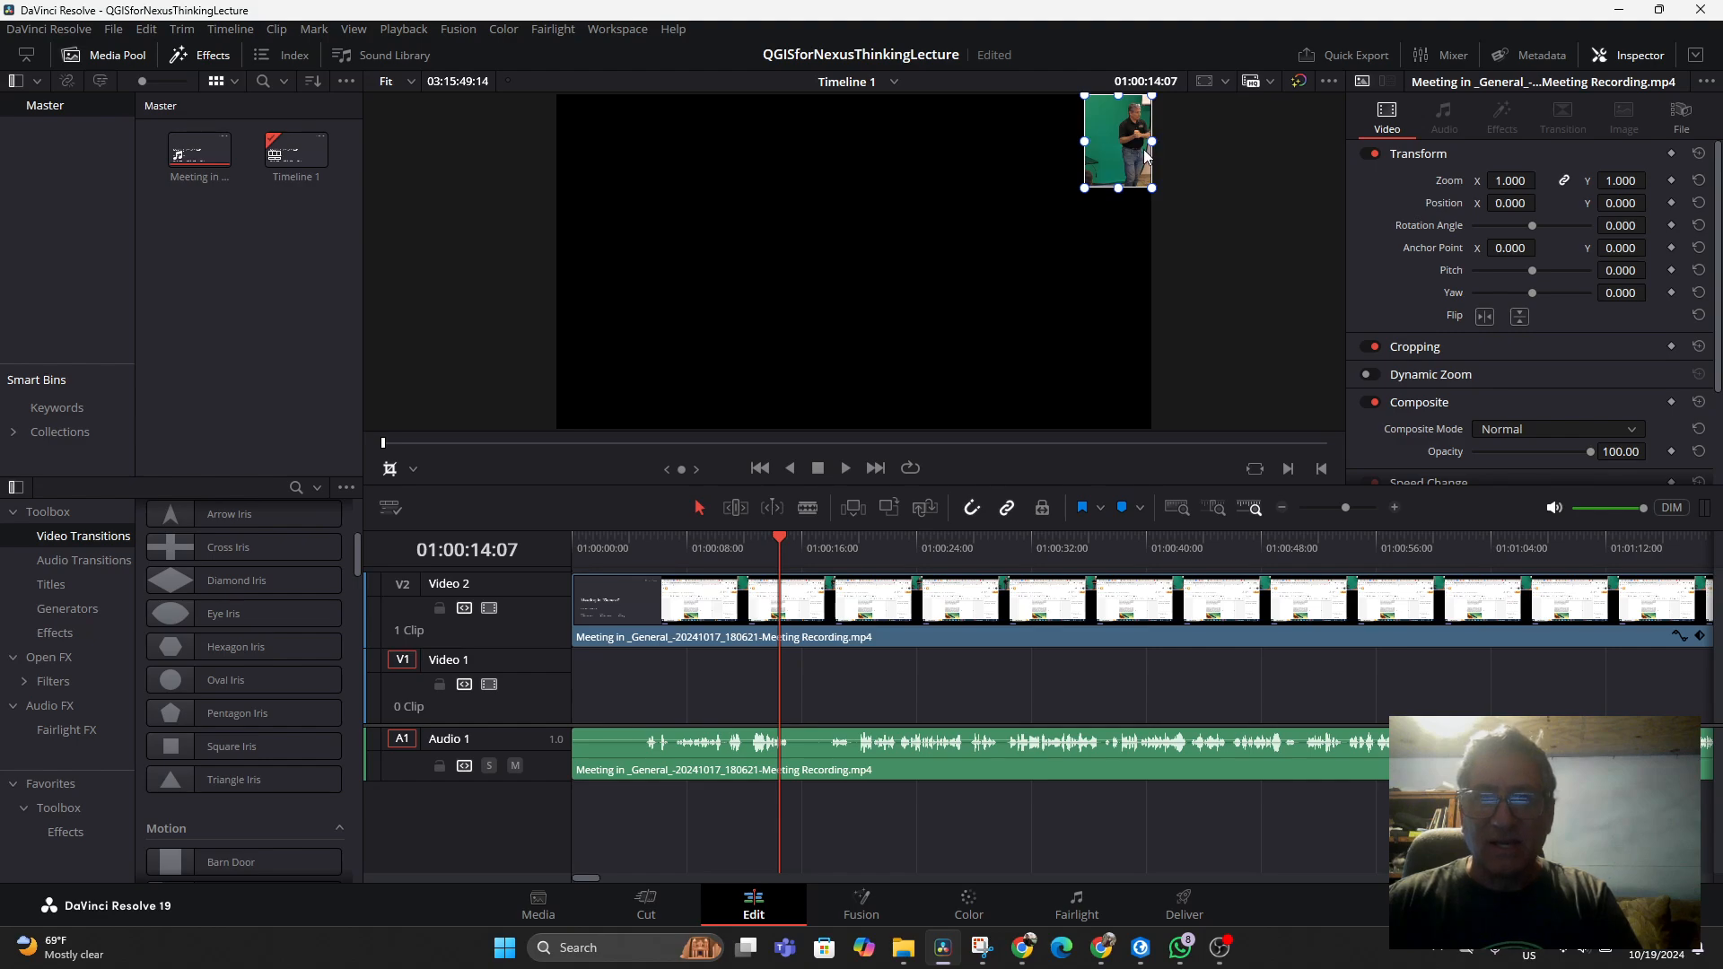
Switch the viewer to Transform mode, move the cropped webcam clip toward the frame's lower-left corner, and save the project
click(415, 468)
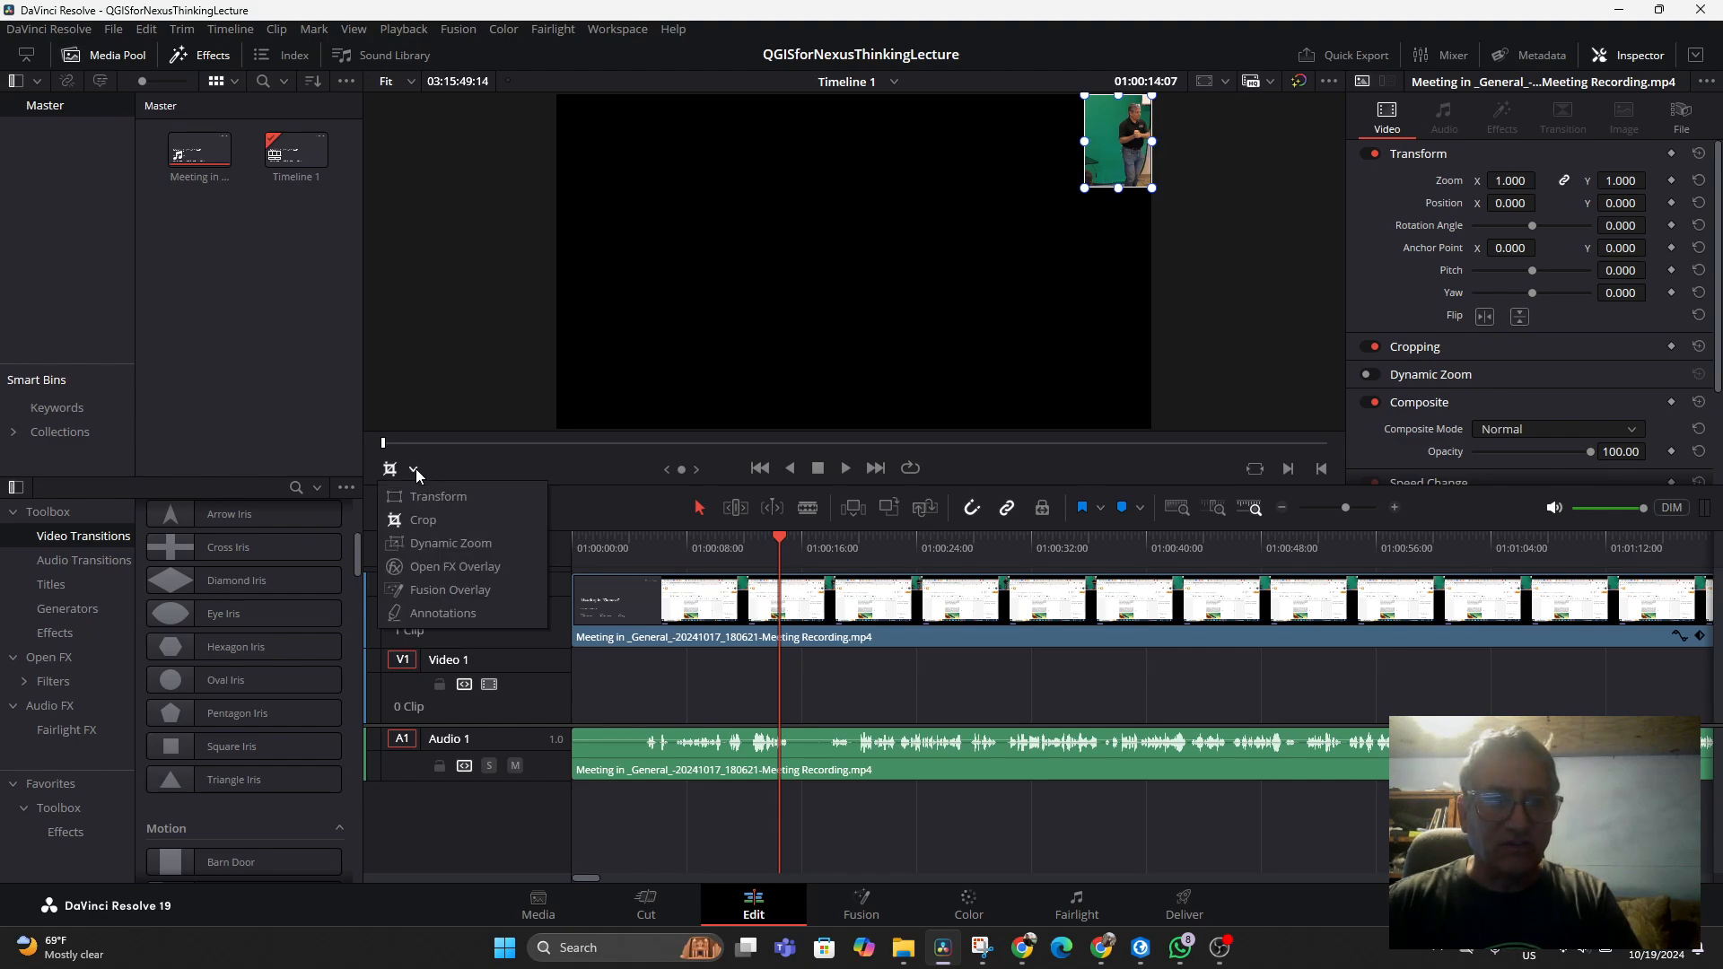
click(404, 492)
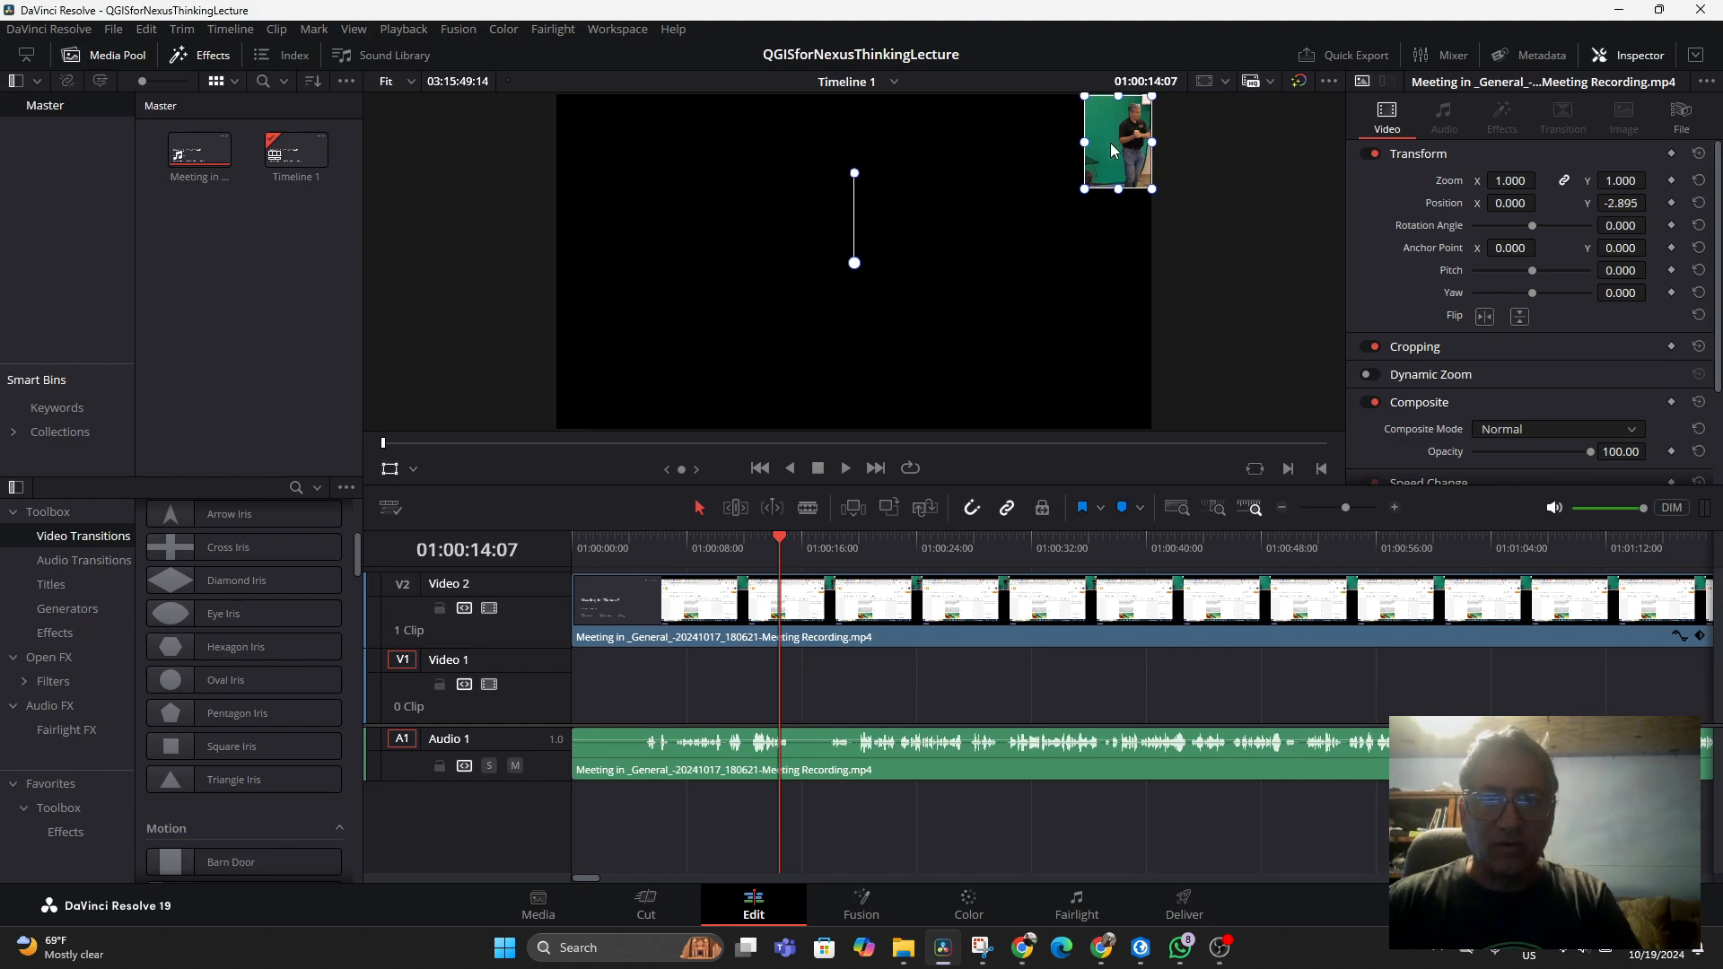
drag(1110, 143, 626, 379)
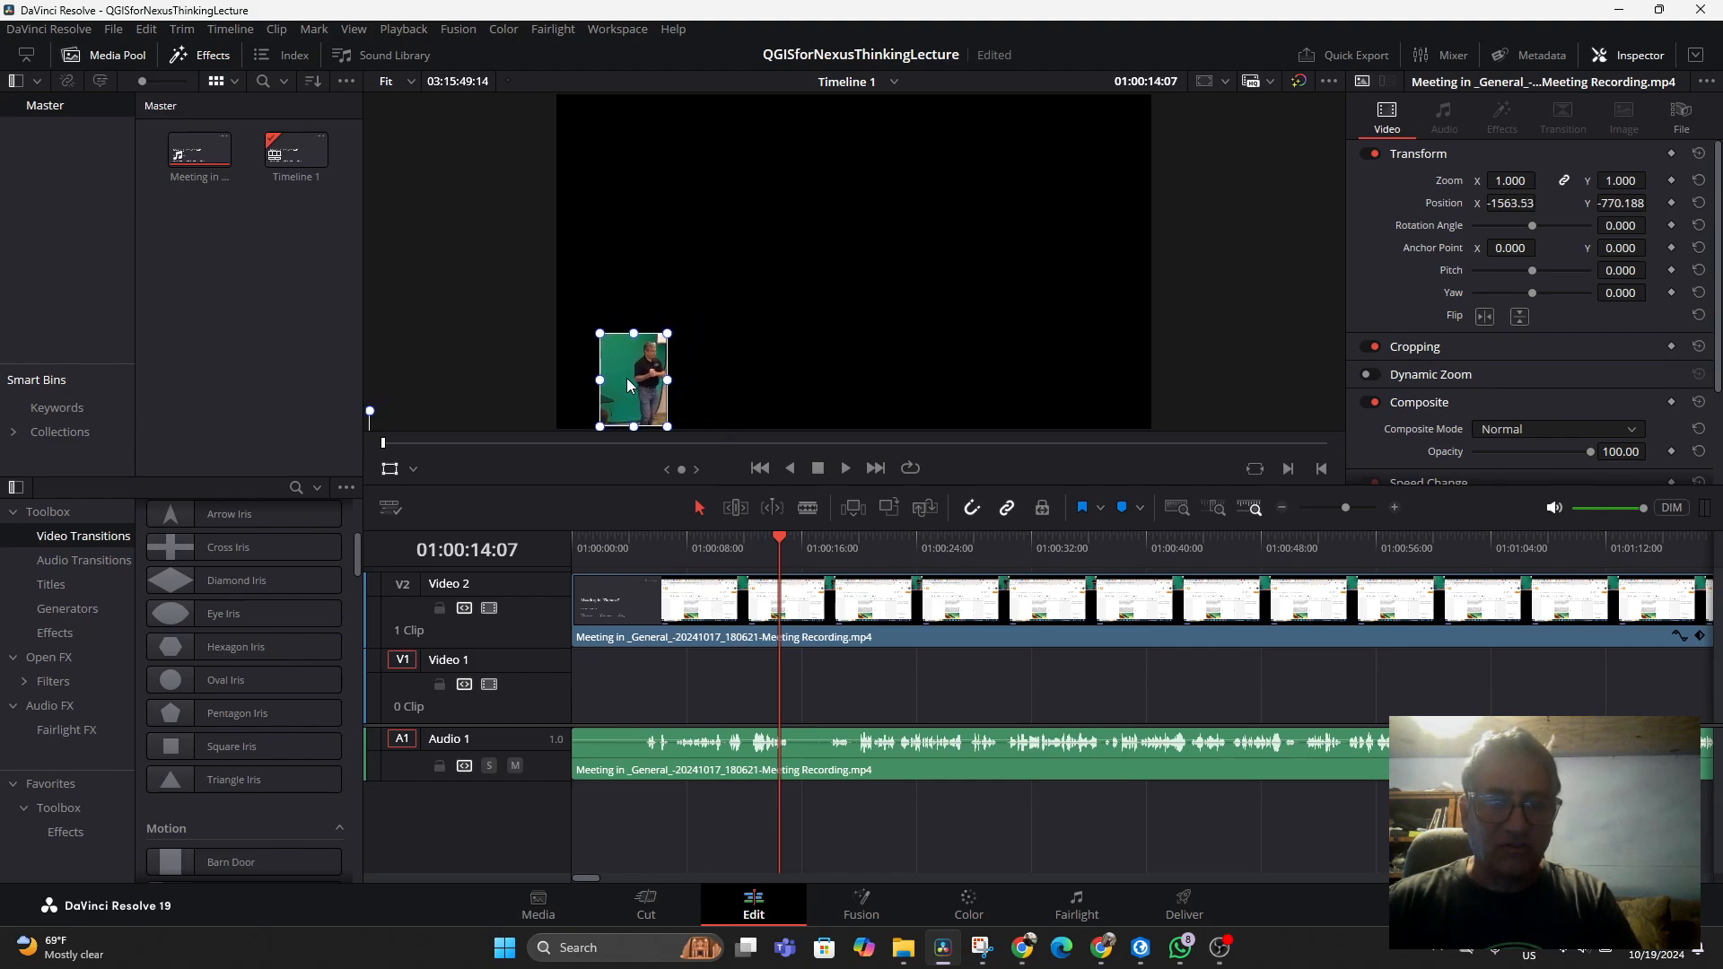
key(ctrl+s)
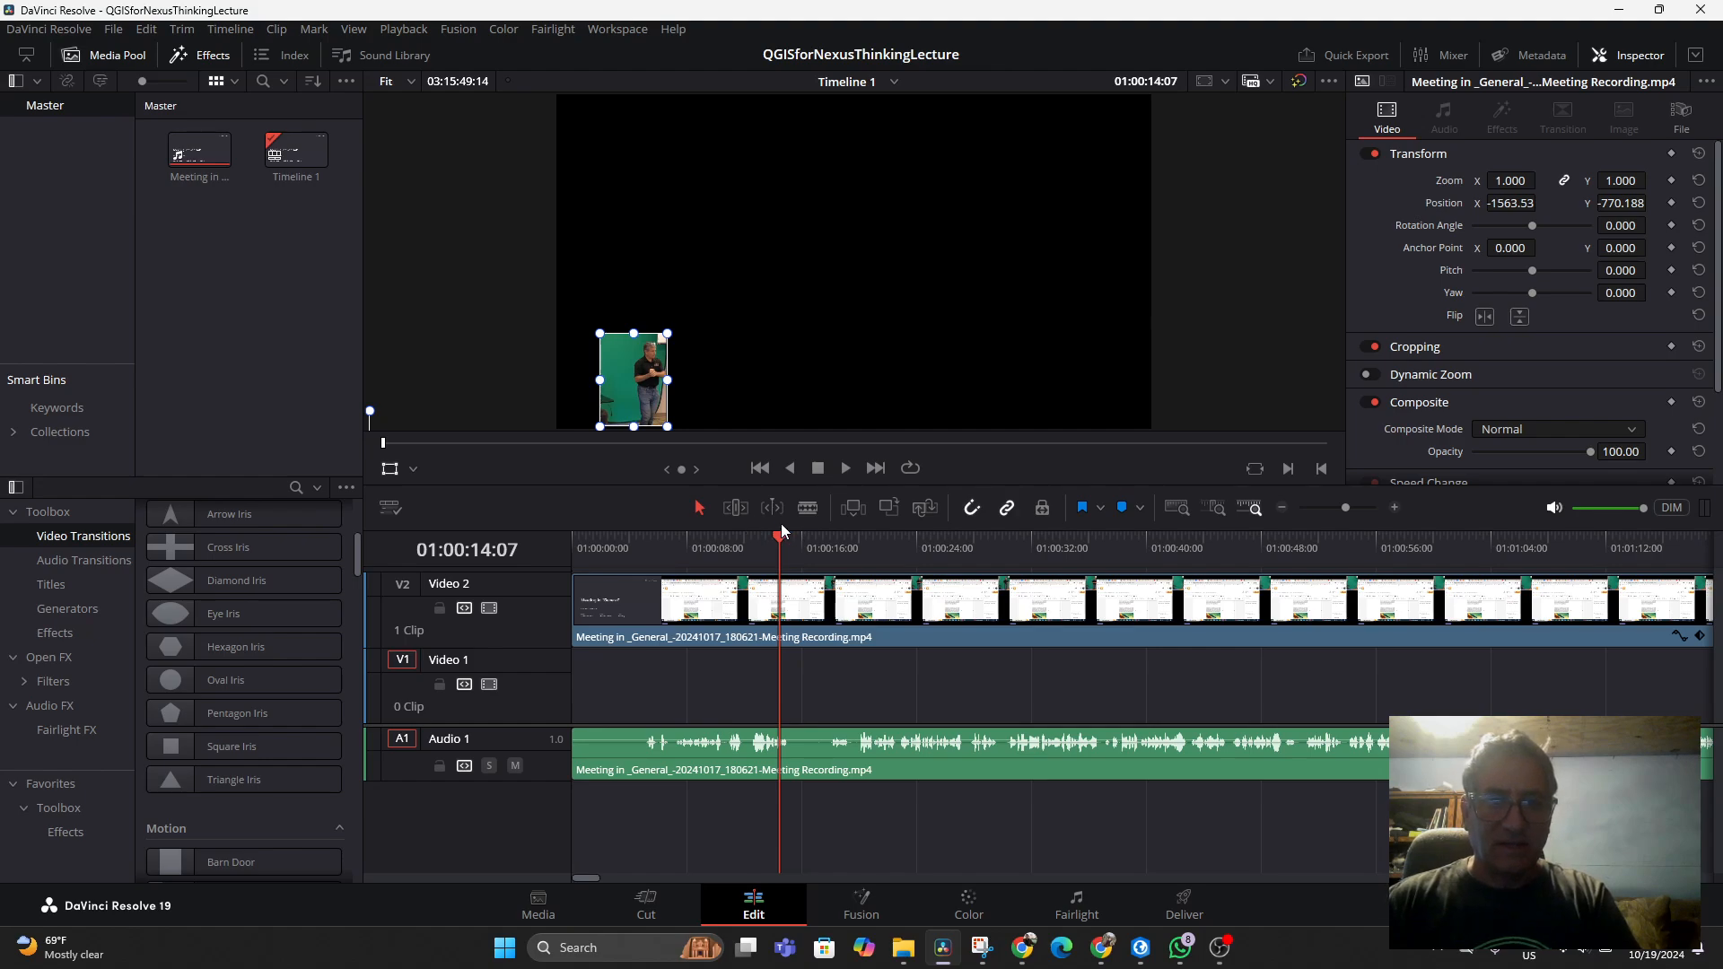
Save the project again and play a few seconds from about 11 seconds to preview the moved inset
click(741, 551)
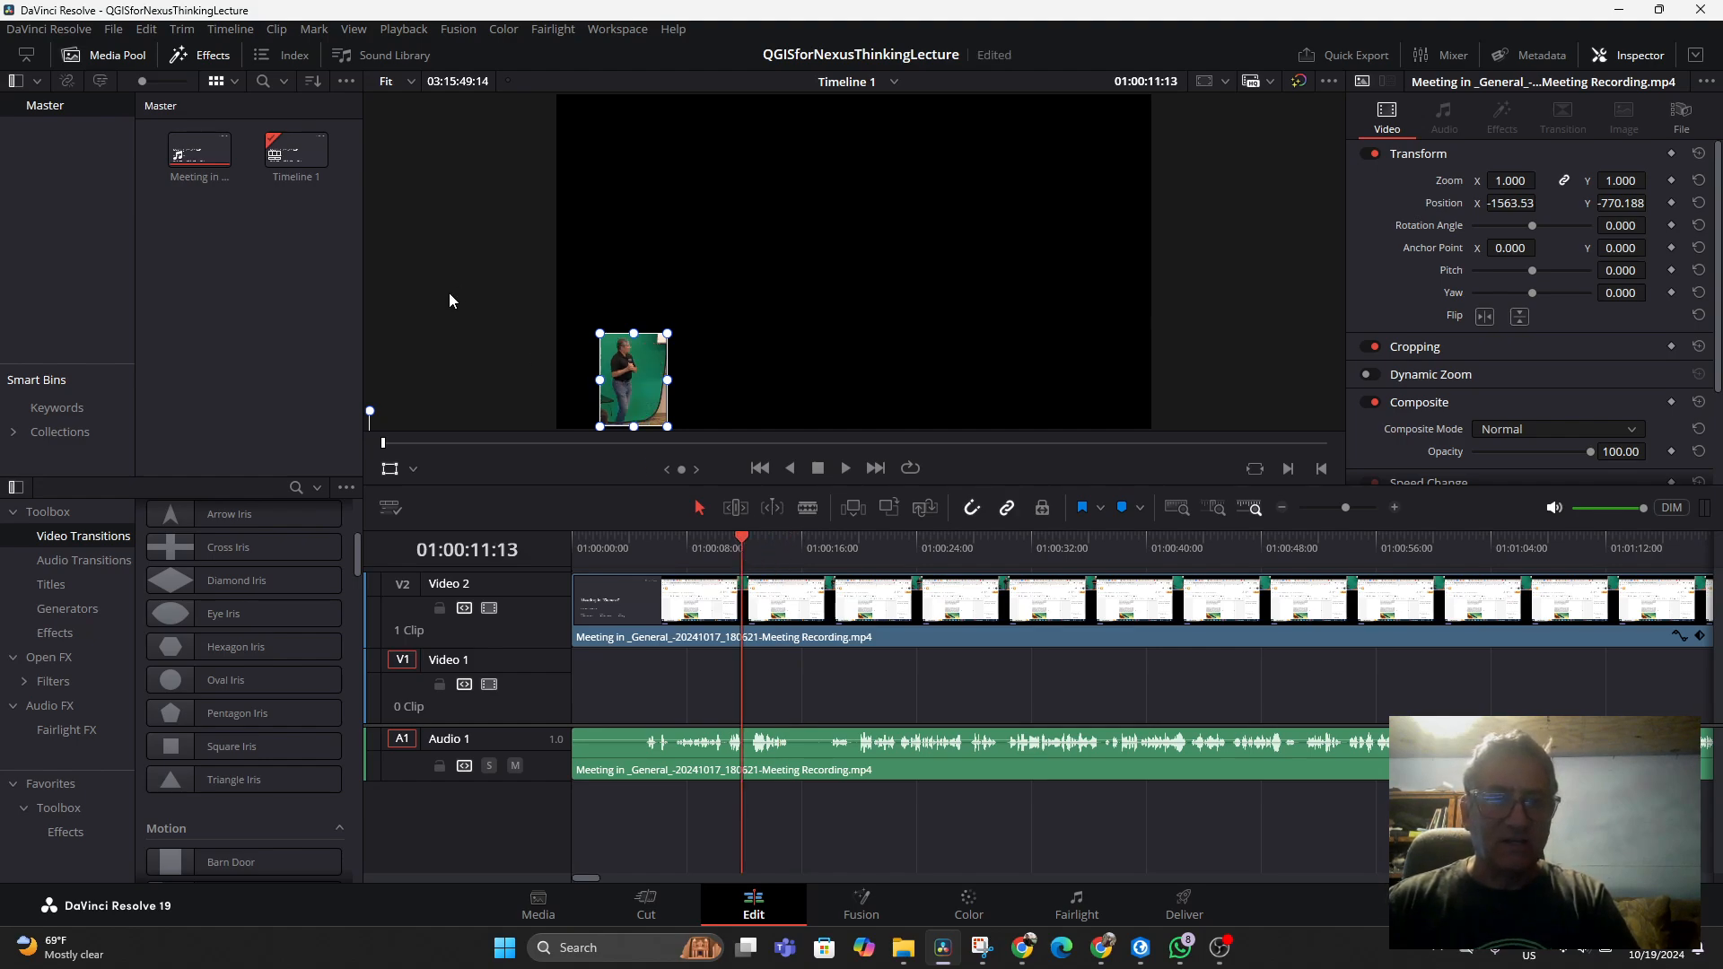
click(114, 30)
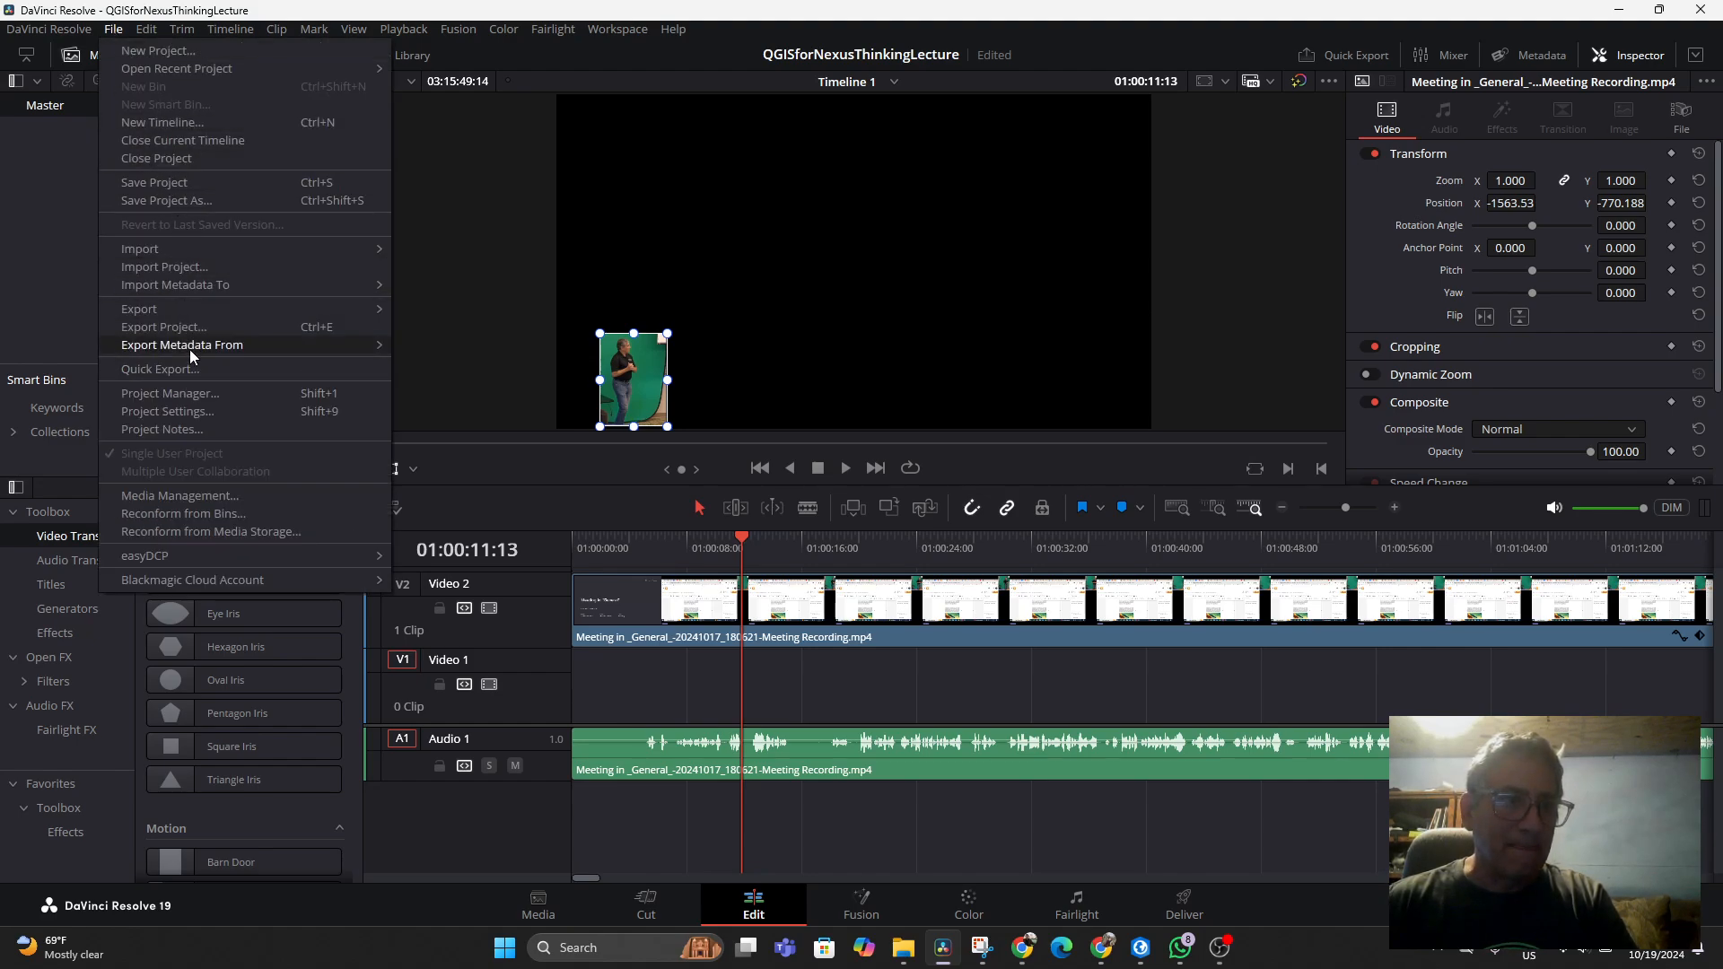
click(166, 183)
key(space)
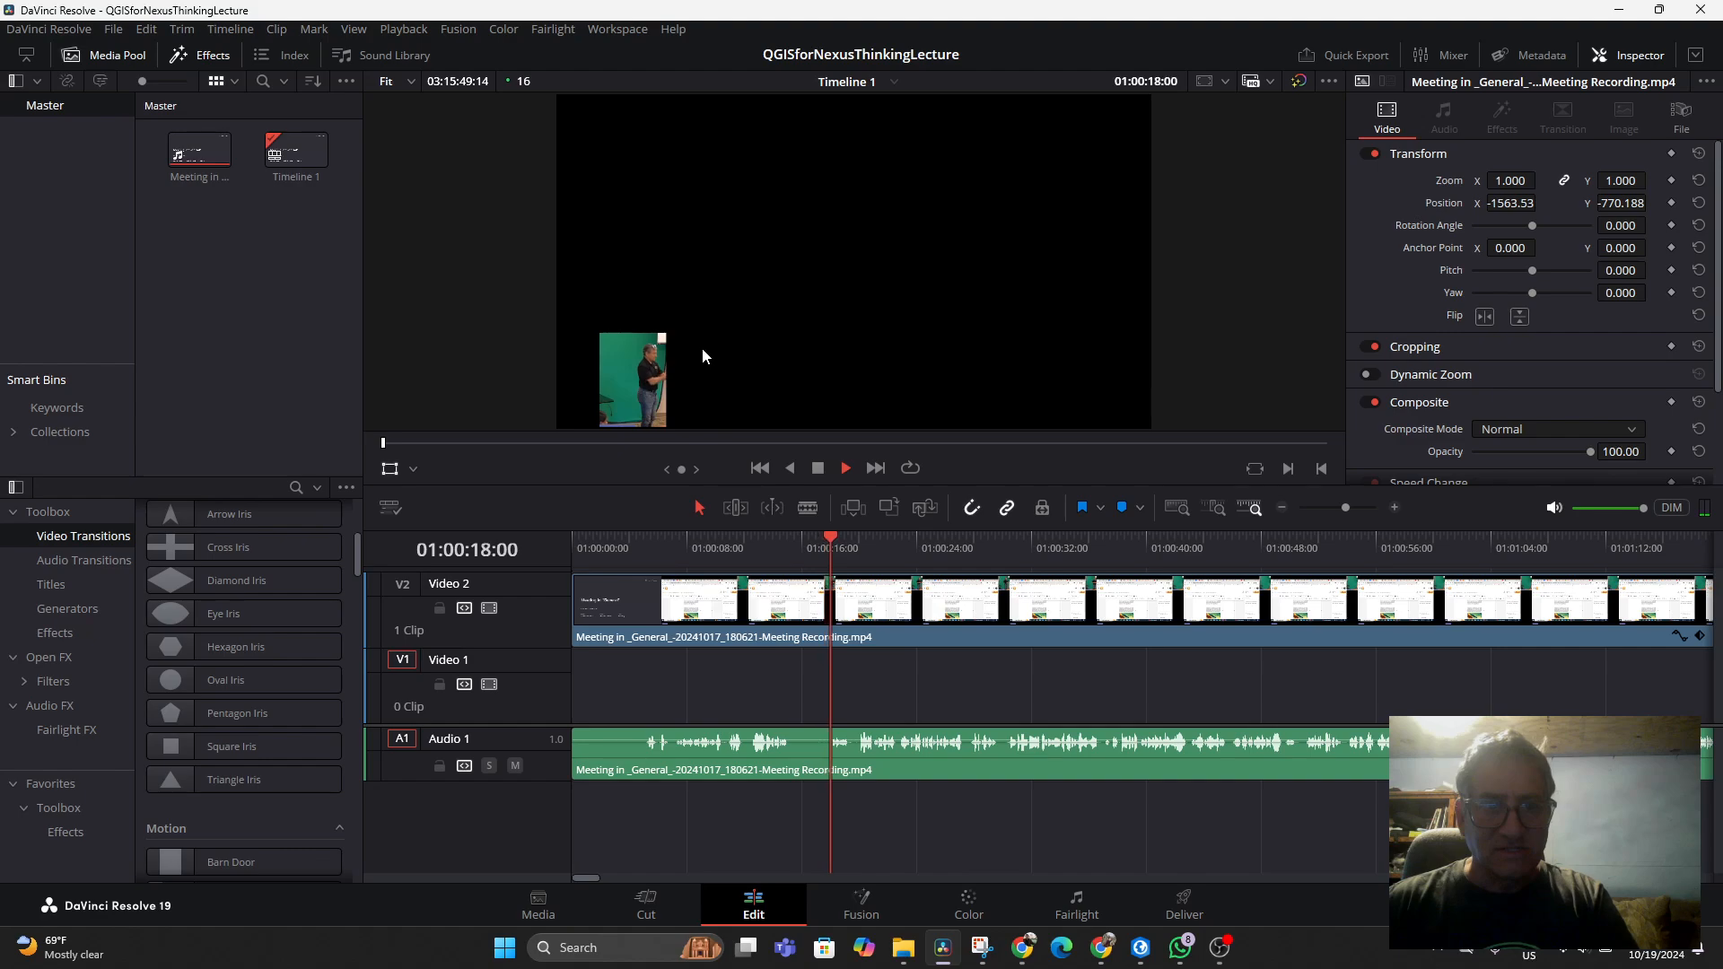
key(space)
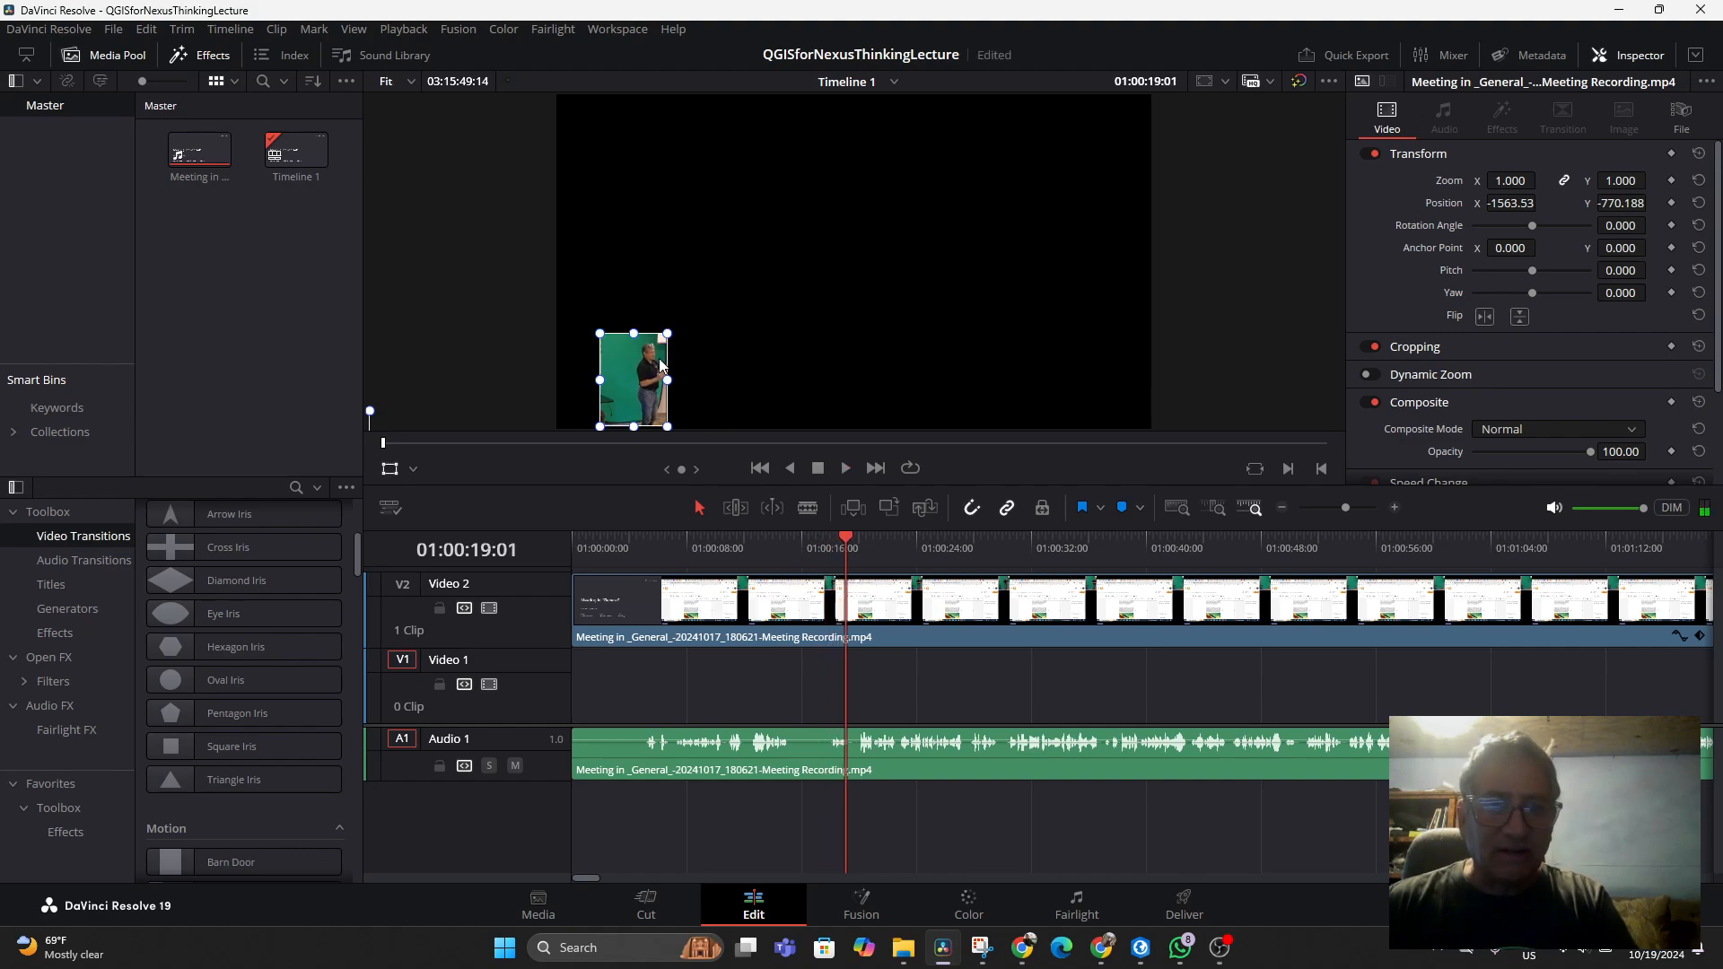
Enlarge the webcam clip to a zoom of about 2.34 and place it flush in the frame's lower-left corner
drag(667, 336, 889, 208)
drag(874, 305, 798, 359)
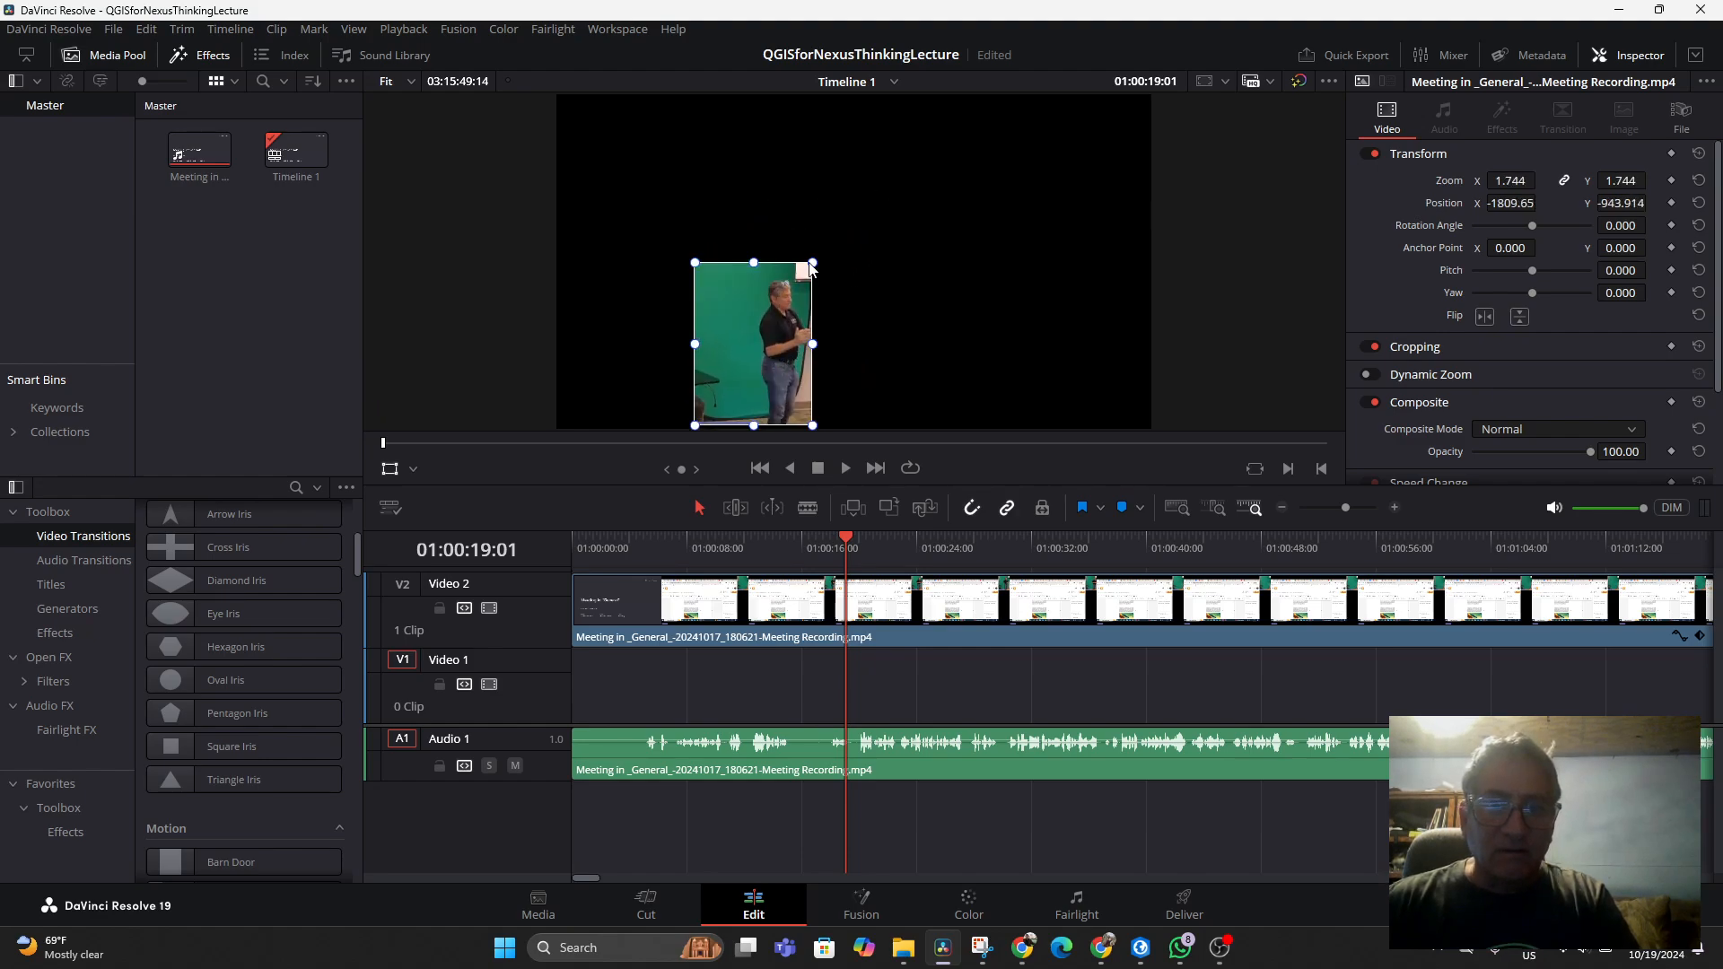
drag(810, 268, 989, 163)
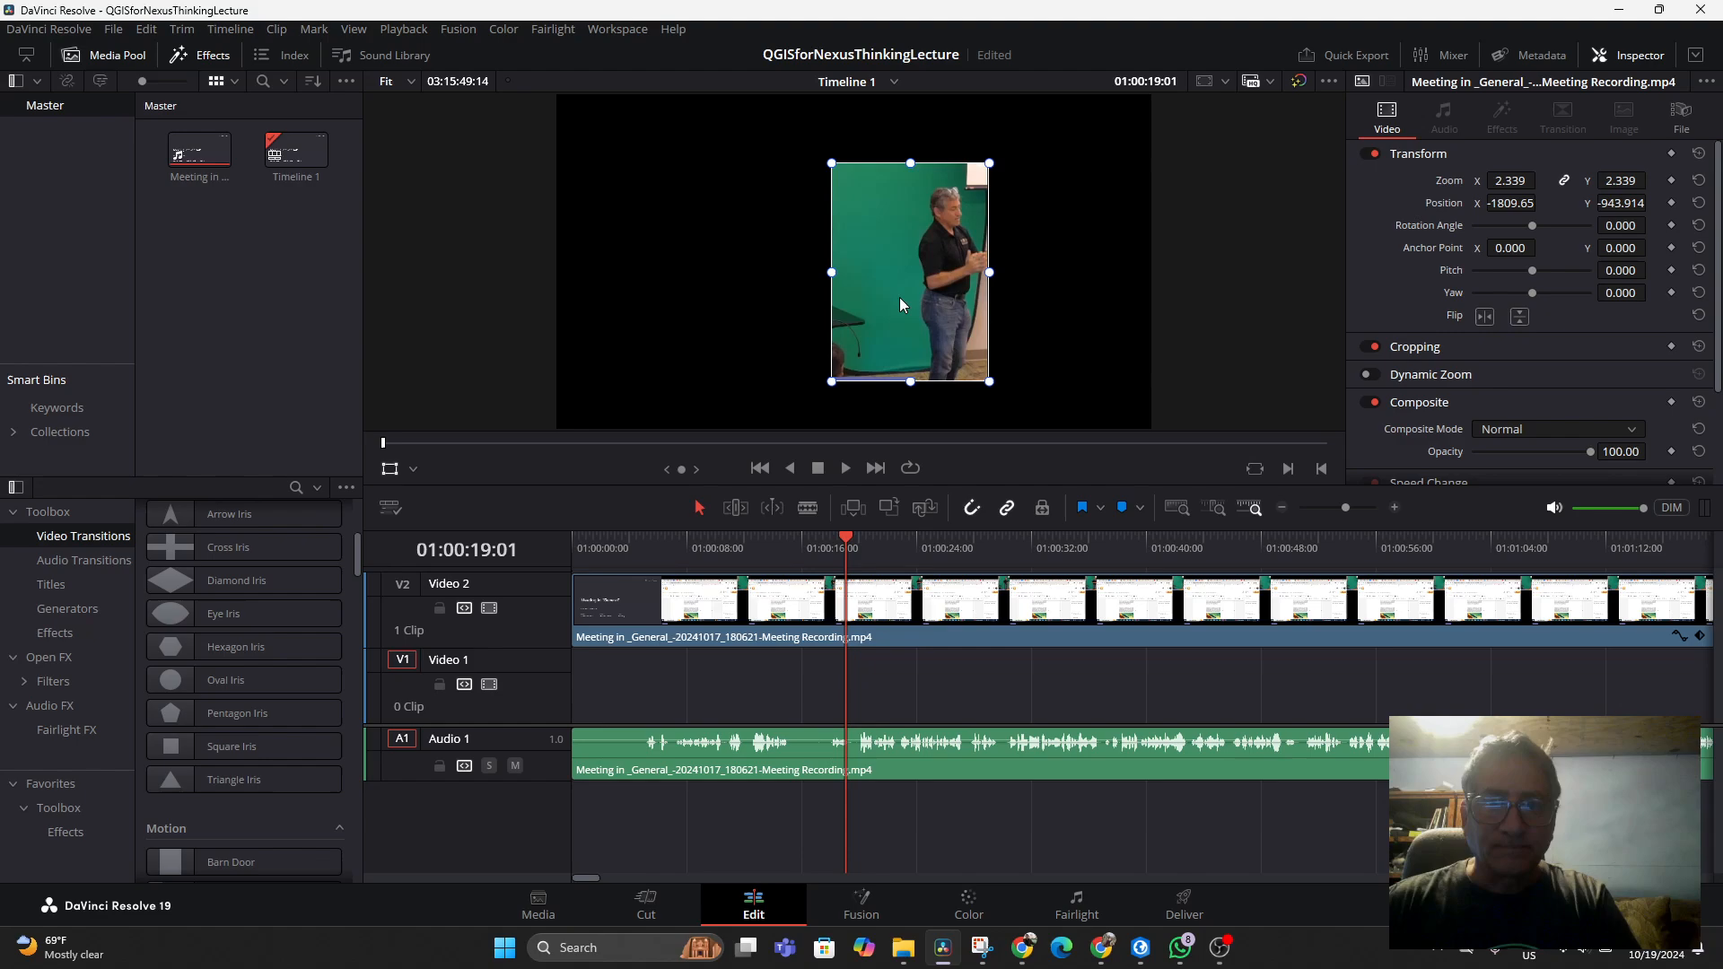
drag(900, 303, 669, 305)
Play the recording from about 32 seconds, following the playhead along the timeline to preview the enlarged inset
click(1016, 545)
key(space)
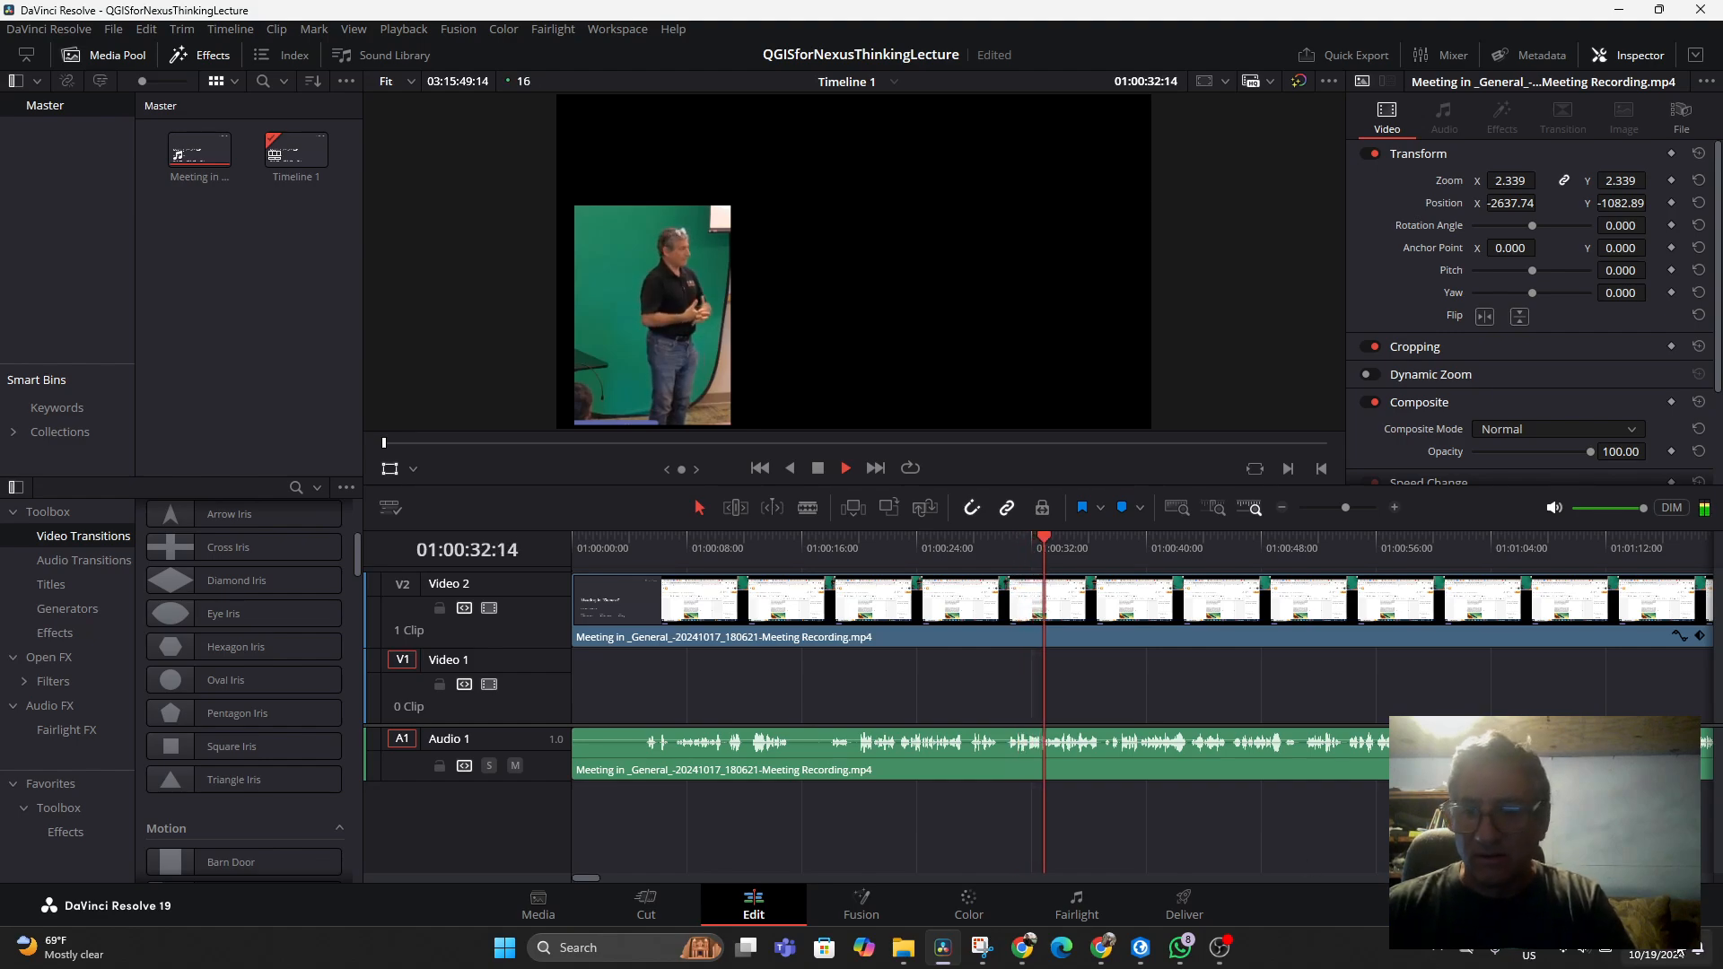
click(1583, 955)
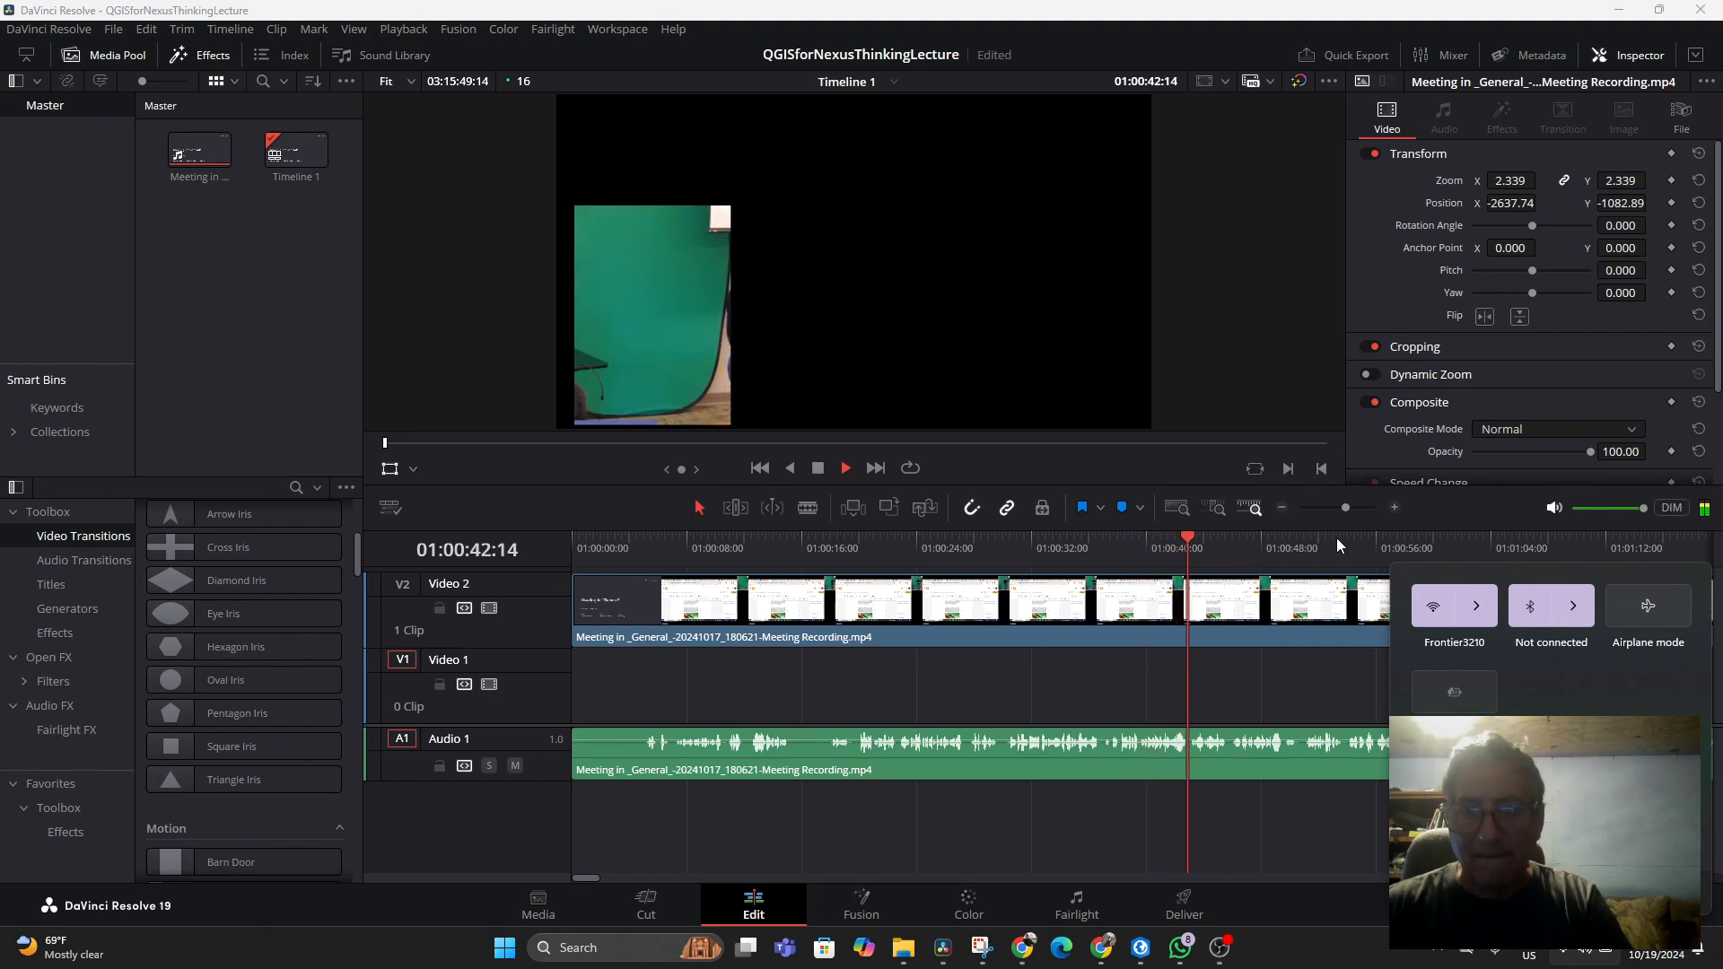
click(1272, 687)
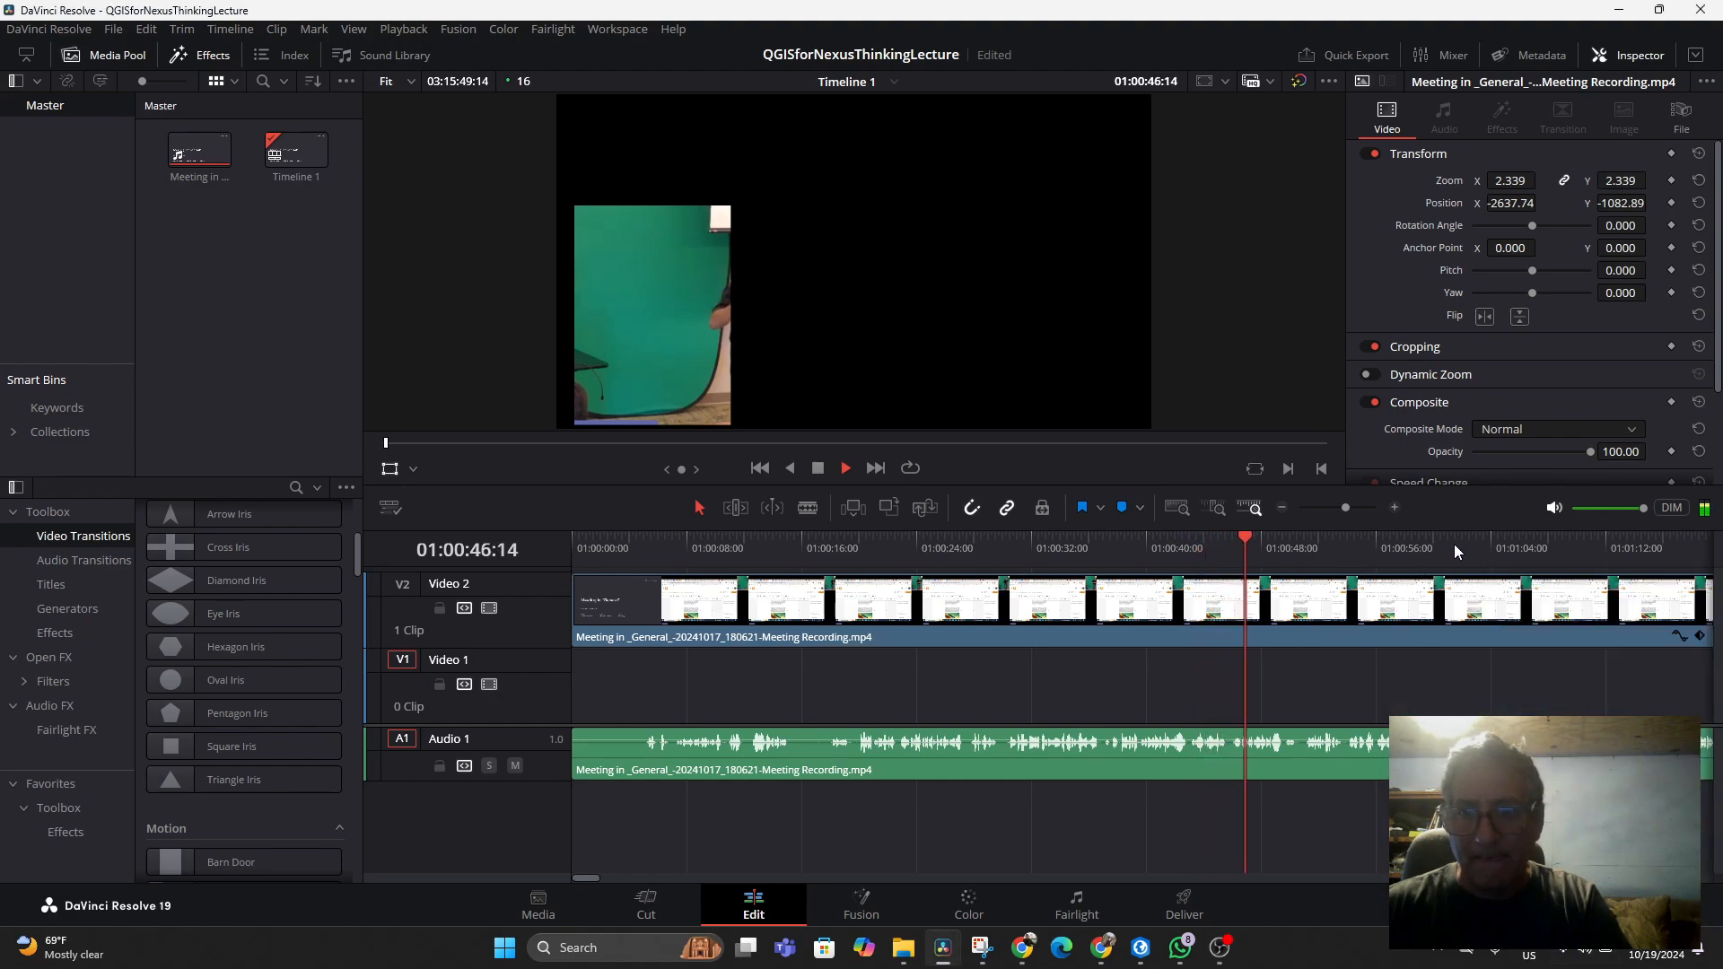
click(1695, 548)
drag(1696, 547, 1721, 510)
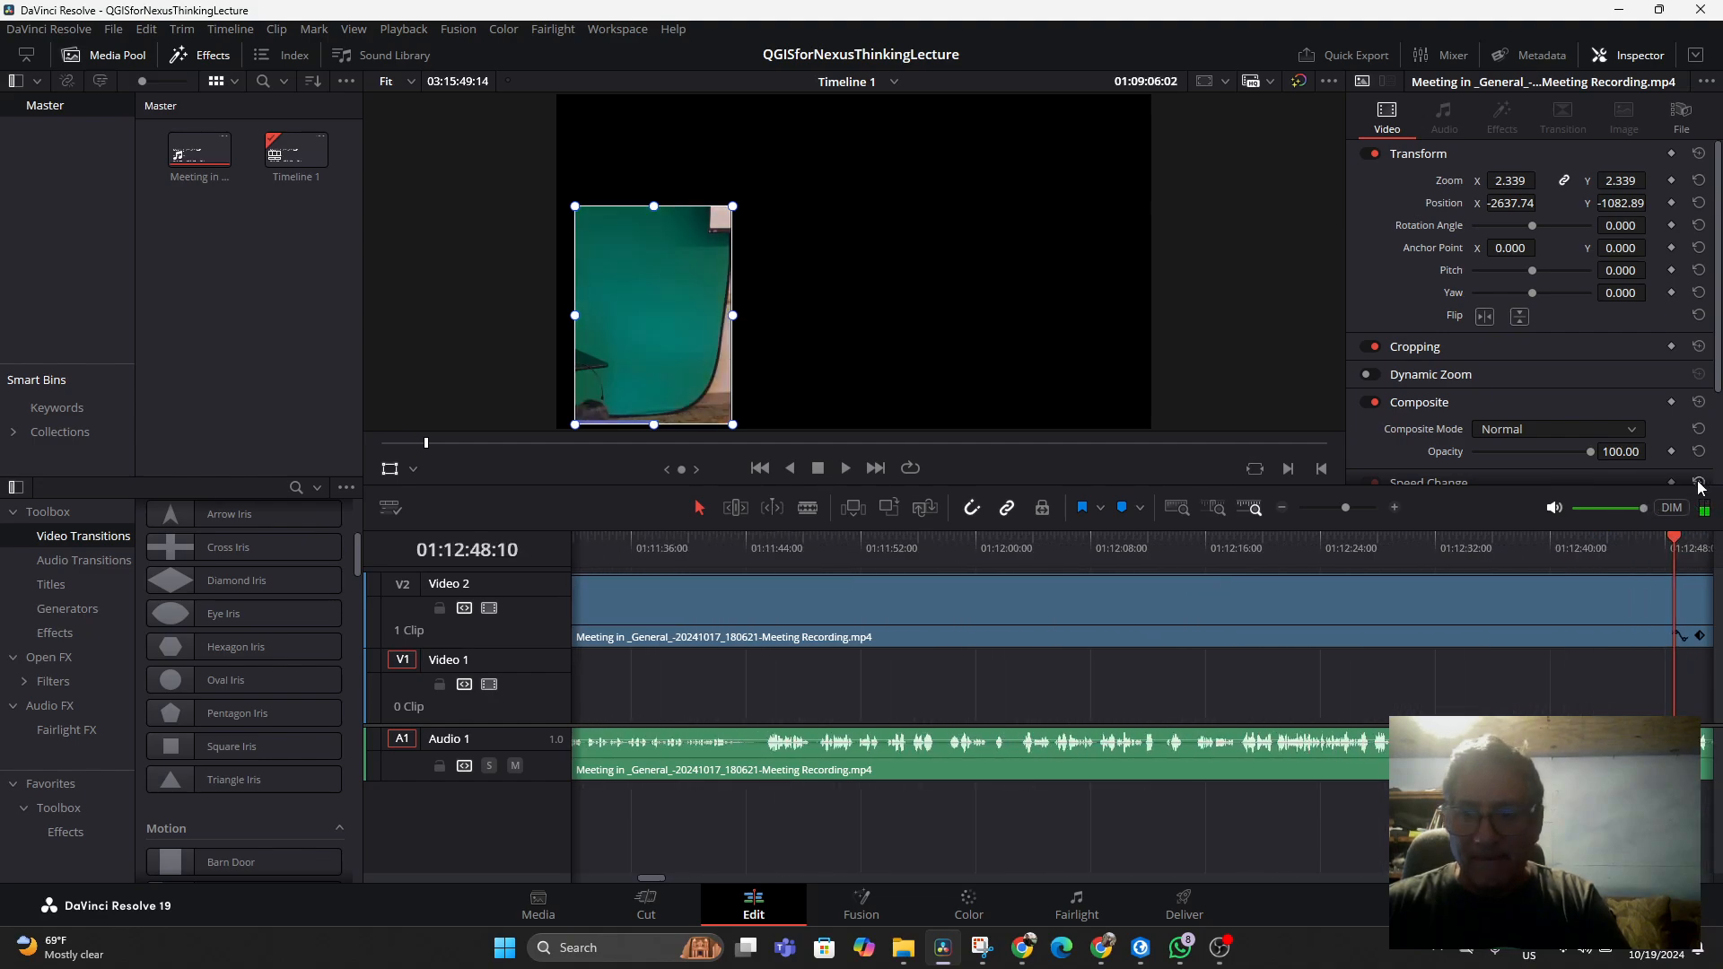
key(space)
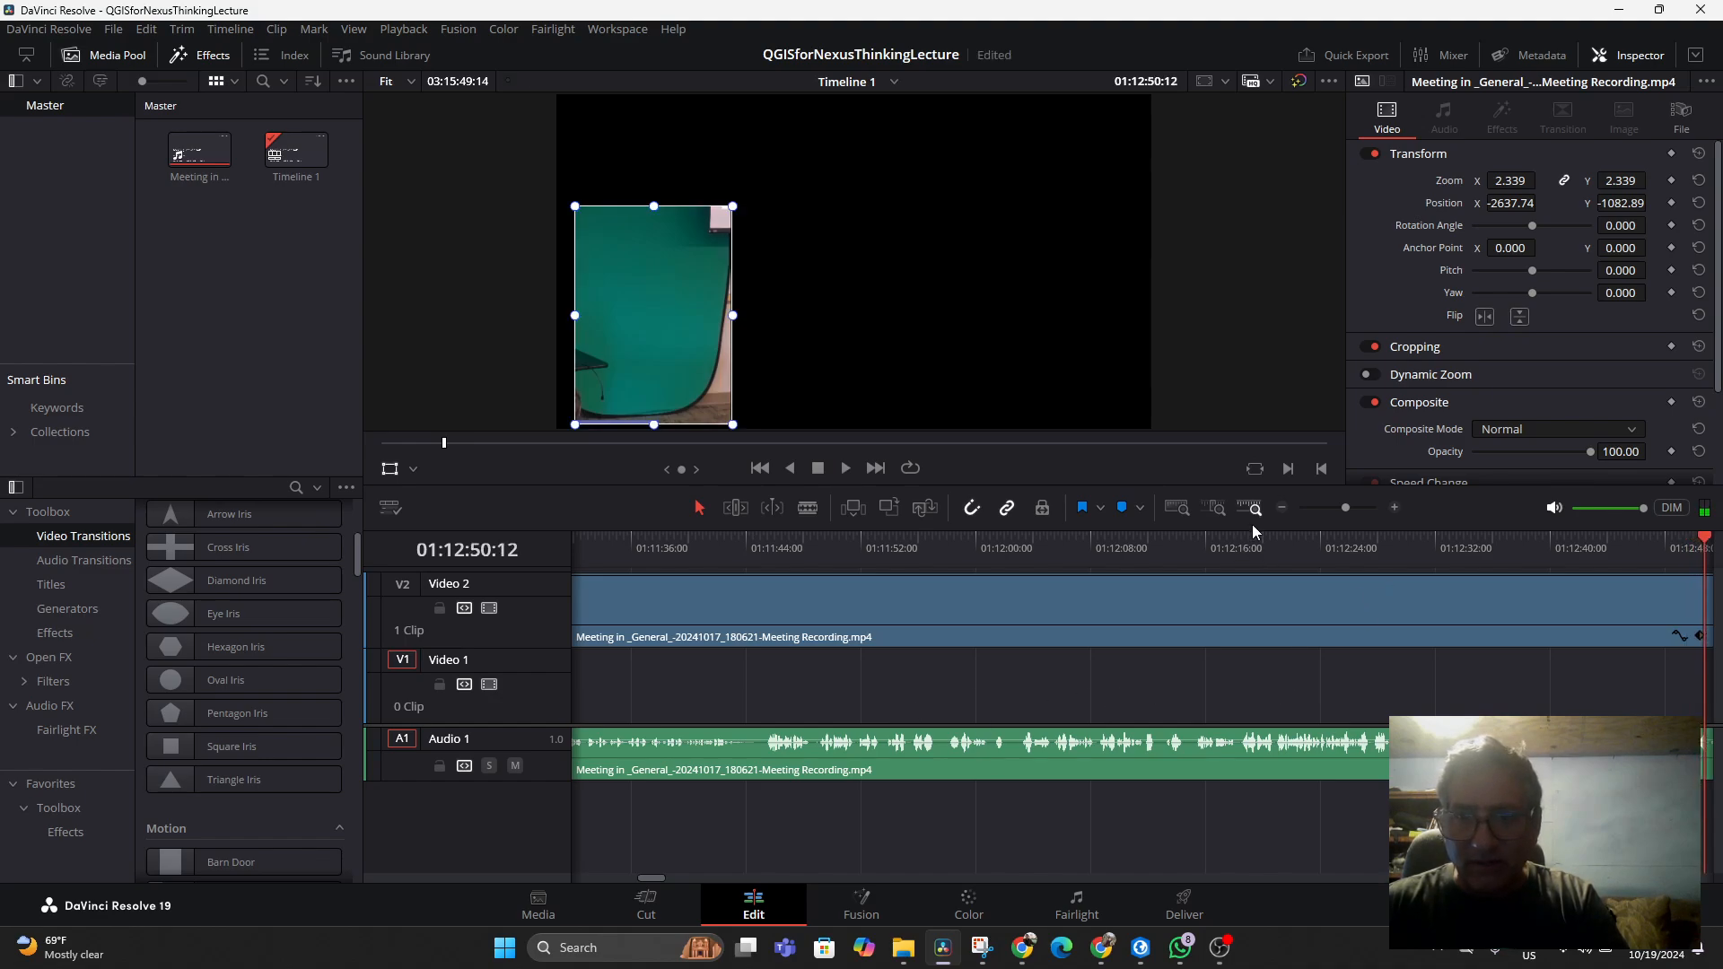
Zoom out the timeline and jump between points around 2:31 and 3:35 to check the presenter inside the inset
click(1283, 509)
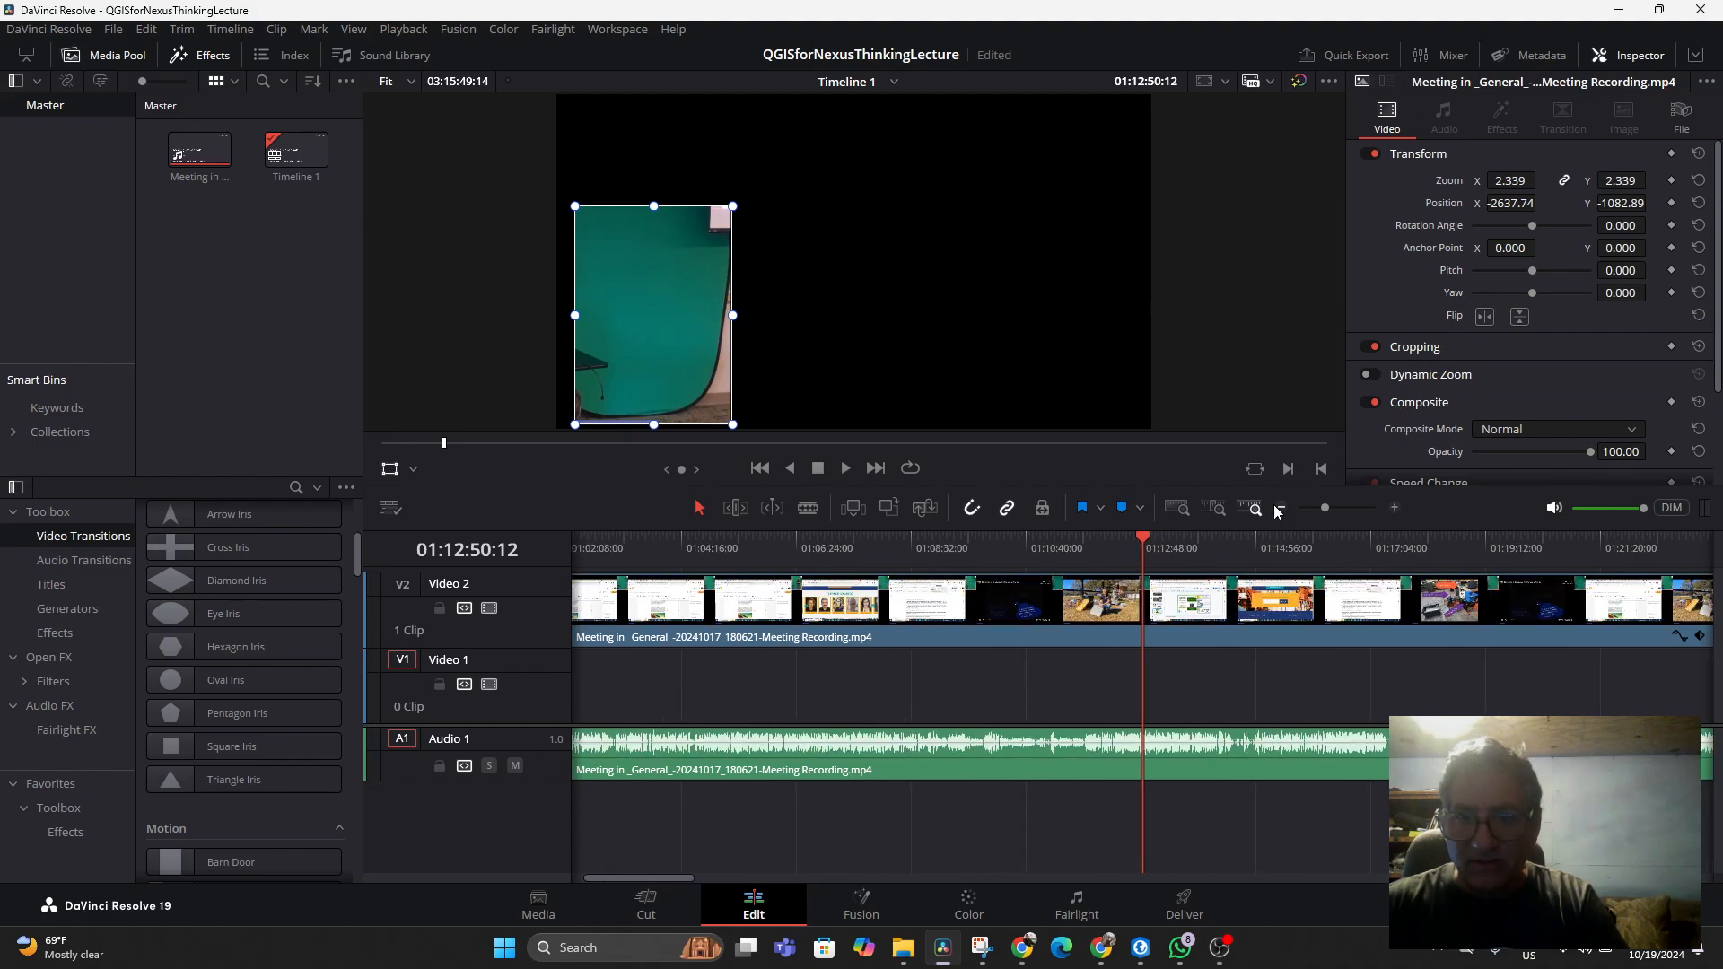
drag(1149, 543, 877, 531)
key(space)
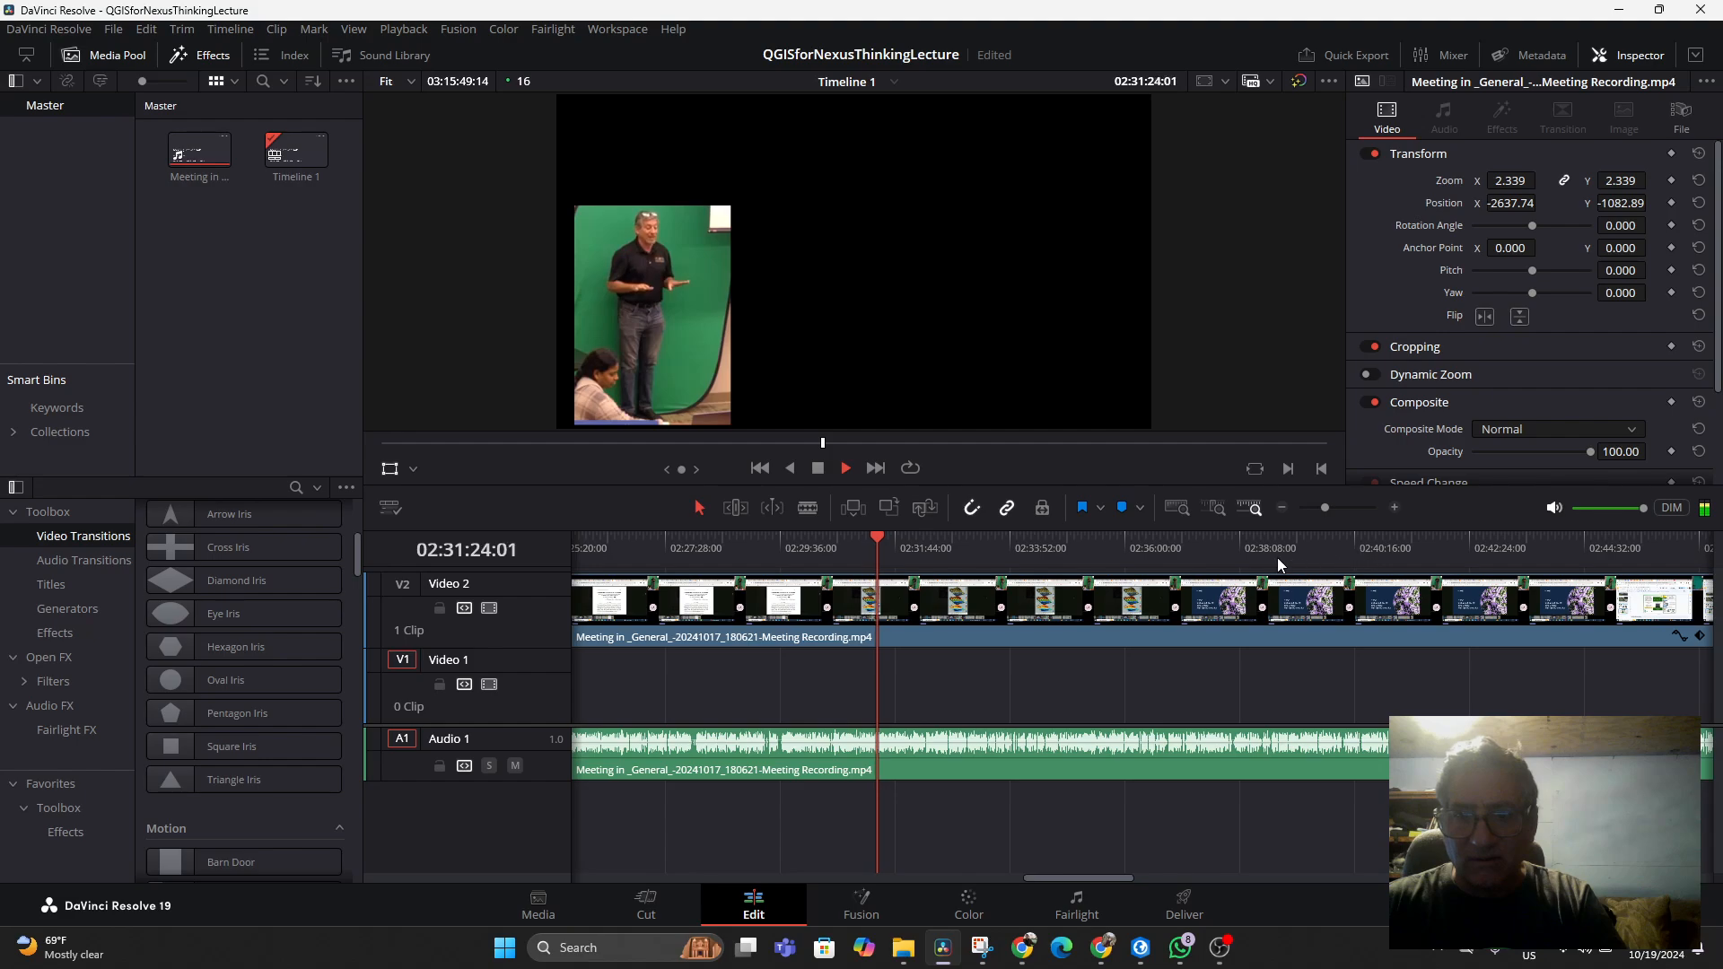
drag(876, 539, 1243, 549)
key(space)
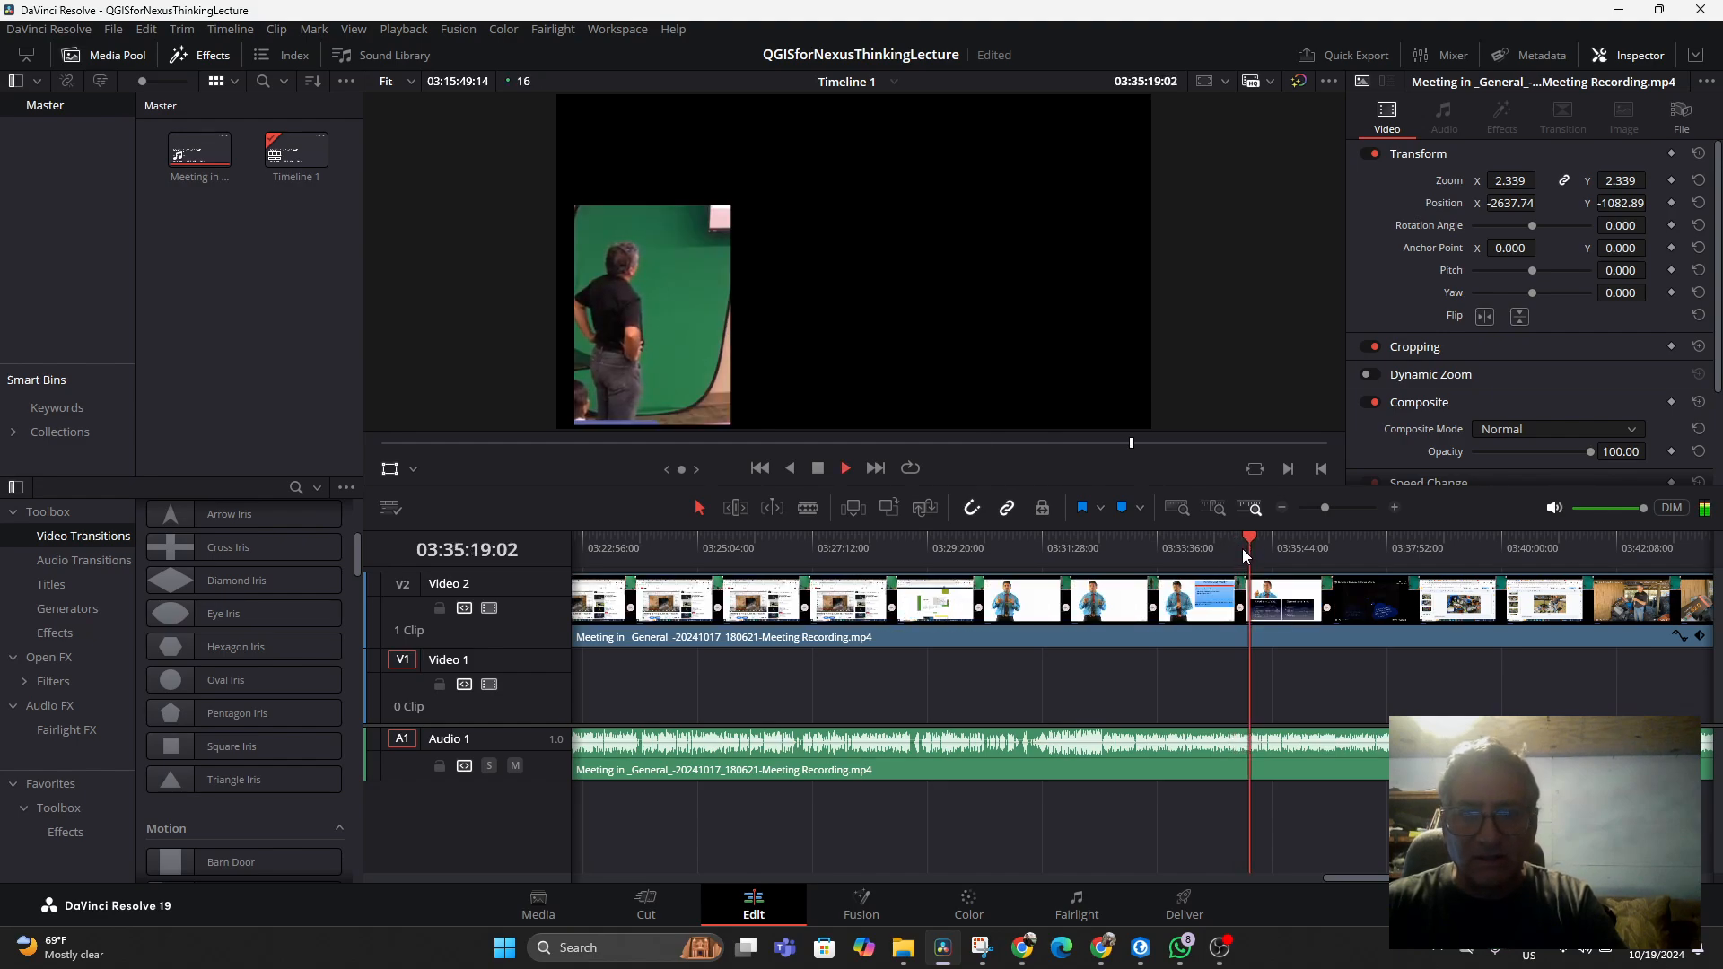
drag(1253, 540, 1620, 528)
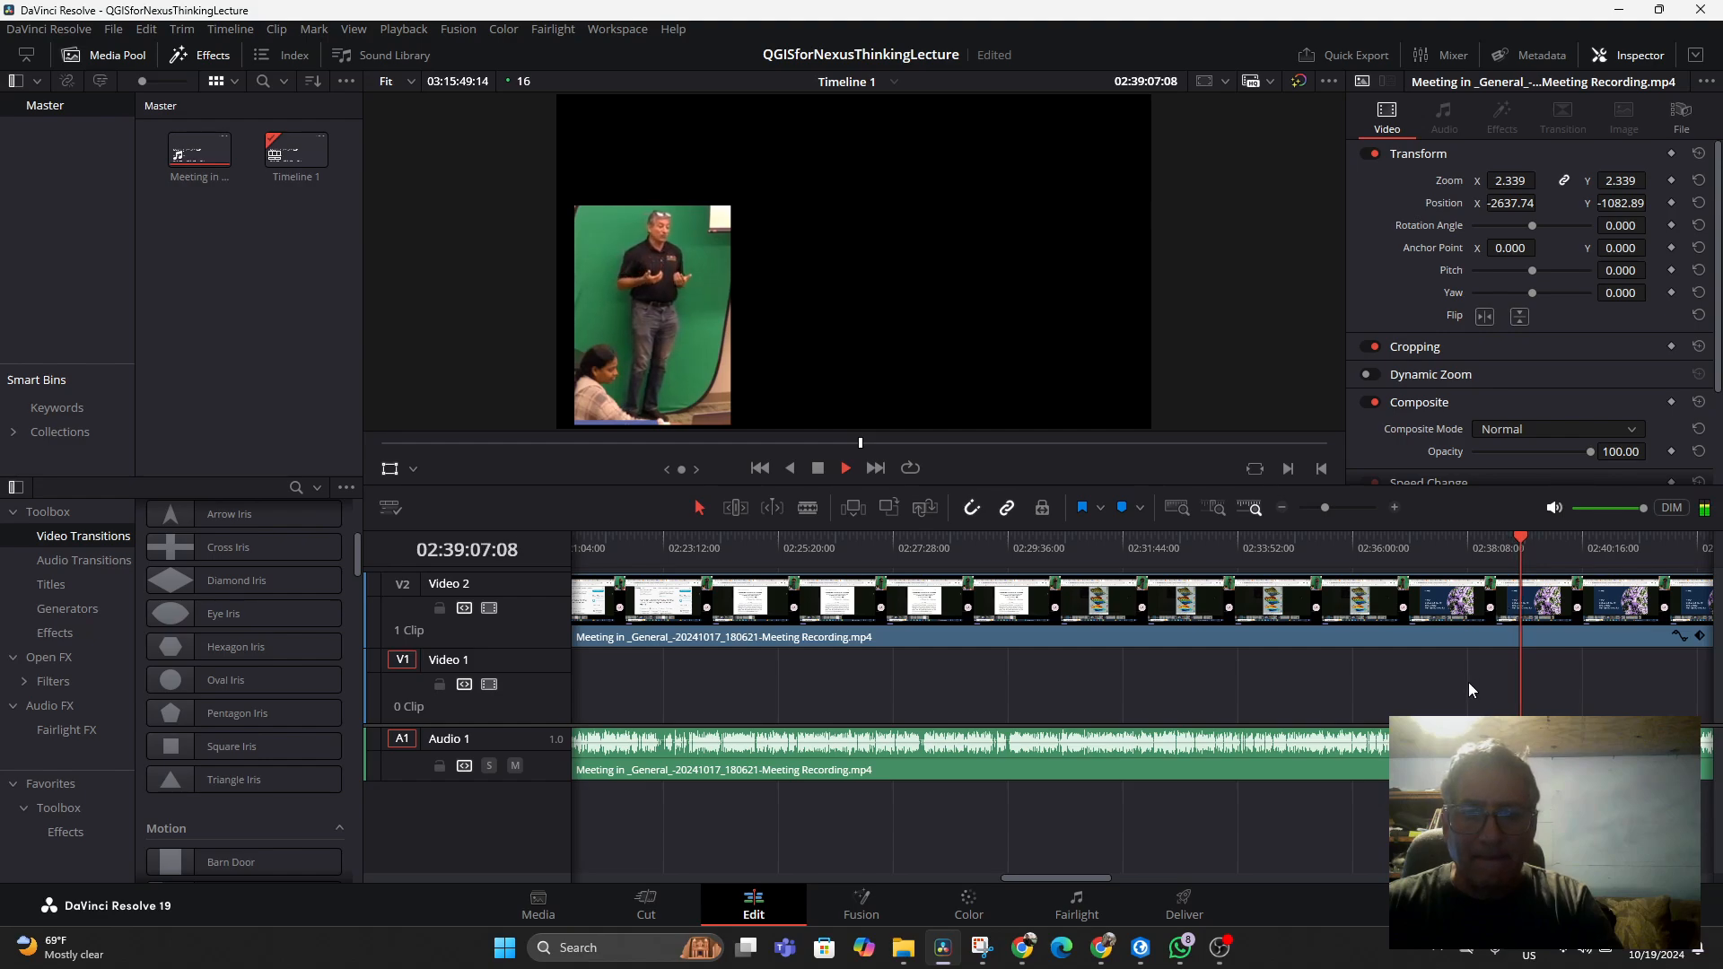
Scroll the timeline and sample points from about 1:29 to 1:38 to check the inset framing
drag(1057, 875, 1126, 874)
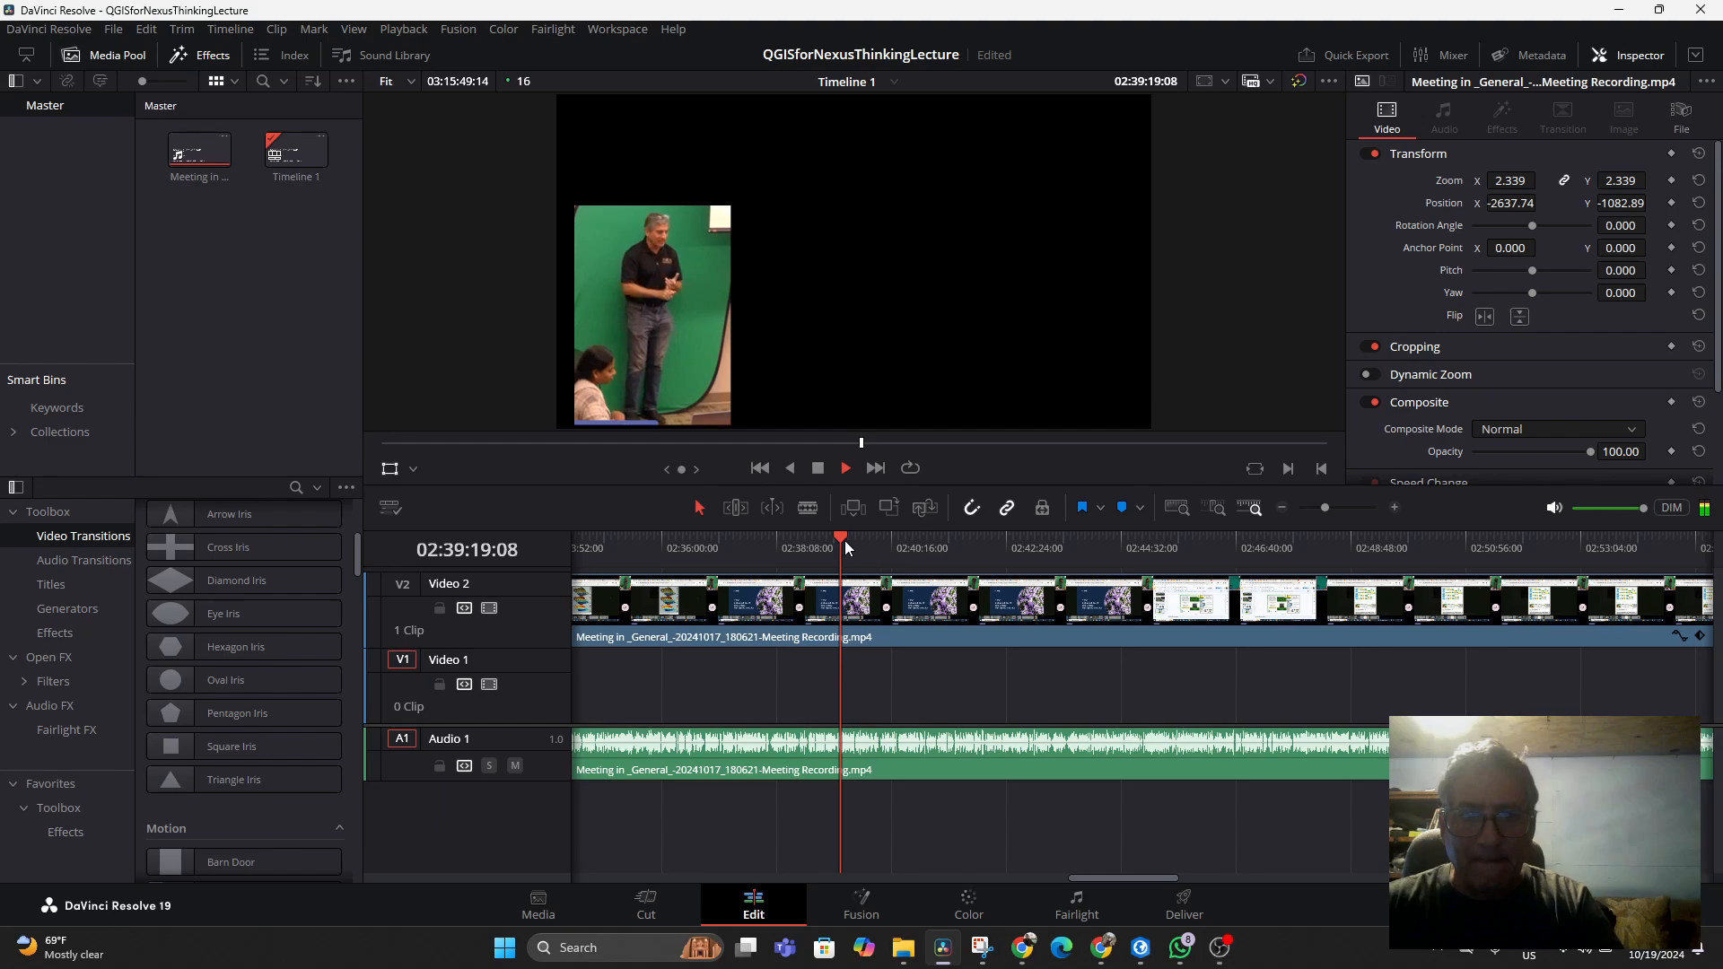
key(space)
drag(843, 543, 781, 549)
key(space)
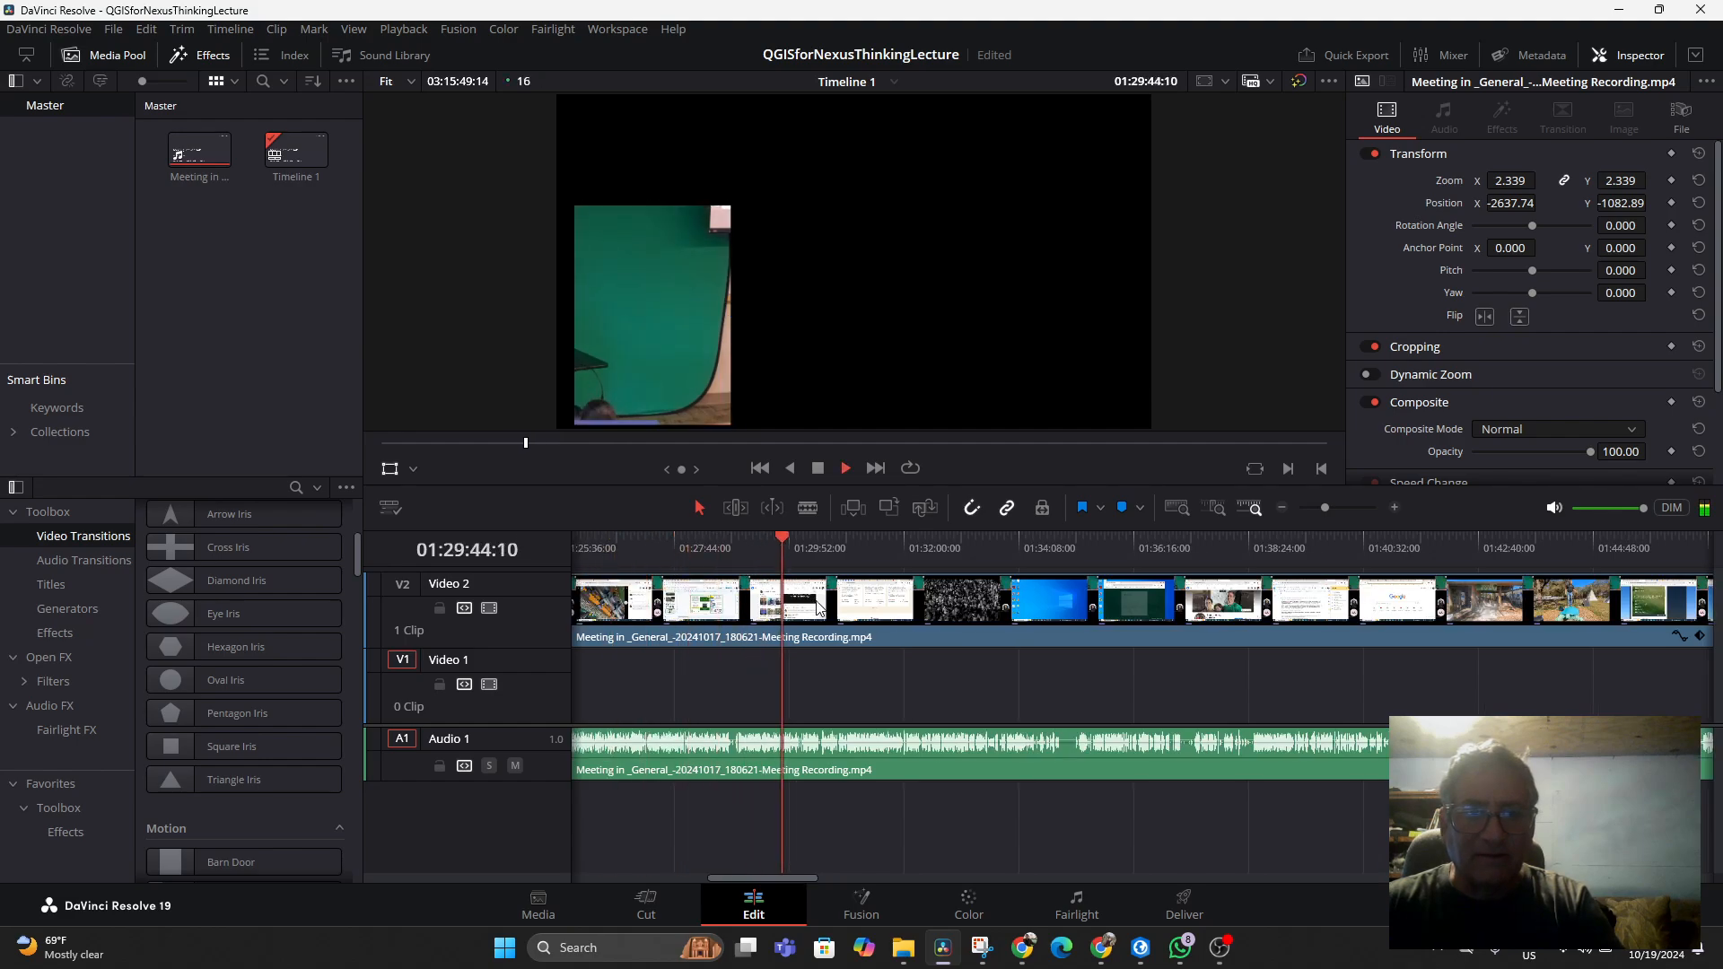
click(934, 544)
click(996, 549)
click(1073, 547)
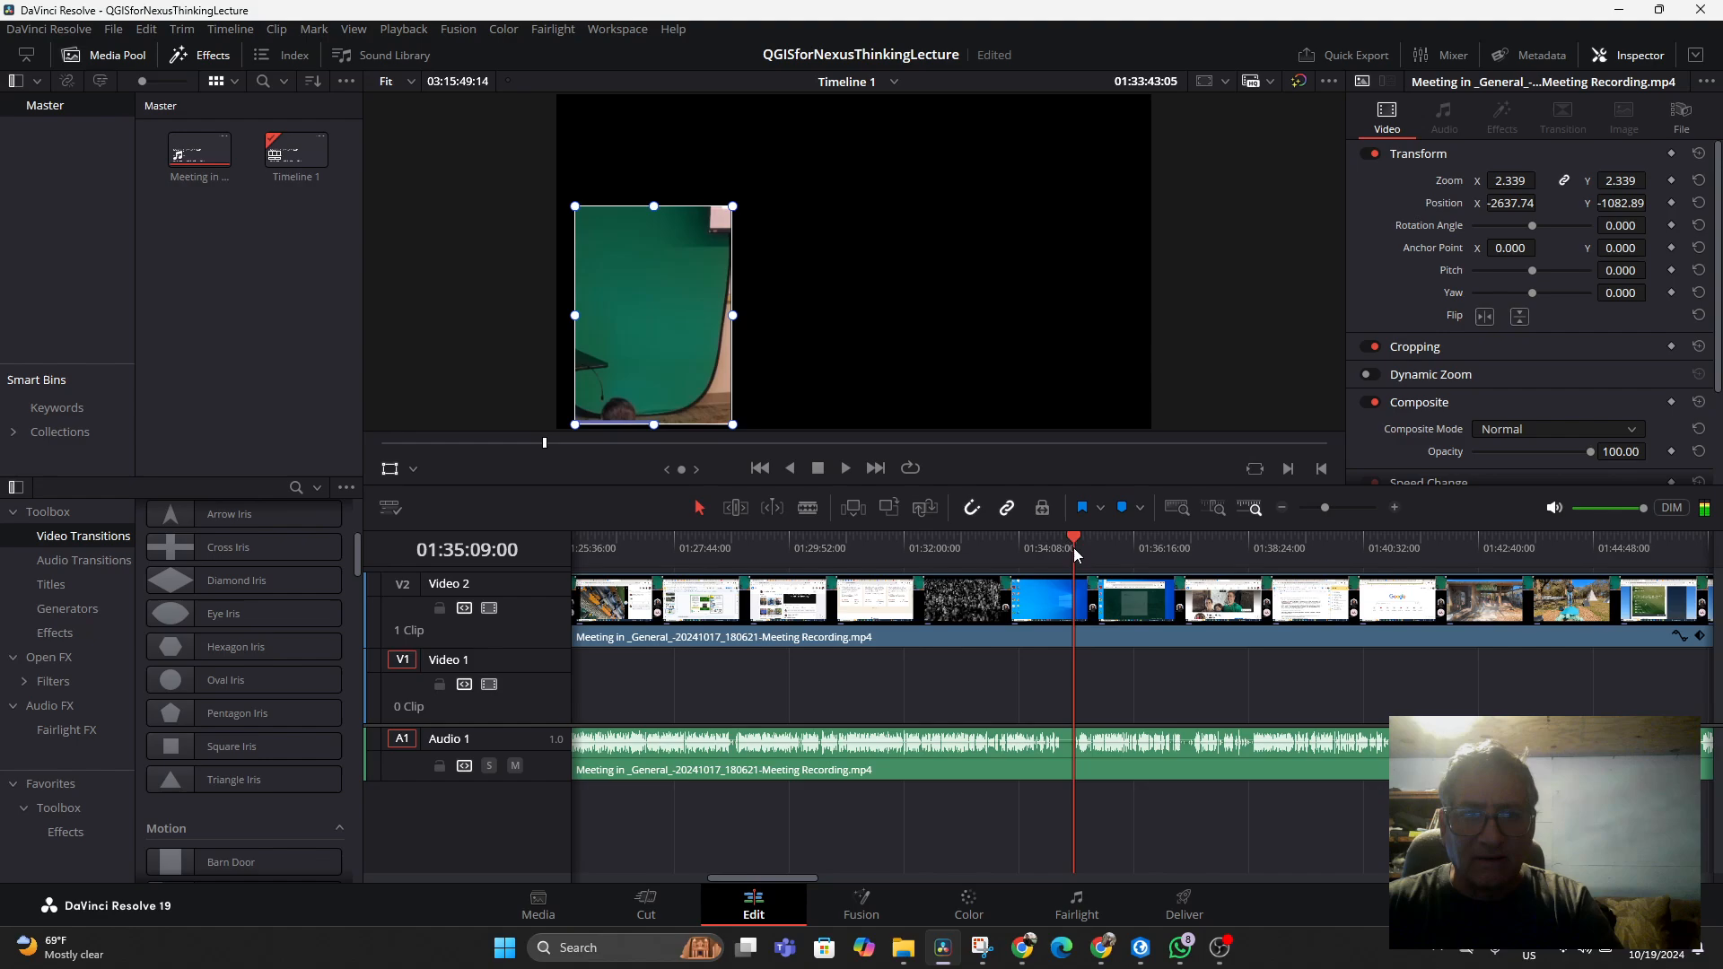
click(1149, 545)
click(1227, 550)
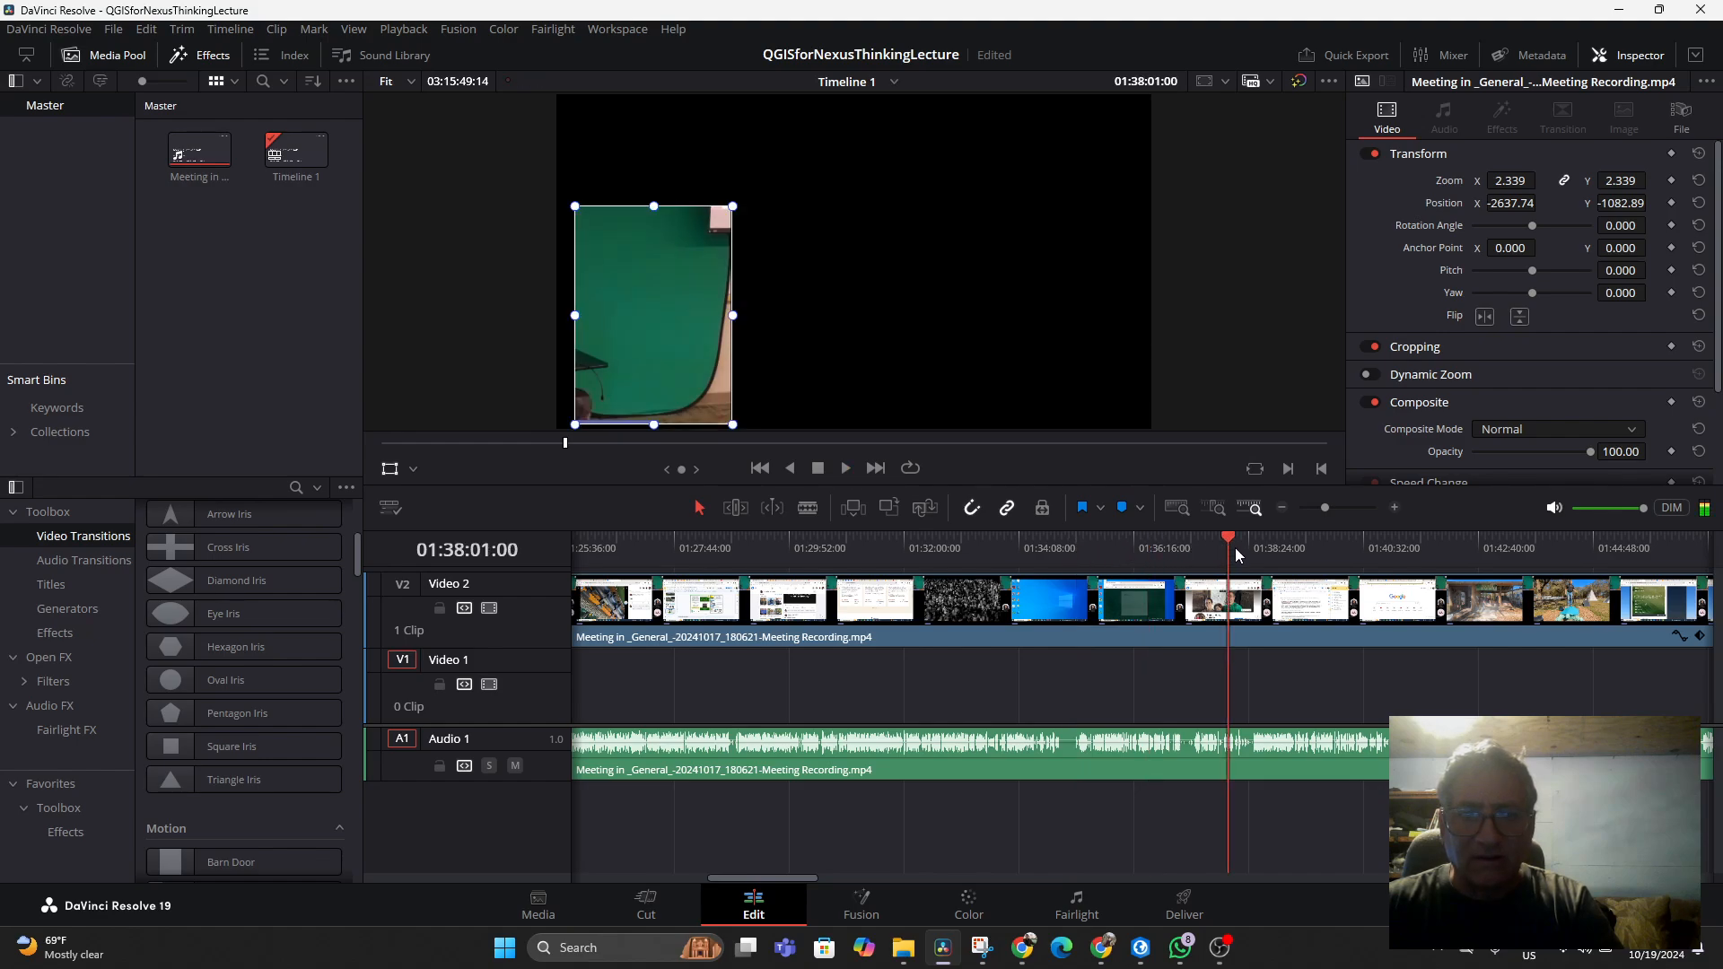
Sample points from about 1:40 to 1:48 on the timeline to check the presenter stays within the inset
key(space)
click(1353, 544)
click(1451, 547)
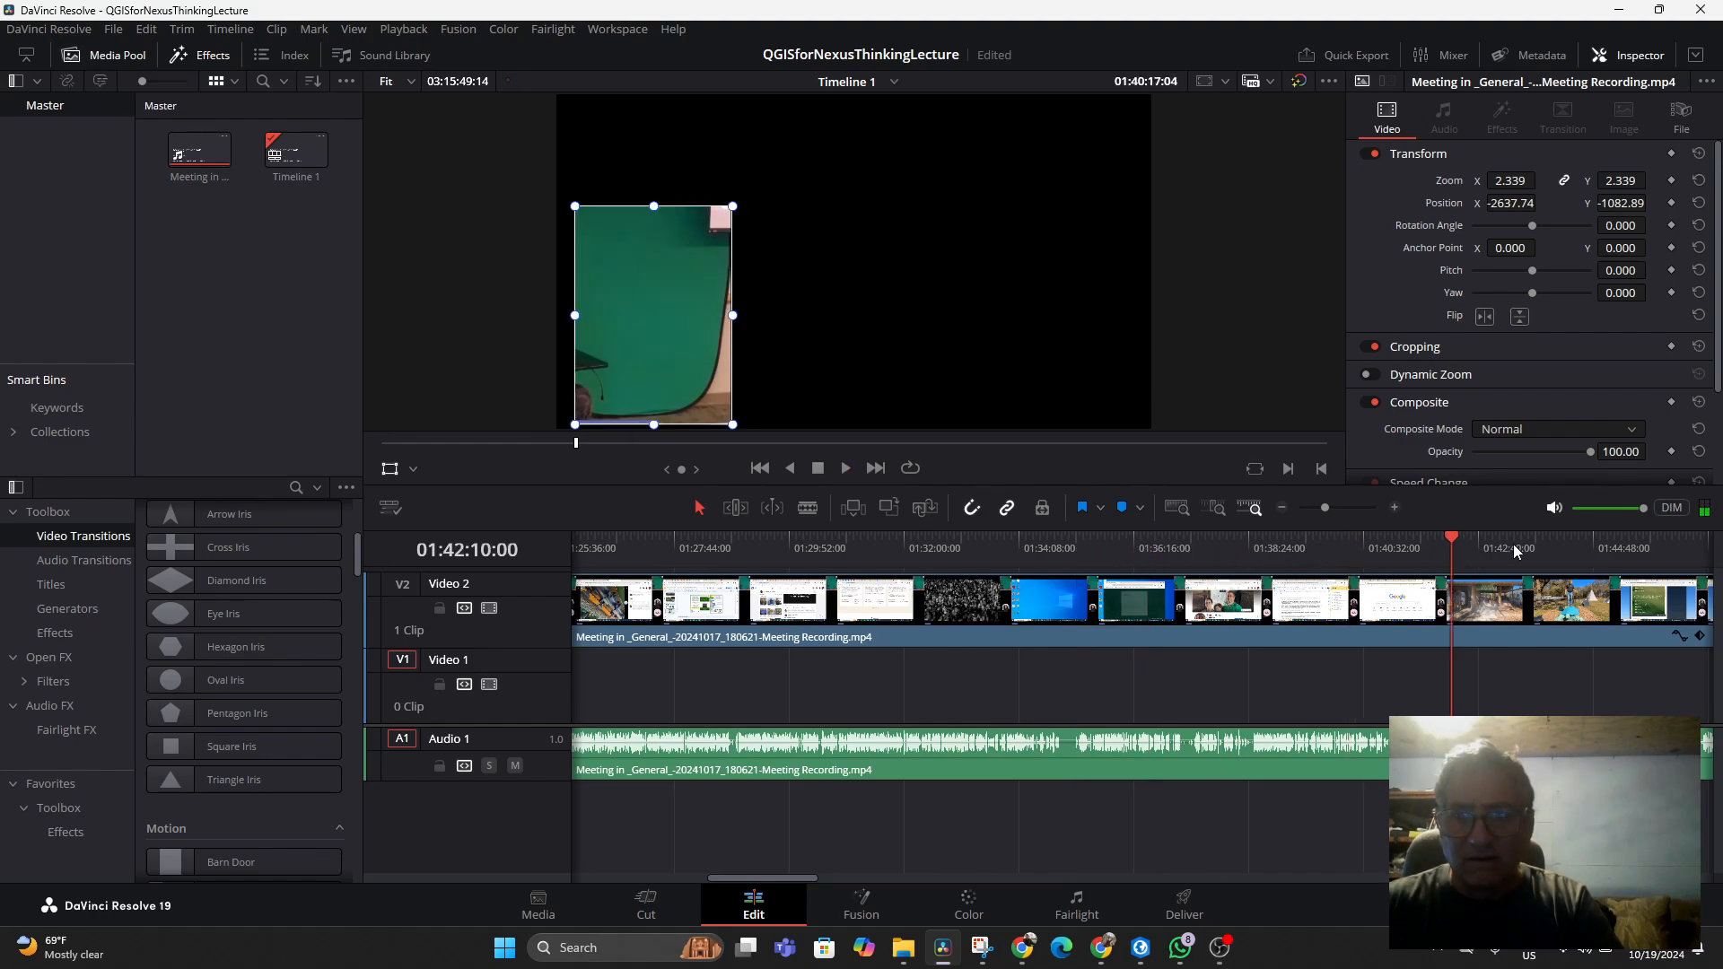
click(1521, 544)
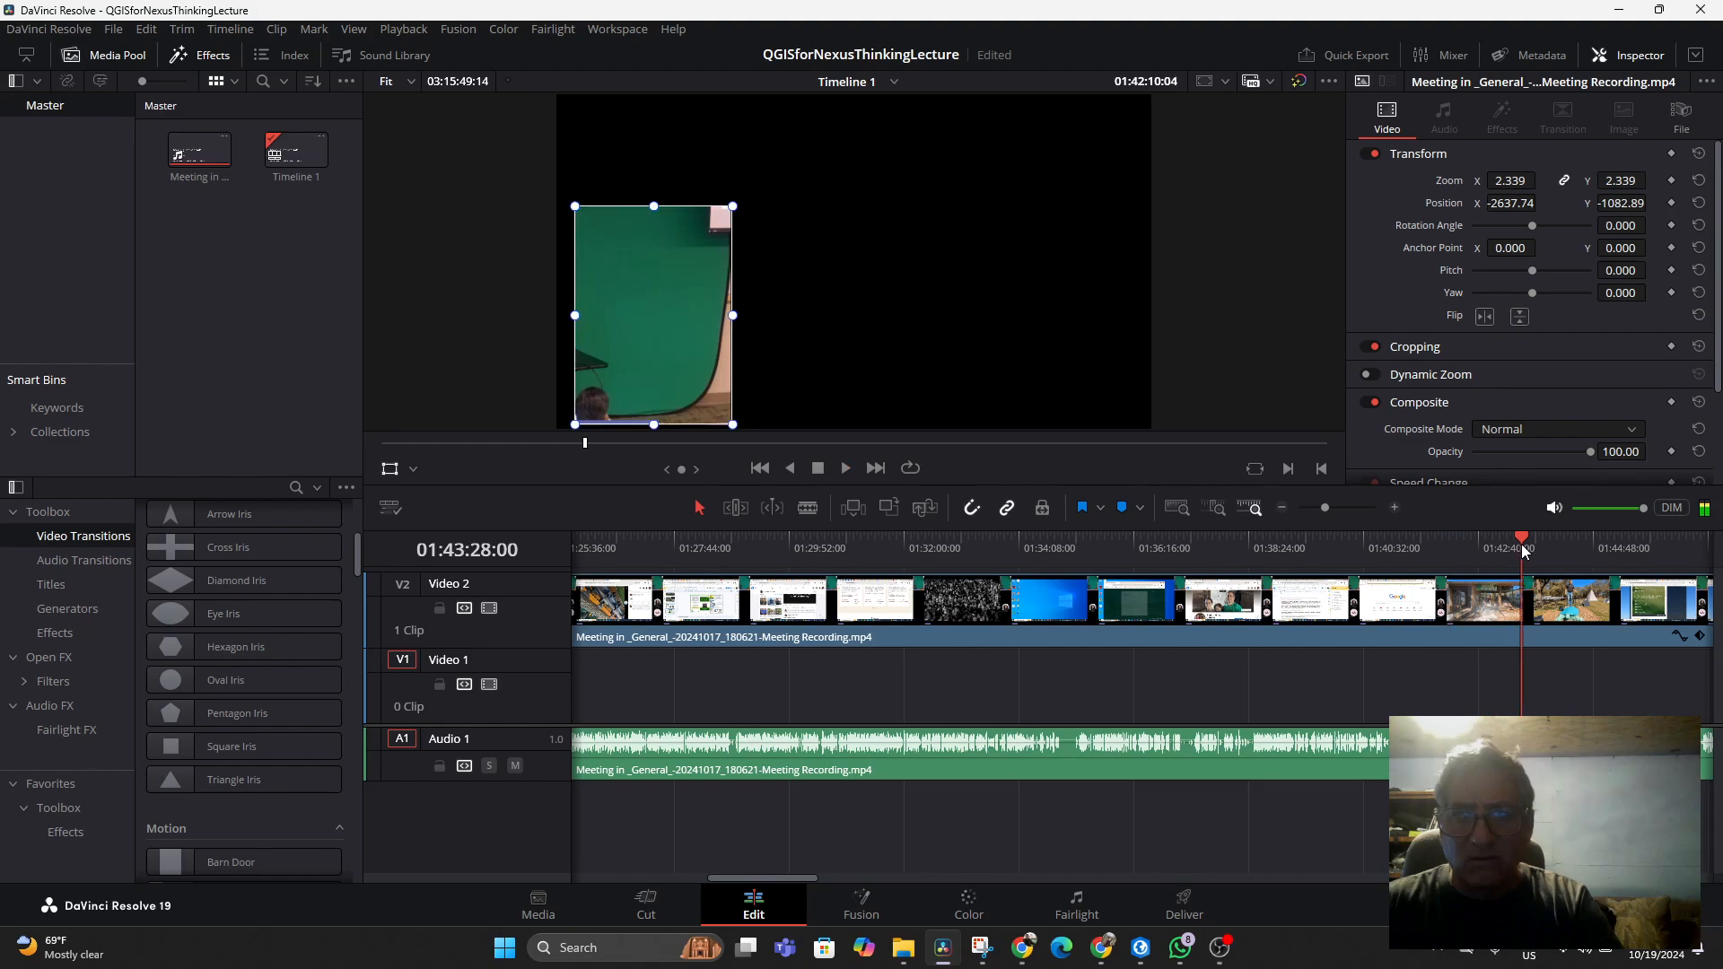
click(1577, 541)
key(space)
drag(810, 874, 881, 874)
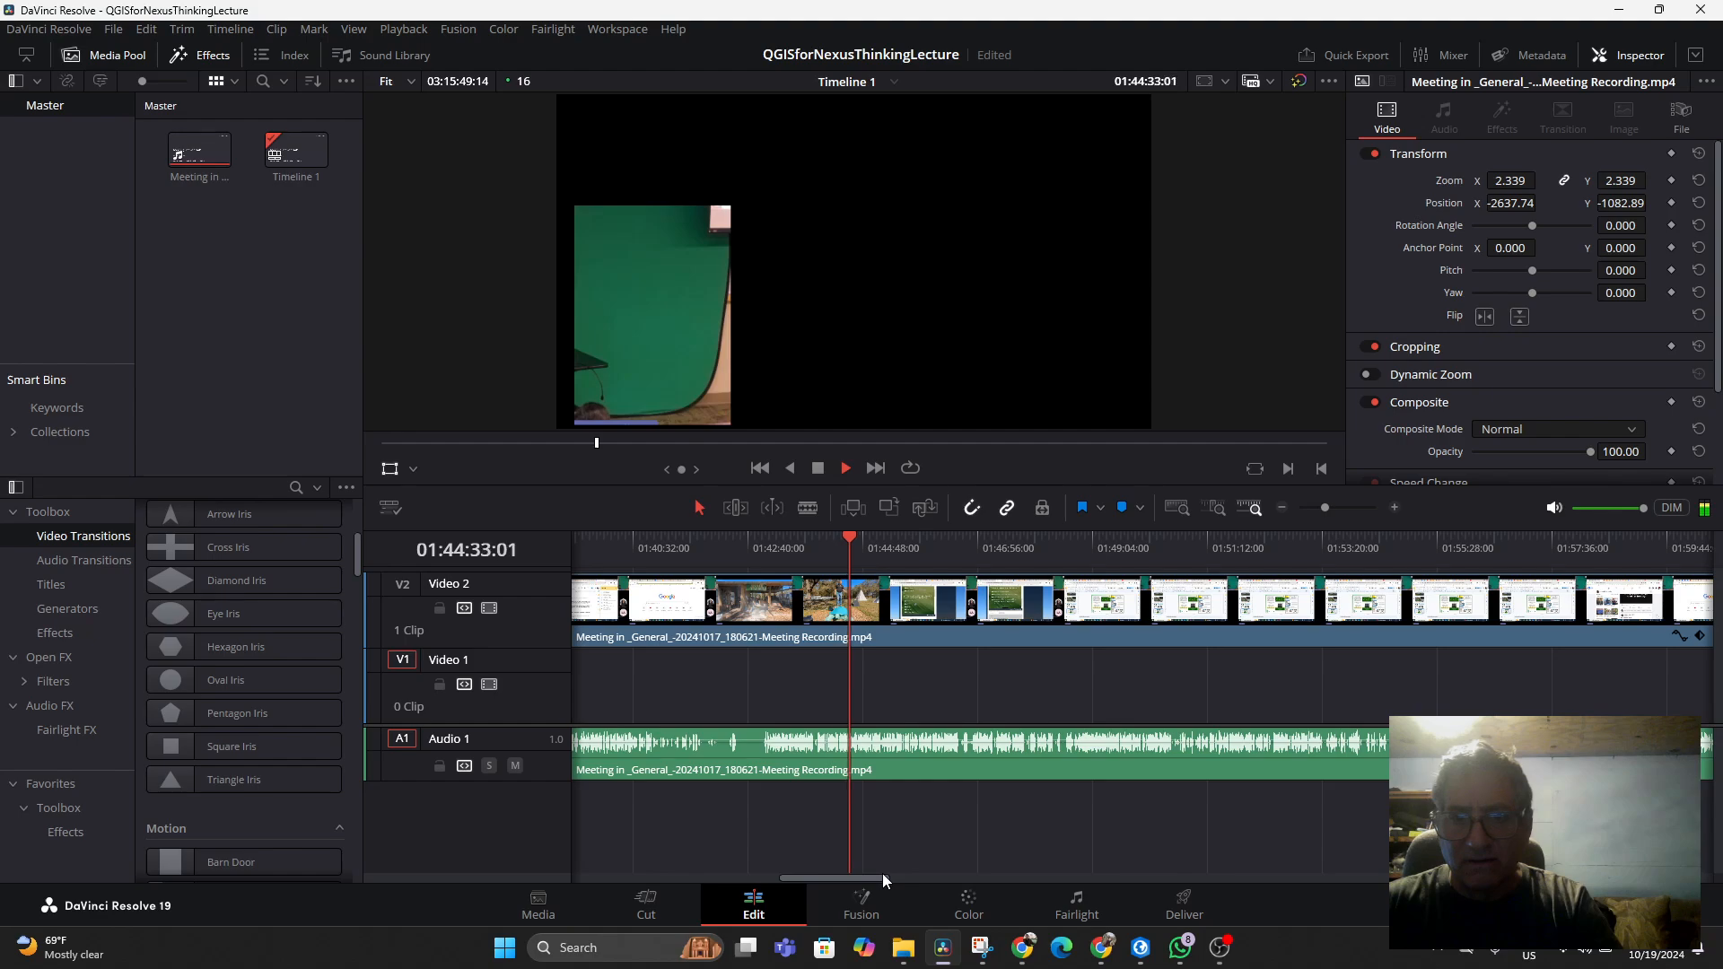
click(904, 545)
click(1063, 546)
key(space)
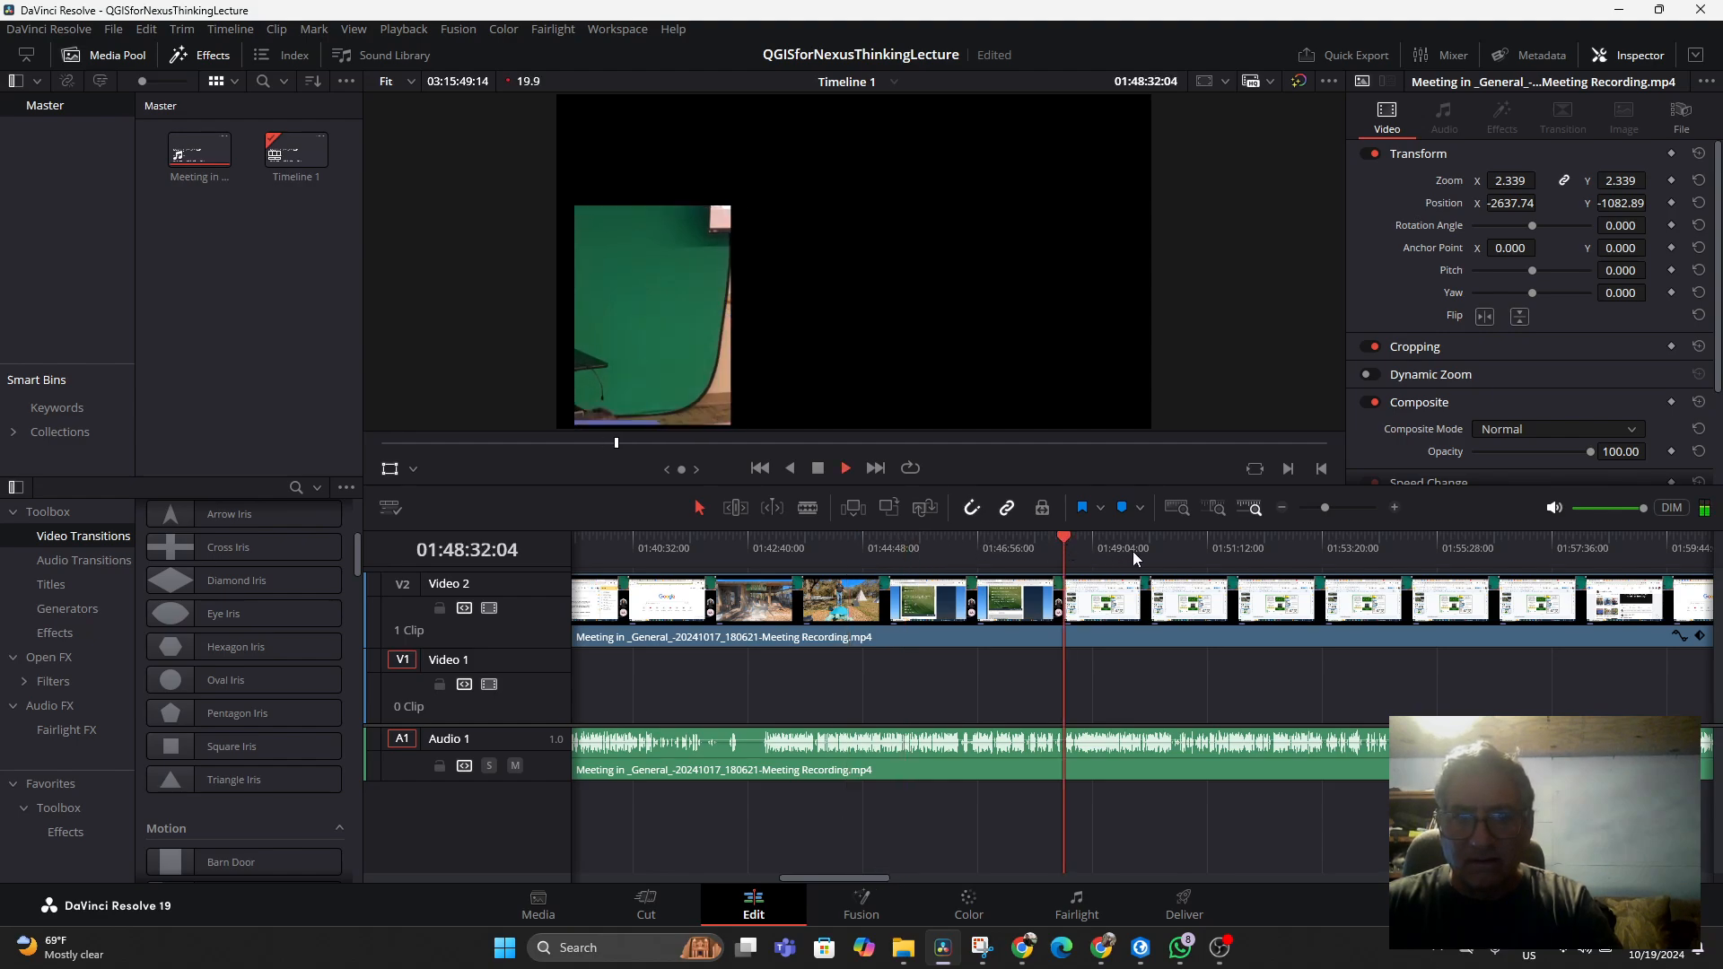
Scroll on and sample points from about 1:52 to 1:59 to review the inset framing during playback
click(1261, 547)
click(1634, 549)
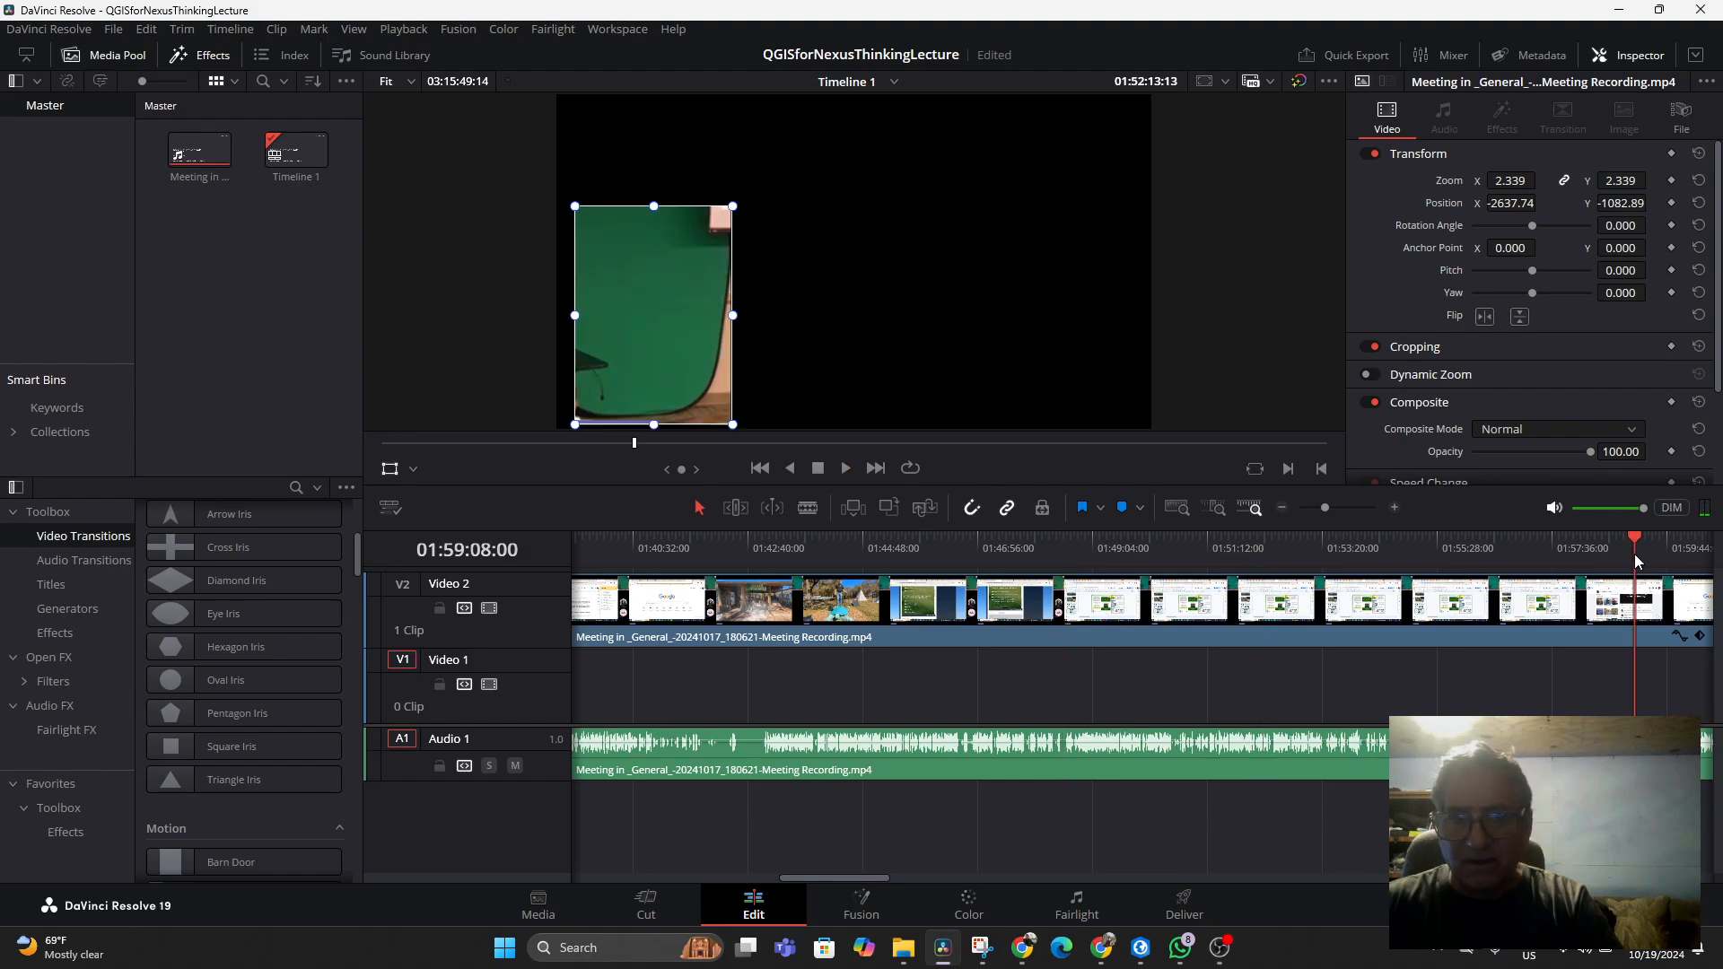
drag(869, 880, 952, 875)
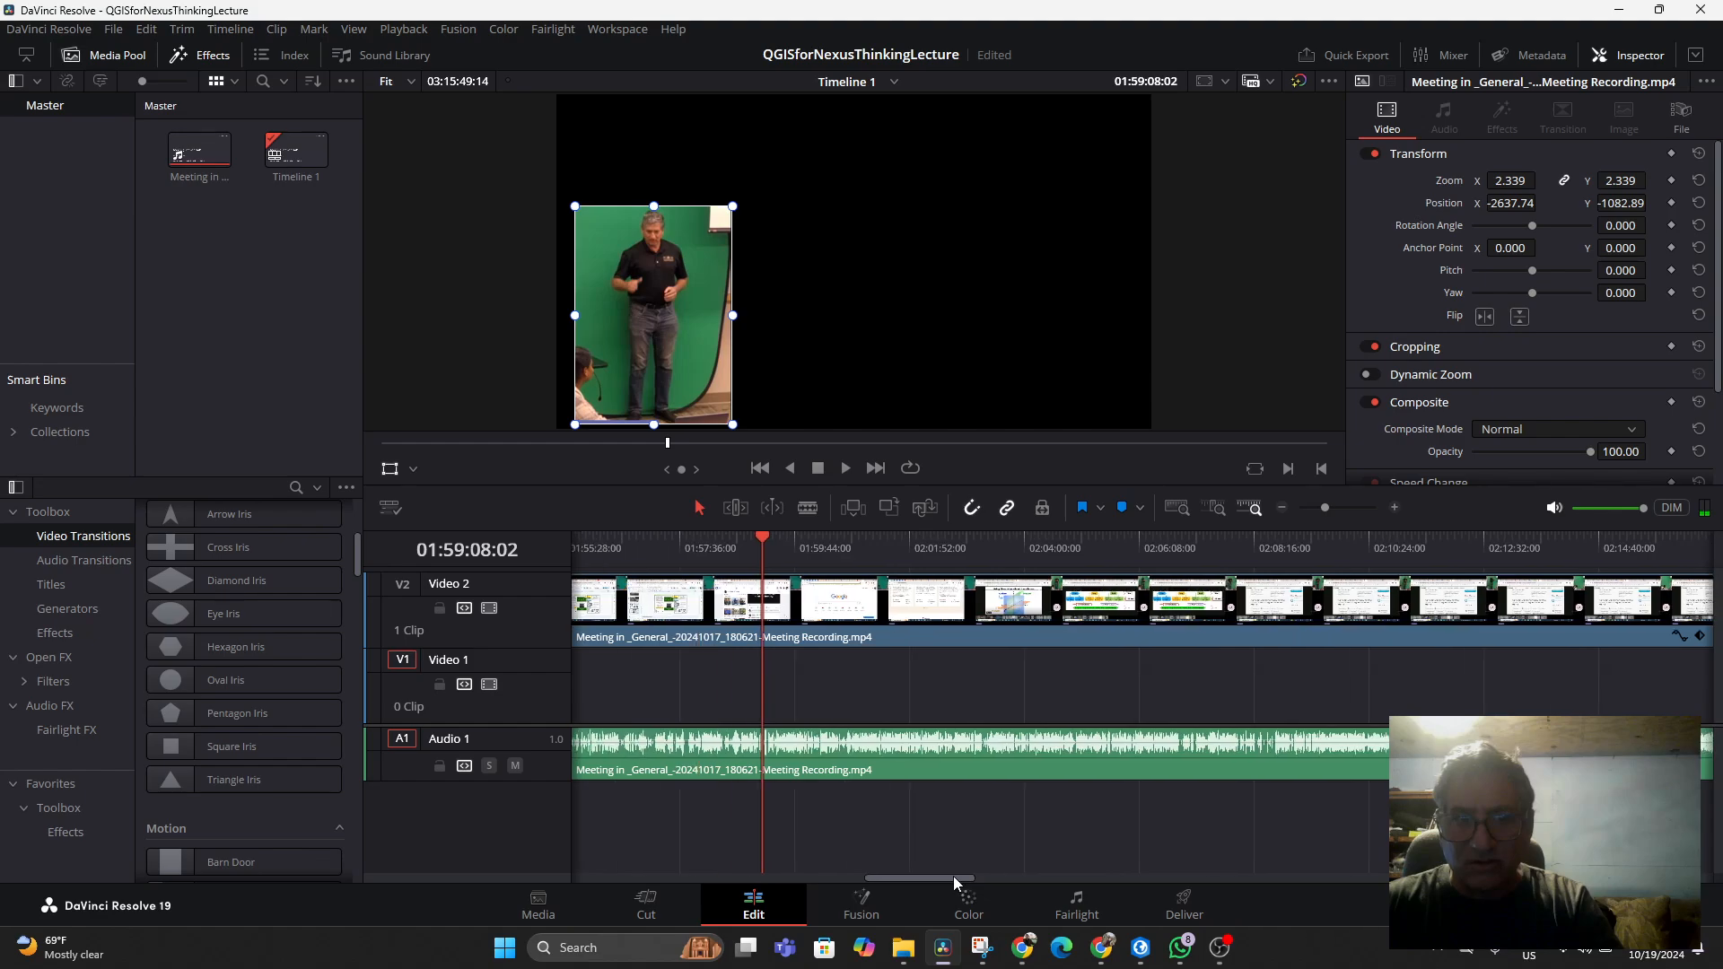
click(696, 549)
key(space)
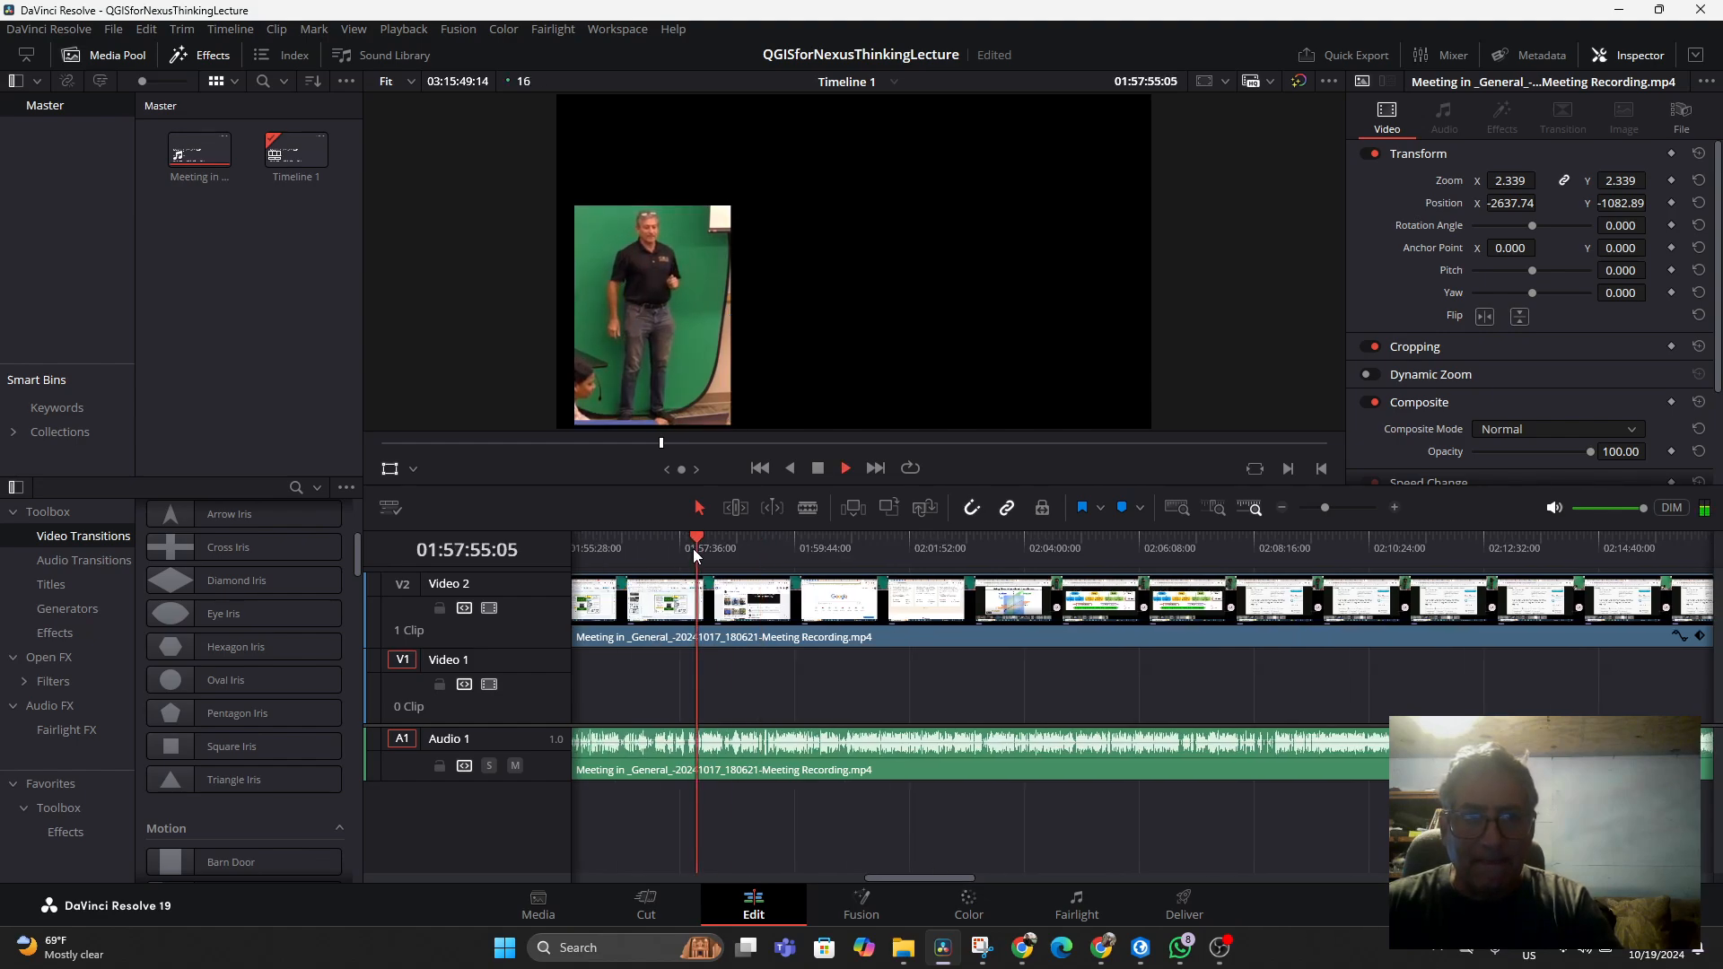
key(space)
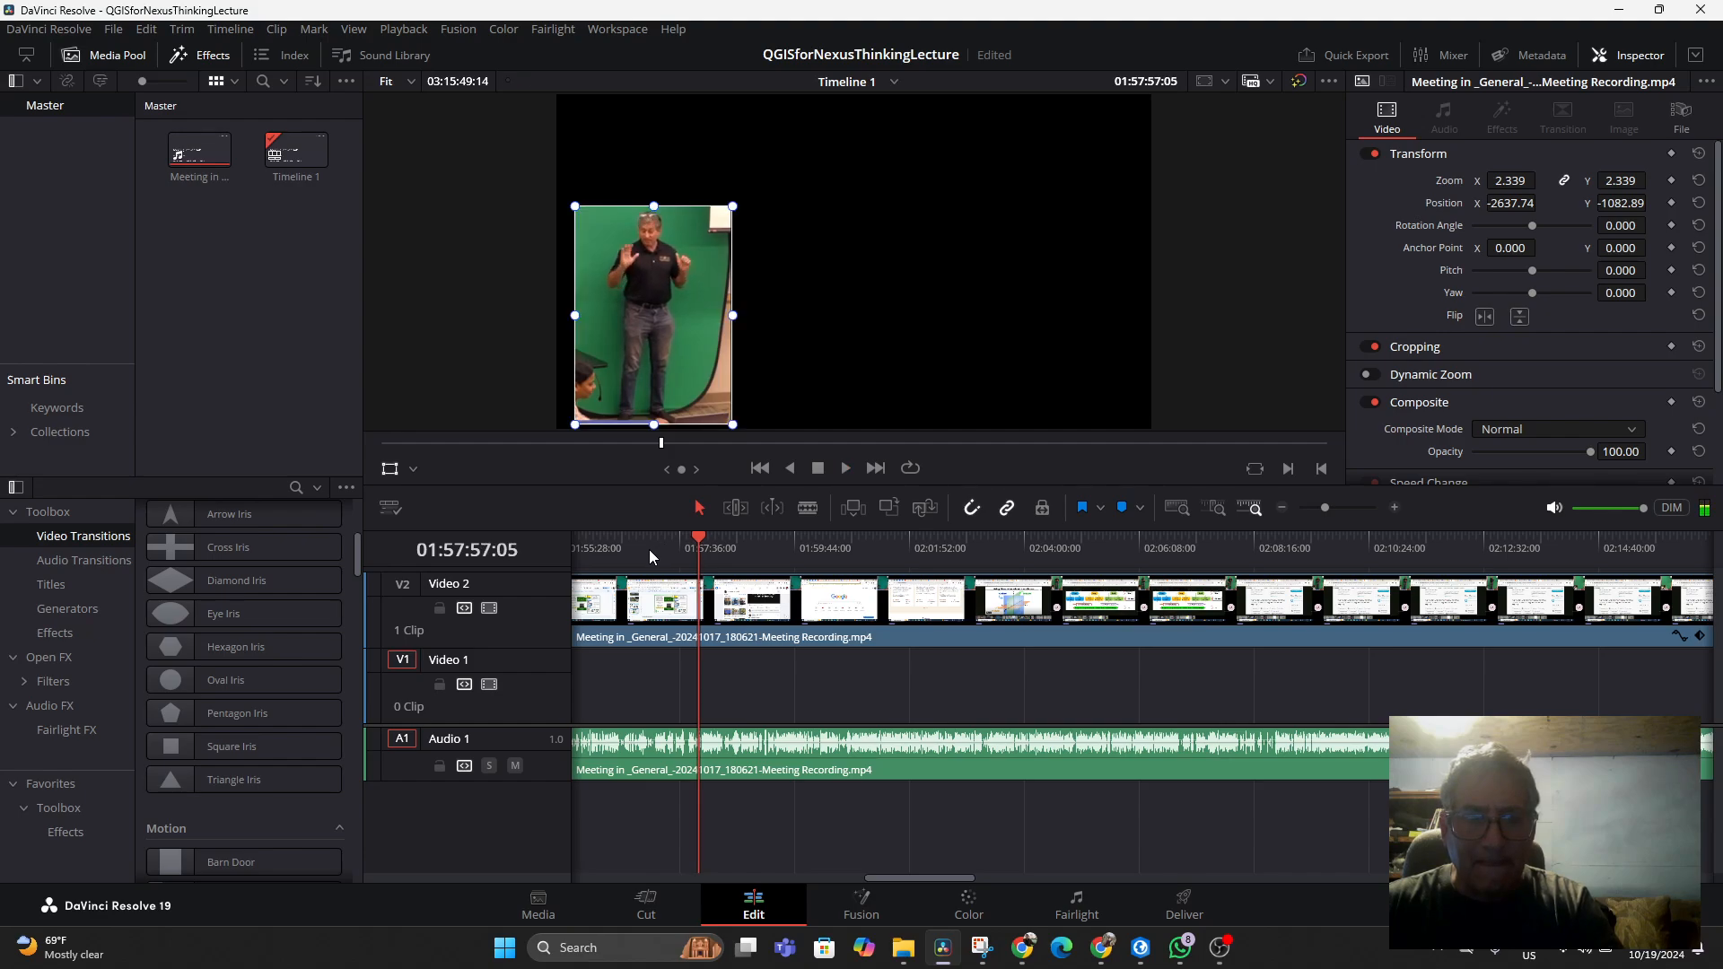
mouse_move(649, 549)
mouse_down()
mouse_move(592, 554)
mouse_move(621, 552)
mouse_up()
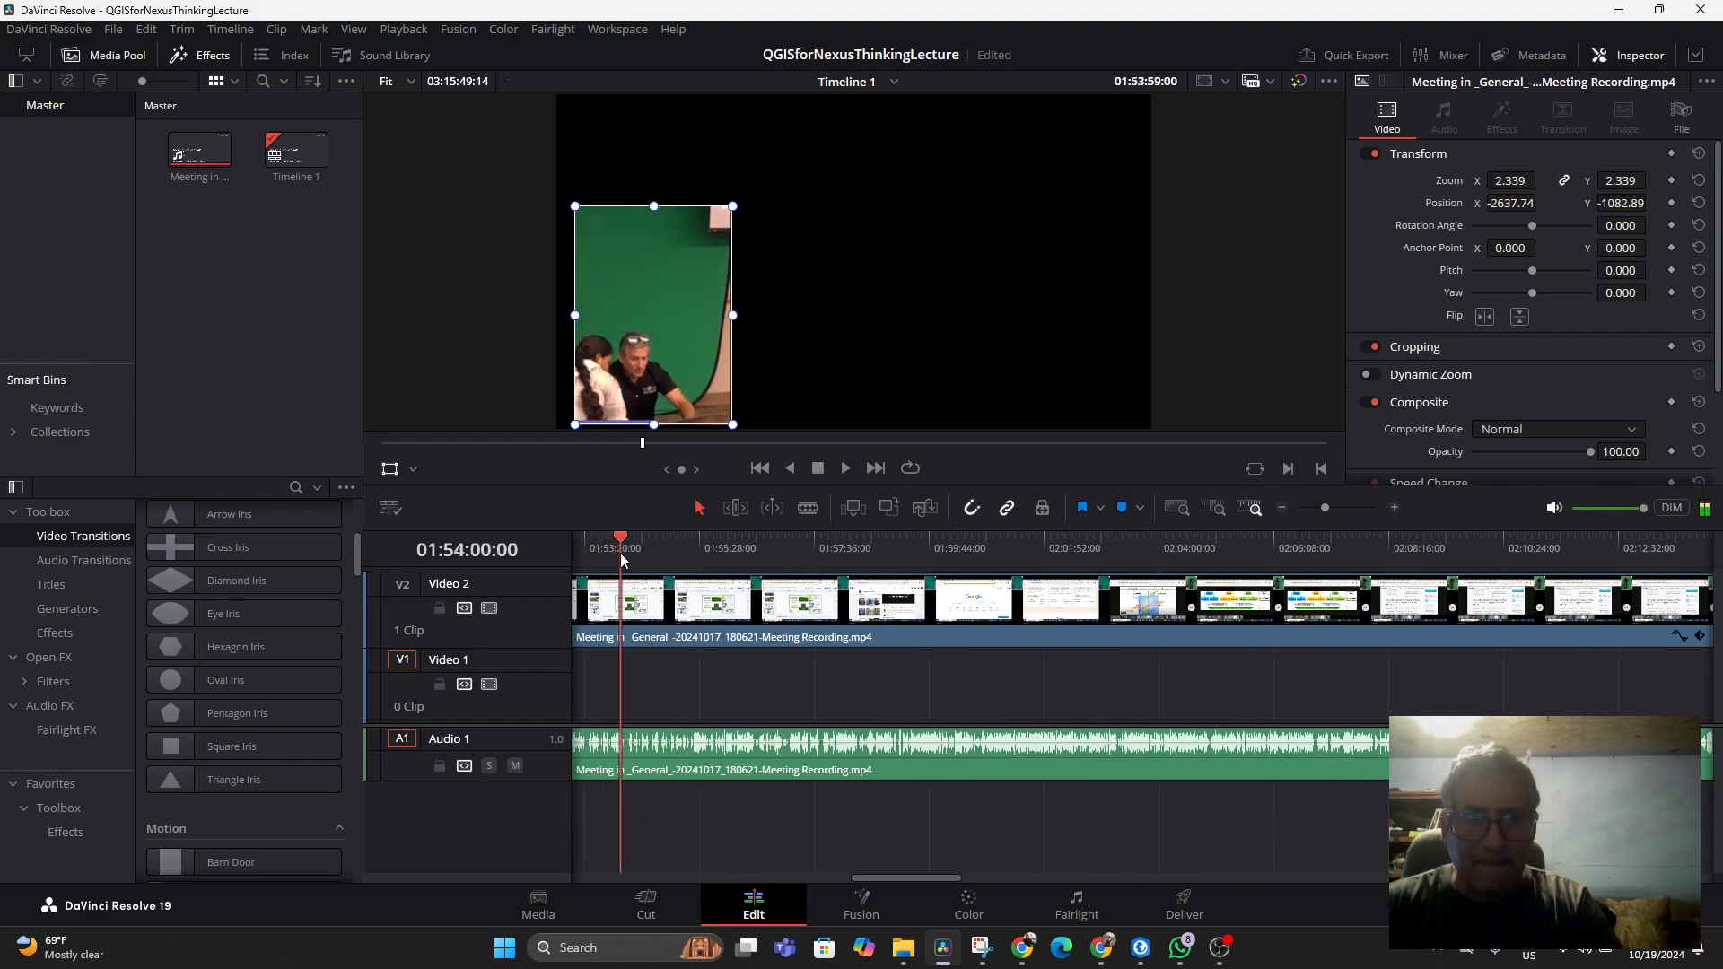
key(space)
click(684, 546)
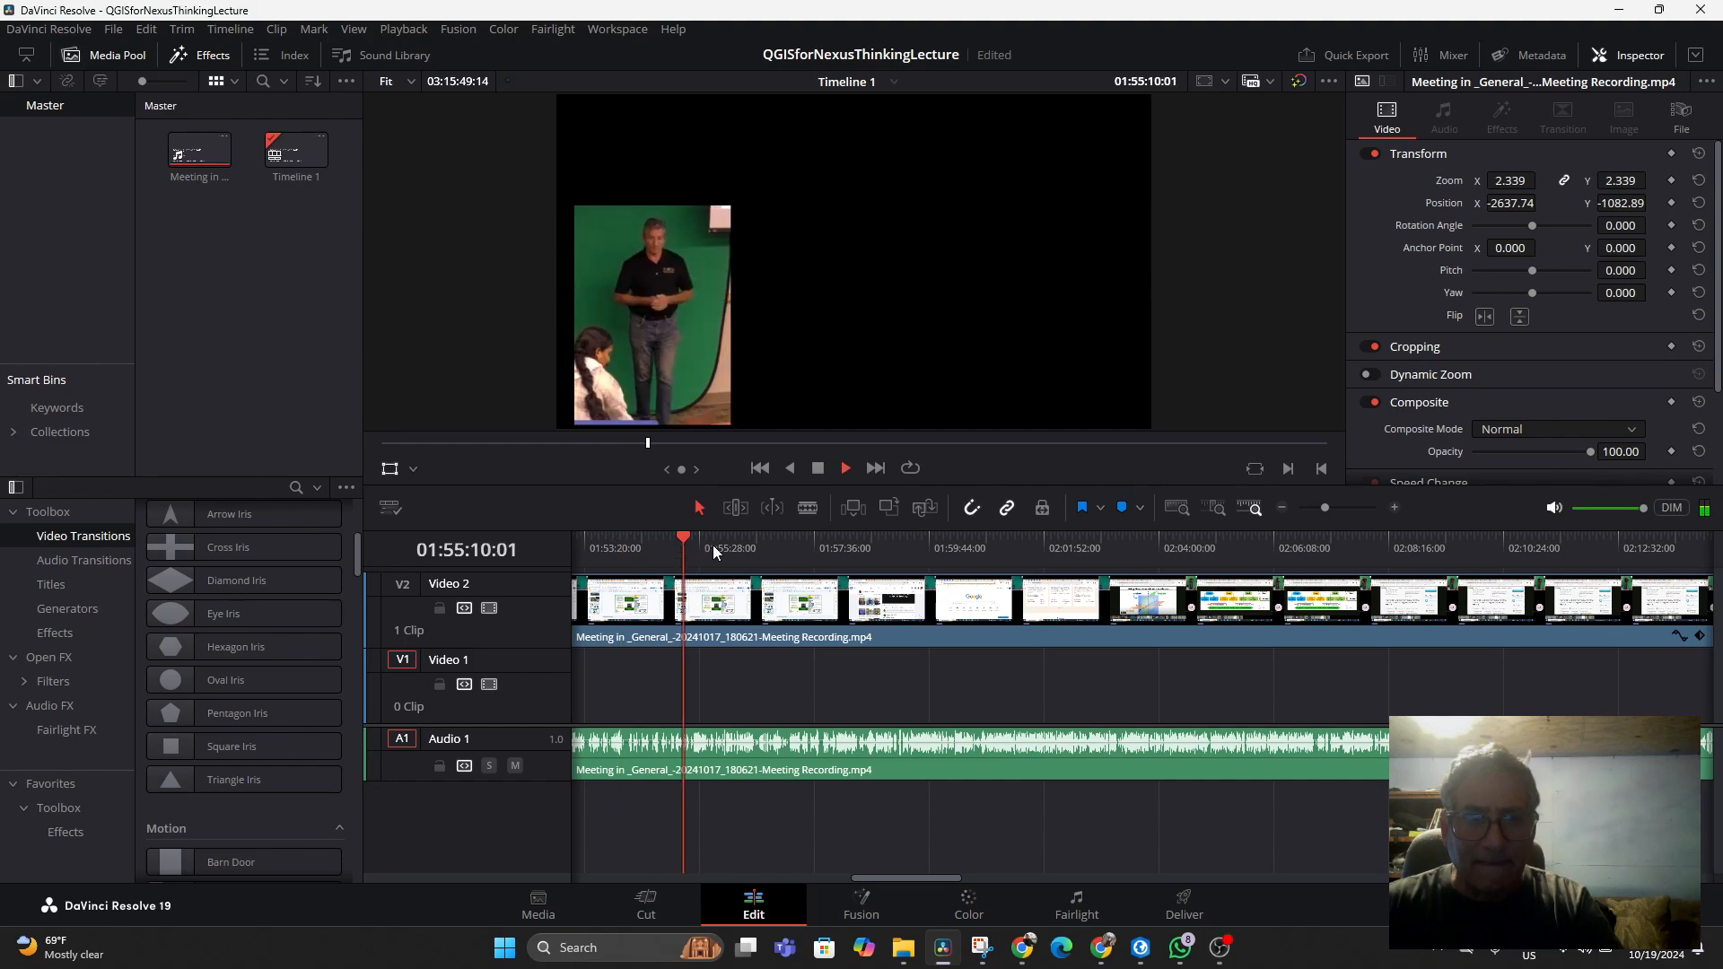
click(759, 547)
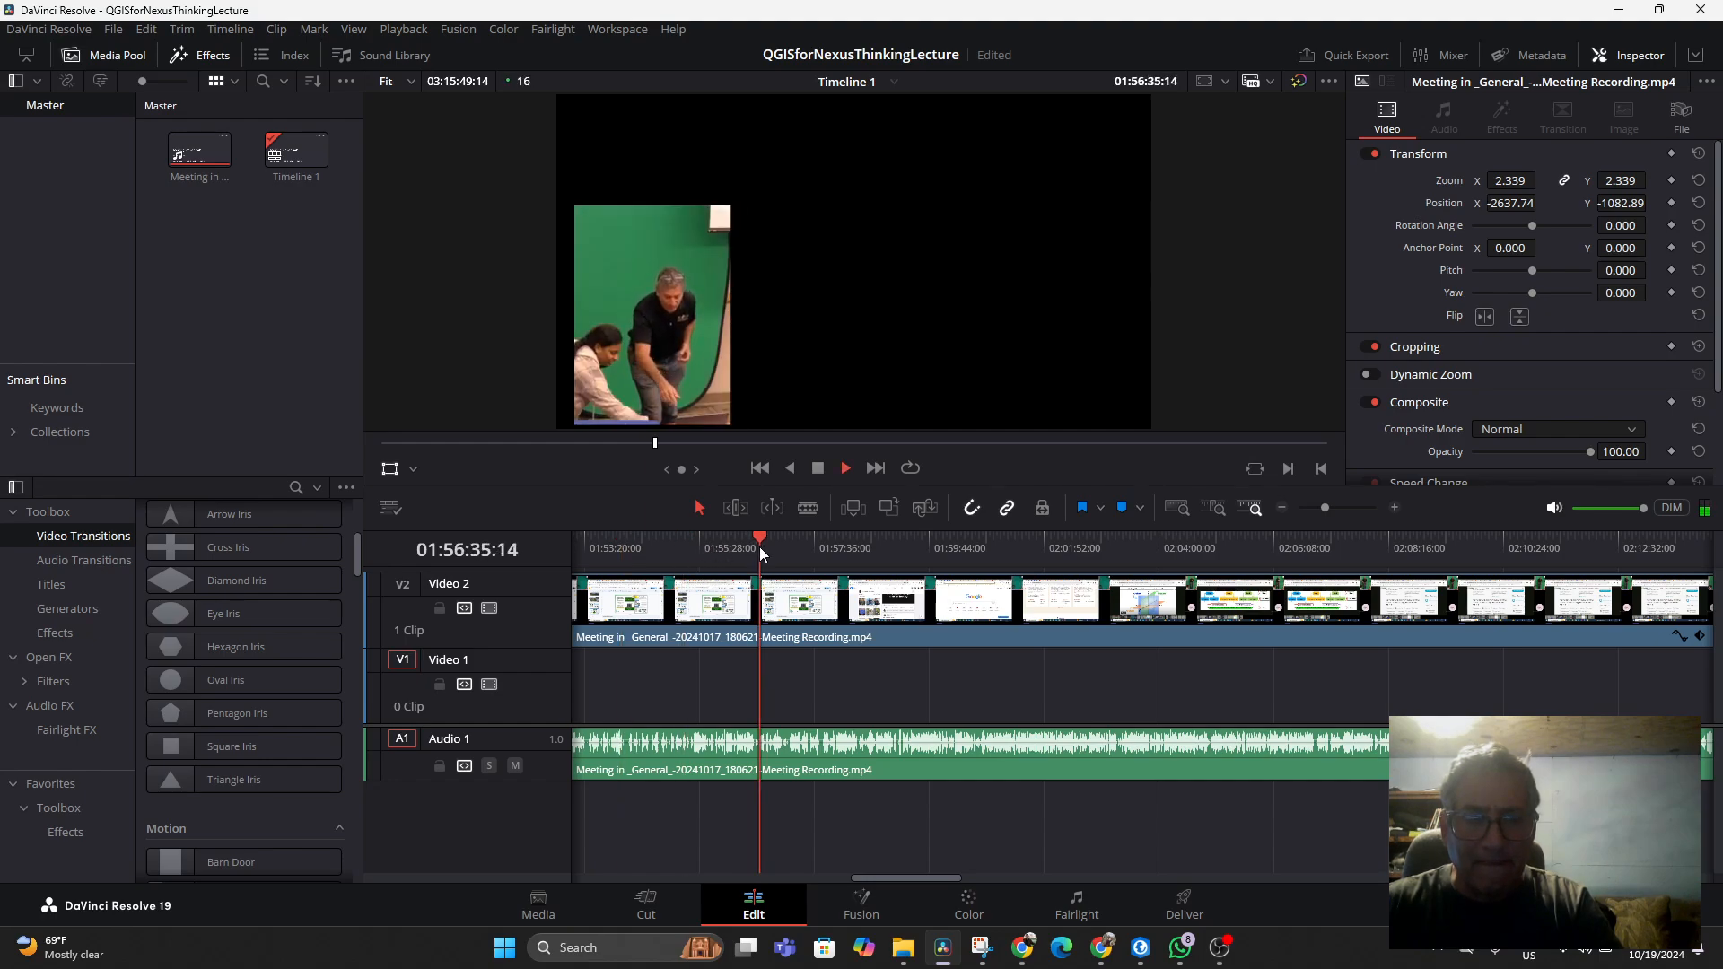
click(794, 544)
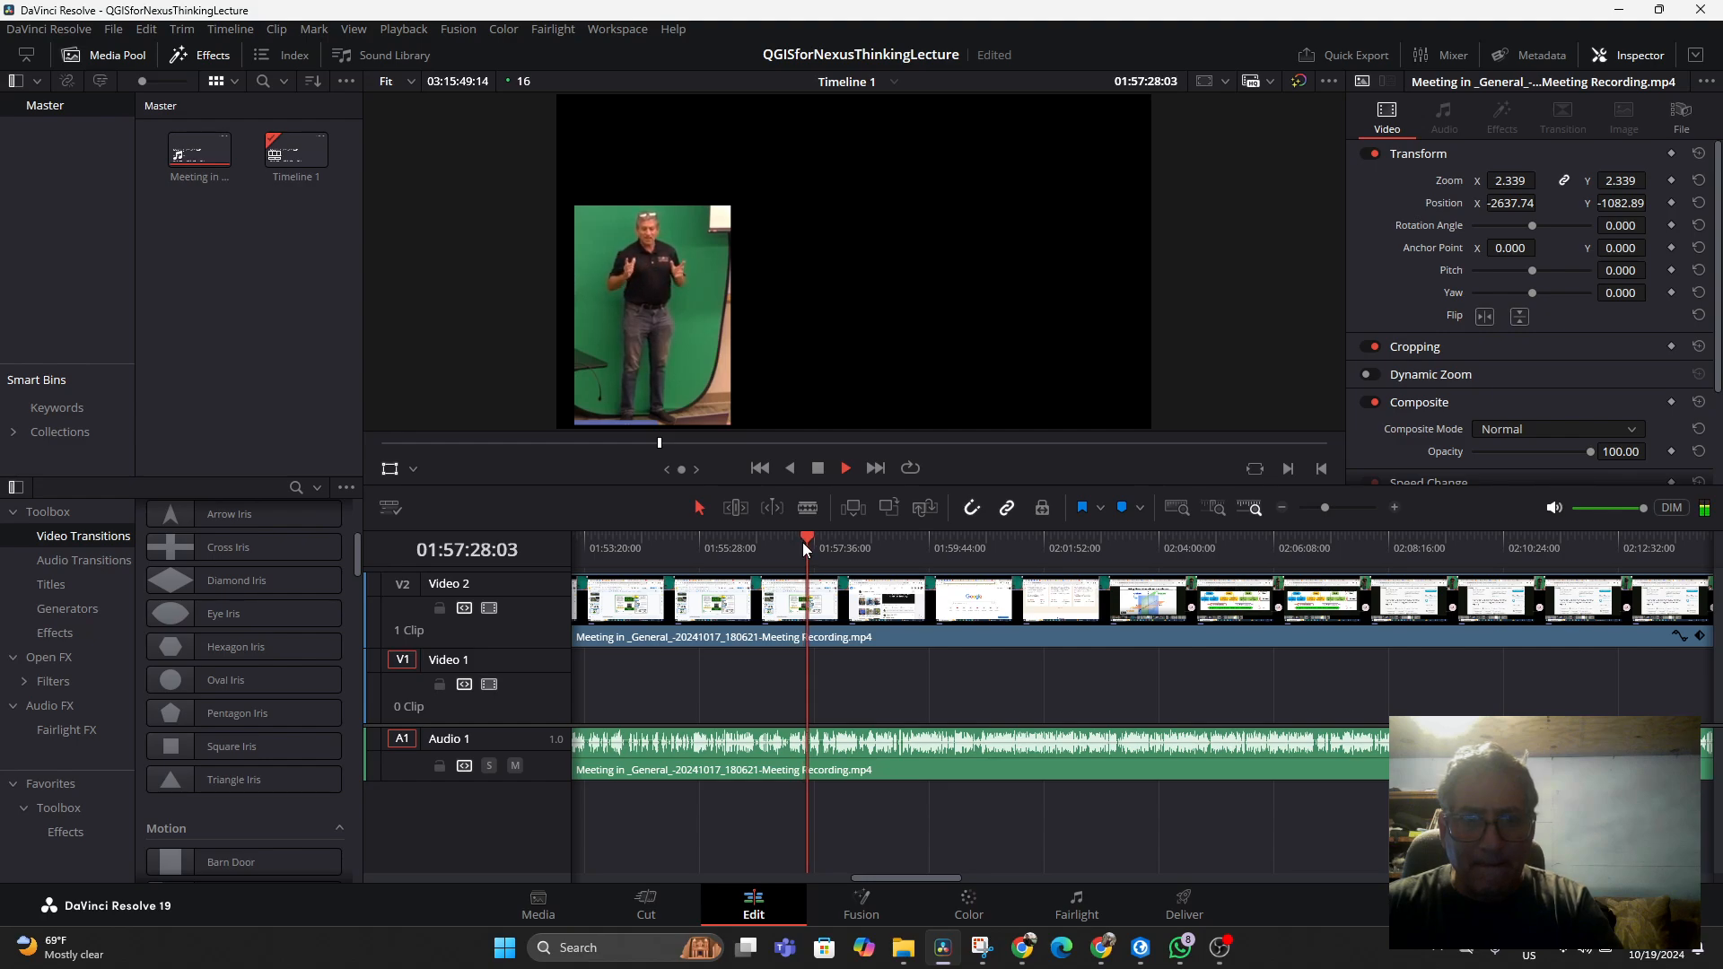
Stop playback, close the YouTube Studio browser tab and skim the Energy Independence blog post before returning to the editor
key(space)
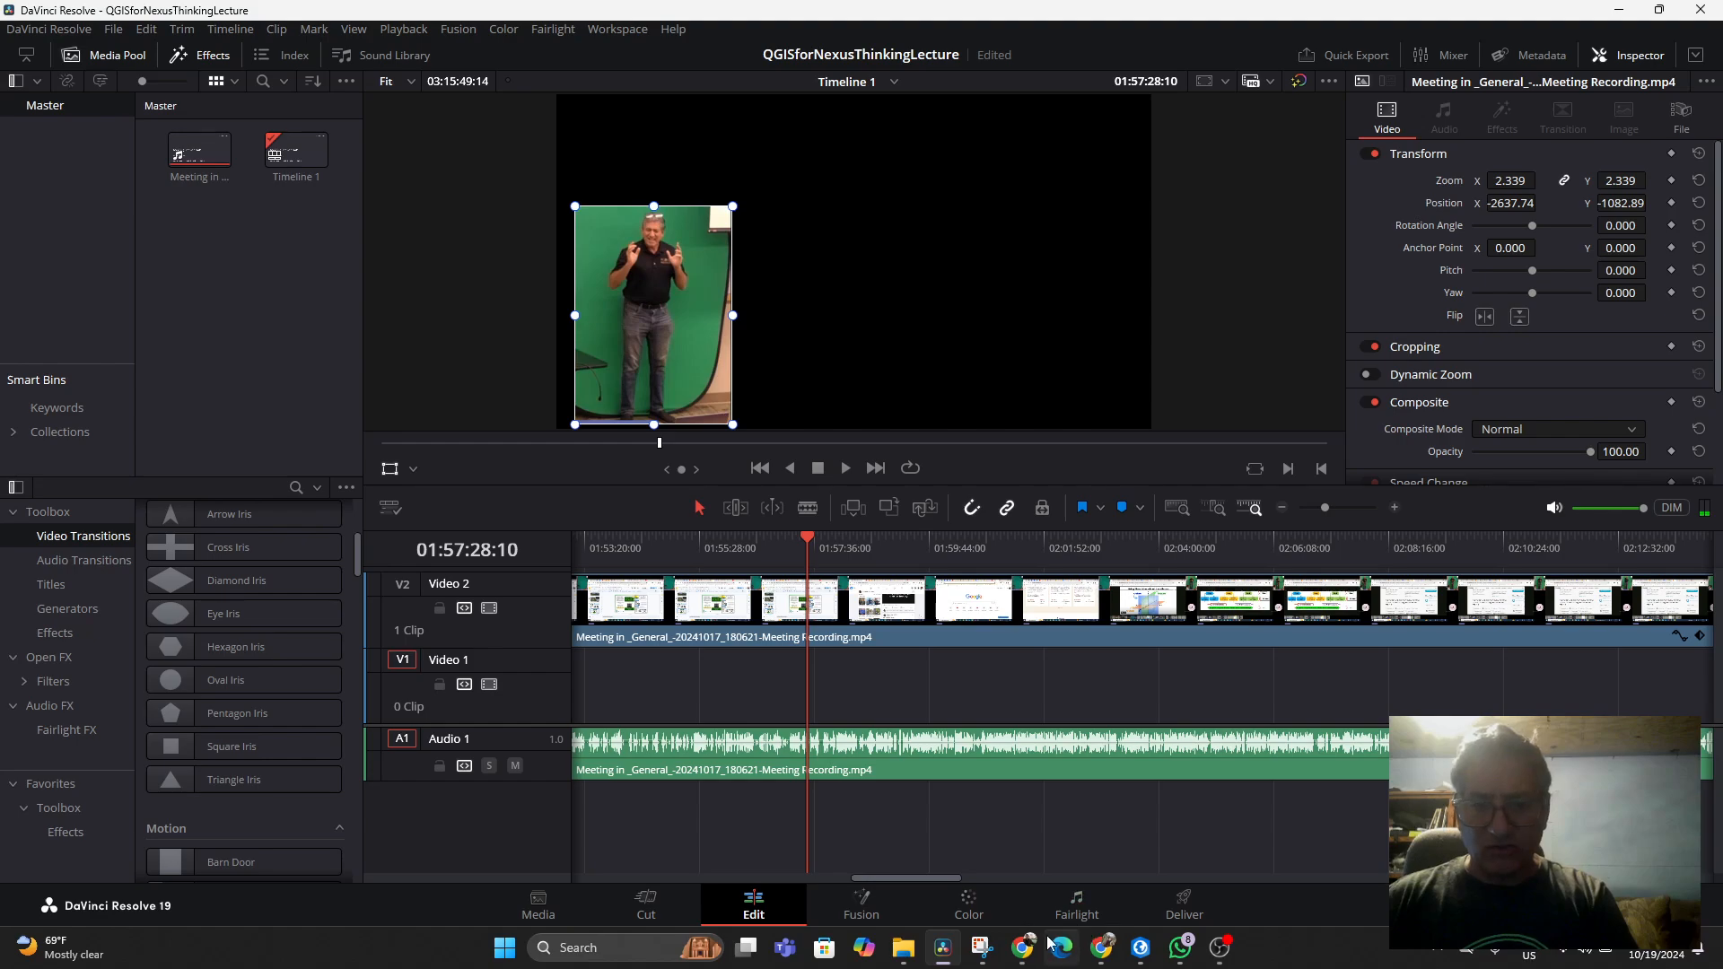
click(1022, 947)
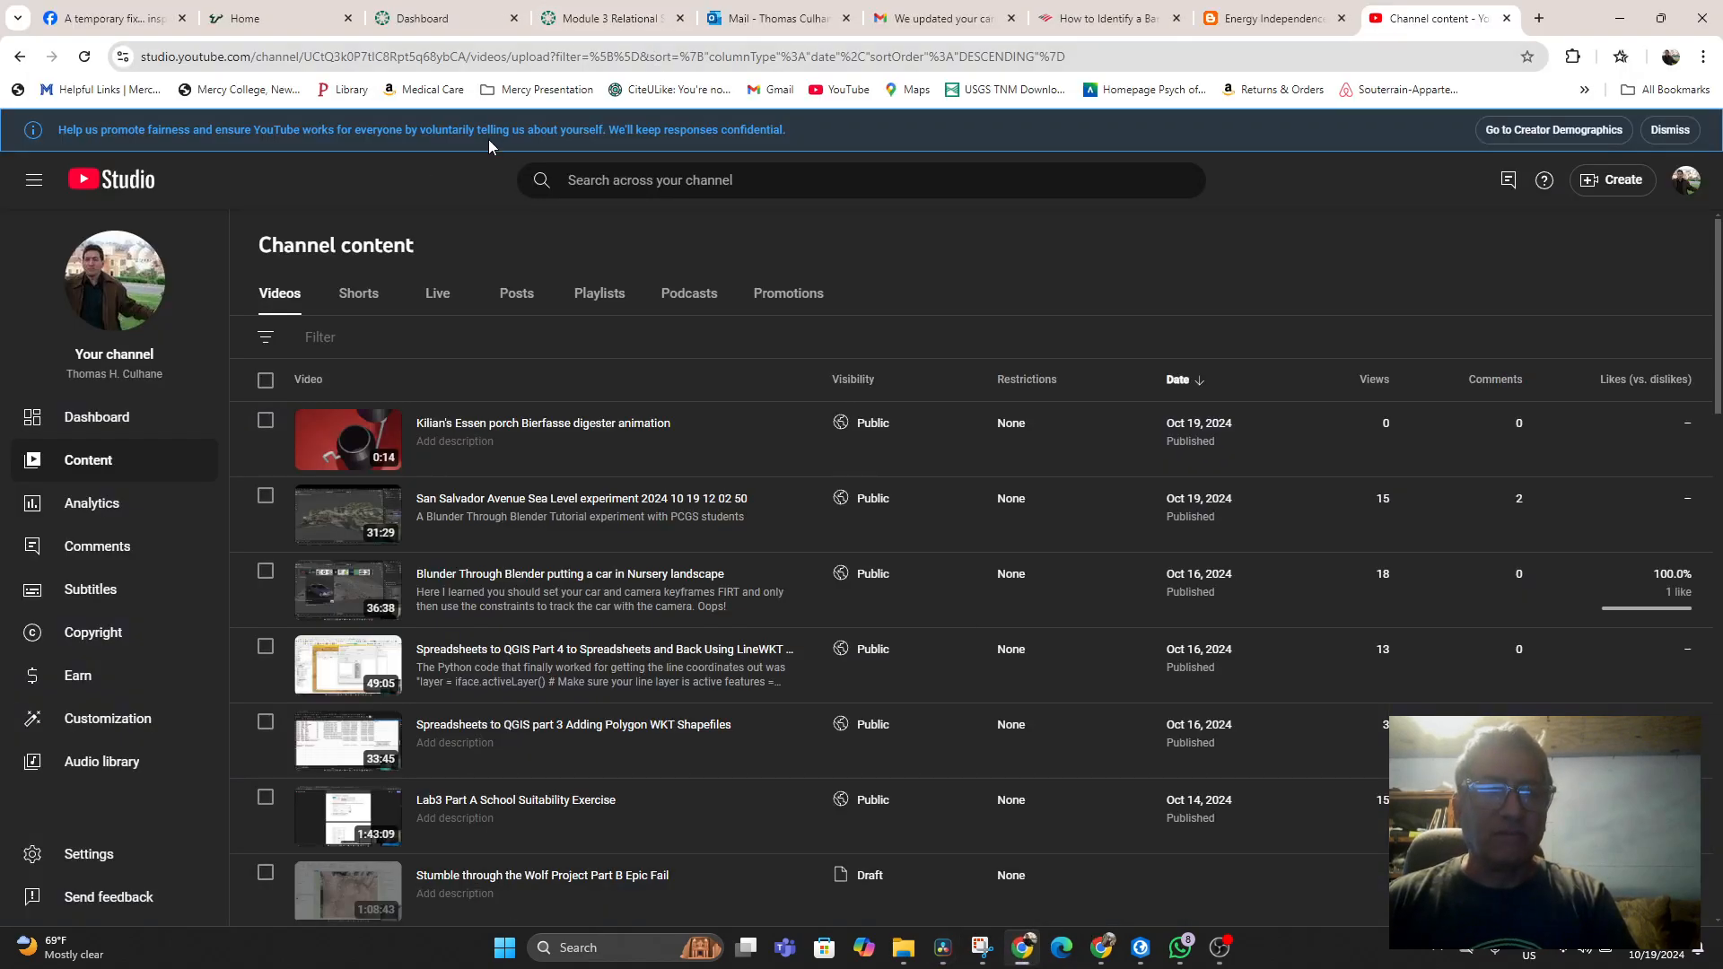
click(1506, 18)
click(1422, 18)
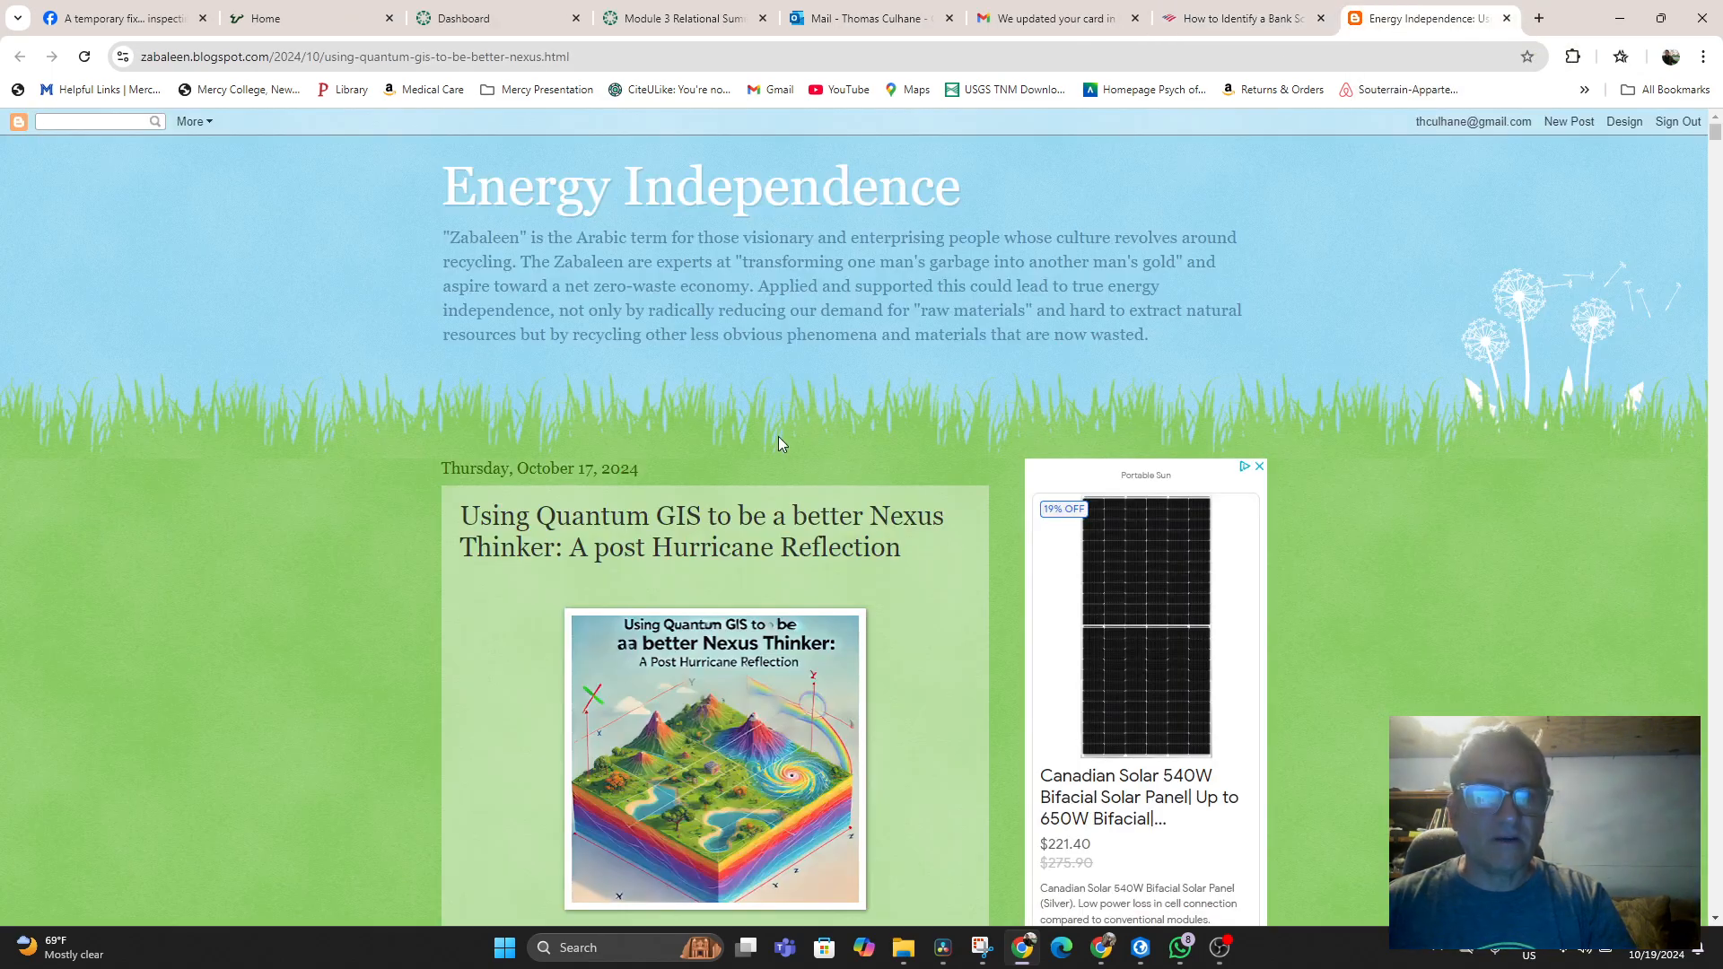
scroll(761, 465, down, 3)
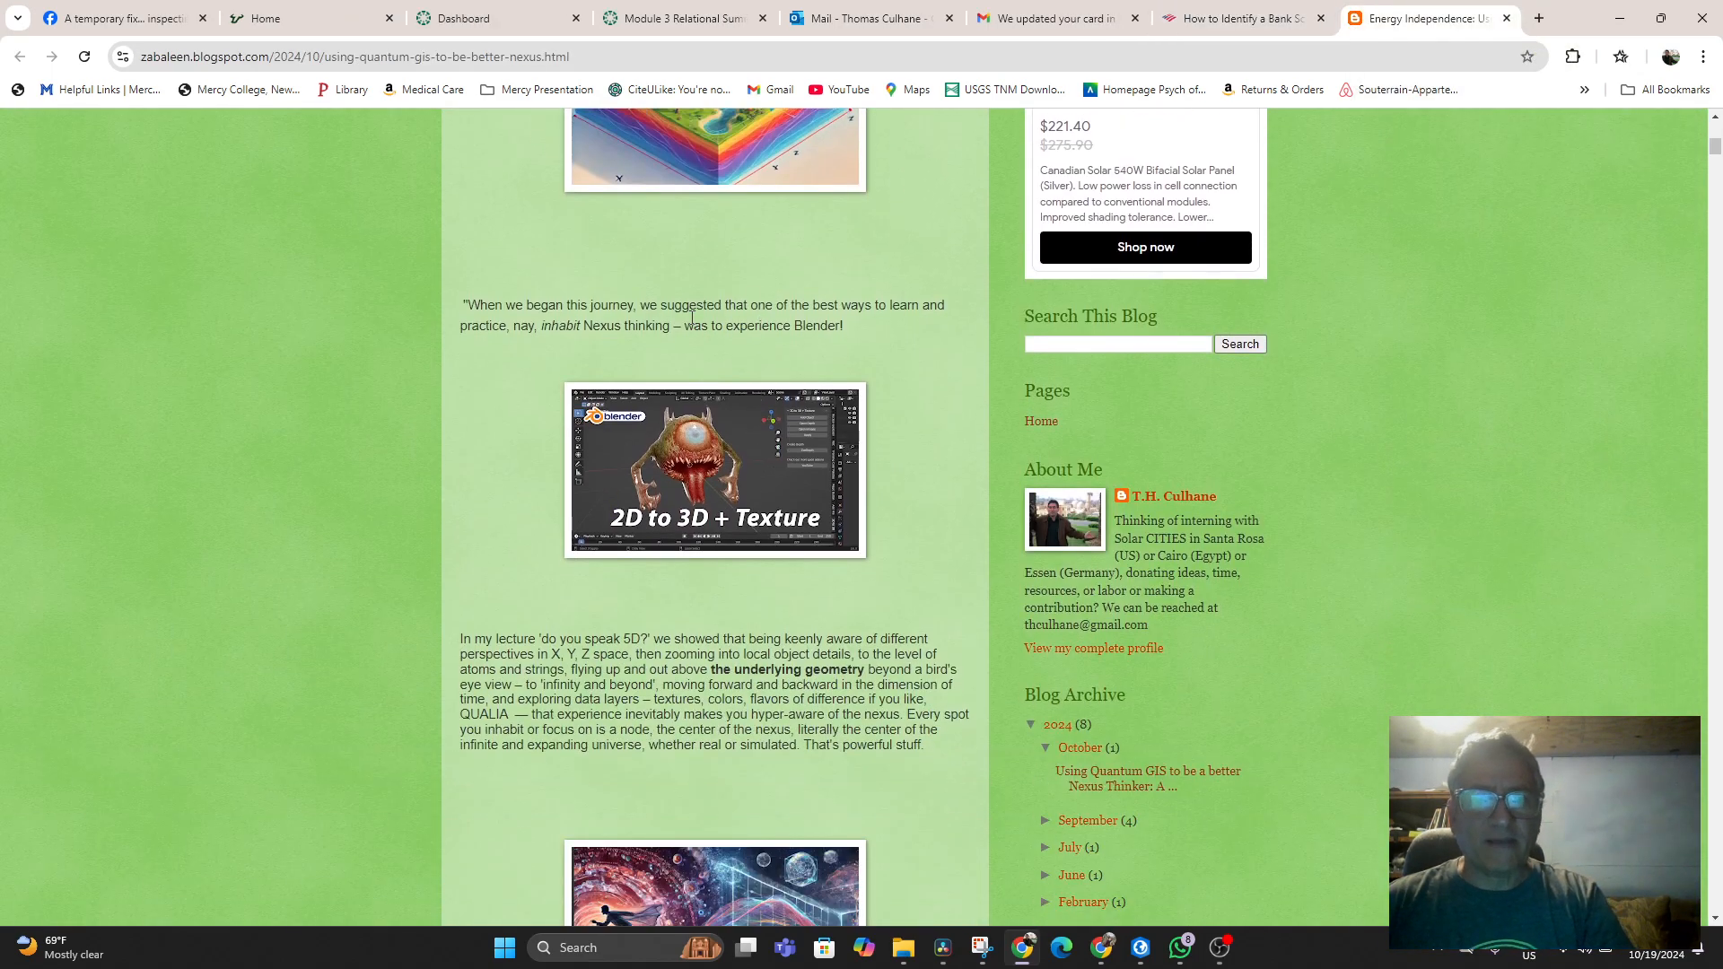
mouse_move(1218, 951)
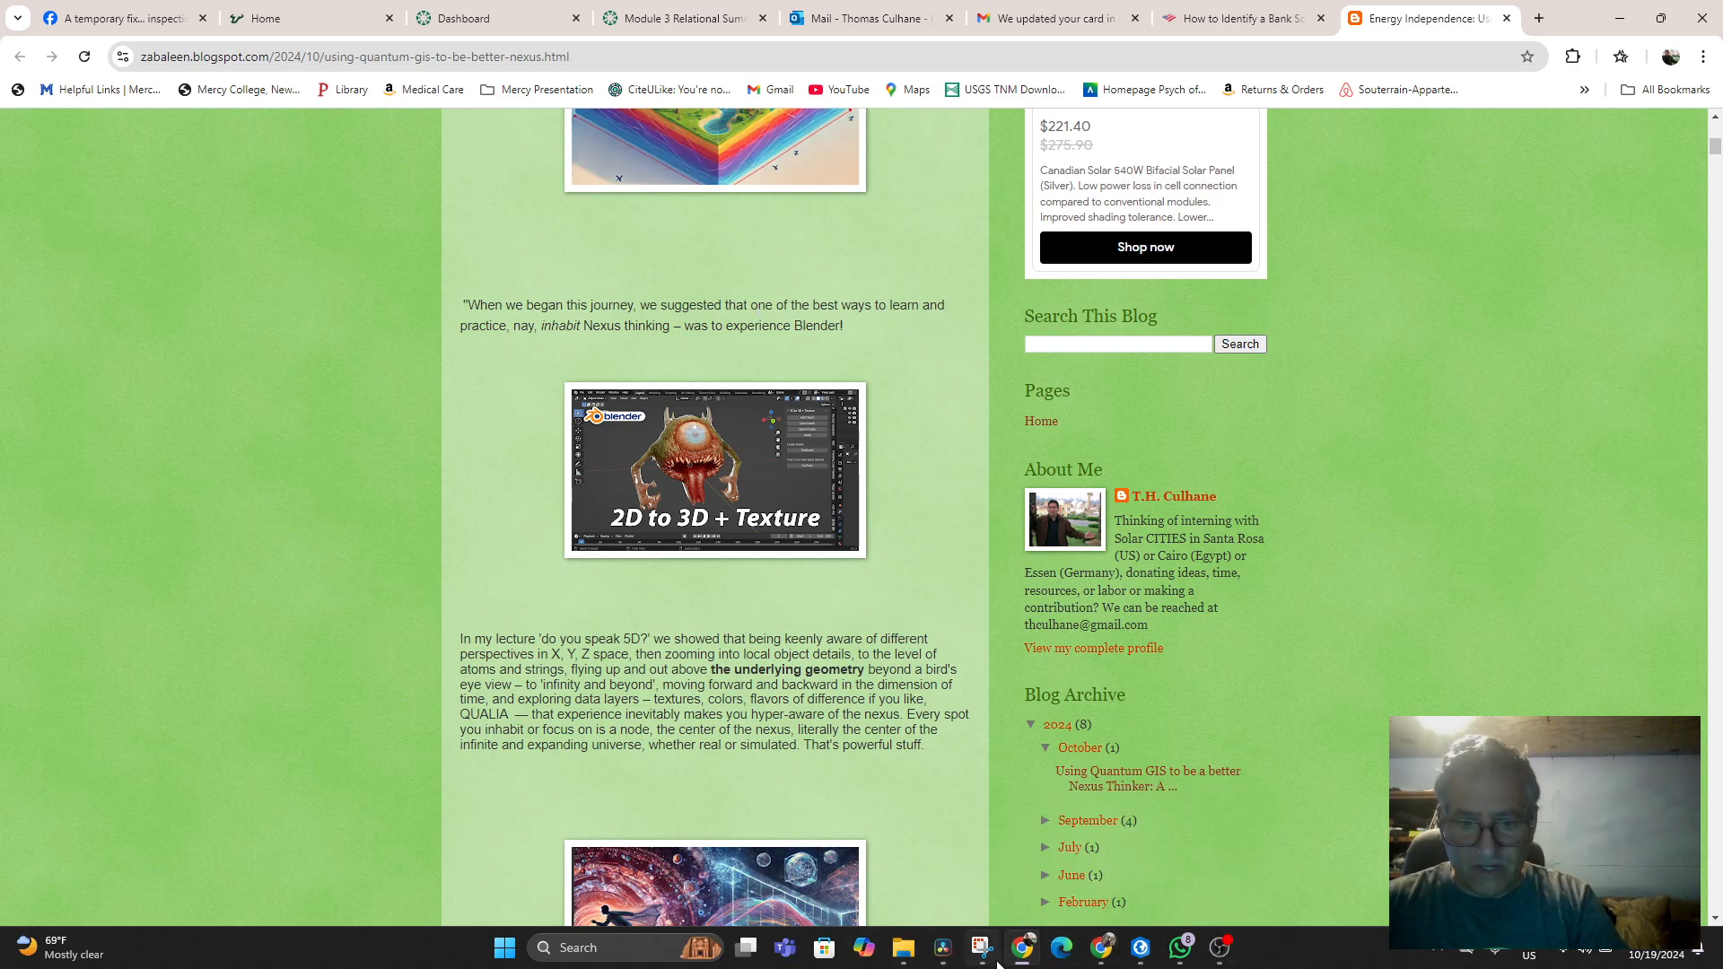
click(937, 950)
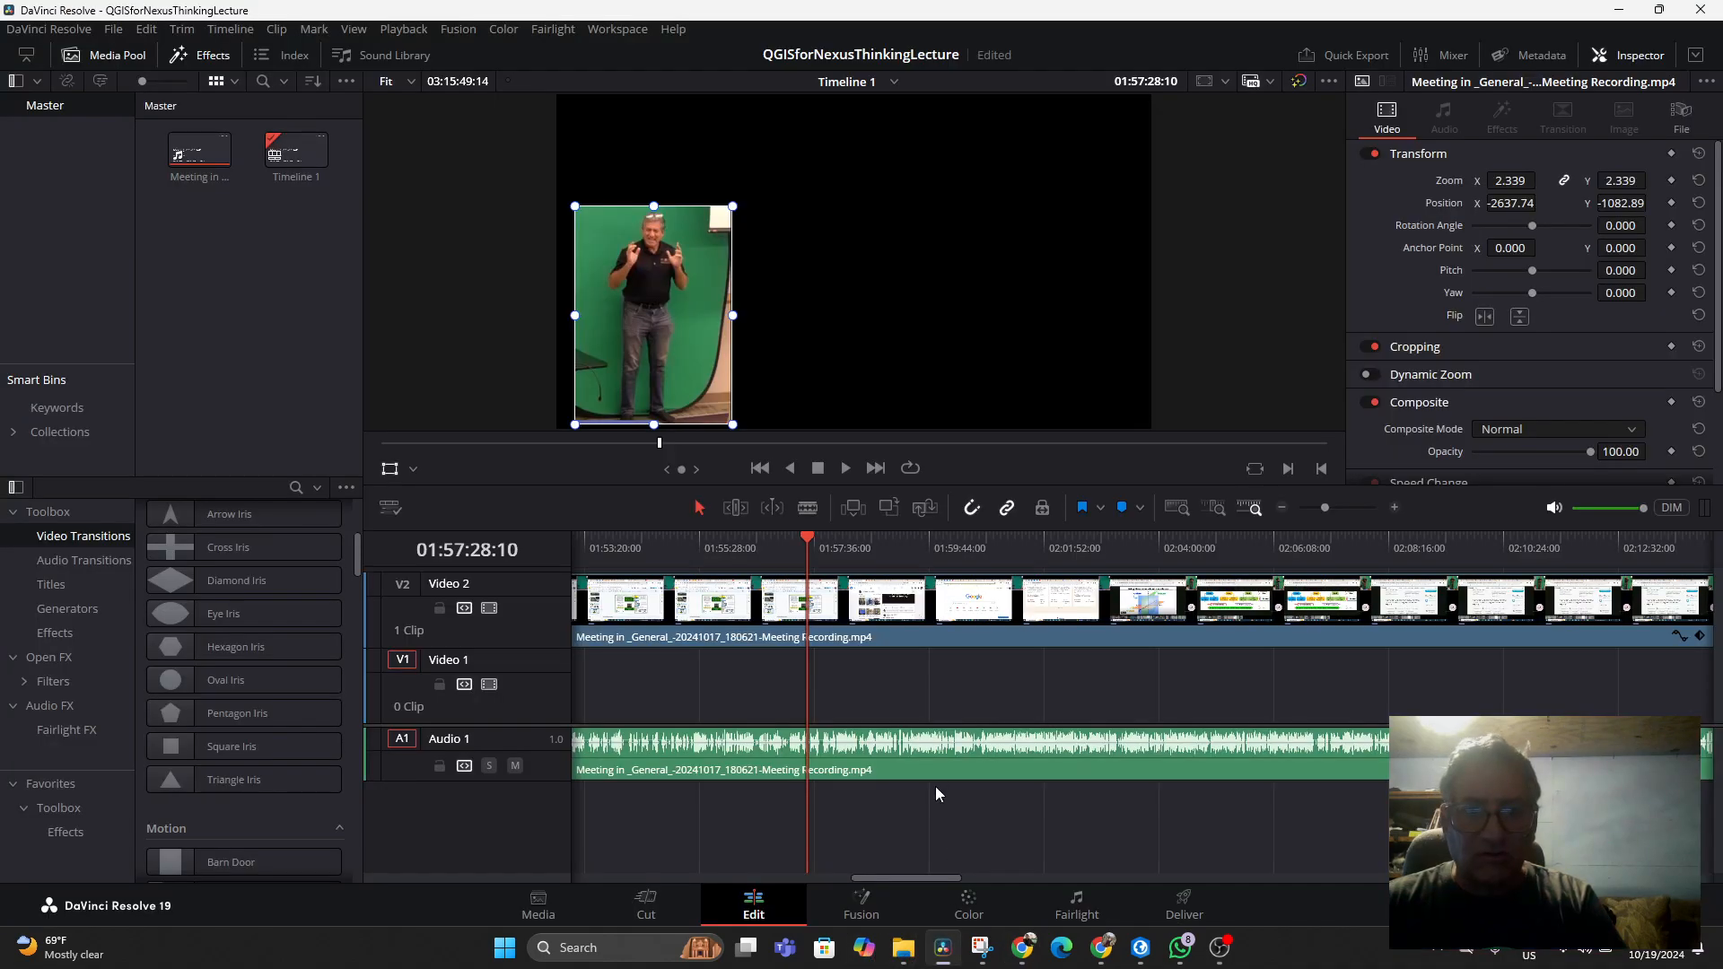
Scrub and play the timeline between about 1:55:40 and 1:55:58 to find a cut point
drag(789, 542, 751, 544)
key(space)
click(686, 542)
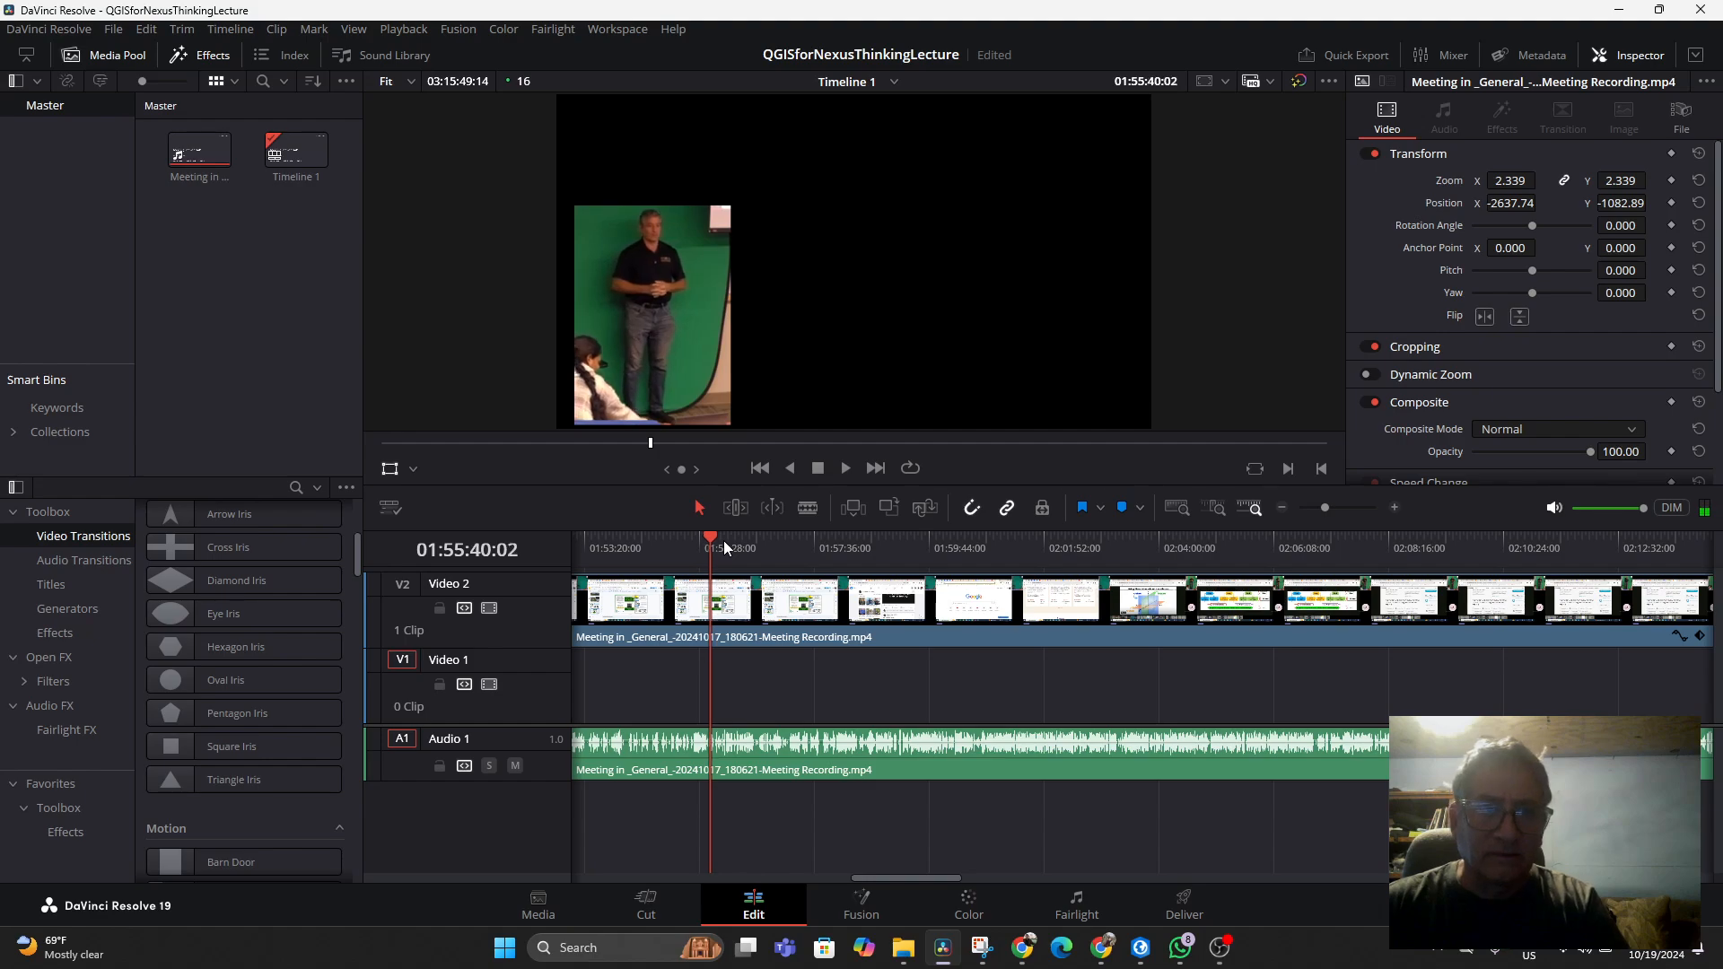
click(725, 548)
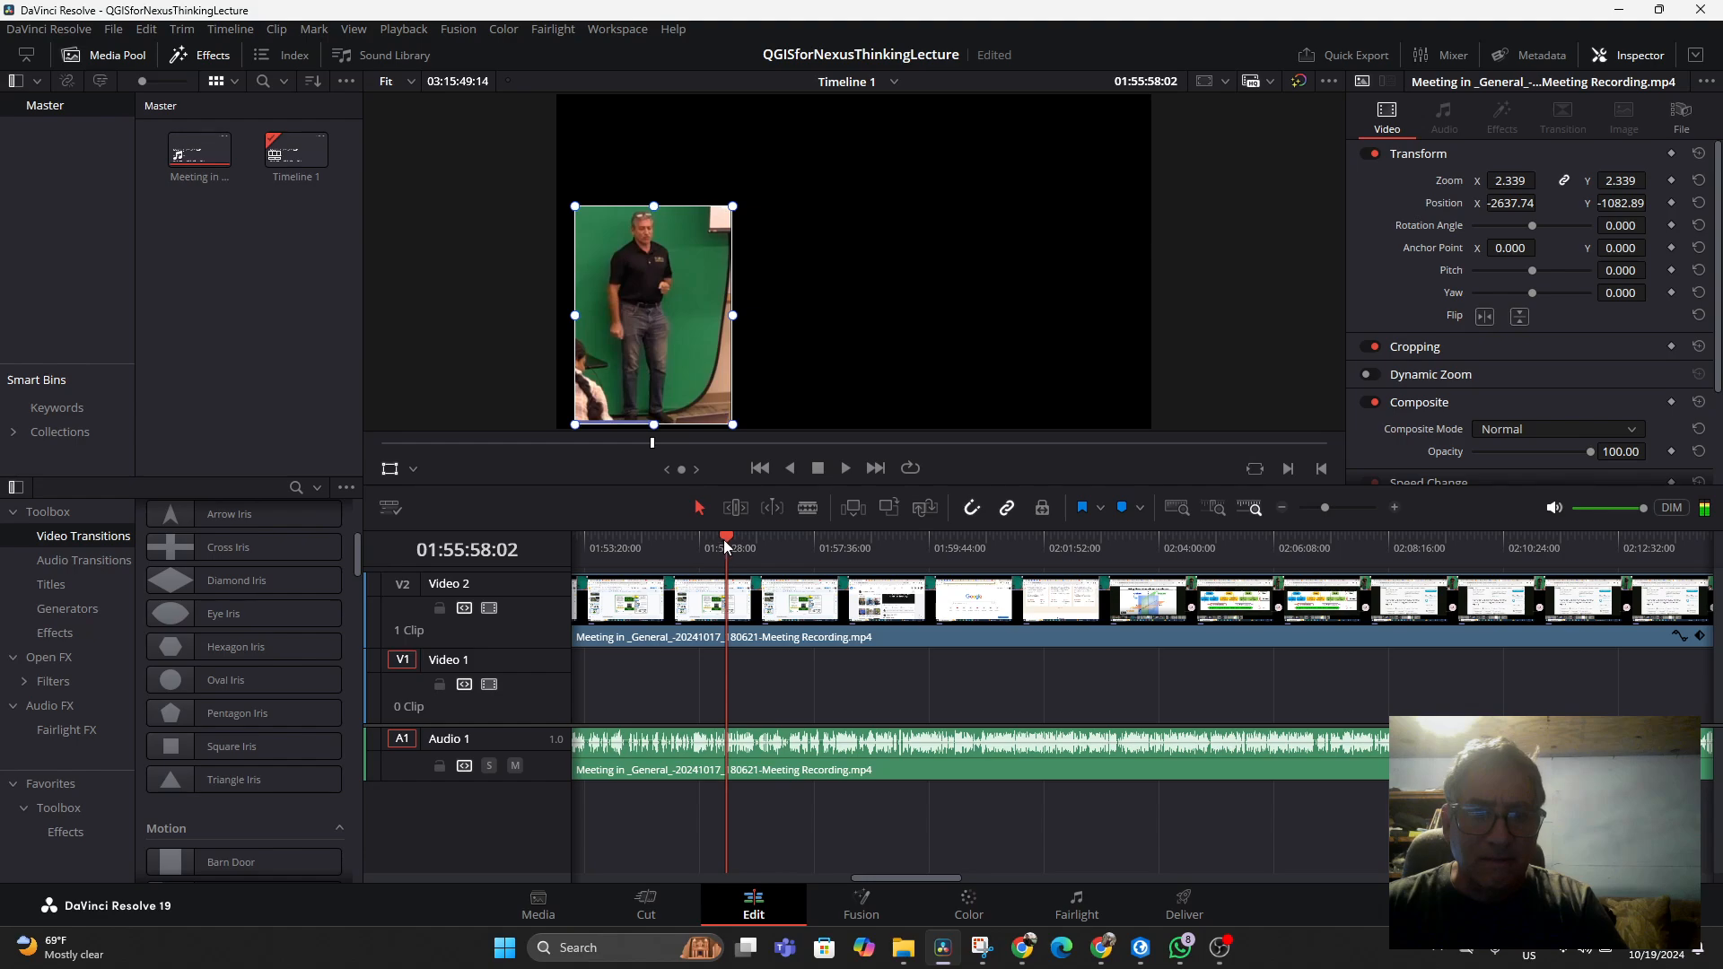
drag(726, 544, 723, 543)
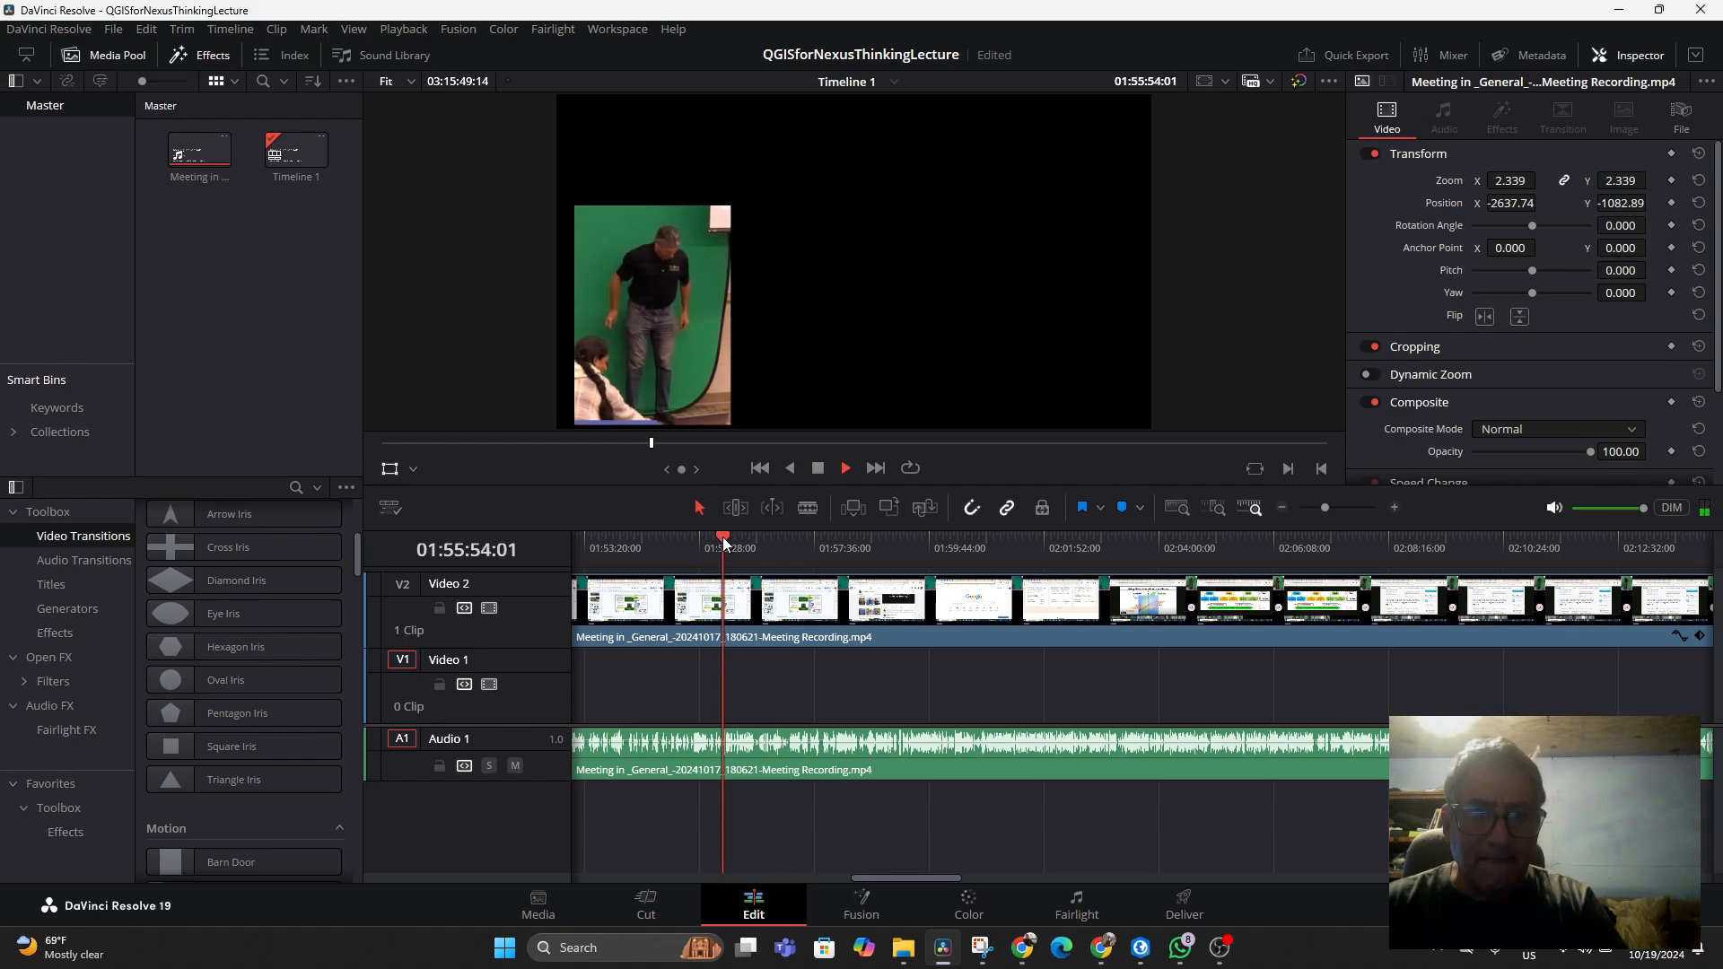
key(space)
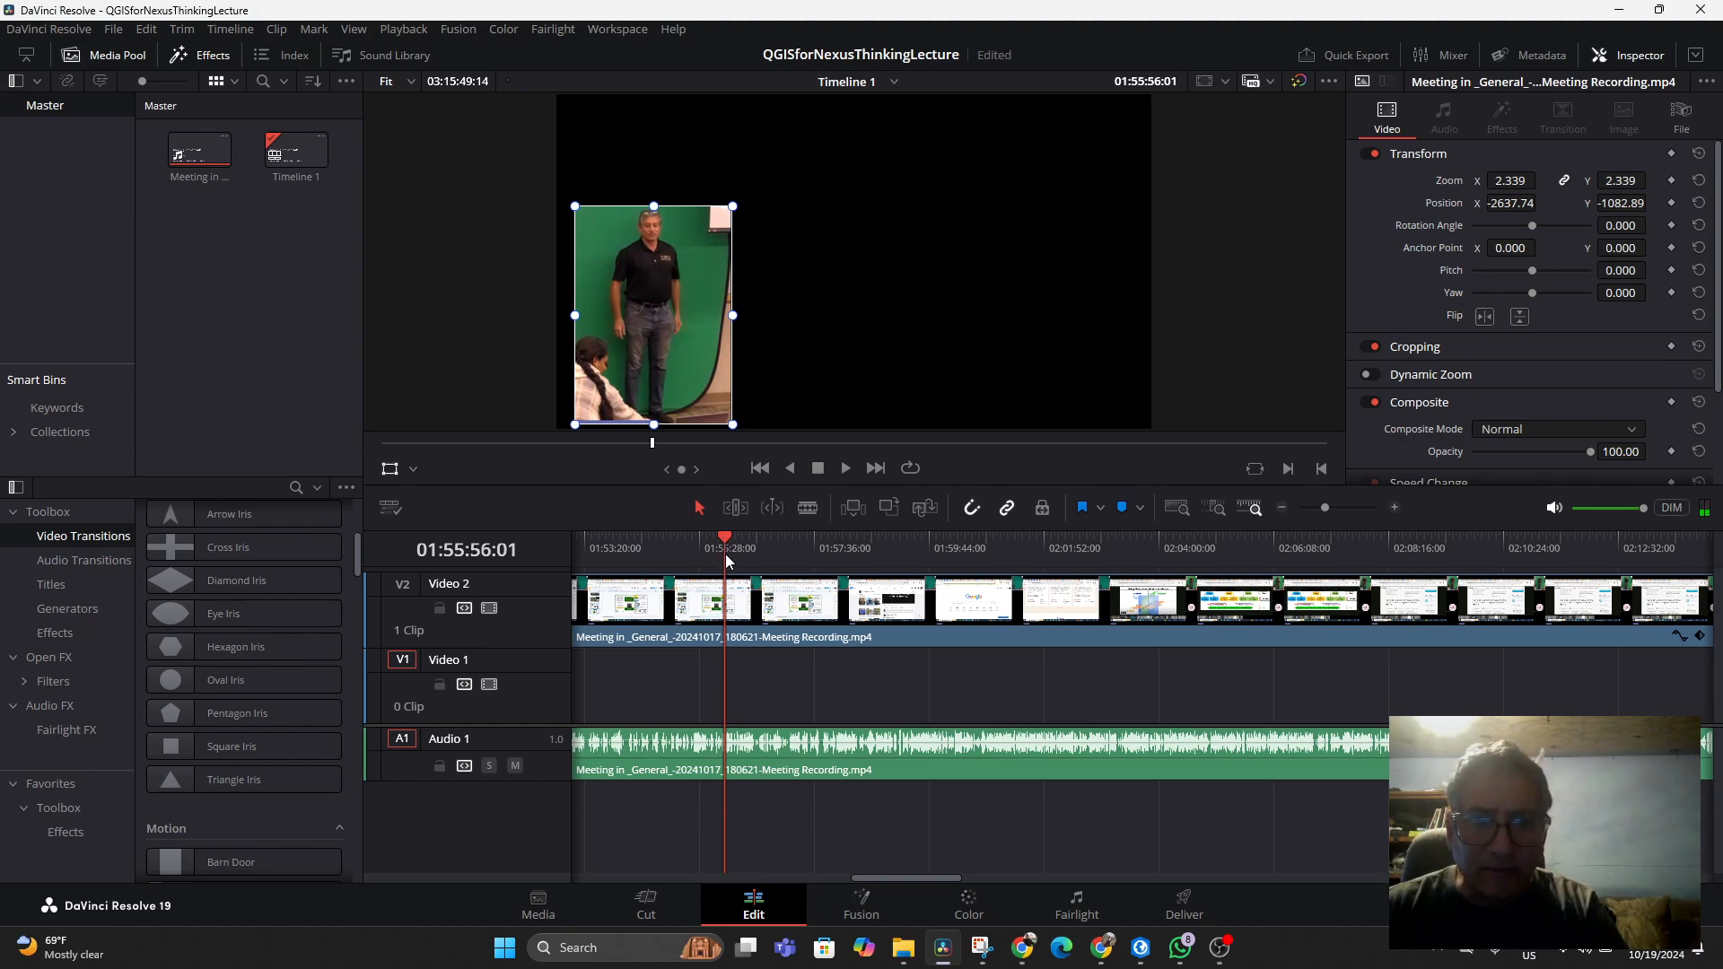
Split the video and audio with the Blade tool at about 1:55:56 and delete the portion before the cut
click(805, 508)
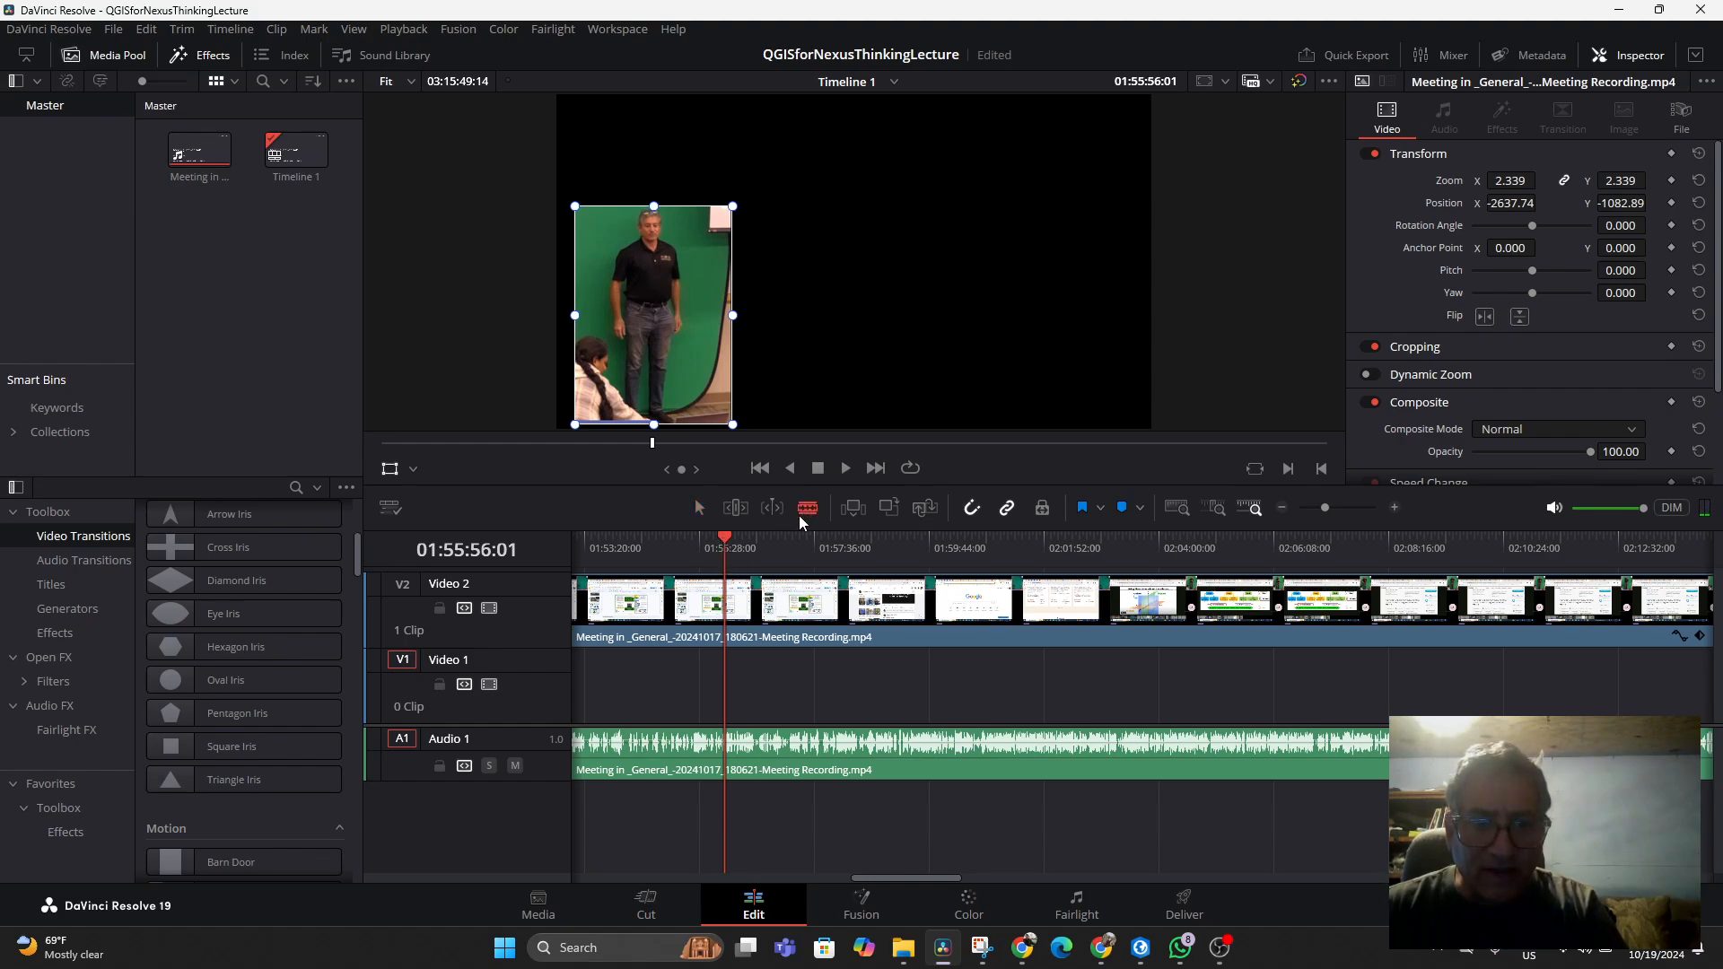
click(734, 596)
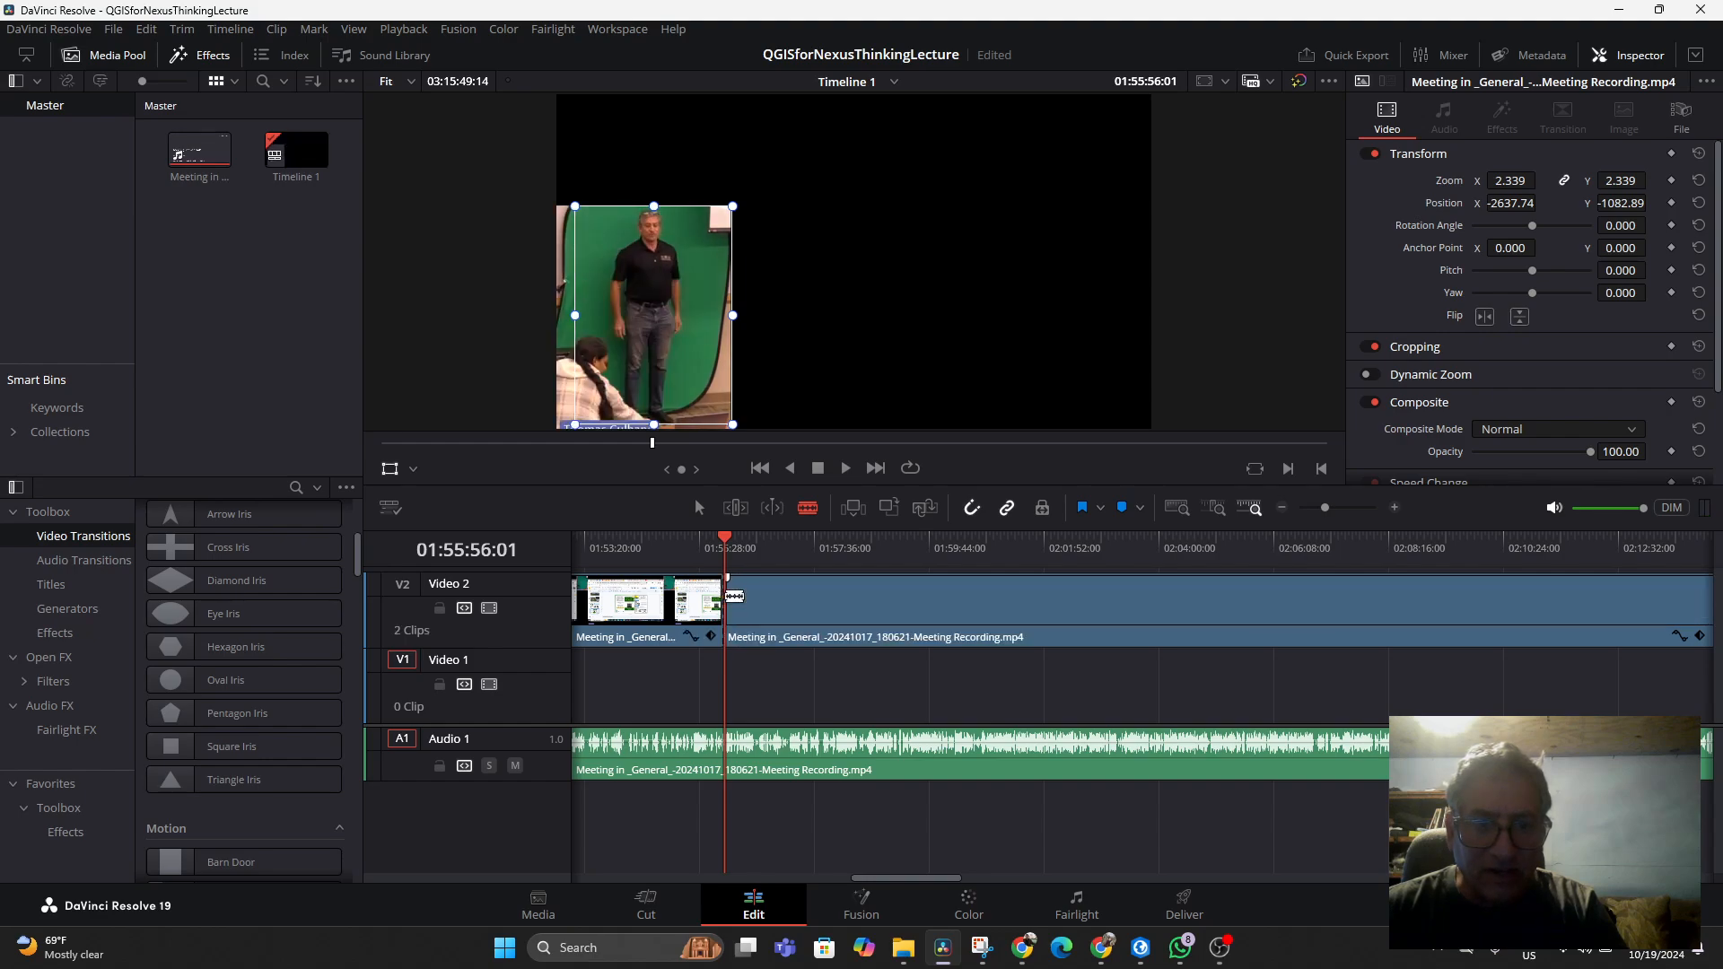
click(725, 752)
key(a)
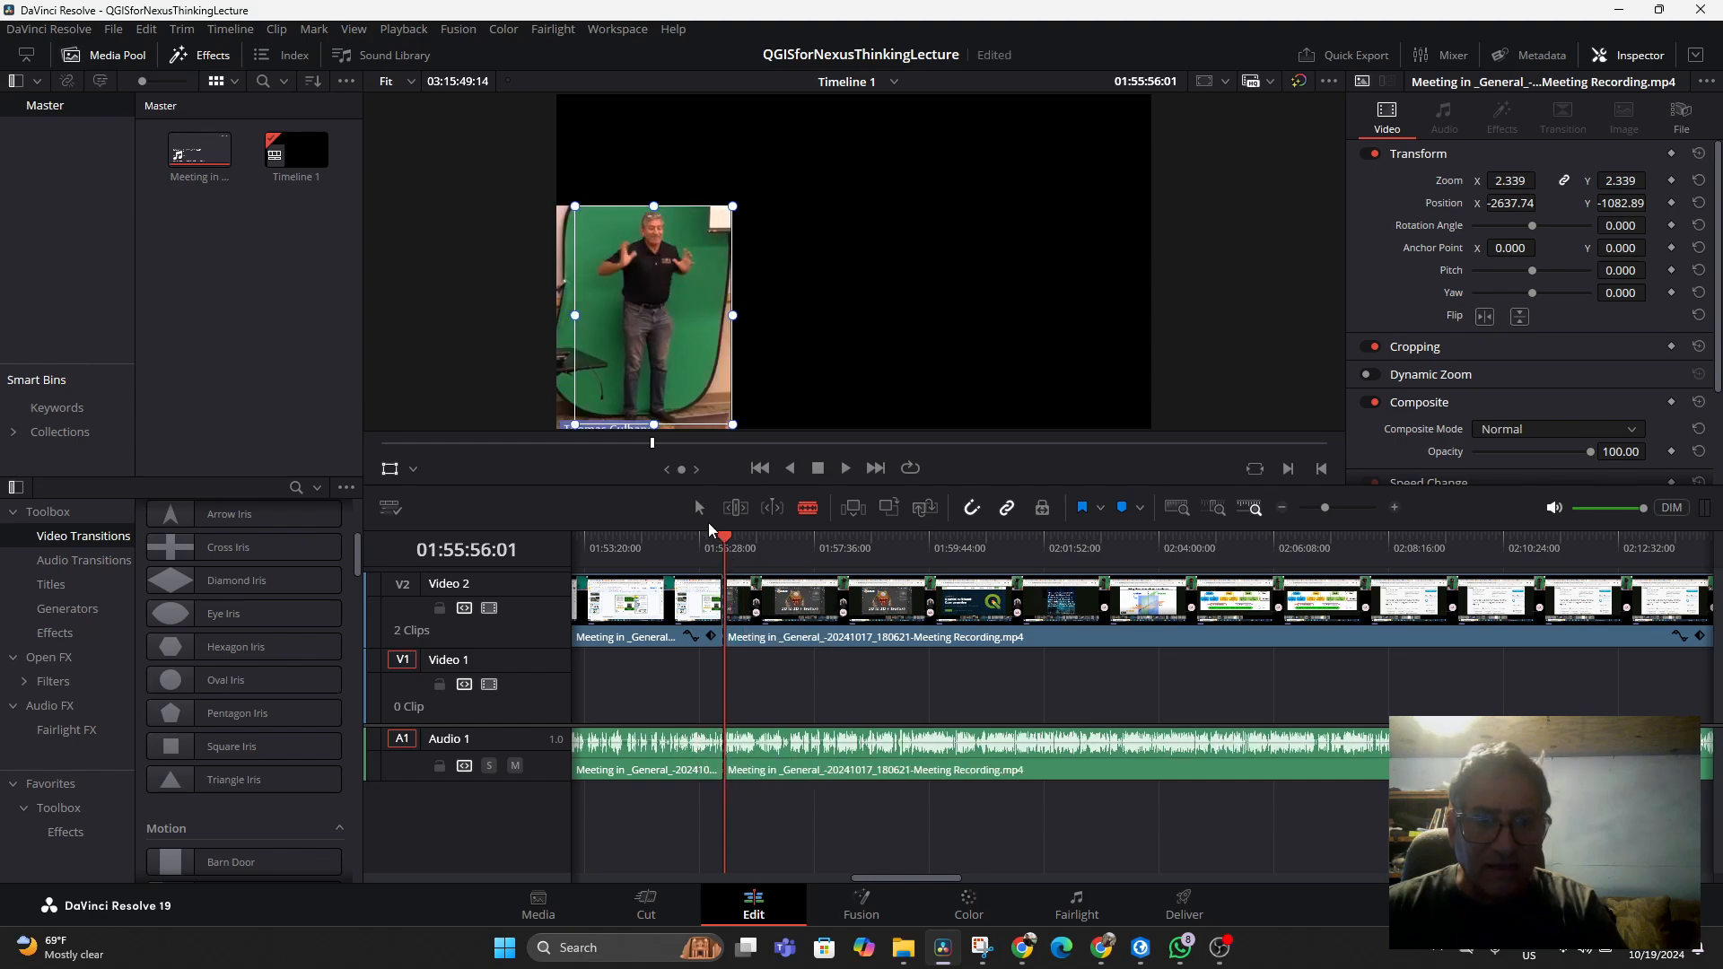
click(661, 636)
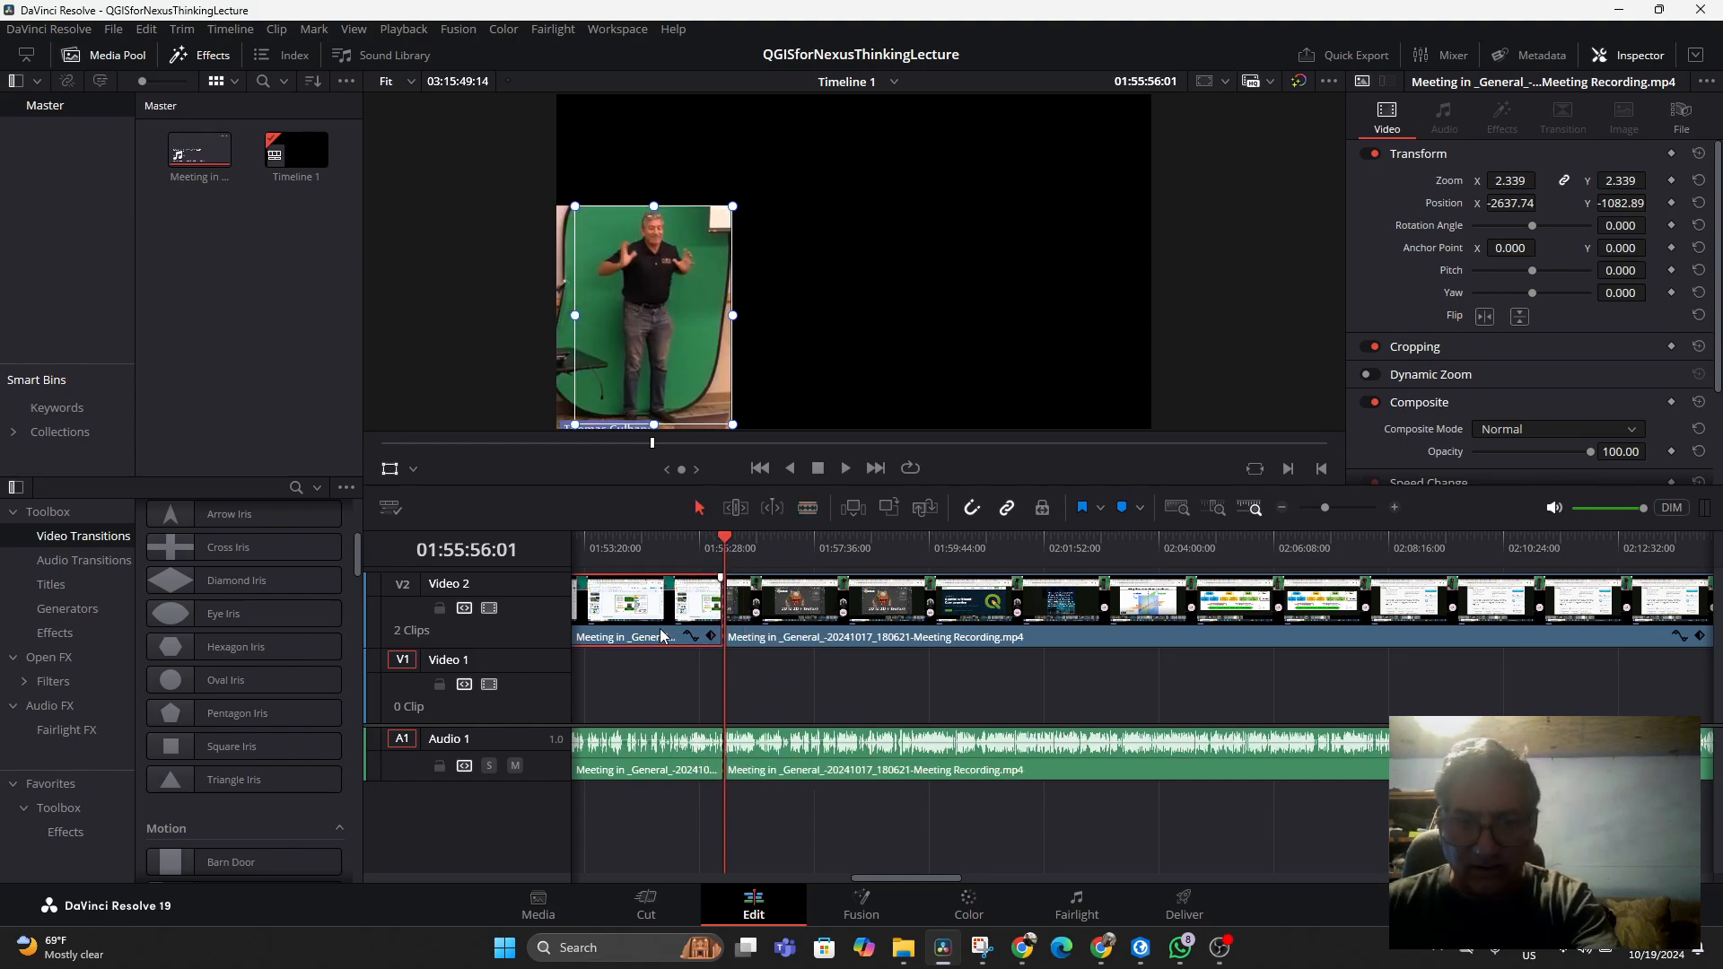
key(Delete)
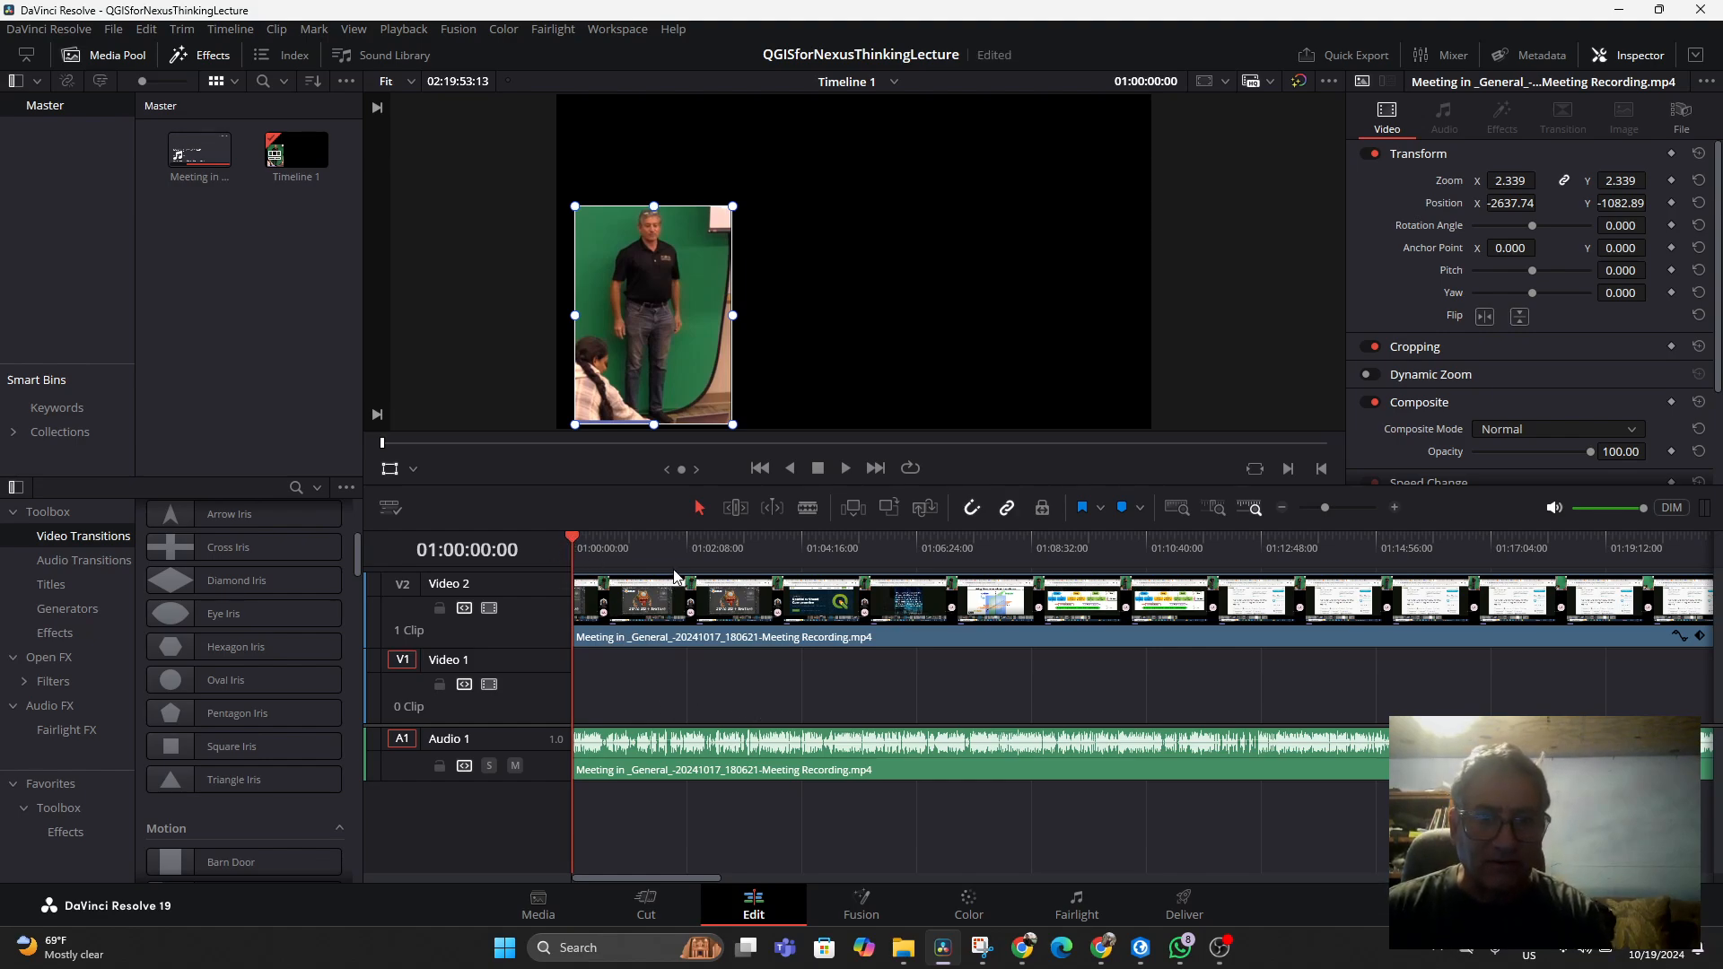
Preview the opening of the trimmed timeline and save the project
key(space)
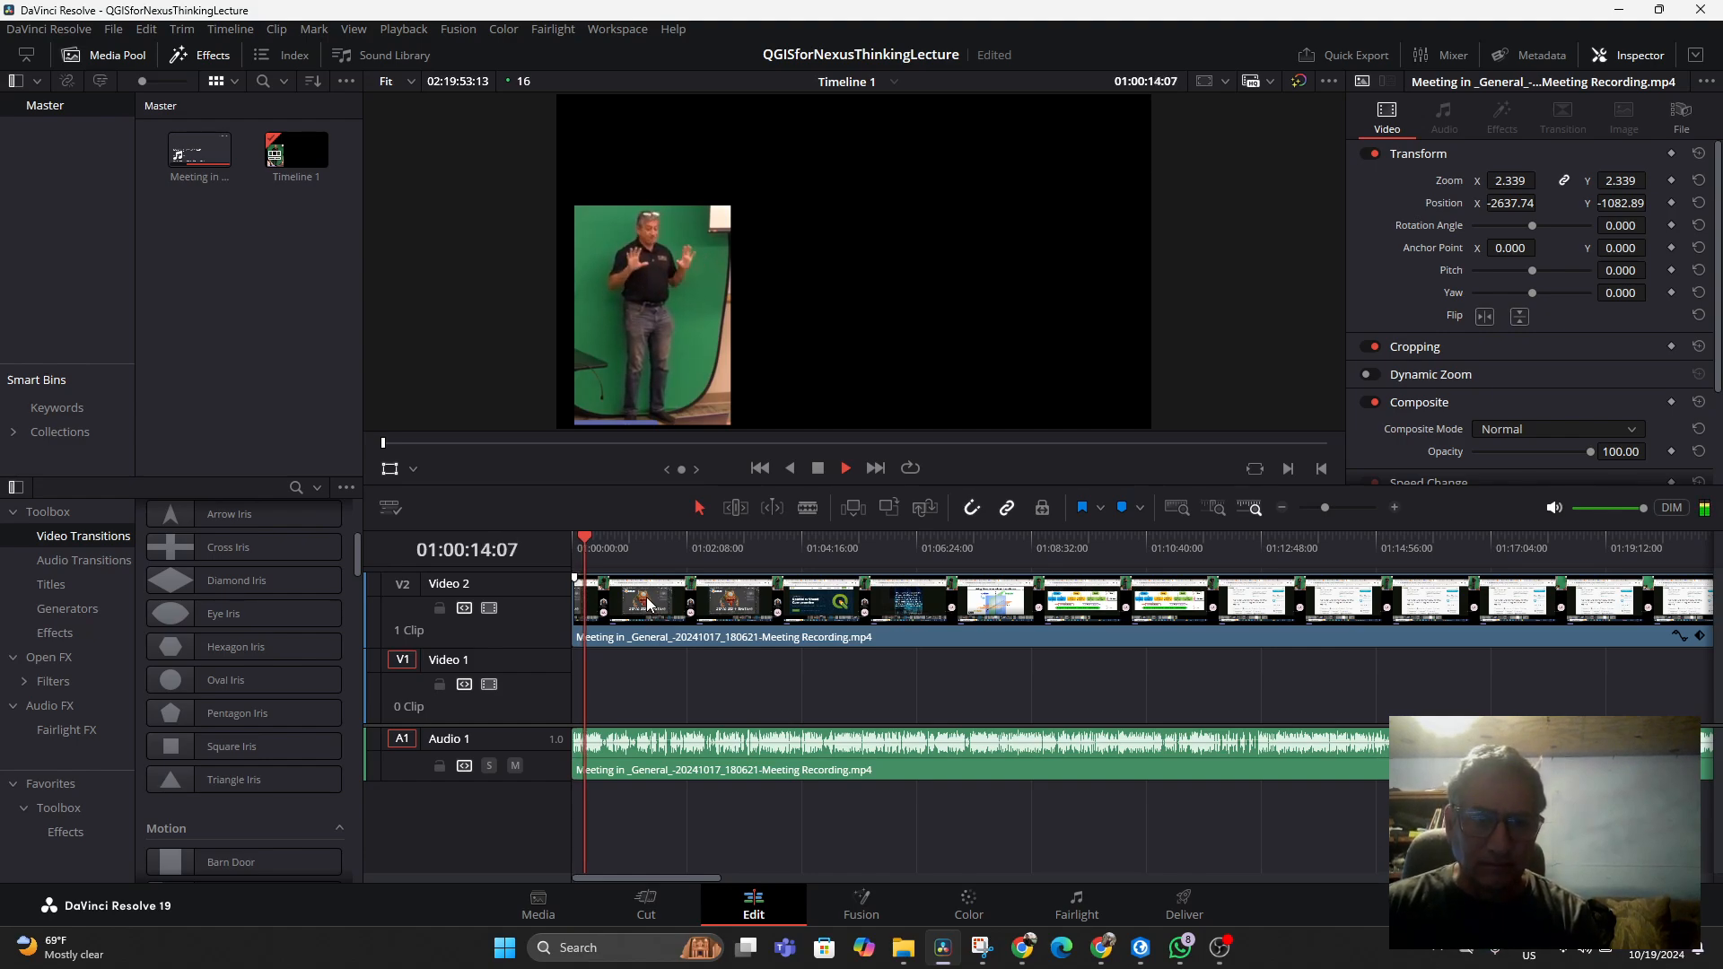
key(space)
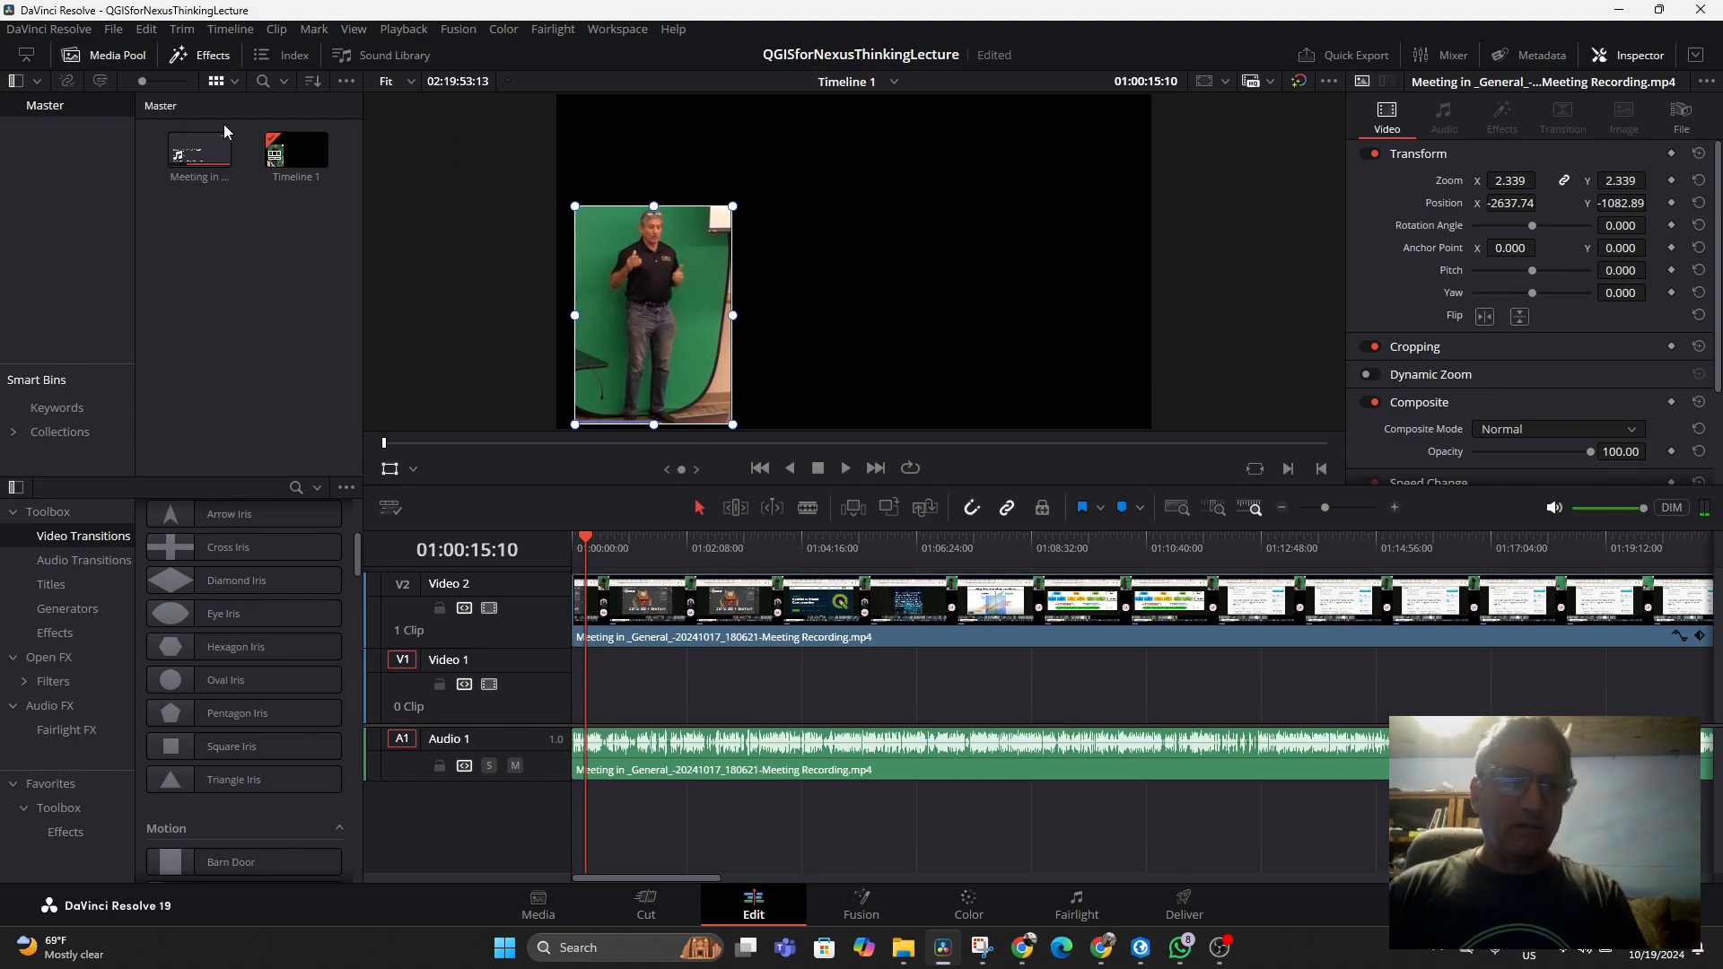
click(114, 30)
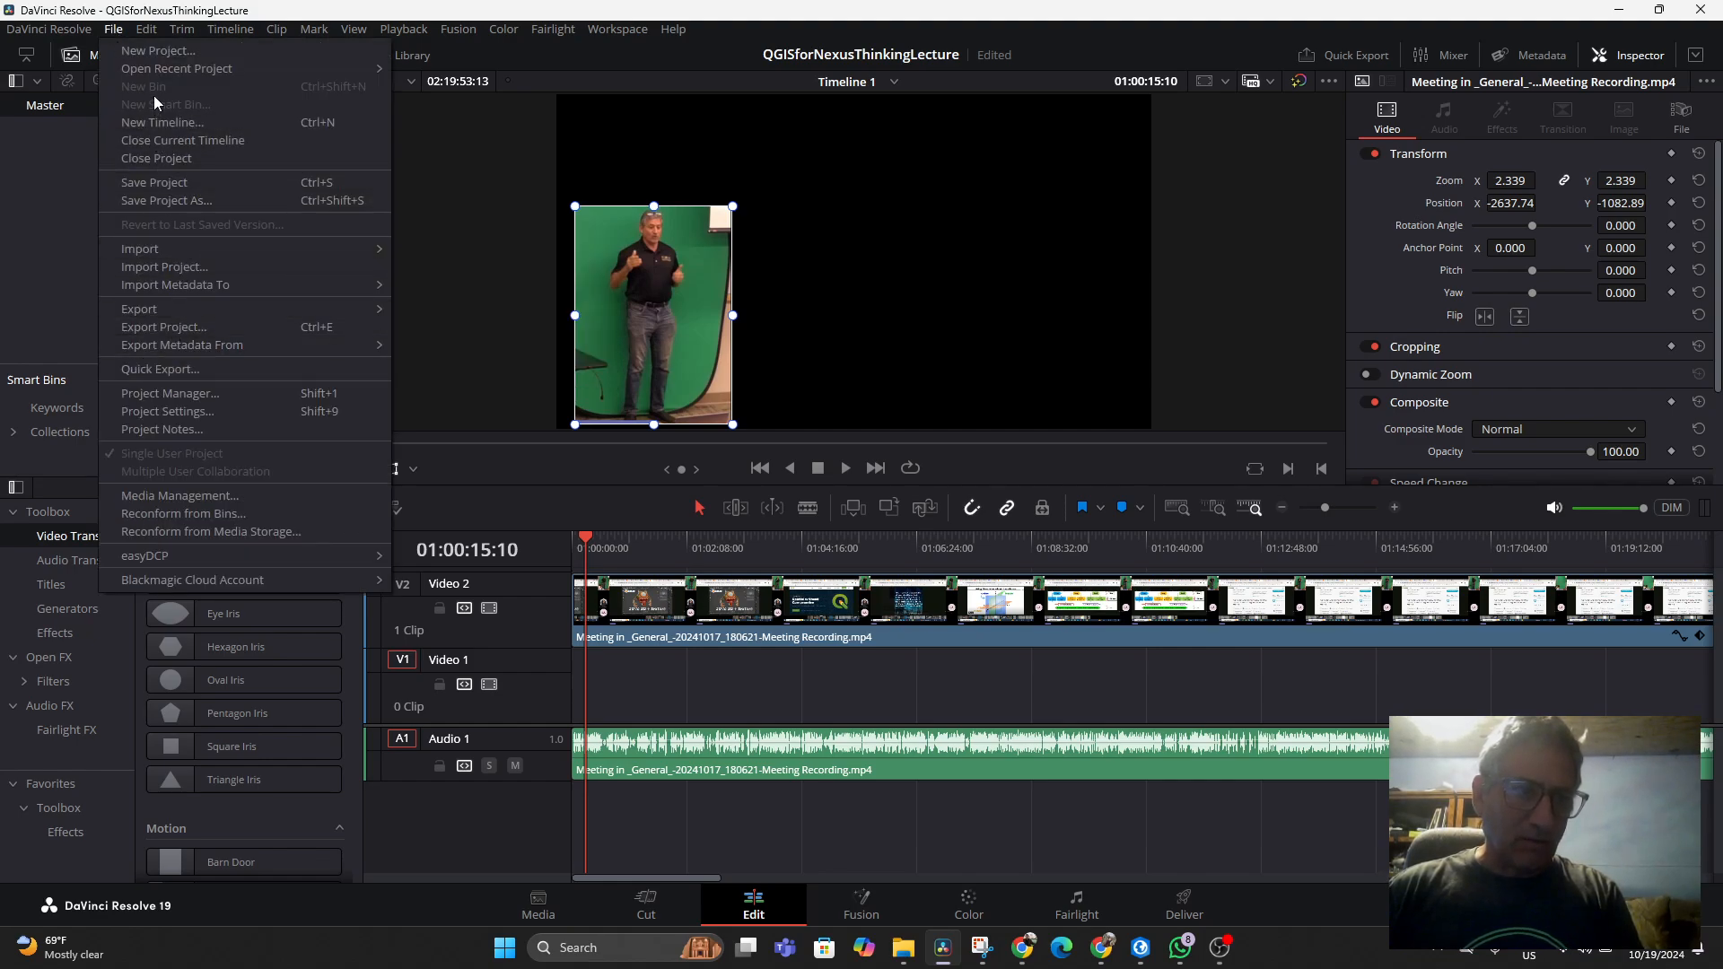
click(155, 181)
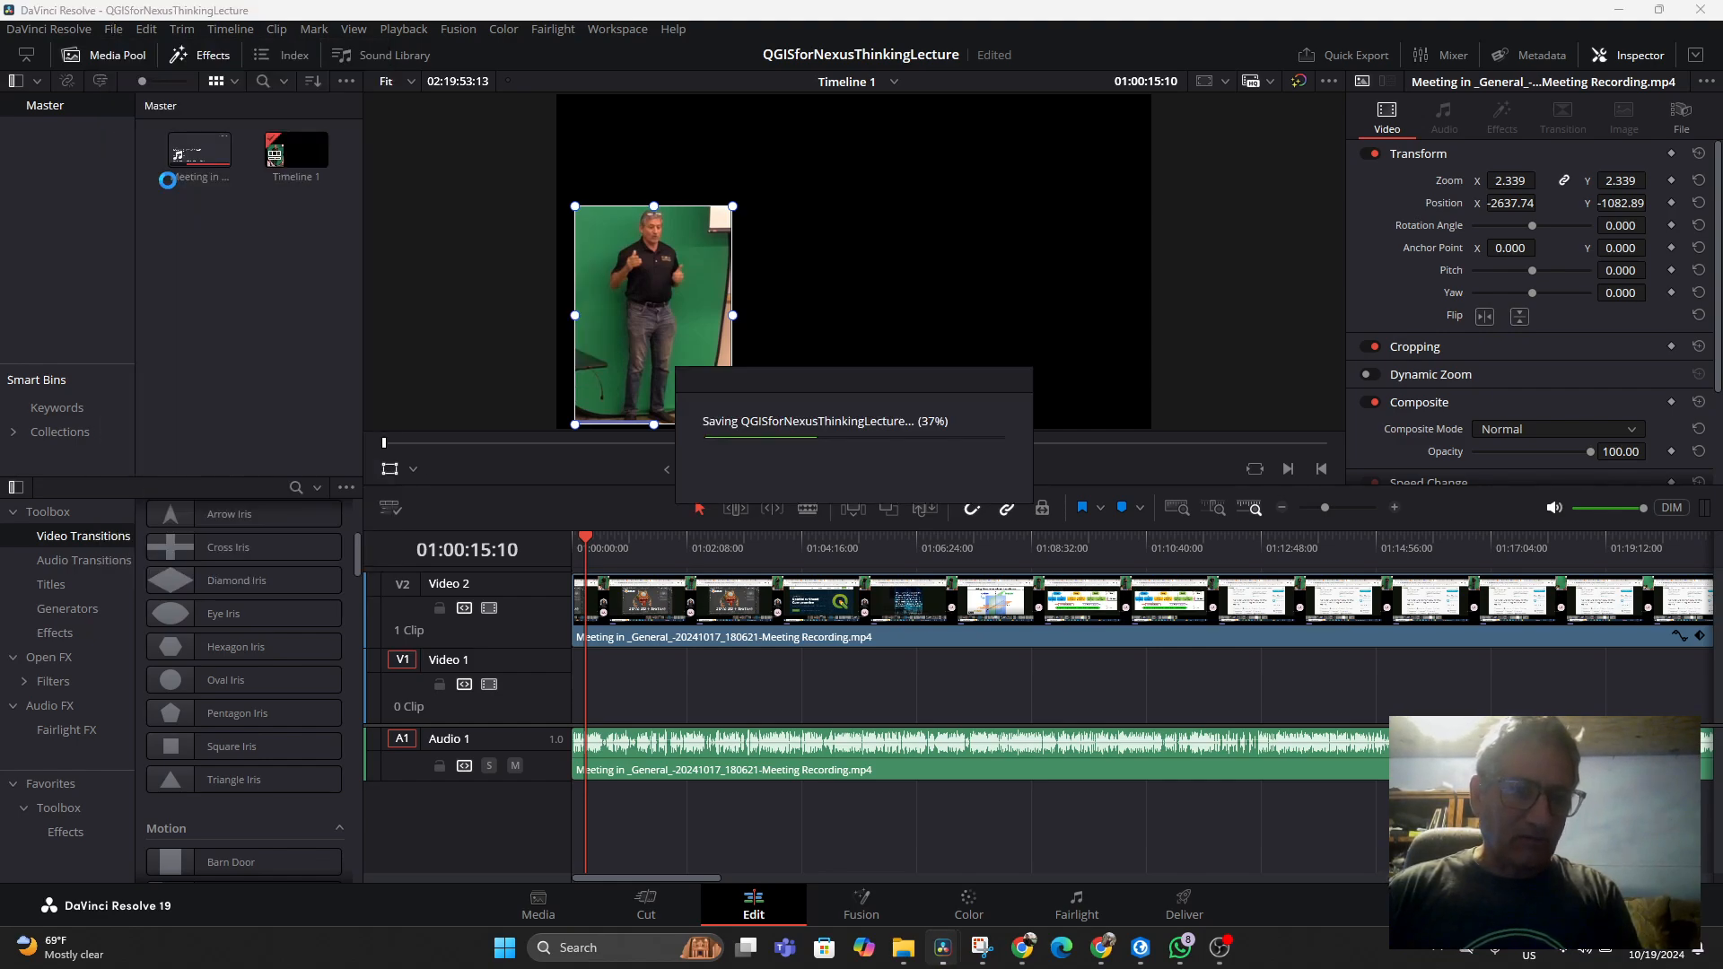
Set the viewer overlay to Open FX Overlay and select the Video 2 clip to review its Inspector settings
click(413, 470)
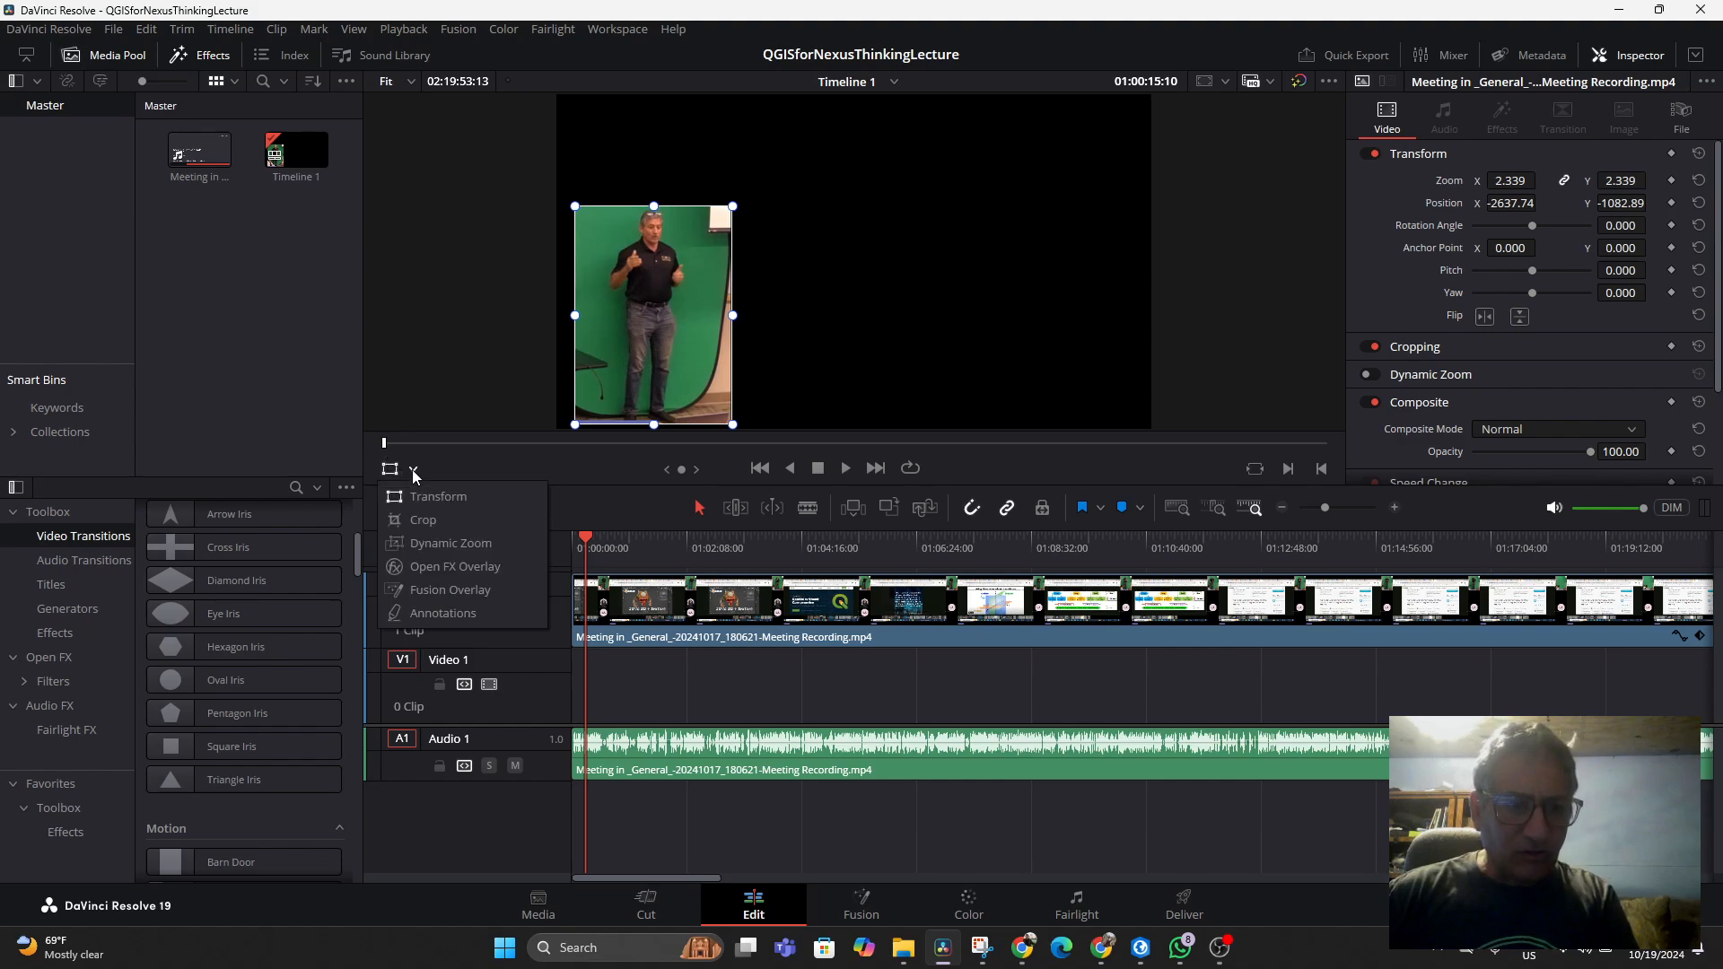
click(428, 569)
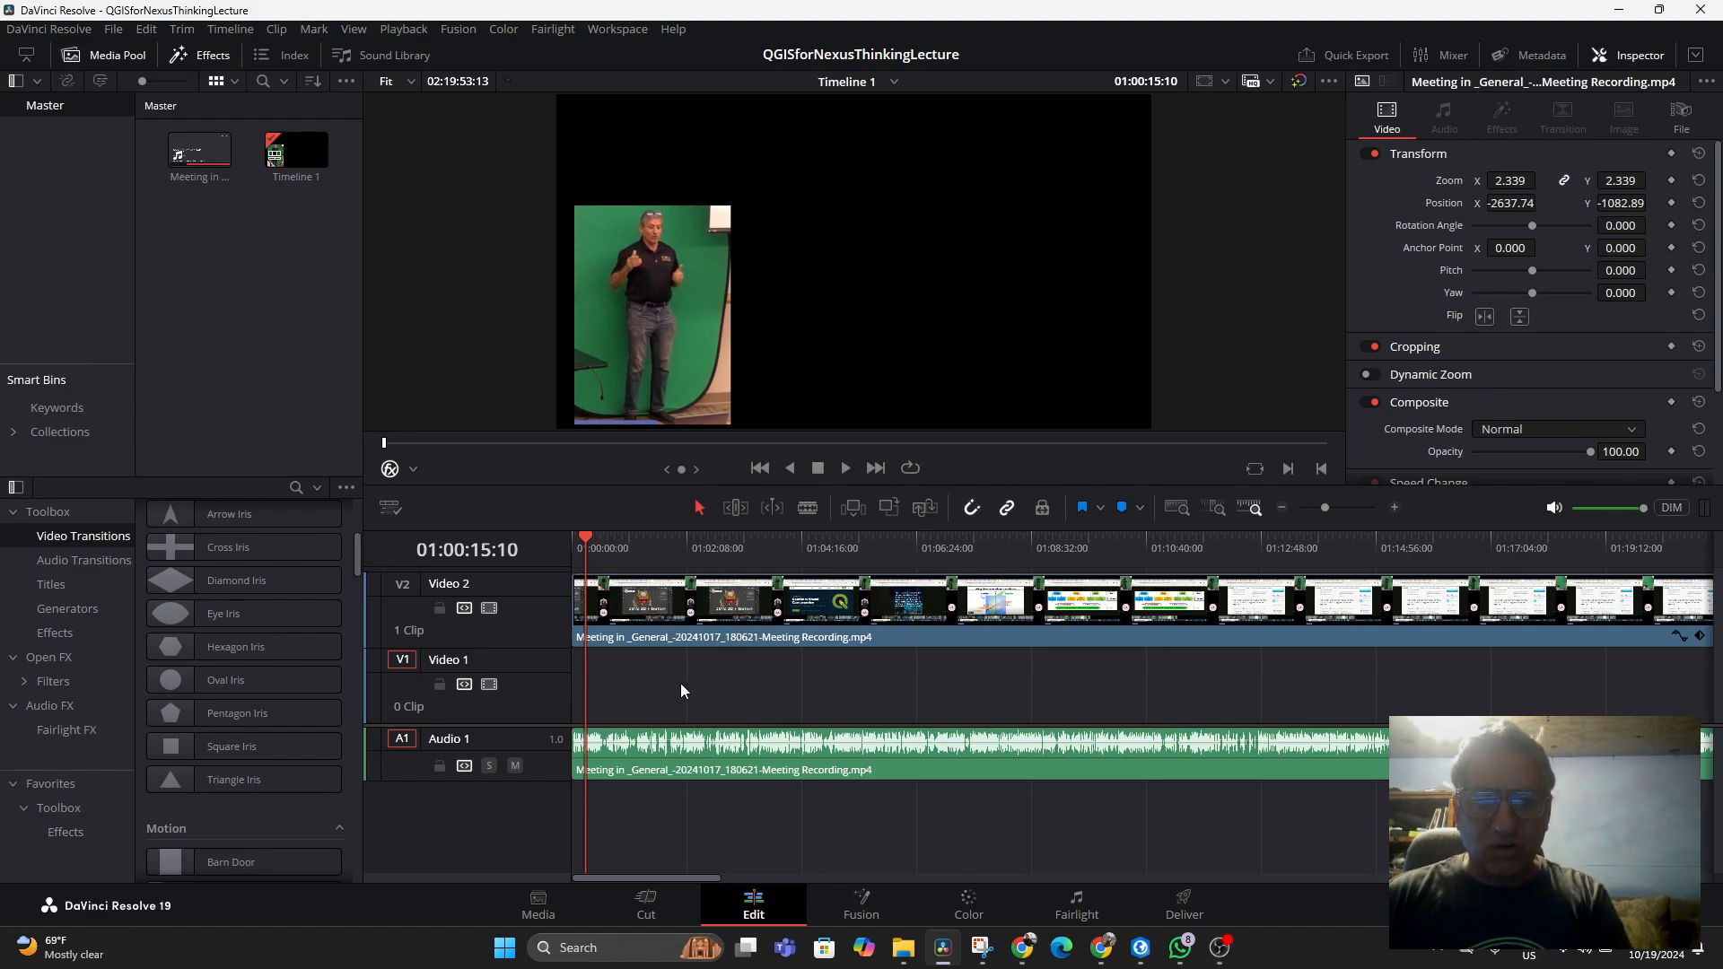
click(725, 617)
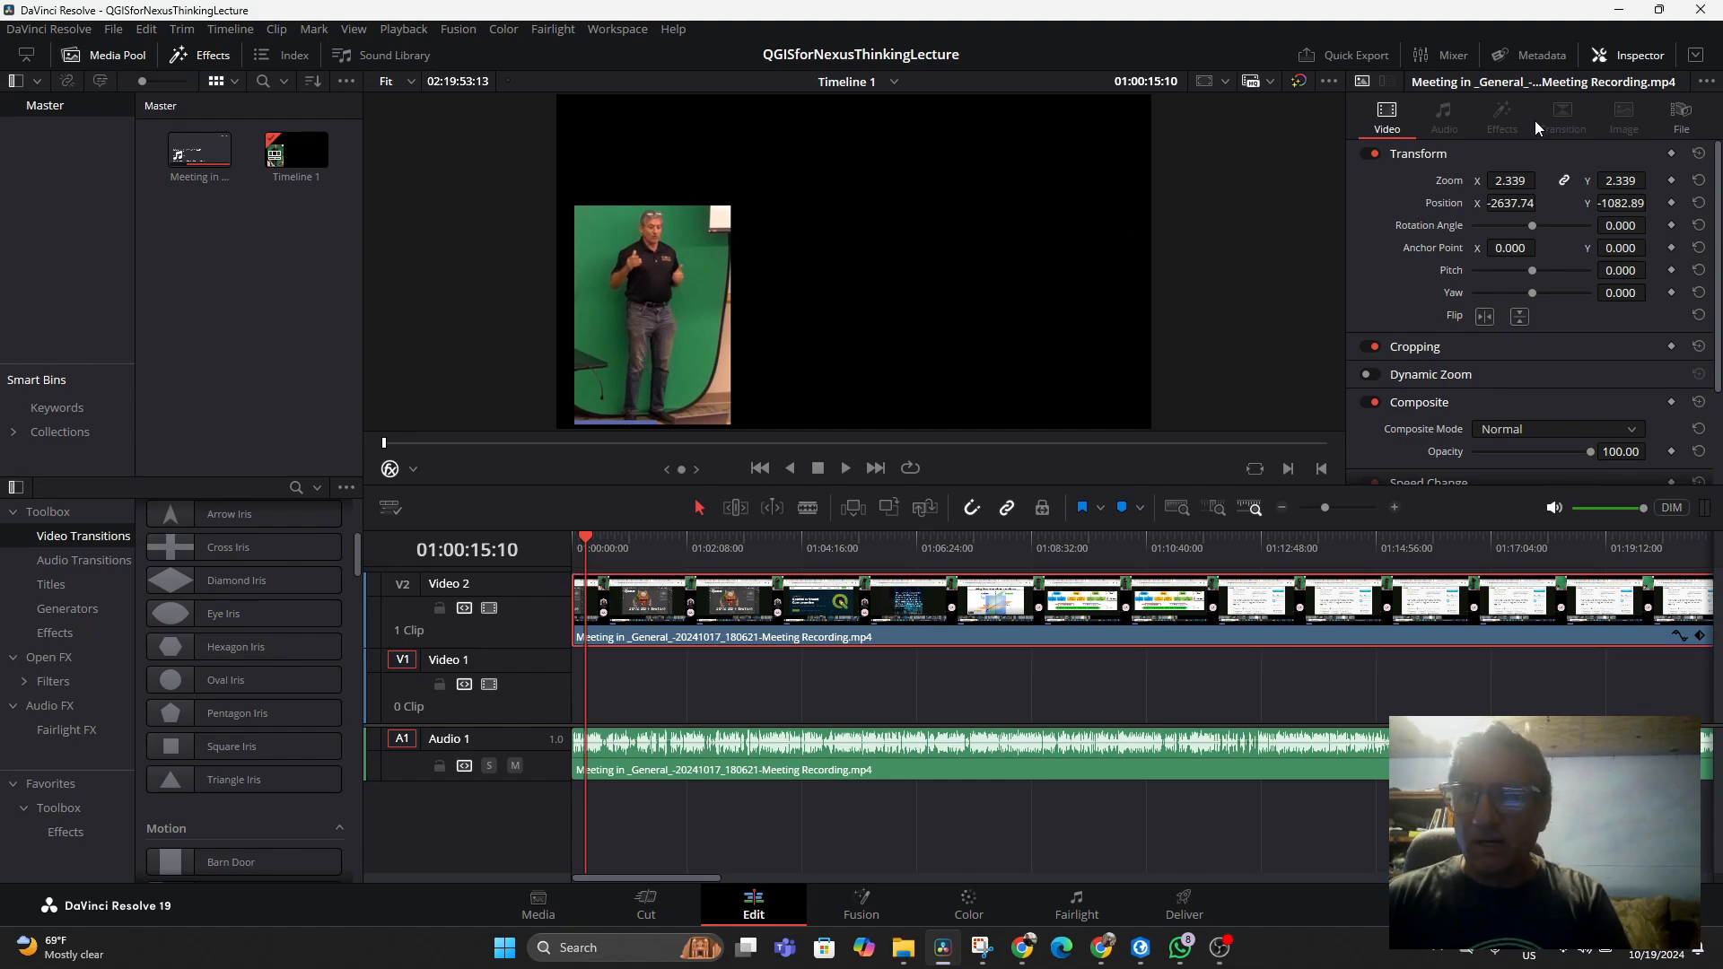
scroll(1481, 324, down, 3)
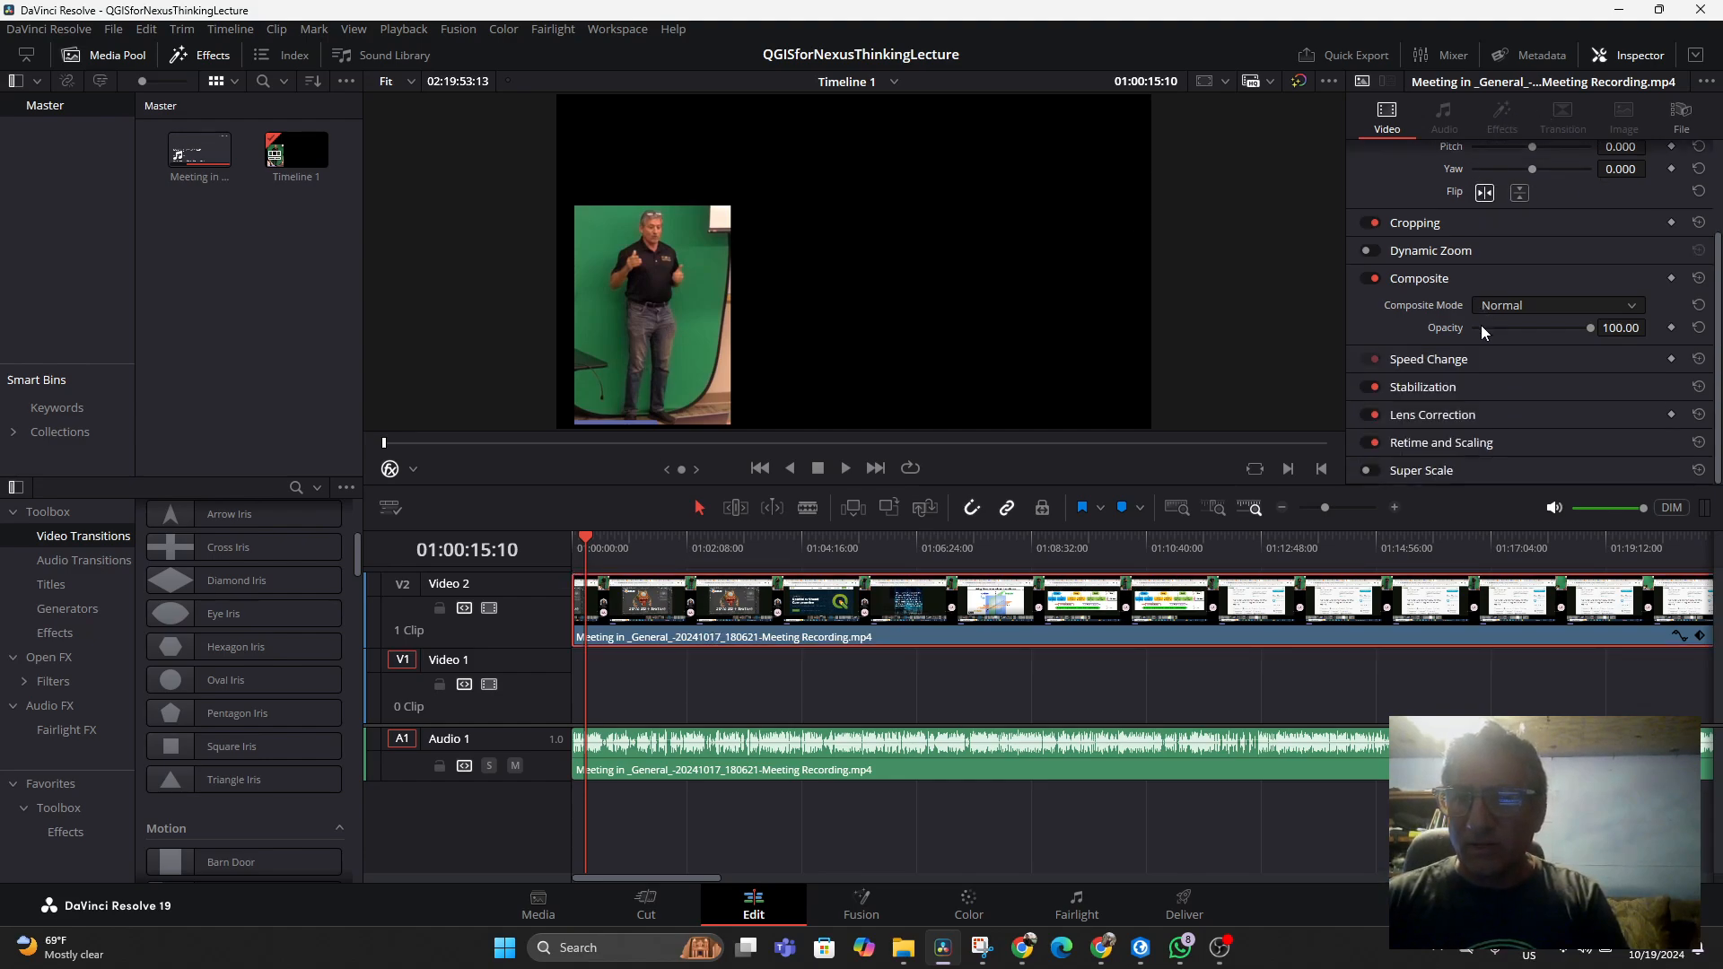
scroll(1487, 363, up, 3)
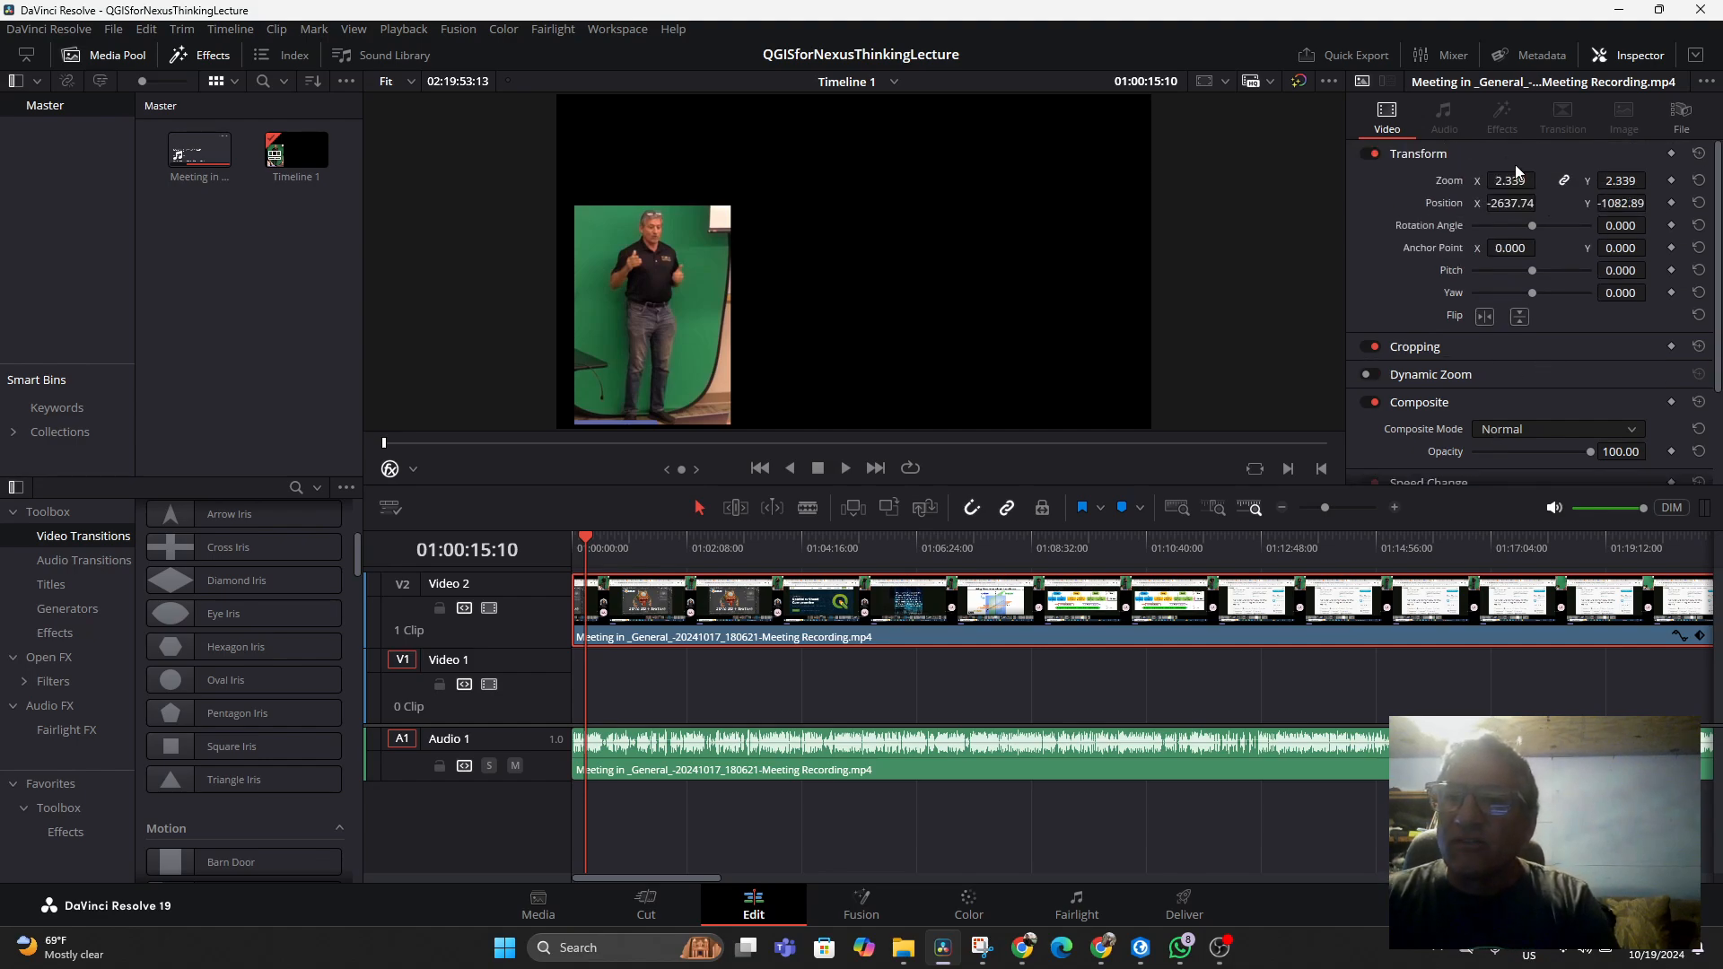
Switch the viewer overlay to Fusion Overlay and back to Open FX Overlay
click(414, 469)
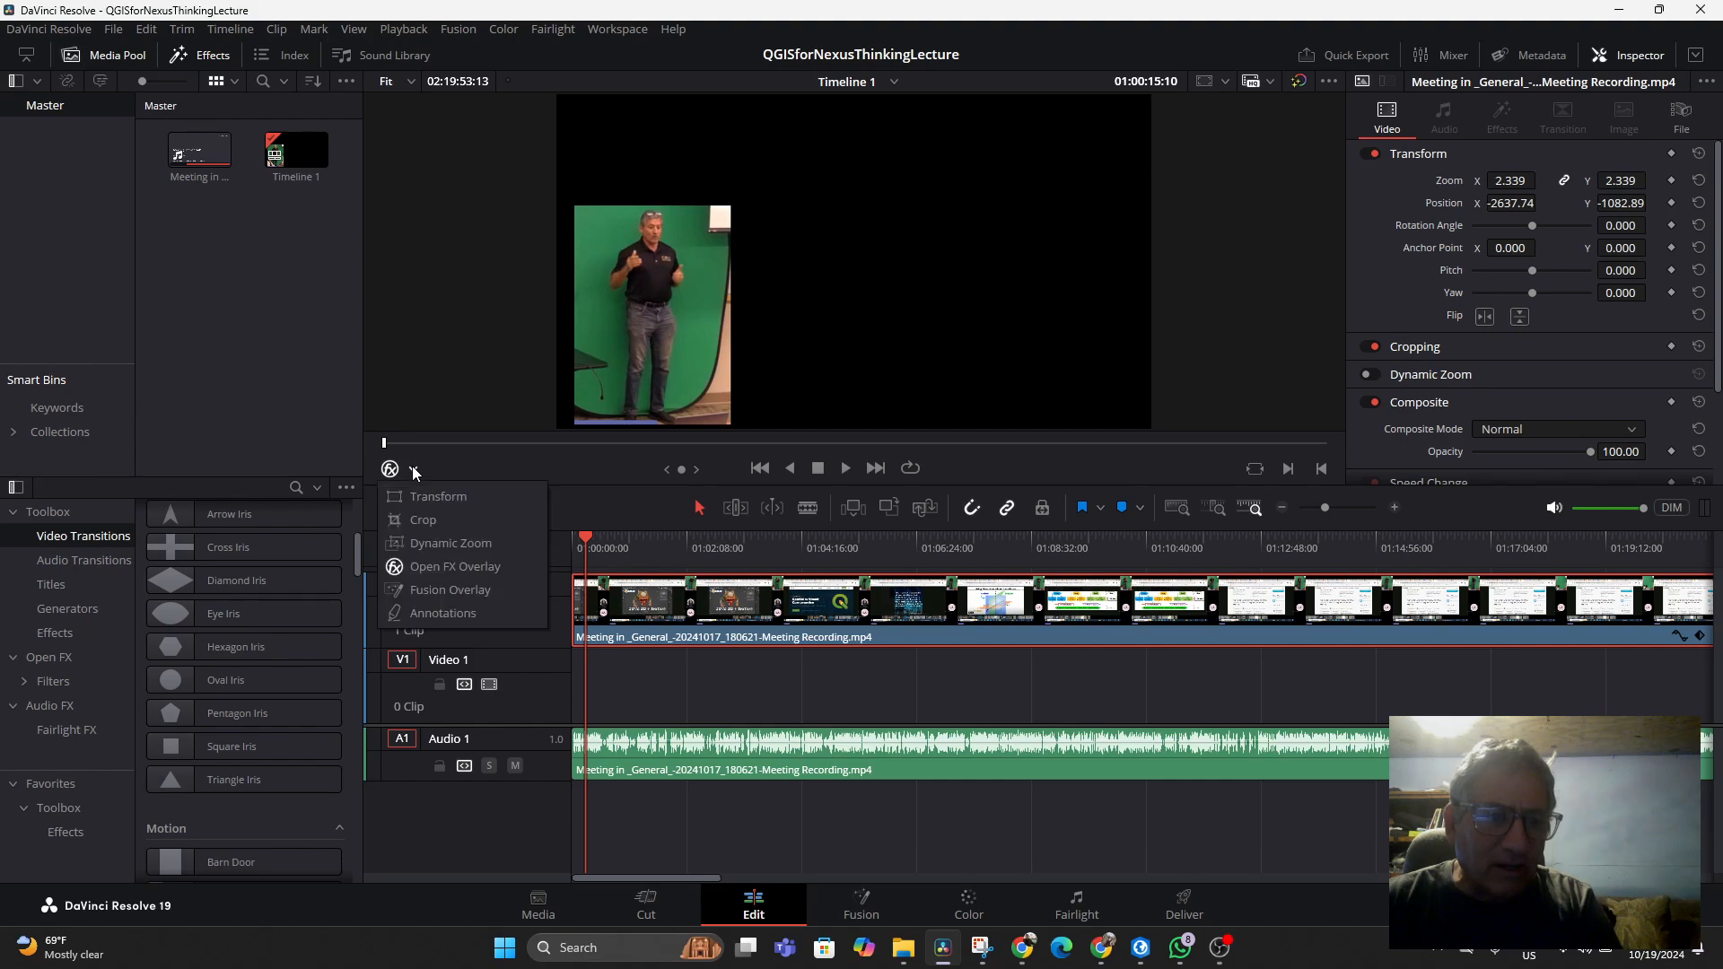
click(427, 591)
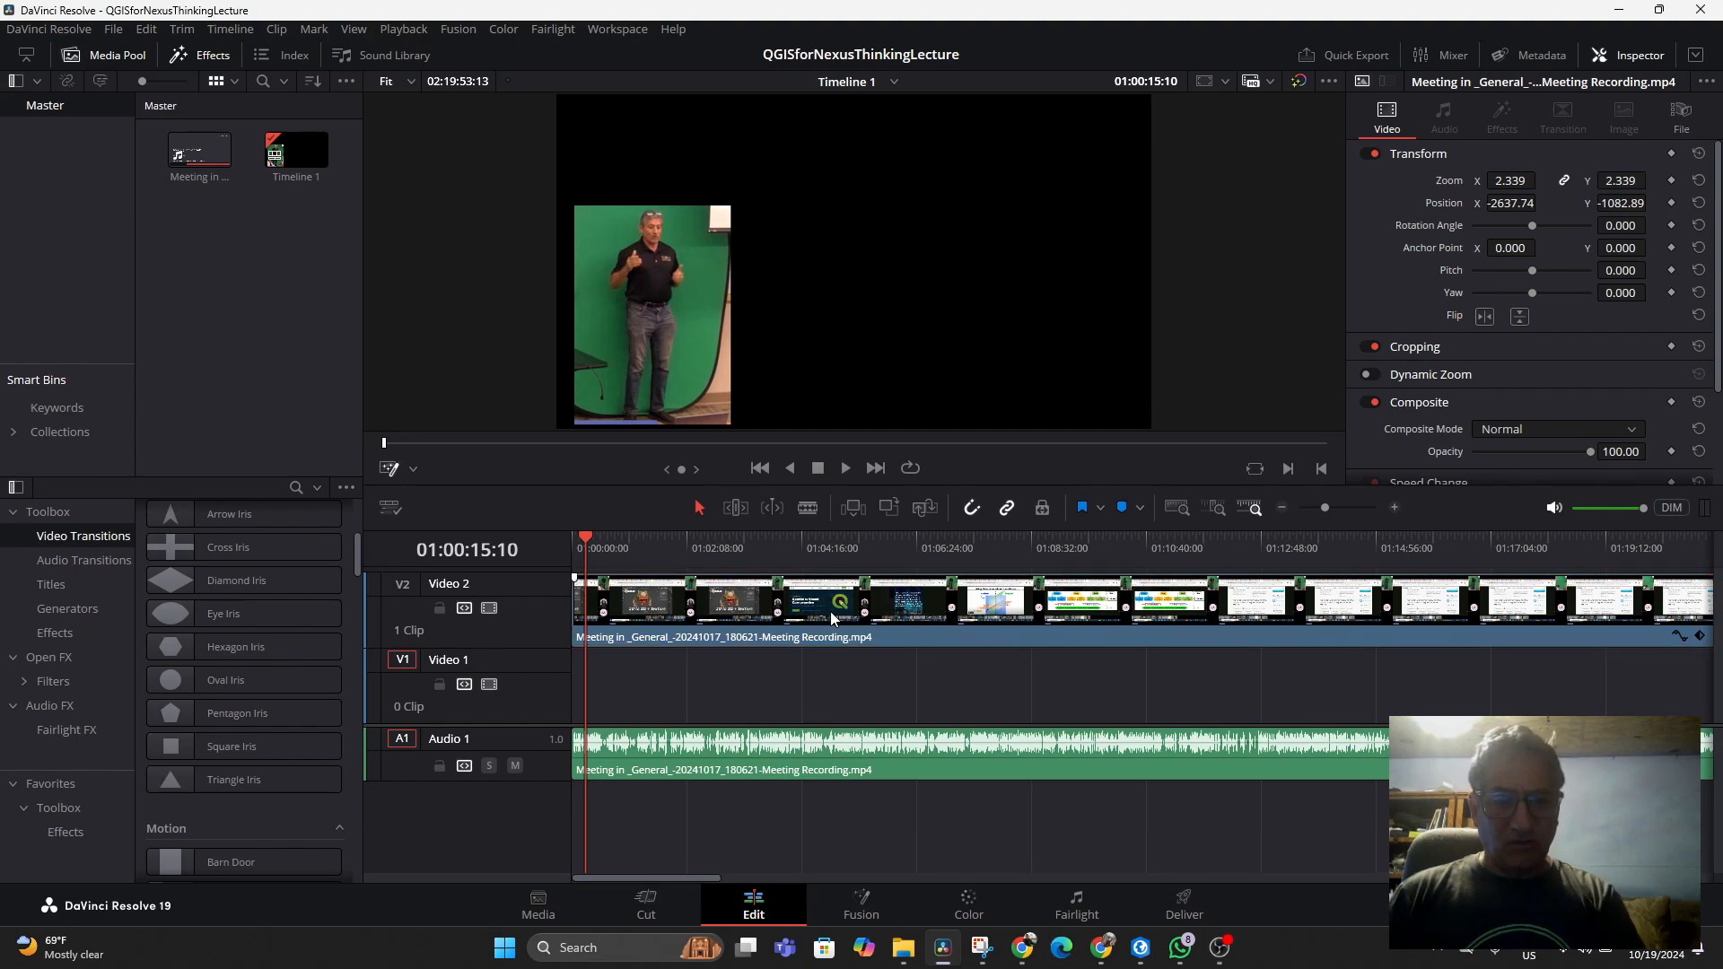
click(412, 470)
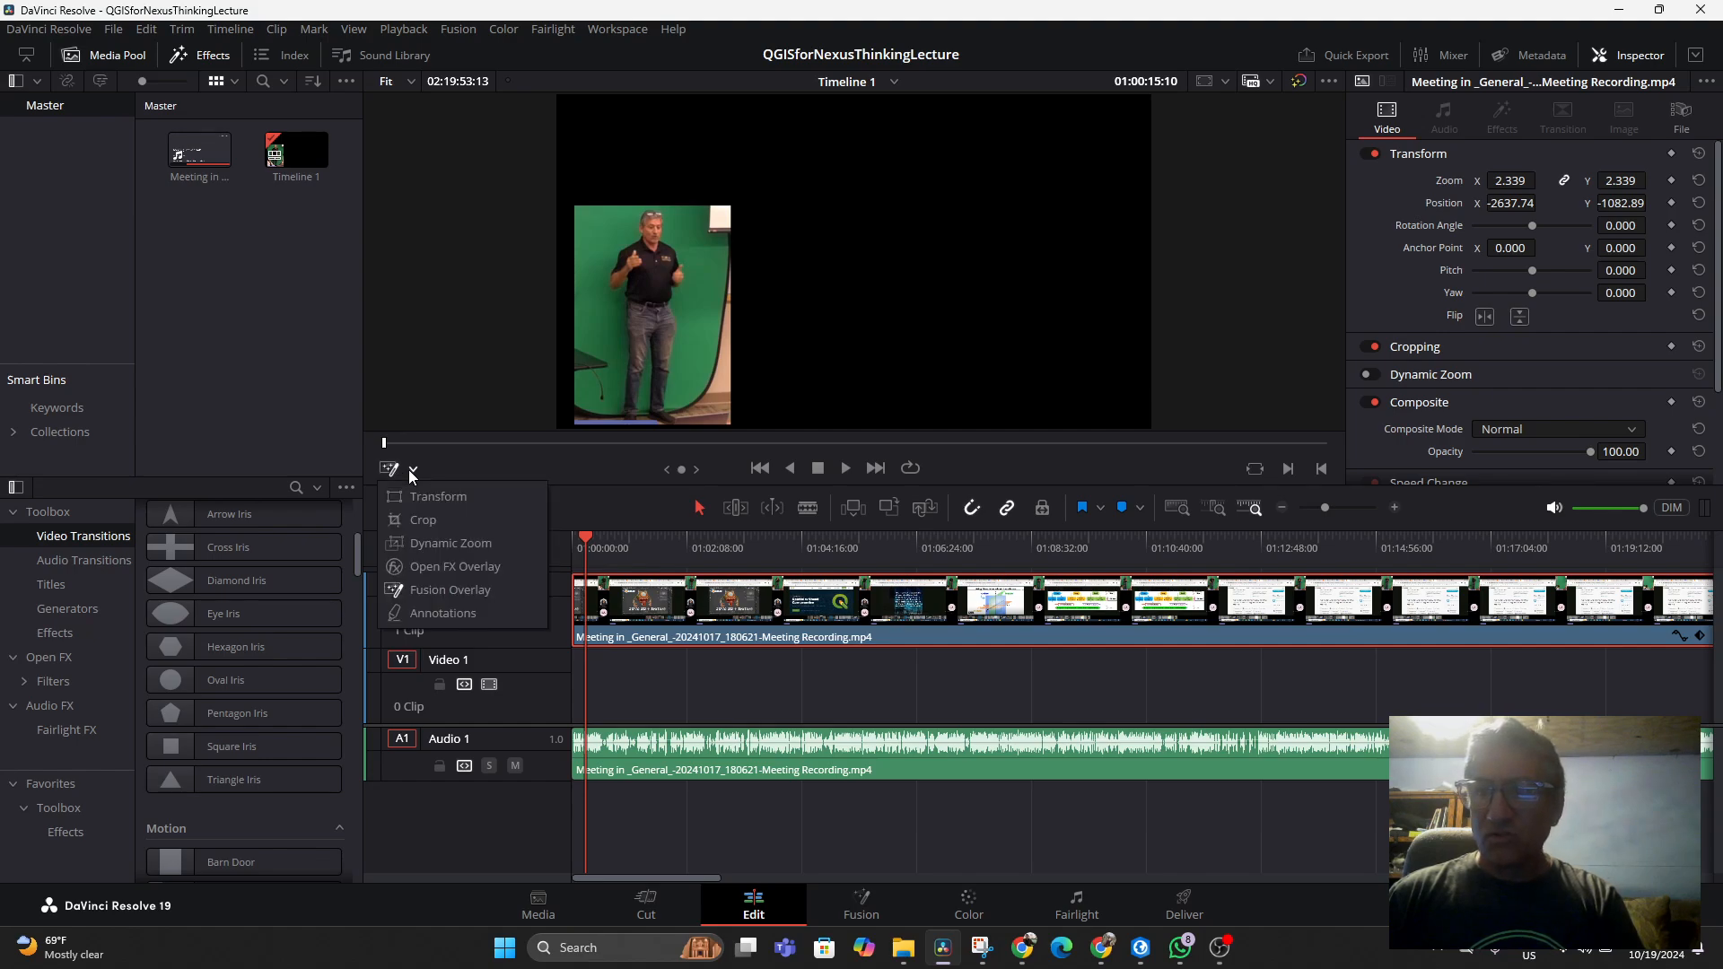
click(433, 568)
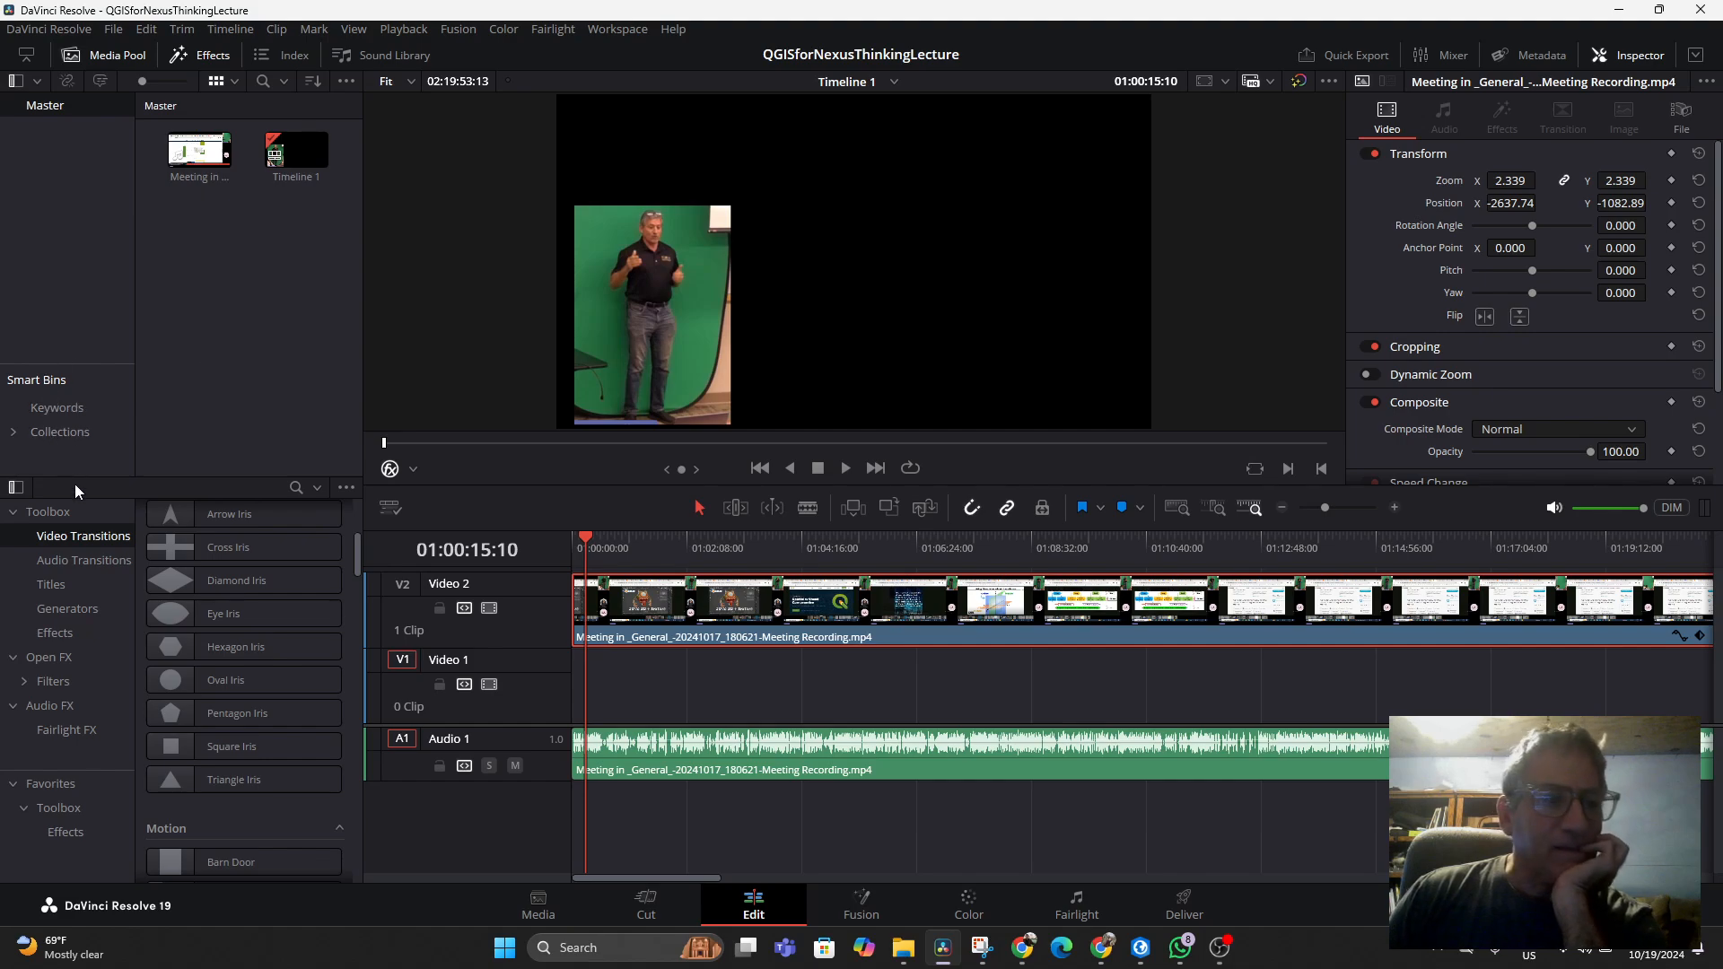
Open the Open FX effects library, browse it, and search it for key effects
click(51, 660)
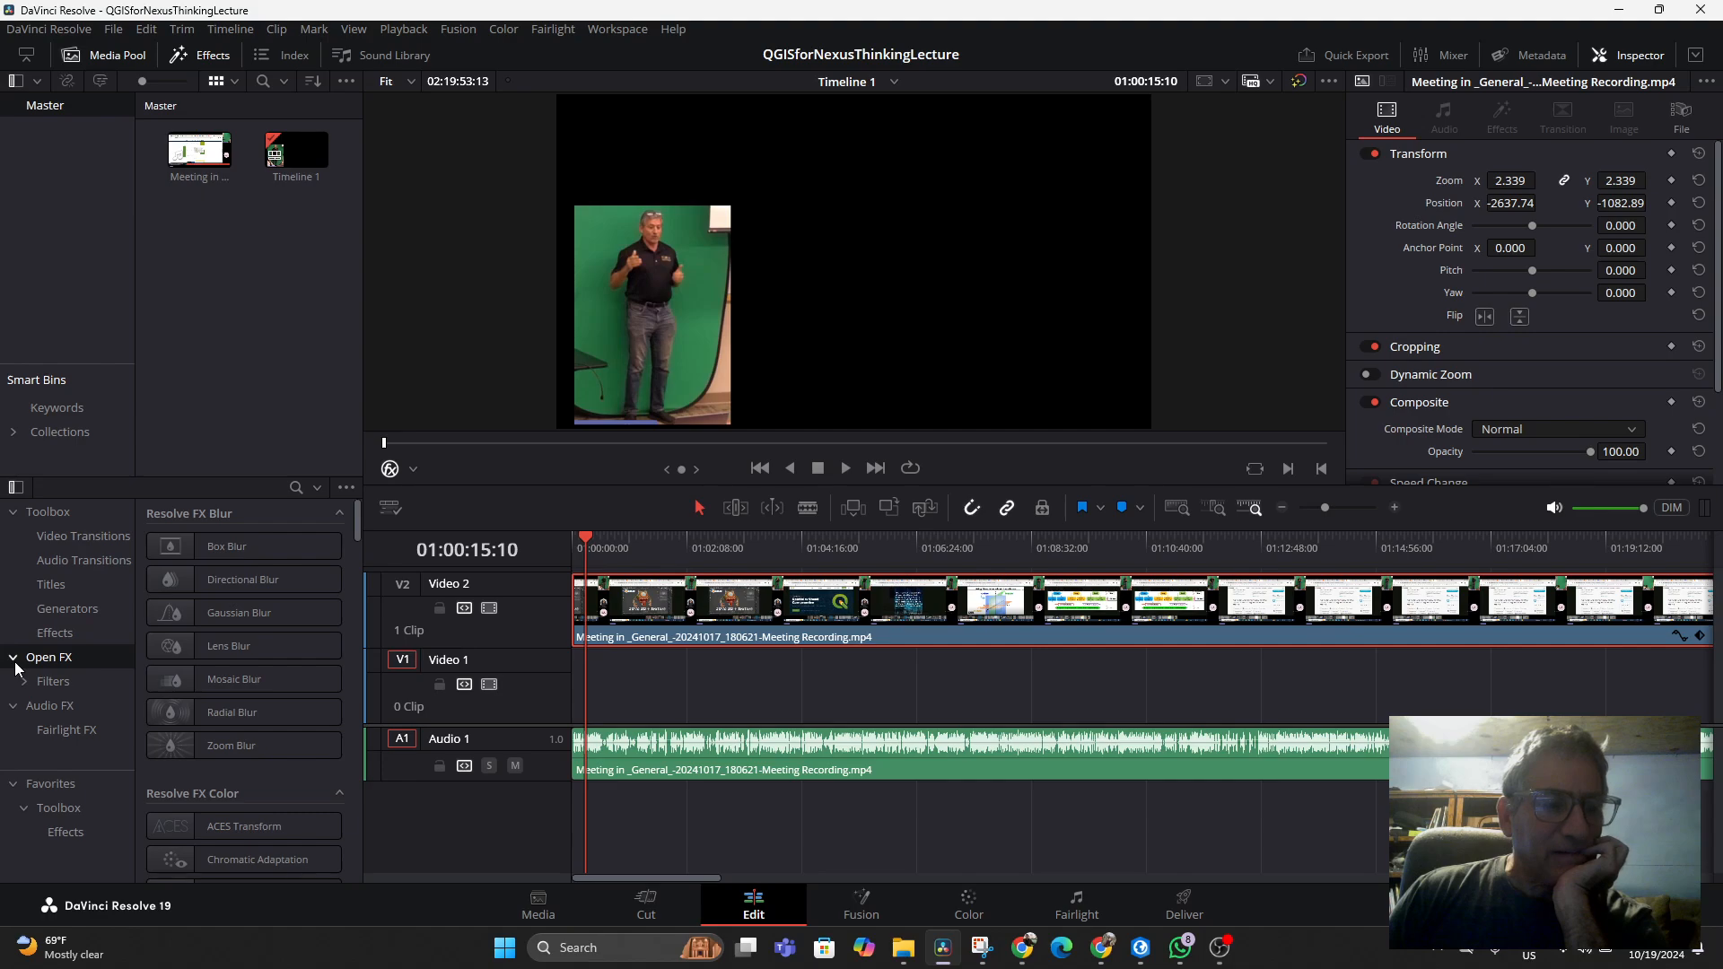
scroll(252, 642, down, 4)
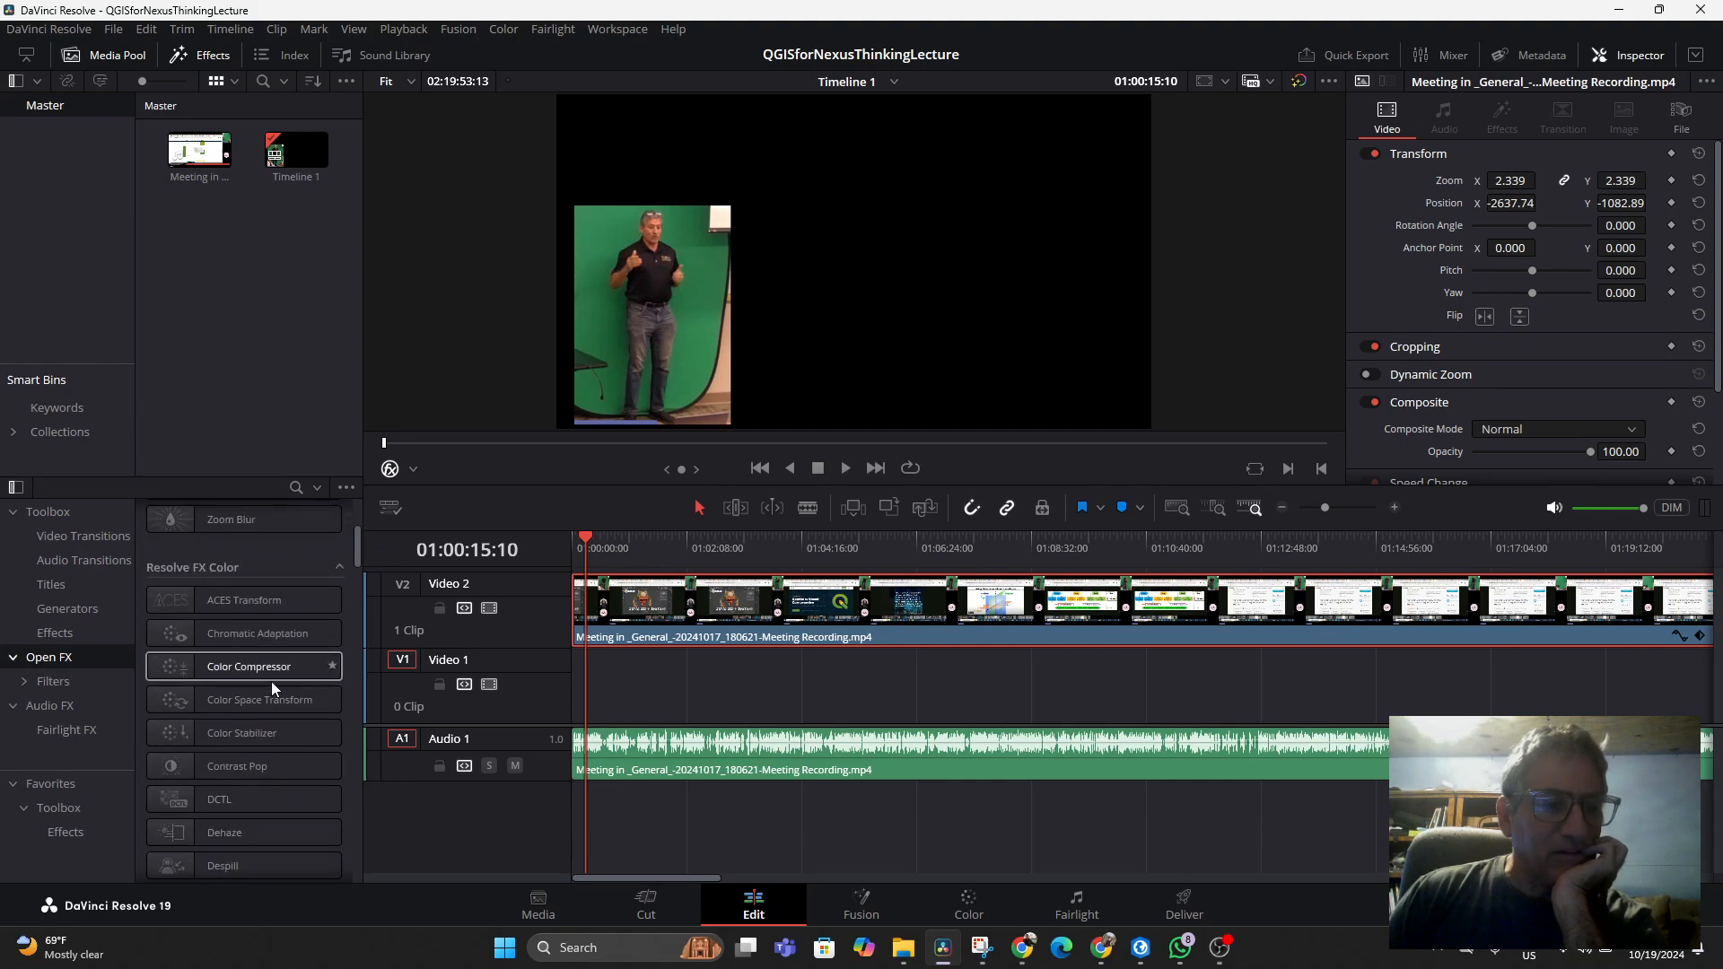
scroll(277, 675, up, 2)
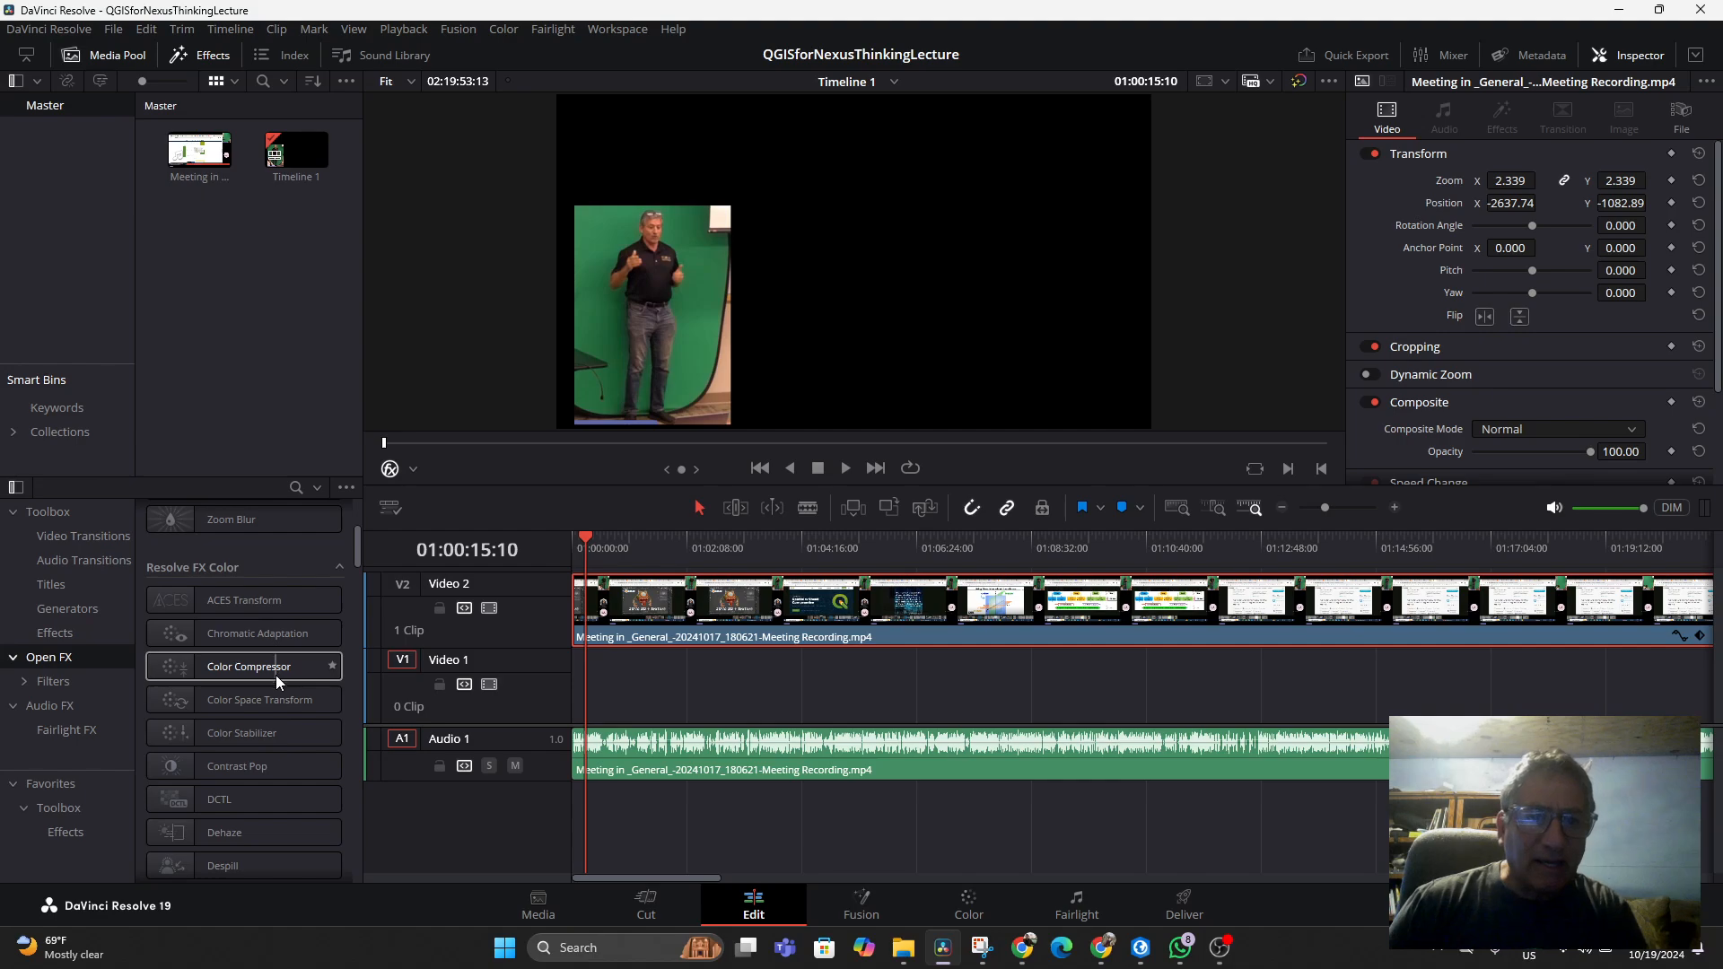
scroll(277, 676, down, 3)
scroll(276, 673, down, 3)
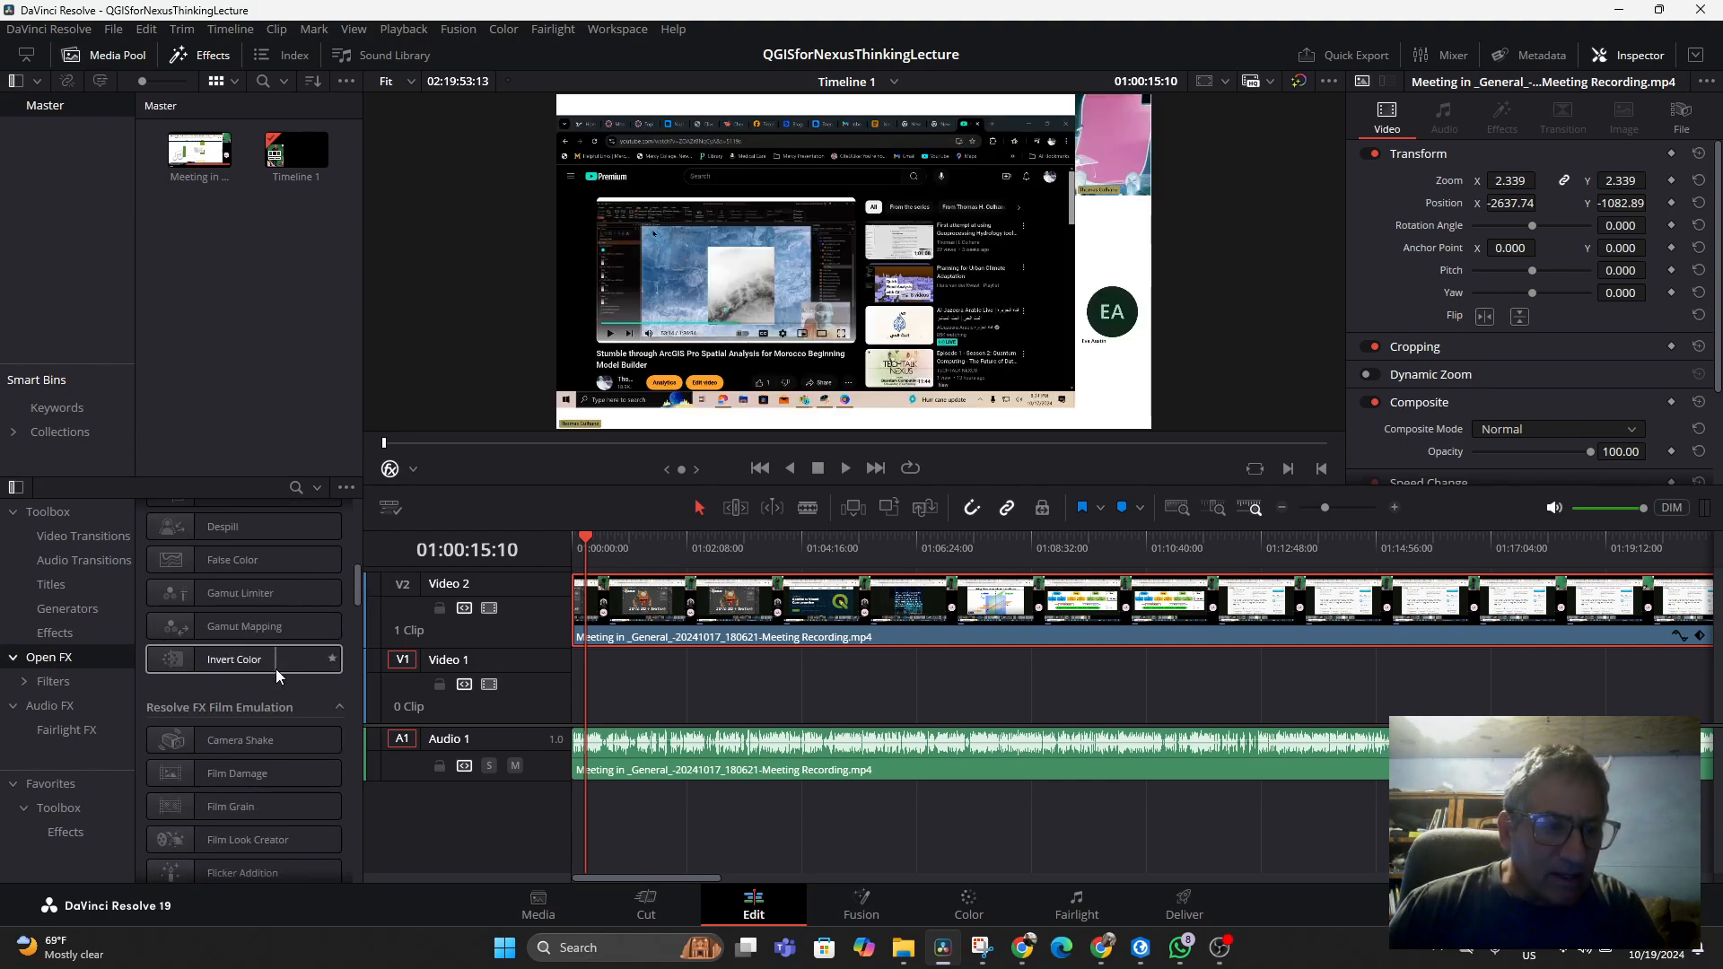
scroll(277, 667, up, 8)
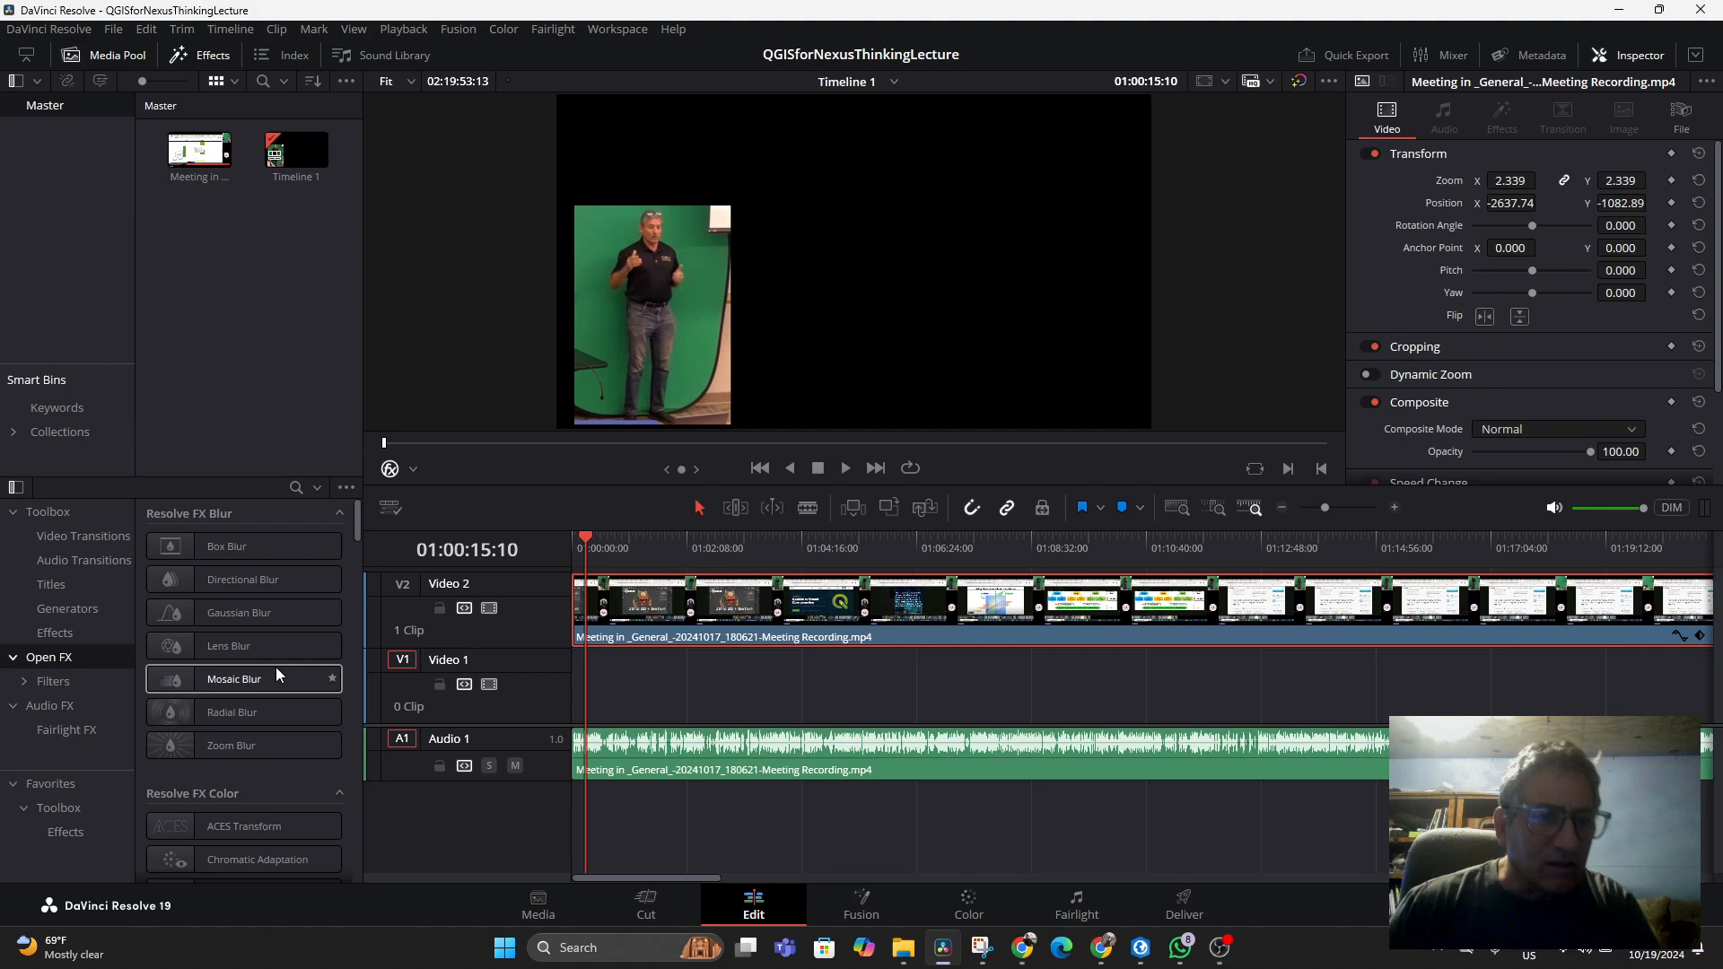
click(302, 488)
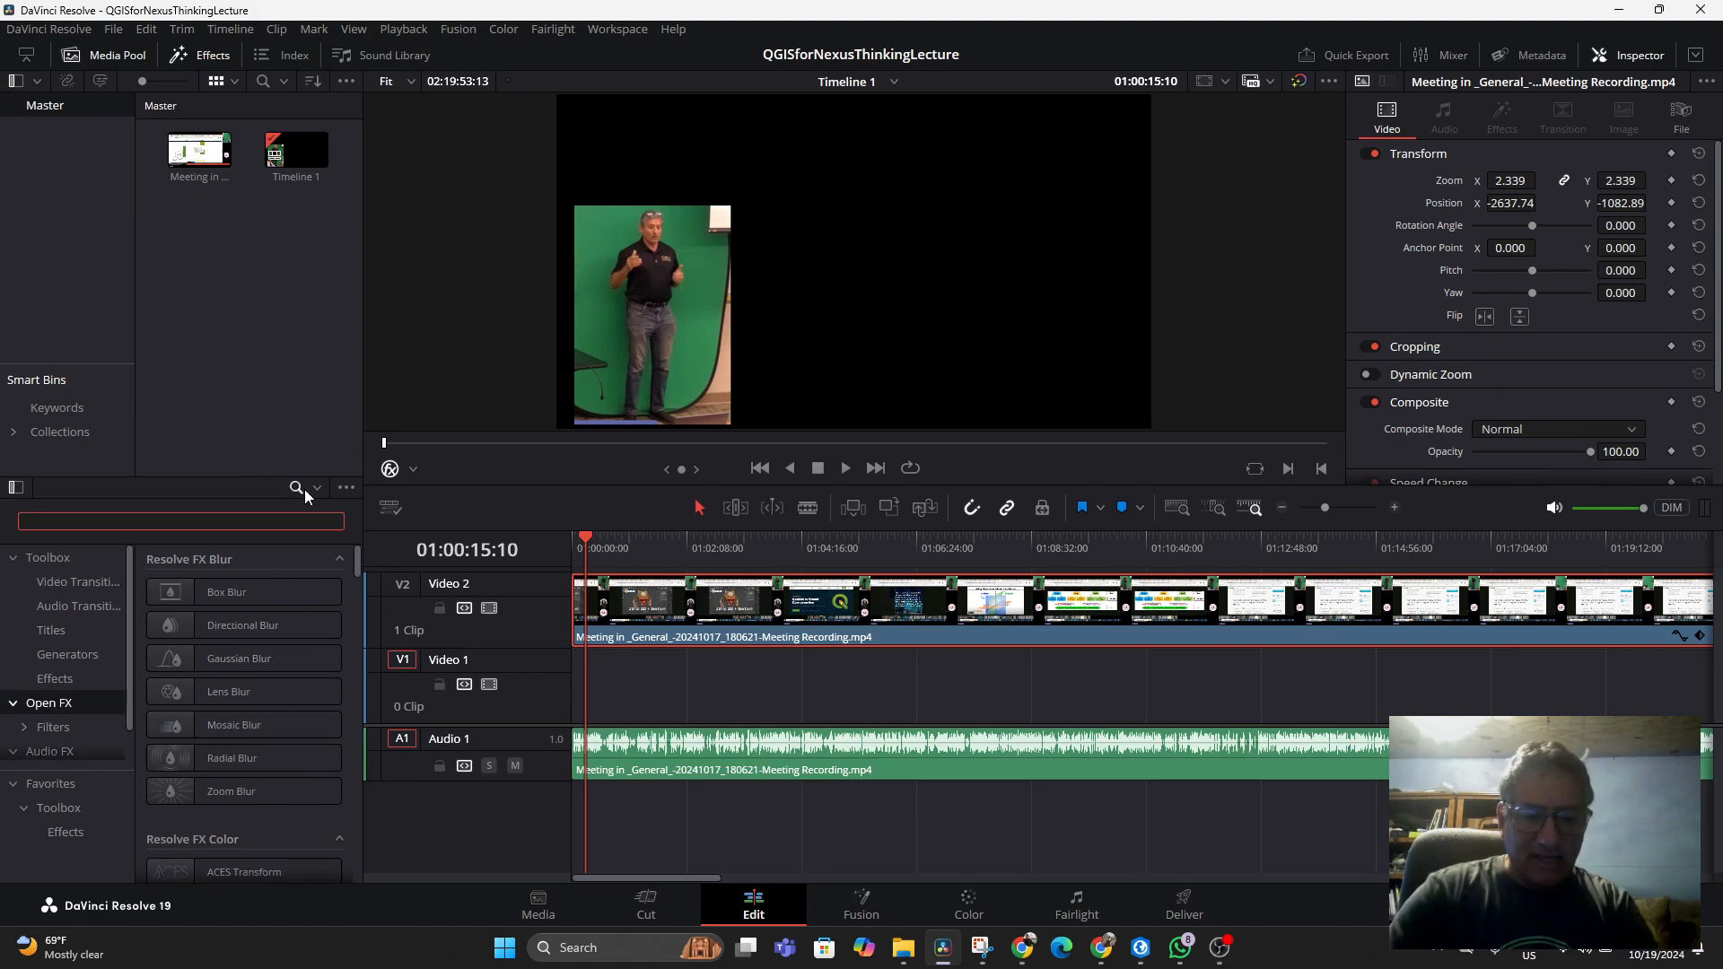
text(key)
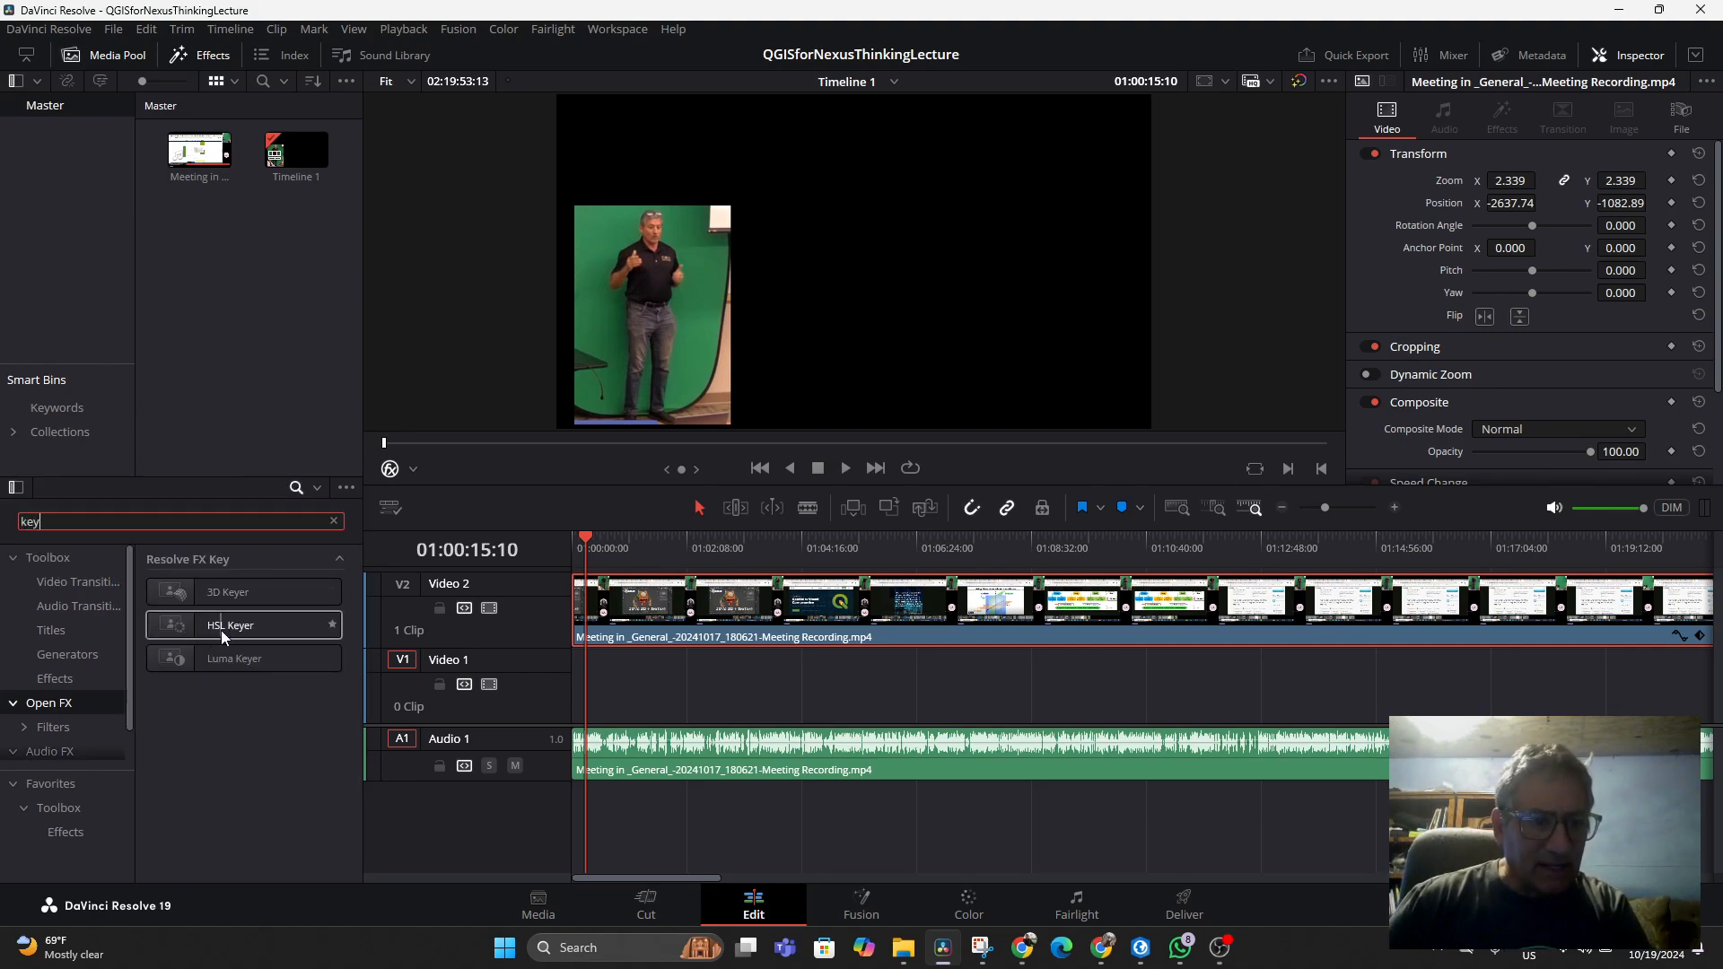
Search the effects library for chroma and color effects, and switch the viewer overlay to Fusion Overlay
drag(137, 523, 2, 534)
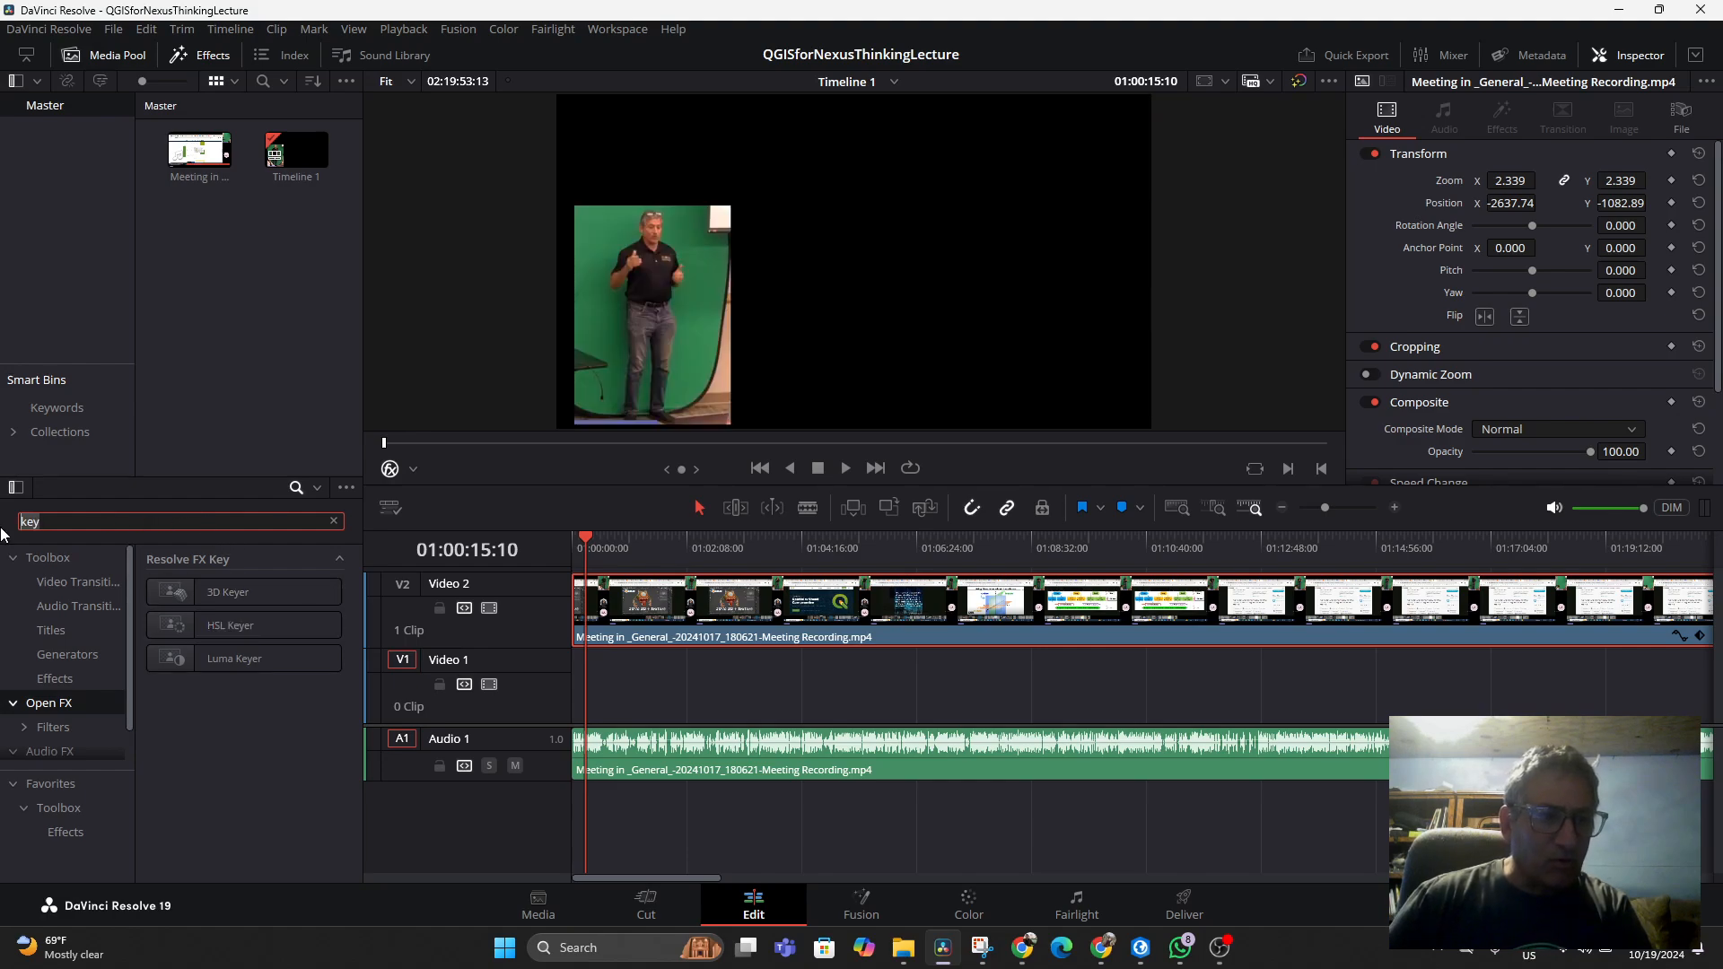
text(chroma)
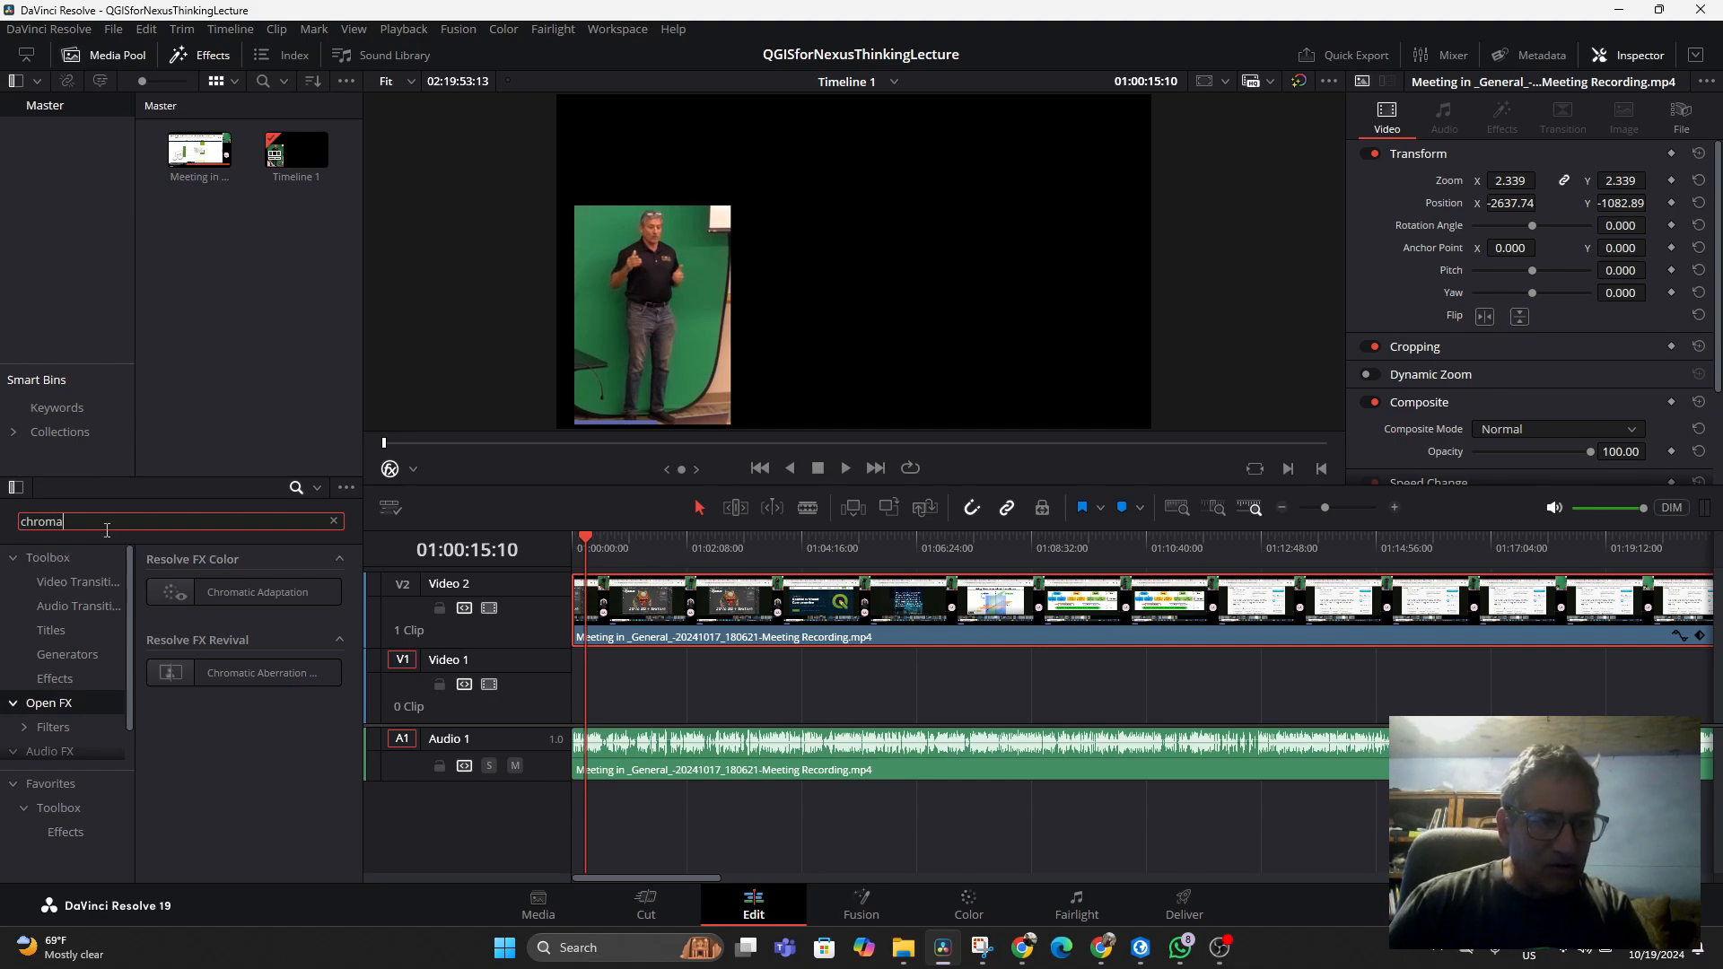
drag(119, 521, 4, 526)
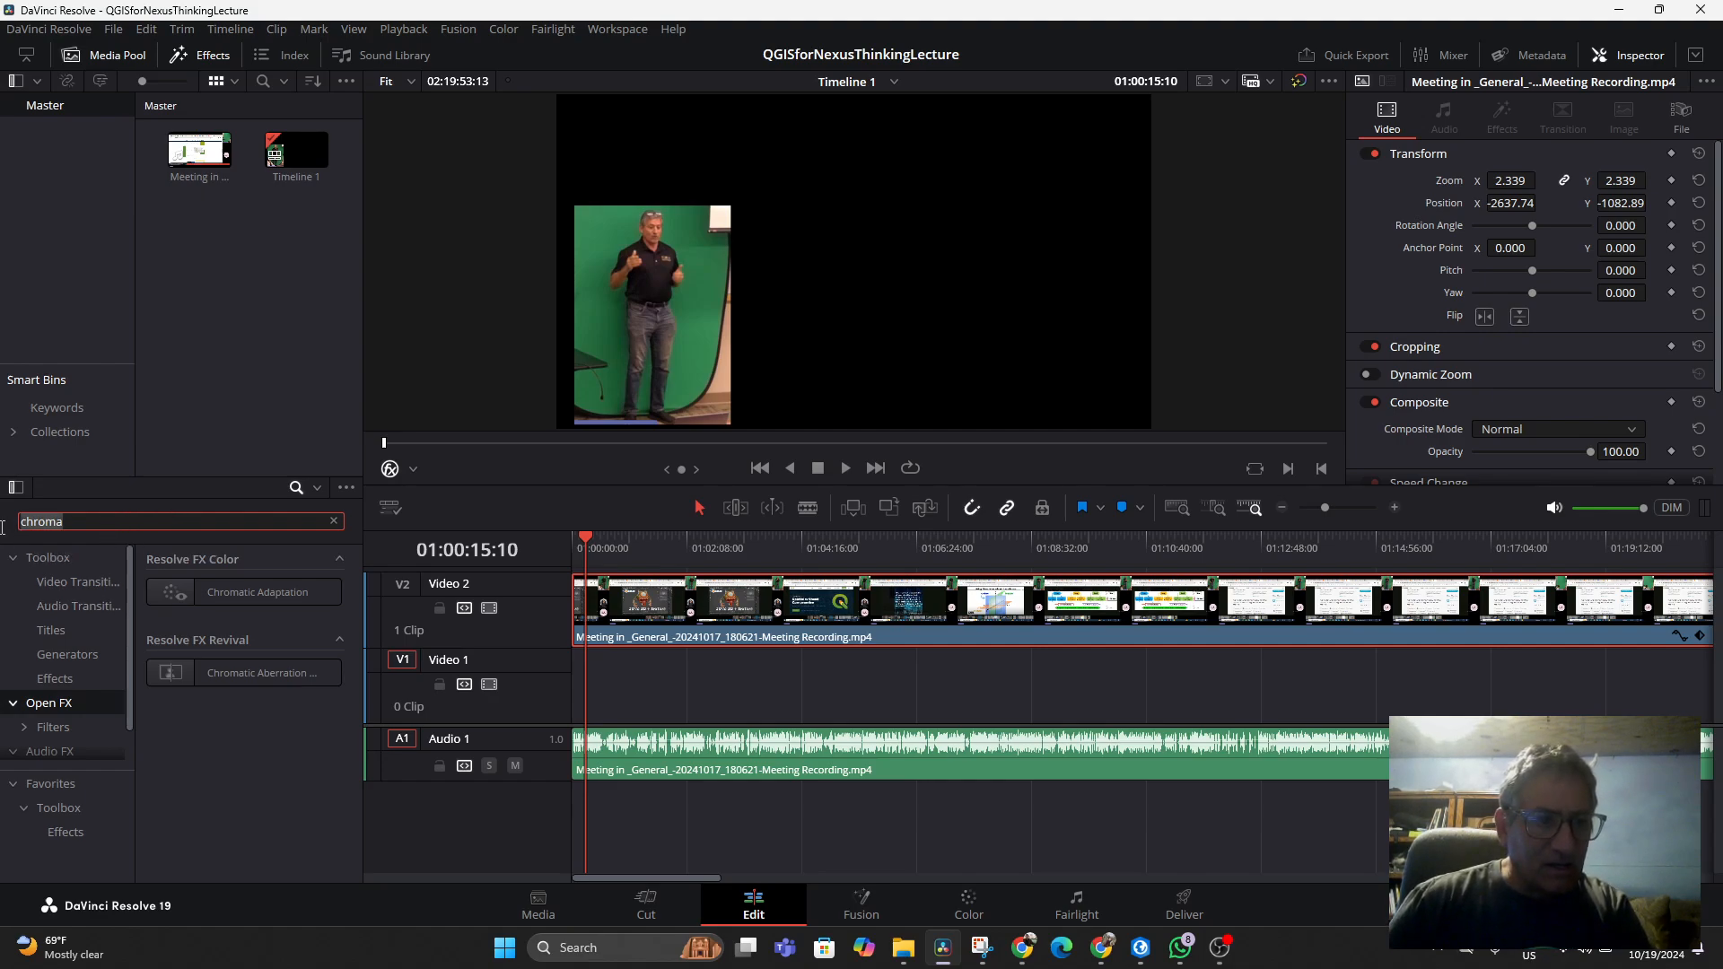
text(color)
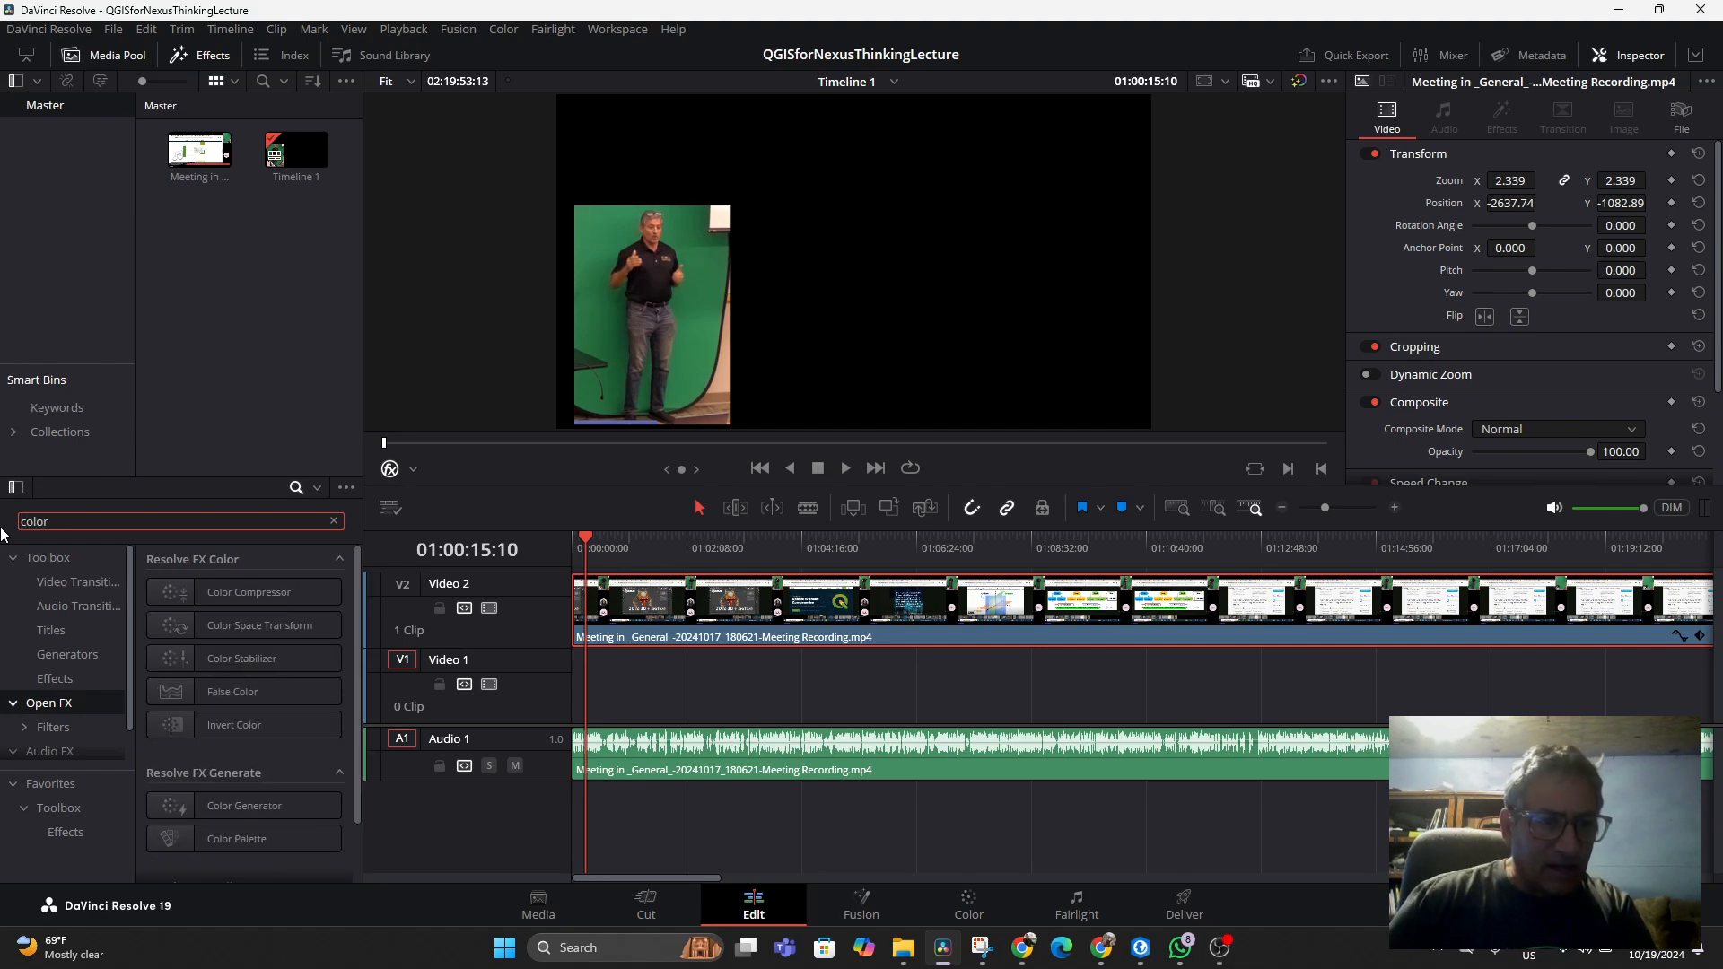
scroll(203, 652, down, 1)
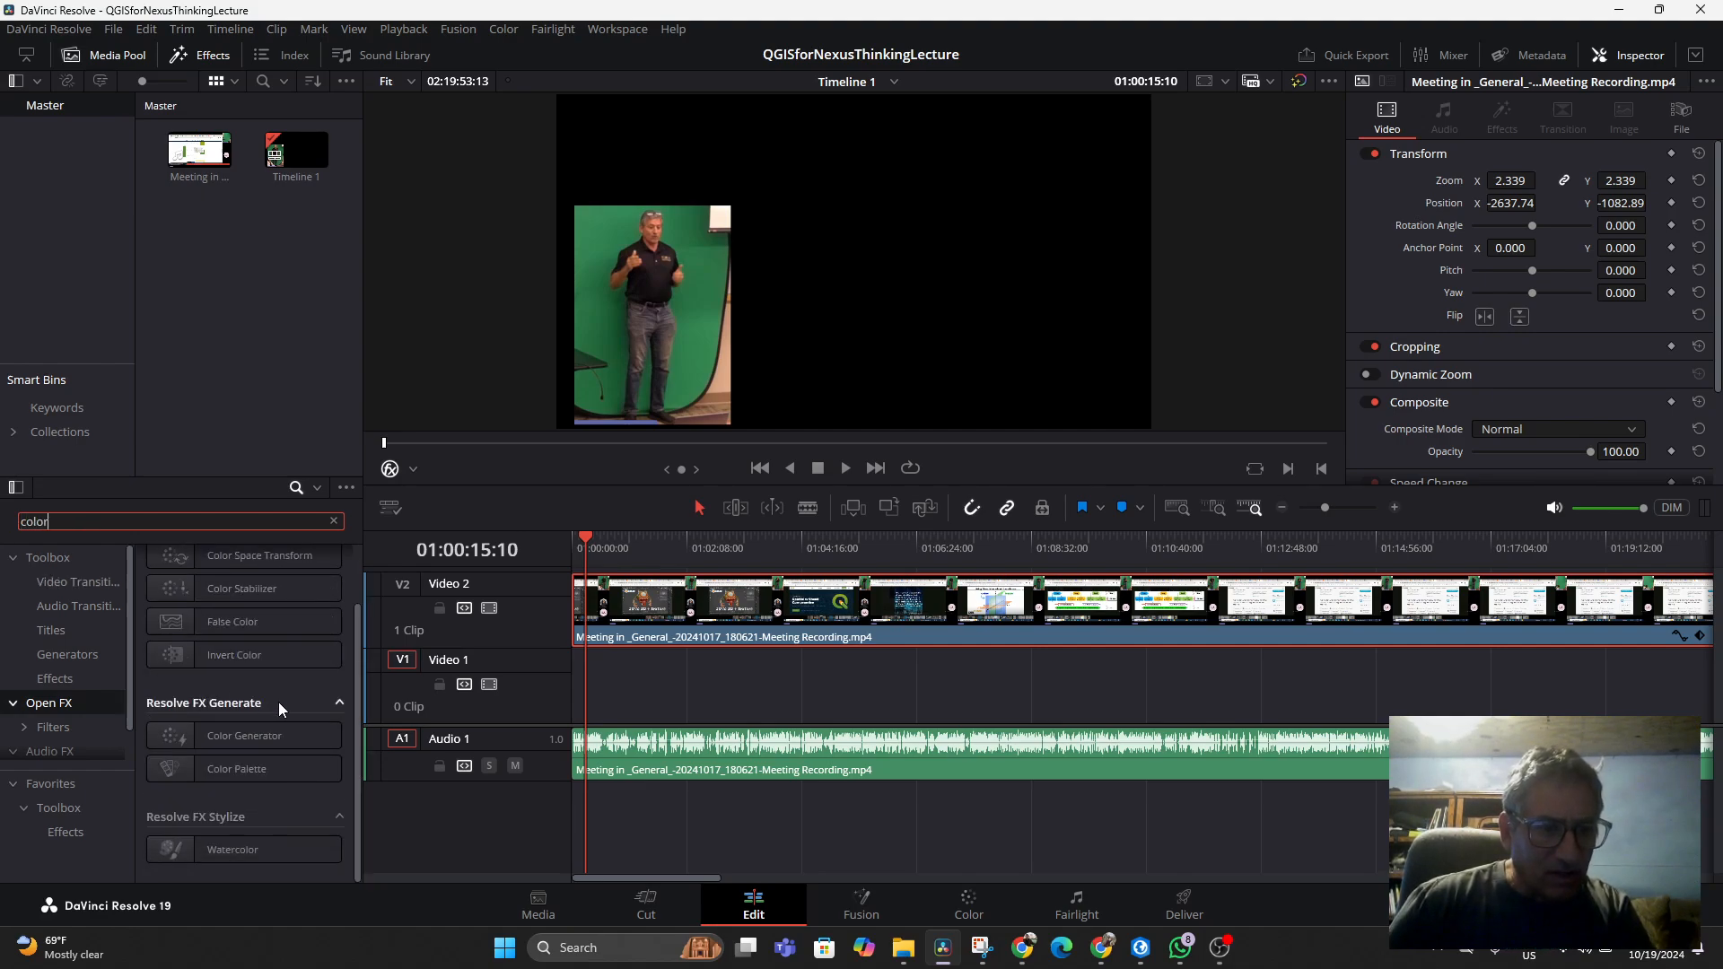
scroll(253, 659, up, 1)
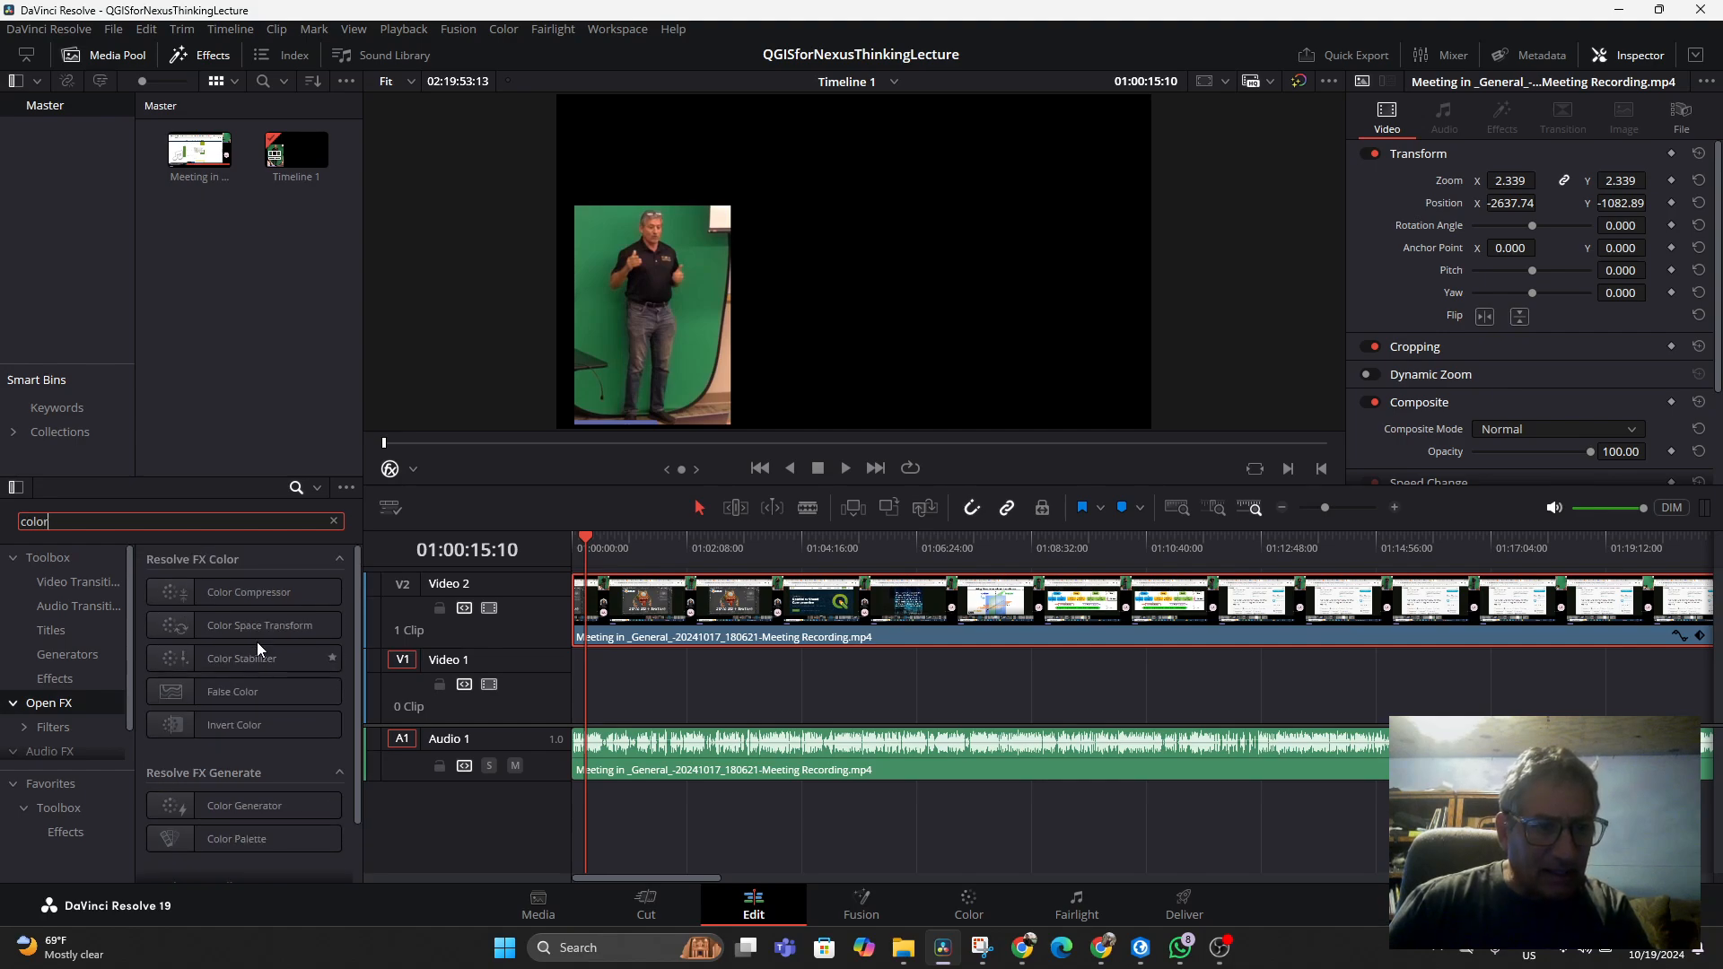
click(413, 468)
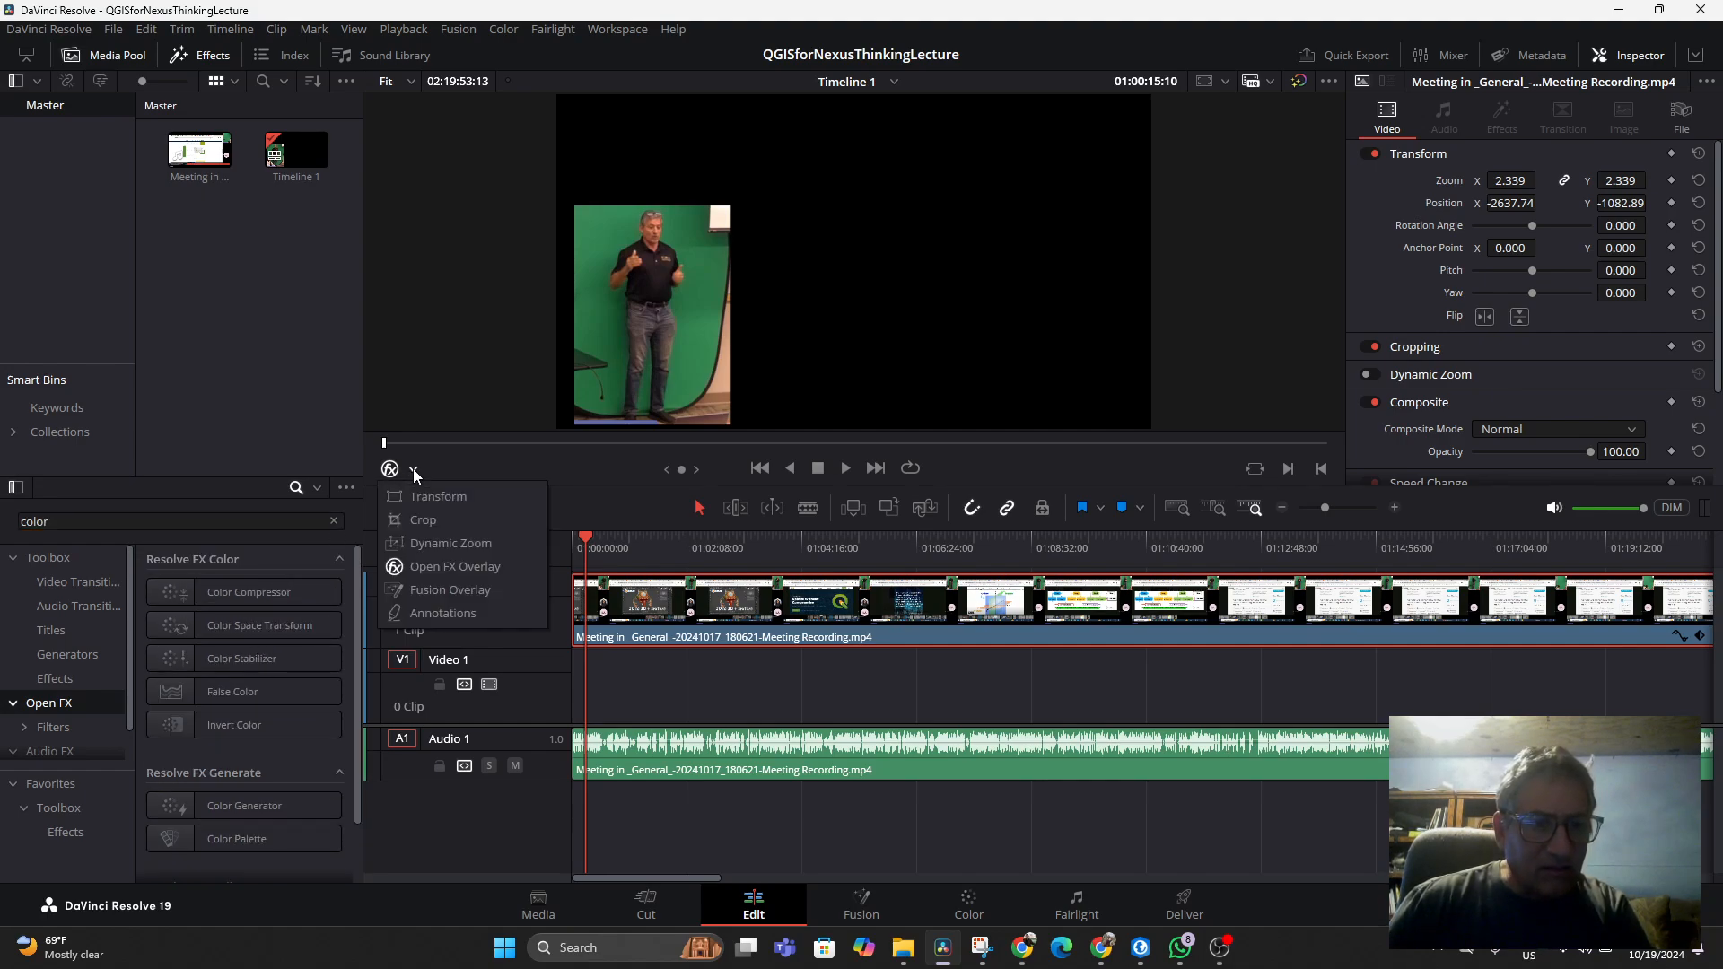
click(409, 592)
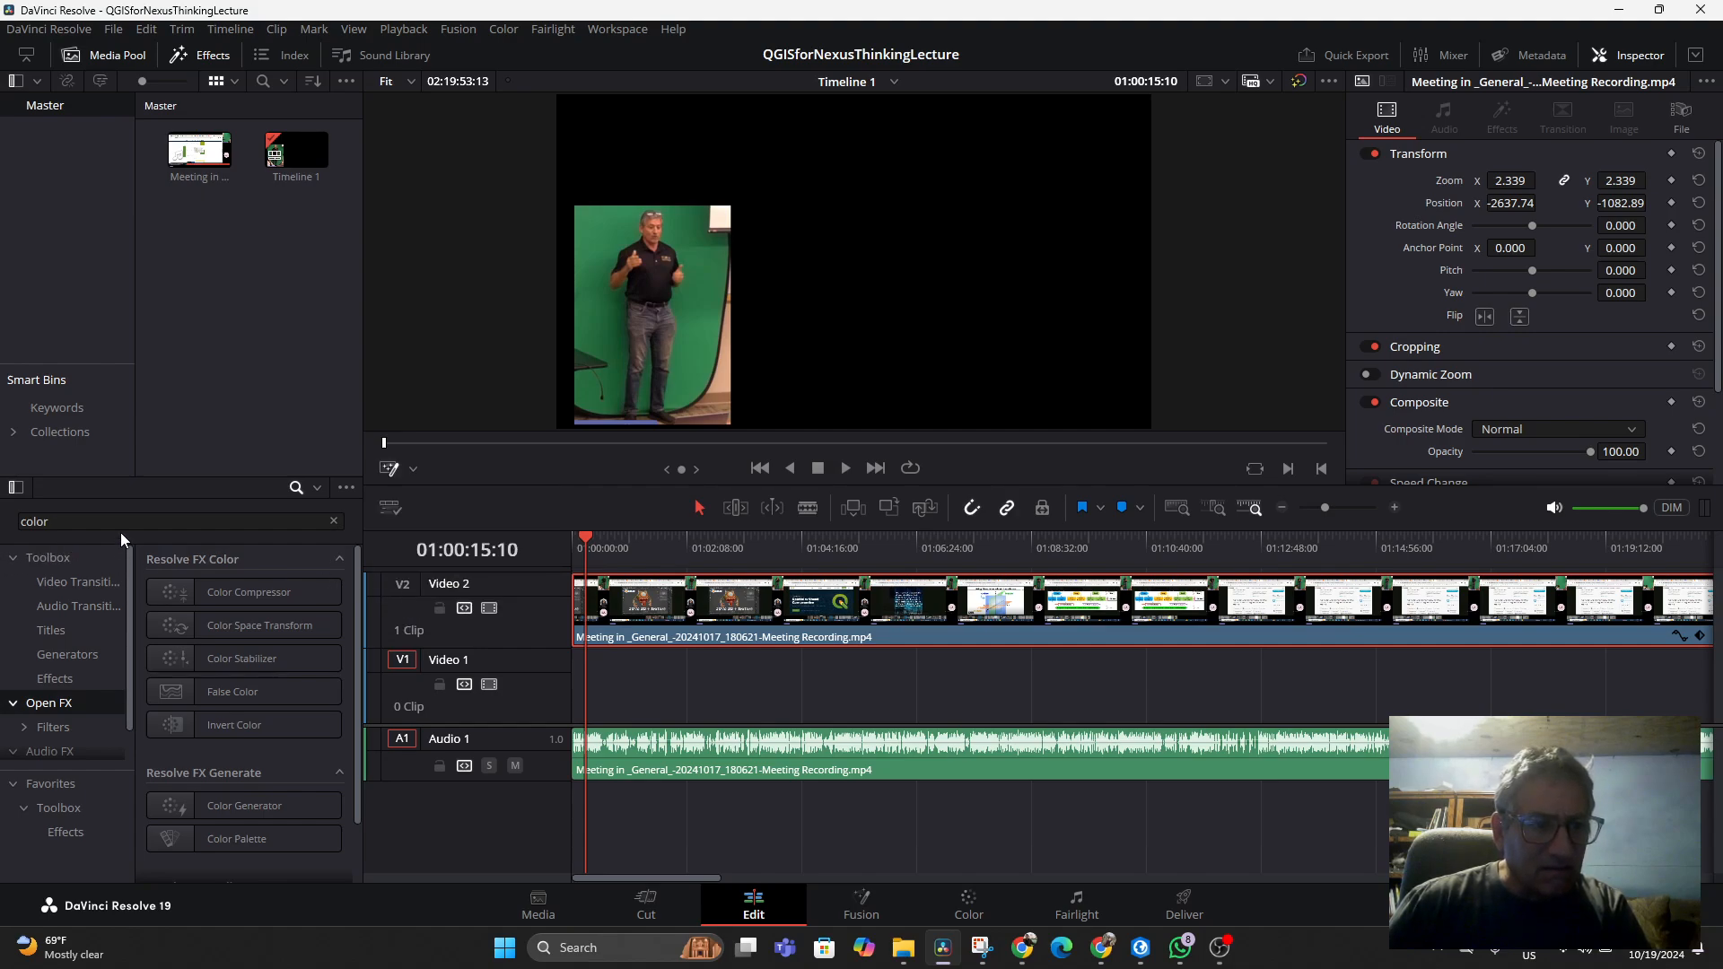
Browse the effects library categories, including Open FX filters, Resolve FX, effects, titles and video transitions
click(185, 523)
drag(154, 527, 4, 527)
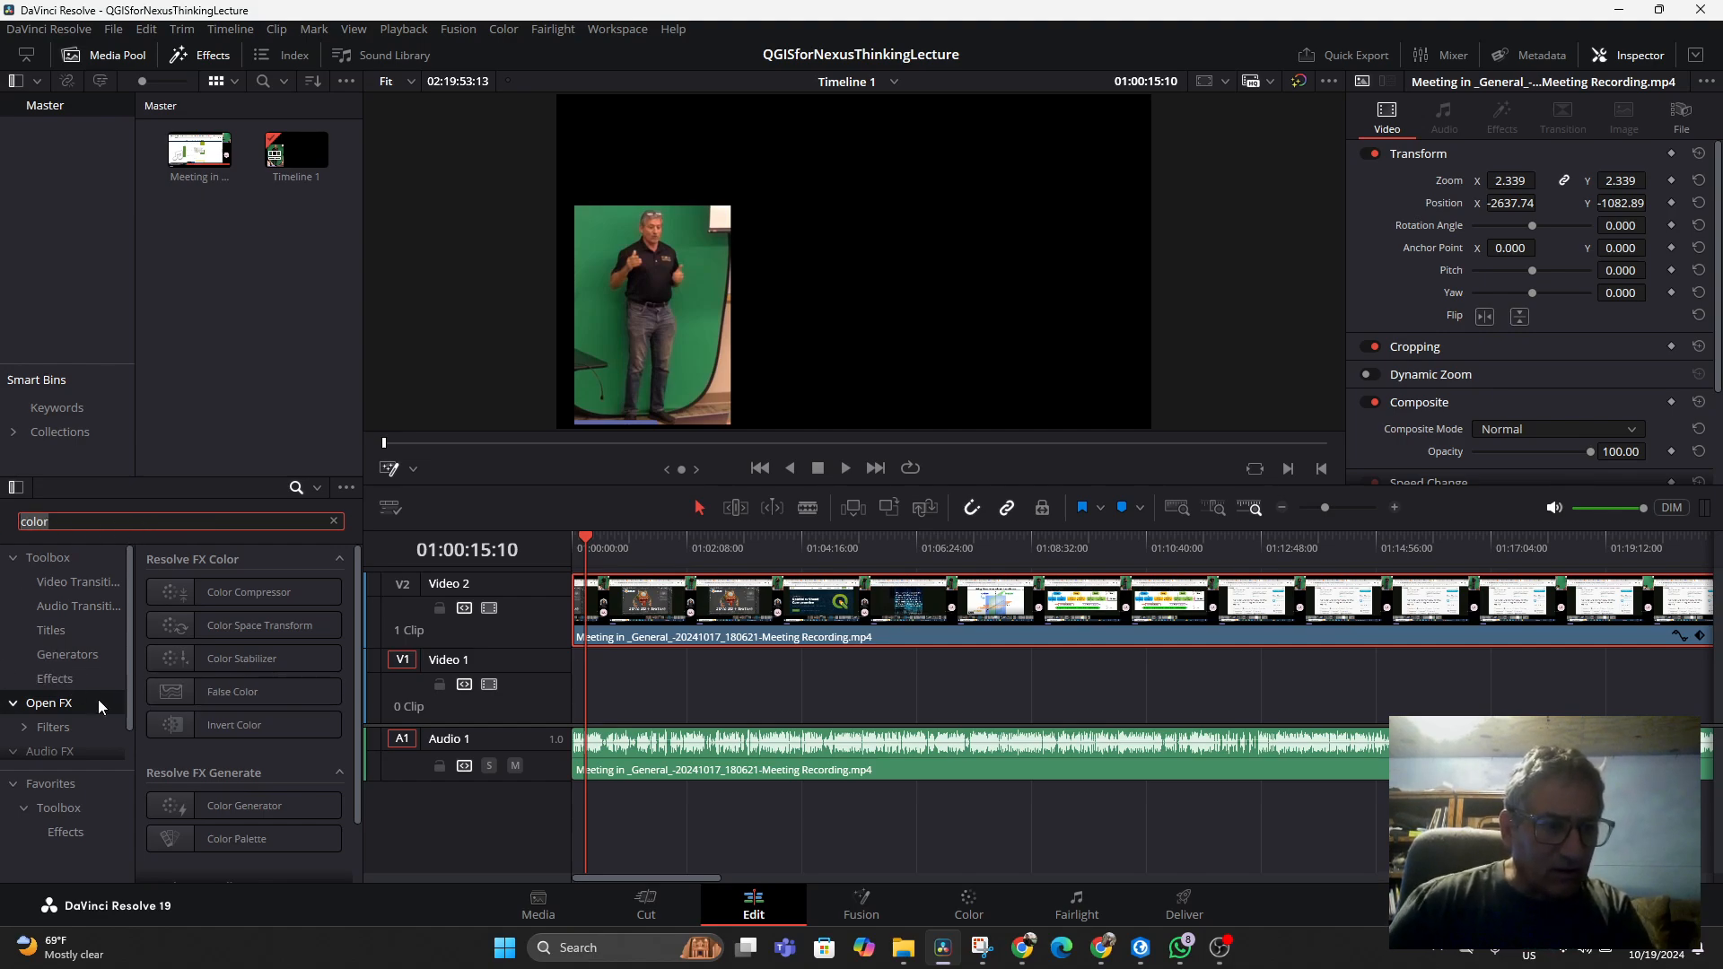
scroll(85, 702, down, 1)
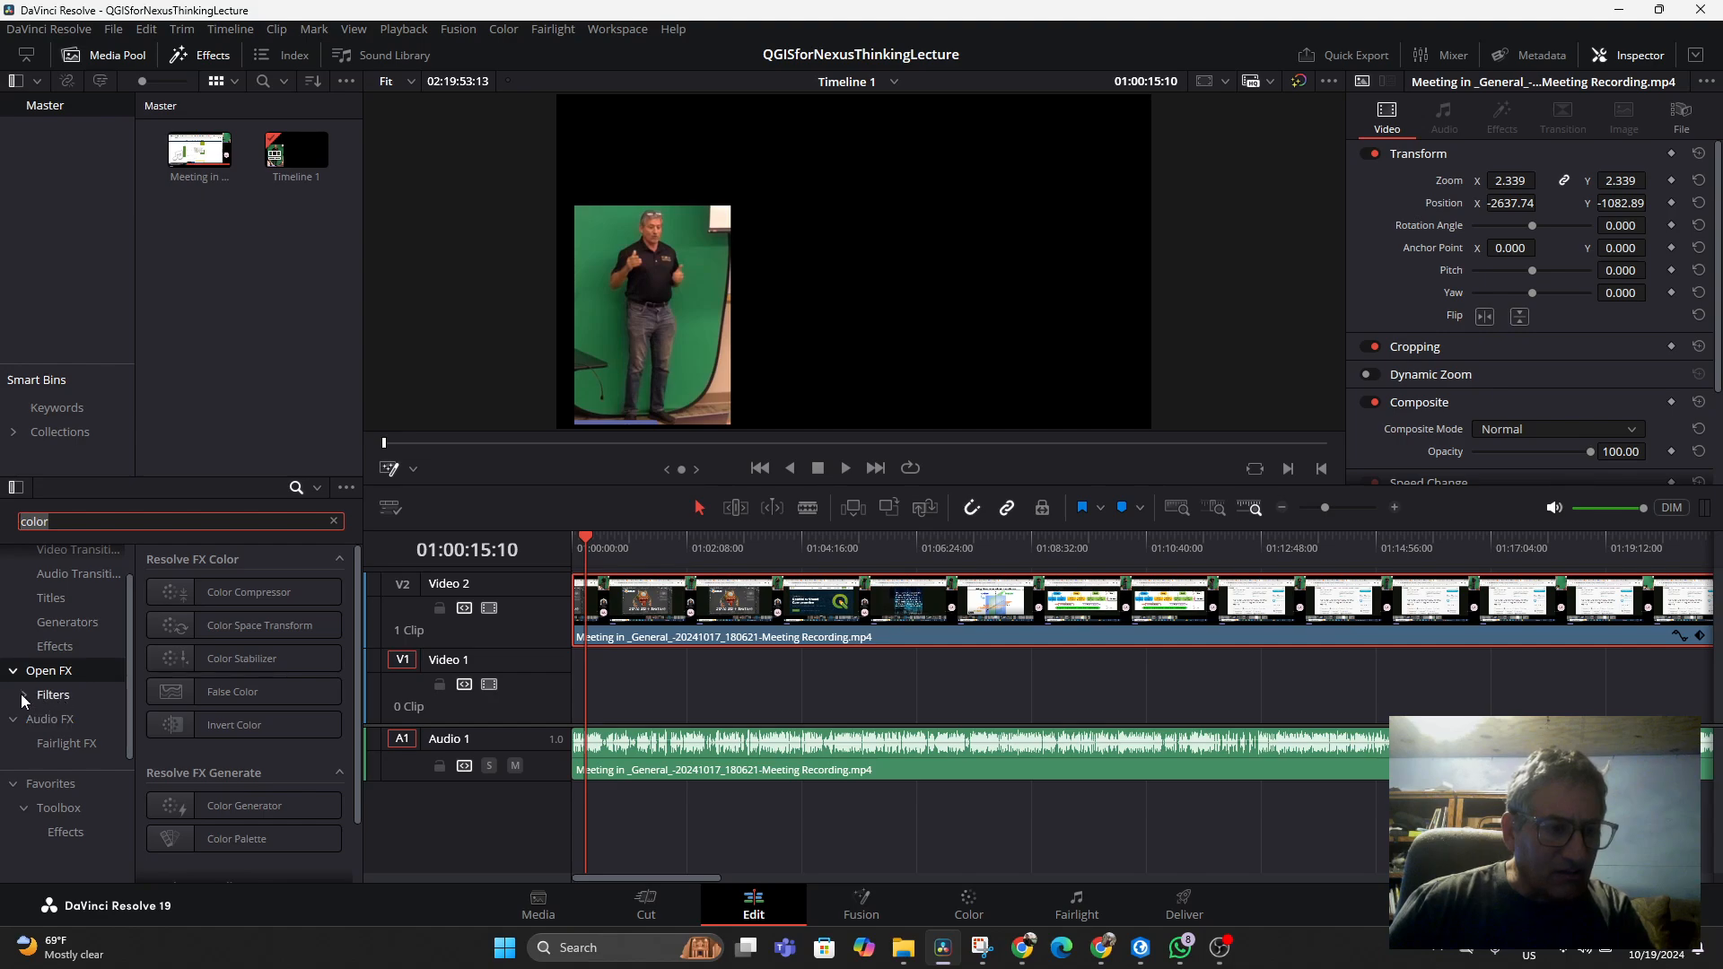
click(24, 696)
scroll(36, 675, down, 1)
click(47, 696)
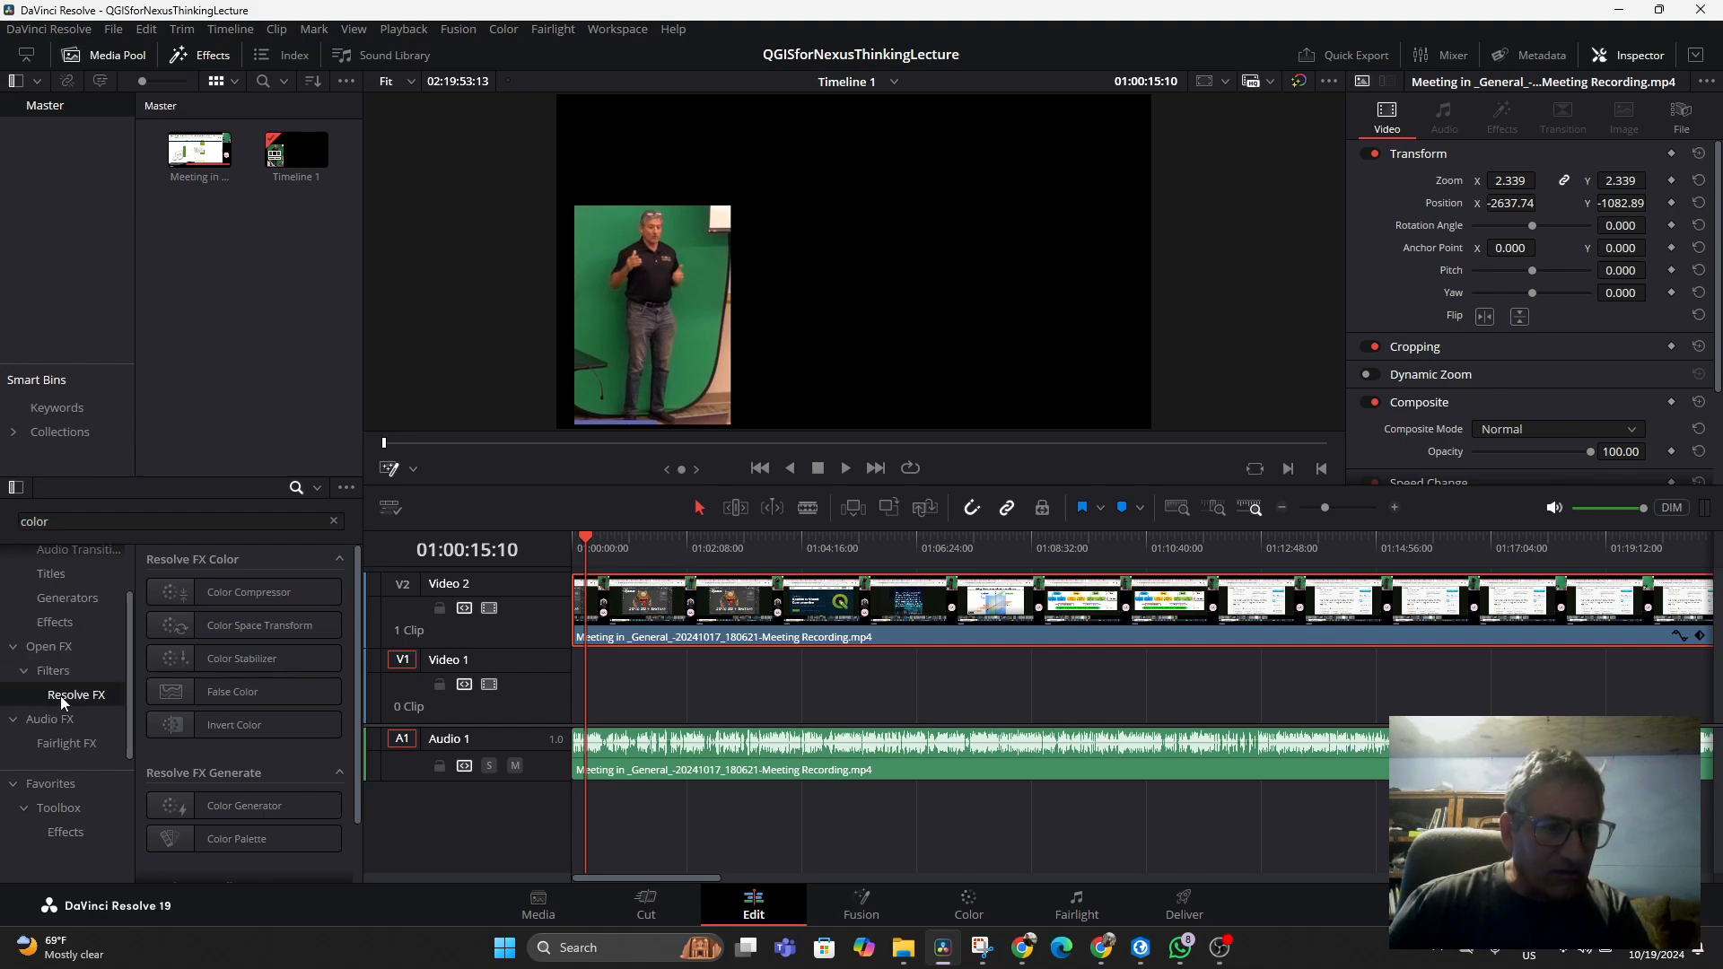
scroll(301, 626, down, 1)
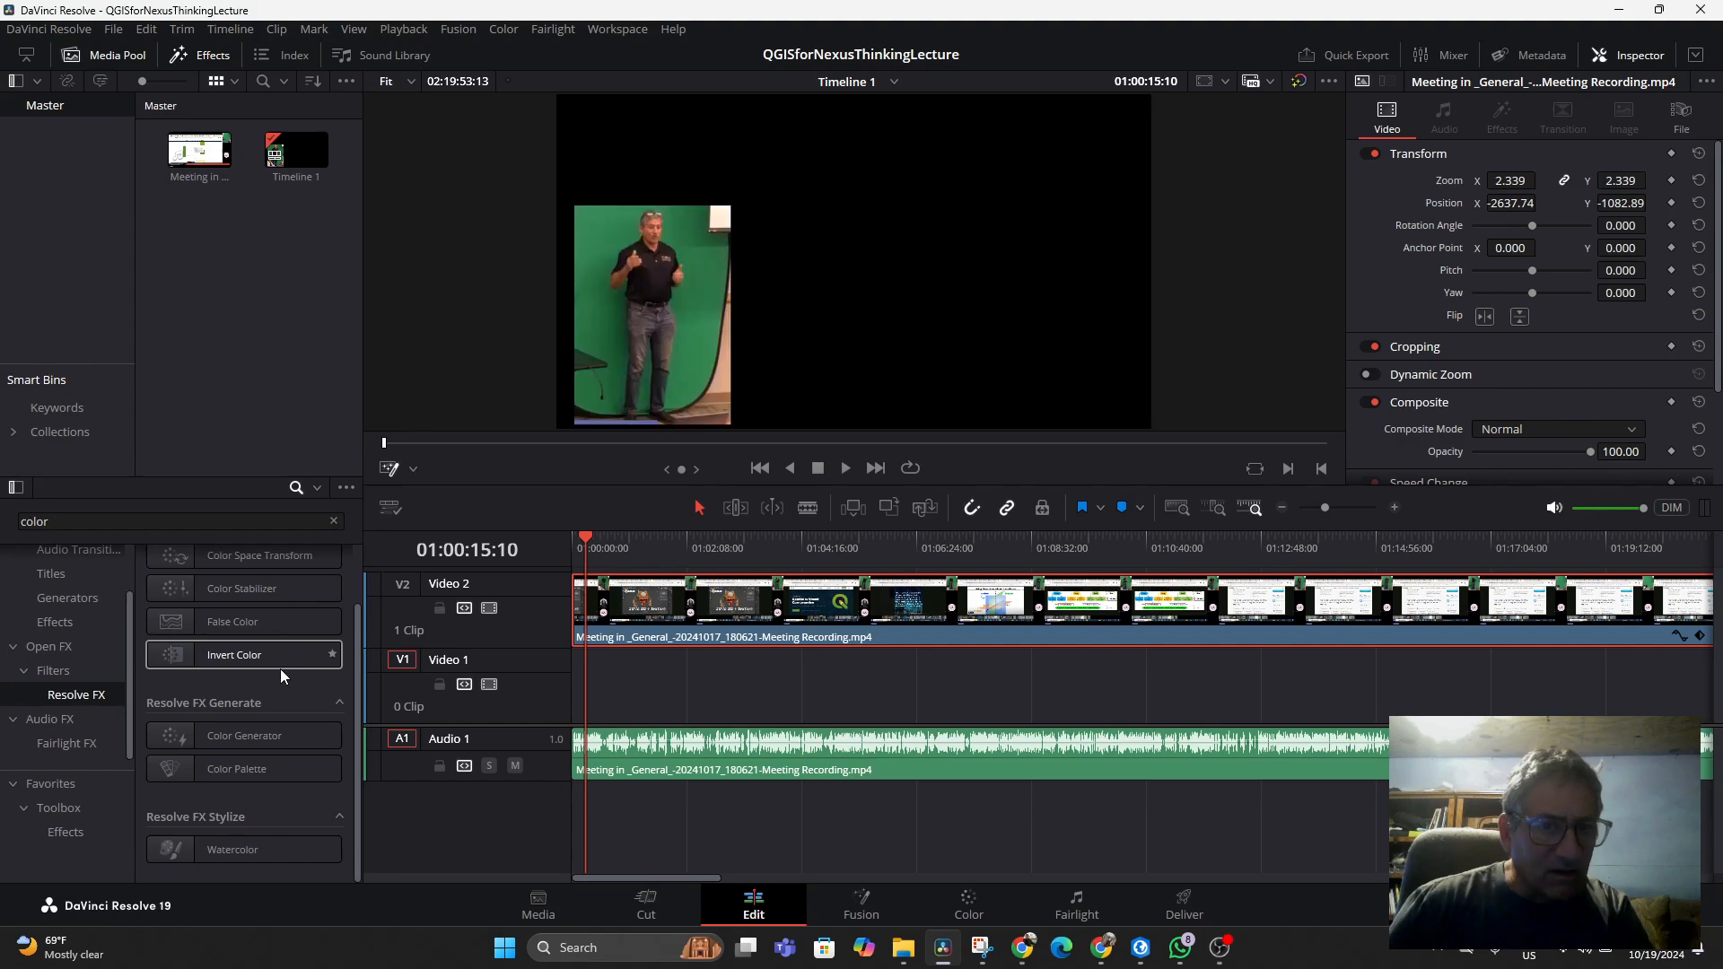
scroll(242, 727, up, 1)
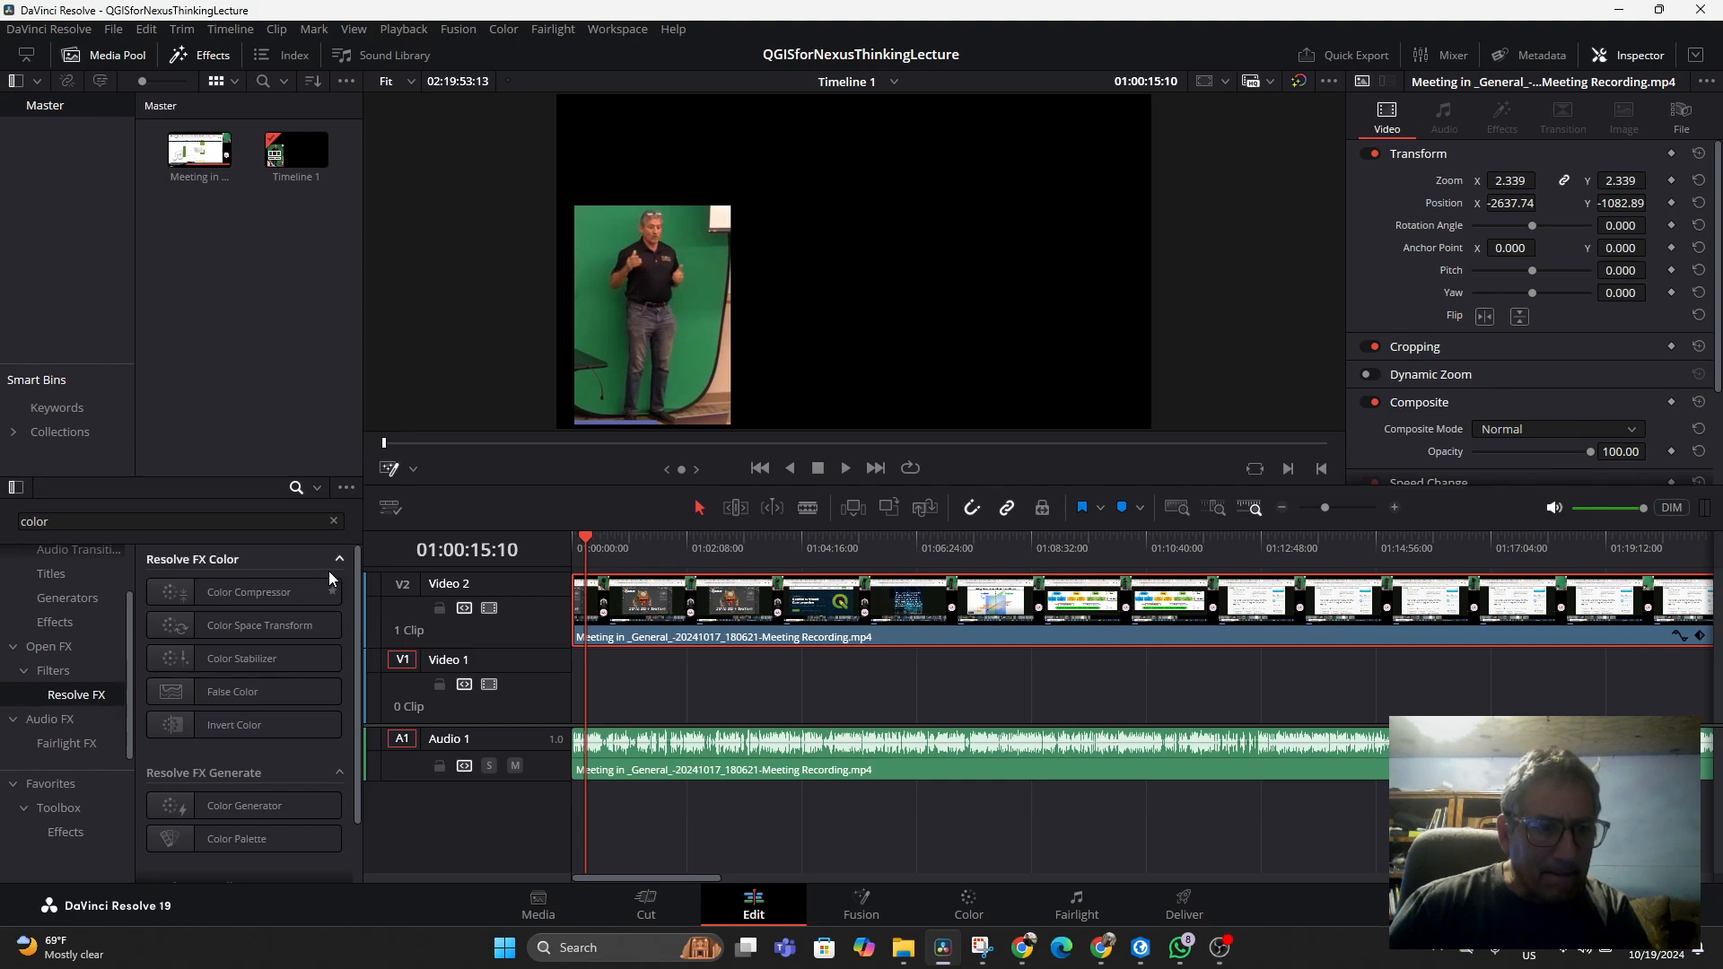
click(61, 649)
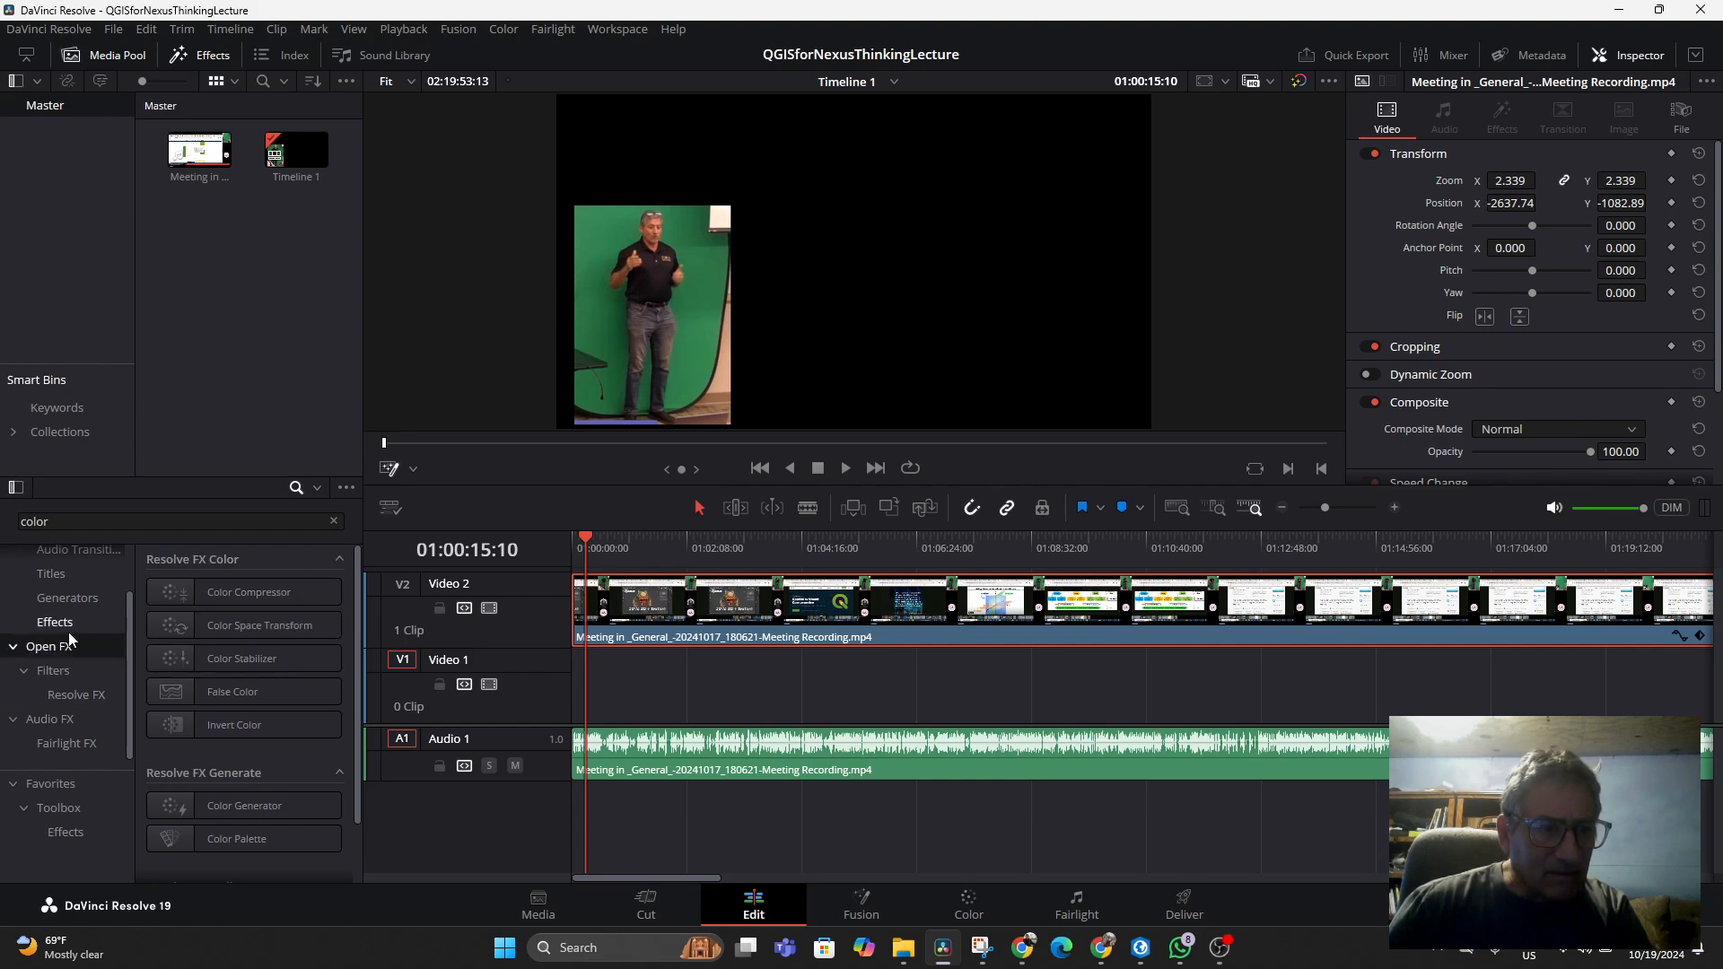
click(70, 628)
scroll(45, 599, up, 1)
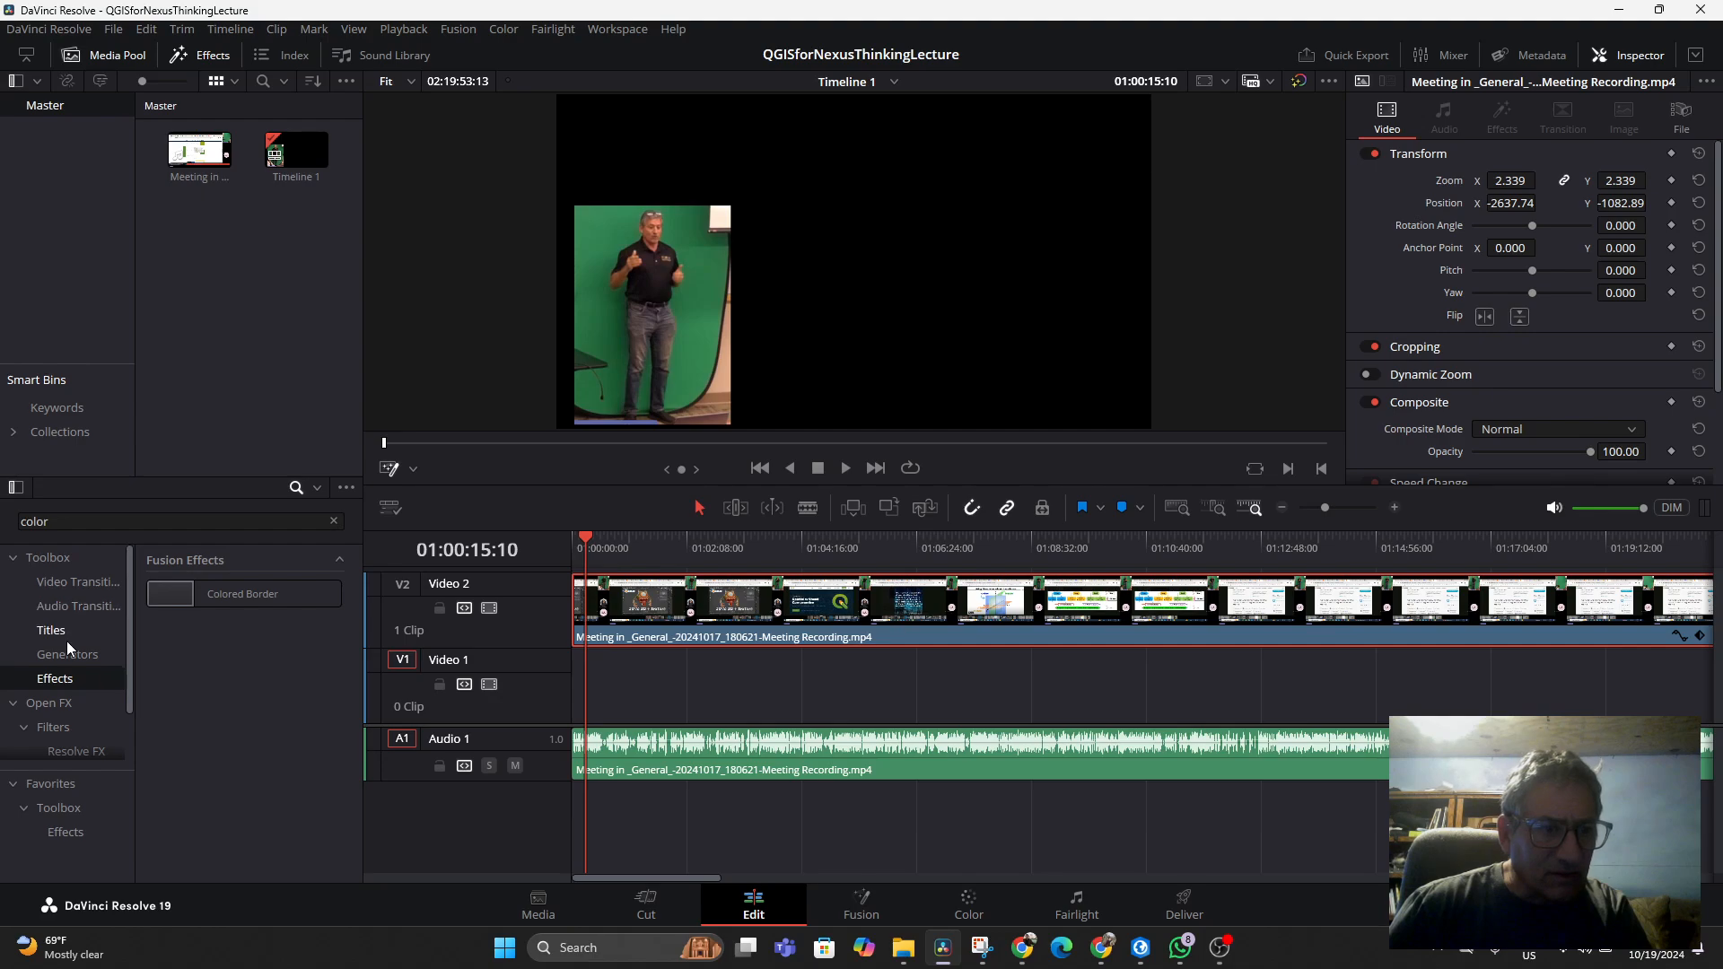
click(57, 655)
click(73, 583)
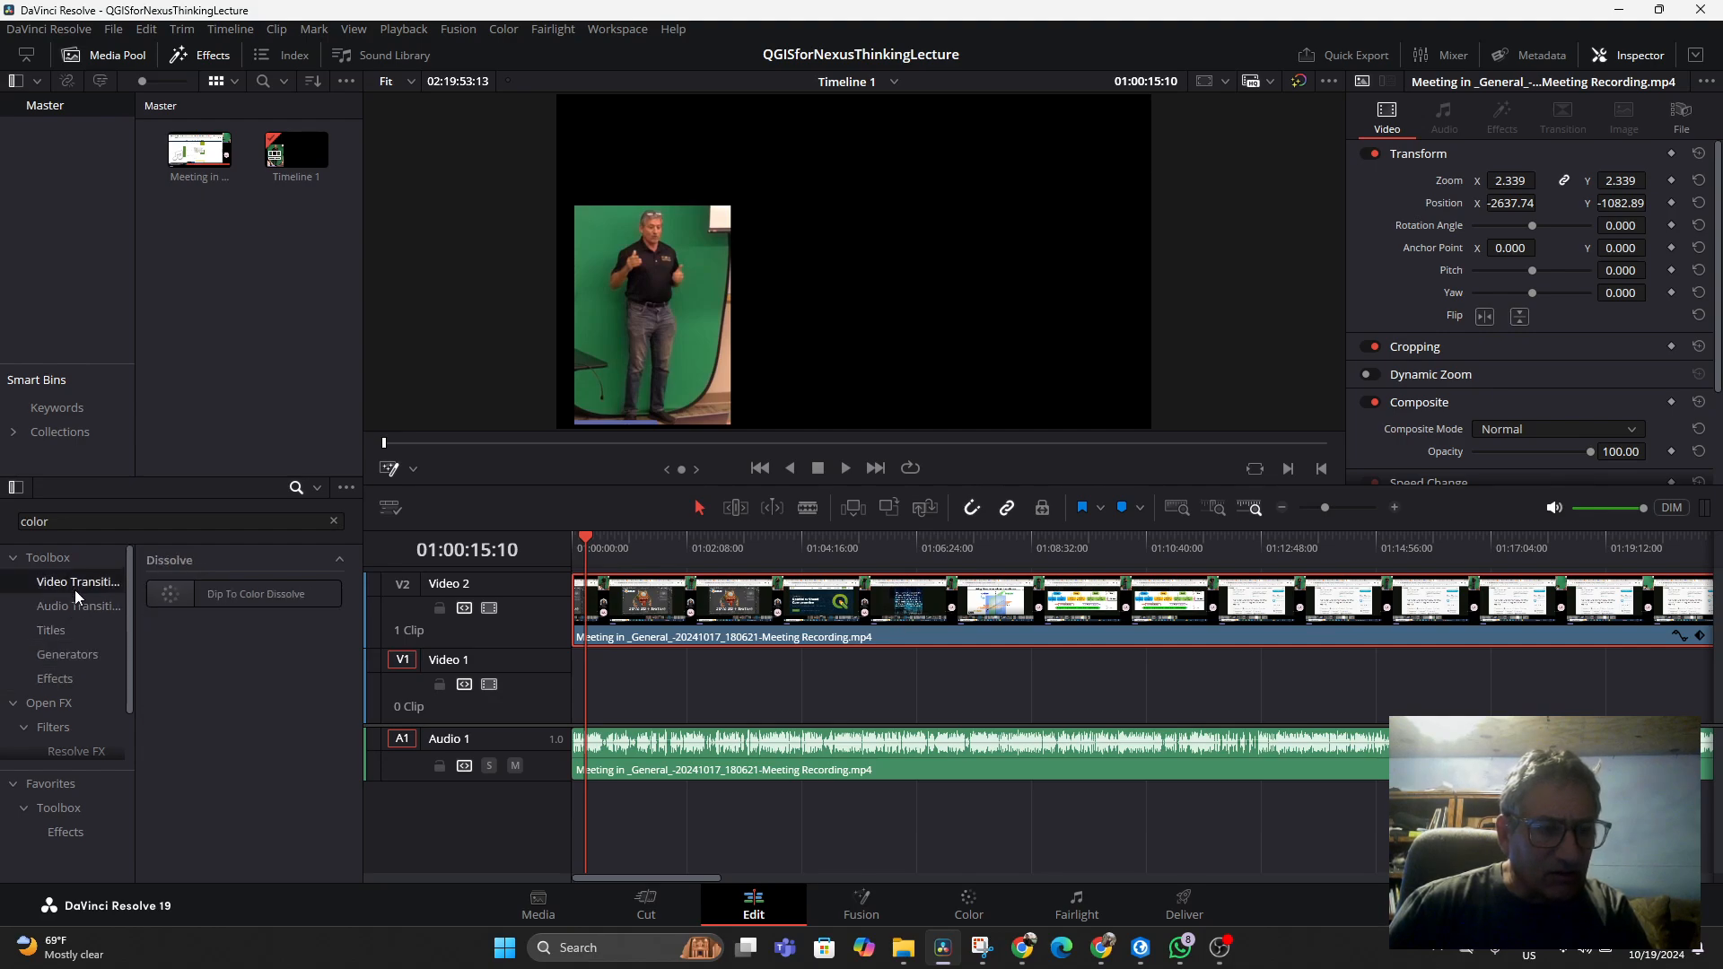
scroll(73, 628, down, 1)
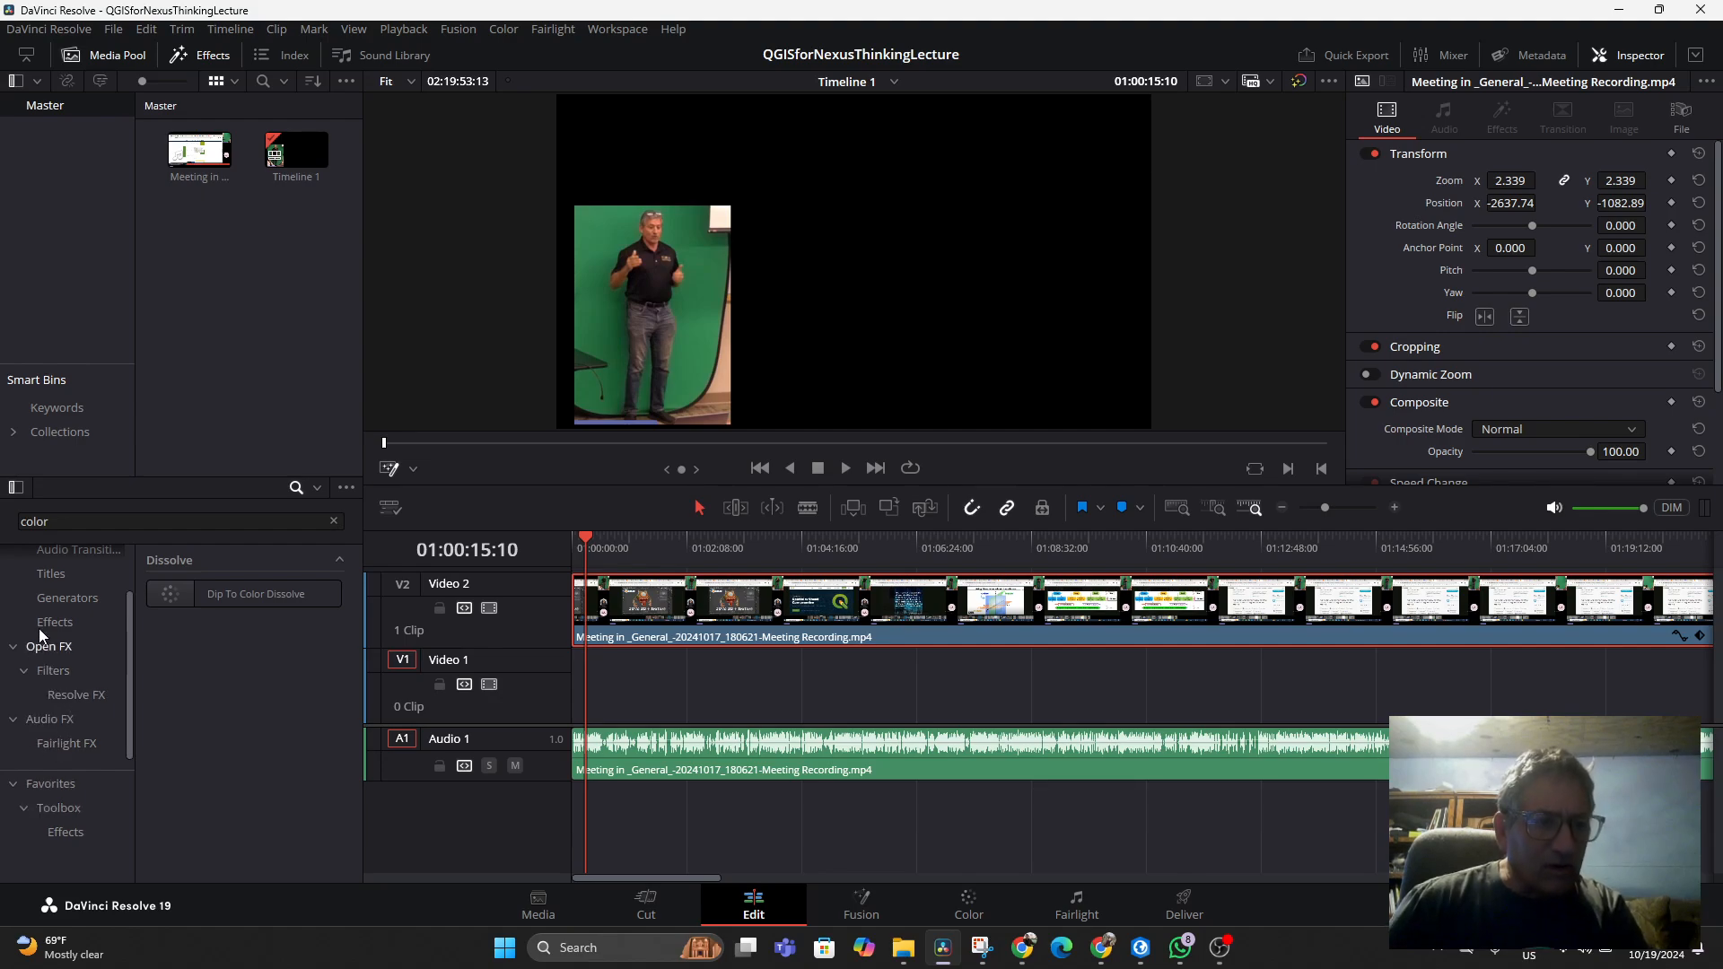
Switch the viewer overlay back to Open FX Overlay
click(415, 468)
click(438, 570)
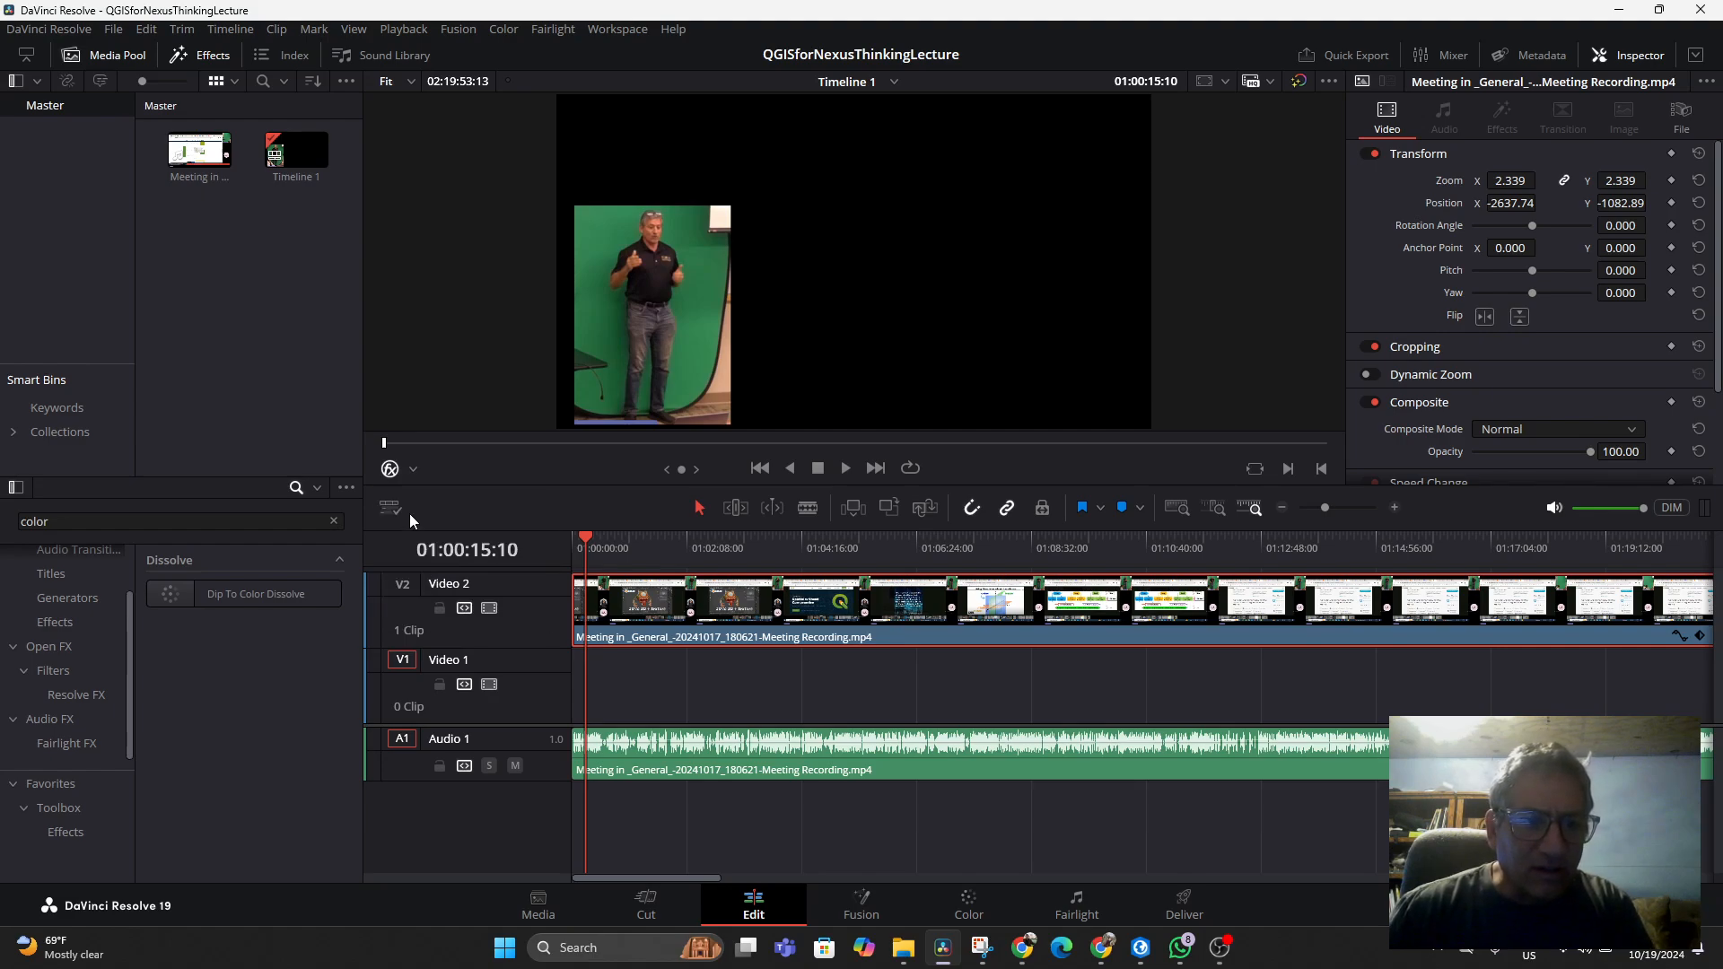
click(413, 468)
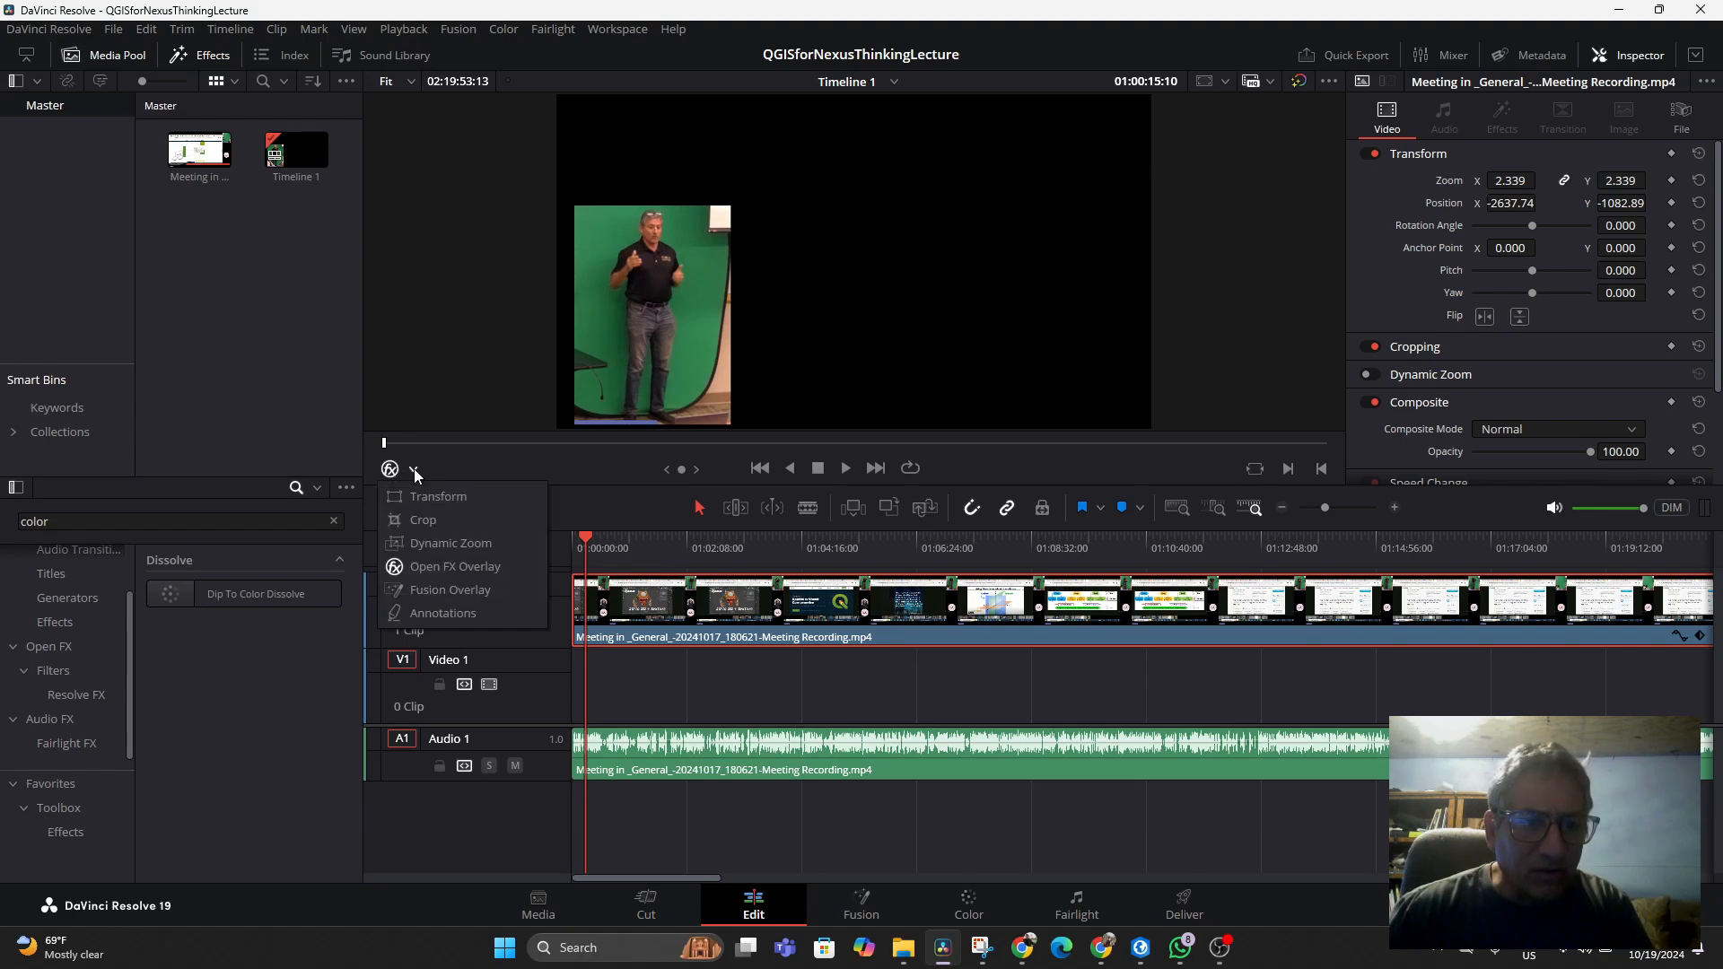
click(413, 468)
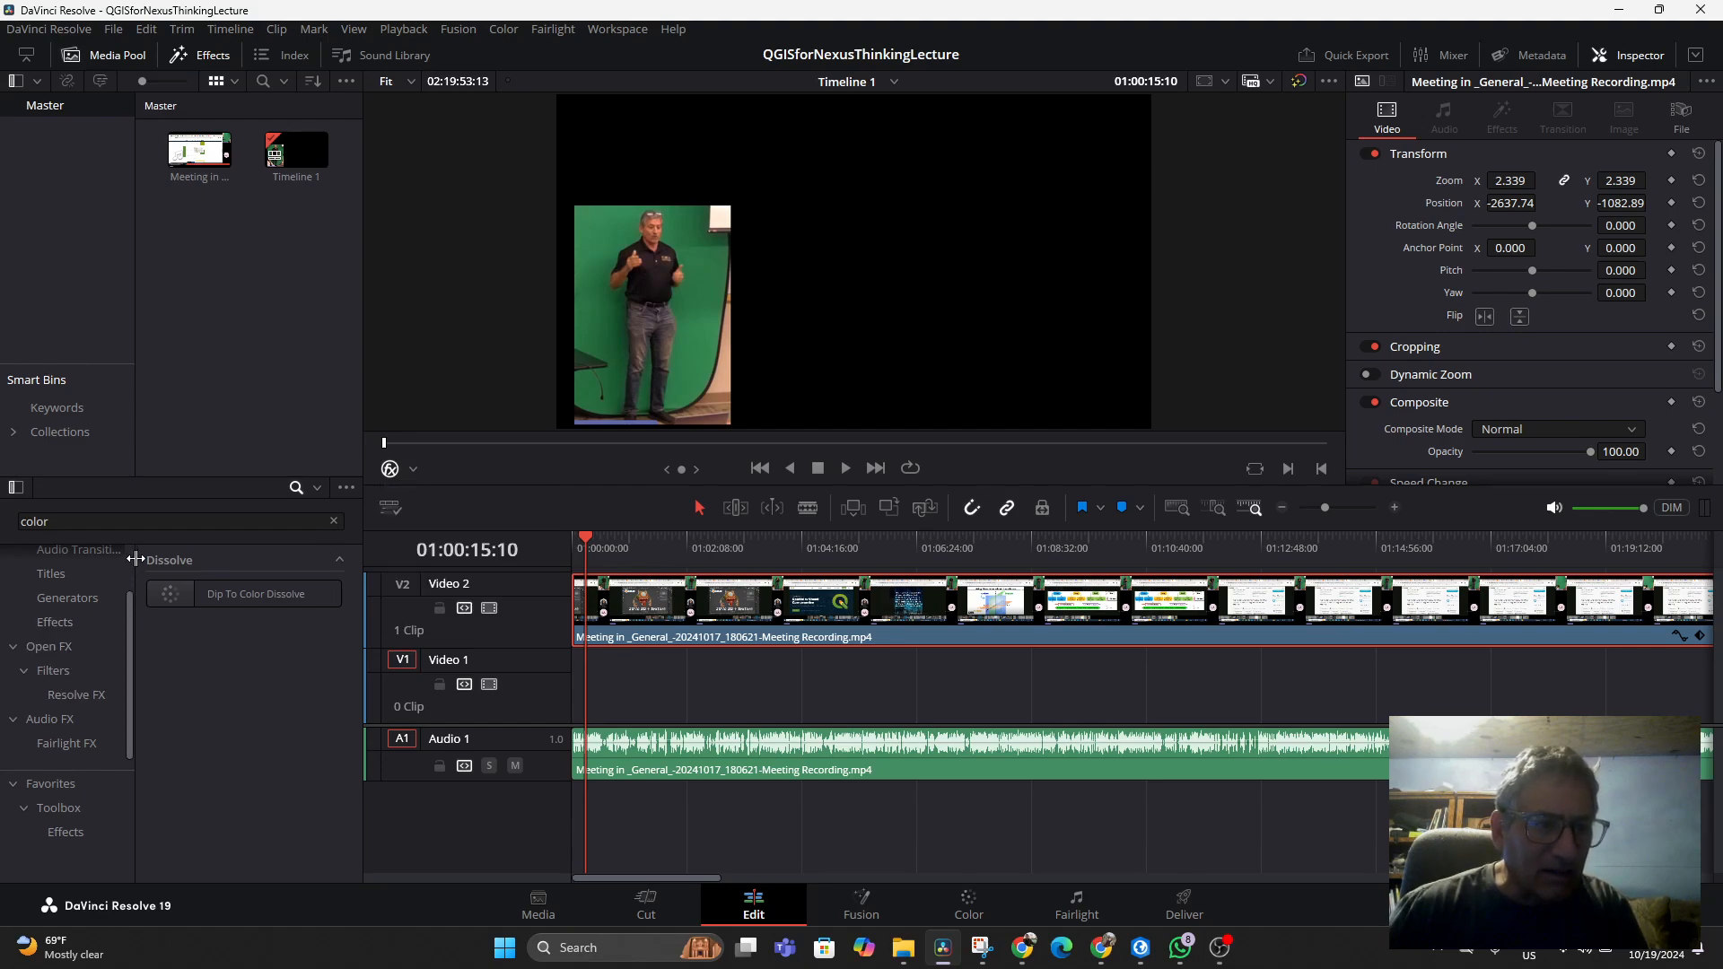
Search the effects library for key and browse the Open FX and Effects categories
drag(96, 521, 3, 523)
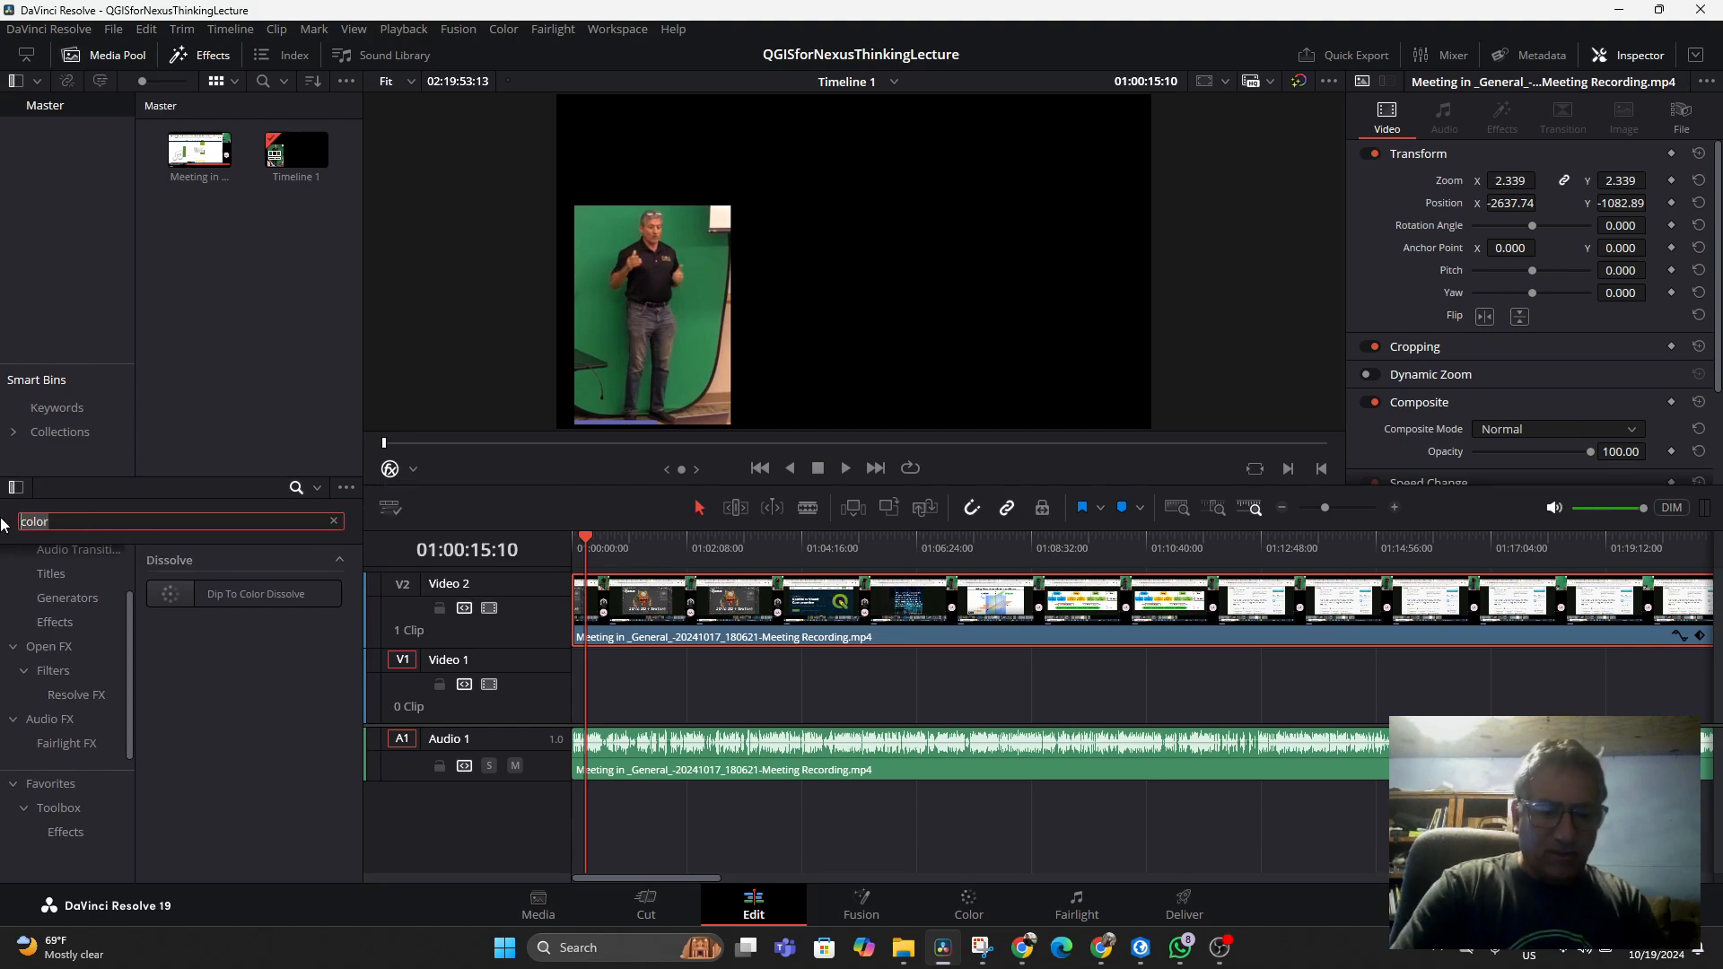
text(key)
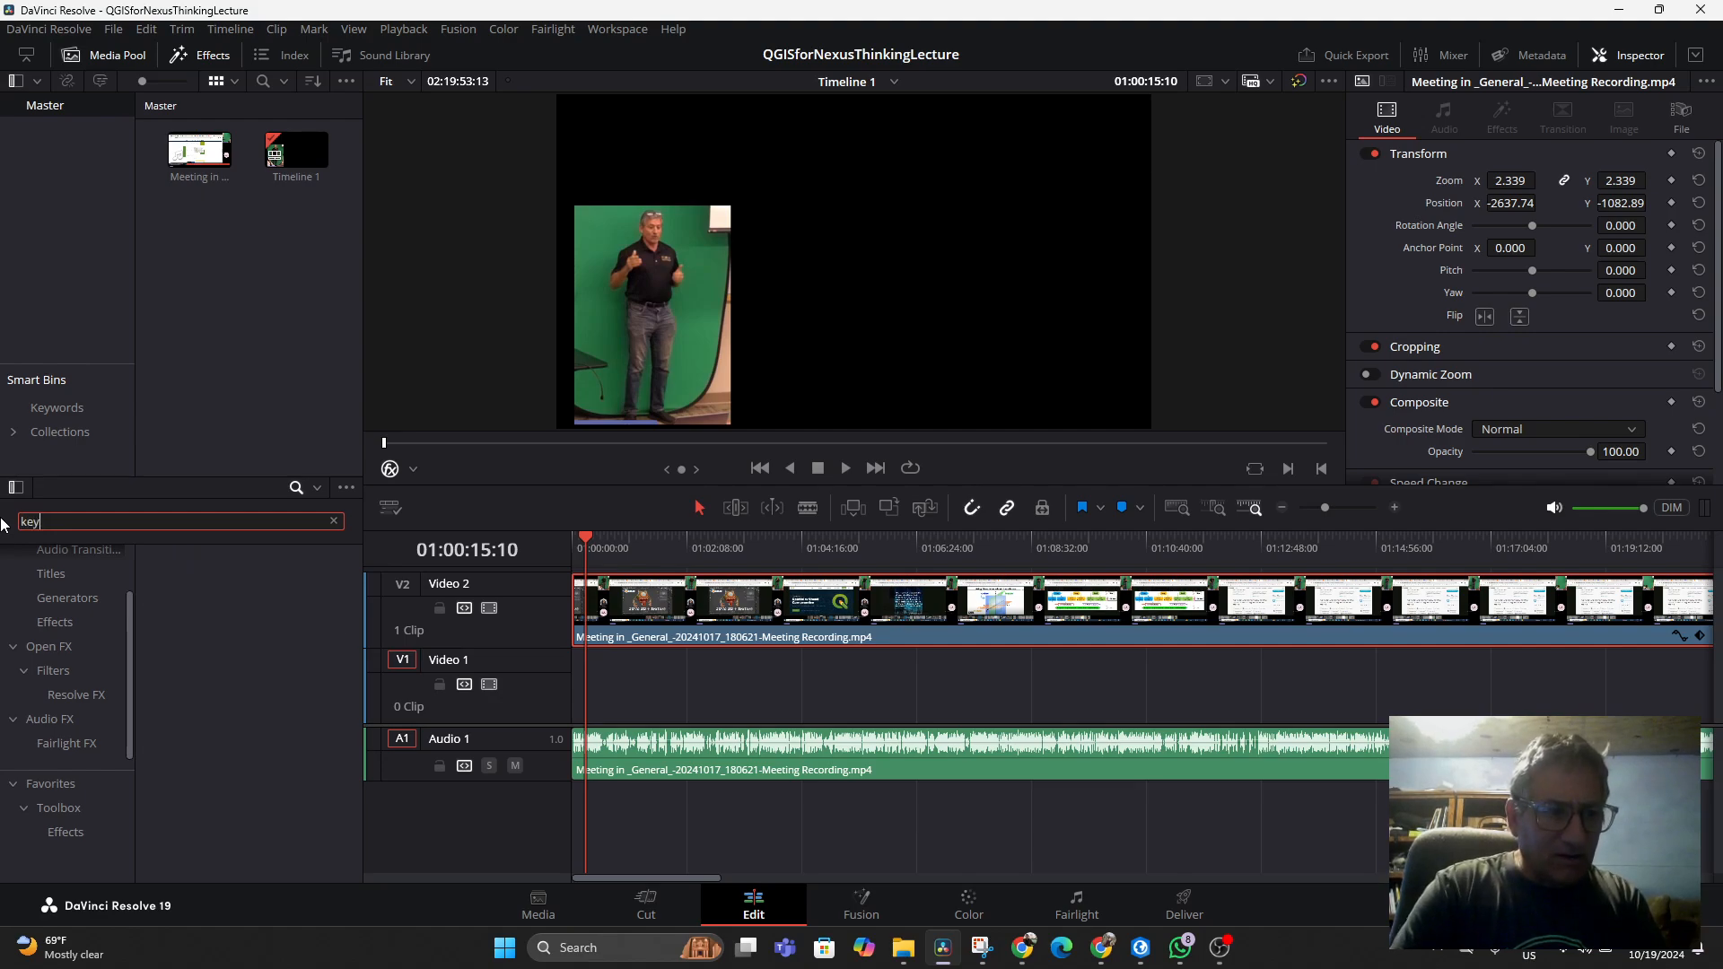
click(54, 646)
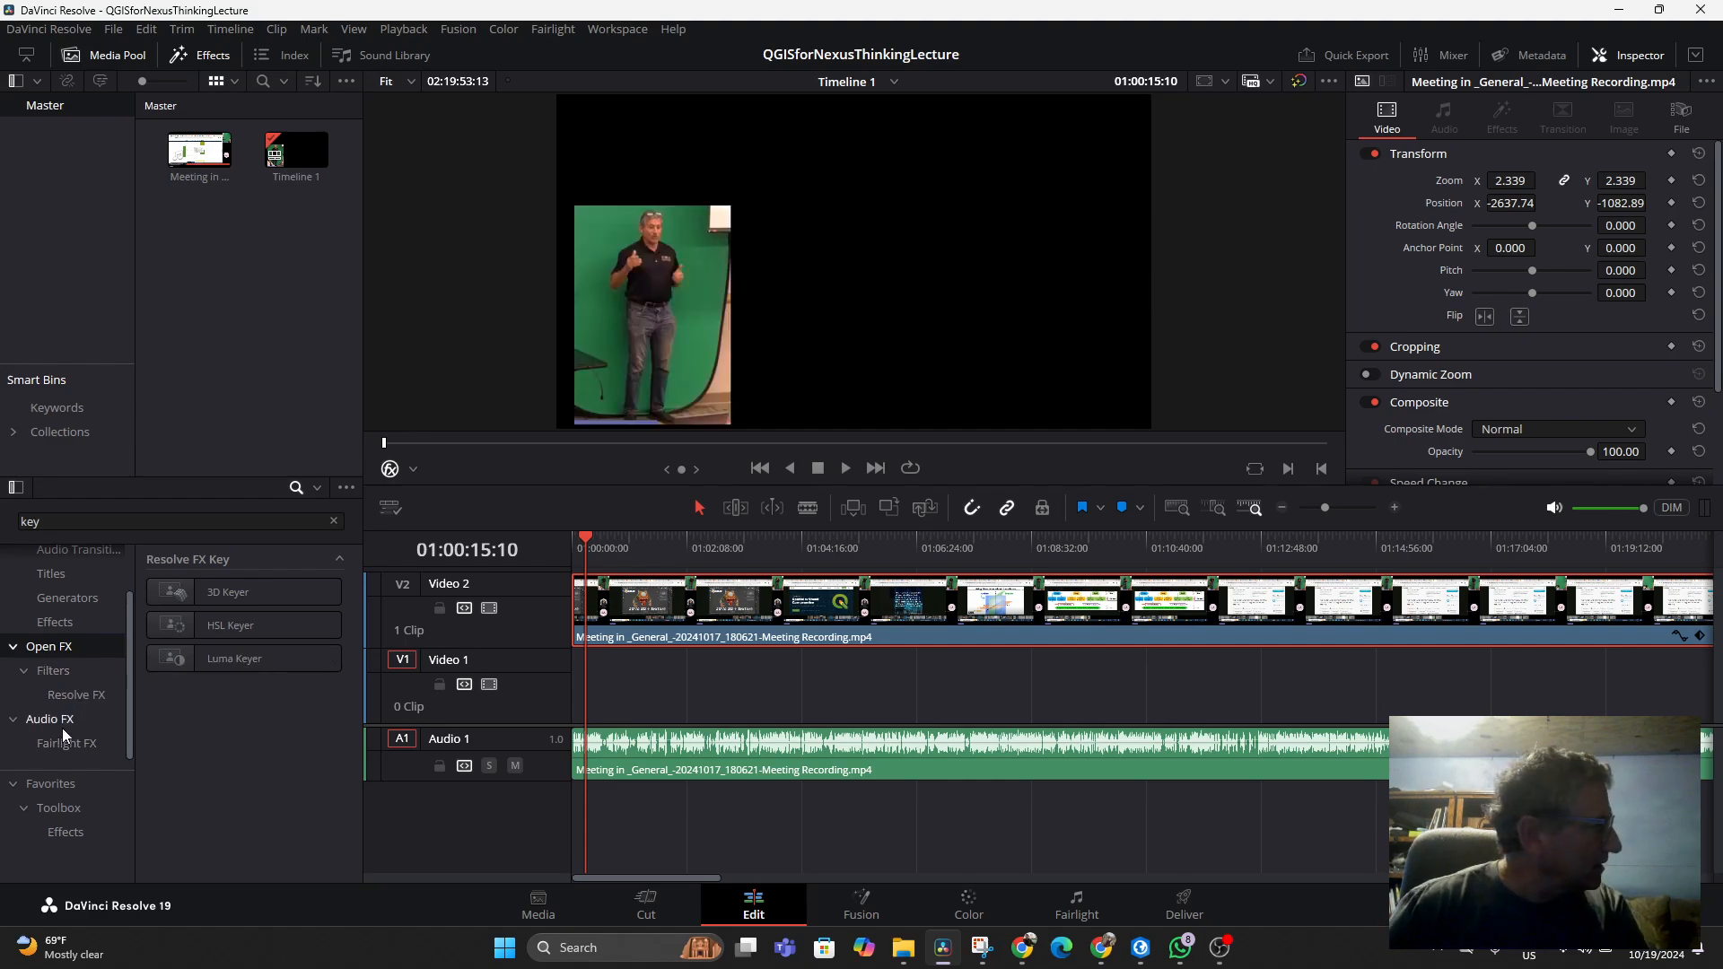
click(65, 628)
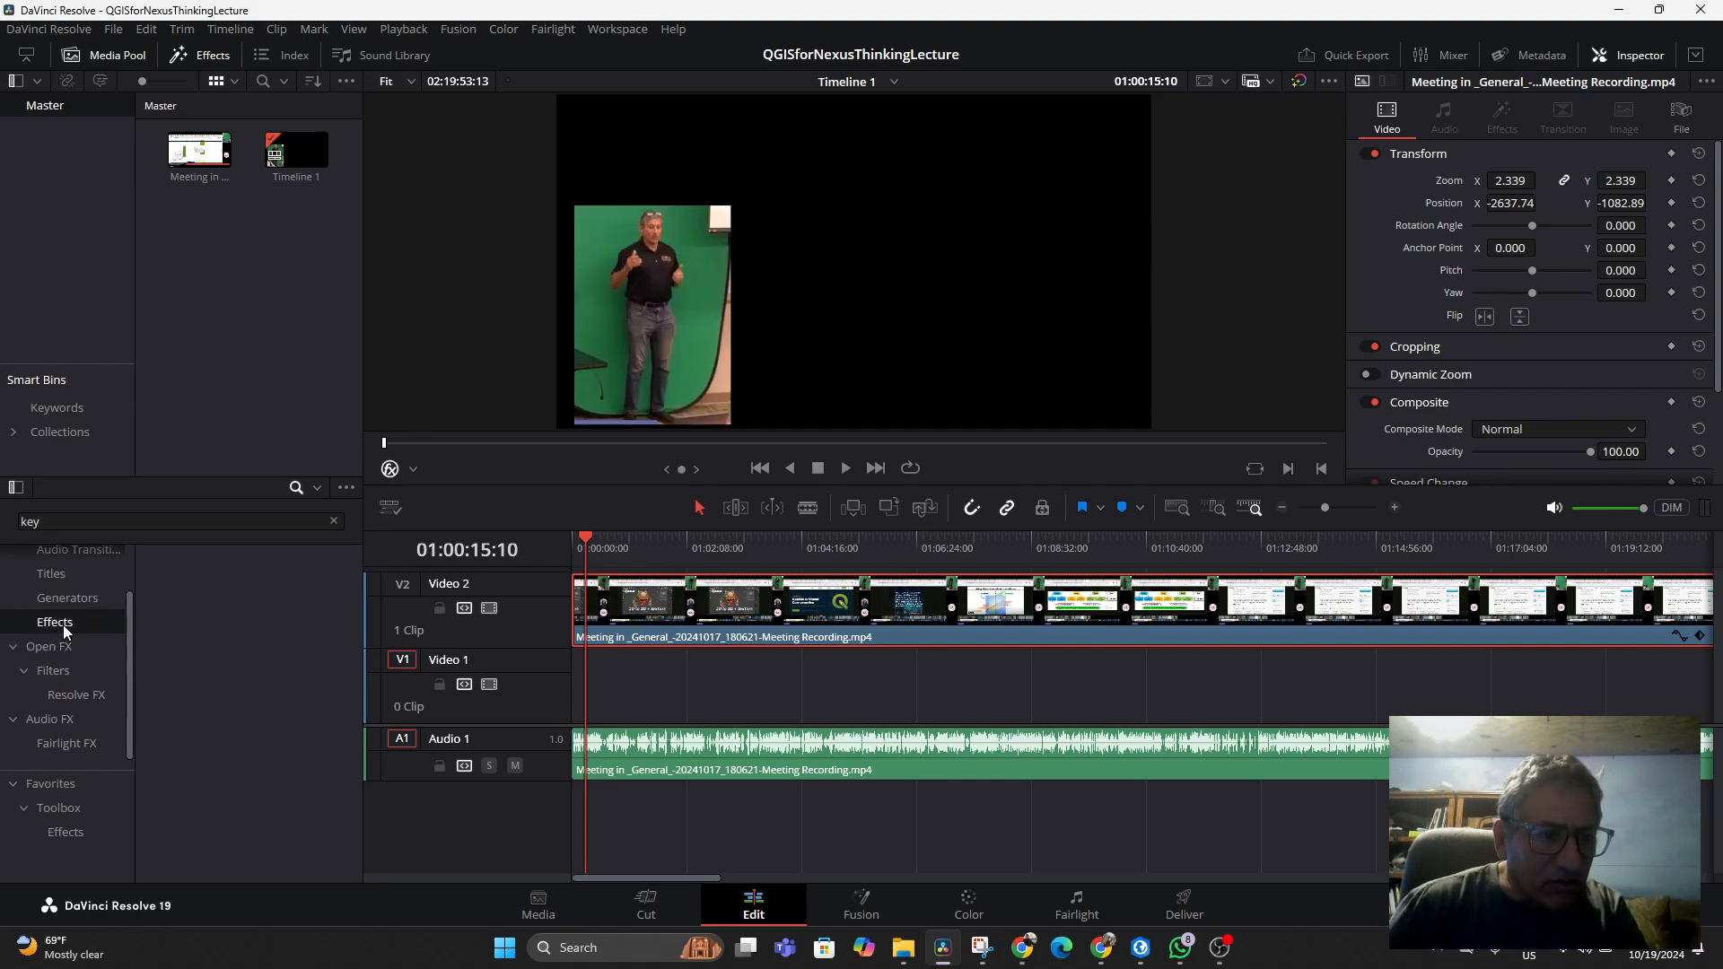
click(52, 643)
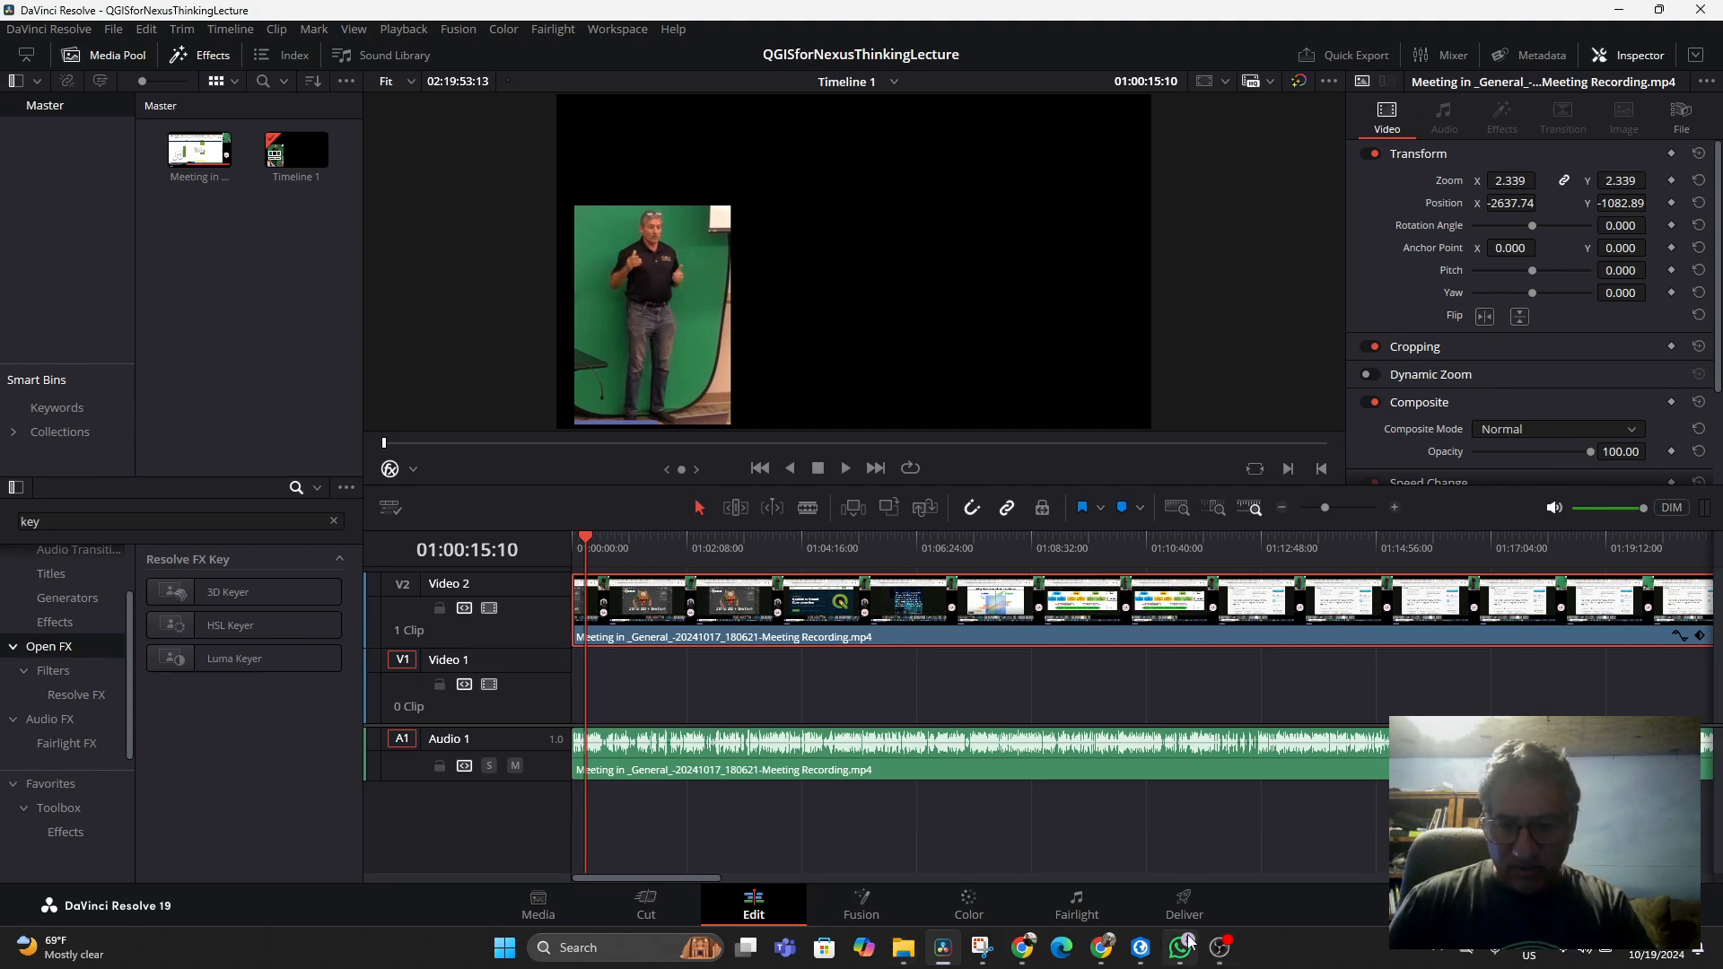
Switch to the ChatGPT browser tab and read its guidance on applying a chroma key
click(1099, 951)
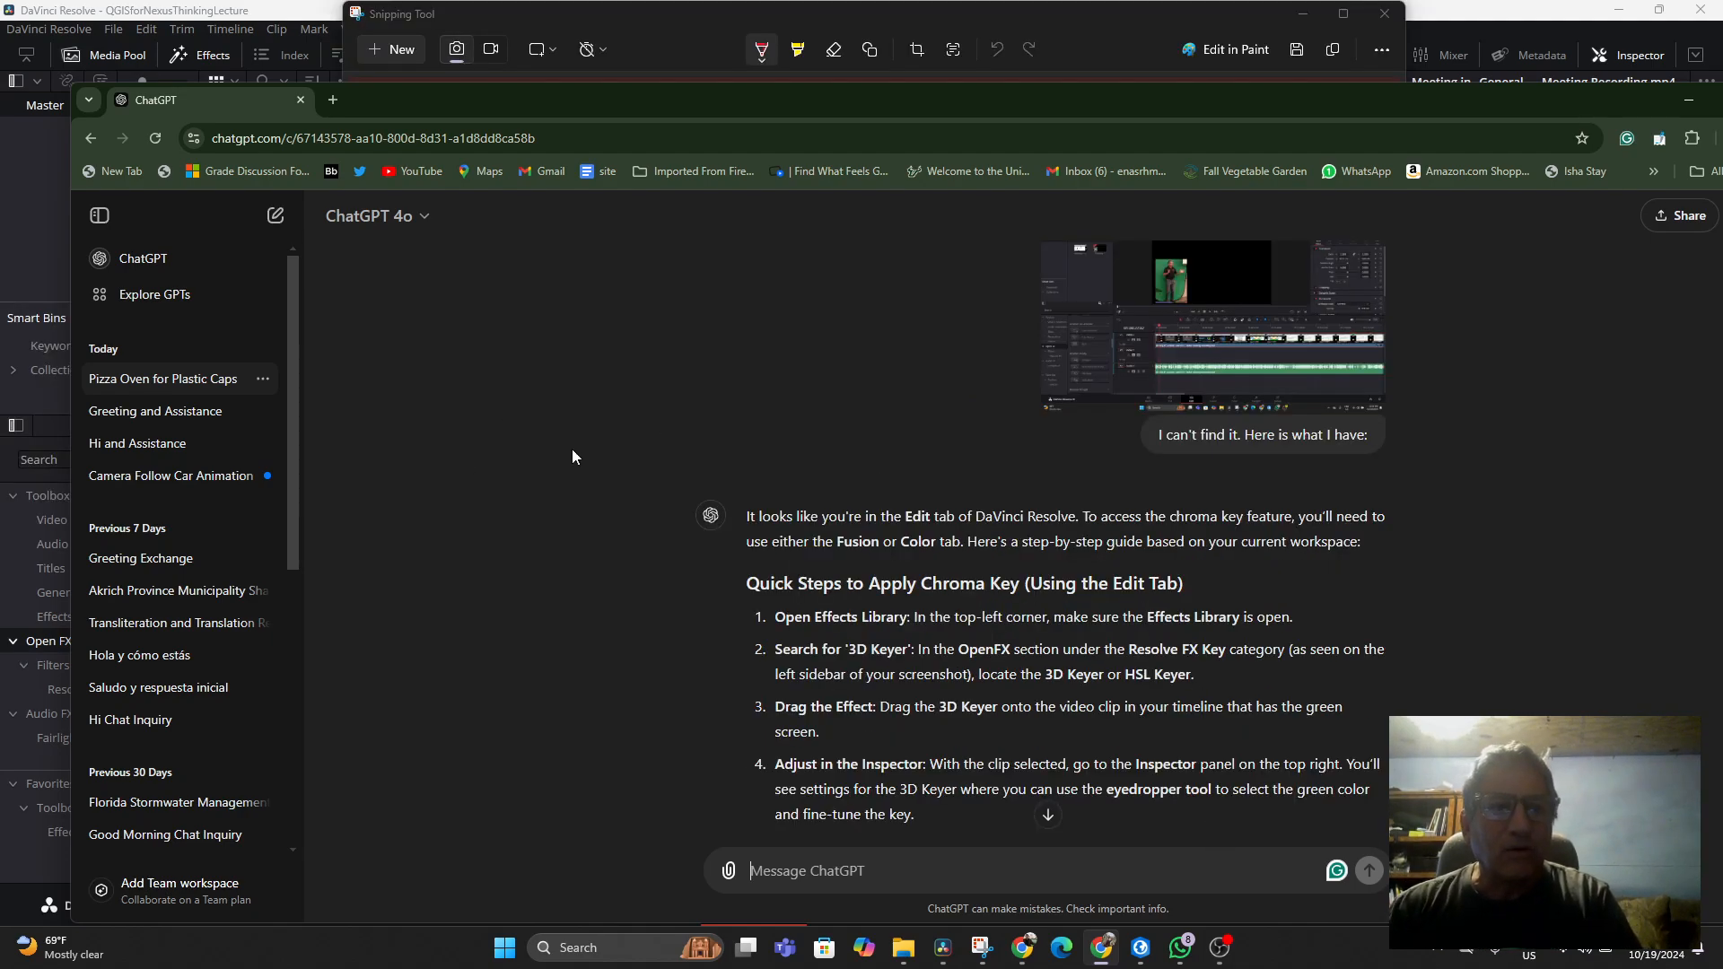
scroll(573, 456, up, 1)
scroll(572, 456, down, 1)
scroll(648, 477, down, 1)
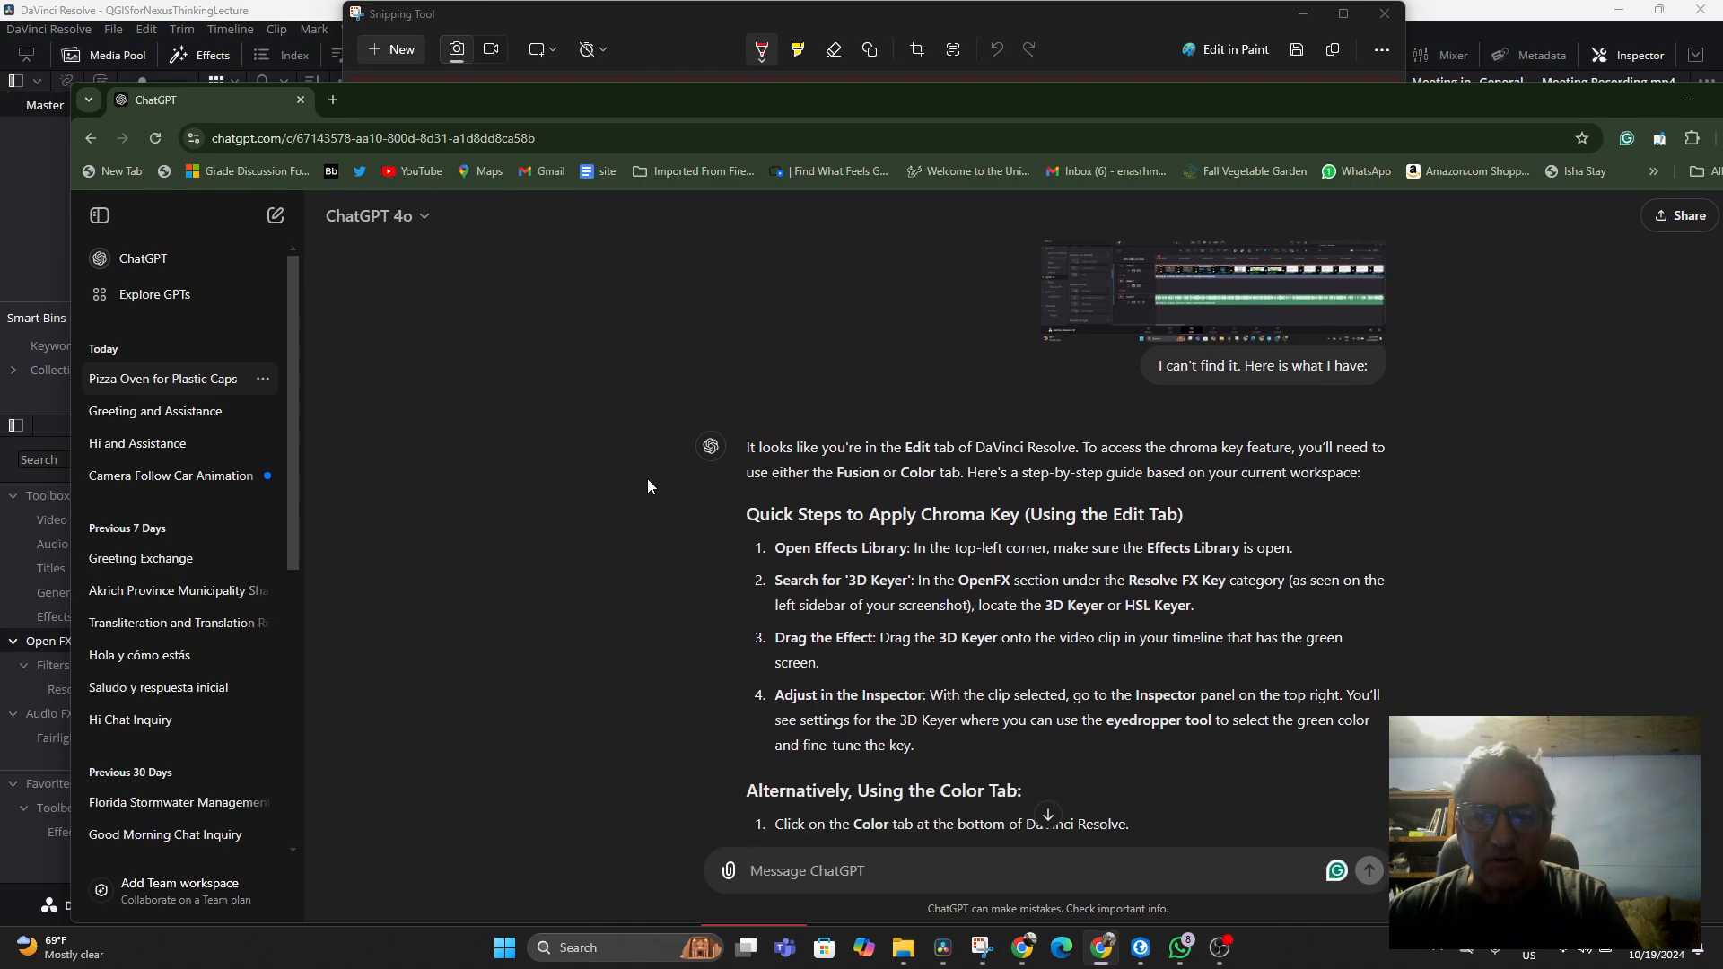
scroll(1020, 454, up, 2)
scroll(955, 547, down, 2)
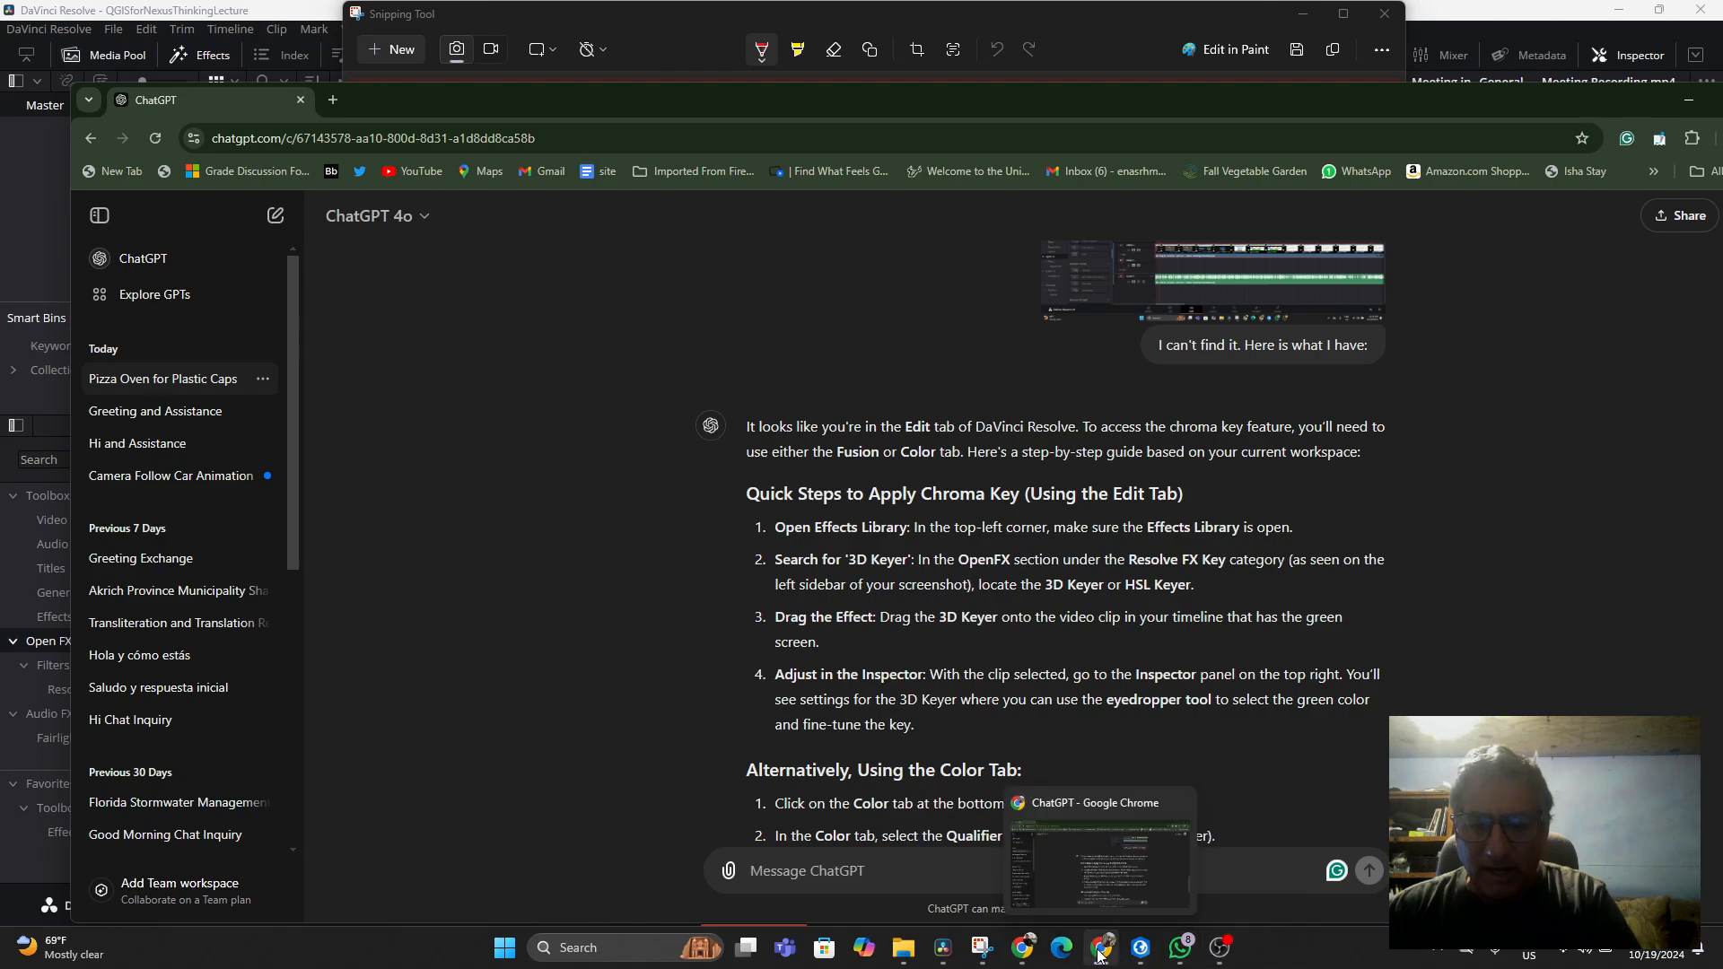
Return to DaVinci Resolve and scroll through the Open FX effects list
click(943, 951)
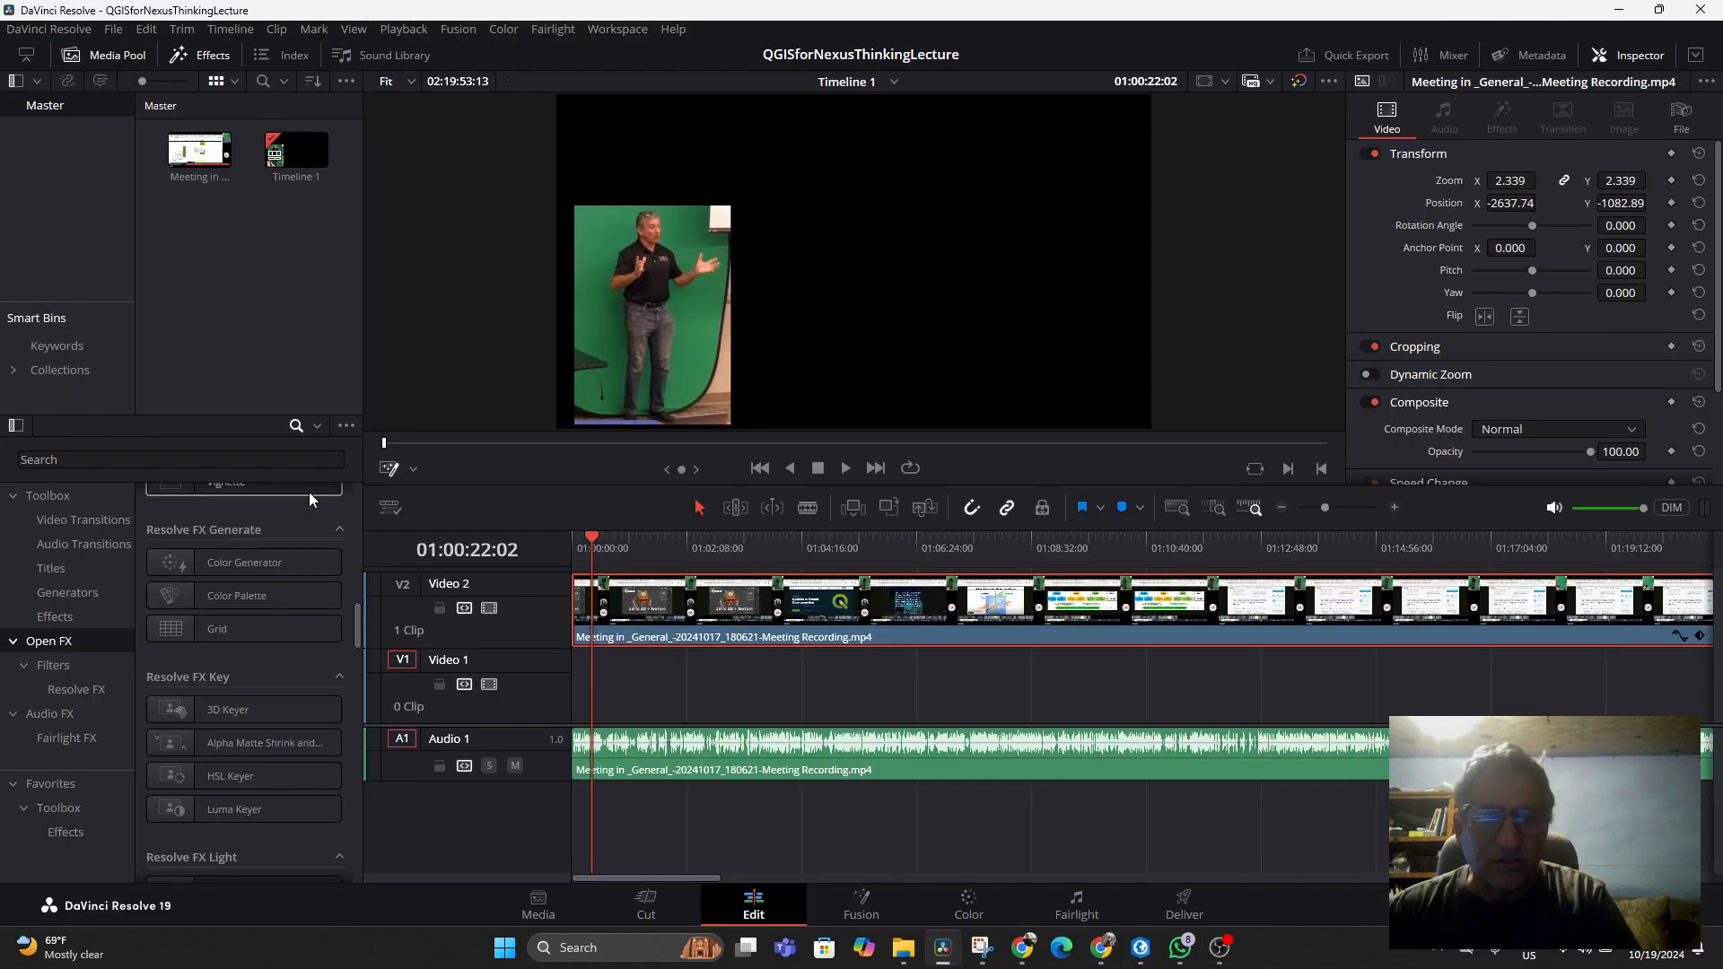
scroll(215, 583, up, 3)
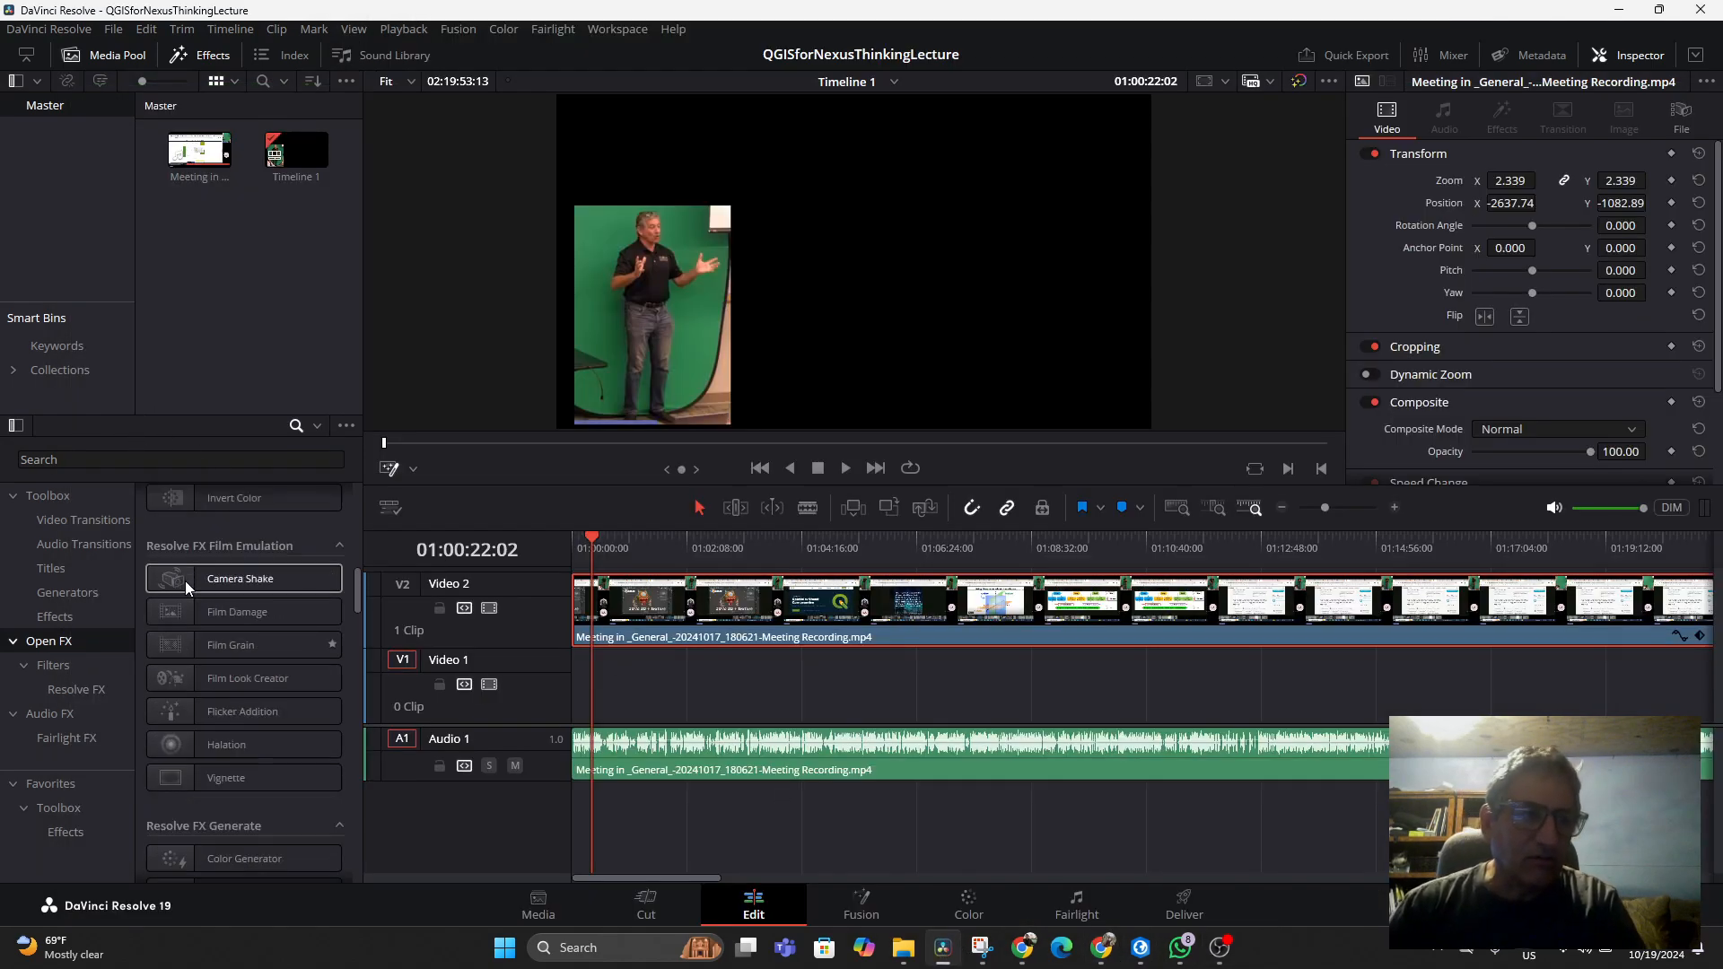
click(192, 53)
click(192, 53)
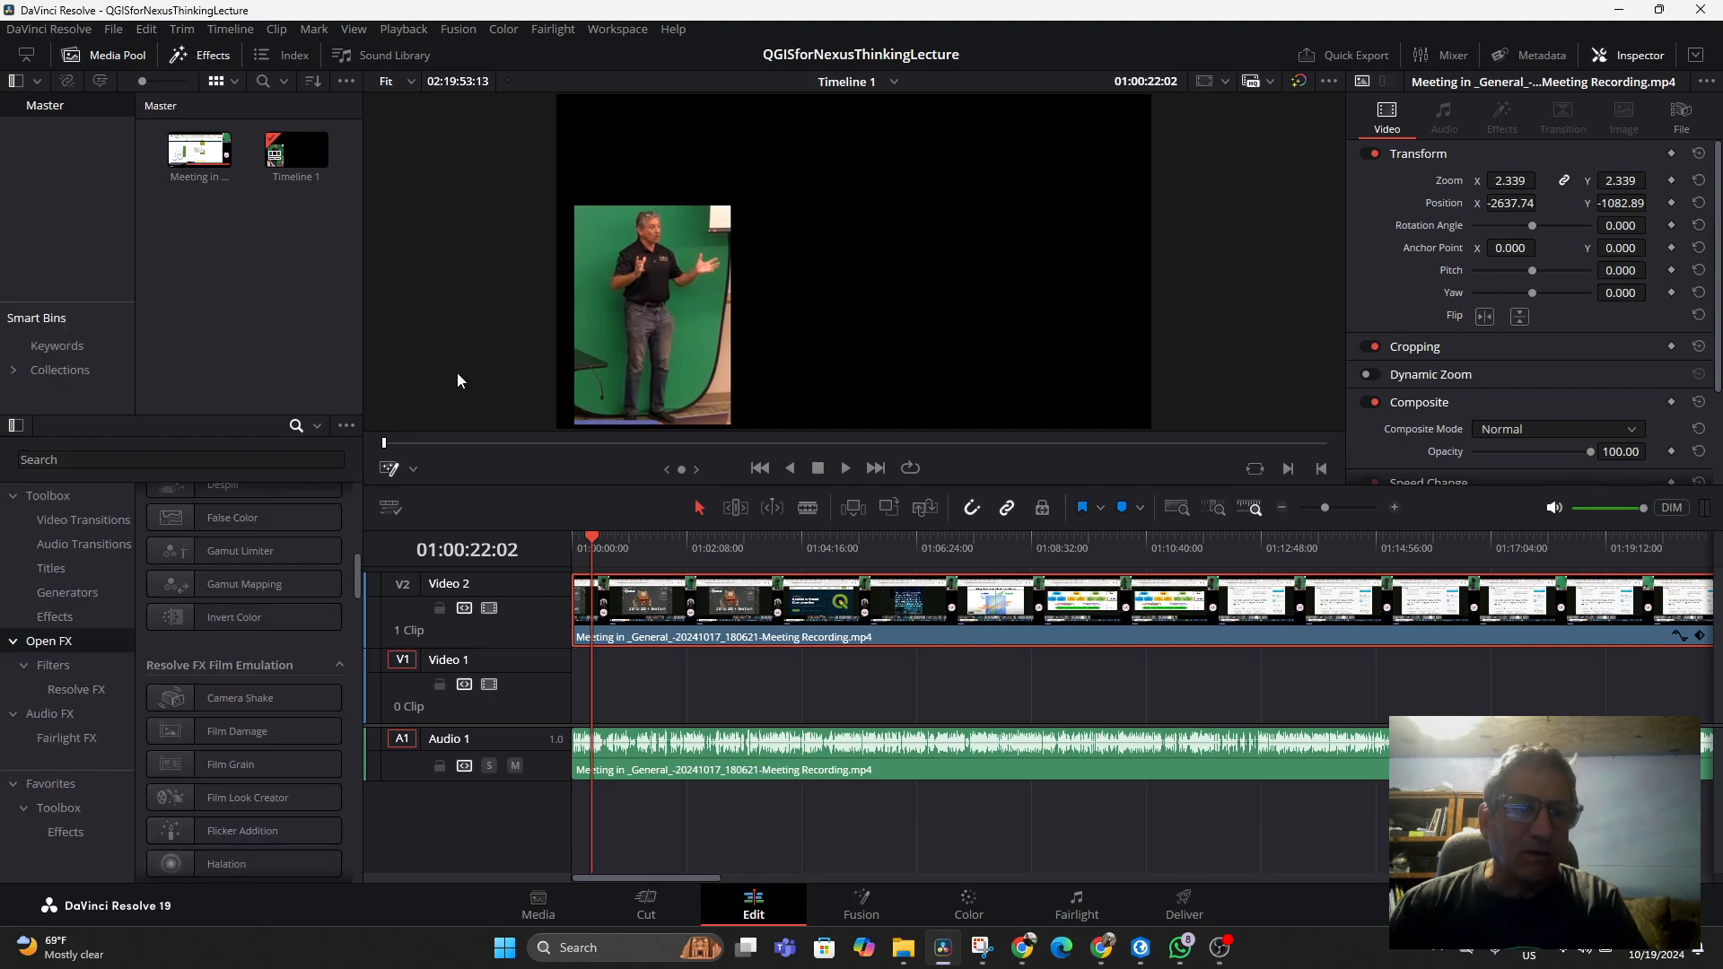
Try the viewer's Transform and Crop overlays, then set the overlay to Fusion Overlay
click(411, 470)
click(433, 586)
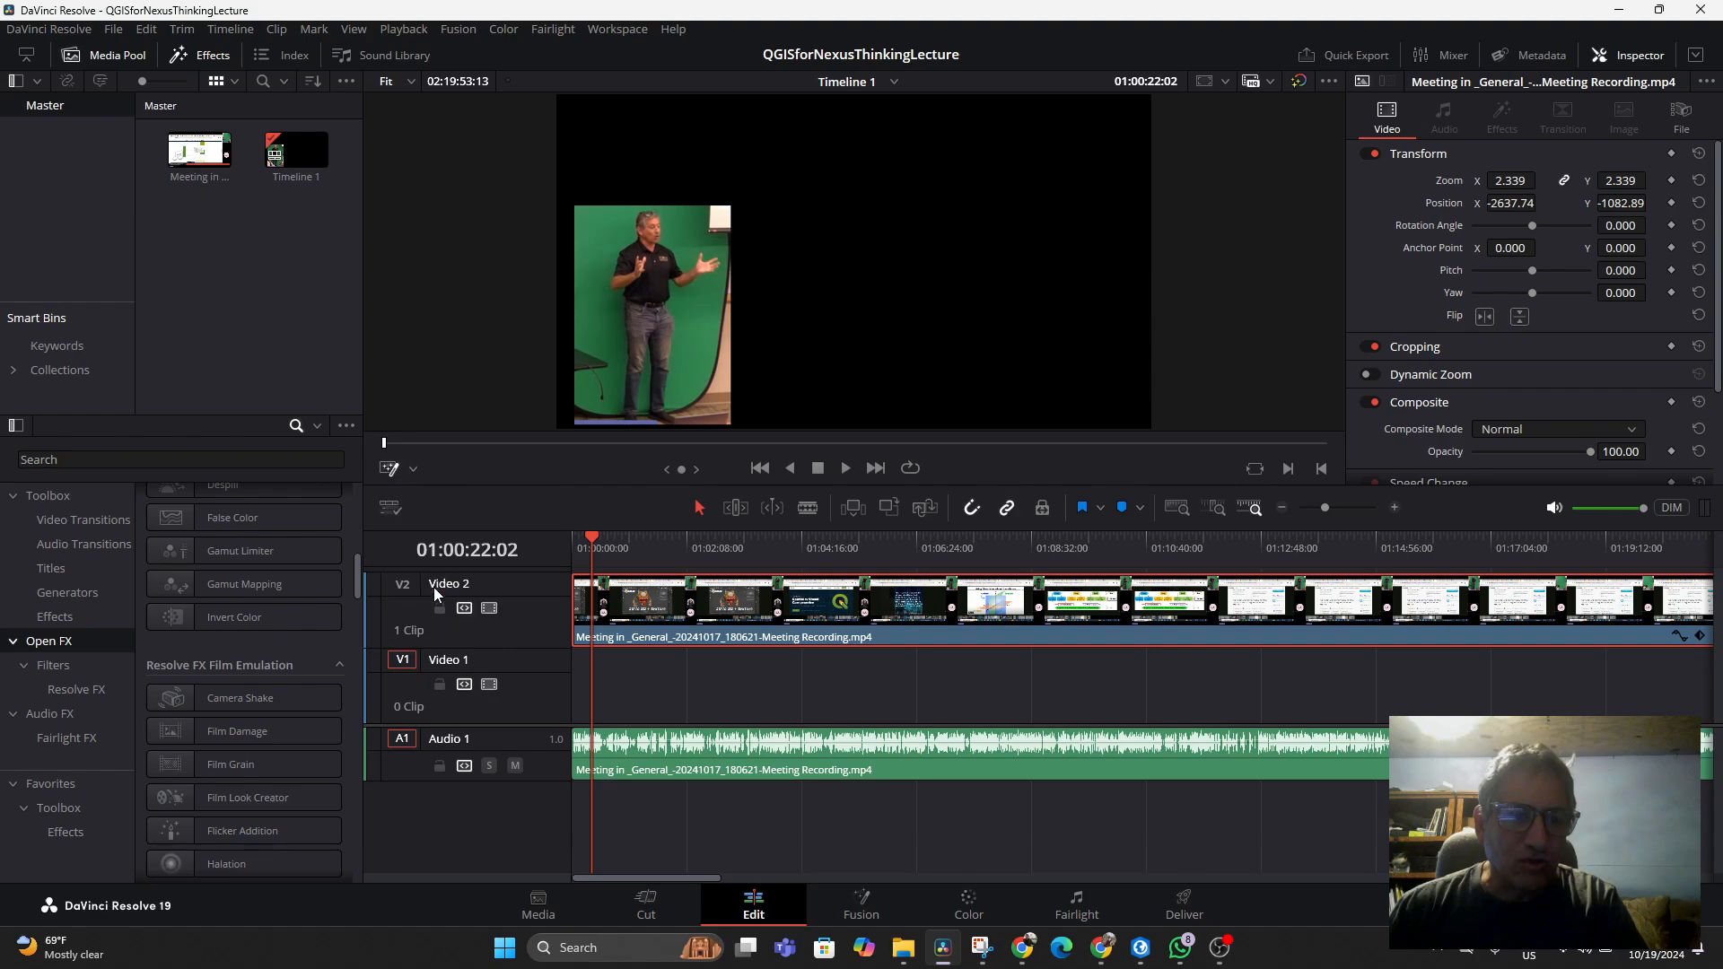
click(411, 467)
click(422, 495)
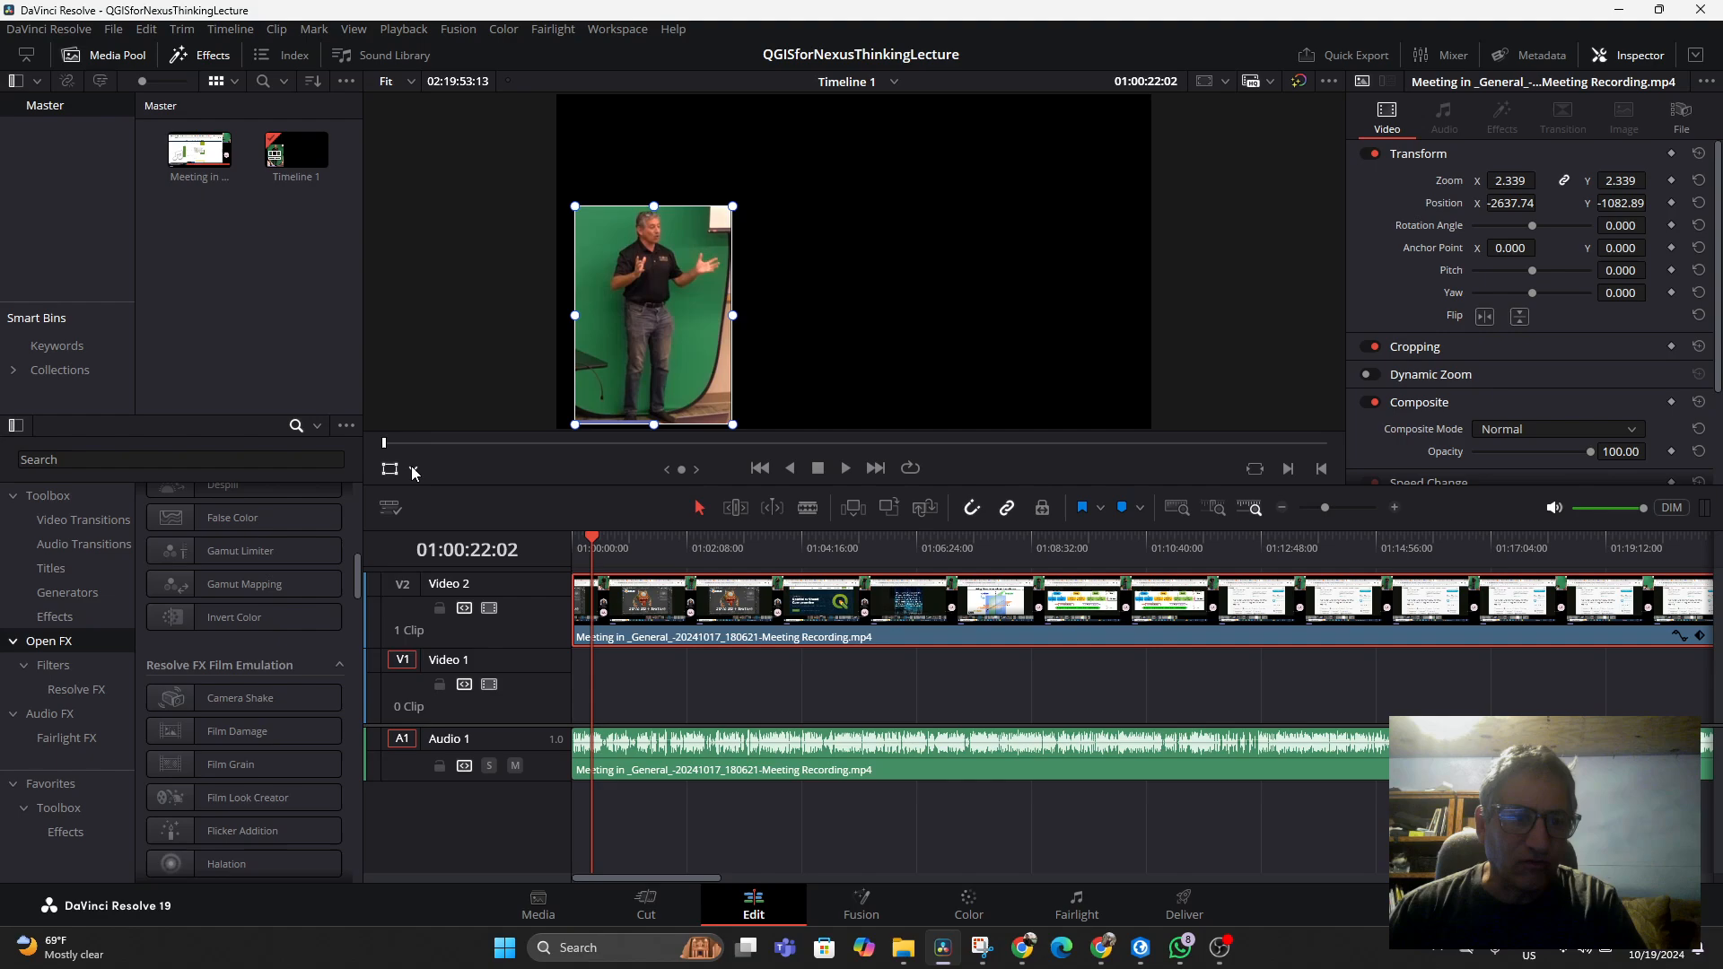
click(414, 470)
click(429, 515)
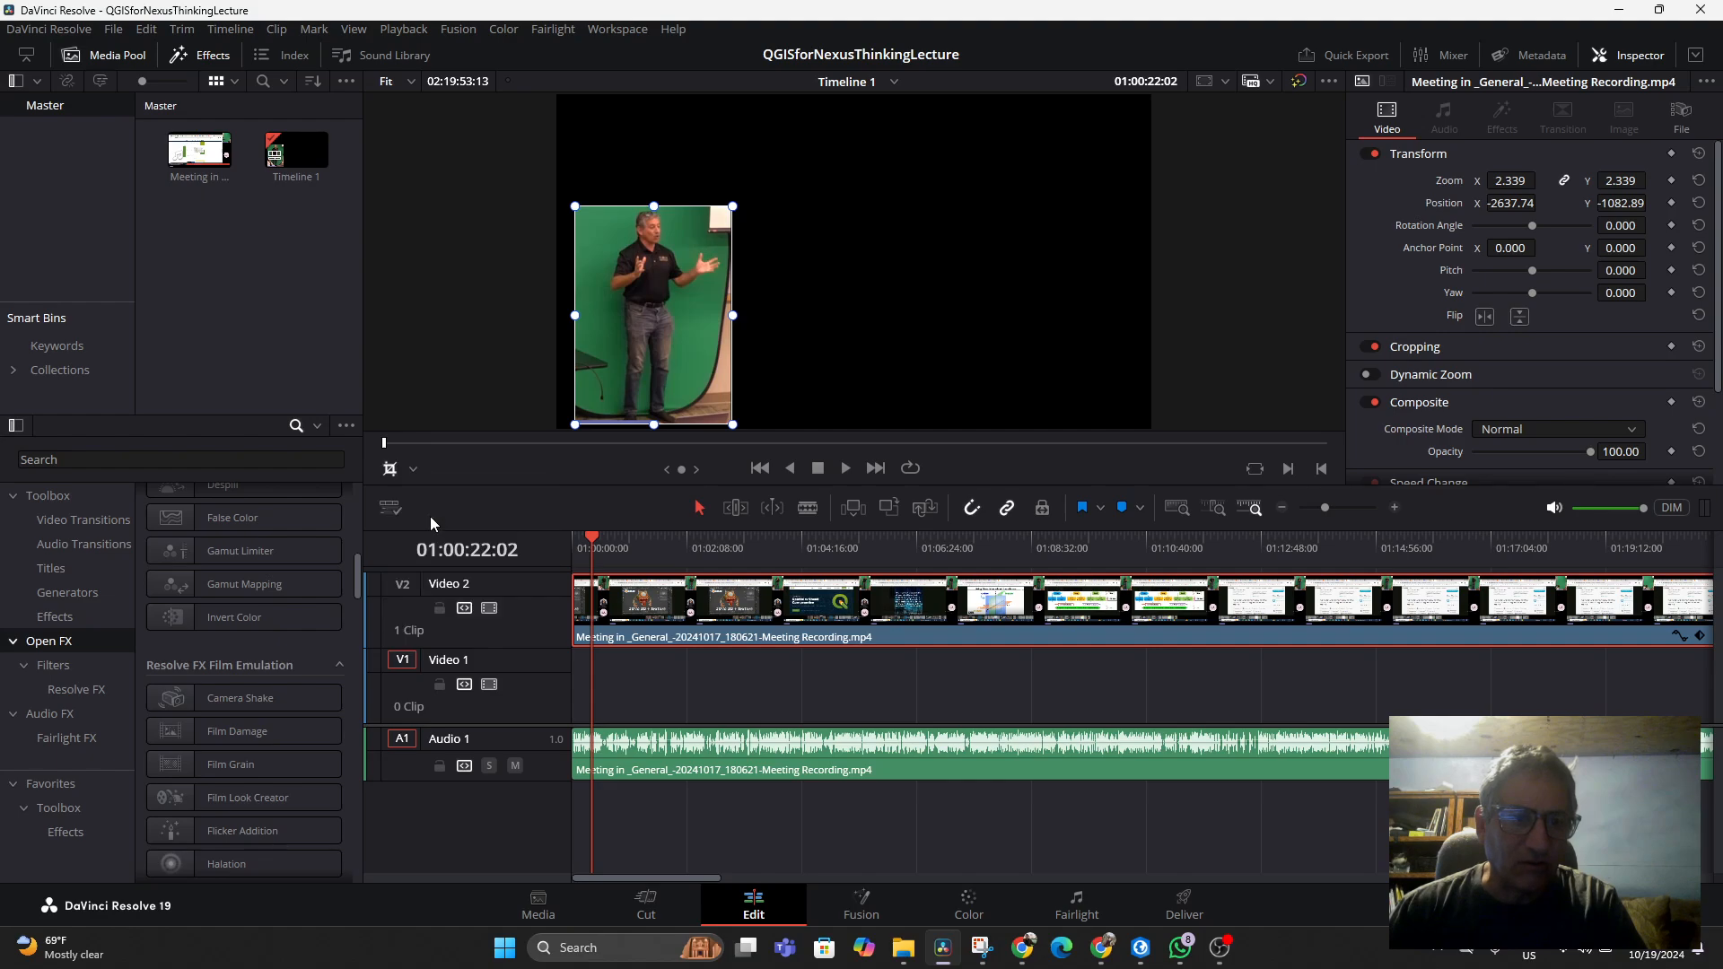
click(415, 469)
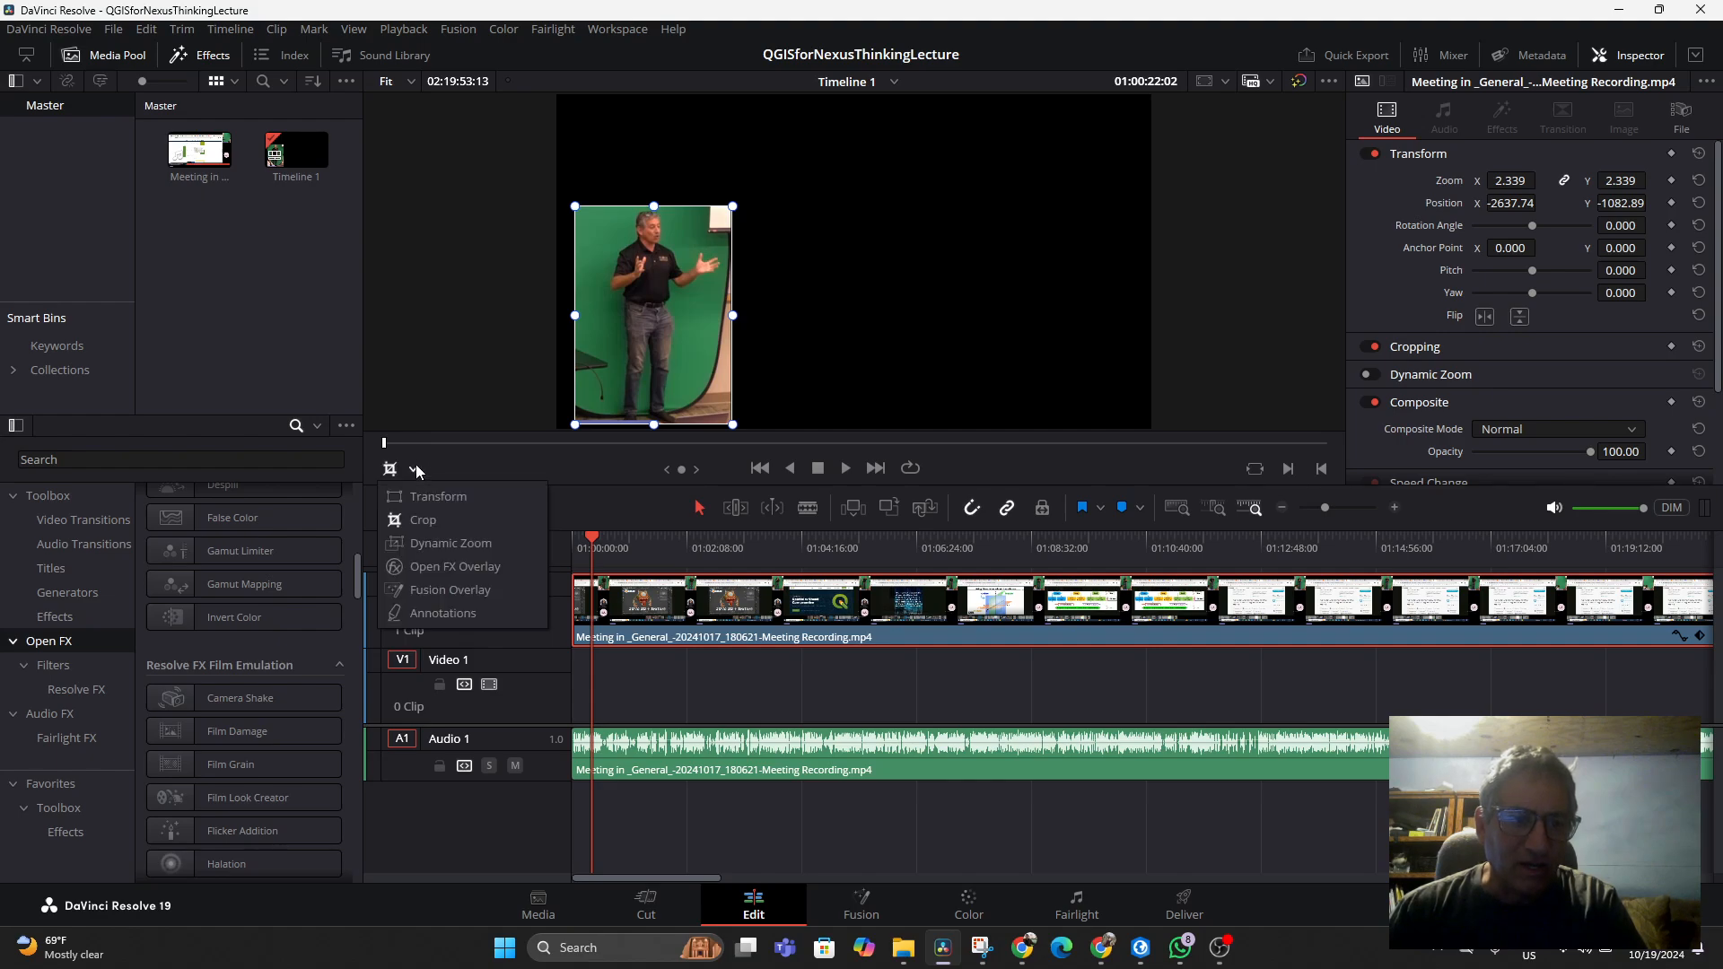
click(441, 589)
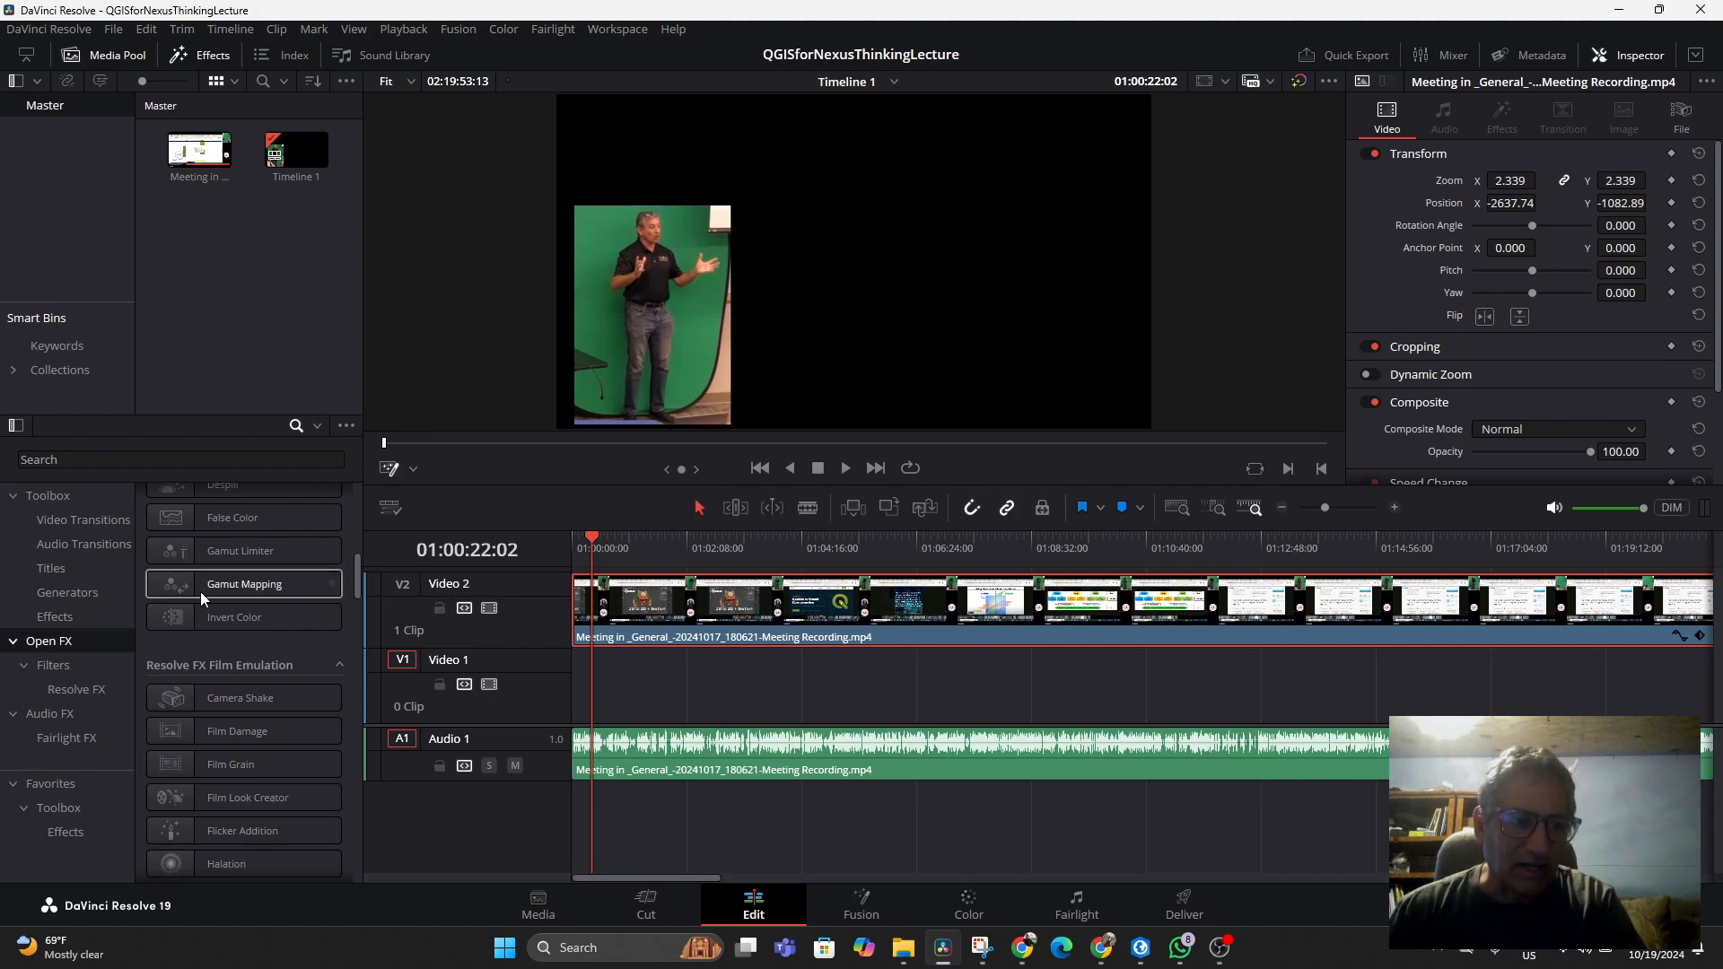
Find the 3D Keyer in the Resolve FX Key effects and apply it to the meeting recording clip on Video 2
click(100, 463)
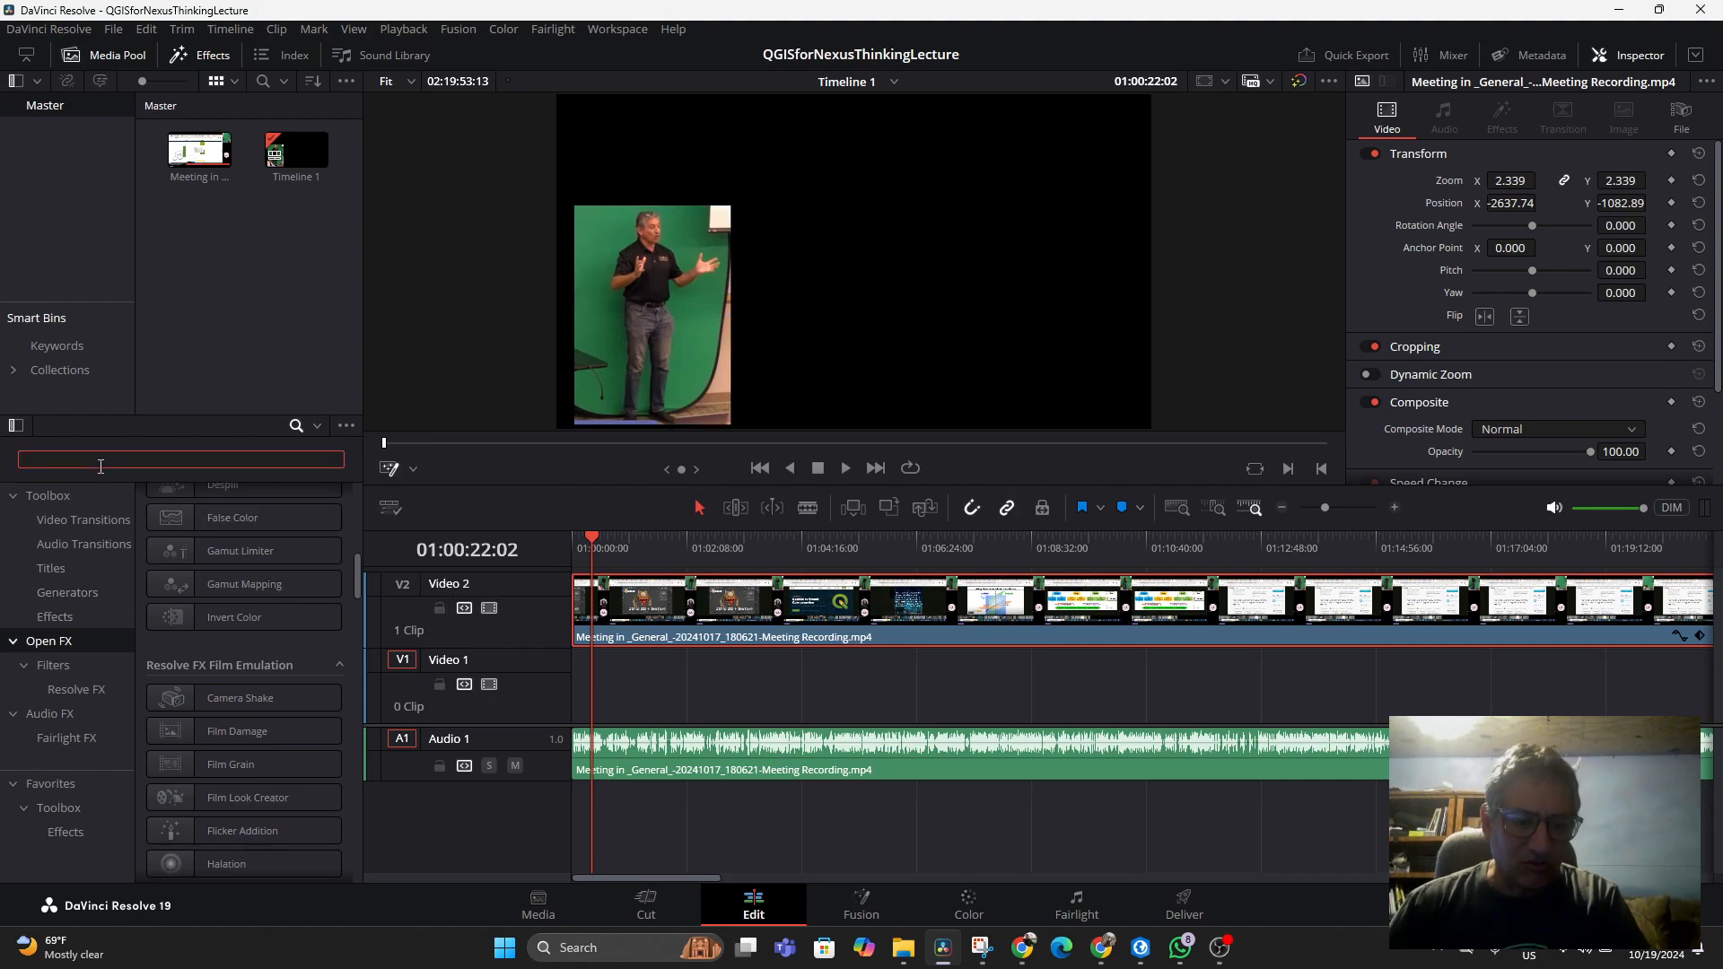
text(3d)
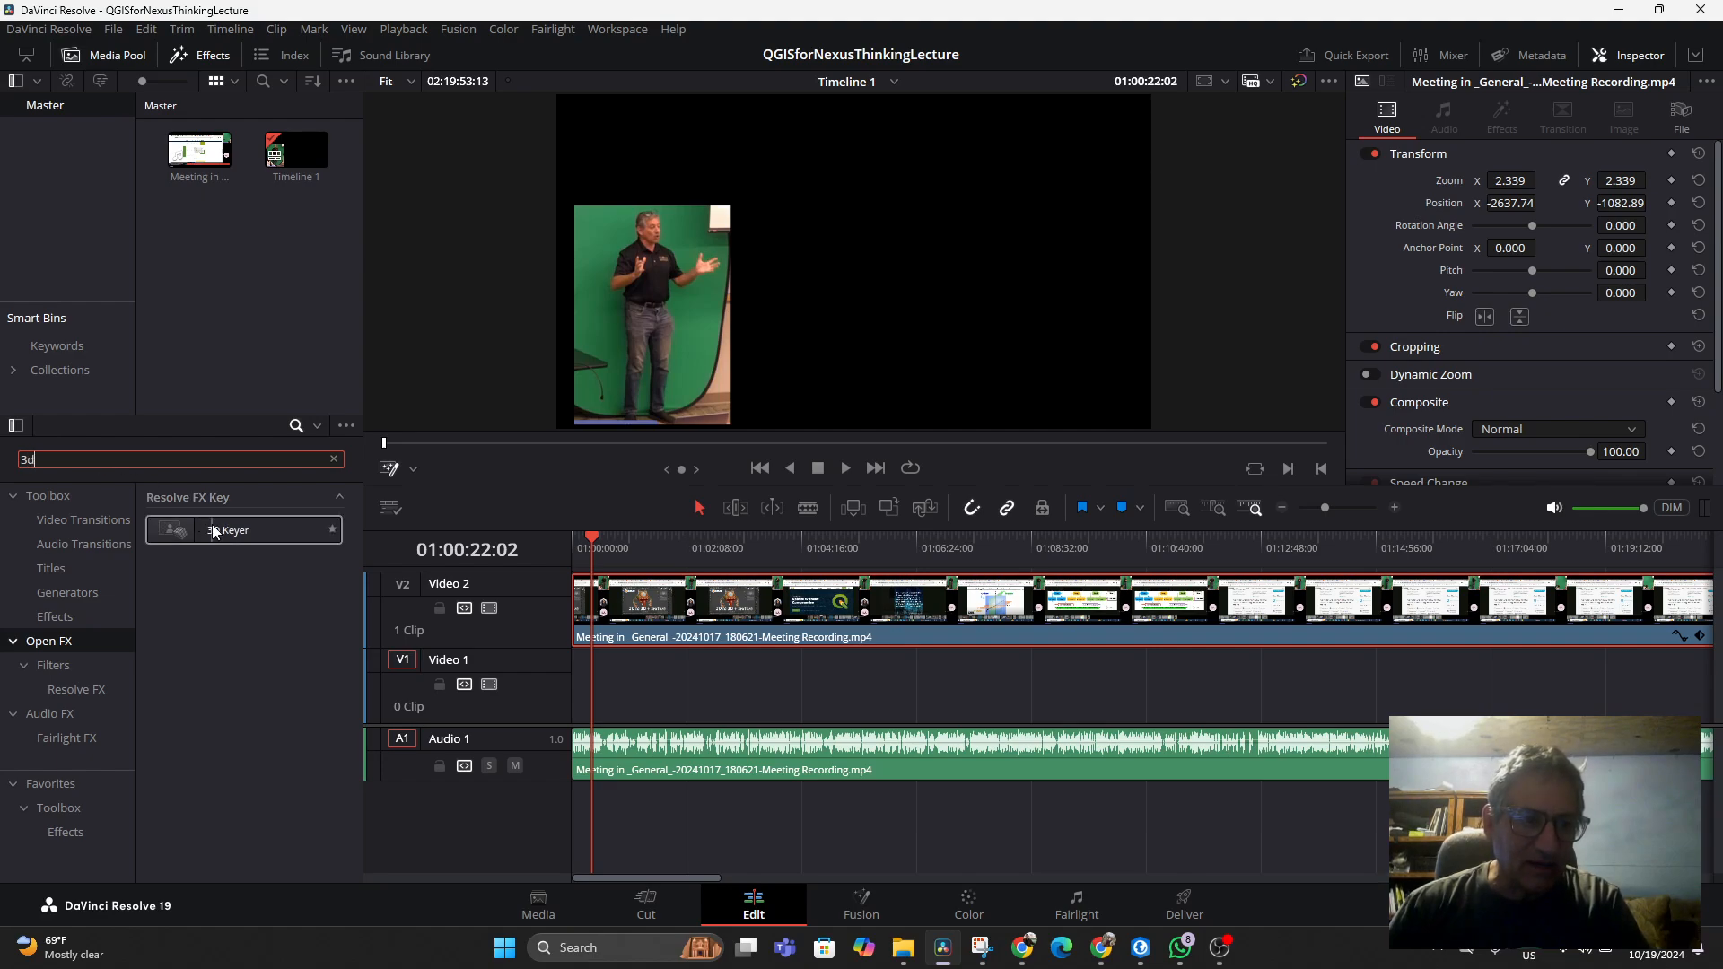
click(334, 460)
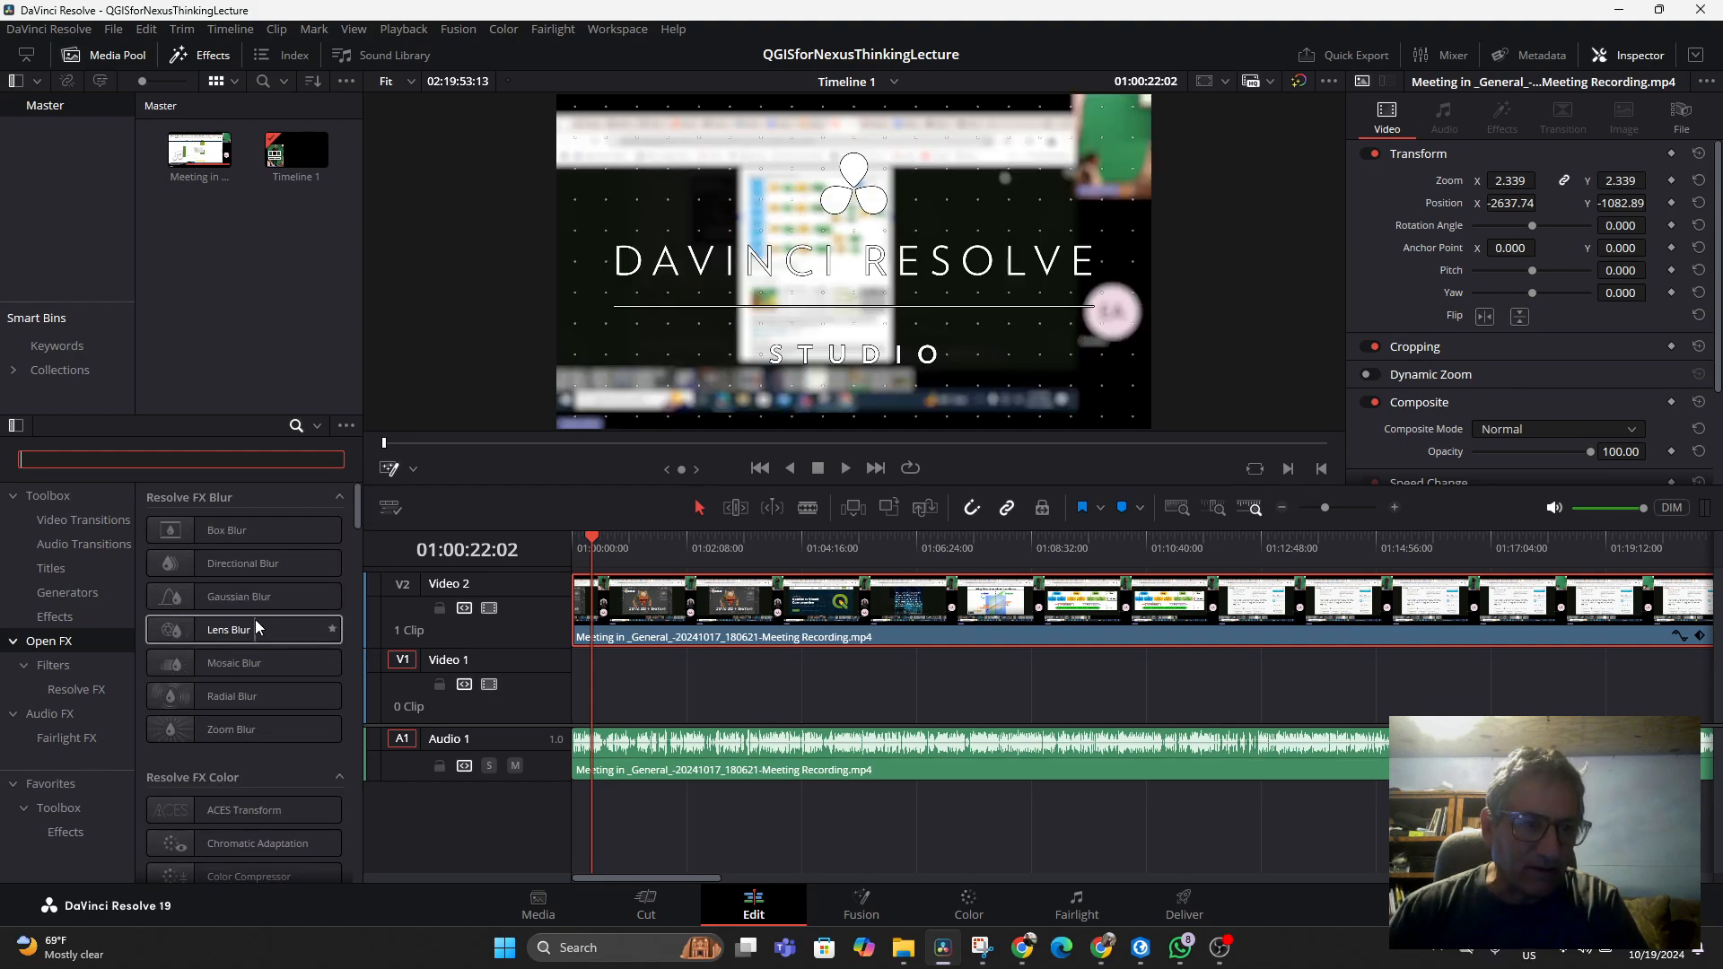
scroll(257, 628, down, 10)
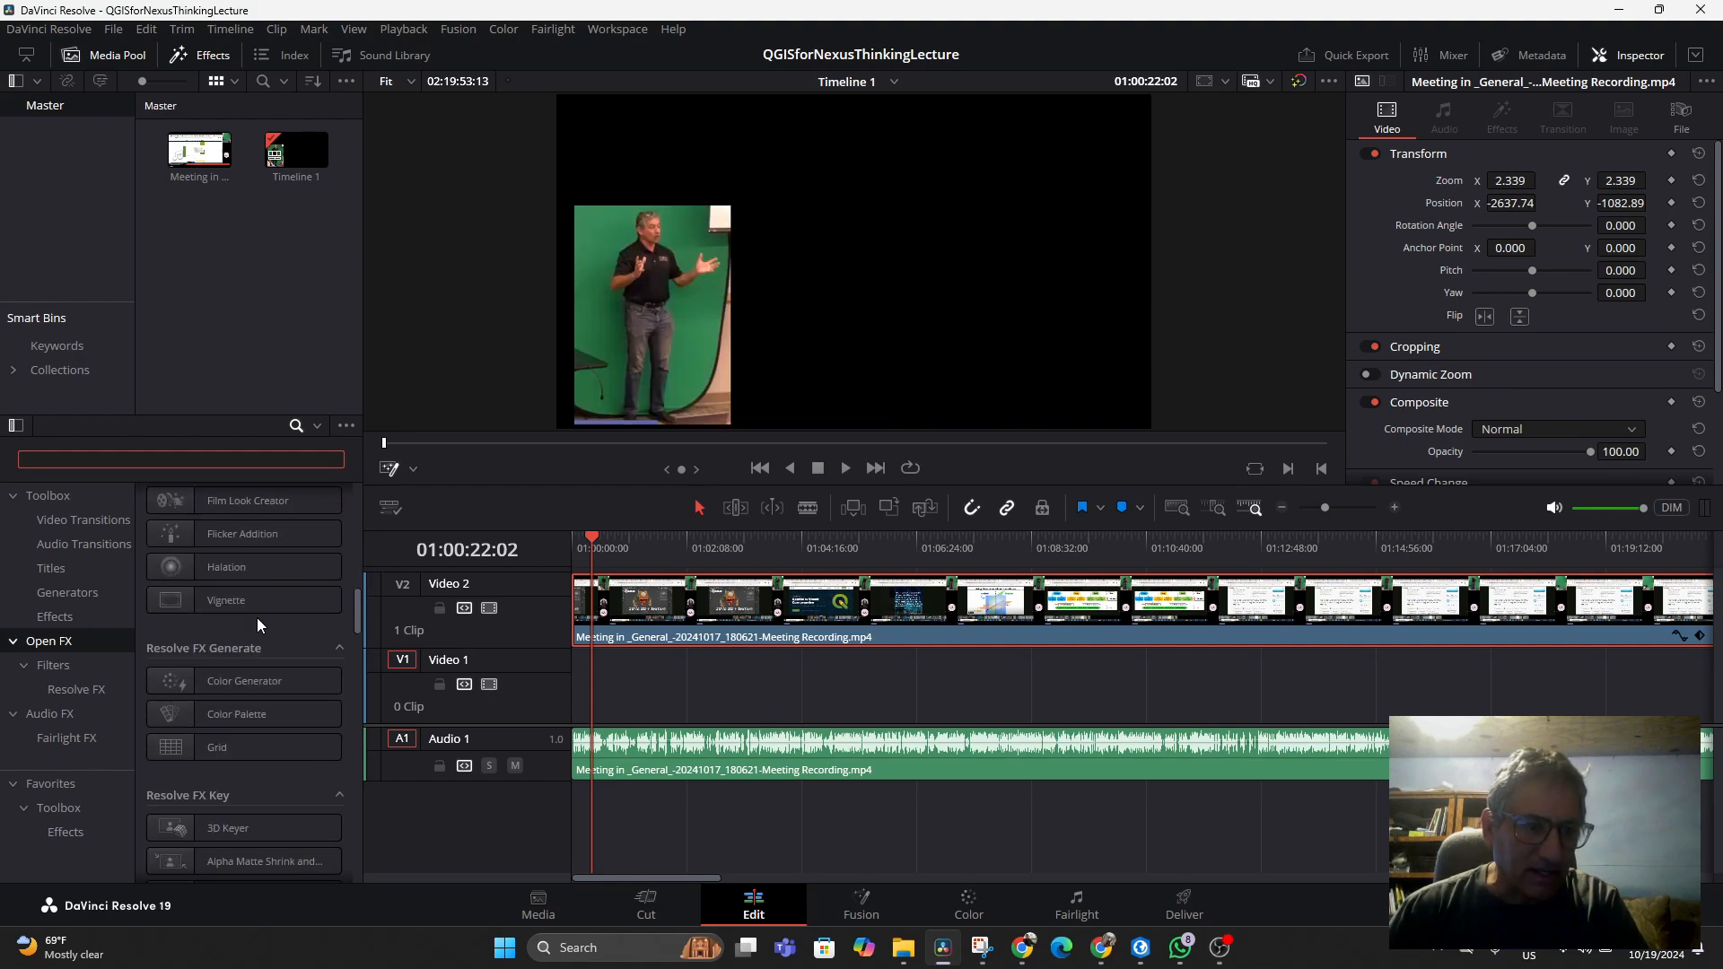
scroll(256, 618, down, 3)
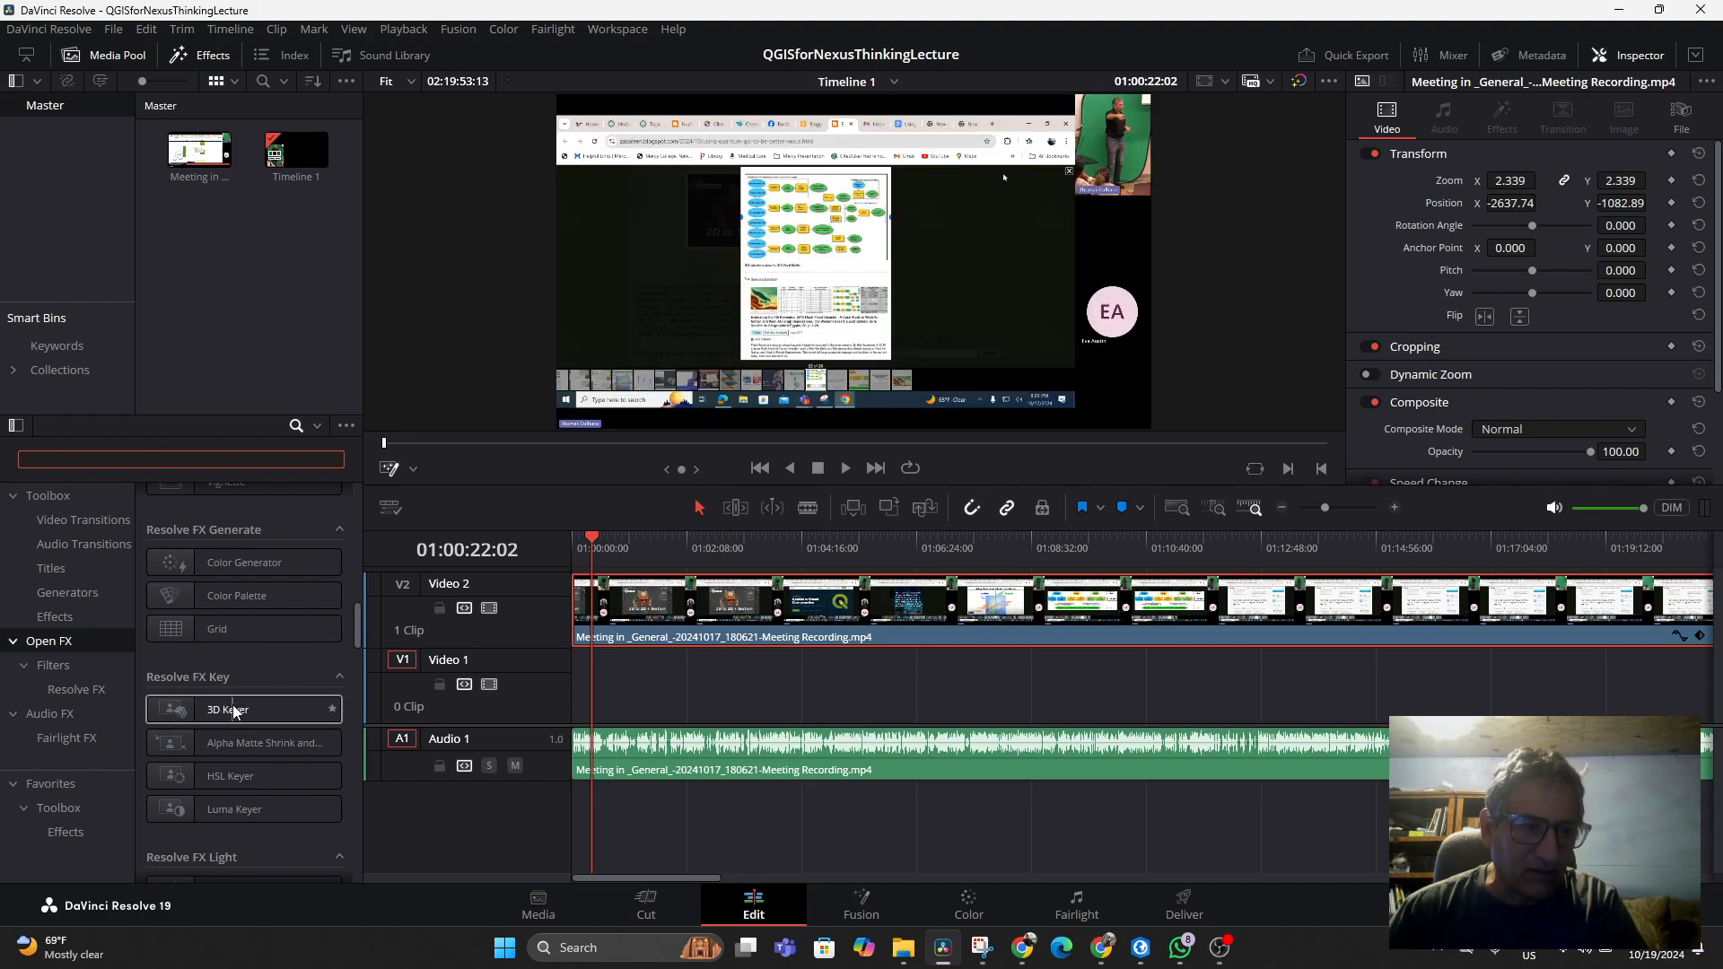
drag(228, 709, 754, 611)
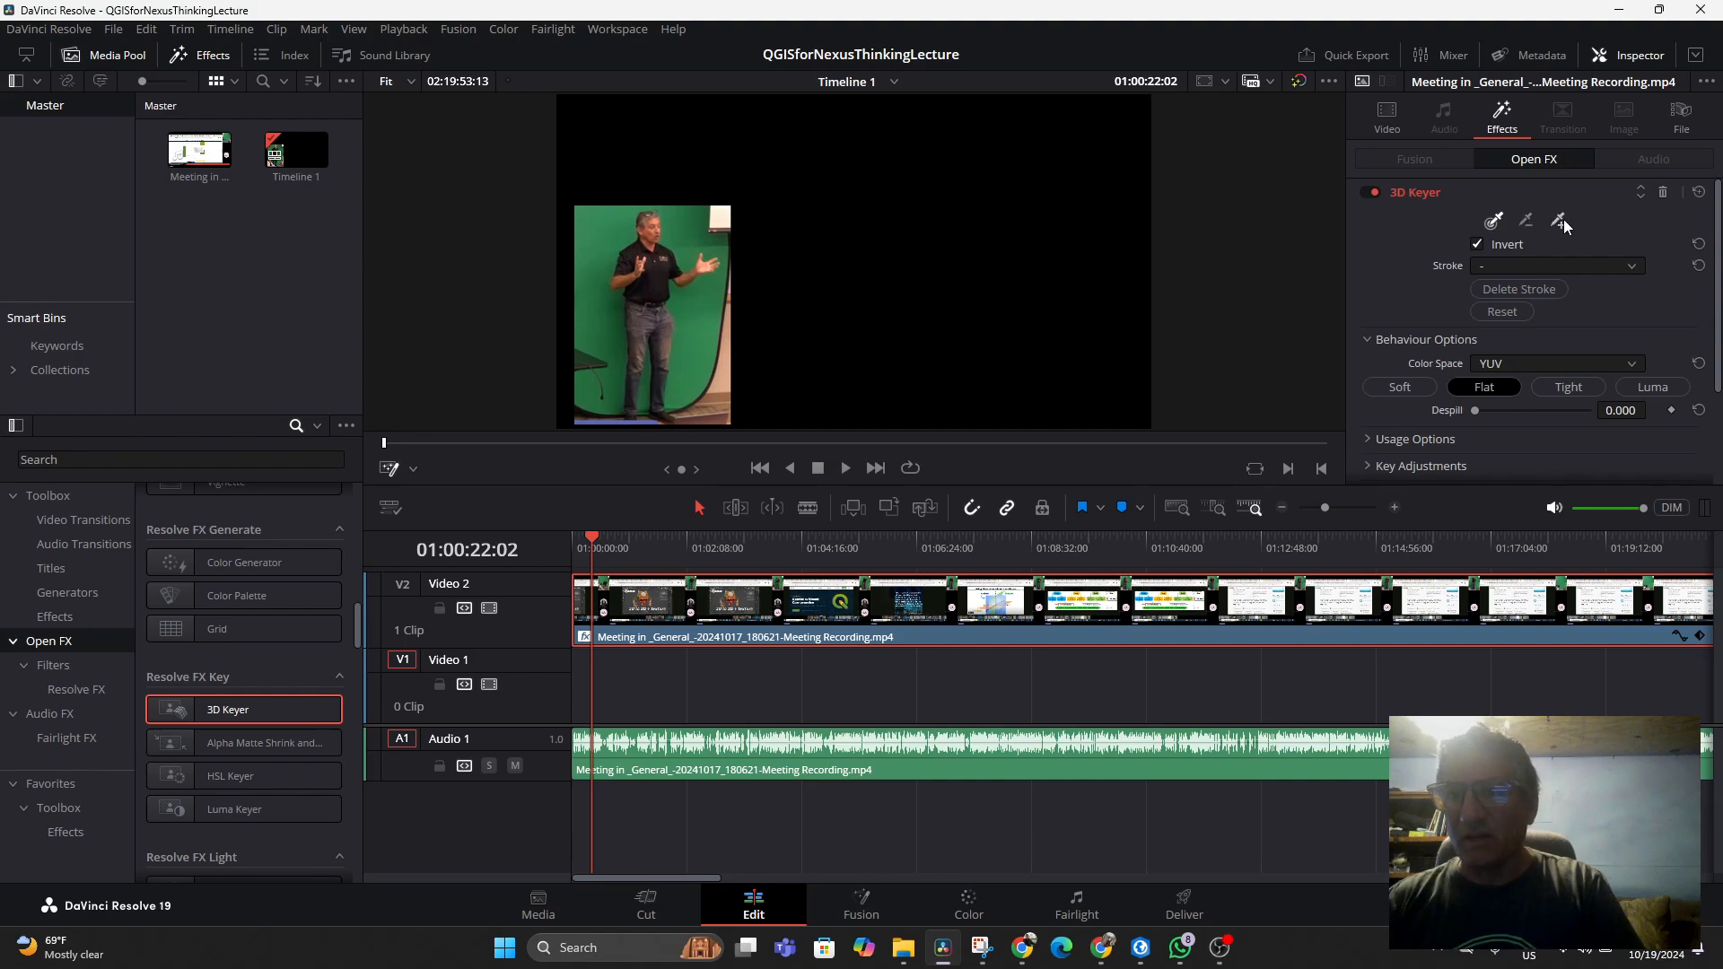
Try to sample the green background with the 3D Keyer's Pick and Add tools, toggling the effect off and on
click(1495, 223)
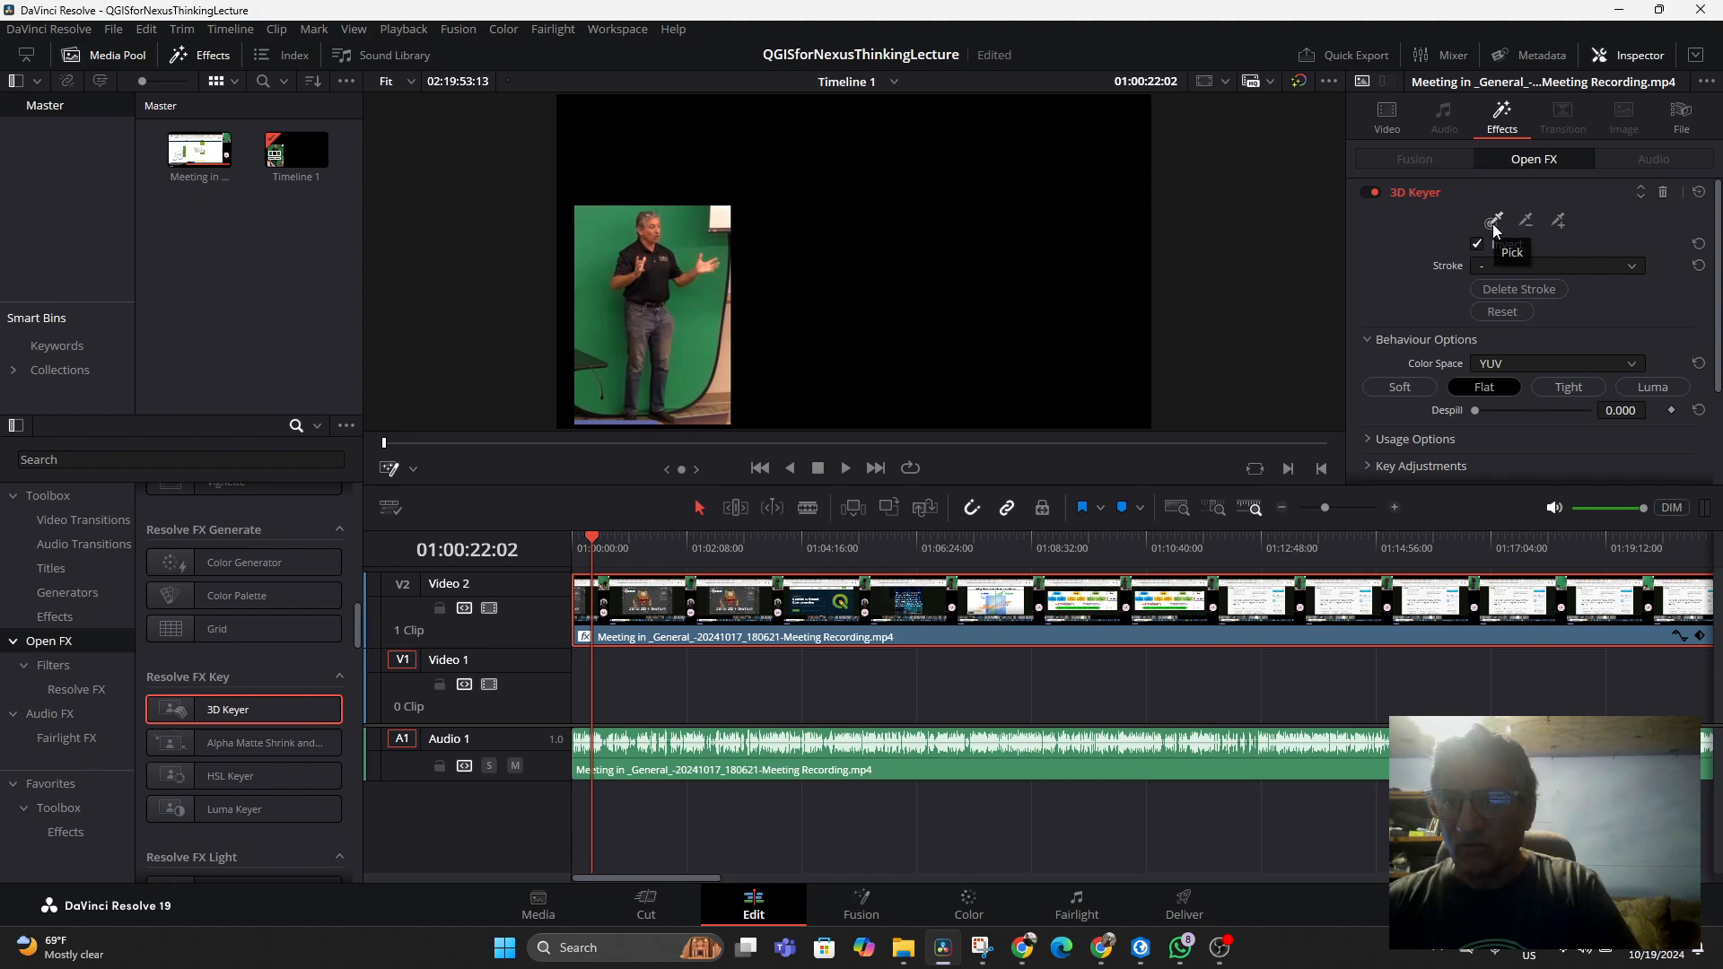
click(1559, 222)
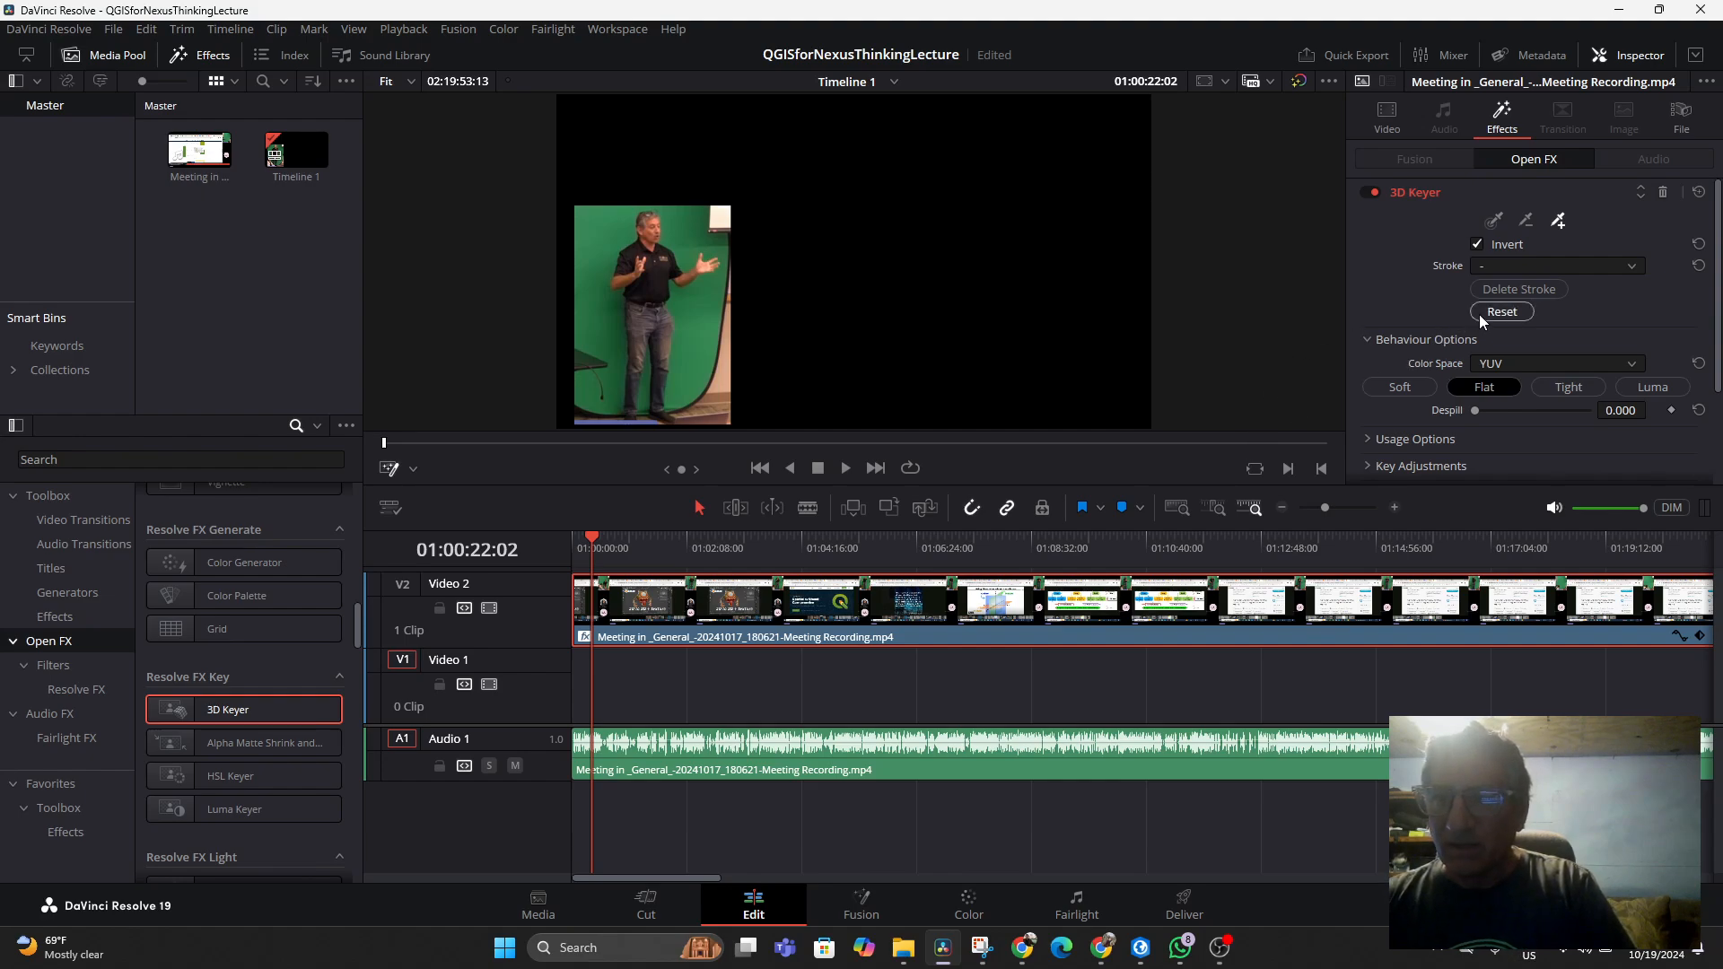
click(1499, 222)
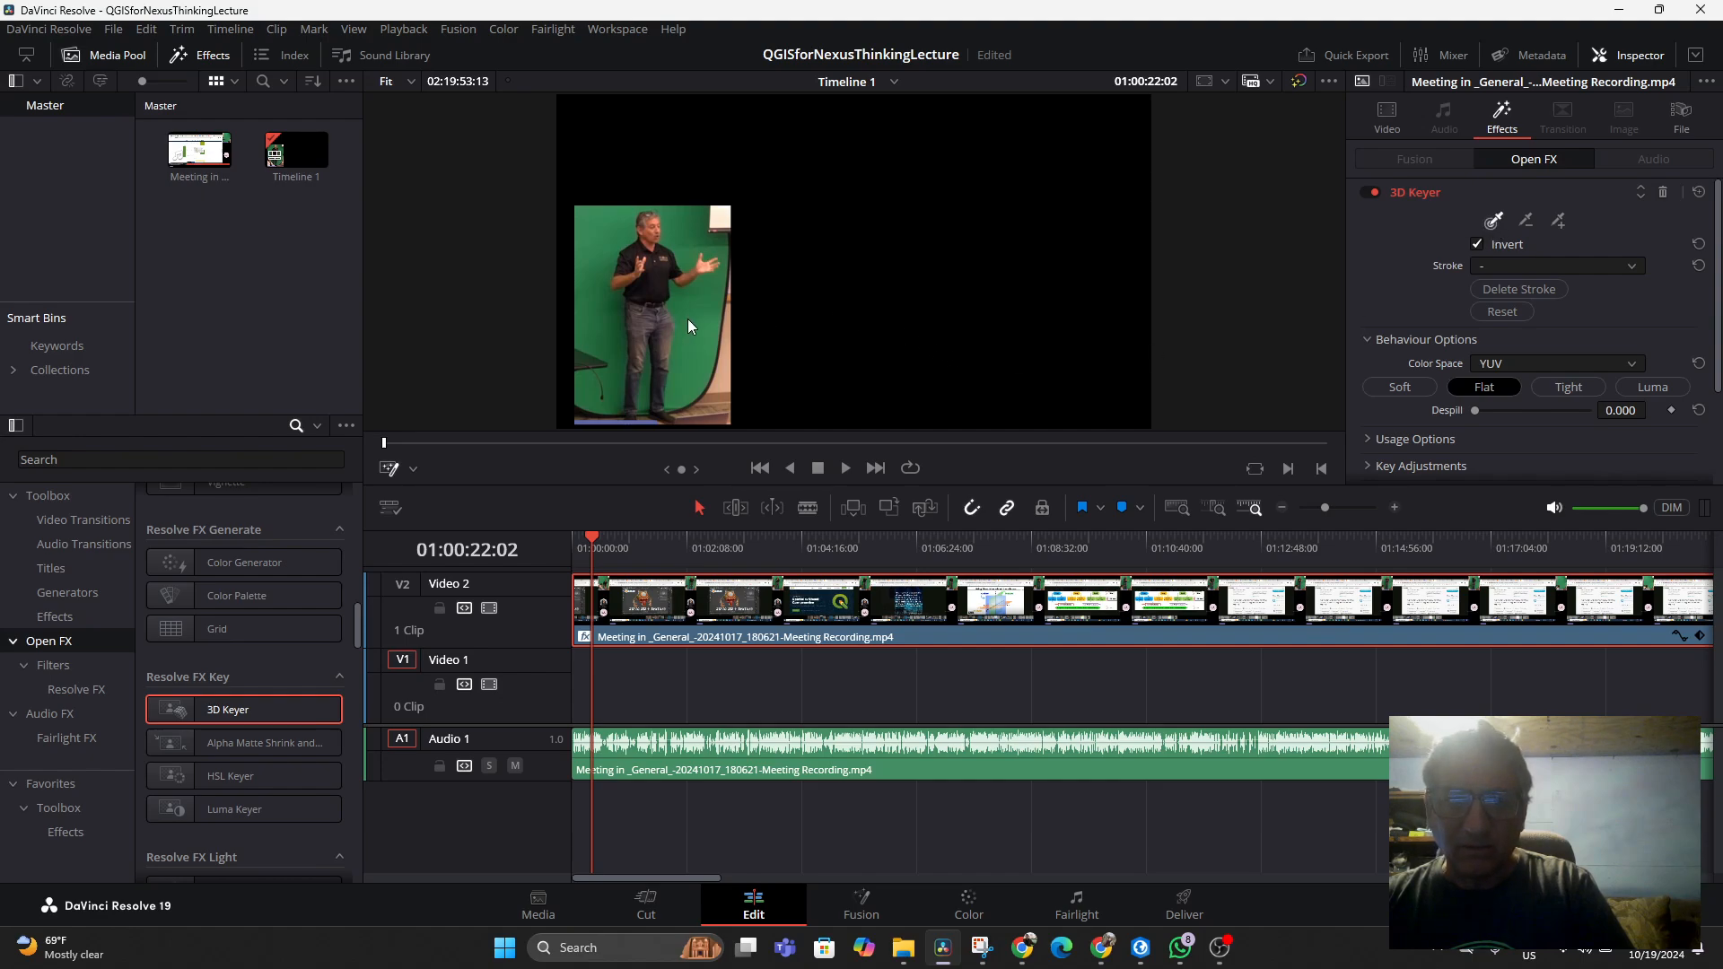
right_click(842, 615)
click(832, 608)
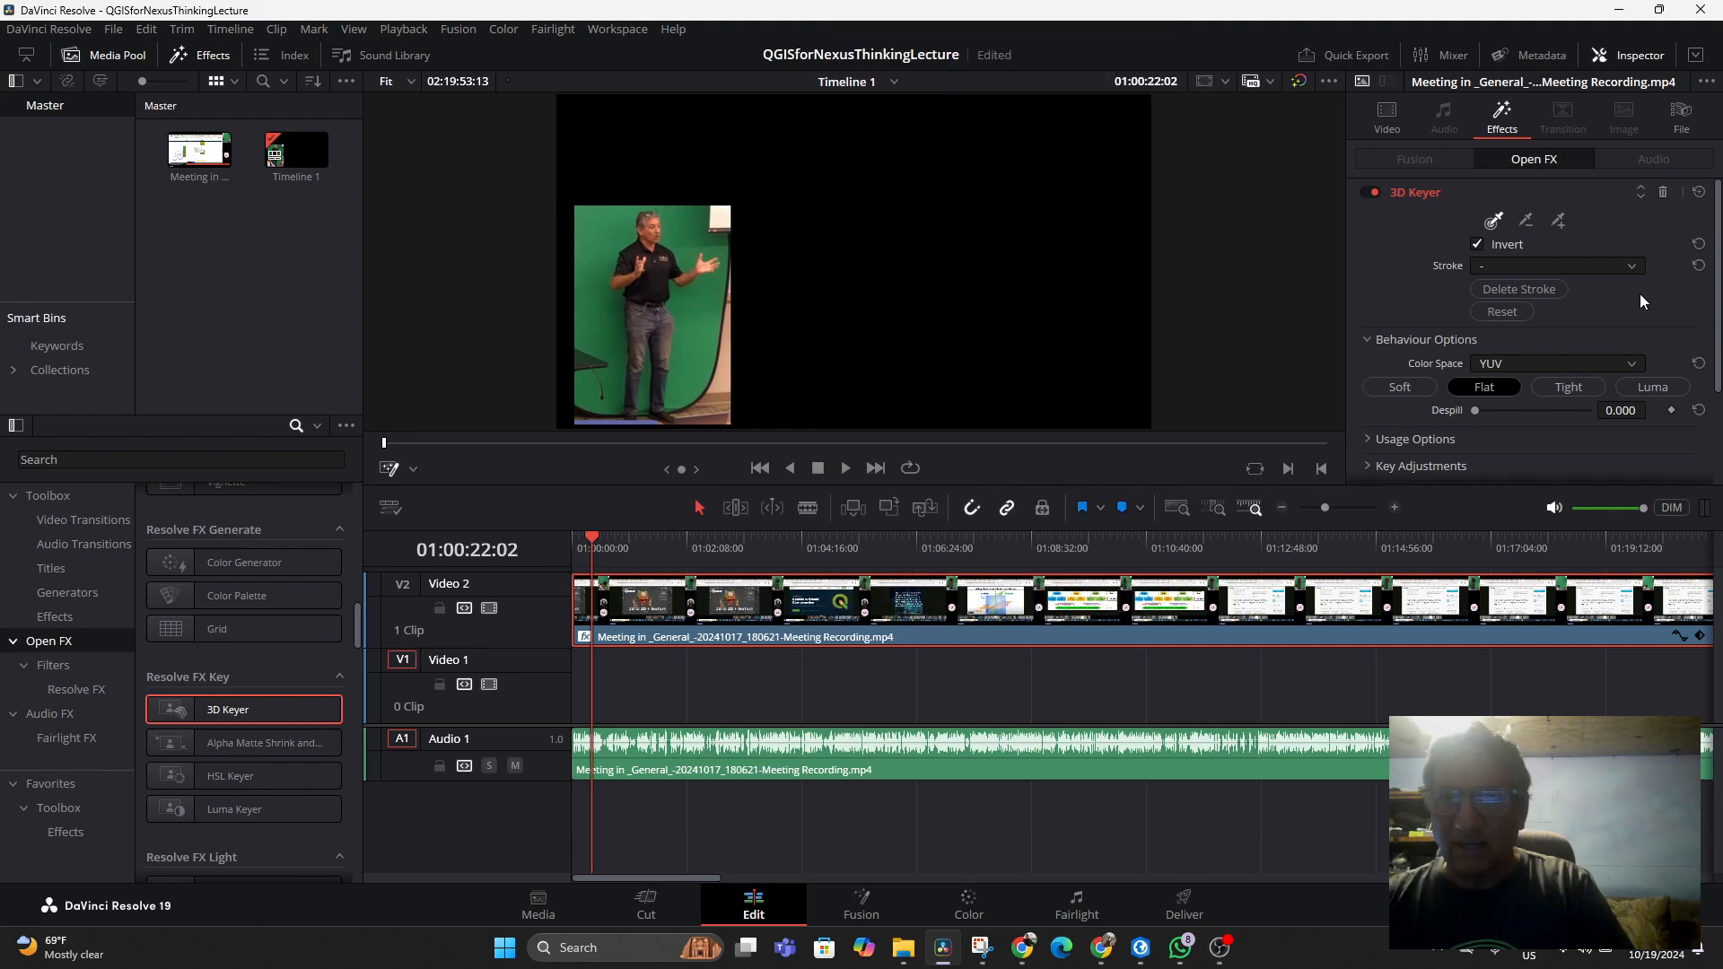
click(1371, 194)
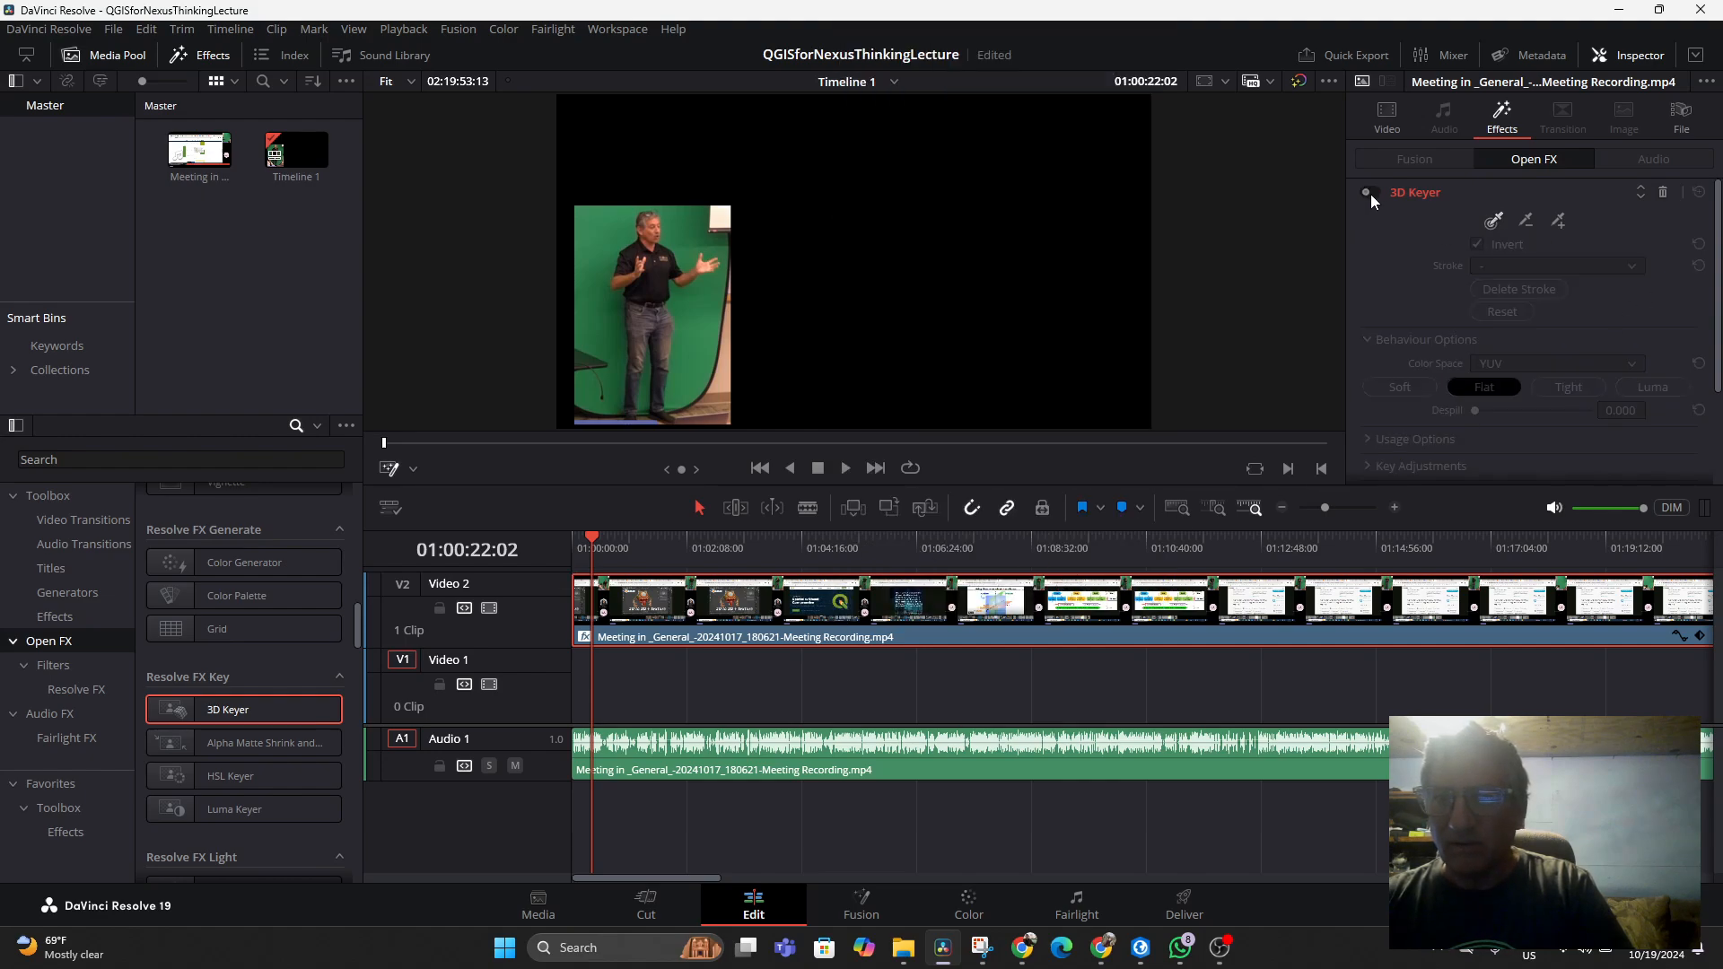
click(1370, 194)
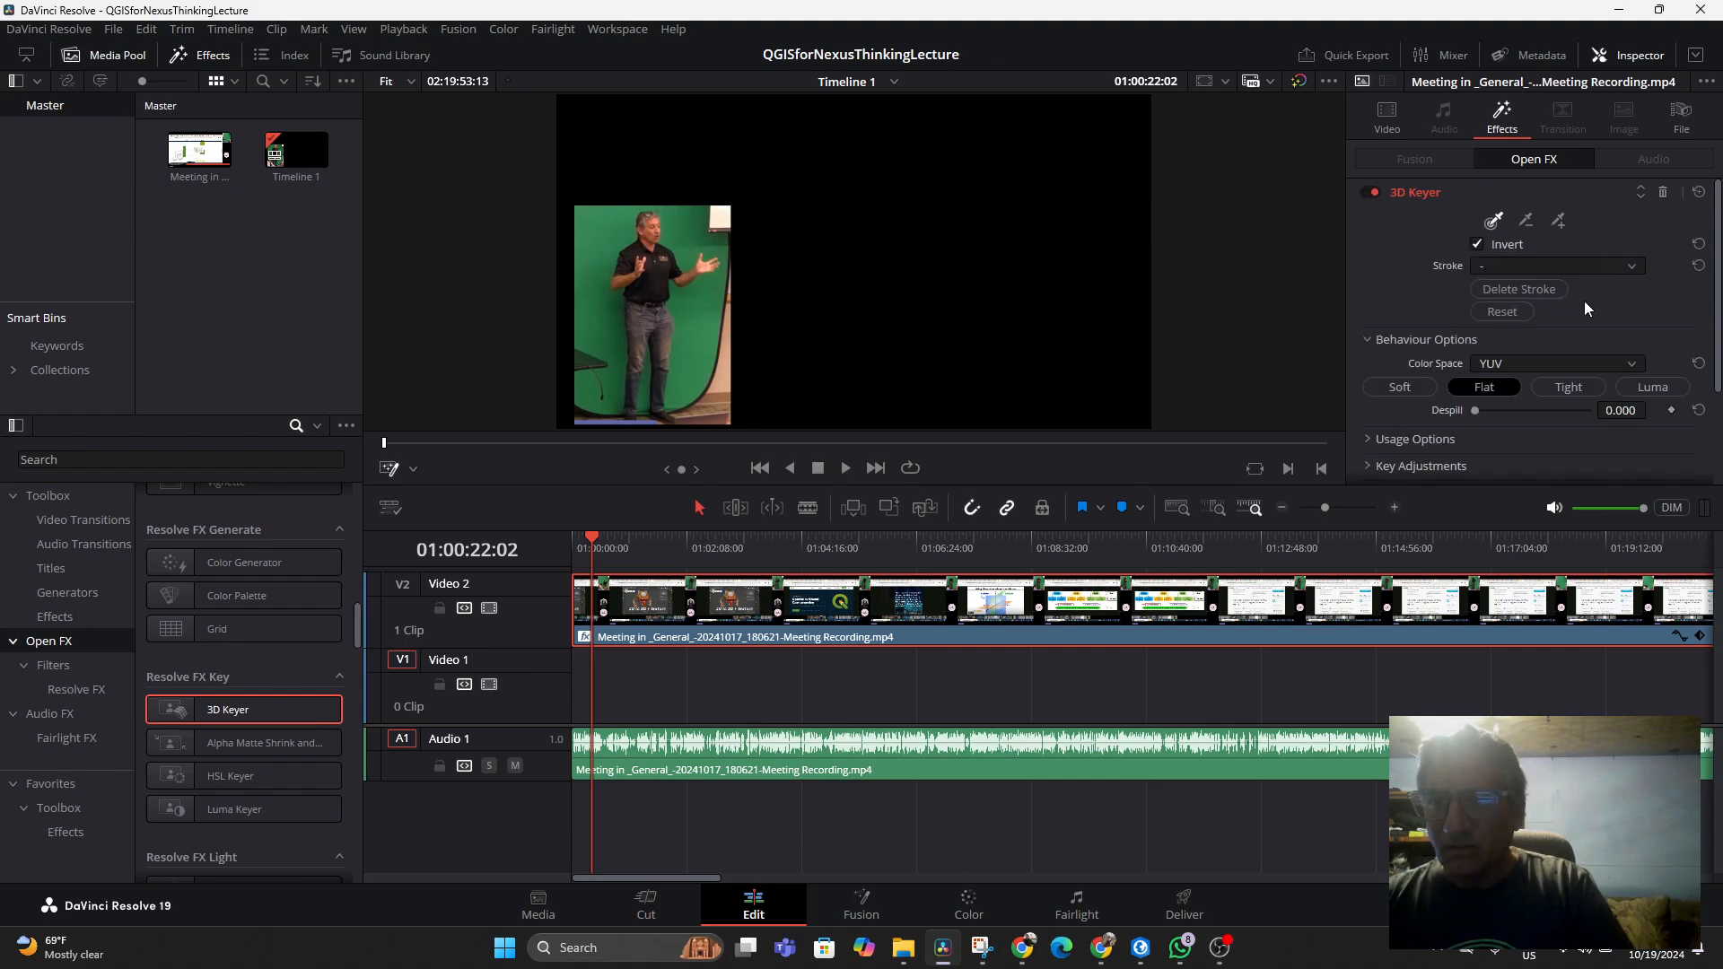
scroll(1579, 316, down, 3)
scroll(1613, 315, up, 3)
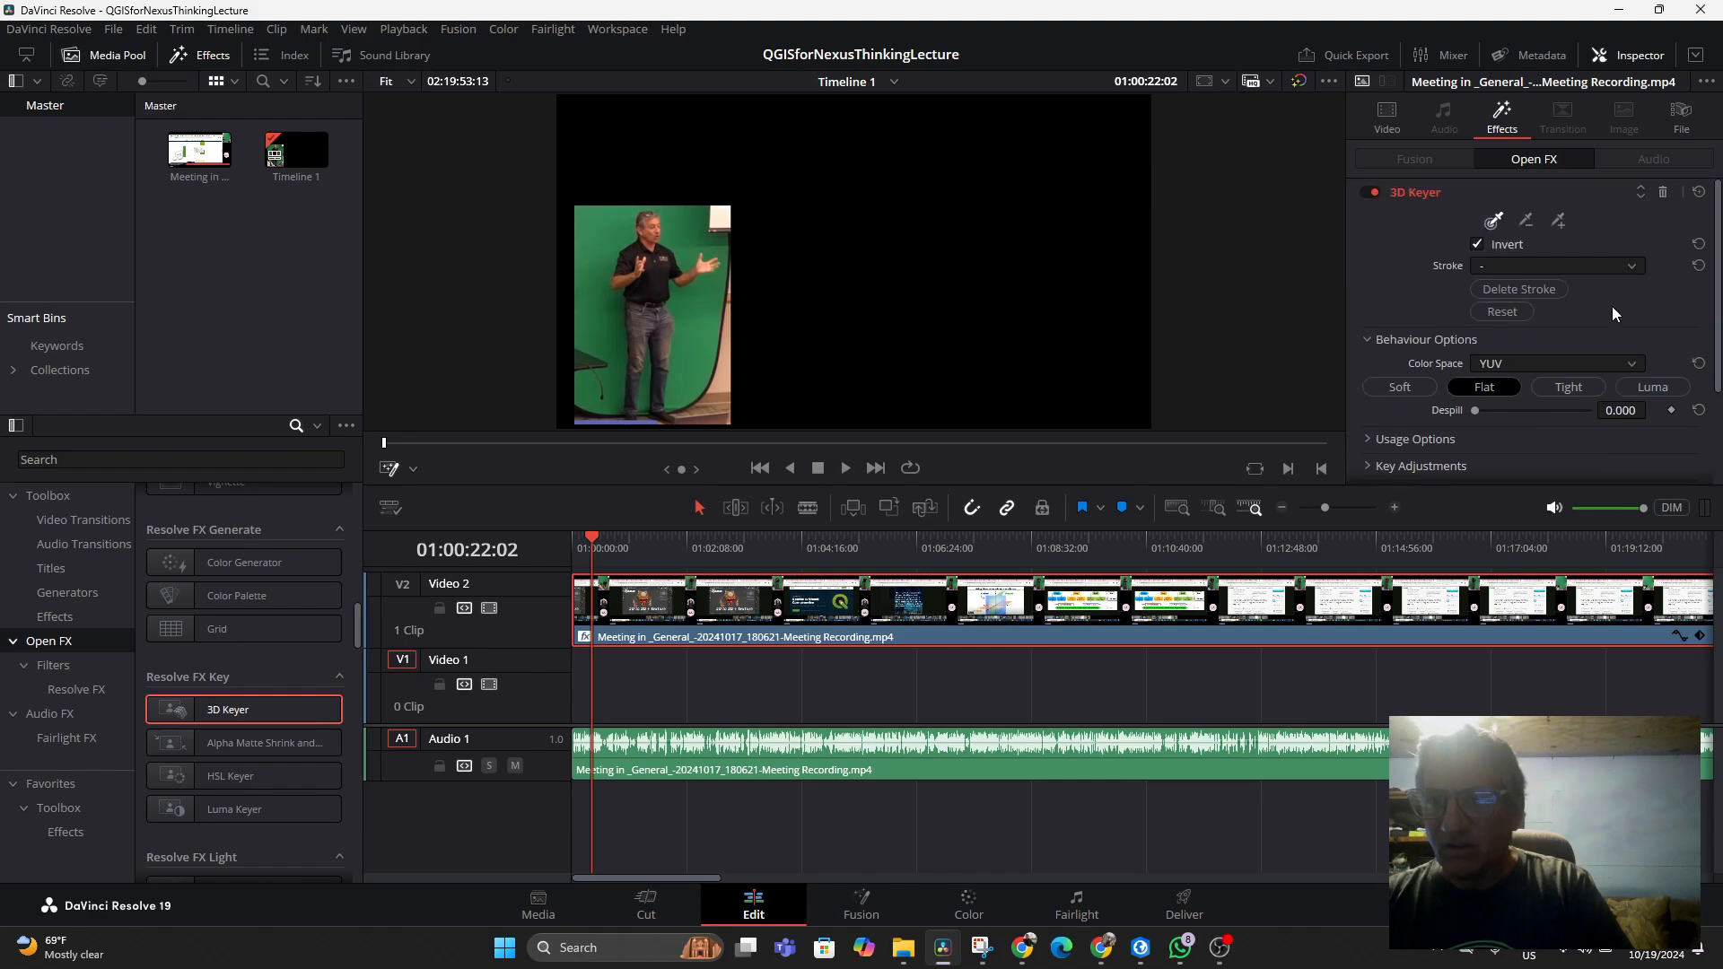
click(1495, 222)
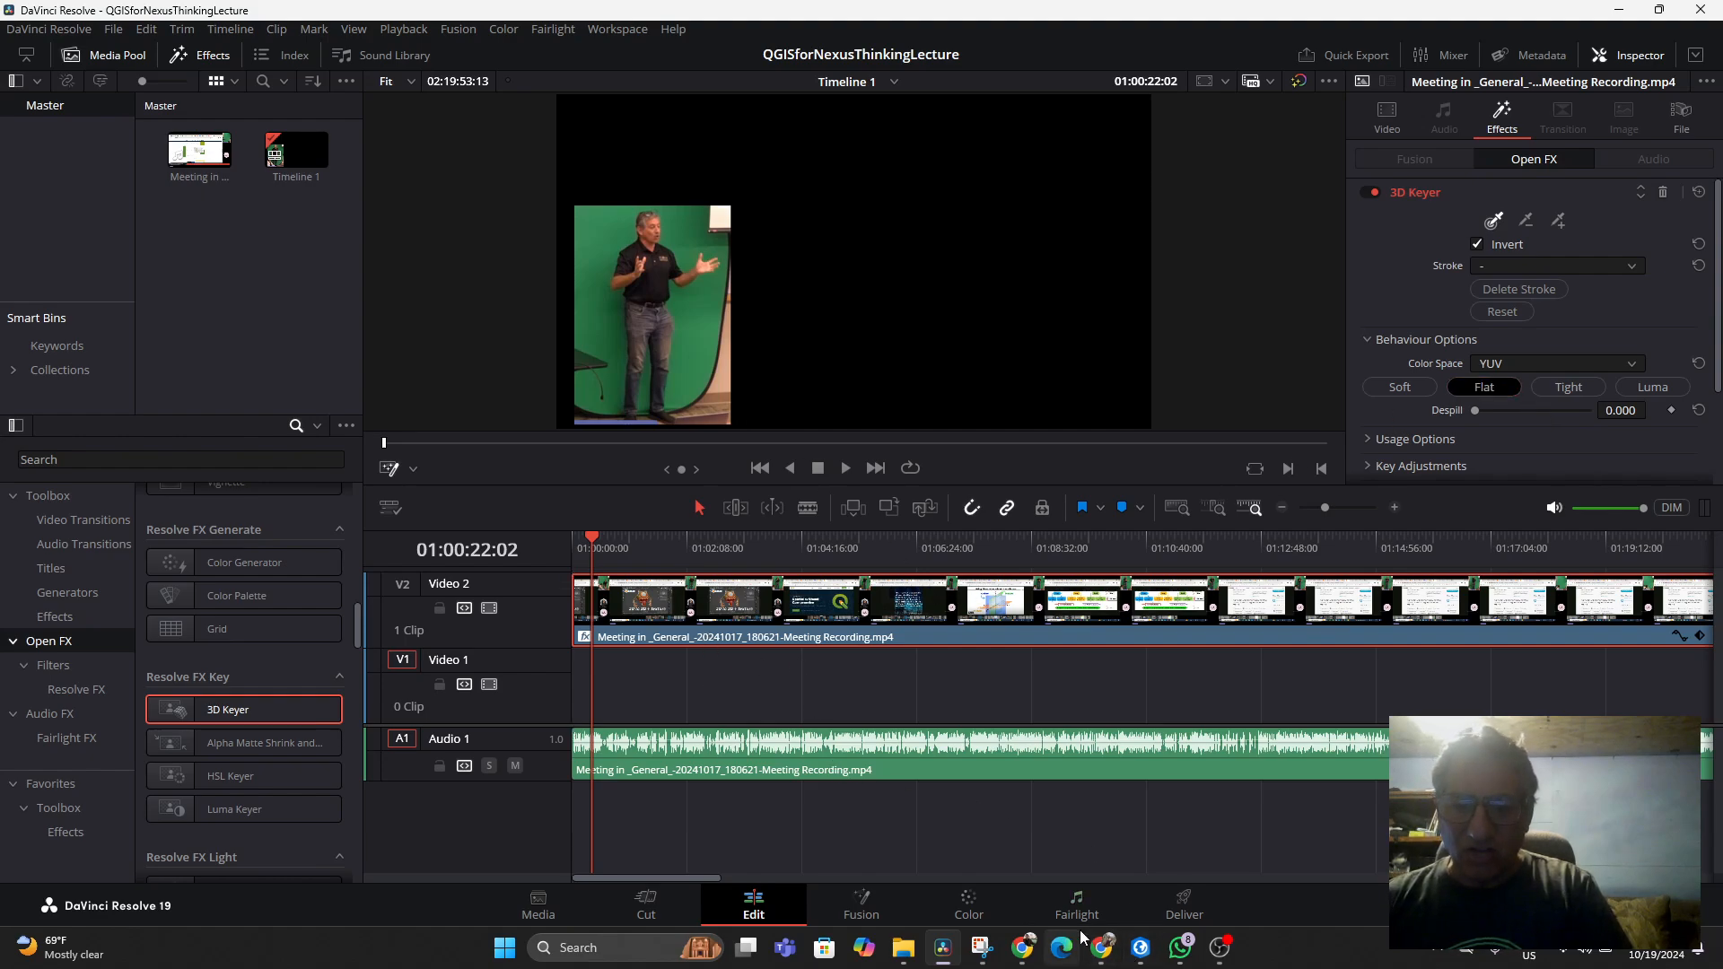
Switch to the ChatGPT tab to reread its chroma key steps, then return to DaVinci Resolve
click(1102, 948)
scroll(1045, 852, down, 4)
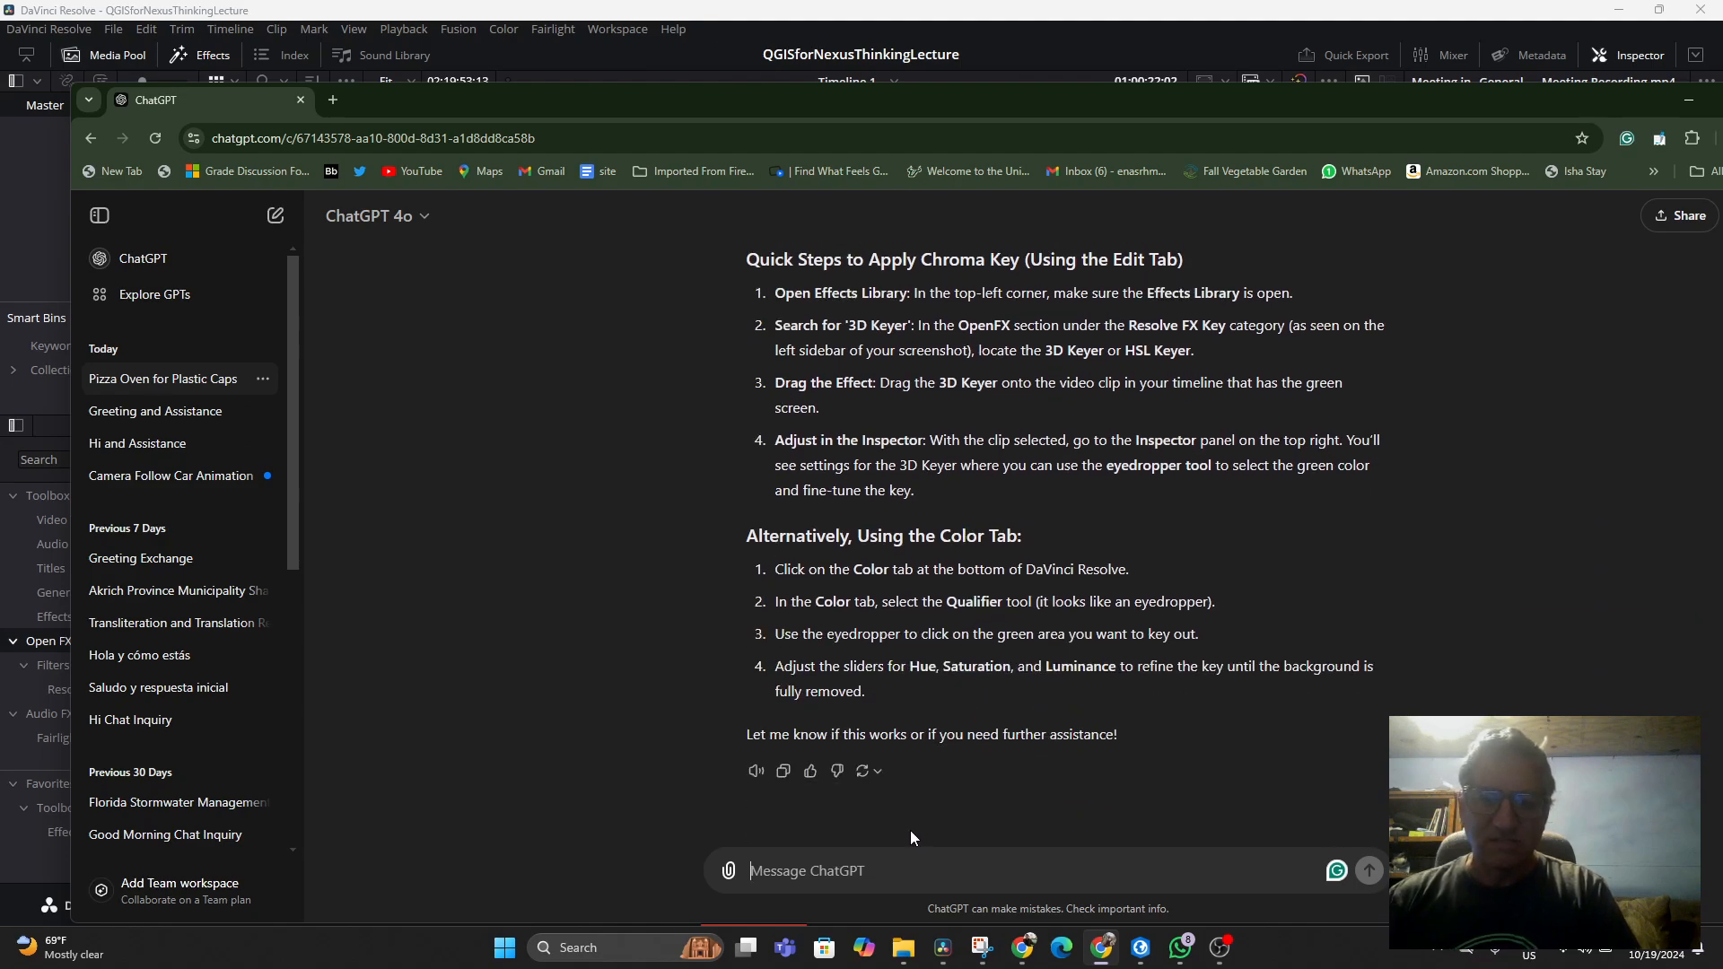
scroll(1062, 851, up, 3)
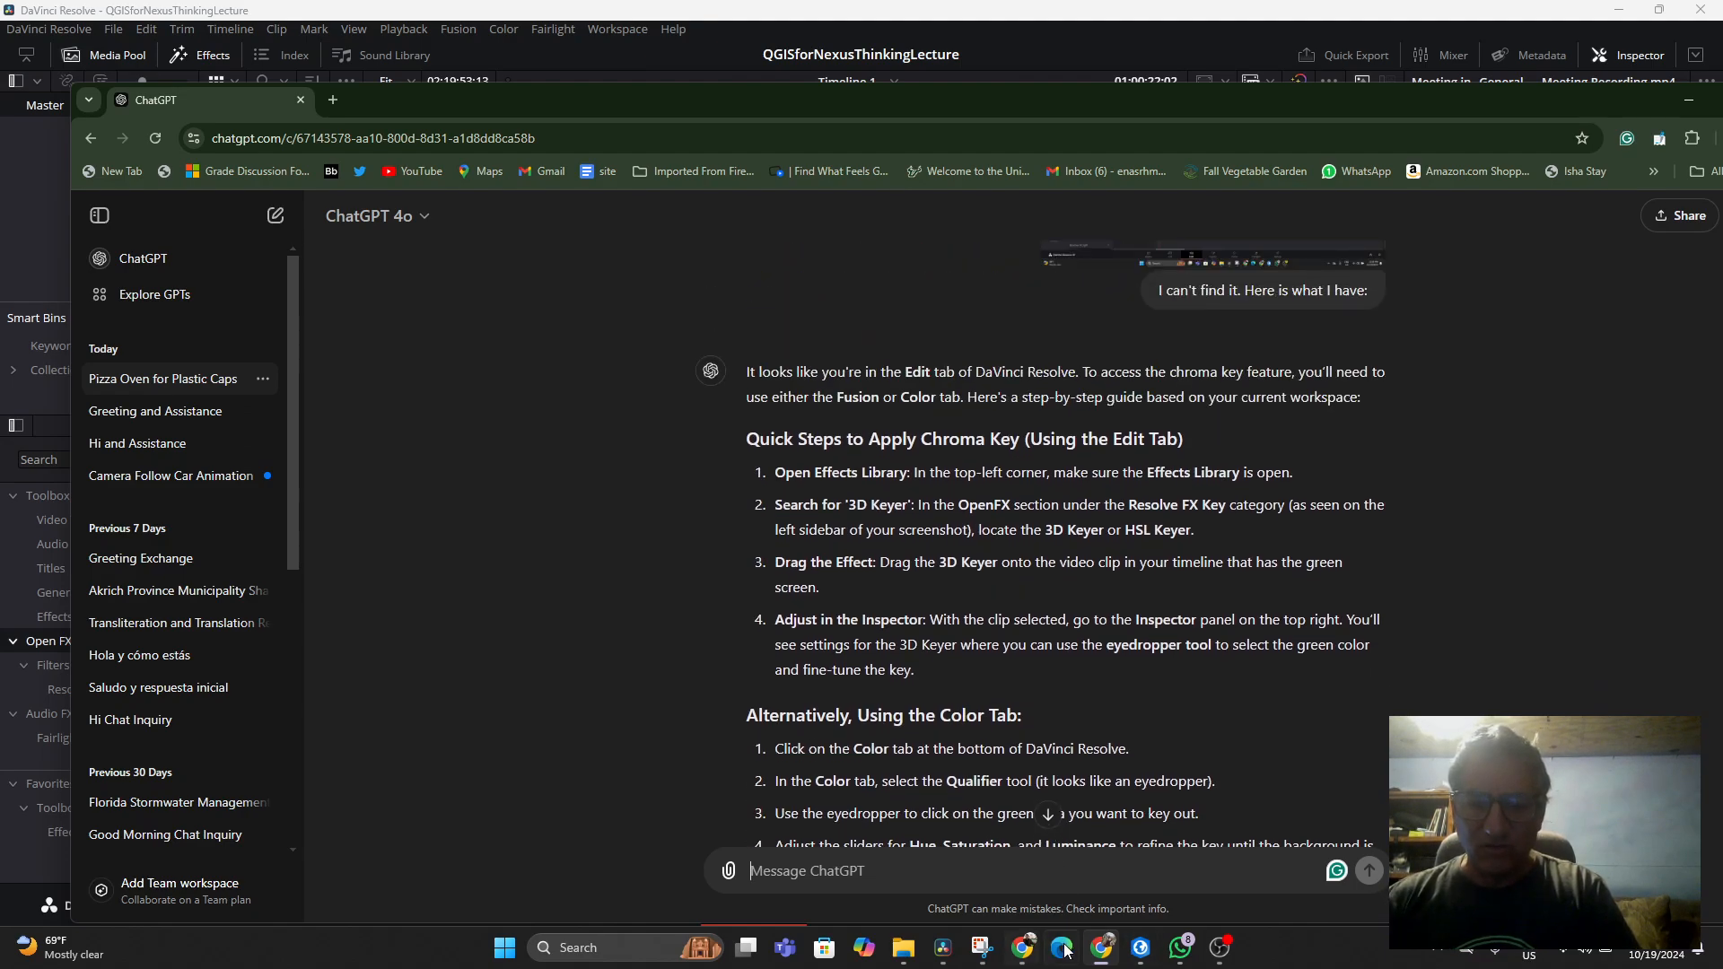
mouse_move(1027, 951)
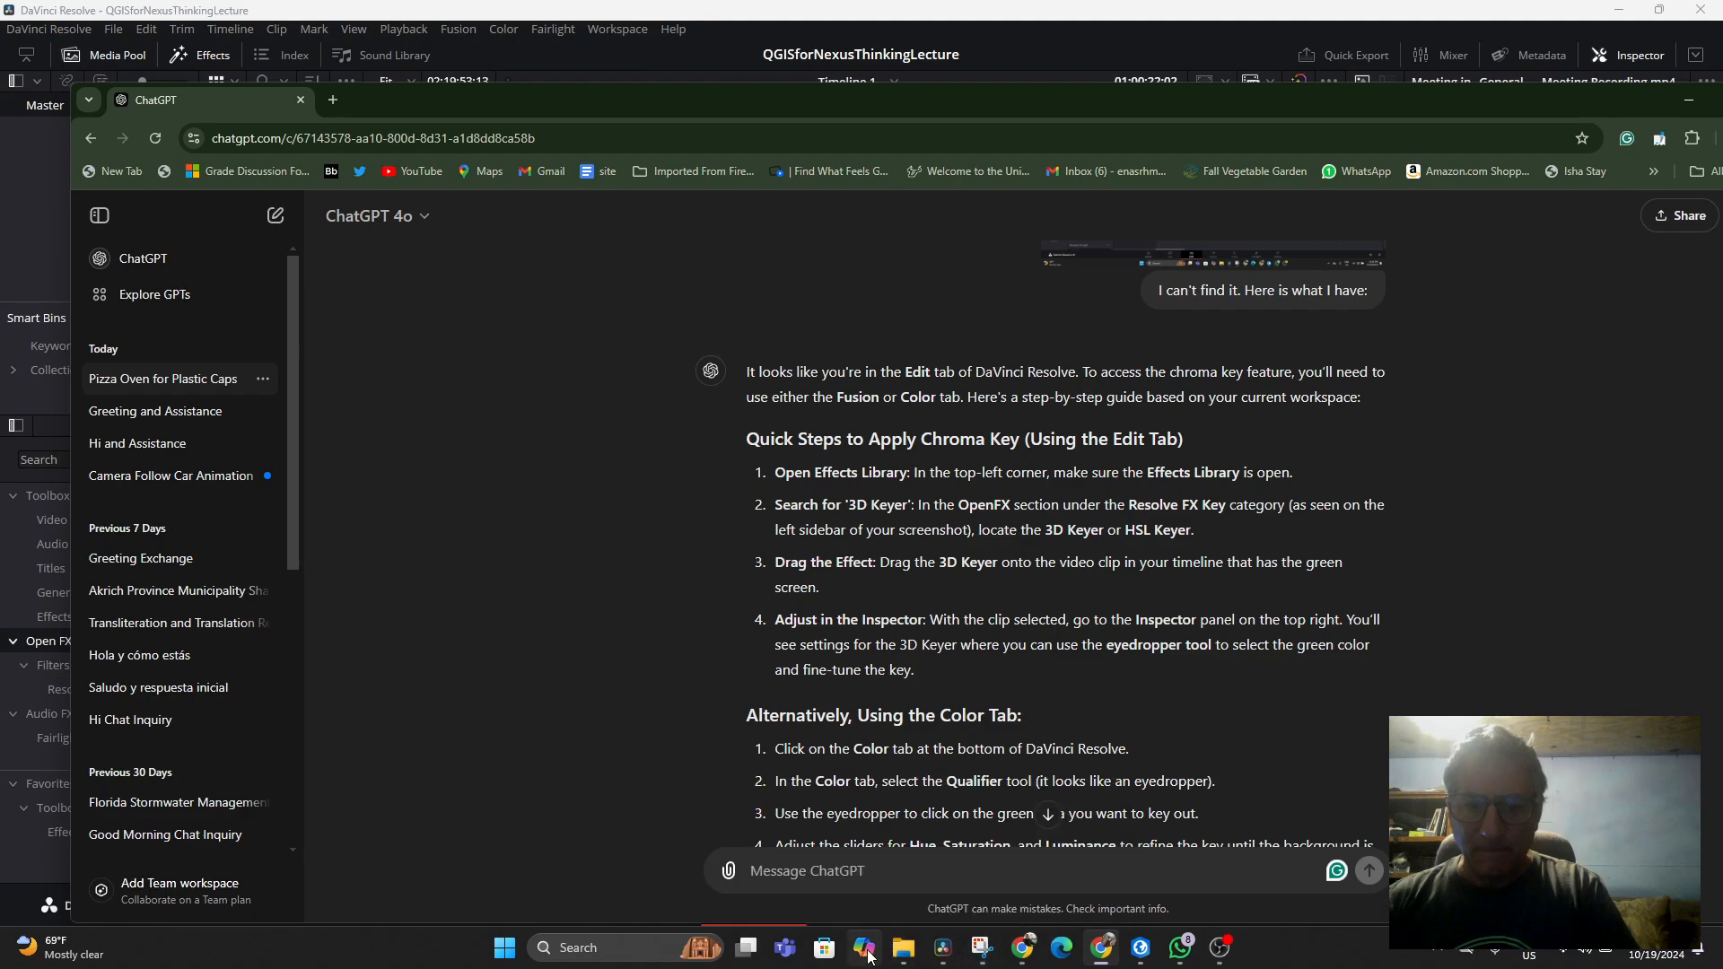
click(943, 949)
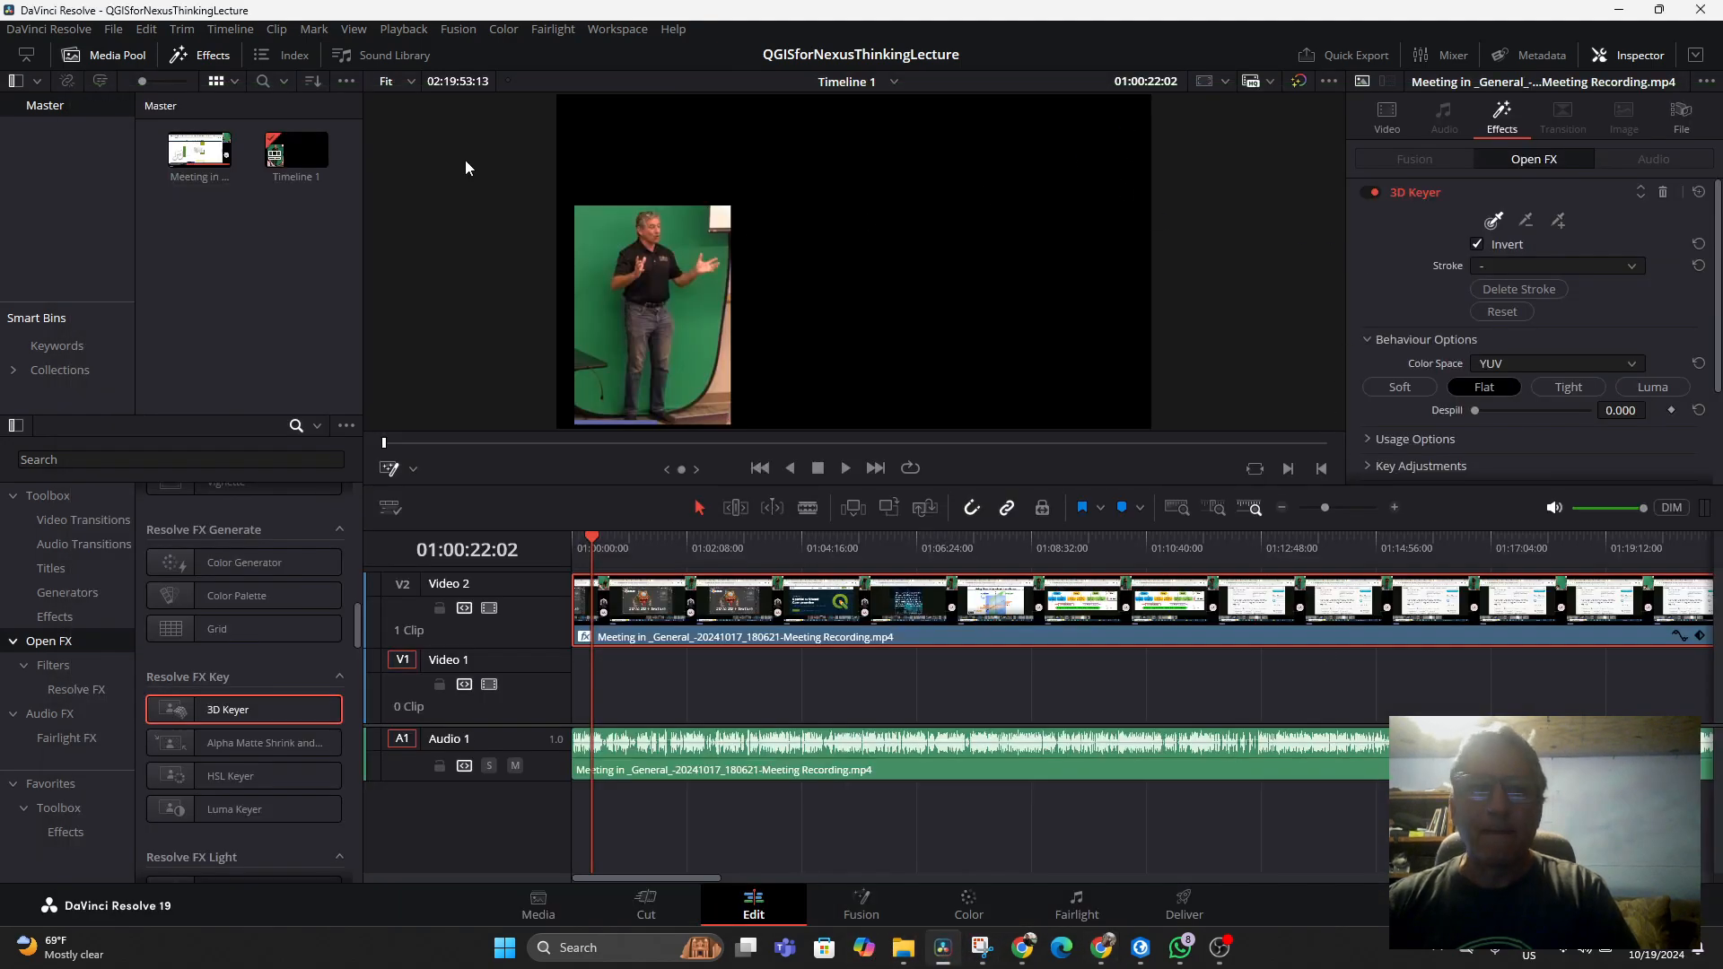
Take a full-screen capture of the Resolve window with Snipping Tool and copy it to the clipboard
click(981, 949)
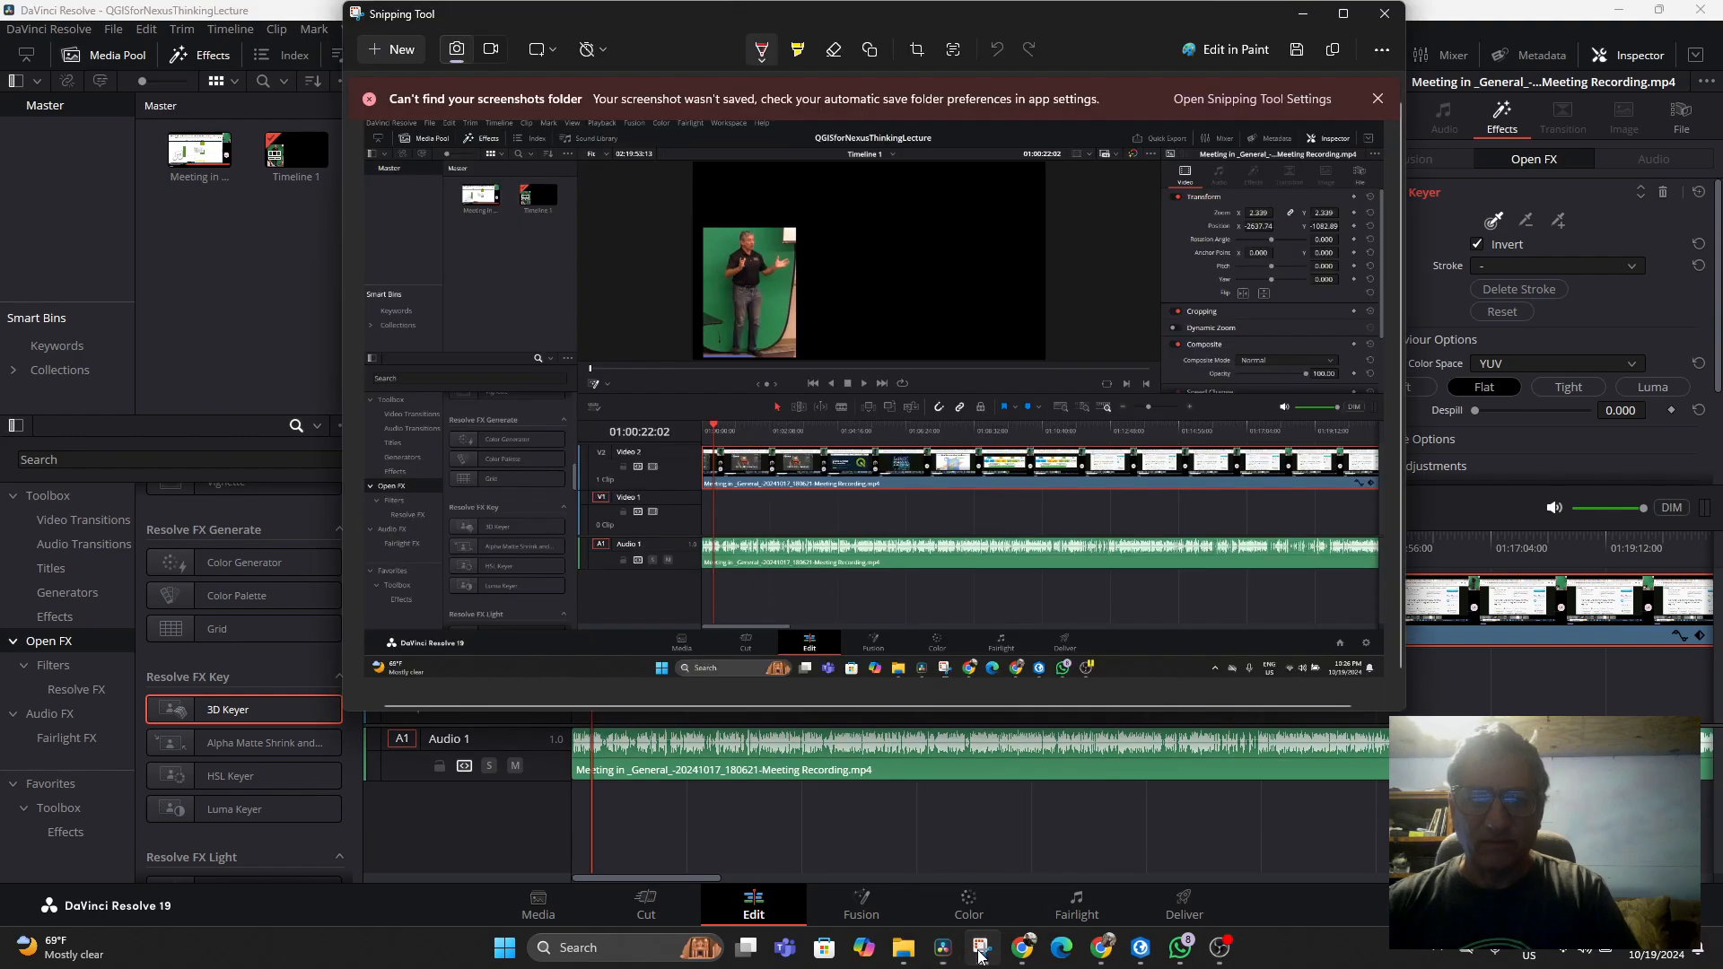
click(386, 51)
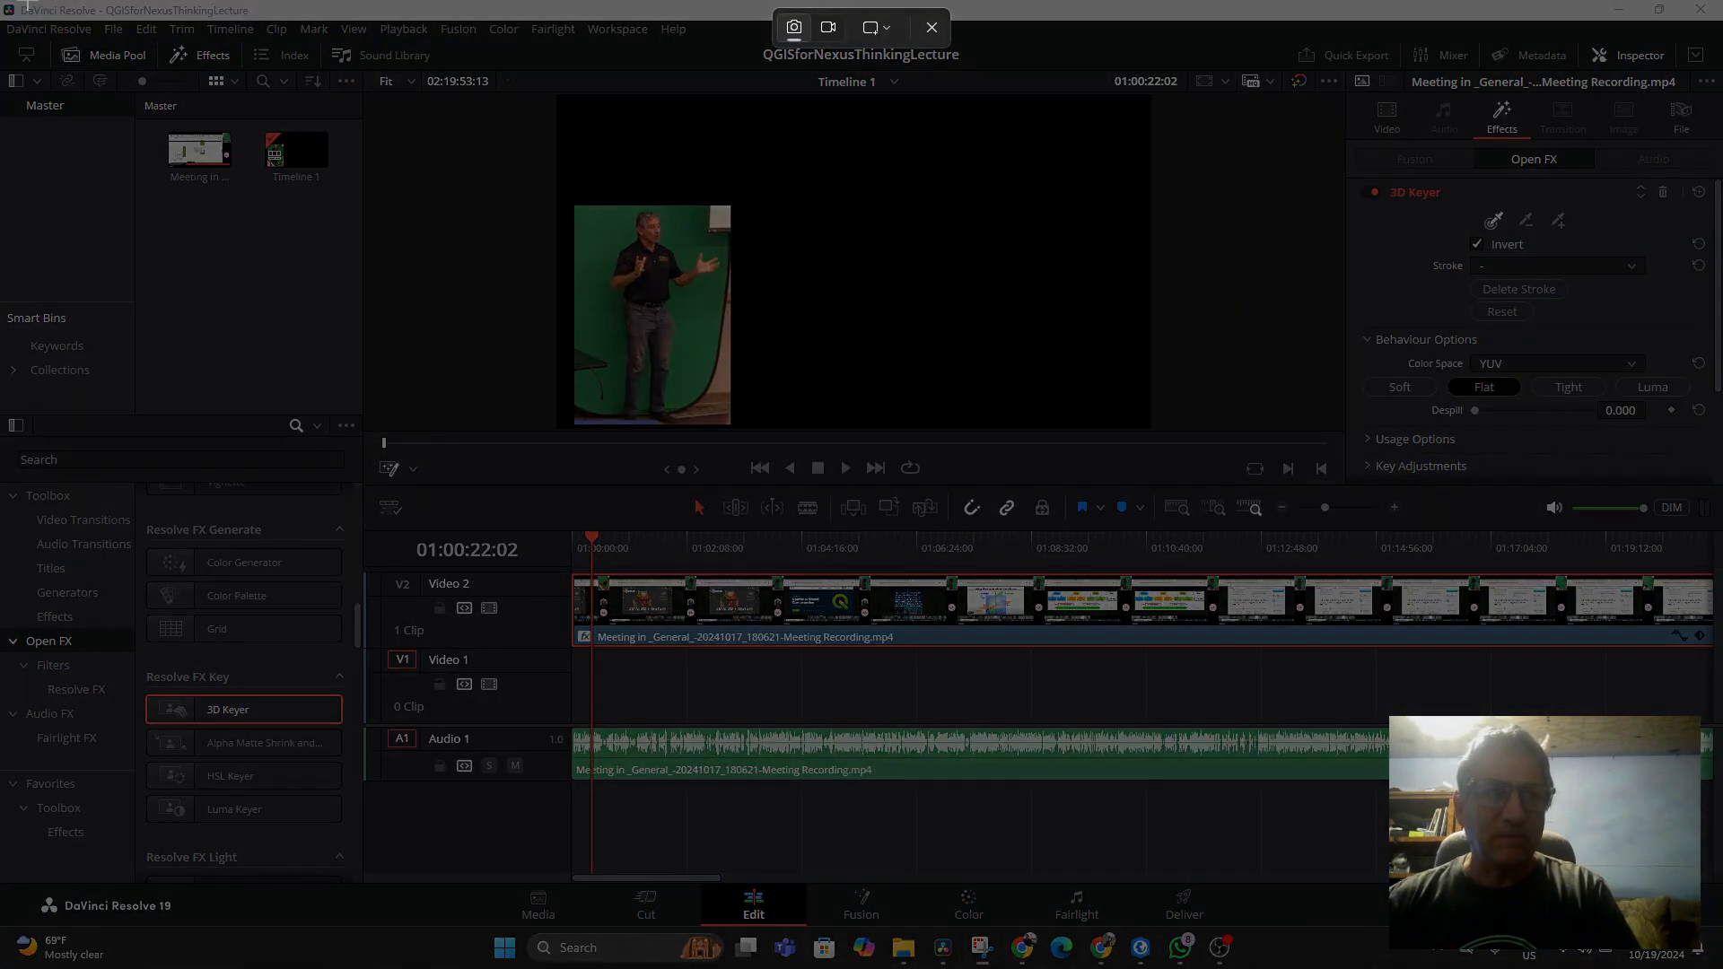
drag(4, 2, 1722, 968)
right_click(925, 400)
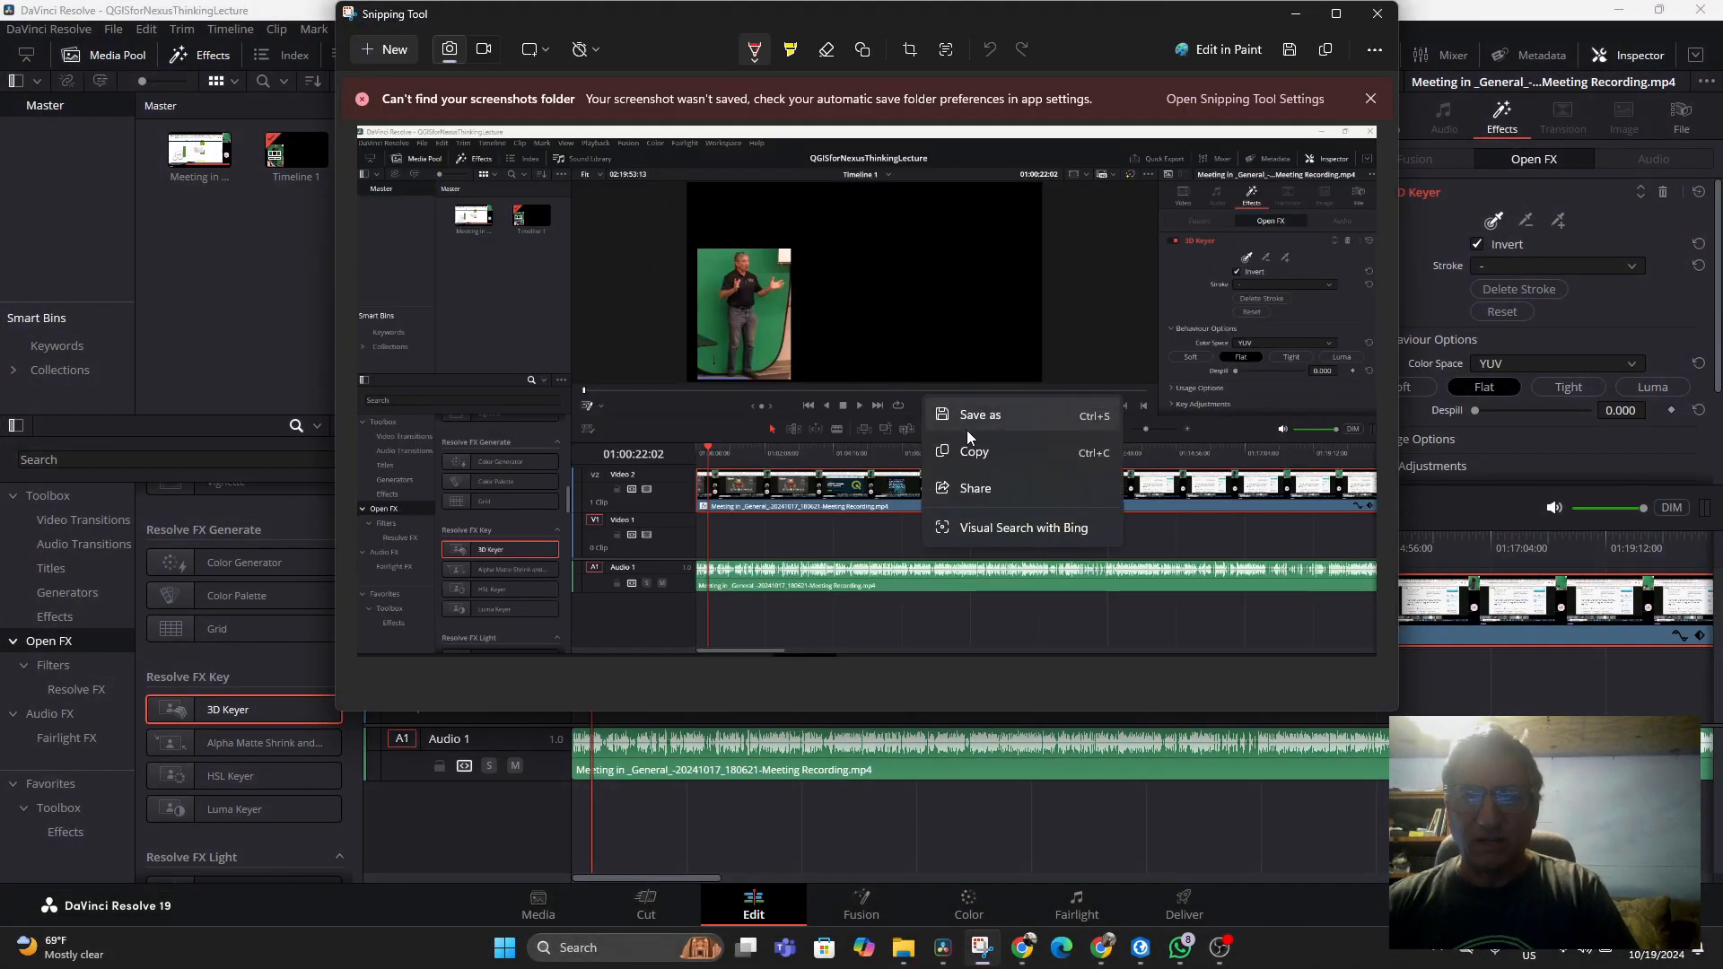
click(990, 451)
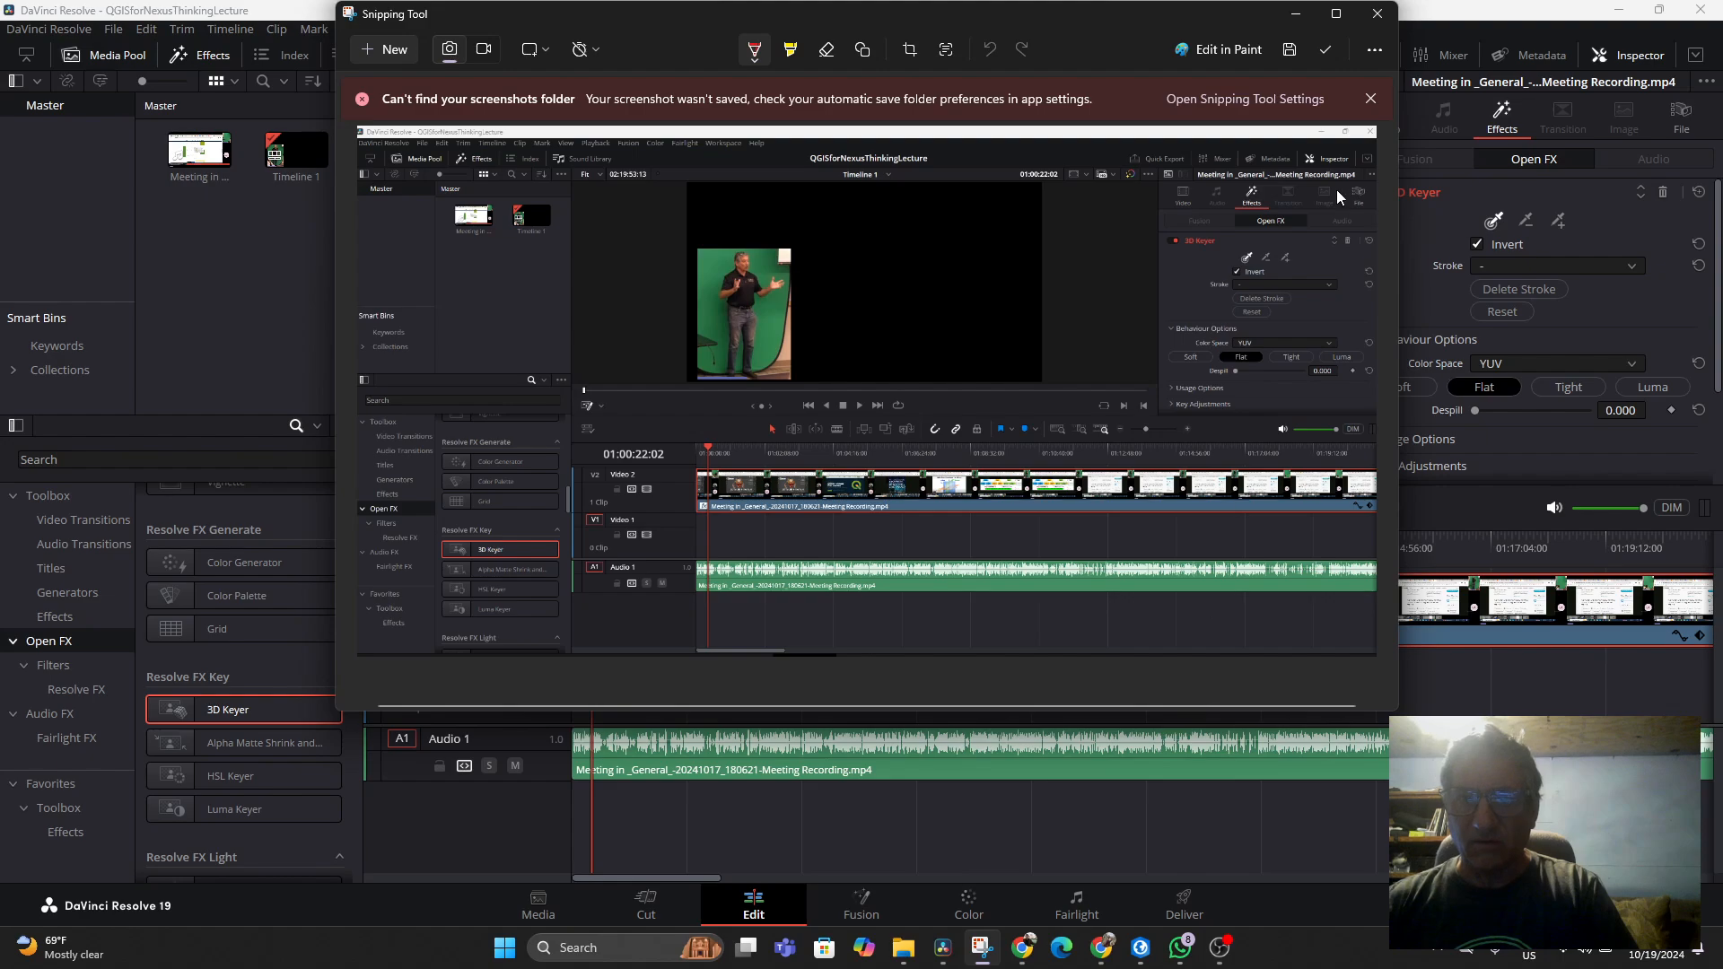
click(1303, 16)
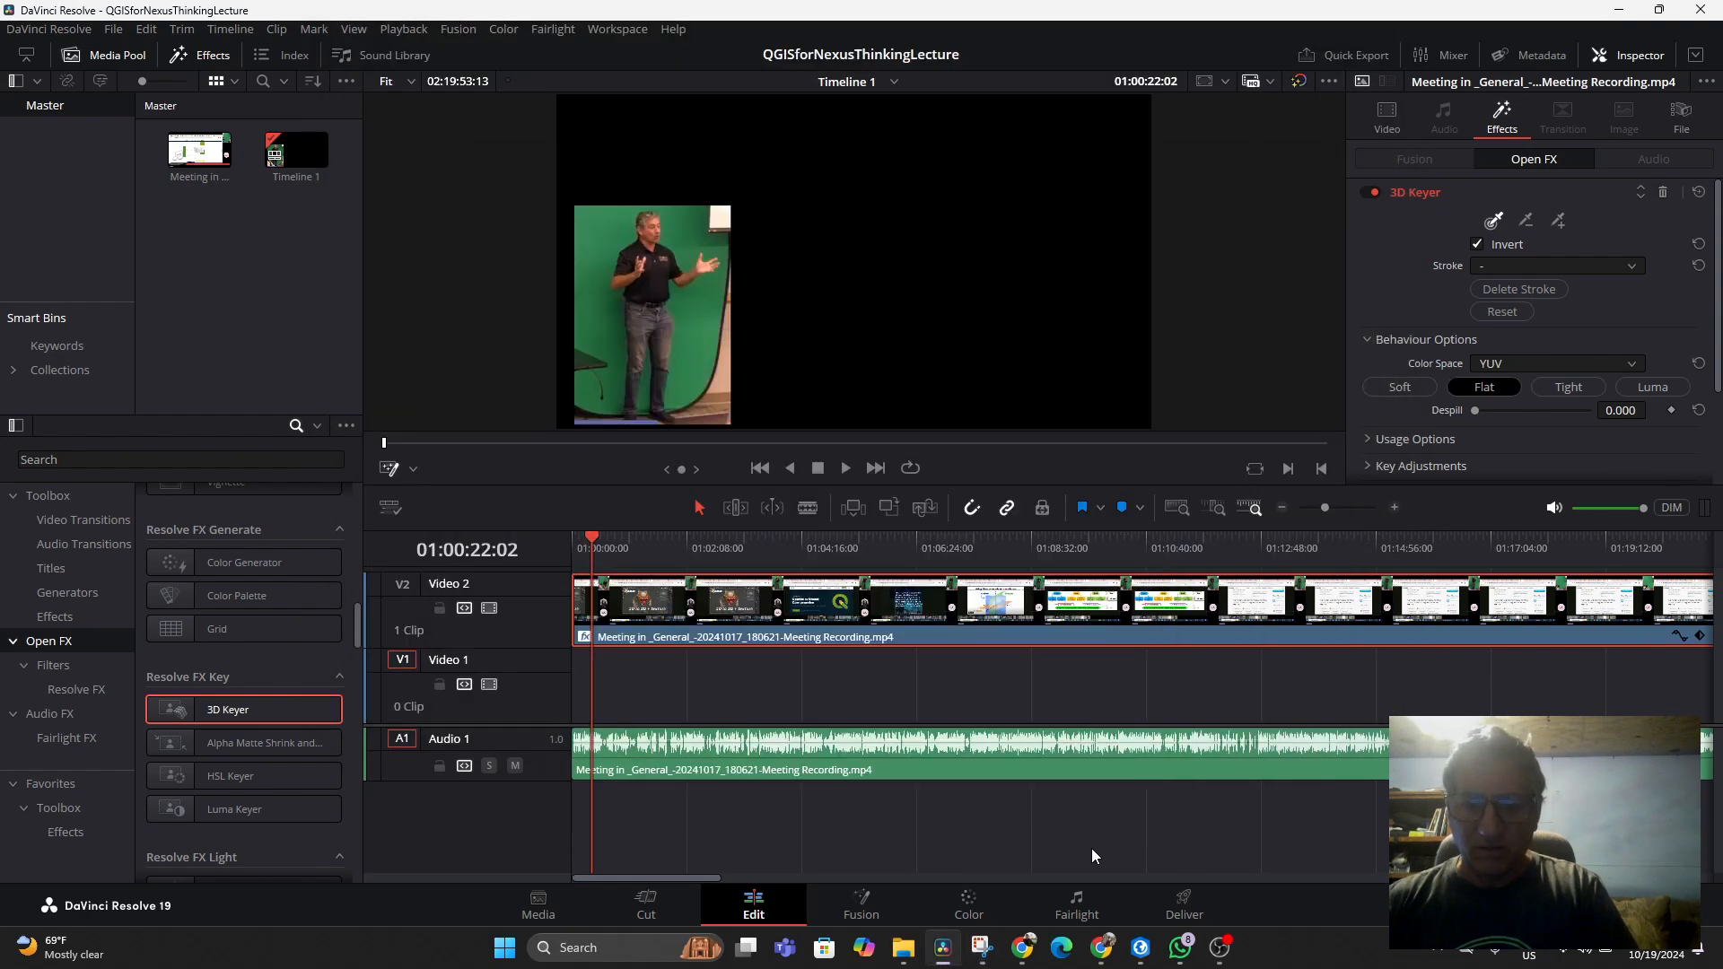
In ChatGPT, send "I have 3D keyer on the track but the eyedropper won't let me pick anything:" with the pasted screenshot
click(1102, 949)
scroll(885, 743, down, 3)
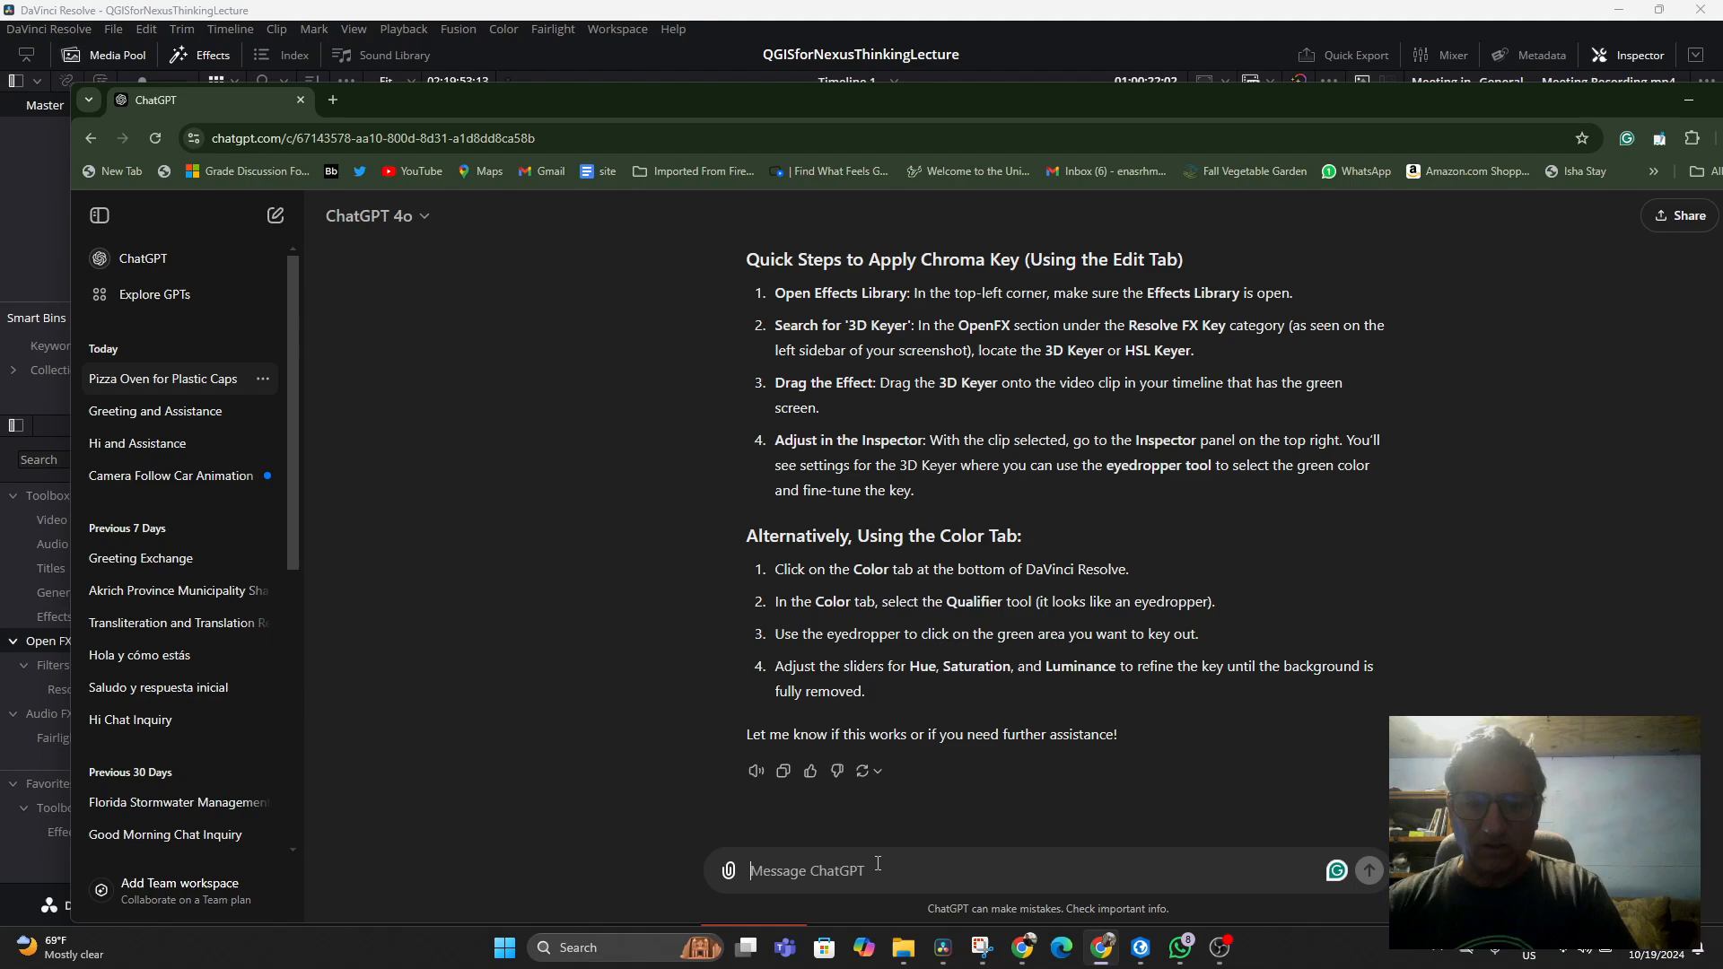
text(I hav)
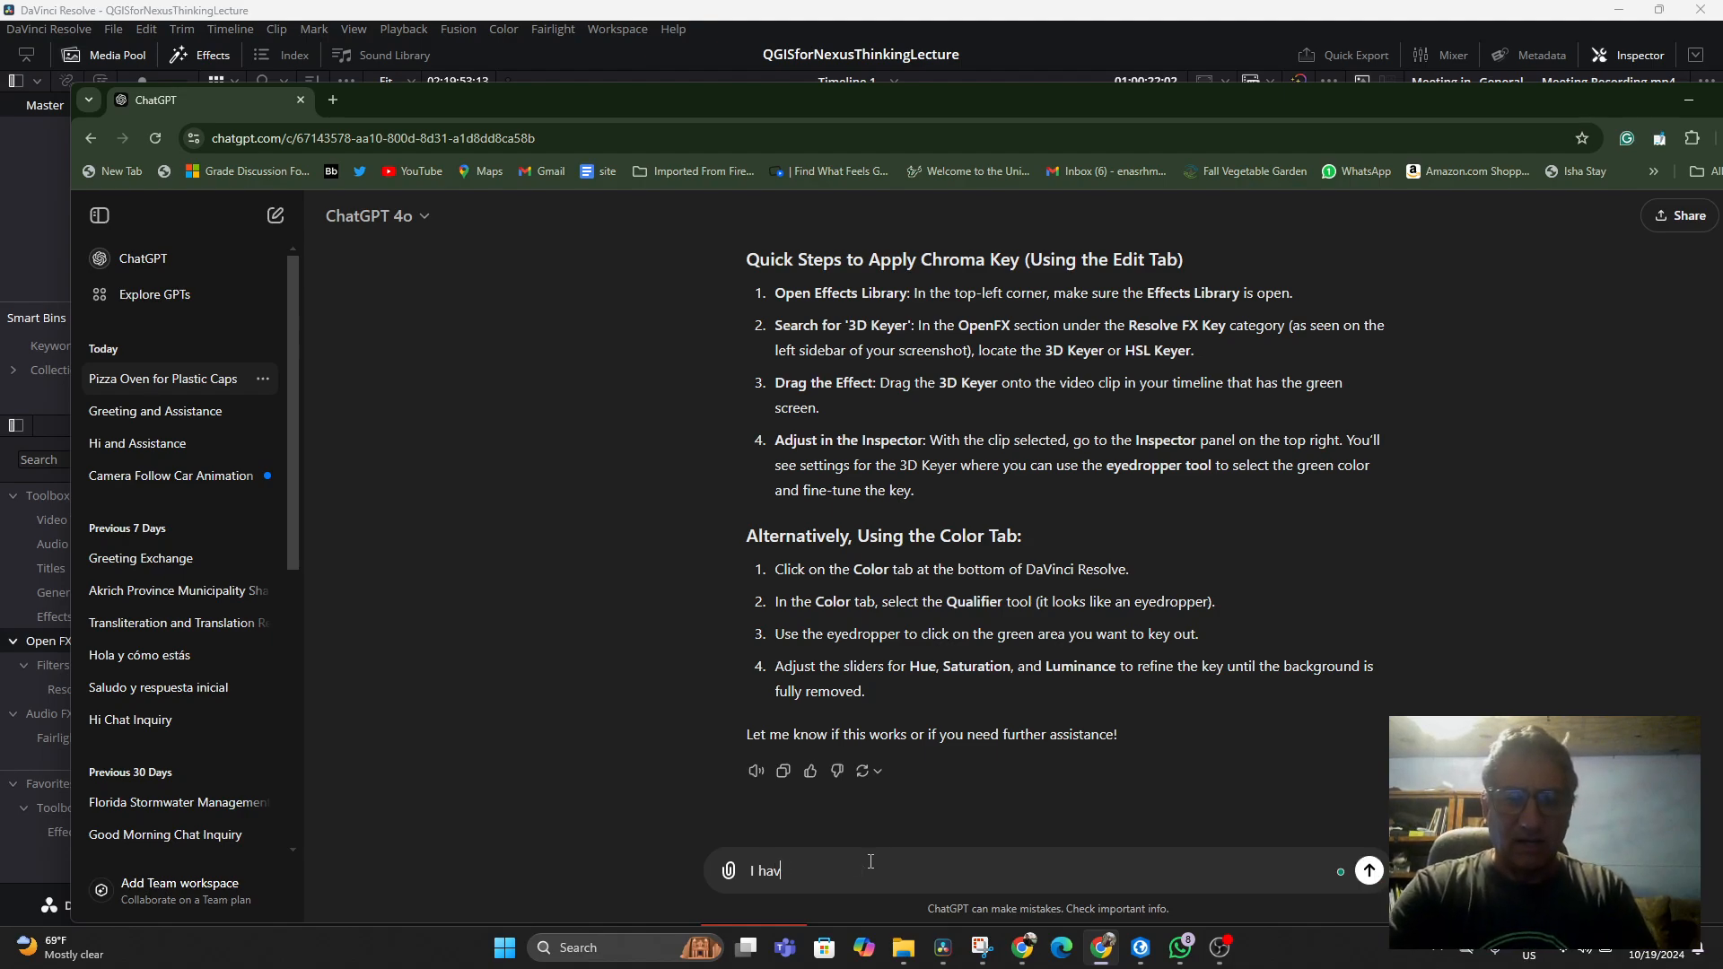
text(e 3D keyer)
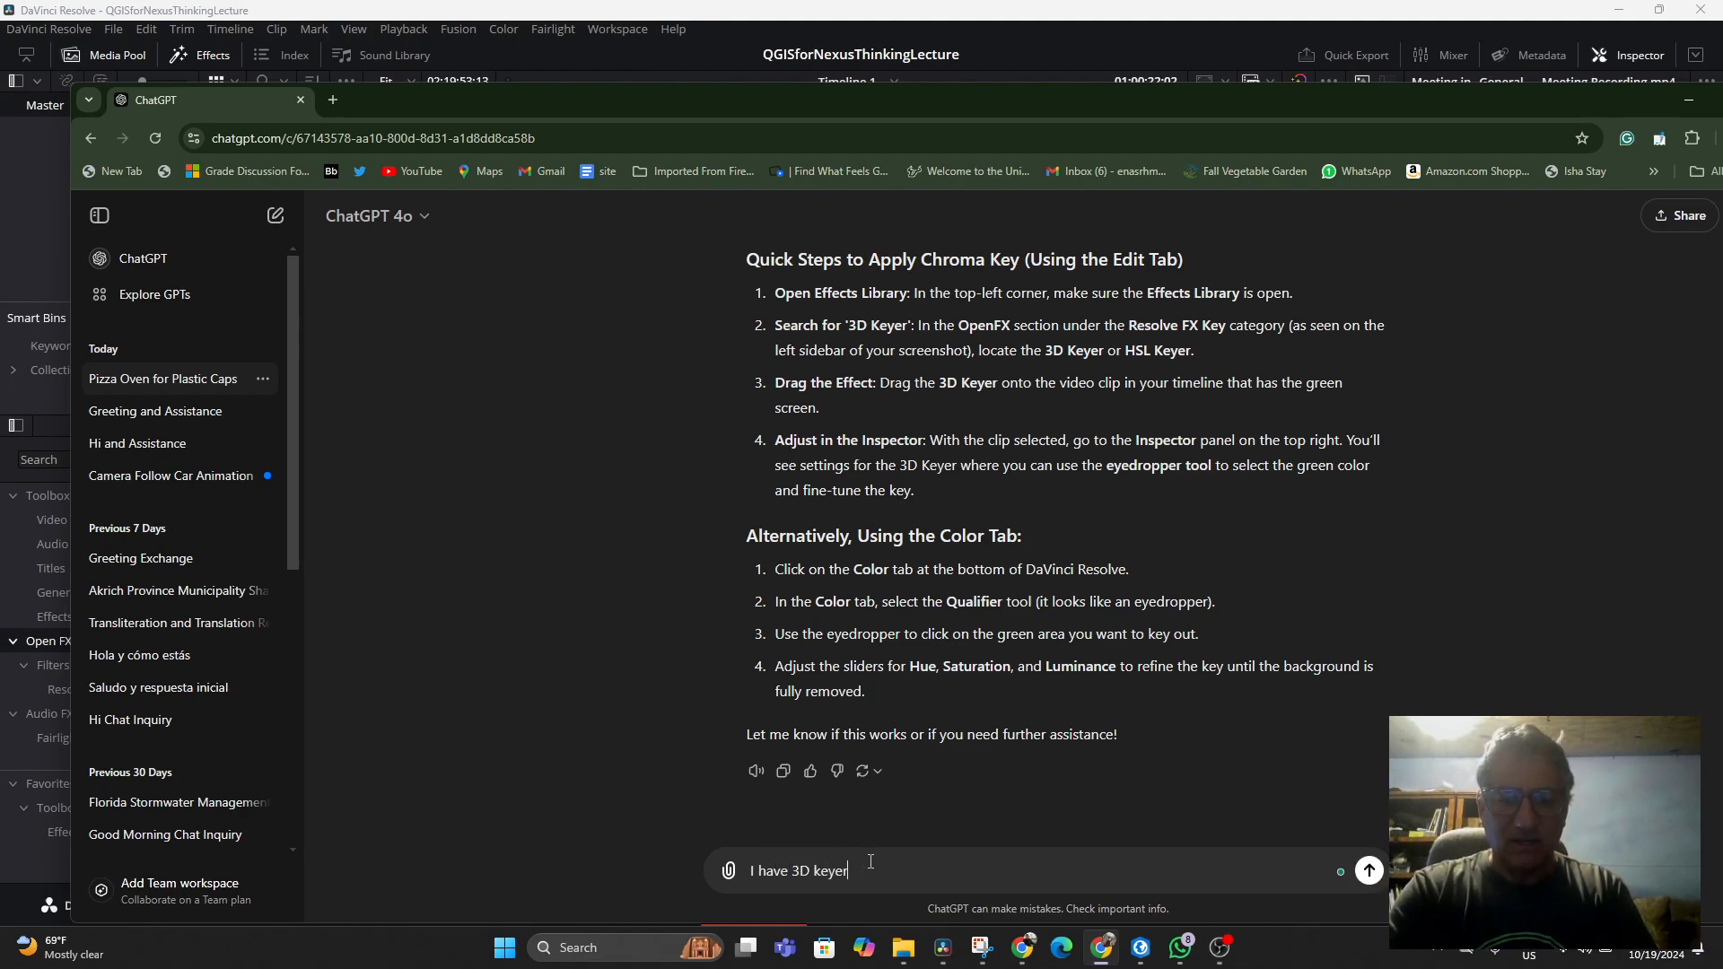
text( on the track )
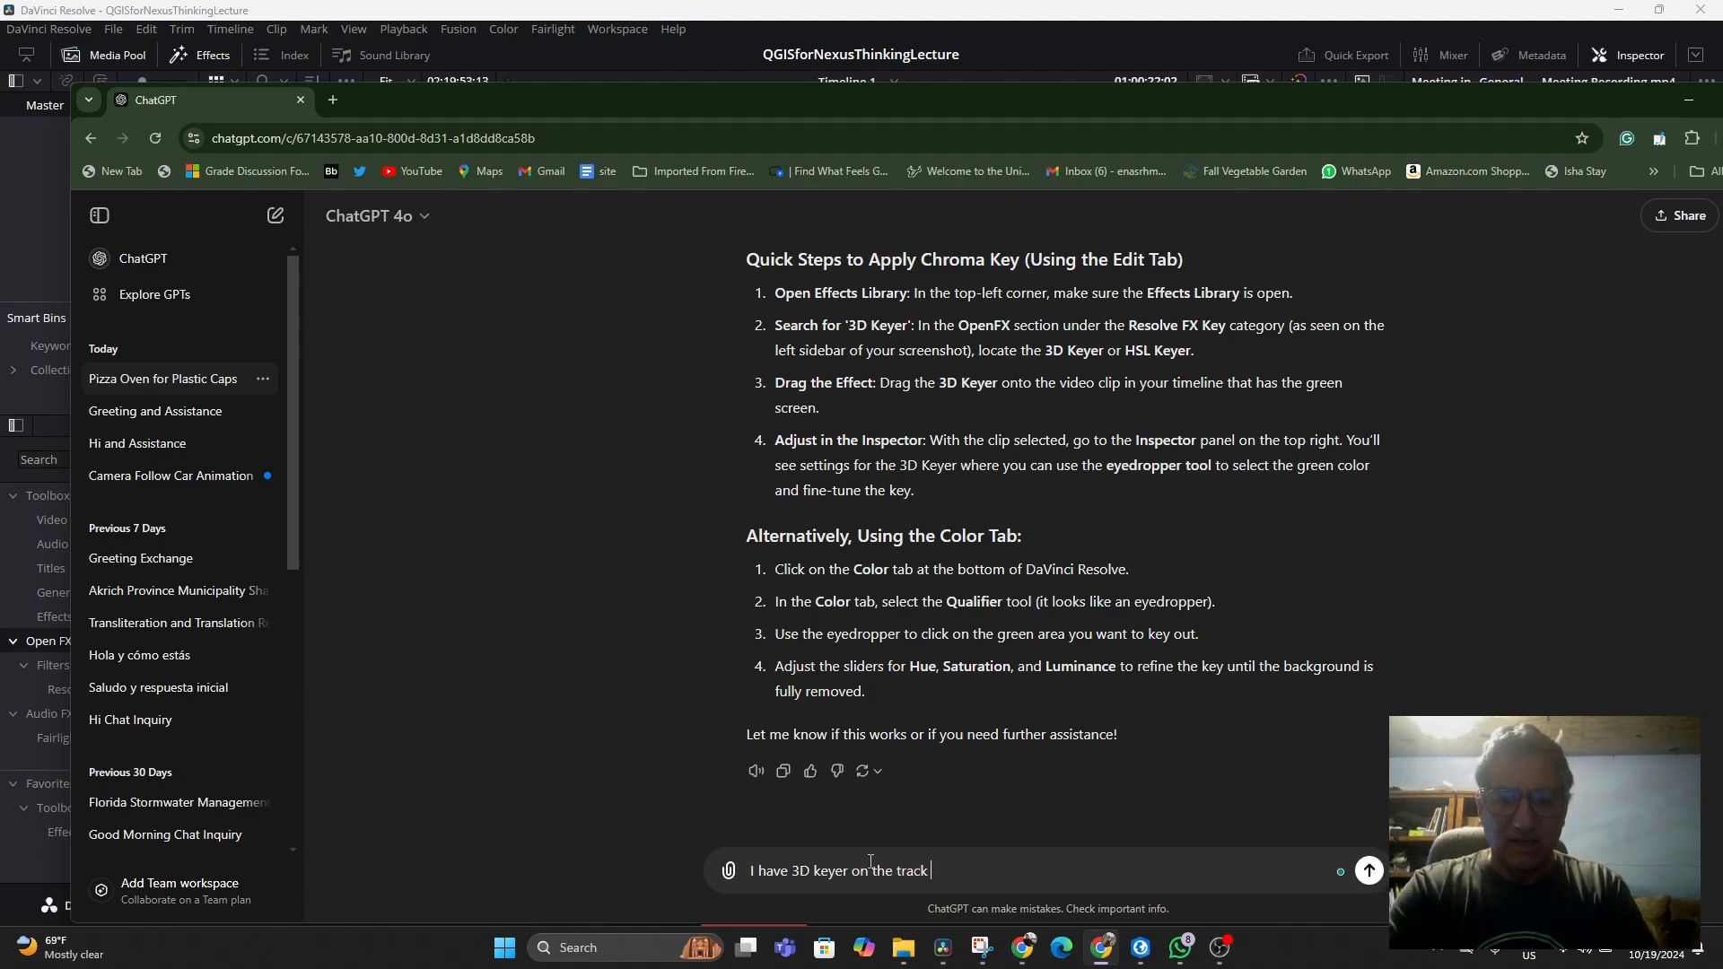
text(but the e)
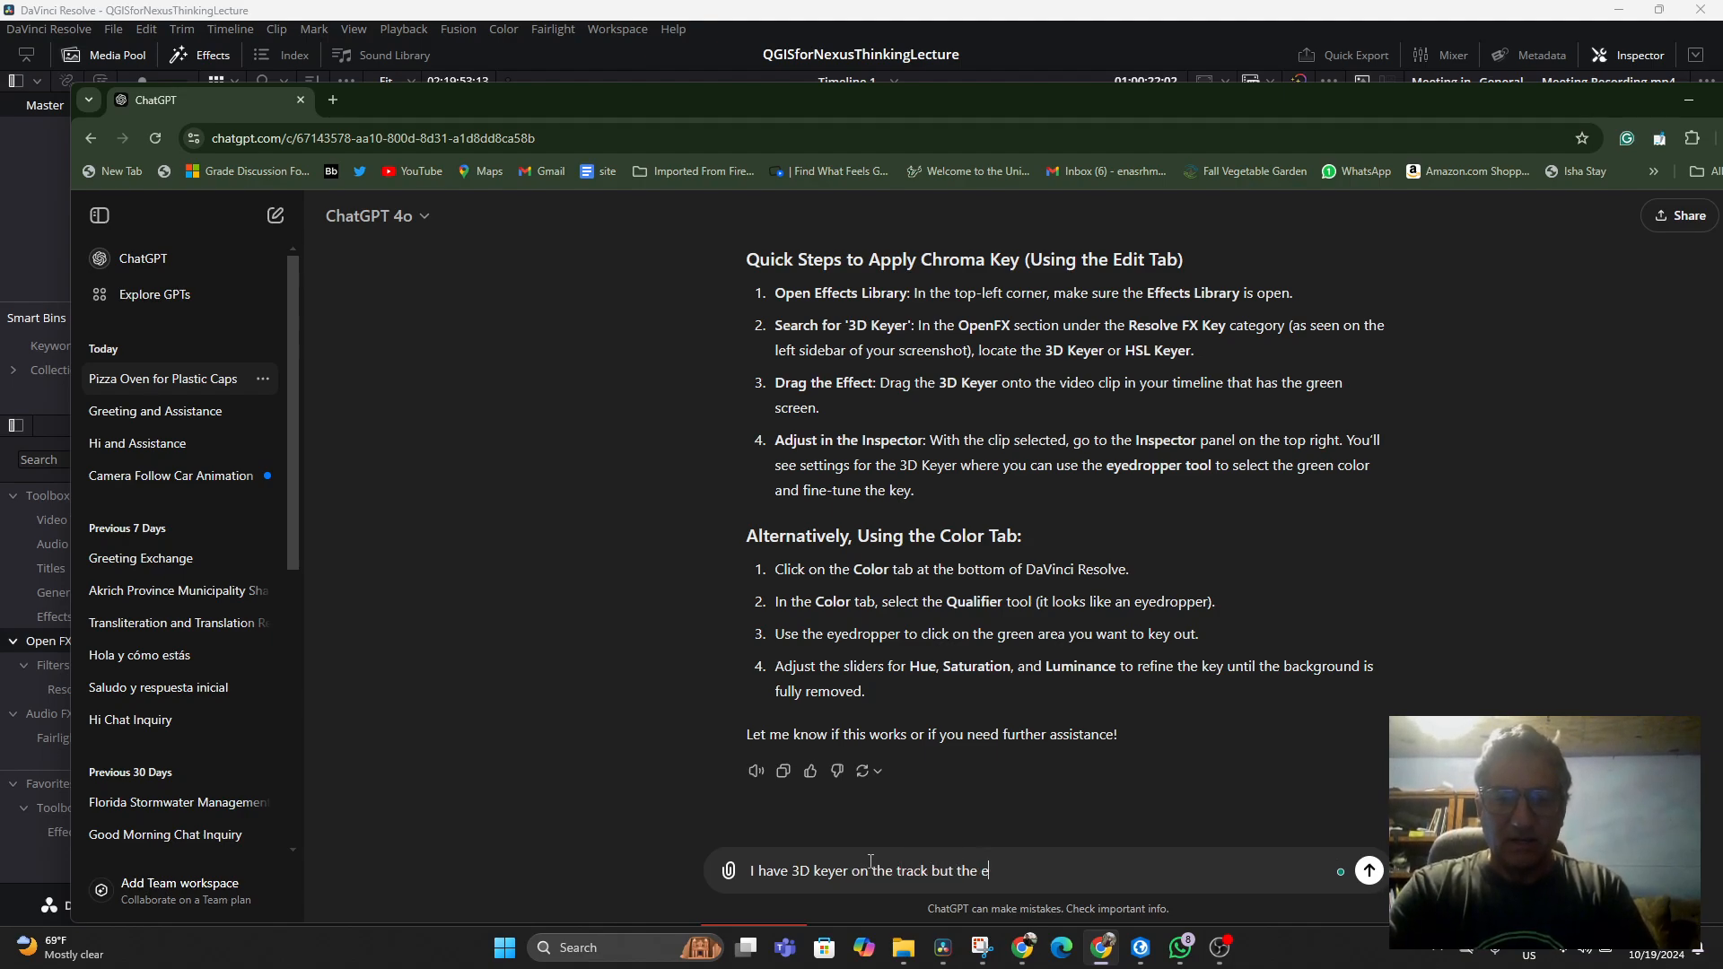
text(yedropper won't )
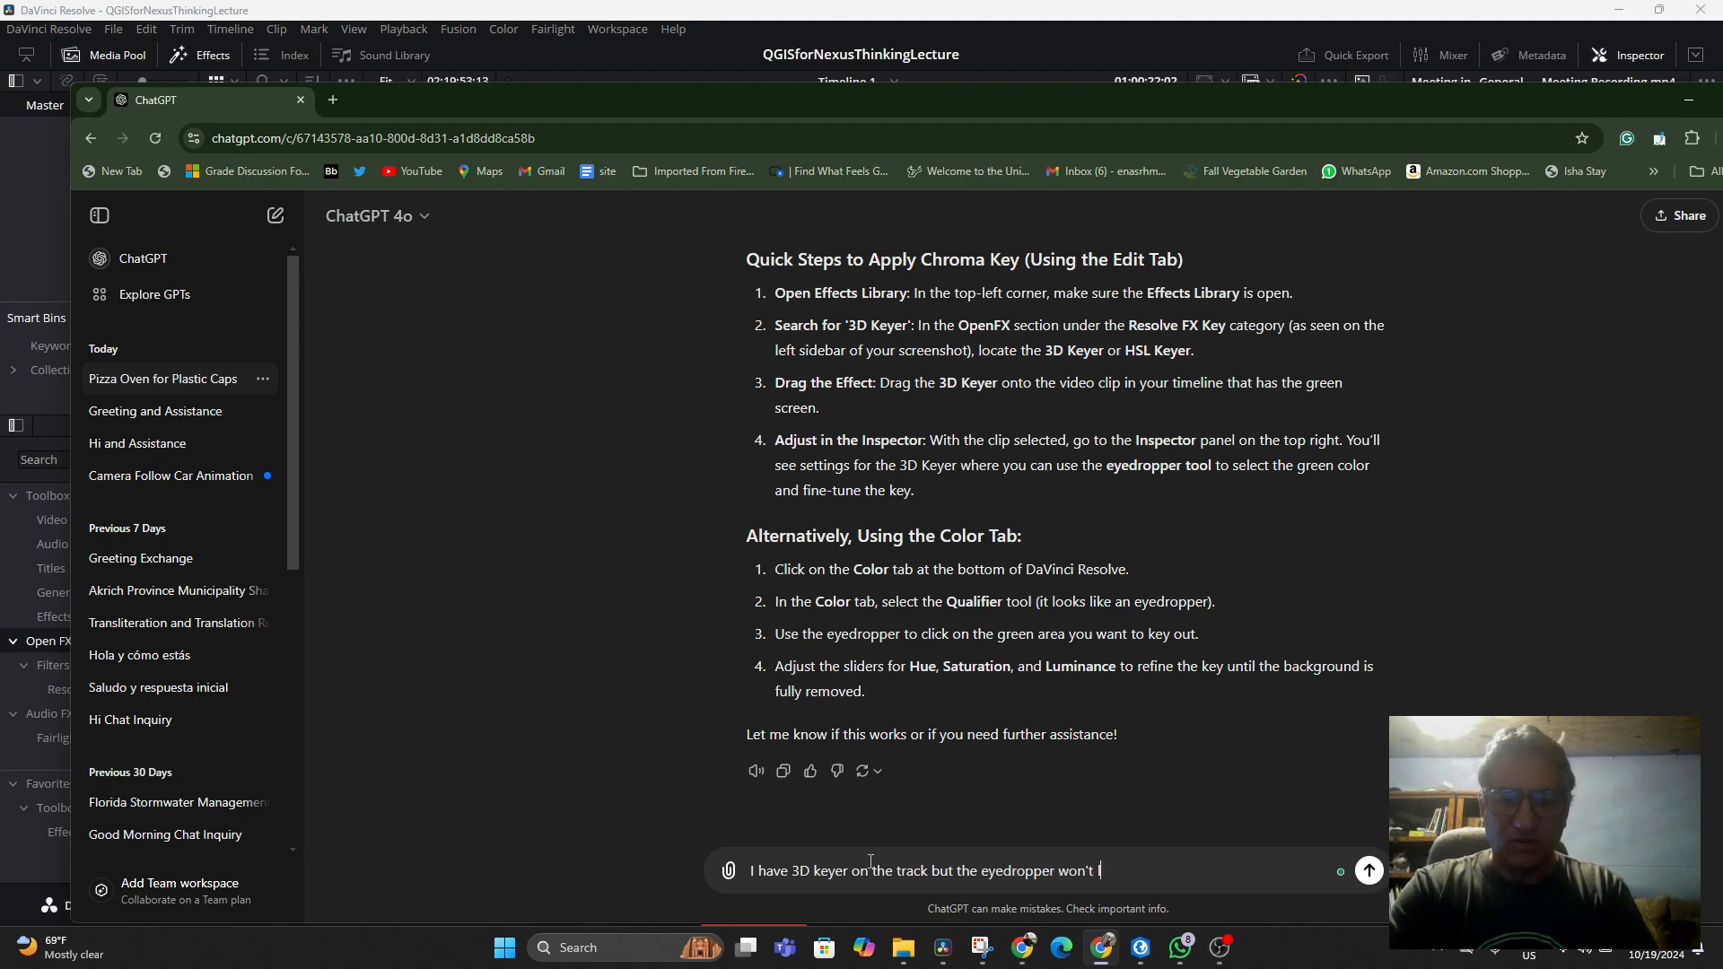
text(let me pick anyt)
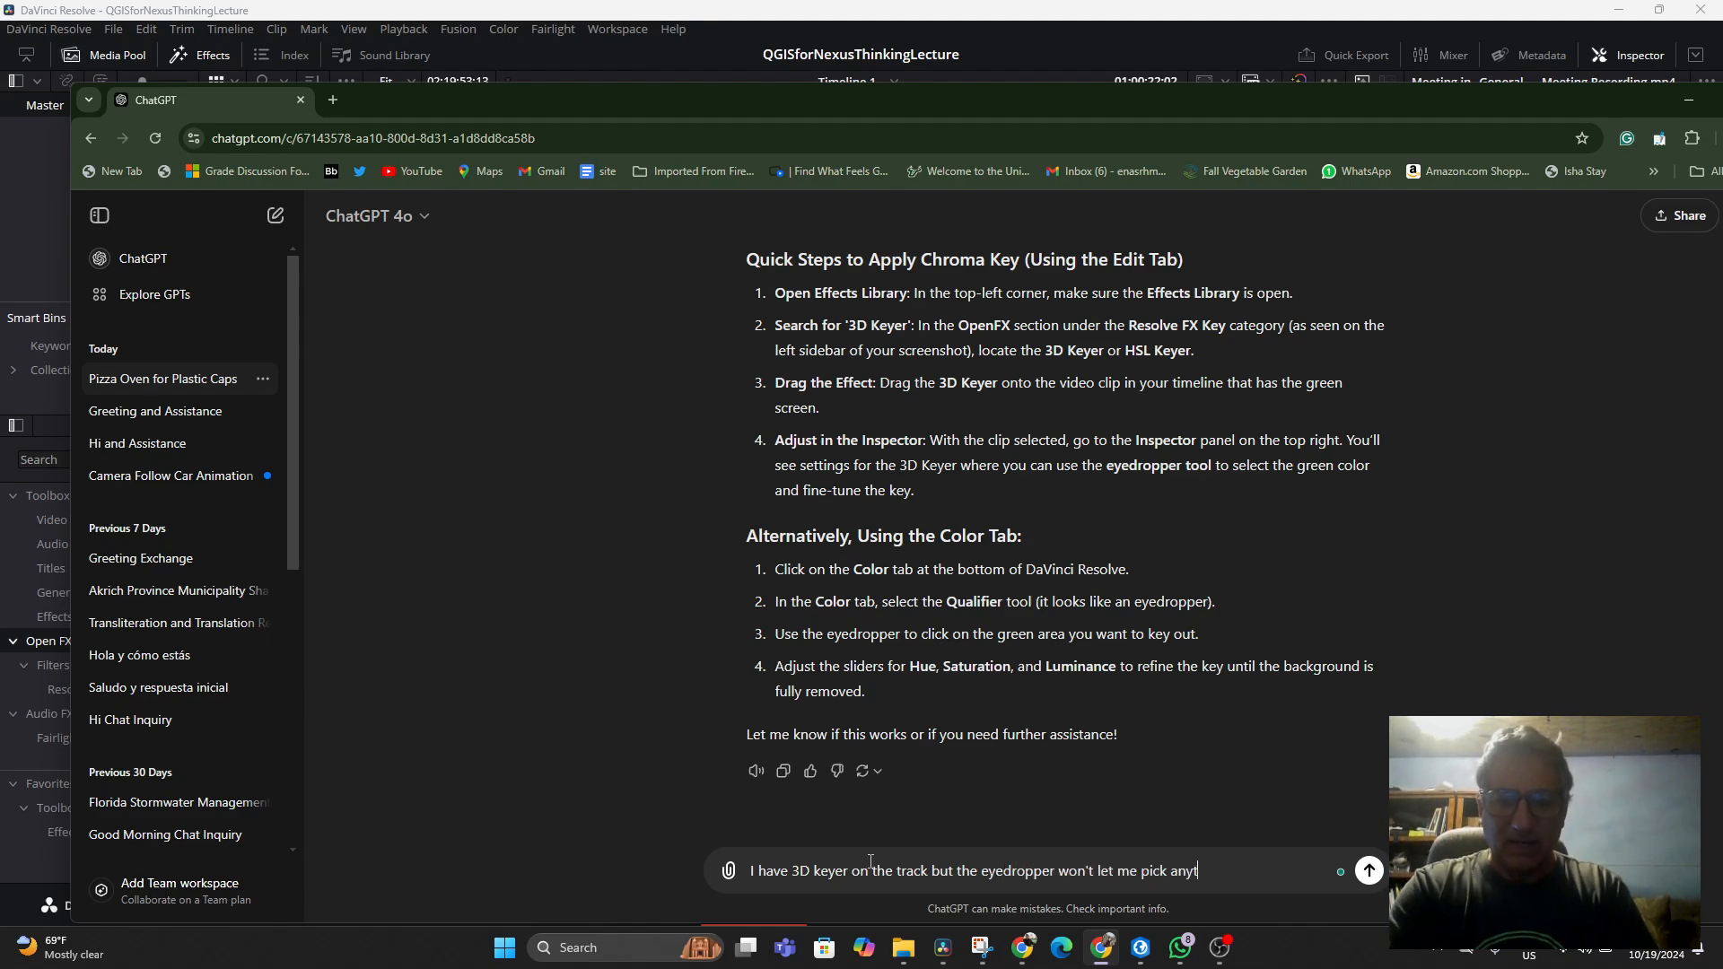
text(hing:)
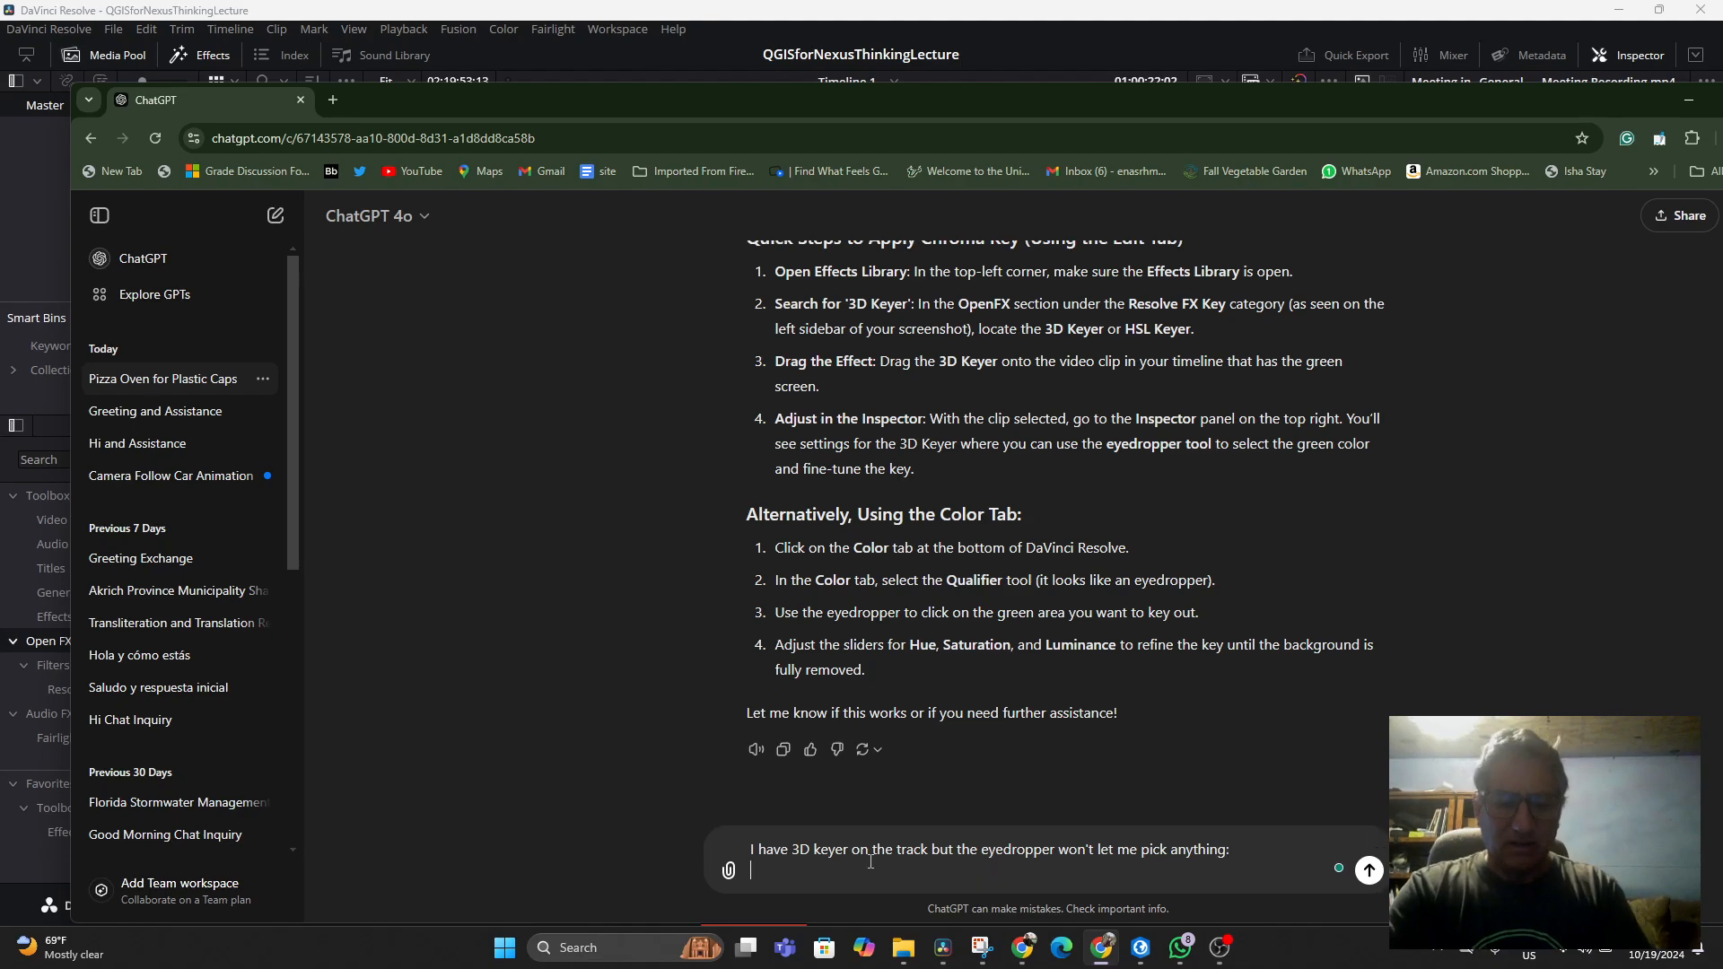
key(ctrl+v)
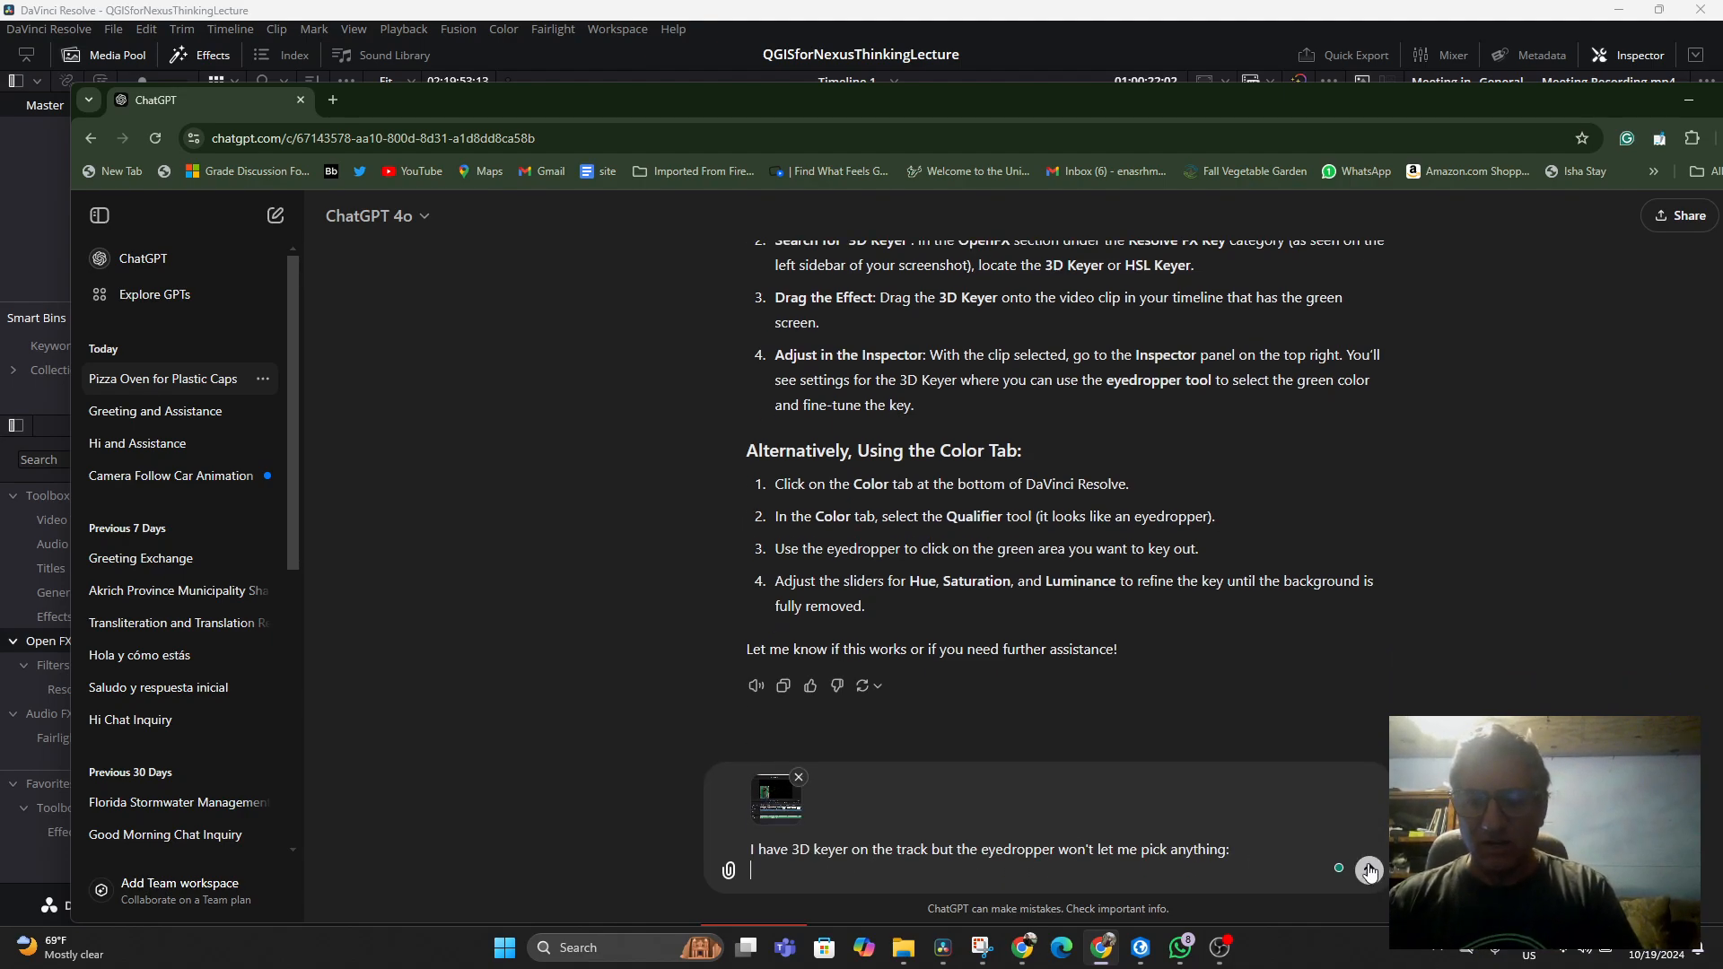
click(1369, 871)
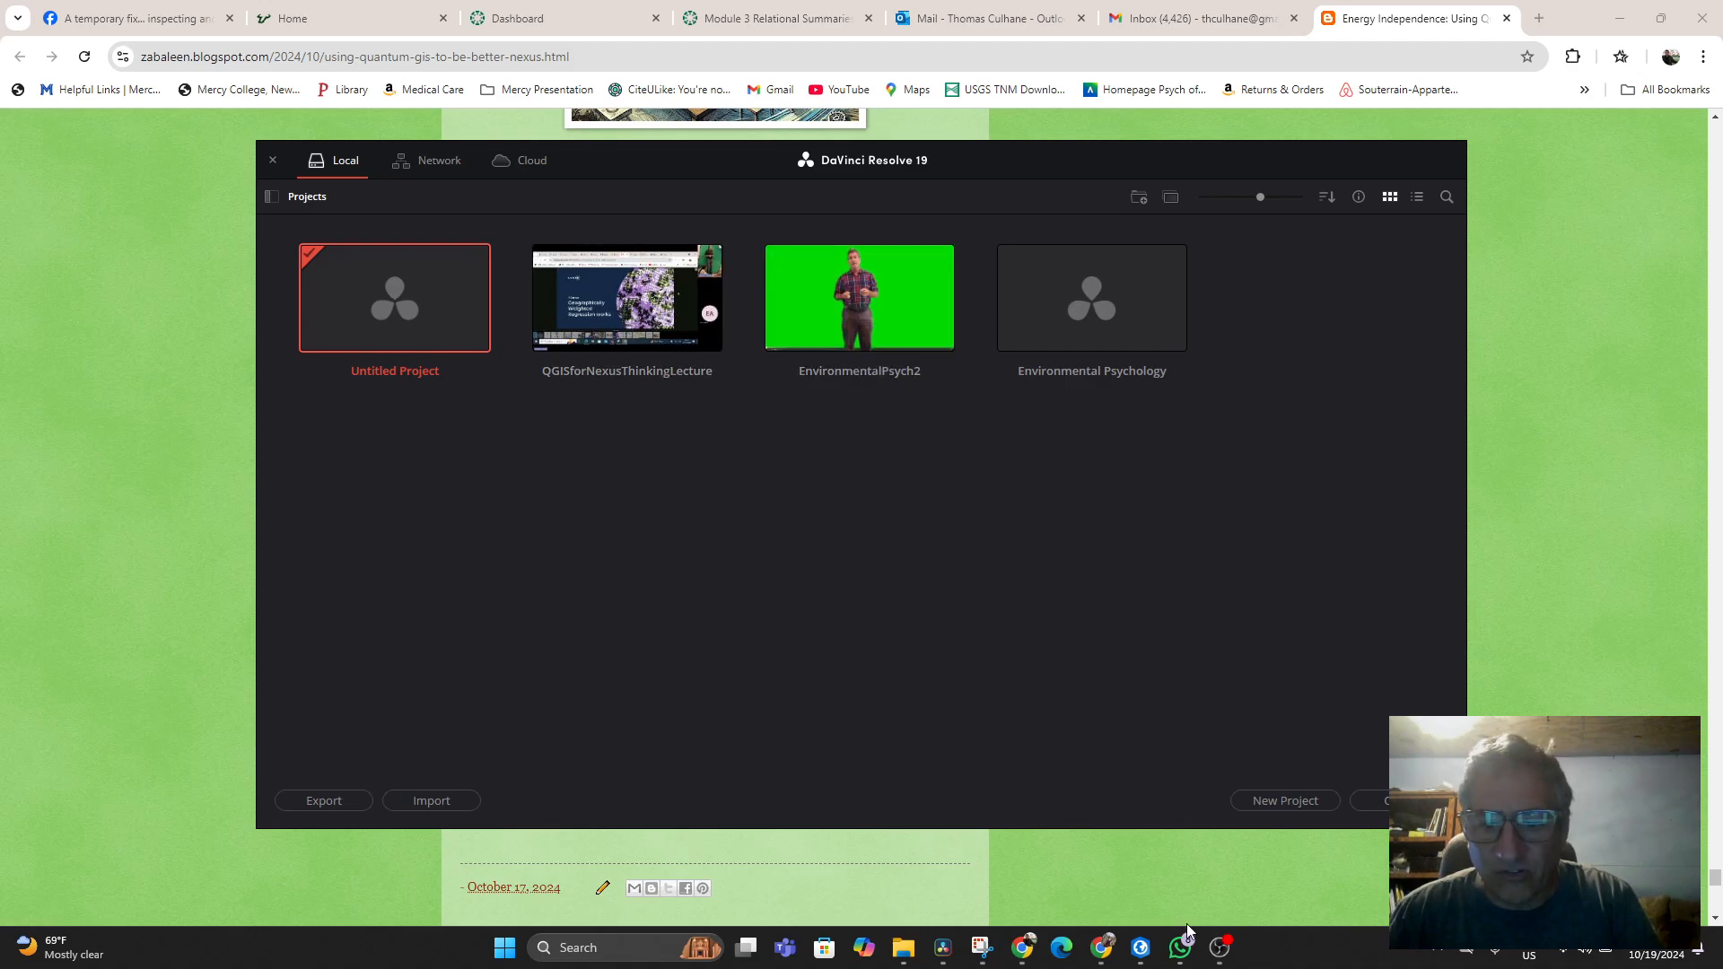
Create a new project named QGISLectureTake2
click(1266, 800)
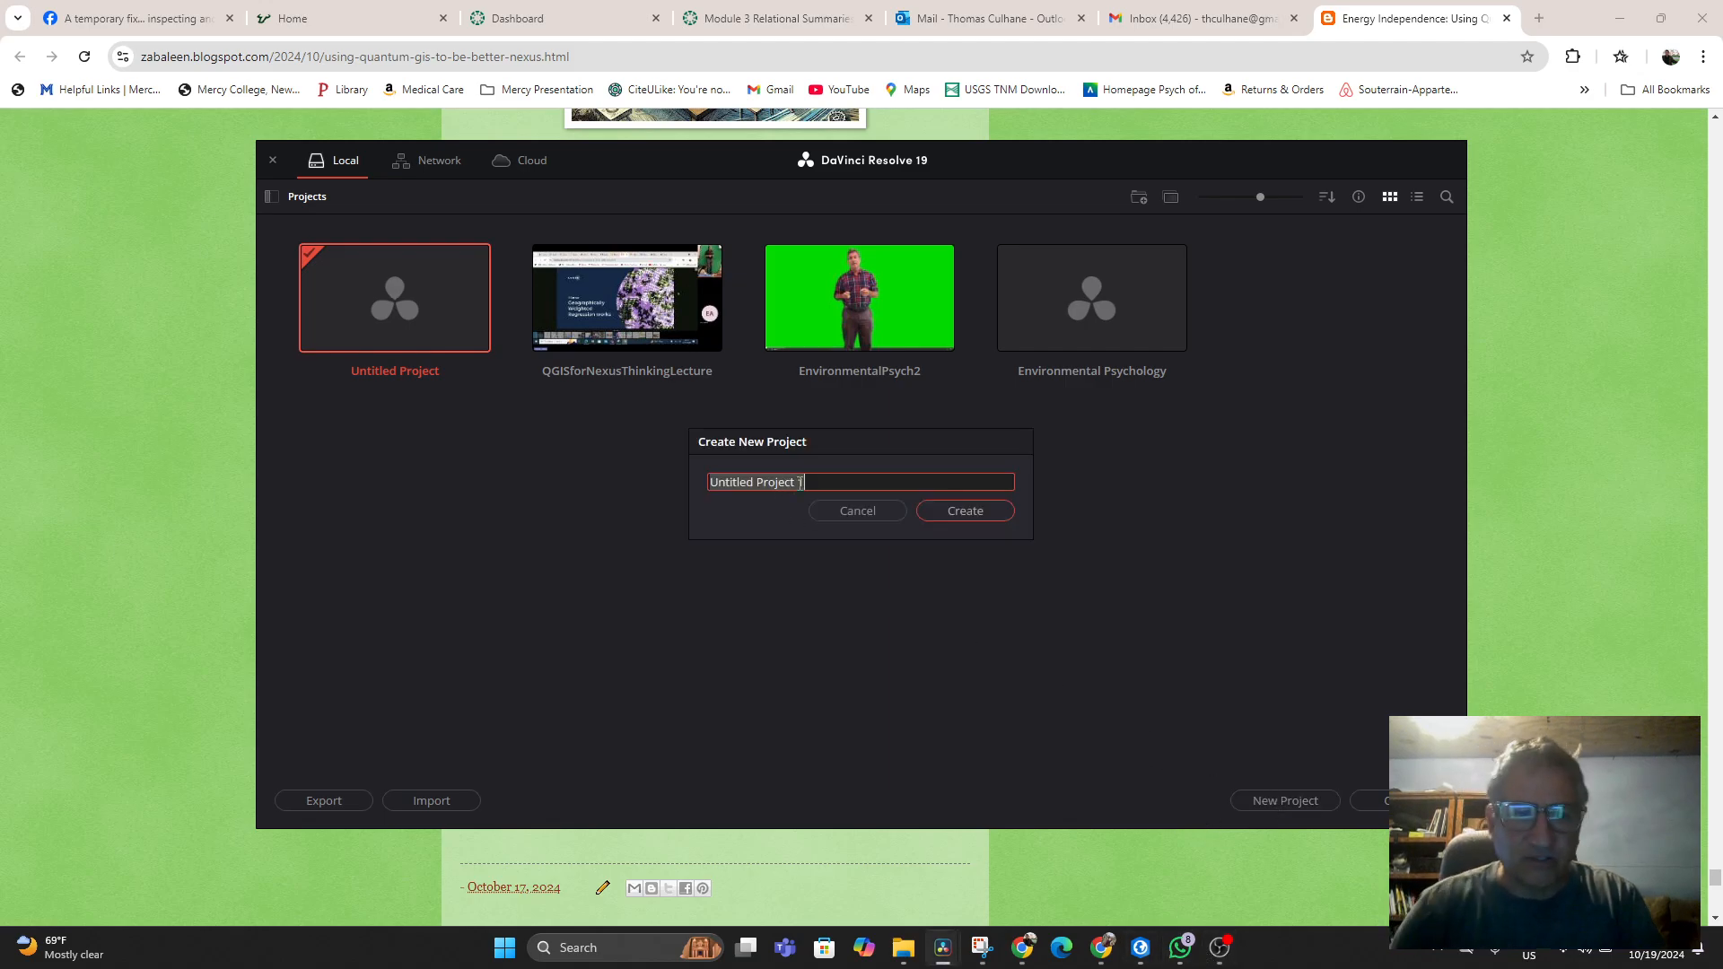
text(QGIS)
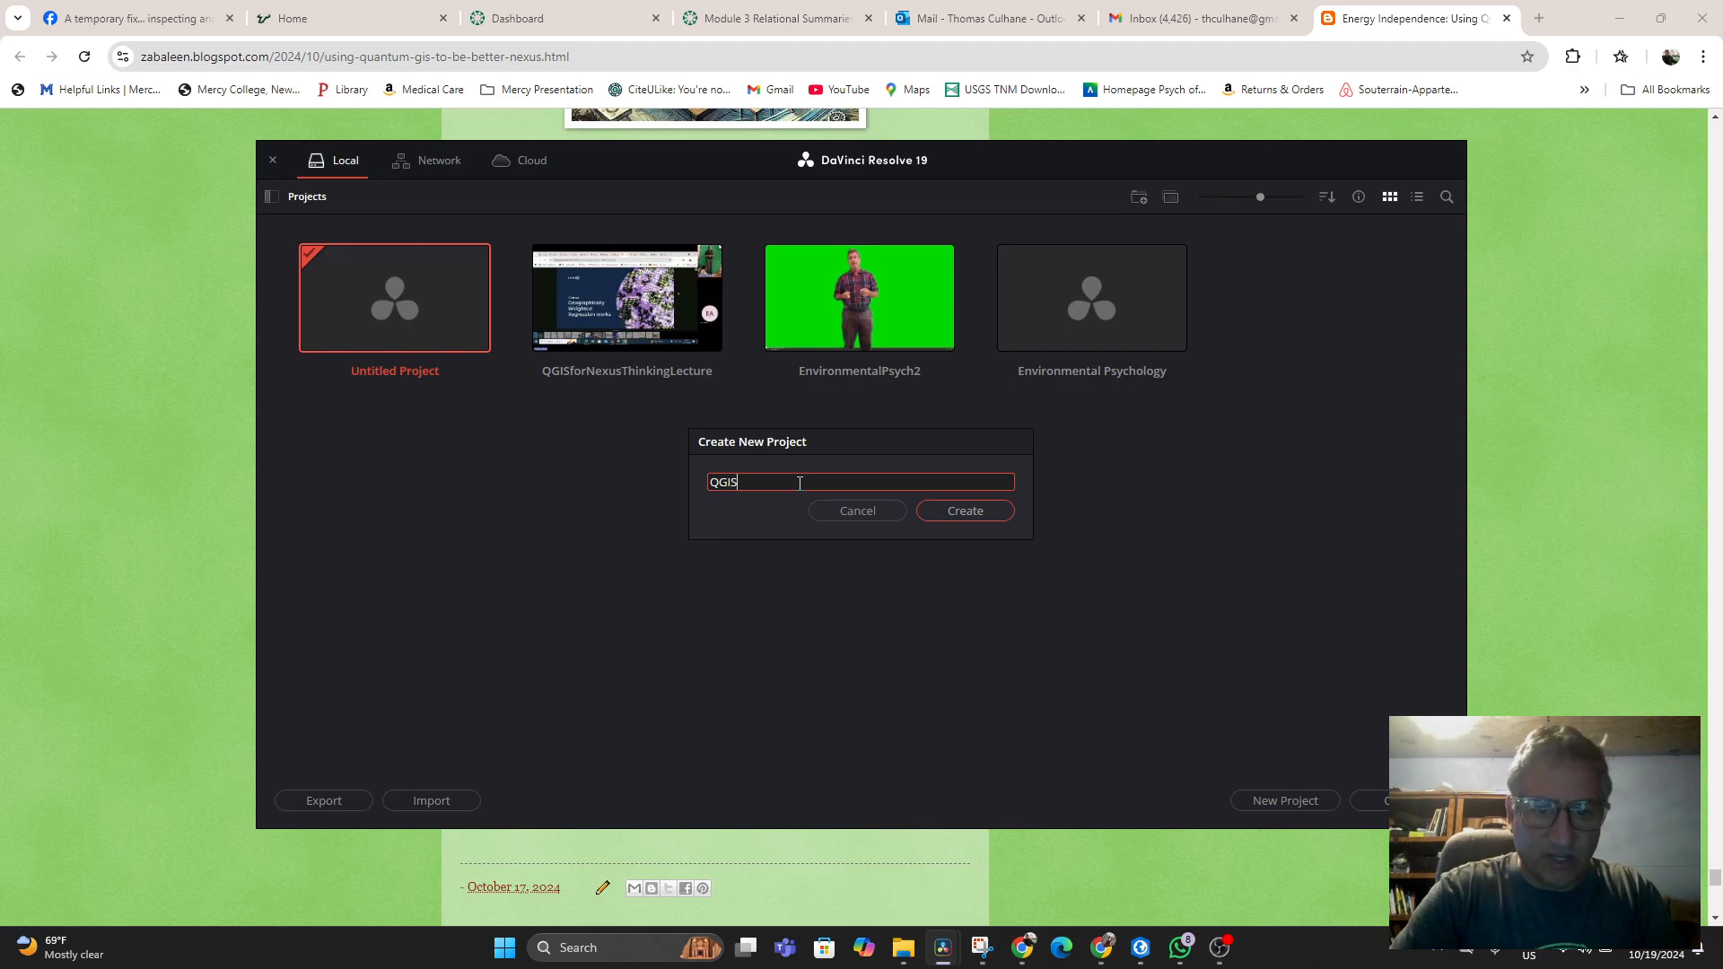
text(LecgtureTake2)
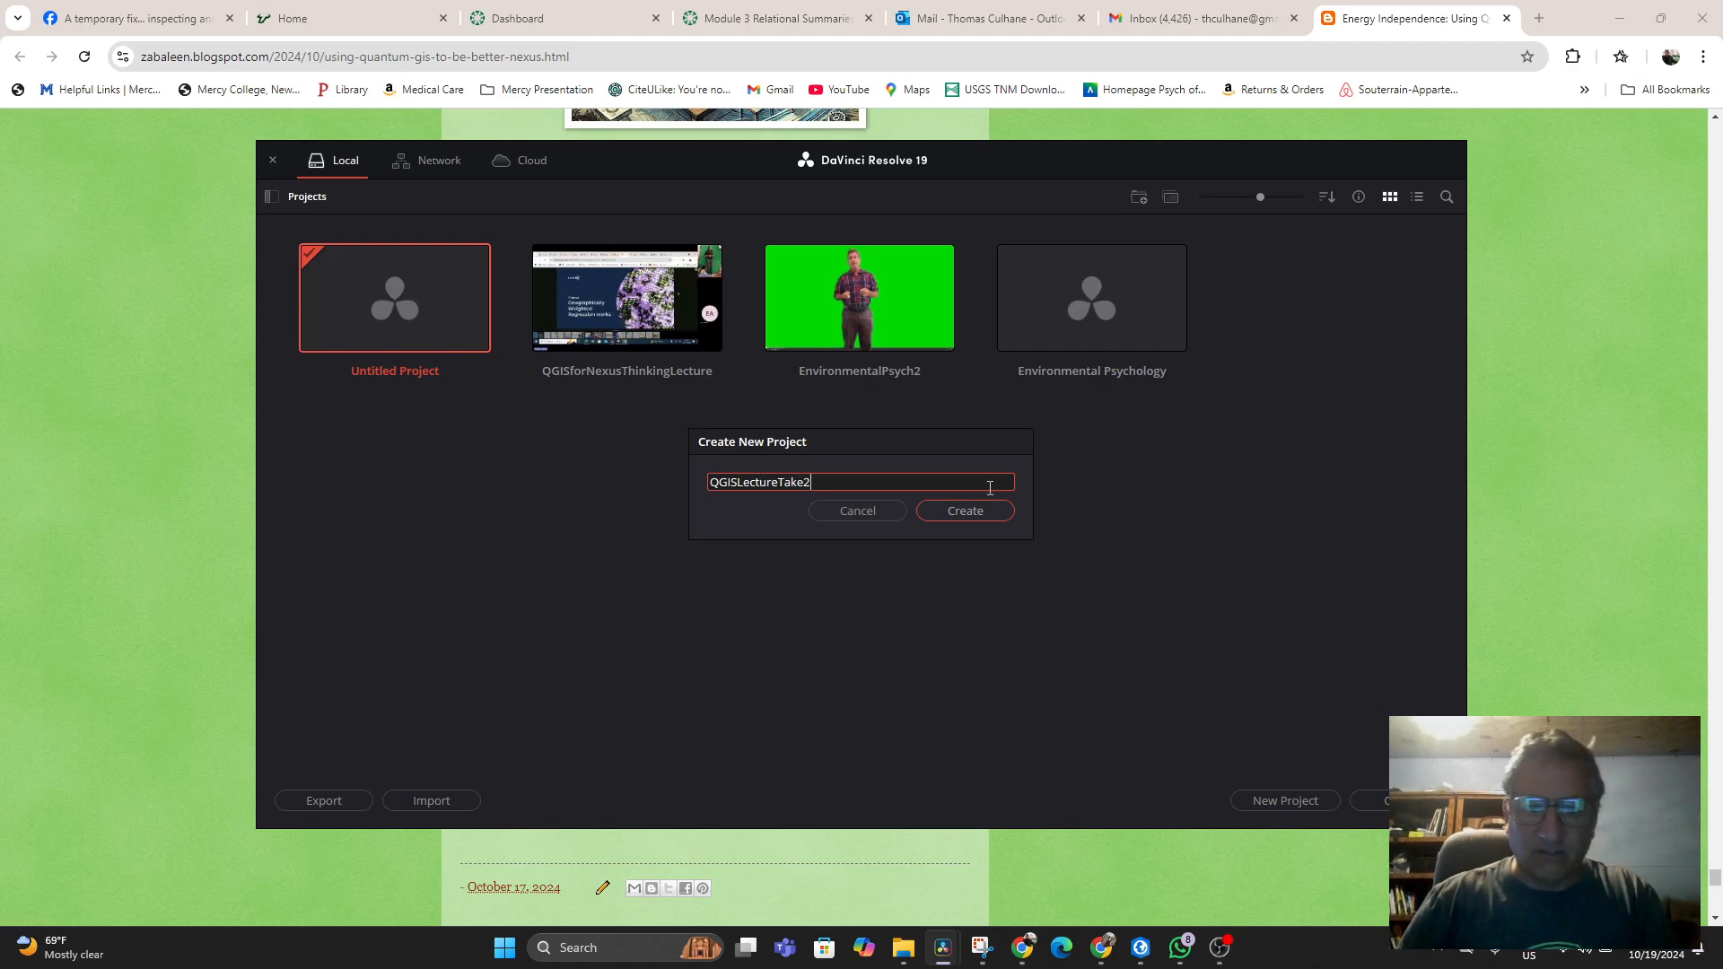
click(982, 514)
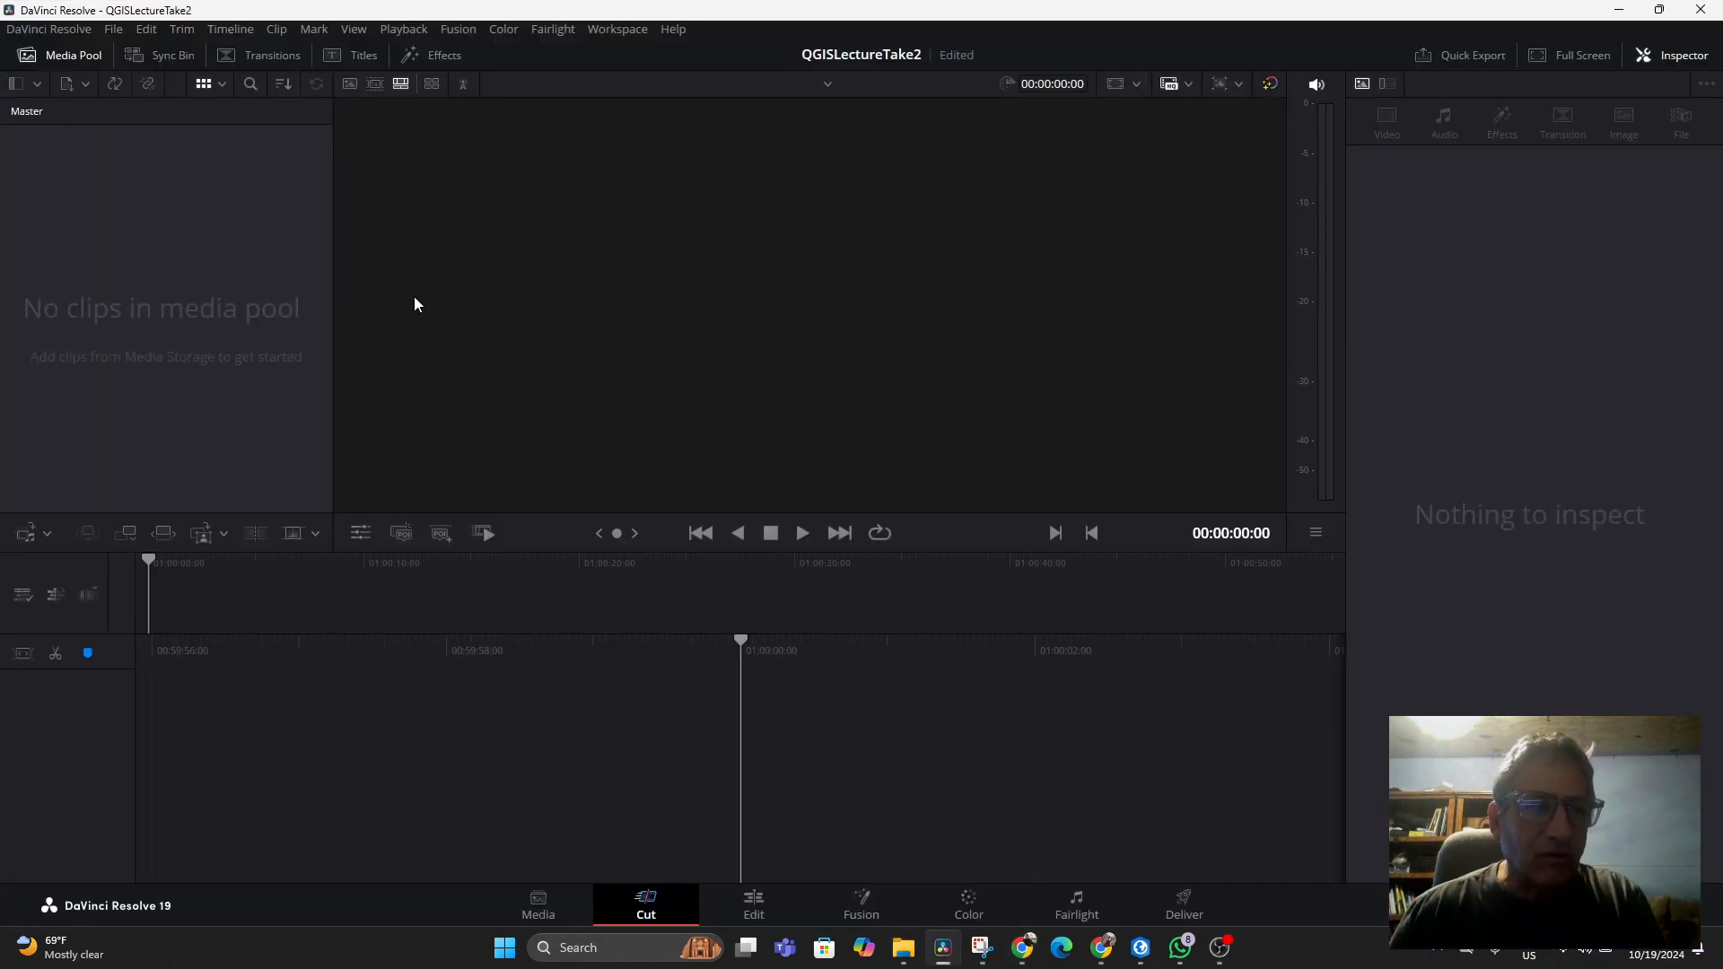
Import the Teams meeting recording MP4 from Downloads into the media pool, changing the project frame rate to match
right_click(133, 263)
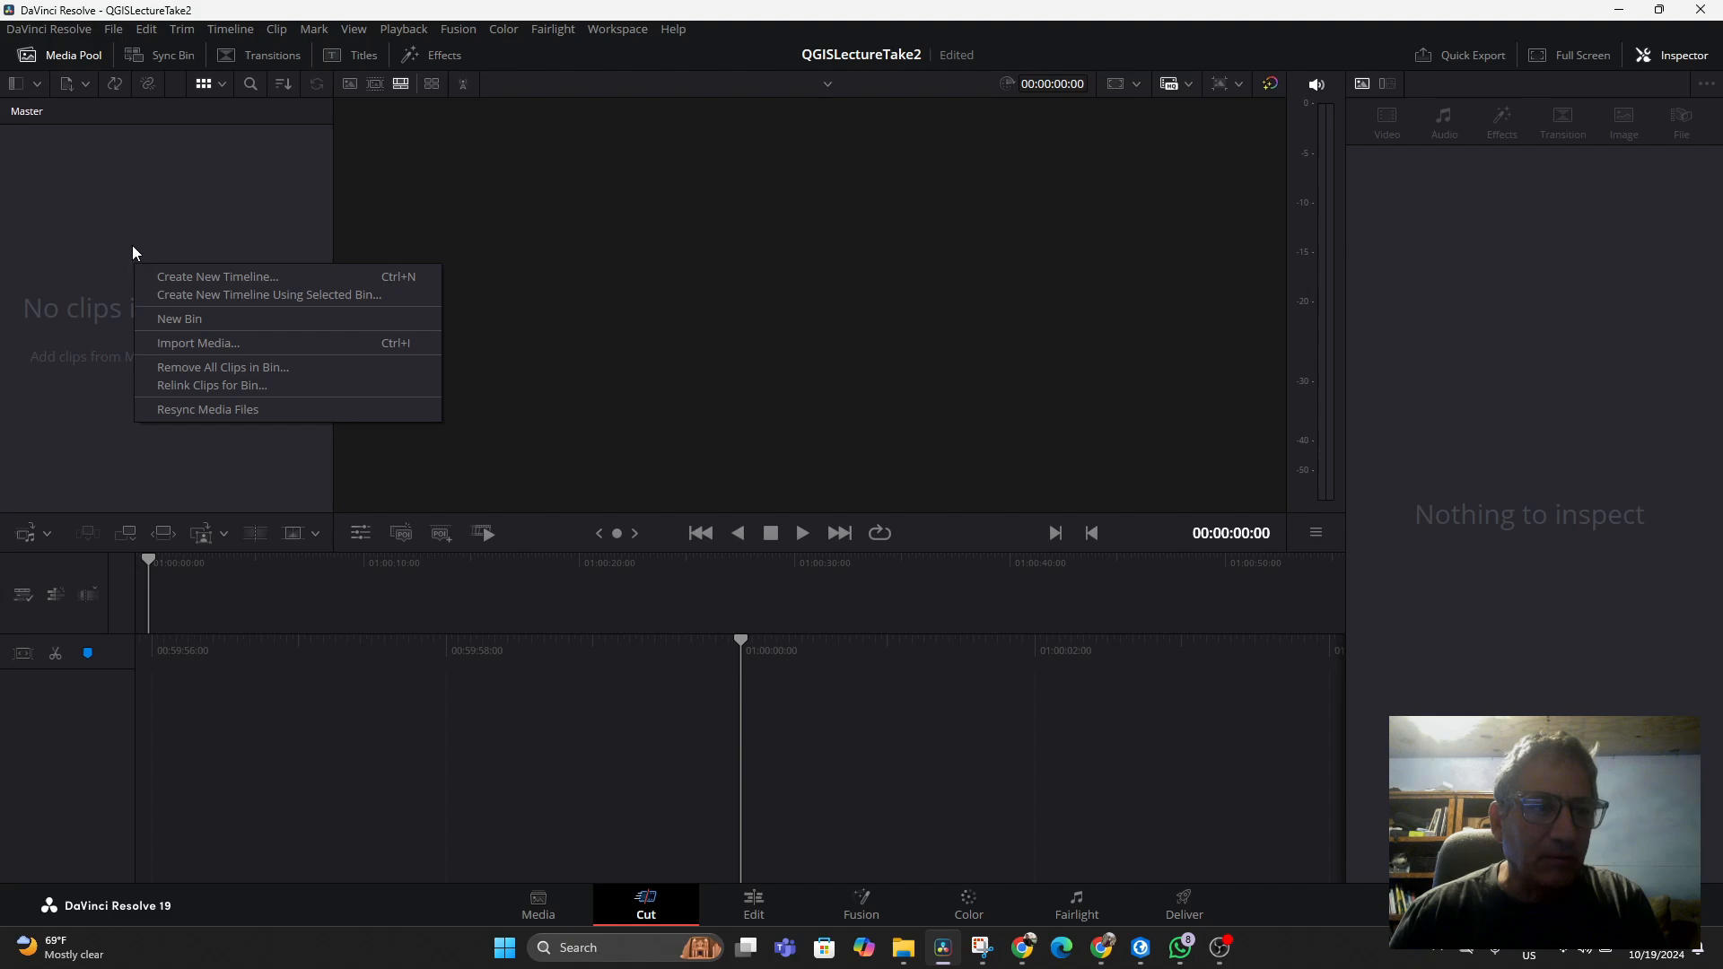
click(194, 342)
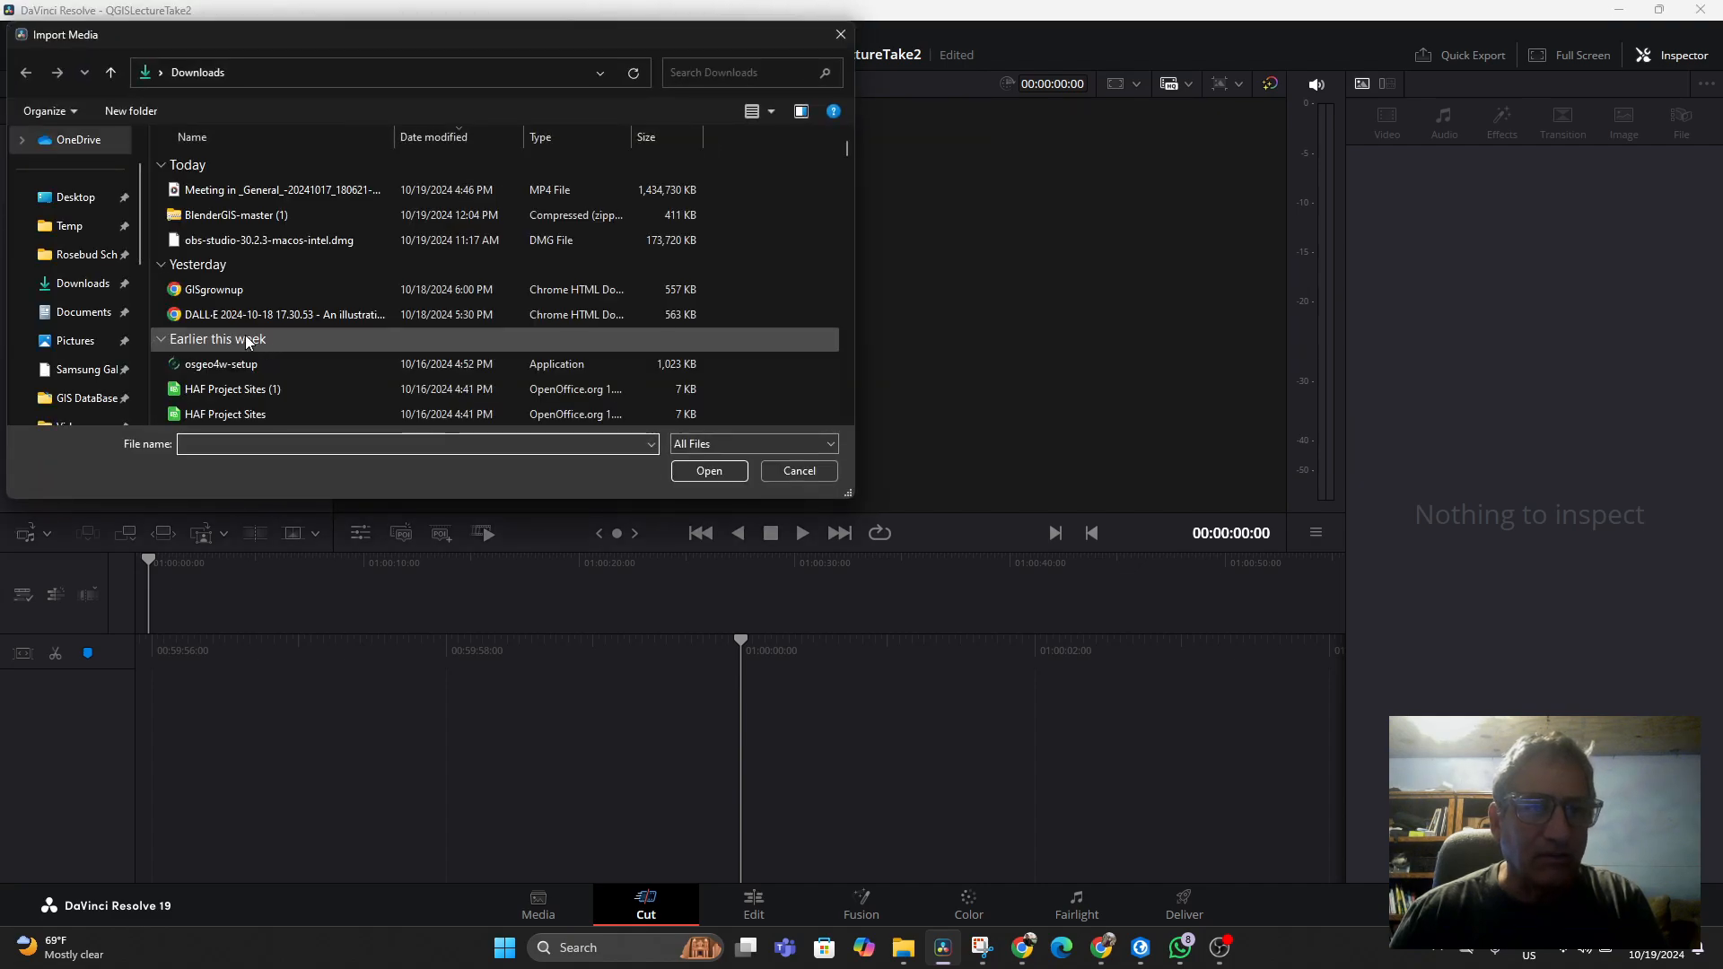
double_click(267, 186)
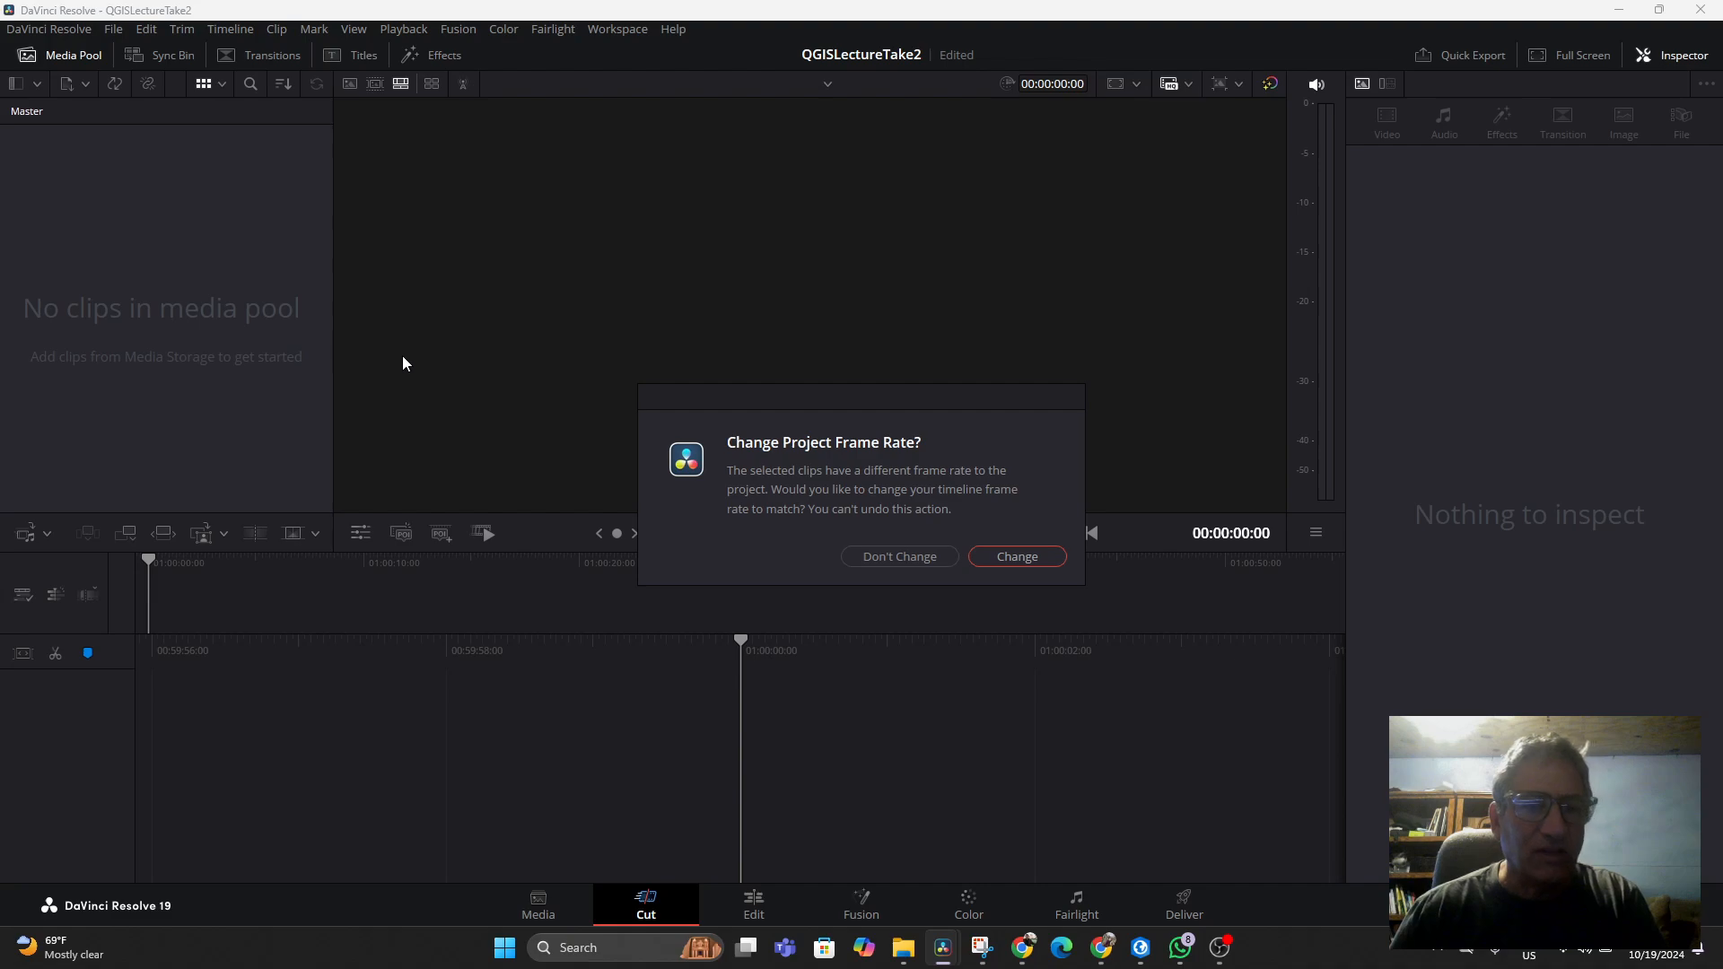
click(1032, 557)
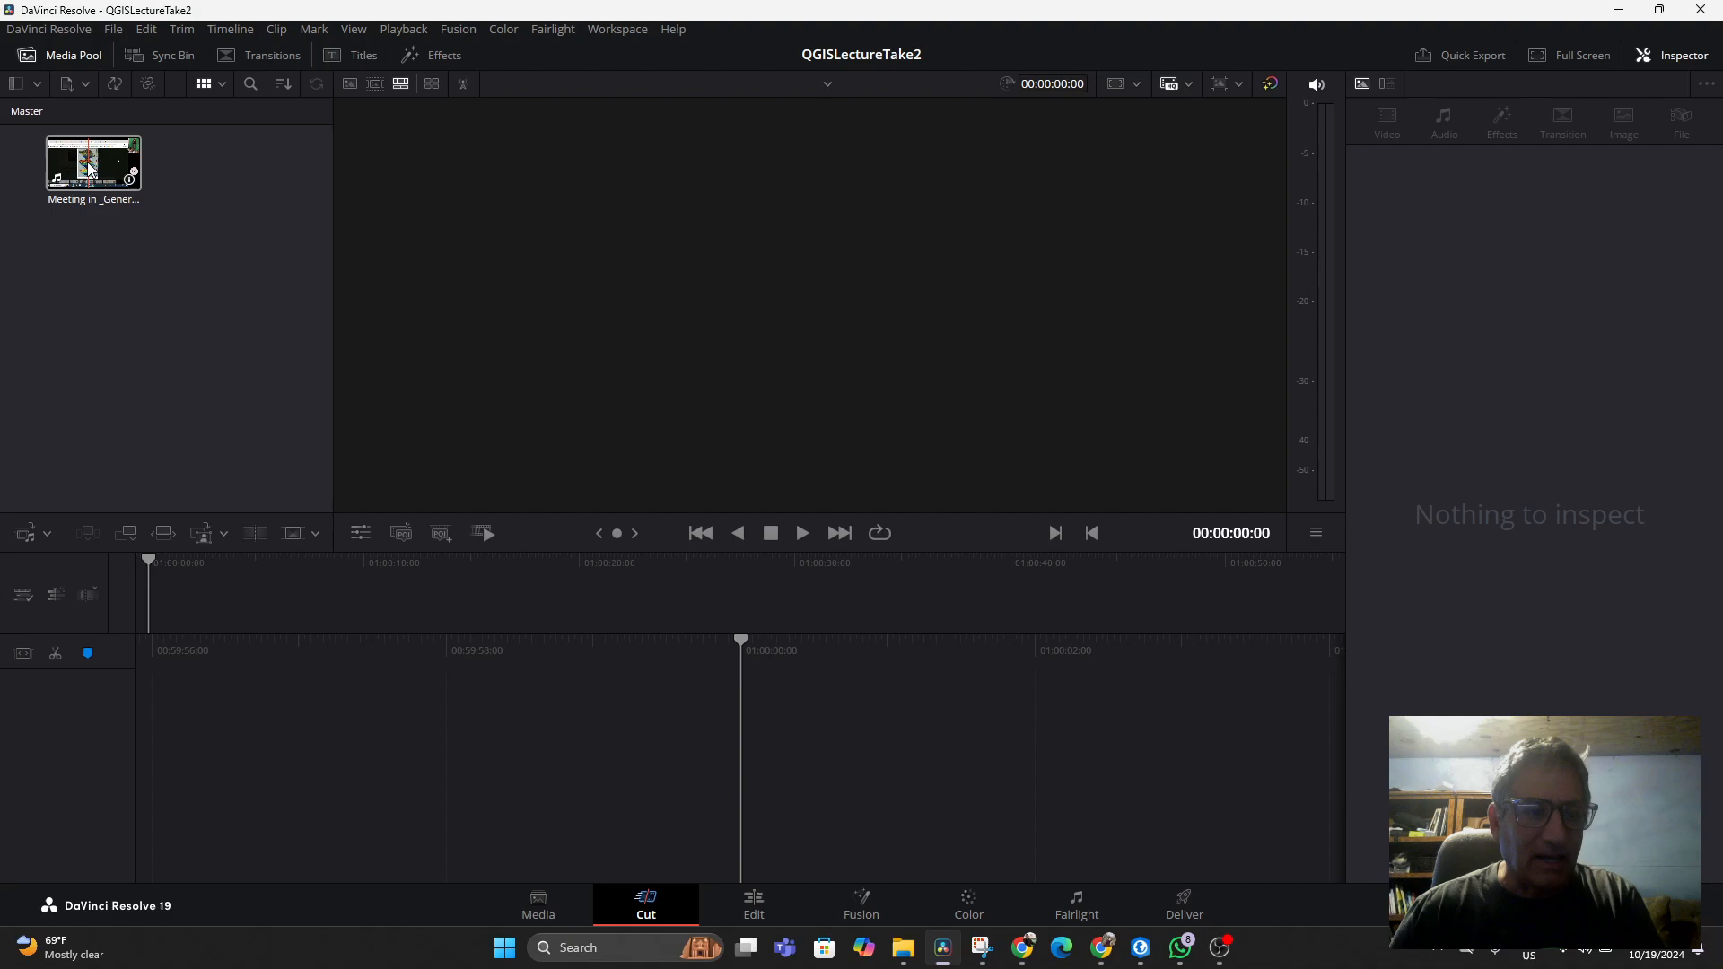
Place the meeting recording clip onto a new timeline on the Edit page
drag(90, 166, 870, 687)
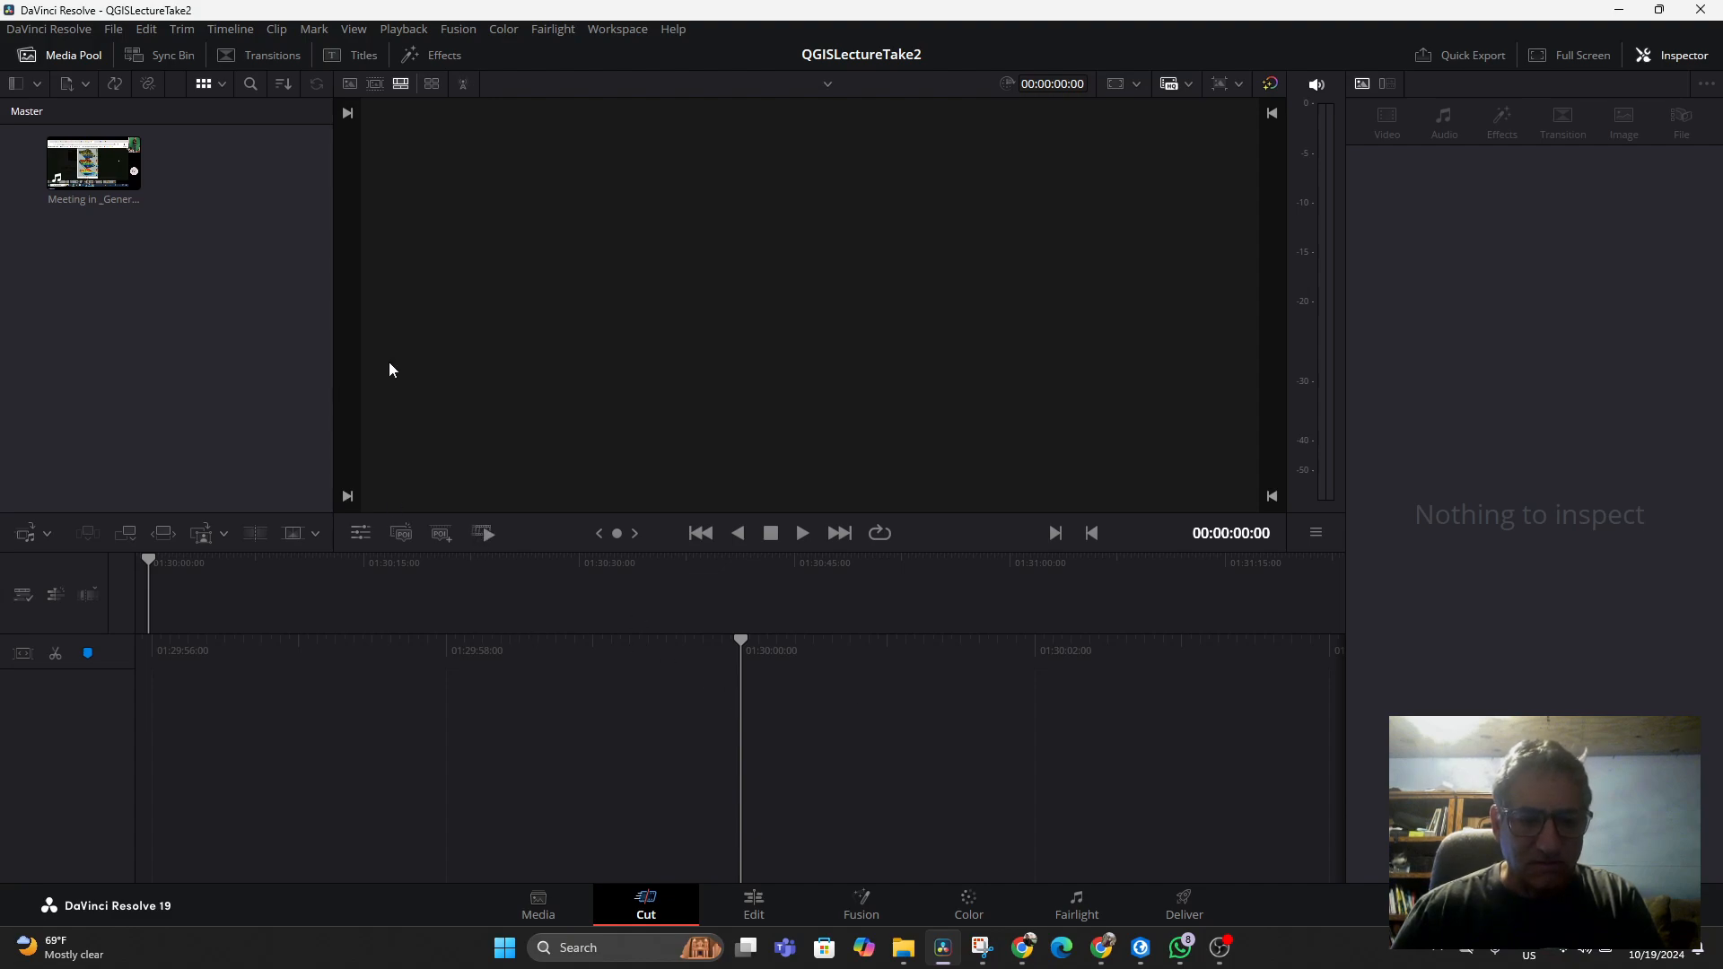
drag(94, 162, 115, 626)
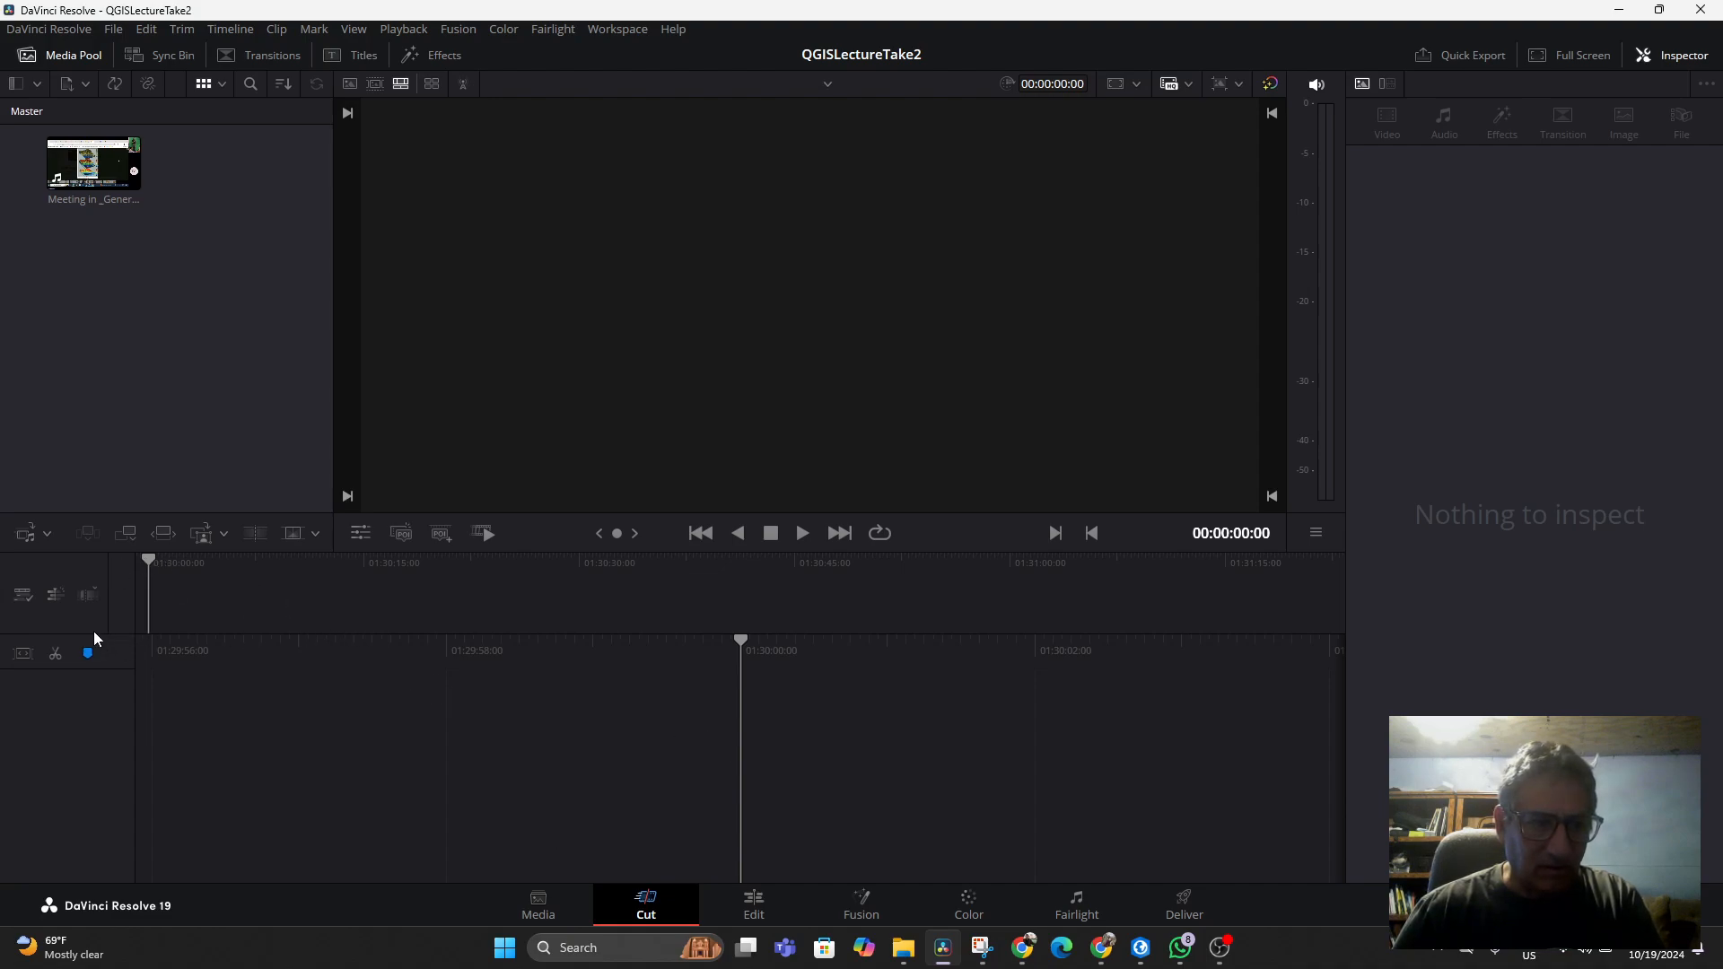
click(614, 31)
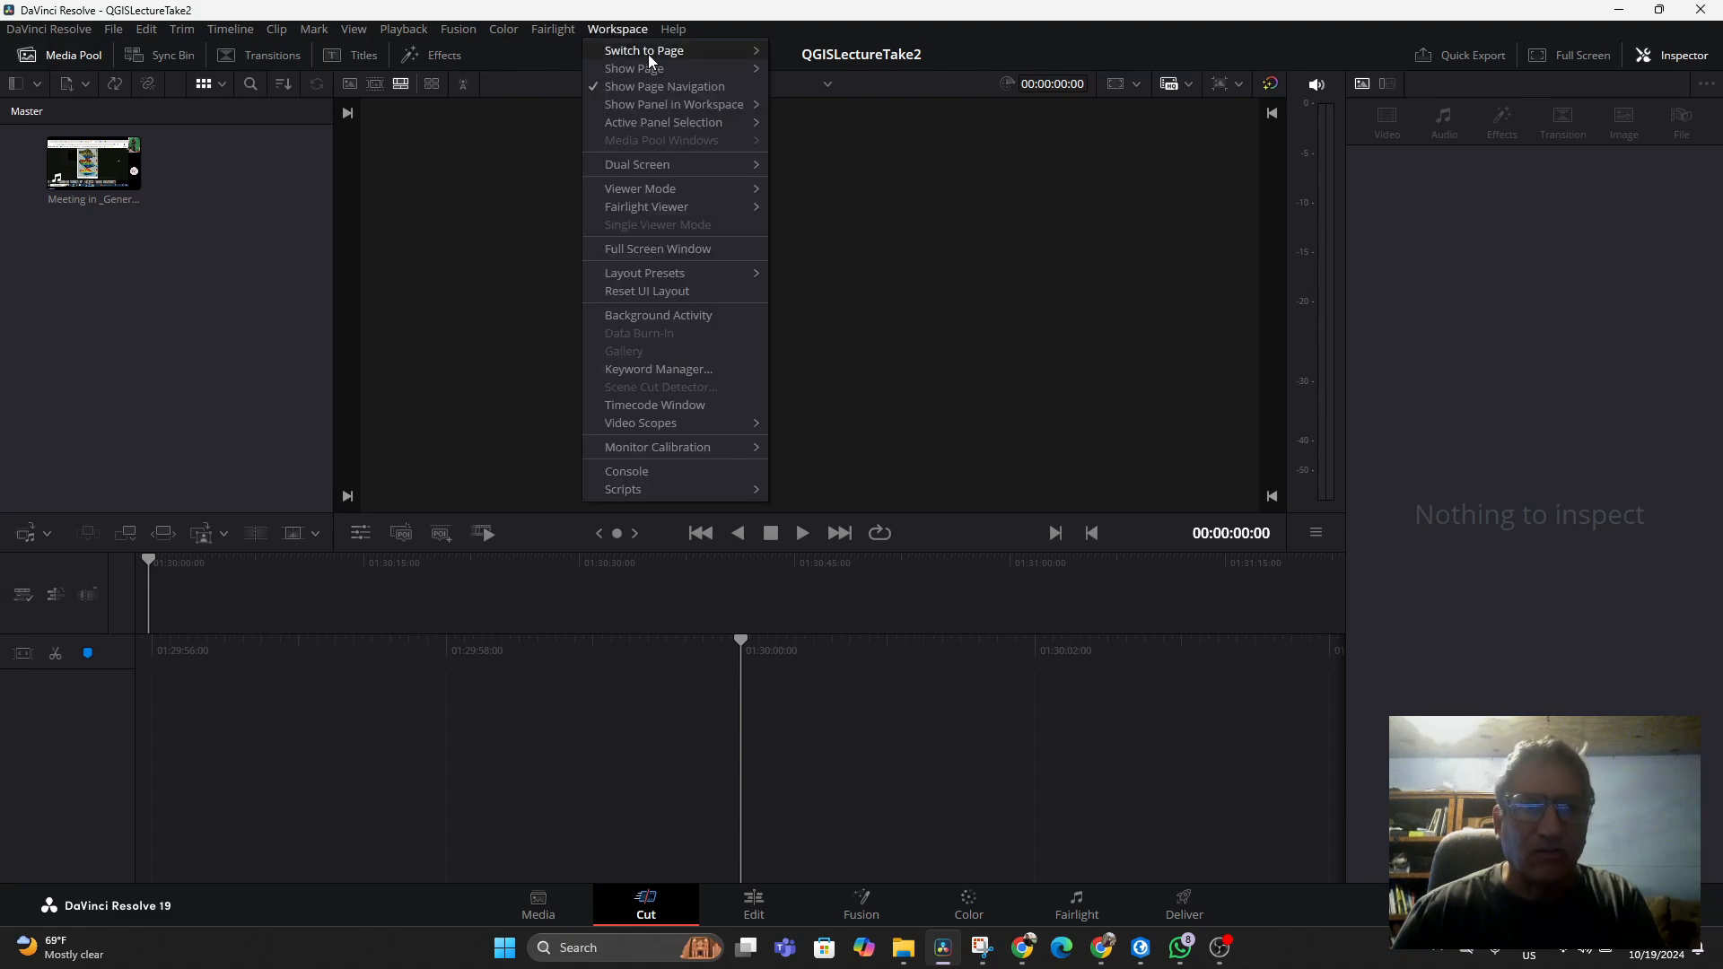
mouse_move(704, 45)
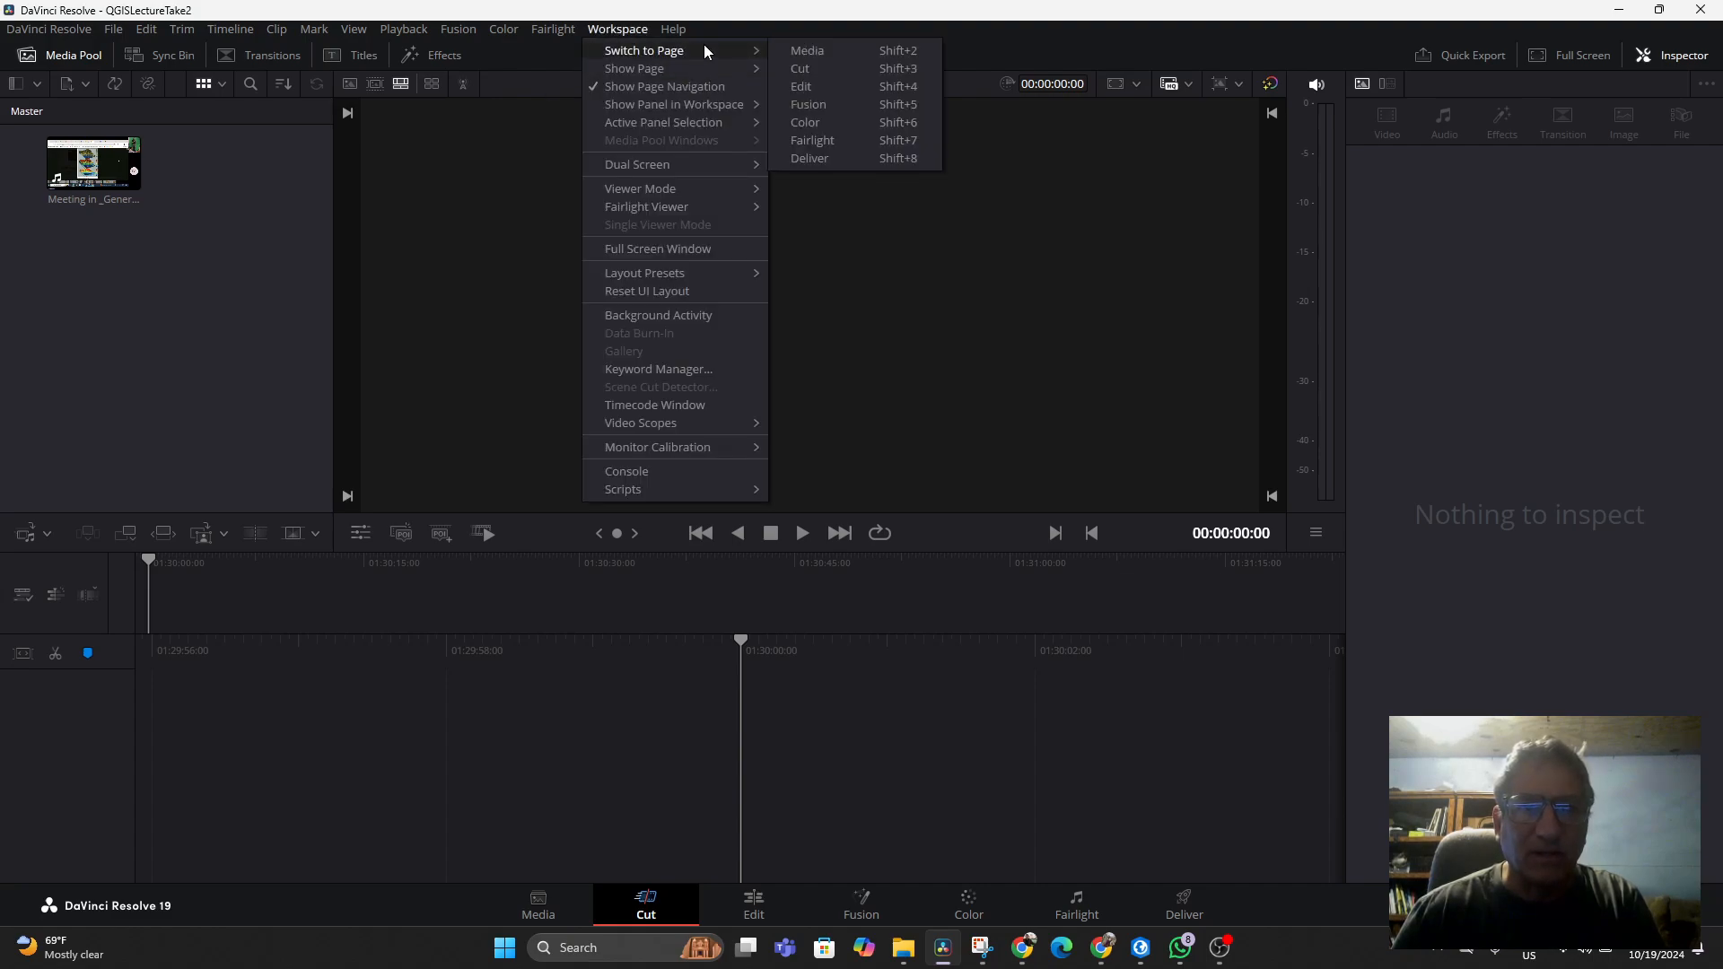
click(854, 87)
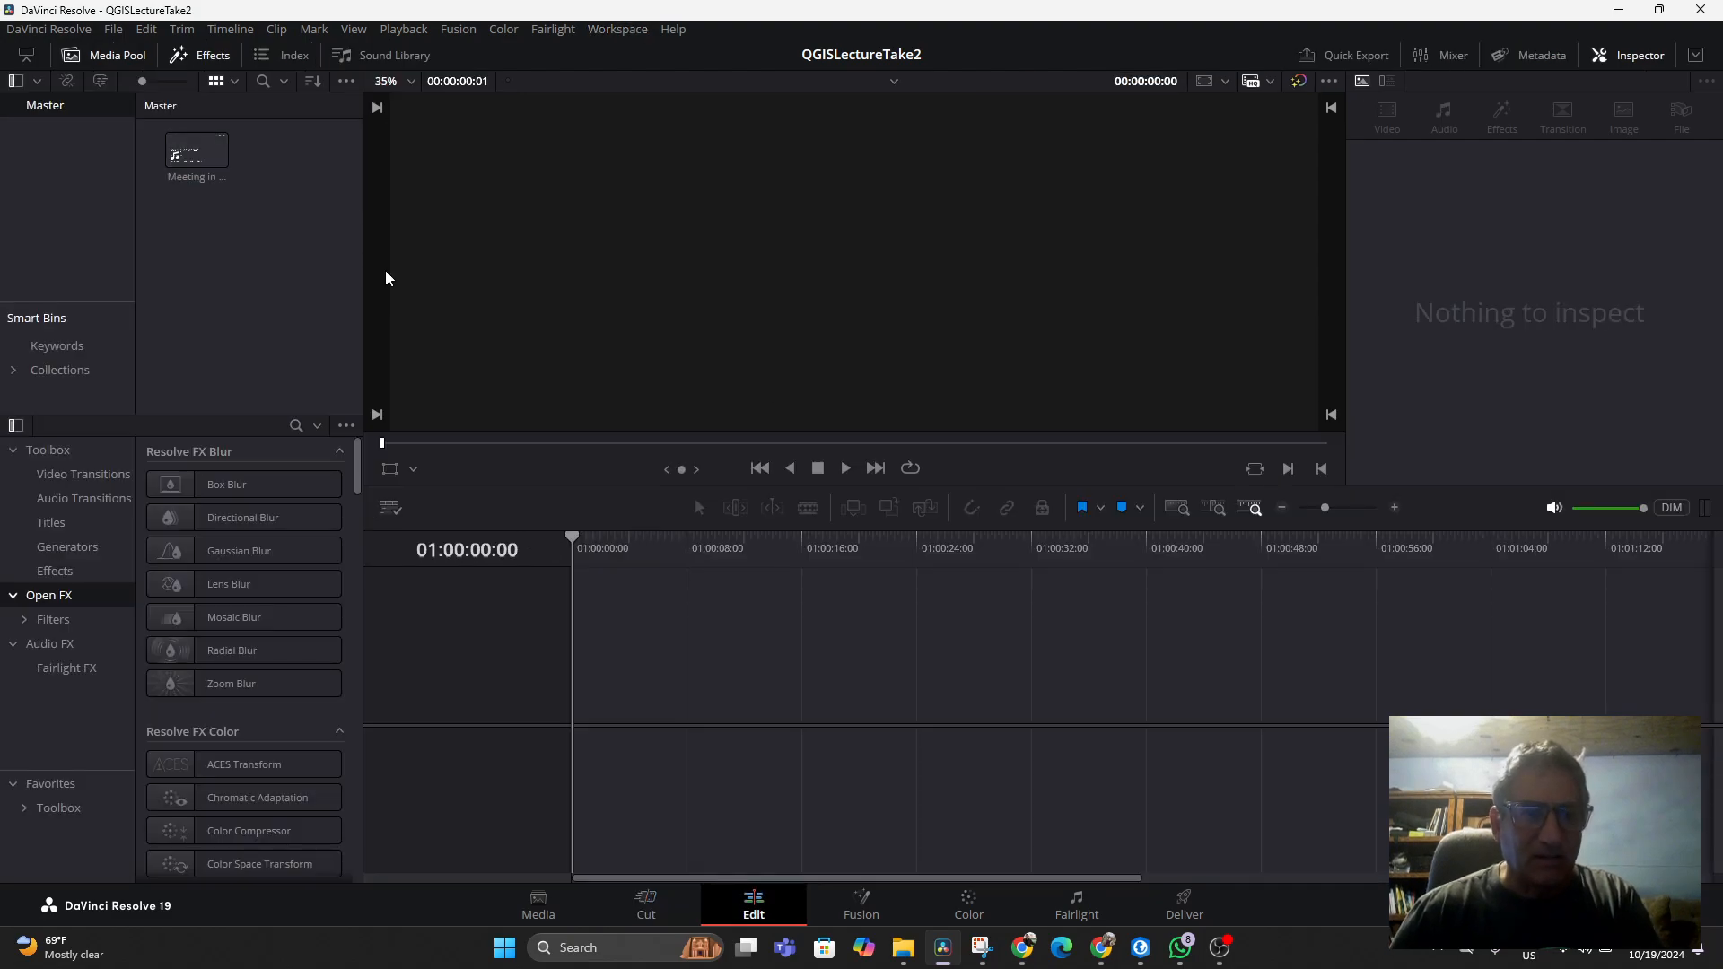
drag(197, 159, 580, 689)
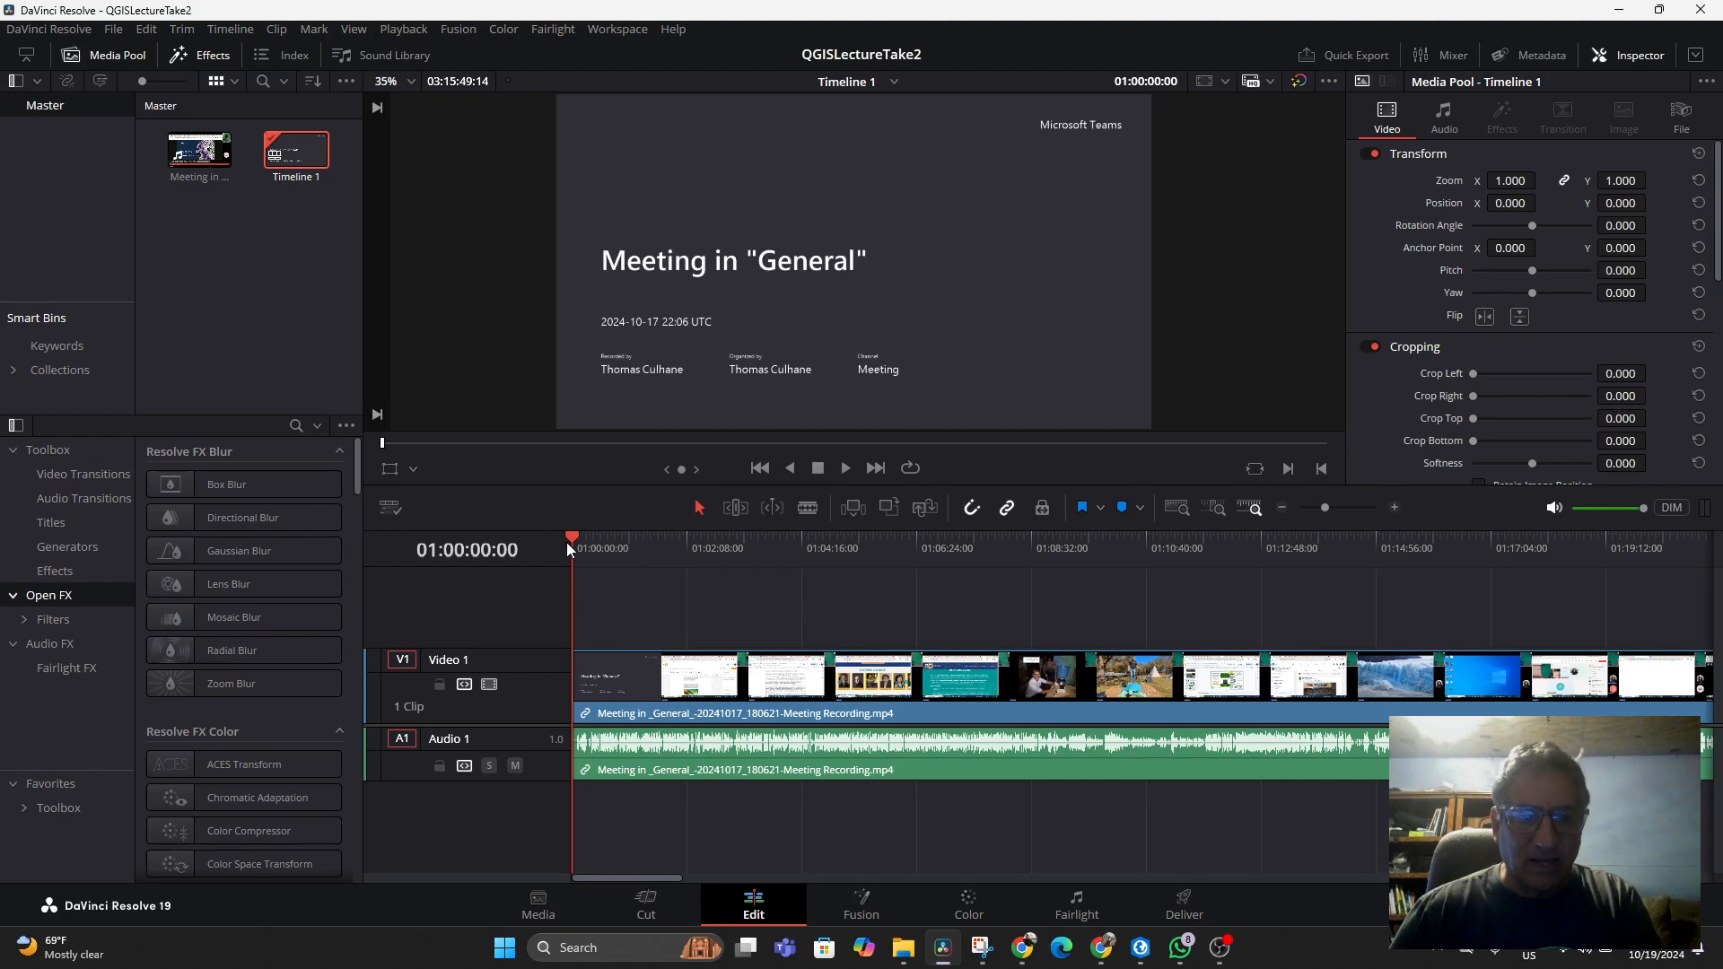
Scrub to a frame showing the green-screen inset and set the viewer overlay to Open FX Overlay
drag(570, 542, 1497, 619)
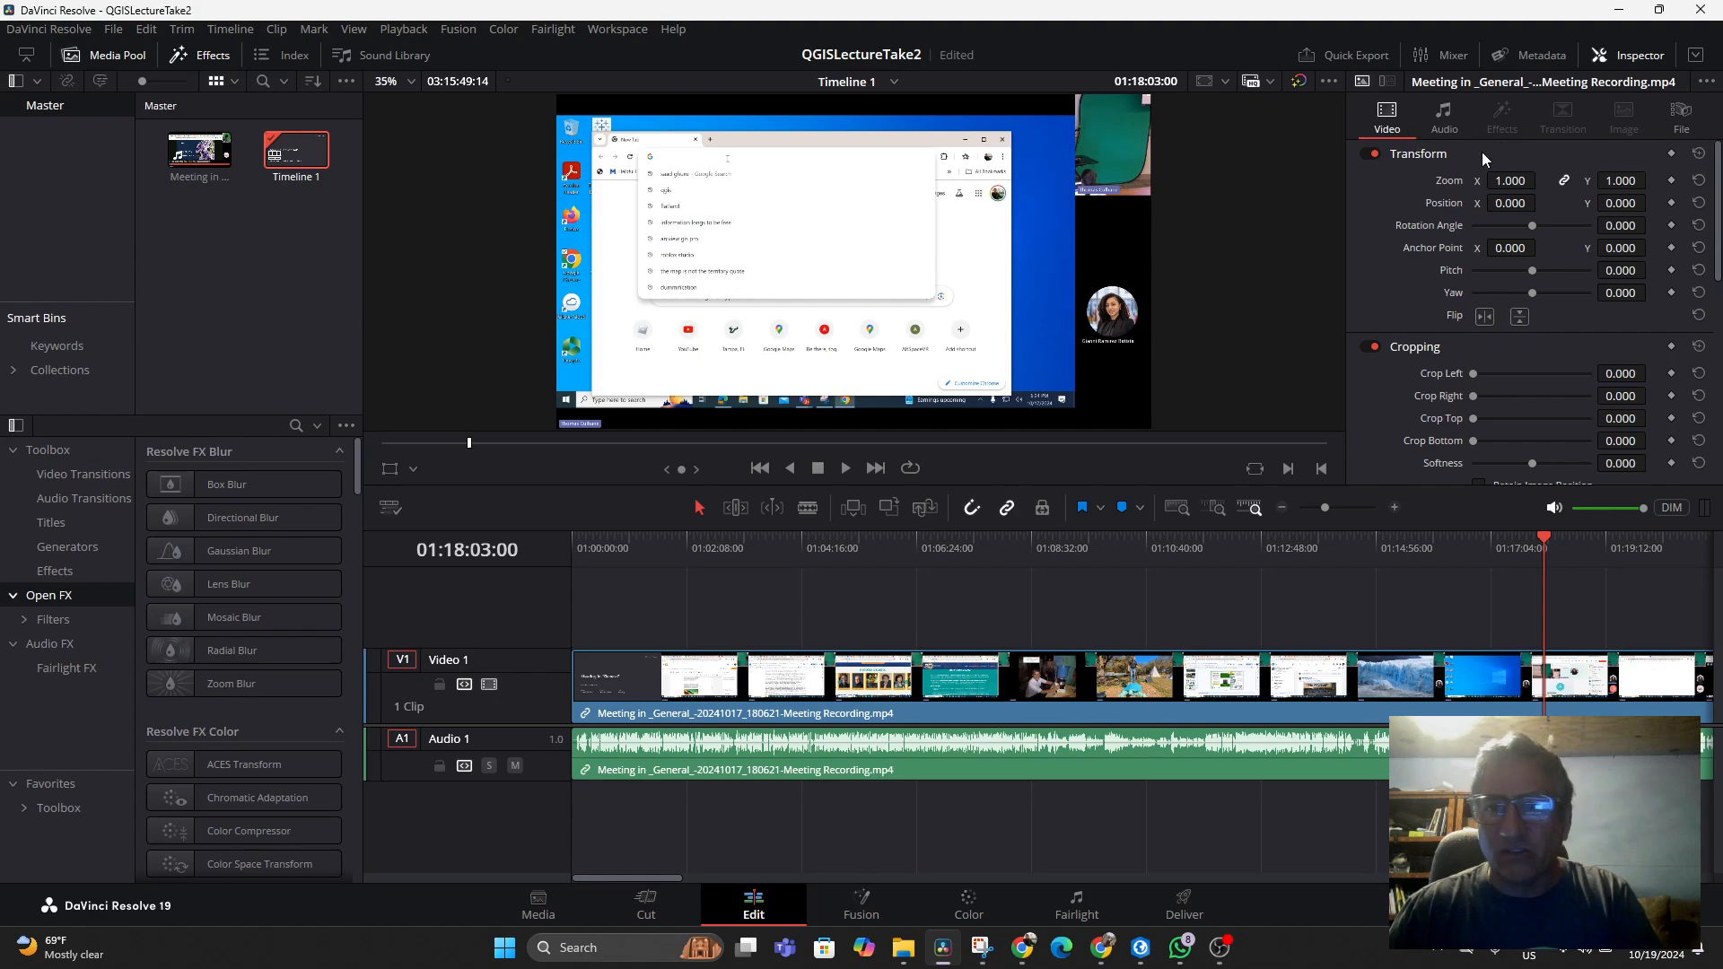
click(413, 470)
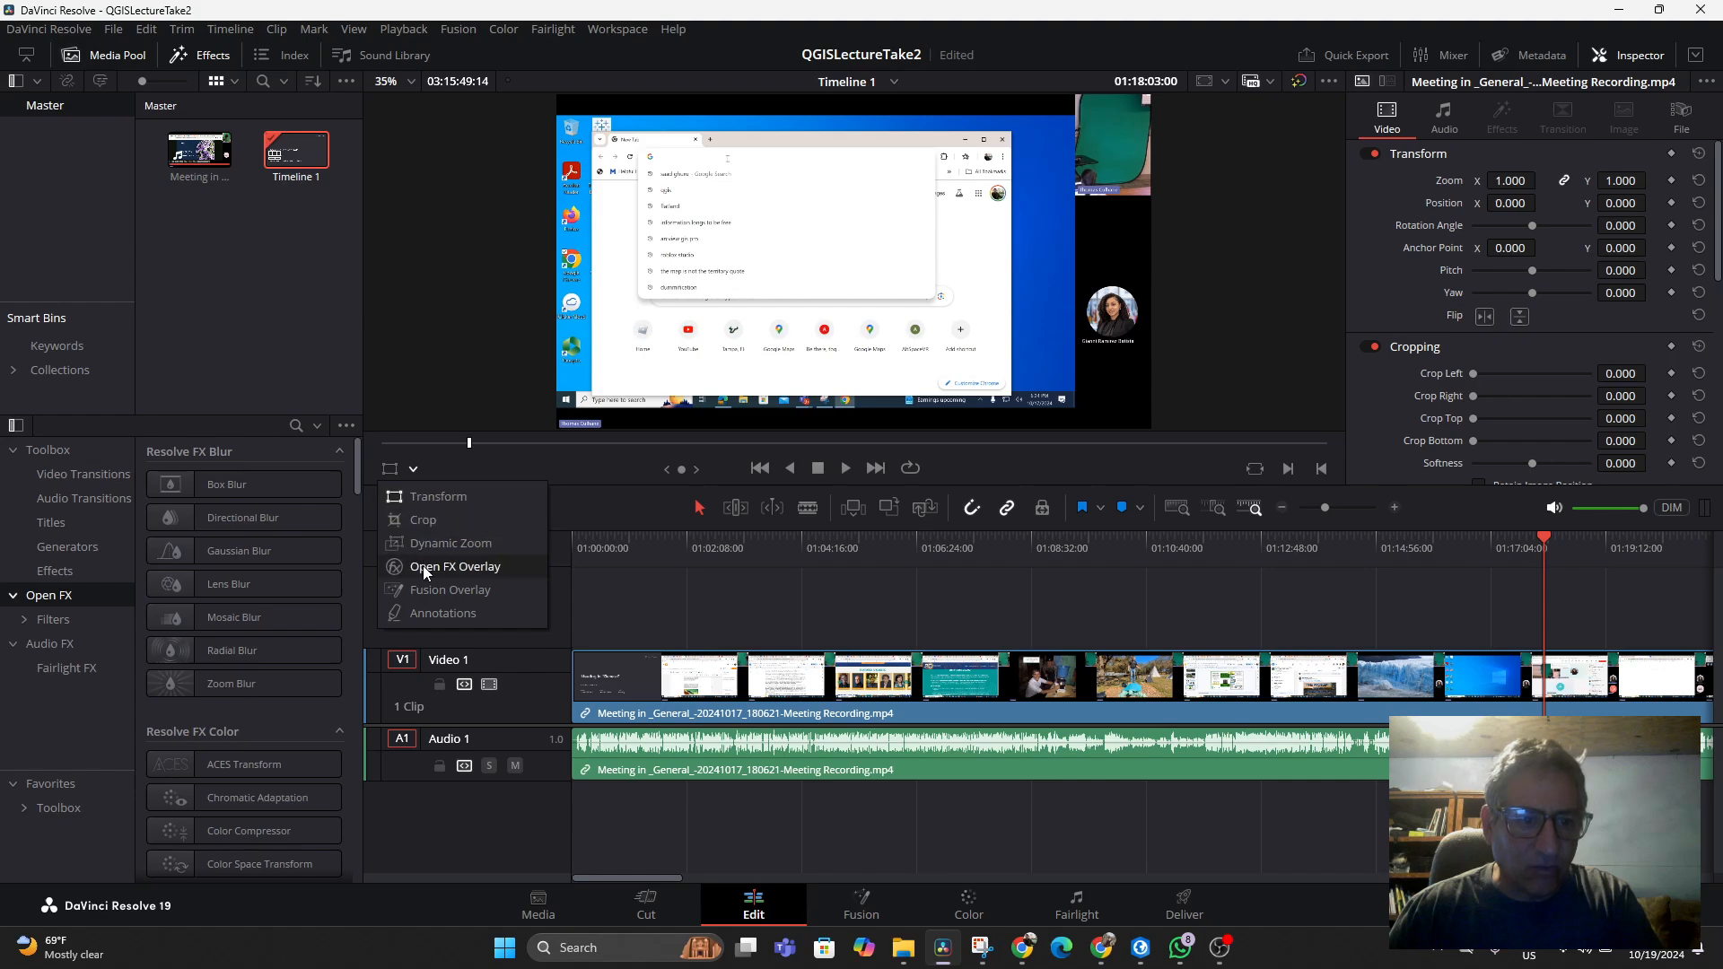
click(427, 589)
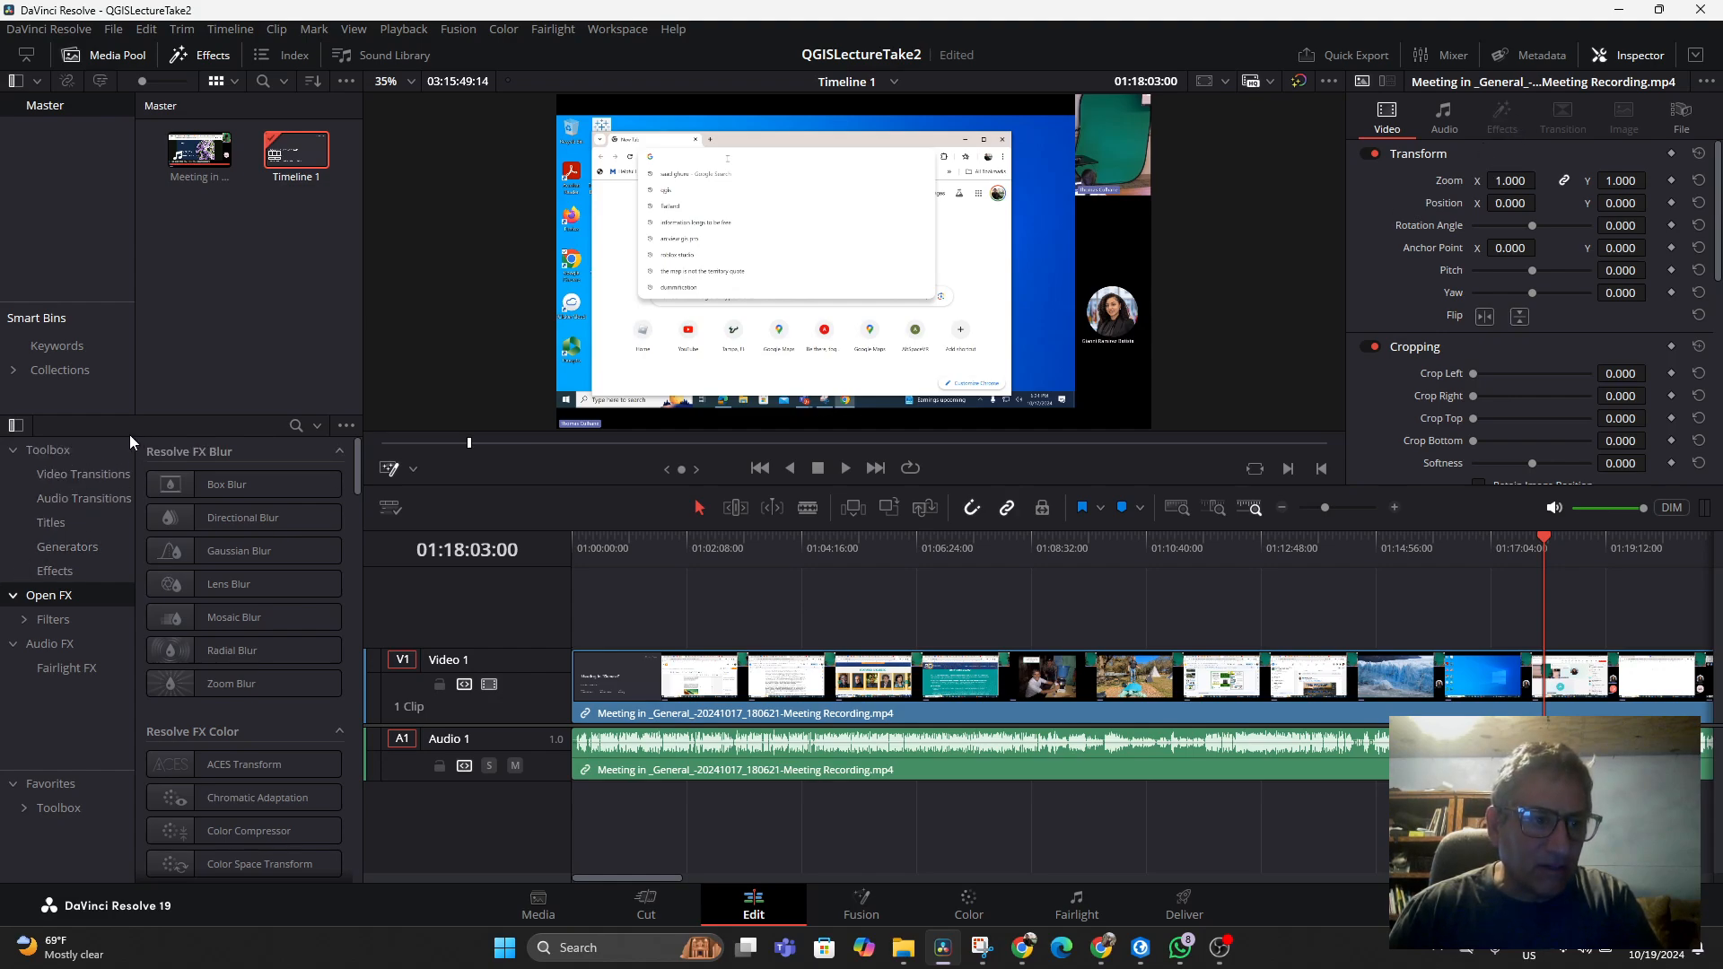
Search the effects for "3d", star the 3D Keyer as a favourite, and apply it to the meeting clip
click(296, 427)
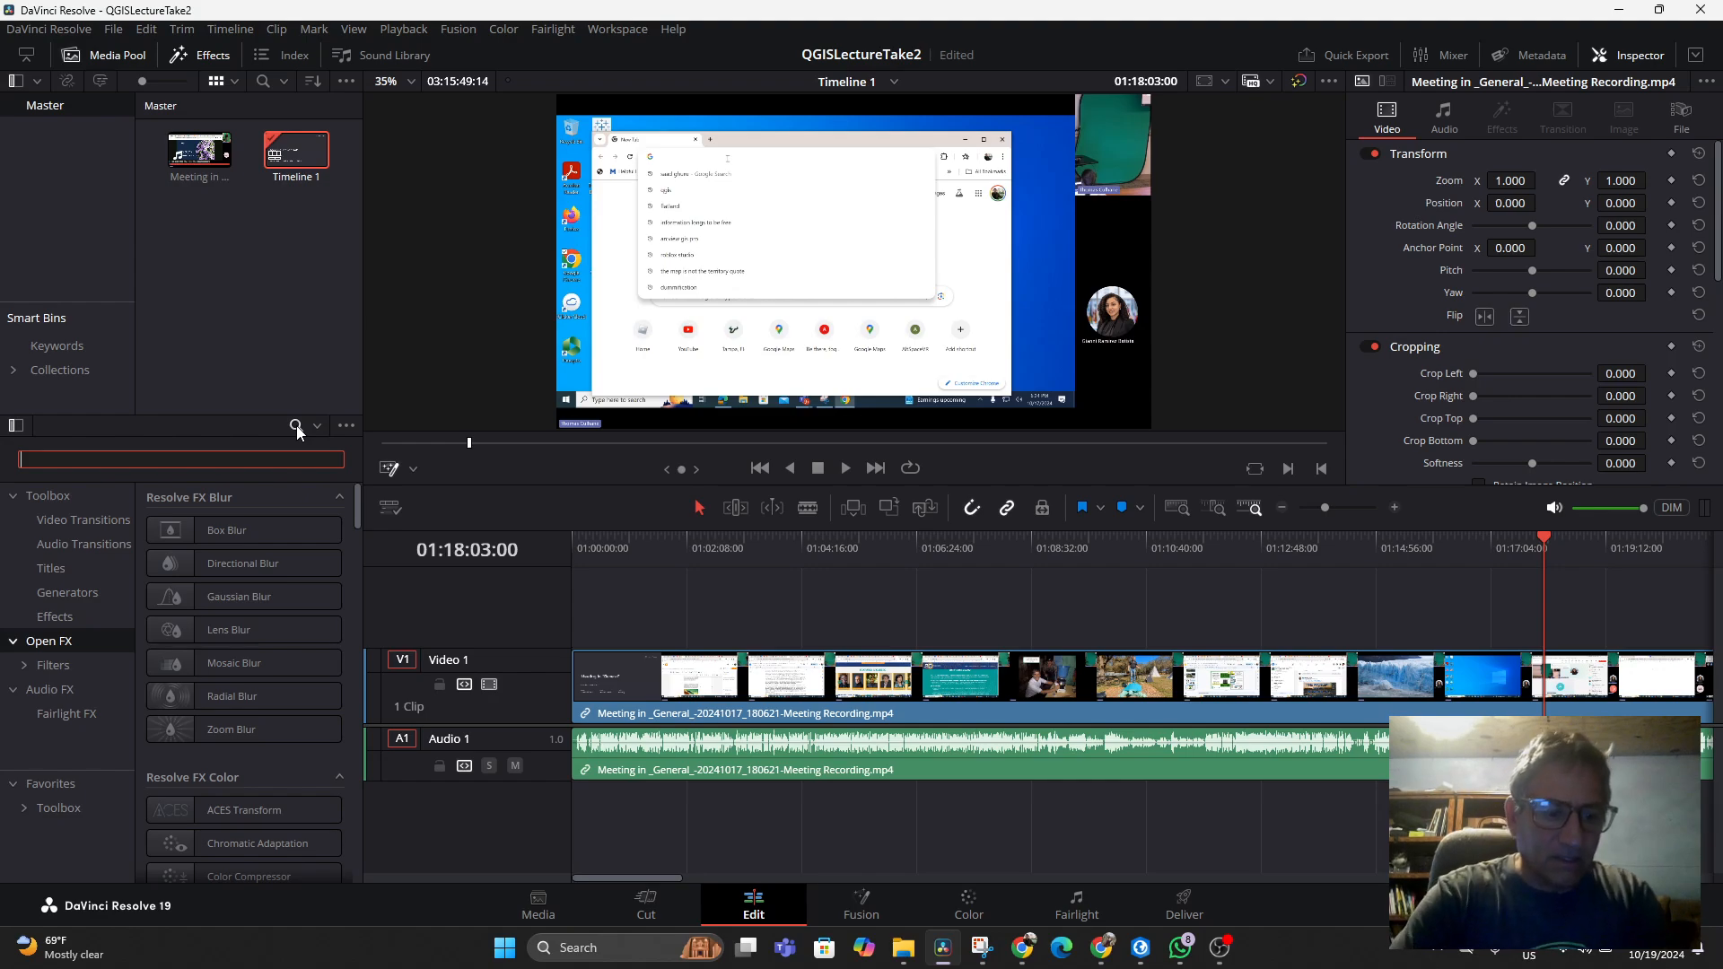
text(3d)
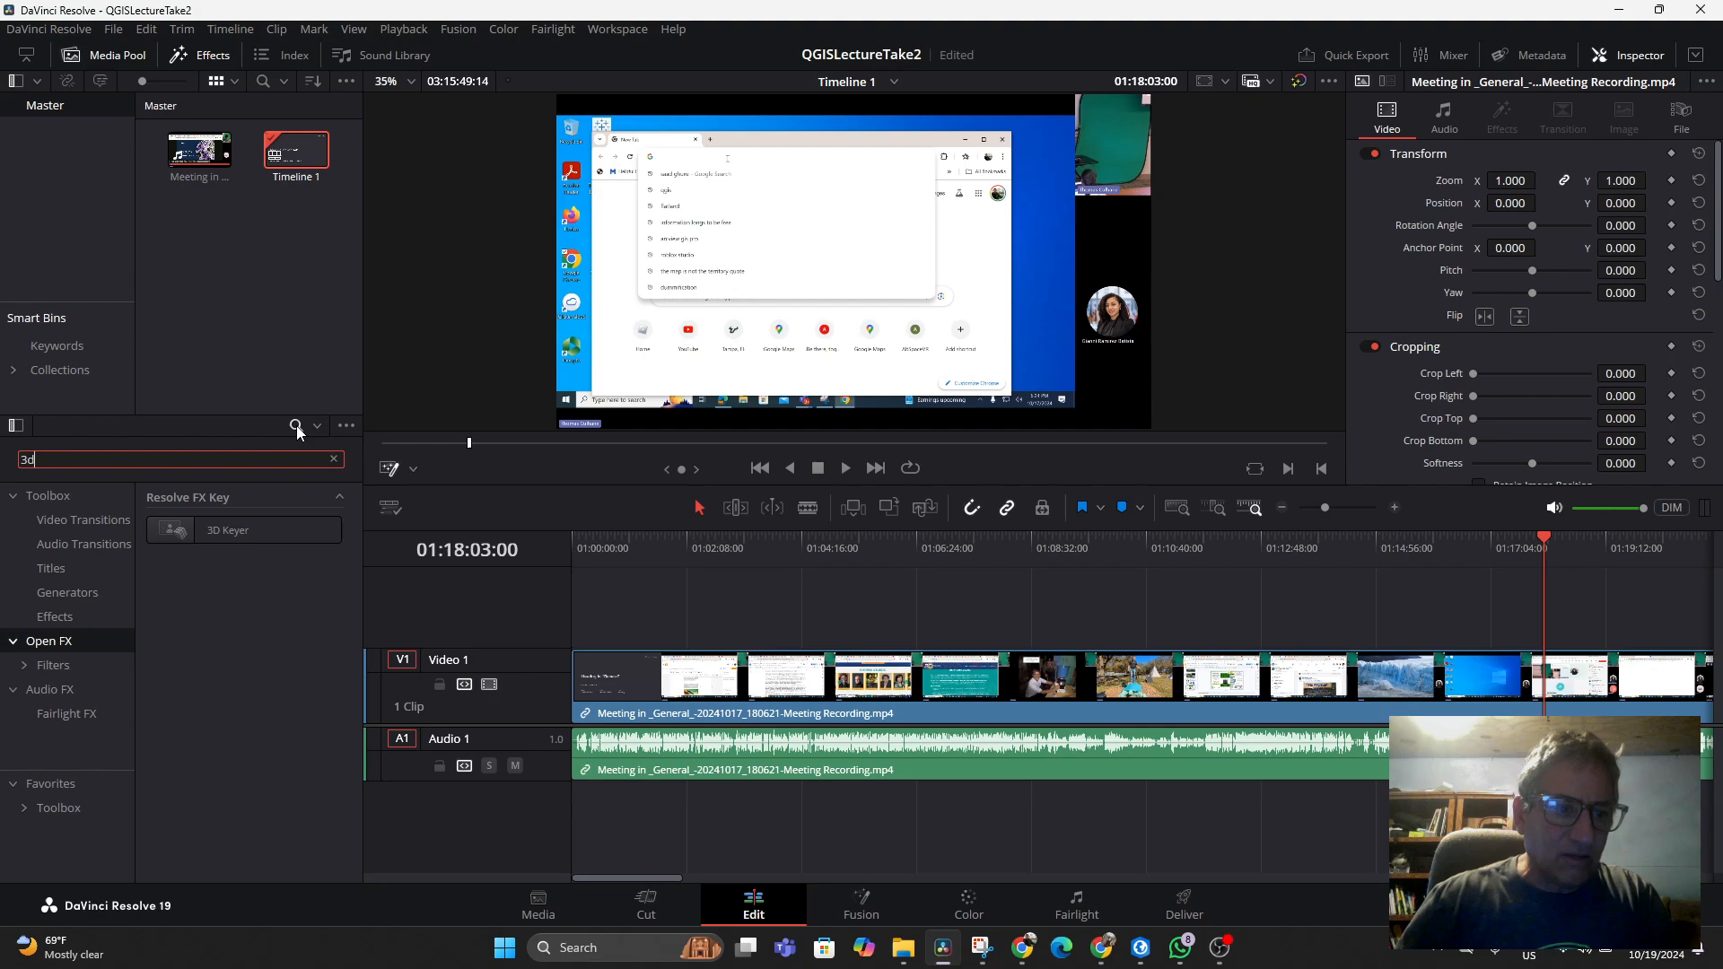
click(224, 532)
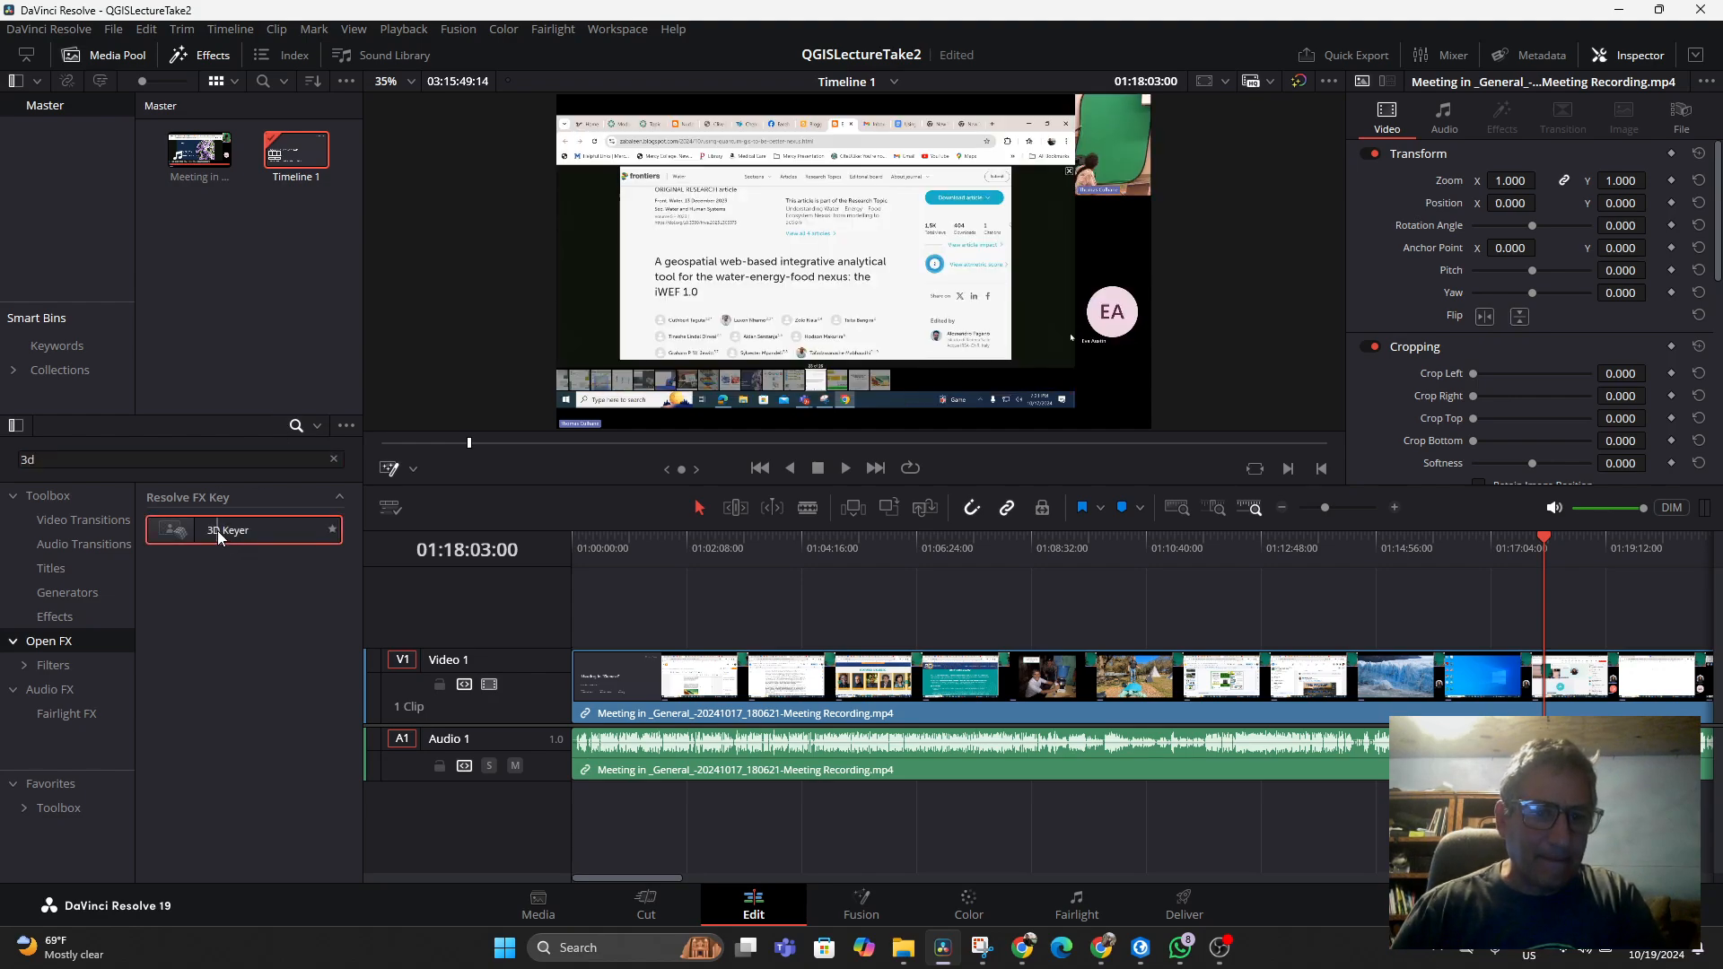
click(337, 533)
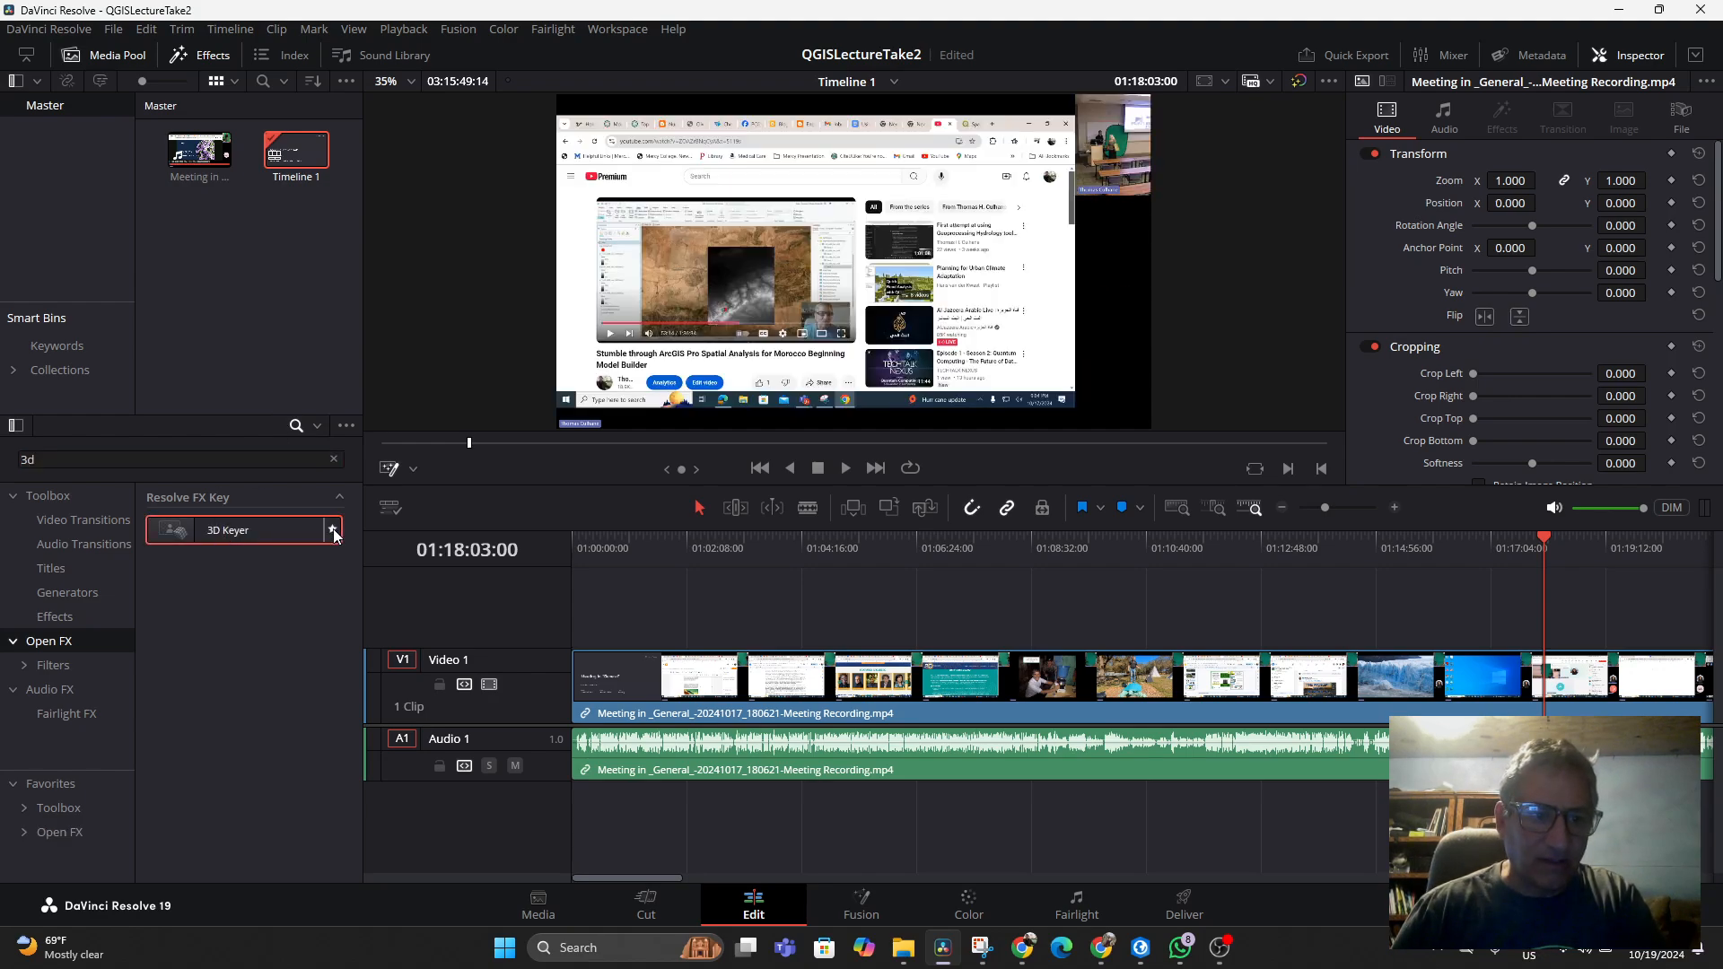
drag(206, 537, 731, 708)
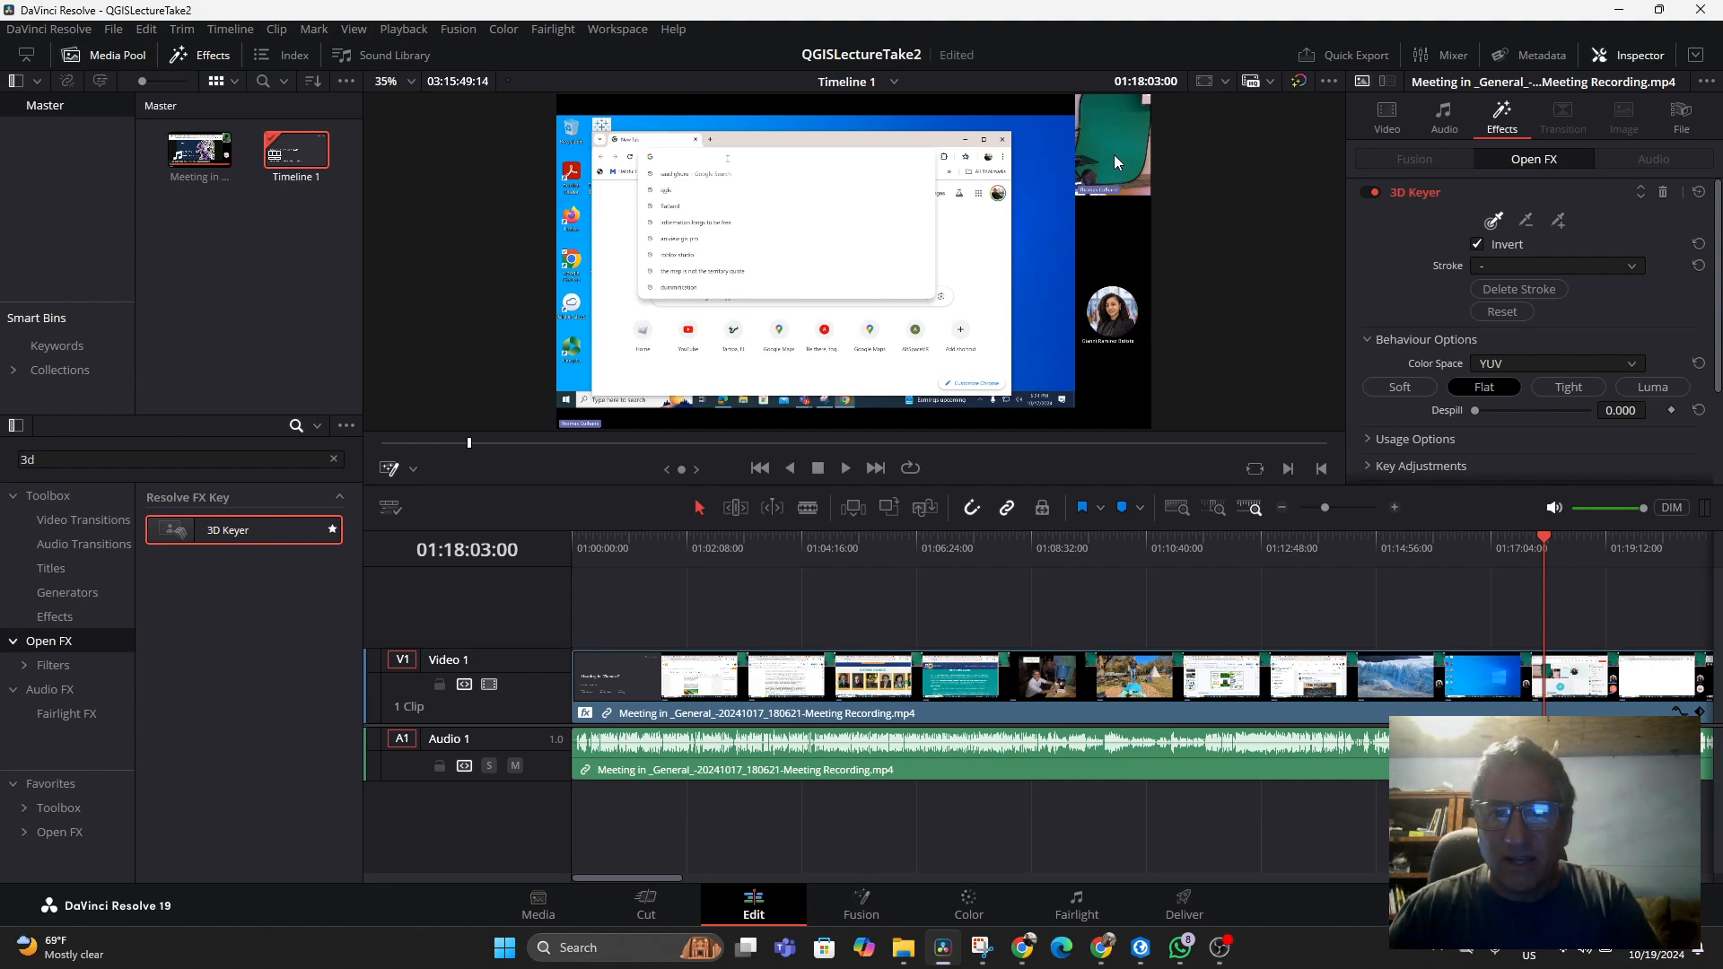
Review the earlier green-screening tutorial video on YouTube, then return to Resolve
click(1123, 687)
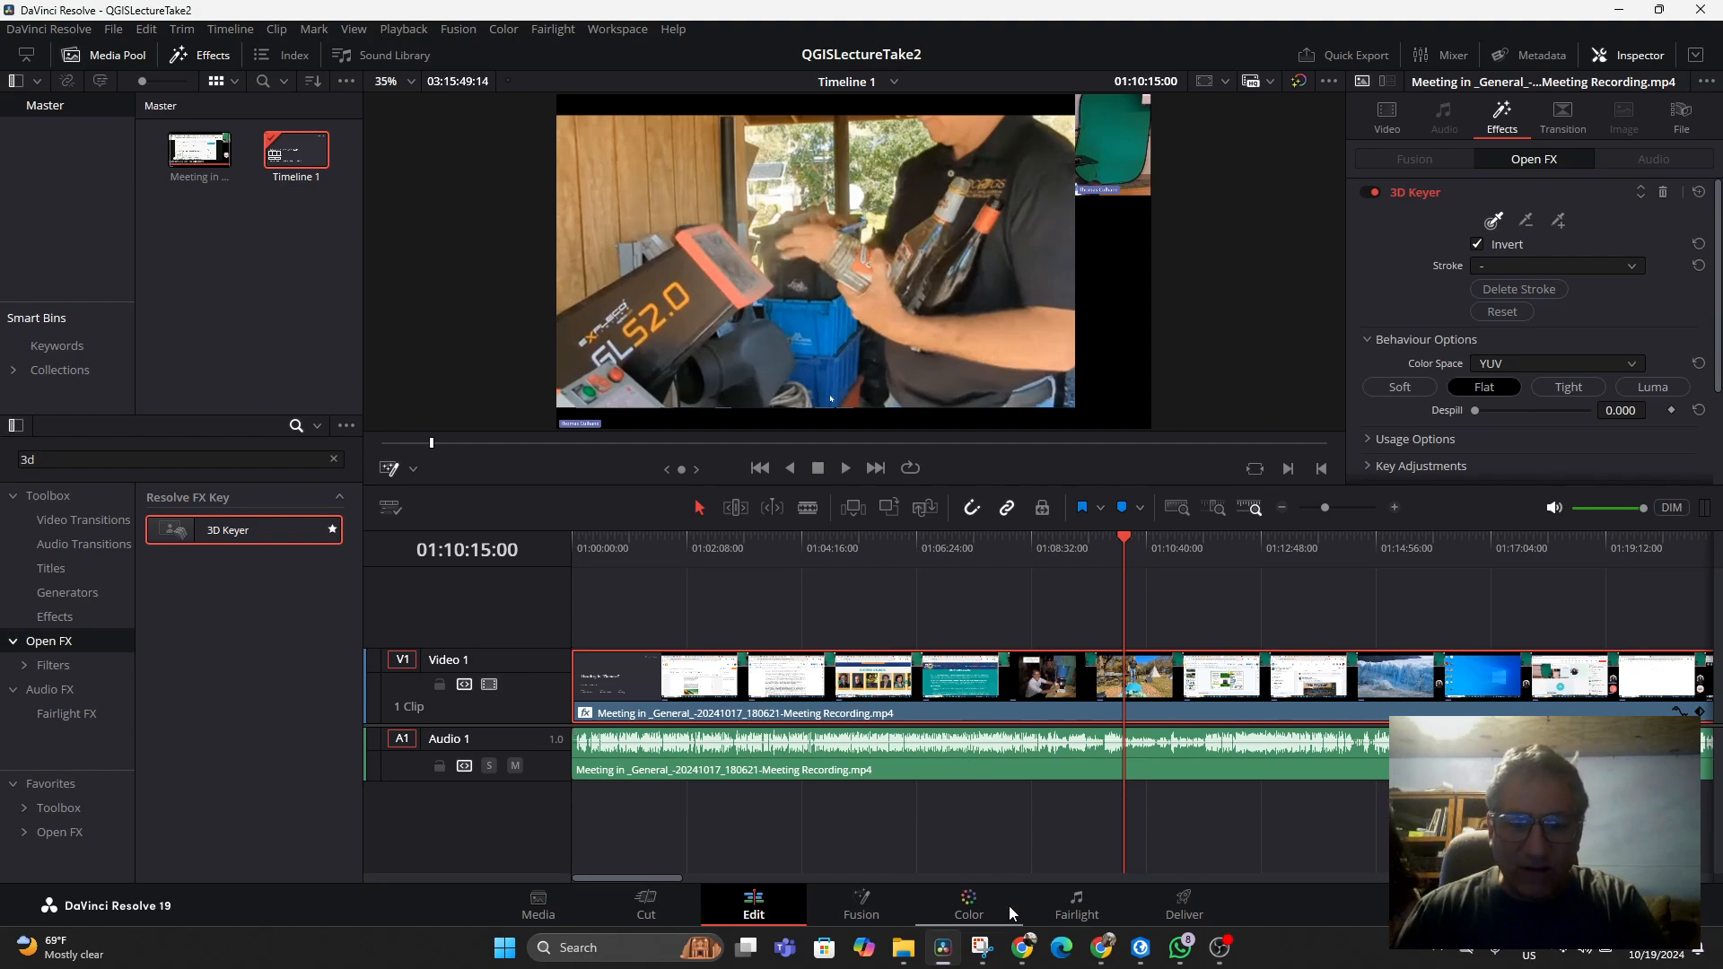
click(1021, 948)
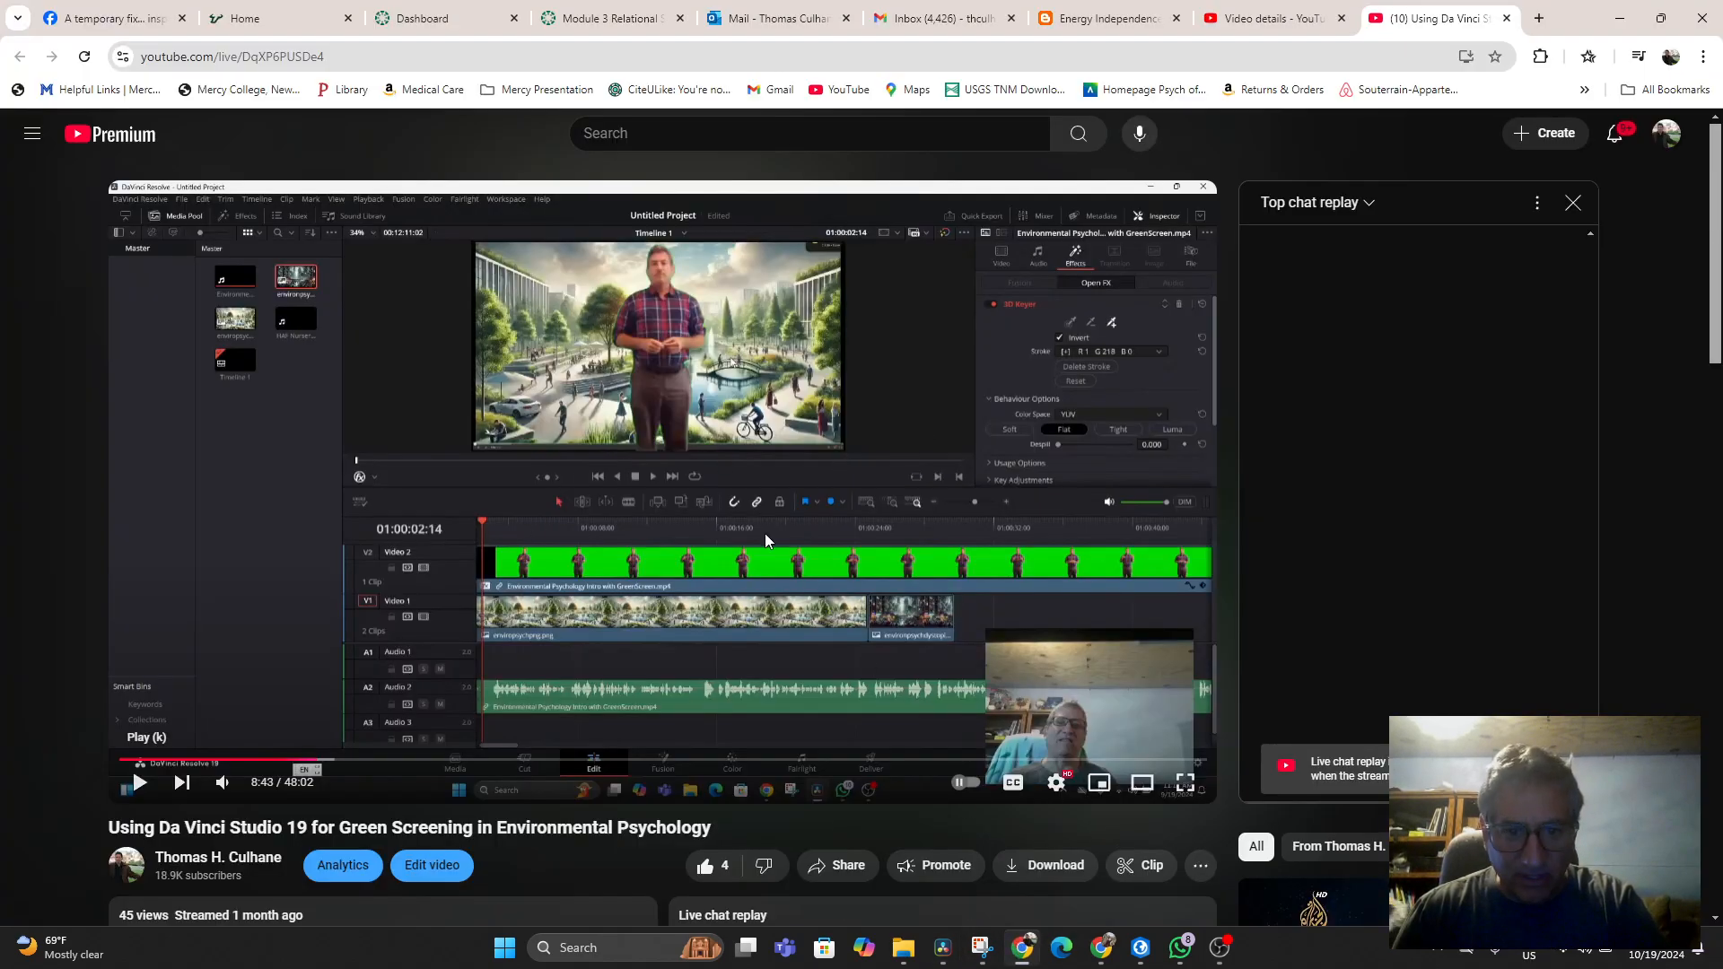
scroll(262, 707, down, 1)
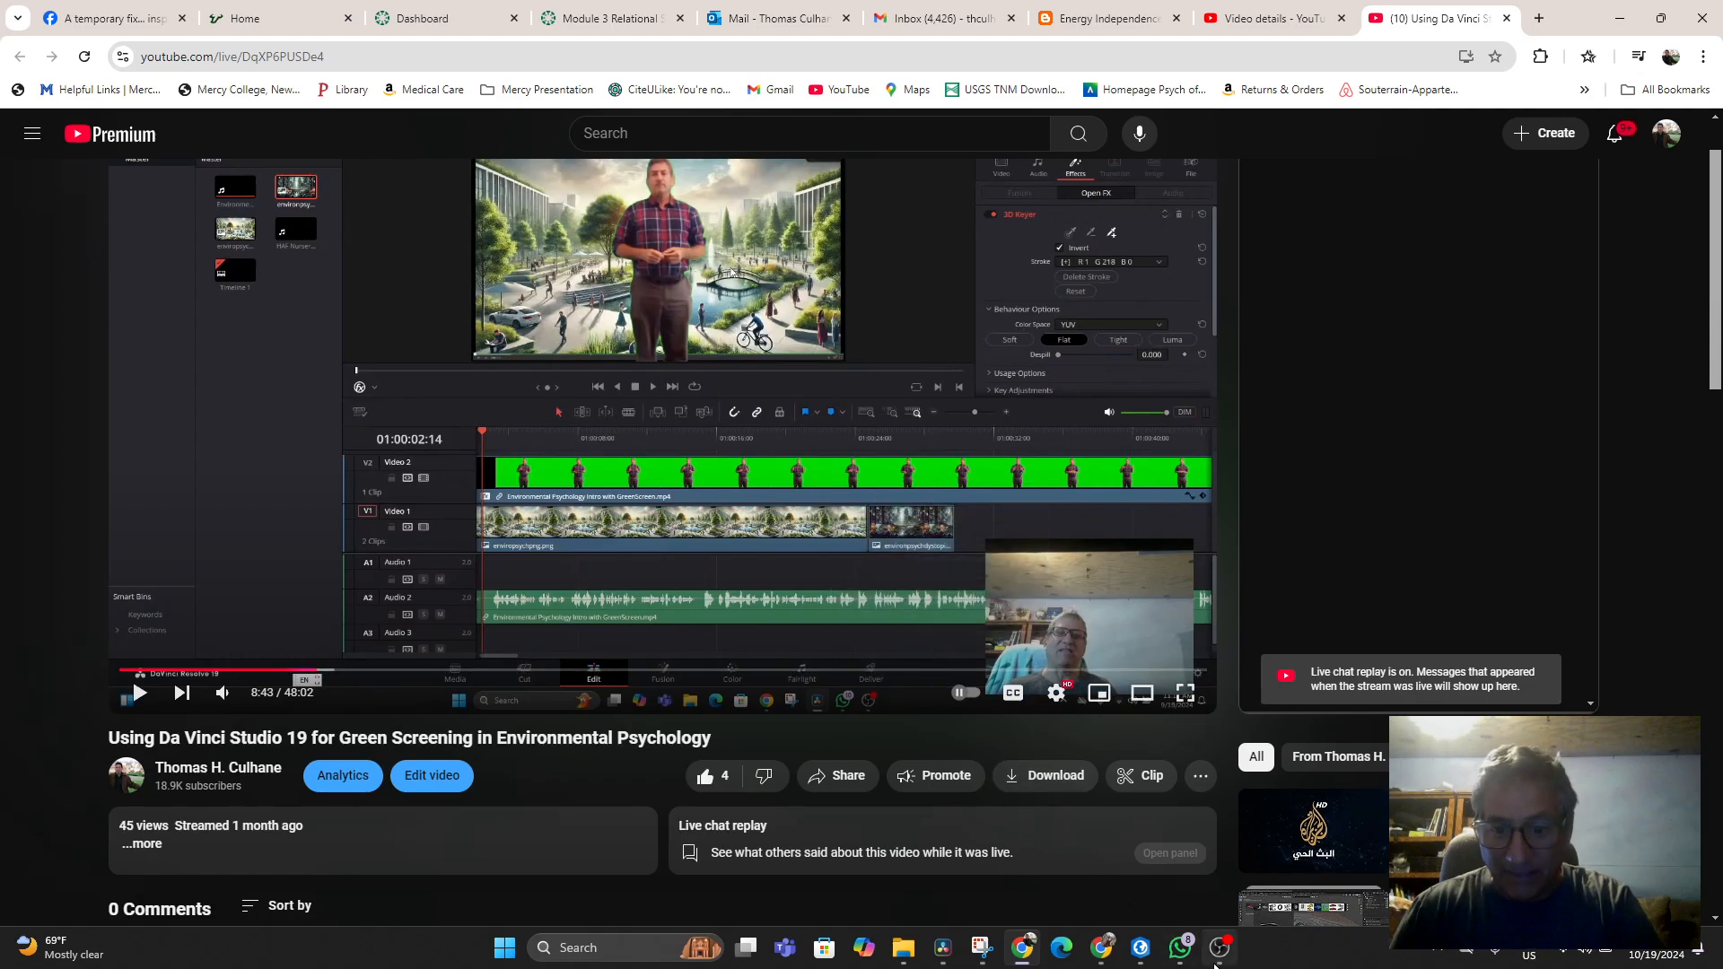
mouse_move(1140, 949)
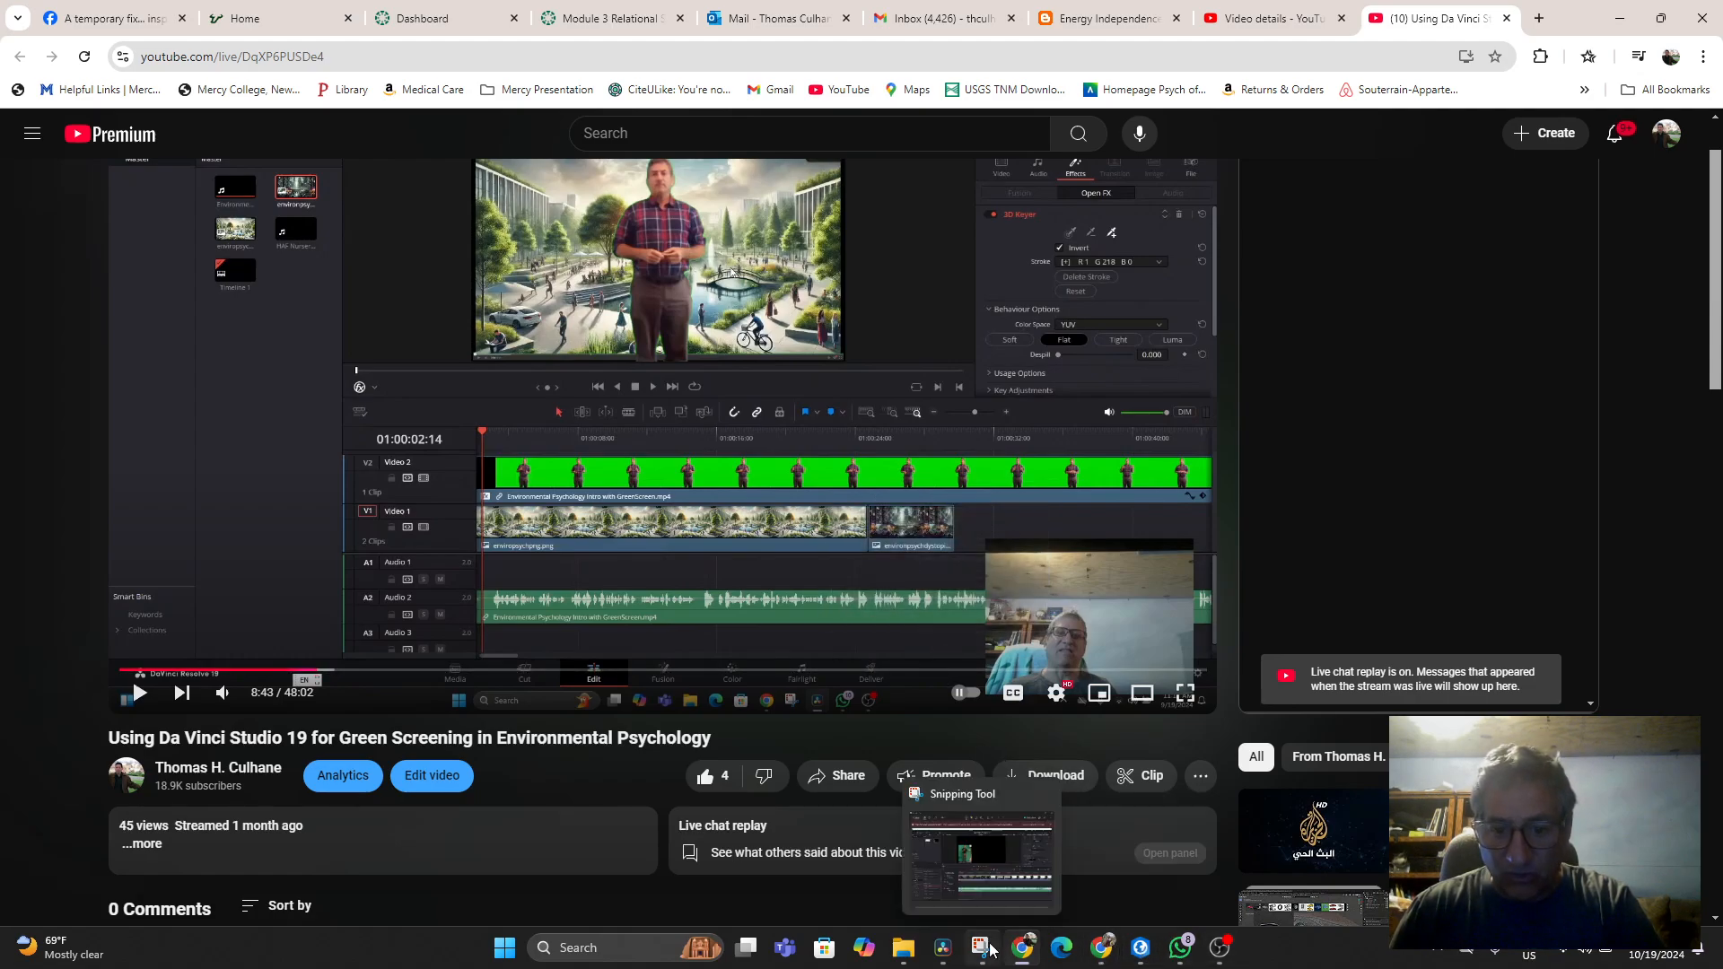
click(948, 951)
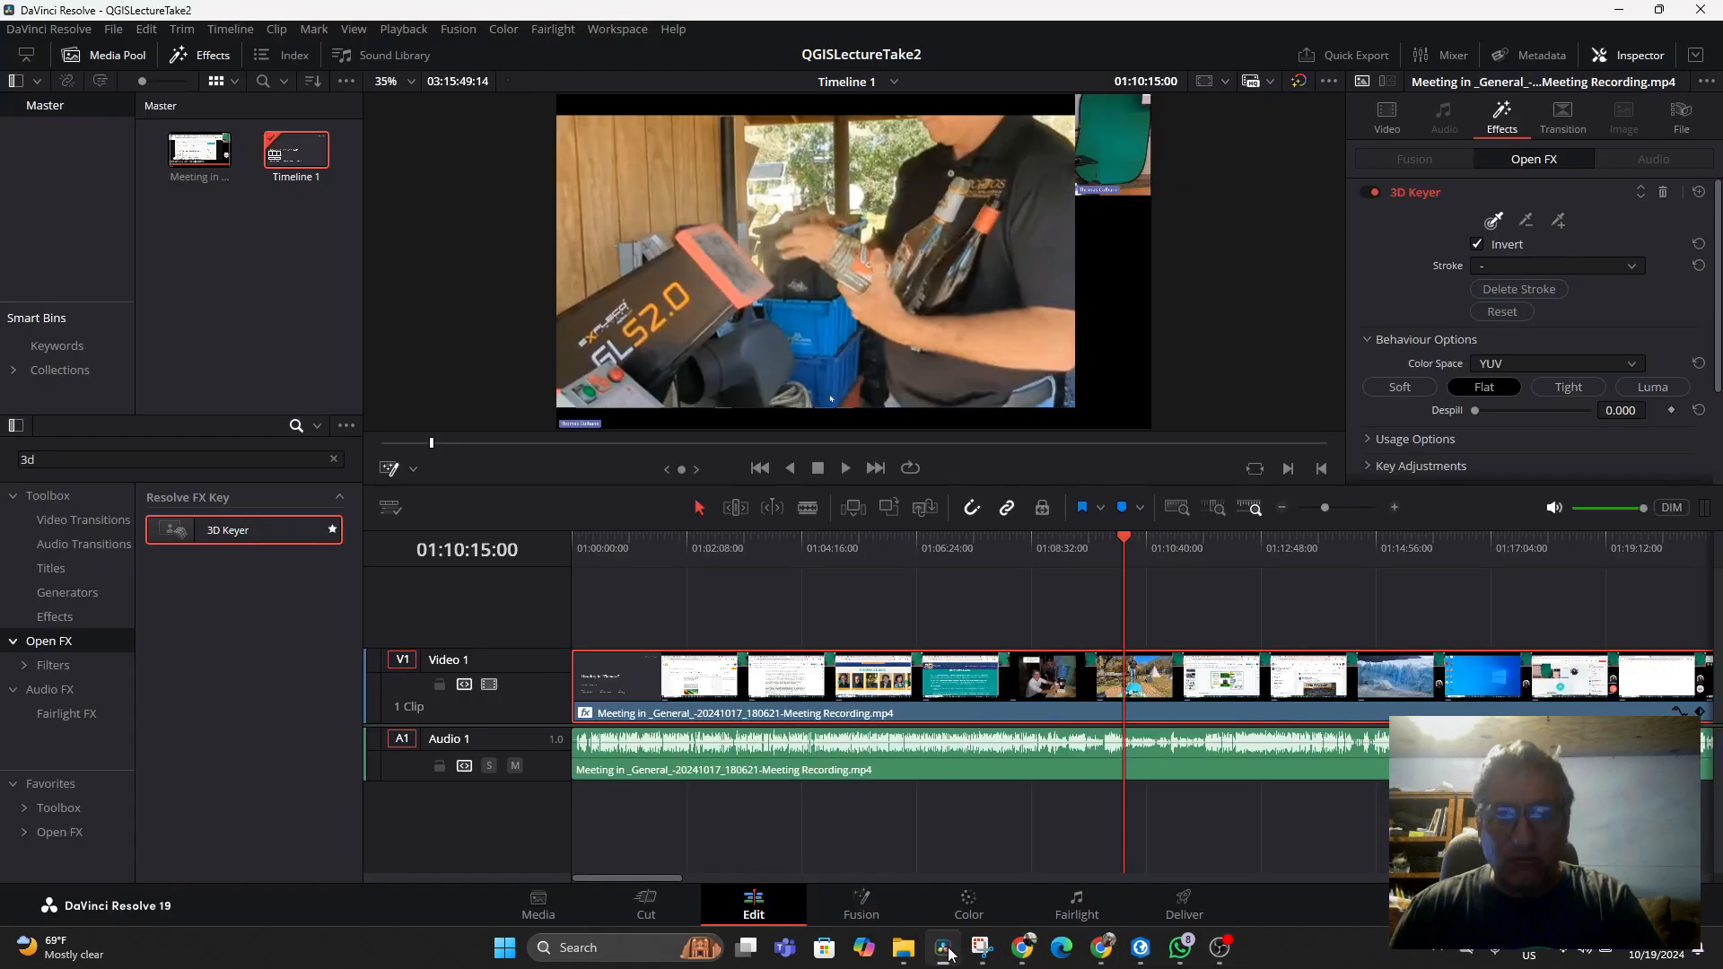
Place the playhead at about 01:03:33 and turn on the Open FX viewer overlay again
click(763, 547)
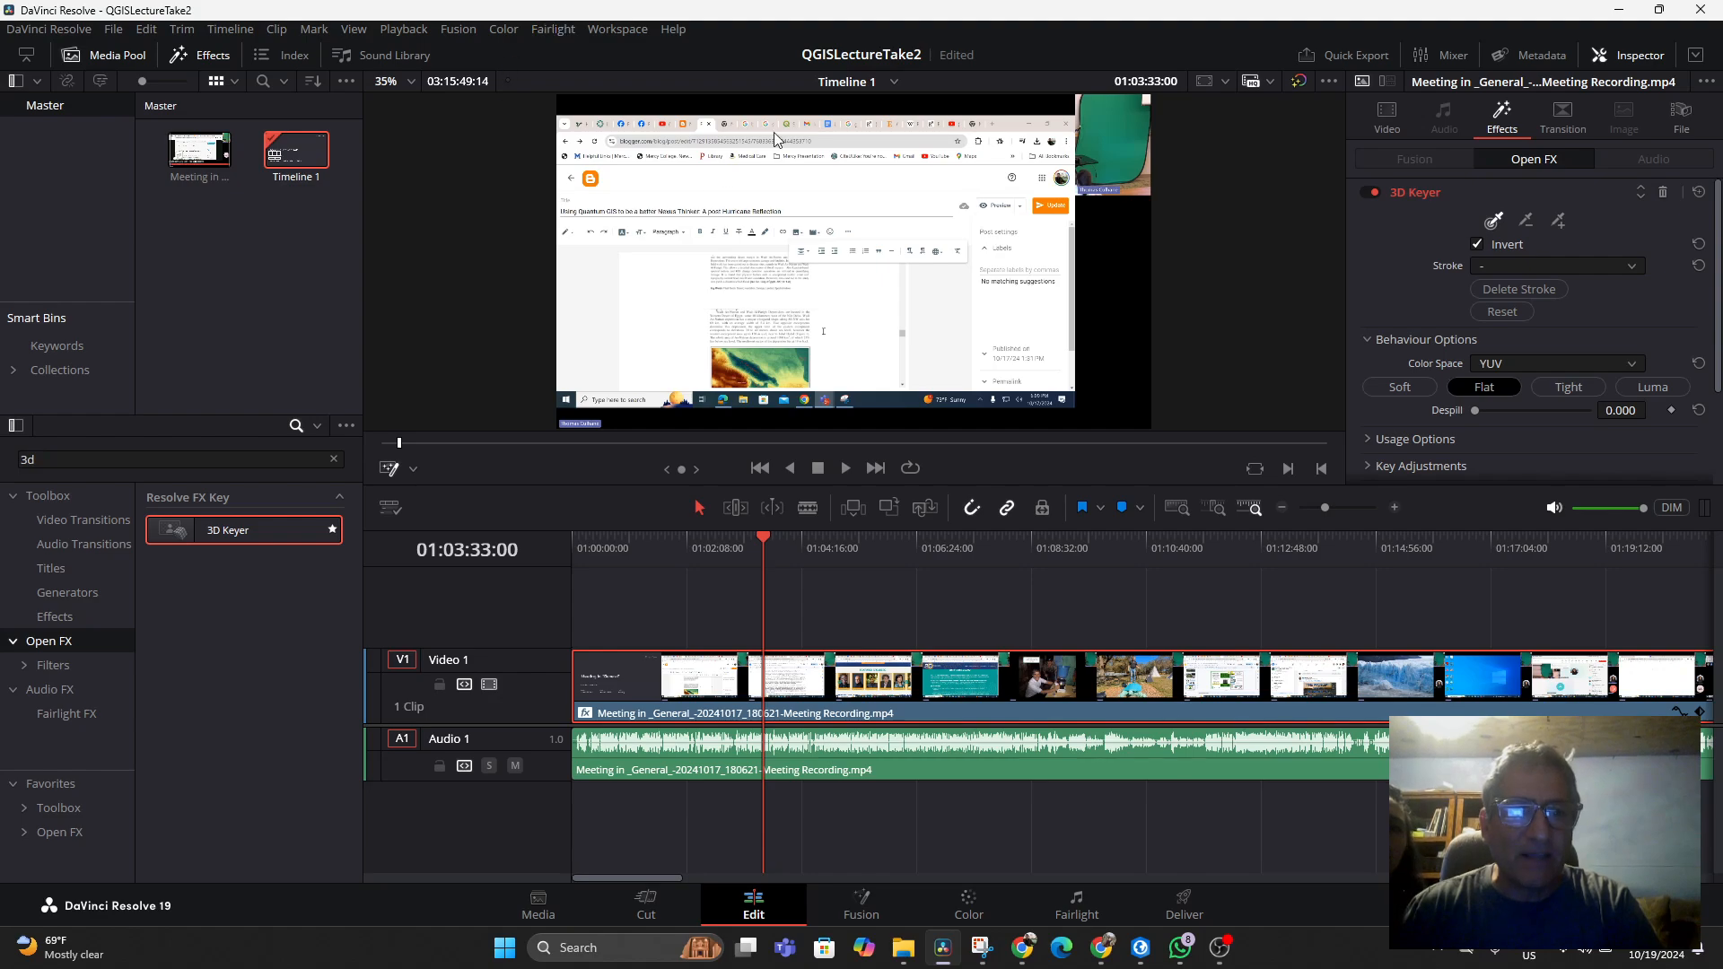
click(610, 29)
mouse_move(718, 51)
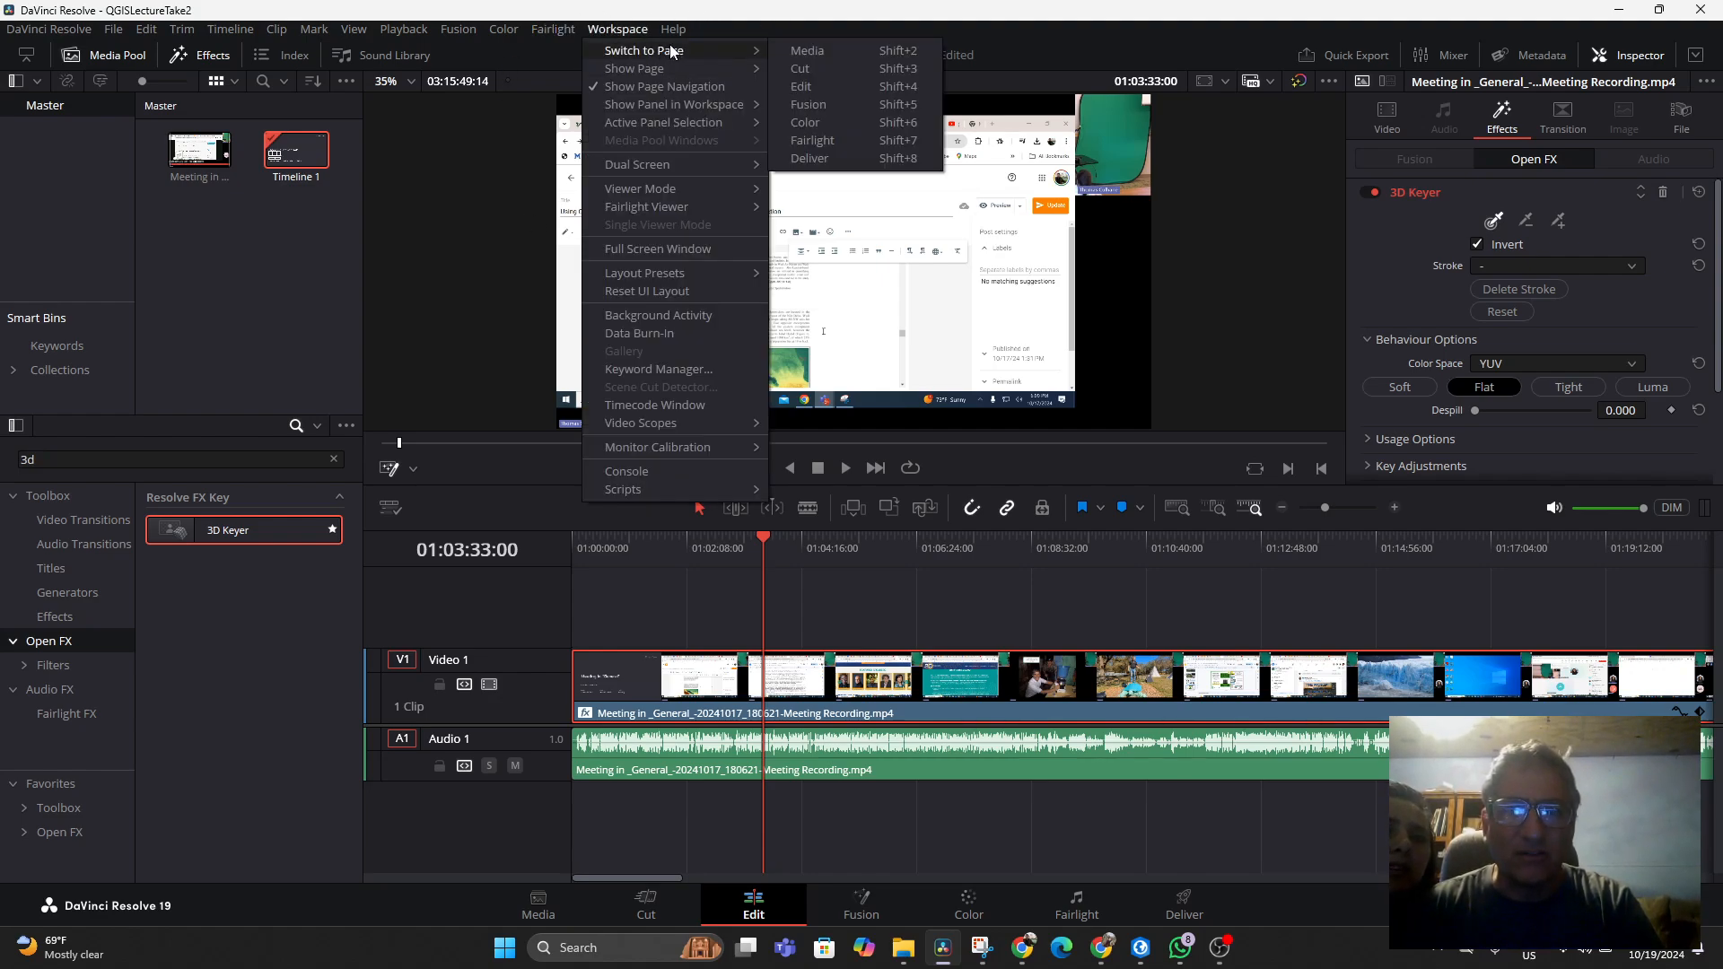
click(850, 83)
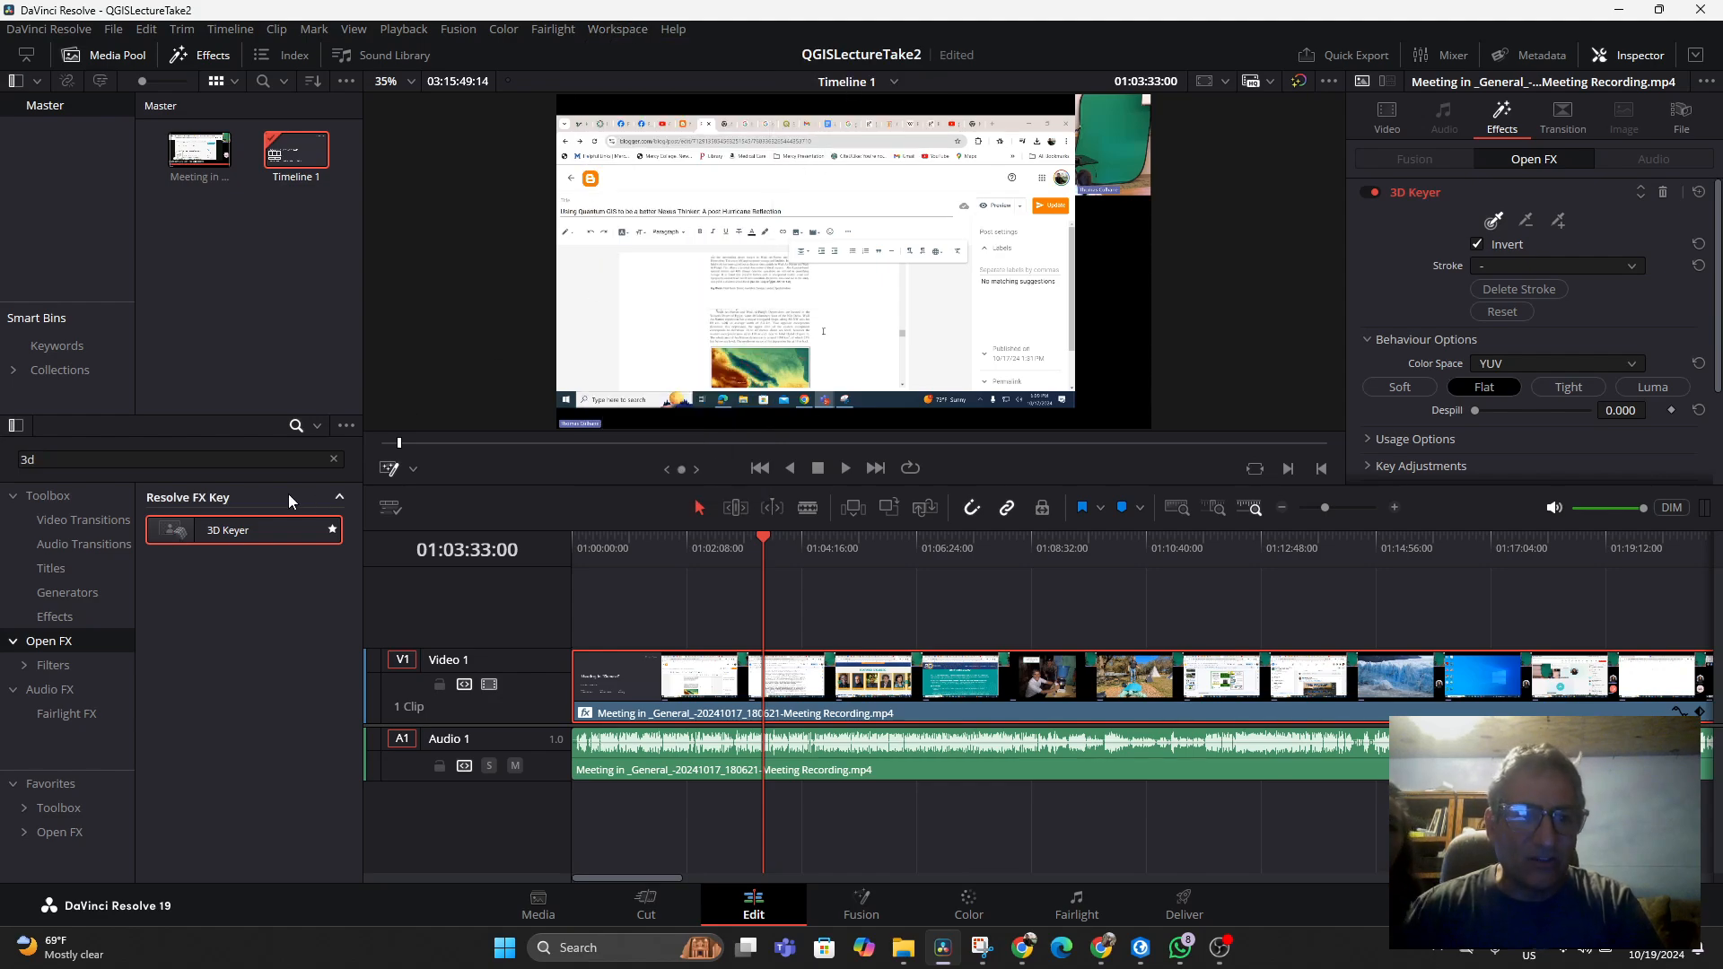
click(412, 466)
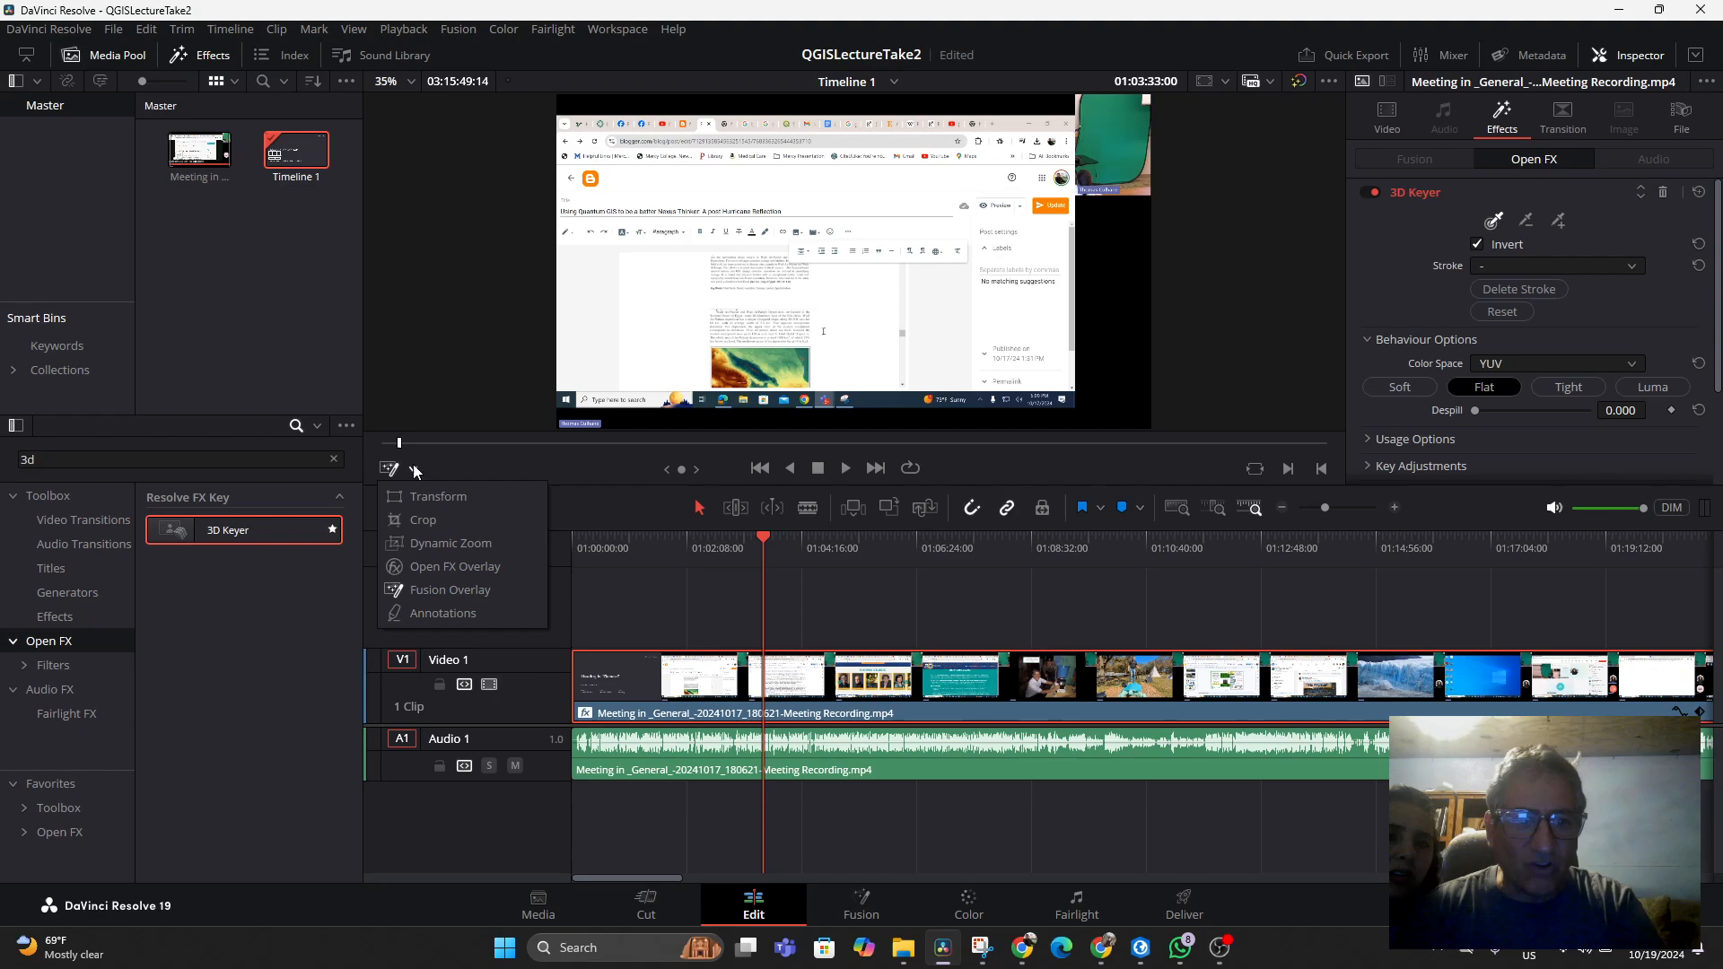
click(415, 566)
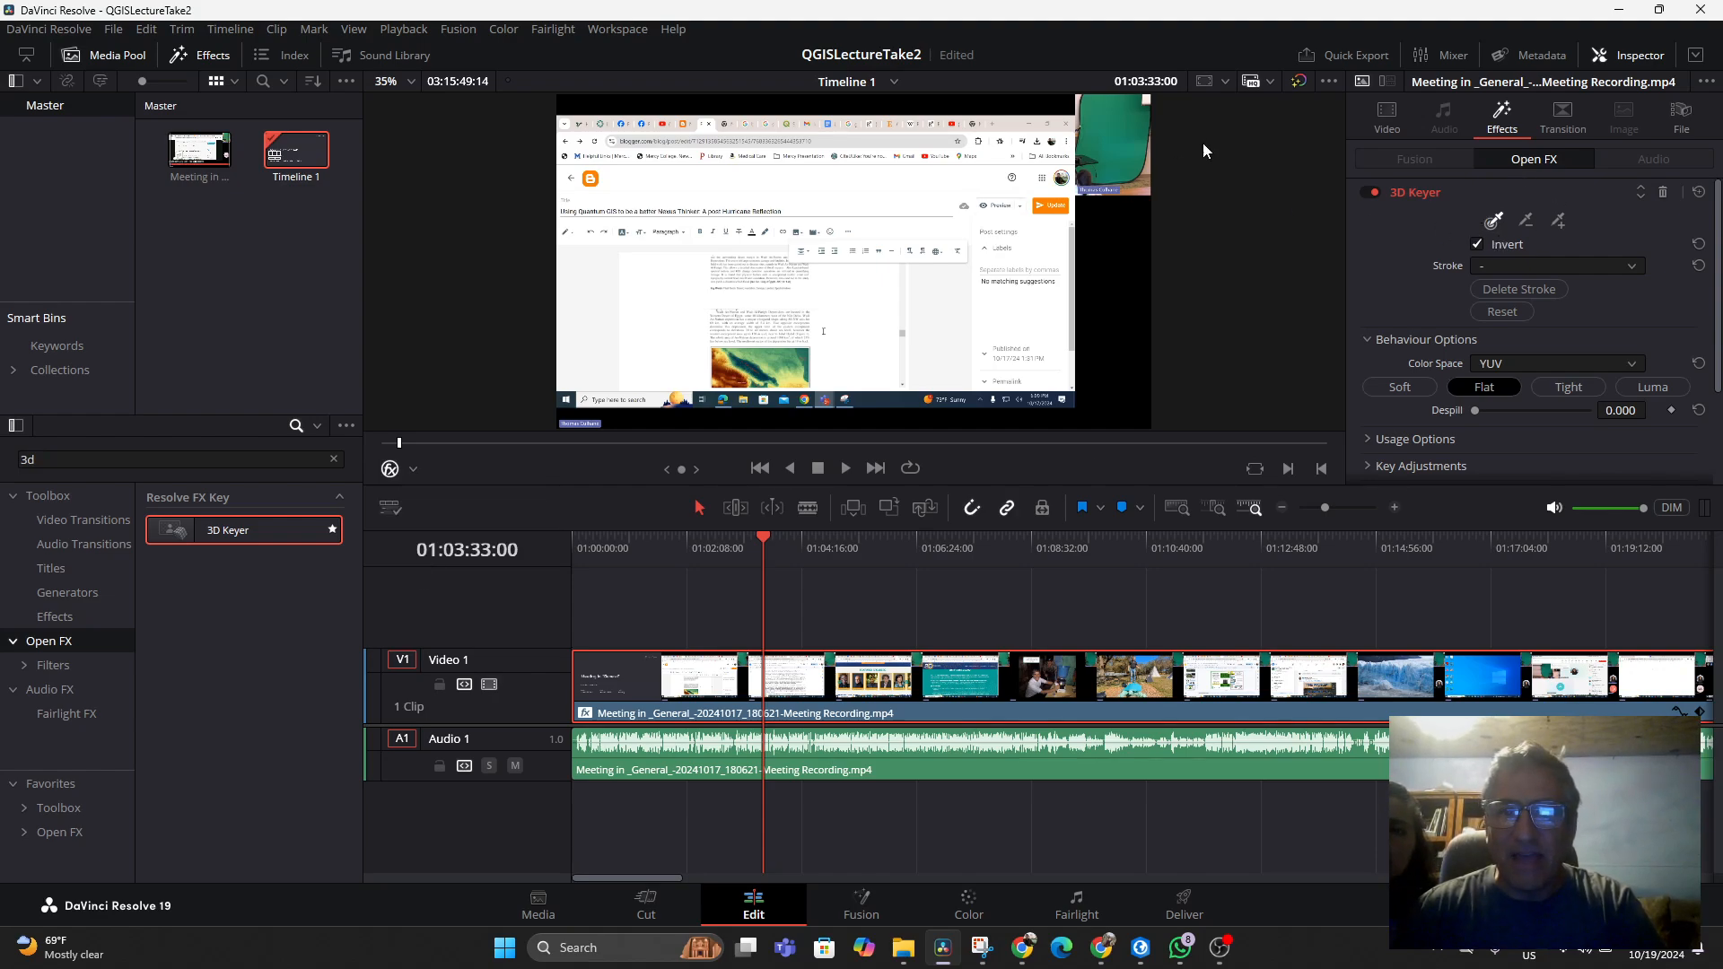
Sample the presenter inset's green background with the 3D Keyer's Pick tool and scrub along the timeline to check the key
click(1126, 142)
click(1496, 229)
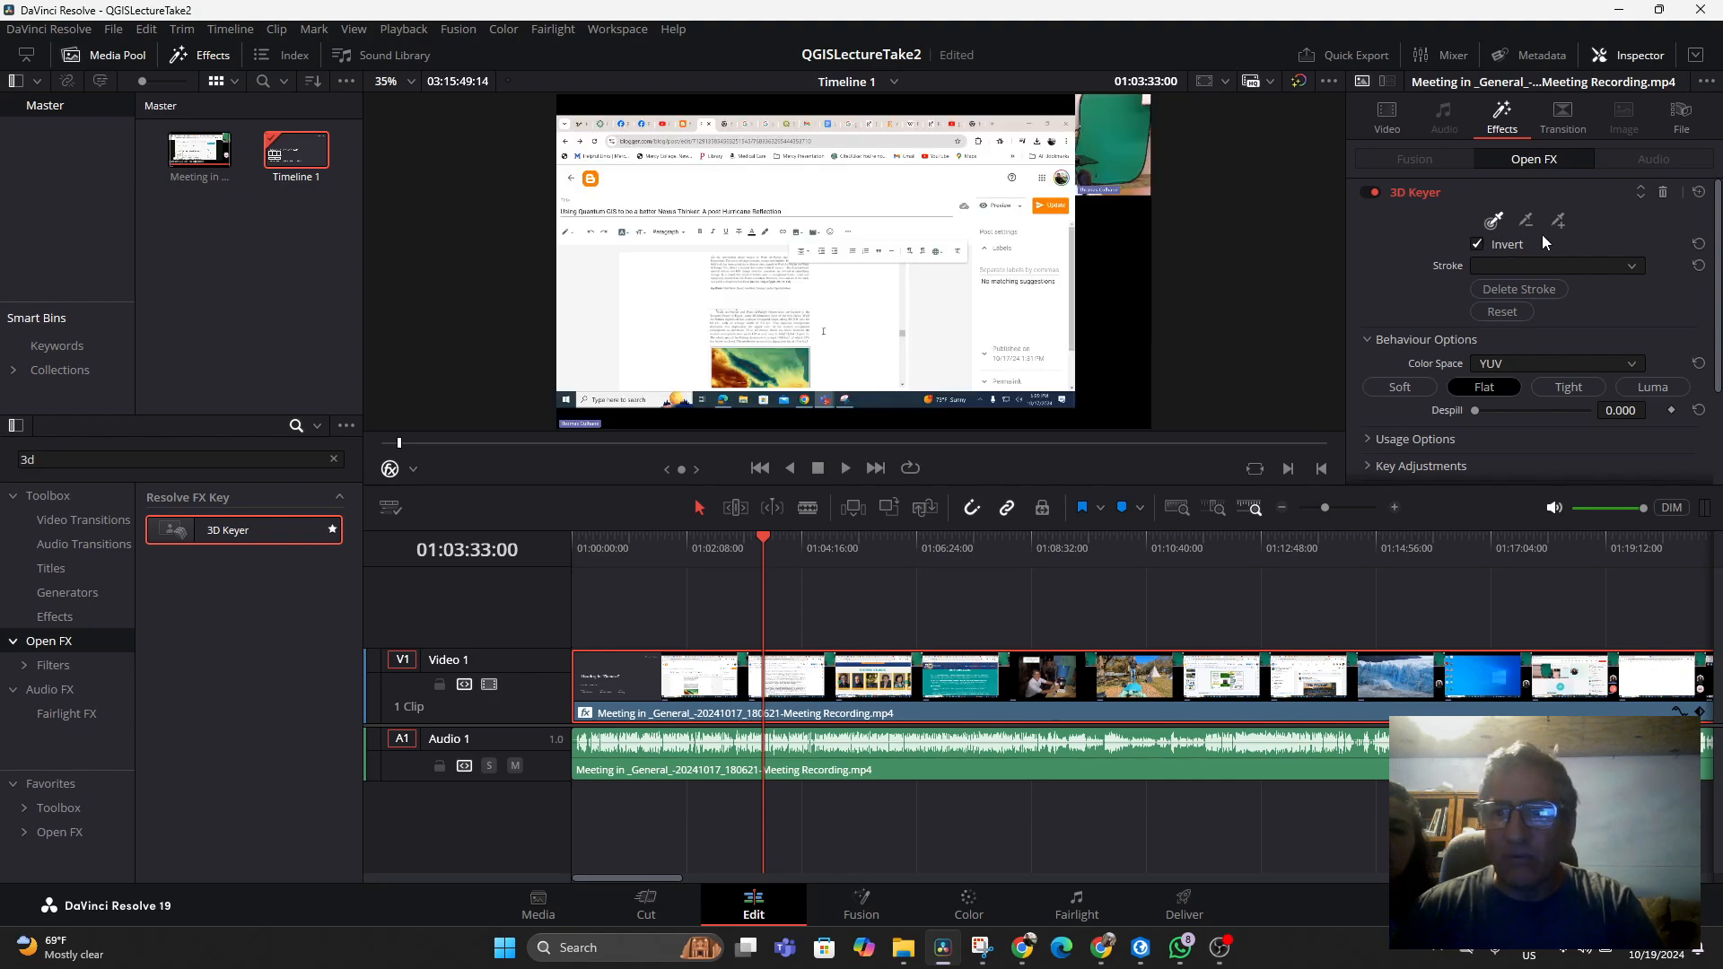
click(1108, 115)
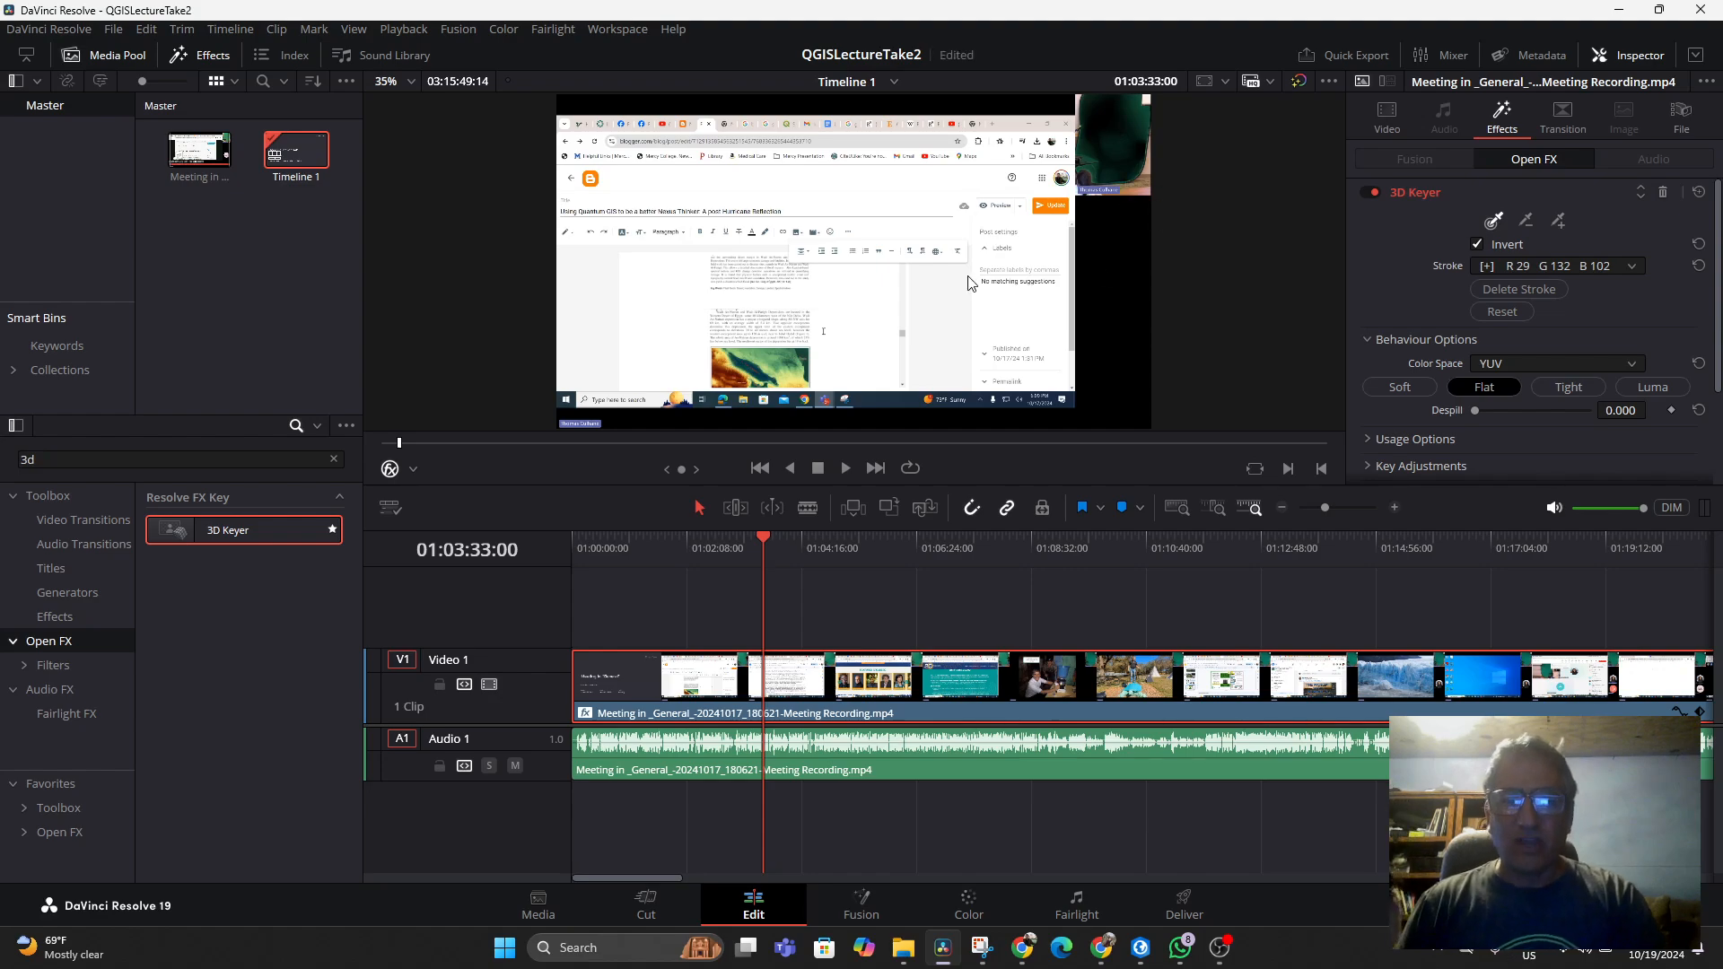
drag(766, 542, 777, 745)
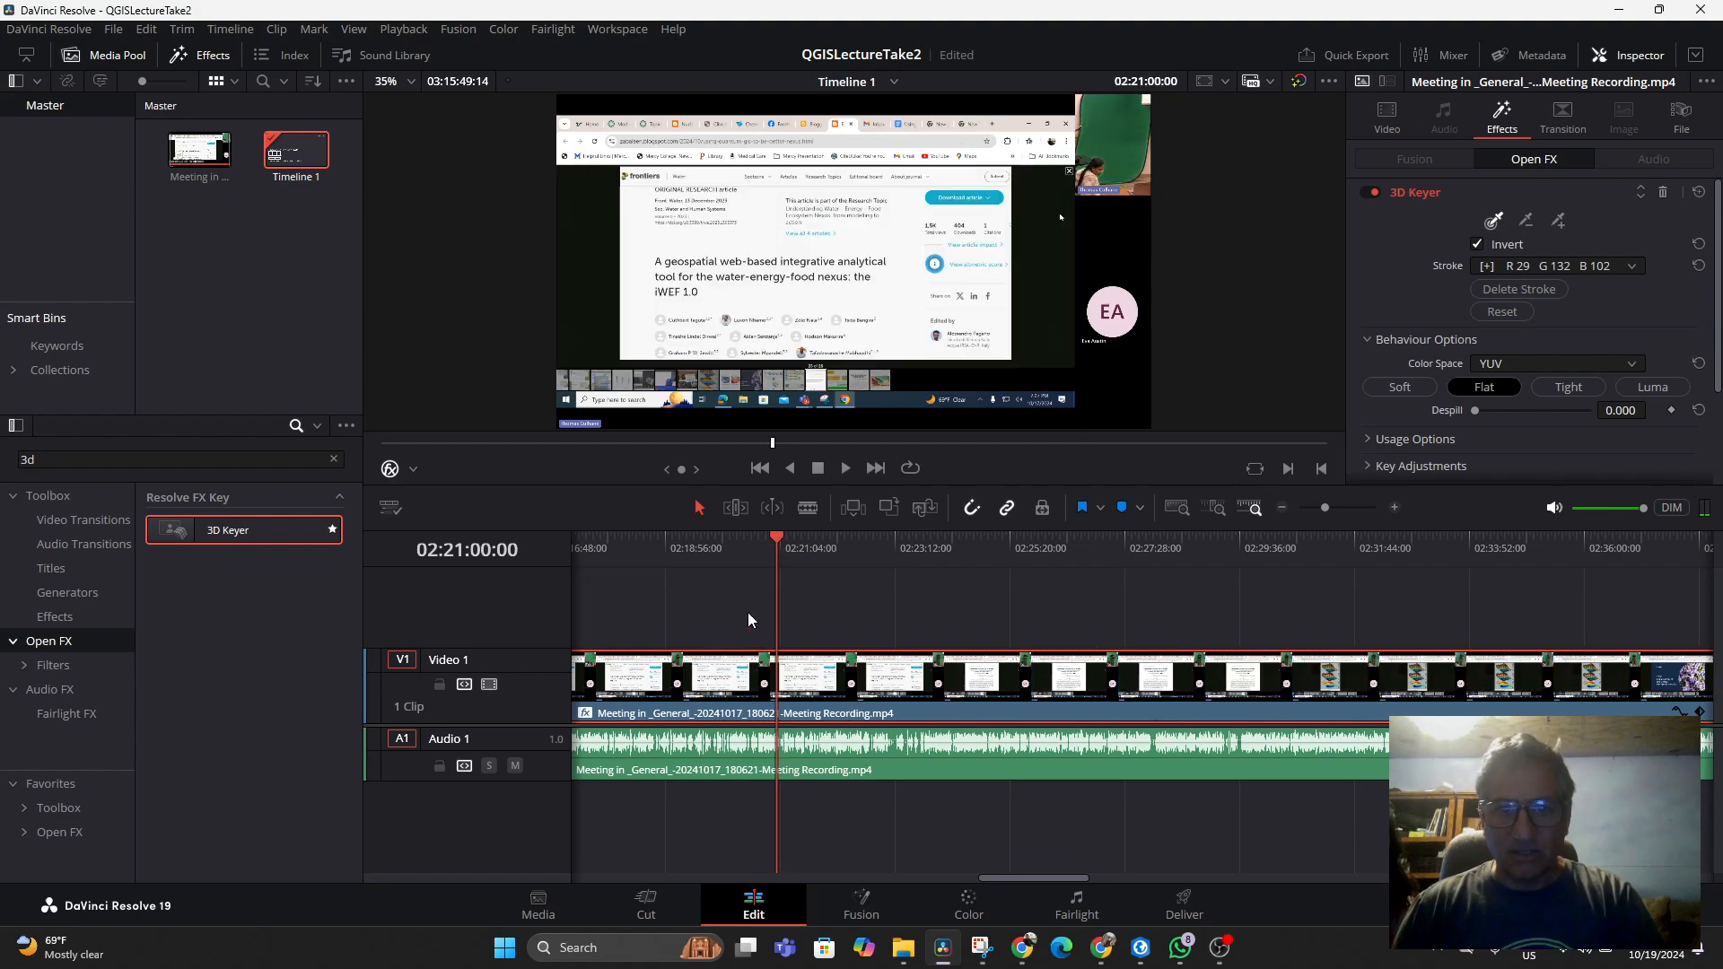
Play and scrub through the meeting clip at several points around 01:51 to 01:55 to check the presenter inset's key
key(space)
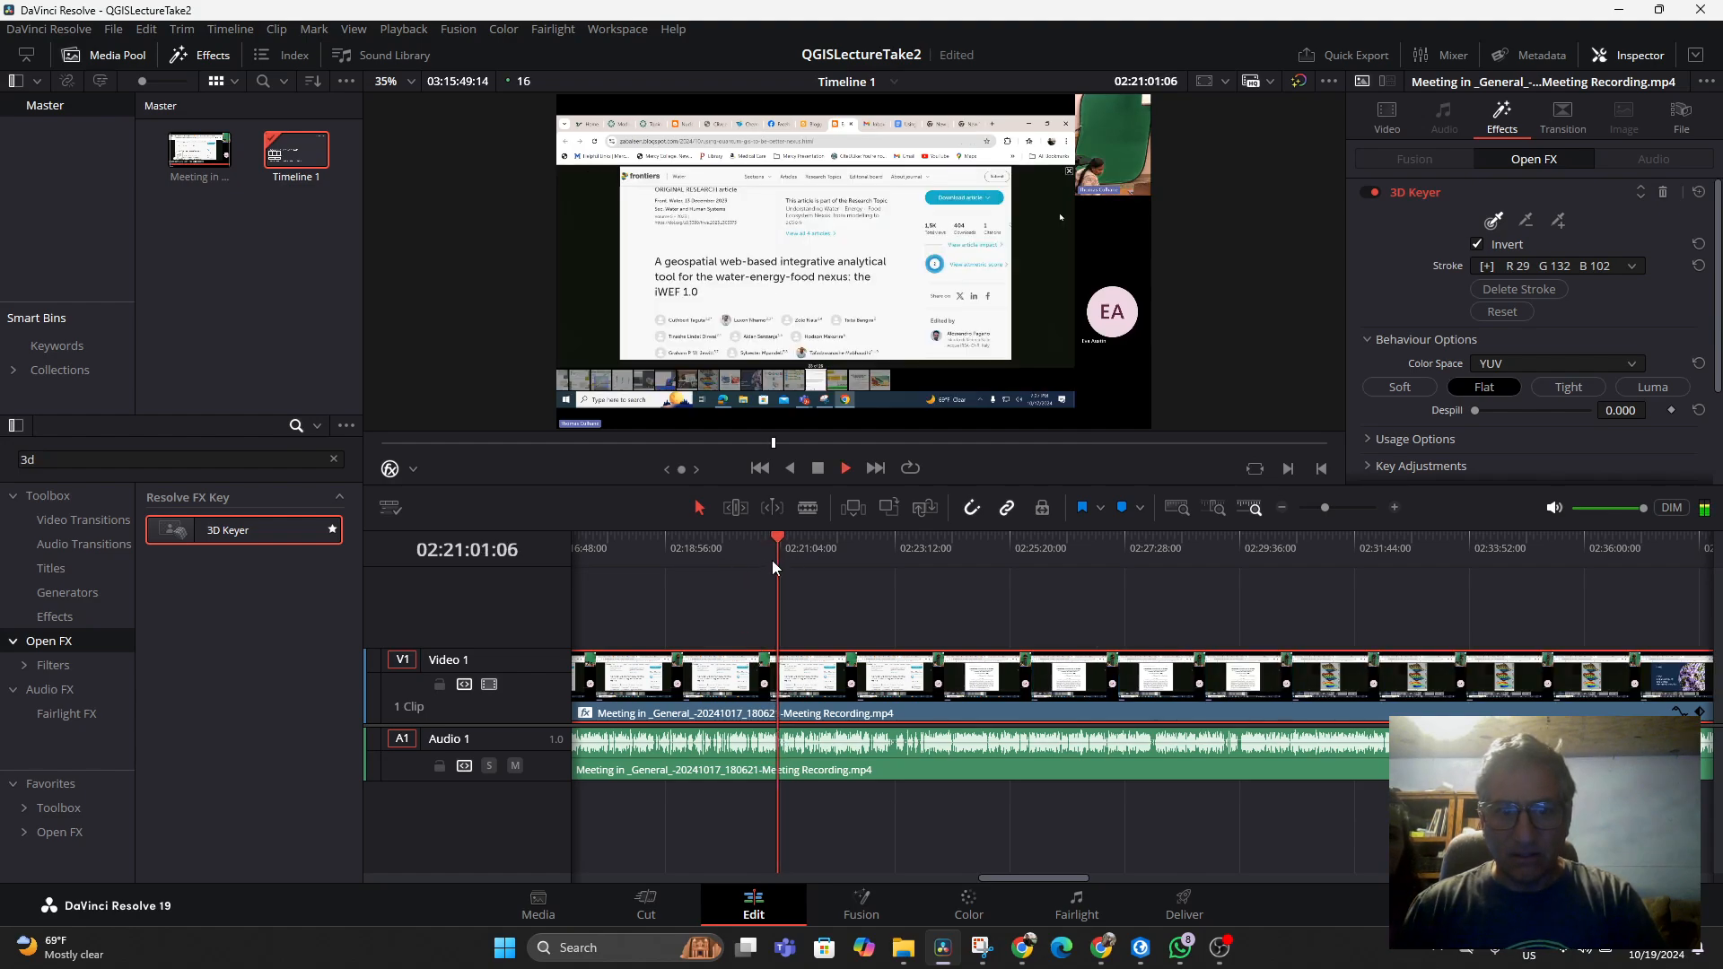
drag(718, 544, 1499, 538)
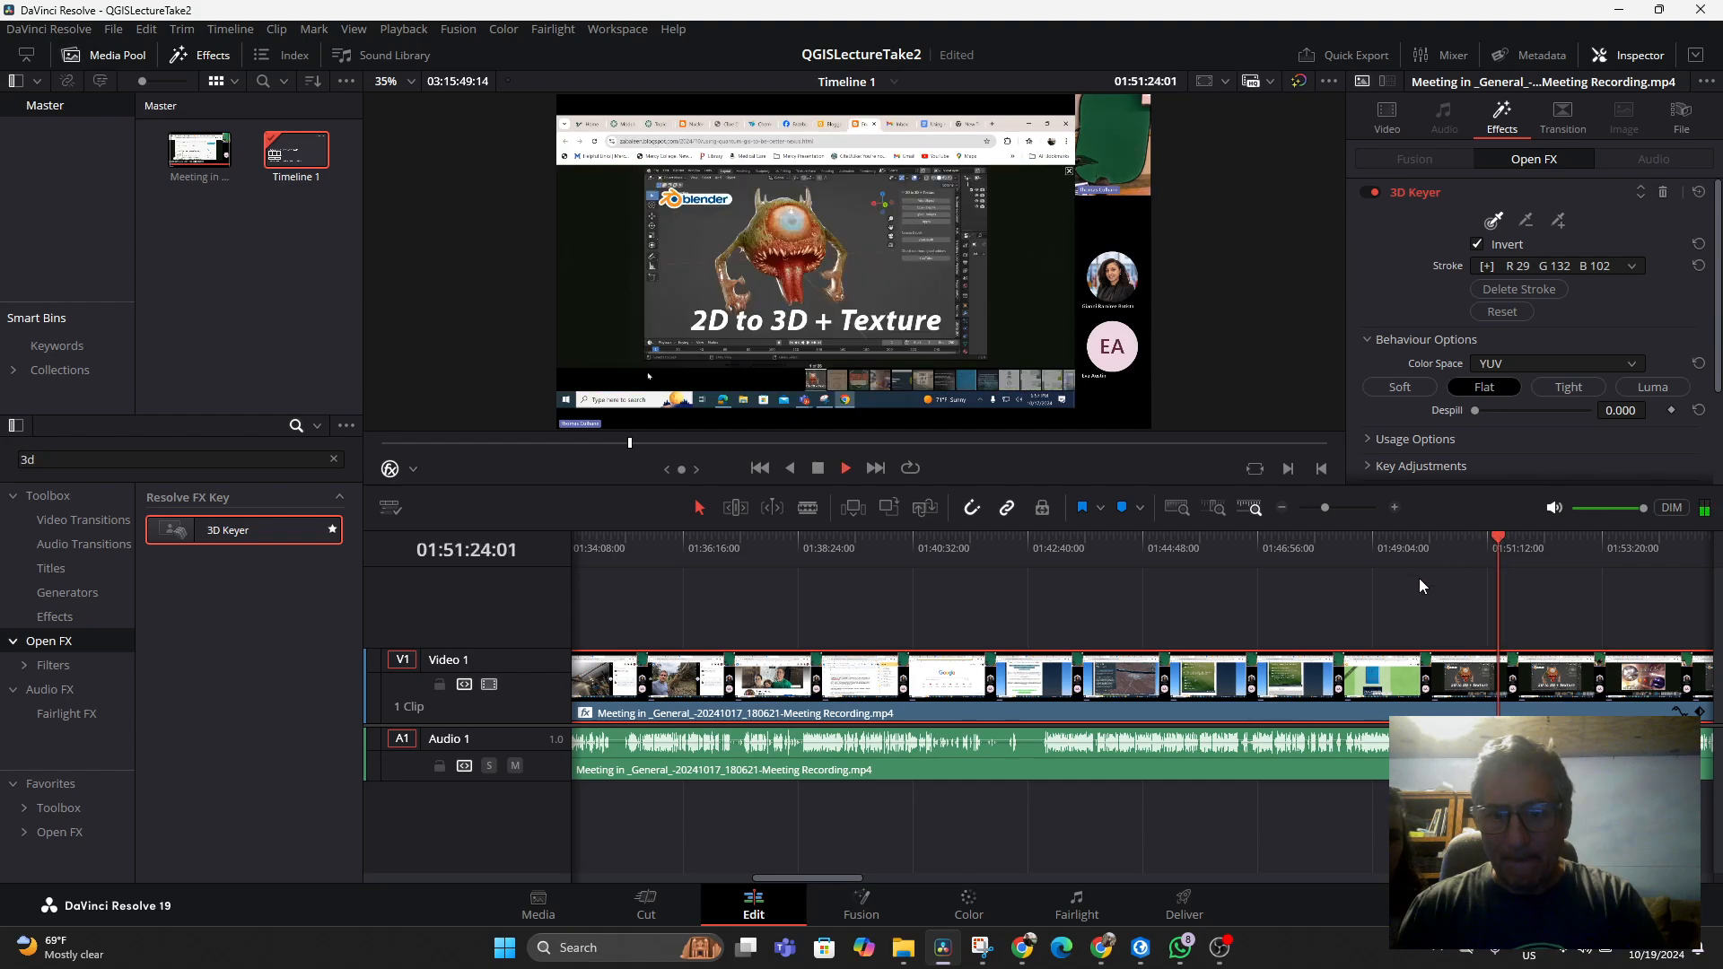
key(space)
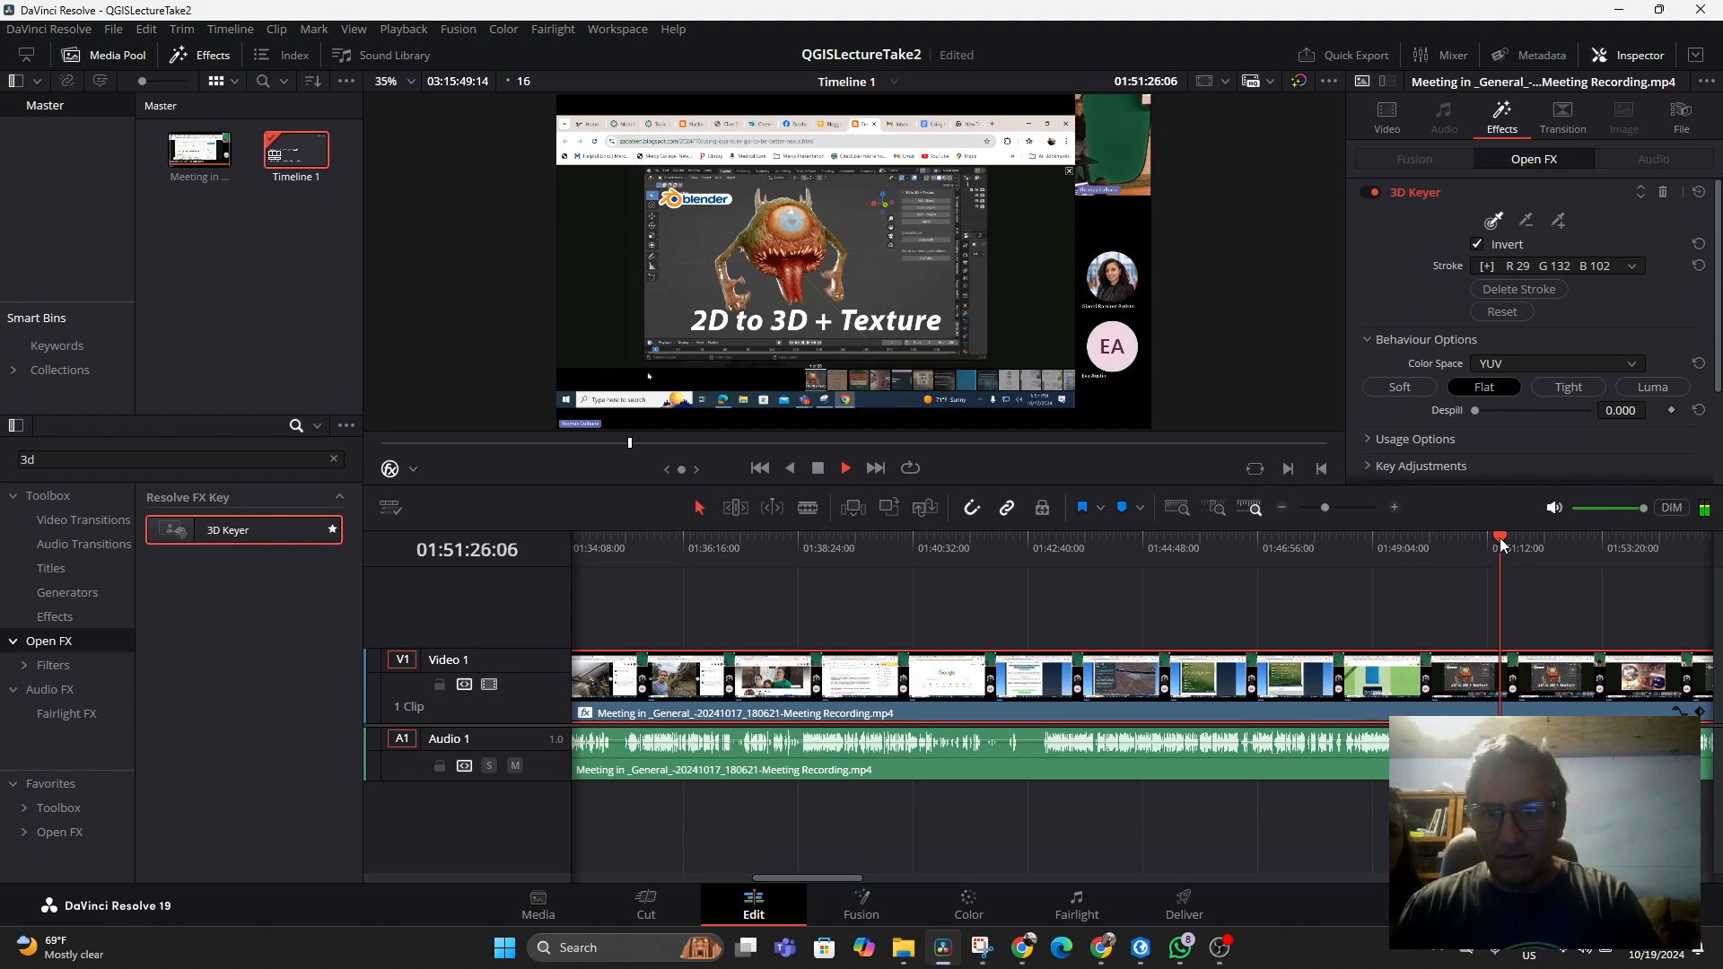
drag(1499, 538, 1562, 539)
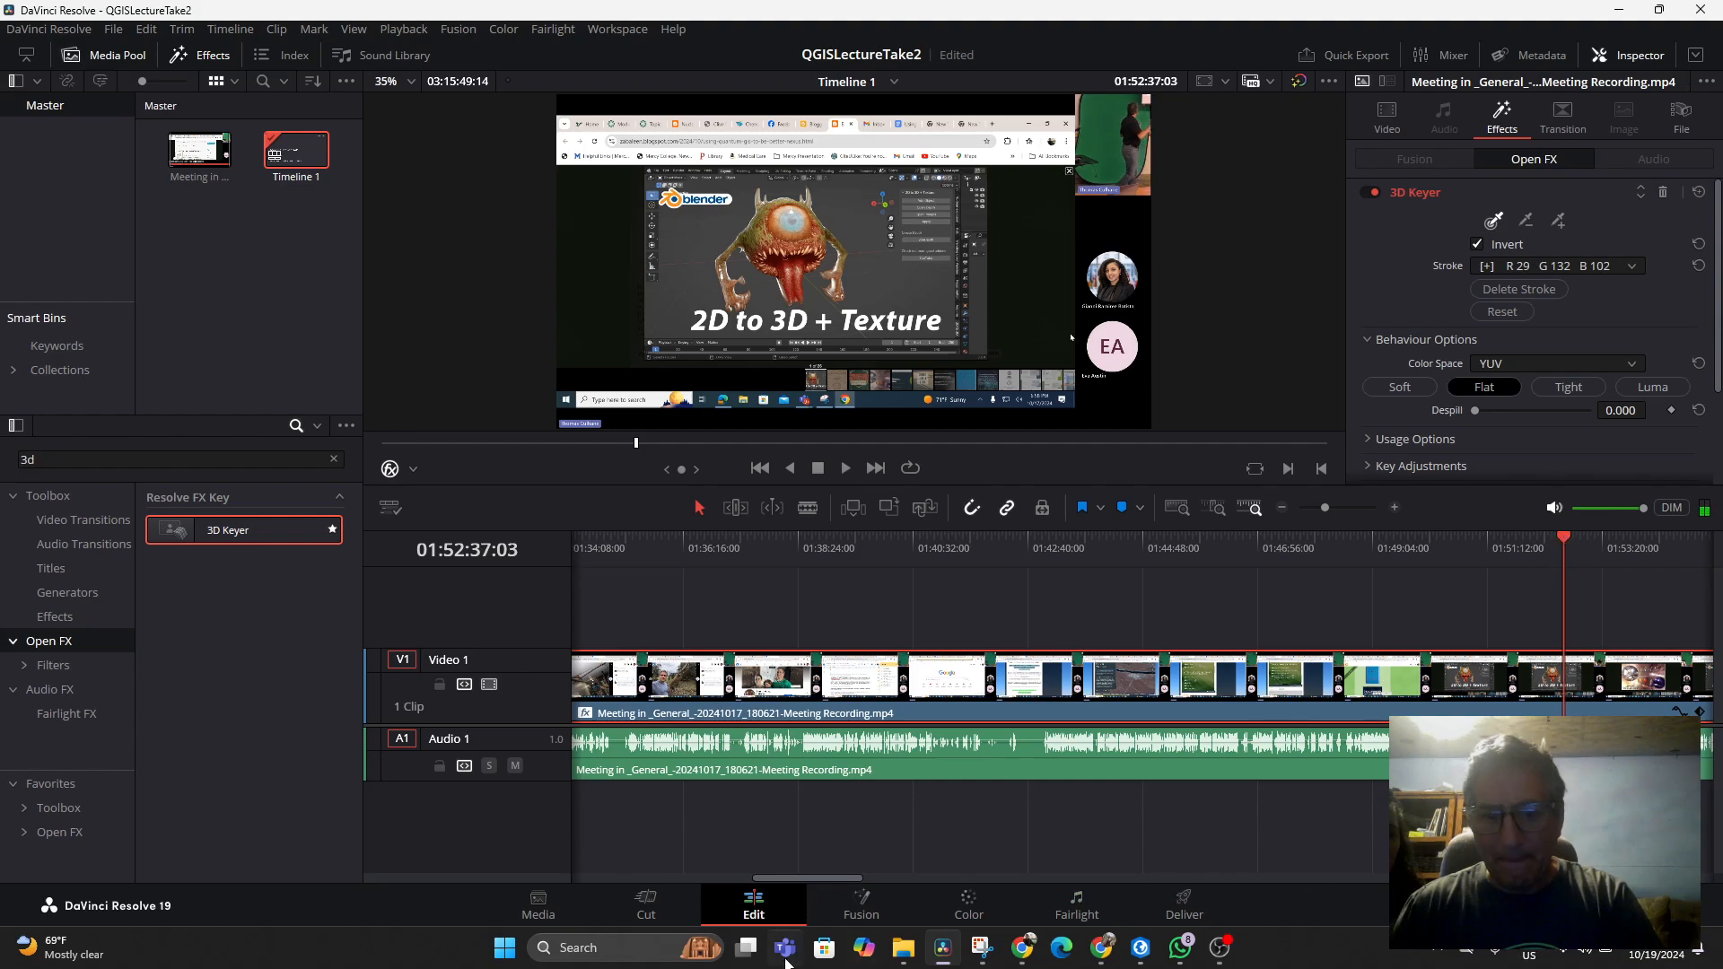
drag(808, 876, 877, 876)
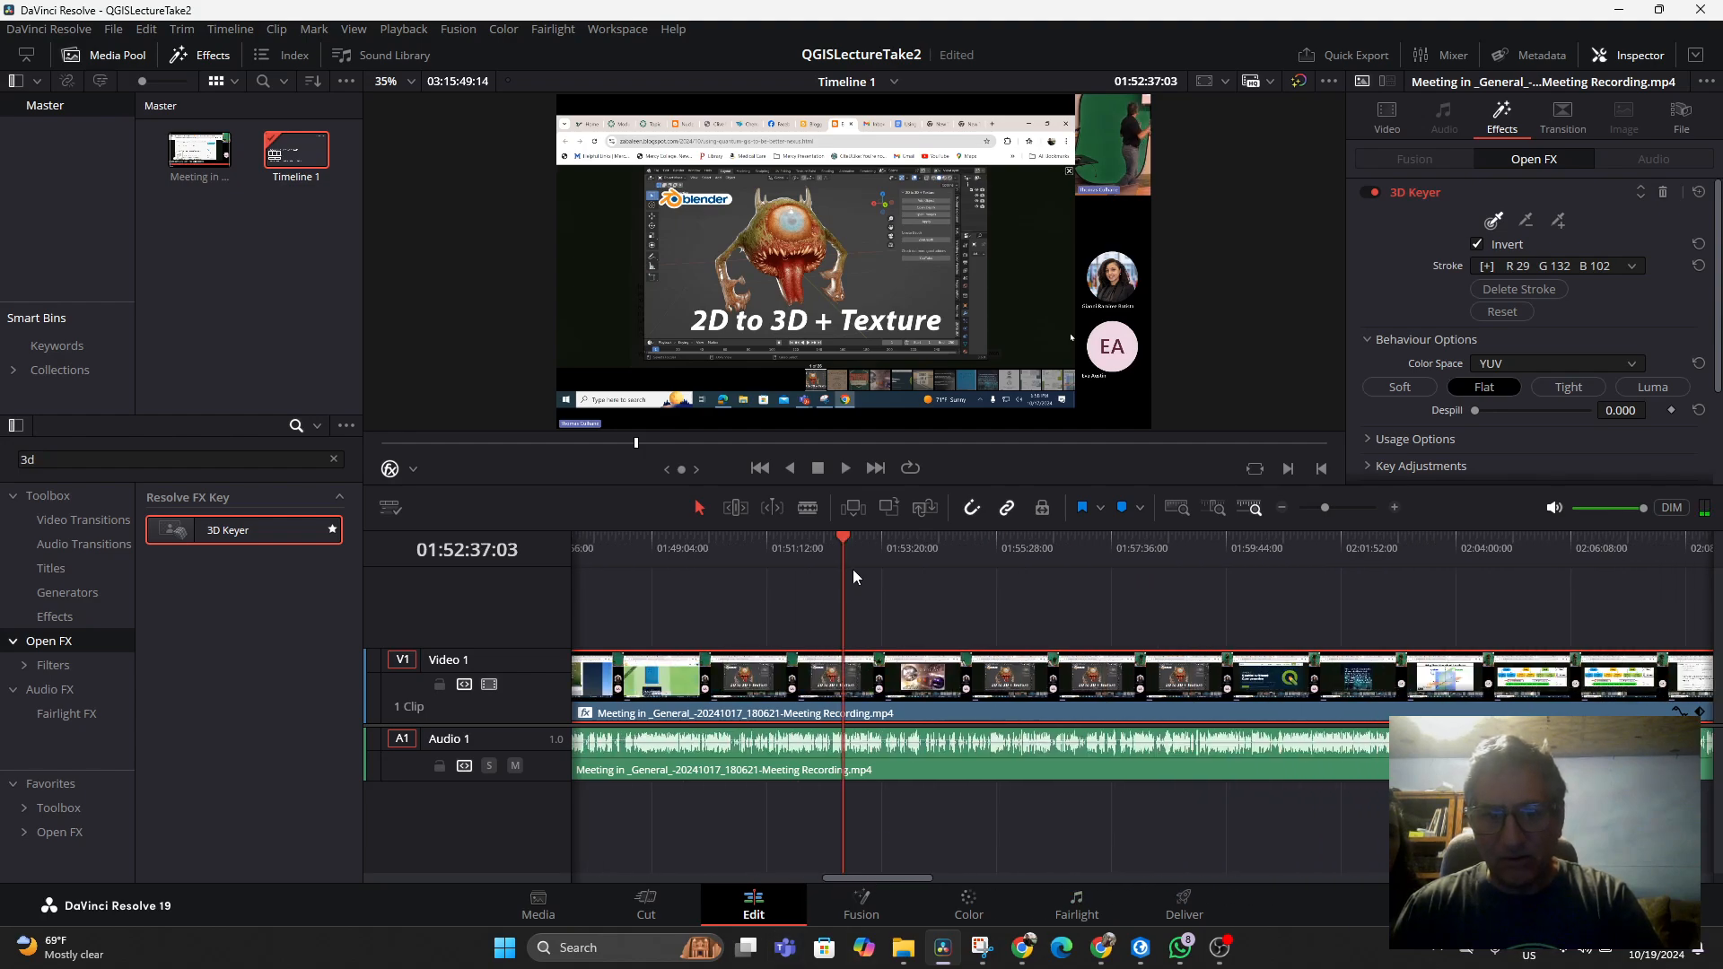
drag(847, 541, 928, 558)
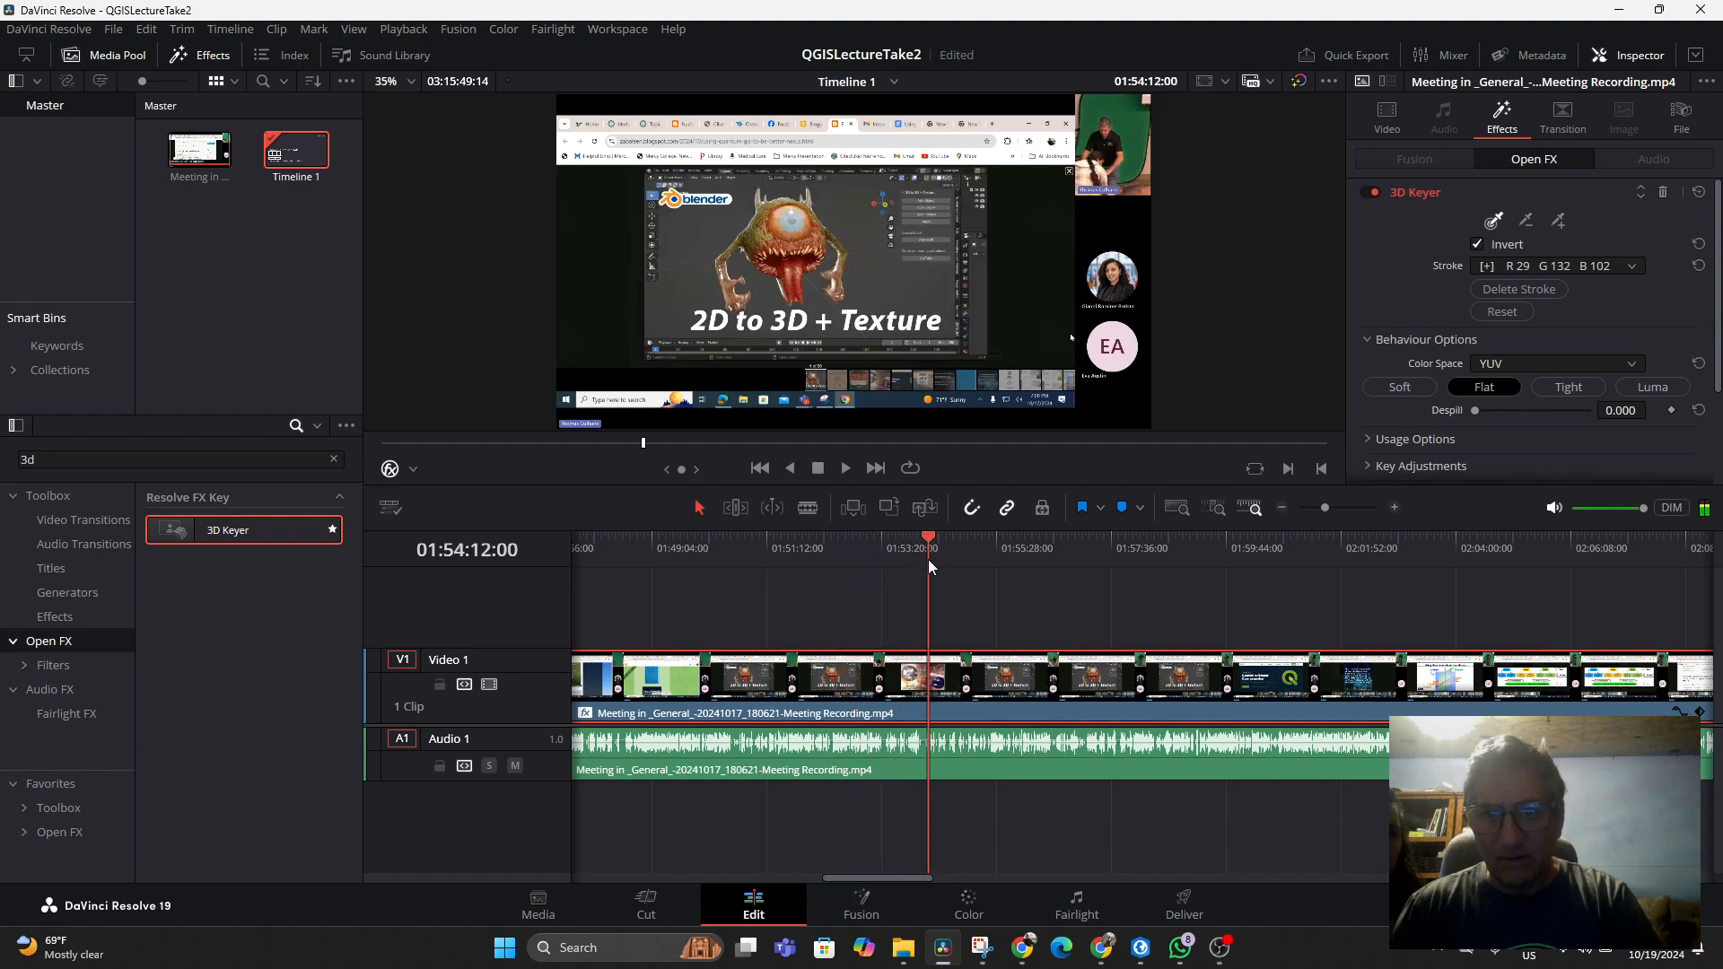
key(space)
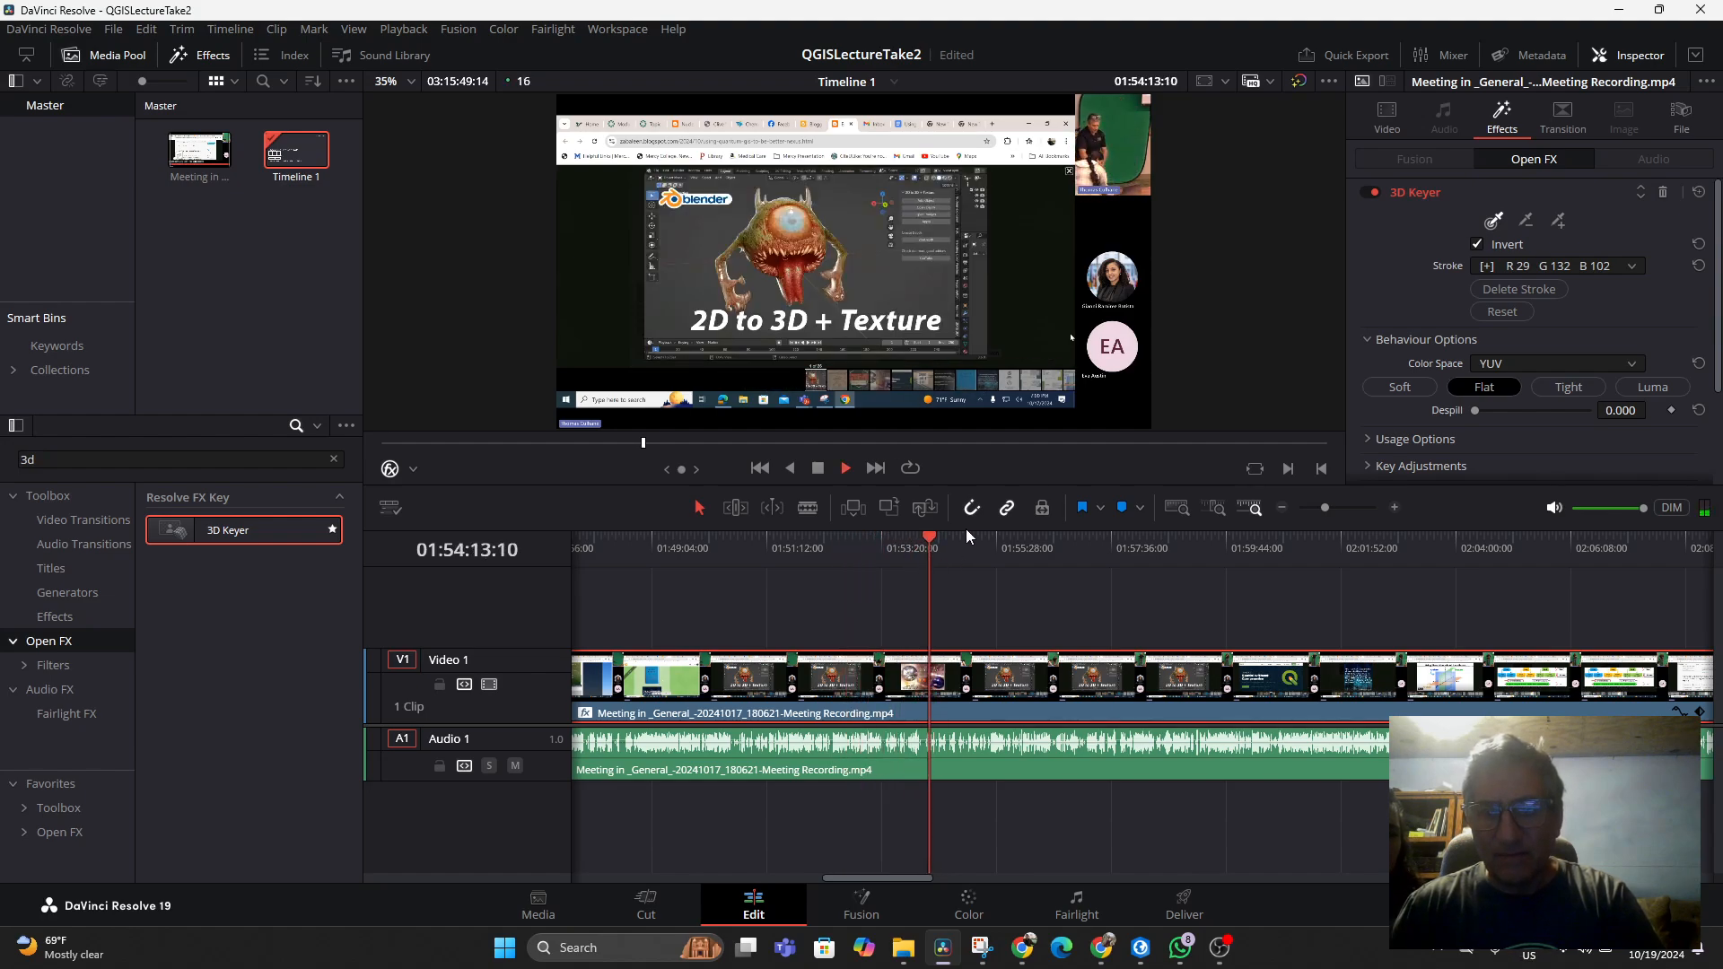
click(987, 543)
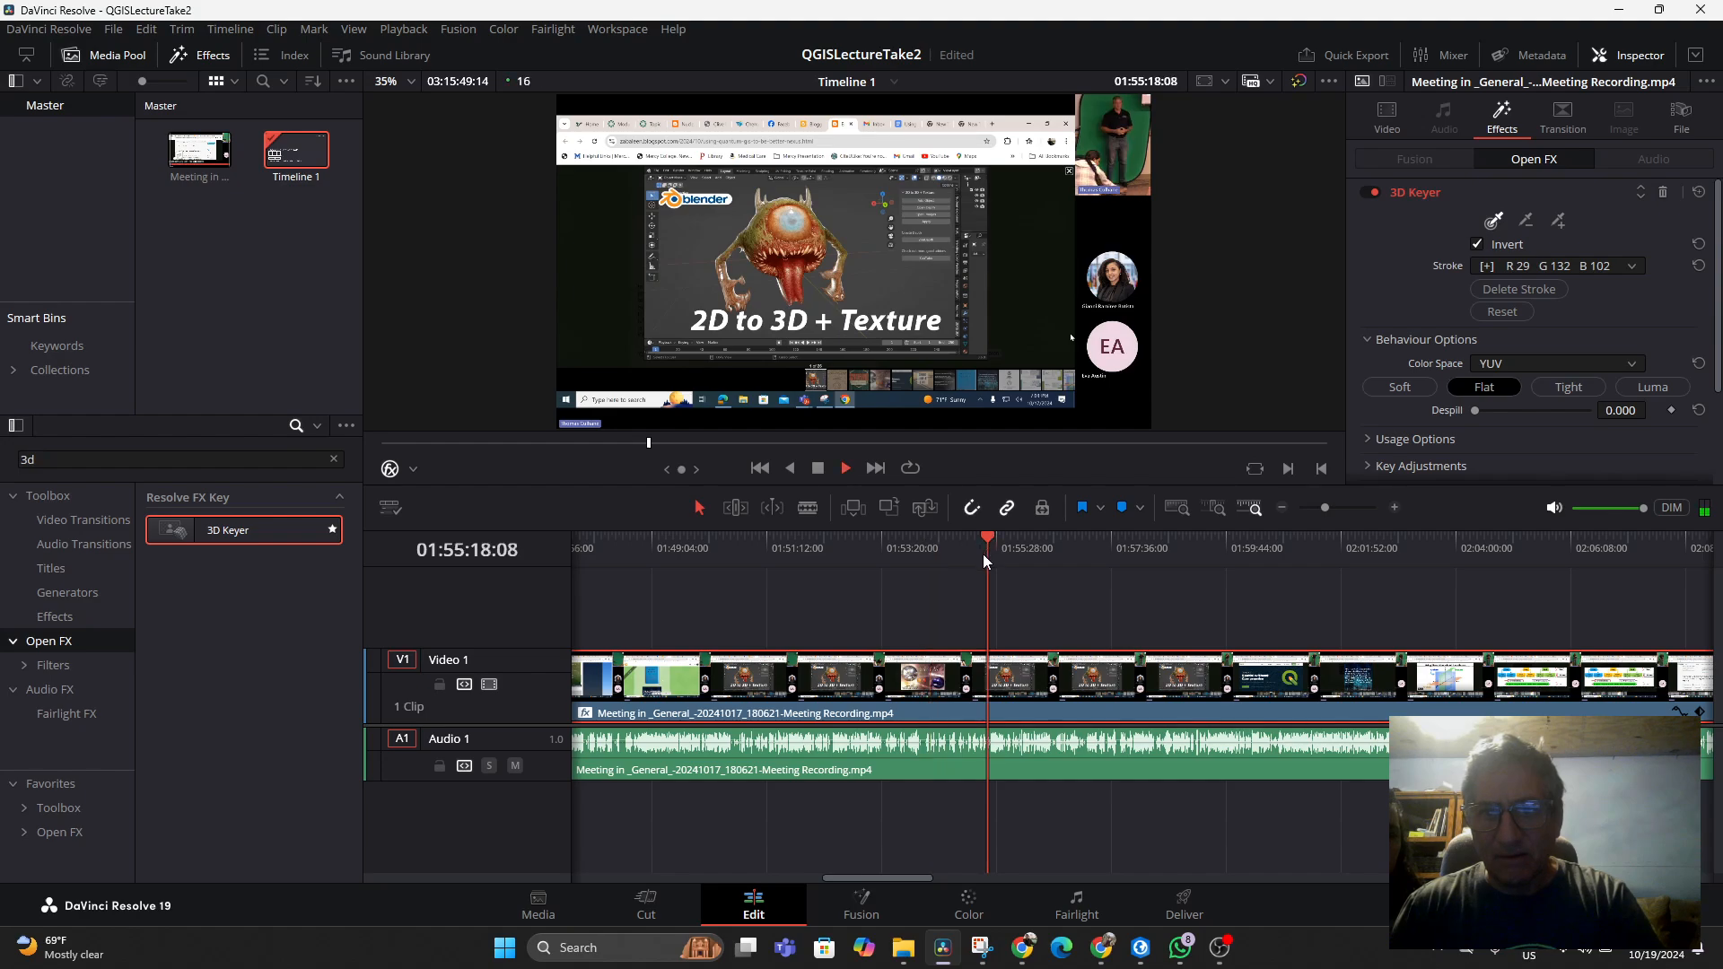
click(1036, 538)
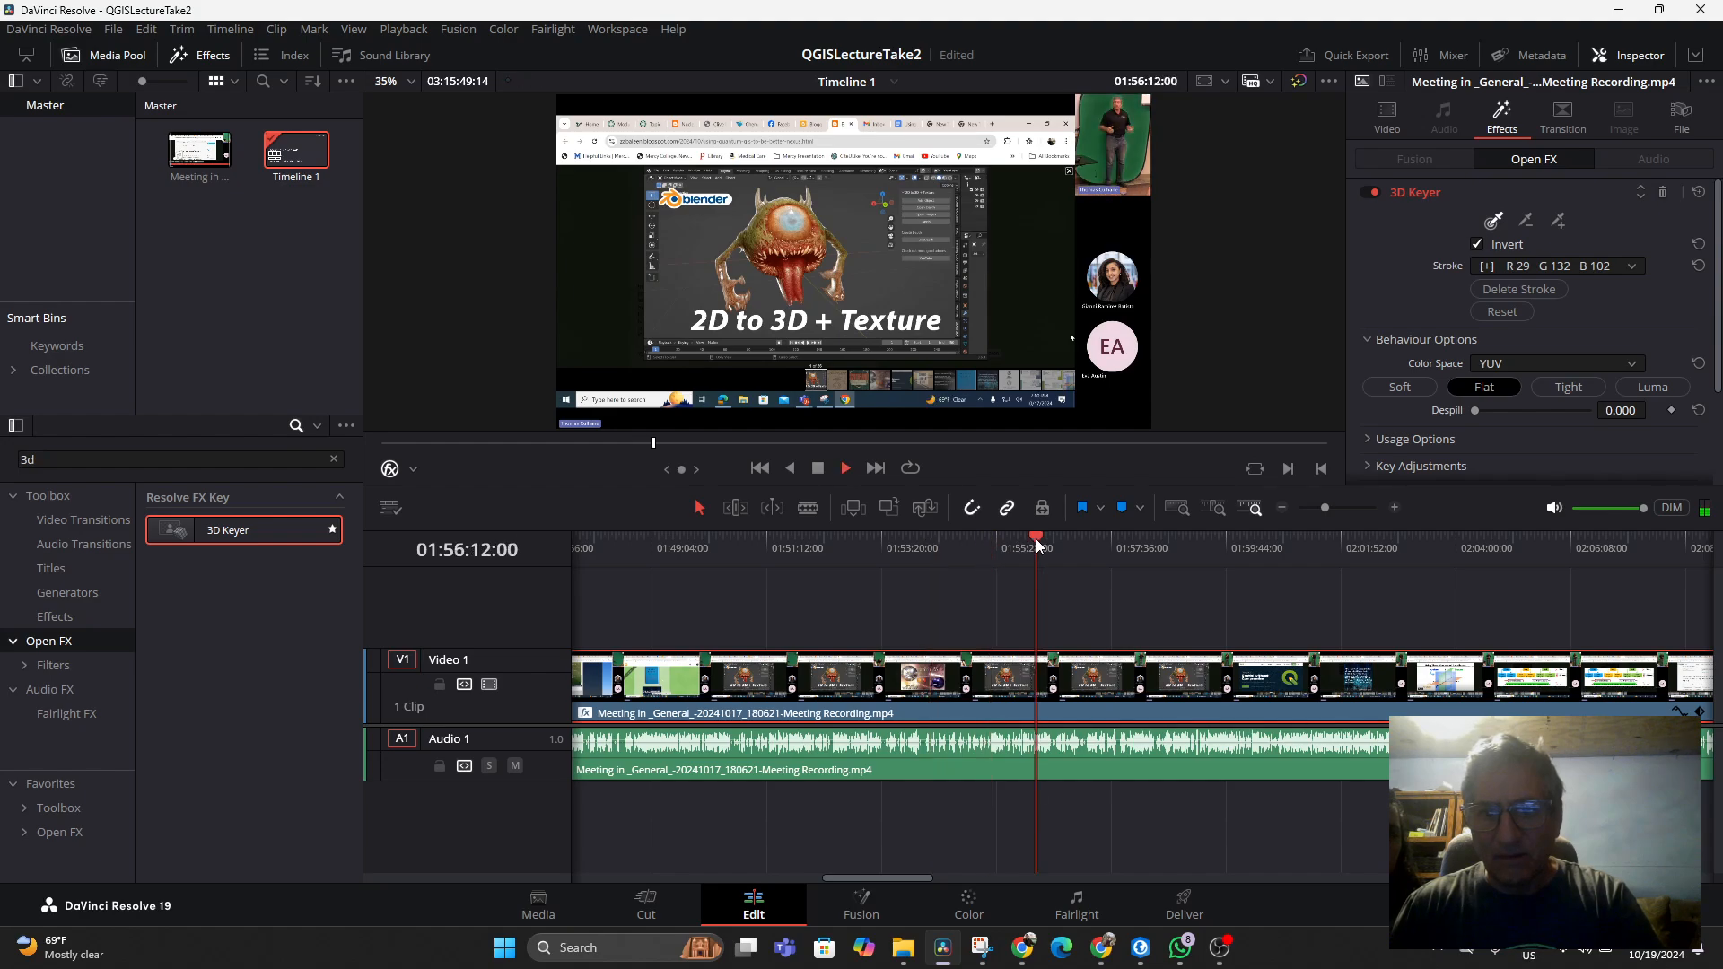
click(1014, 542)
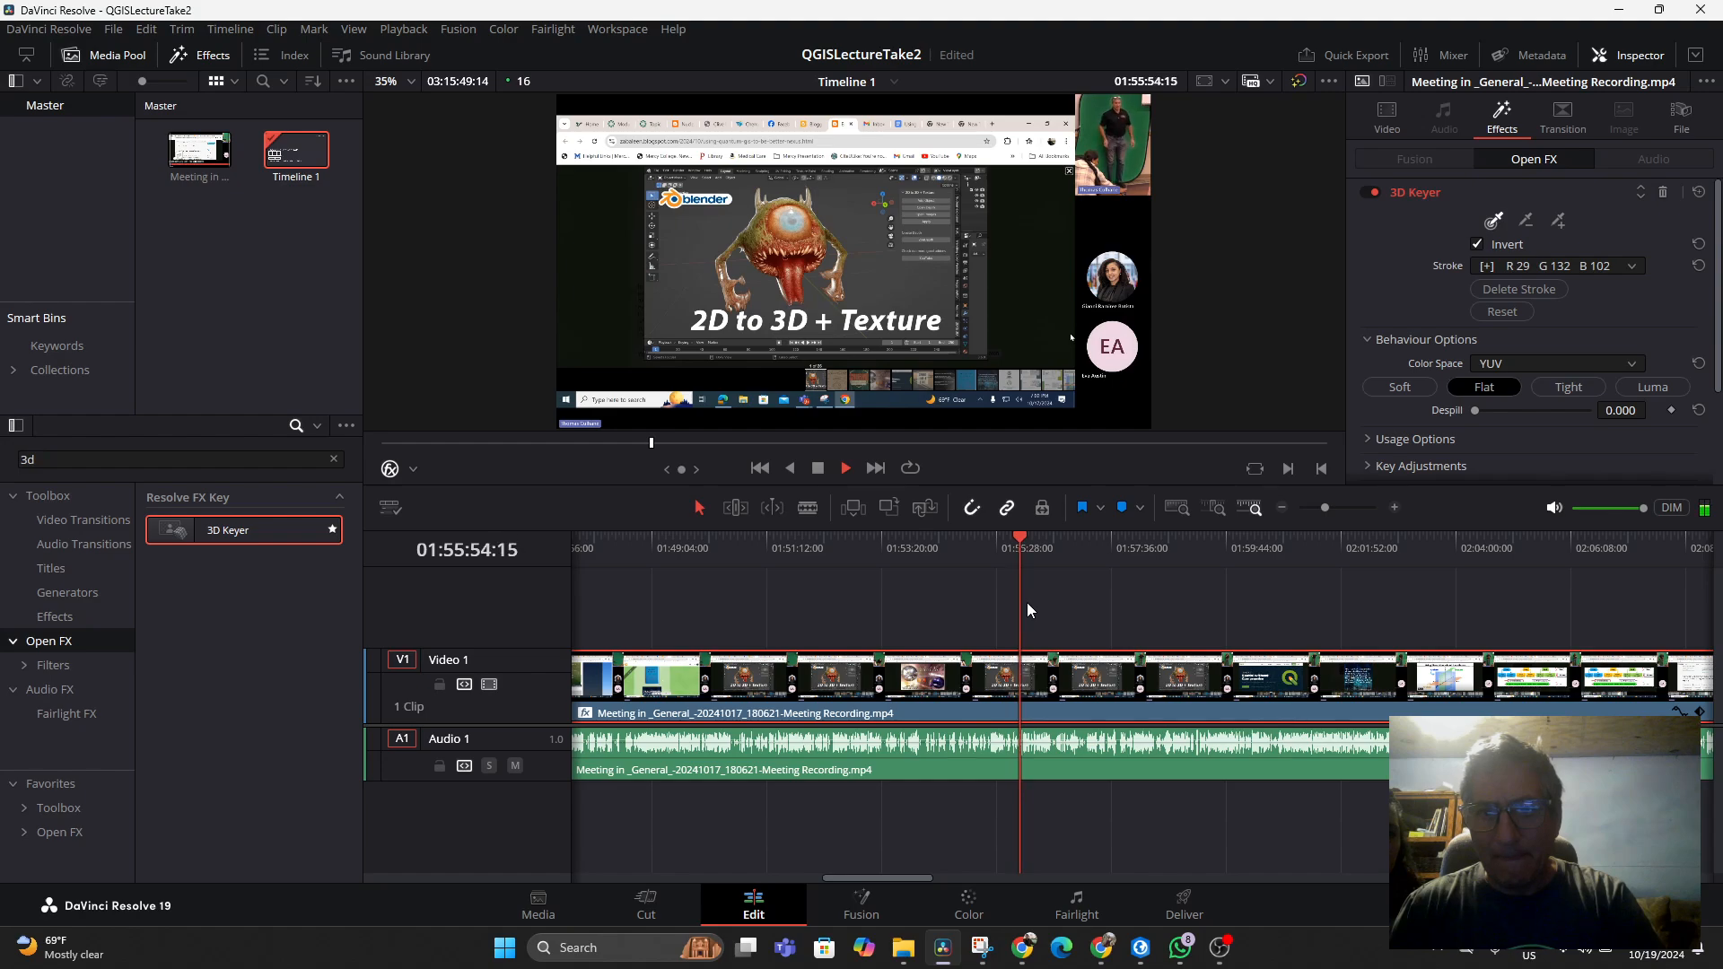
key(space)
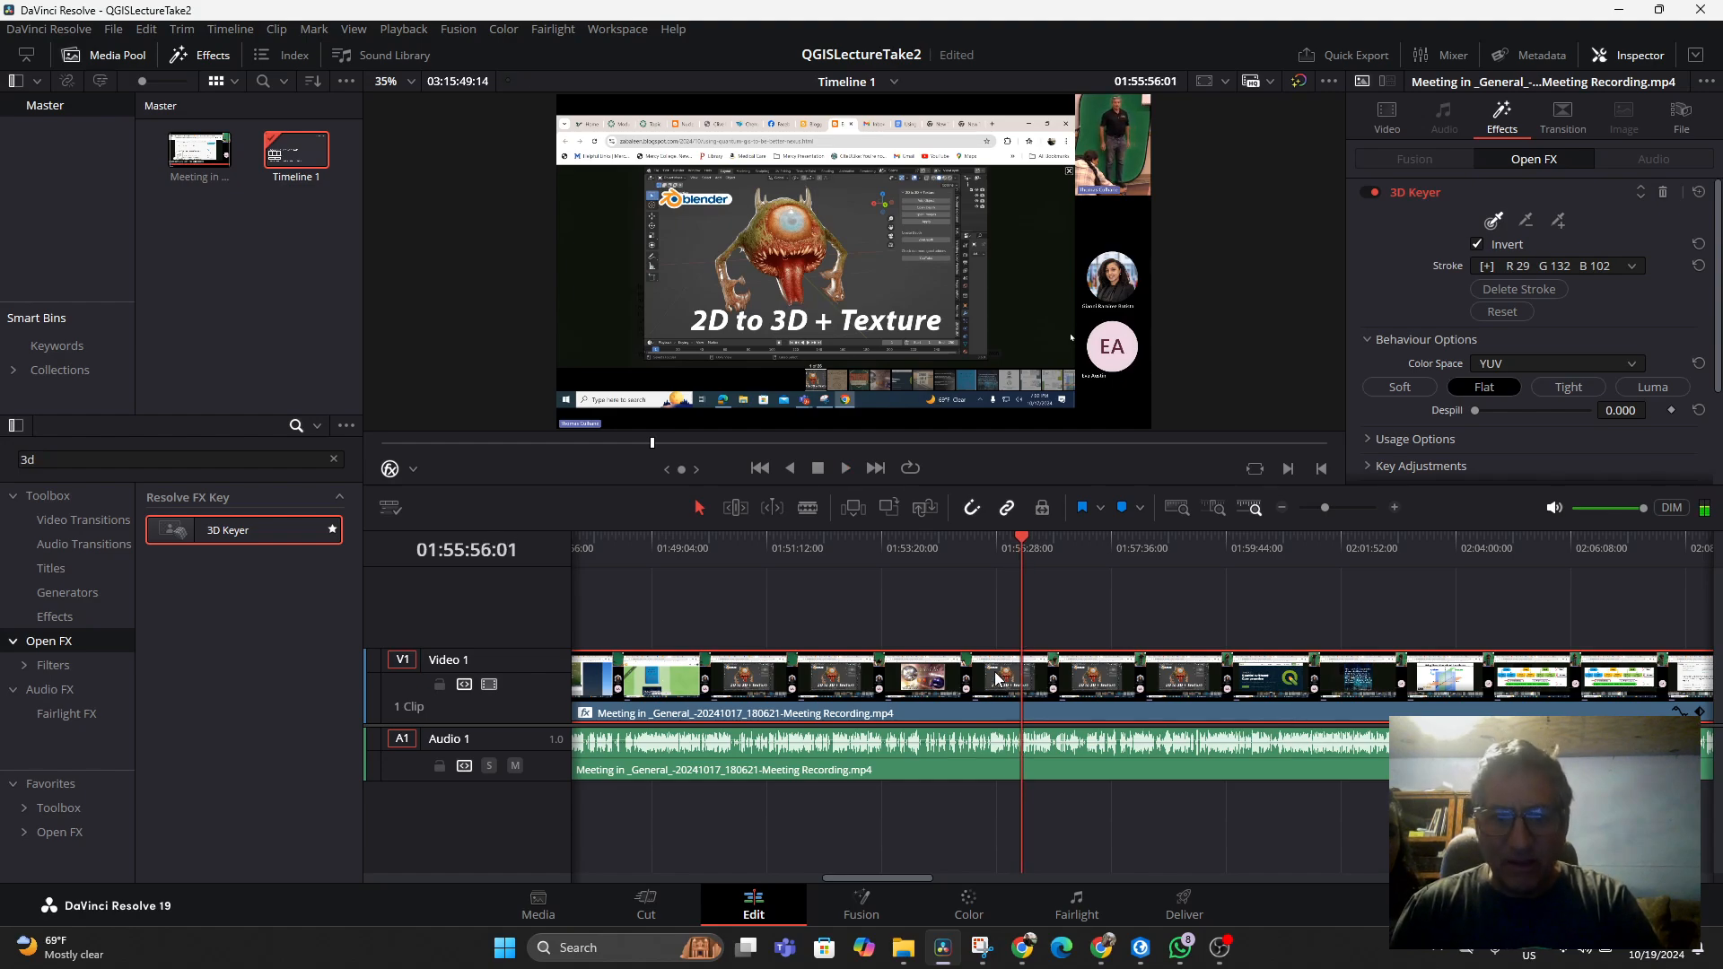
Cut the meeting clip at about 01:55:56 and delete the portion before the cut
click(807, 507)
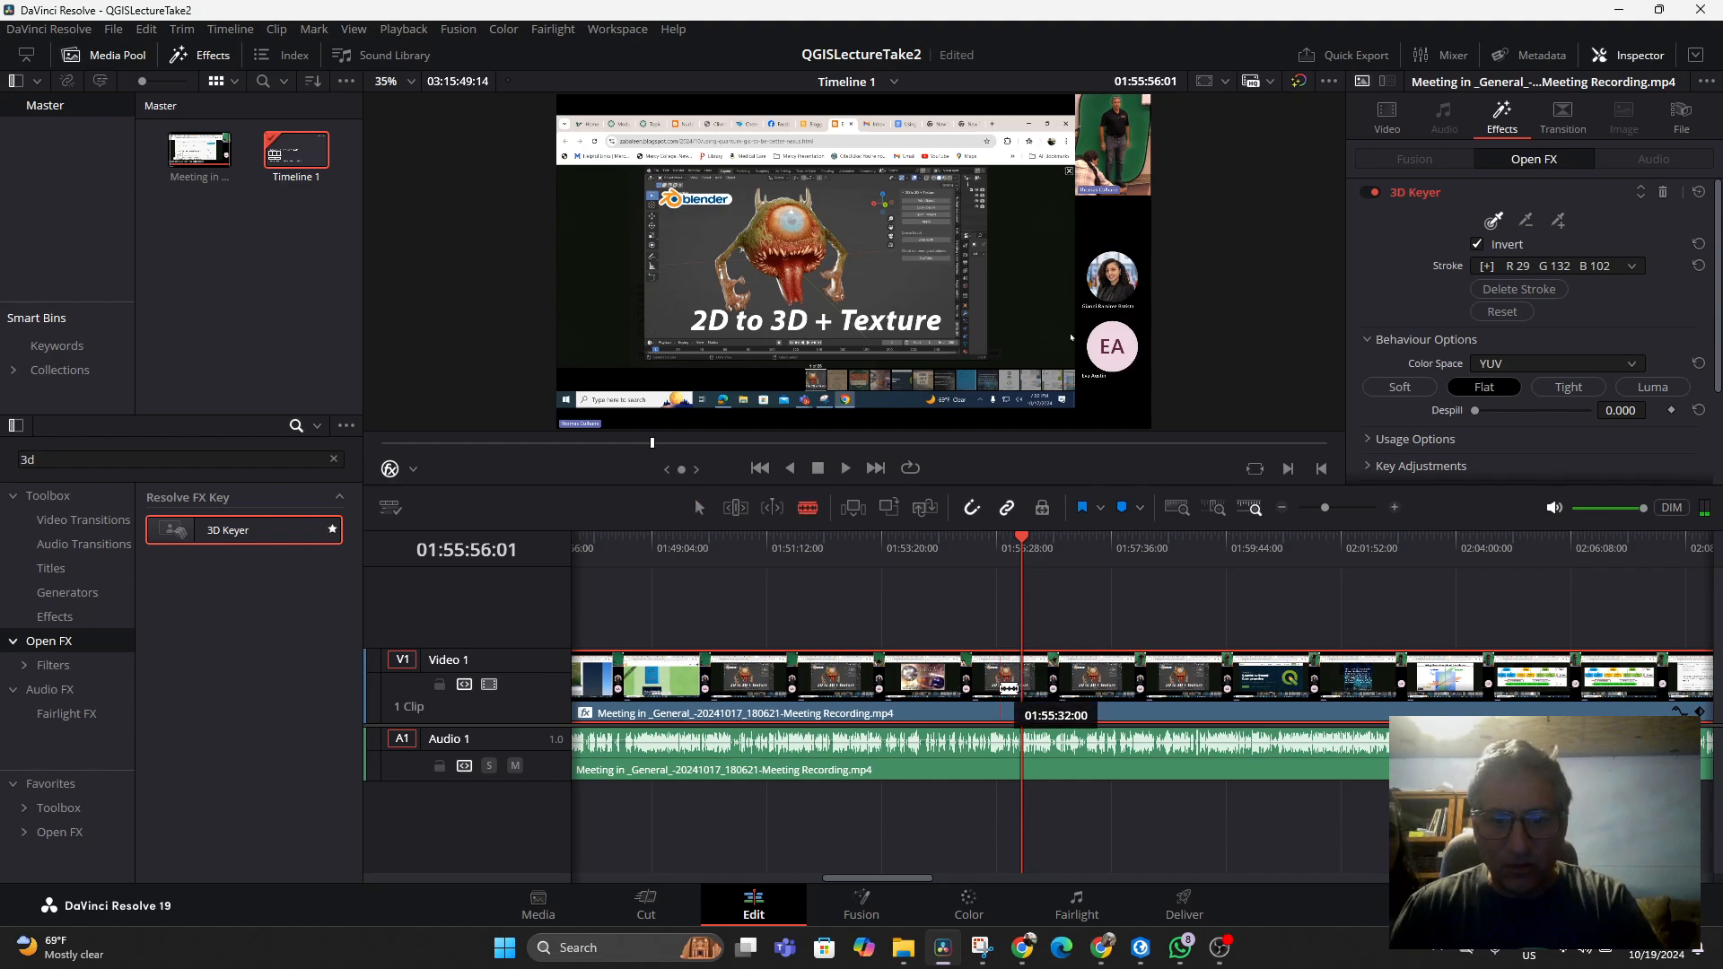
click(1023, 701)
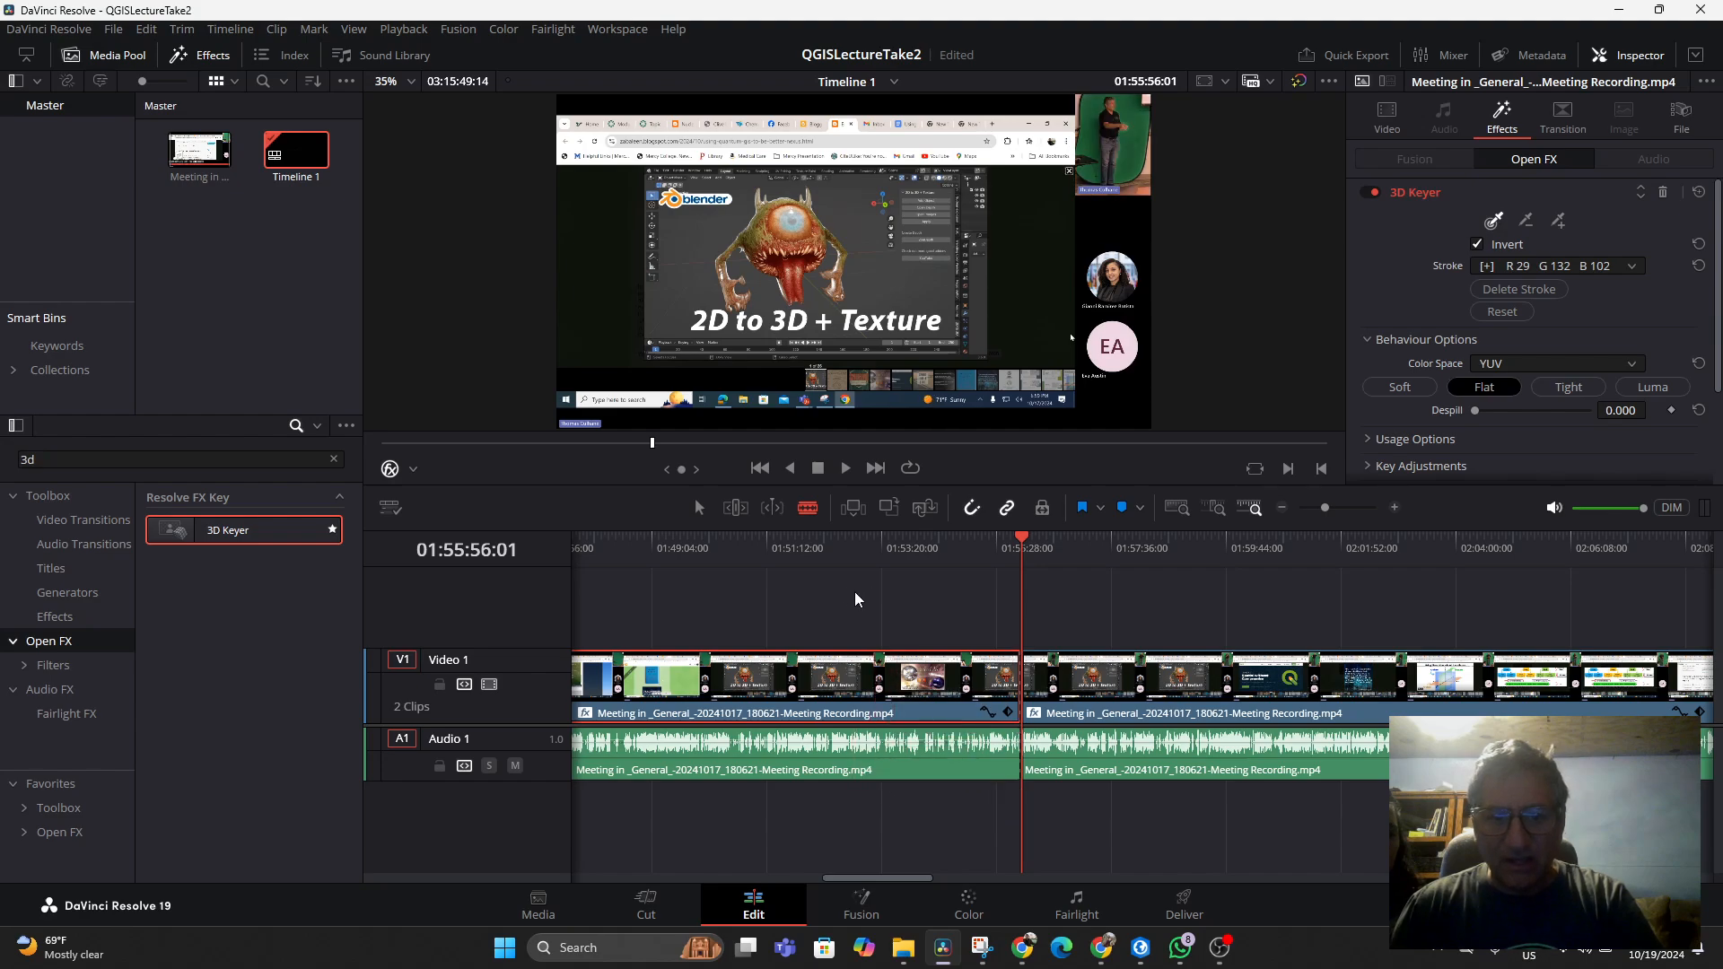
click(704, 508)
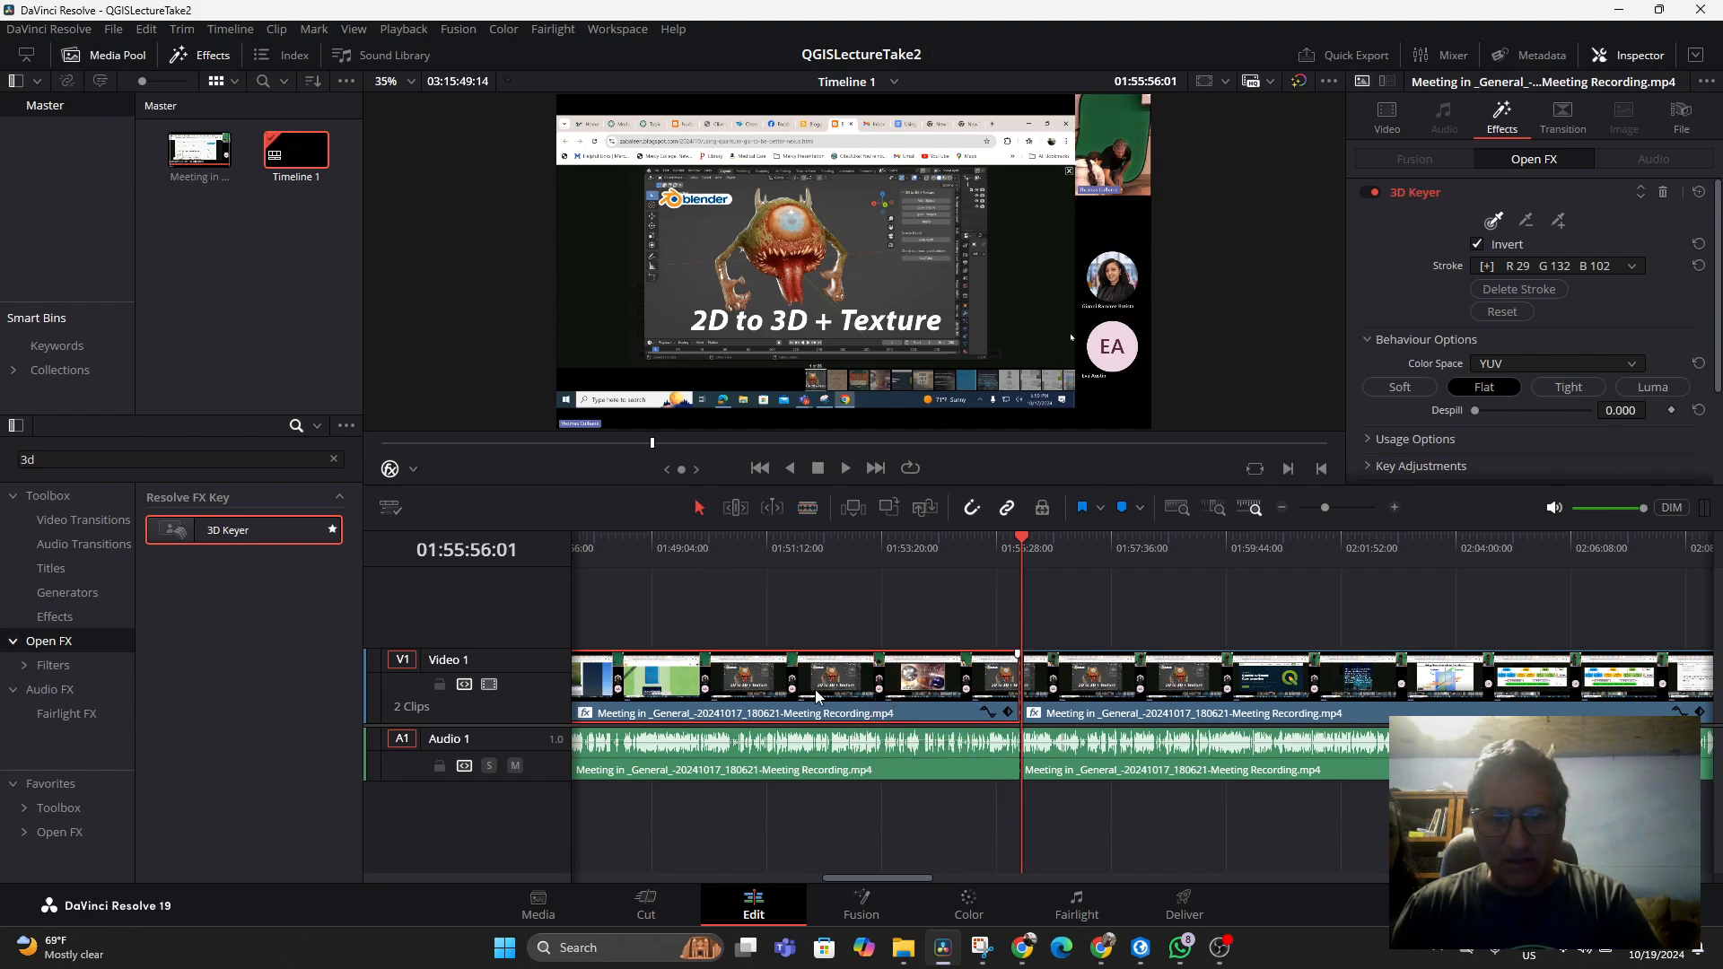
key(Delete)
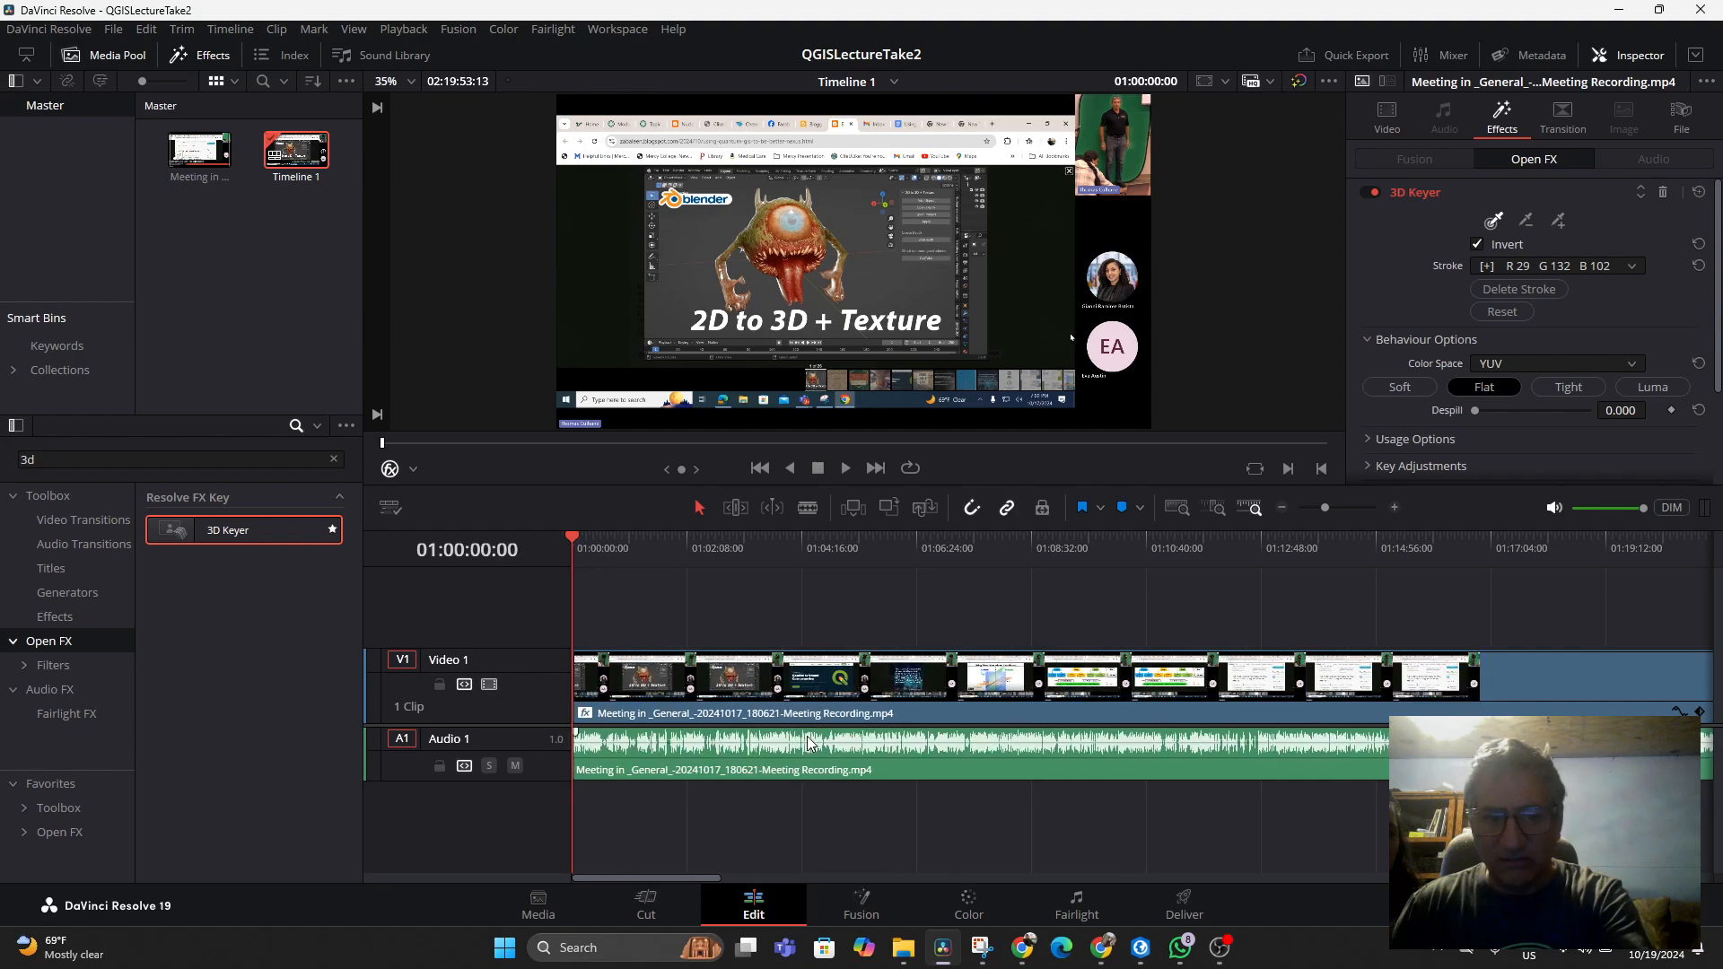
Open the 3D Keyer's Key Adjustments and set Chroma Tolerance to 26.8
key(space)
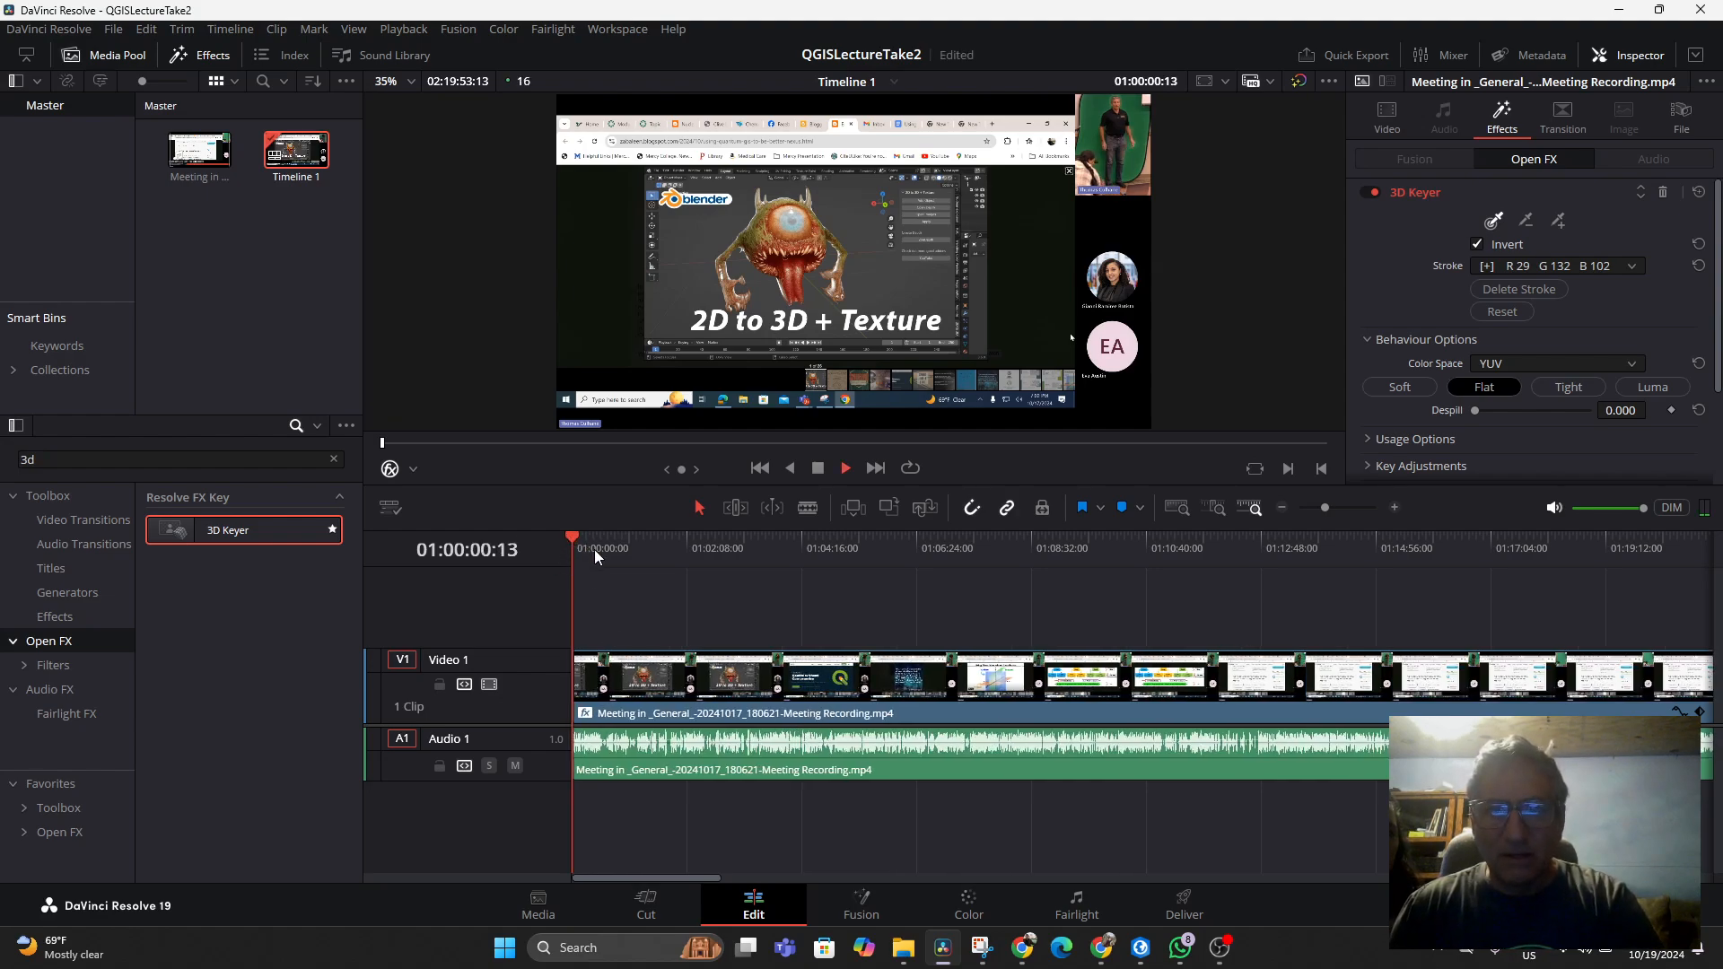
key(space)
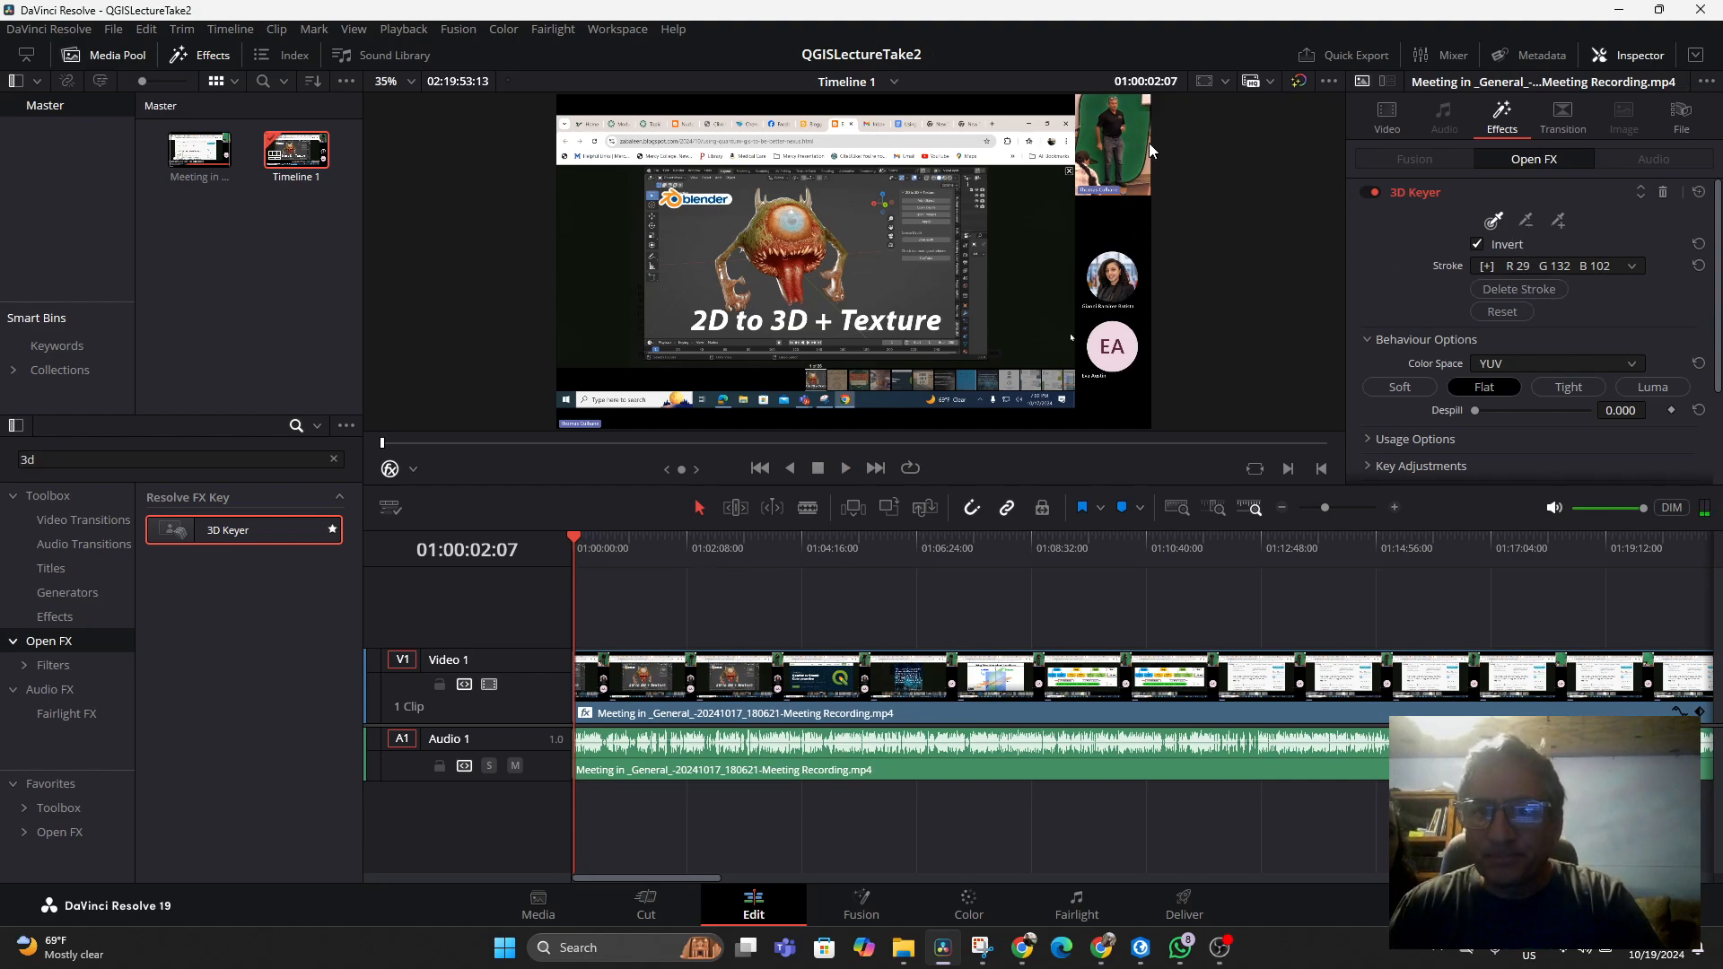
scroll(1508, 400, down, 2)
scroll(1513, 397, up, 2)
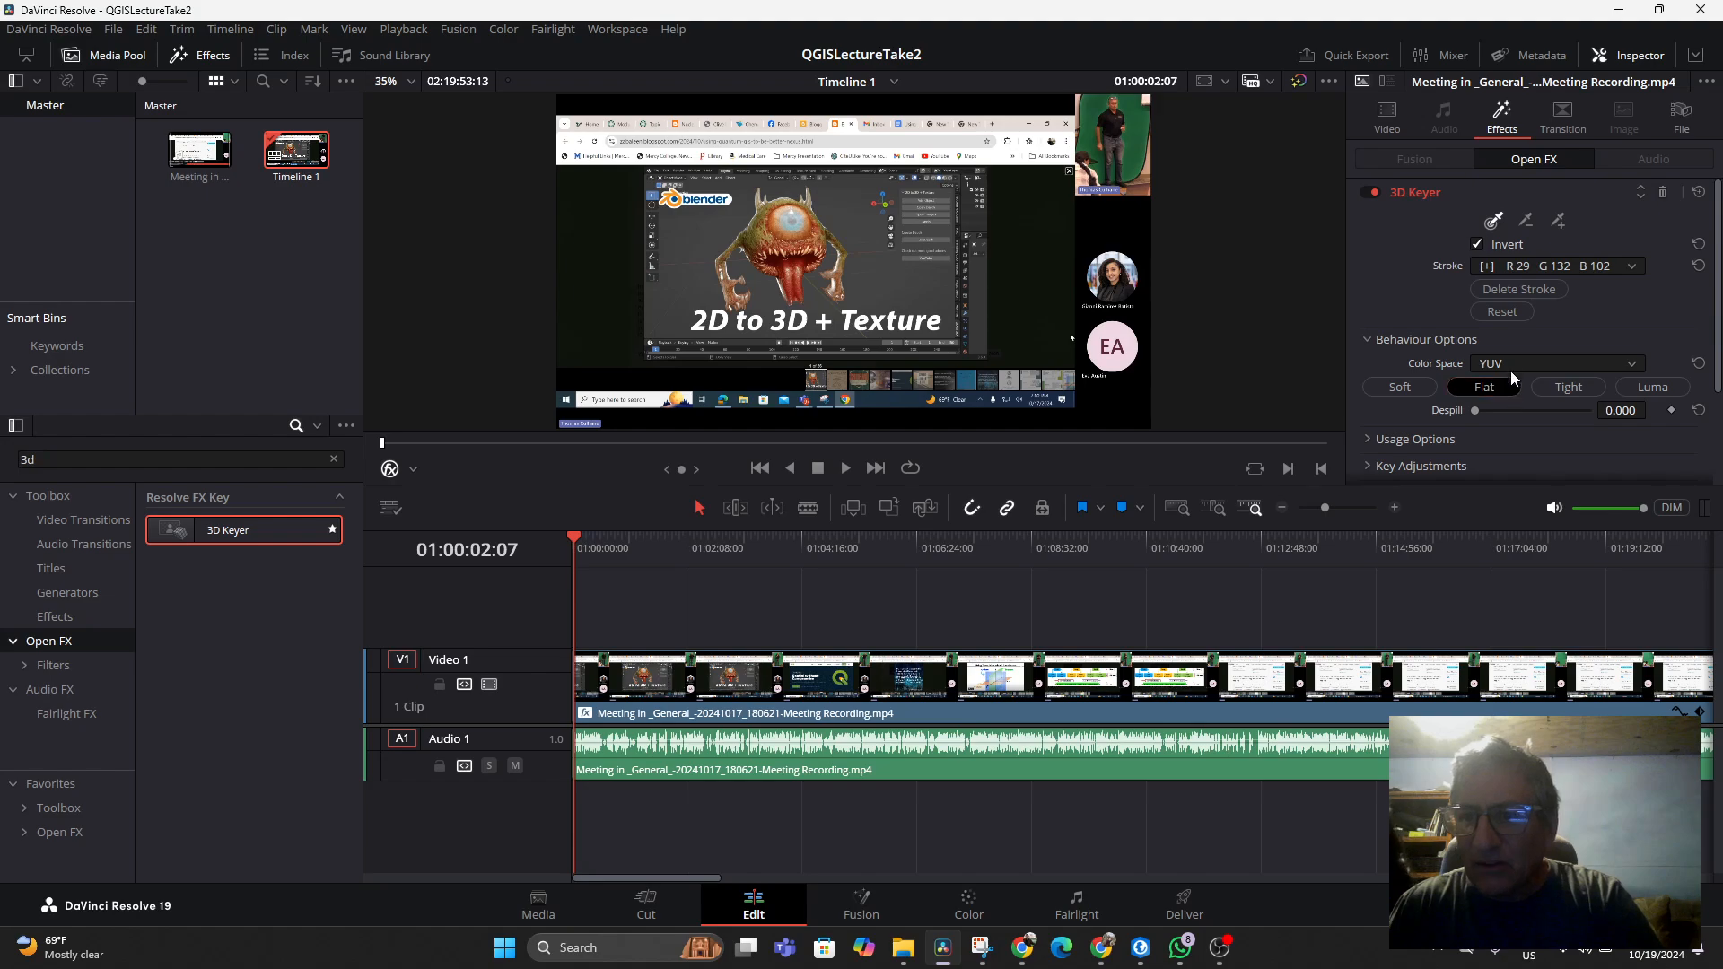
scroll(1510, 370, down, 2)
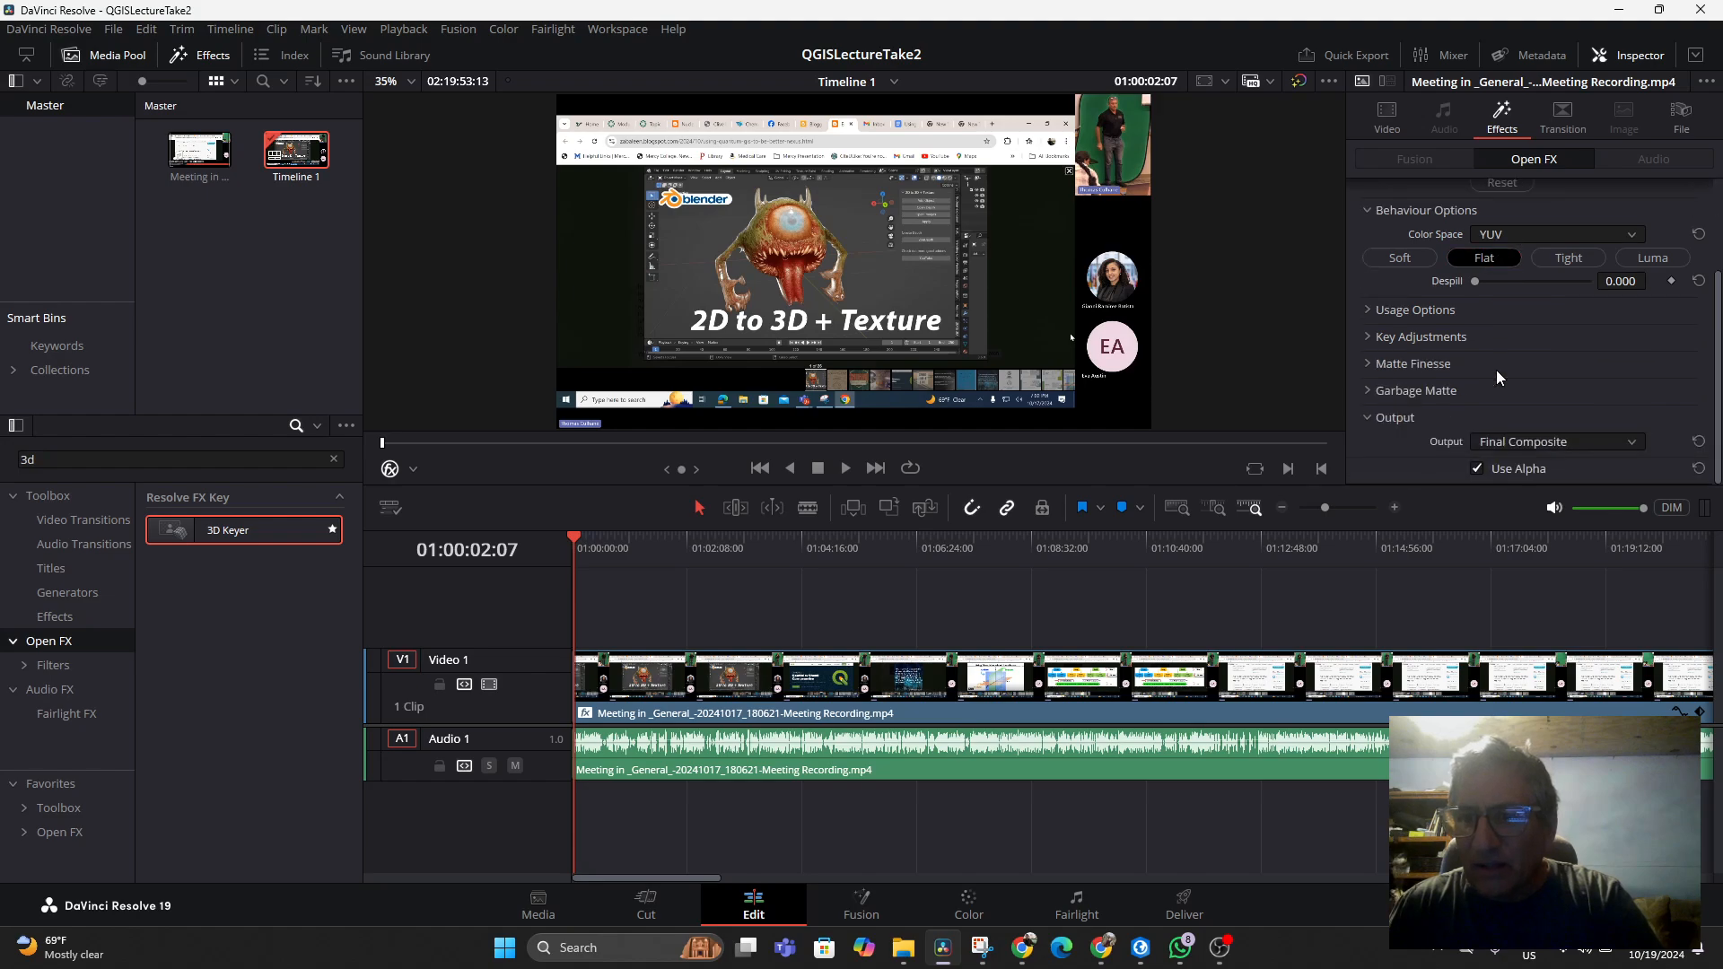
click(1368, 337)
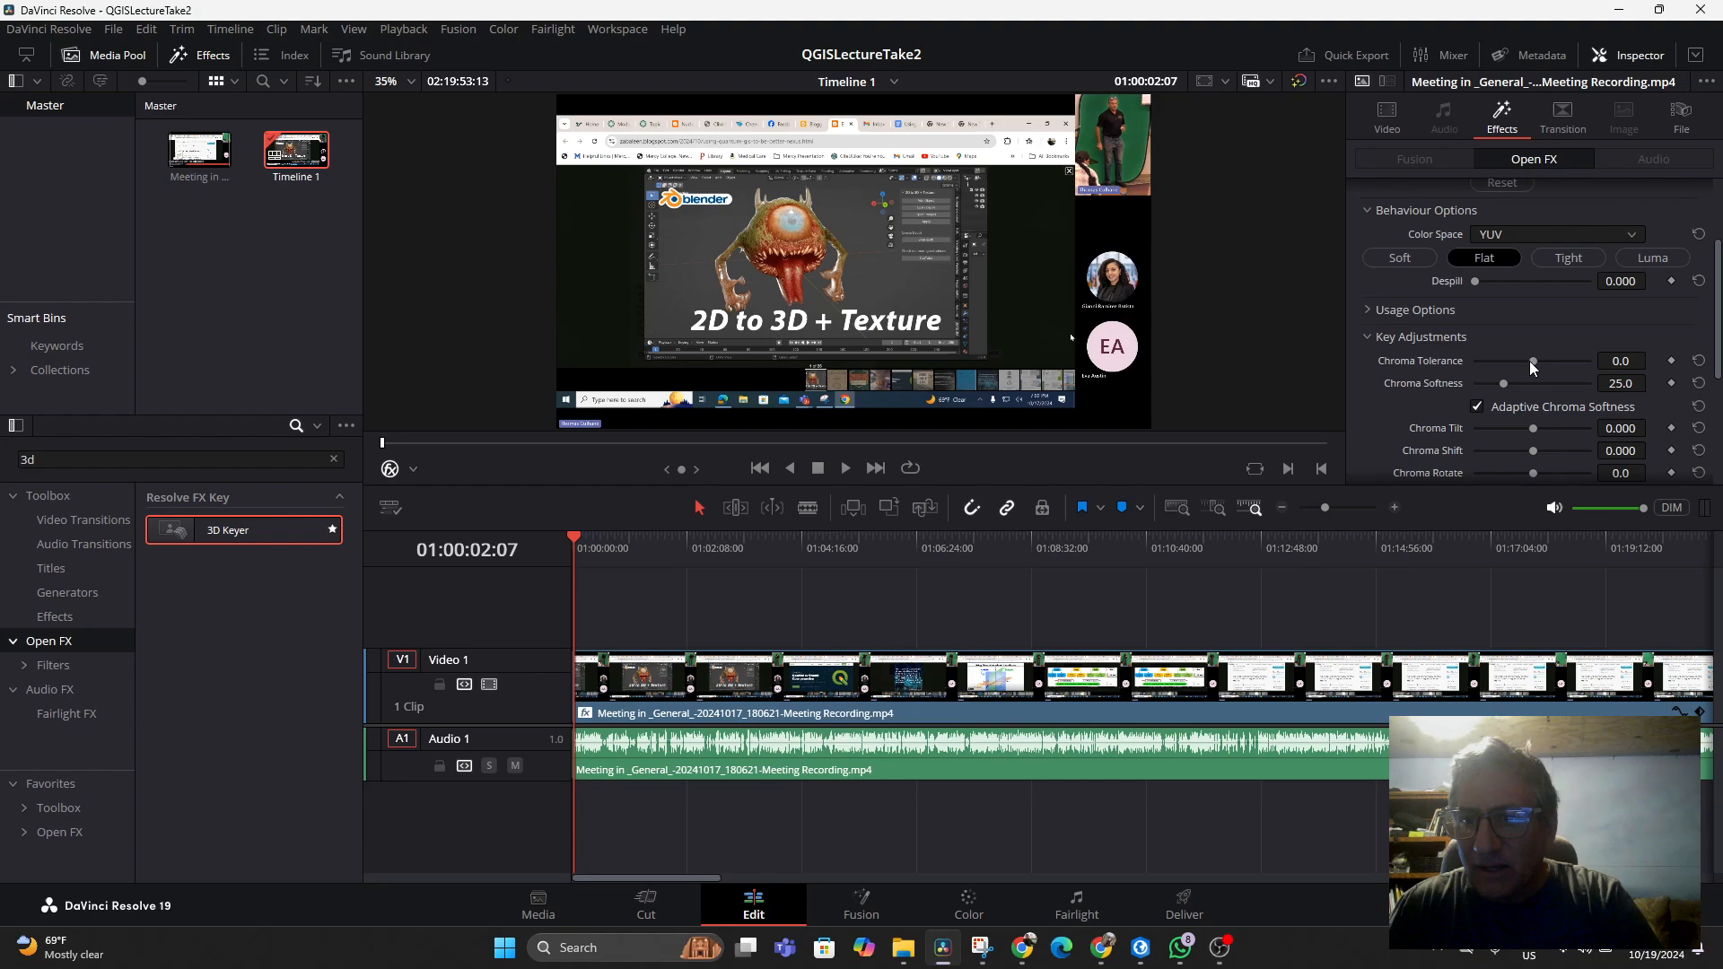
drag(1529, 361, 1564, 355)
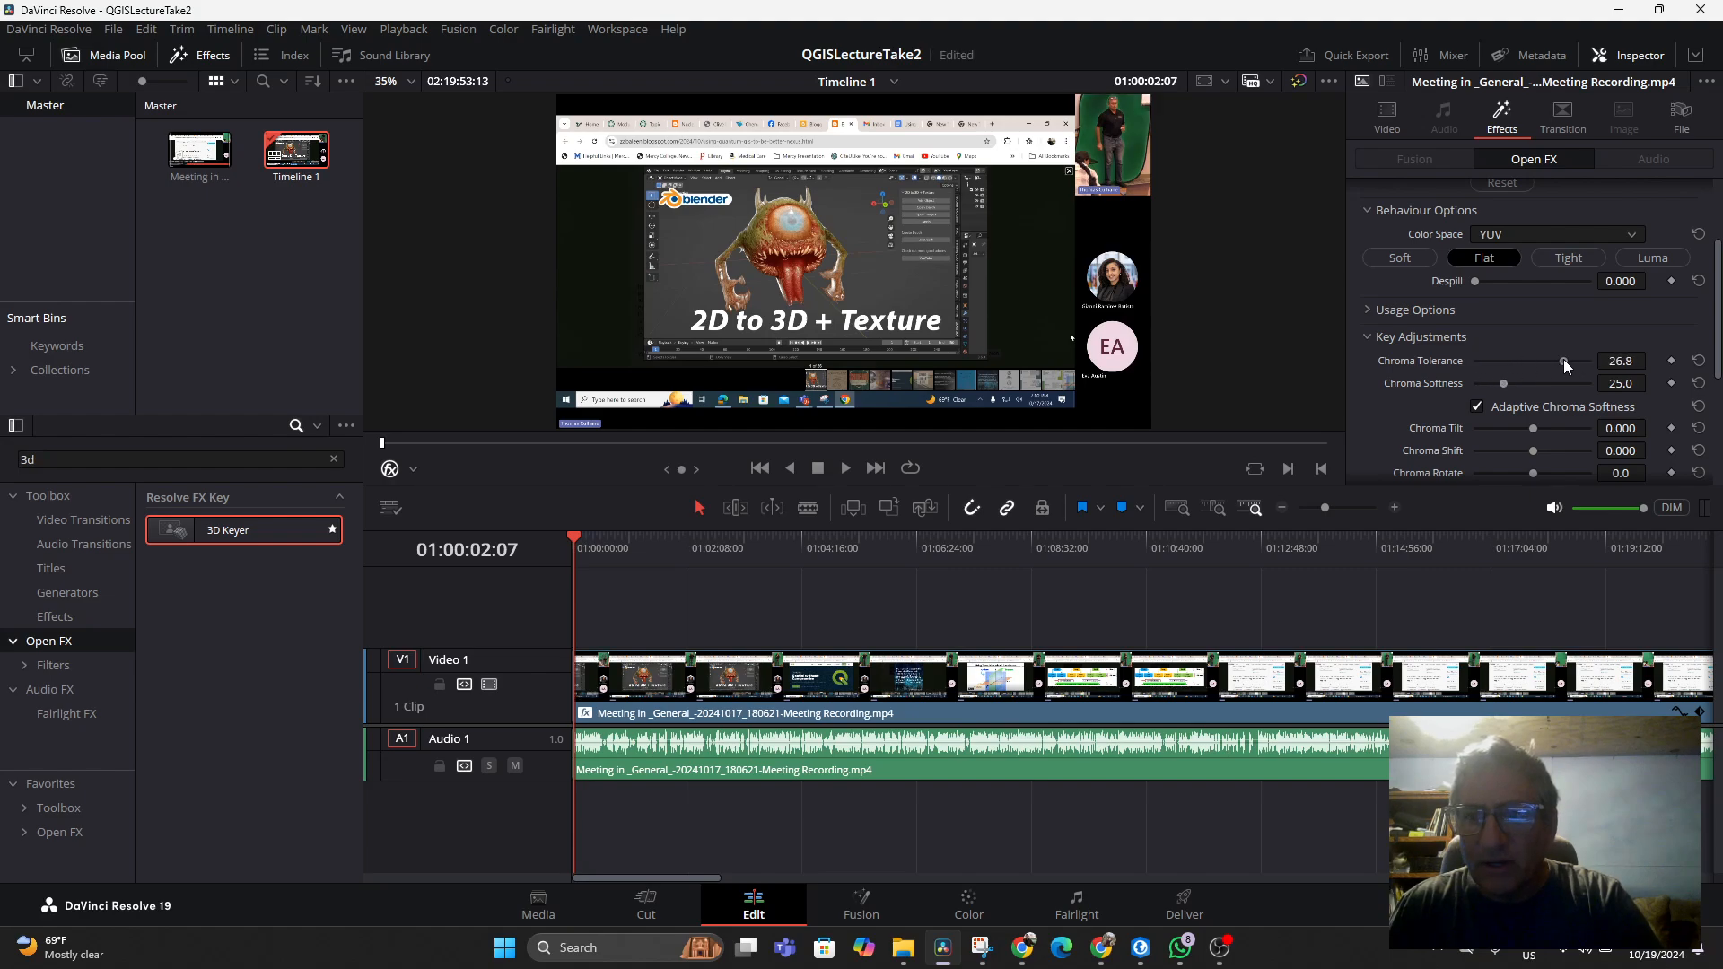
Resample the presenter inset's green background with the 3D Keyer's Pick tool
scroll(1451, 276, up, 3)
click(1493, 220)
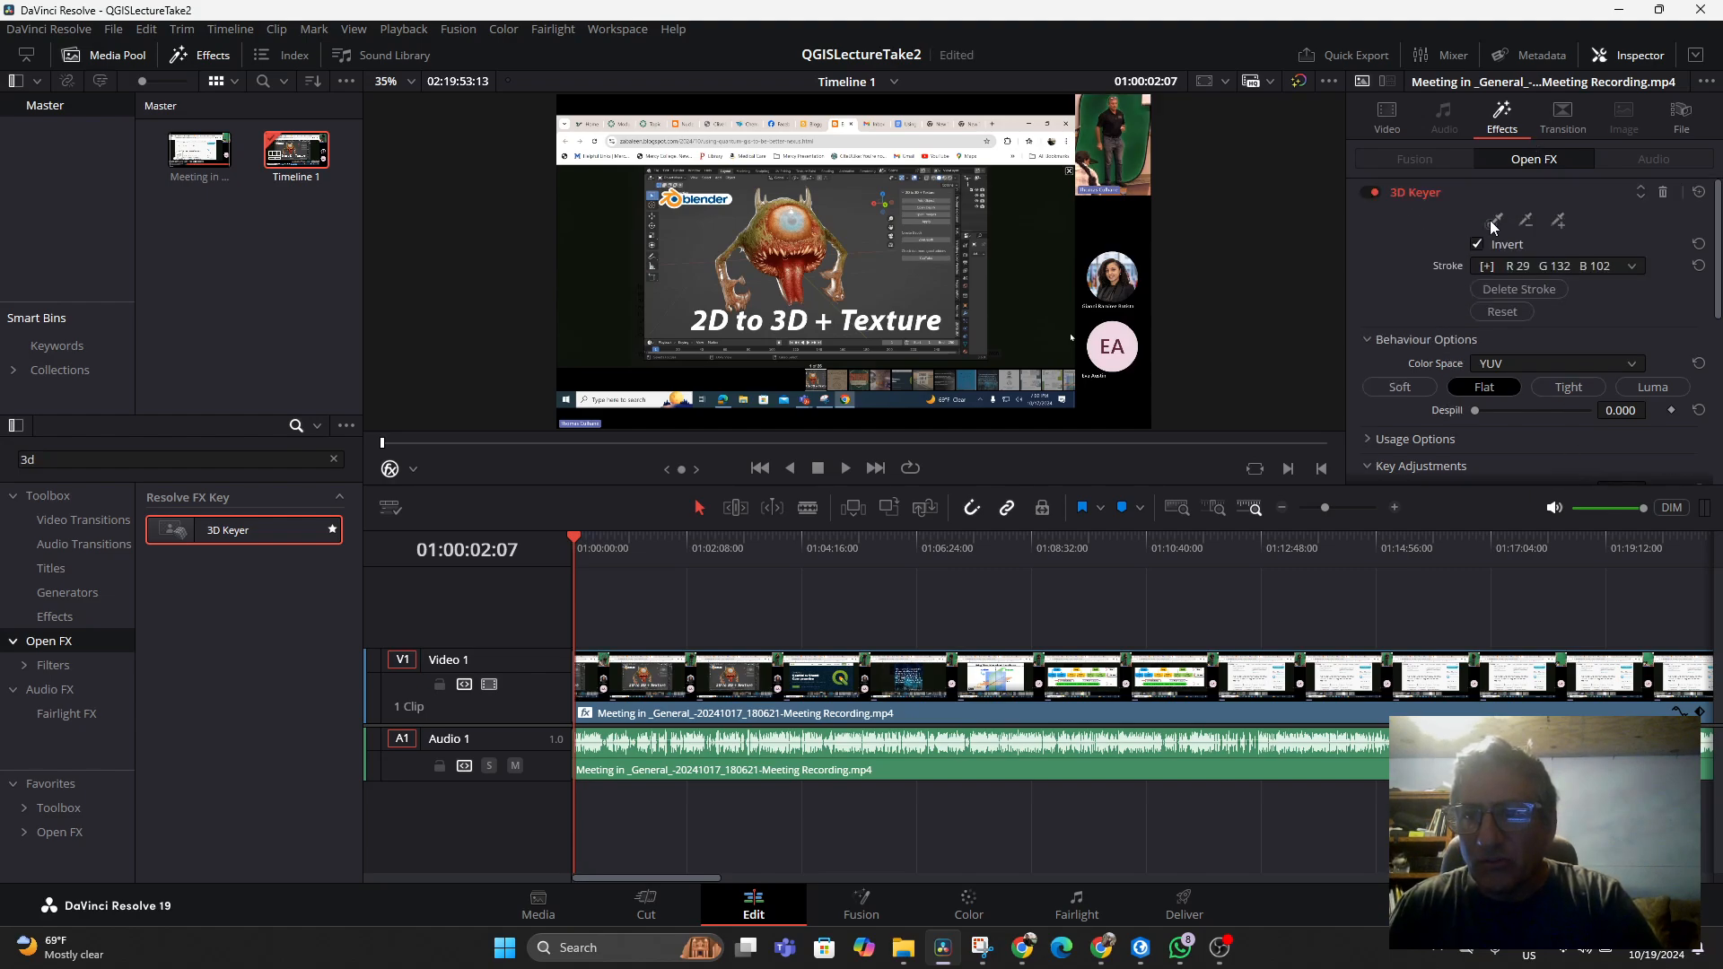
click(1127, 158)
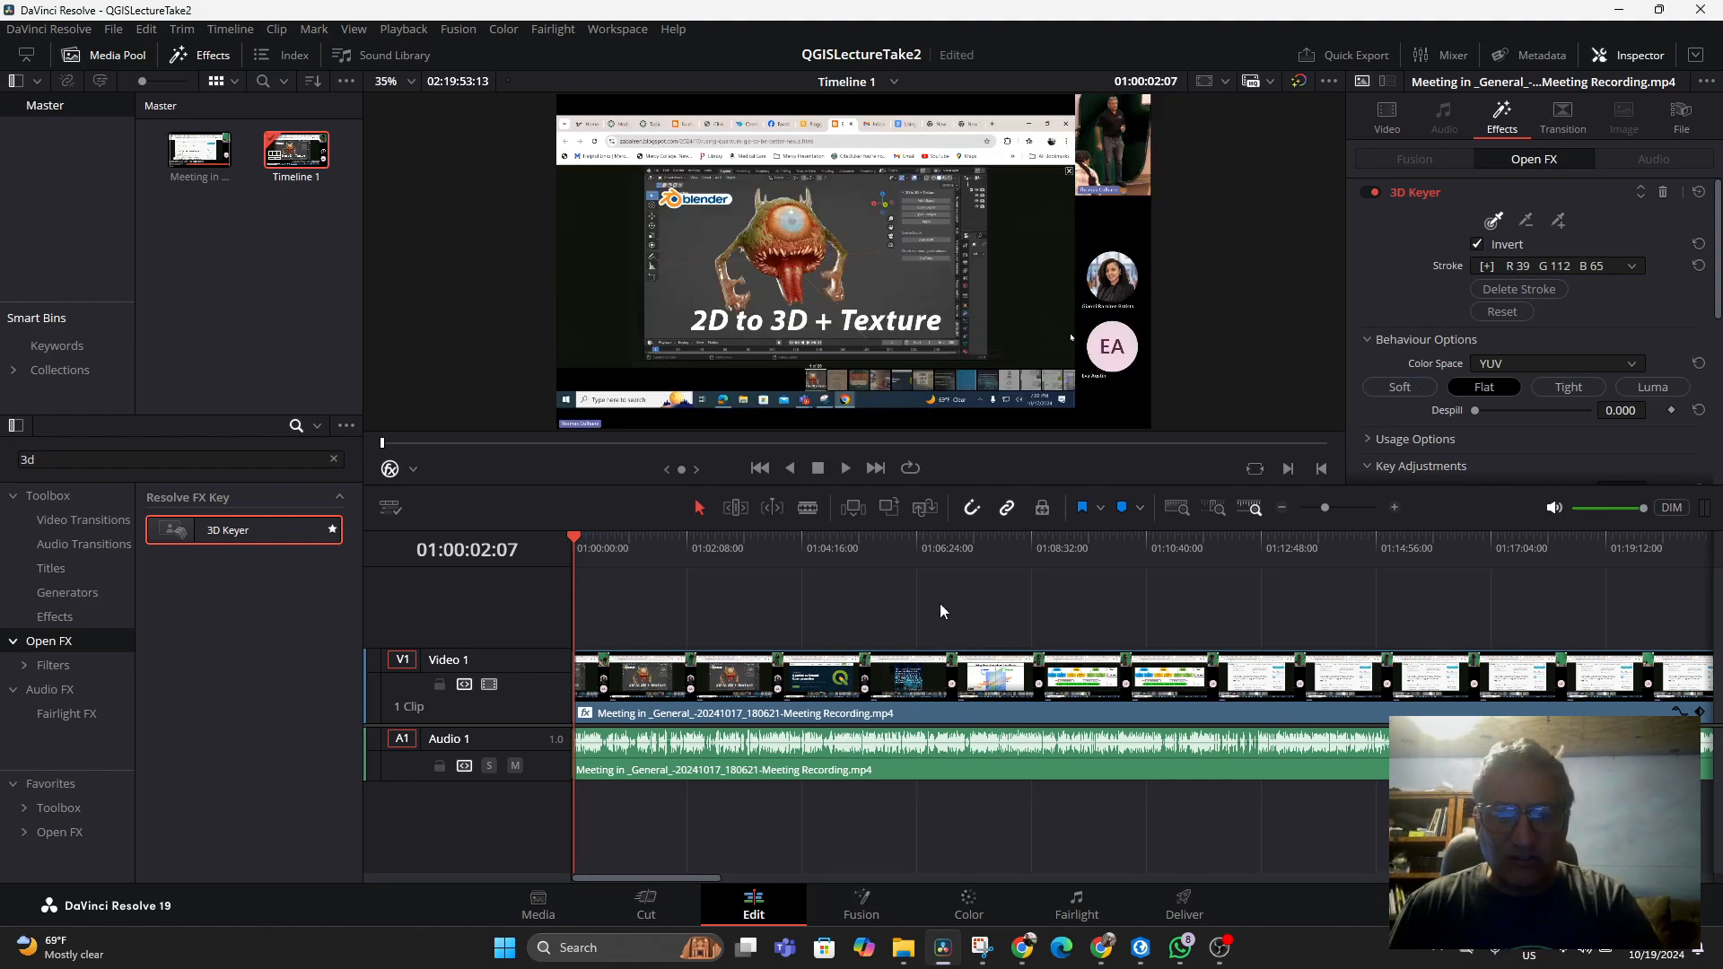
Move the meeting video clip up from Video 1 to the Video 2 track
drag(982, 686, 994, 637)
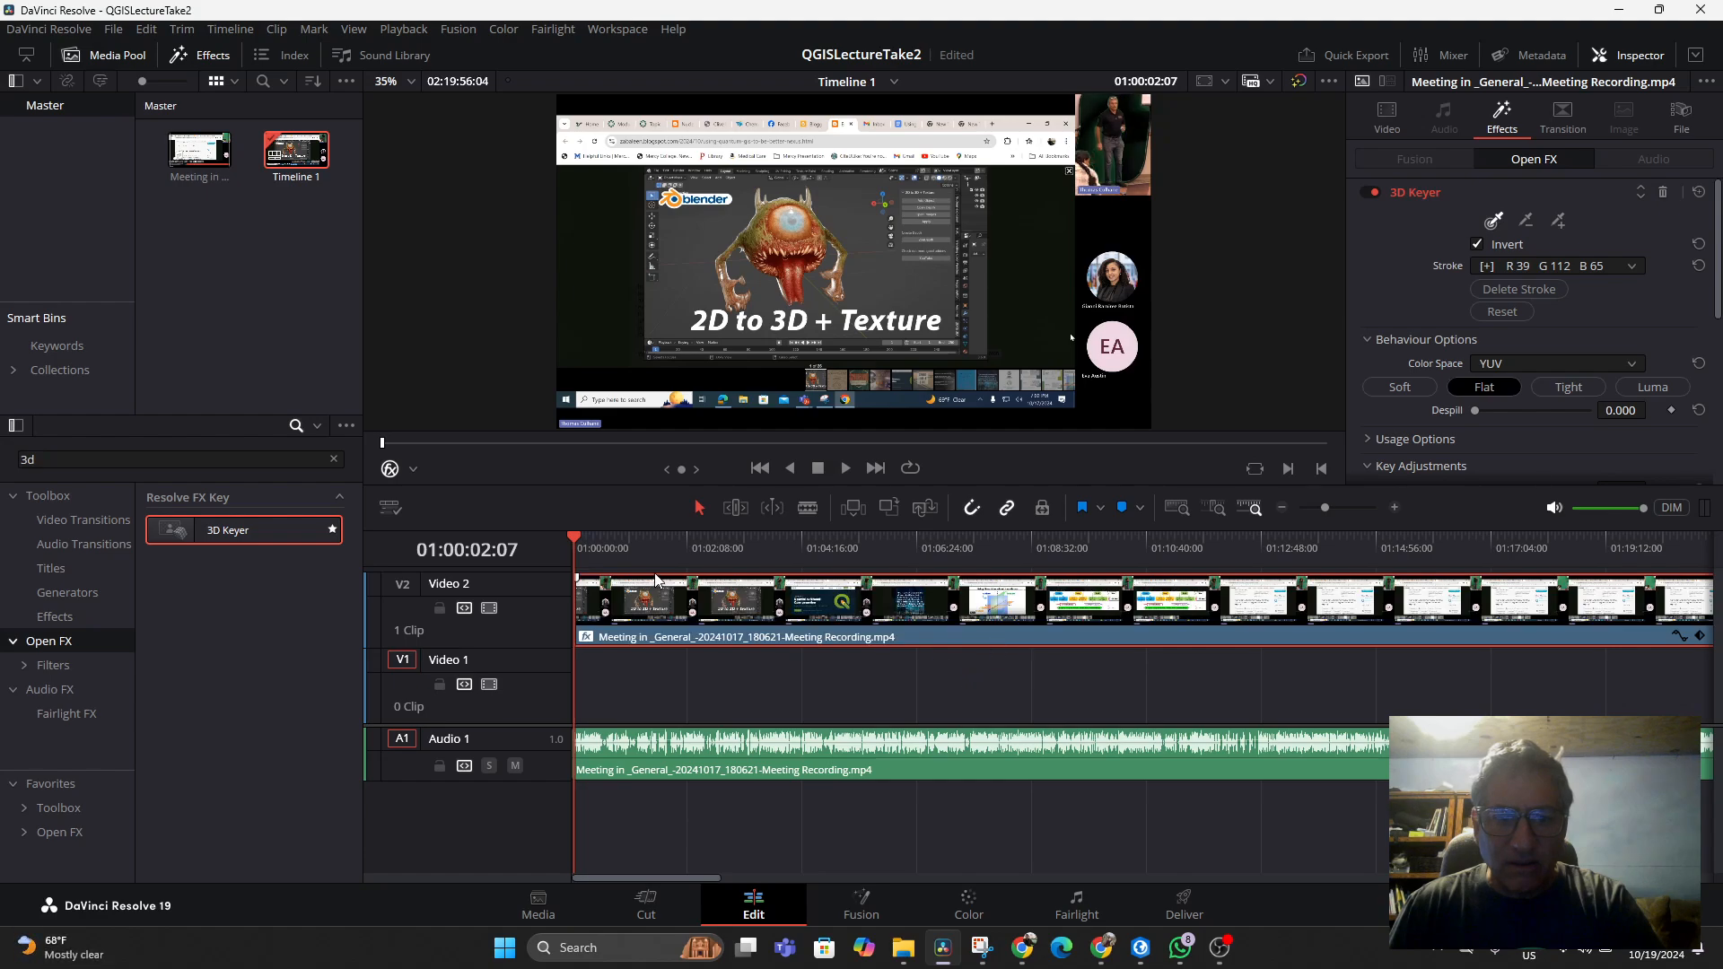
drag(735, 615, 808, 612)
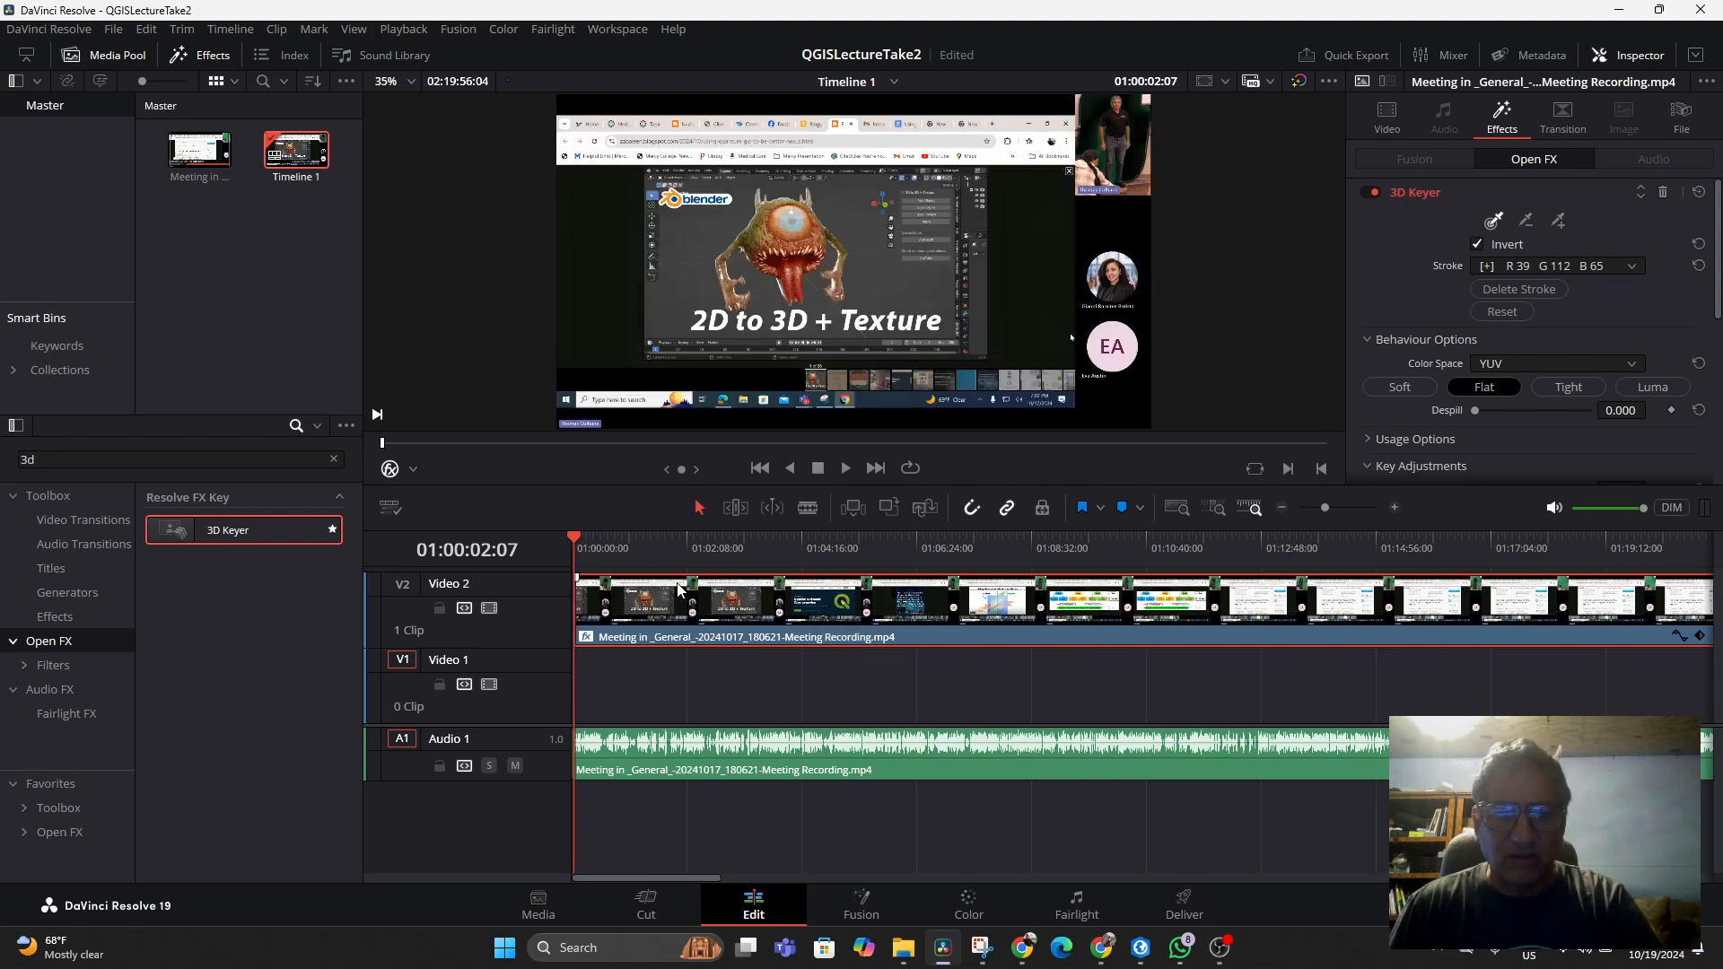
Place the playhead at about 01:02:34 and pick the inset's green background again with a short stroke
key(space)
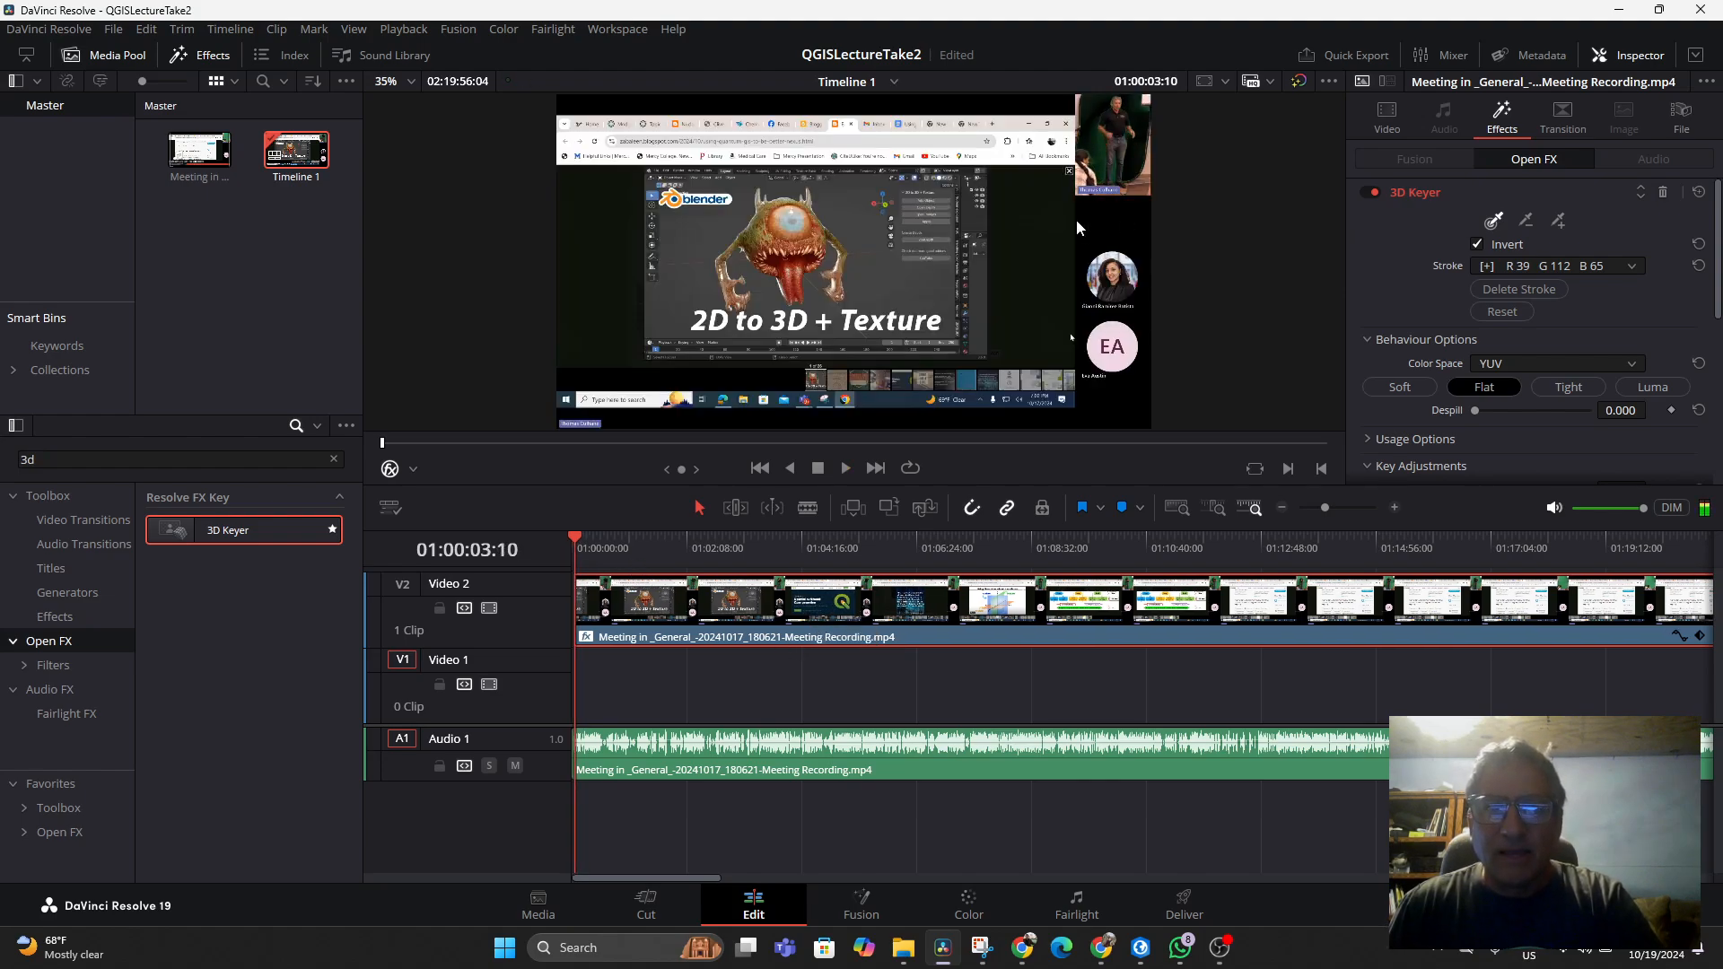
click(1118, 144)
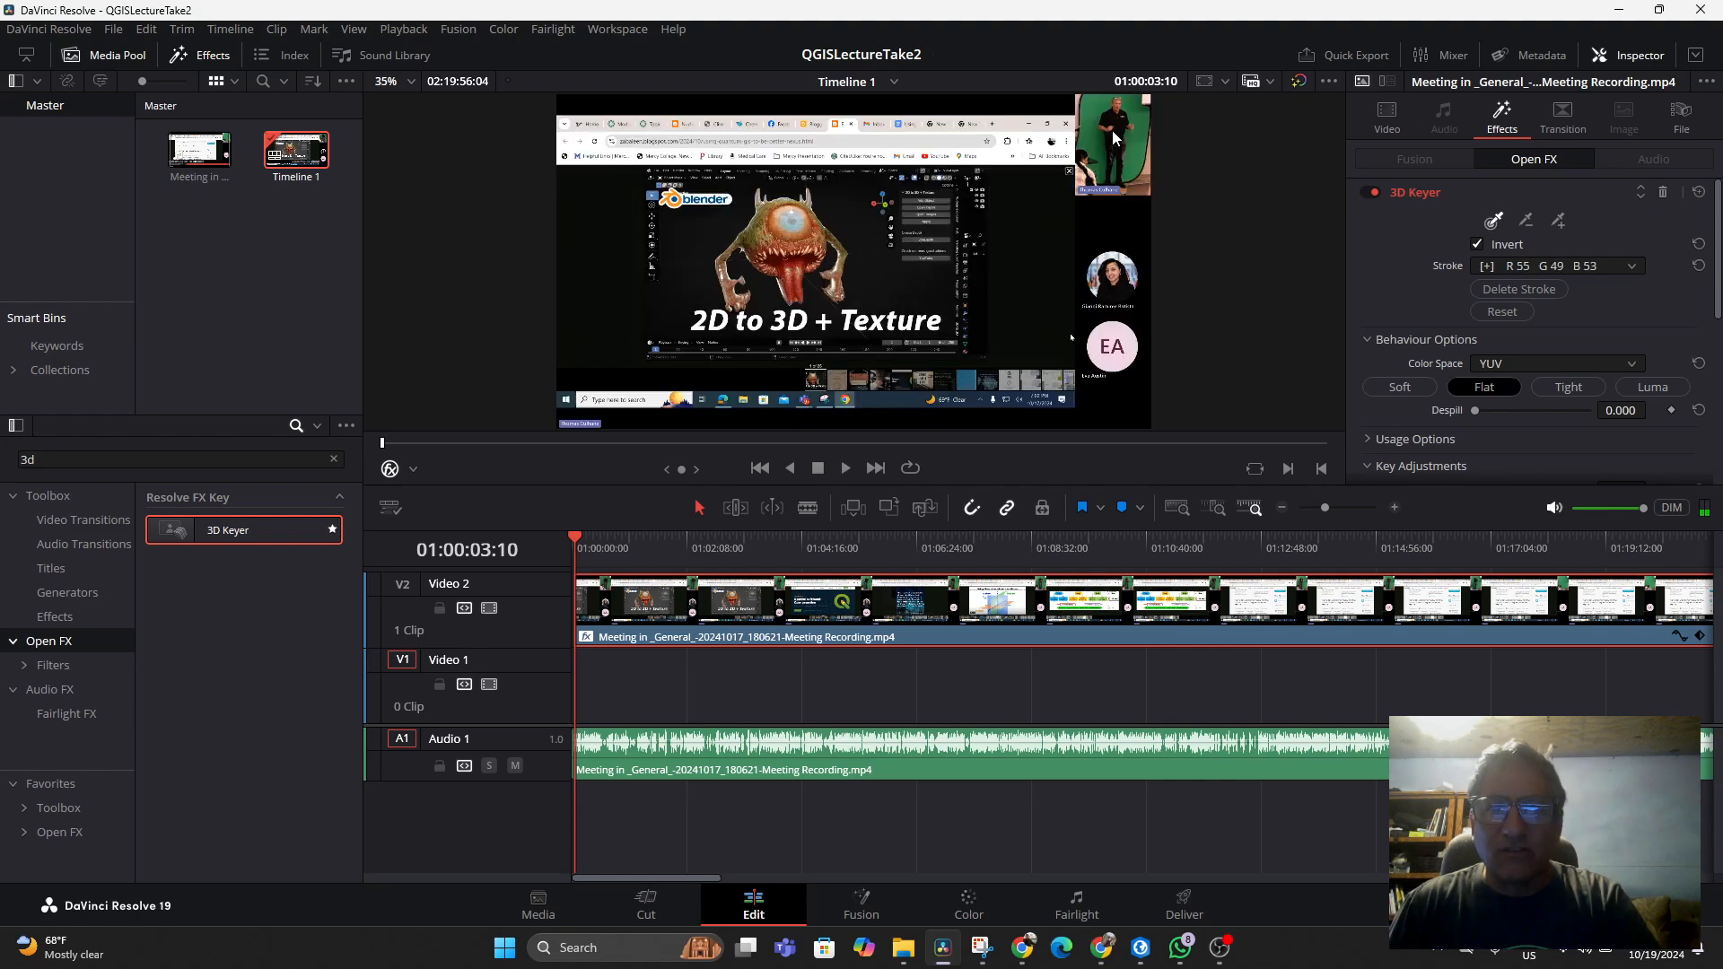
click(709, 549)
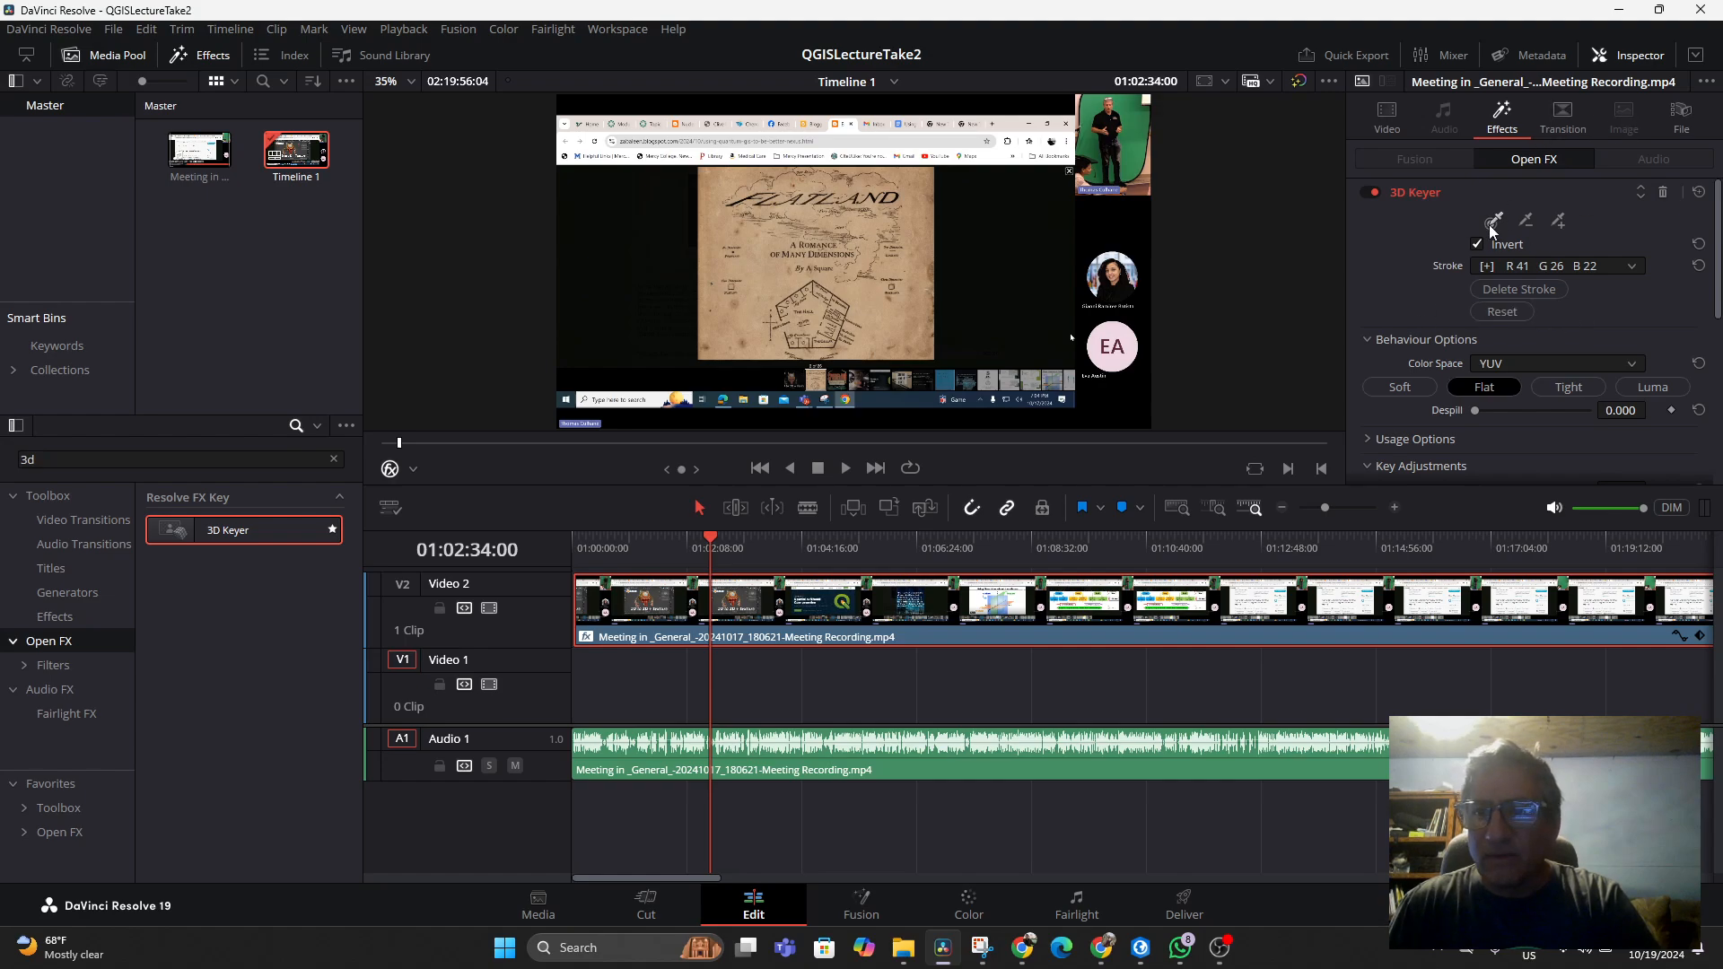
drag(1131, 138, 1133, 148)
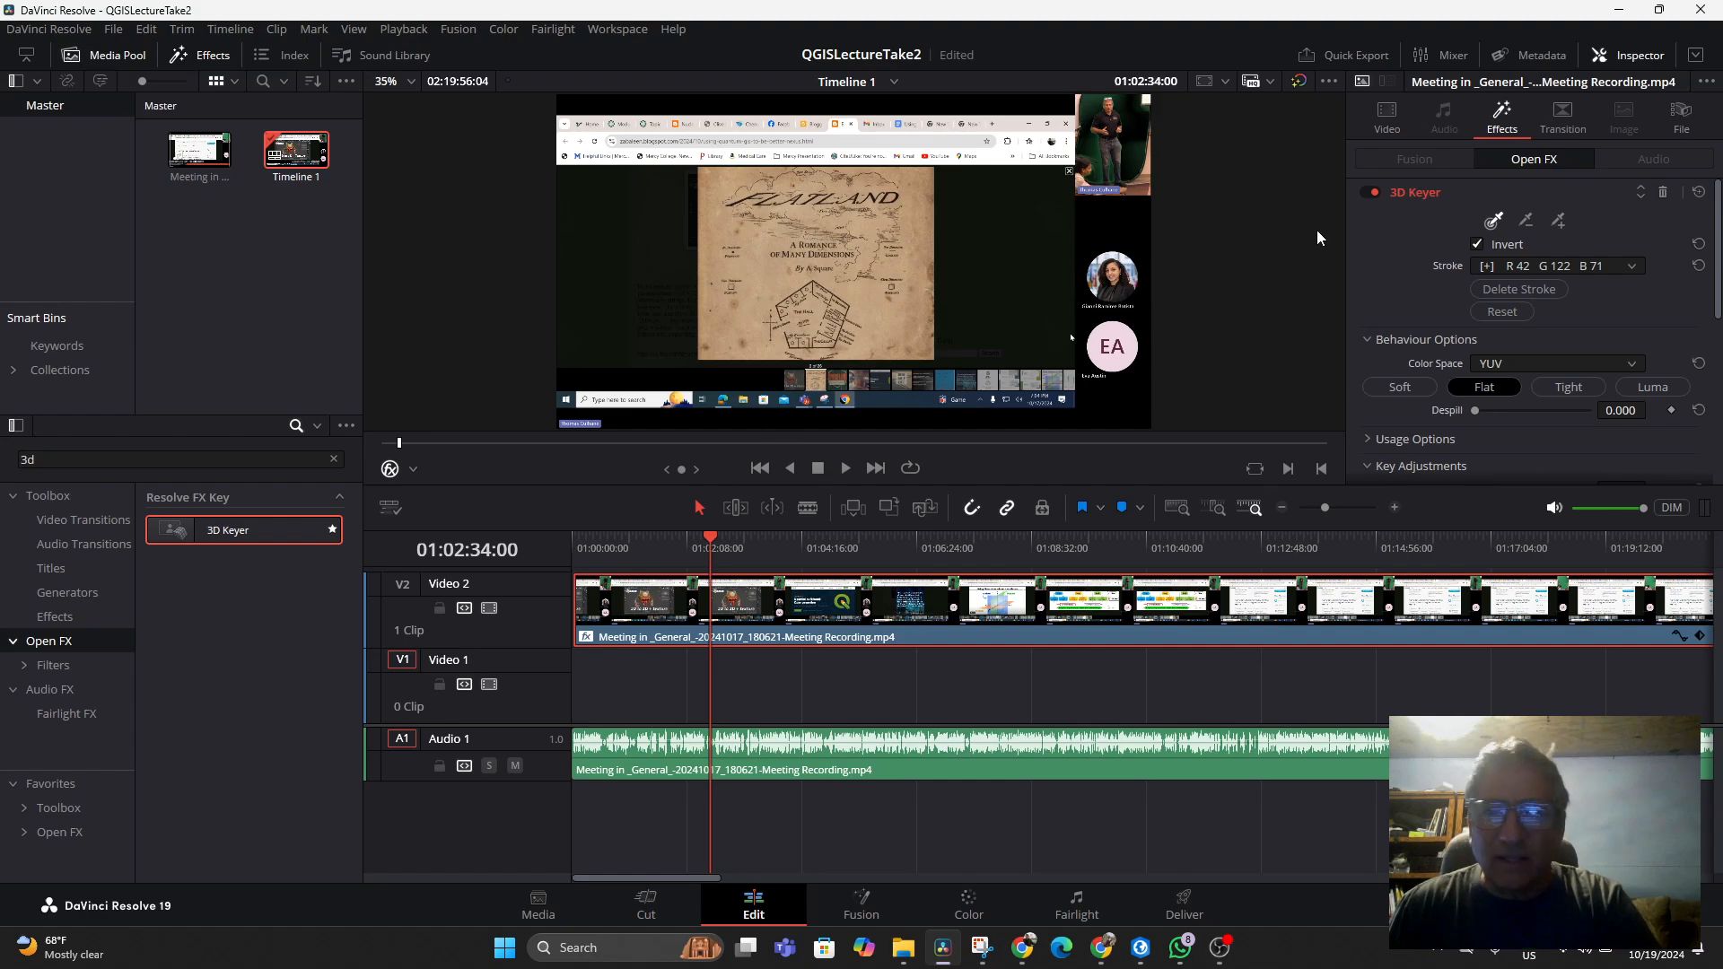
Crop the clip down to the presenter inset in the frame's upper corner using the Crop viewer overlay
click(1388, 121)
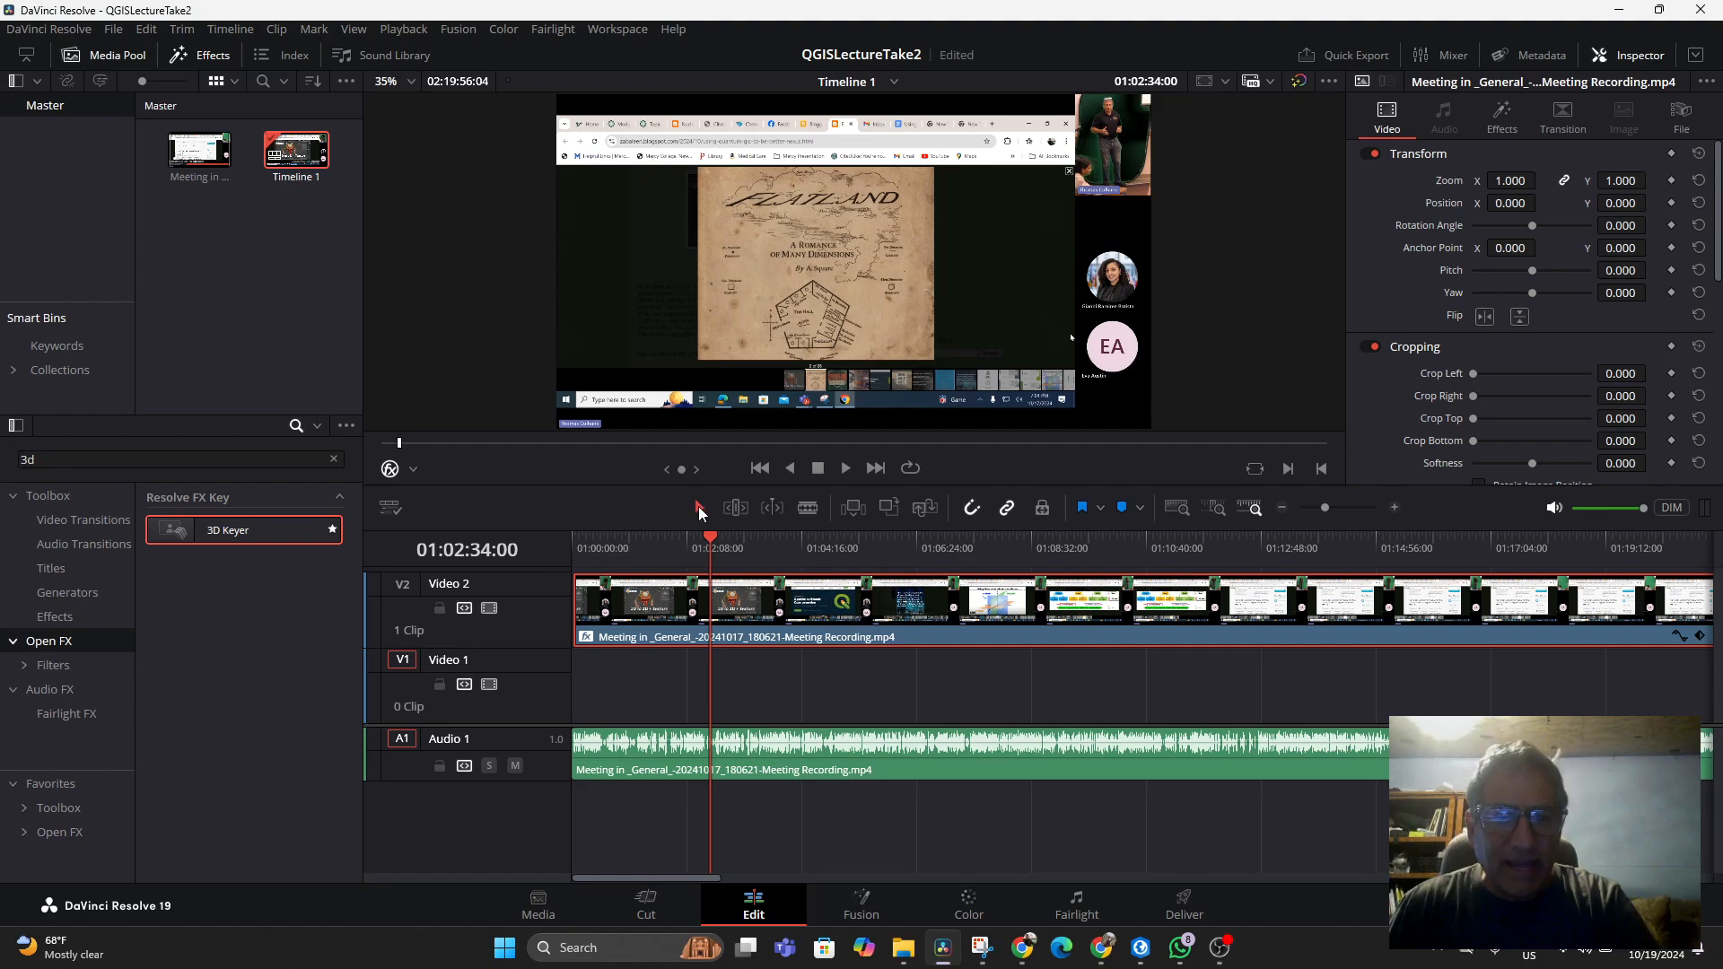
click(414, 469)
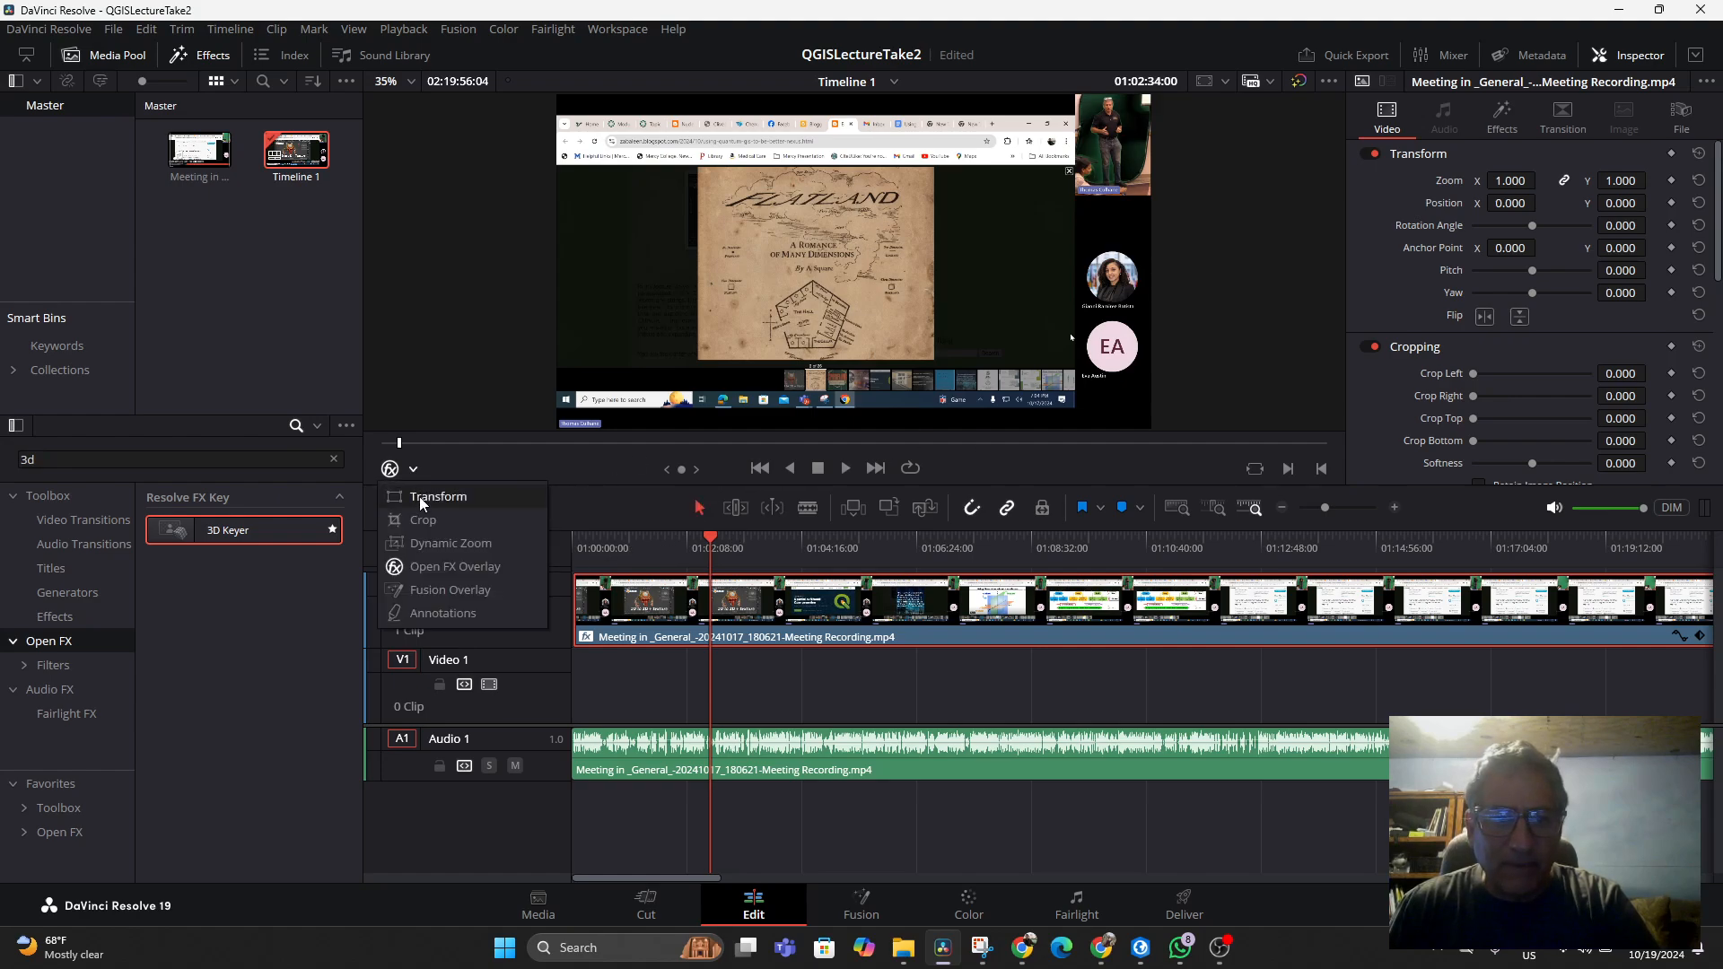
click(425, 518)
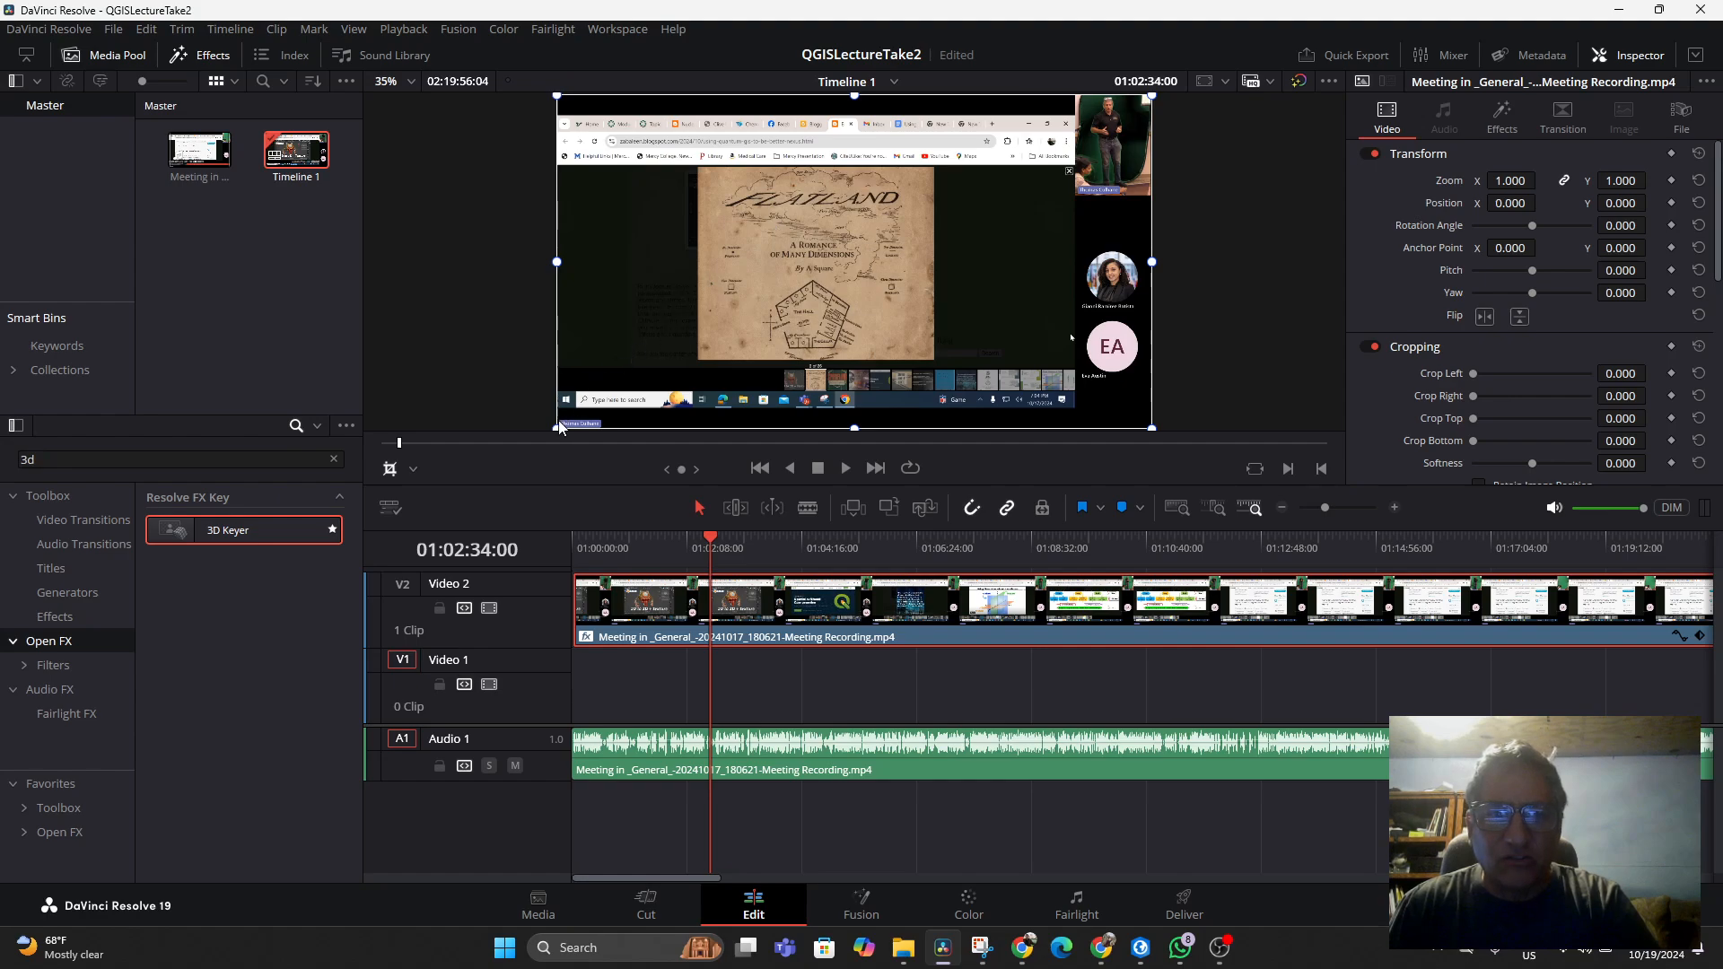
drag(558, 432, 1145, 186)
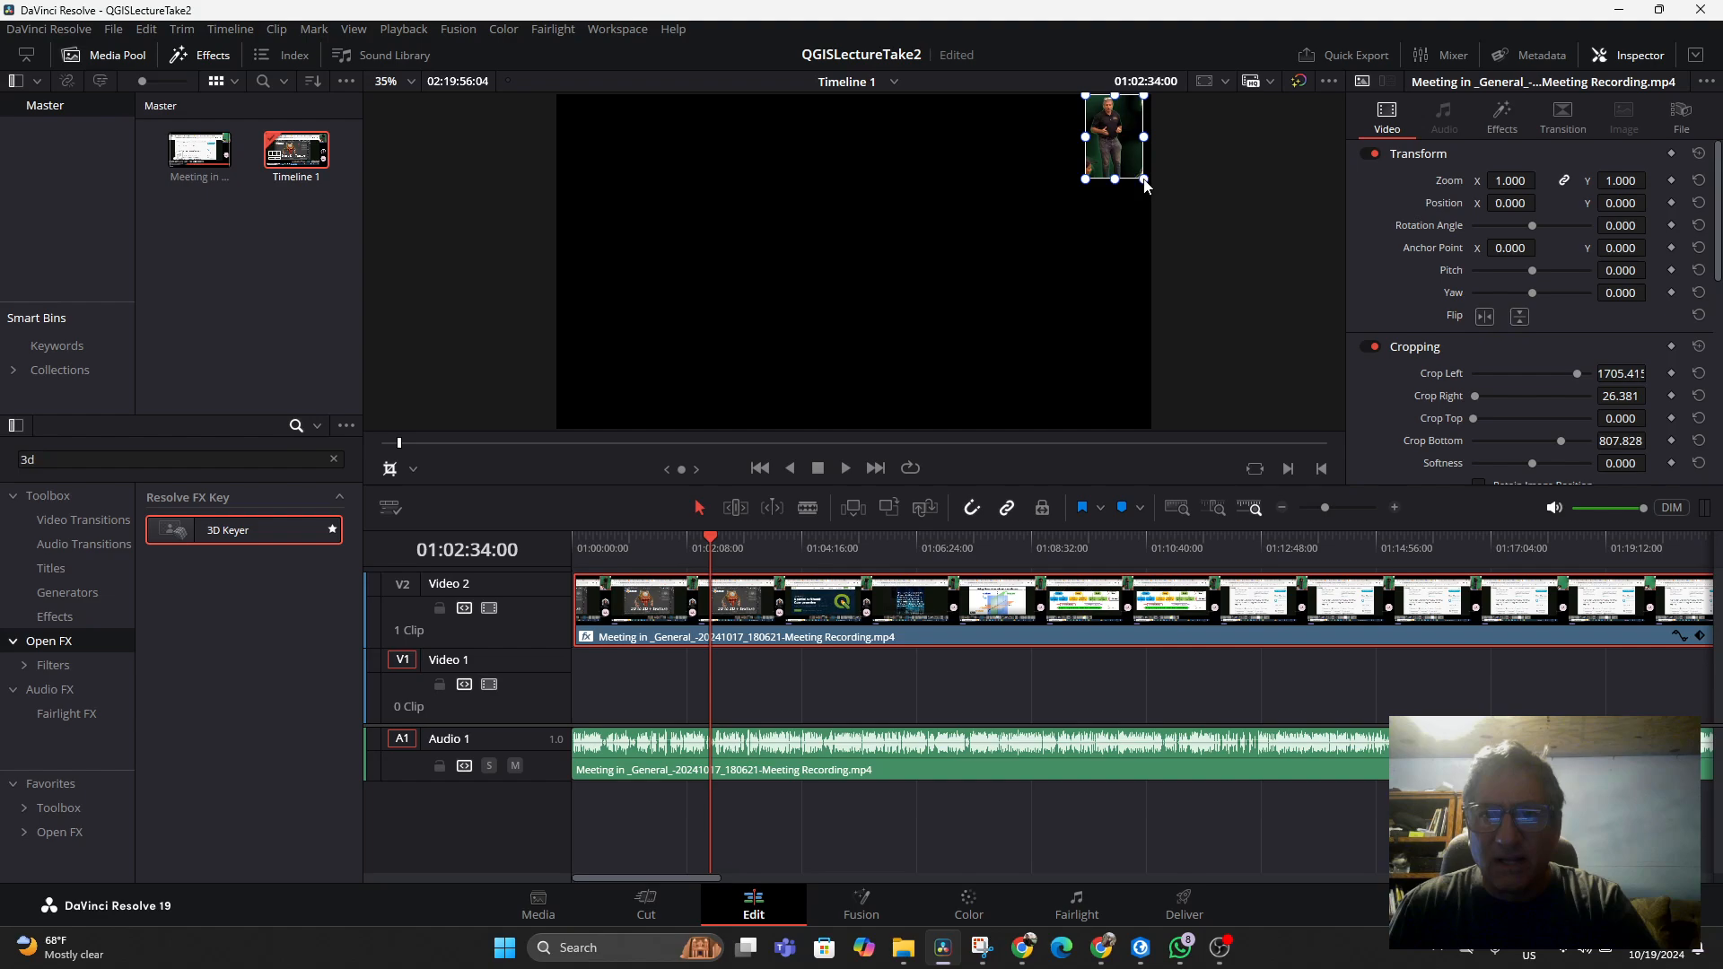
Switch the viewer overlay to Transform
click(389, 468)
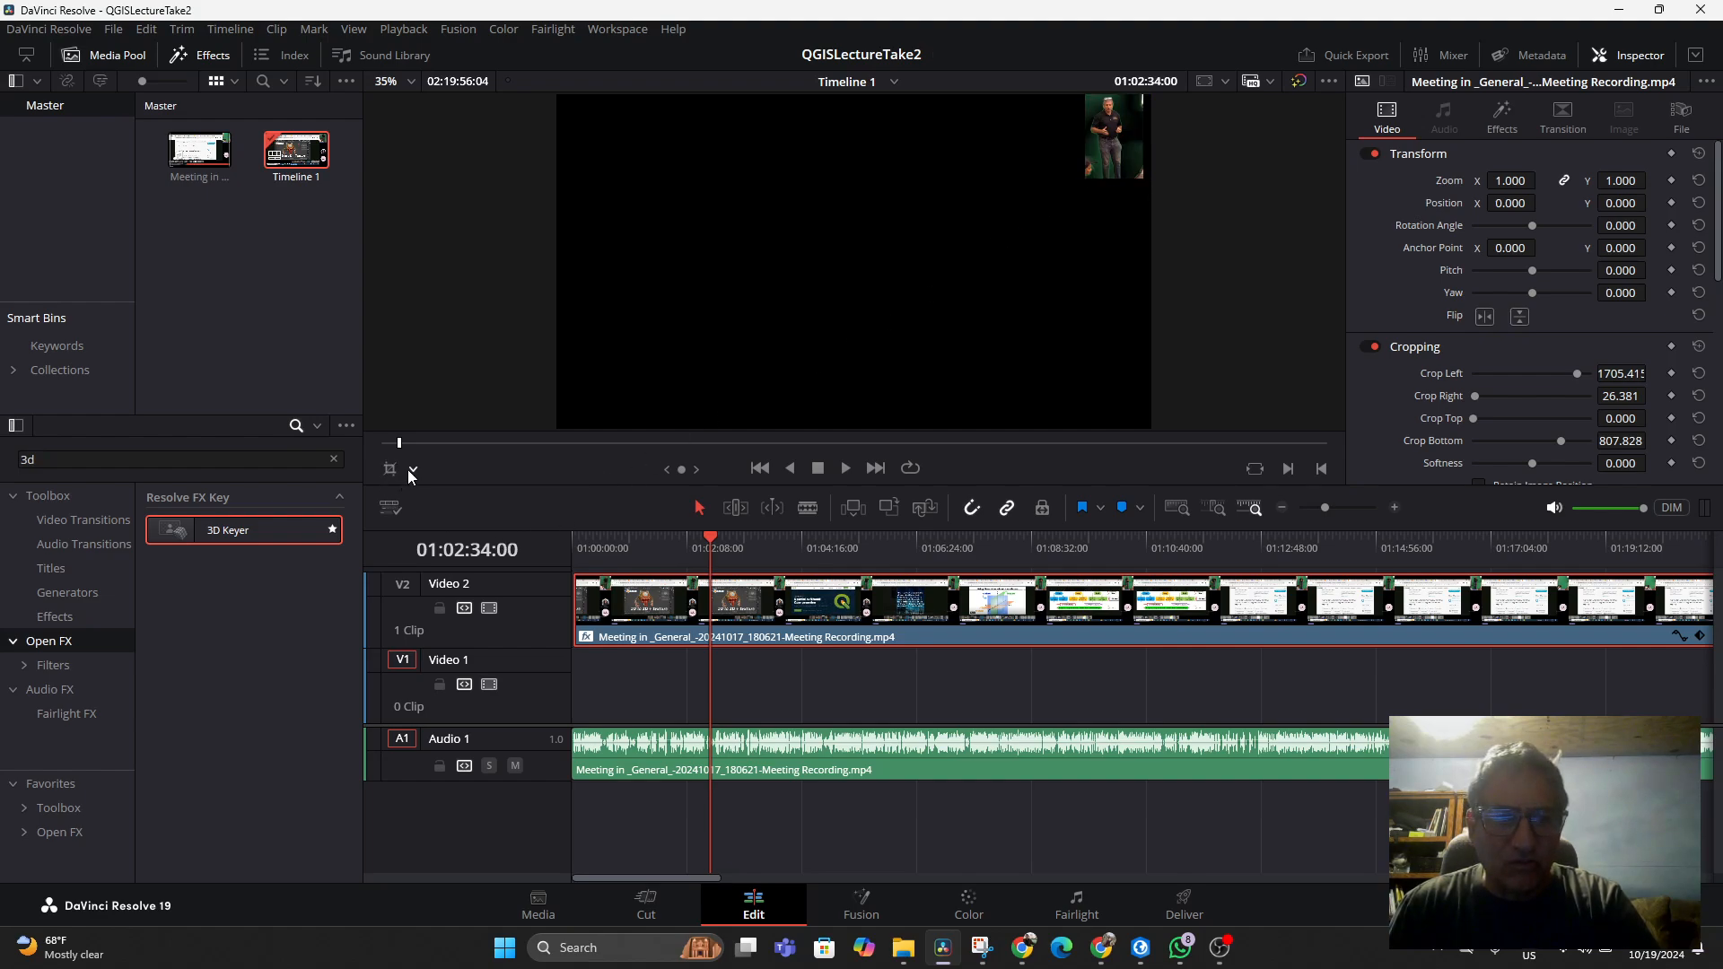
click(413, 469)
click(422, 497)
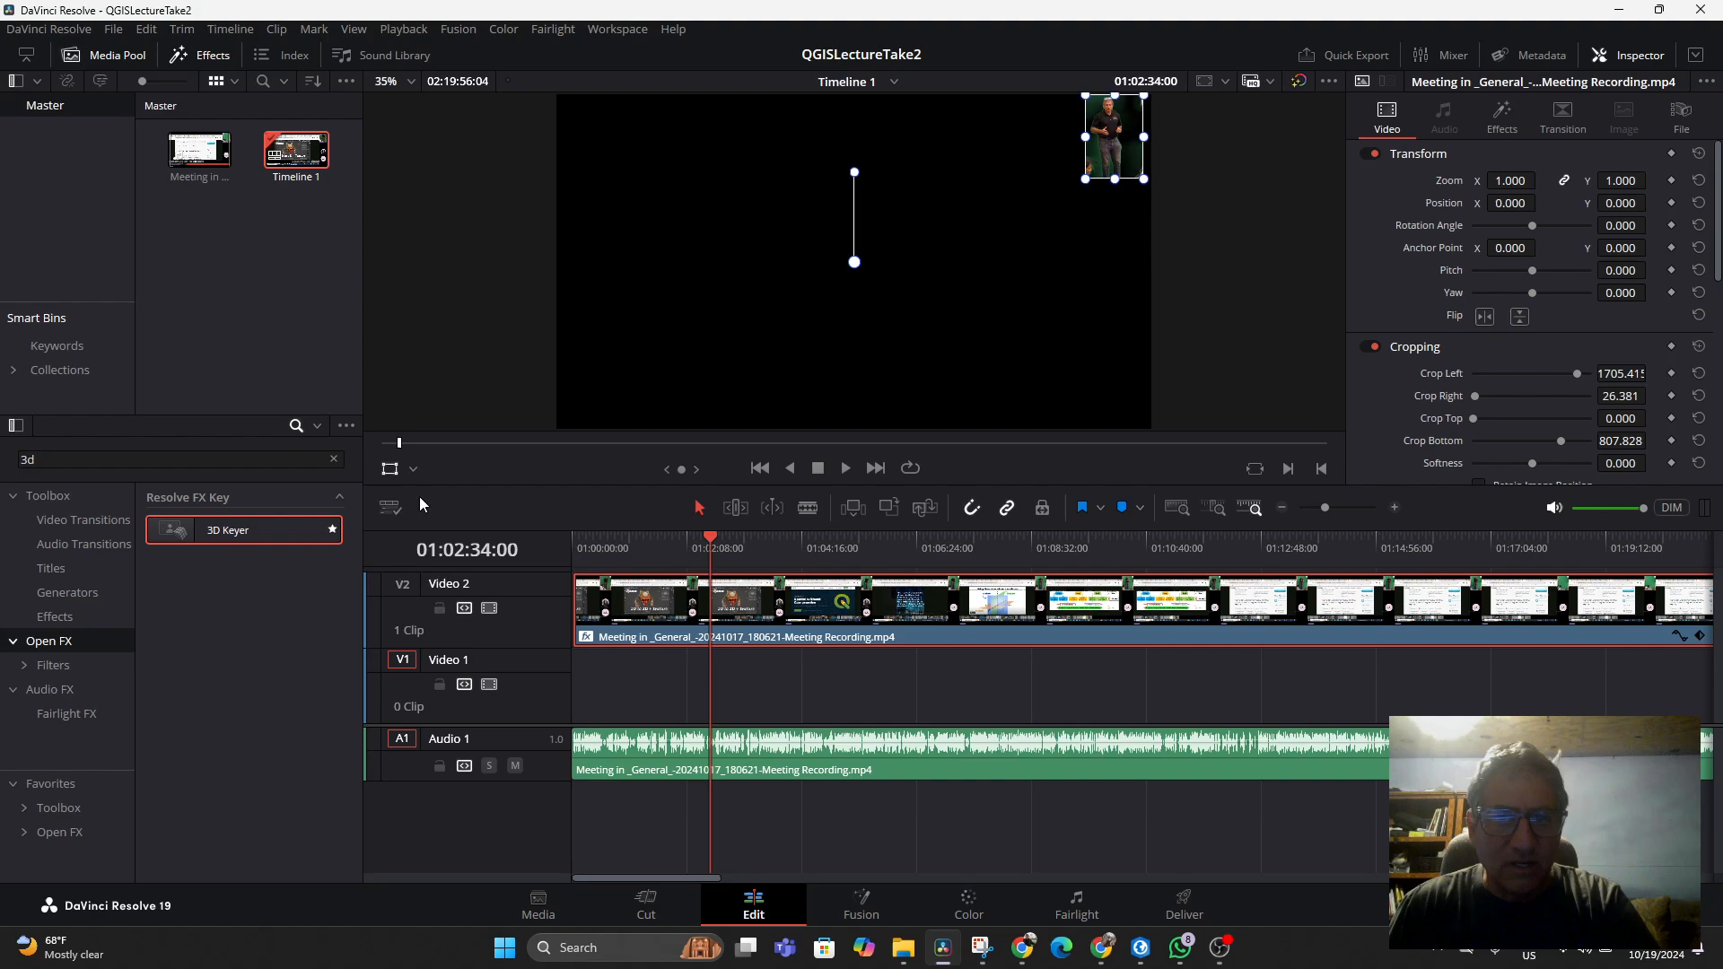
Move the cropped presenter inset to the centre of the frame and enlarge it to a zoom of about 2.5
drag(1084, 179, 860, 374)
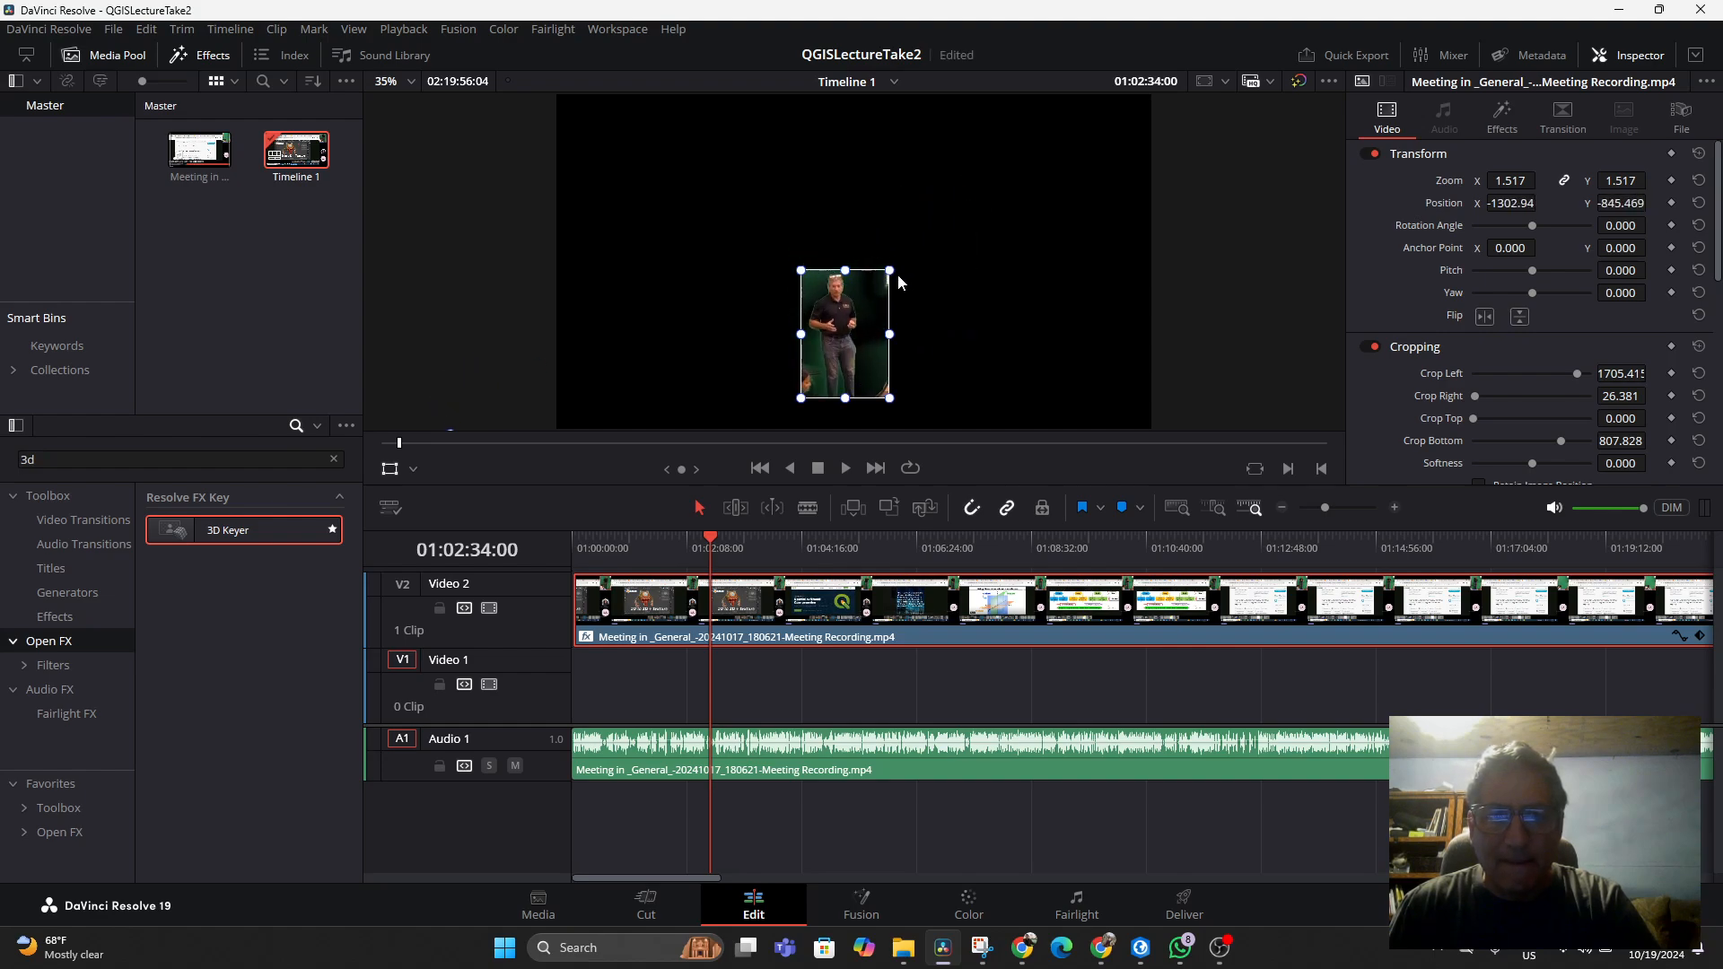
drag(889, 270, 1007, 169)
drag(965, 268, 696, 321)
drag(730, 258, 671, 296)
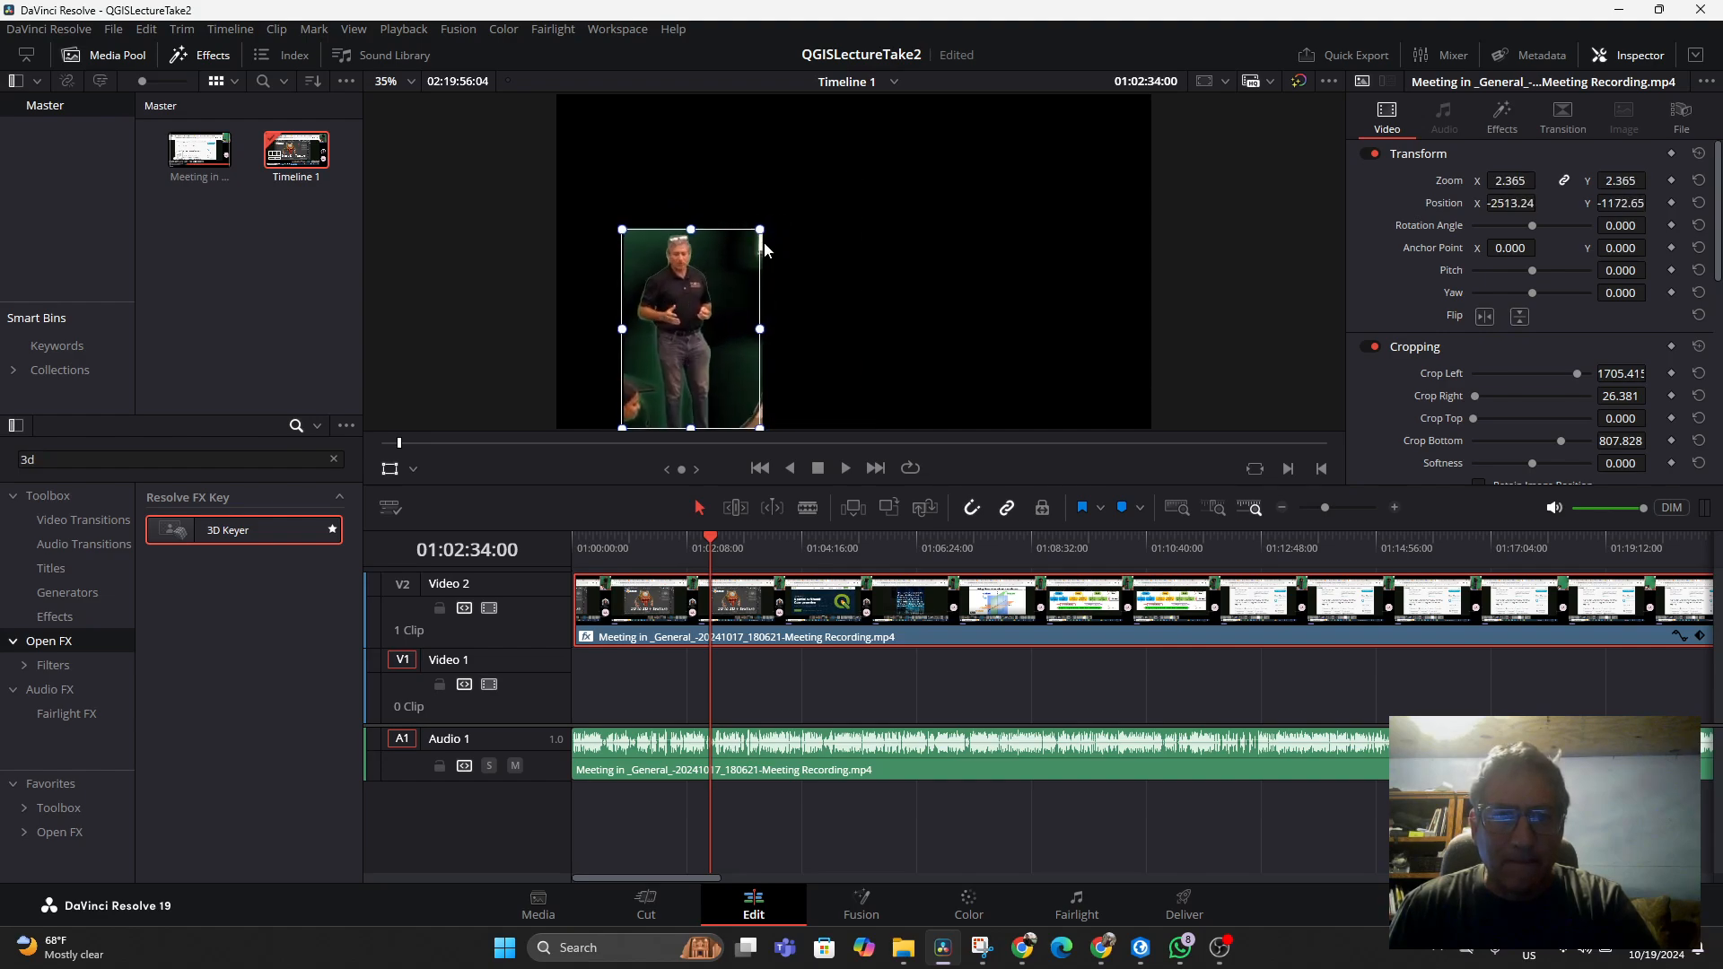
drag(761, 231, 798, 185)
drag(742, 288, 701, 302)
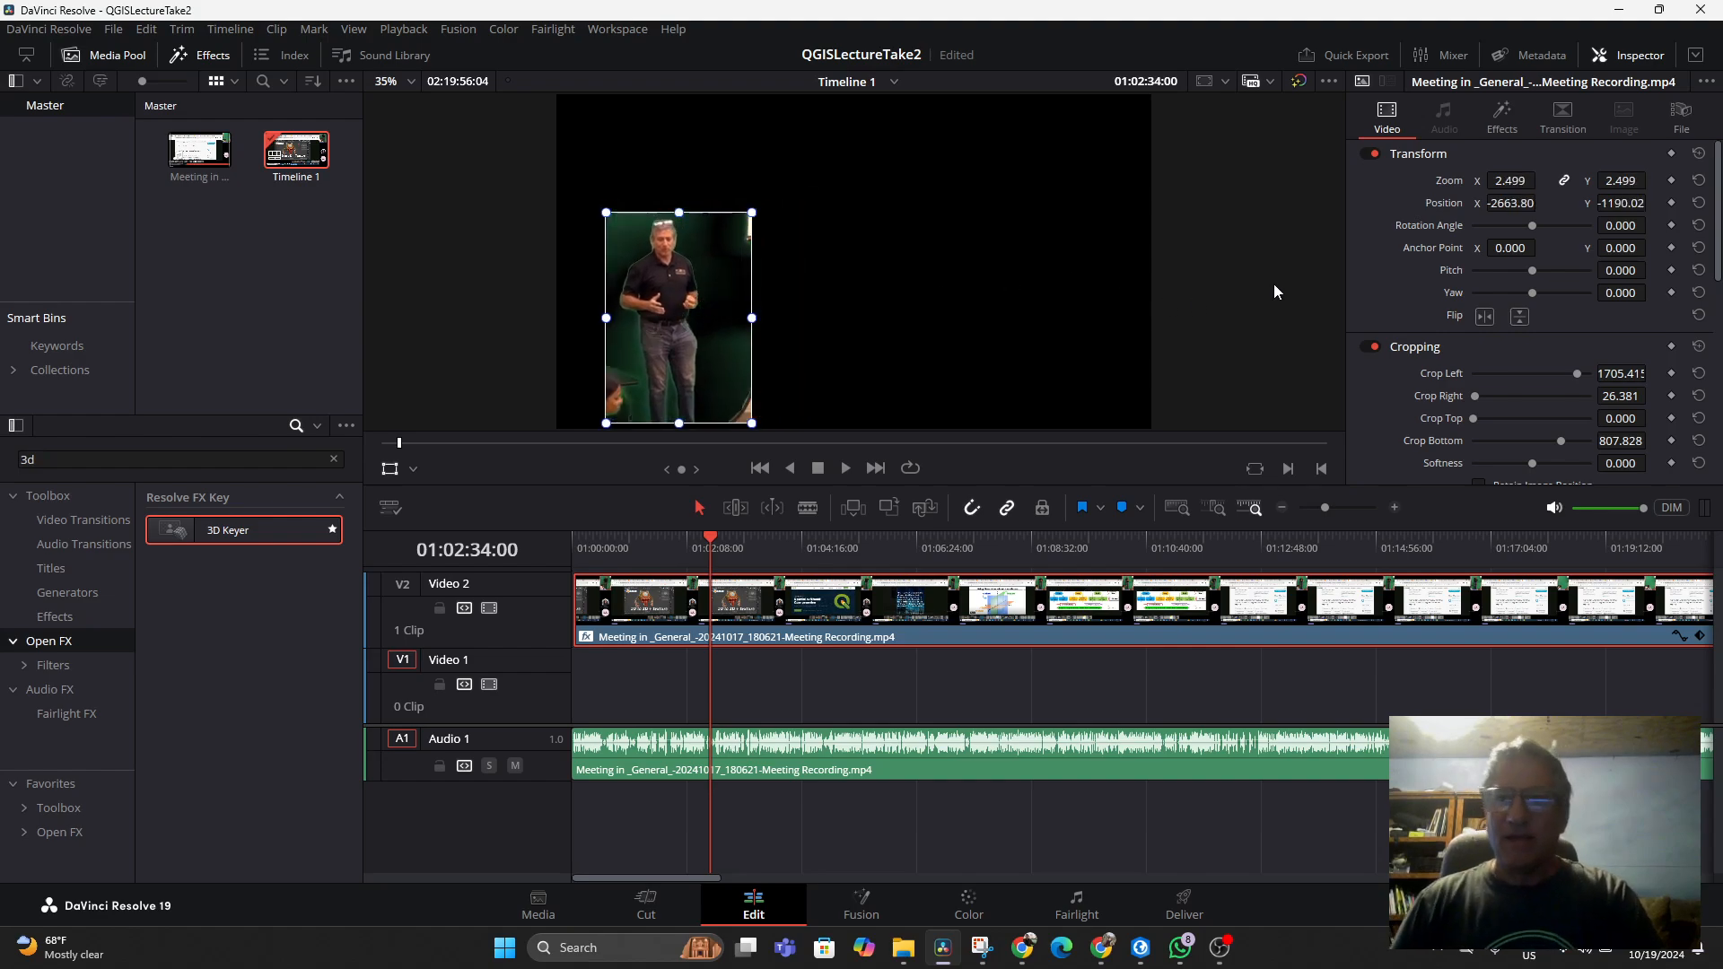
Open the 3D Keyer settings and raise Chroma Tolerance to about 41.5
click(1509, 119)
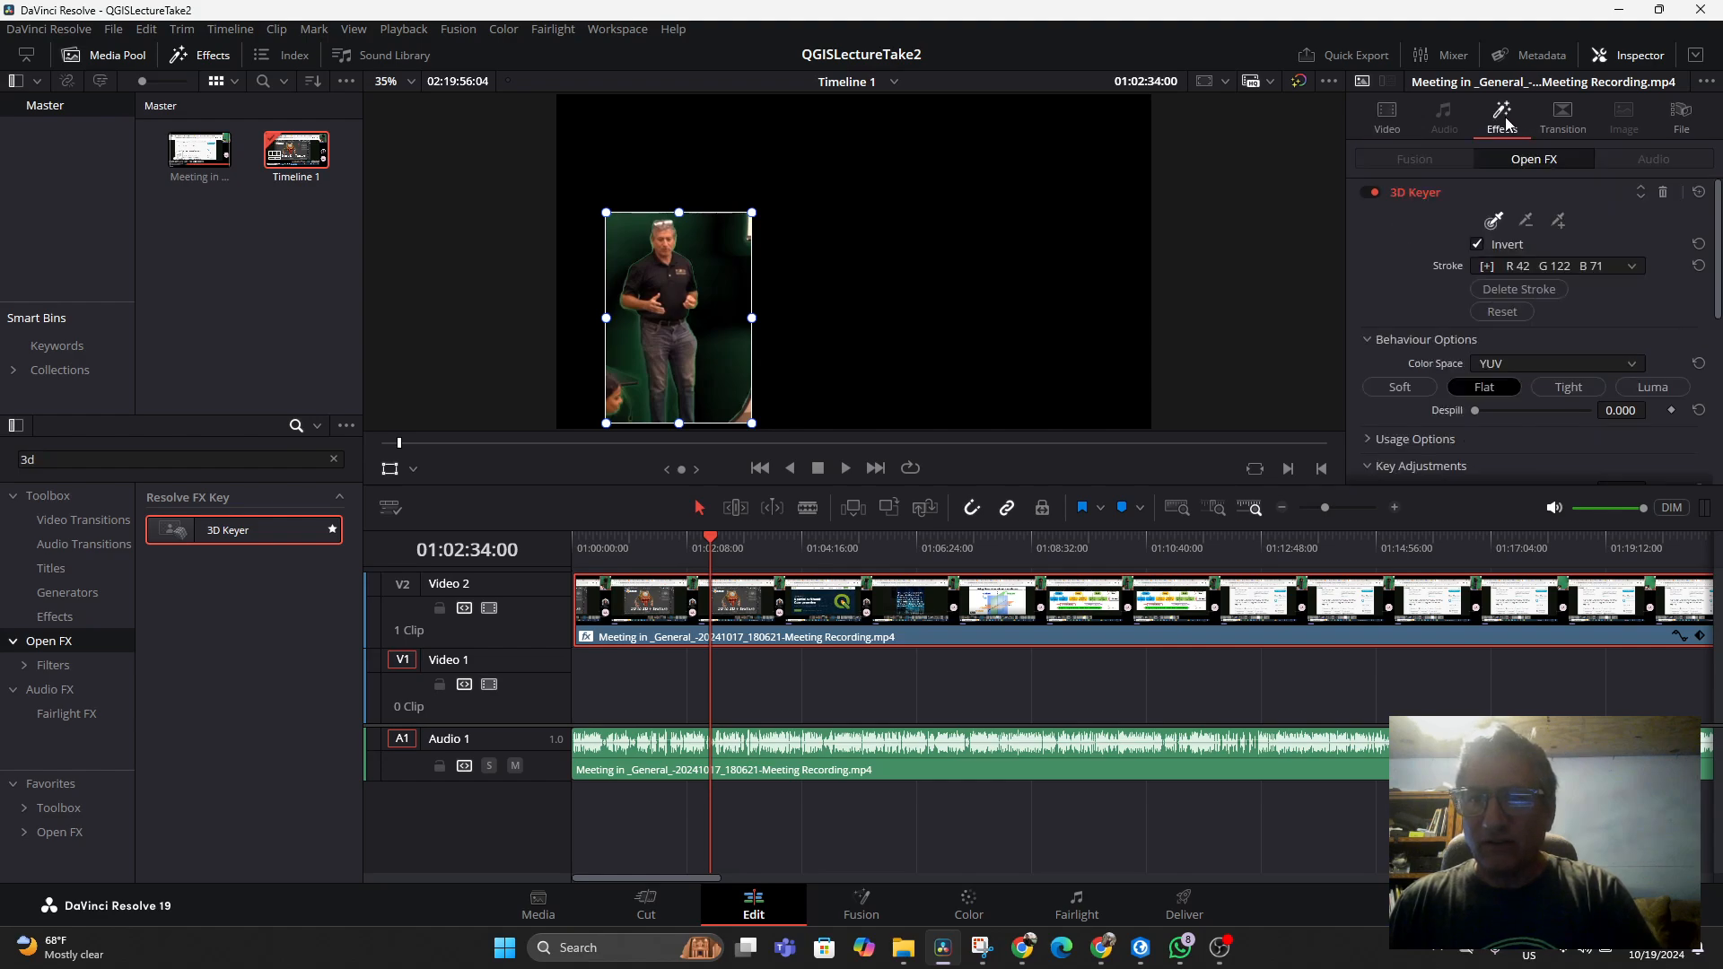
scroll(1558, 320, down, 2)
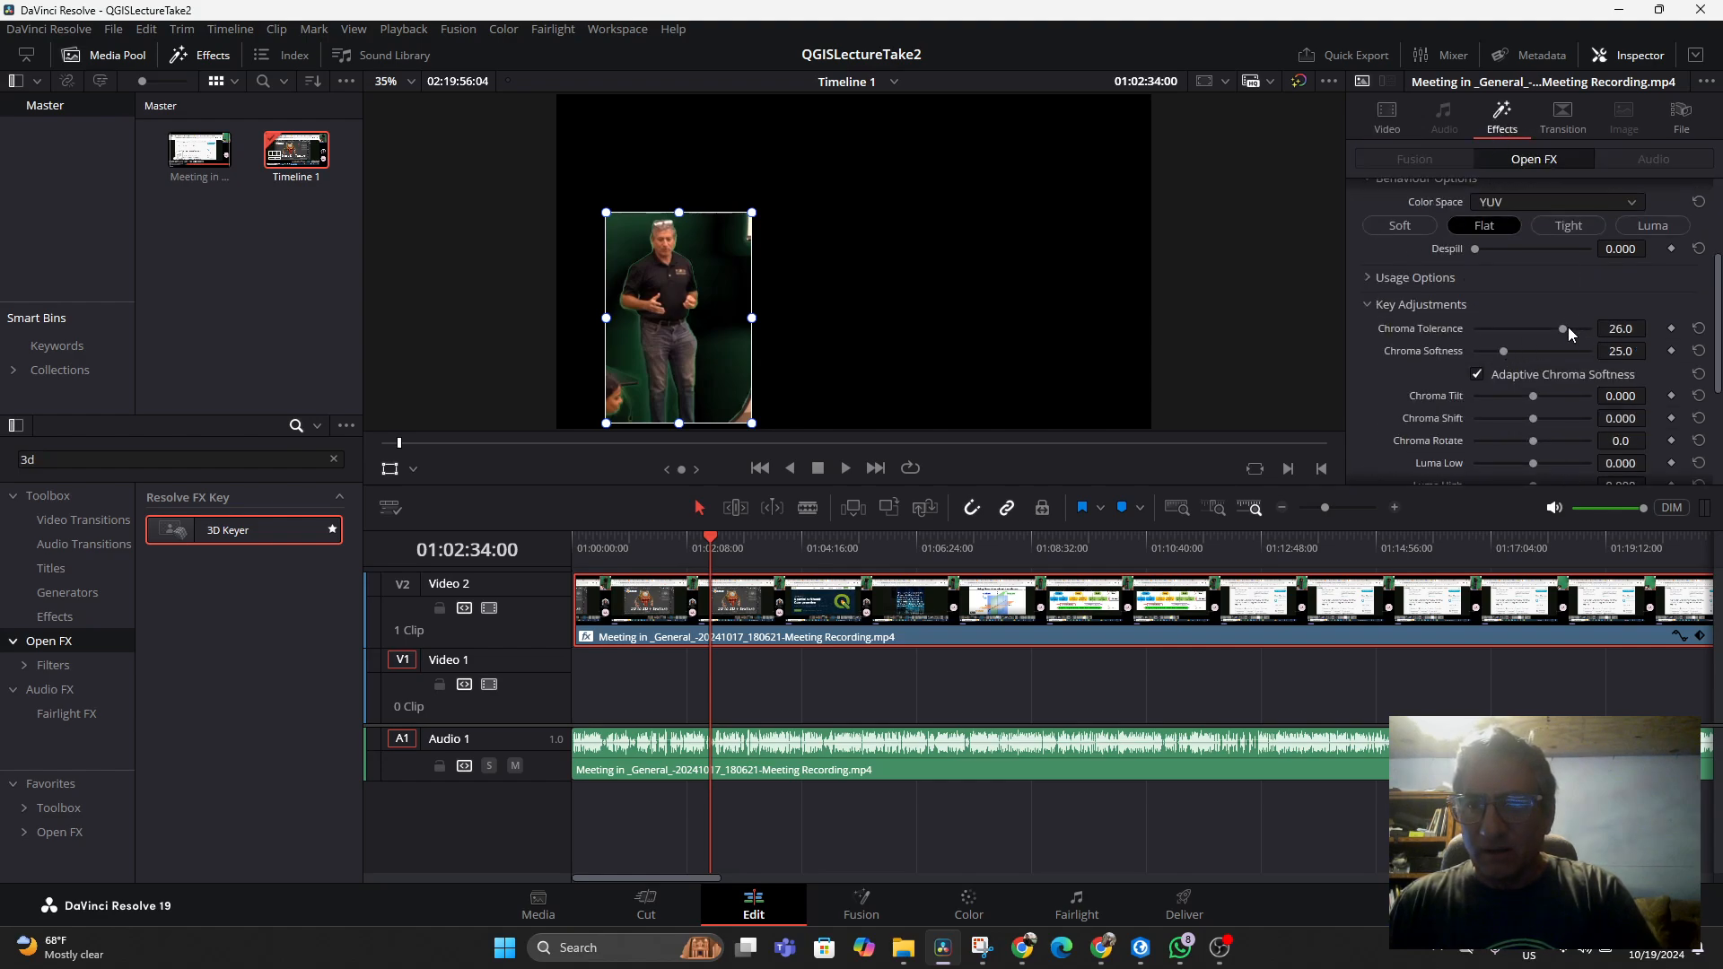
drag(1538, 332, 1584, 332)
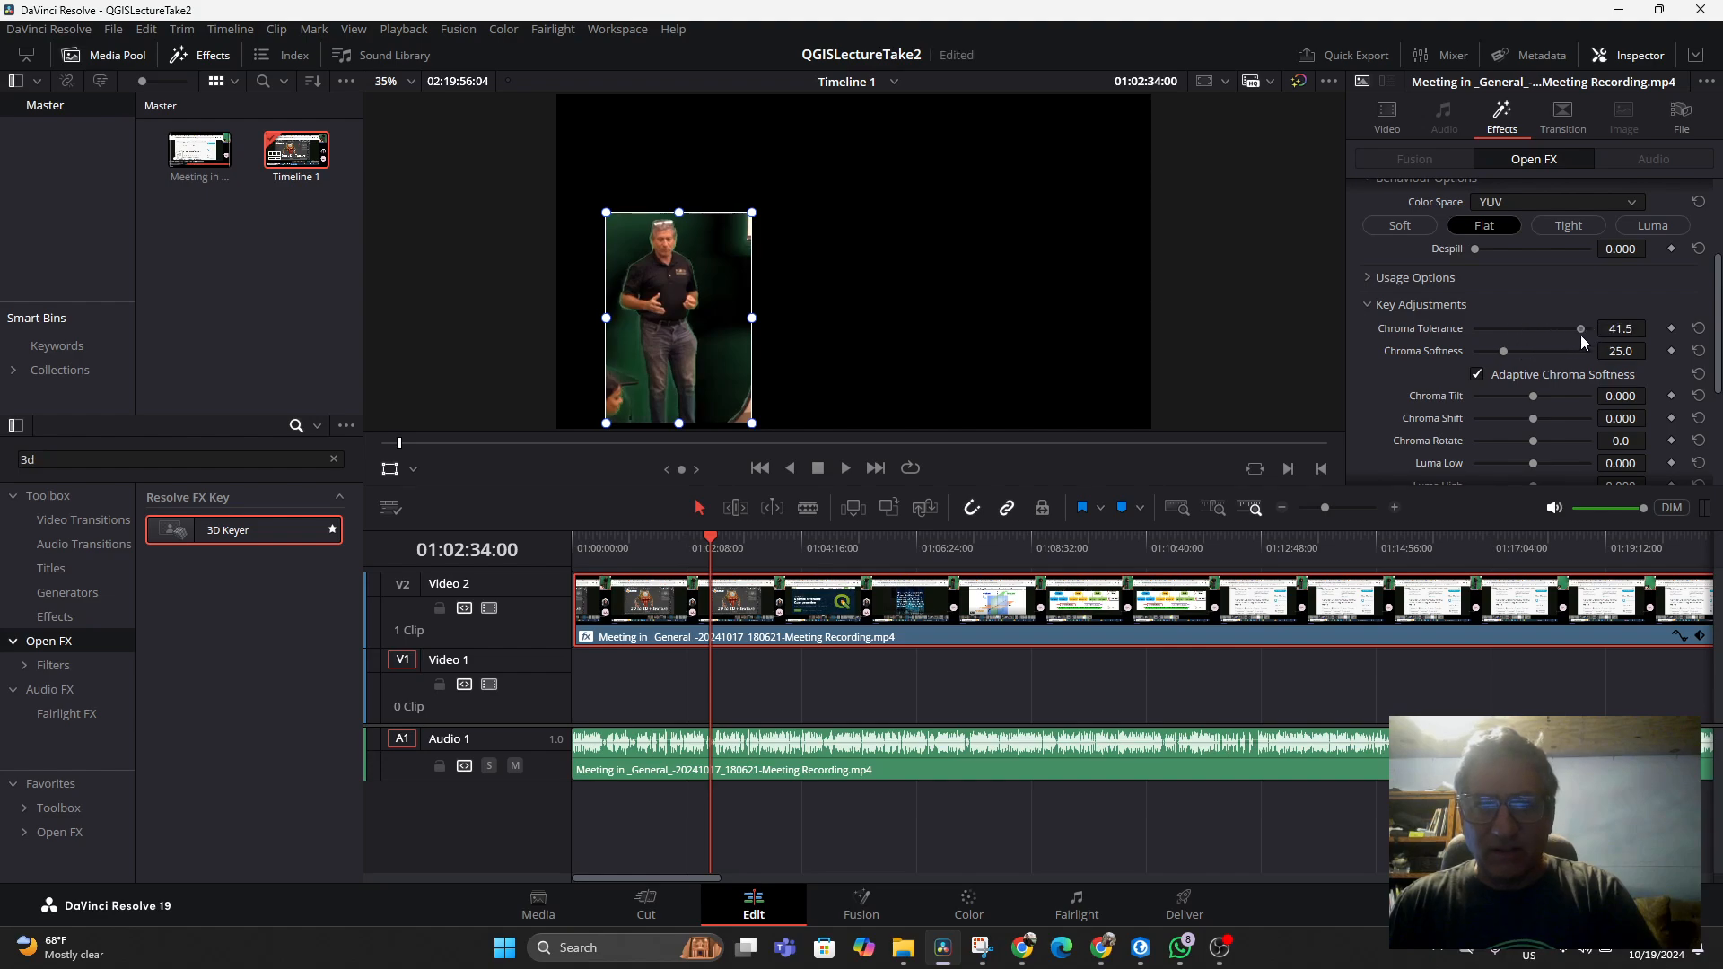
Switch the viewer overlay to Open FX Overlay and sample the inset's green background with the keyer picker
click(413, 470)
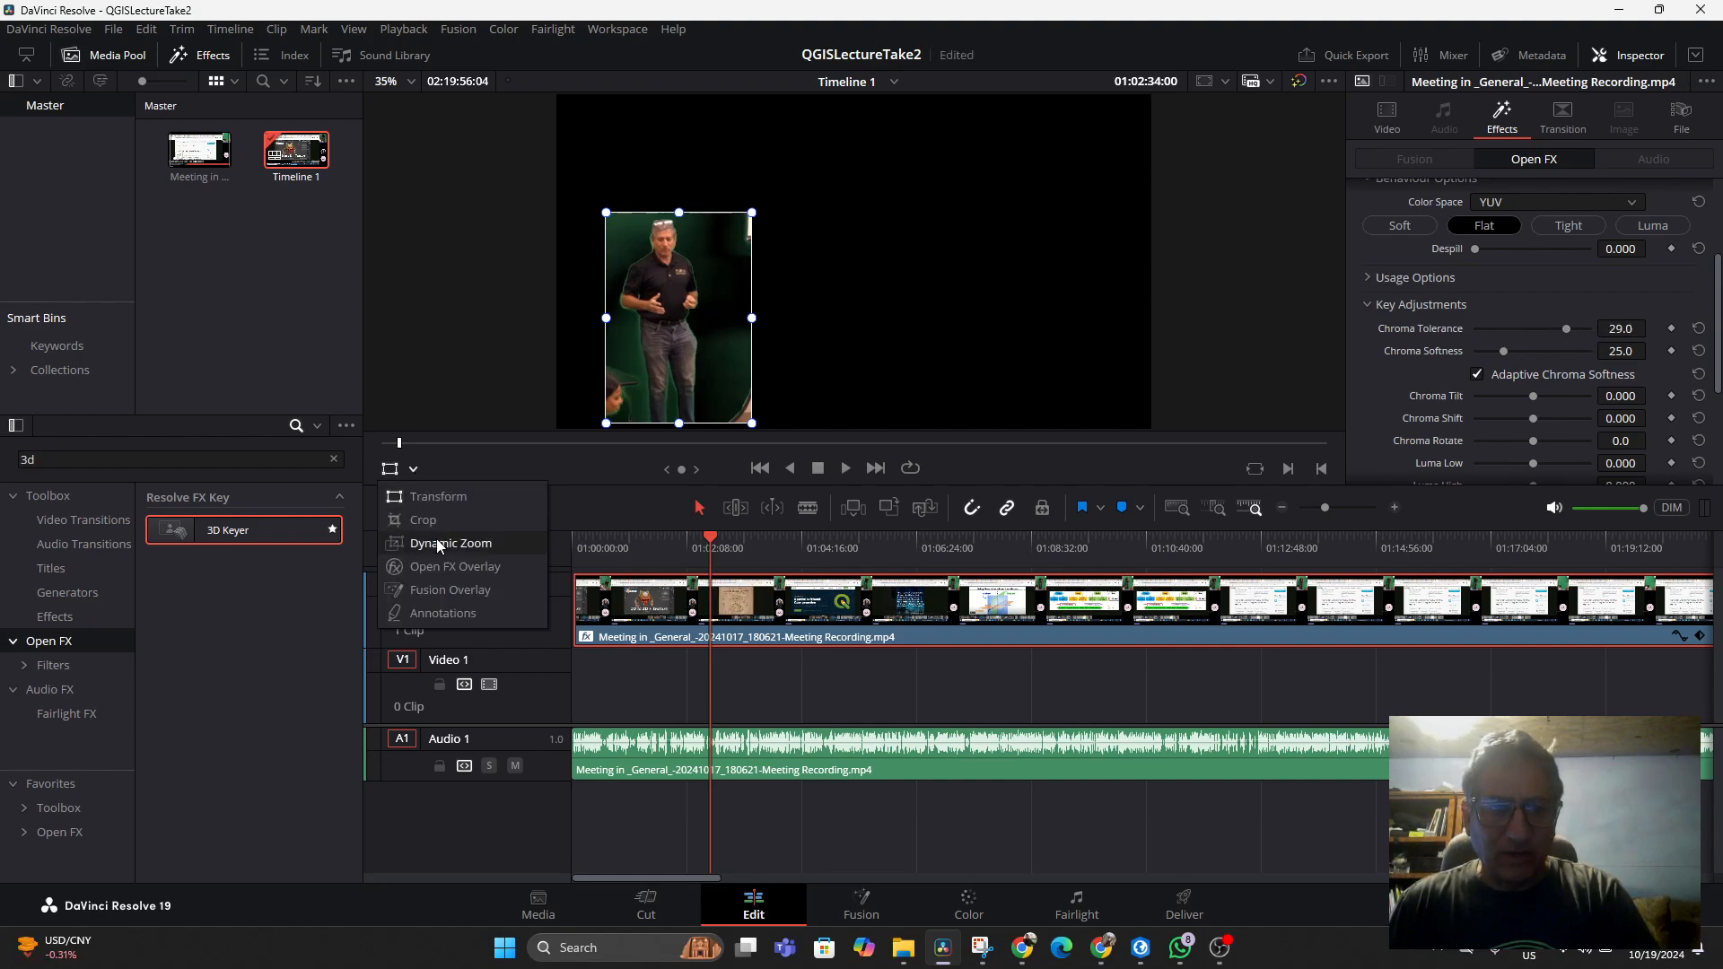
click(437, 563)
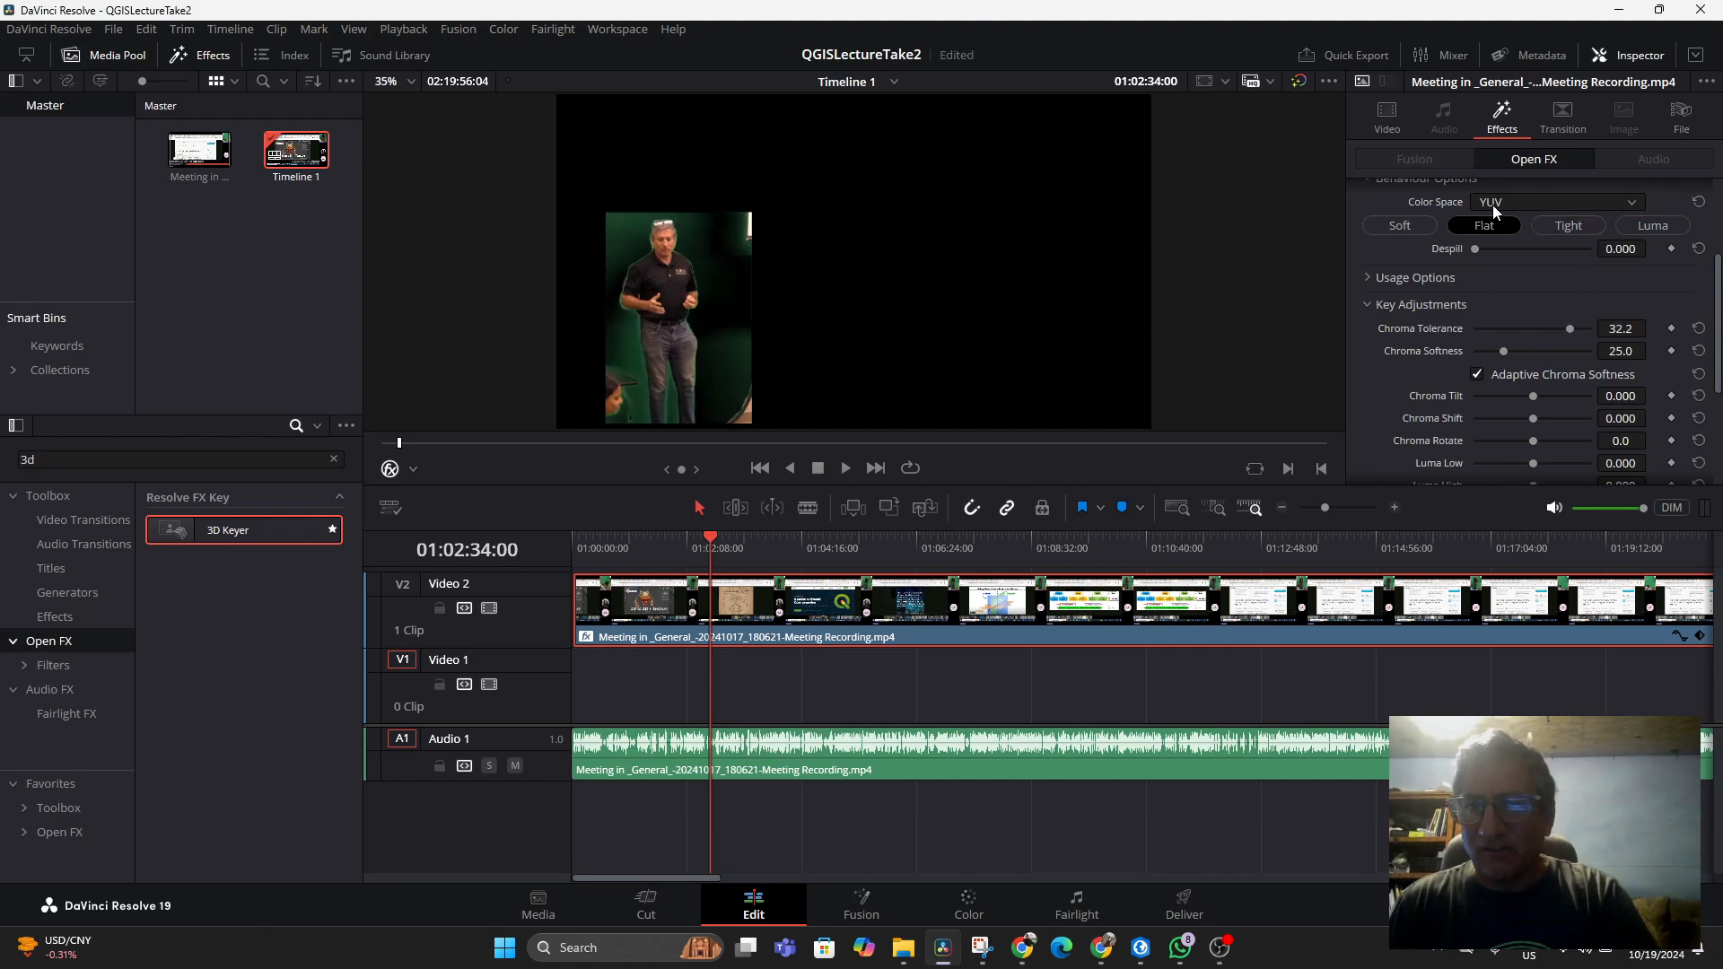
scroll(1537, 260, up, 3)
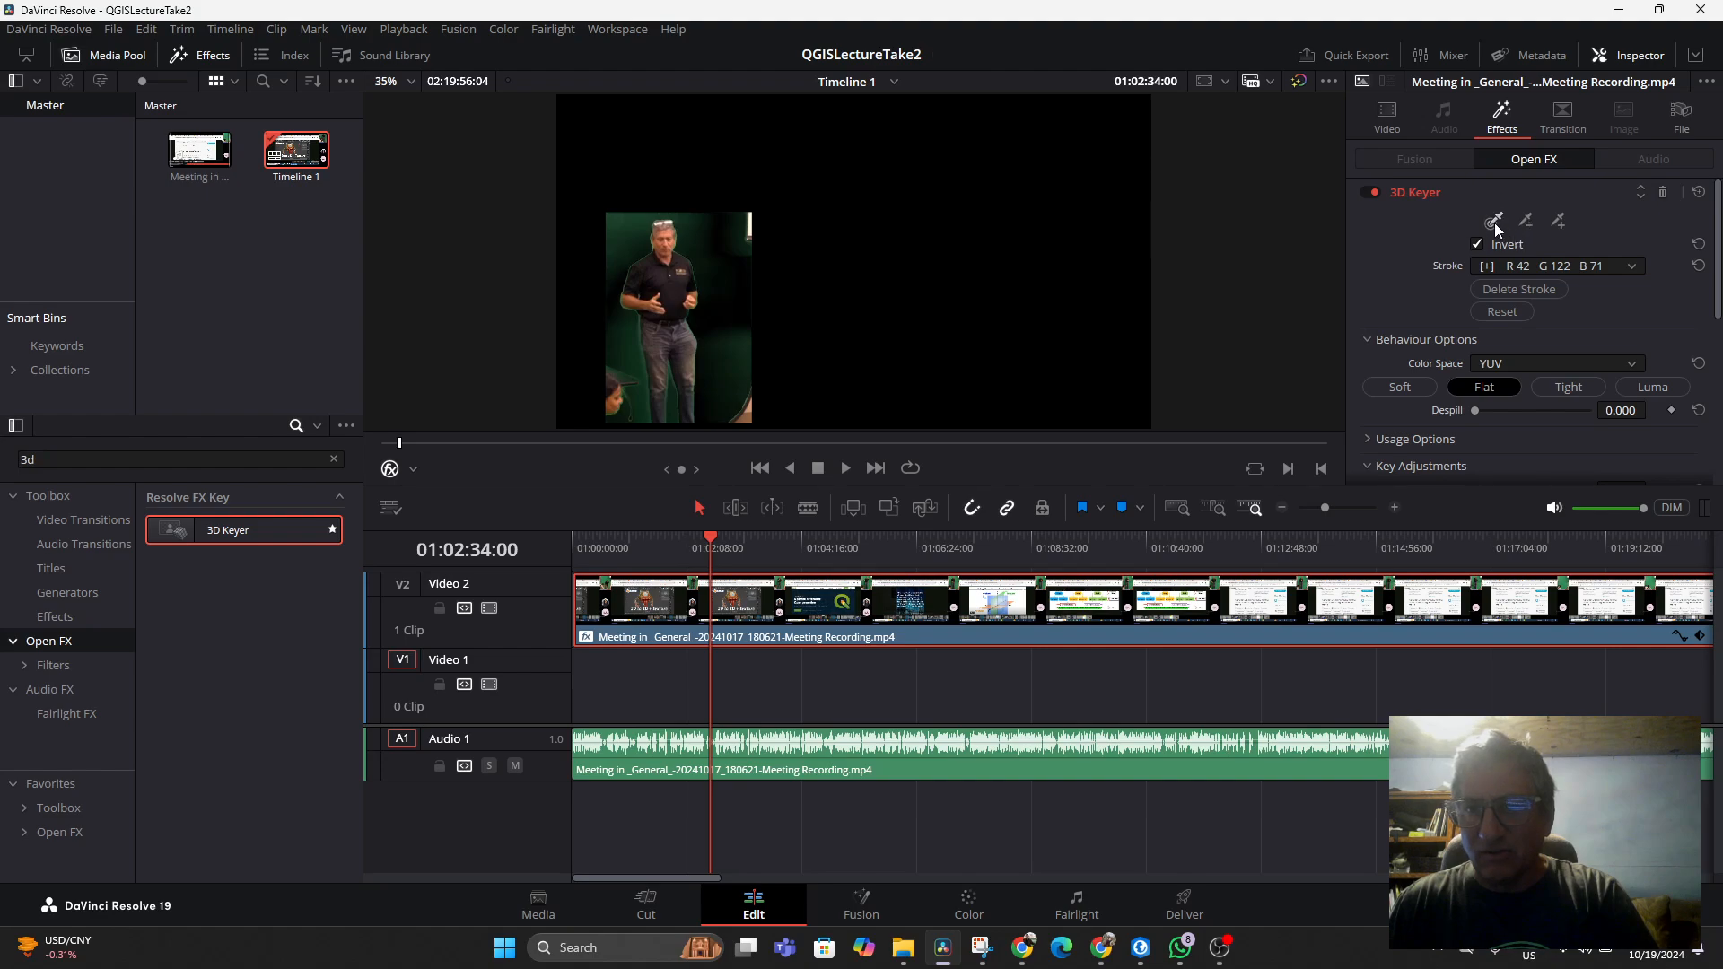
click(702, 244)
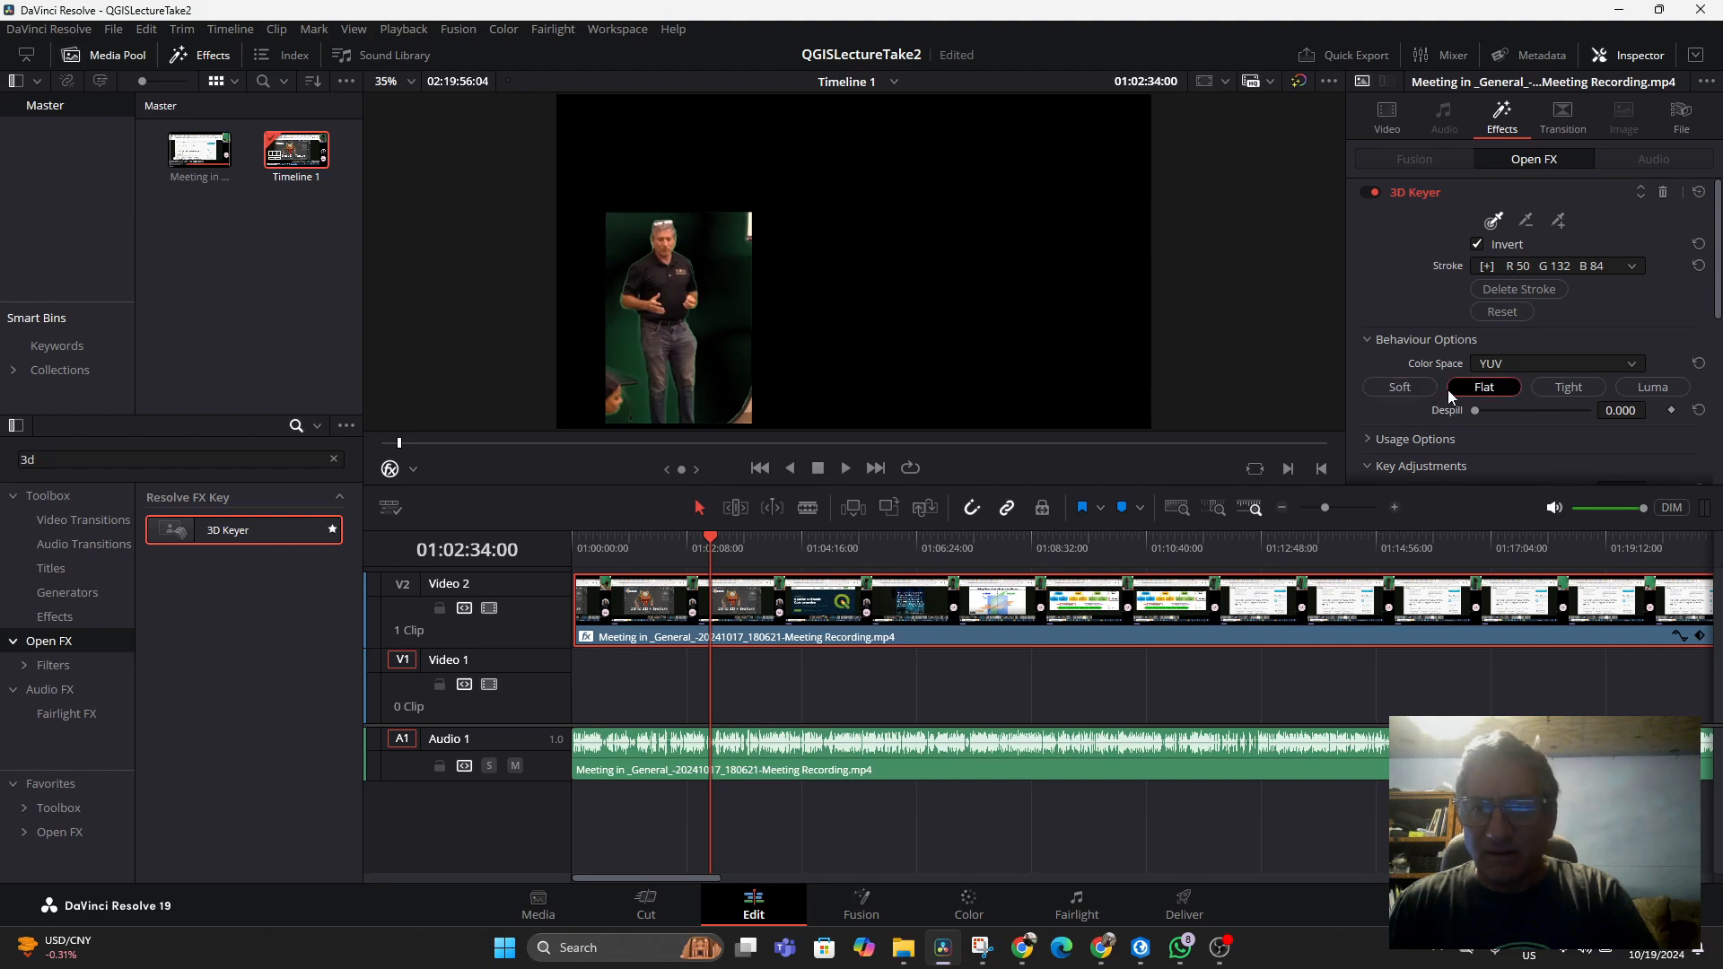
Nudge Chroma Tolerance and draw a subtract-colour stroke on the inset's background
scroll(1553, 411, down, 3)
mouse_move(1563, 328)
mouse_down()
mouse_move(1487, 335)
mouse_move(1538, 335)
mouse_move(1483, 353)
mouse_move(1566, 352)
mouse_up()
scroll(1563, 224, up, 3)
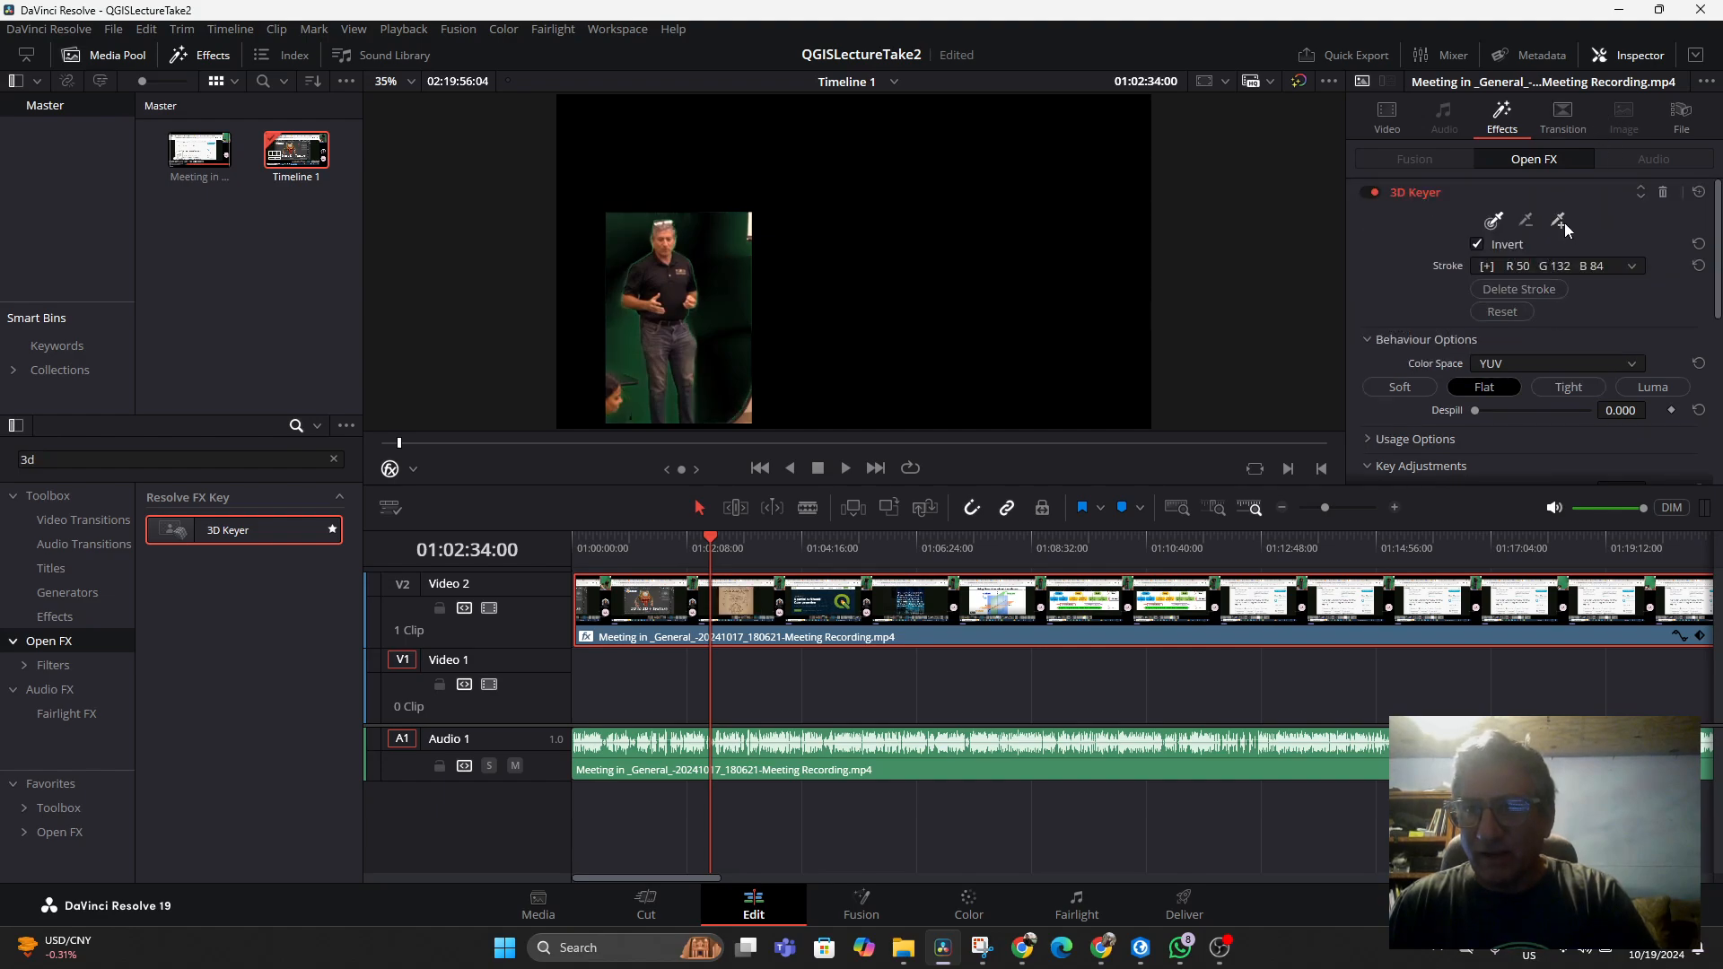
click(1528, 219)
drag(725, 263, 728, 269)
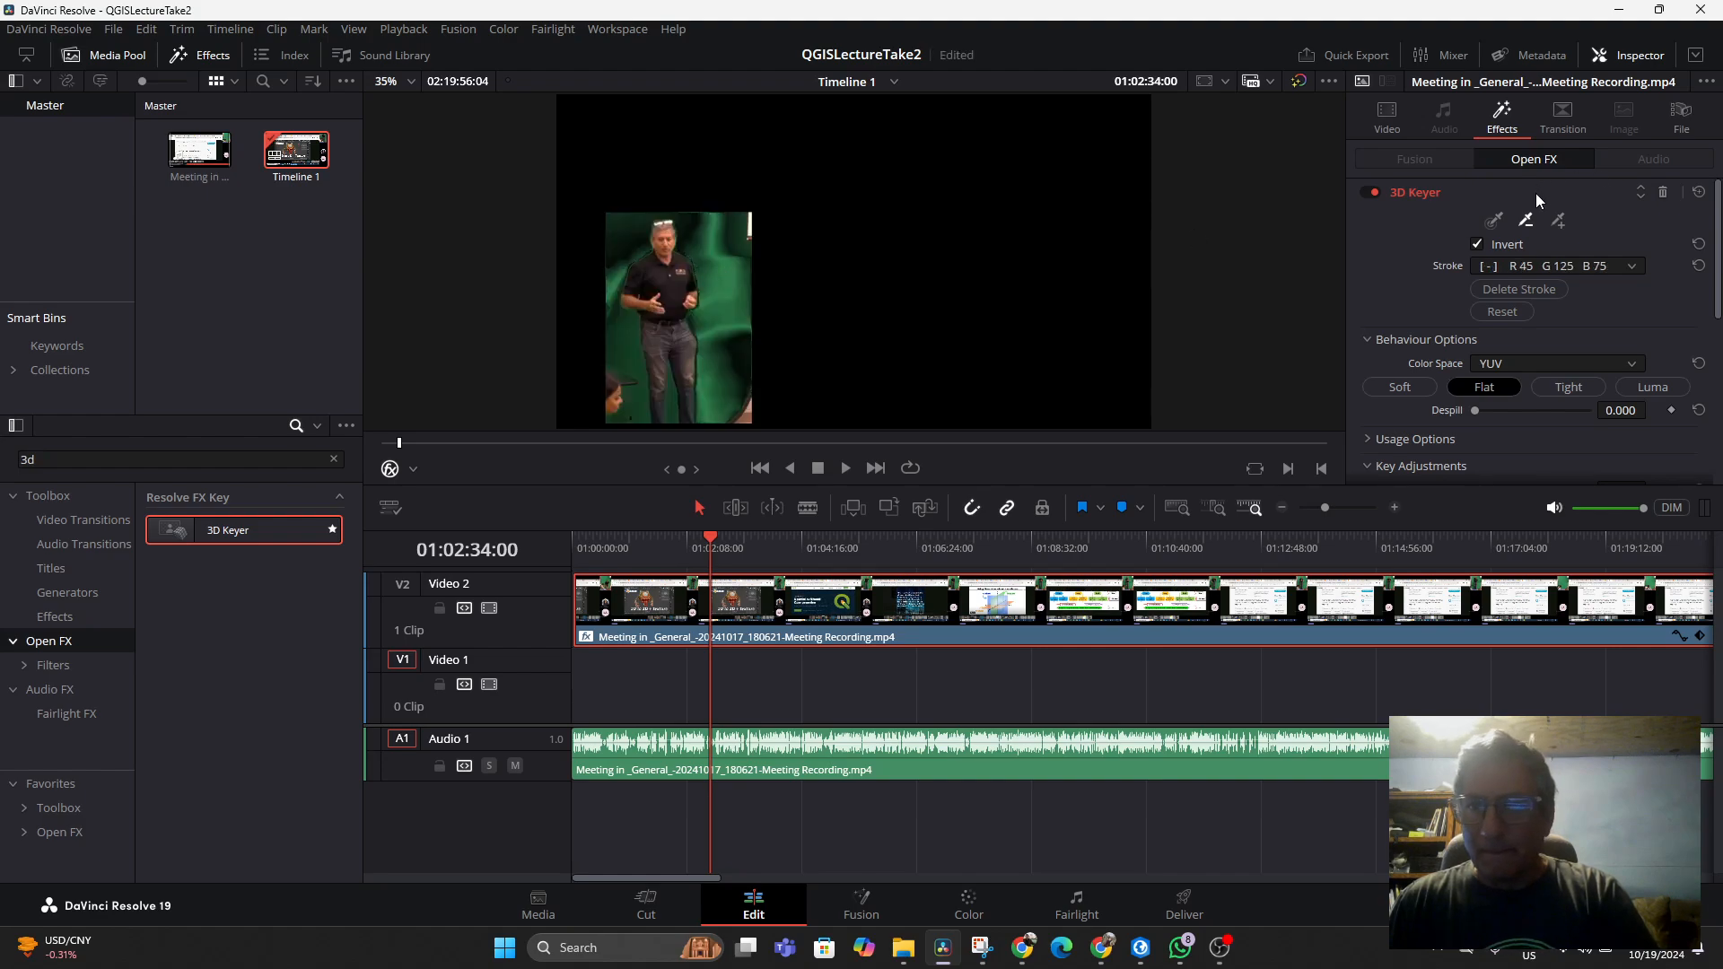
Add colour samples of the green background at several spots around the presenter with the add-colour picker
click(1557, 222)
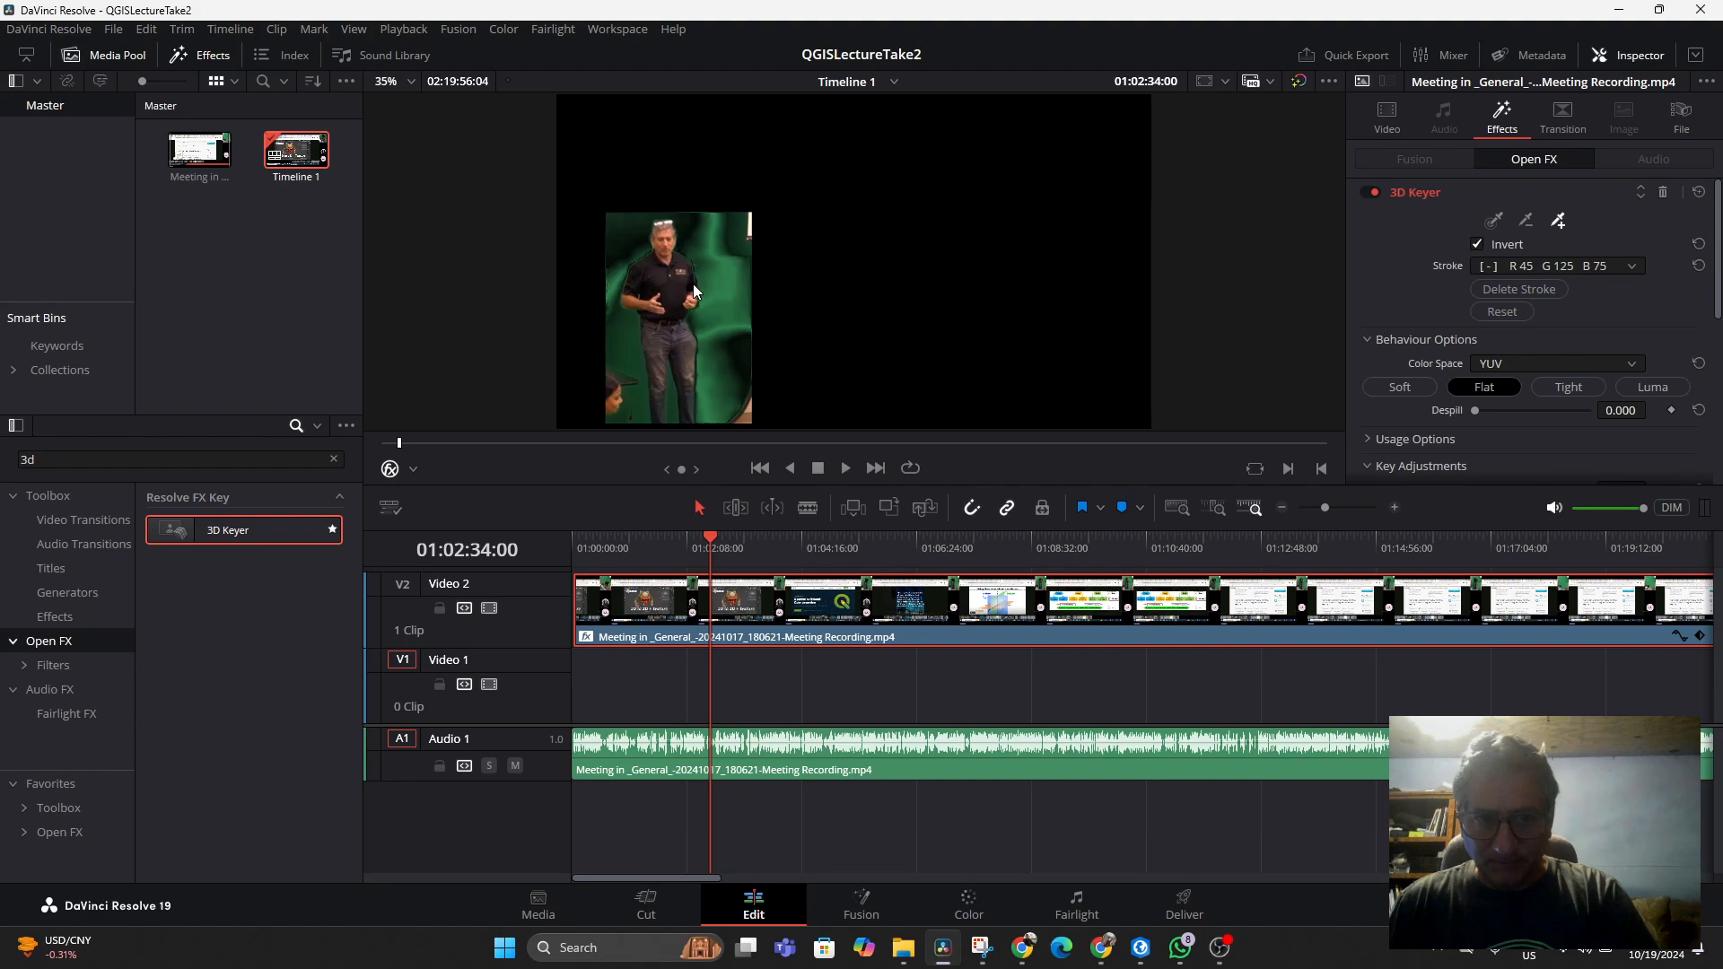
drag(716, 287, 718, 289)
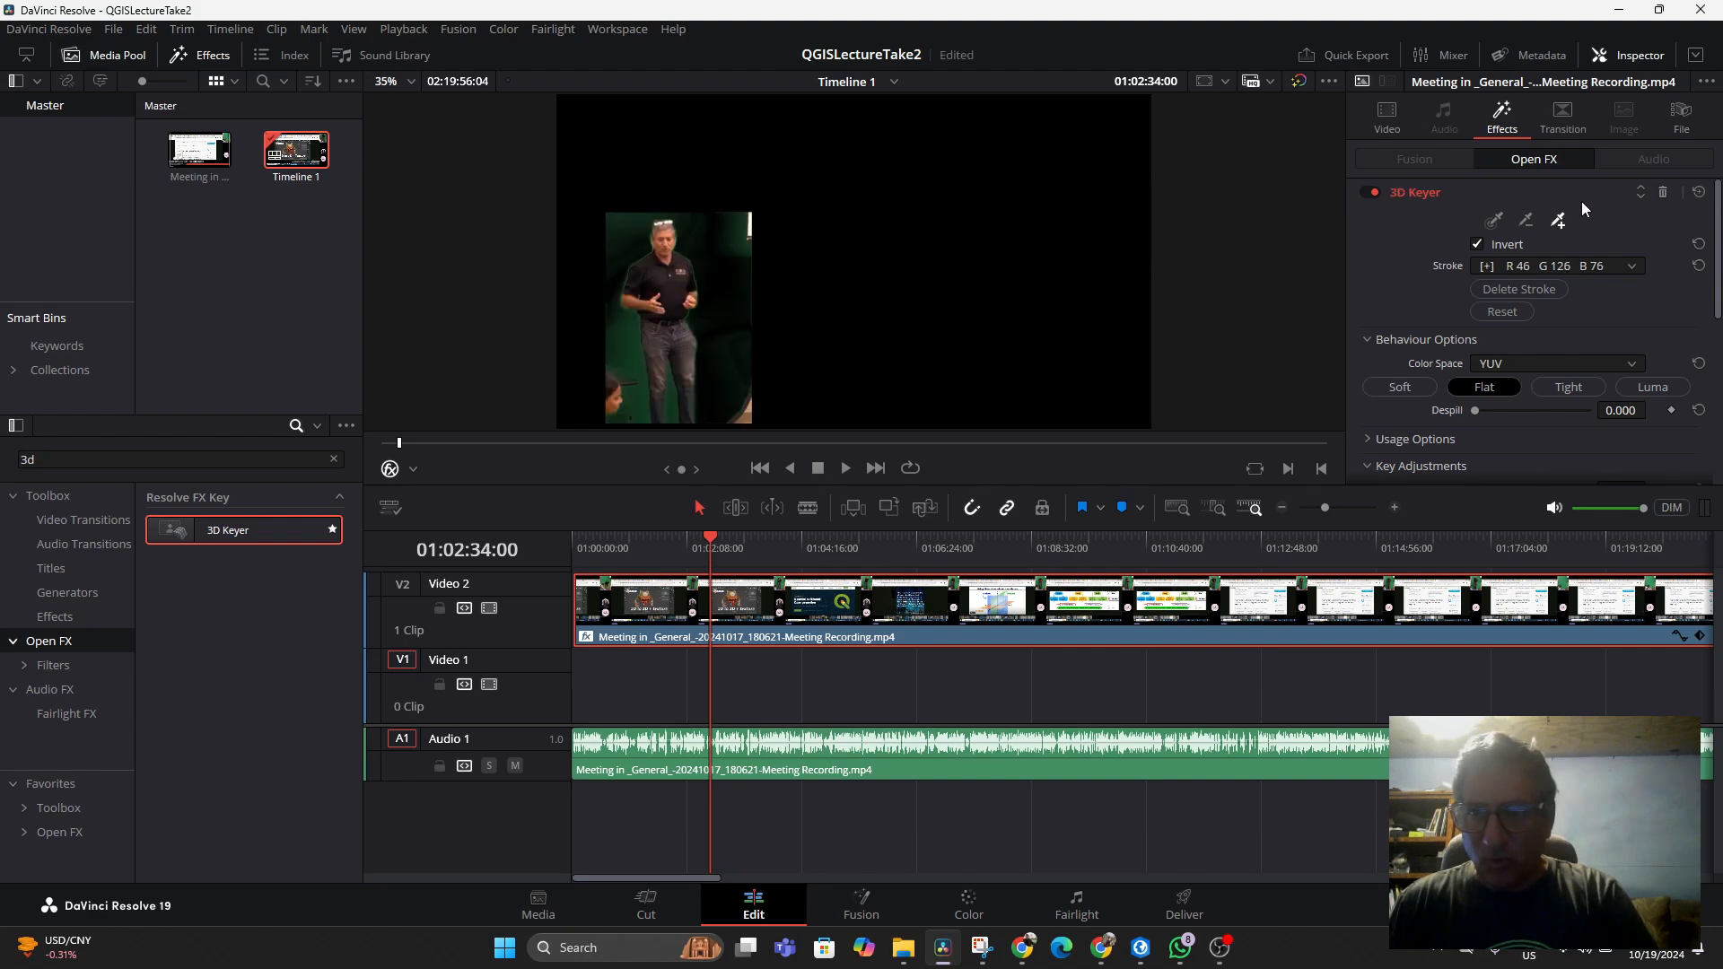
click(735, 233)
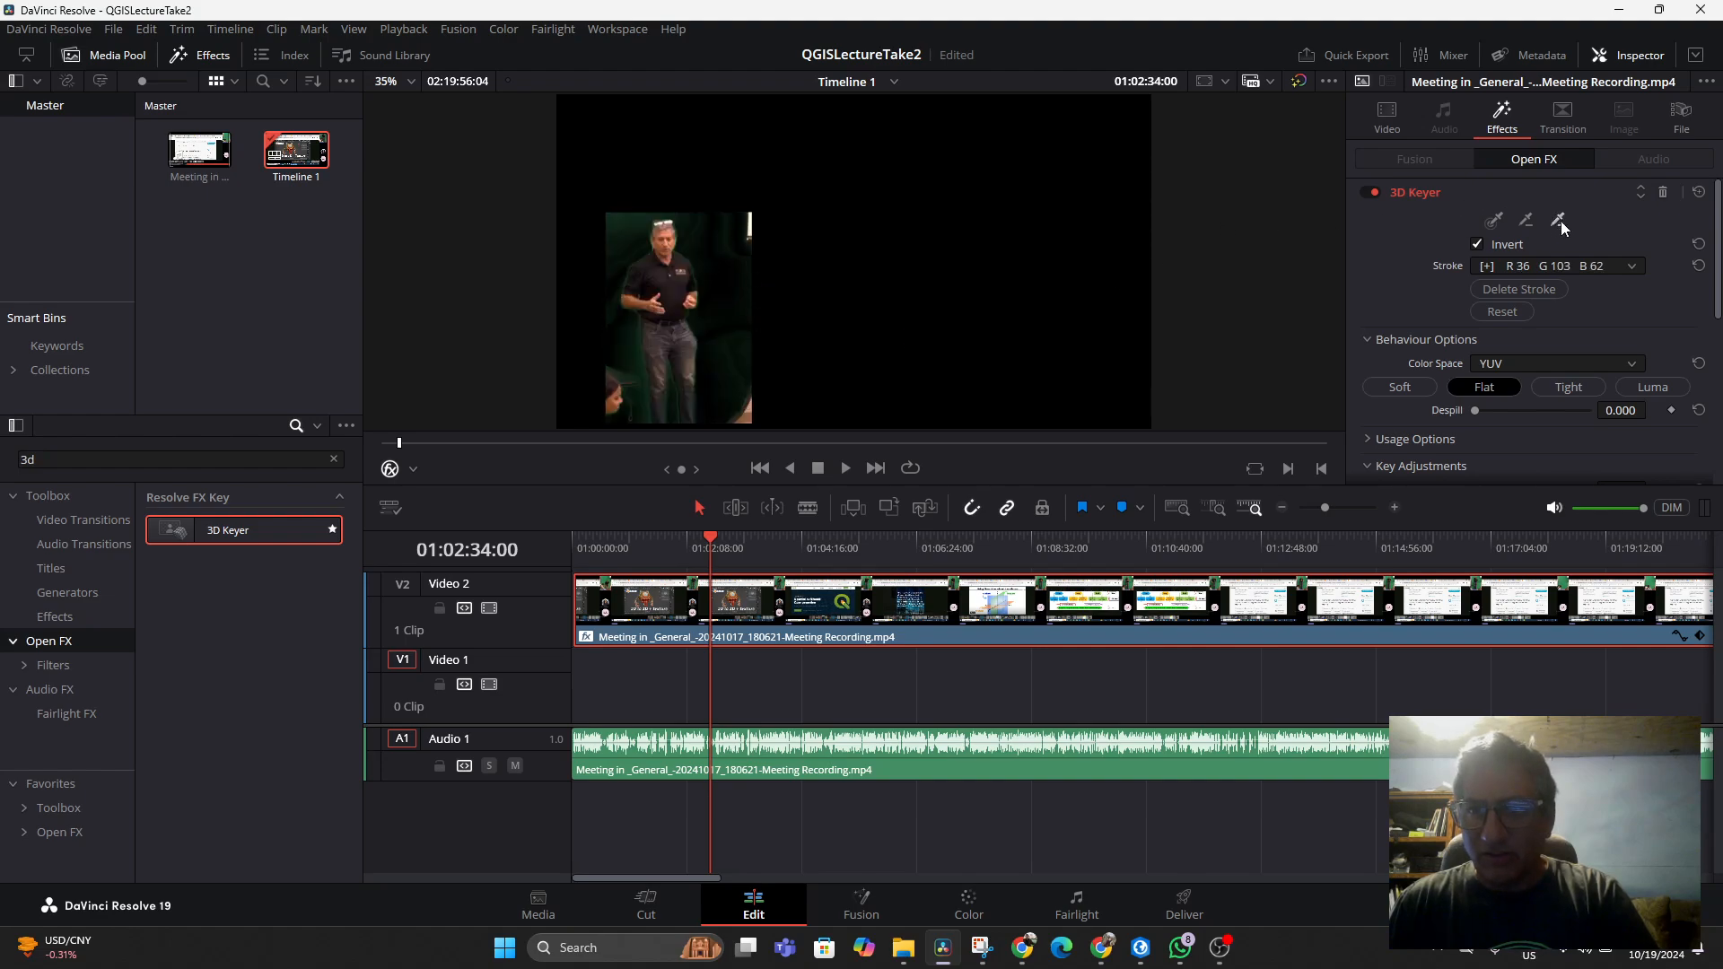
click(621, 223)
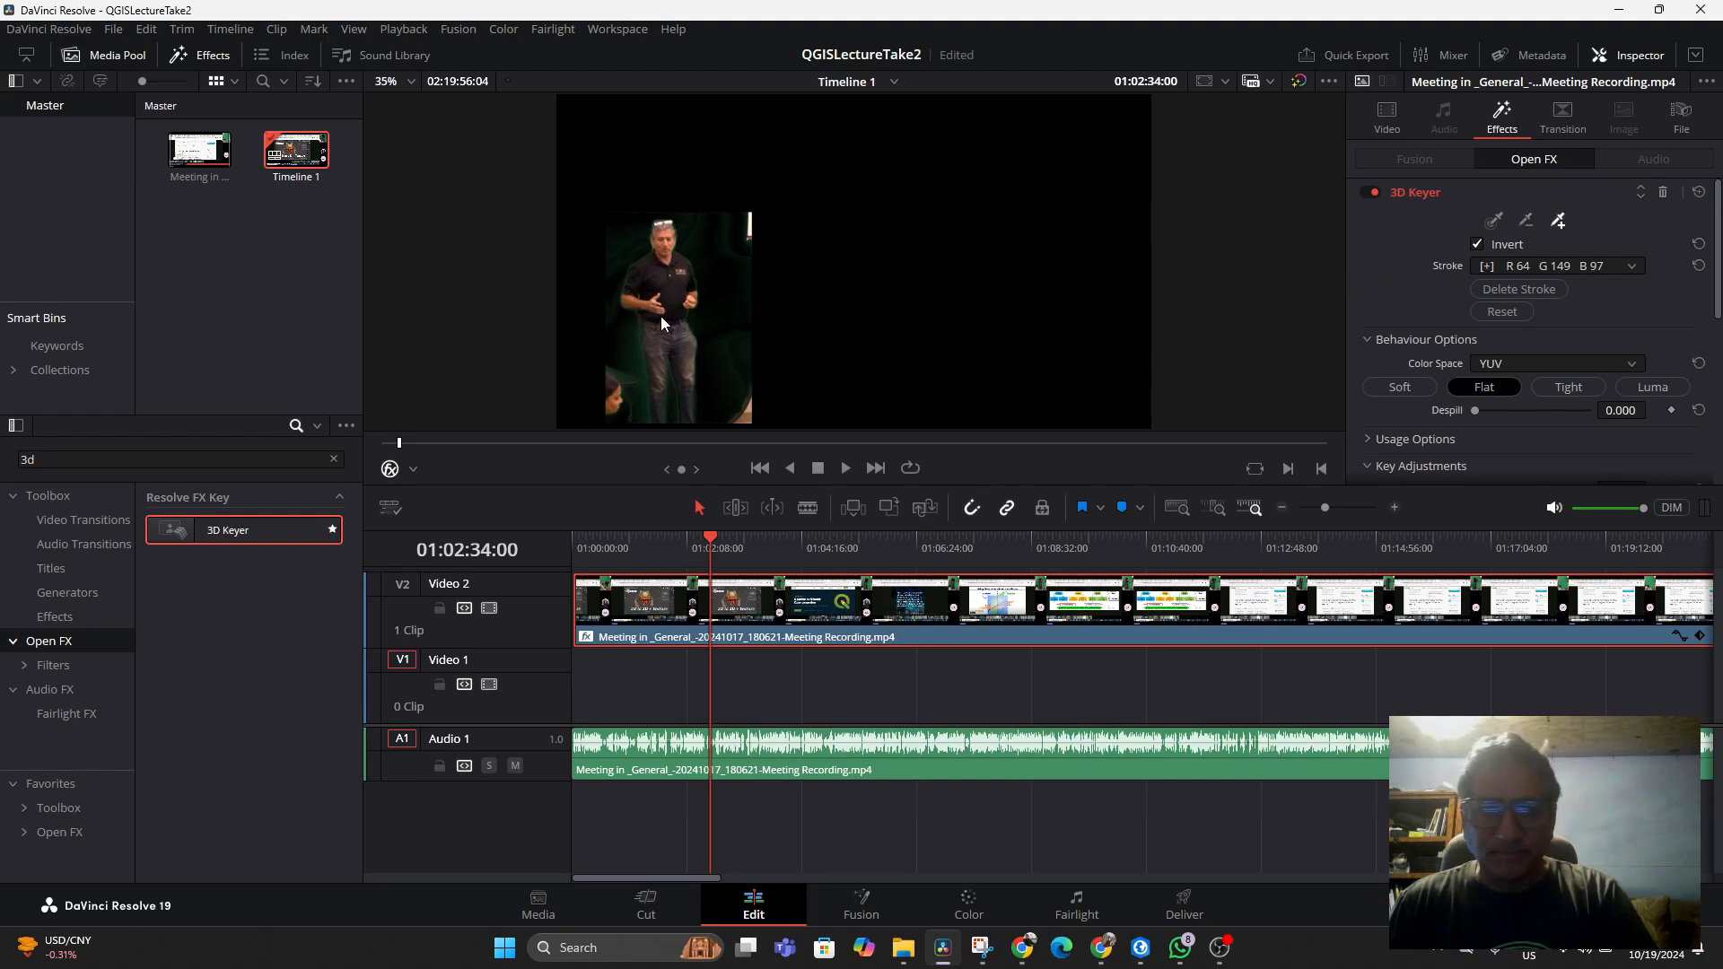
click(626, 379)
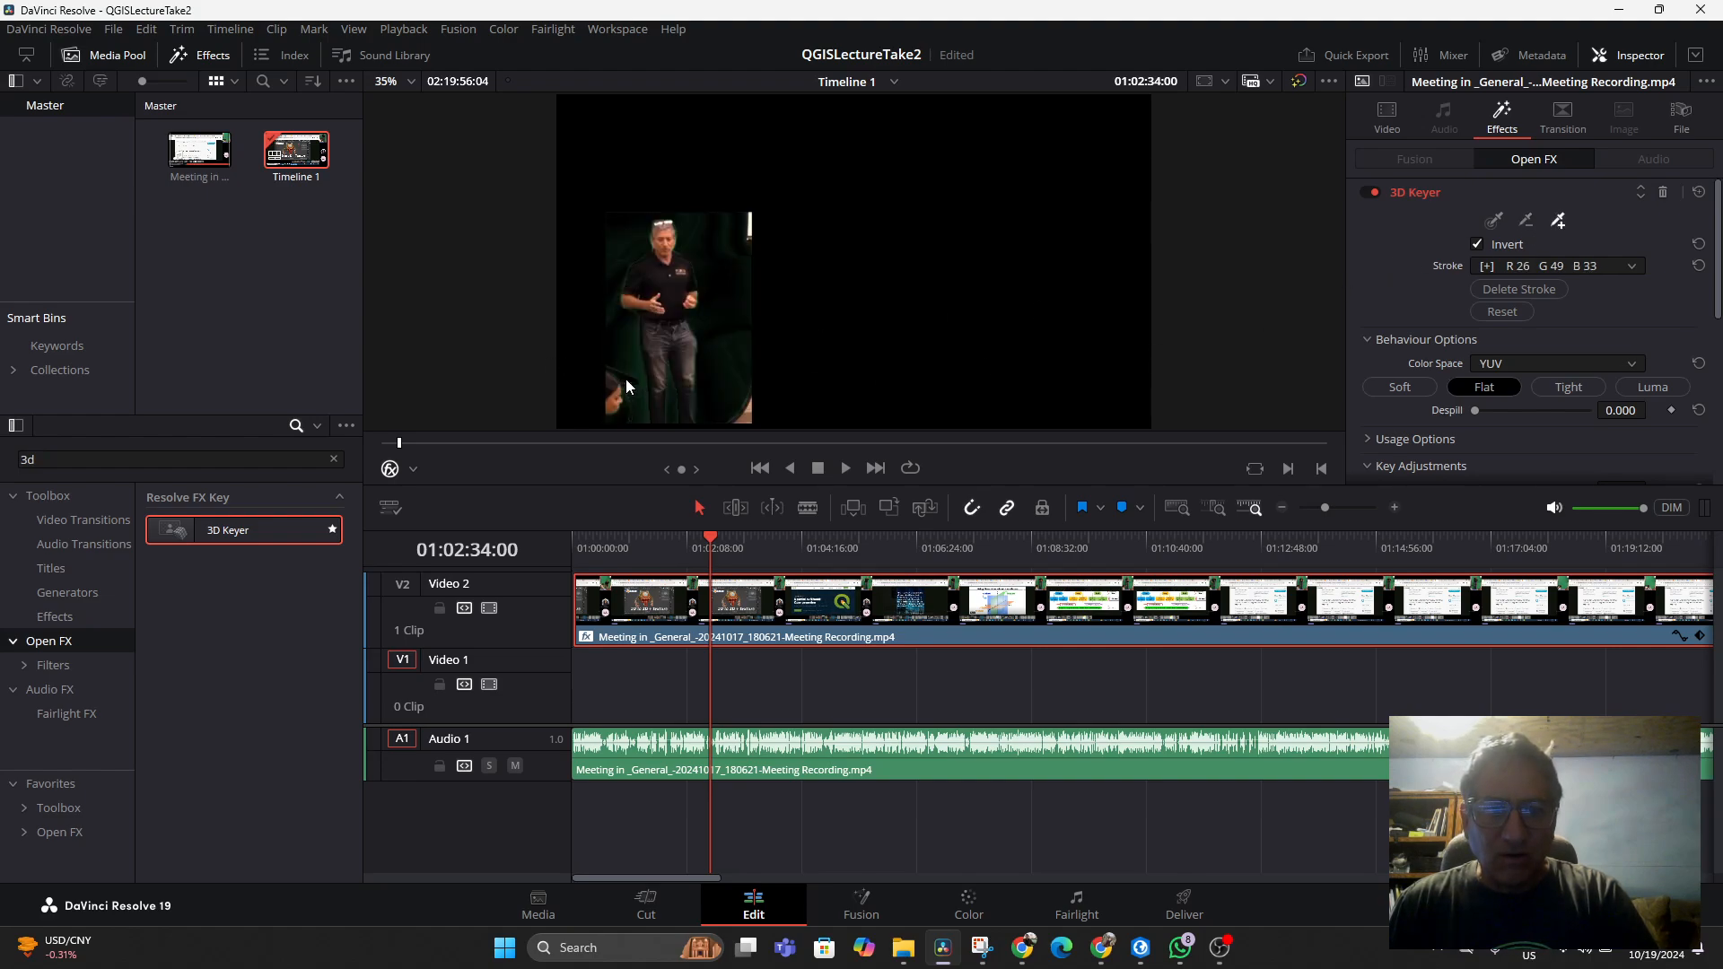
Lower the keyer's Chroma Tolerance to about 11.3
scroll(1550, 412, down, 3)
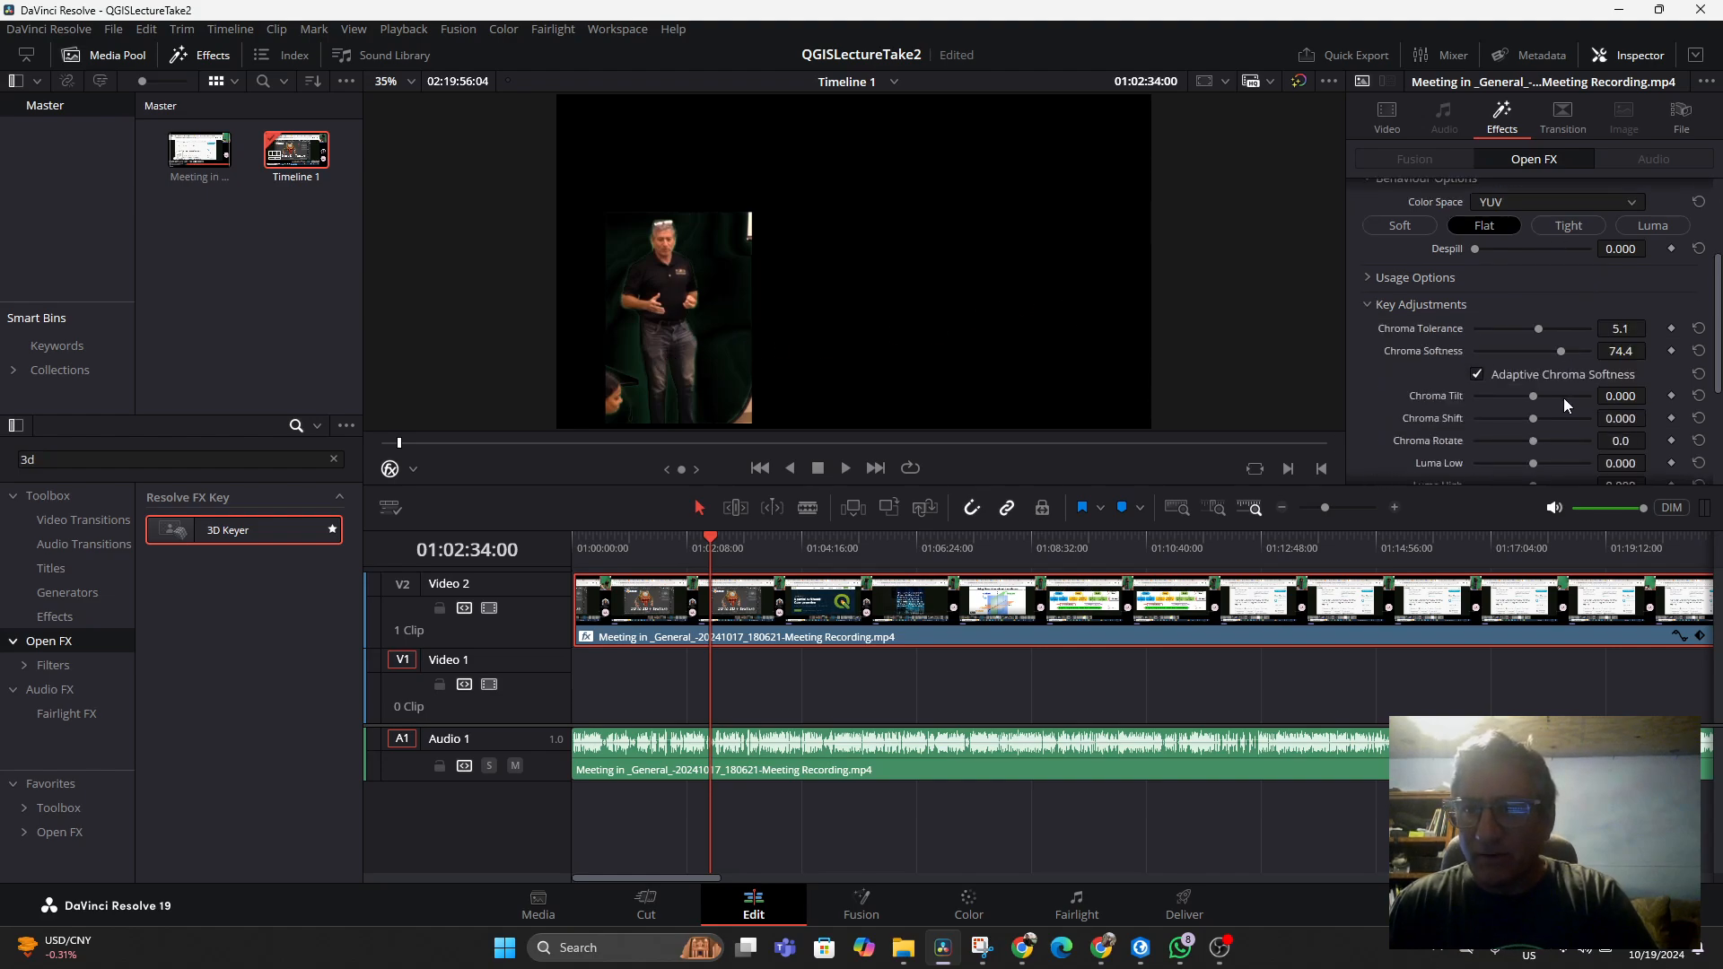
mouse_move(1564, 353)
mouse_down()
mouse_move(1536, 356)
mouse_move(1556, 332)
mouse_up()
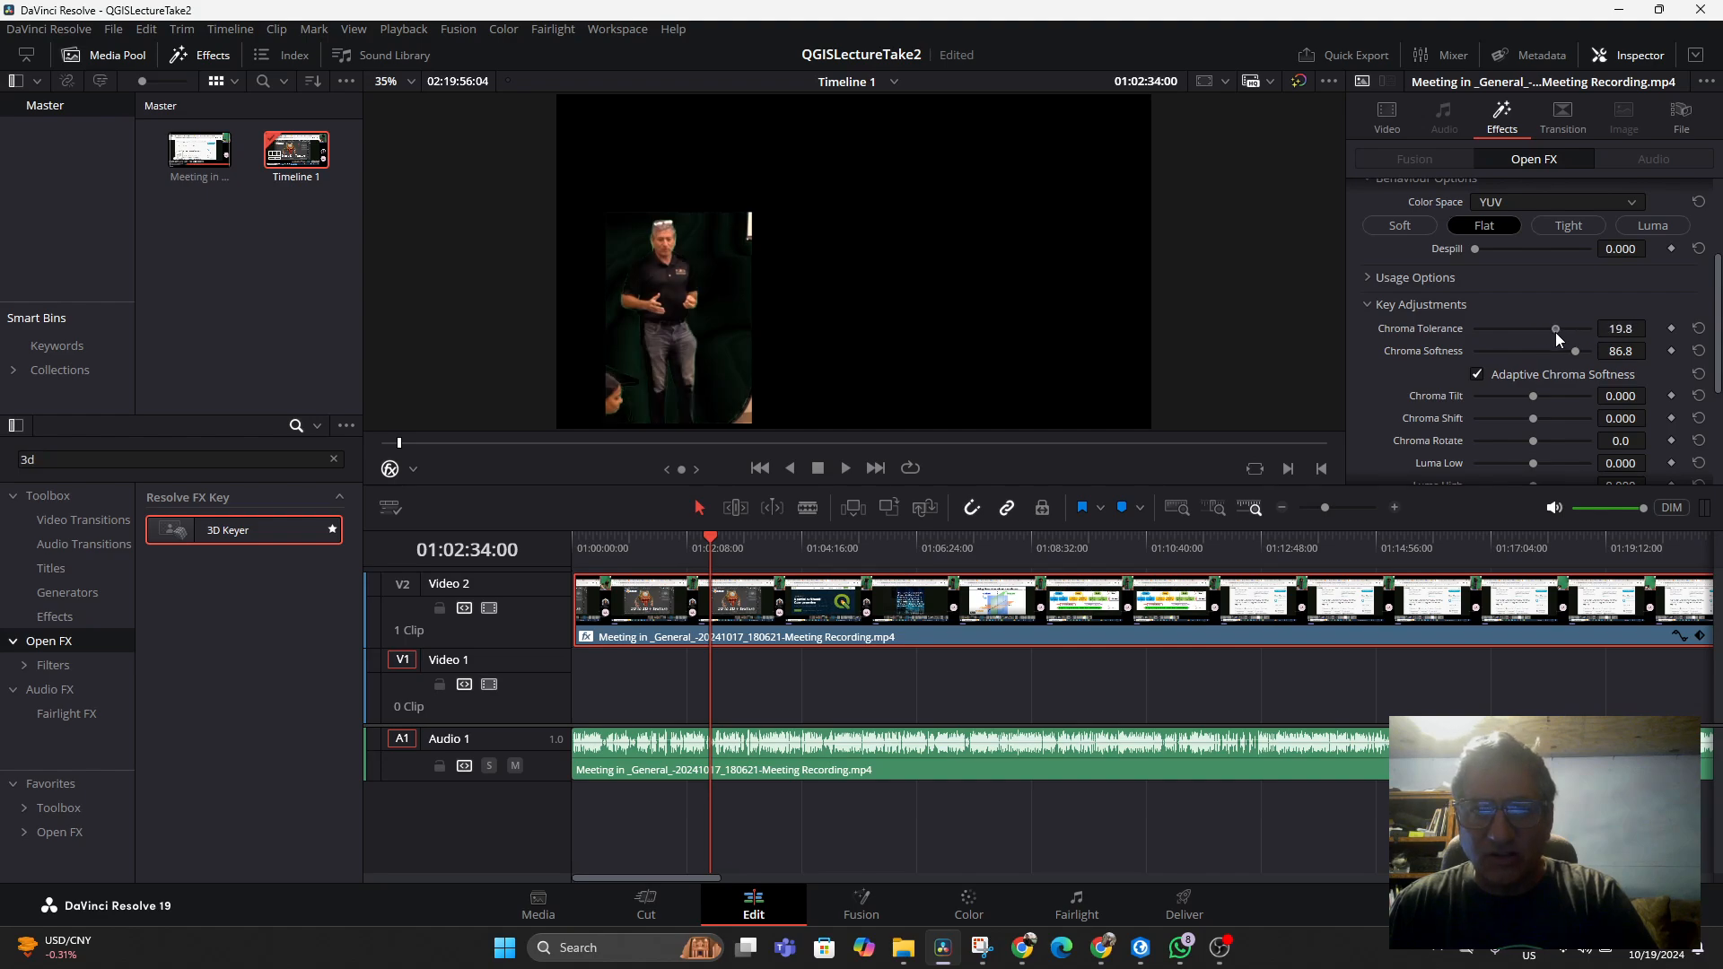
scroll(1545, 420, down, 3)
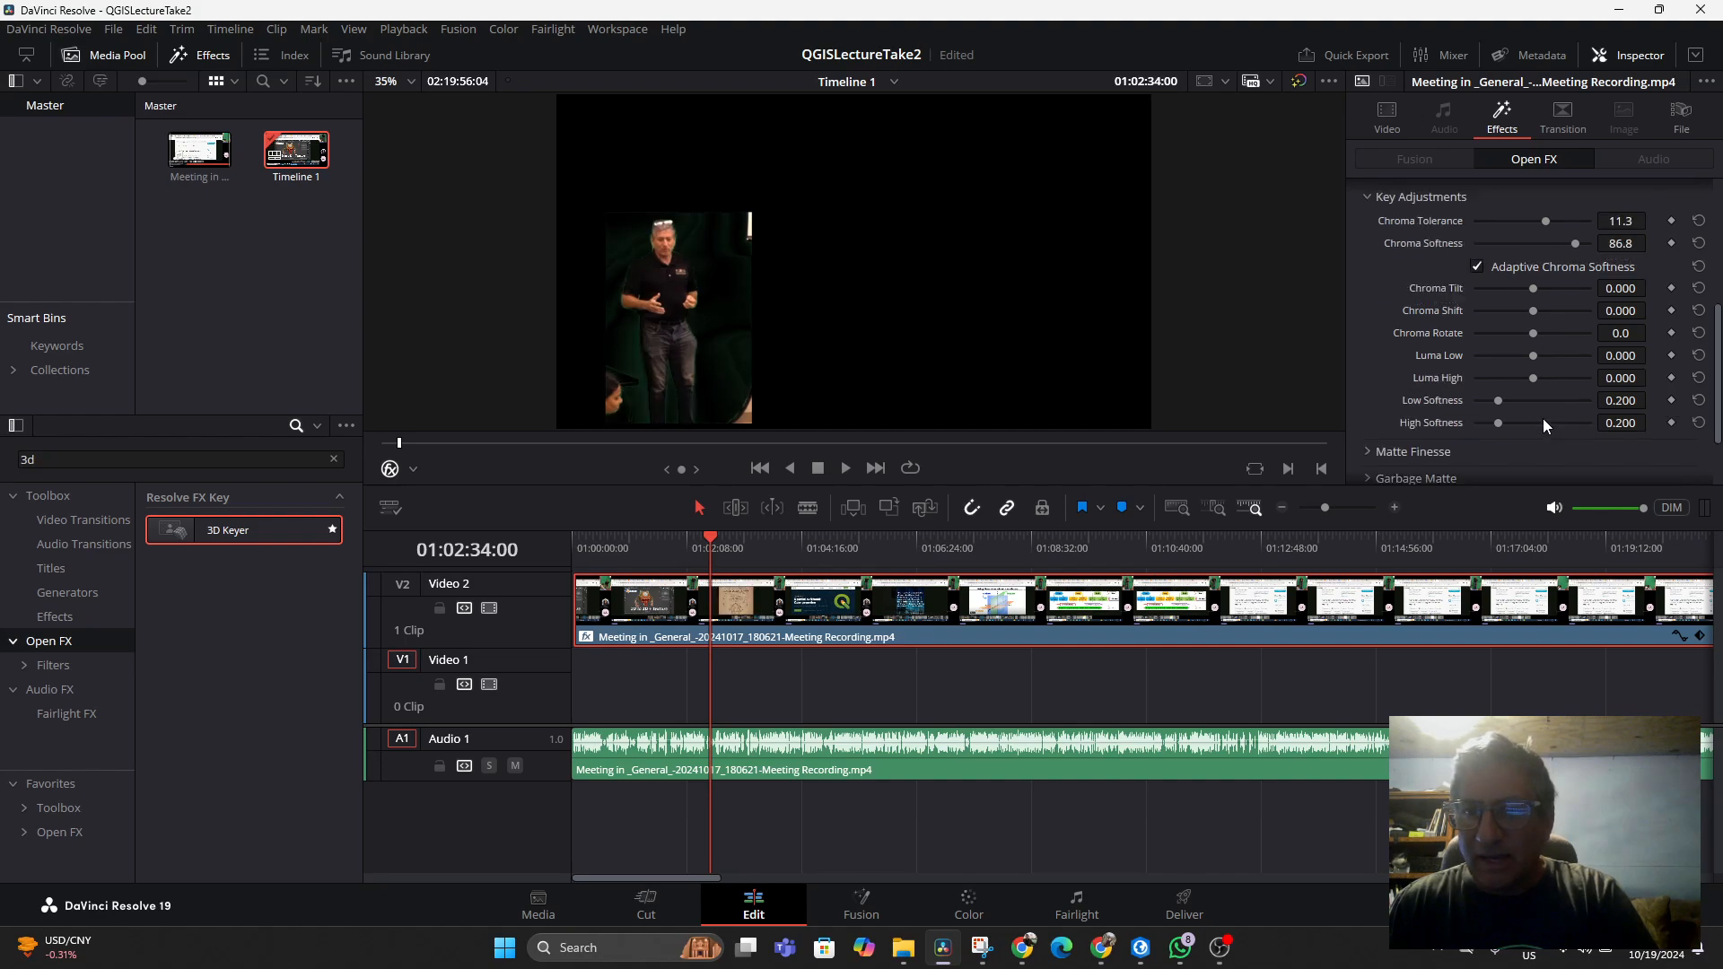
scroll(1539, 415, up, 5)
scroll(1484, 407, down, 1)
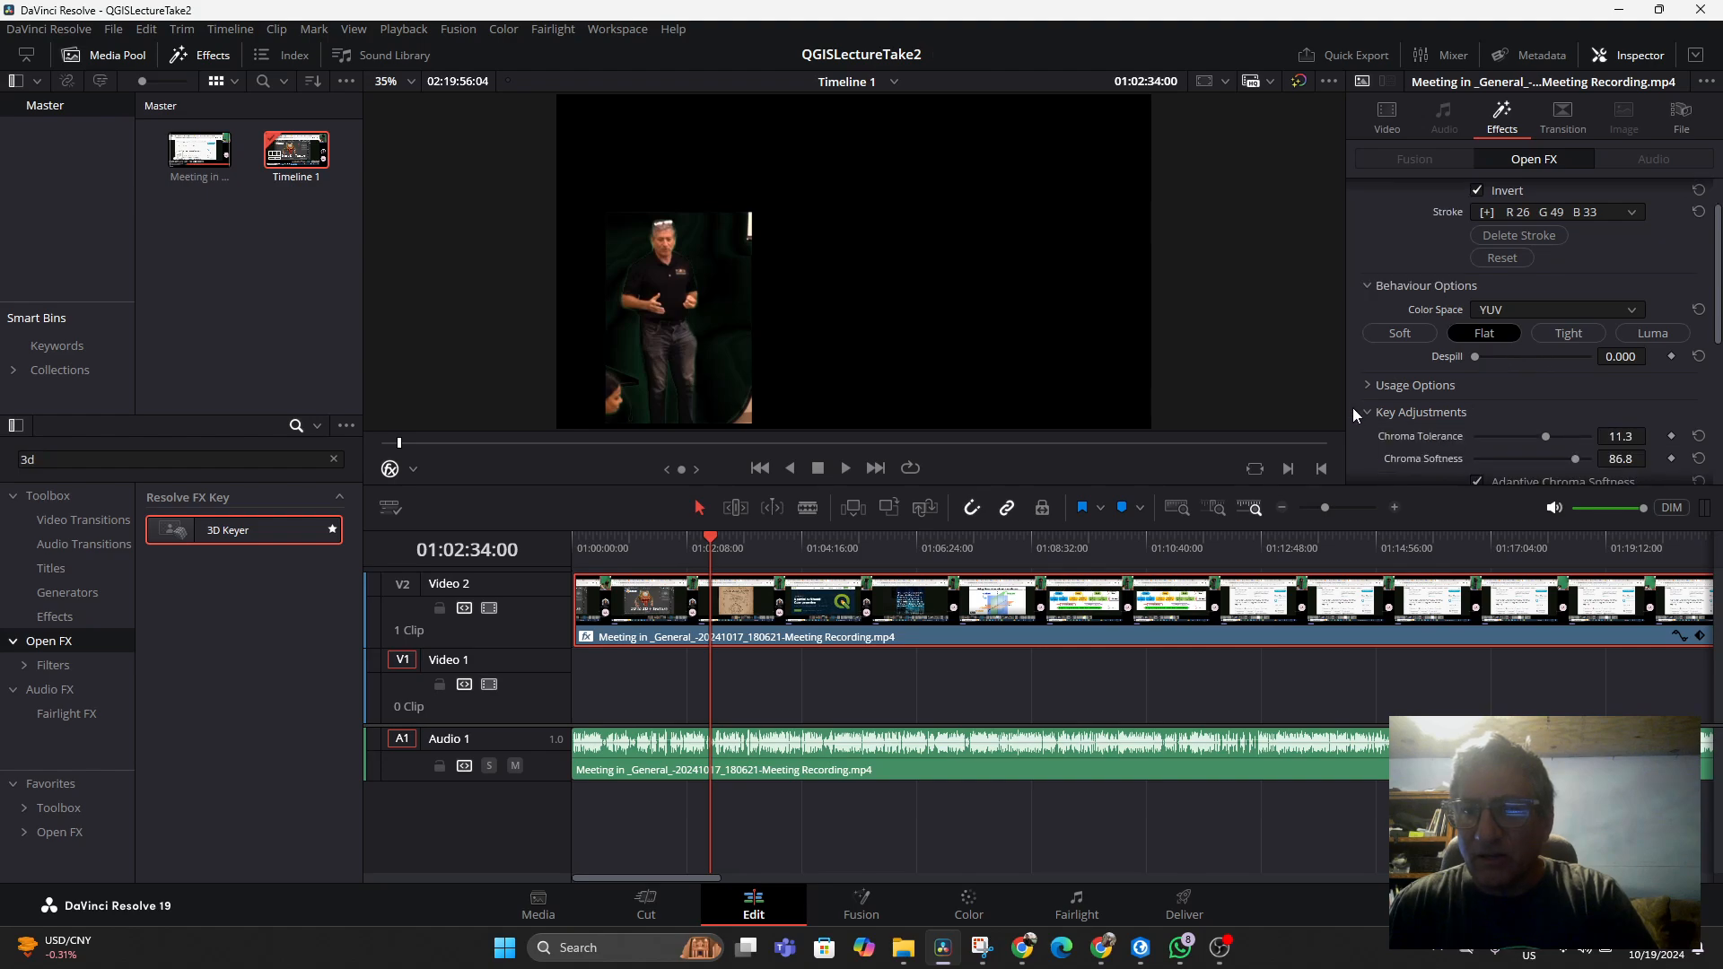
Expand Usage Options and set Key Map Zoom to 0.465
click(1369, 385)
scroll(1505, 393, down, 2)
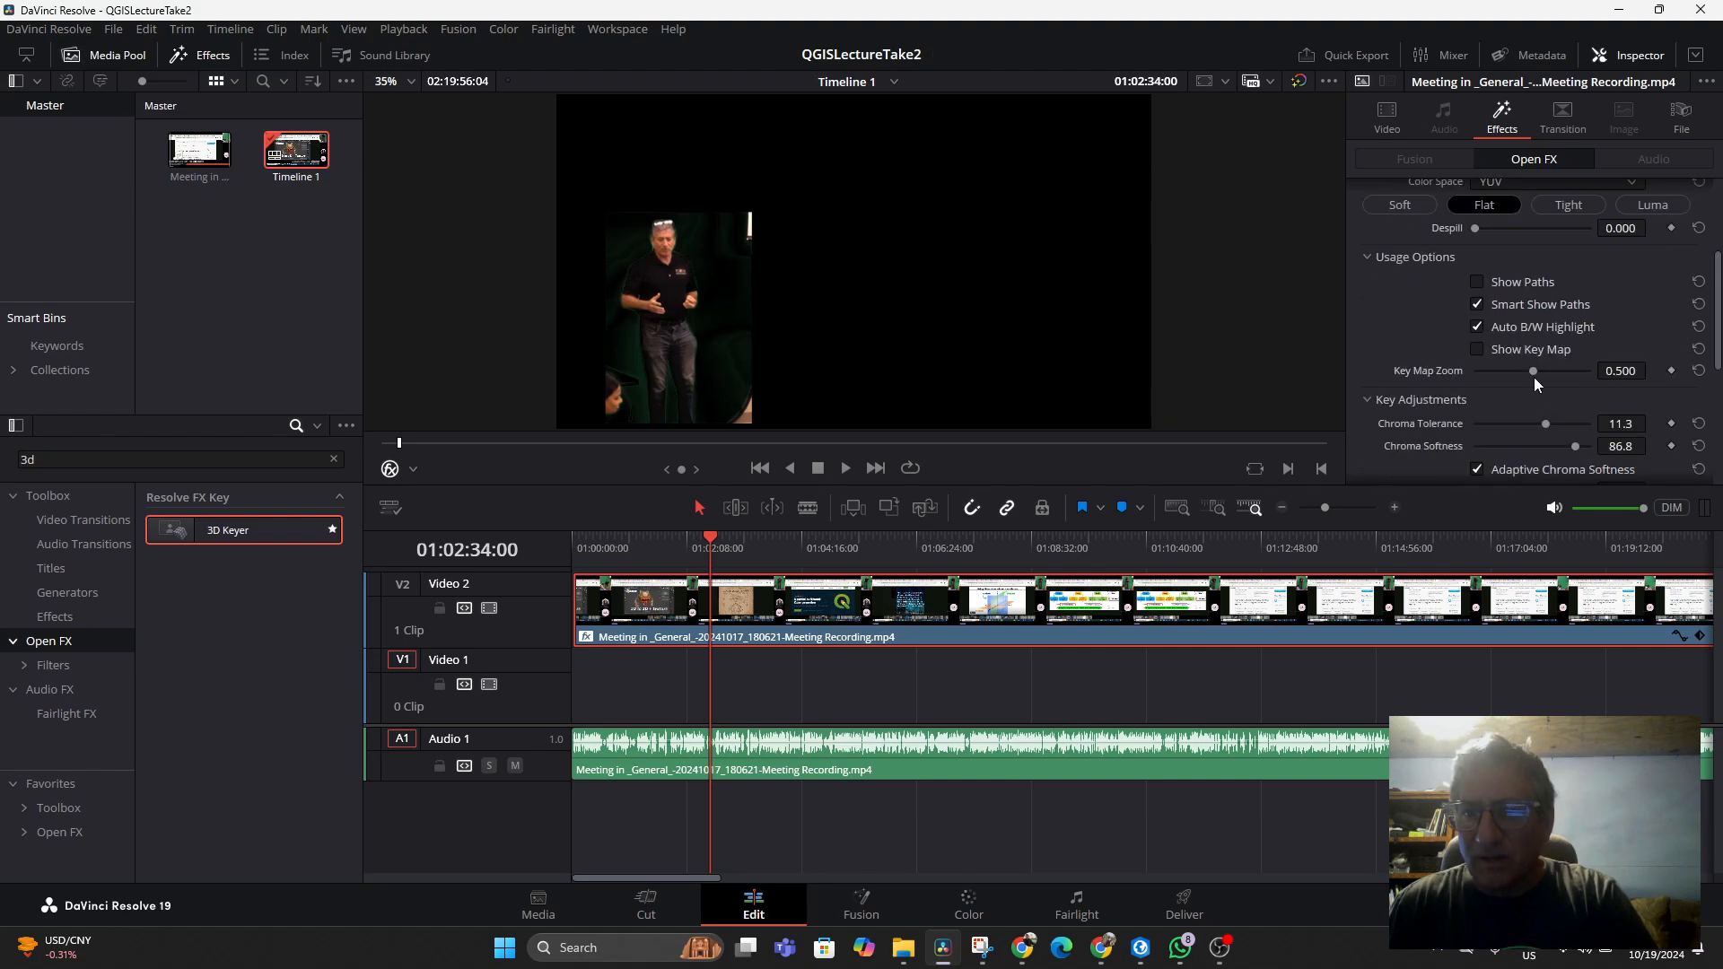
drag(1533, 368, 1528, 377)
Drop Chroma Tolerance to -50 and add another colour stroke on the inset's green background
scroll(1534, 388, down, 3)
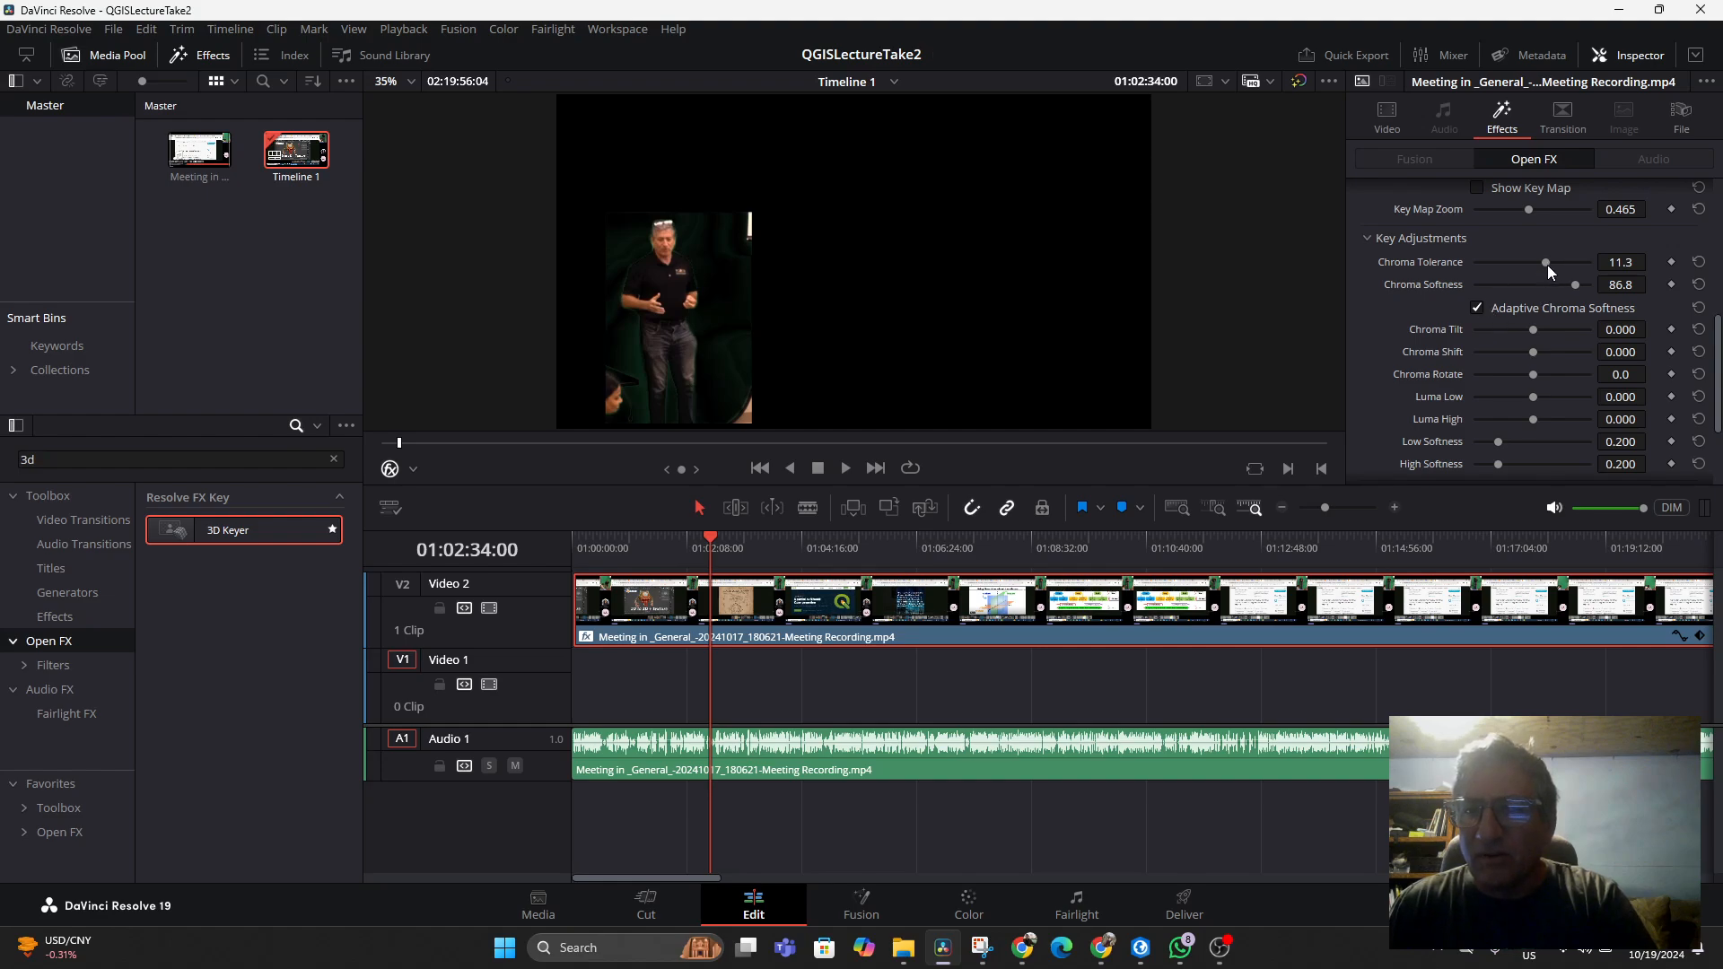
drag(1545, 263, 1468, 275)
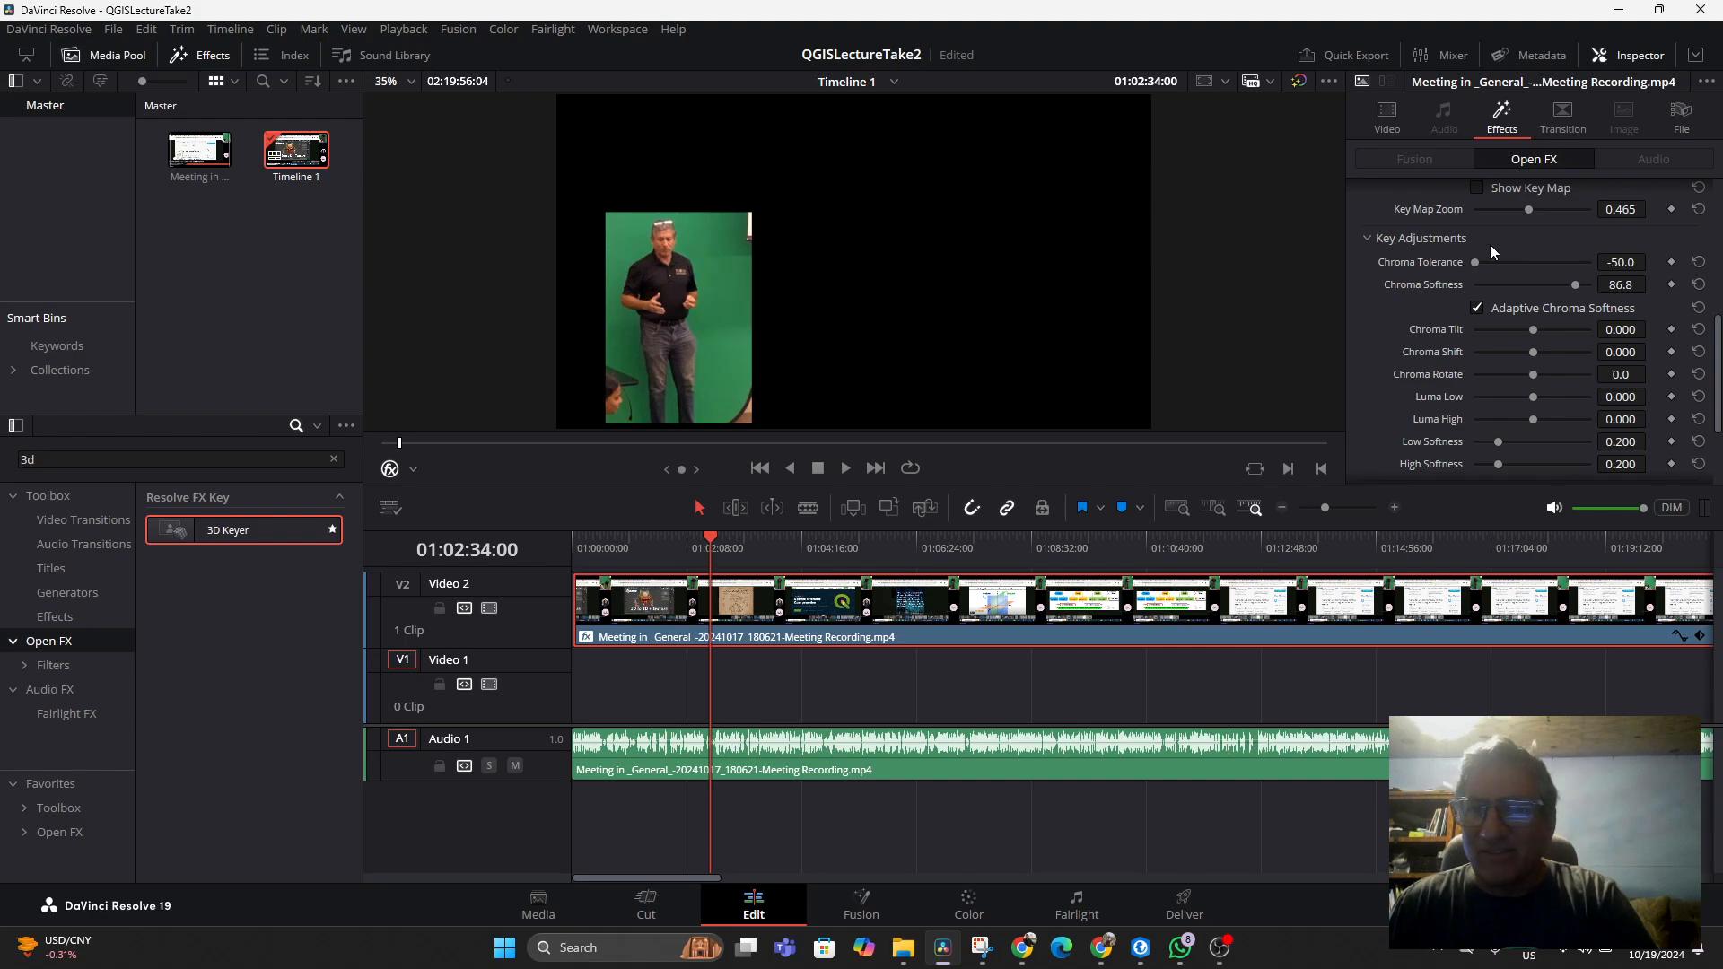
scroll(1570, 265, up, 5)
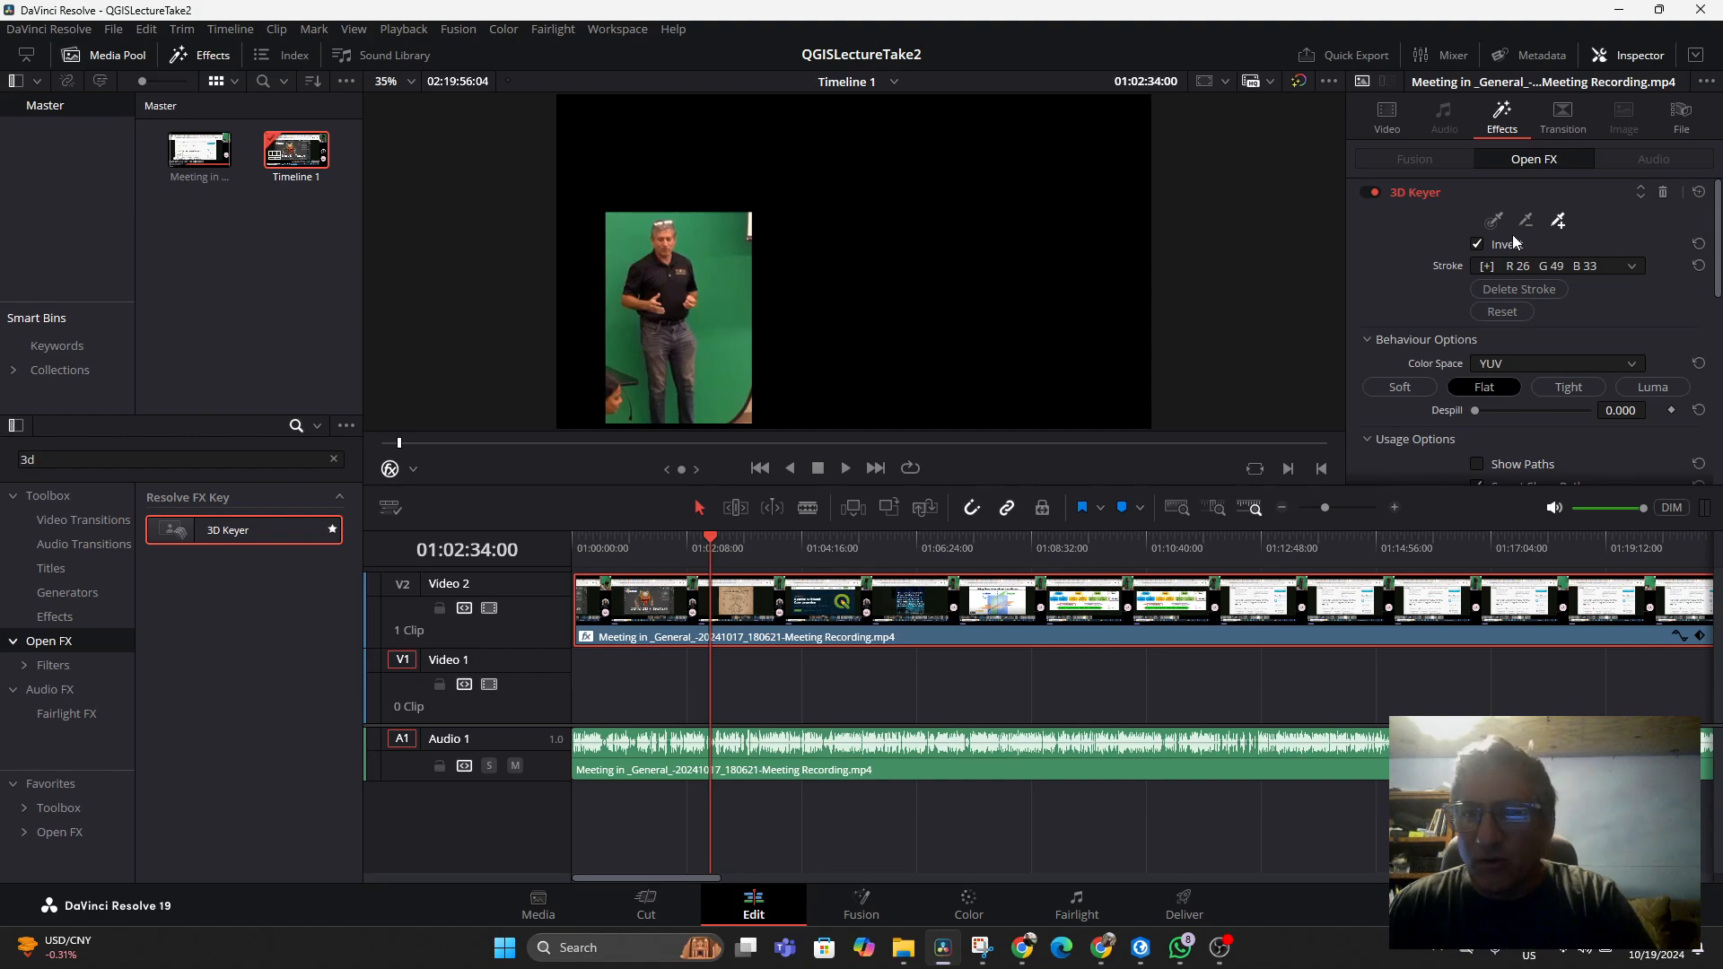
click(1557, 222)
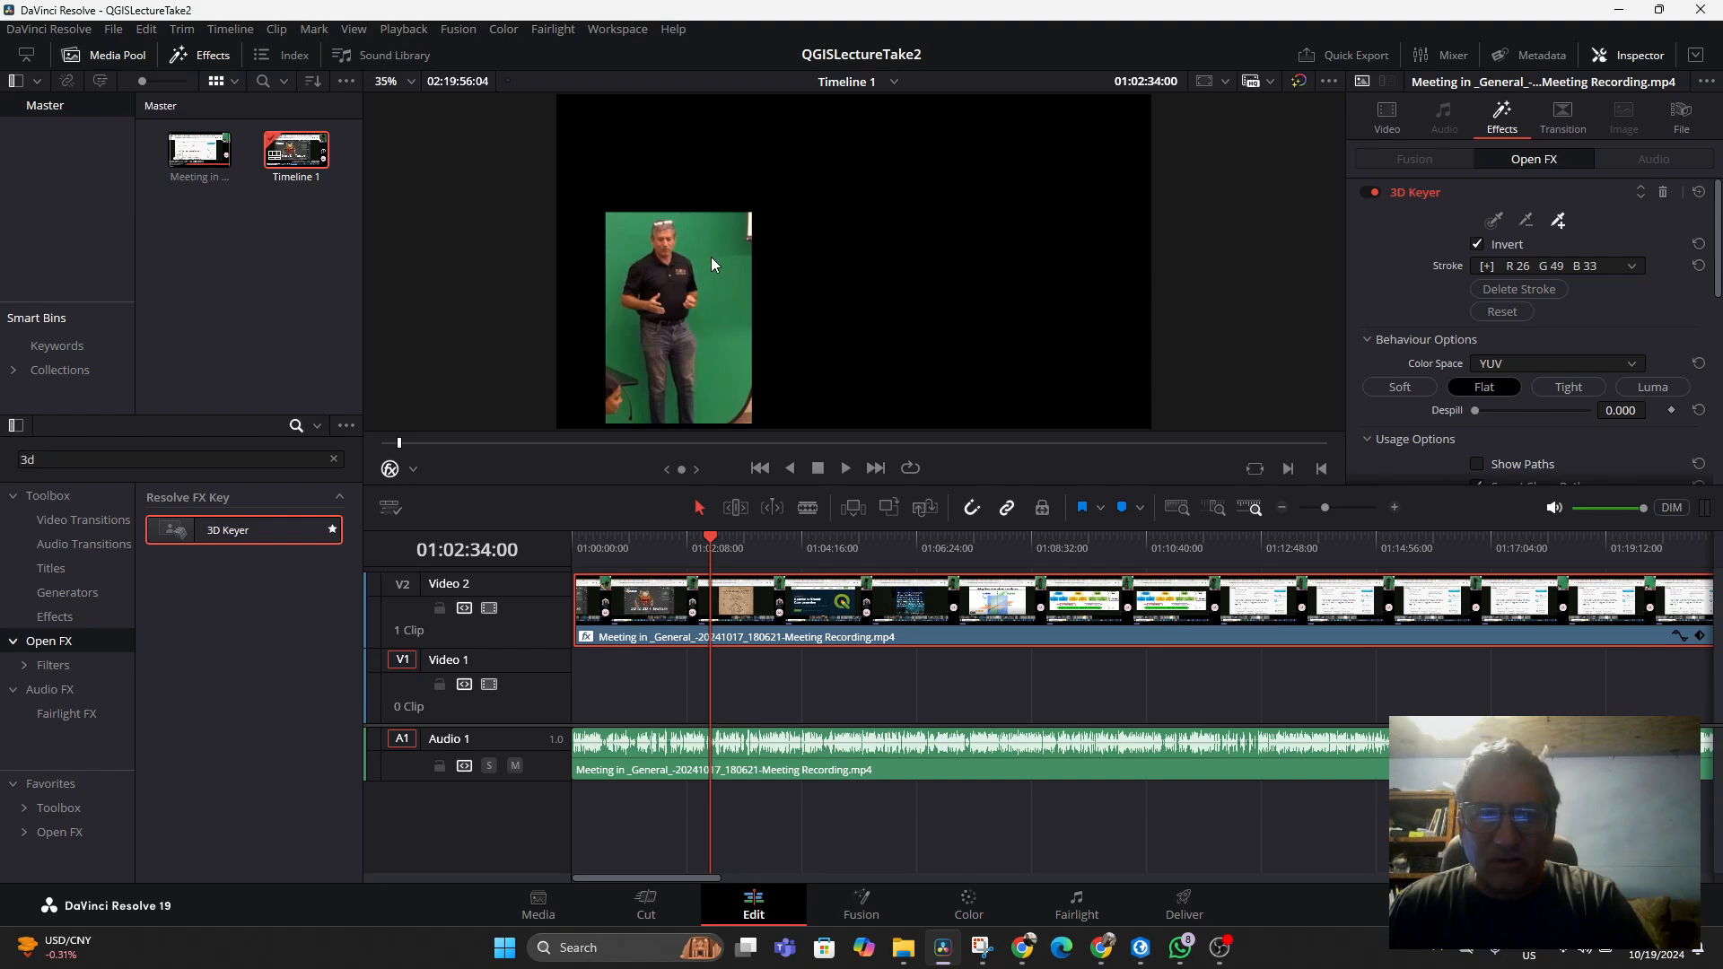
drag(710, 256, 714, 289)
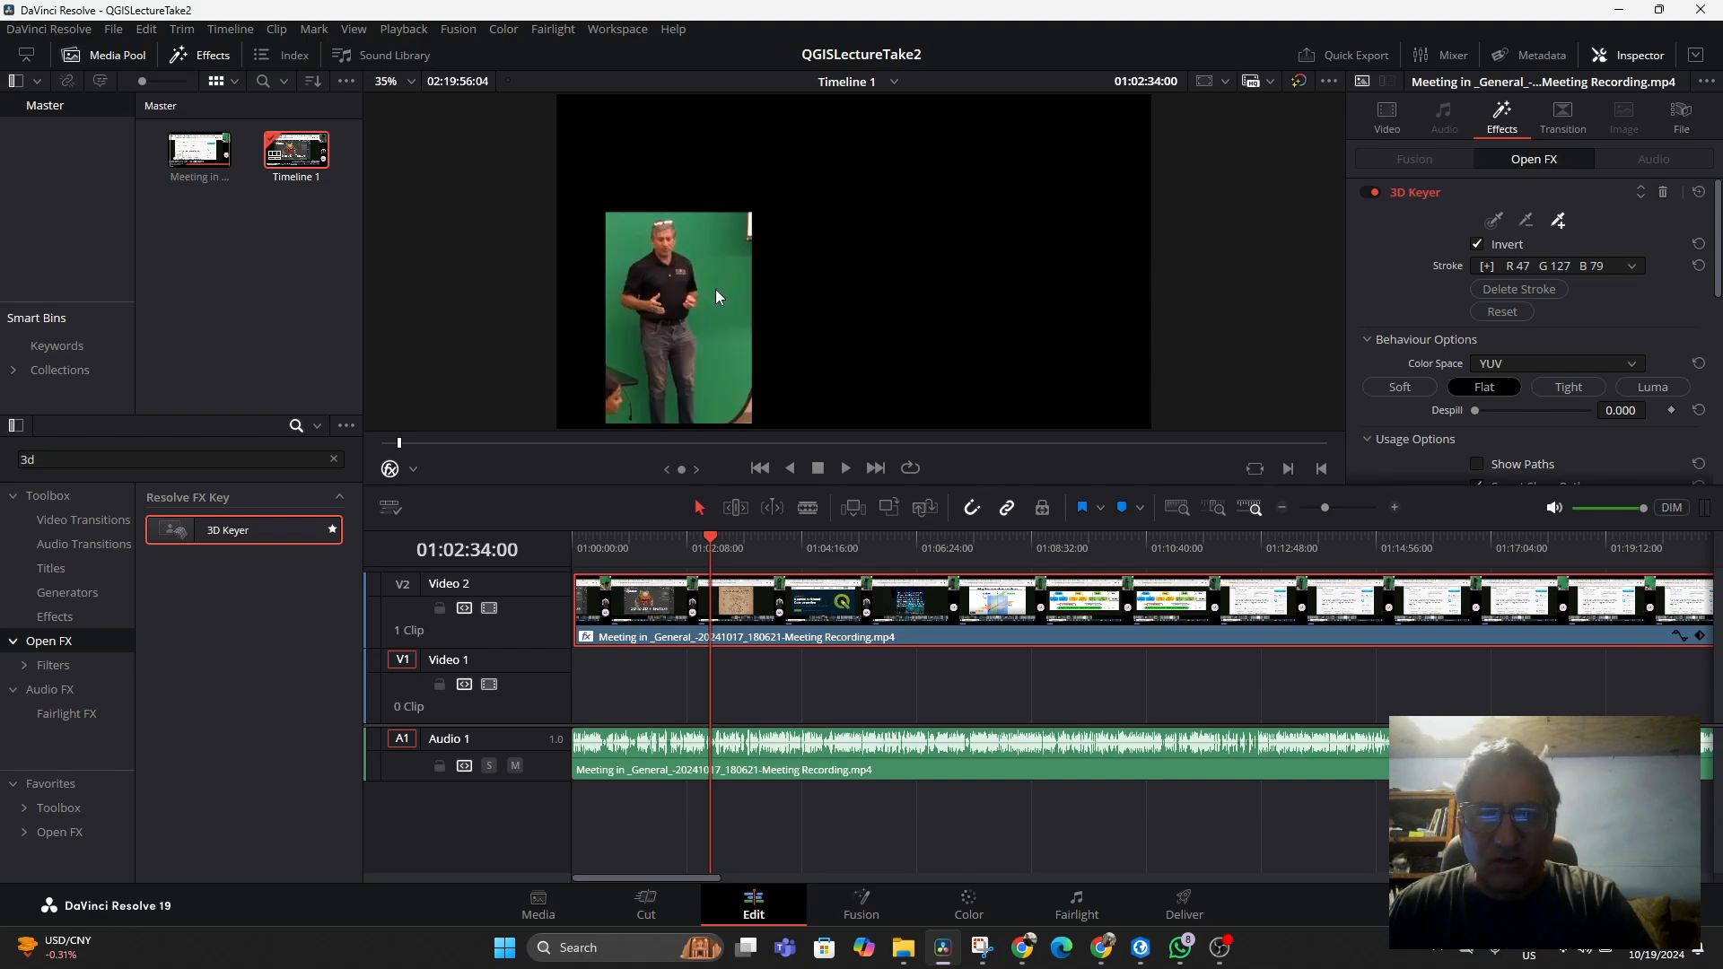
Resample the green background with the main picker and raise Chroma Tolerance to about 13.6
click(1493, 224)
drag(718, 350, 715, 351)
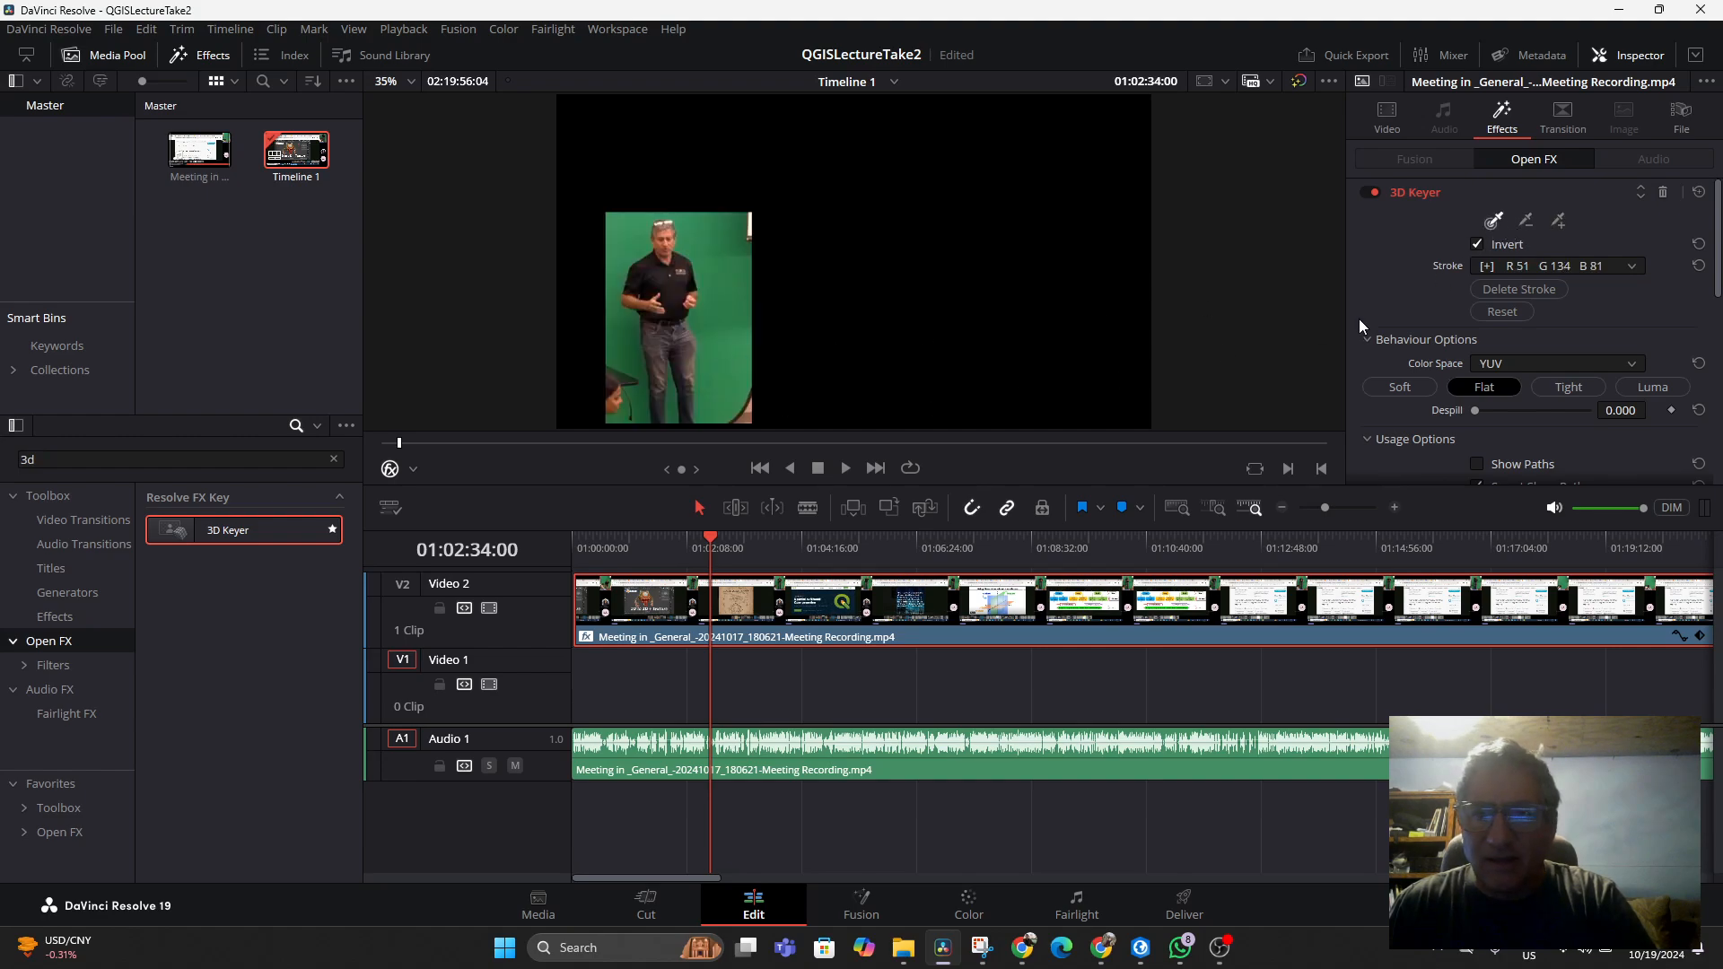
scroll(1532, 341, down, 5)
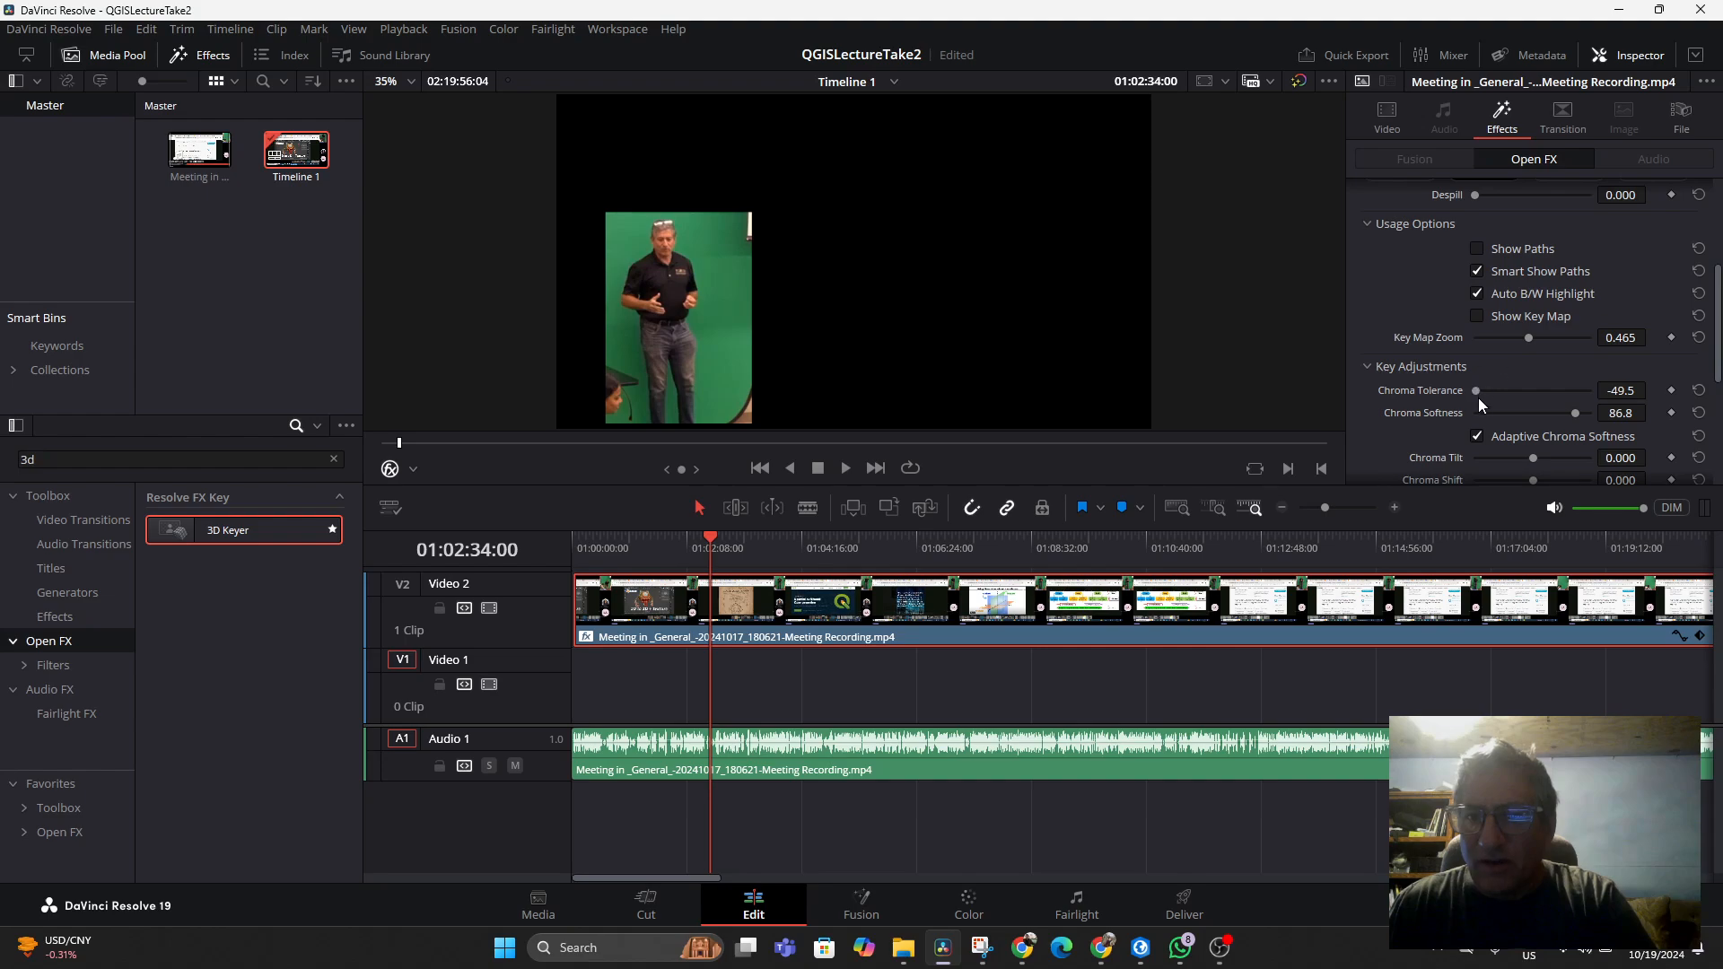
drag(1477, 391, 1548, 386)
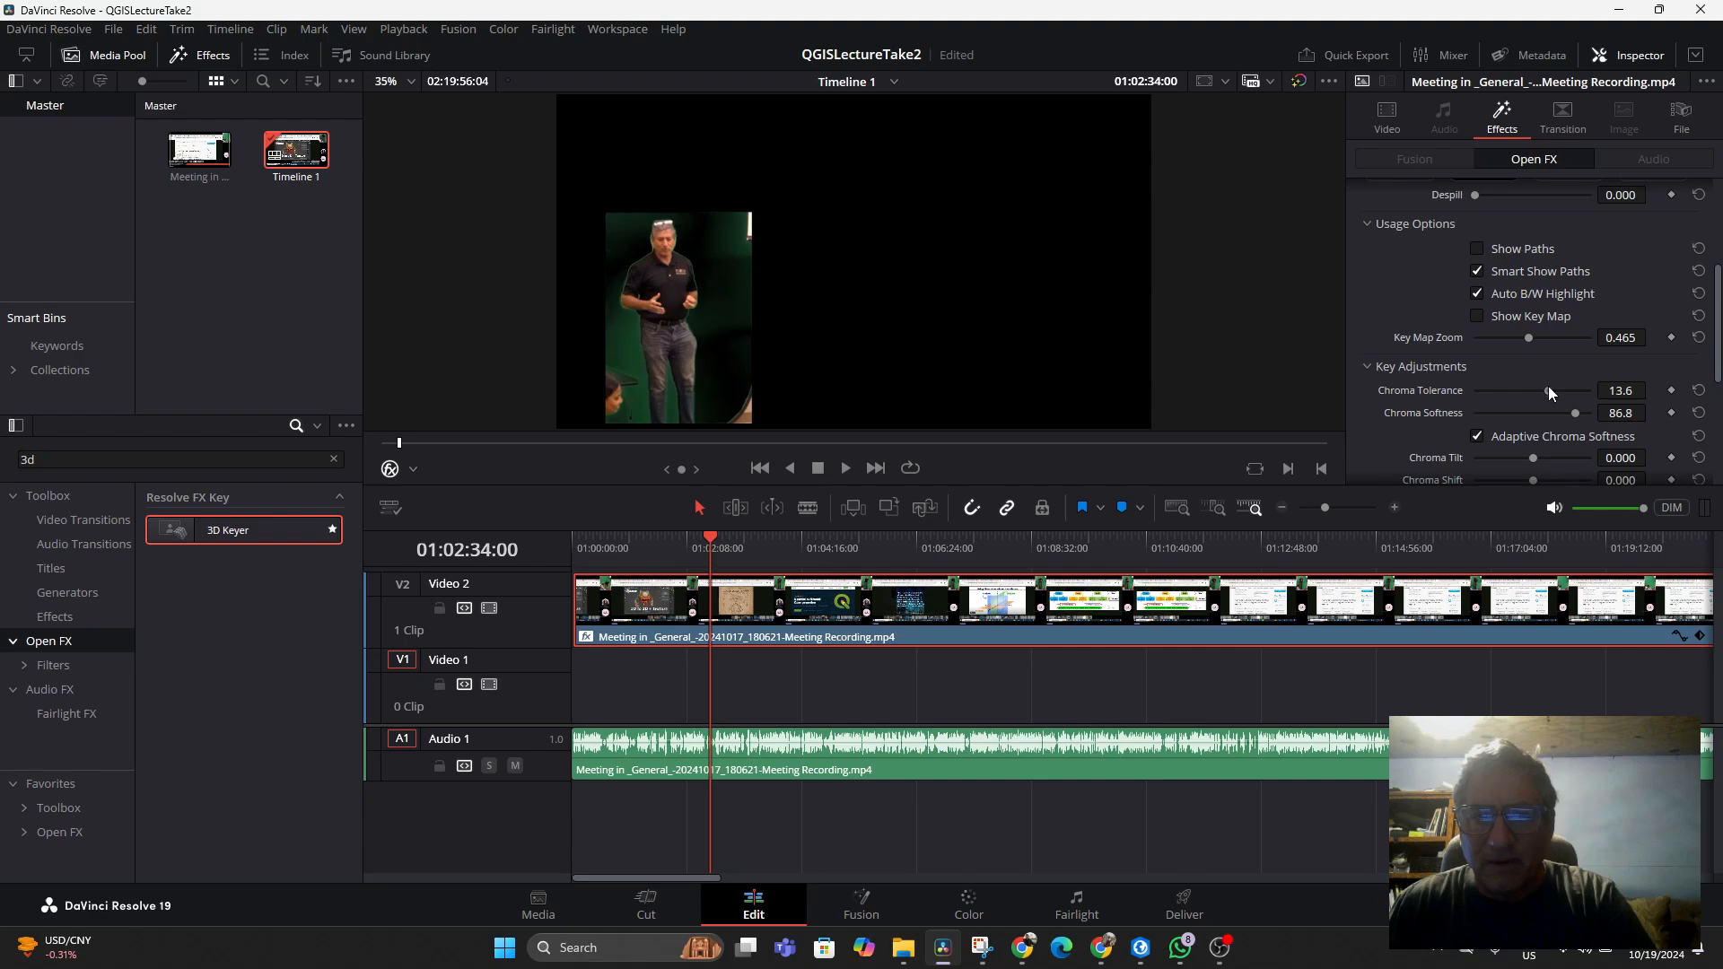
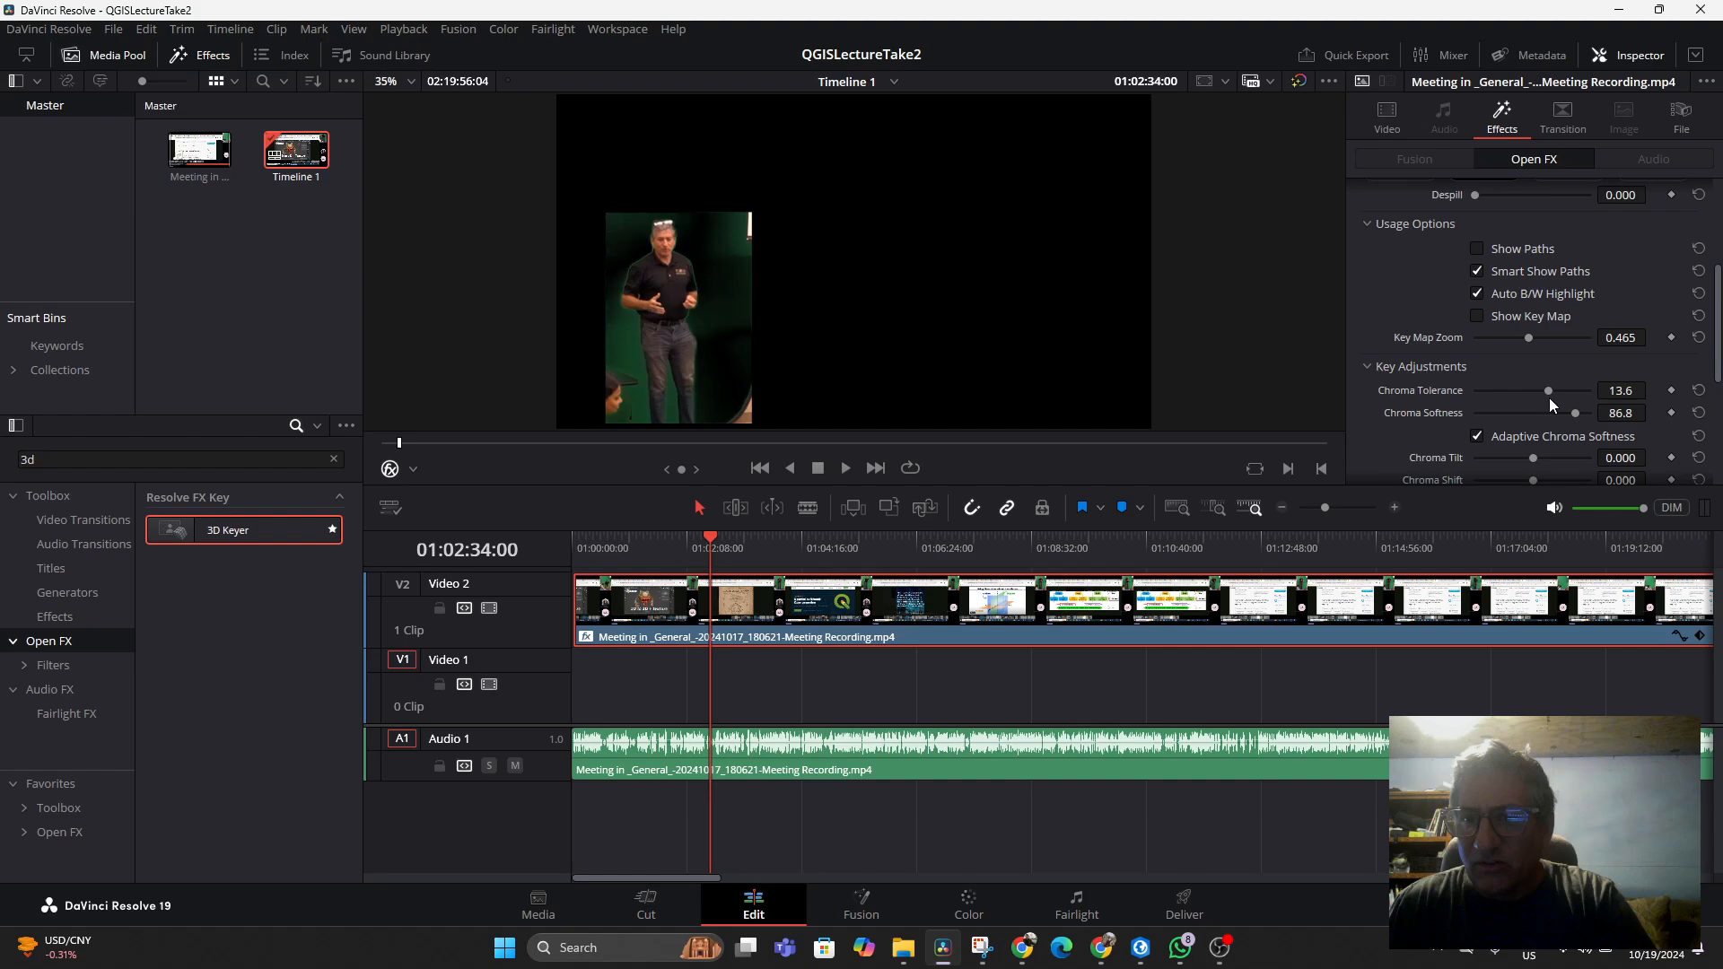
Nudge the keyer's Chroma Tolerance slightly lower
mouse_move(1576, 412)
mouse_down()
mouse_move(1533, 418)
mouse_move(1547, 417)
mouse_up()
scroll(1530, 457, down, 5)
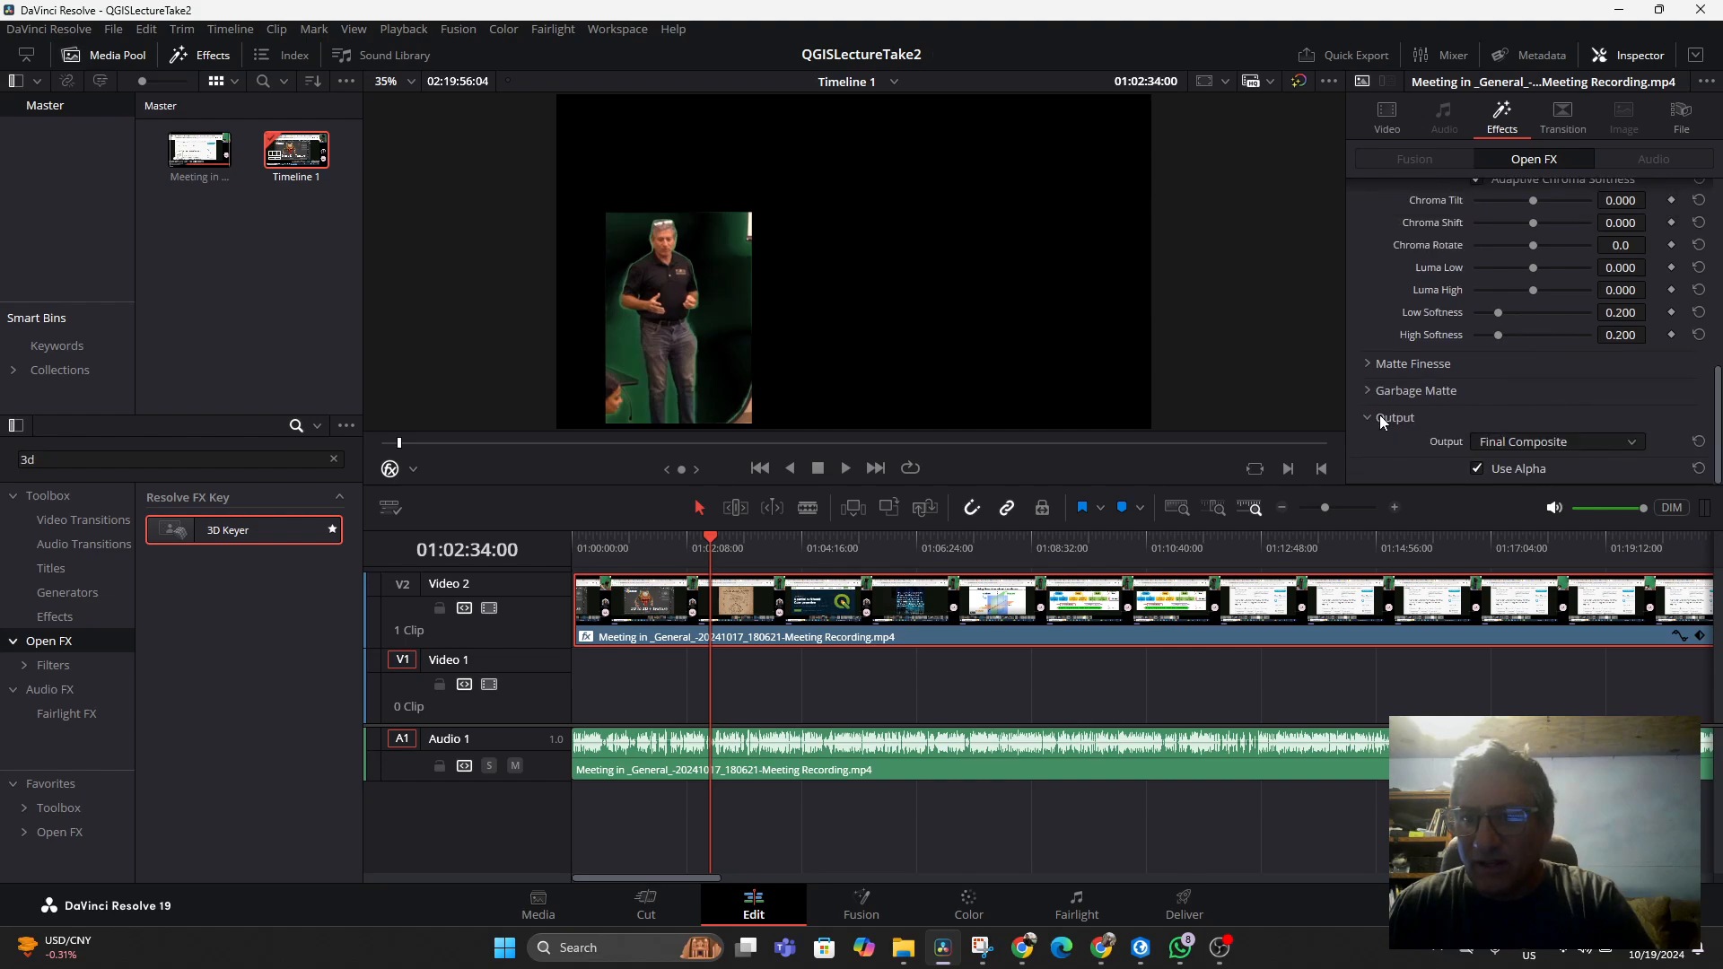
scroll(1506, 373, up, 5)
scroll(1546, 339, up, 2)
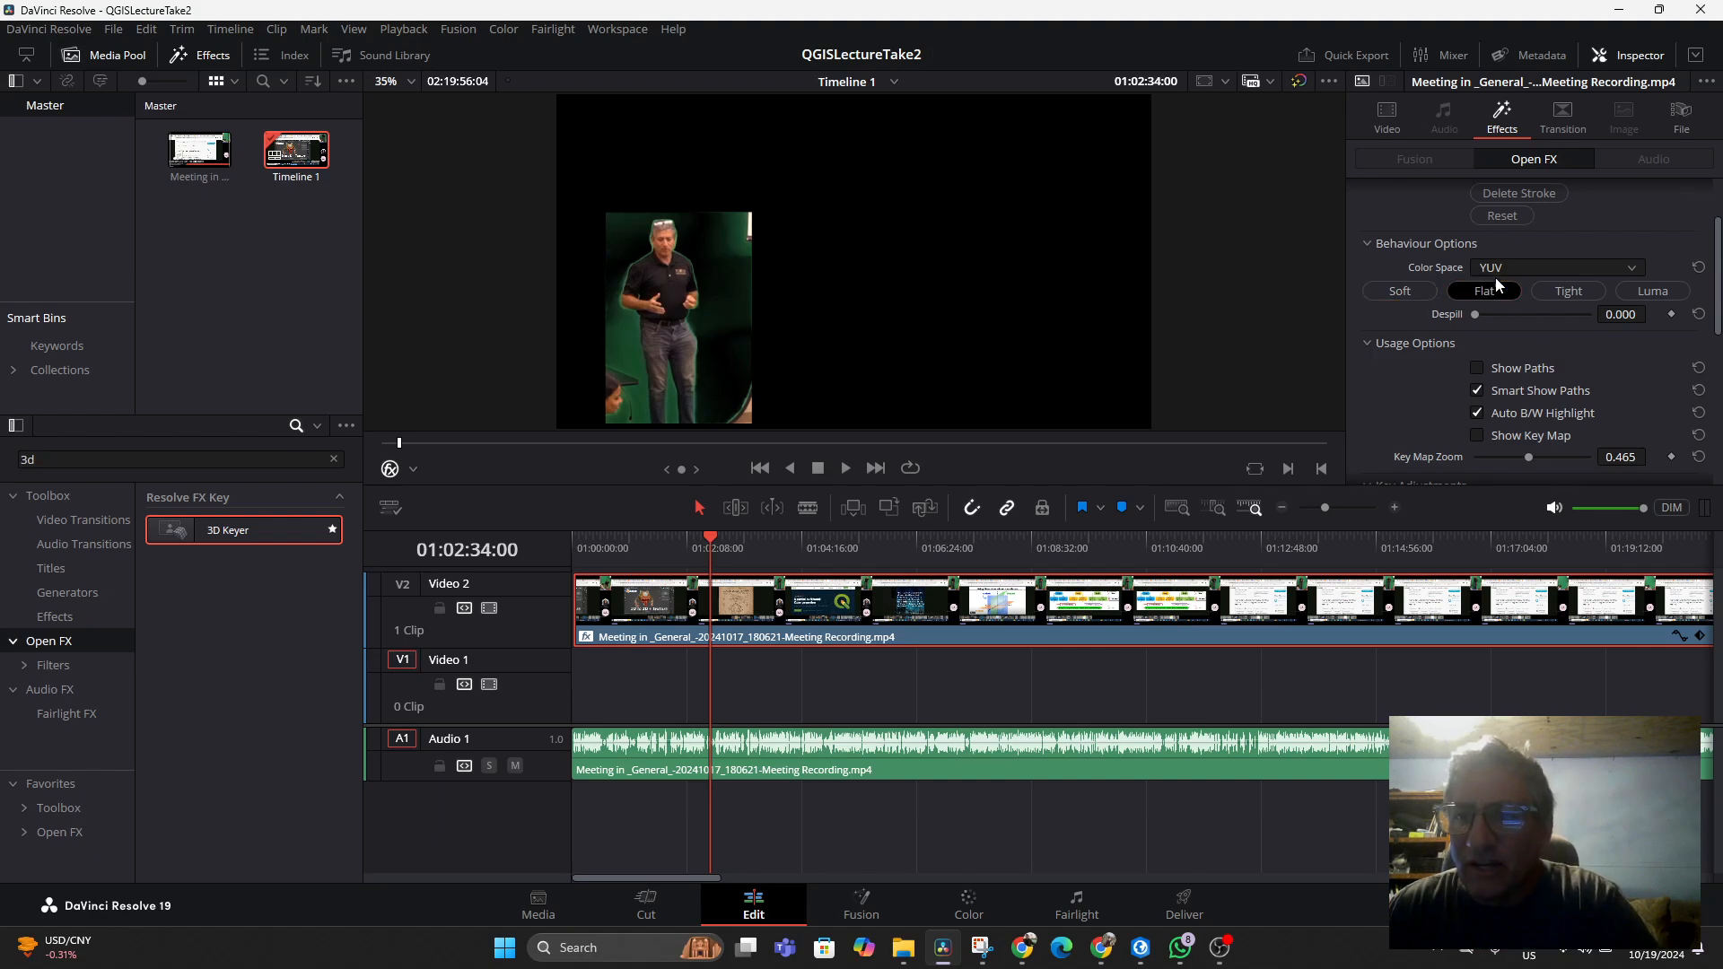
Switch the keyer's Color Space to HSL and back to YUV
click(1599, 269)
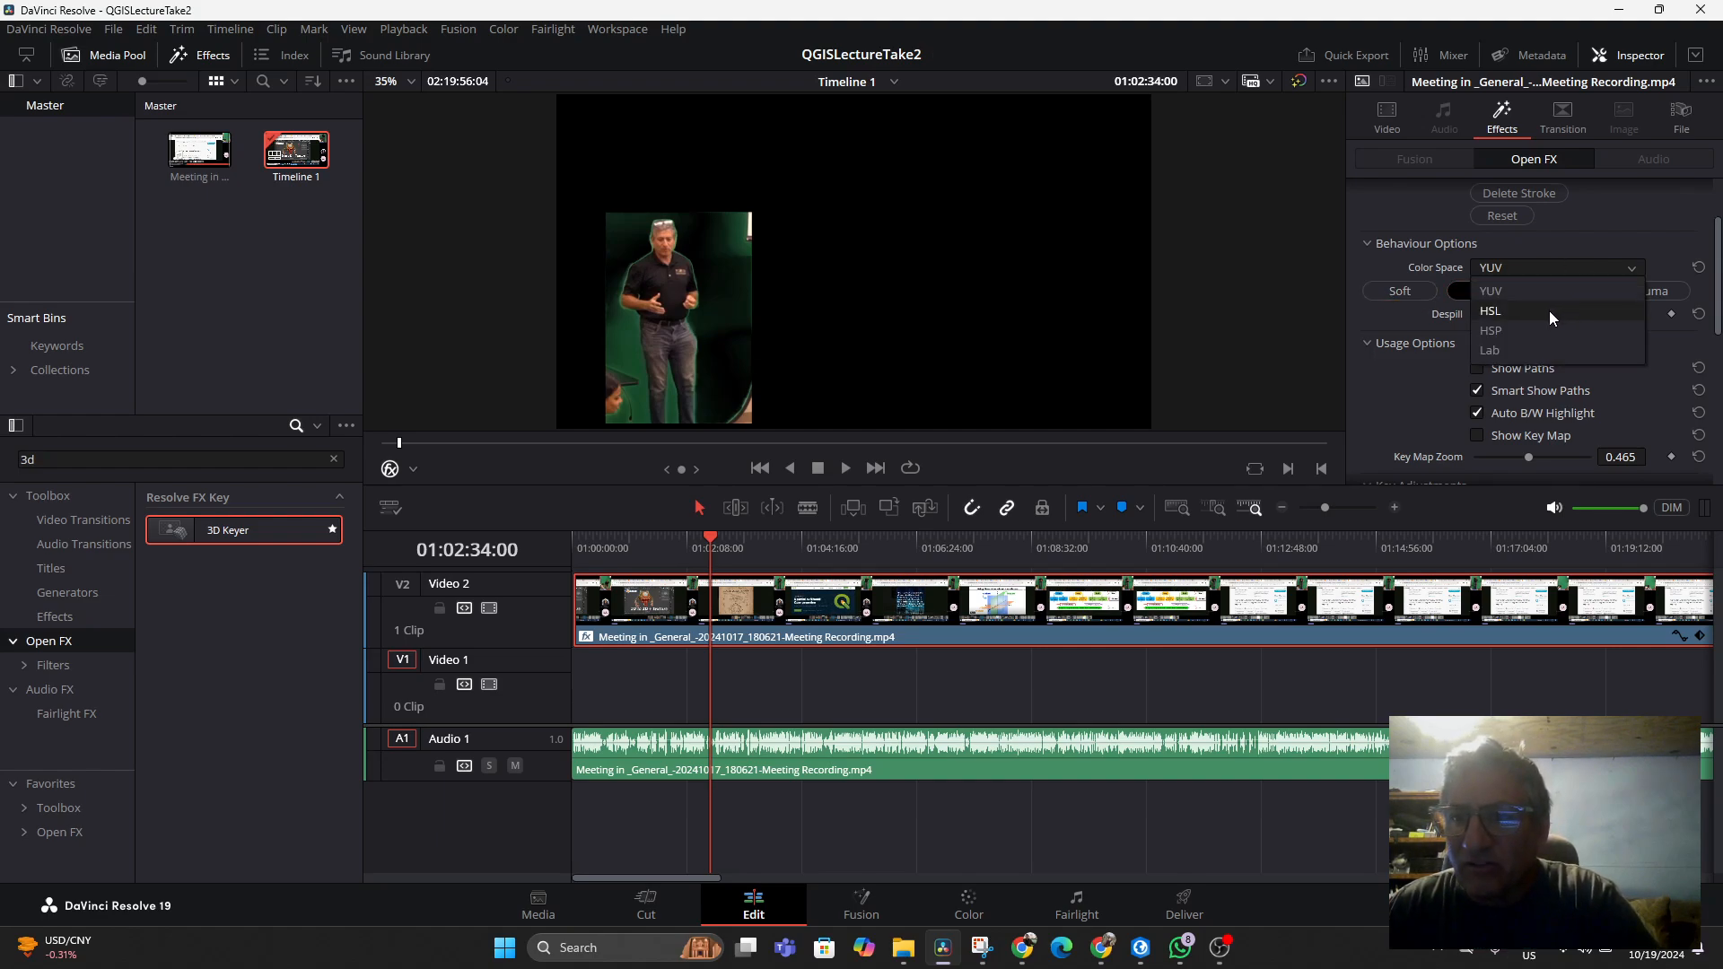
click(1549, 311)
click(1564, 271)
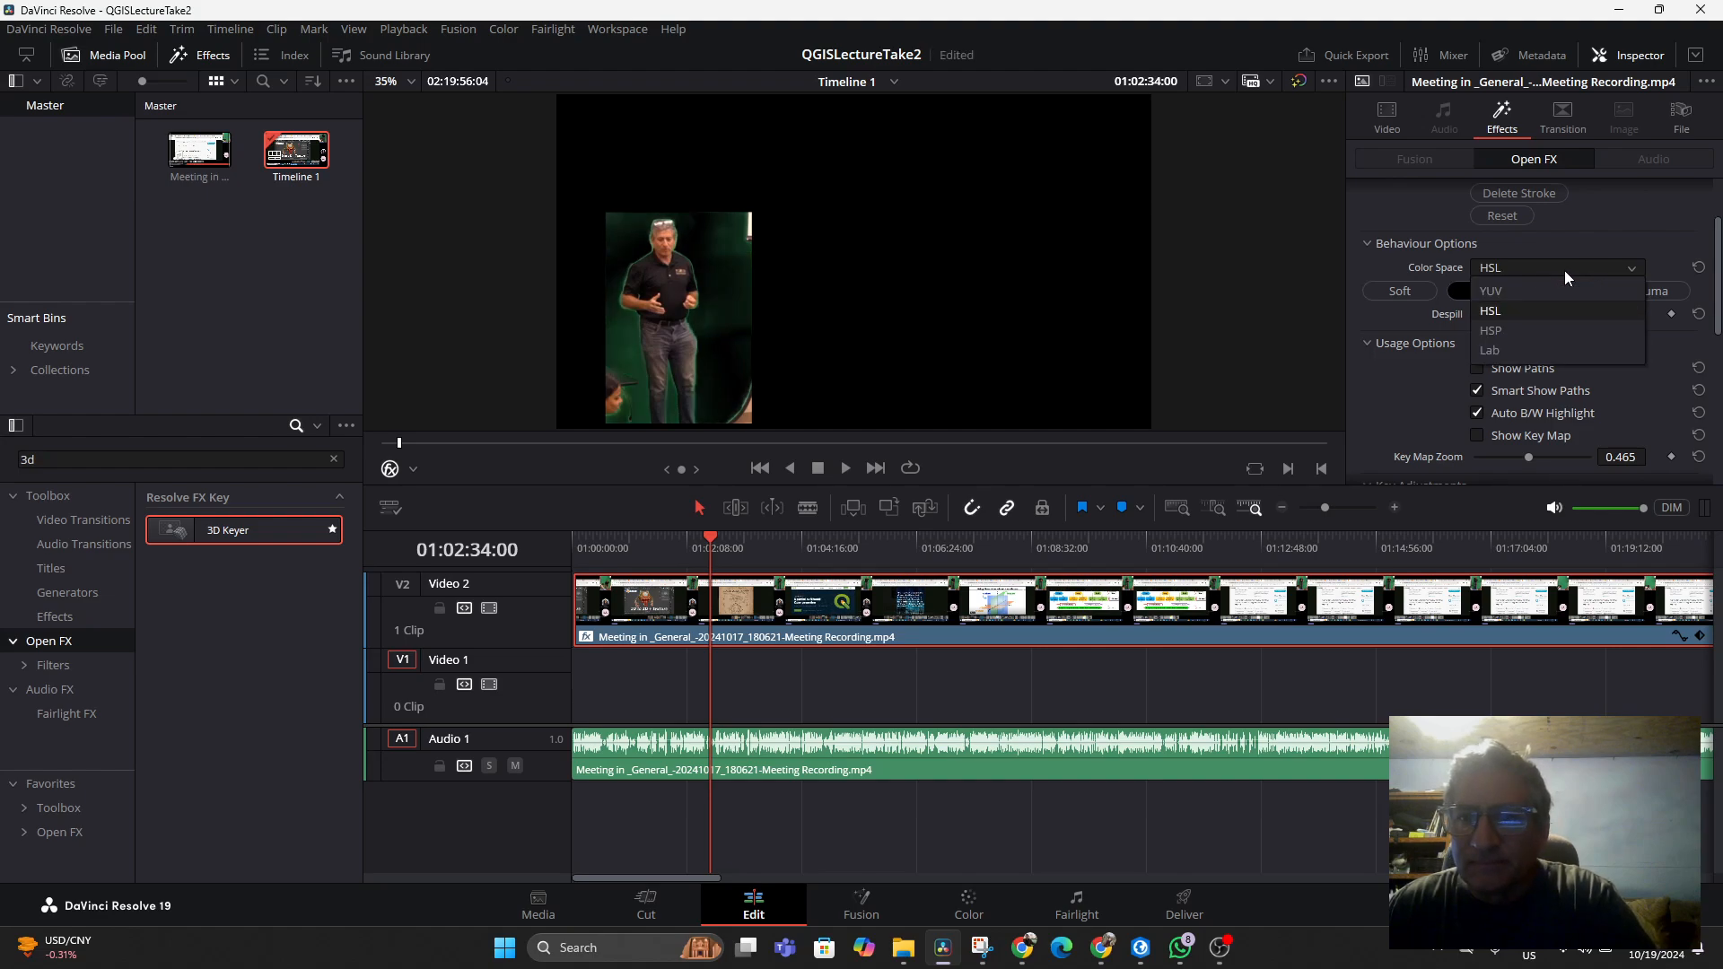
click(1543, 292)
Delete the existing colour stroke and resample the inset's green background with the main picker
scroll(1554, 300, up, 2)
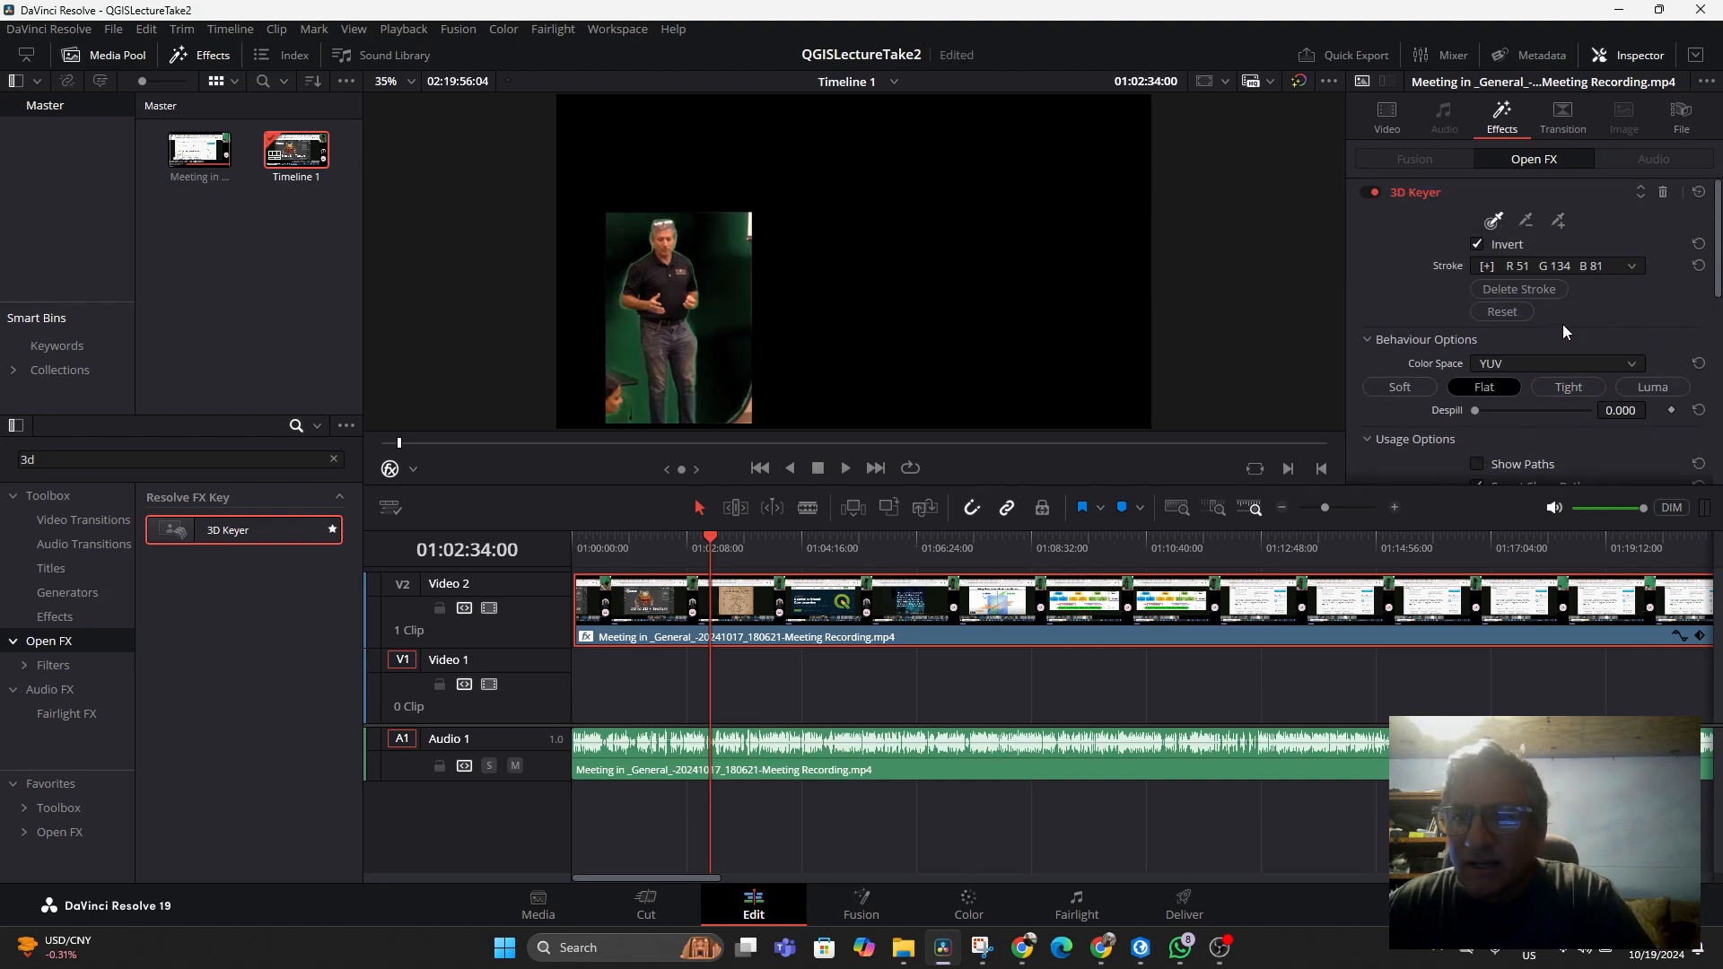
click(1630, 267)
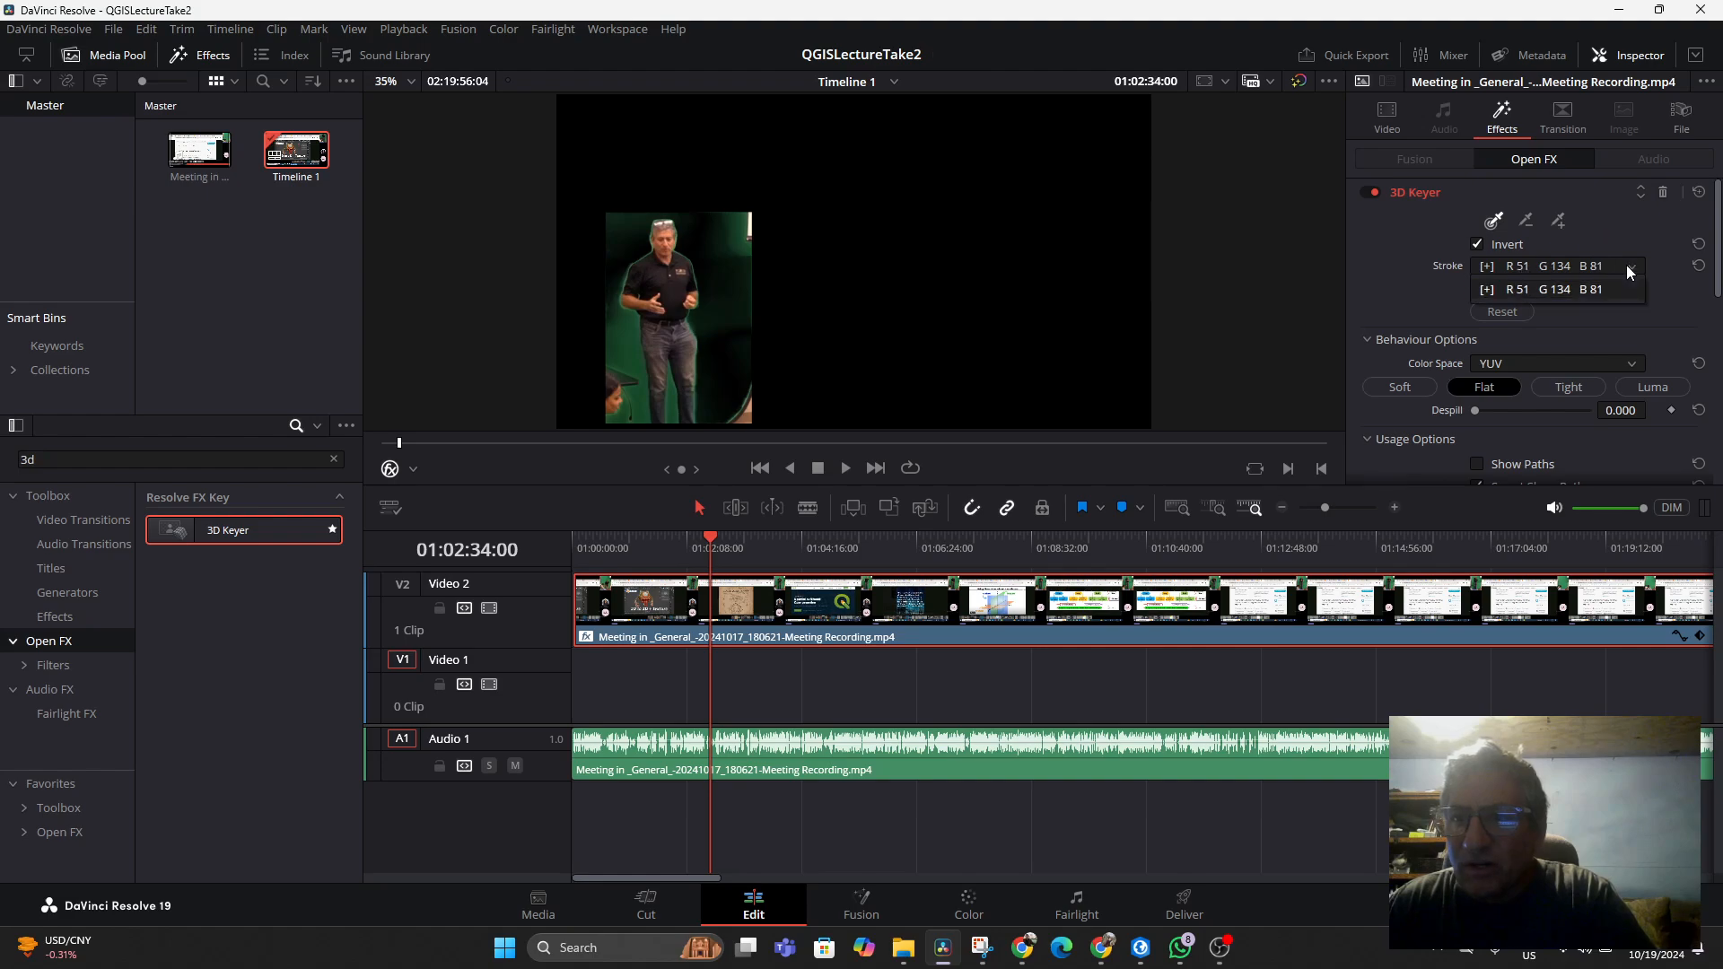
click(1487, 291)
click(1500, 289)
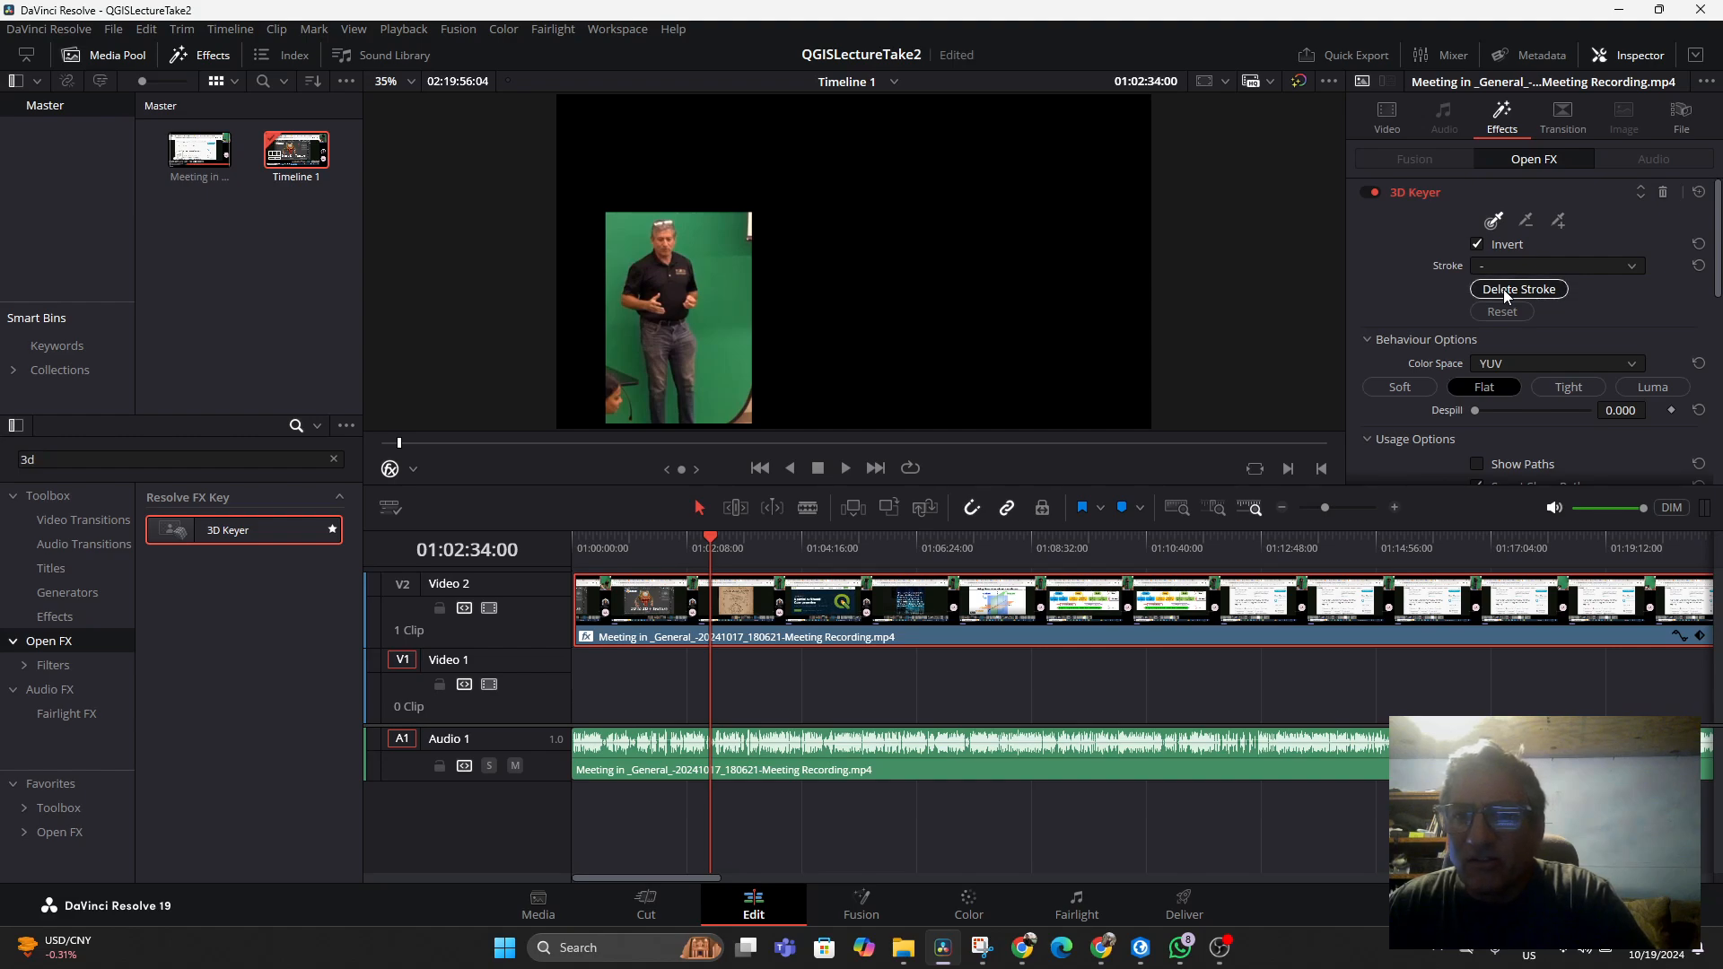
click(1495, 222)
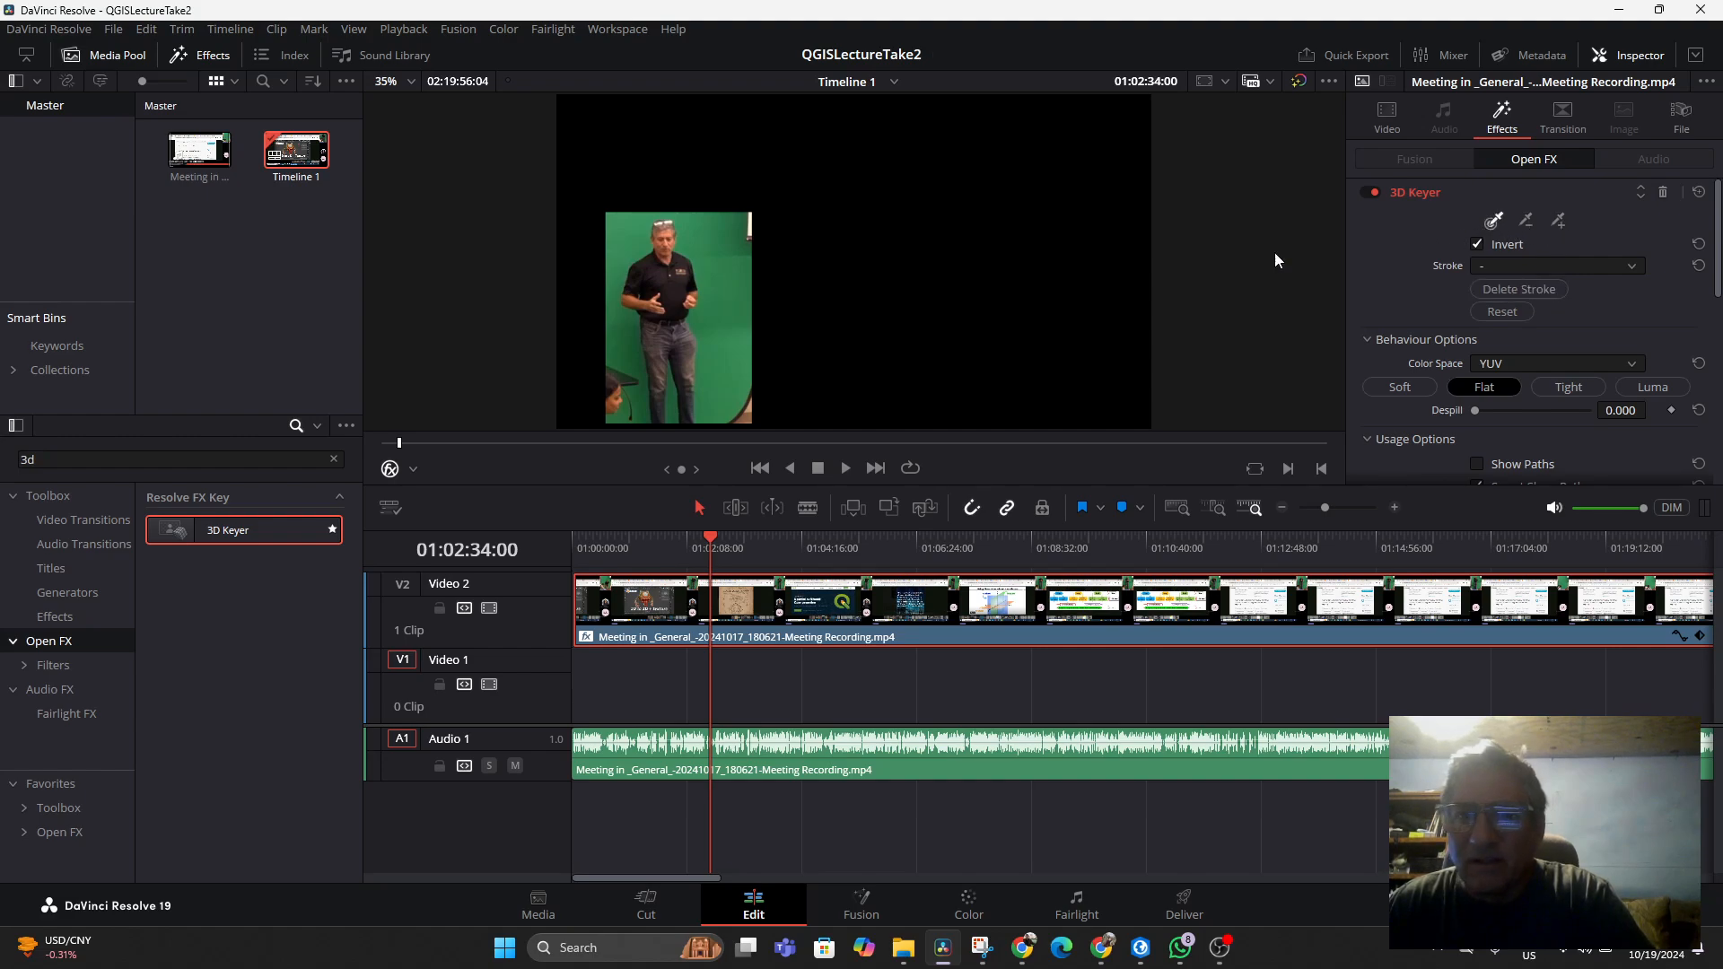
click(691, 253)
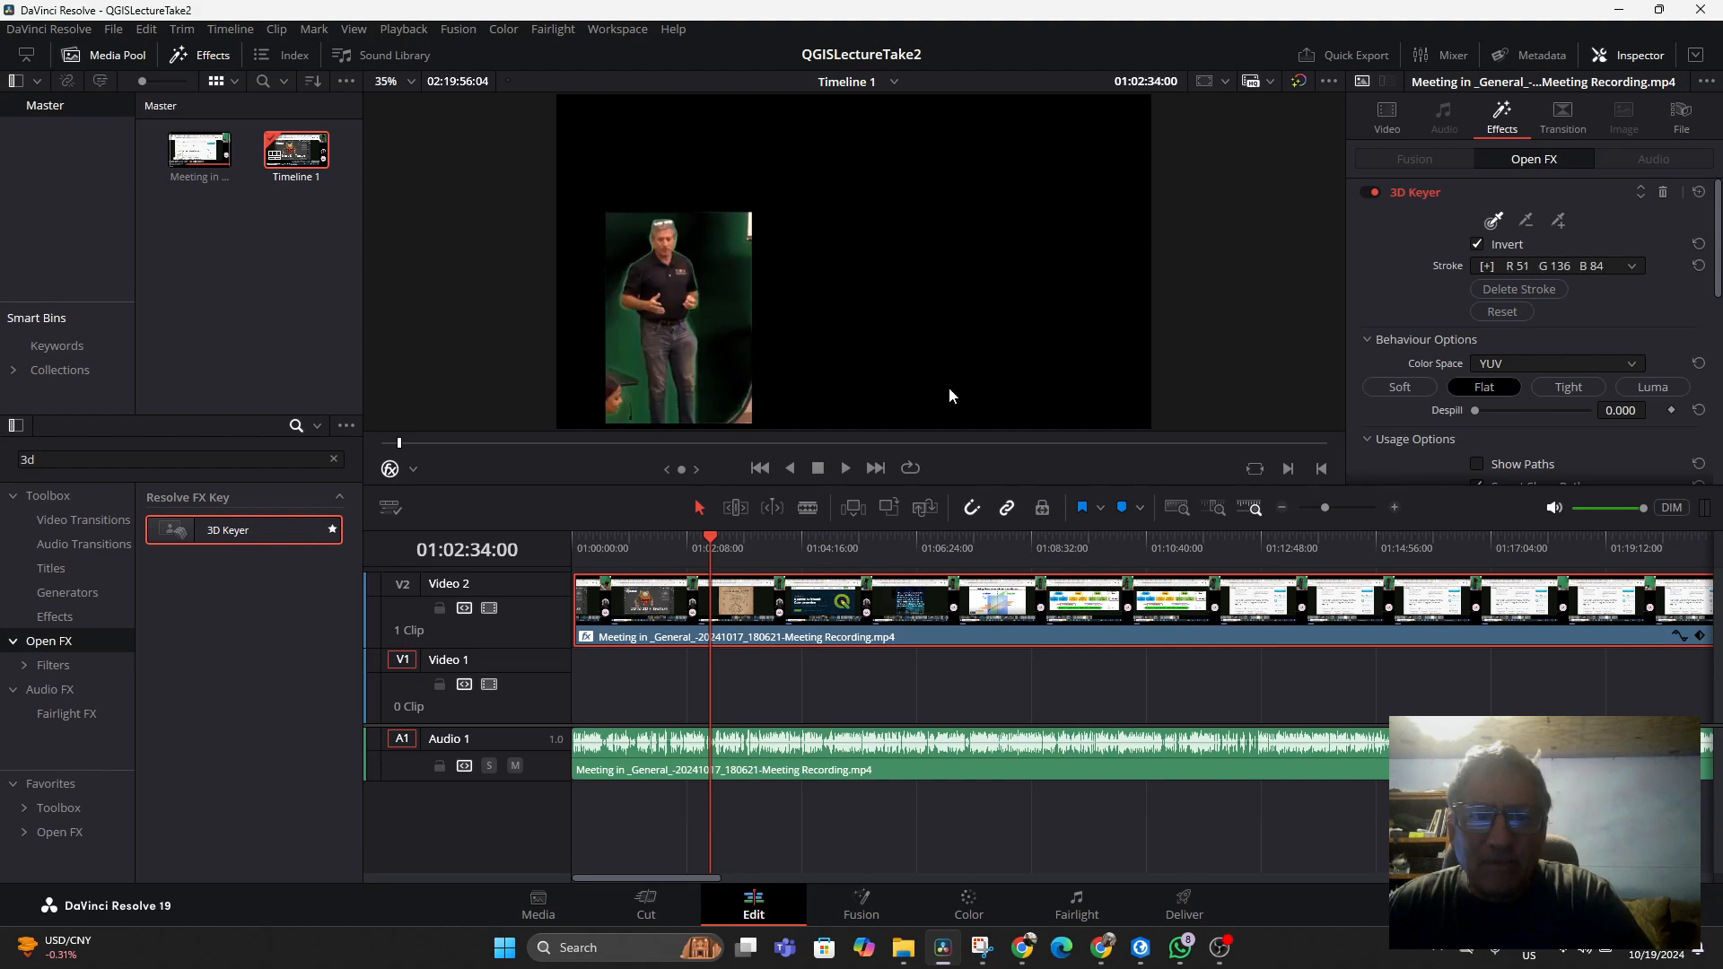
Add colour strokes on the remaining green areas along the inset's left edge
click(1559, 222)
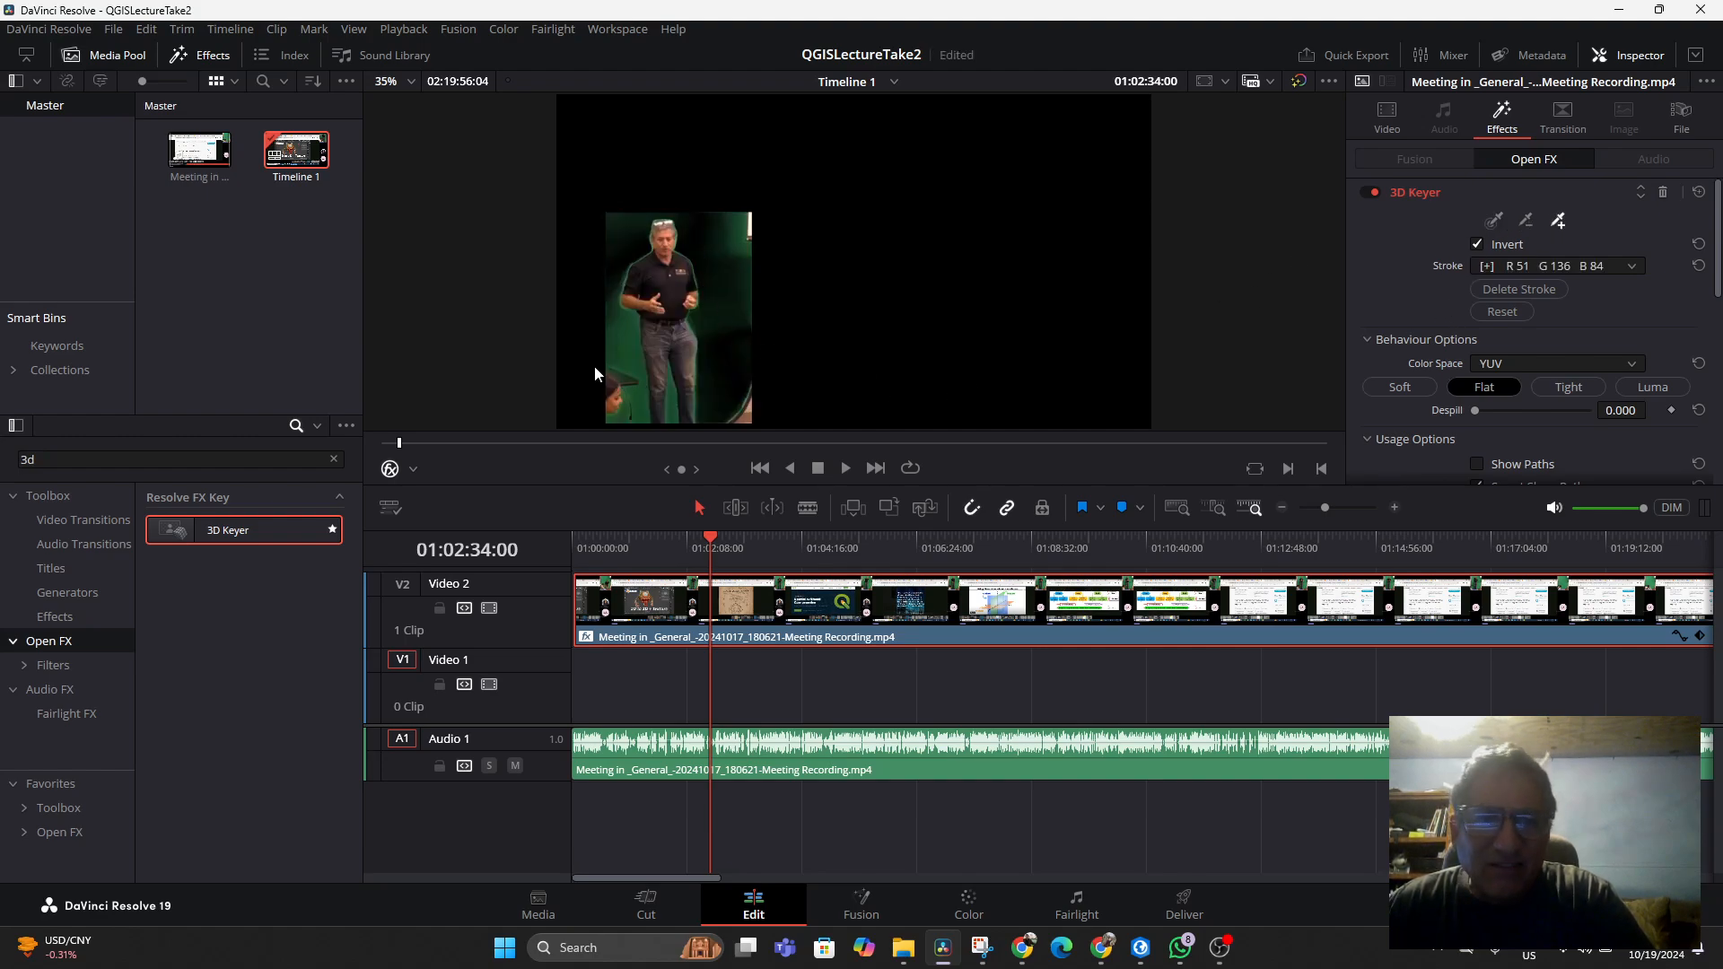
drag(633, 331, 627, 339)
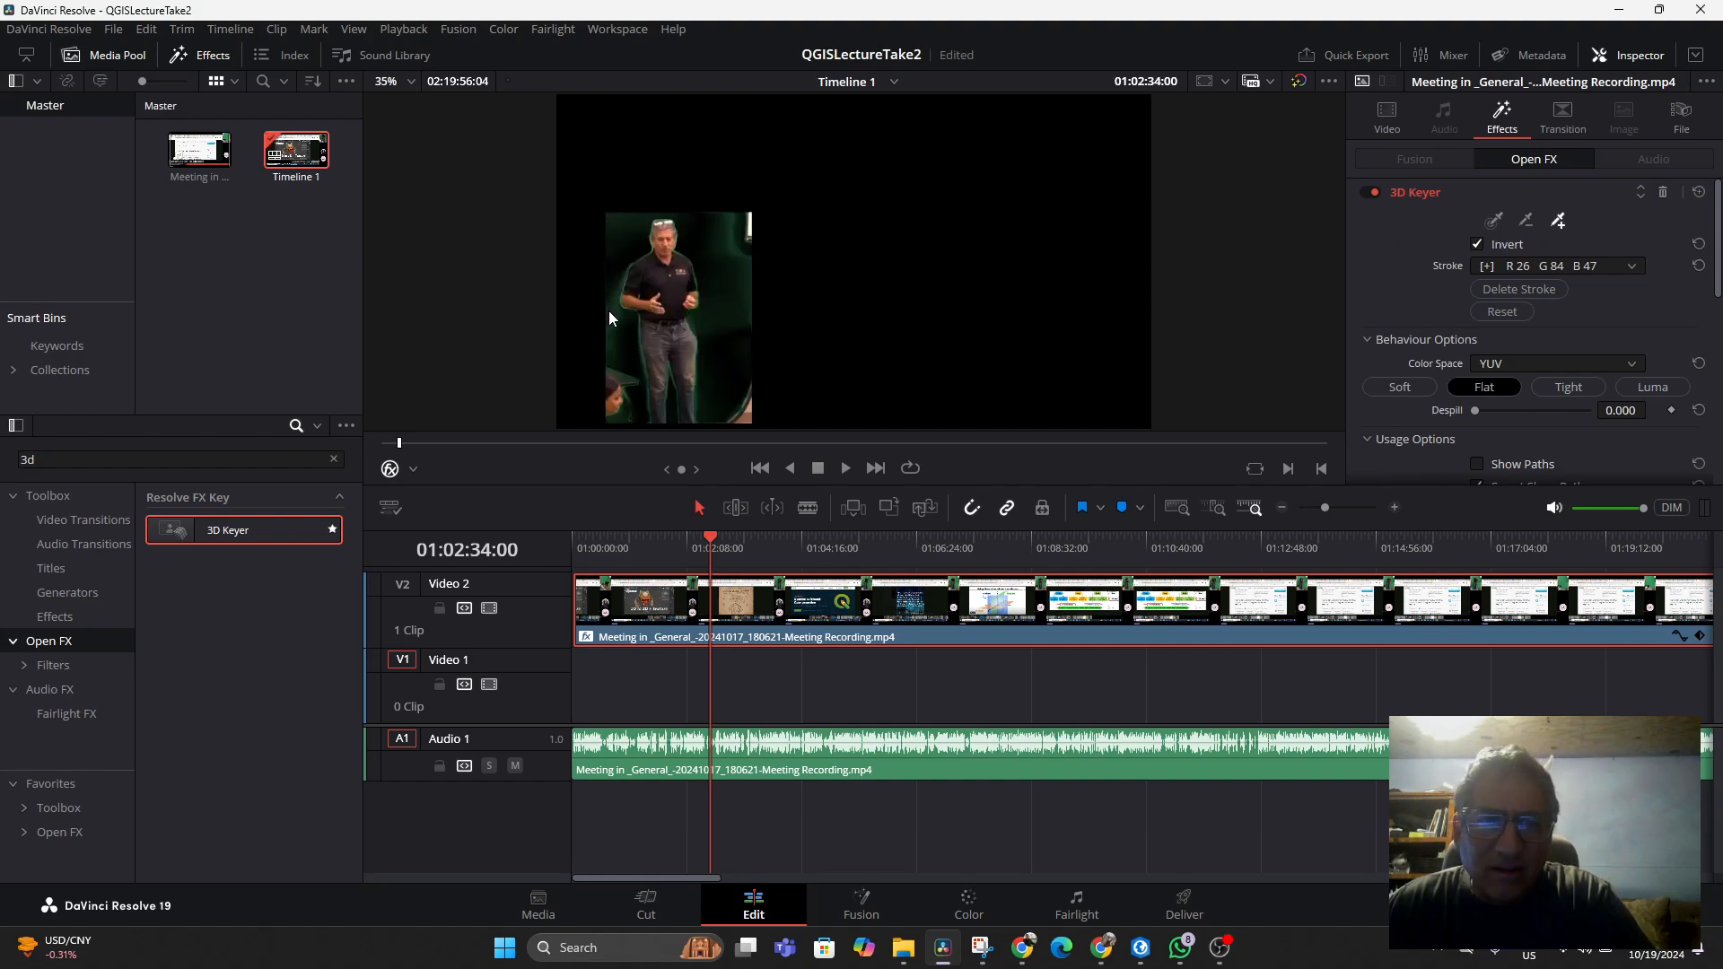
drag(609, 311, 611, 312)
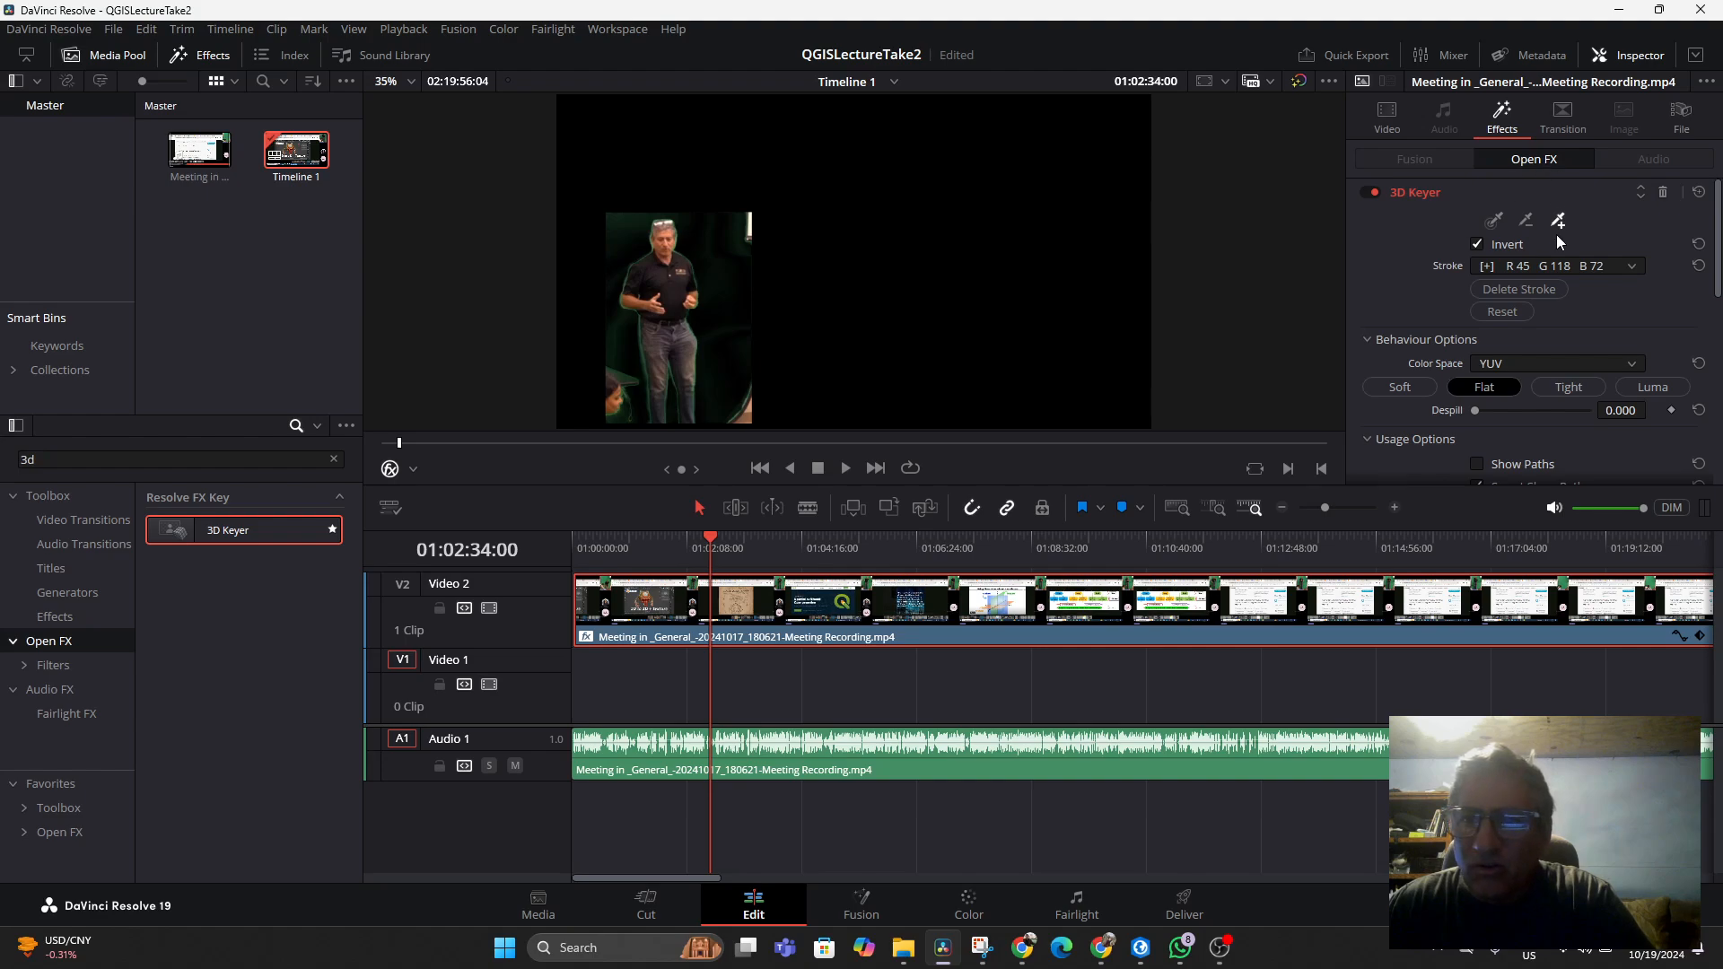
click(619, 228)
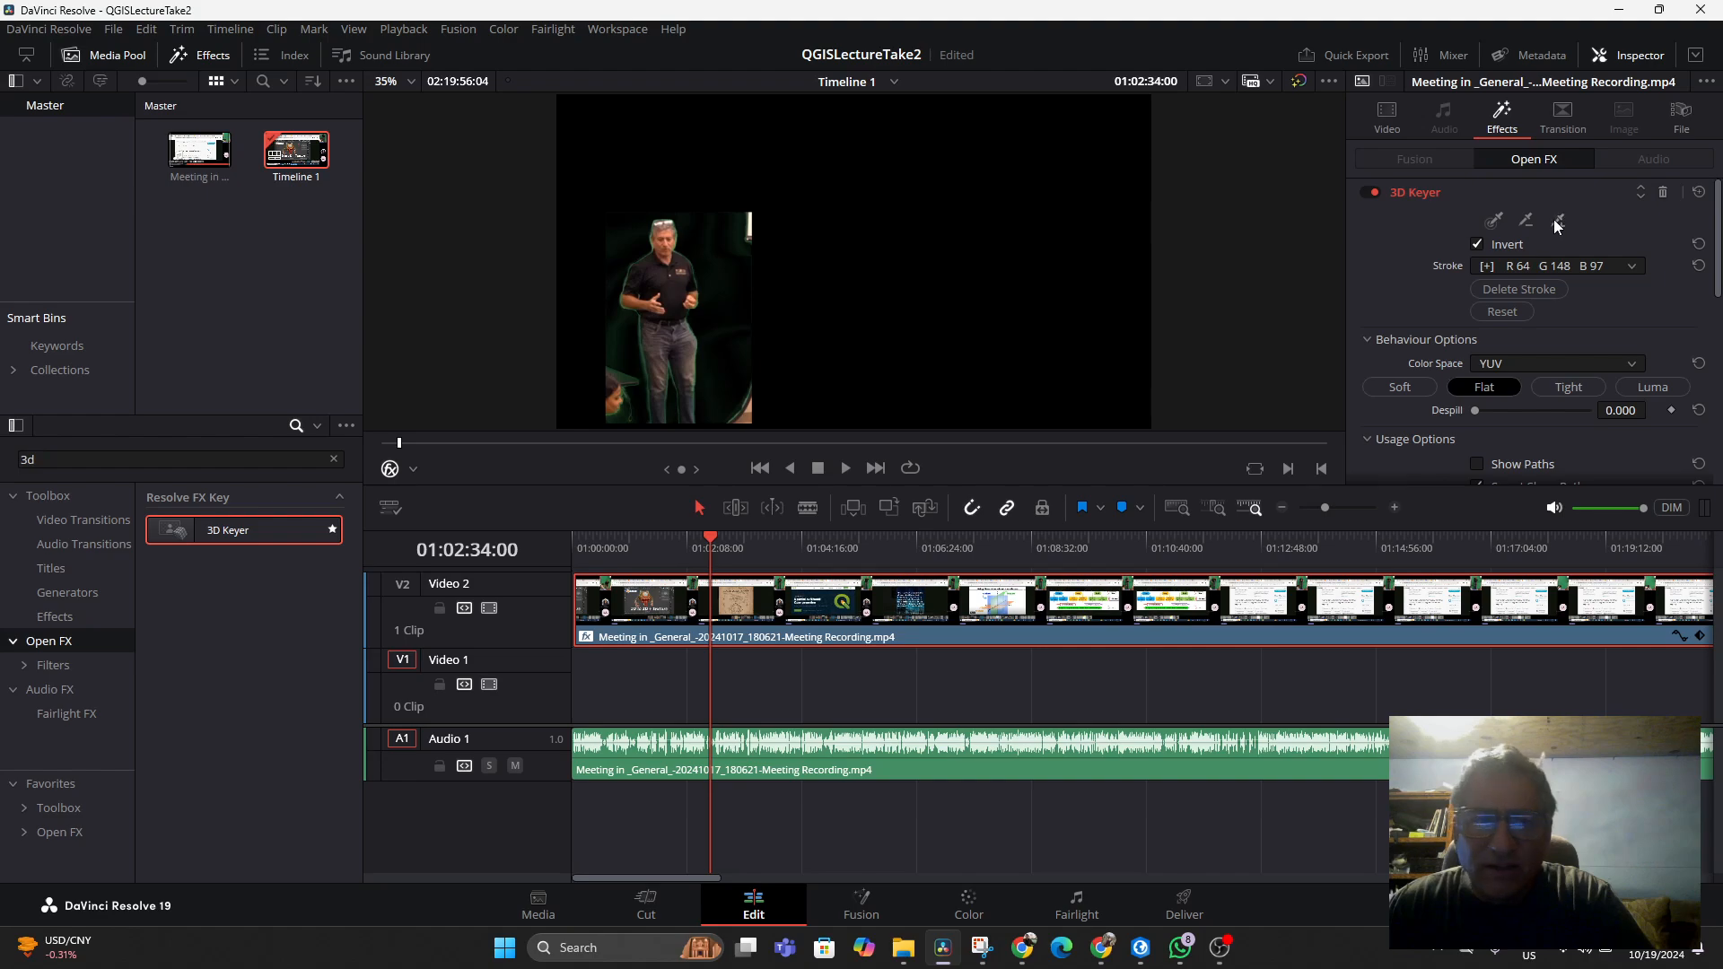
drag(611, 353, 614, 362)
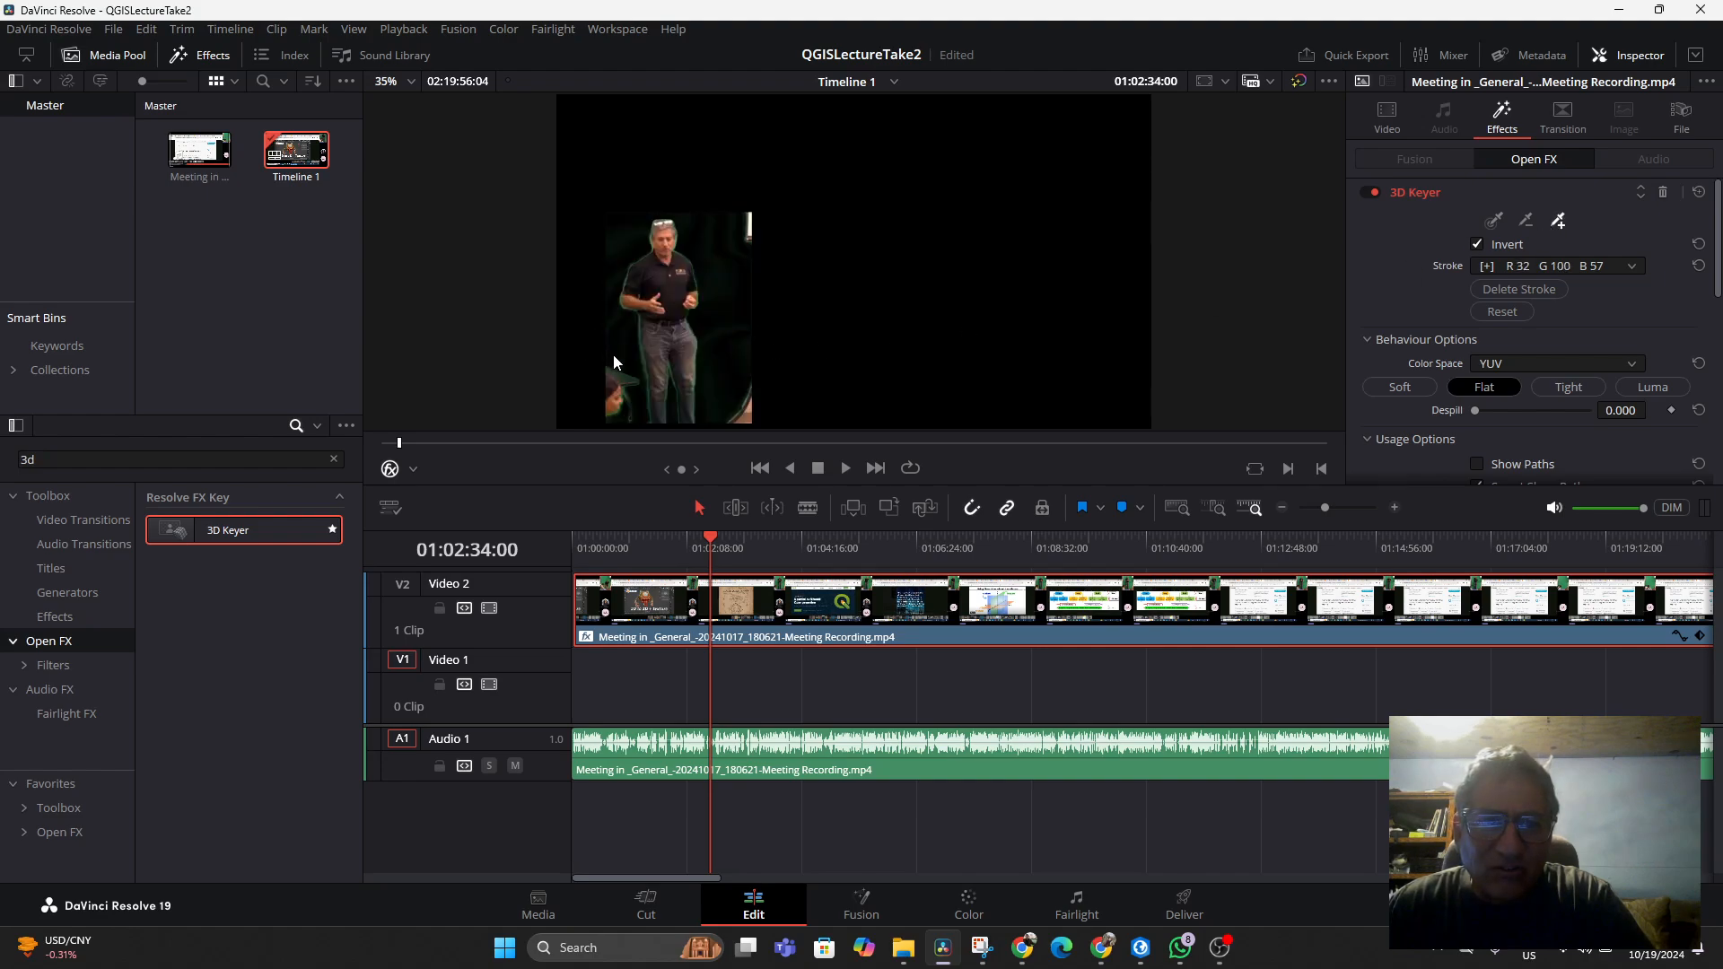
Add colour strokes on the remaining green area near the inset's upper right
click(1560, 223)
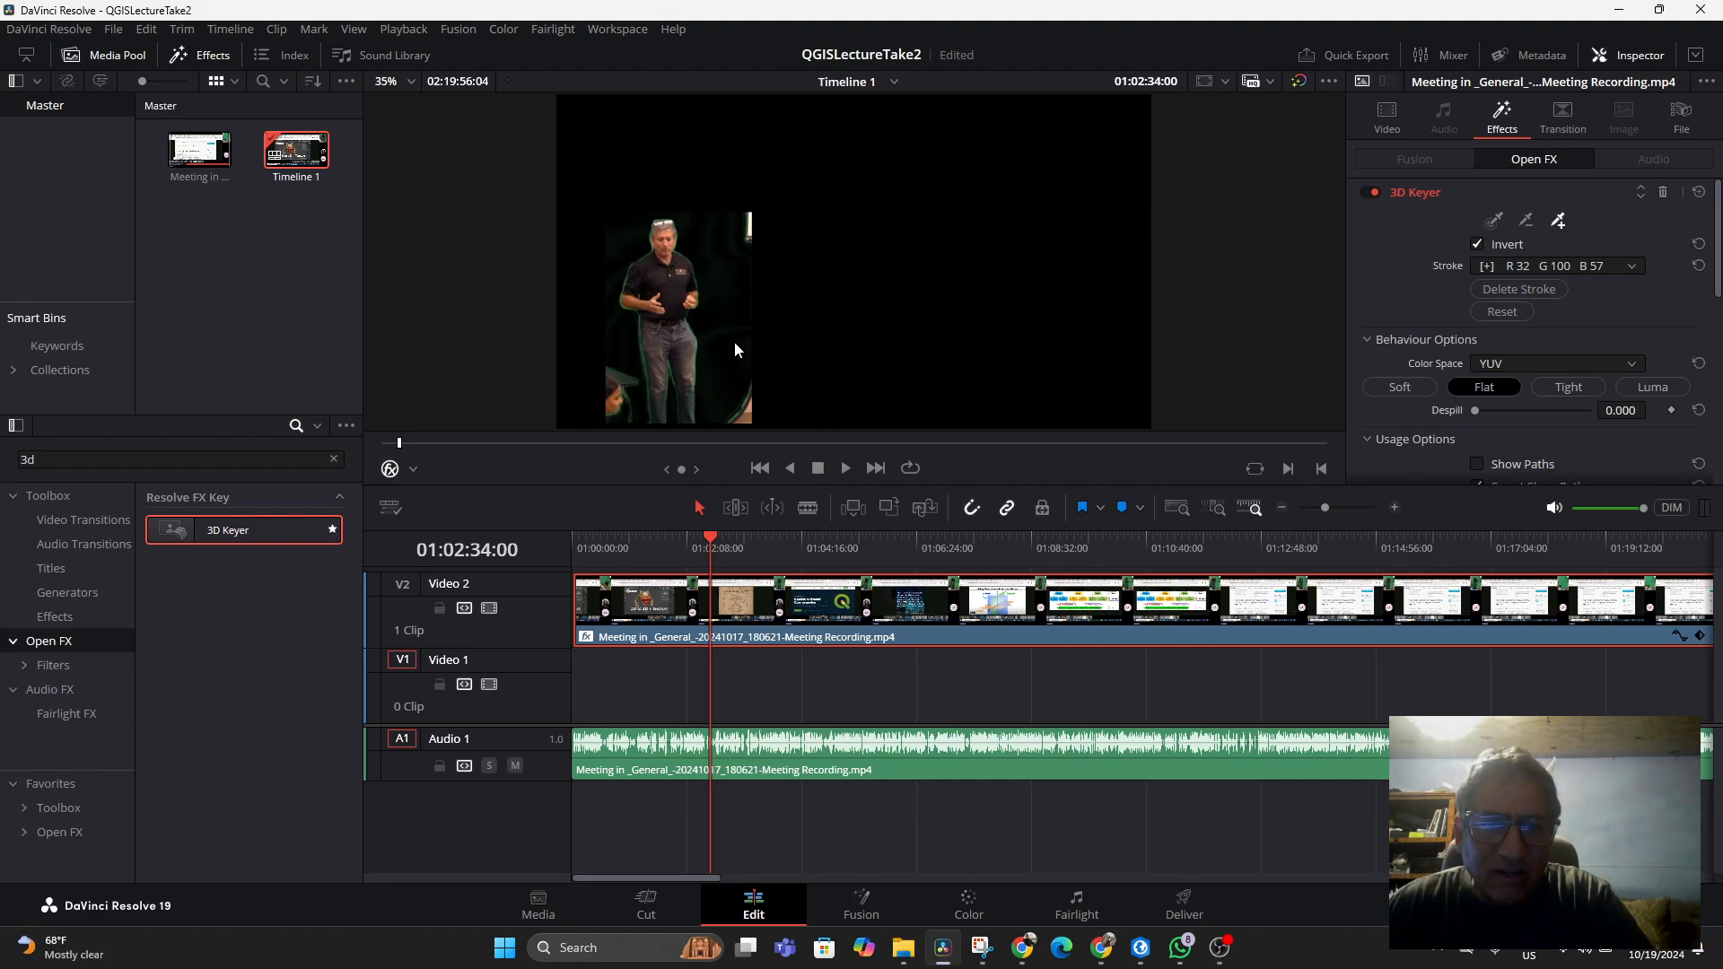
drag(734, 341, 709, 250)
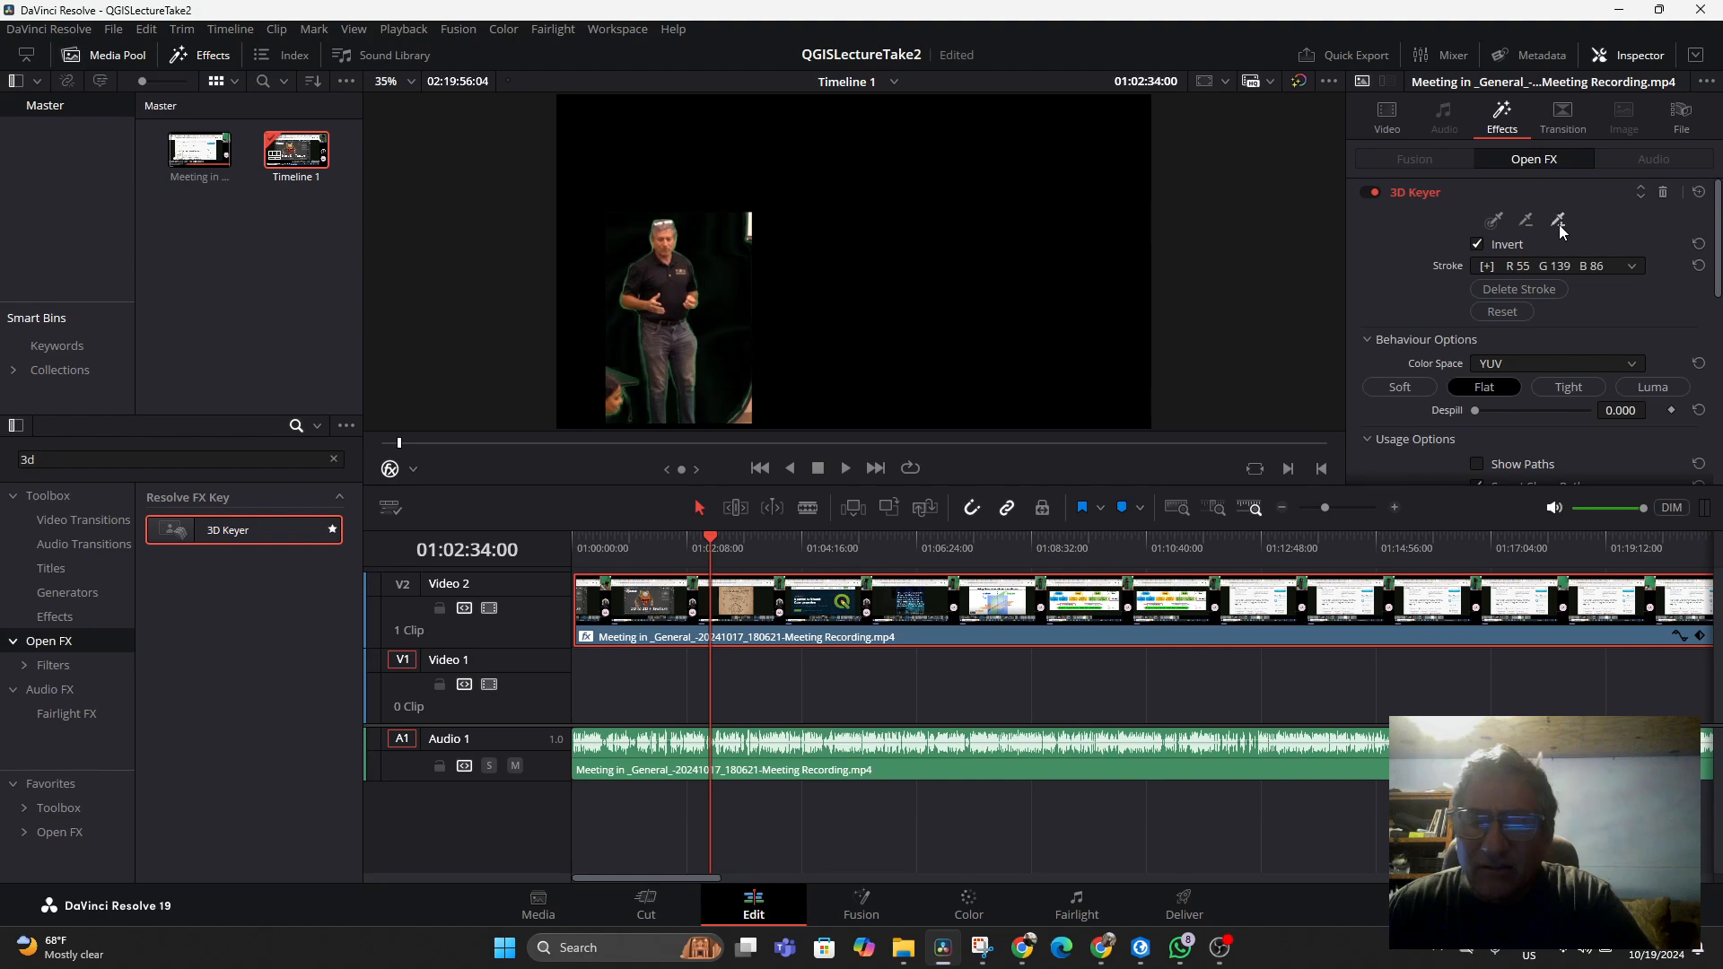
drag(707, 236, 719, 240)
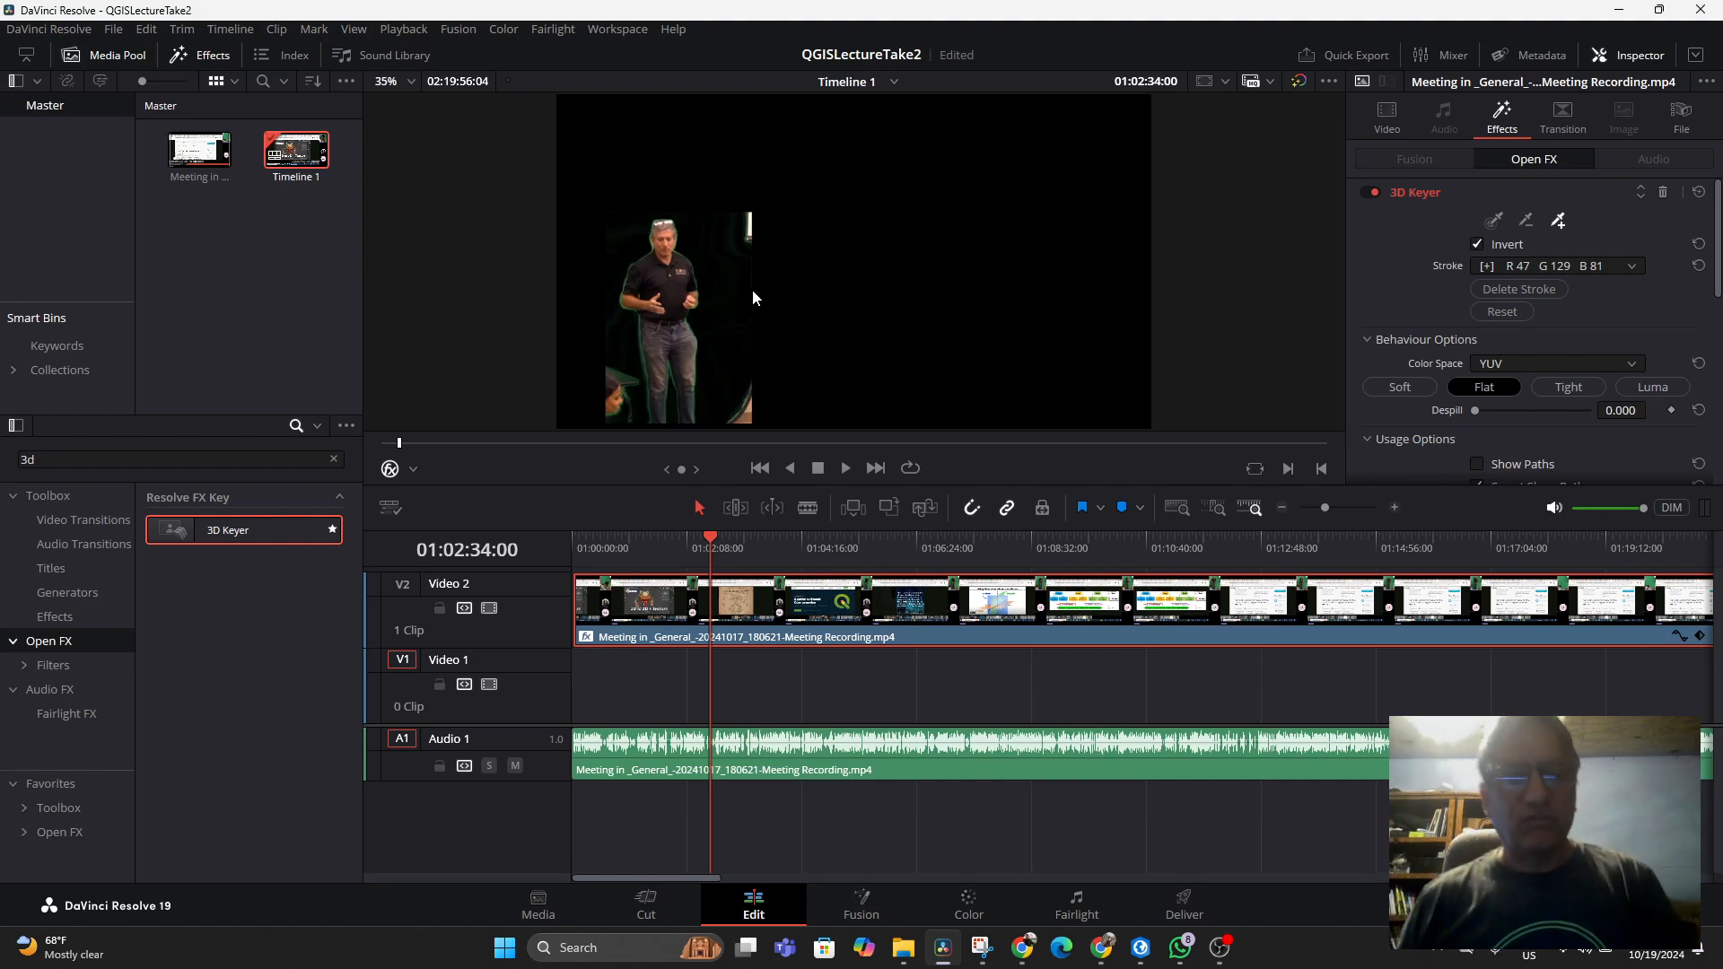
Open File Explorer in the GISPHOTOS folder and create a new folder there
right_click(178, 262)
click(170, 240)
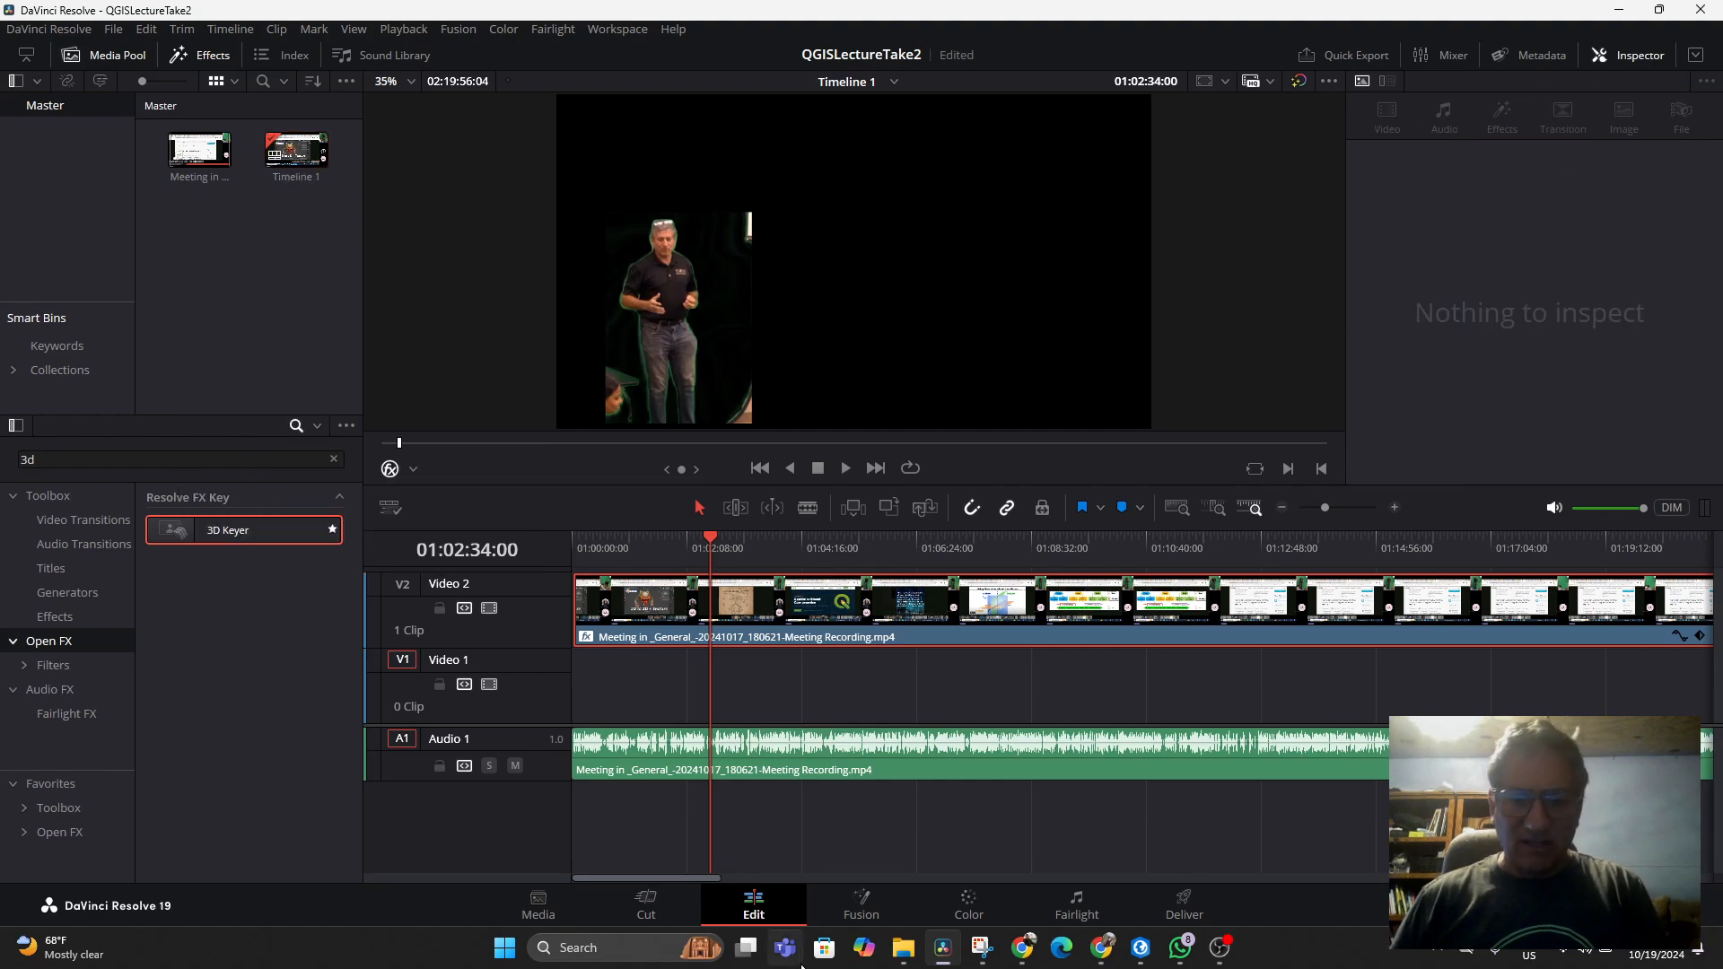
click(800, 873)
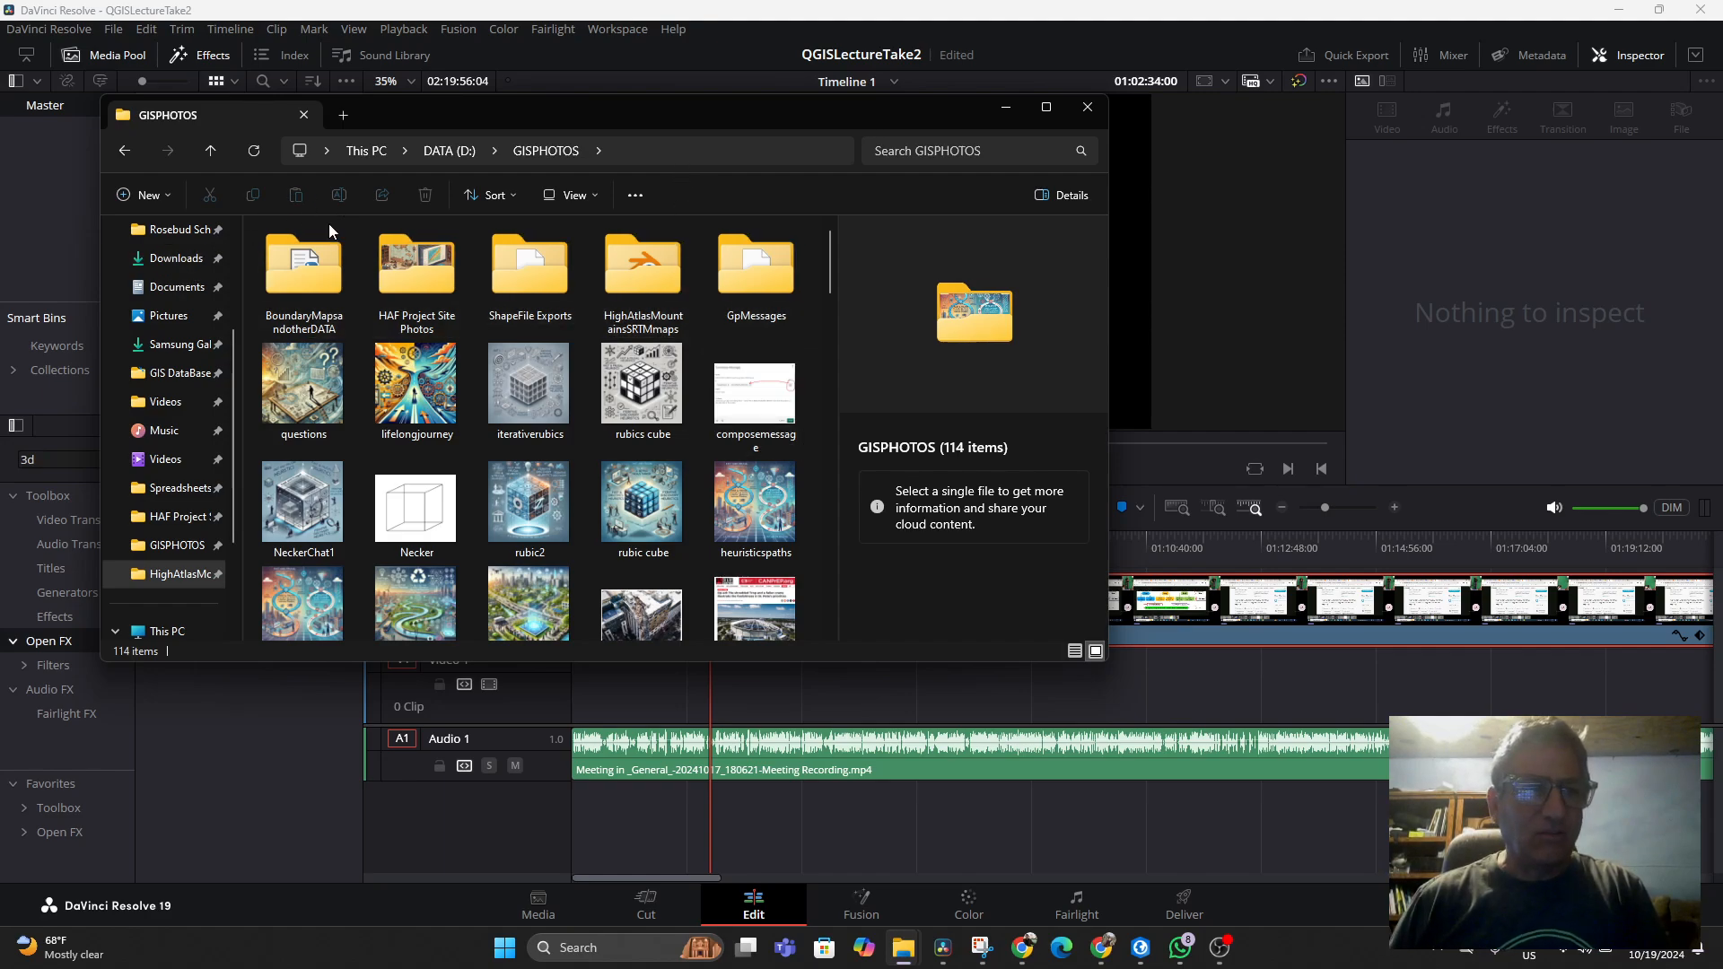
click(167, 196)
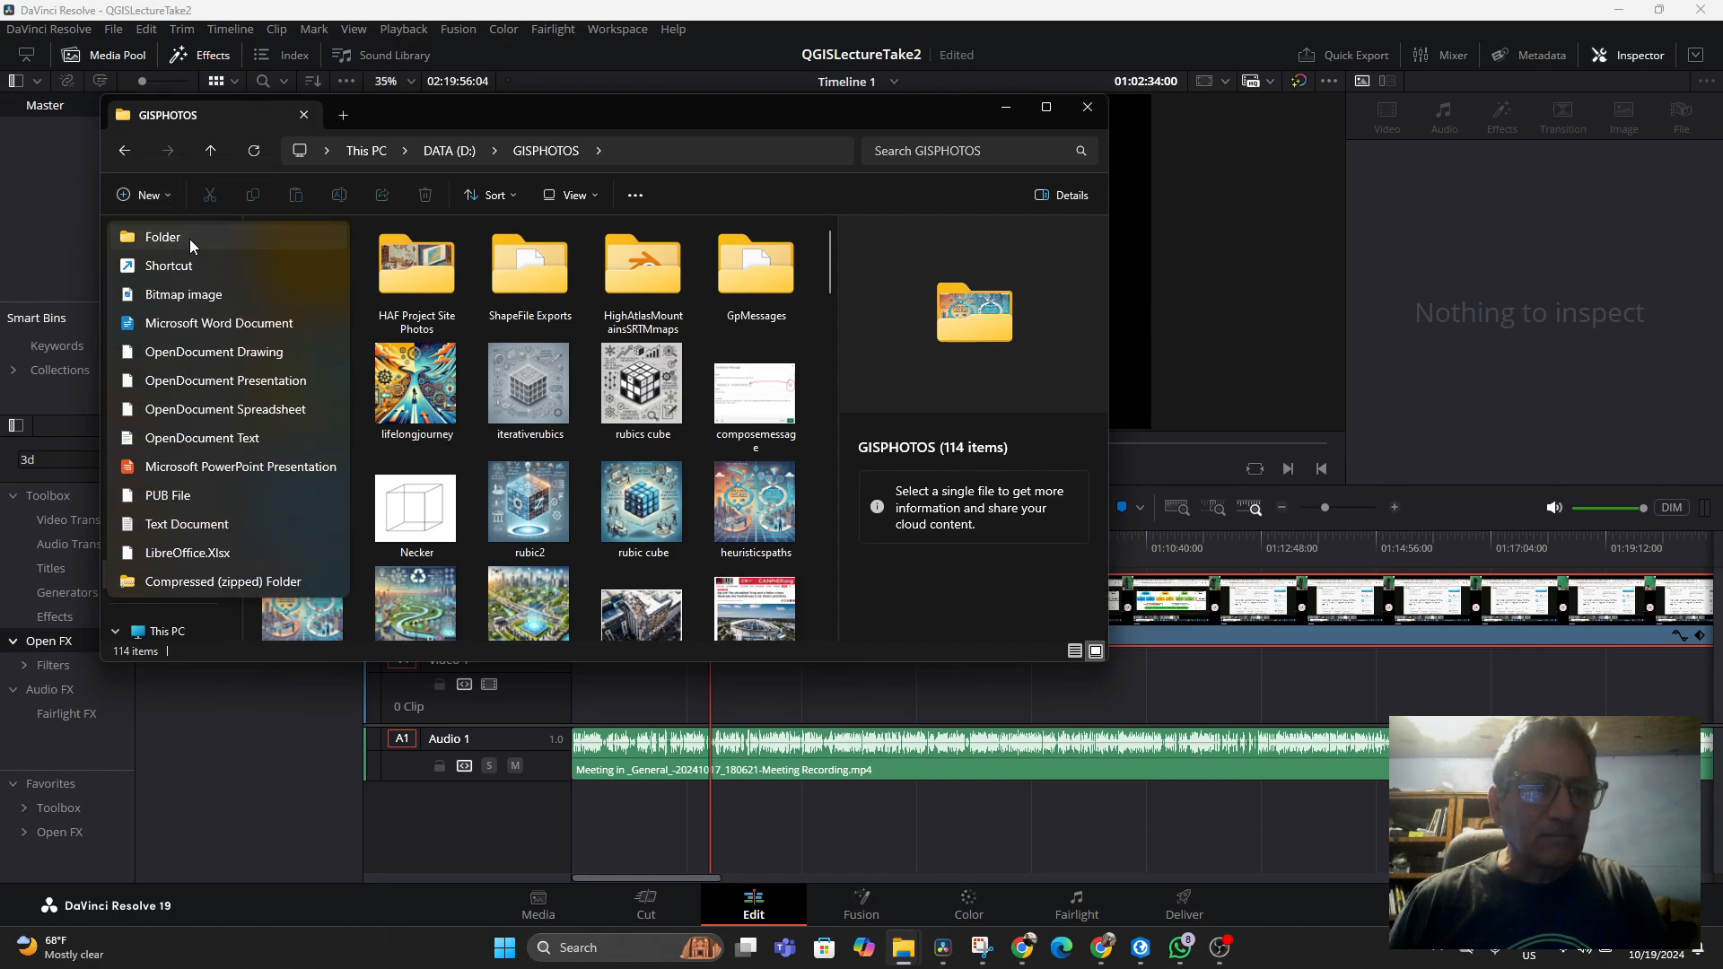
click(190, 239)
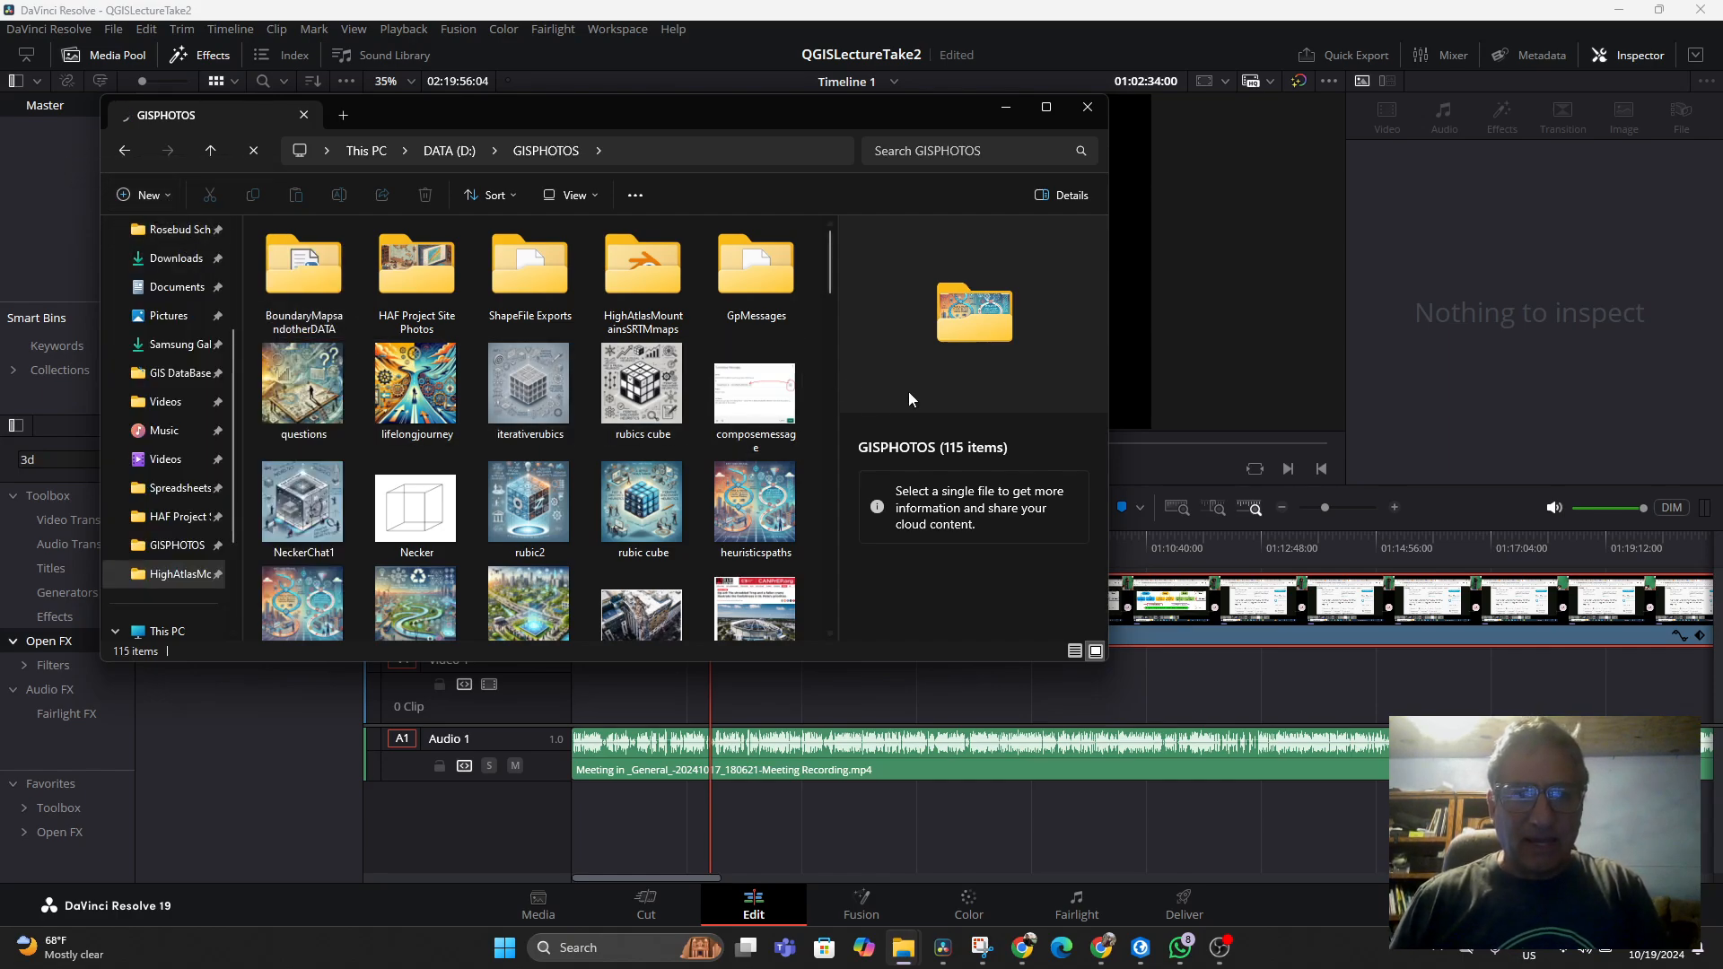
Locate and open the new folder, then return to GISPHOTOS and browse its contents
scroll(713, 411, down, 15)
scroll(703, 466, down, 3)
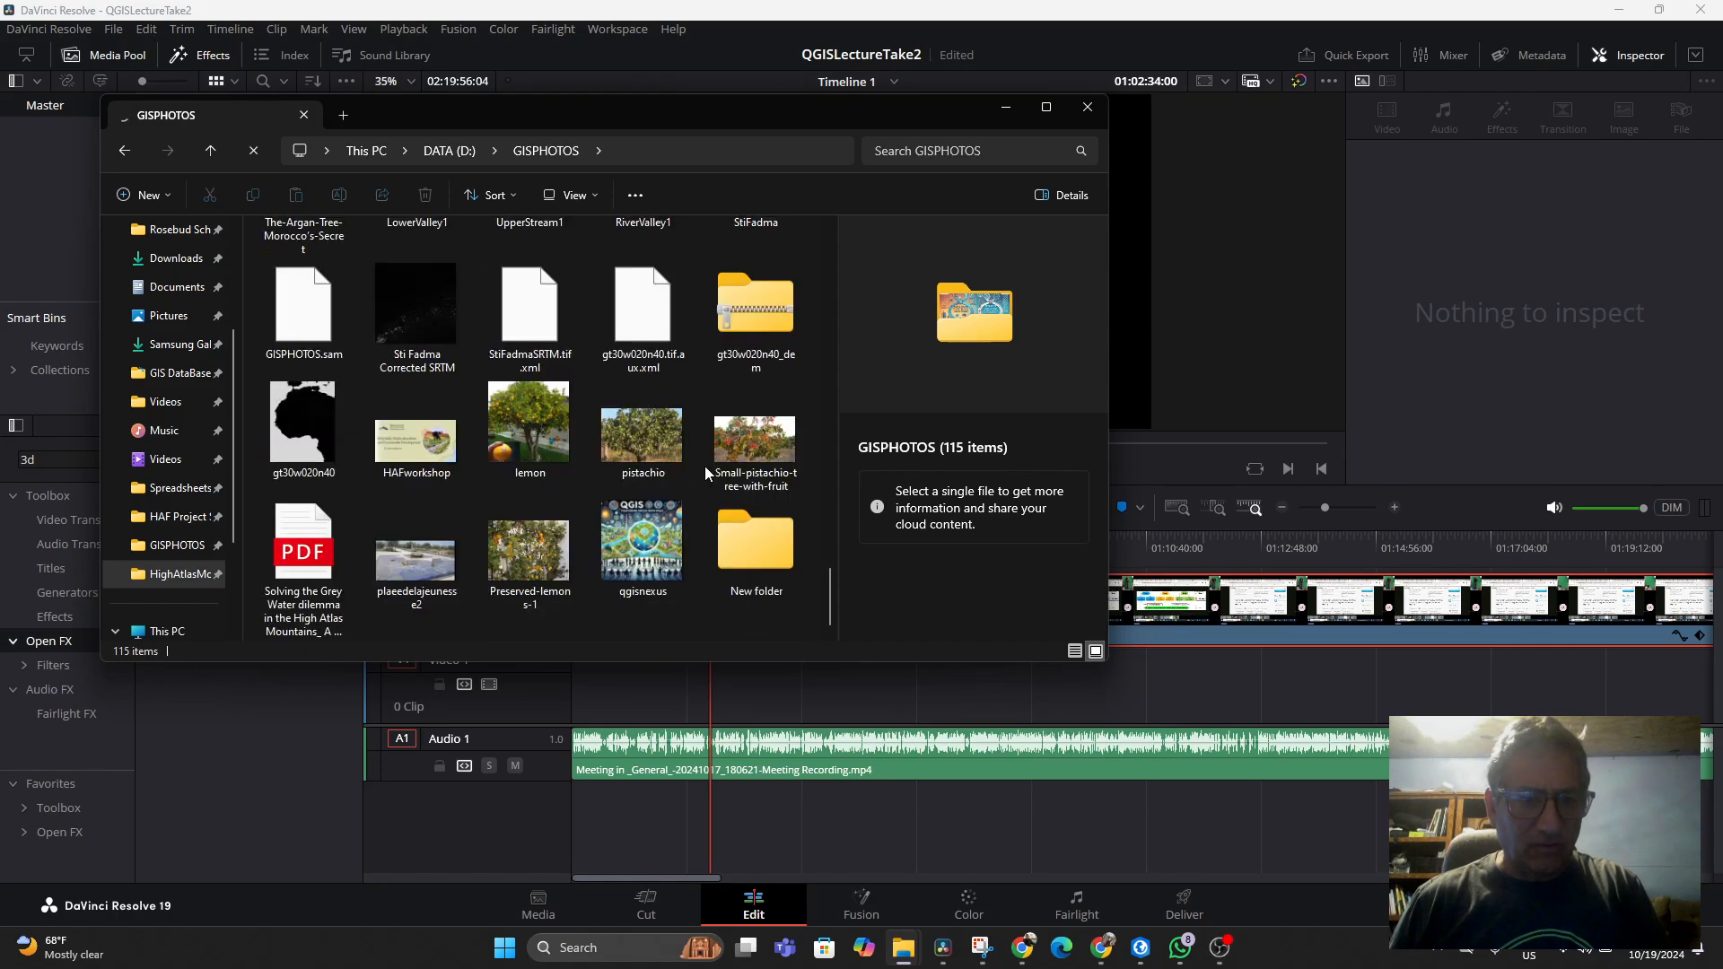
click(752, 585)
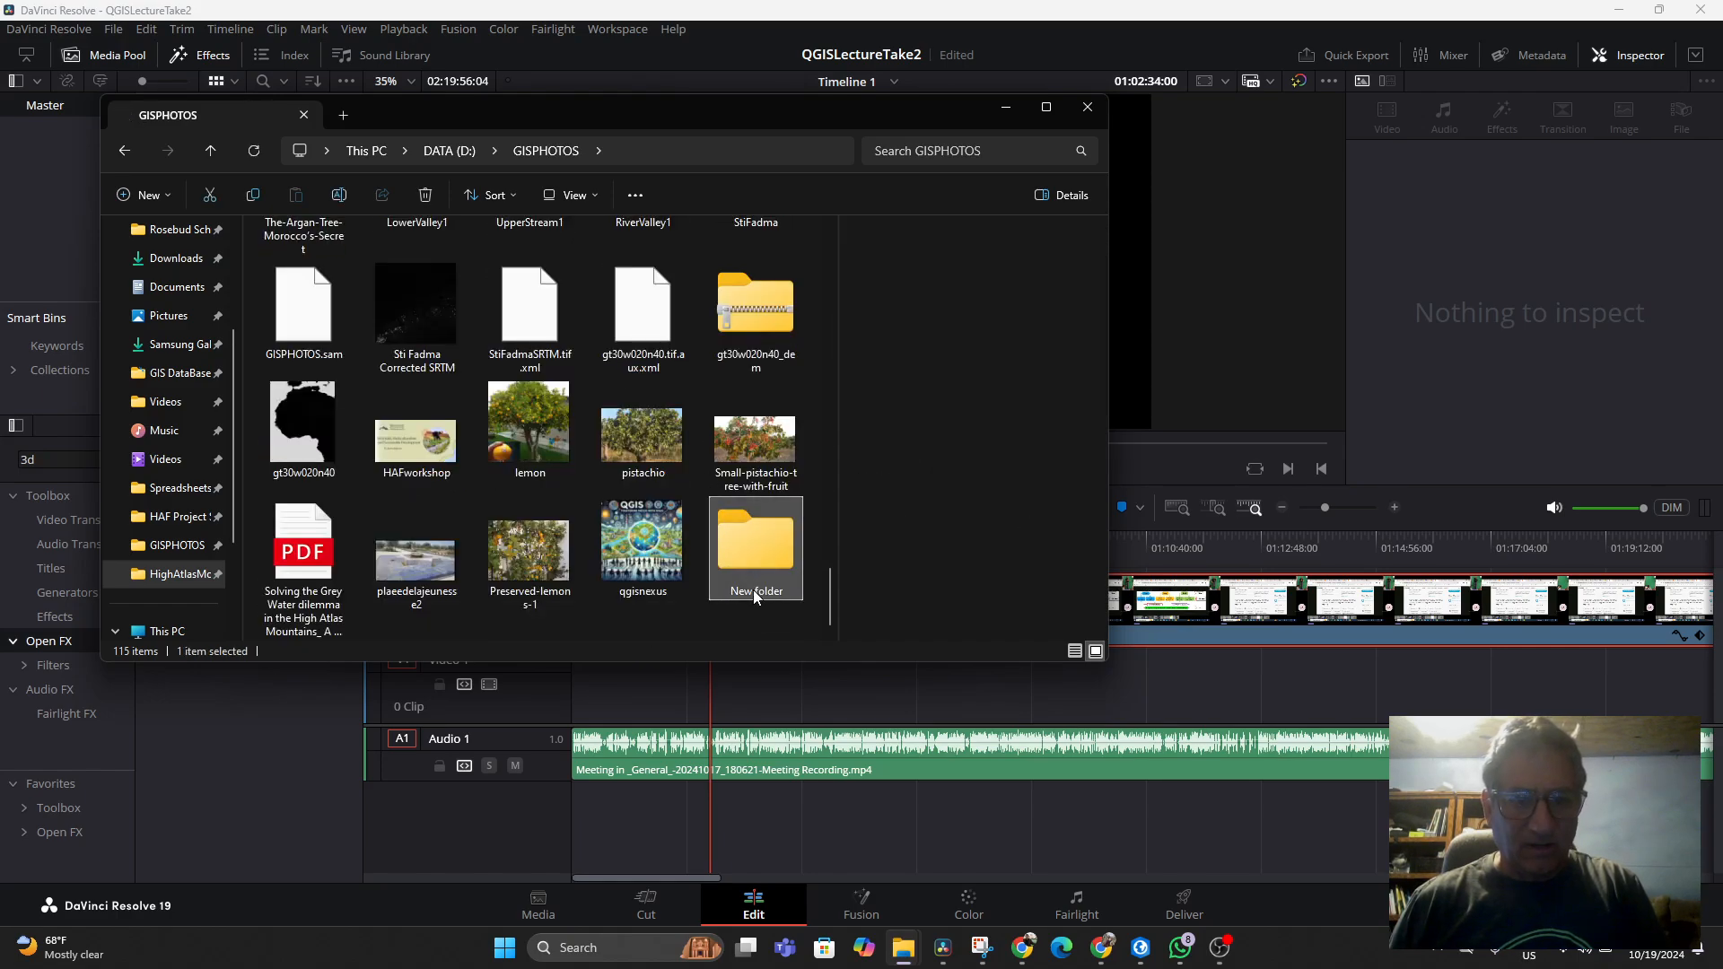
double_click(752, 589)
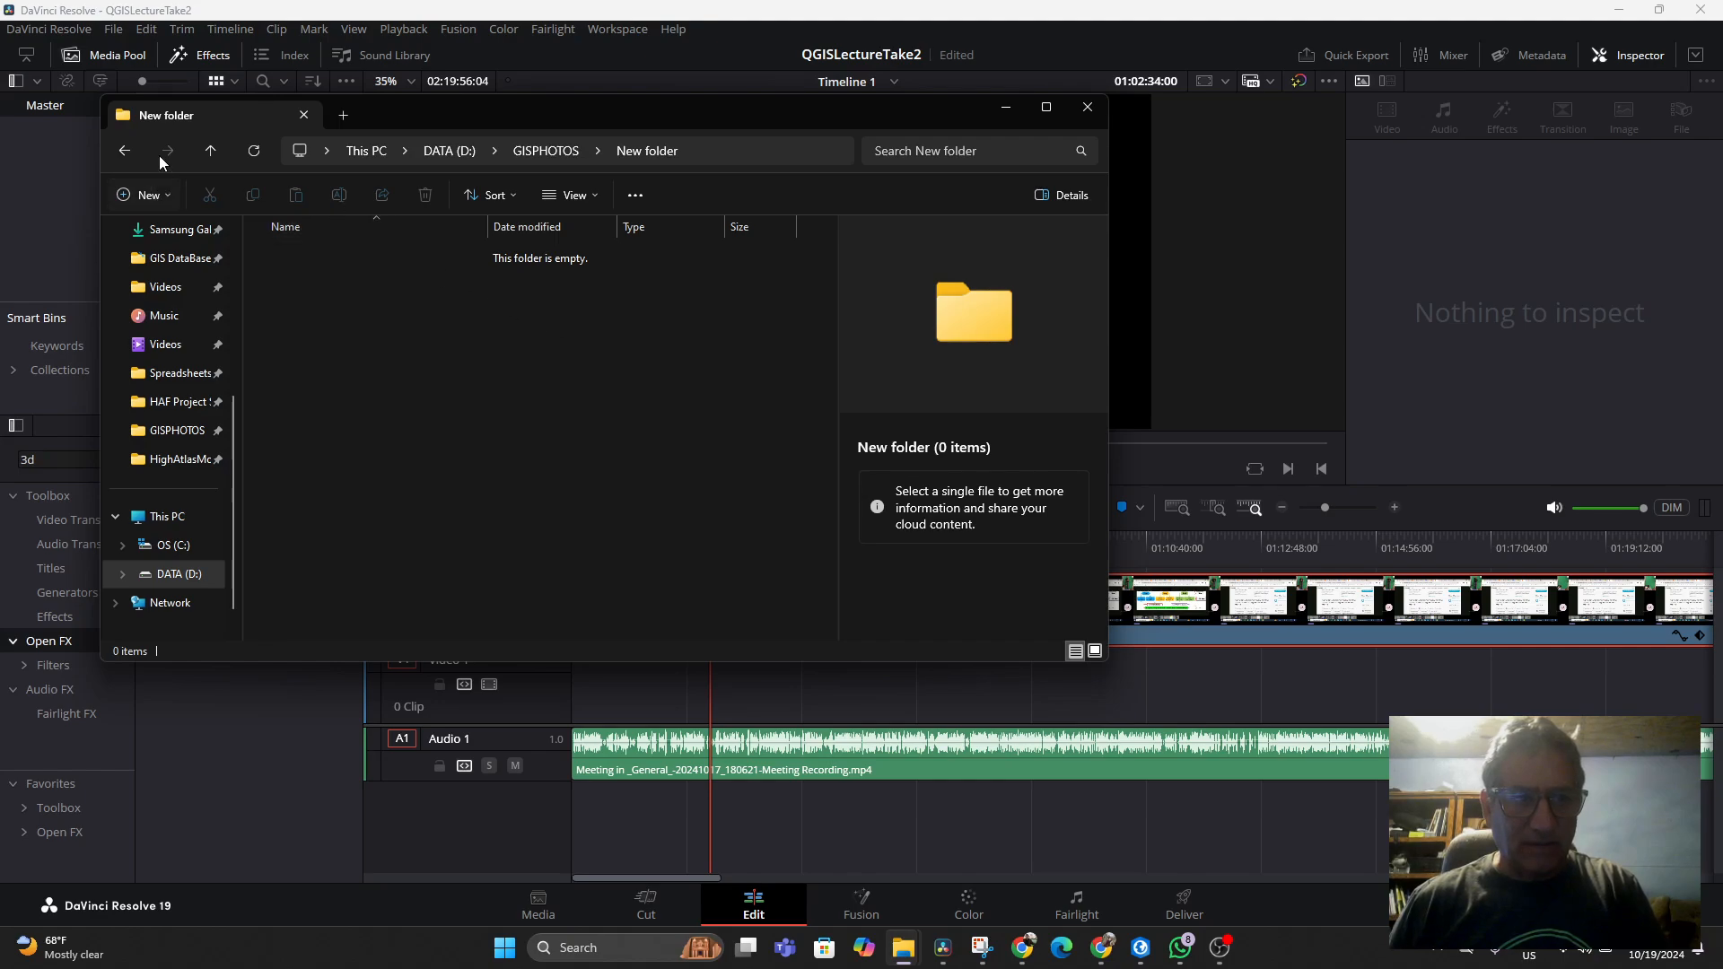
click(123, 151)
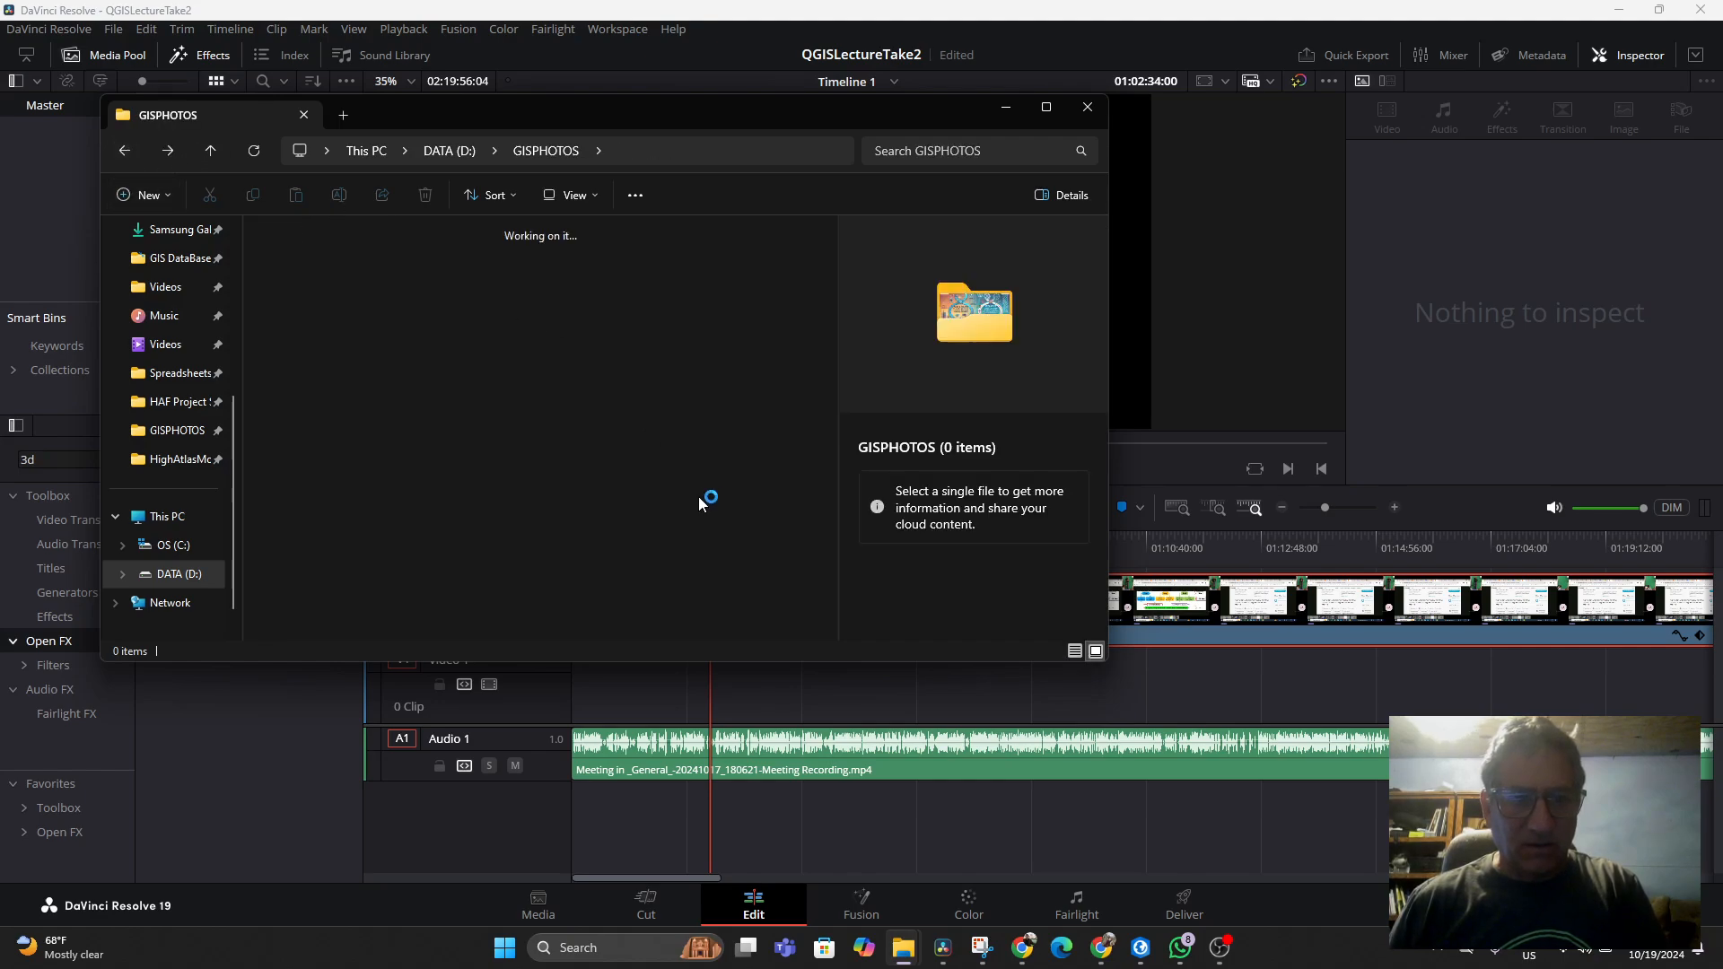
scroll(718, 384, down, 10)
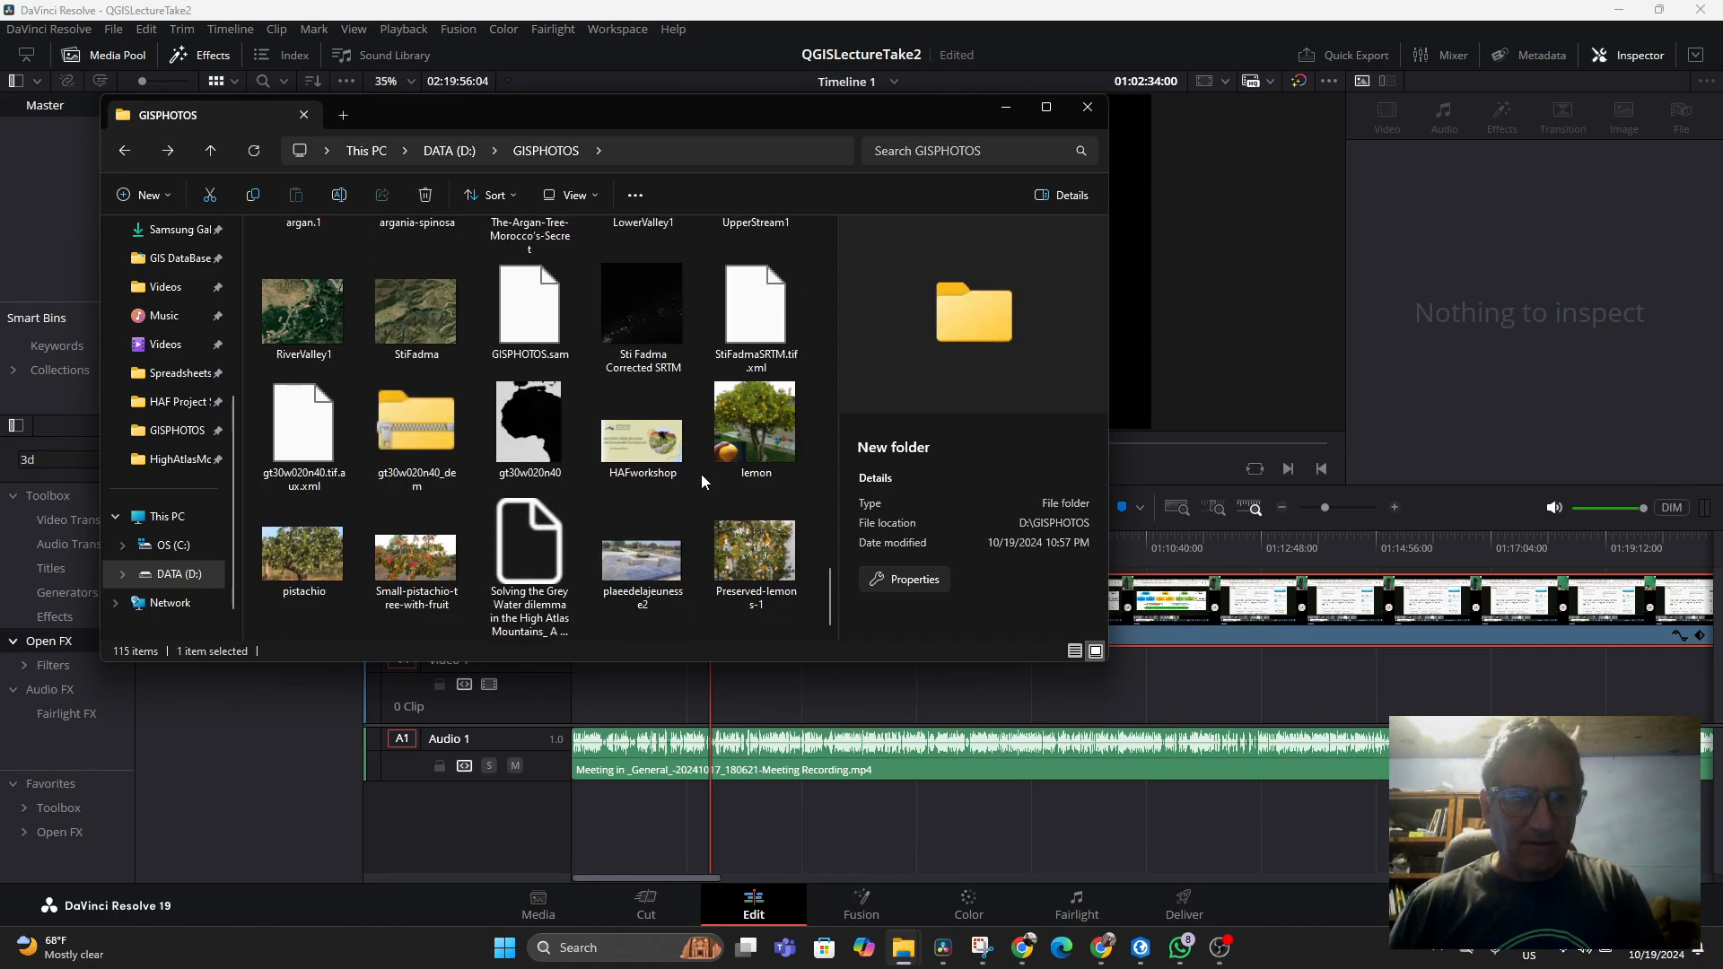
scroll(702, 473, up, 5)
scroll(702, 474, up, 5)
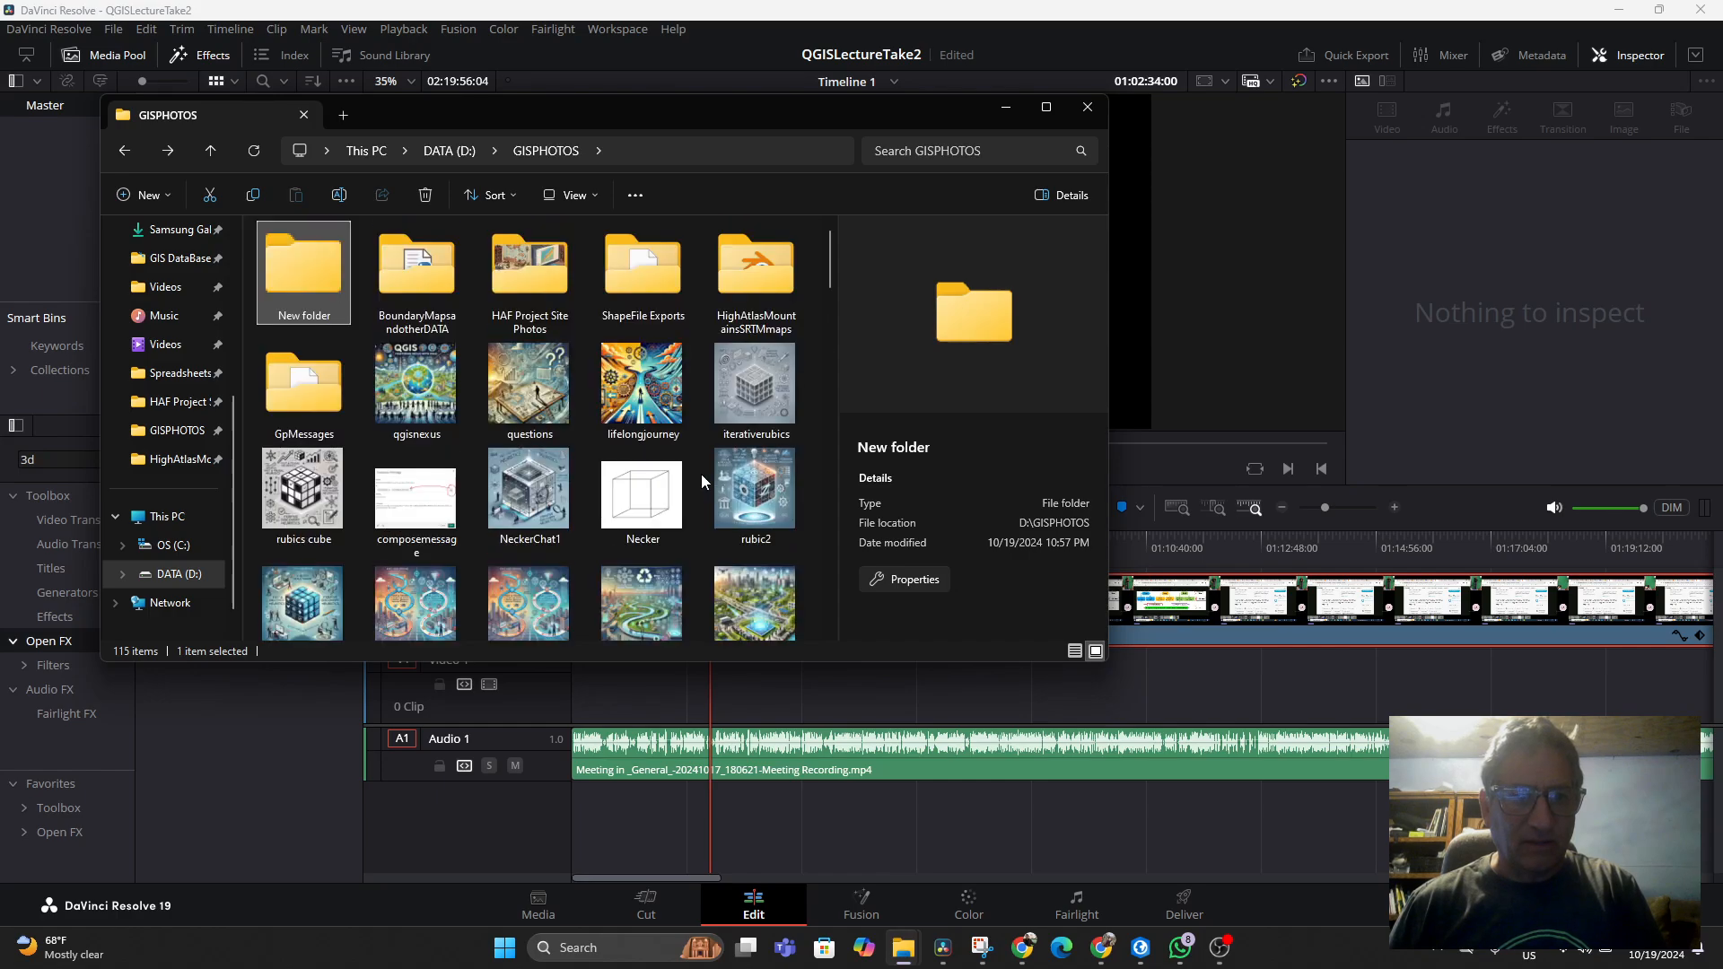
Rename the new folder to QGISlecturePhotos
right_click(290, 314)
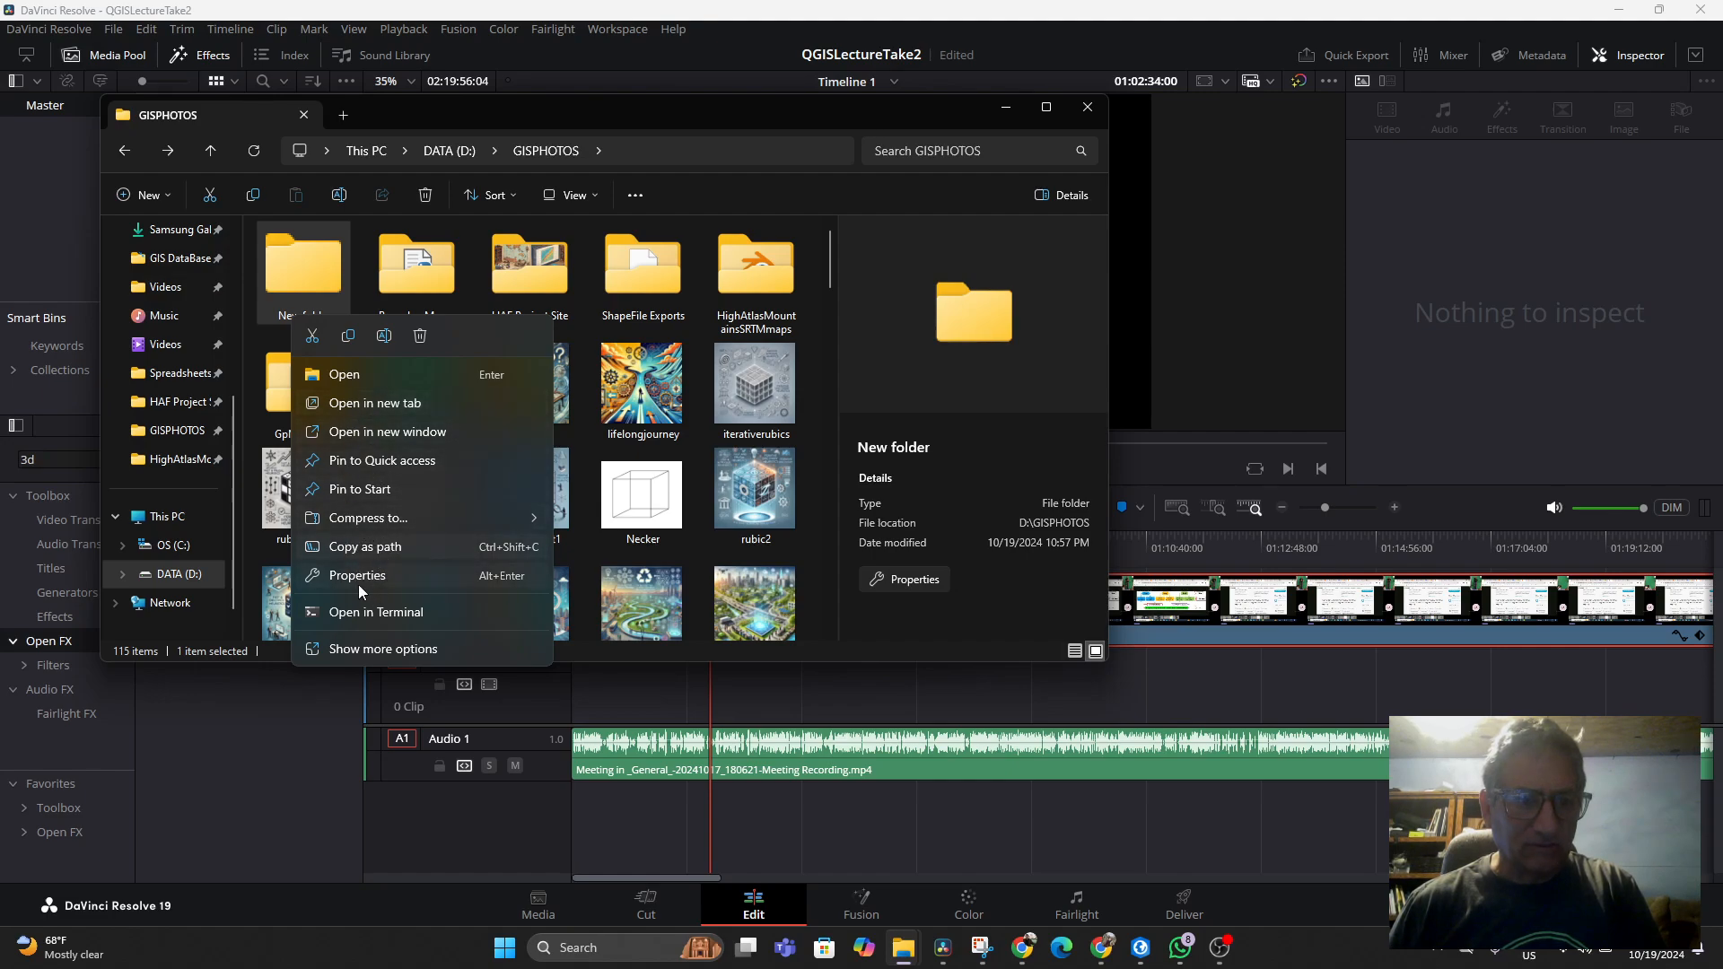
click(383, 337)
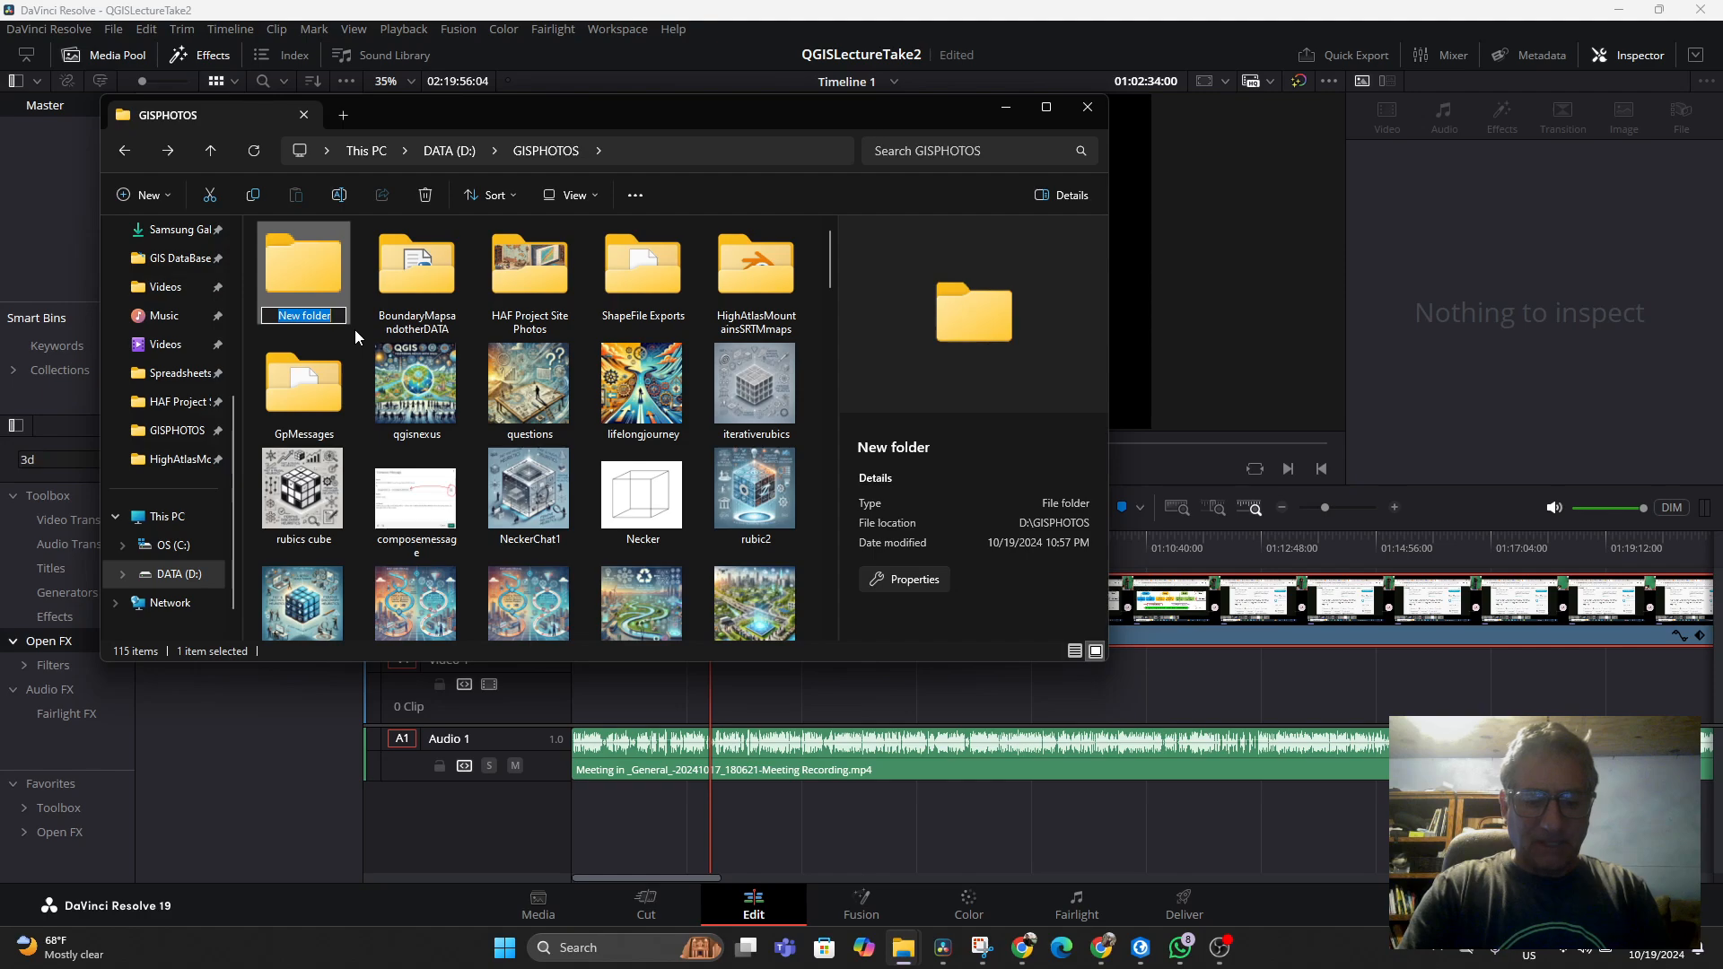
text(QGIS)
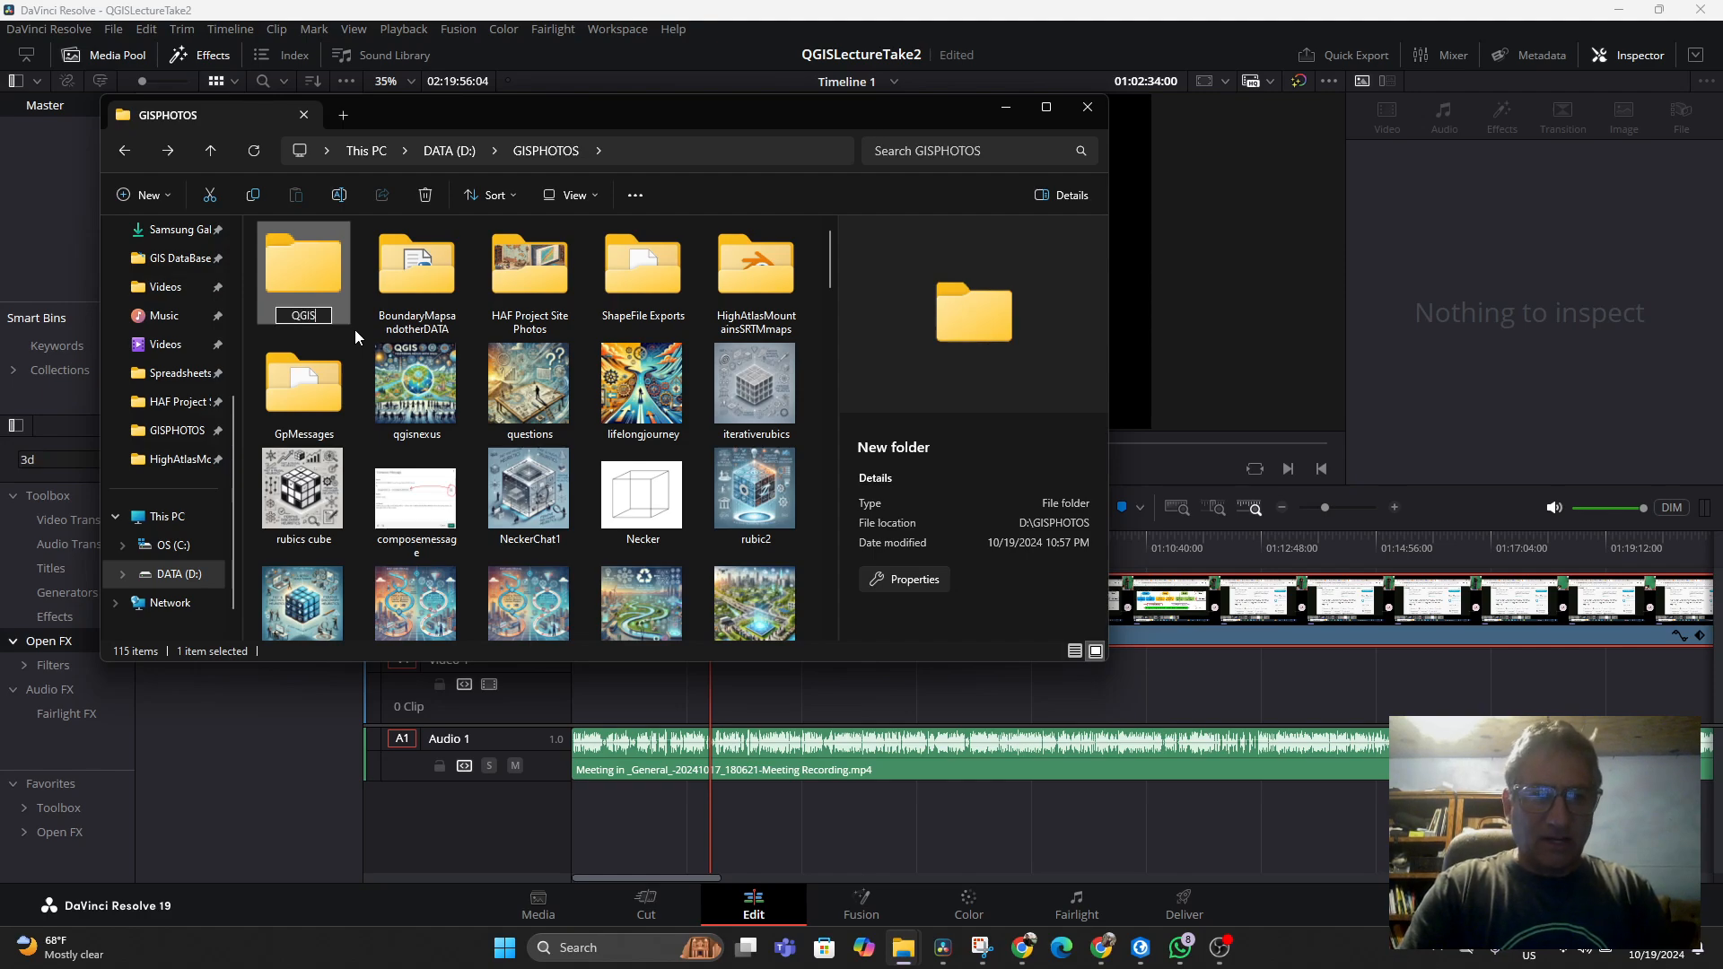
text(lecturePhotos)
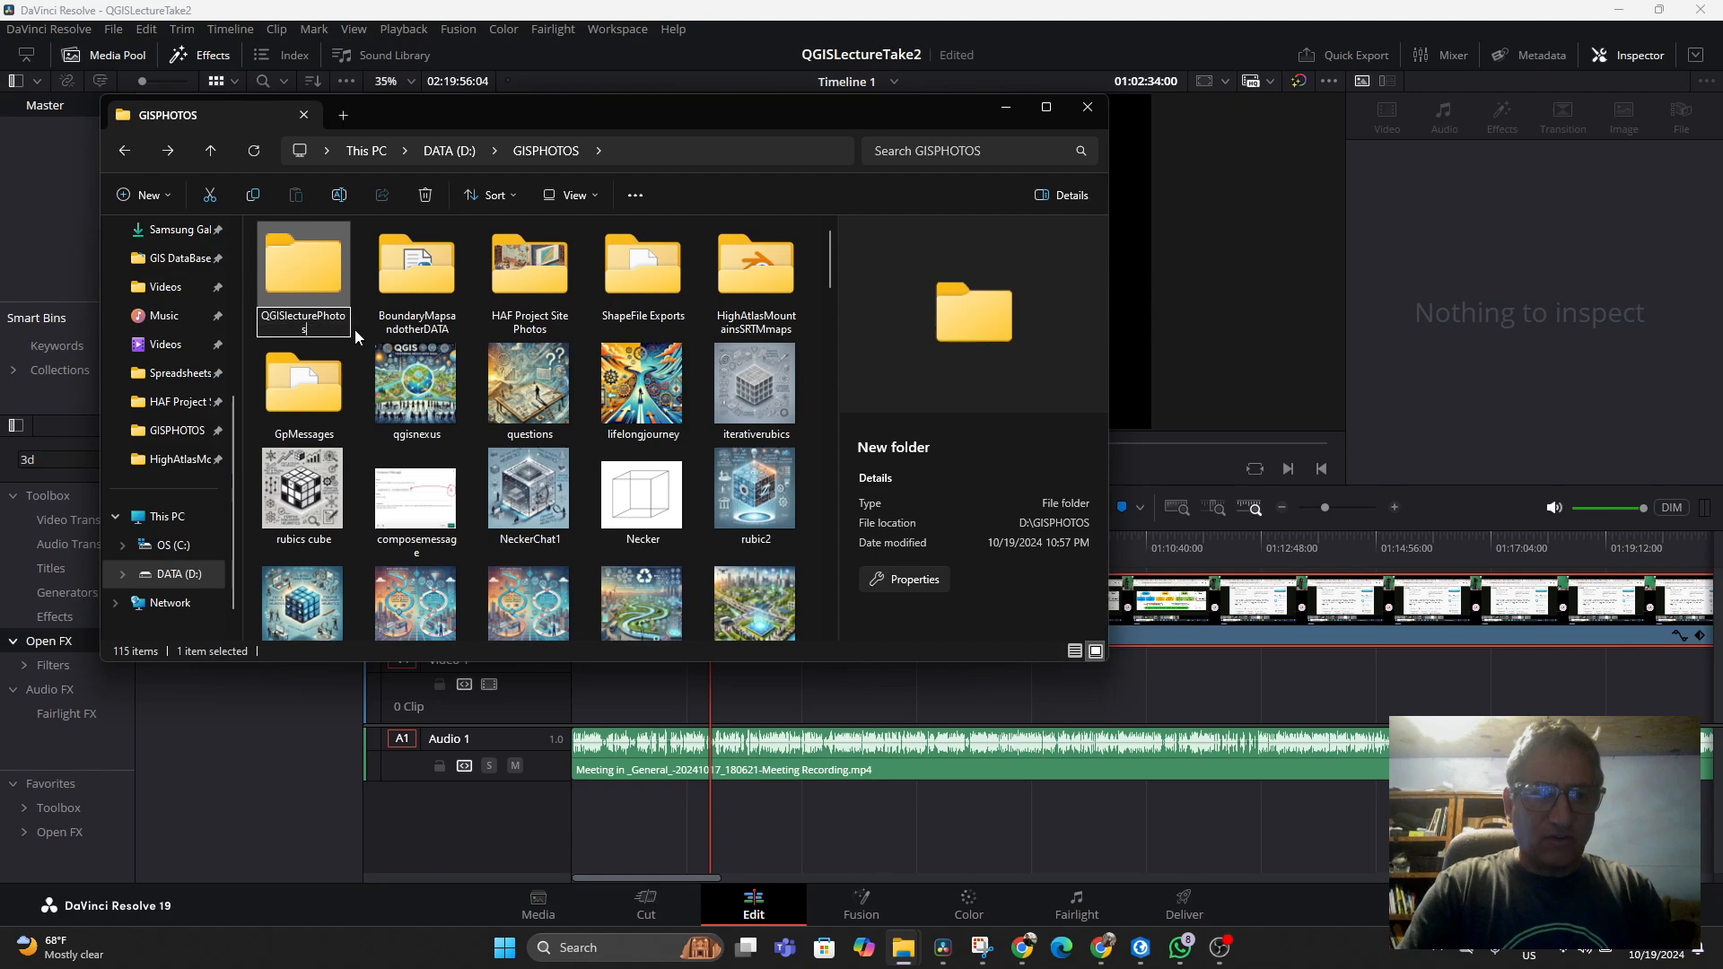
key(Return)
Multi-select the lecture images in GISPHOTOS from qgisnexus through Necker
click(420, 386)
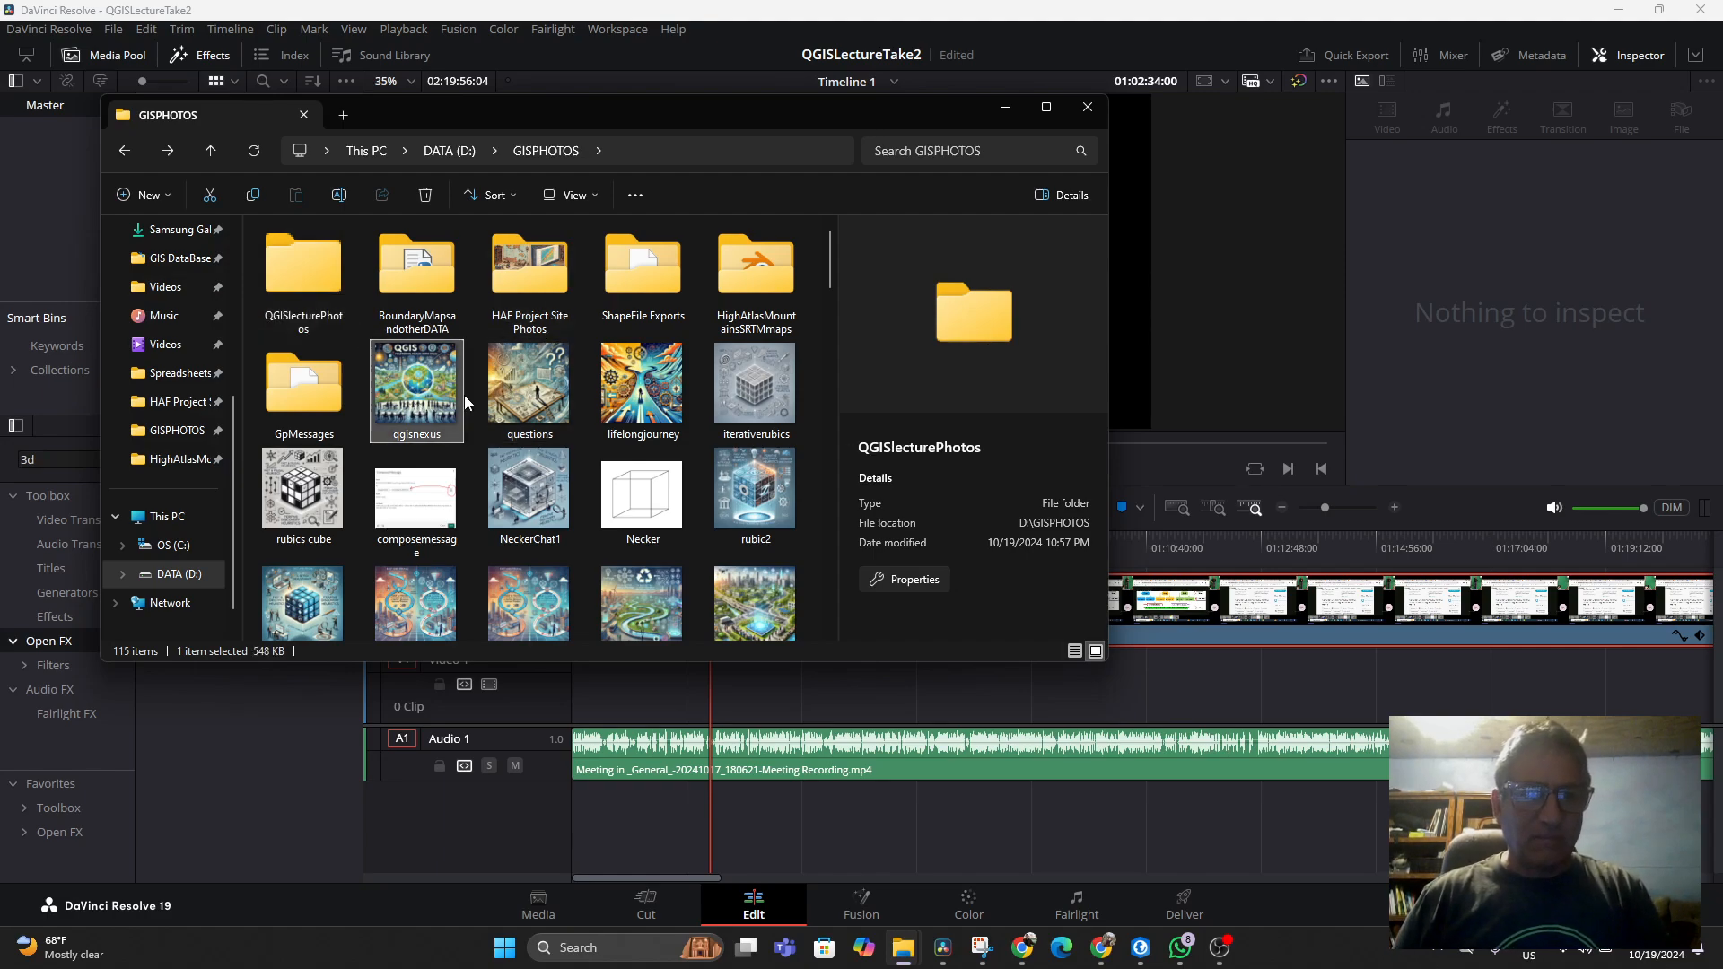
ctrl+click(518, 384)
ctrl+click(641, 386)
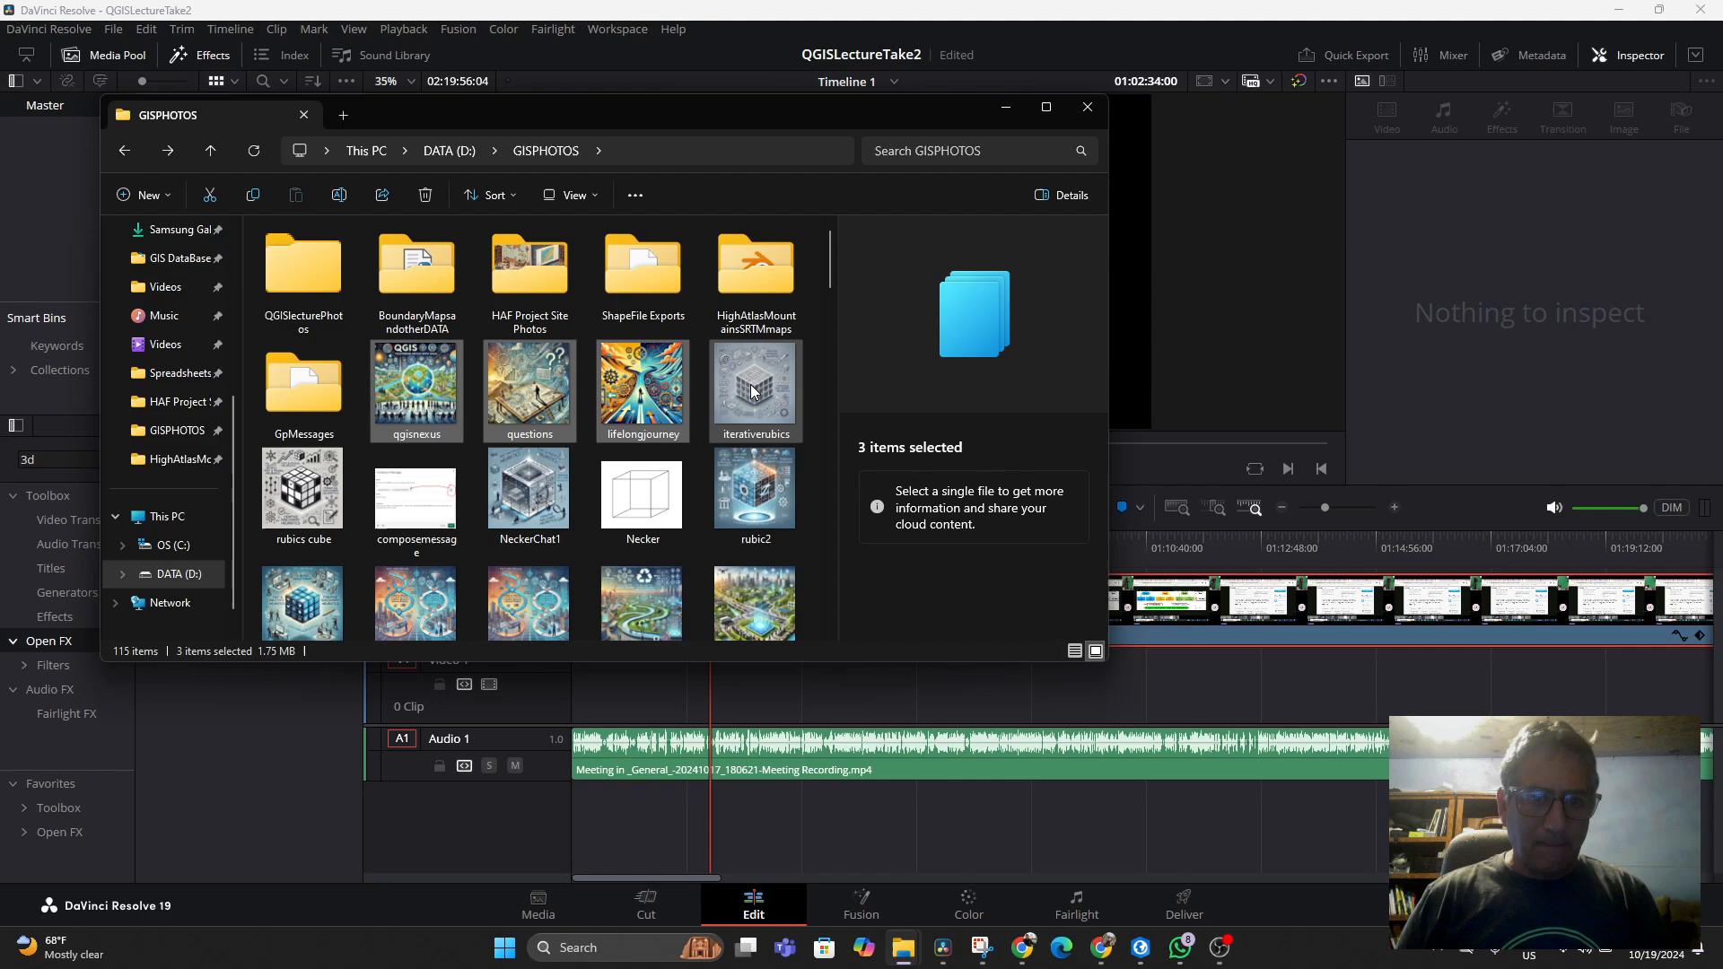
ctrl+click(753, 386)
ctrl+click(312, 523)
ctrl+click(528, 494)
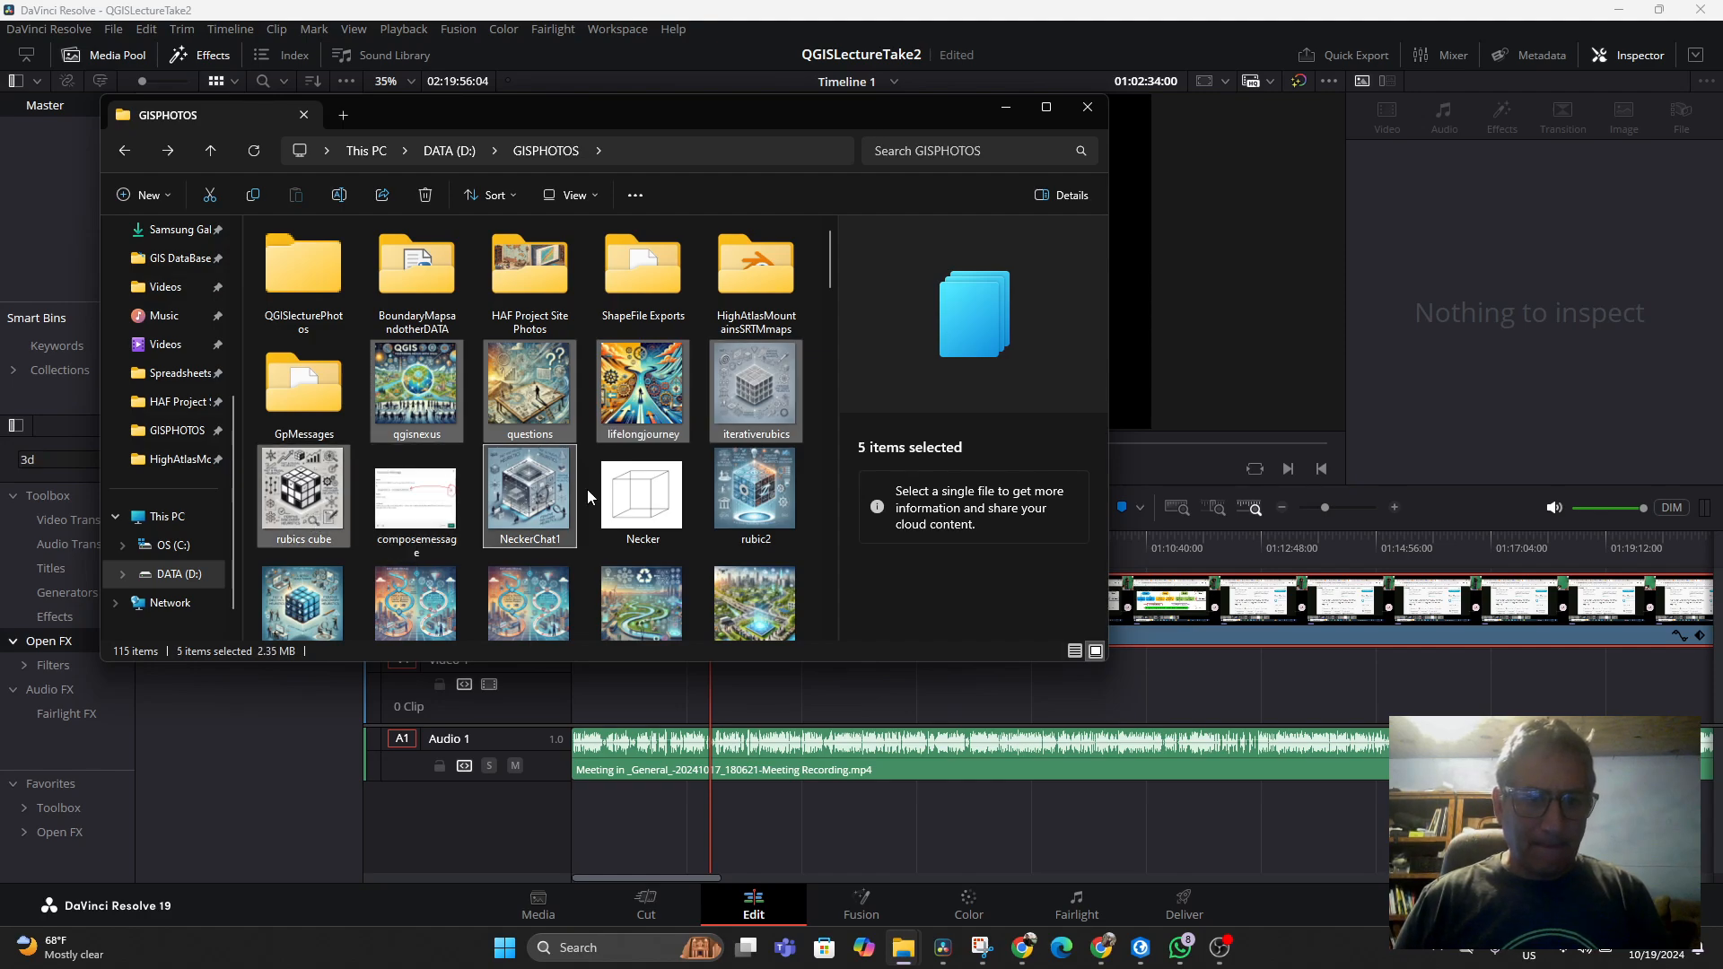
ctrl+click(730, 489)
ctrl+click(644, 520)
Add the images from cranecrash through chatgptguide, plus Himalaya, to the multi-selection
scroll(538, 448, down, 3)
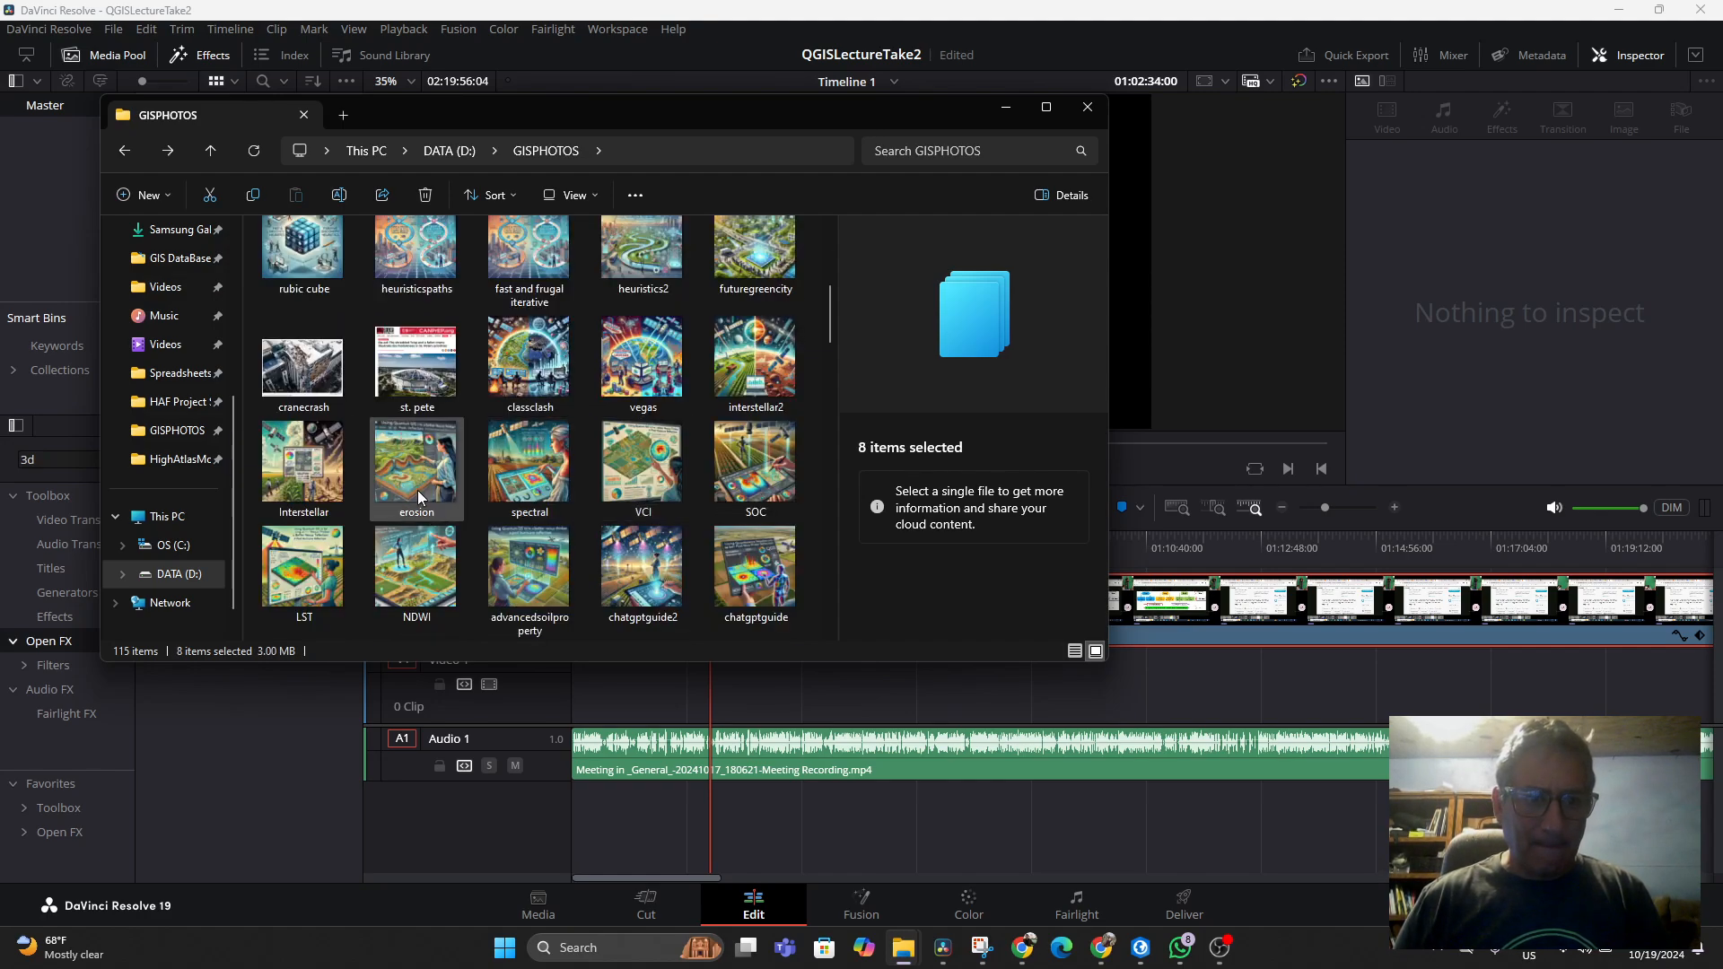
ctrl+click(302, 364)
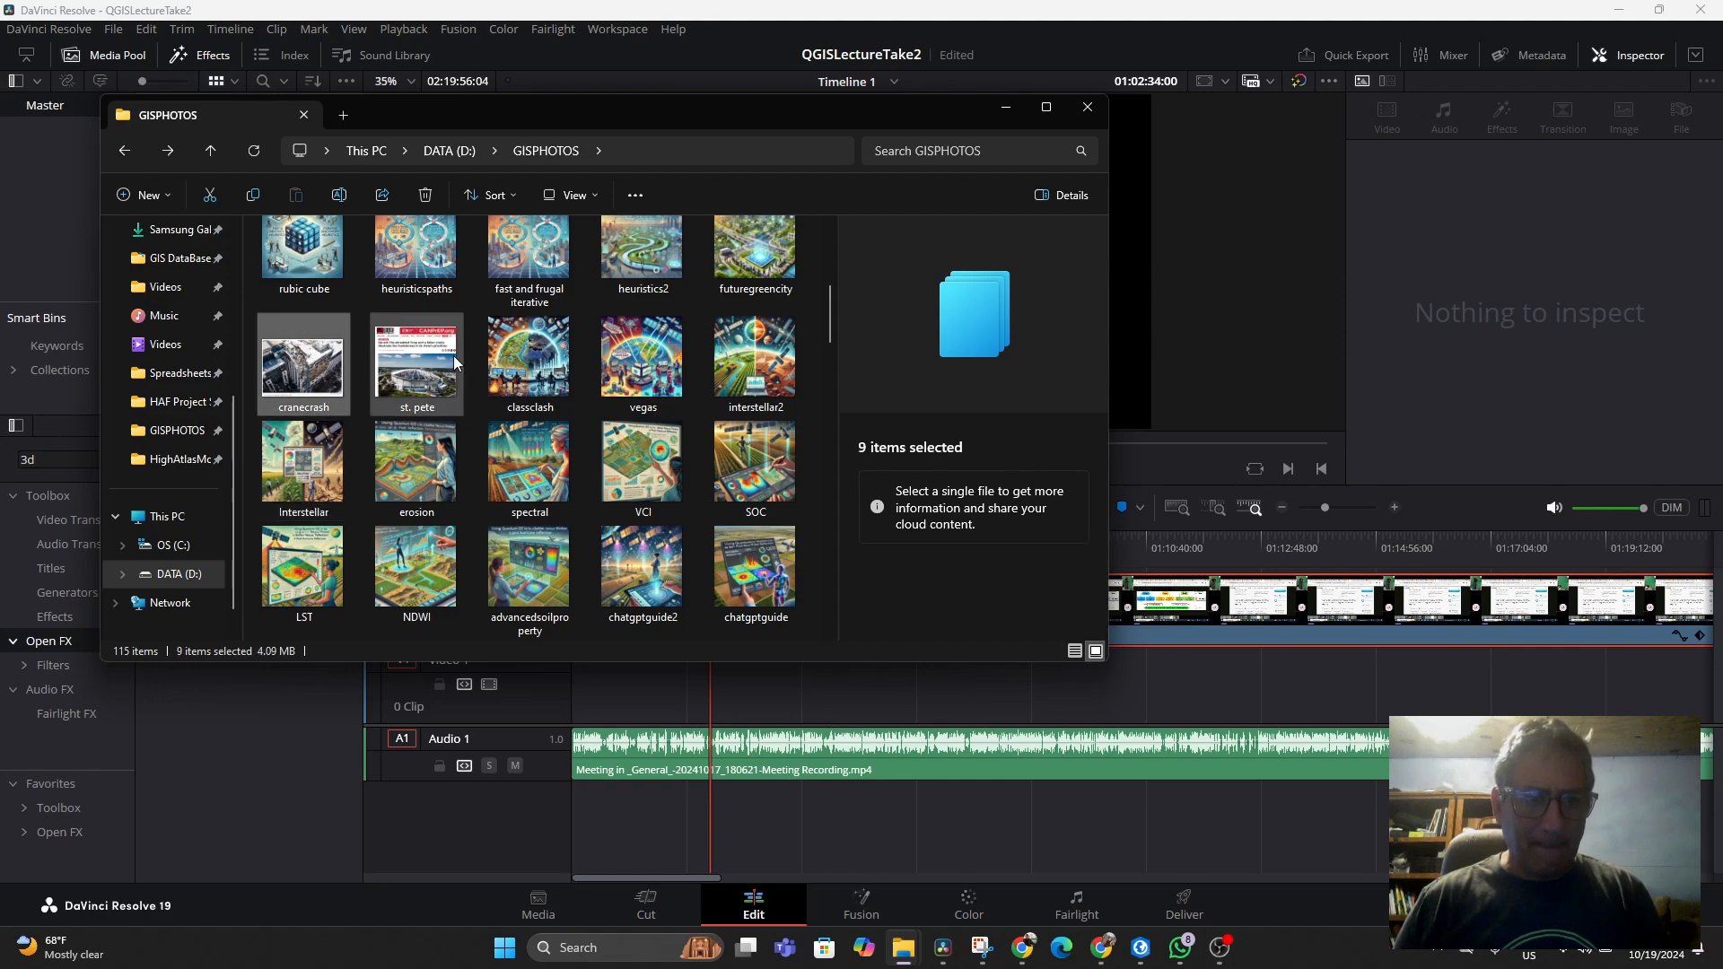
ctrl+click(415, 359)
ctrl+click(529, 359)
ctrl+click(643, 359)
ctrl+click(740, 362)
ctrl+click(317, 471)
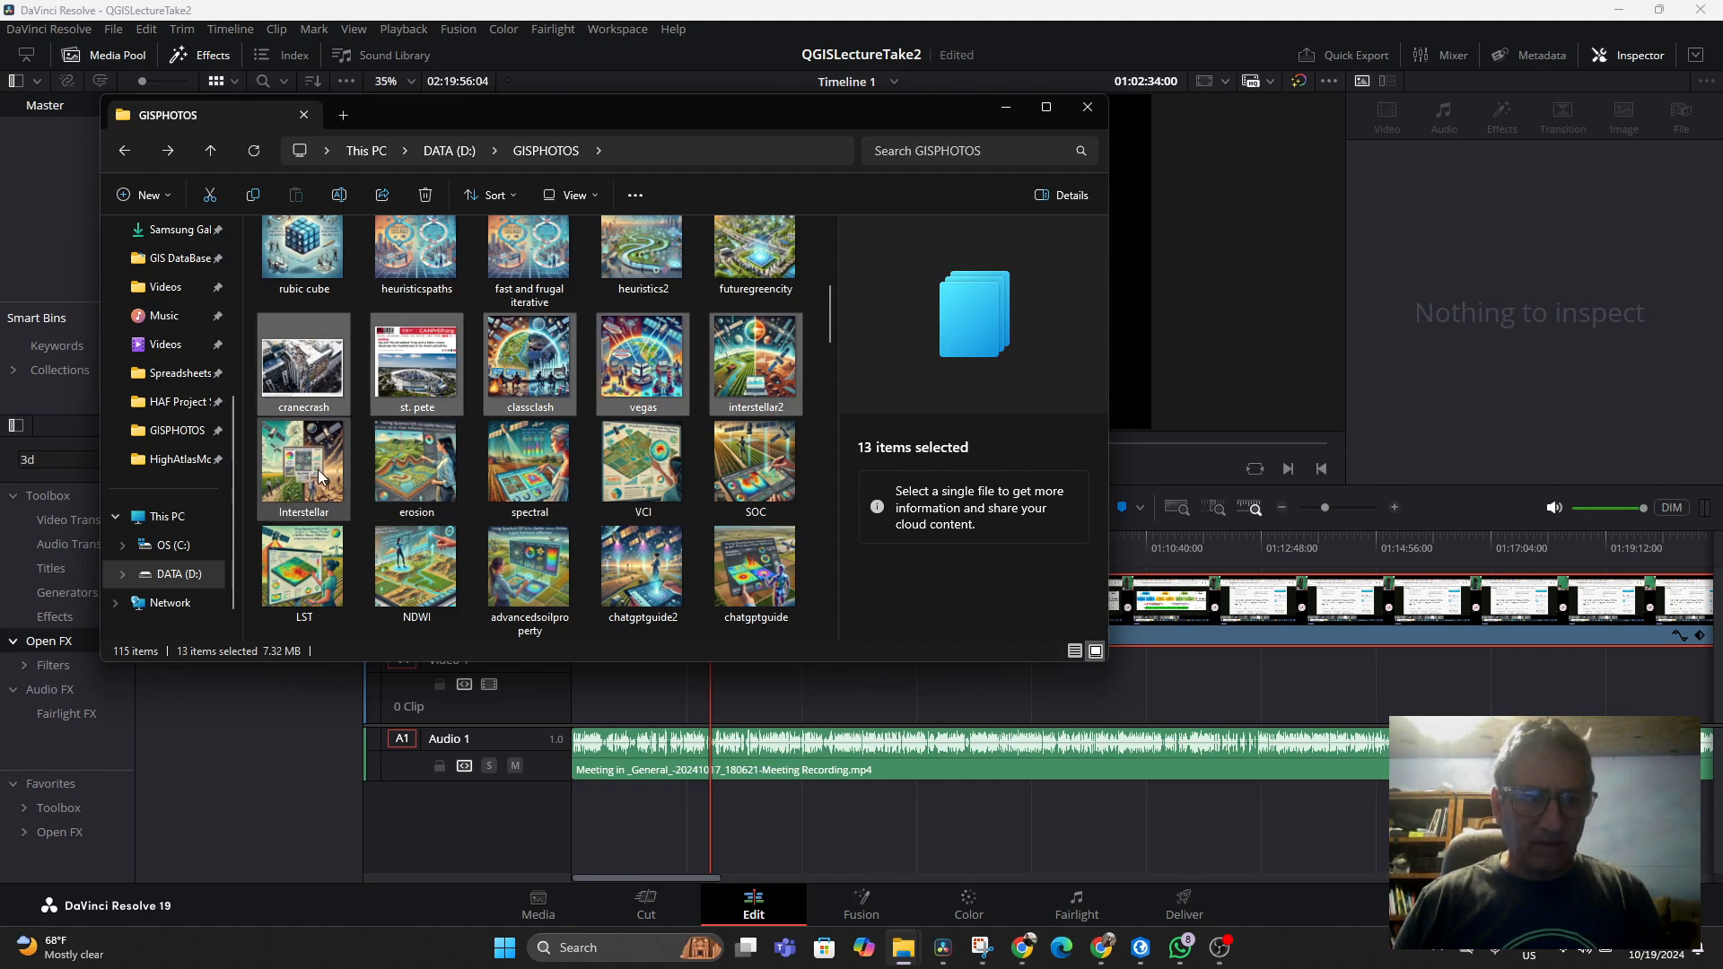
ctrl+click(394, 471)
ctrl+click(525, 465)
ctrl+click(623, 464)
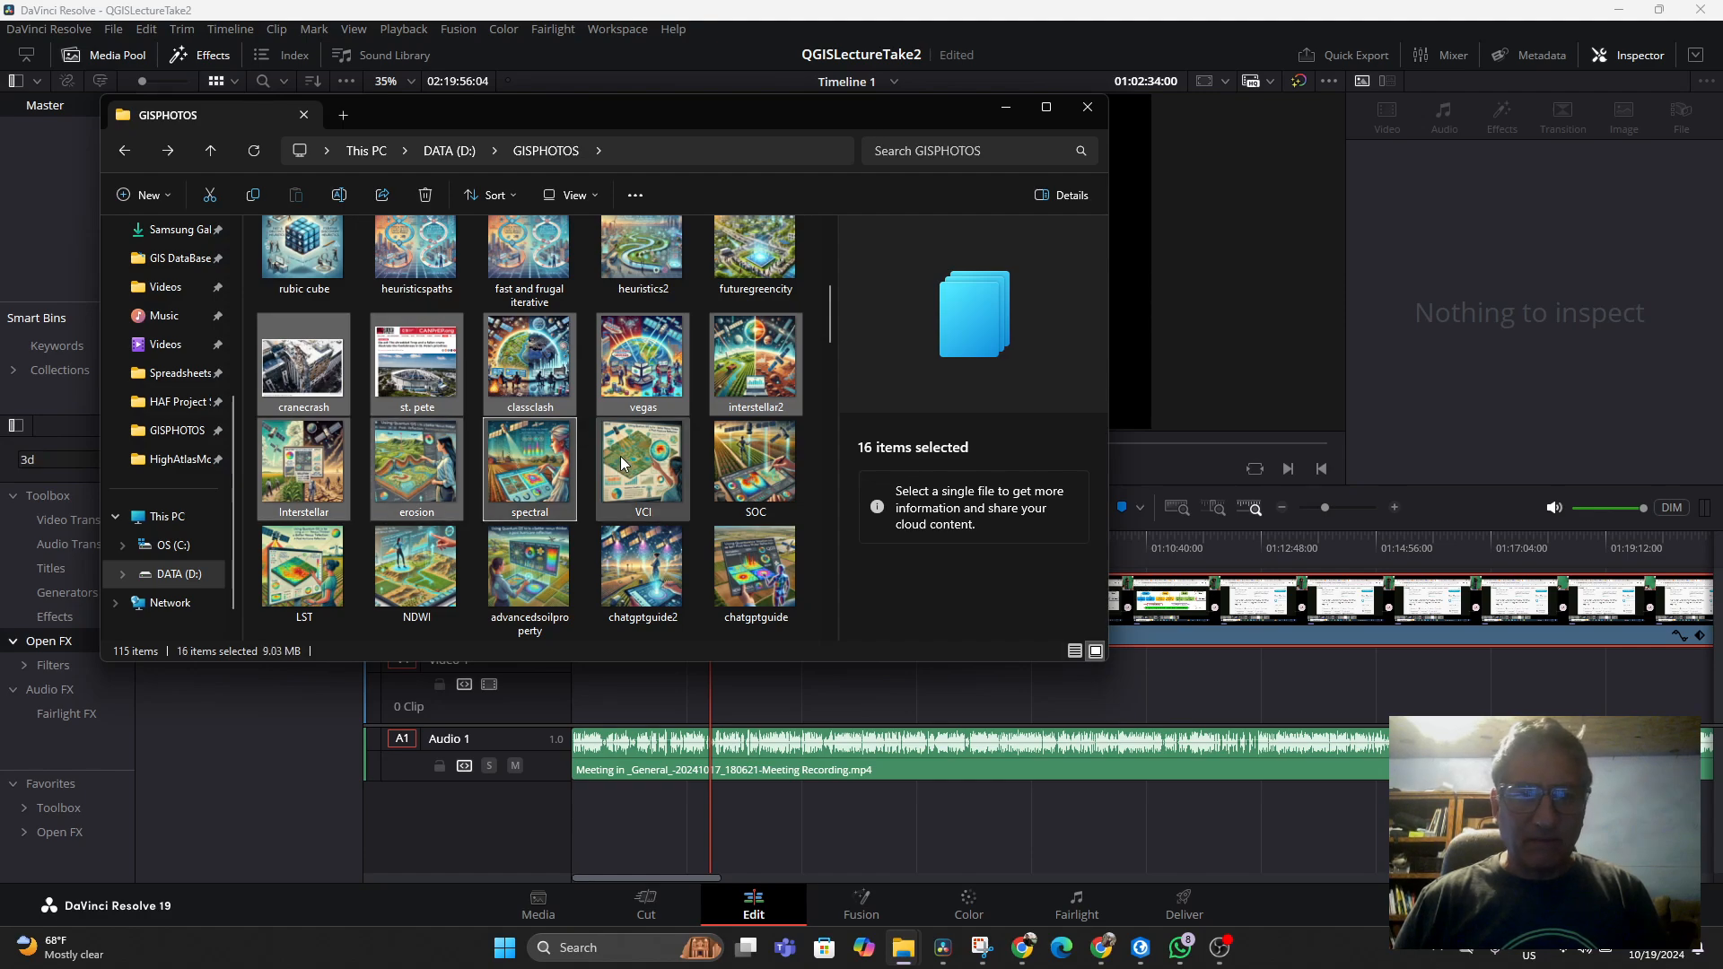
ctrl+click(735, 480)
ctrl+click(310, 570)
ctrl+click(426, 567)
ctrl+click(521, 546)
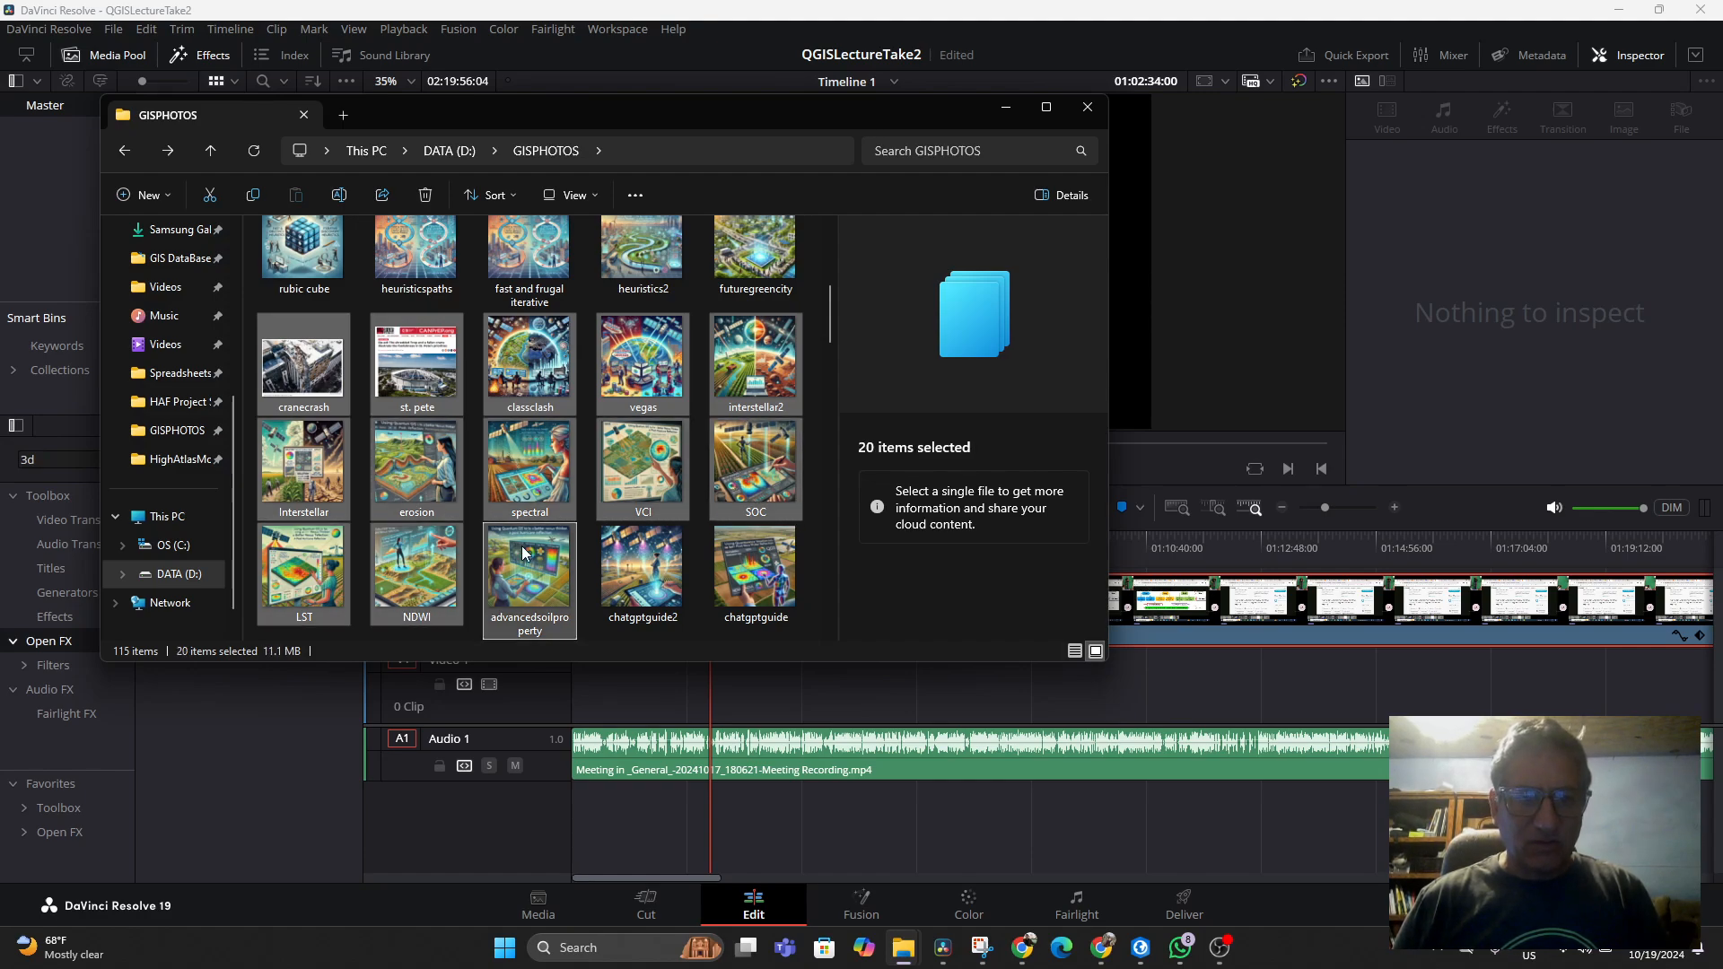
ctrl+click(623, 552)
ctrl+click(730, 562)
scroll(708, 529, down, 3)
ctrl+click(682, 492)
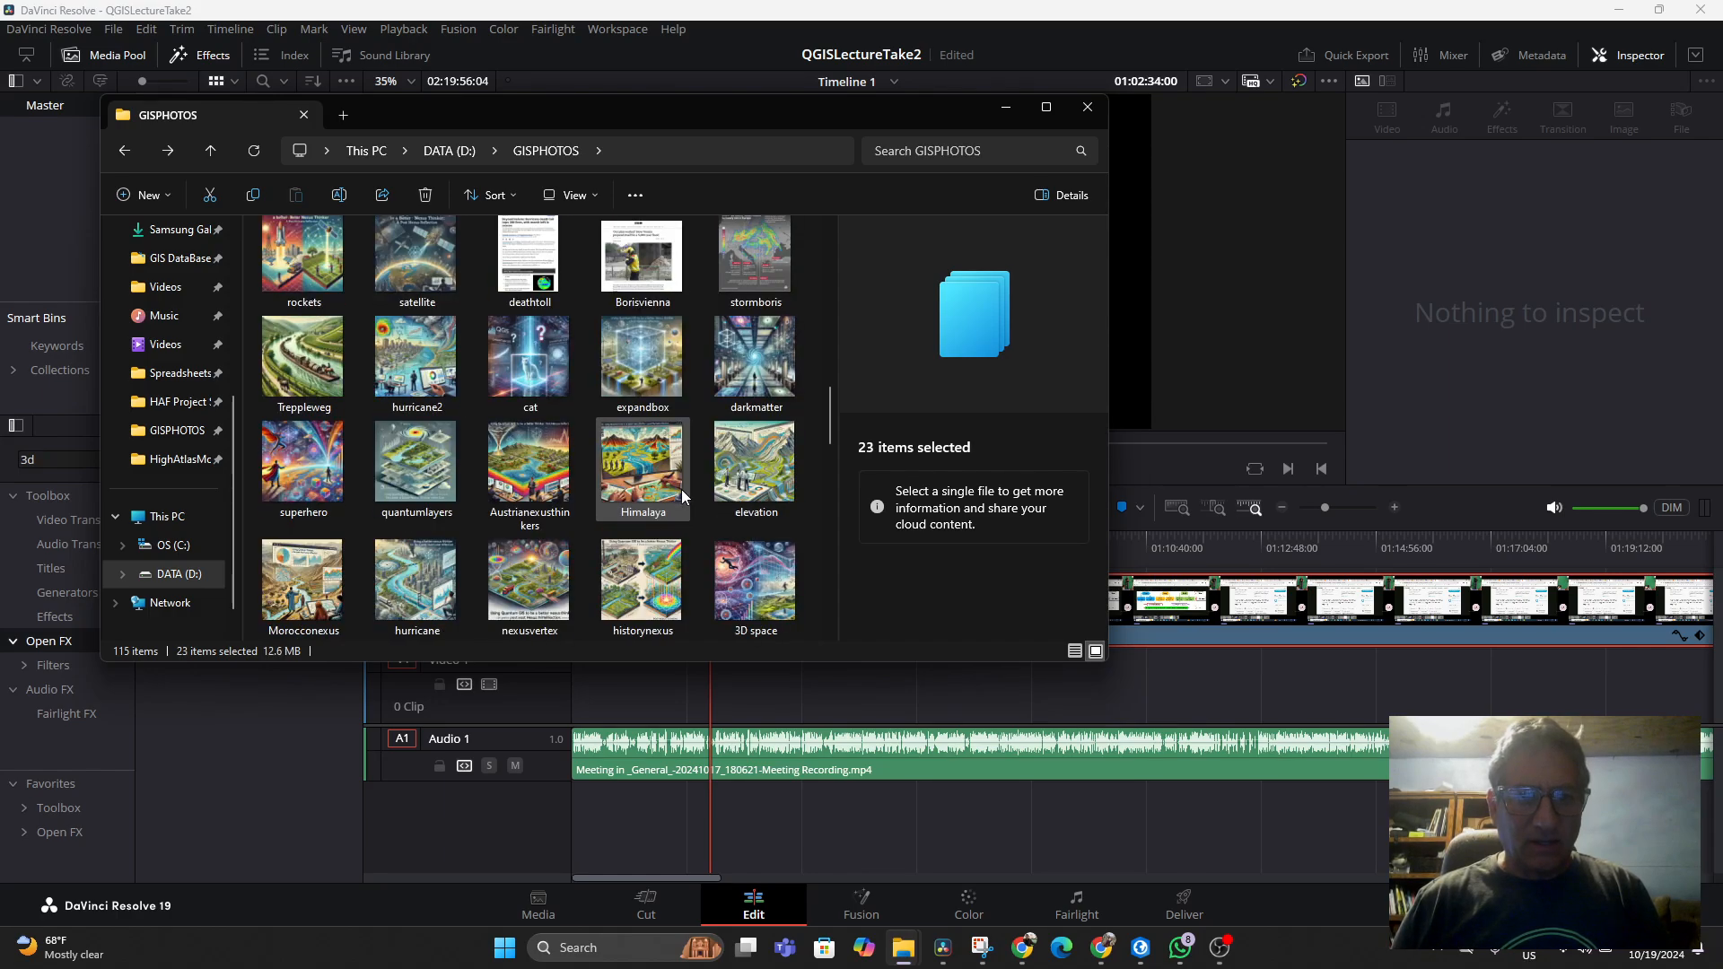
Add gamble creek, rift, heuristics 1, sheldon, evaluation, intimidation, opensource, weathermanip, fema2, Fema and rockets to the selection
scroll(681, 488, up, 3)
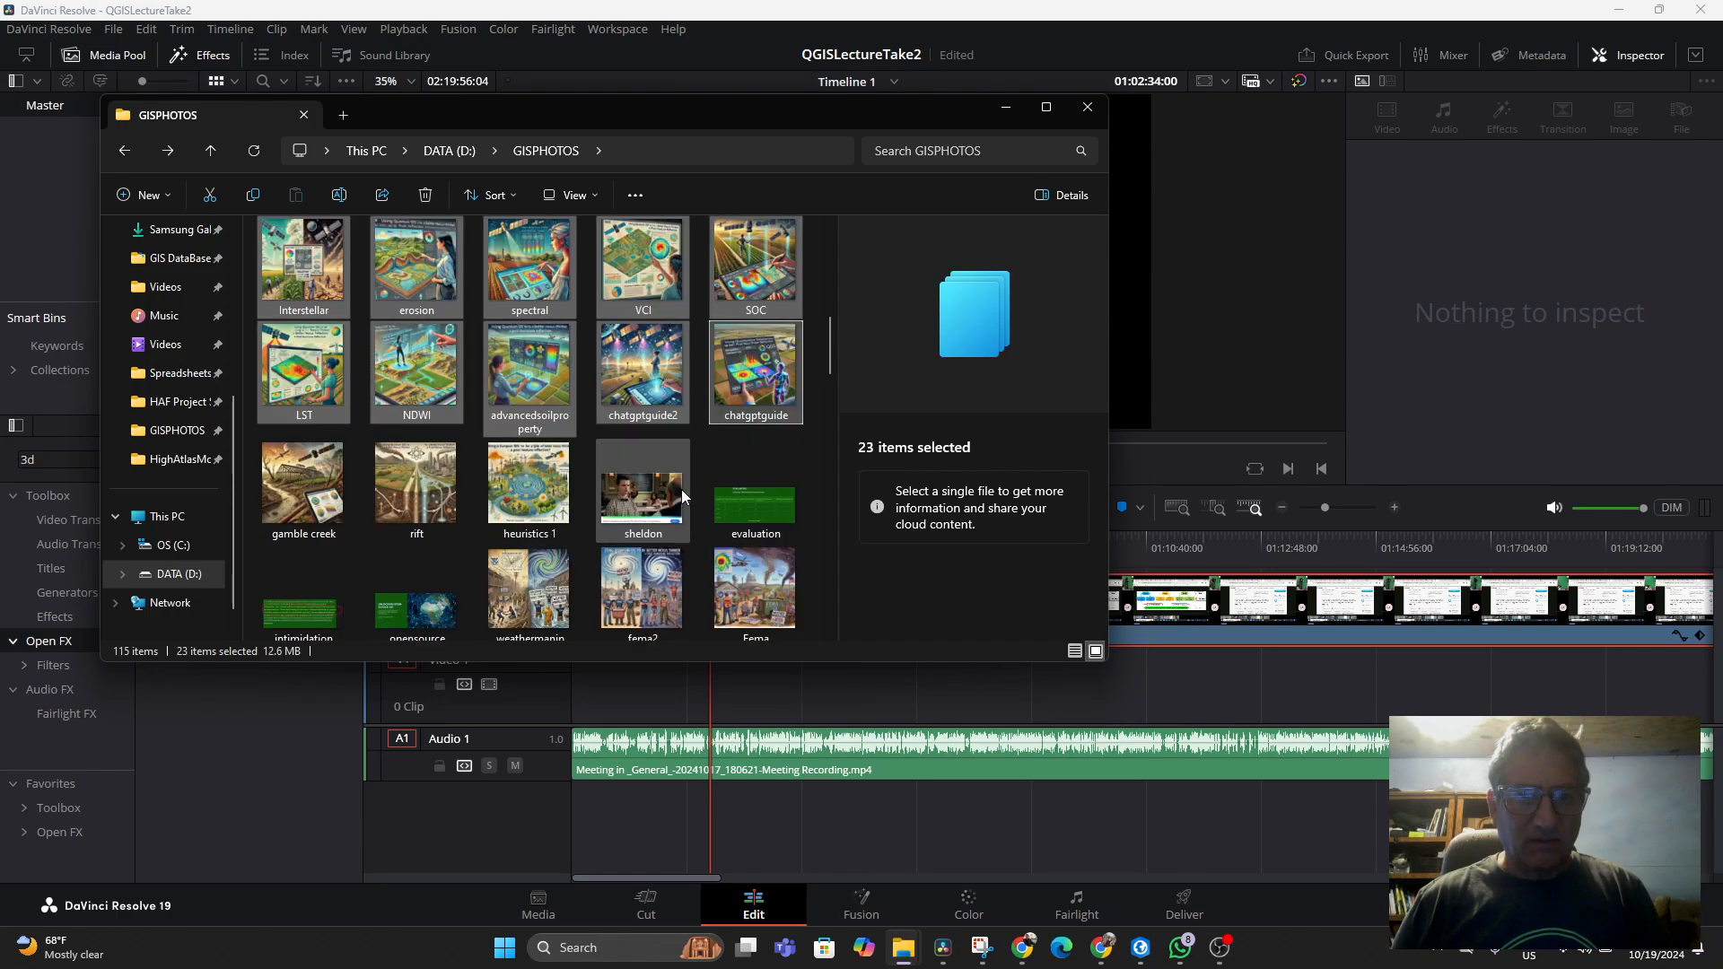
ctrl+click(296, 508)
ctrl+click(412, 497)
ctrl+click(521, 482)
ctrl+click(621, 483)
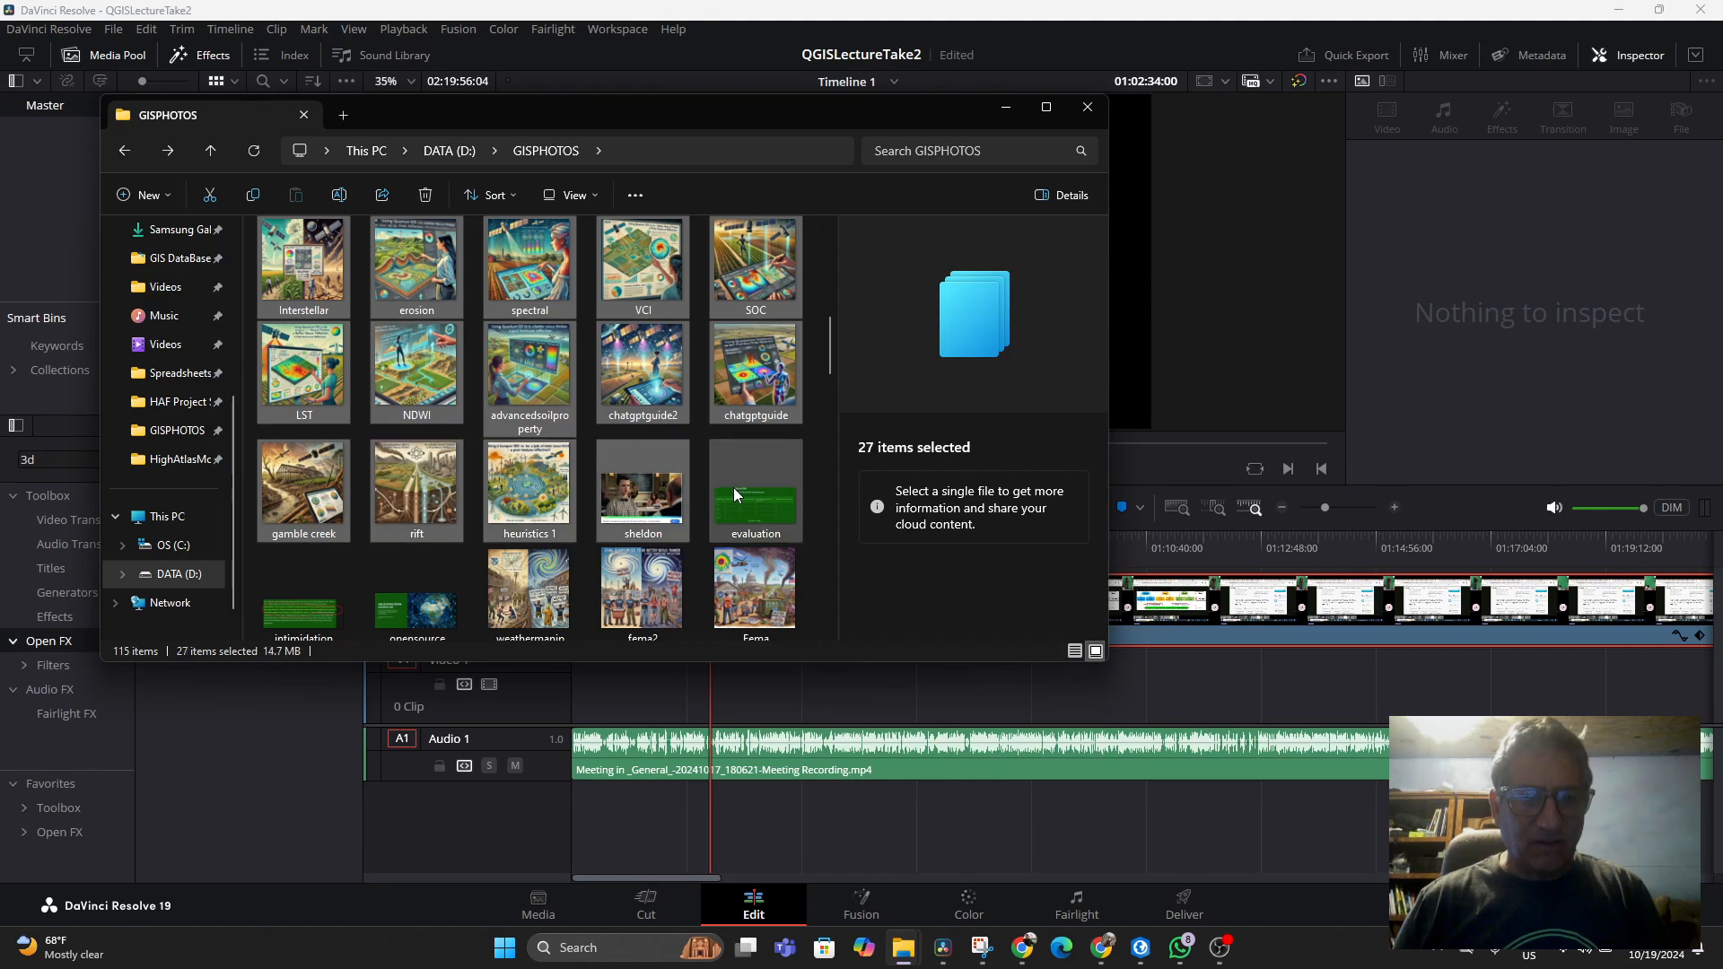
ctrl+click(733, 487)
ctrl+click(287, 594)
ctrl+click(412, 592)
ctrl+click(508, 589)
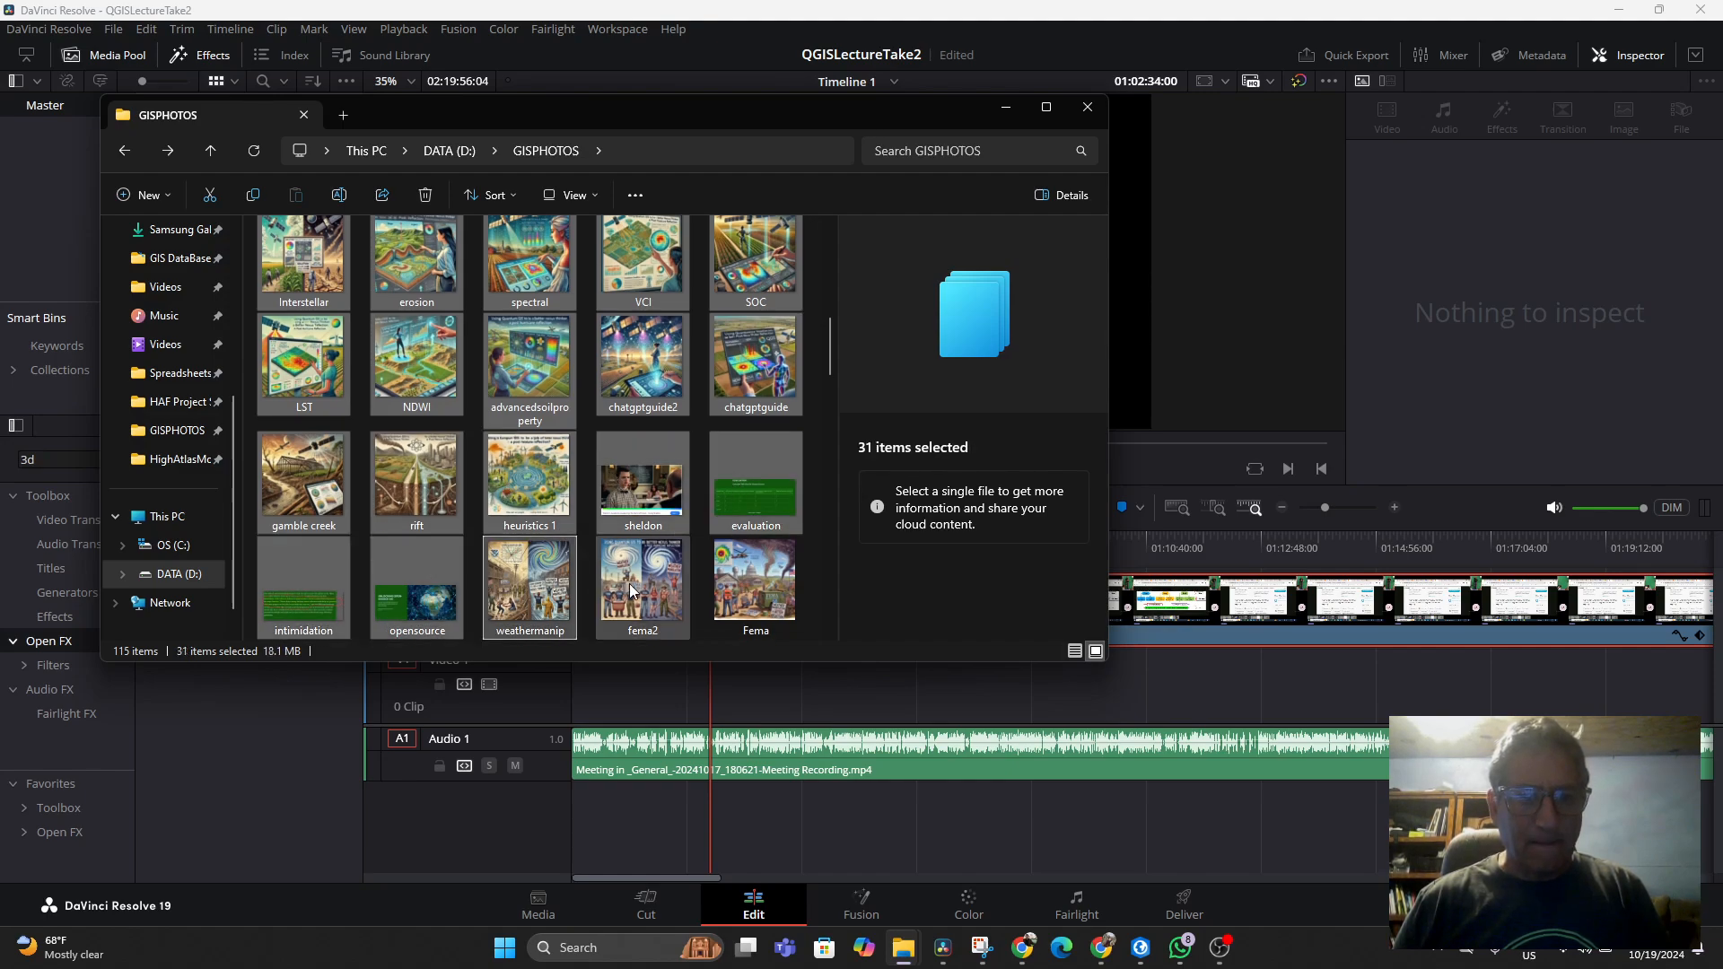
ctrl+click(628, 583)
ctrl+click(722, 565)
scroll(712, 547, down, 5)
scroll(712, 548, up, 5)
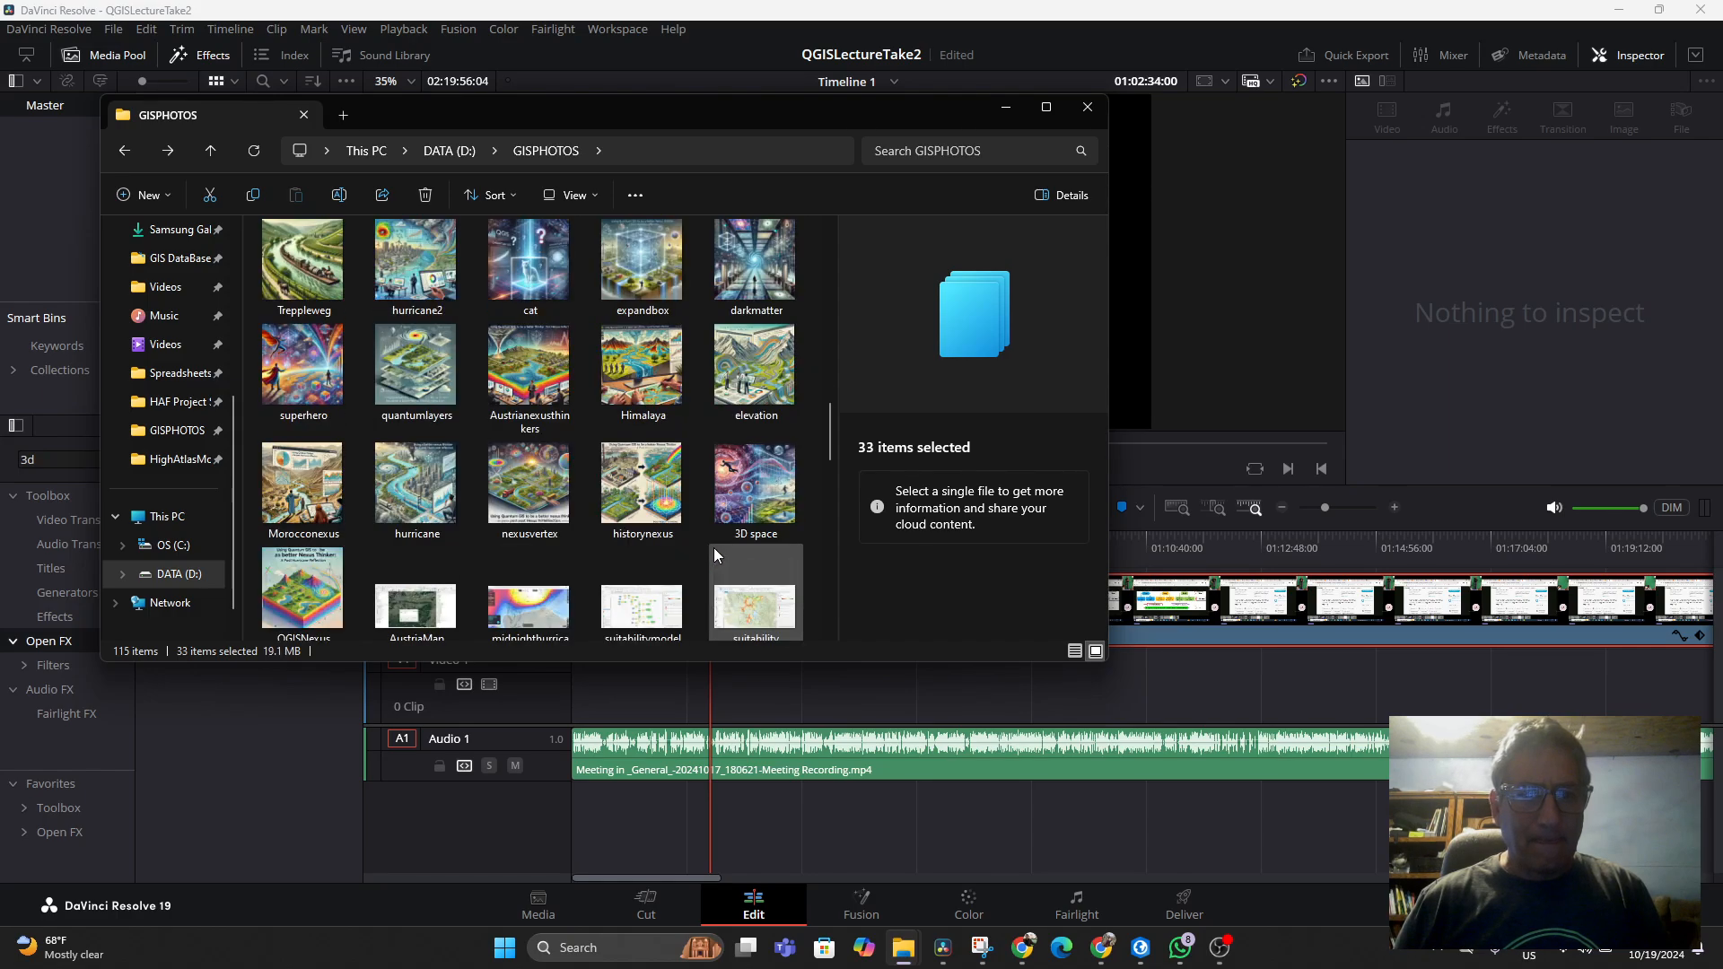
ctrl+click(292, 481)
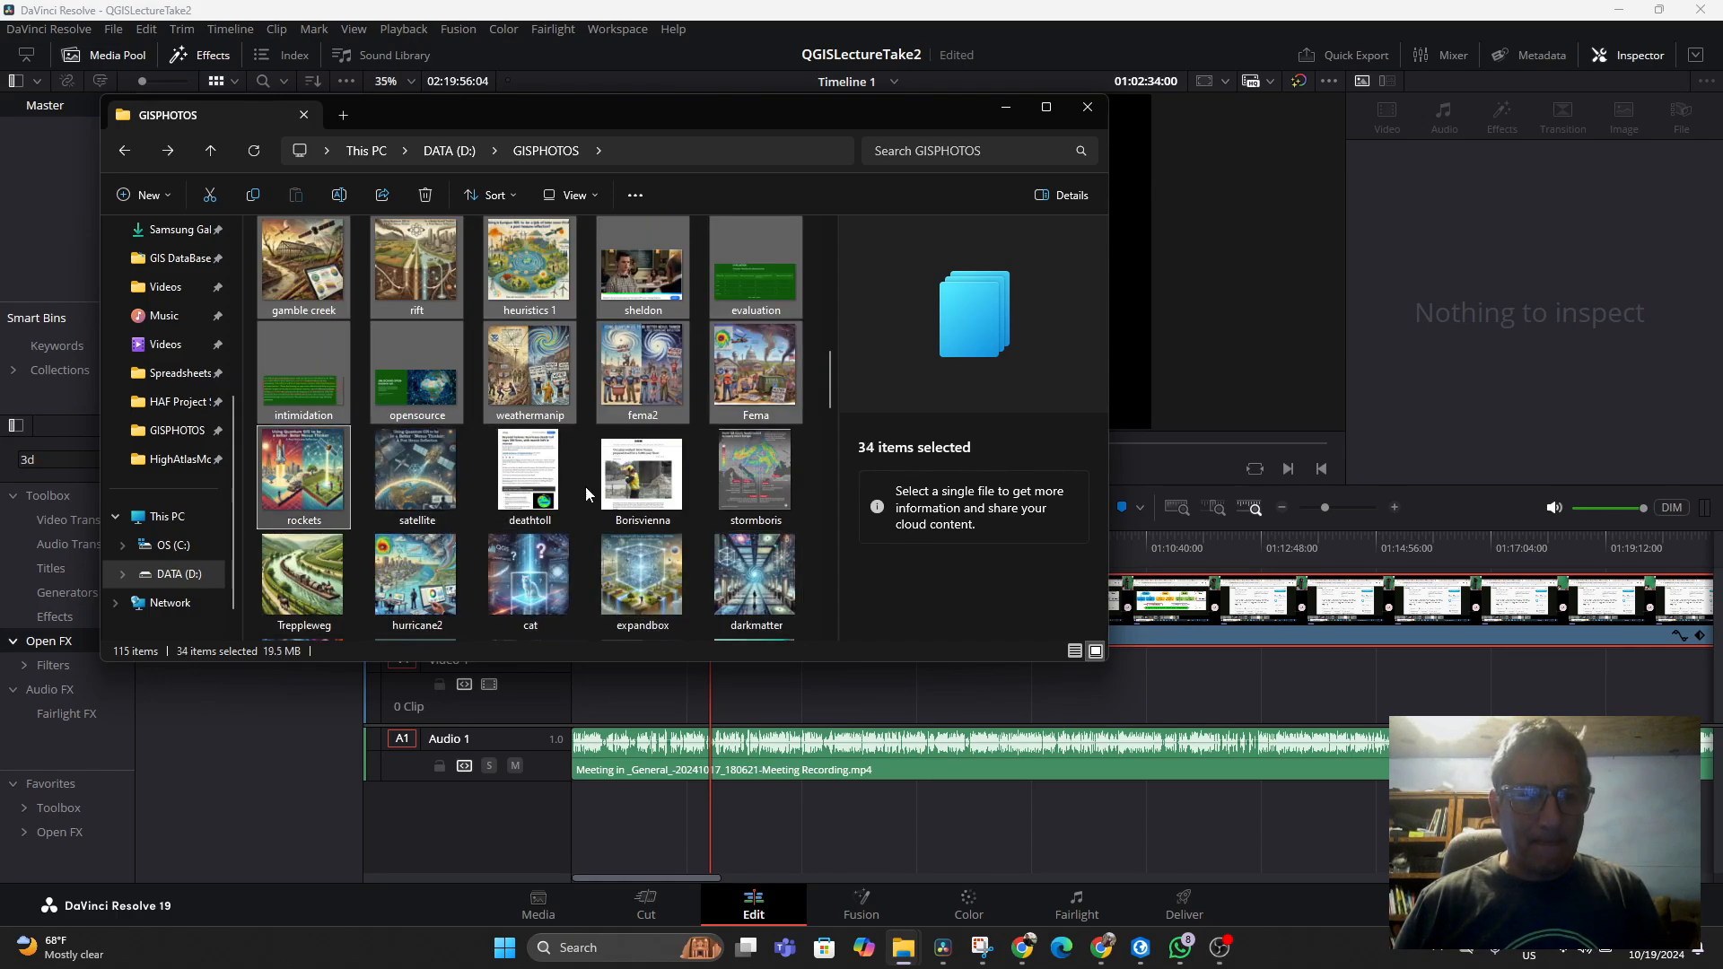
Start a new image selection with suitability, suitabilitymodelweighted, midnighthurricanezoomearth, AustriaMap and QGISNexus
shift+click(736, 484)
scroll(713, 540, down, 10)
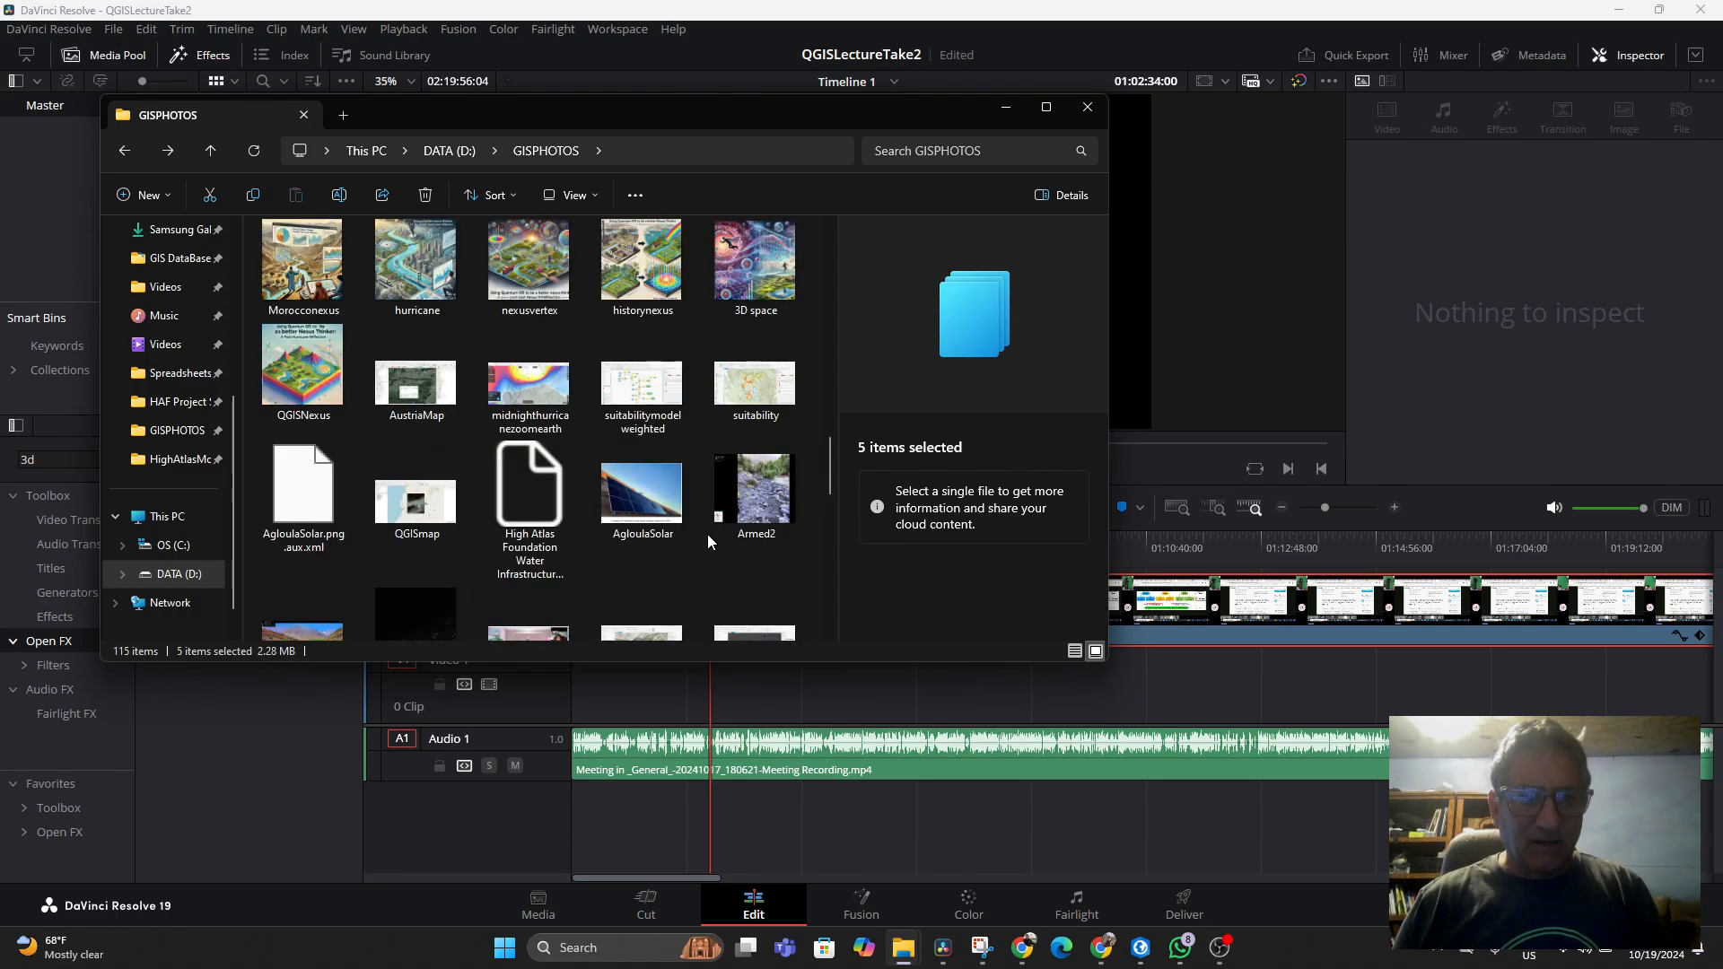
scroll(708, 536, up, 4)
scroll(708, 536, down, 3)
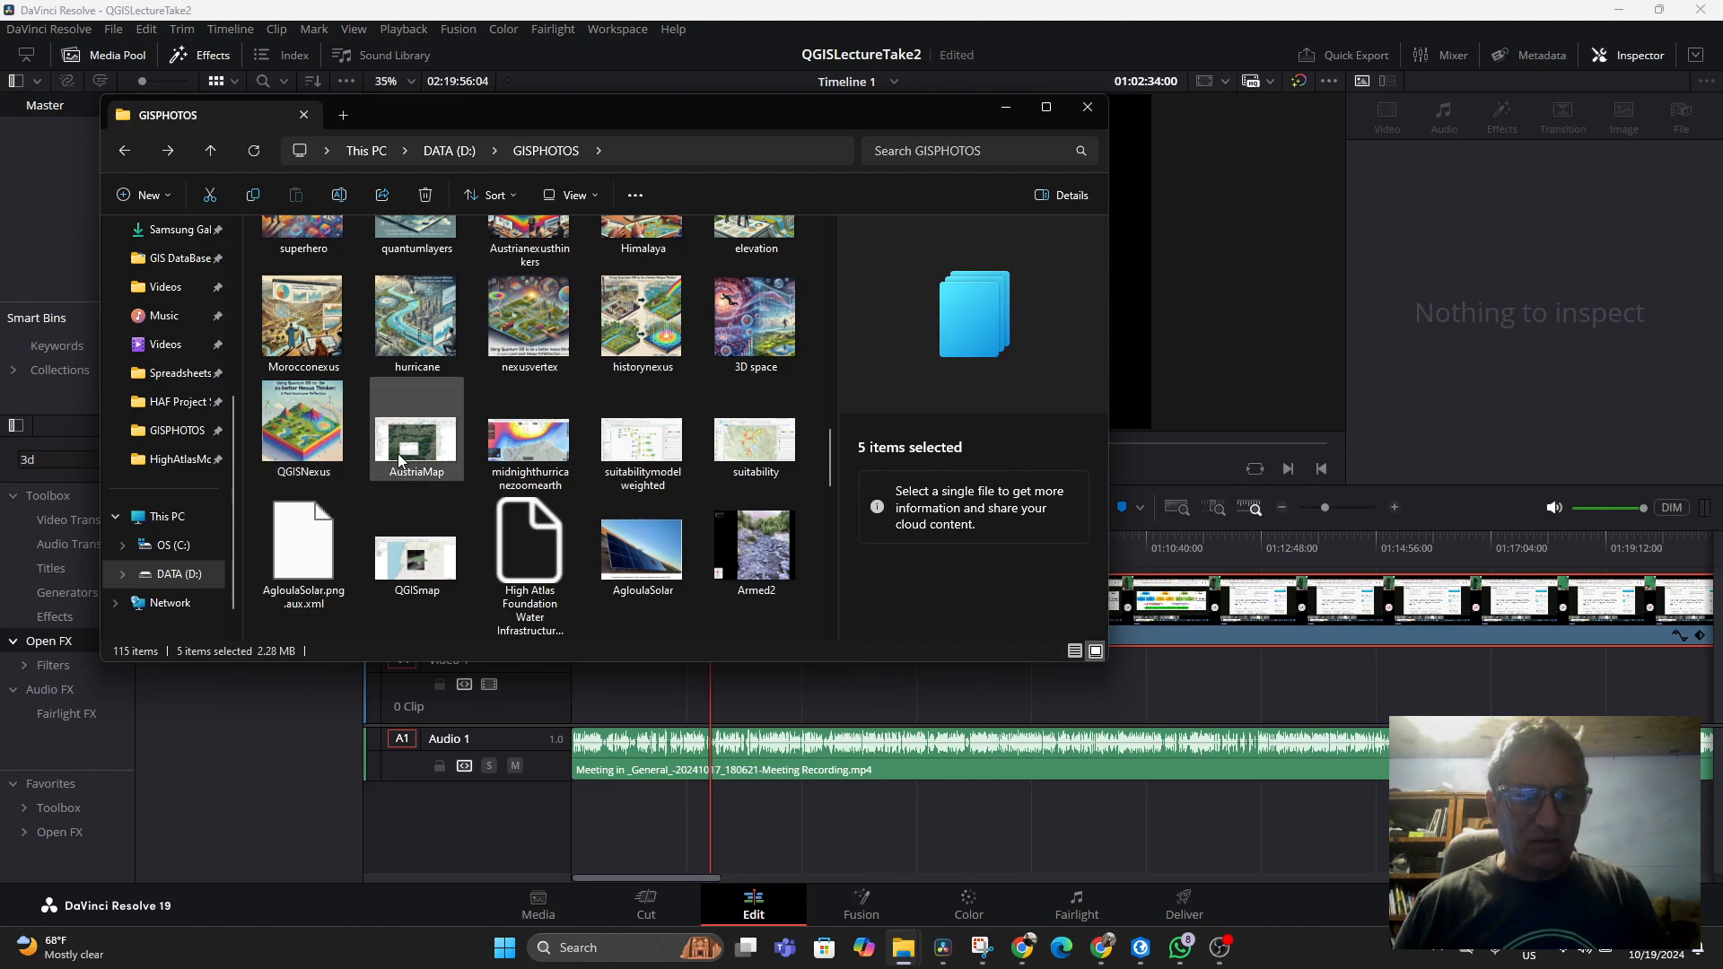
ctrl+click(729, 449)
ctrl+click(530, 441)
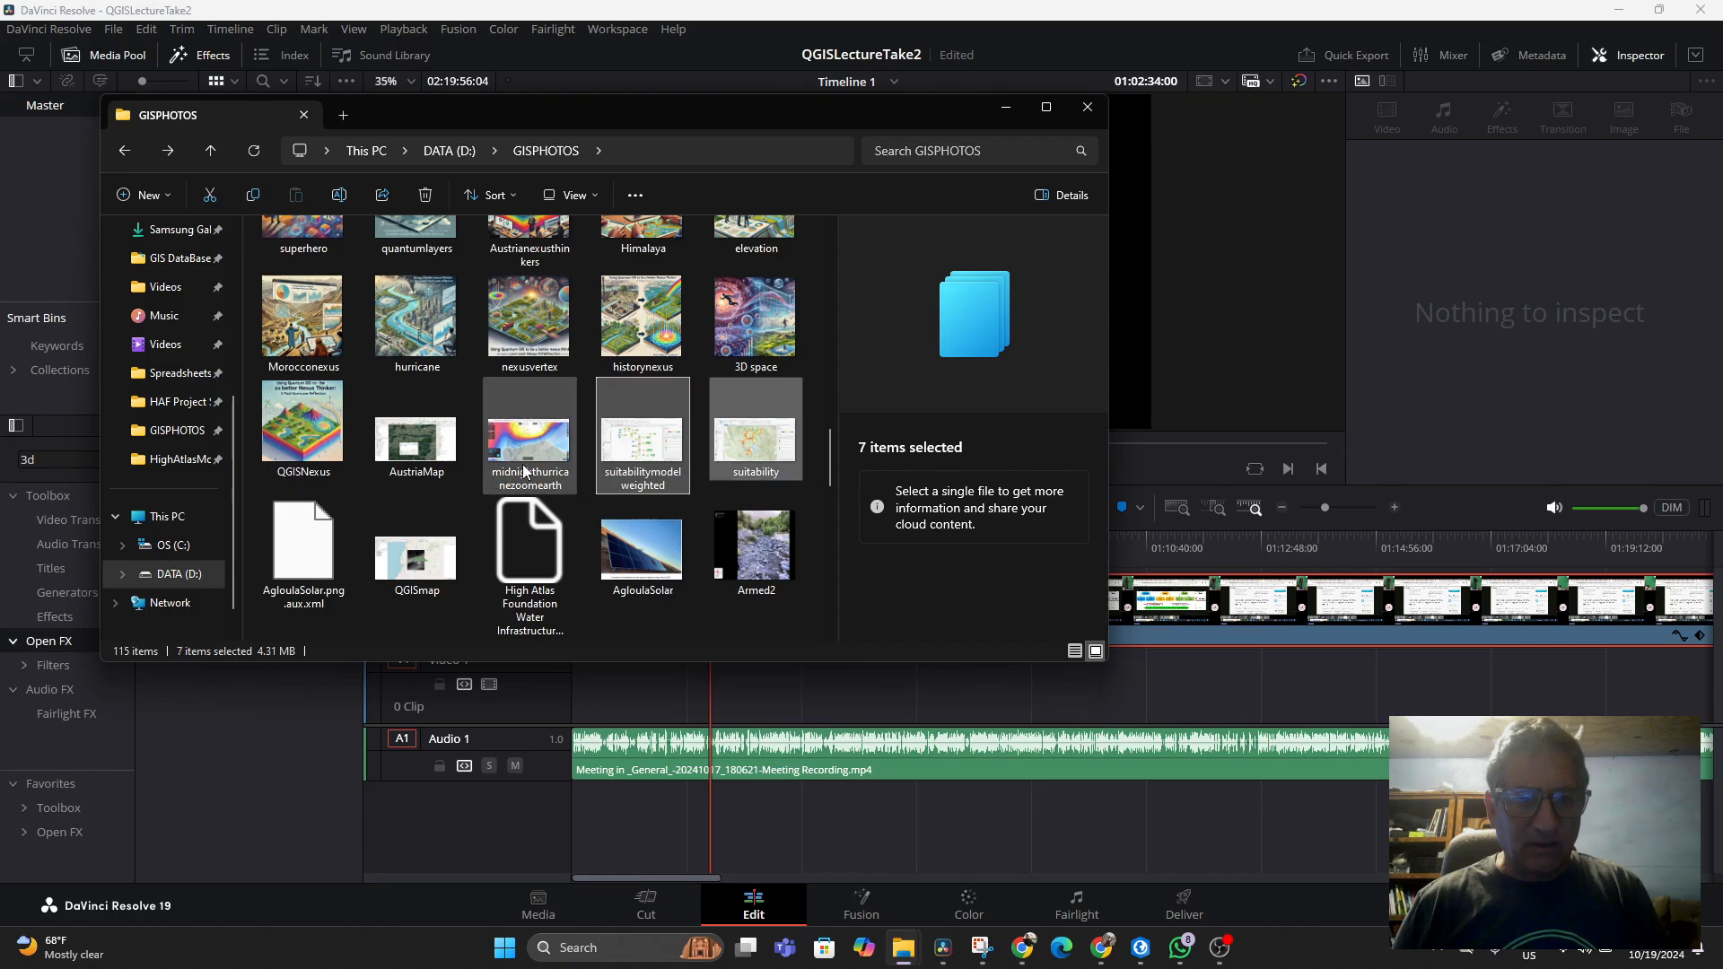
ctrl+click(417, 439)
ctrl+click(305, 434)
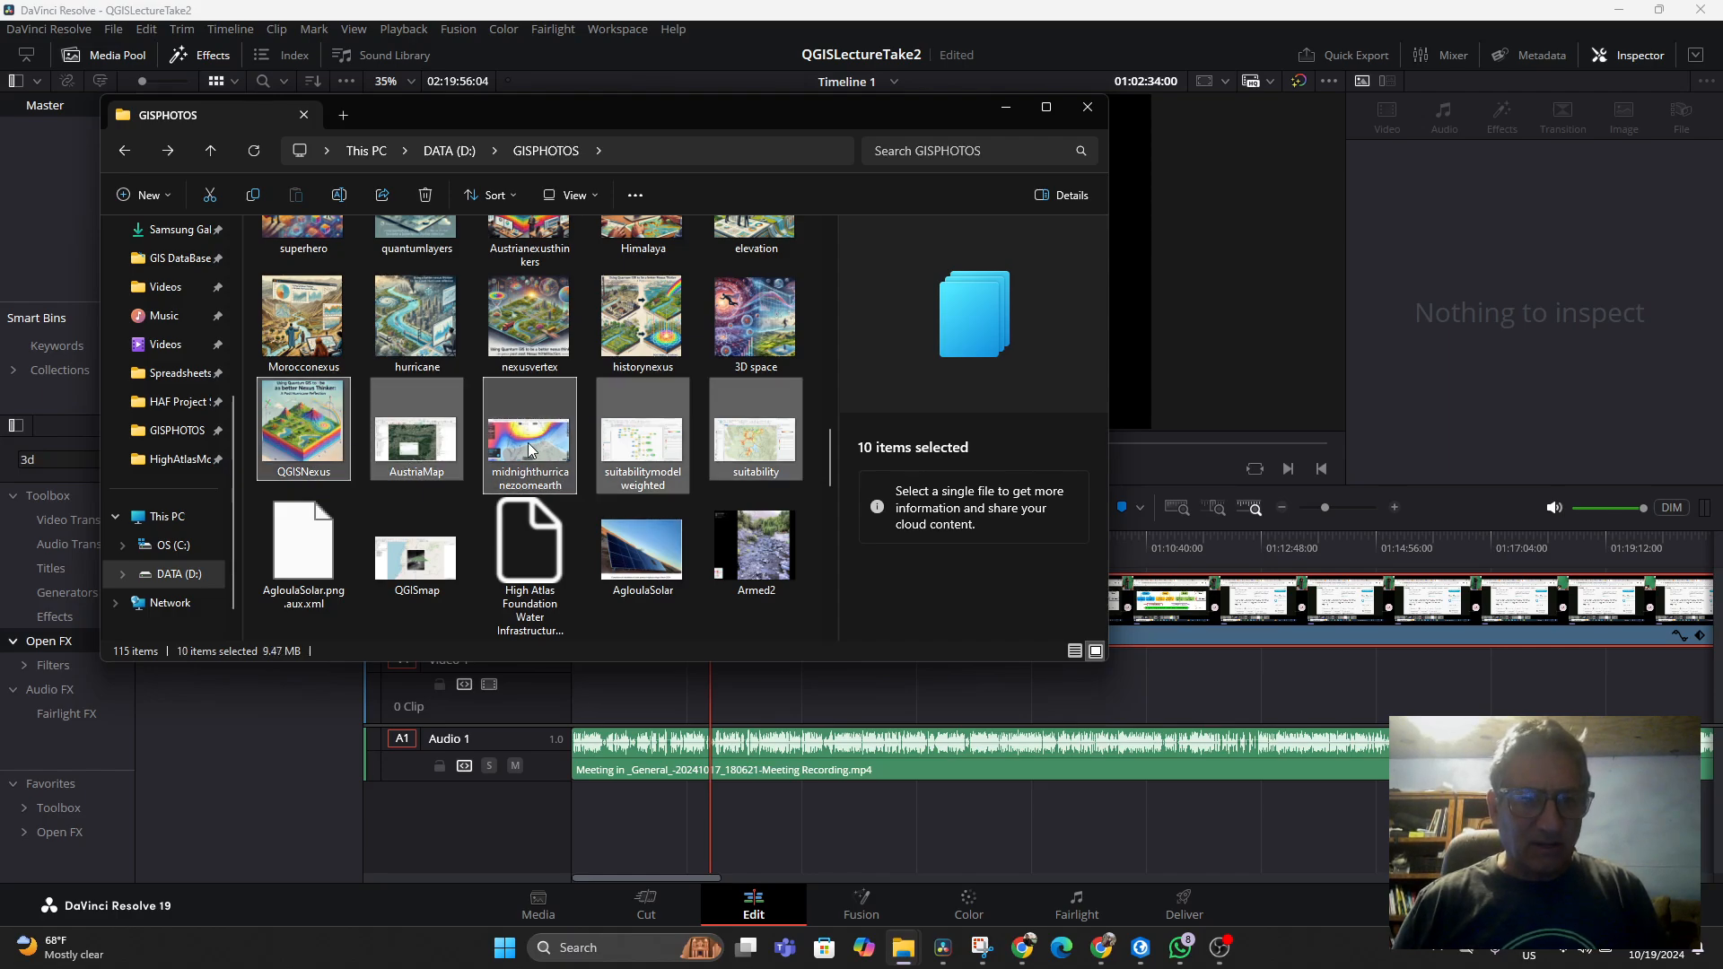
Extend the selection to the images from rubics cube onward, adding qgisnexus, questions, lifelongjourney and iterativerubics
scroll(513, 389, up, 10)
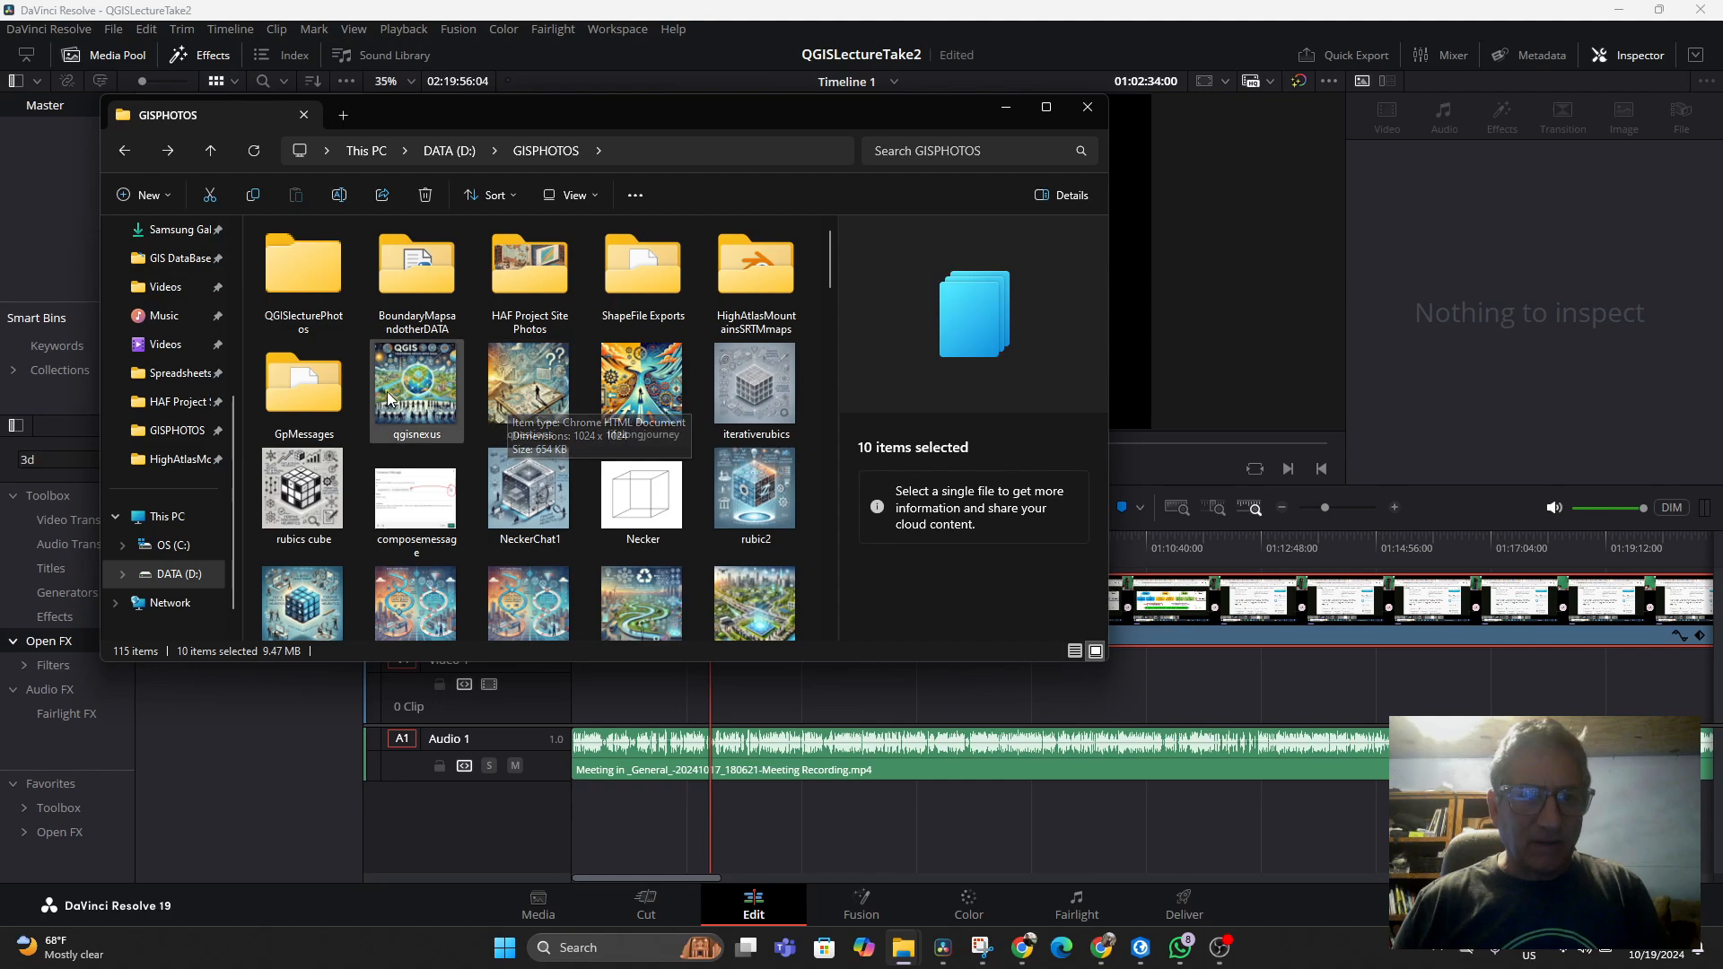
shift+click(303, 491)
ctrl+click(401, 435)
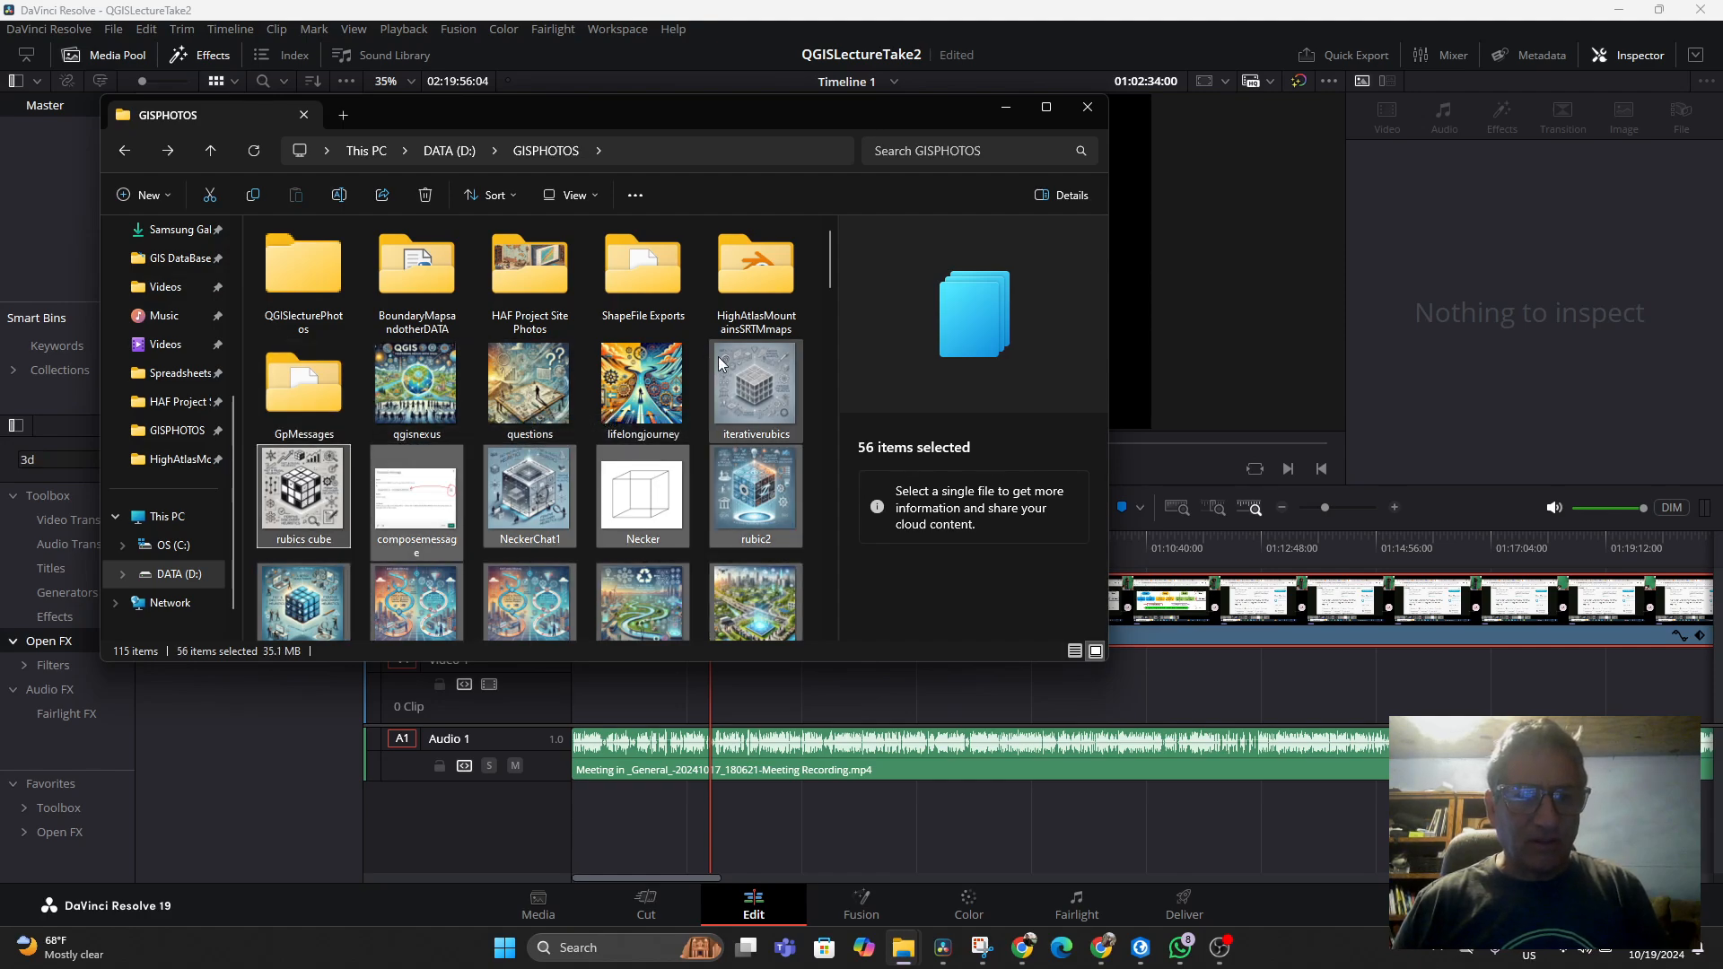
ctrl+click(718, 368)
ctrl+click(642, 386)
ctrl+click(494, 399)
ctrl+click(418, 399)
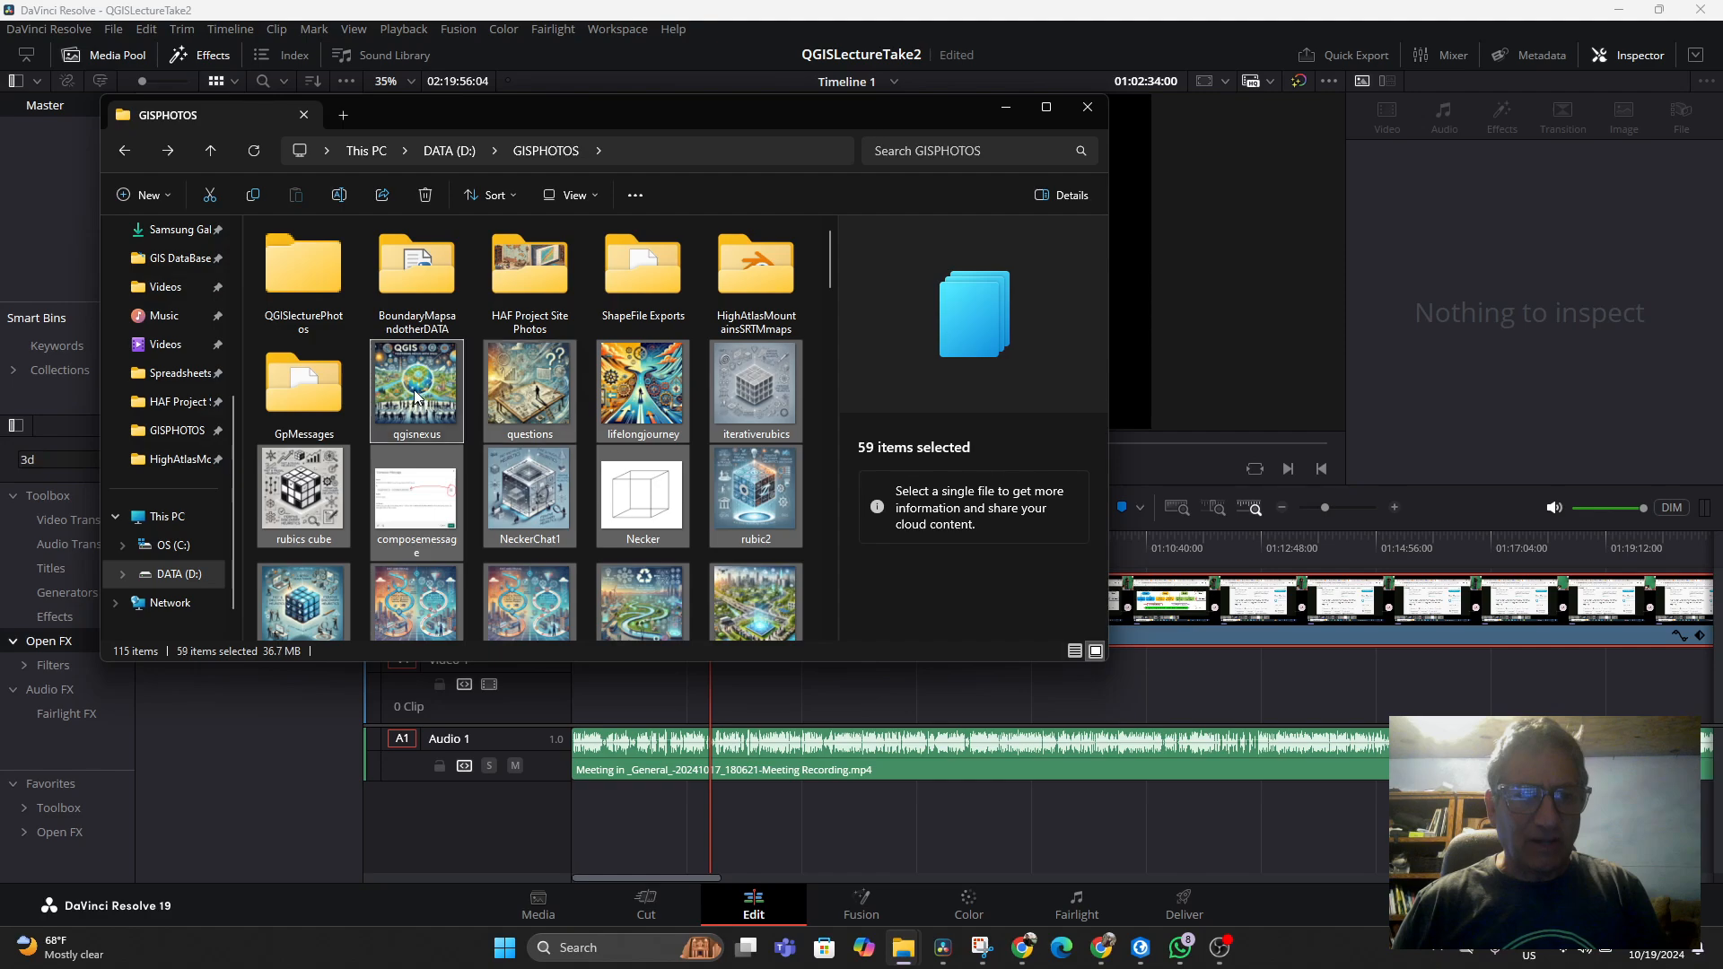
Move the selected images into the QGISlecturePhotos folder
drag(421, 404, 305, 299)
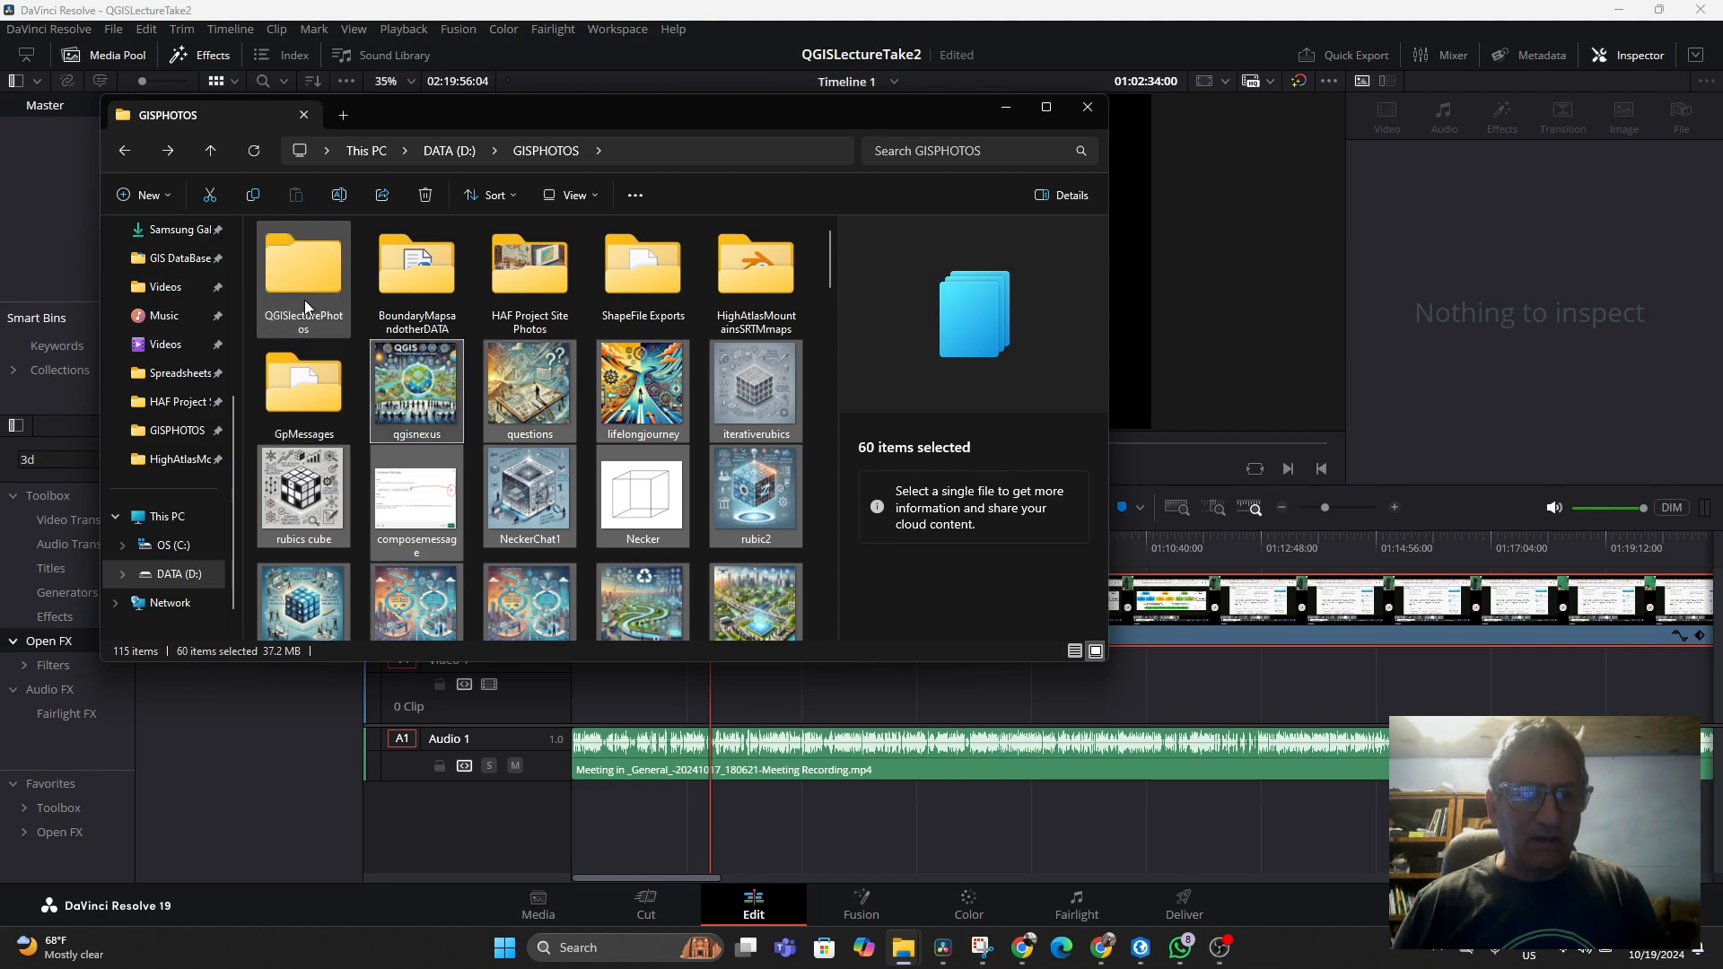
drag(416, 404, 304, 285)
drag(432, 406, 281, 286)
drag(427, 417, 289, 268)
drag(534, 408, 303, 279)
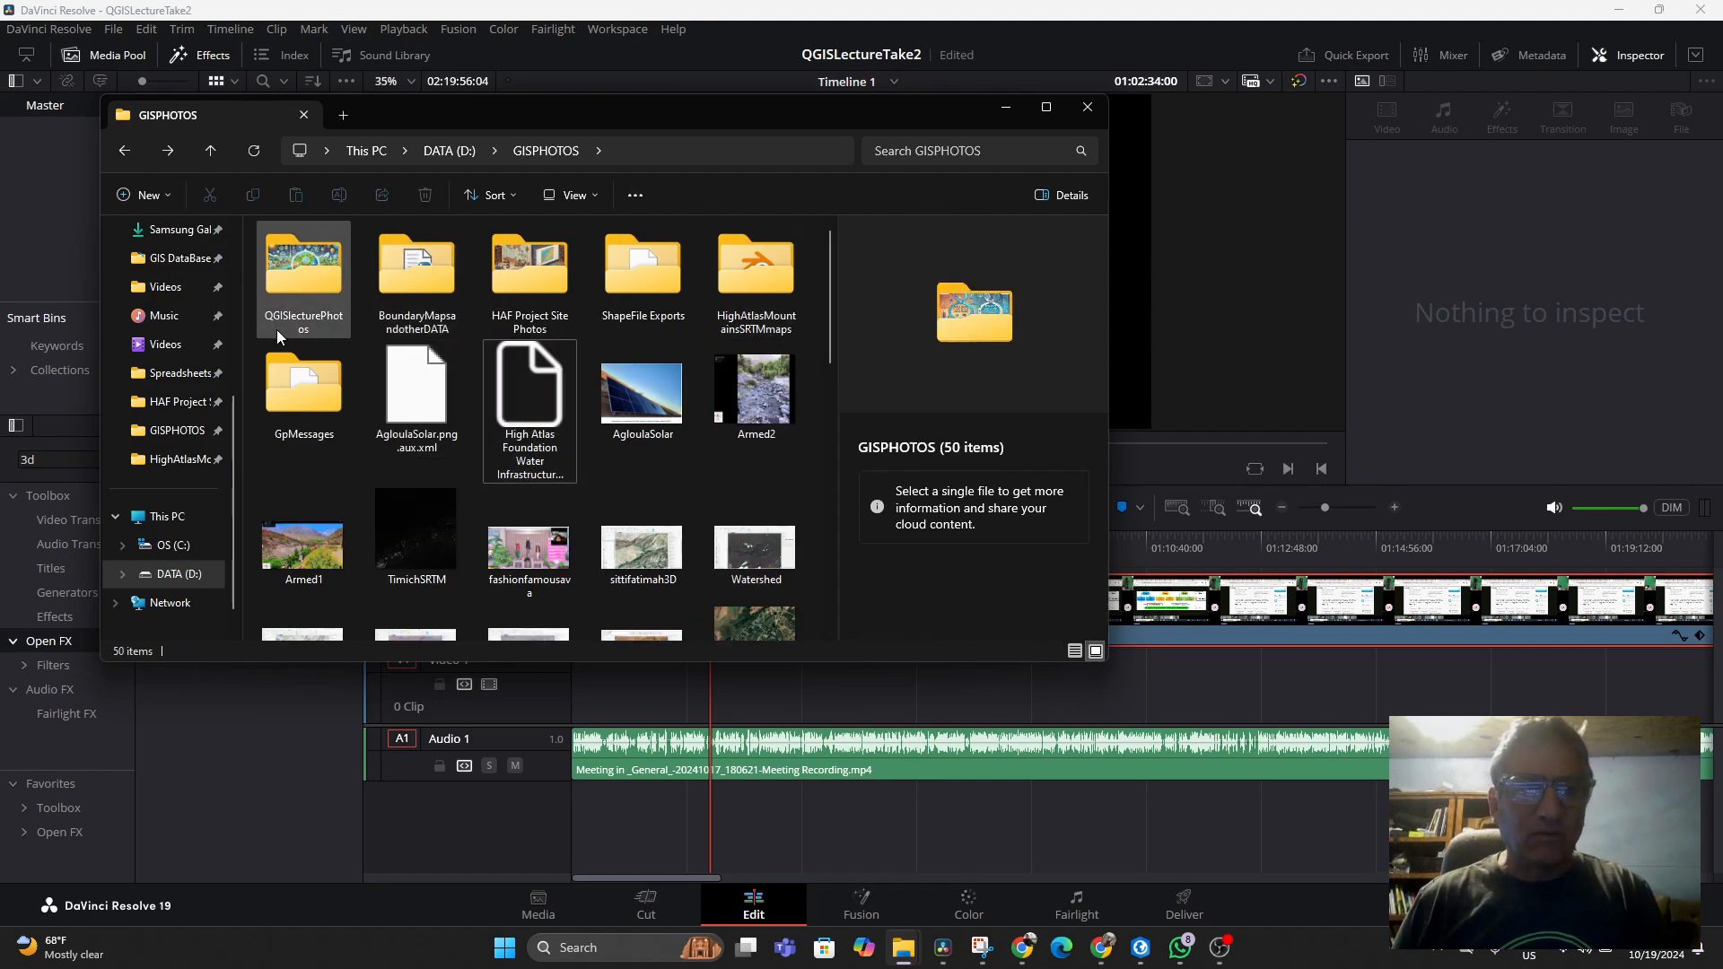
Import the QGISlecturePhotos folder into the Media Pool
click(295, 287)
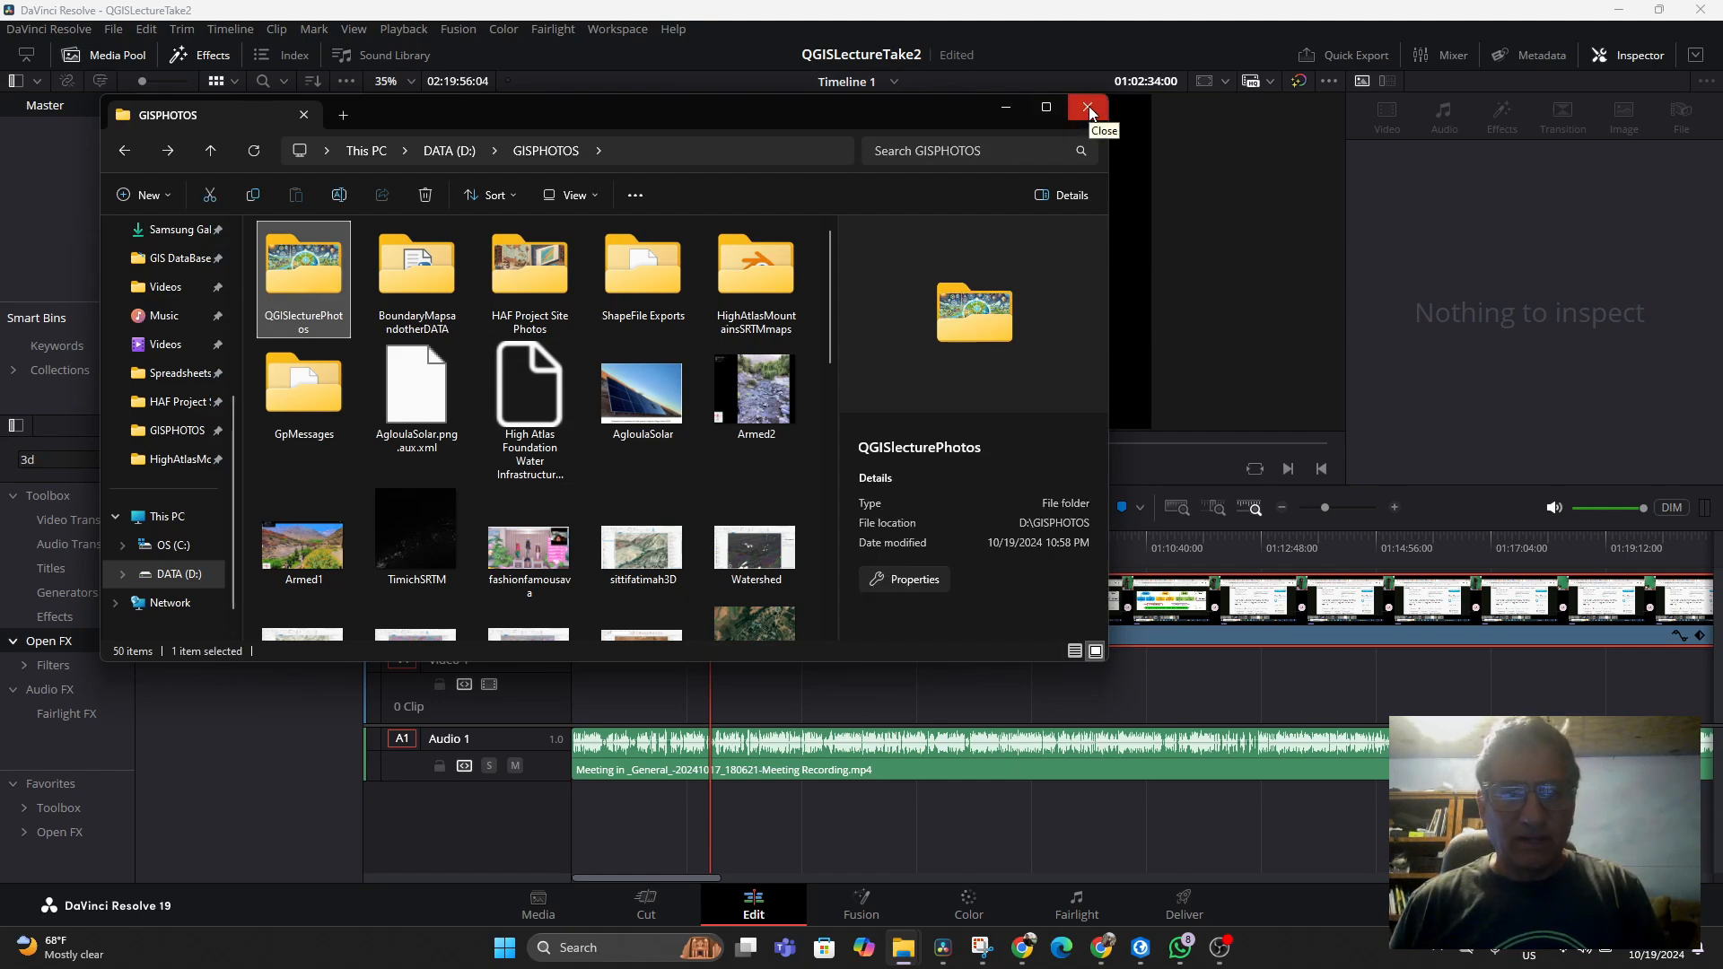
drag(686, 122, 1294, 115)
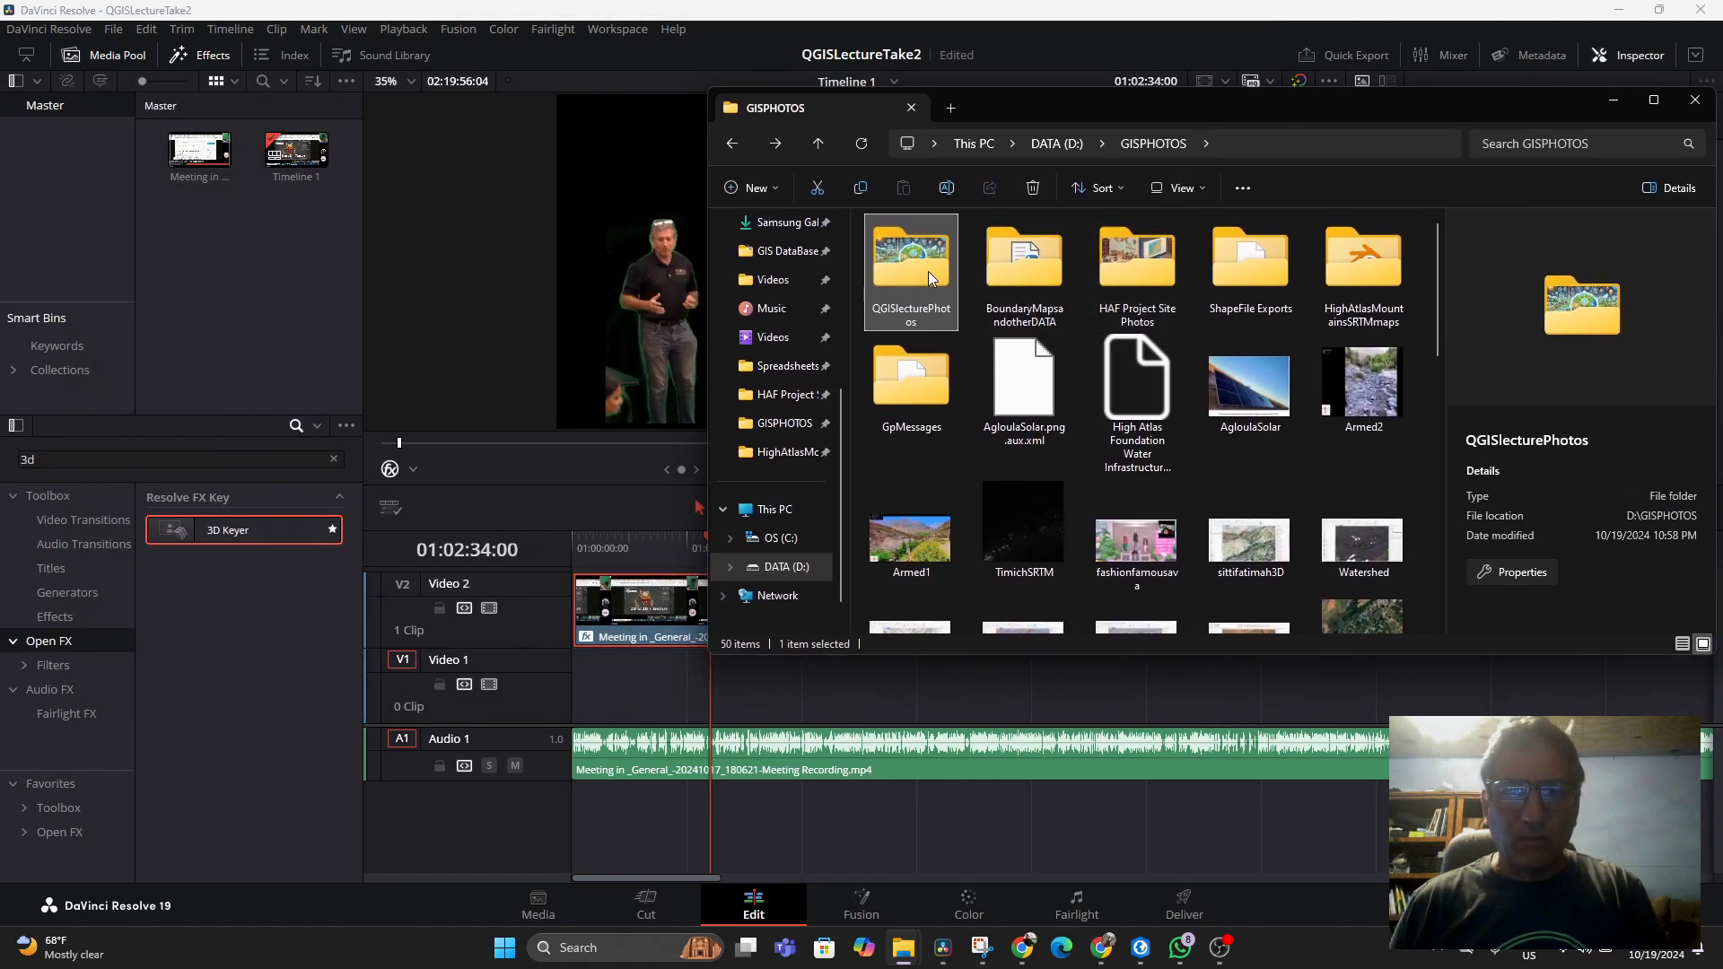
drag(928, 271, 262, 307)
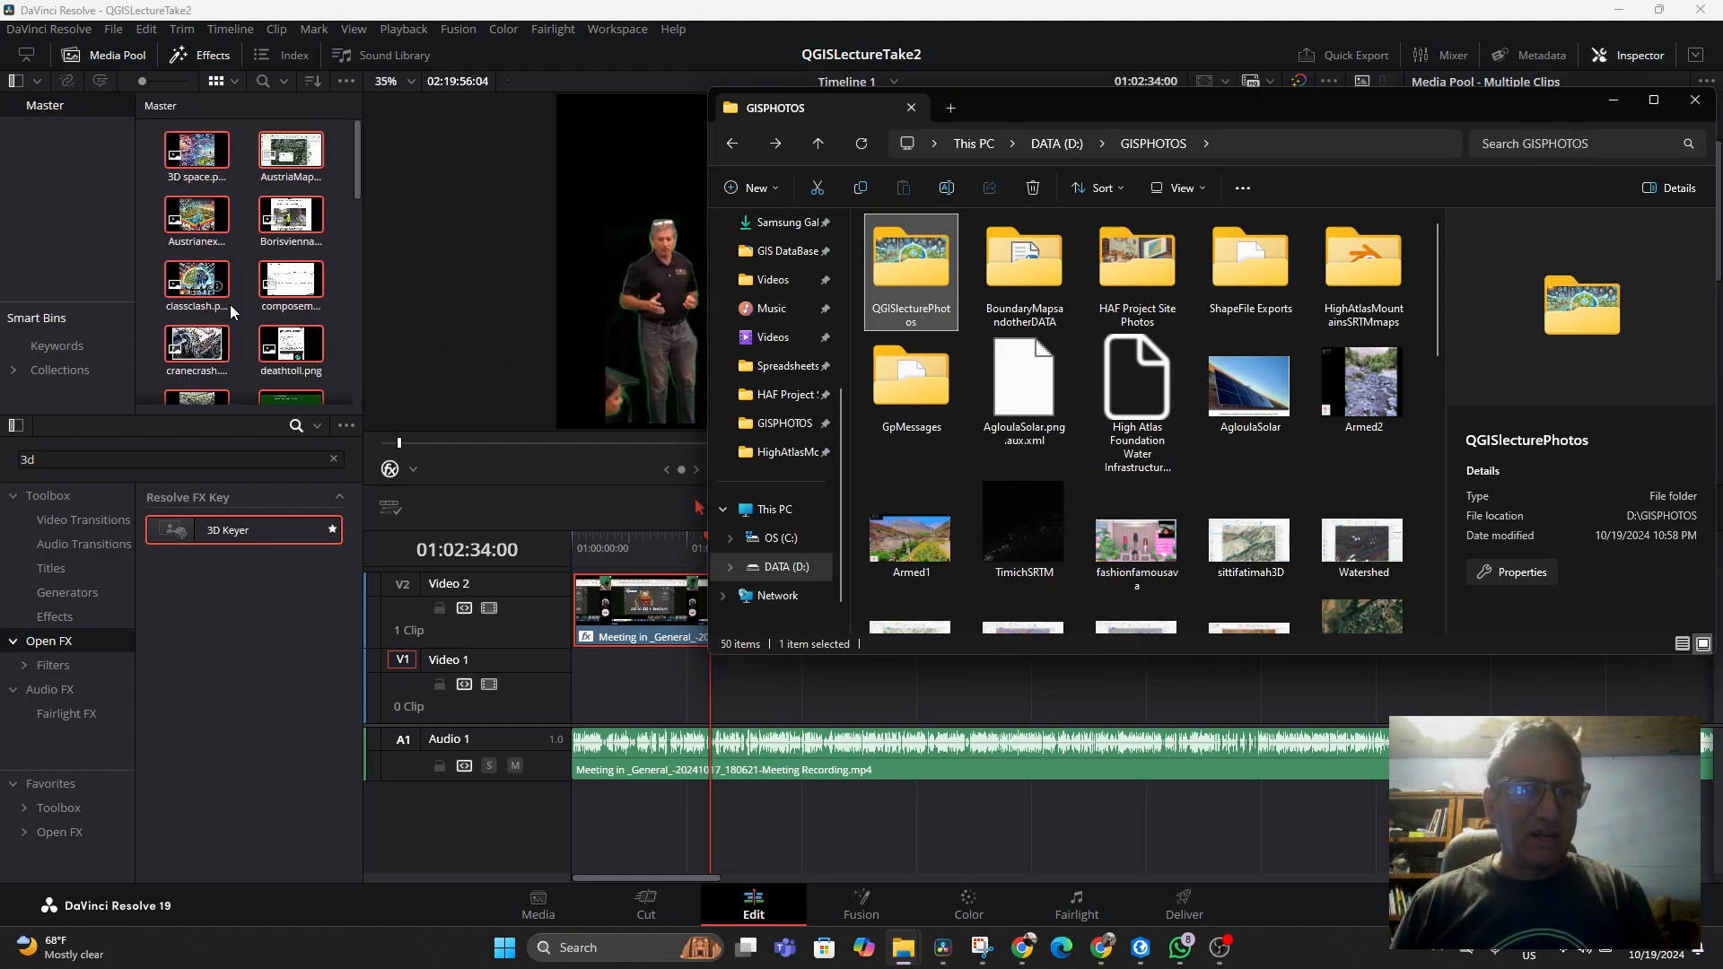
Close File Explorer and browse the imported images in the Media Pool
scroll(230, 304, down, 2)
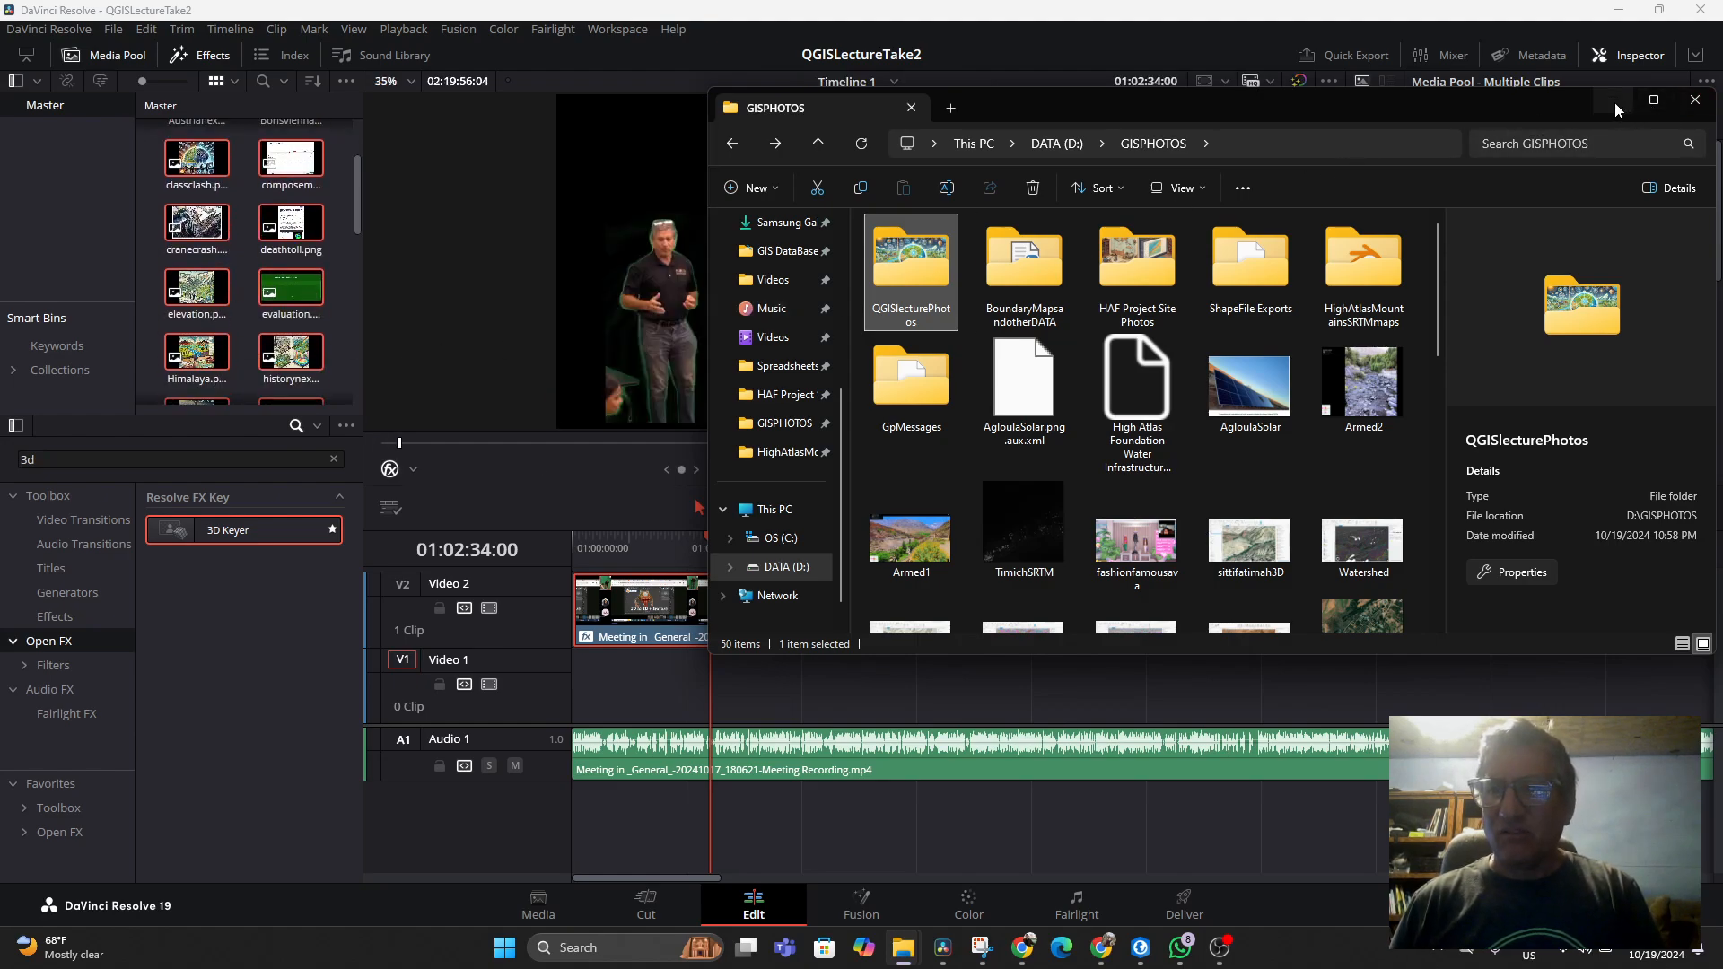
click(1695, 100)
scroll(314, 278, down, 4)
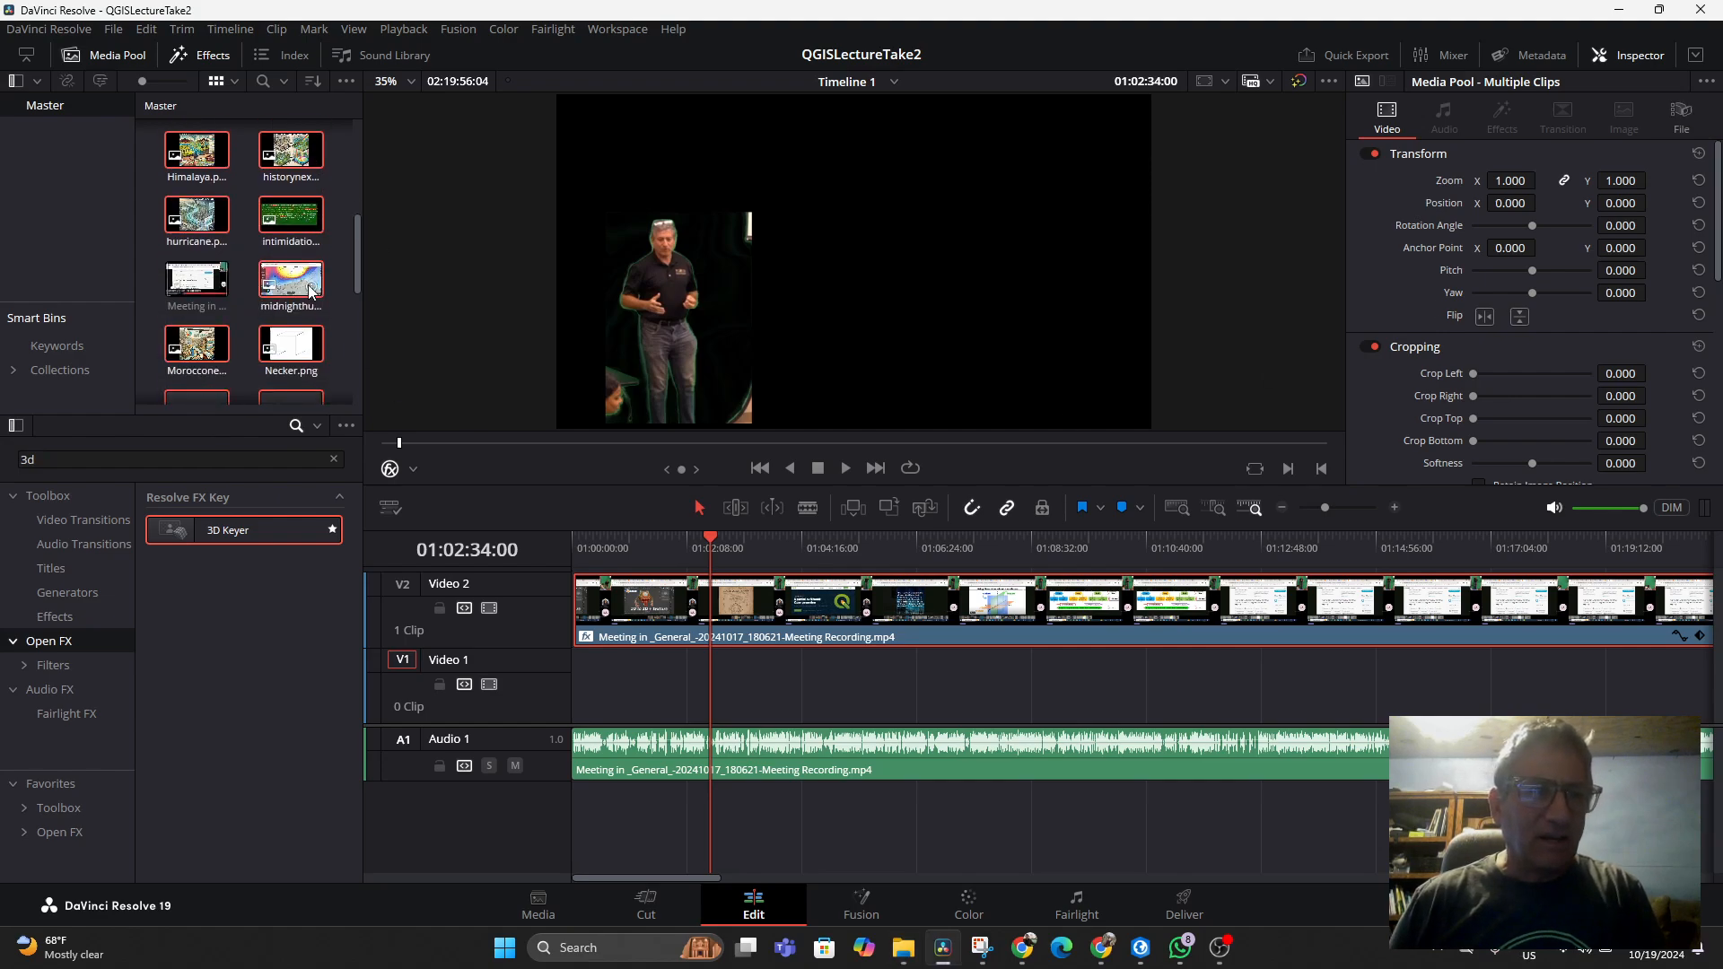
Preview the Morocconexus image and place it on the Video 1 track at the playhead
double_click(198, 308)
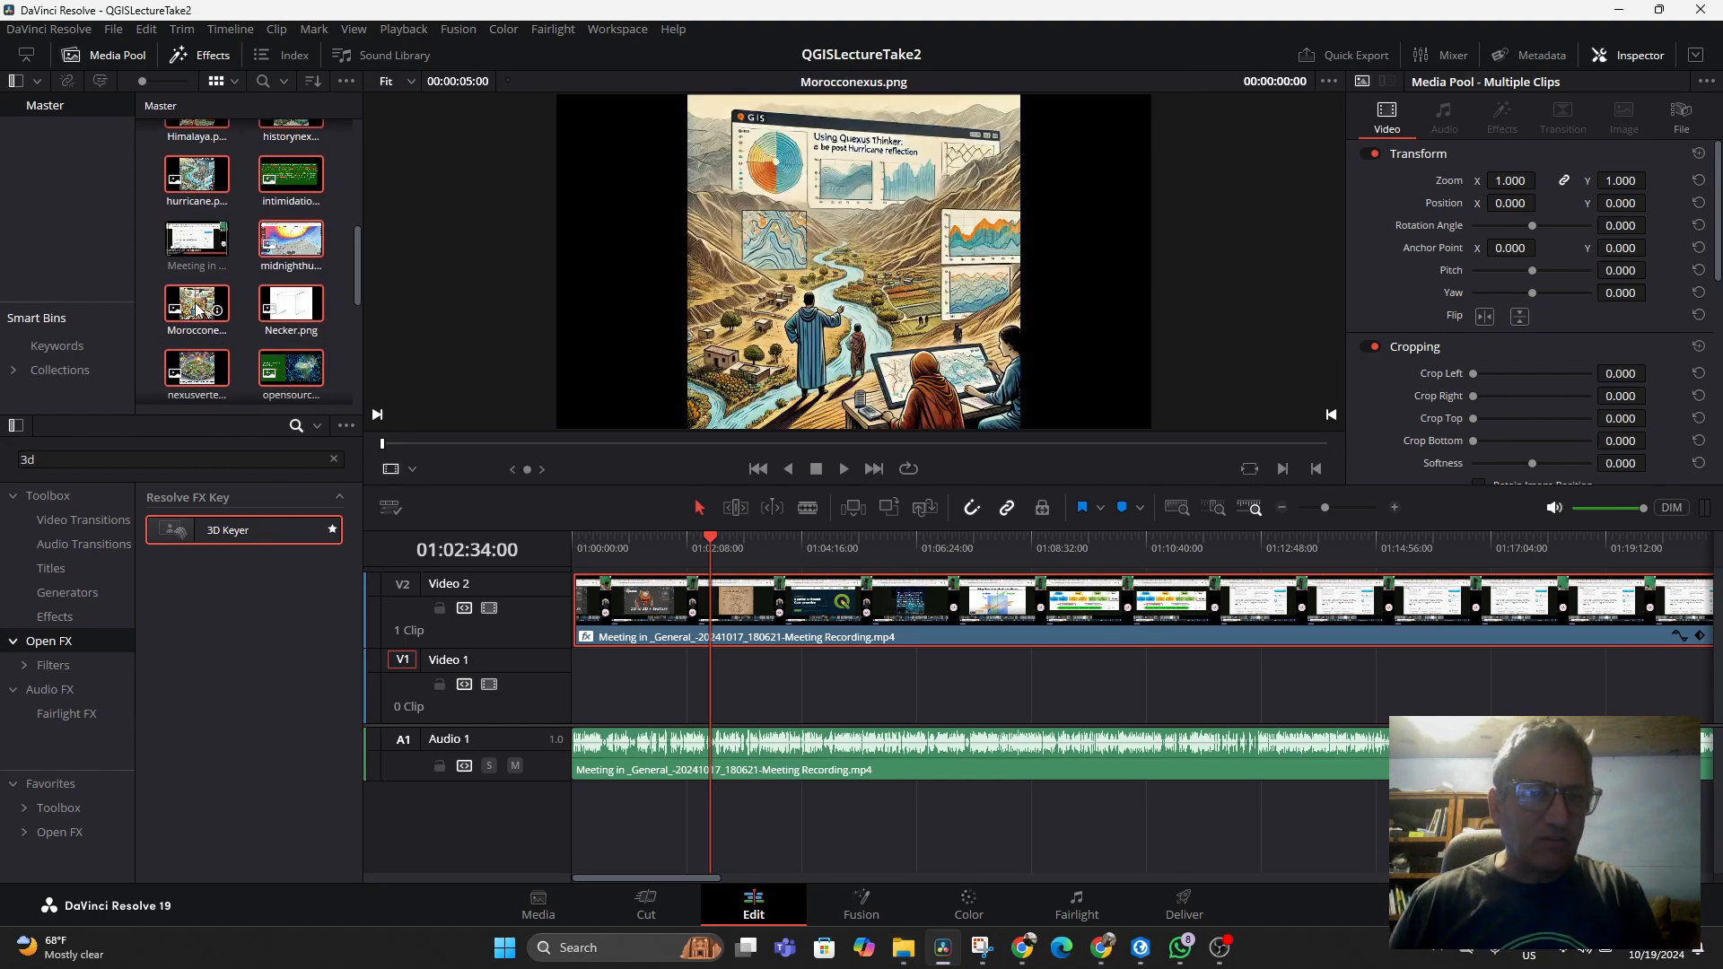
drag(191, 308, 718, 684)
double_click(192, 314)
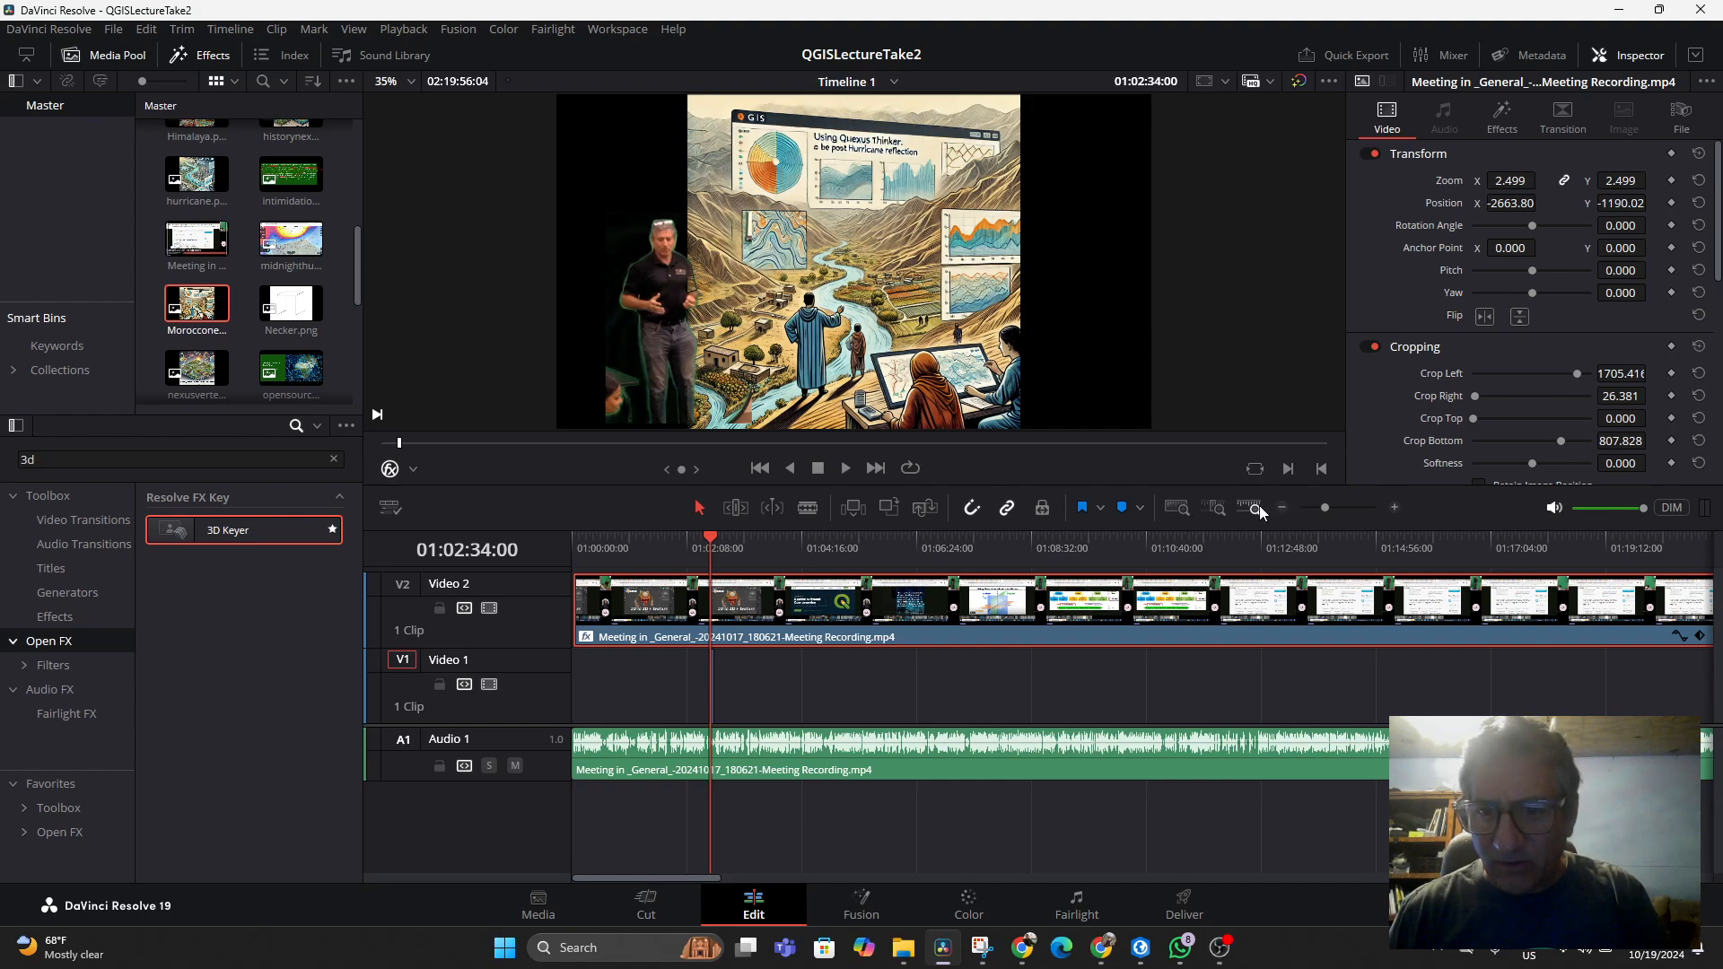
Move the playhead to 01:02:35:10 and select the Morocconexus clip on Video 1
click(1218, 510)
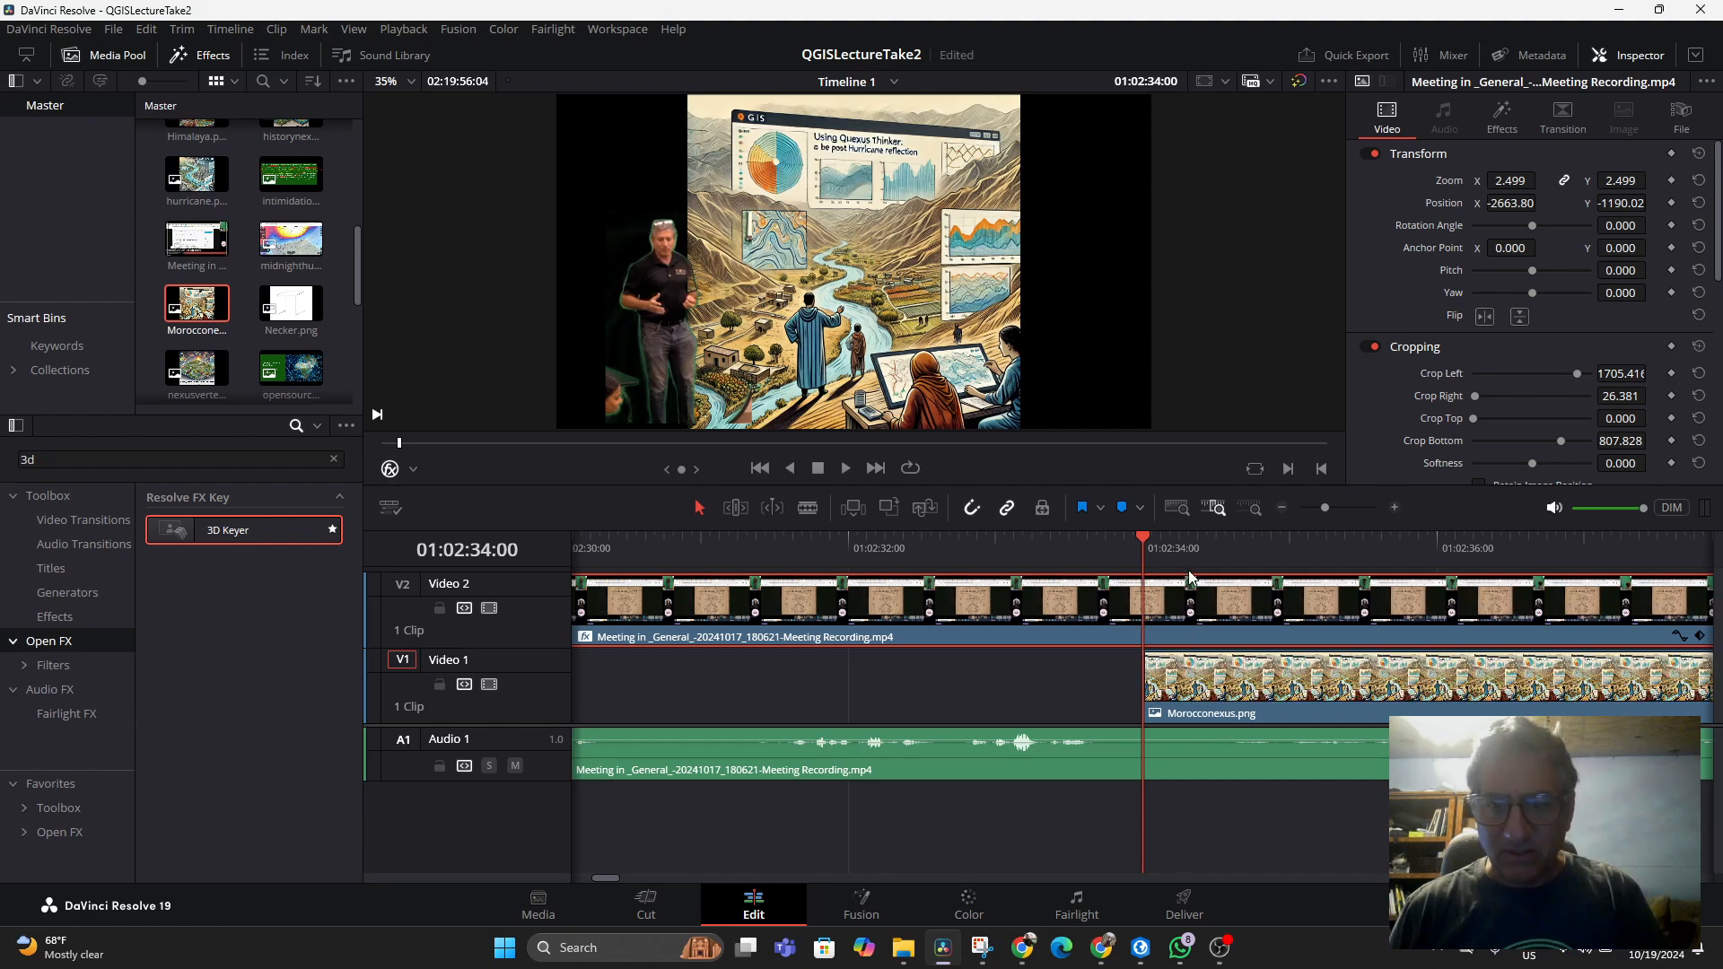
drag(1144, 539, 1384, 568)
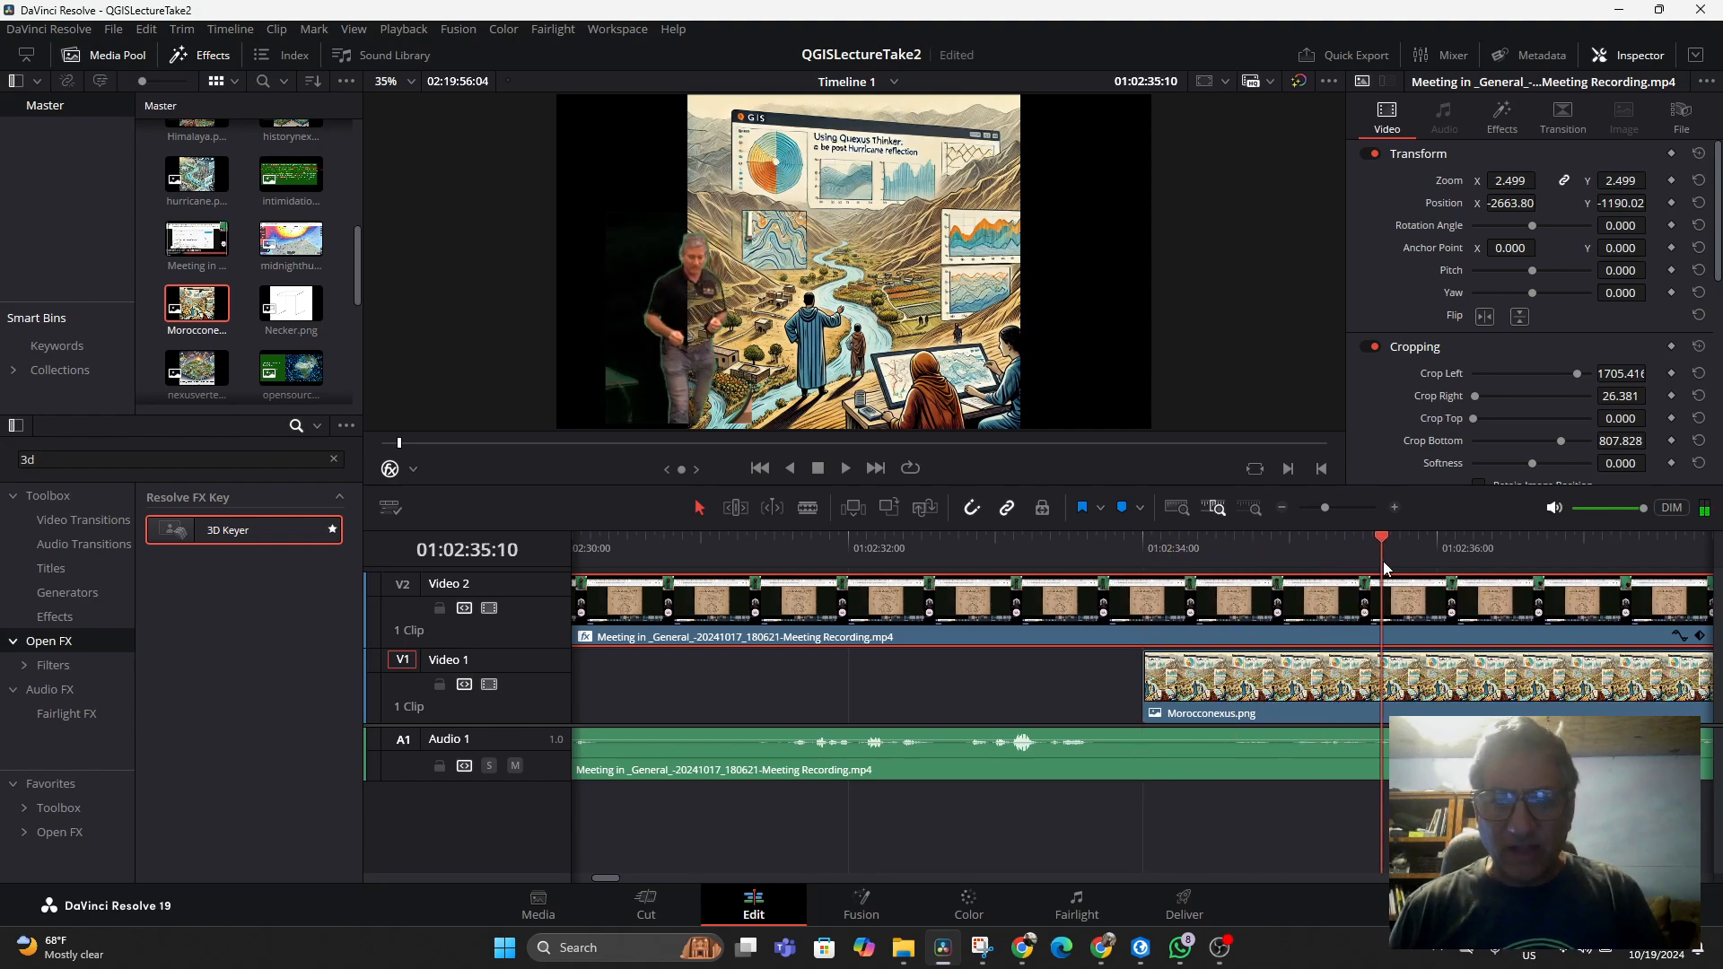
click(1280, 710)
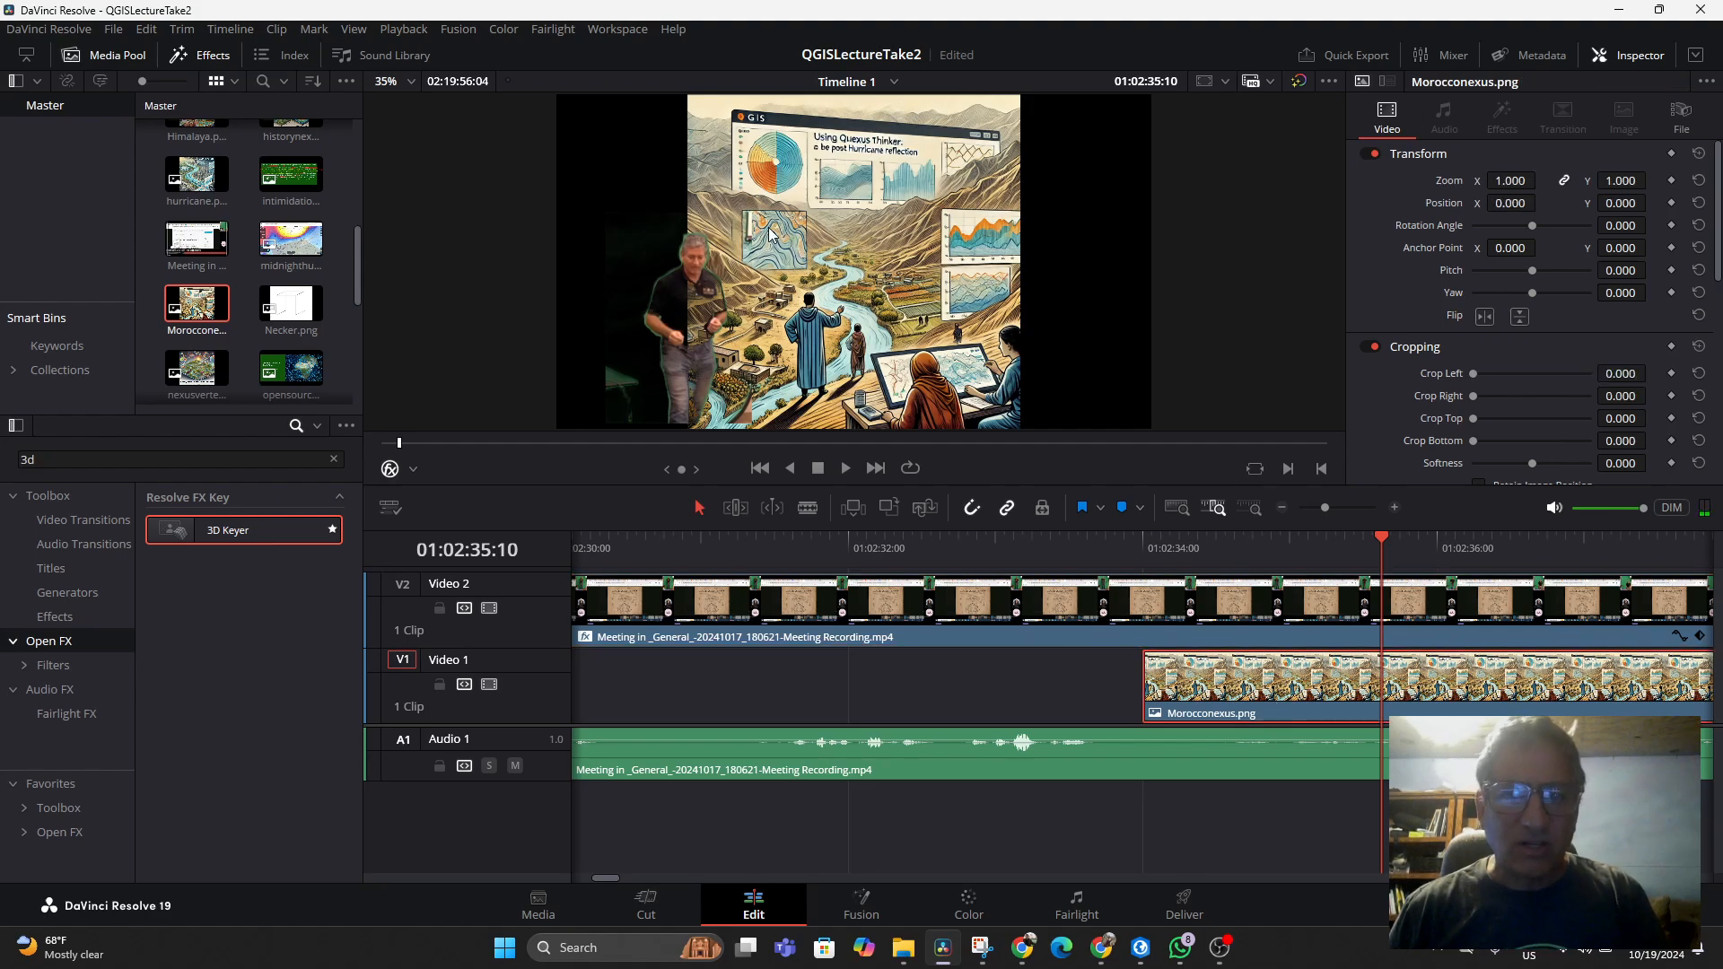
Switch the viewer's on-screen controls to Transform
click(412, 468)
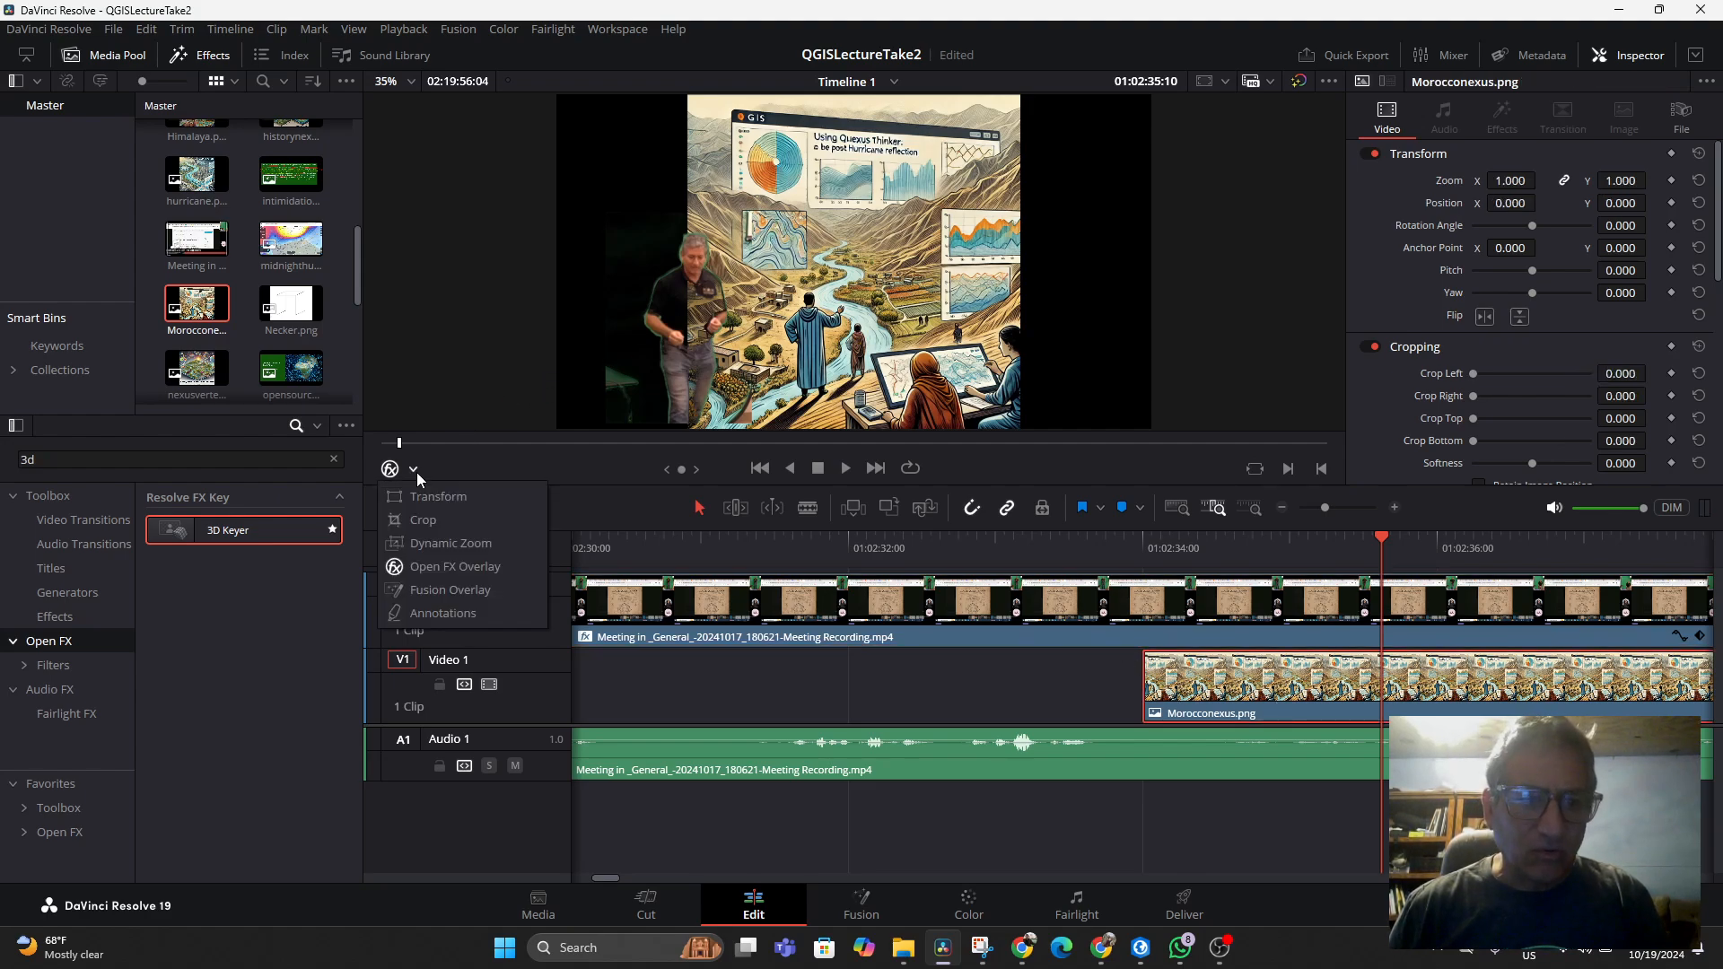
click(425, 499)
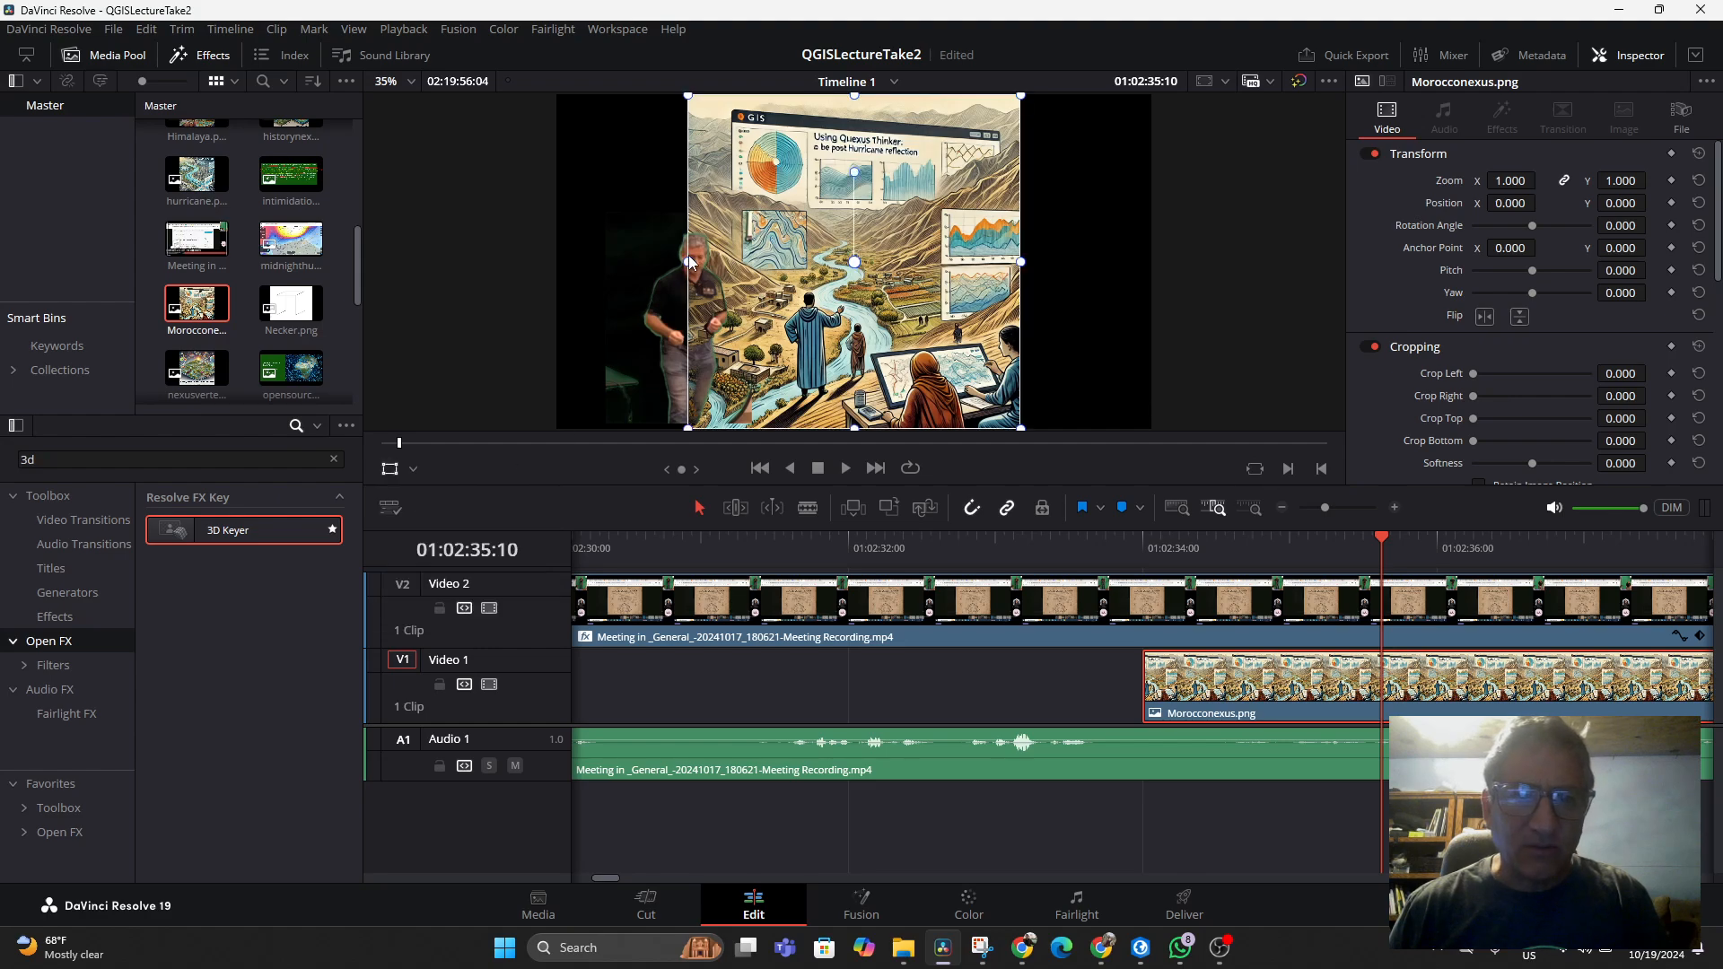
Stretch the Morocconexus image horizontally to fill the frame, to a zoom X of about 1.767
drag(688, 266, 560, 281)
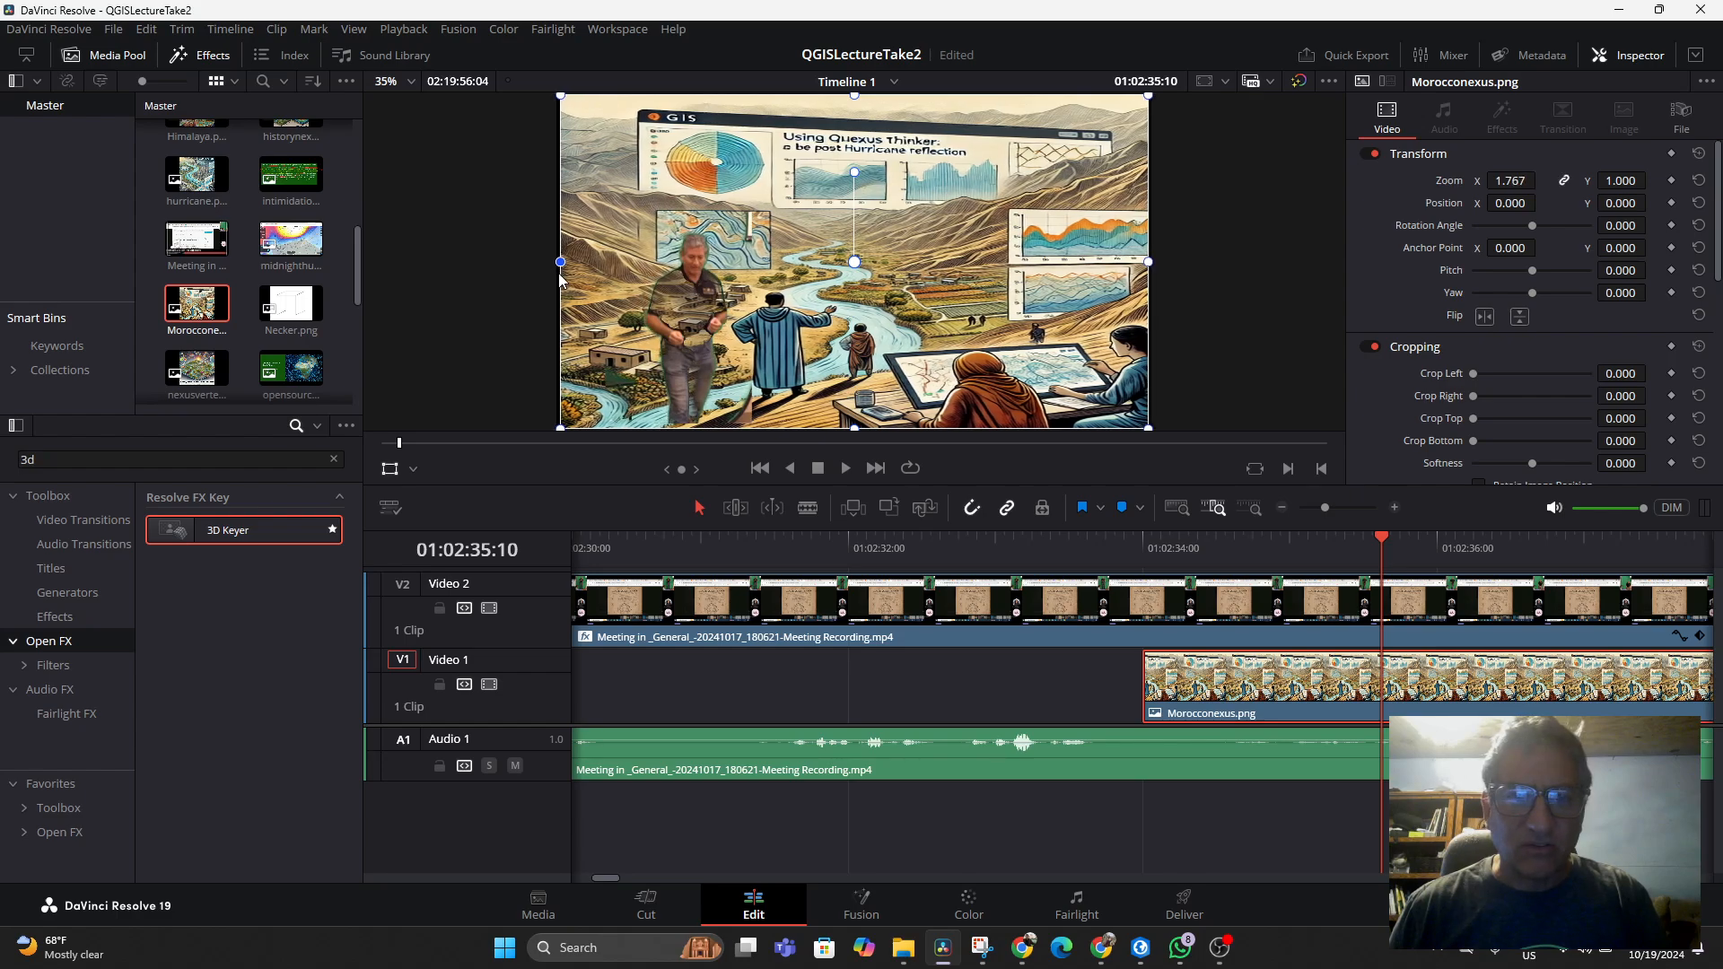
Select the presenter clip on Video 2 at 01:02:34:10 and switch the viewer overlay to Open FX Overlay
click(1233, 554)
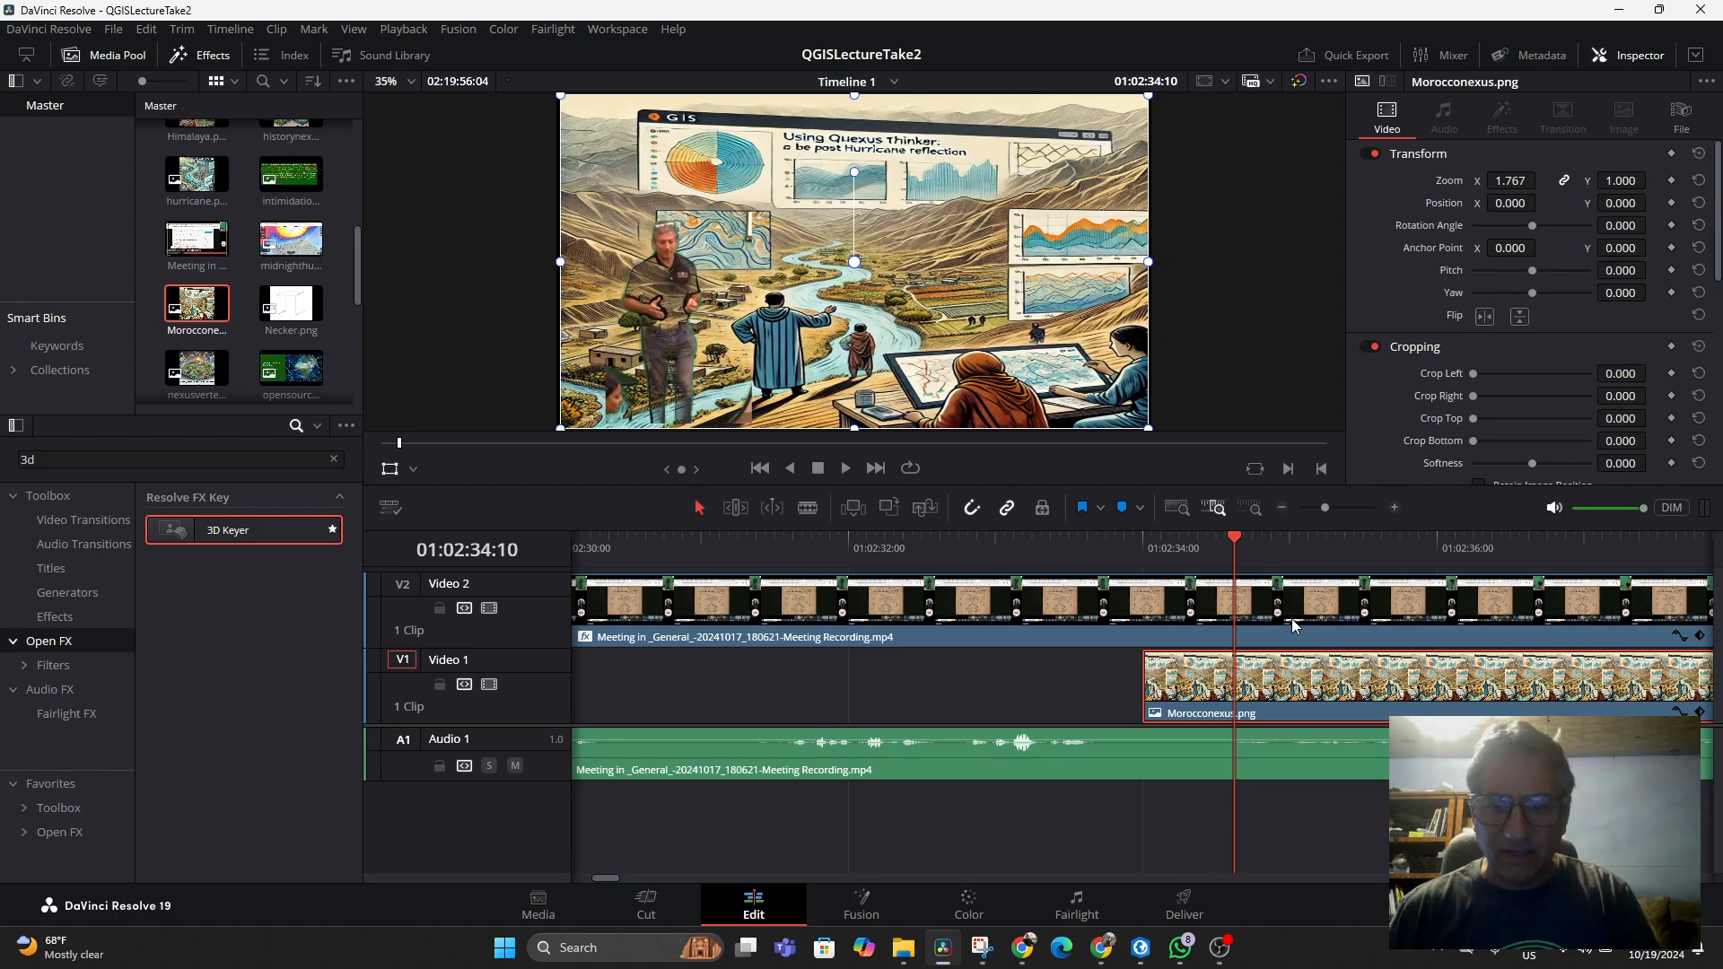
click(1263, 613)
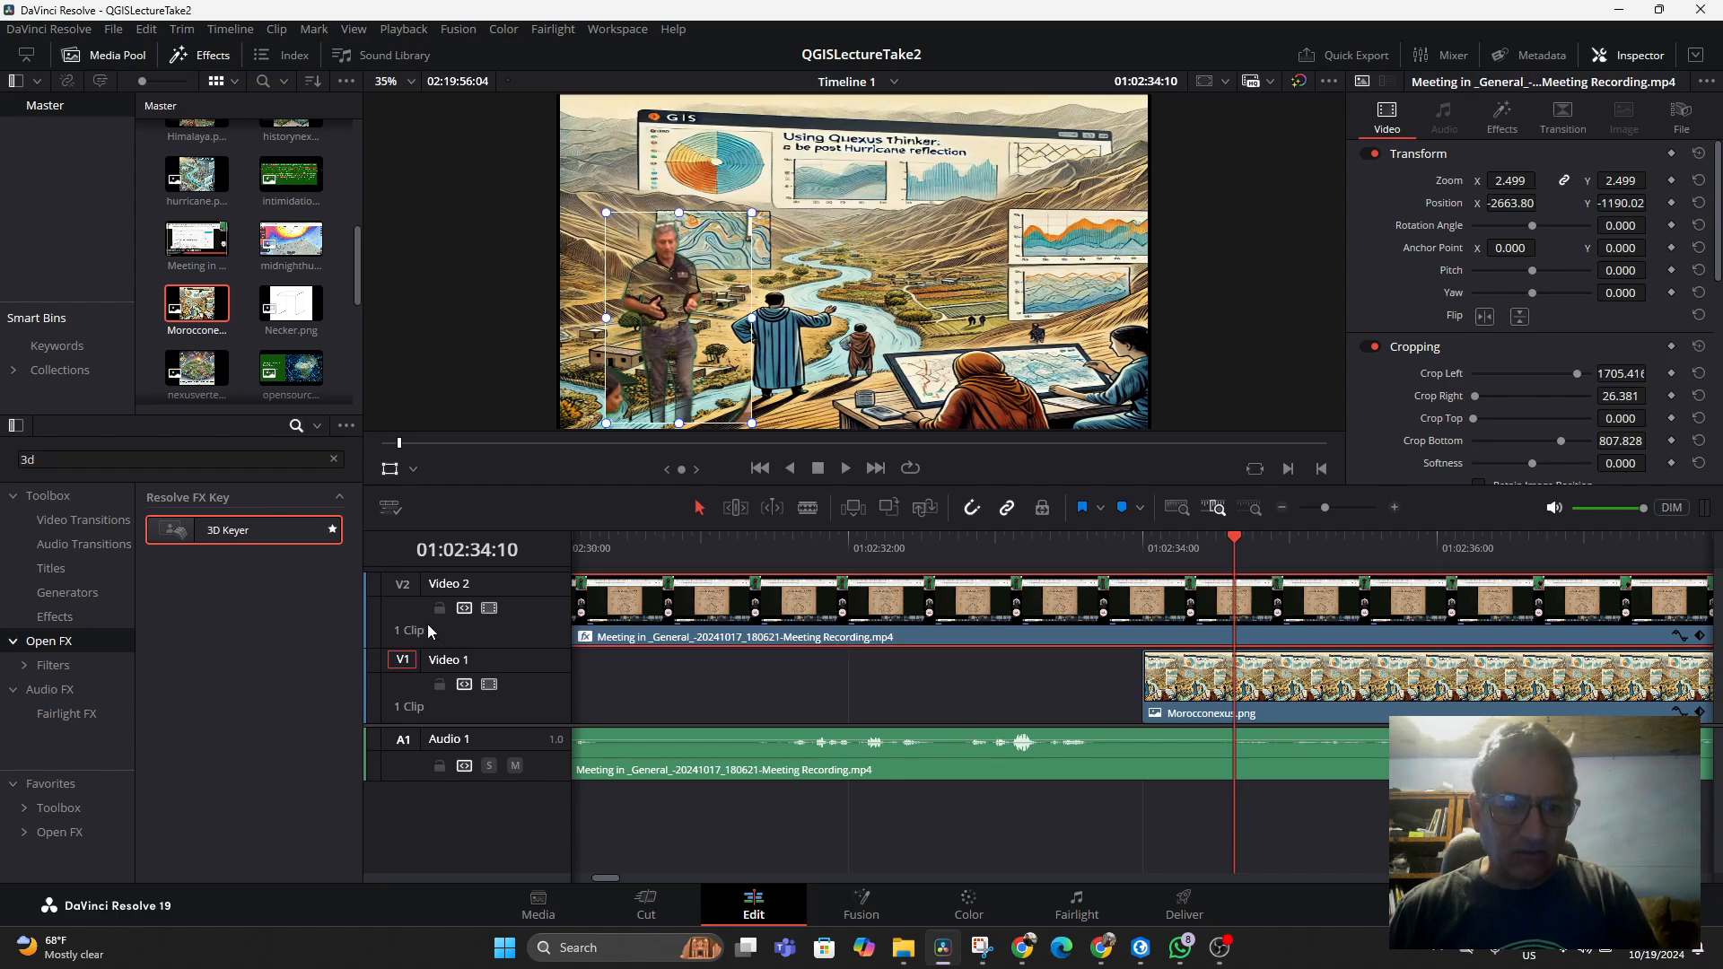
click(391, 509)
click(407, 470)
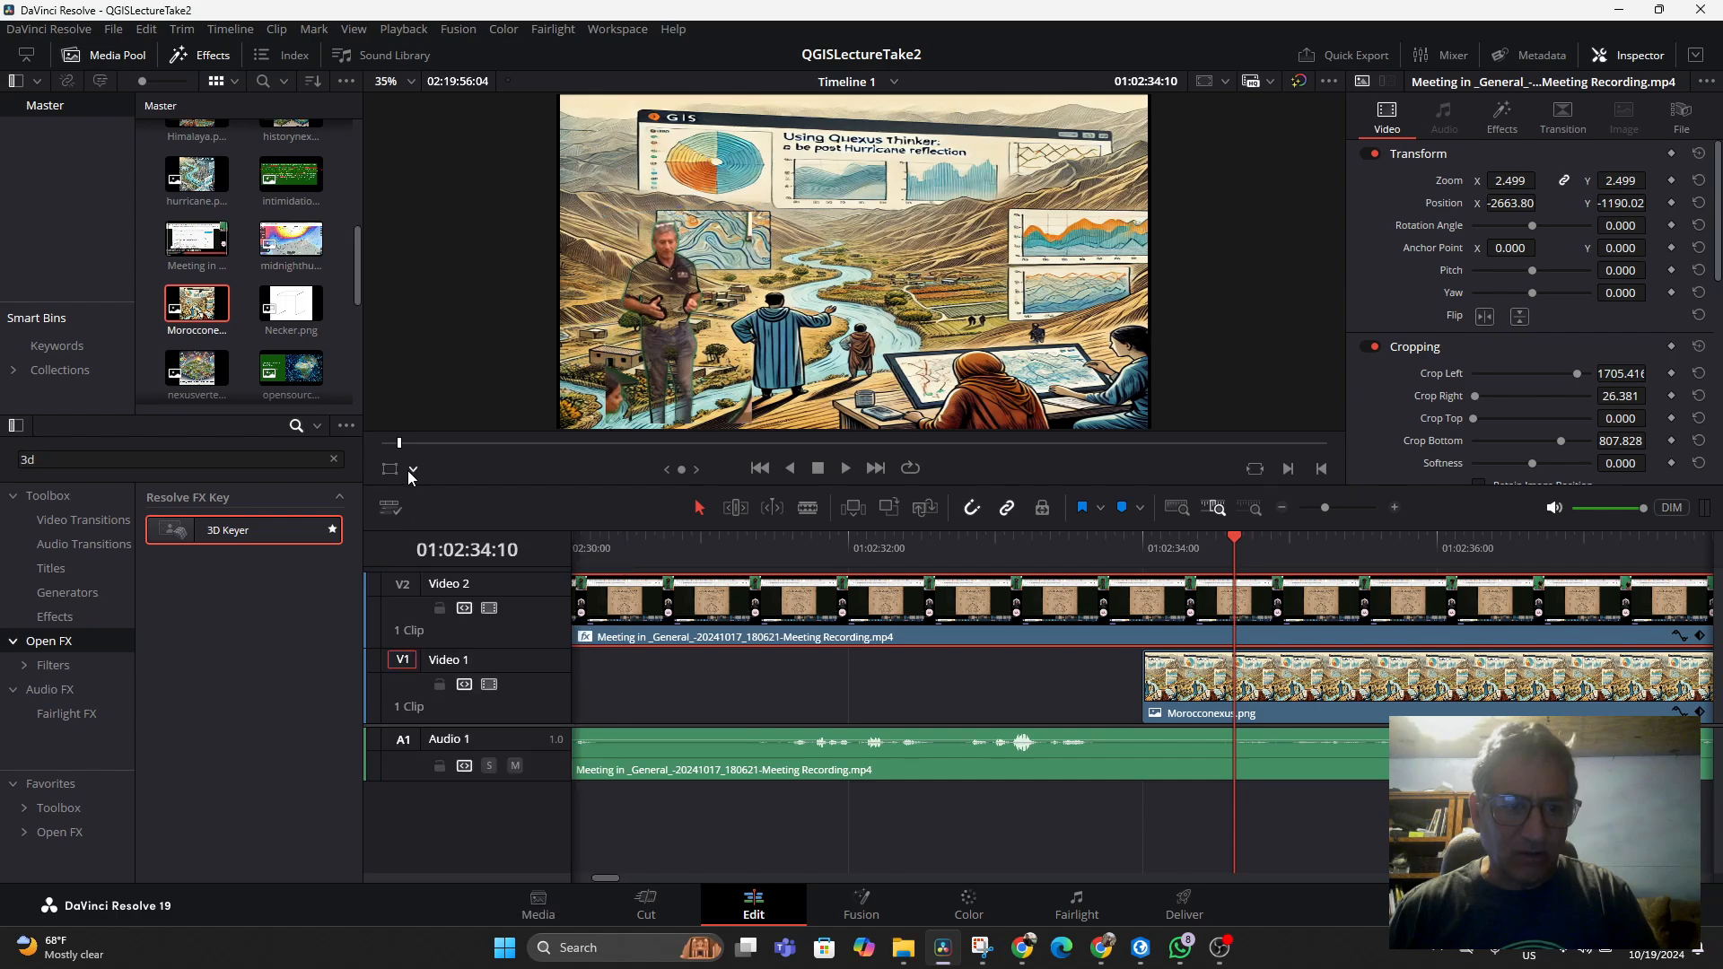
click(412, 467)
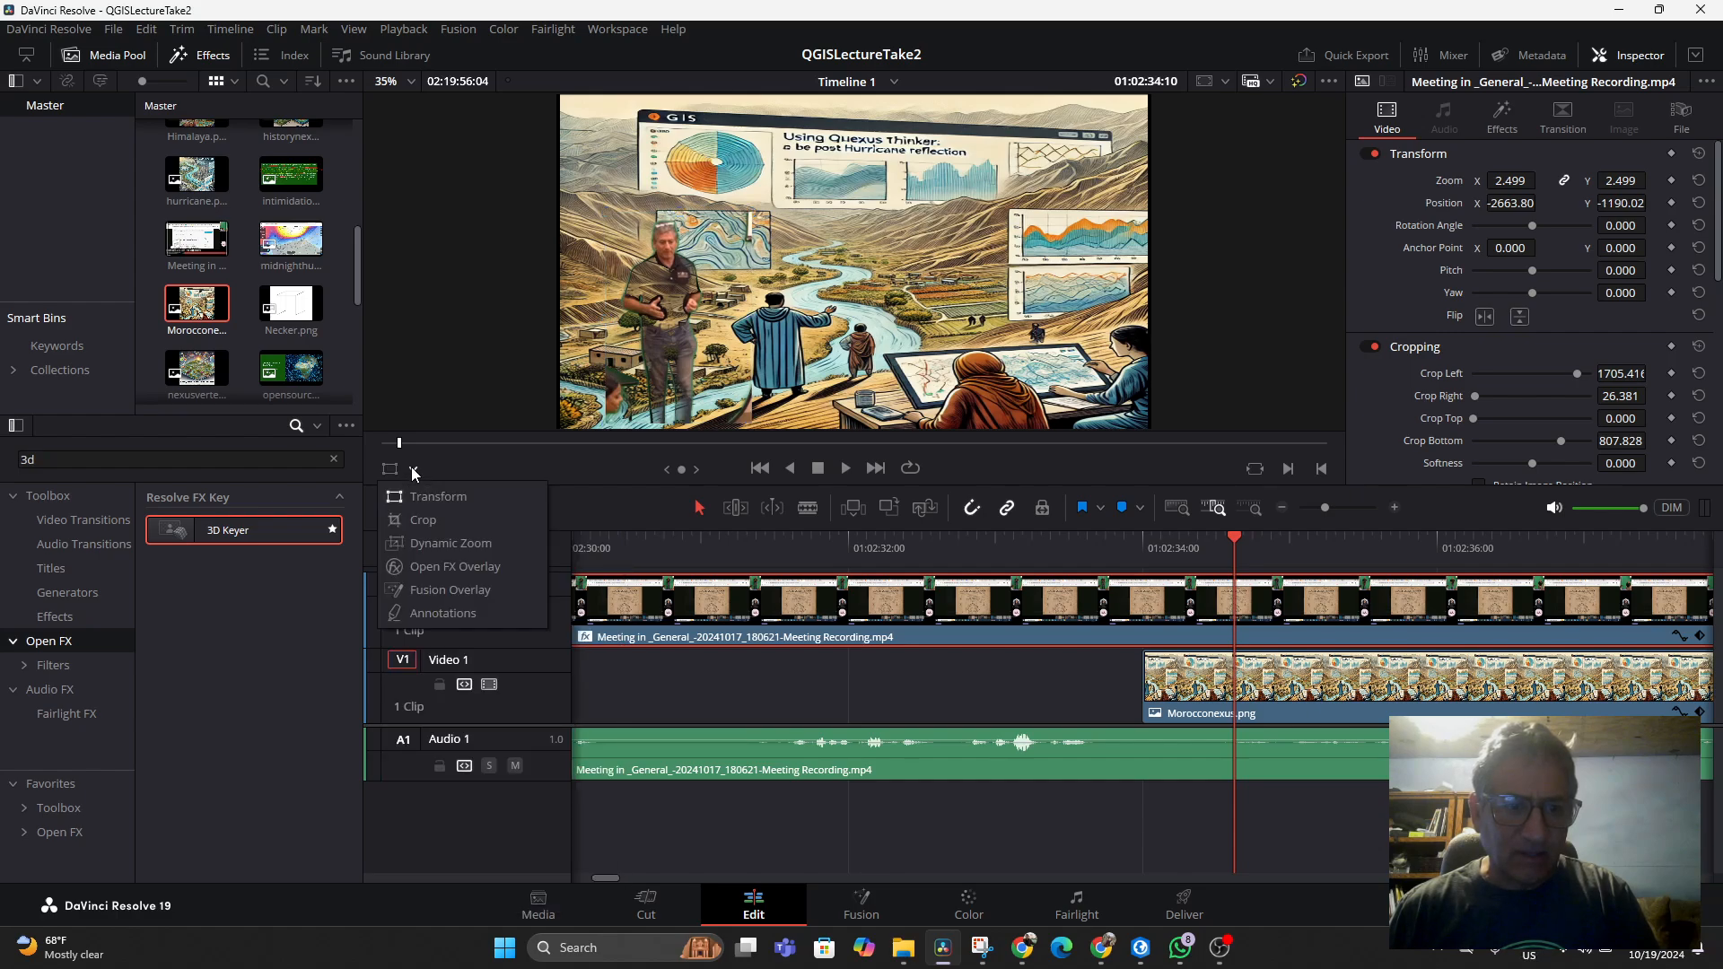
click(434, 563)
click(1500, 121)
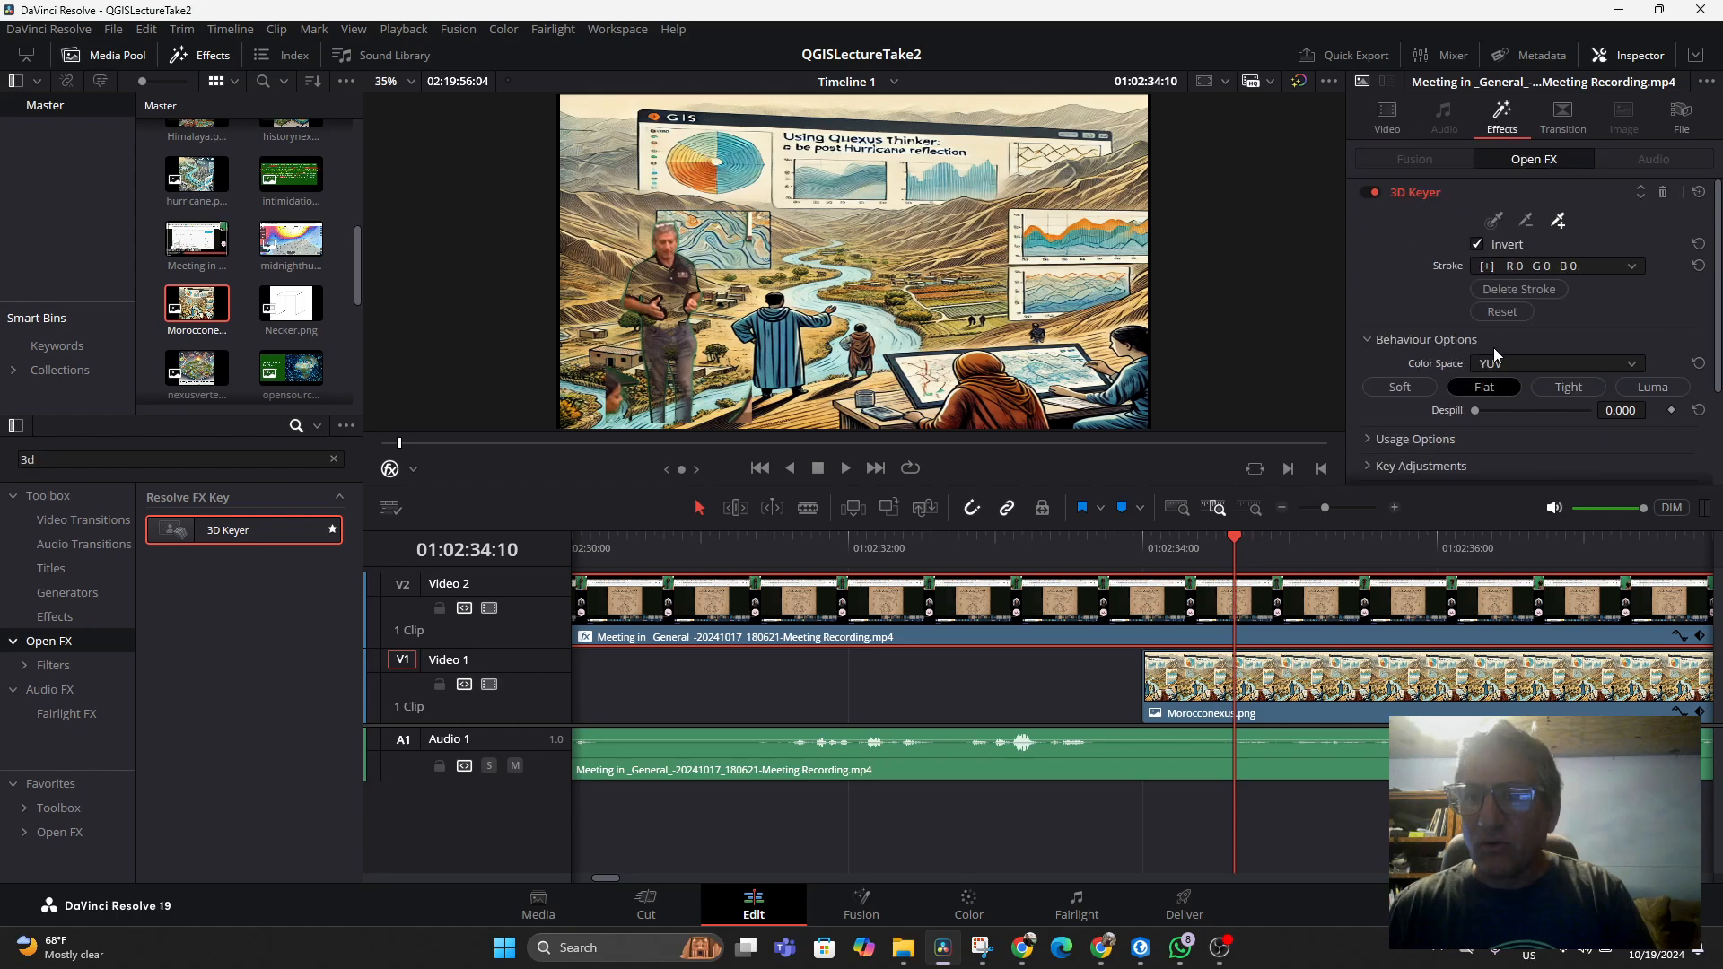
Expand the 3D Keyer's Key Adjustments and lower Chroma Tolerance to about -33.7
scroll(1570, 314, down, 3)
scroll(1532, 377, up, 2)
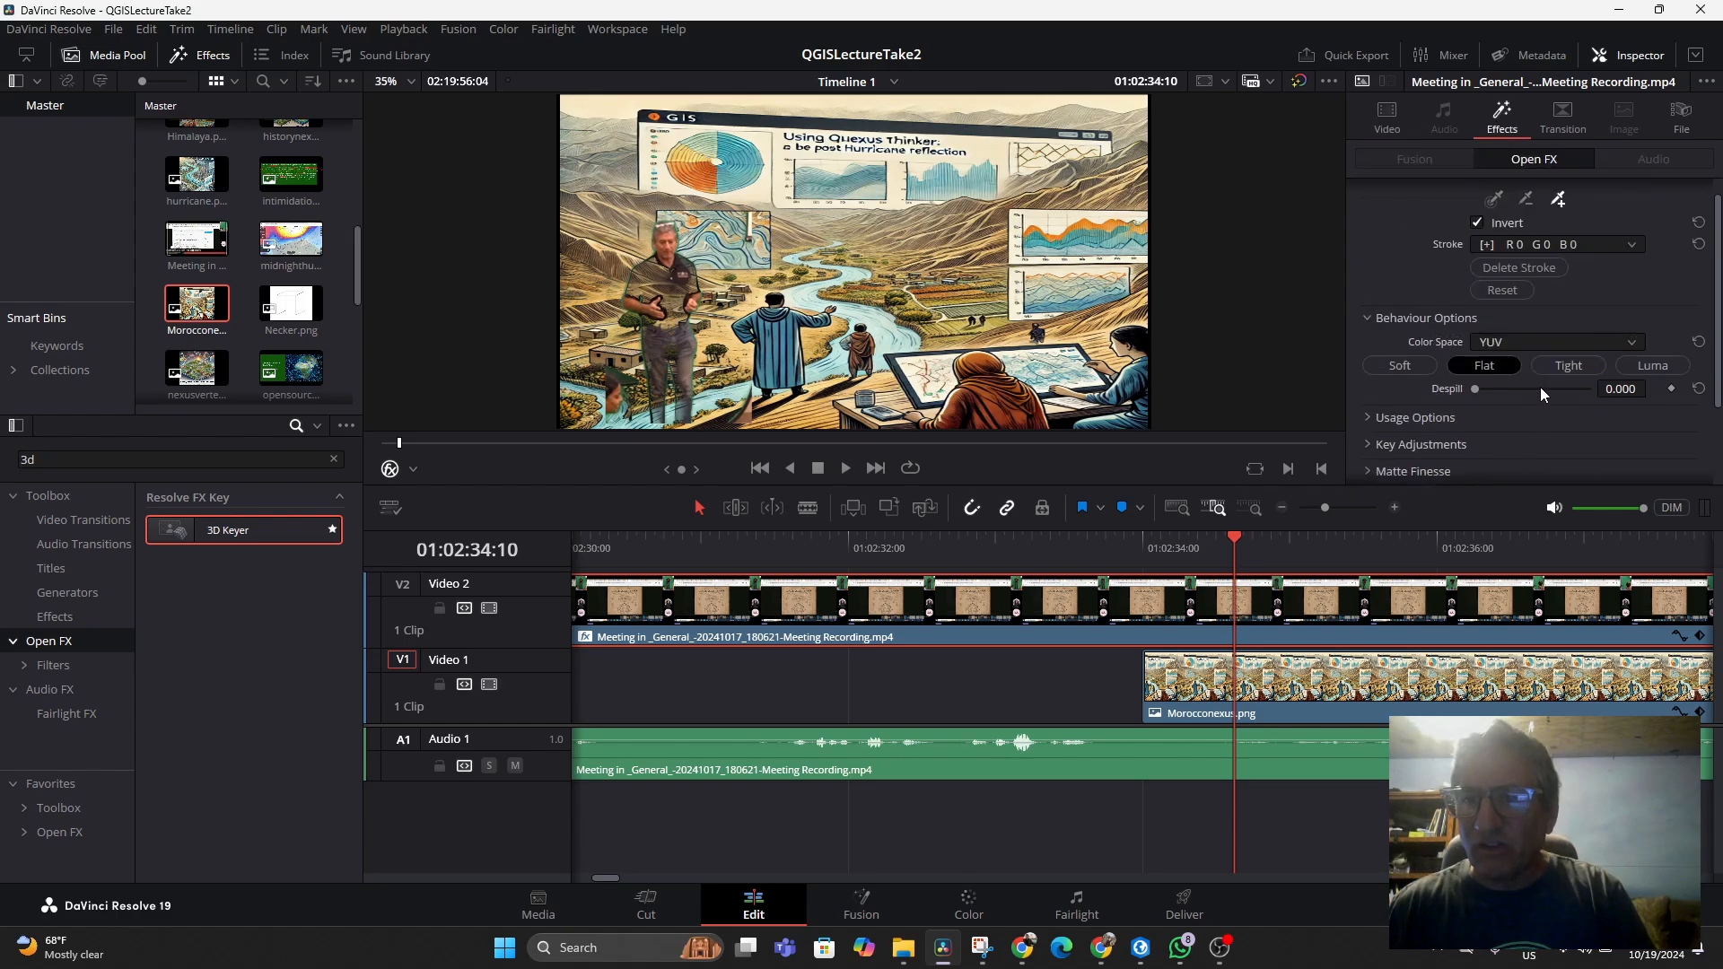
scroll(1543, 340, down, 5)
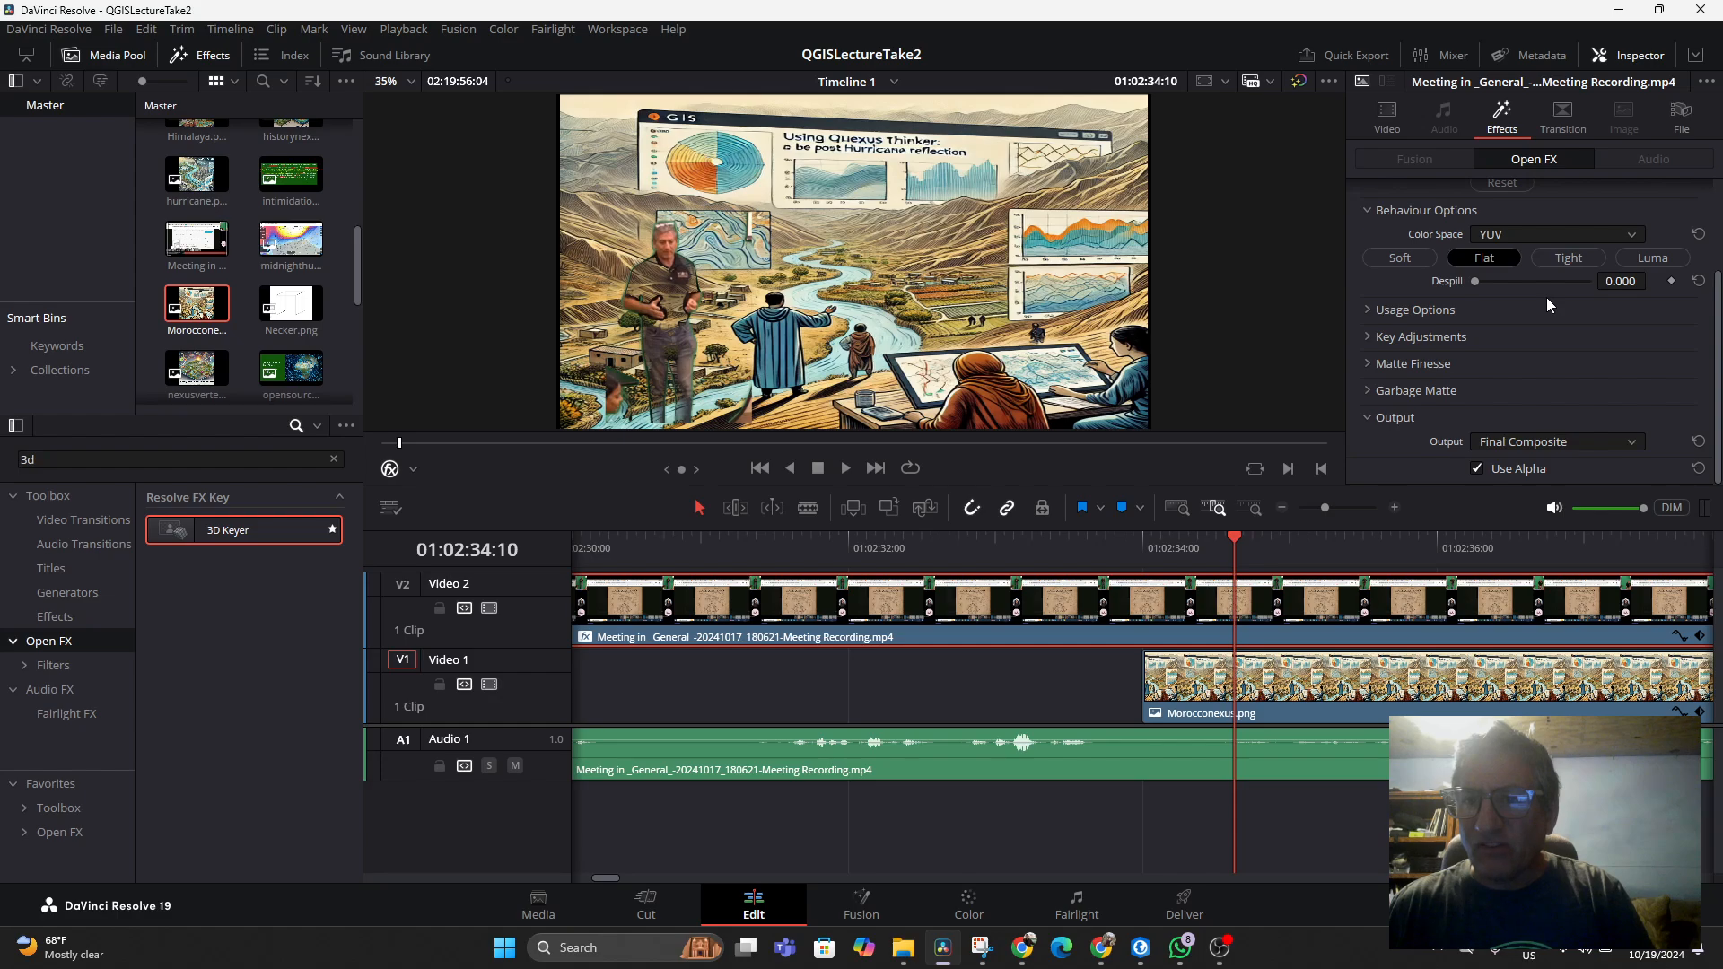
click(1366, 338)
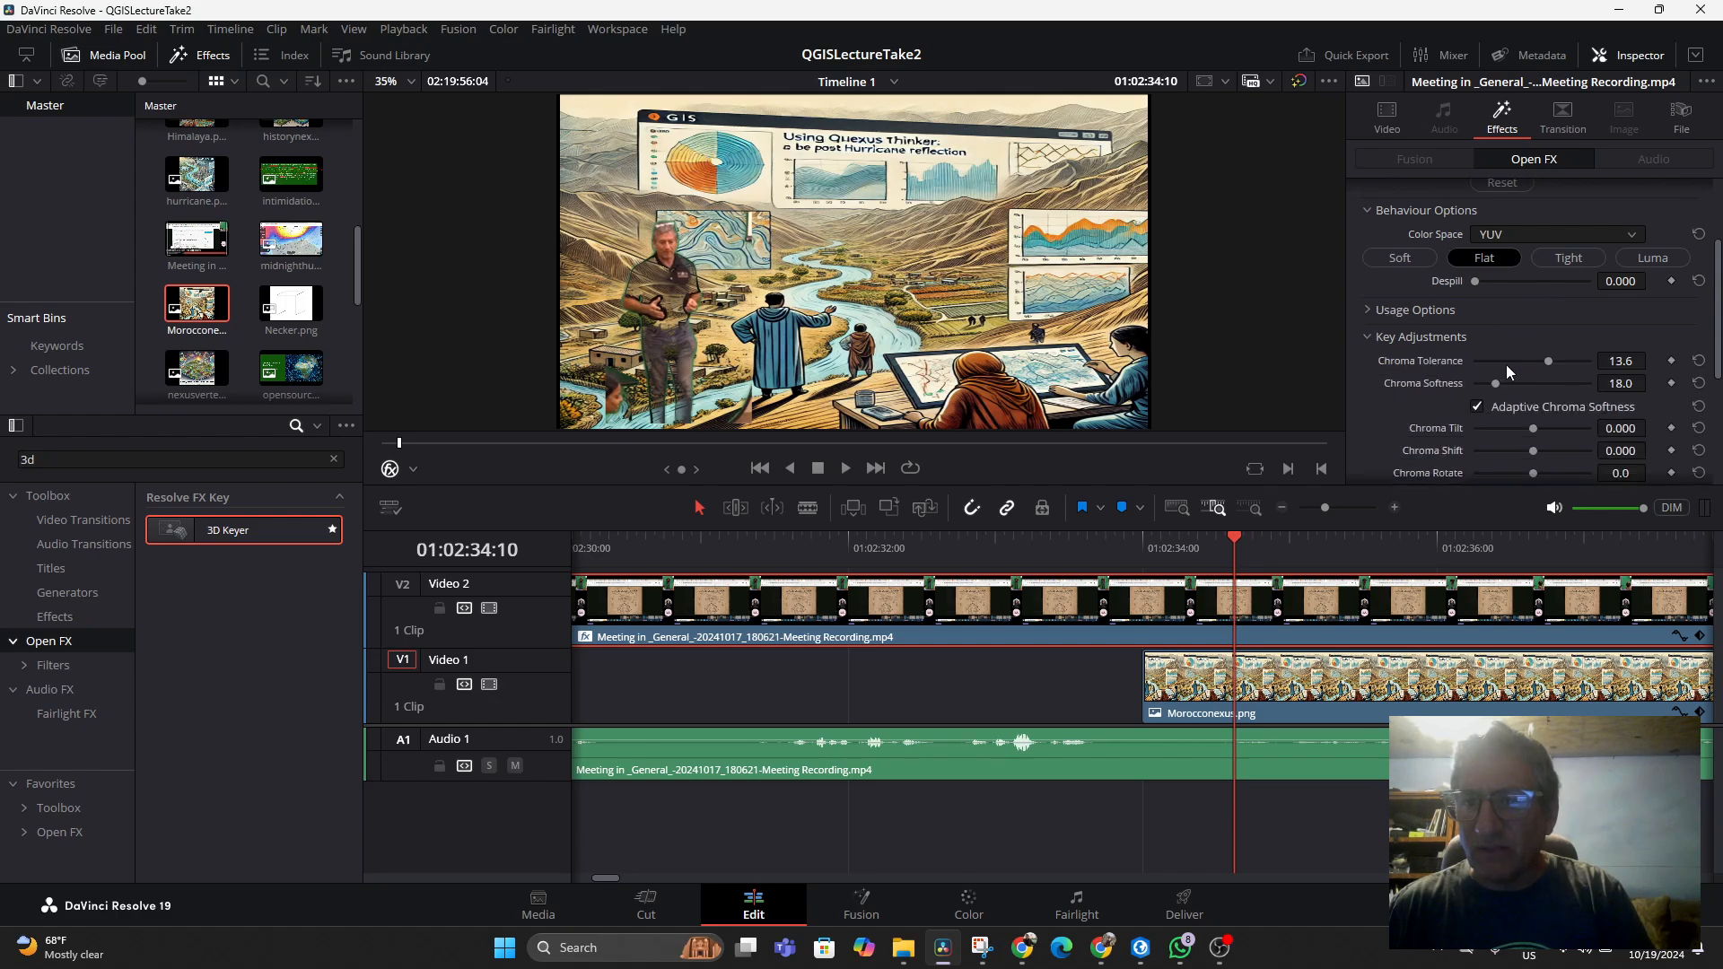
drag(1548, 359, 1493, 362)
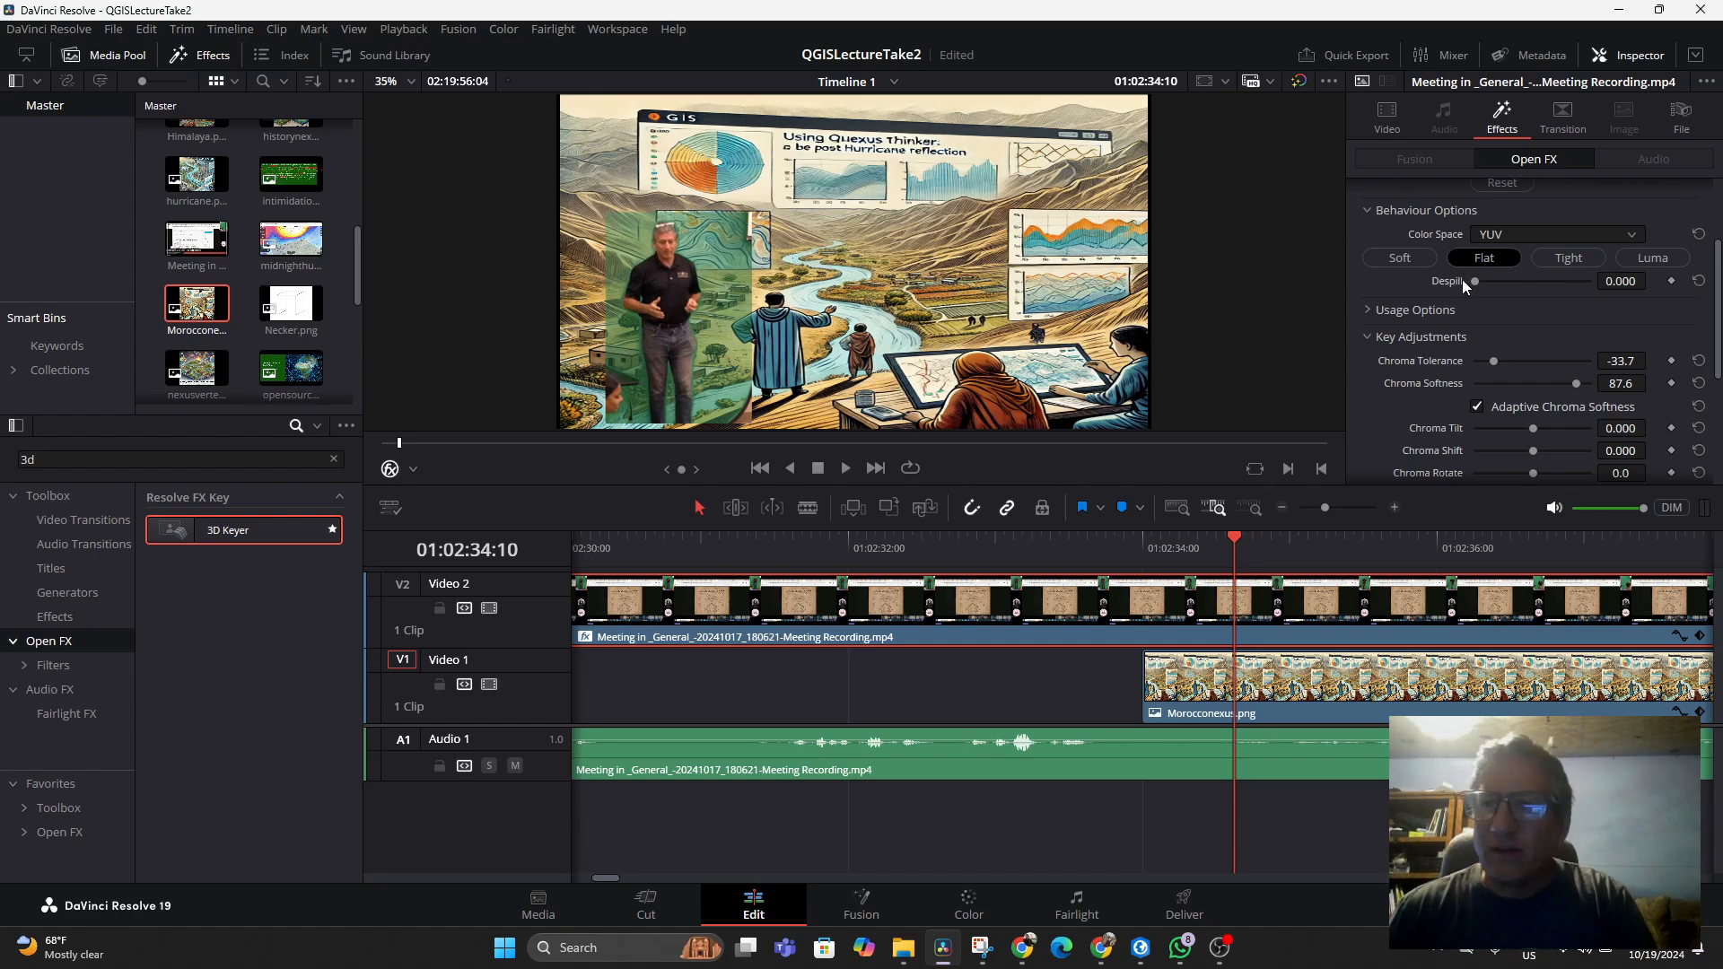
Sample the green backdrop with the keyer picker, then reset the 3D Keyer
scroll(1531, 336, up, 3)
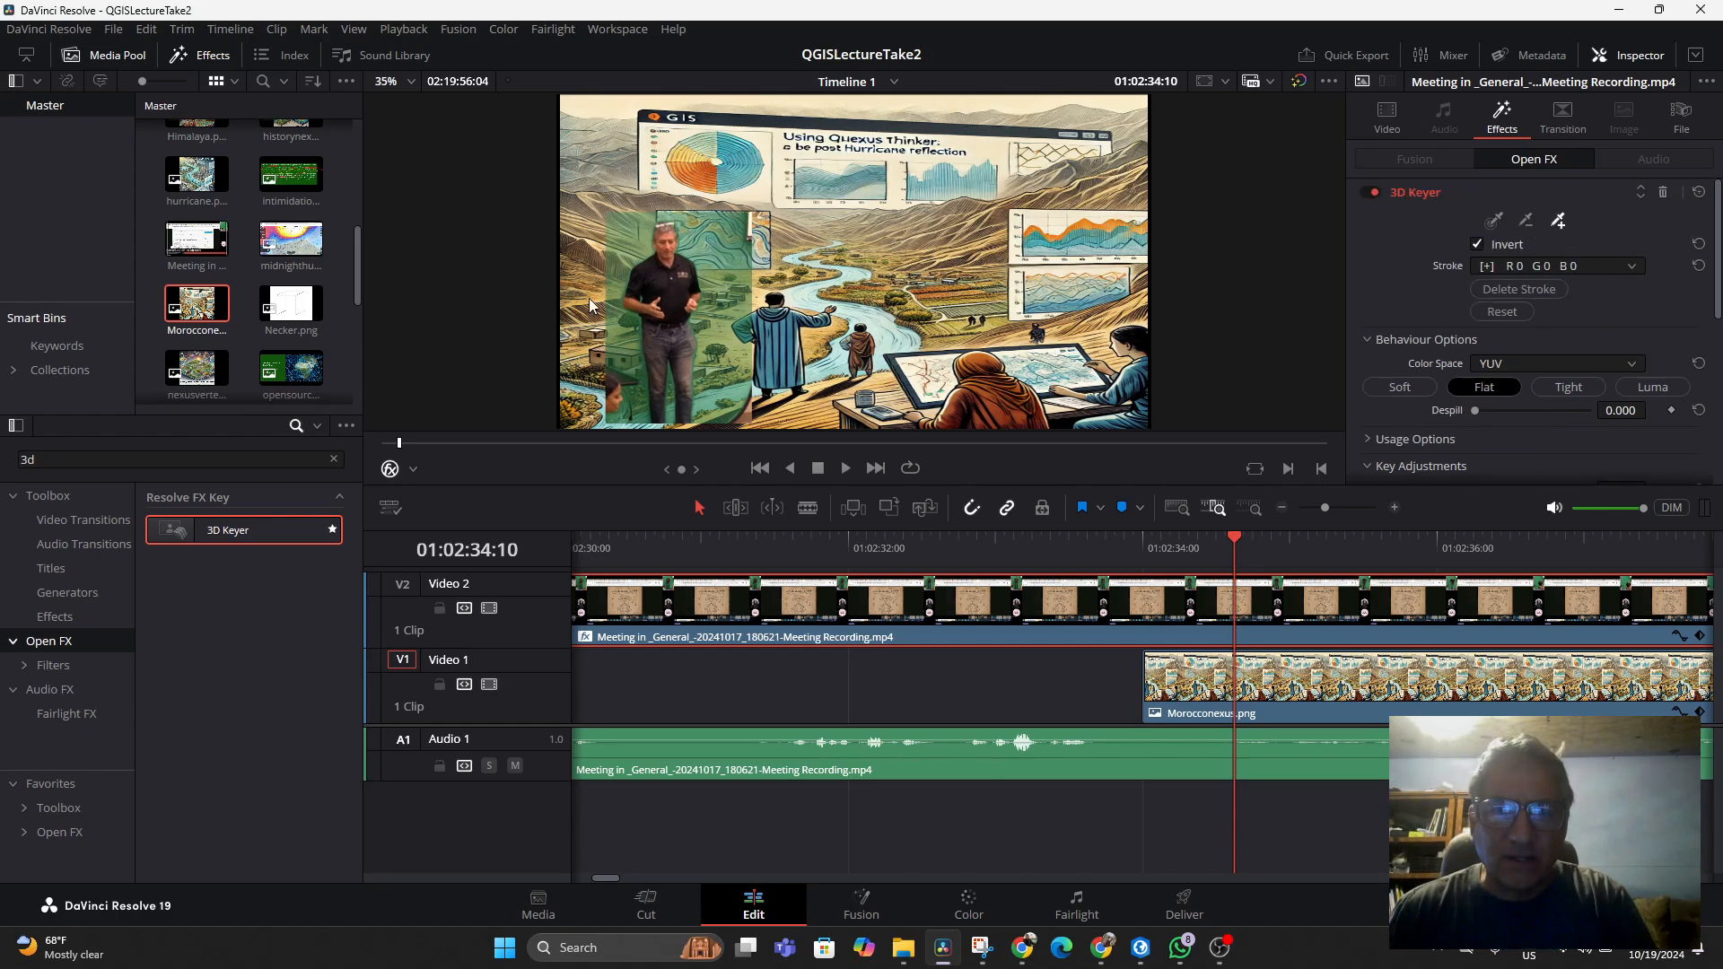
drag(703, 278, 713, 294)
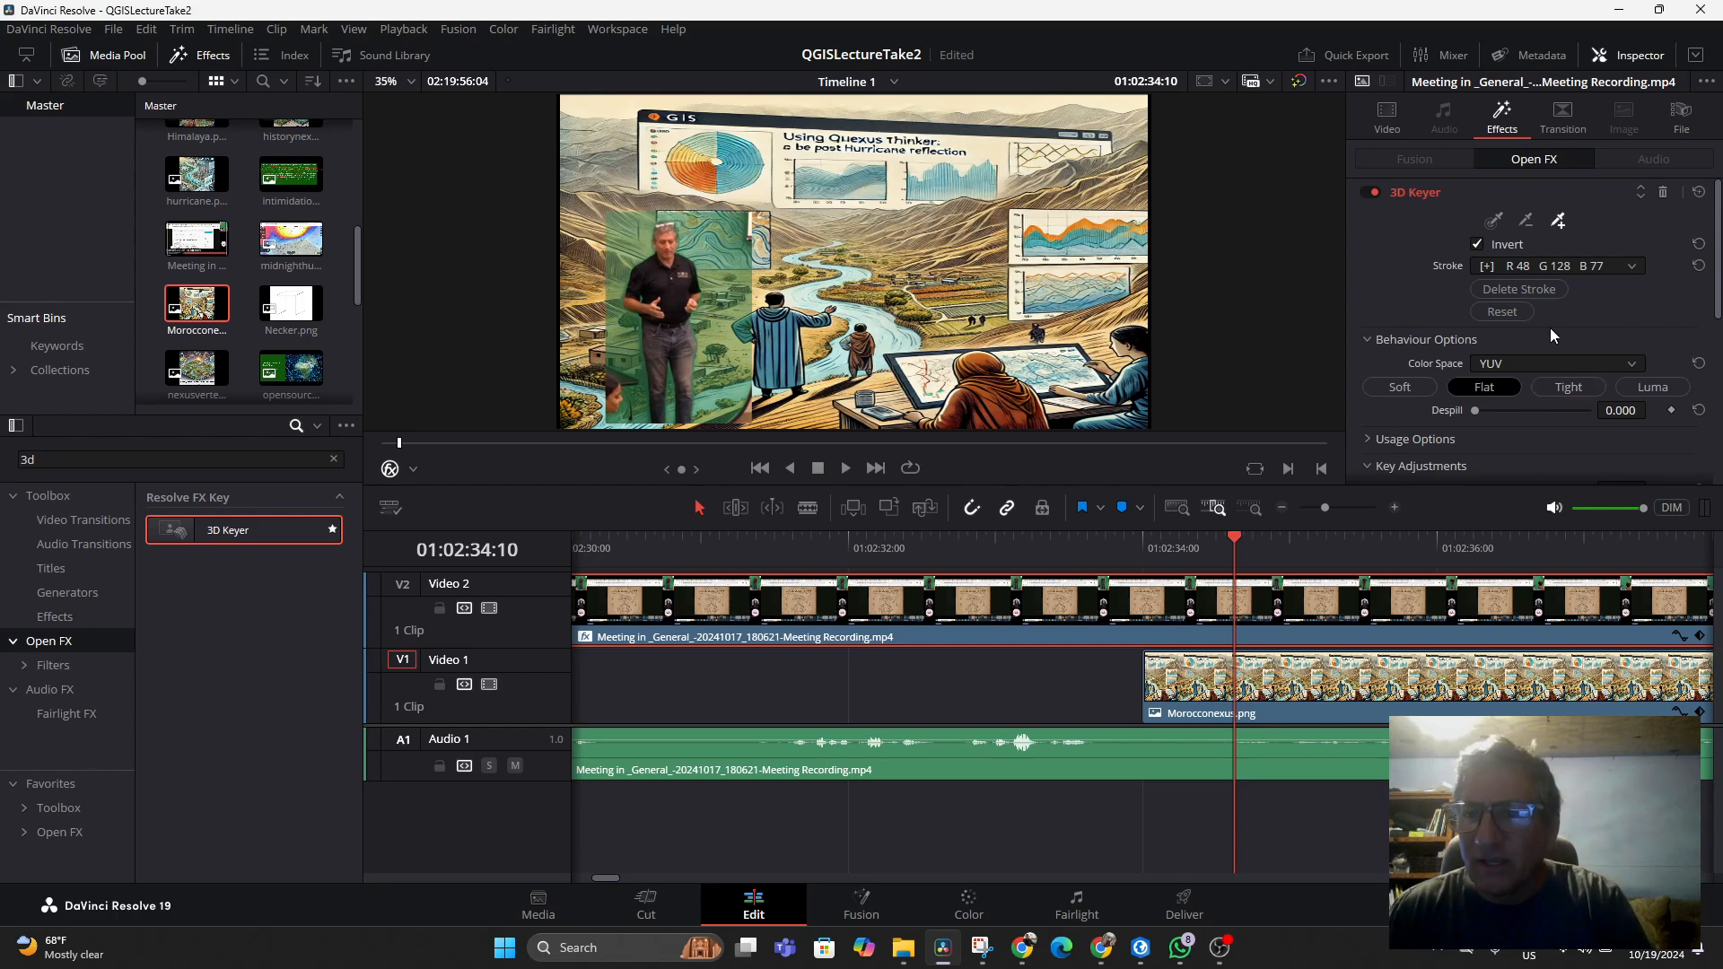
click(1508, 312)
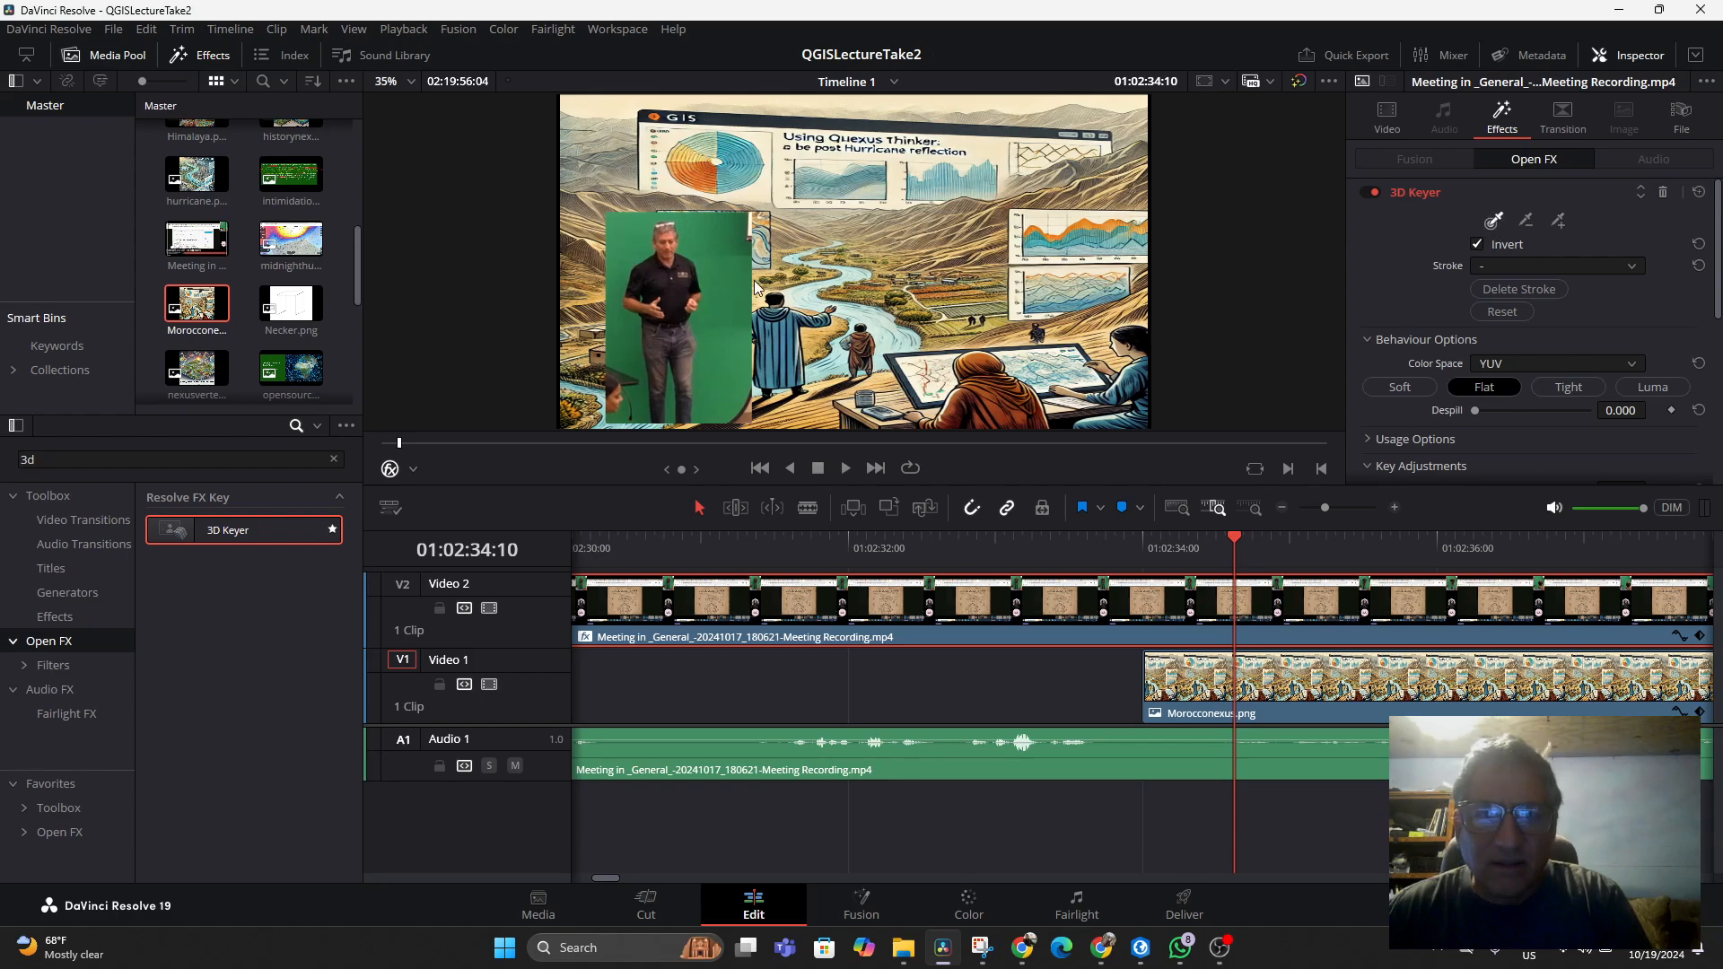
Resample the green backdrop and add keyer strokes over the remaining green areas around the presenter
click(714, 282)
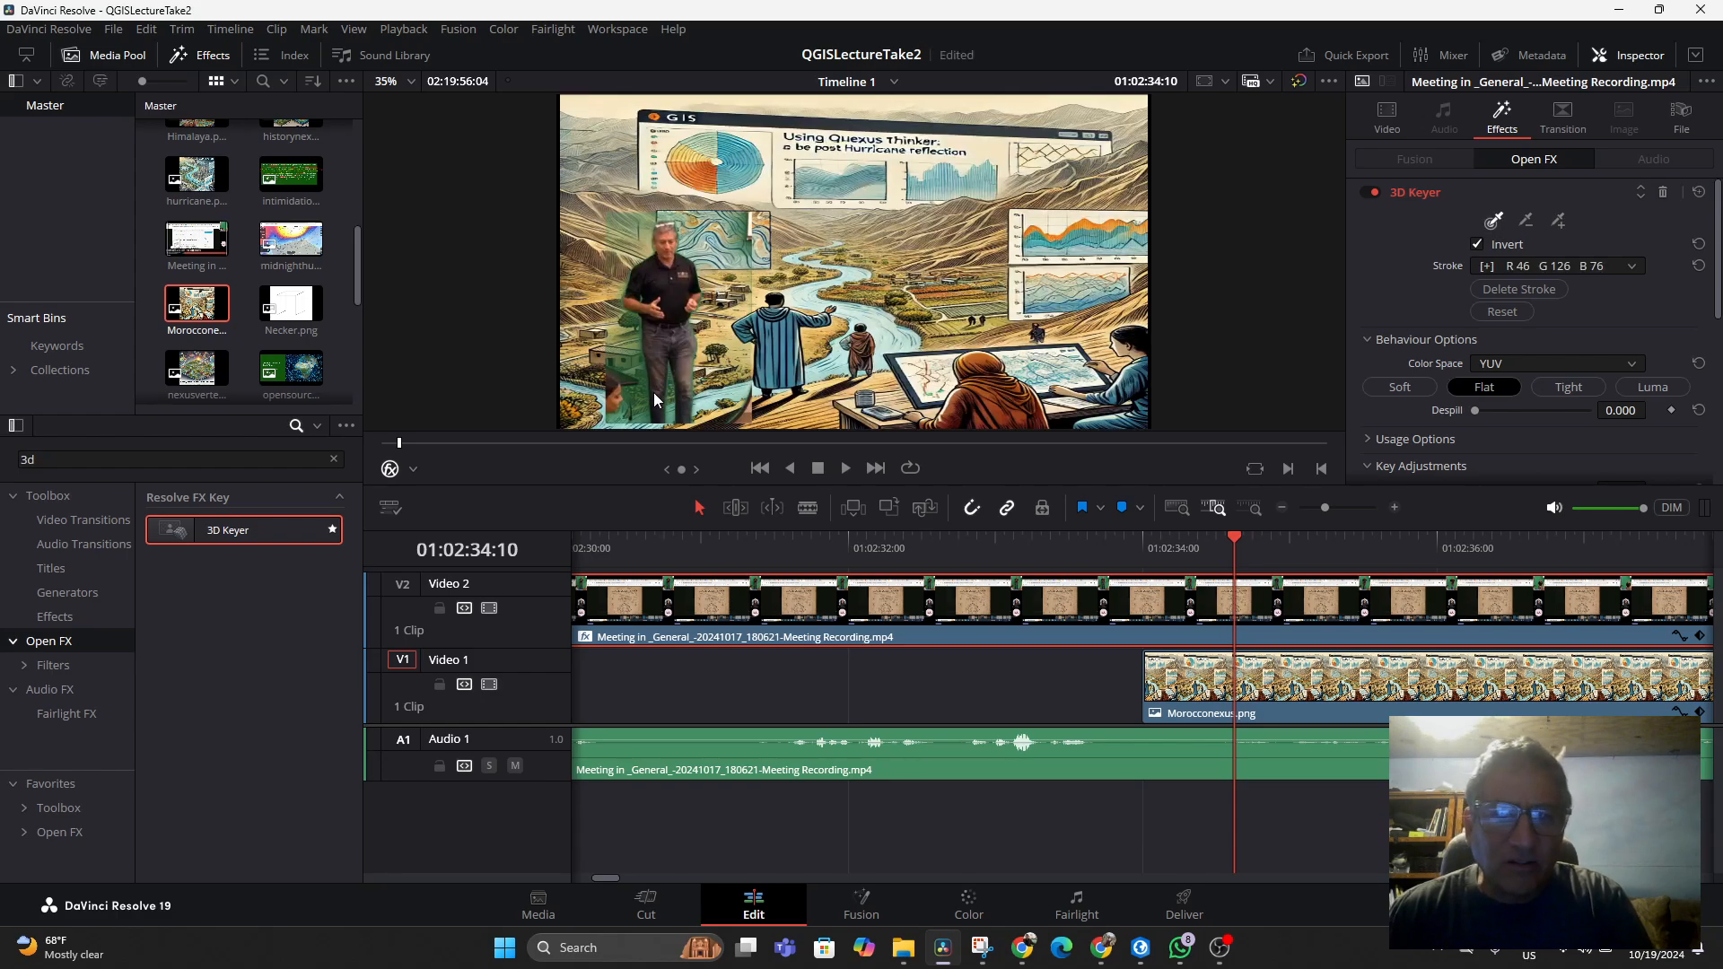
click(1559, 218)
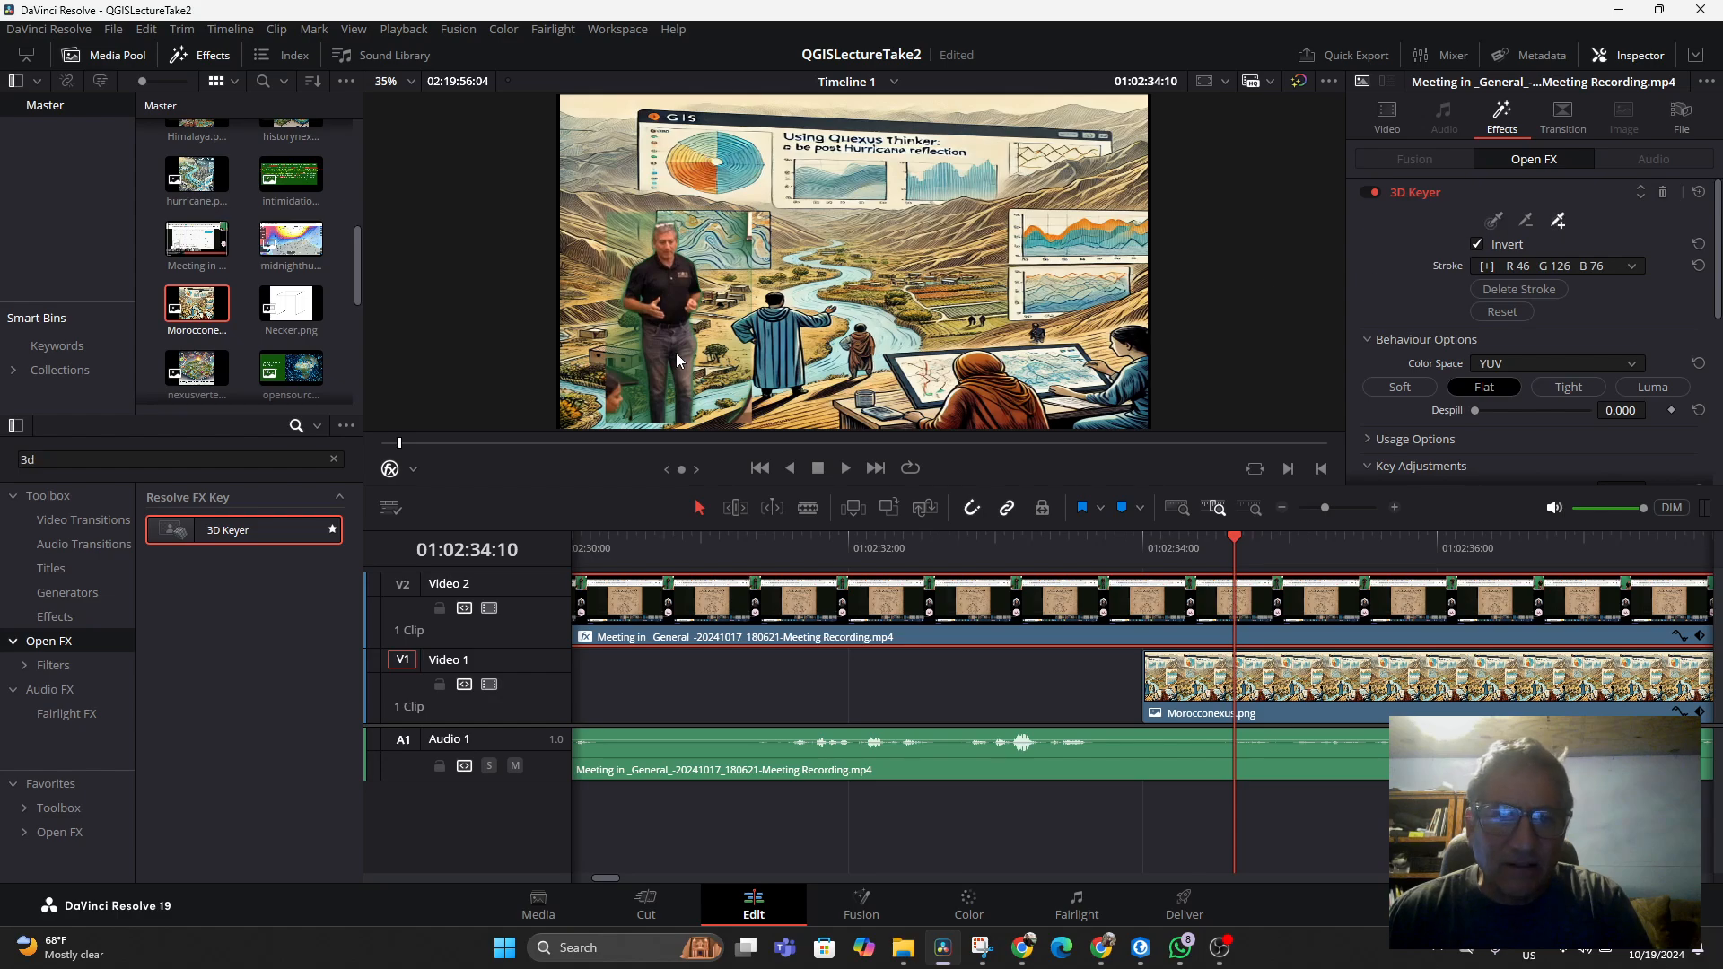
click(640, 393)
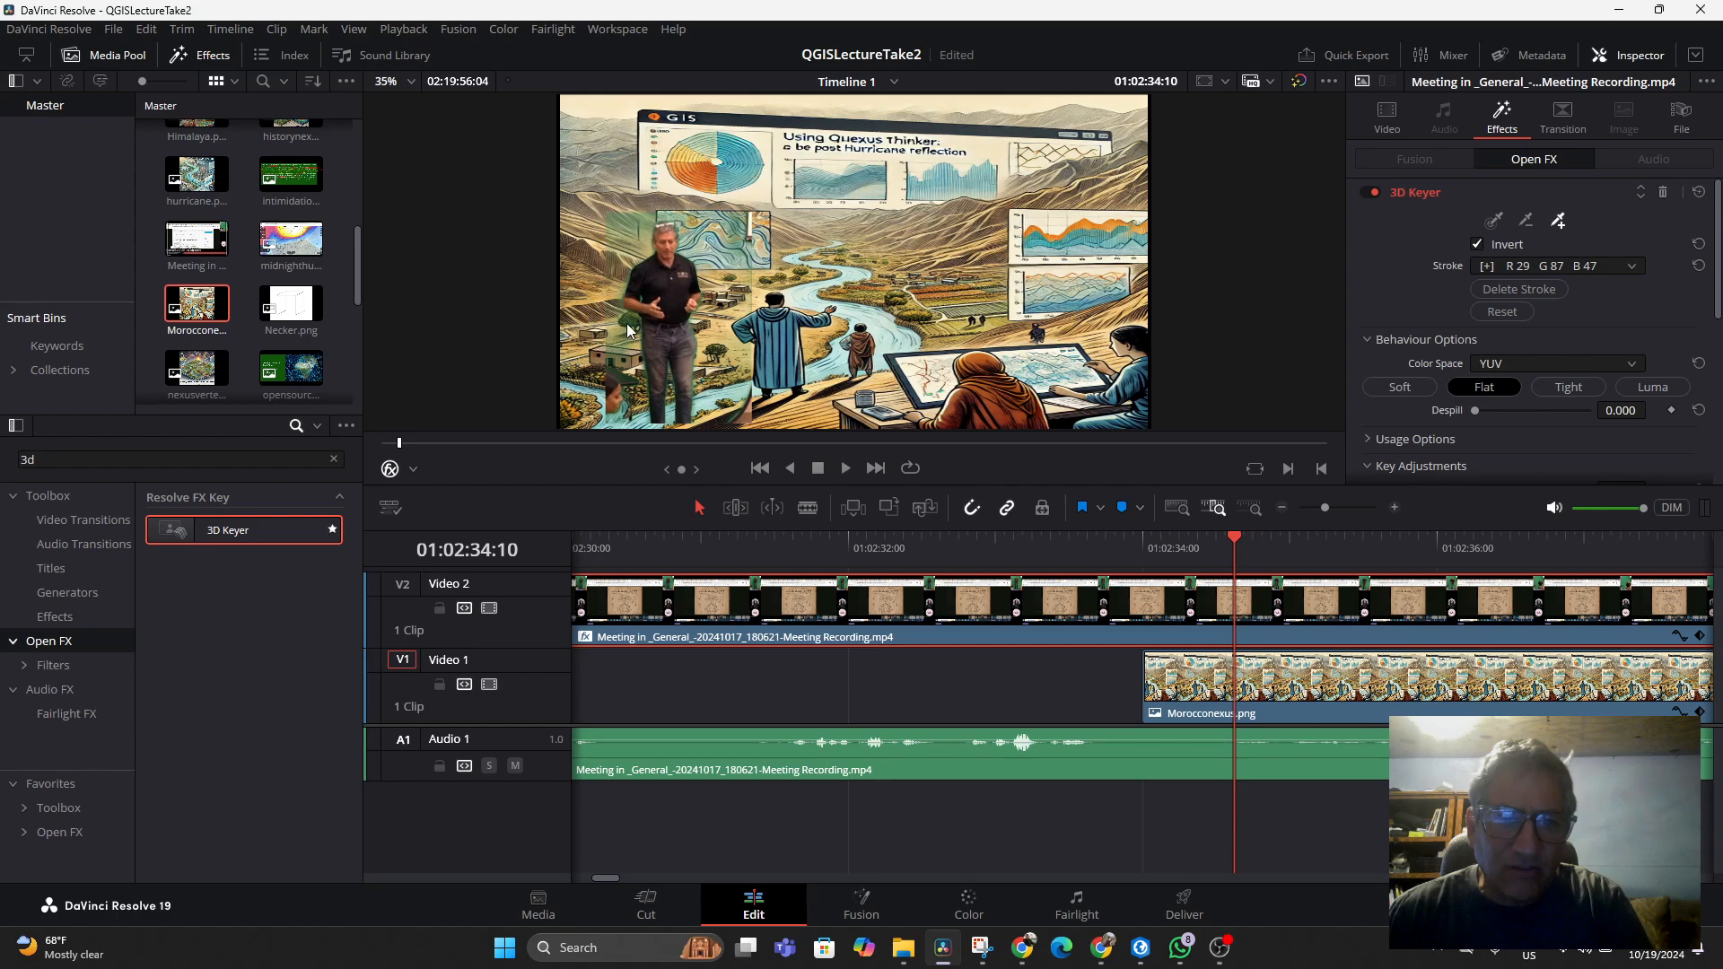
drag(628, 330, 622, 346)
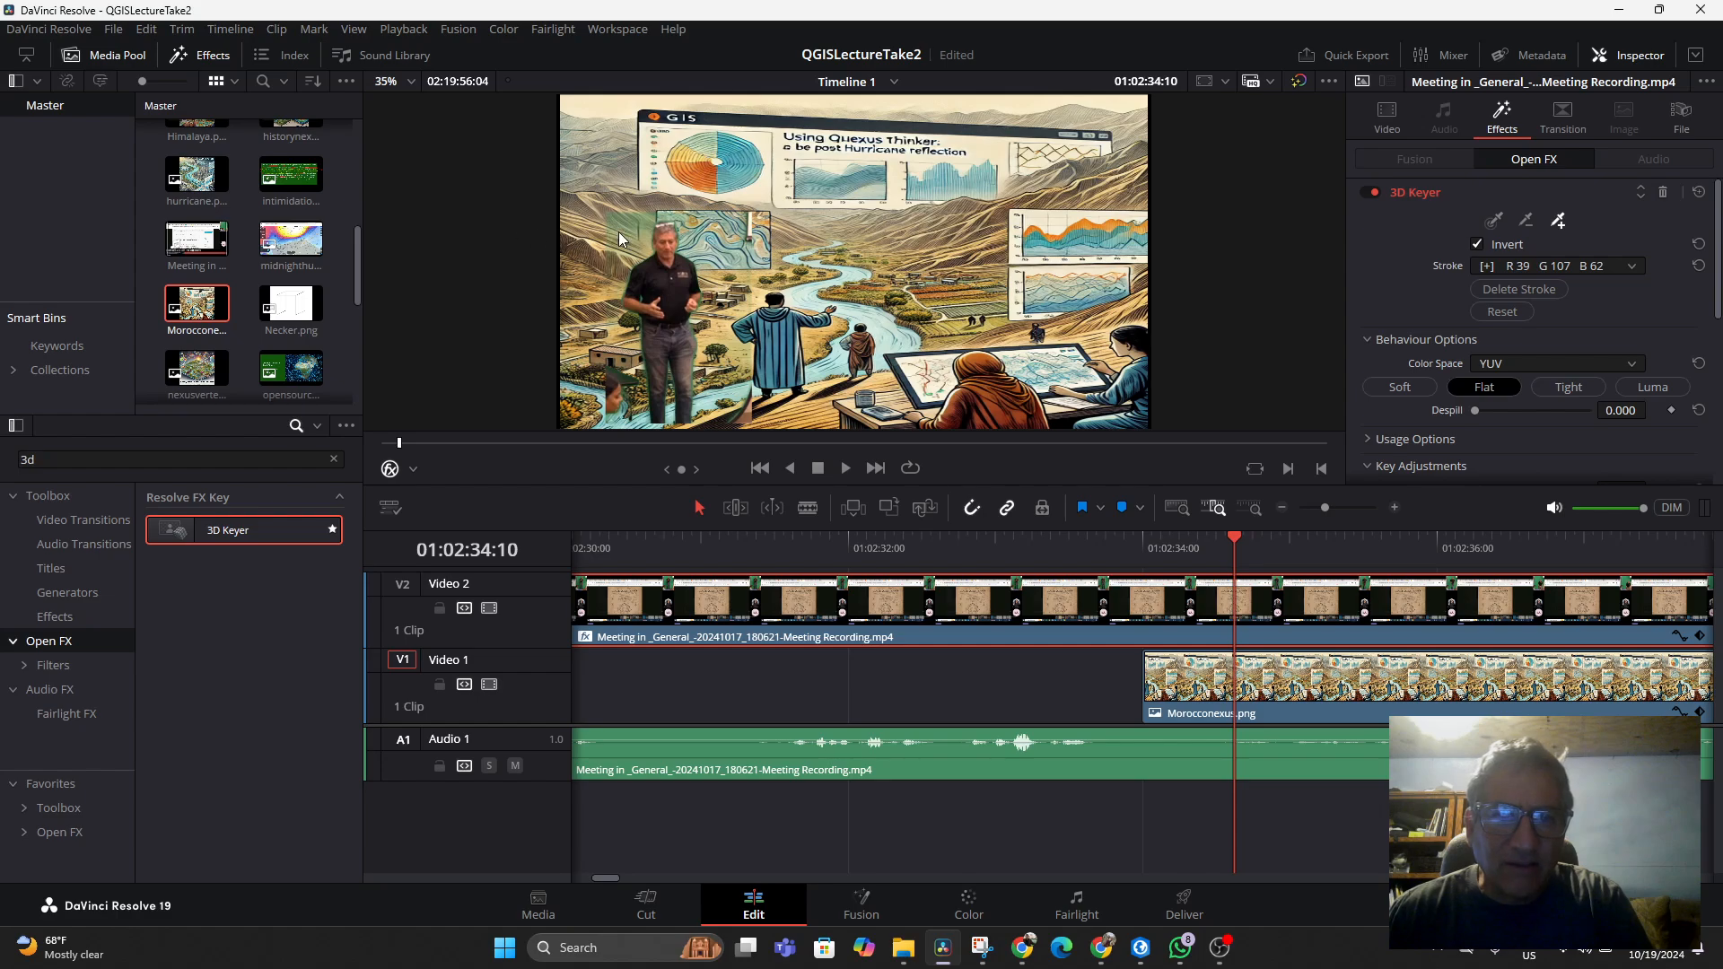
drag(630, 228, 626, 240)
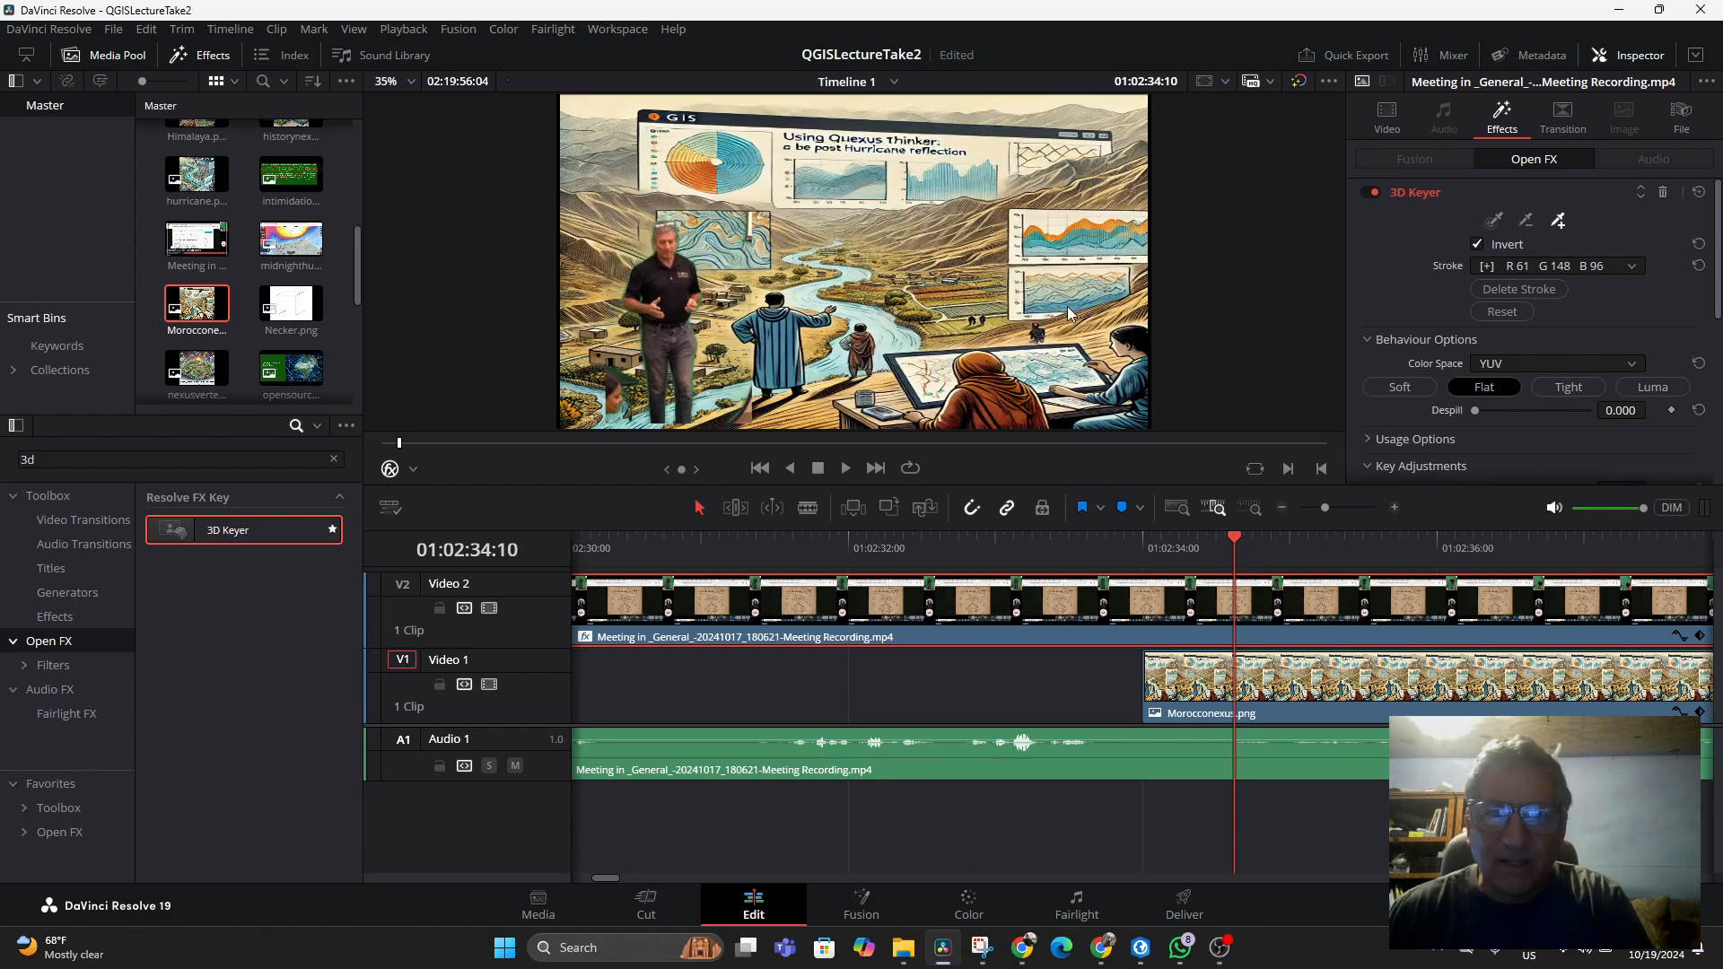
Play the keyed result and move the Morocconexus clip later on Video 1 to start about 01:02:57
scroll(814, 288, up, 2)
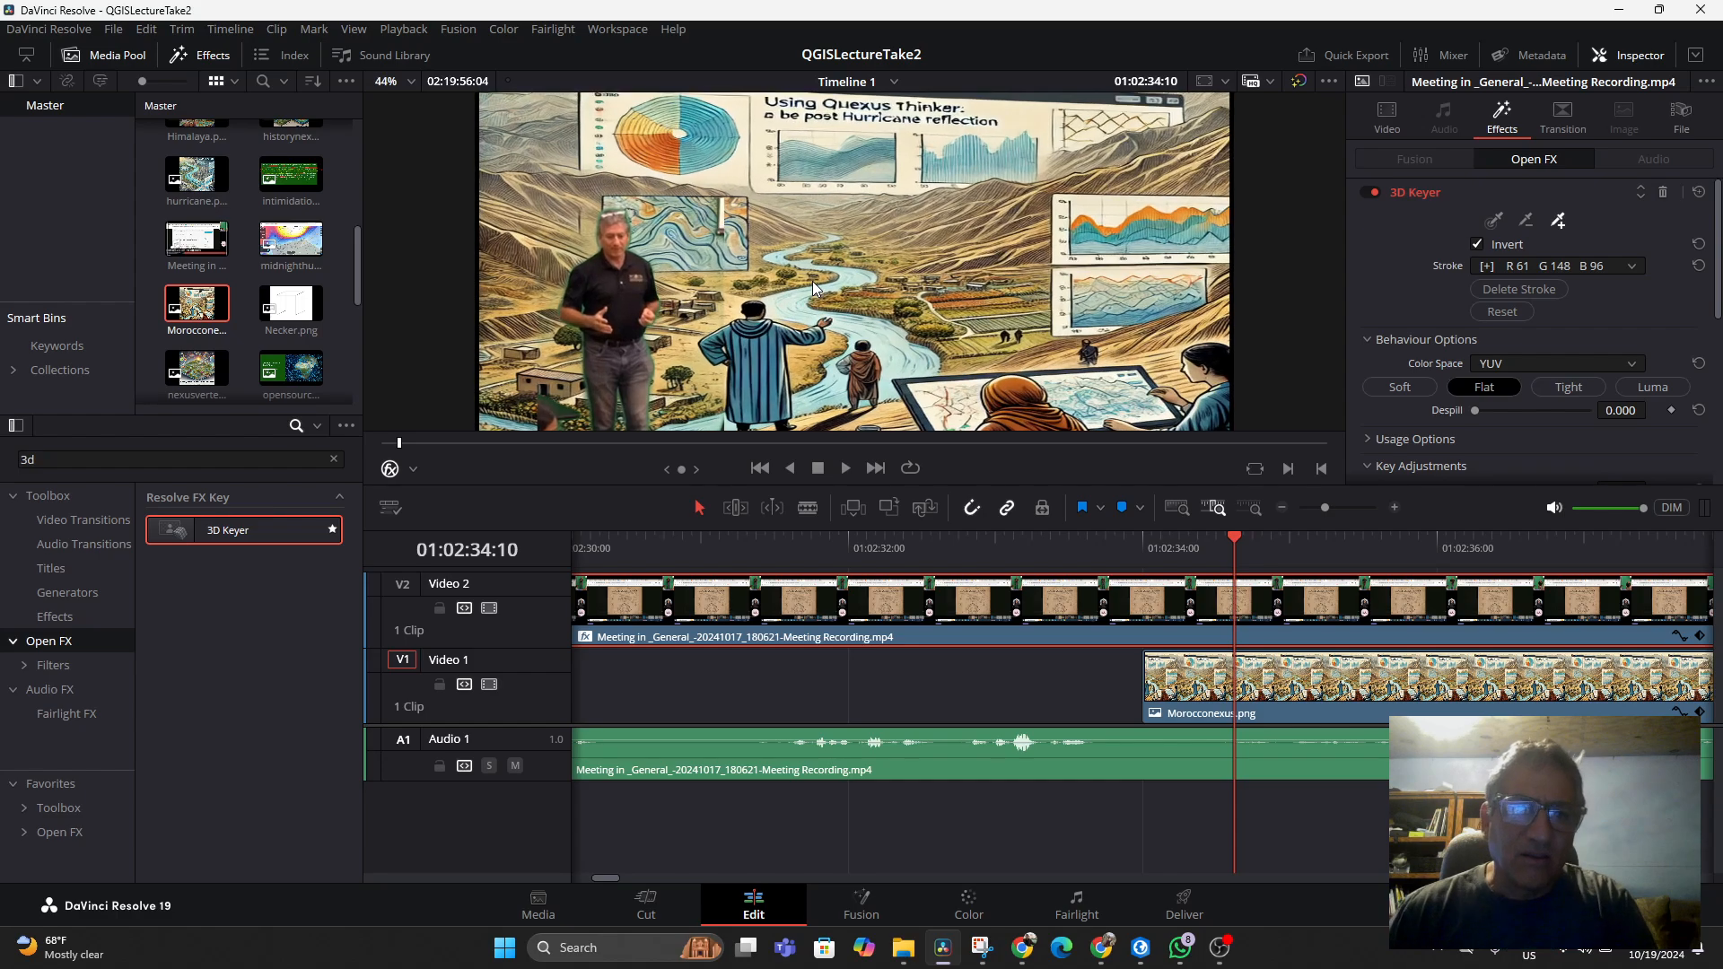
scroll(577, 323, down, 2)
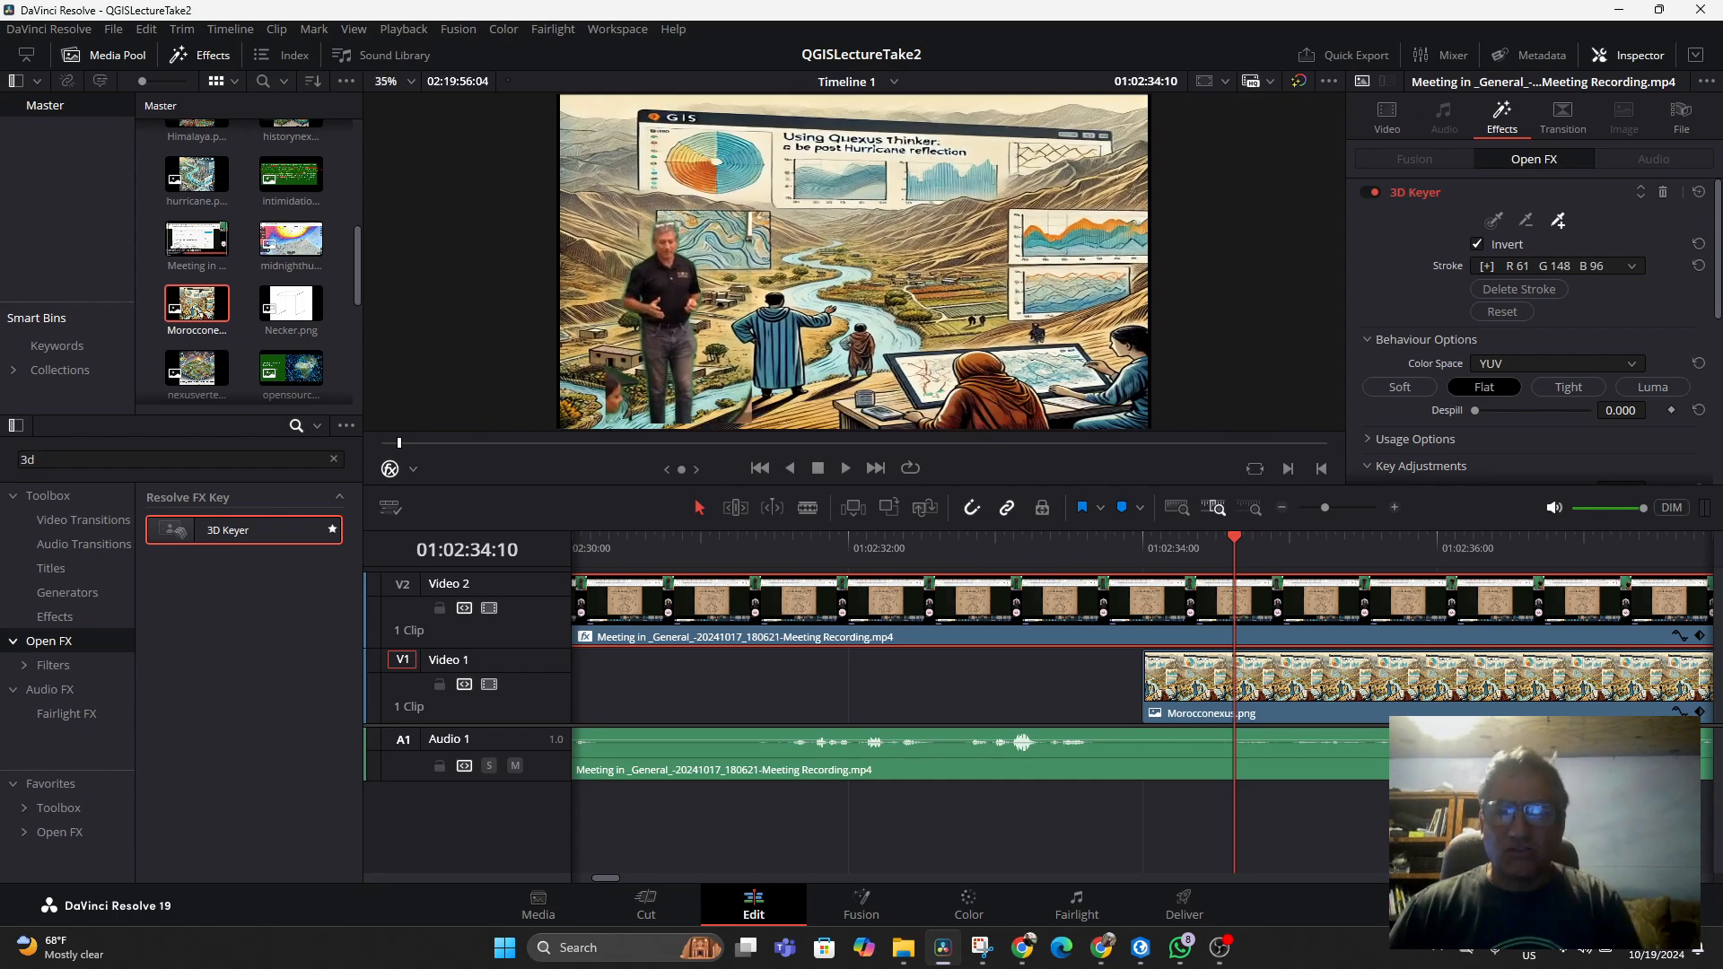
click(1206, 555)
key(space)
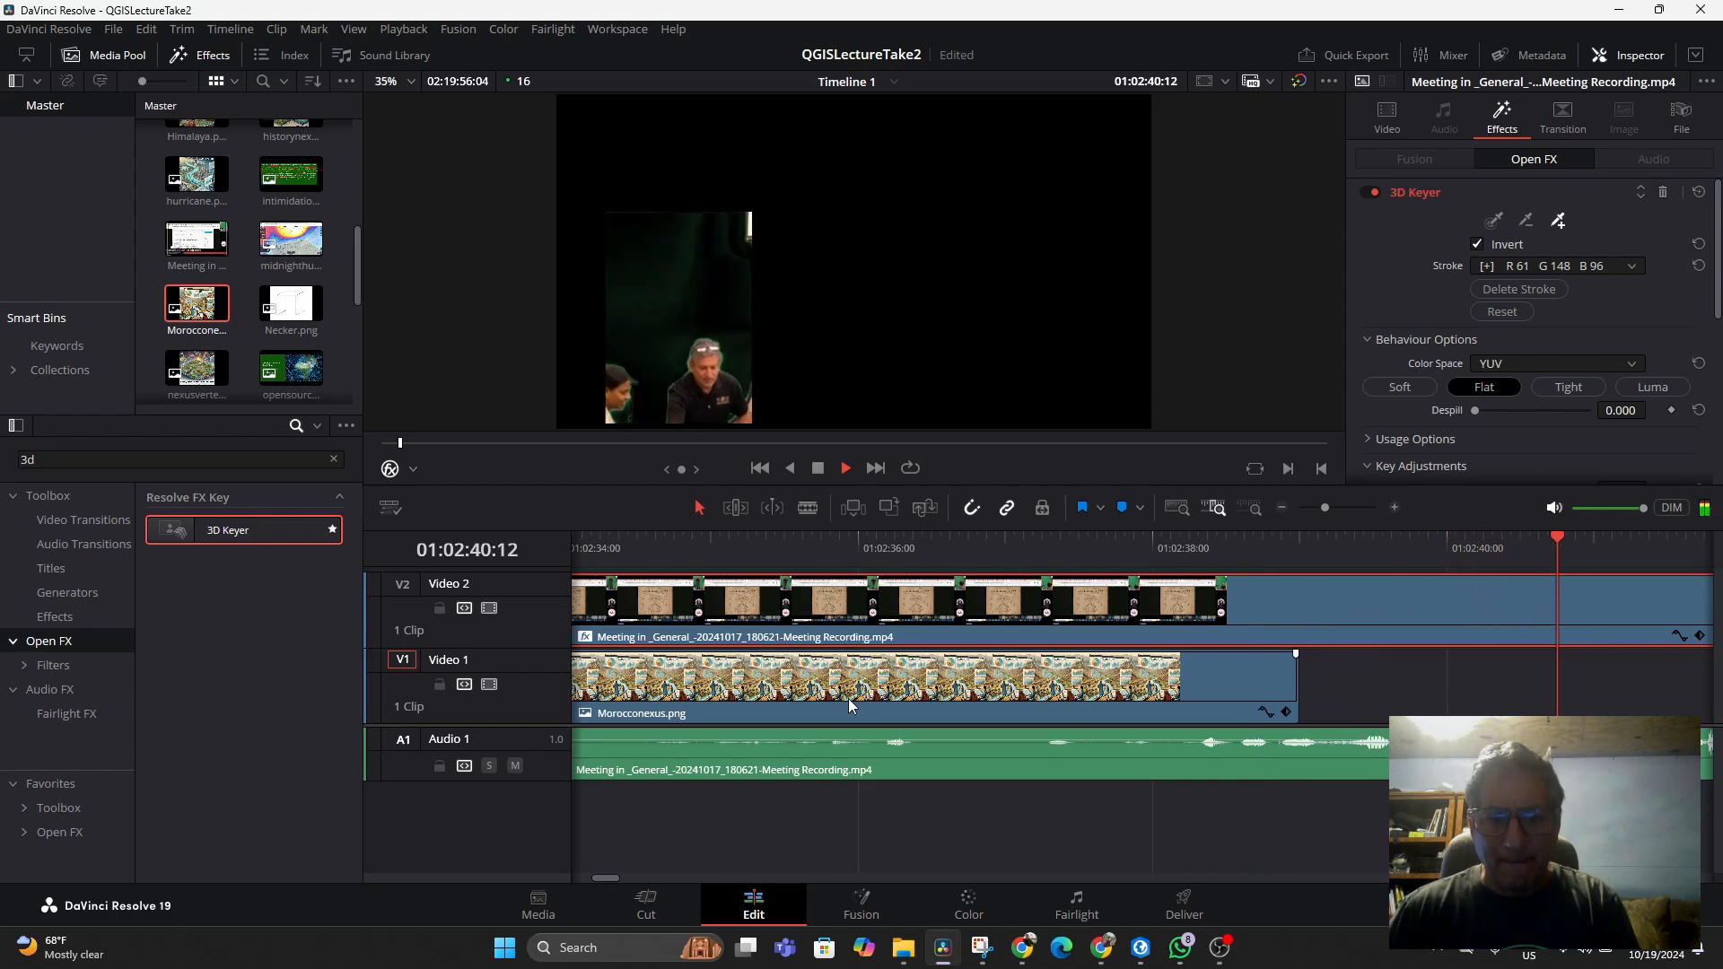
drag(848, 698, 1655, 713)
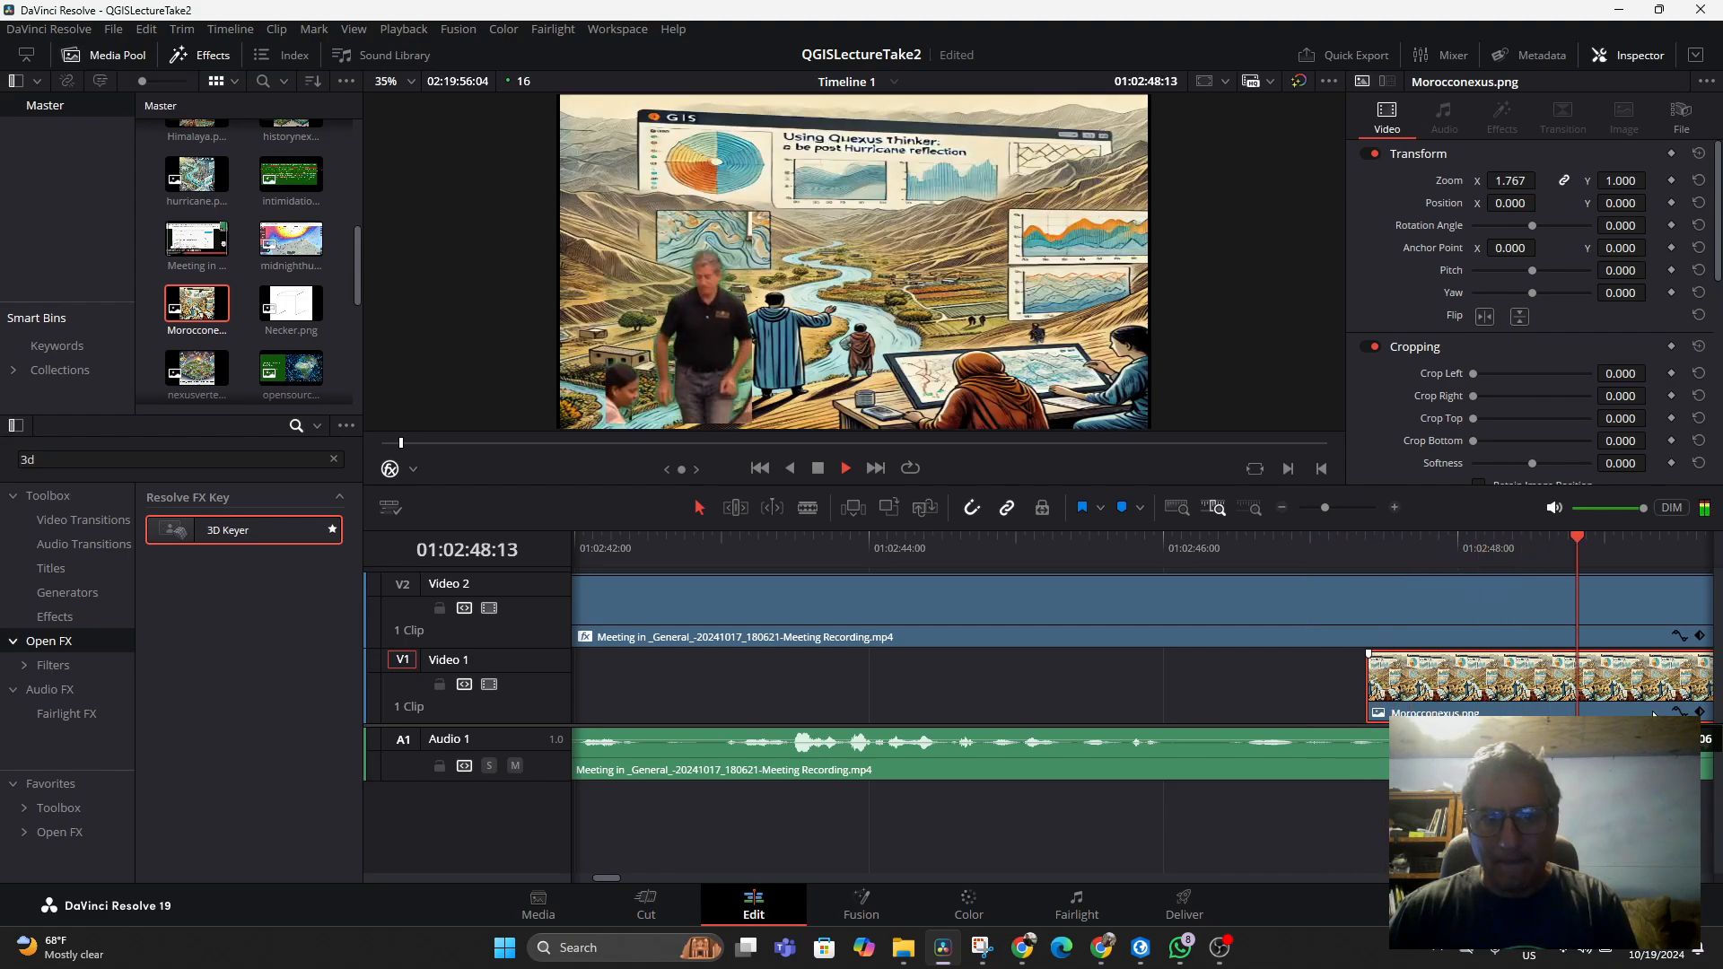
drag(1653, 714, 1717, 699)
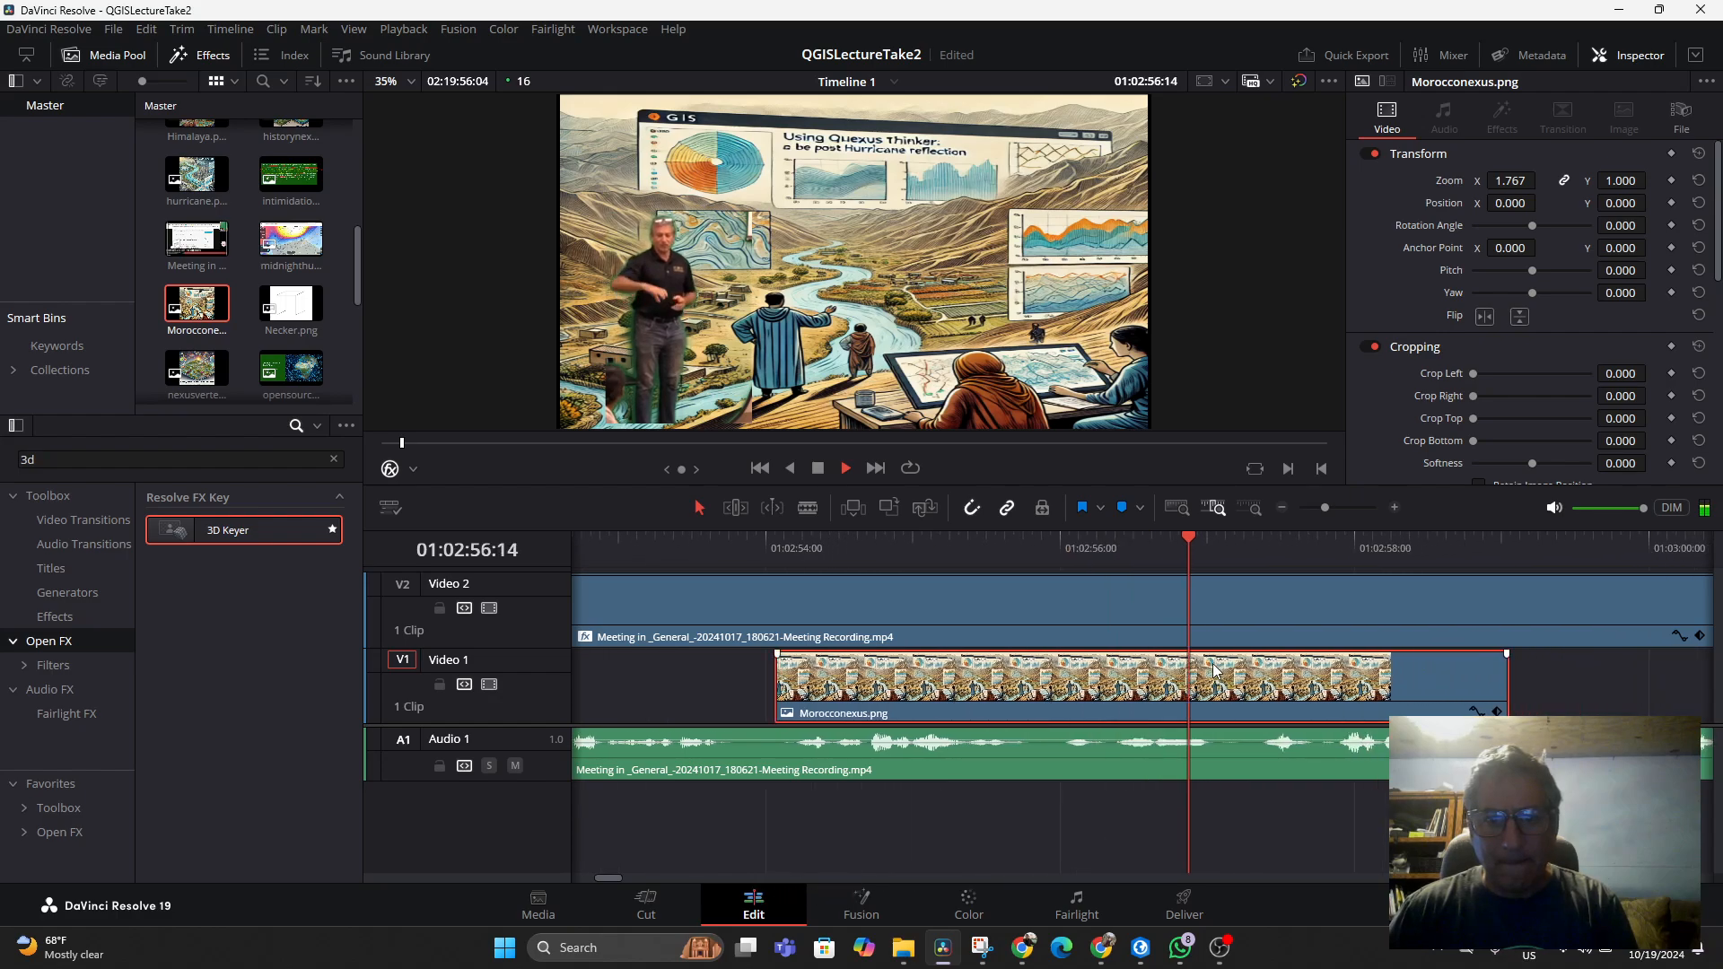
drag(1135, 691, 1650, 699)
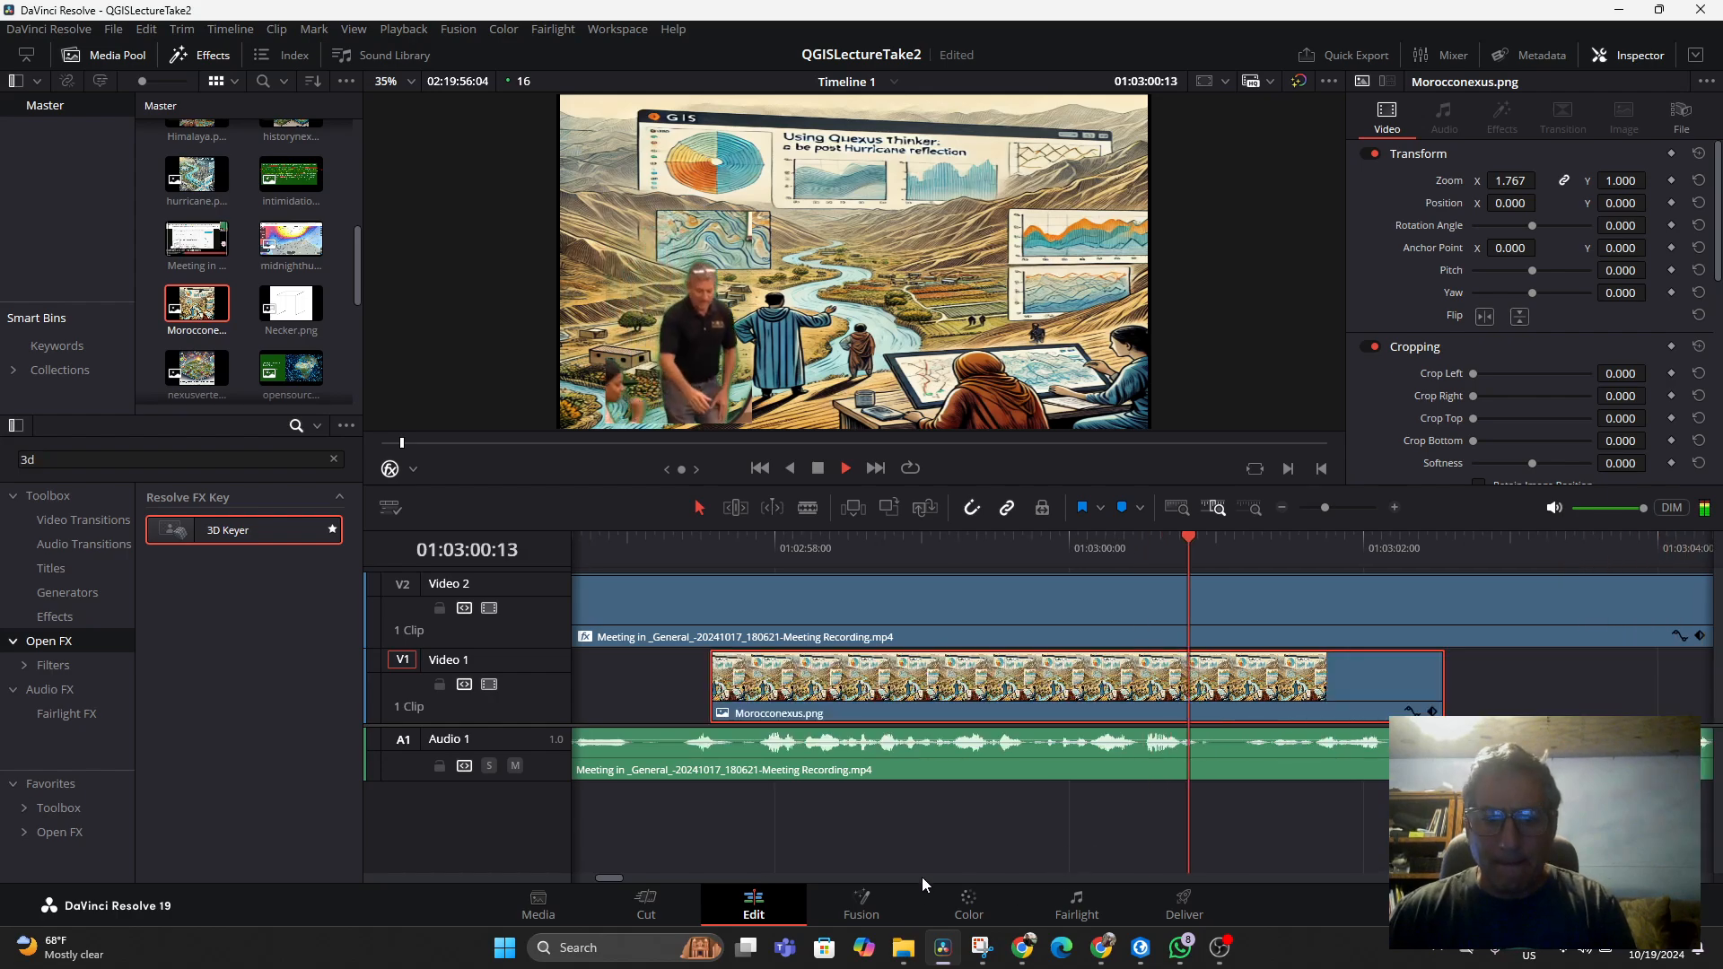
key(space)
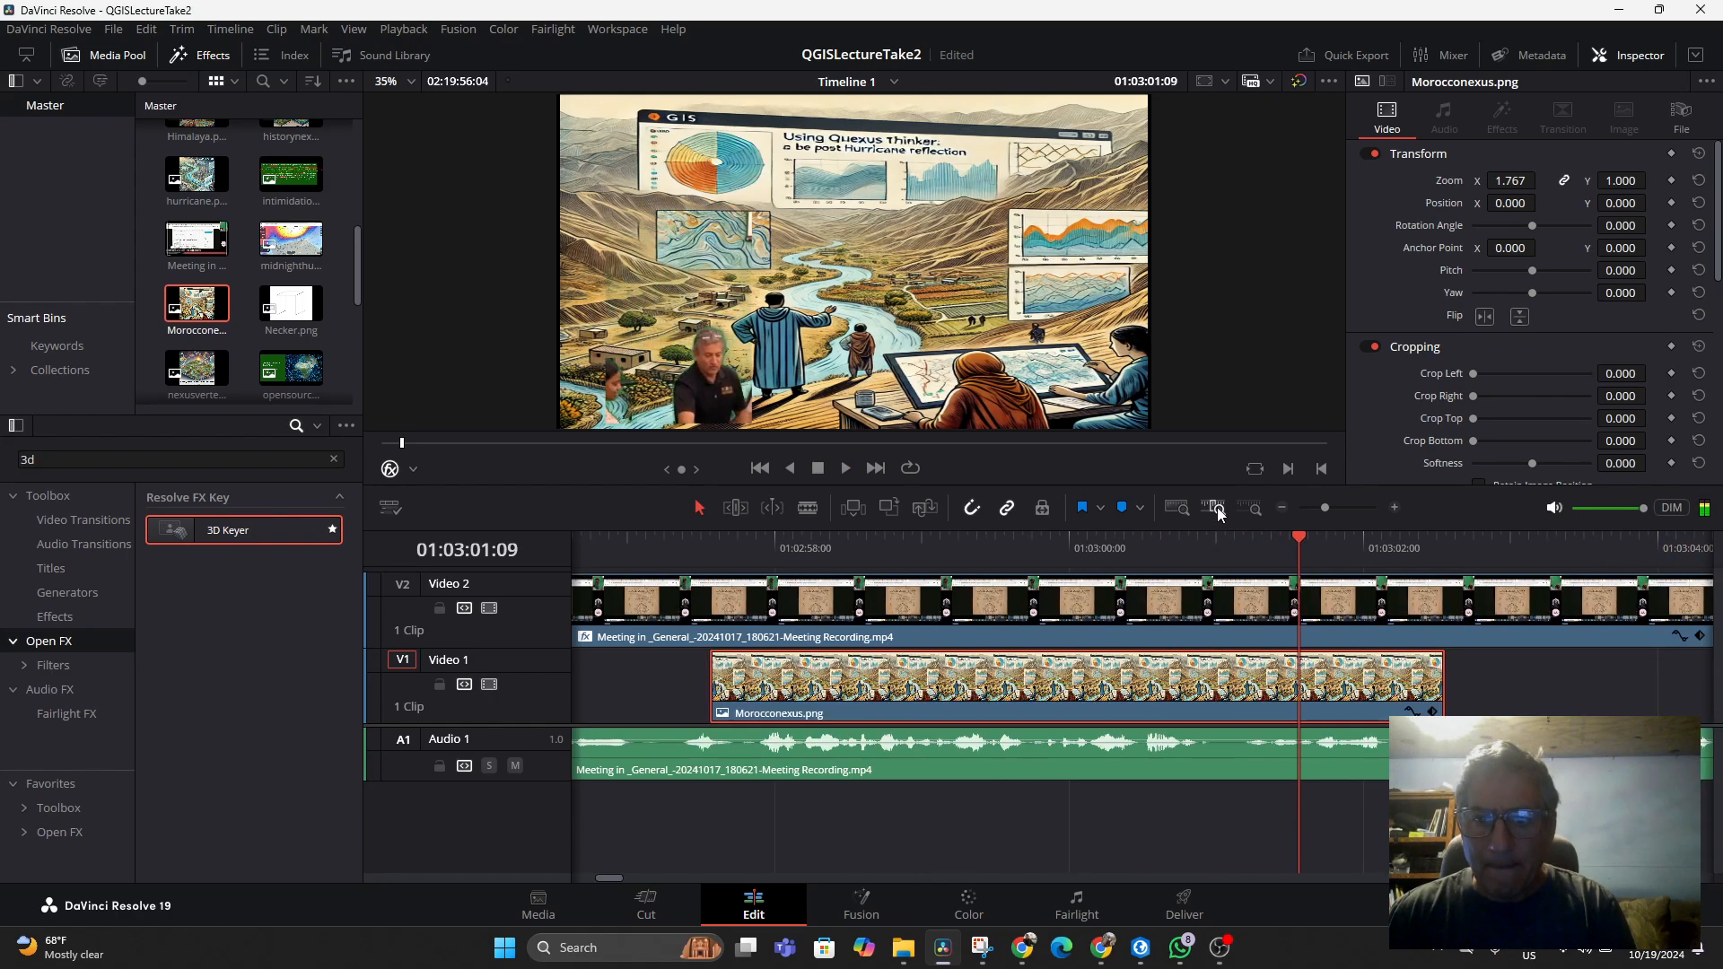
Zoom and scroll the timeline to locate the Morocconexus clip on Video 1
click(1178, 512)
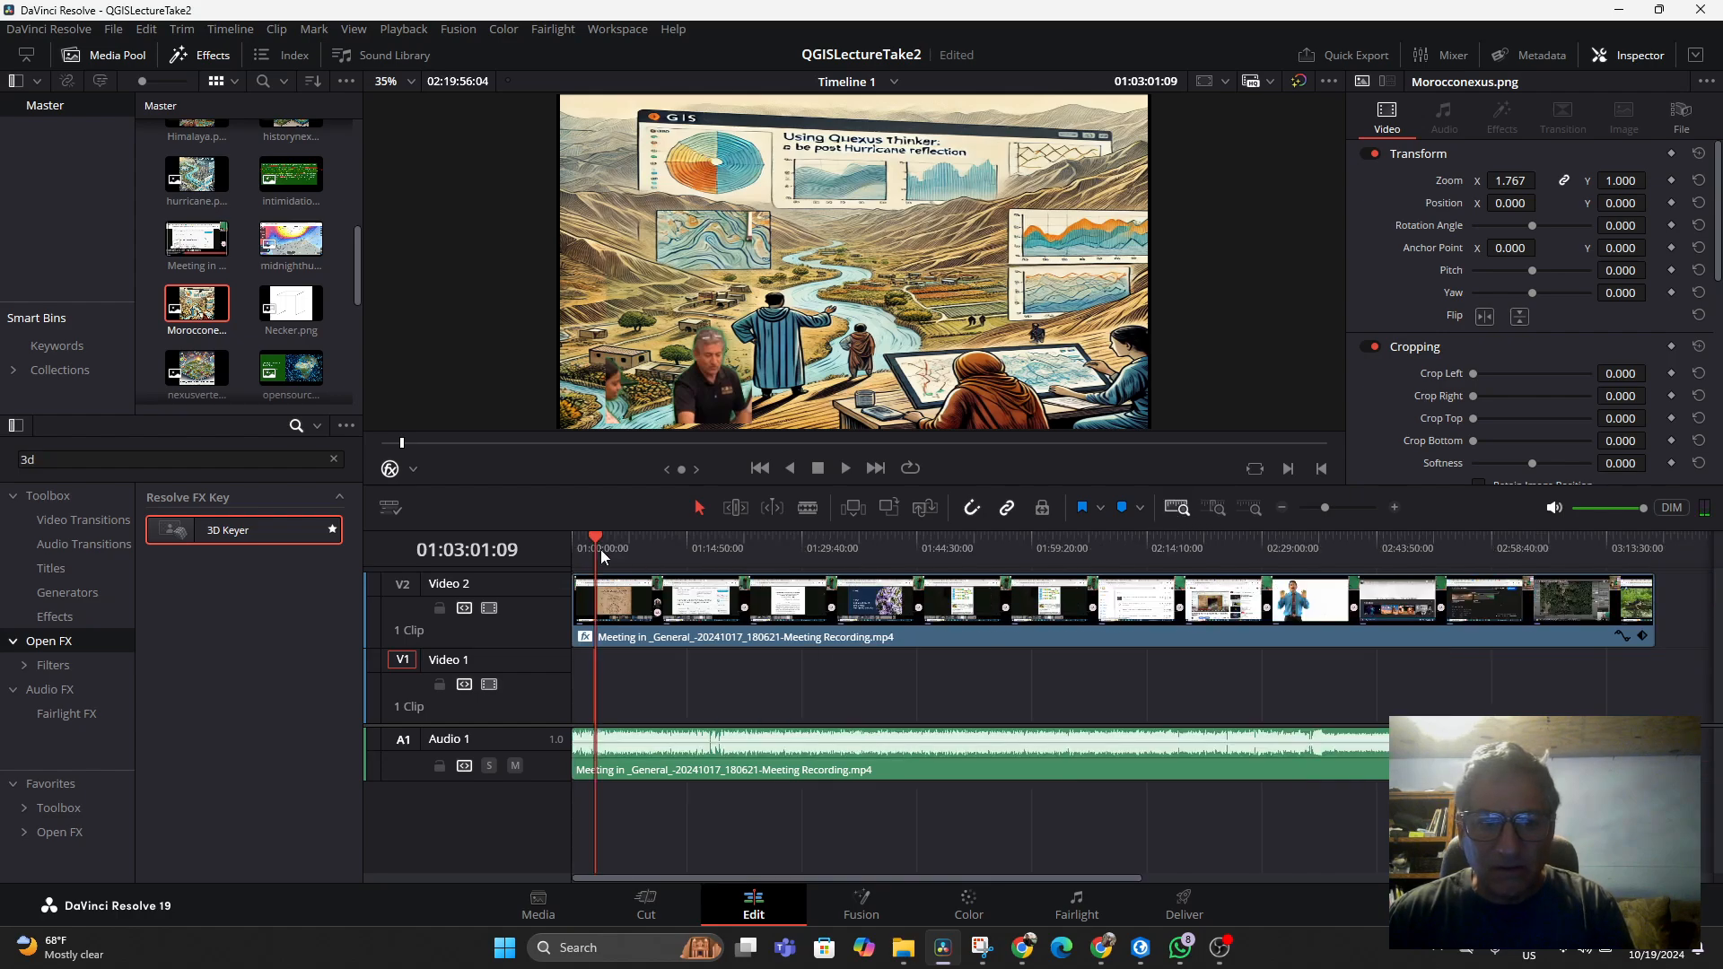
click(1249, 508)
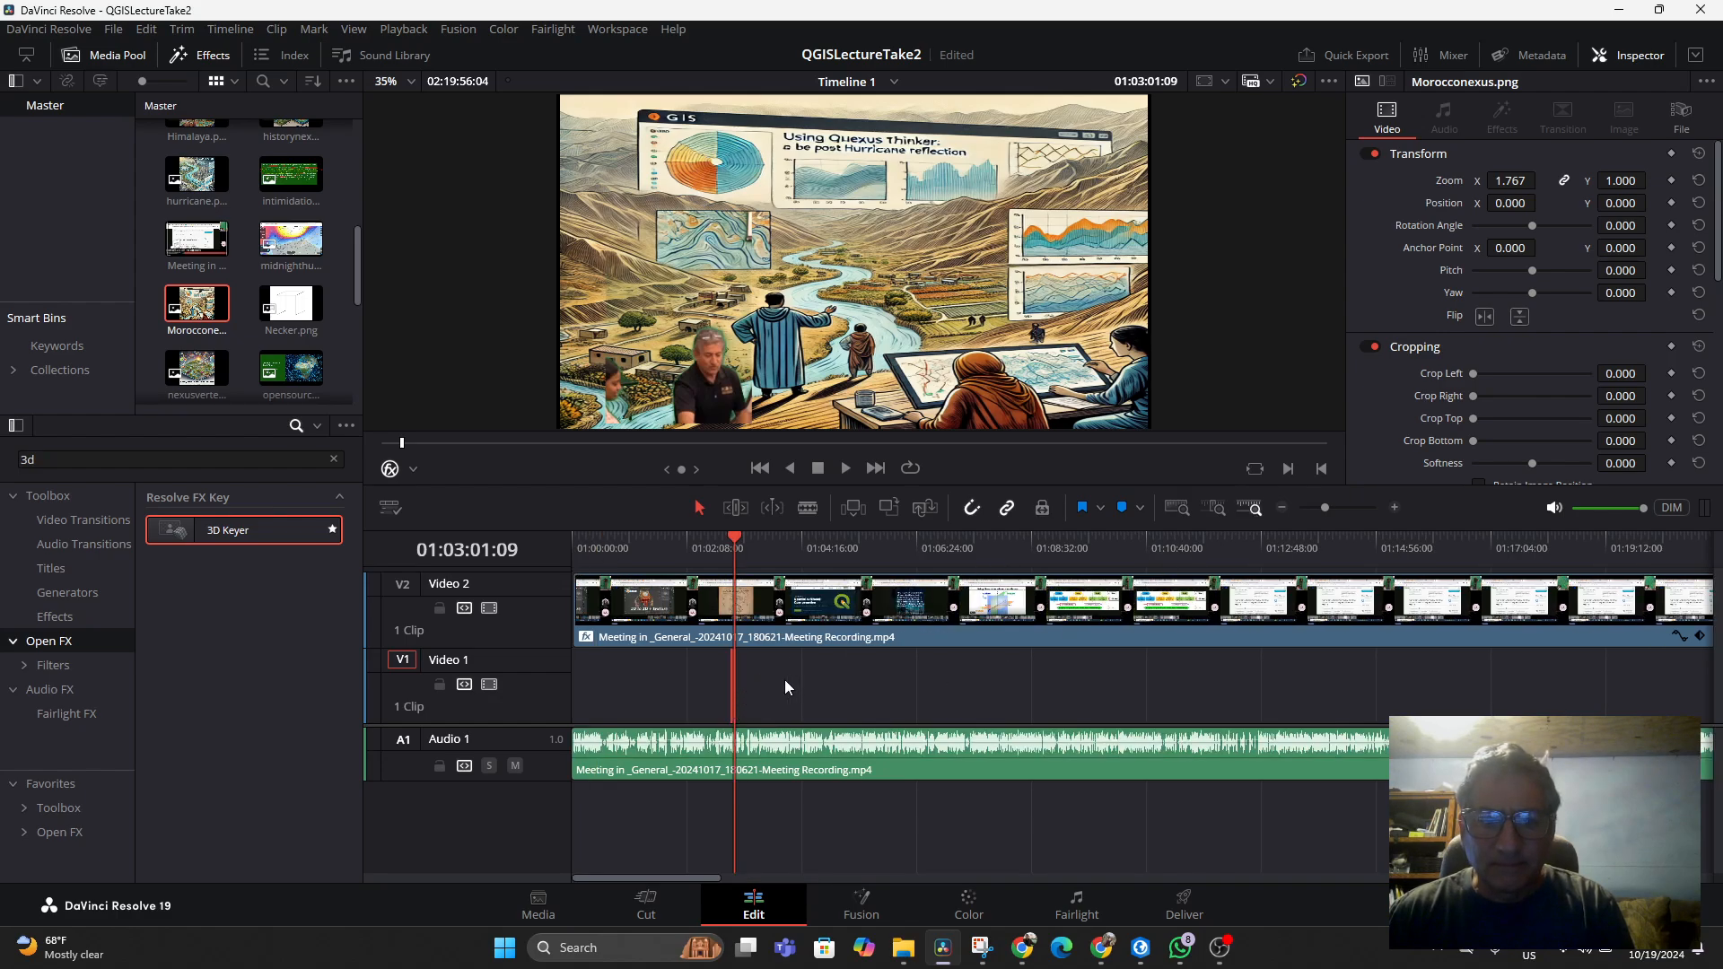
click(730, 687)
click(810, 682)
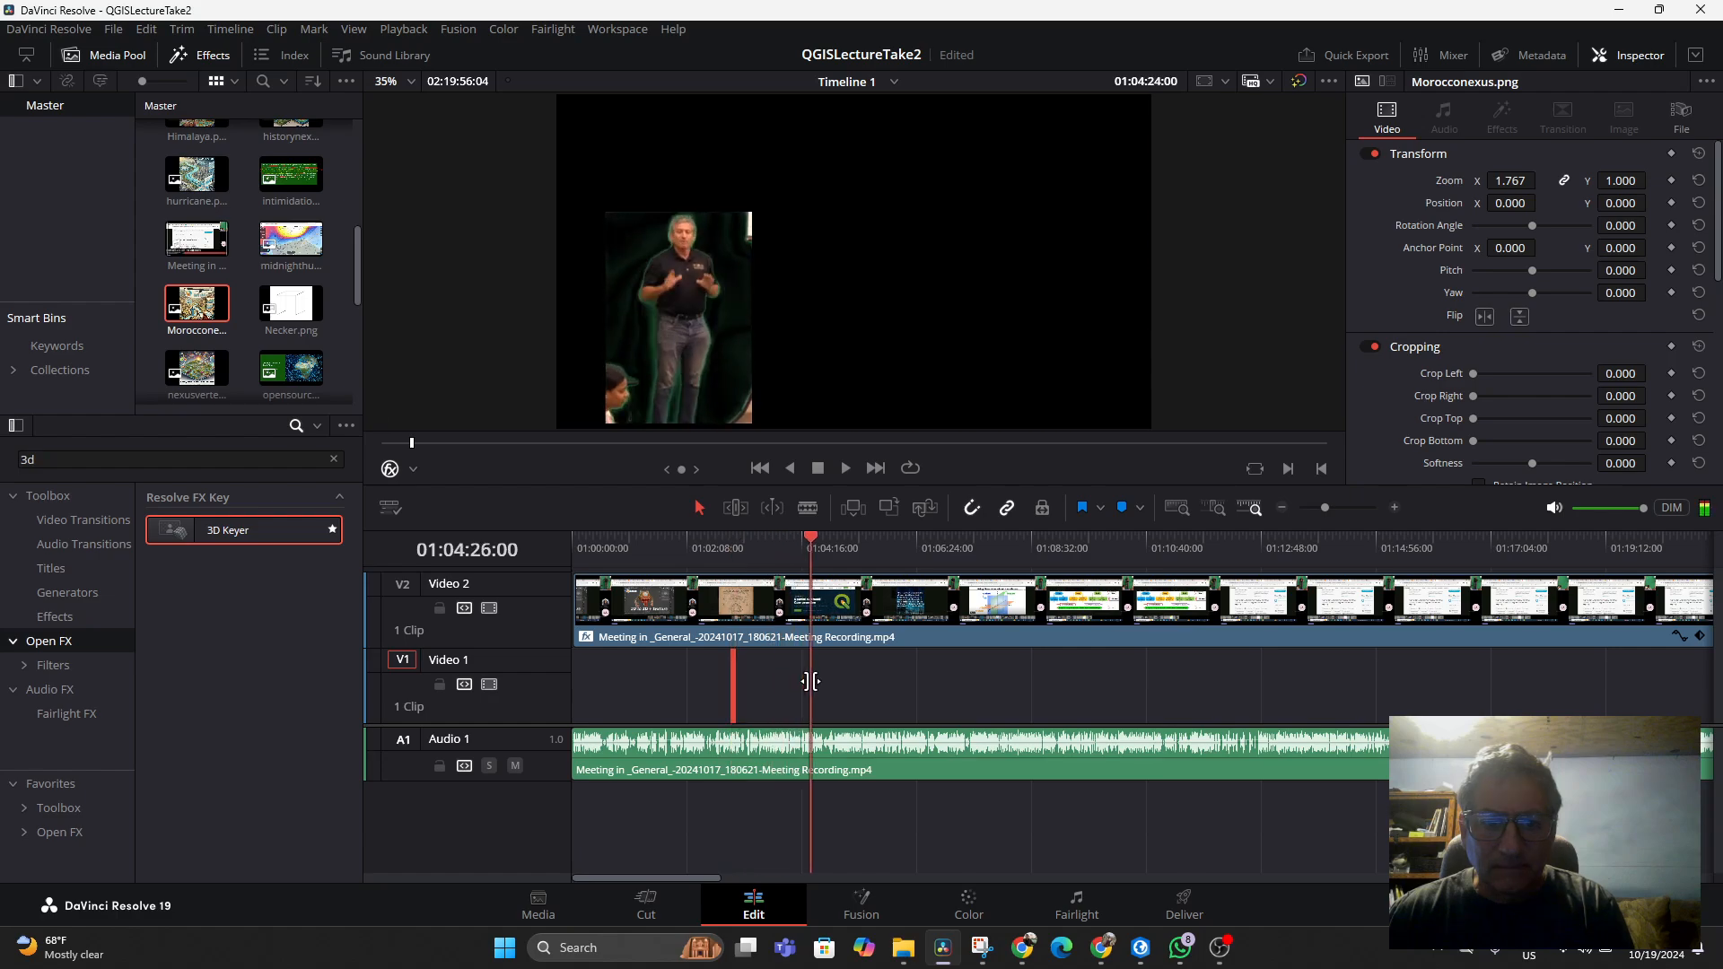
drag(815, 686, 724, 693)
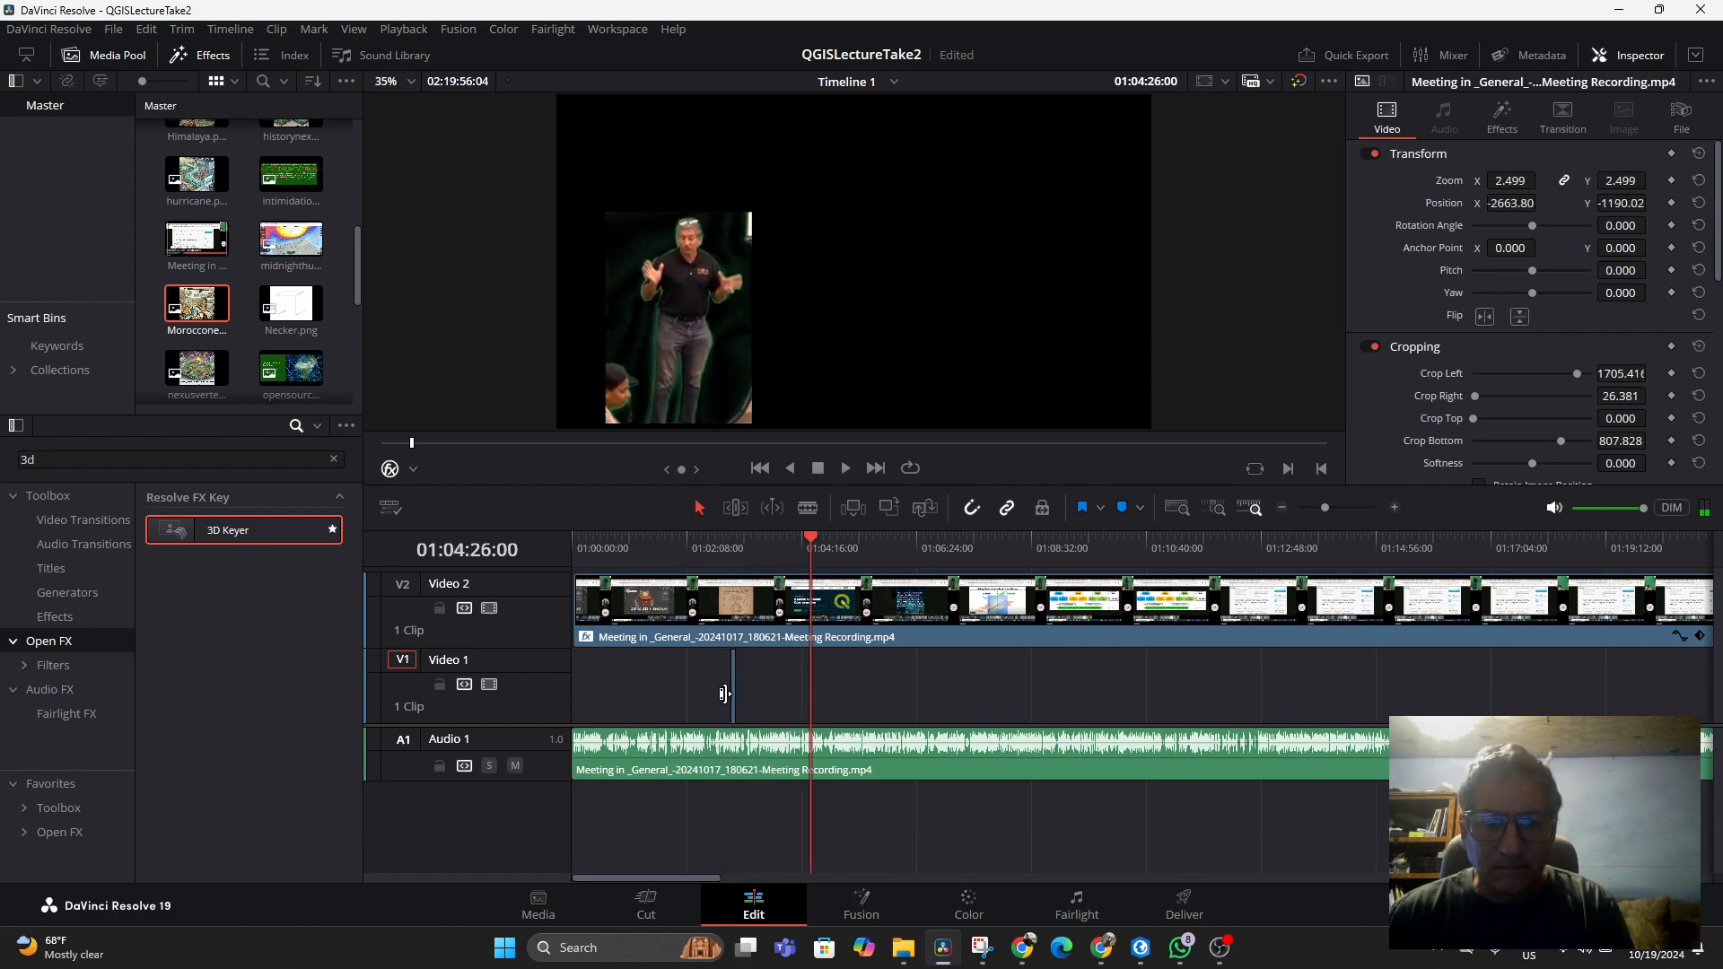
click(1179, 508)
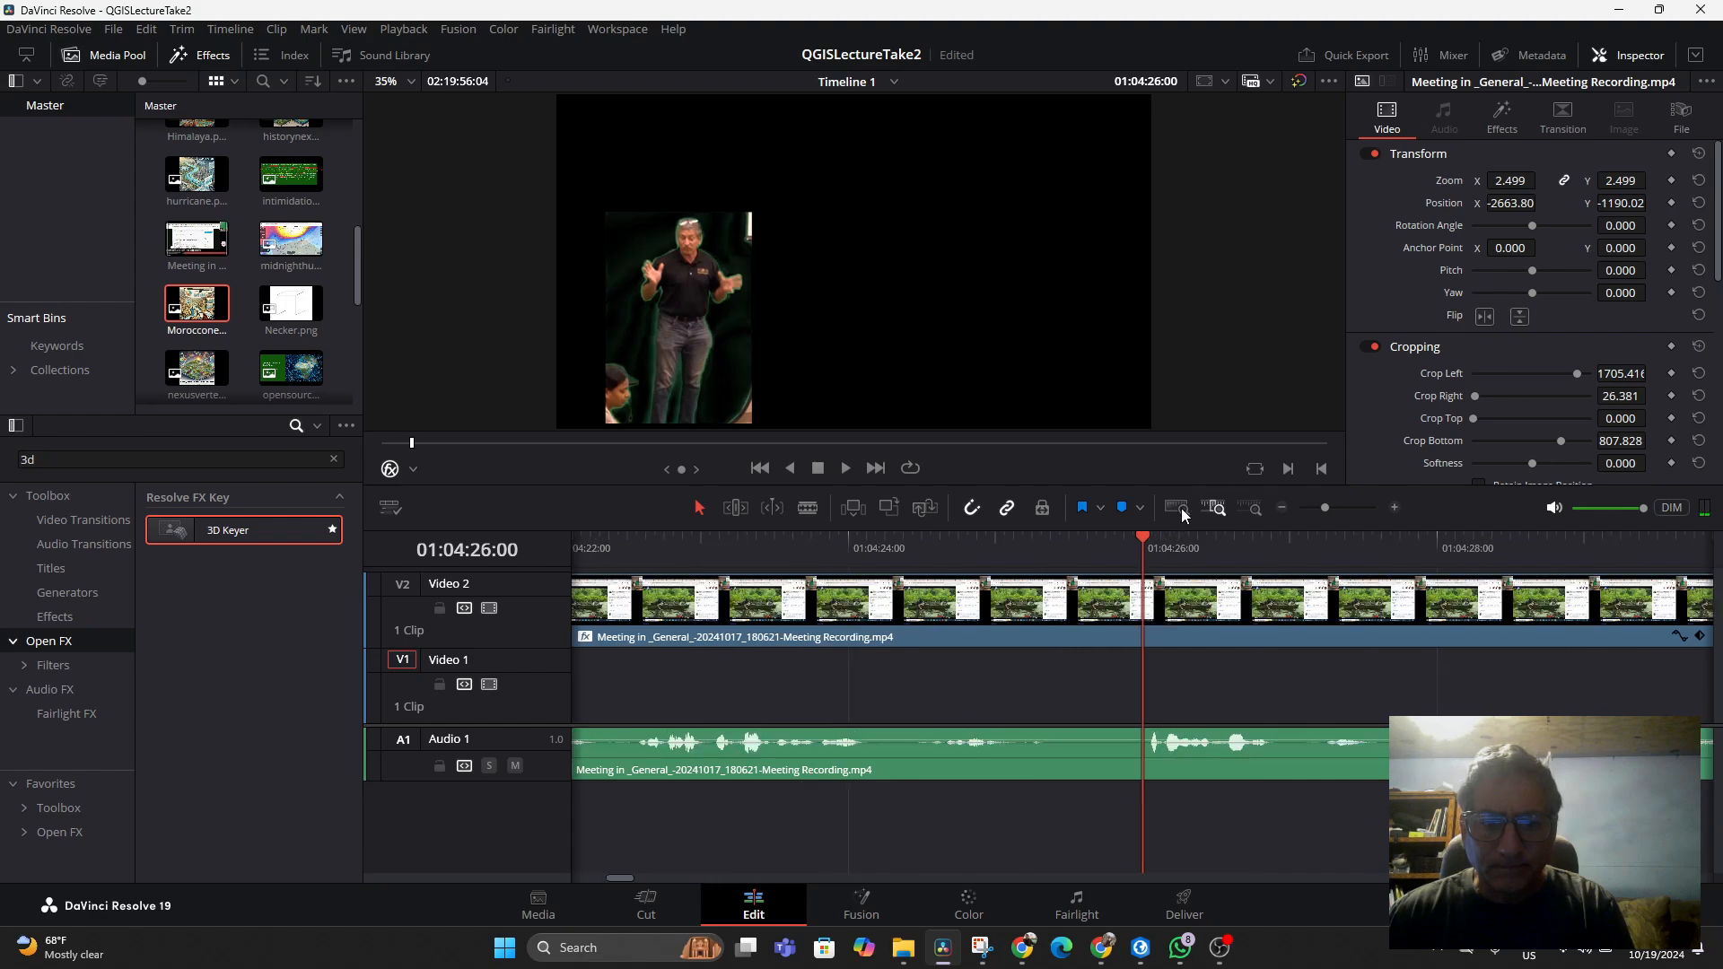
click(1250, 509)
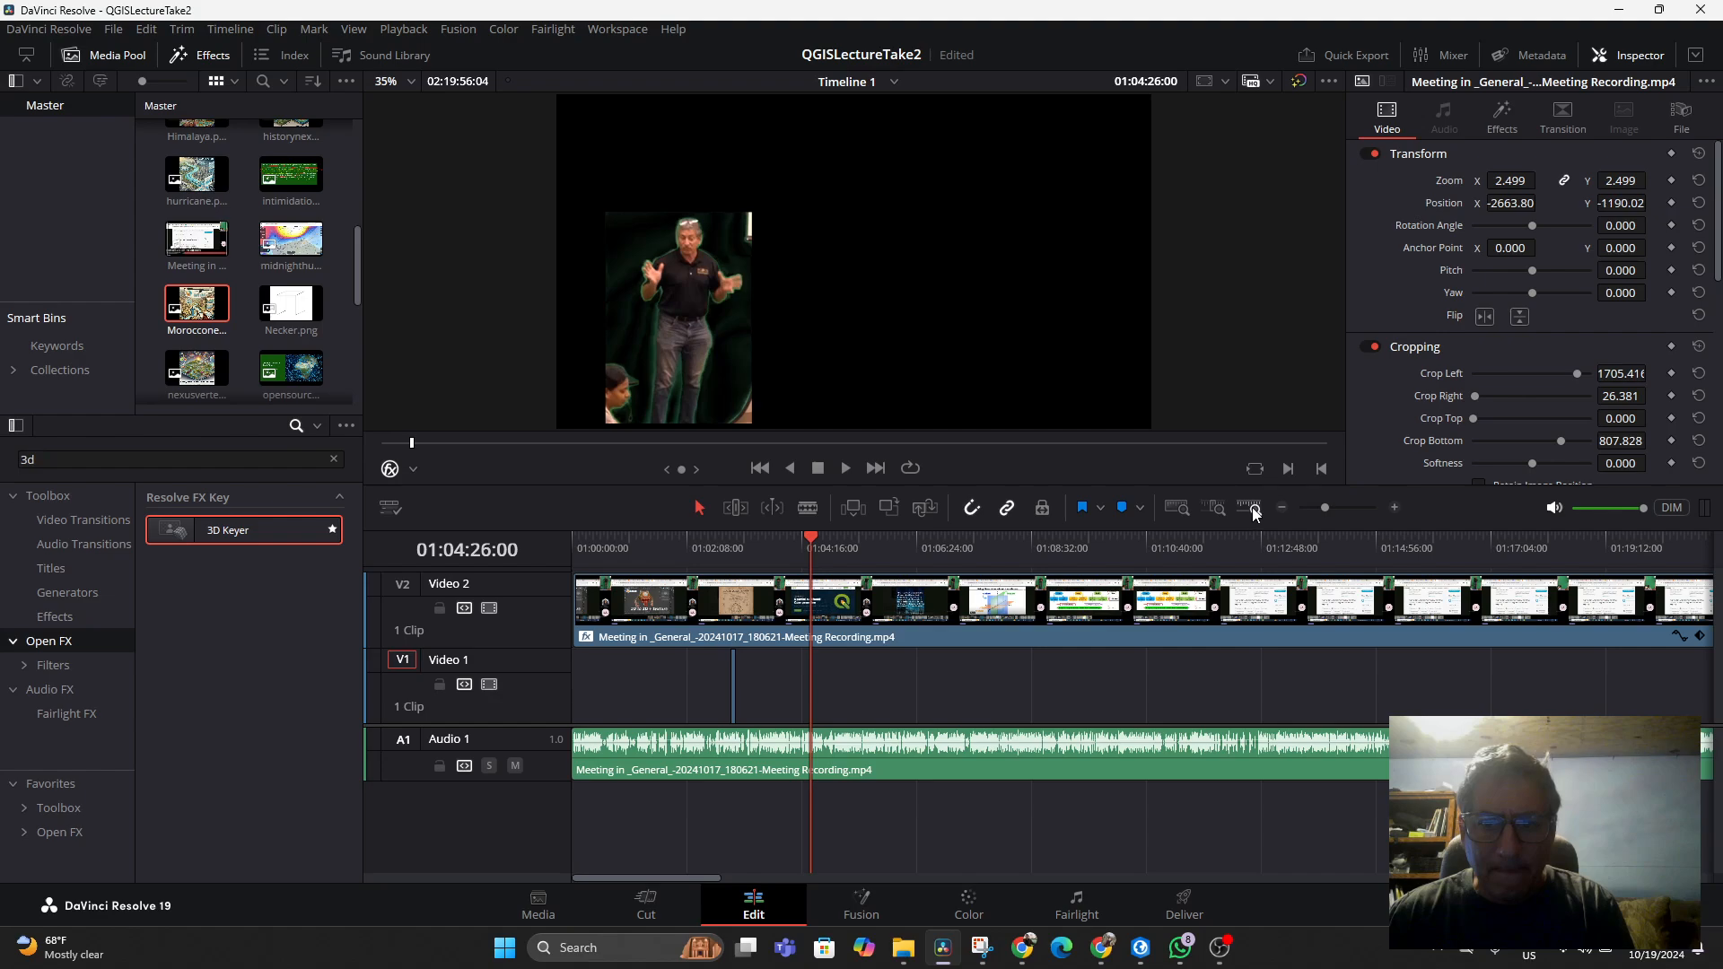
drag(1319, 509, 1337, 509)
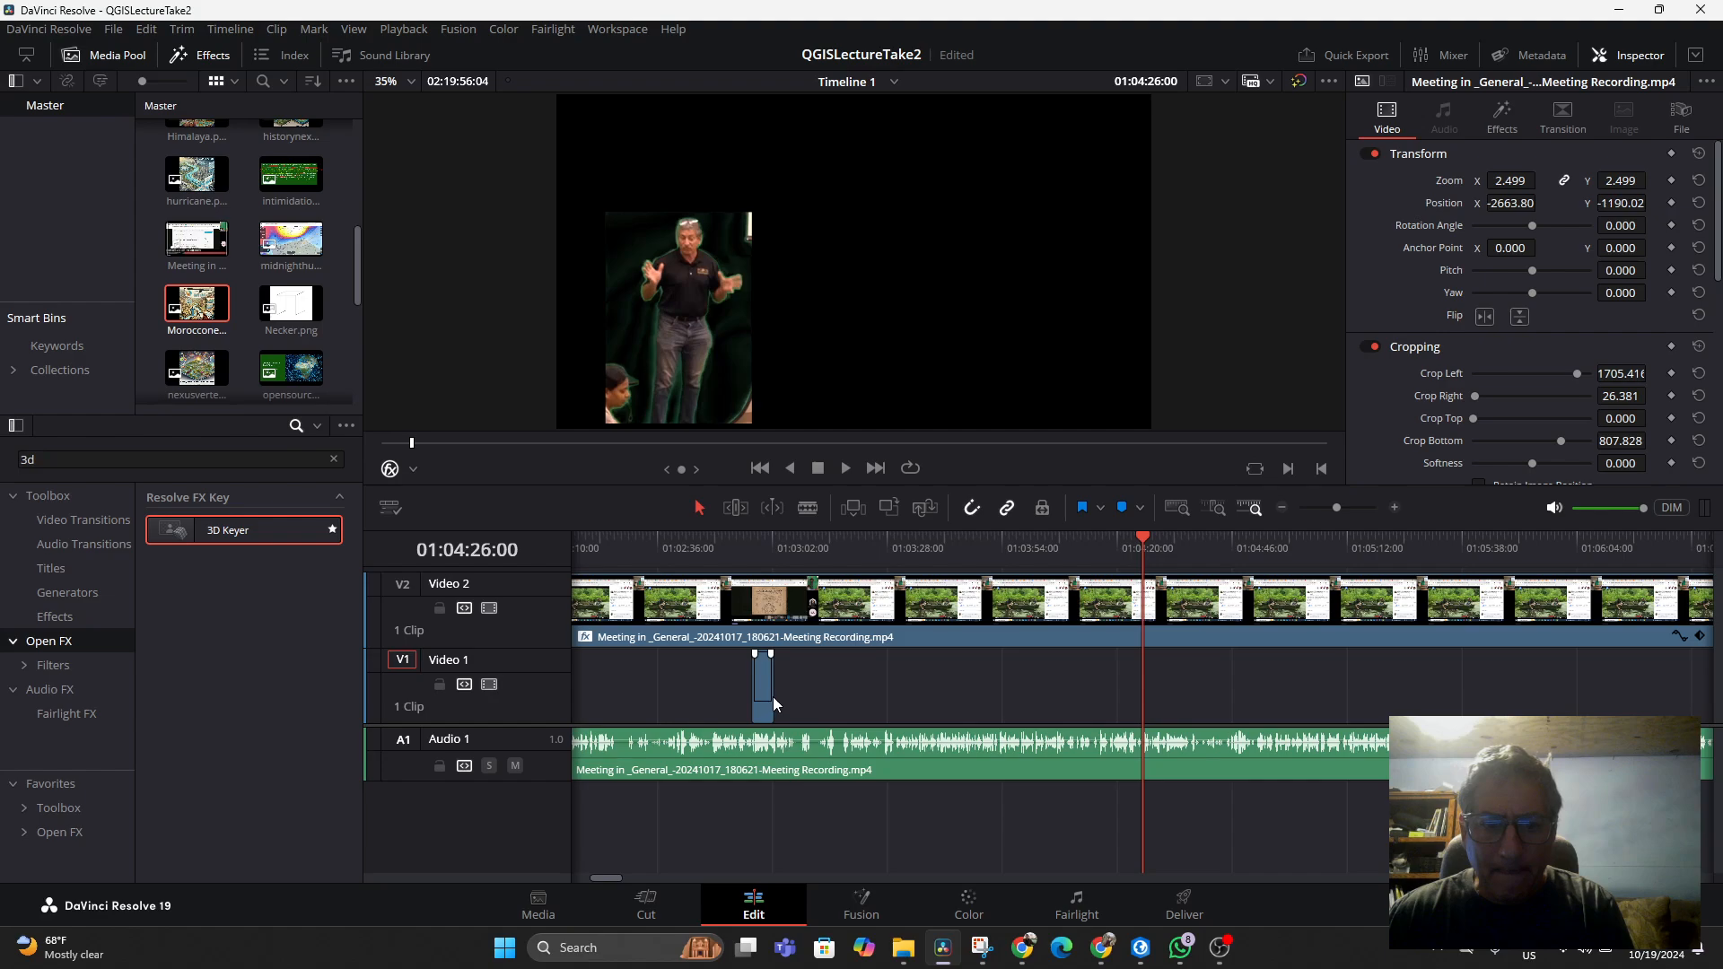
drag(773, 653, 1008, 658)
click(768, 687)
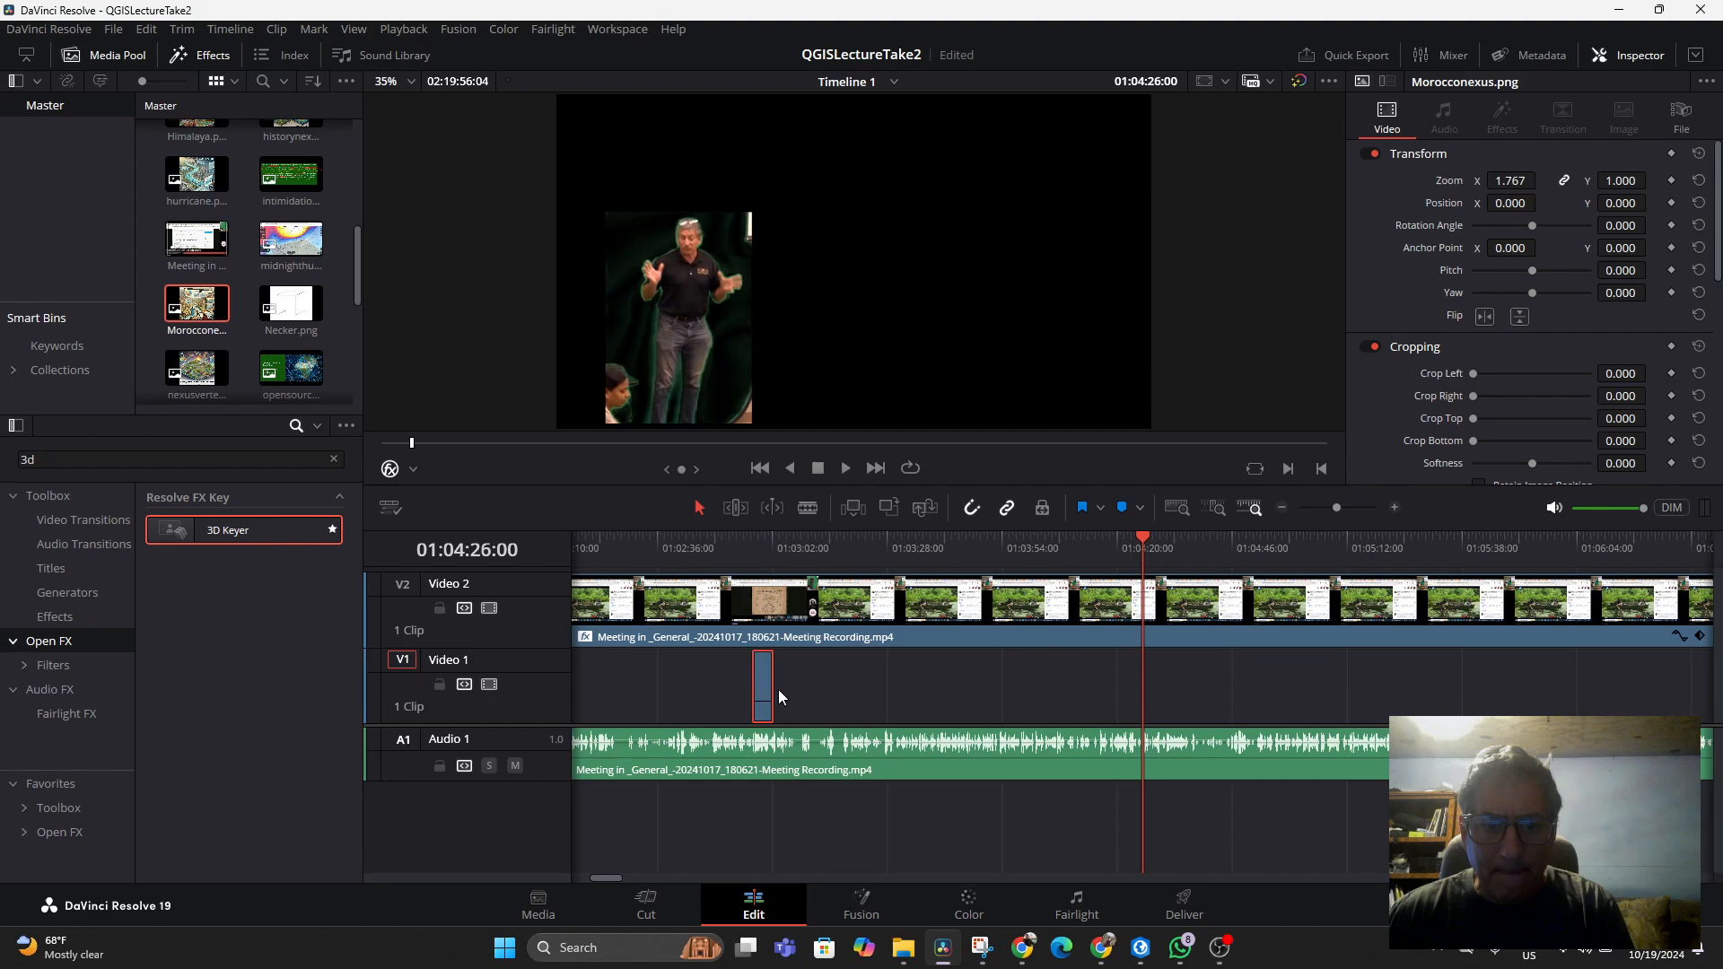
click(1342, 509)
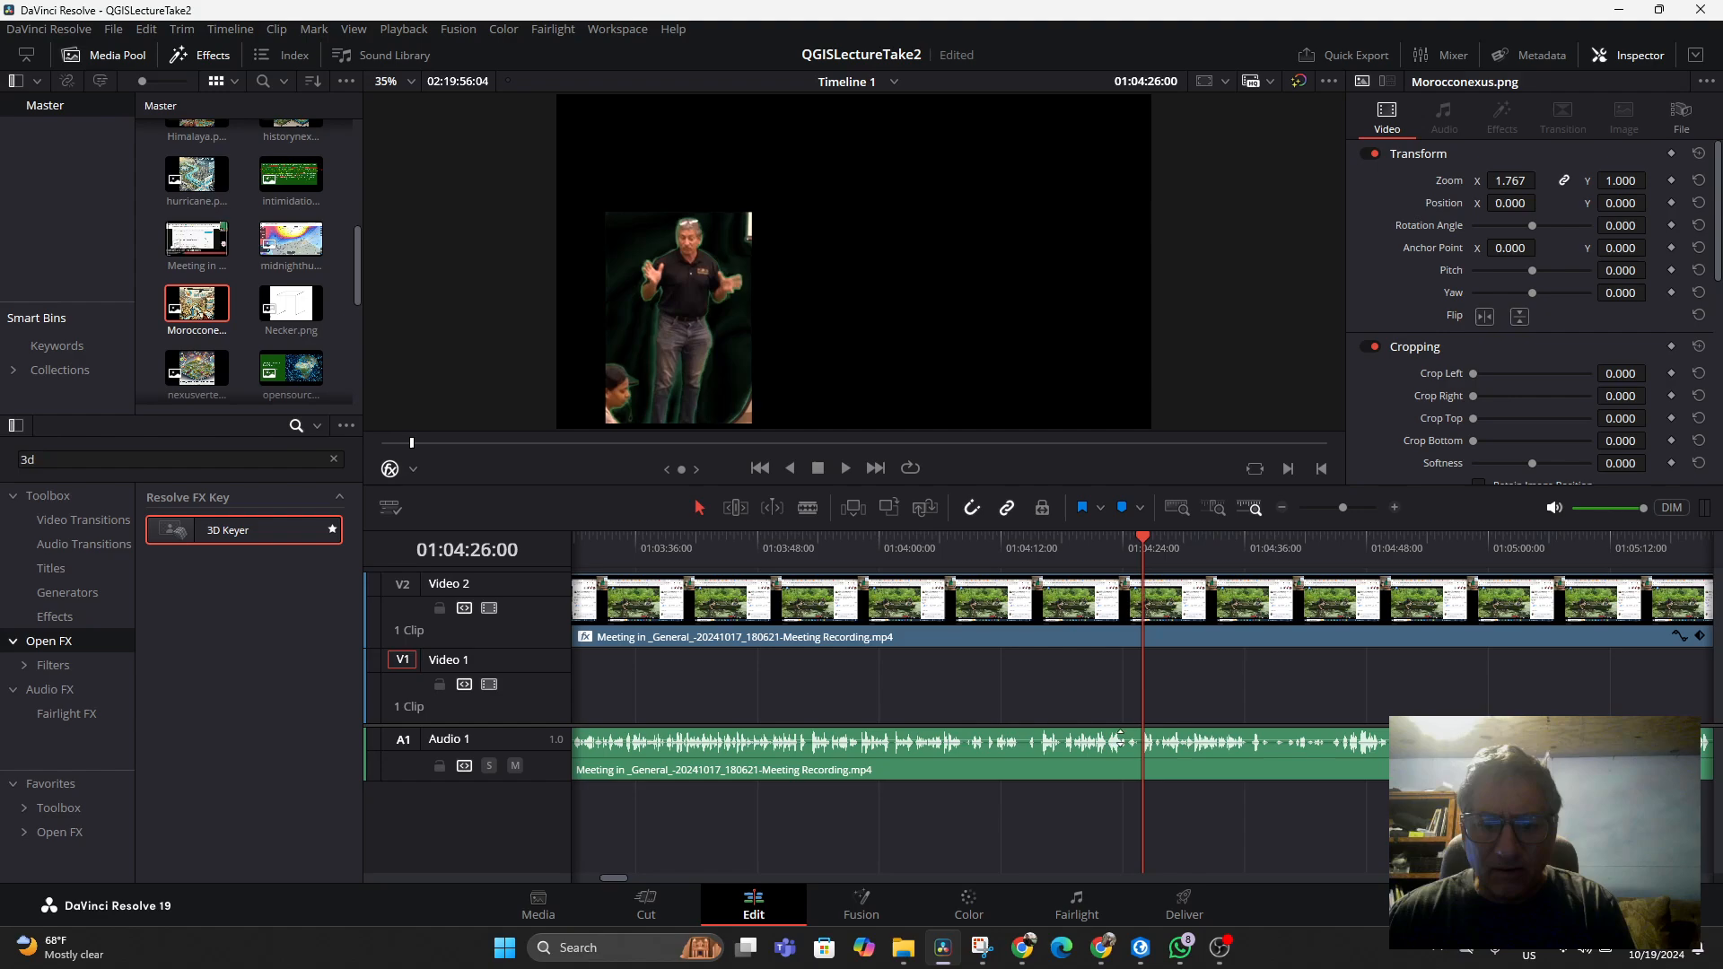
click(621, 874)
drag(617, 879, 608, 877)
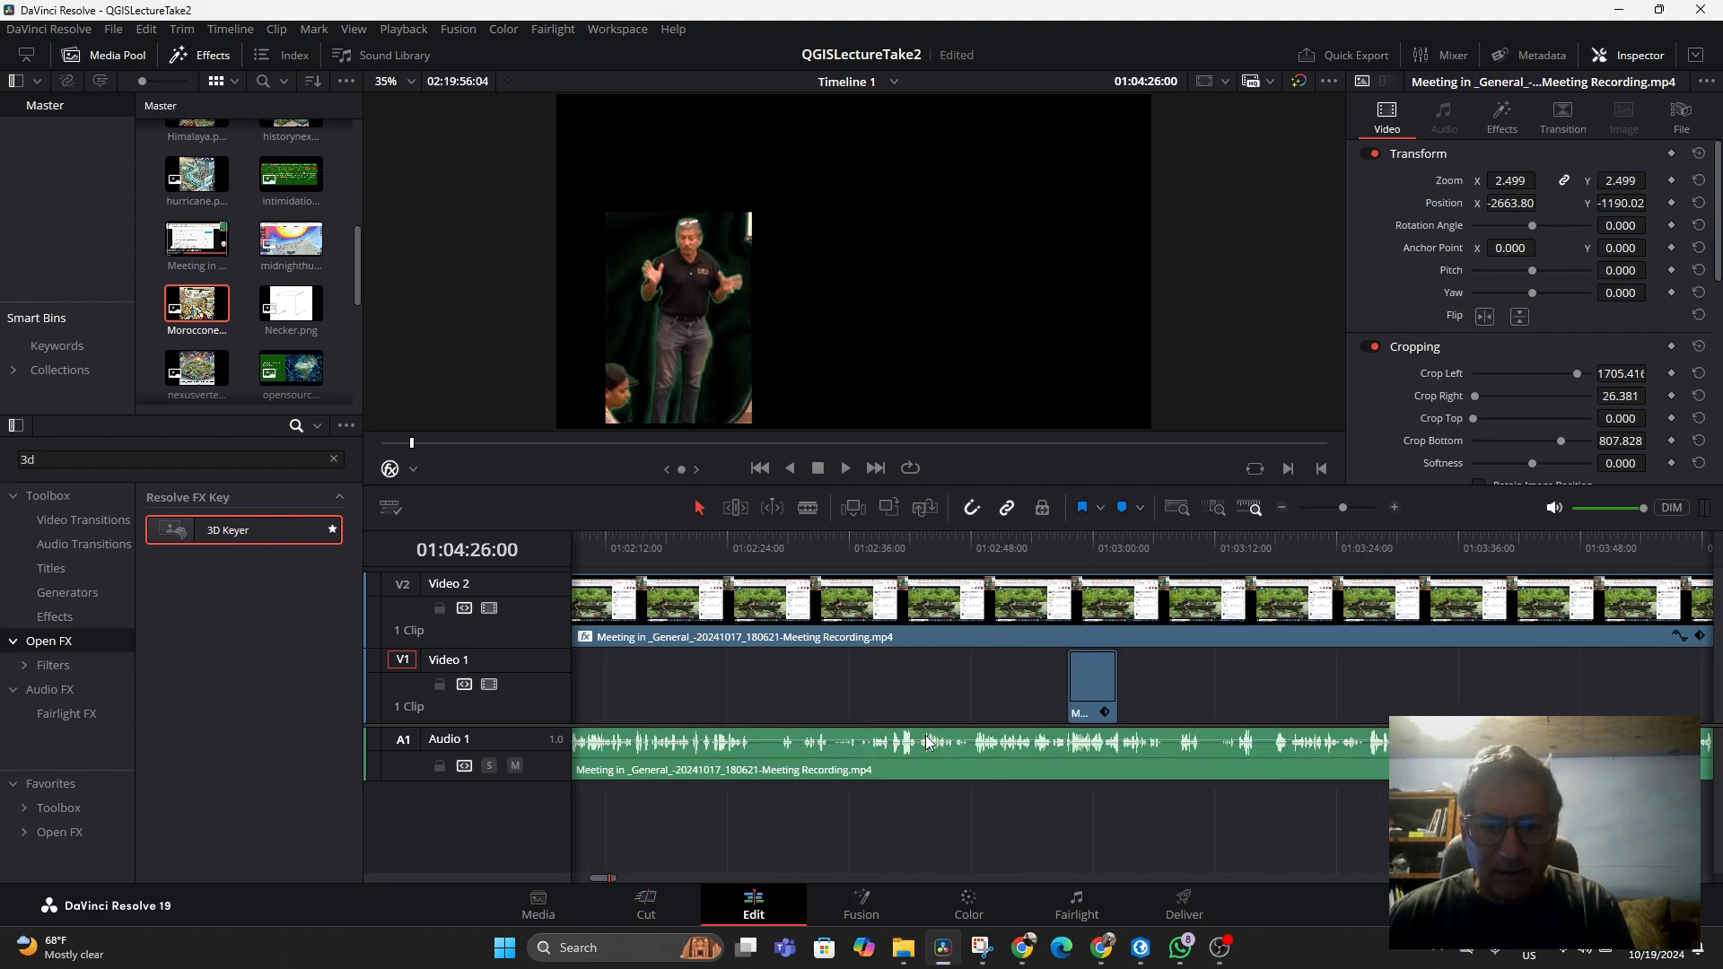
Lengthen the Morocconexus image clip on Video 1 so it spans a much longer stretch of the timeline
click(1099, 682)
drag(1107, 682, 1618, 680)
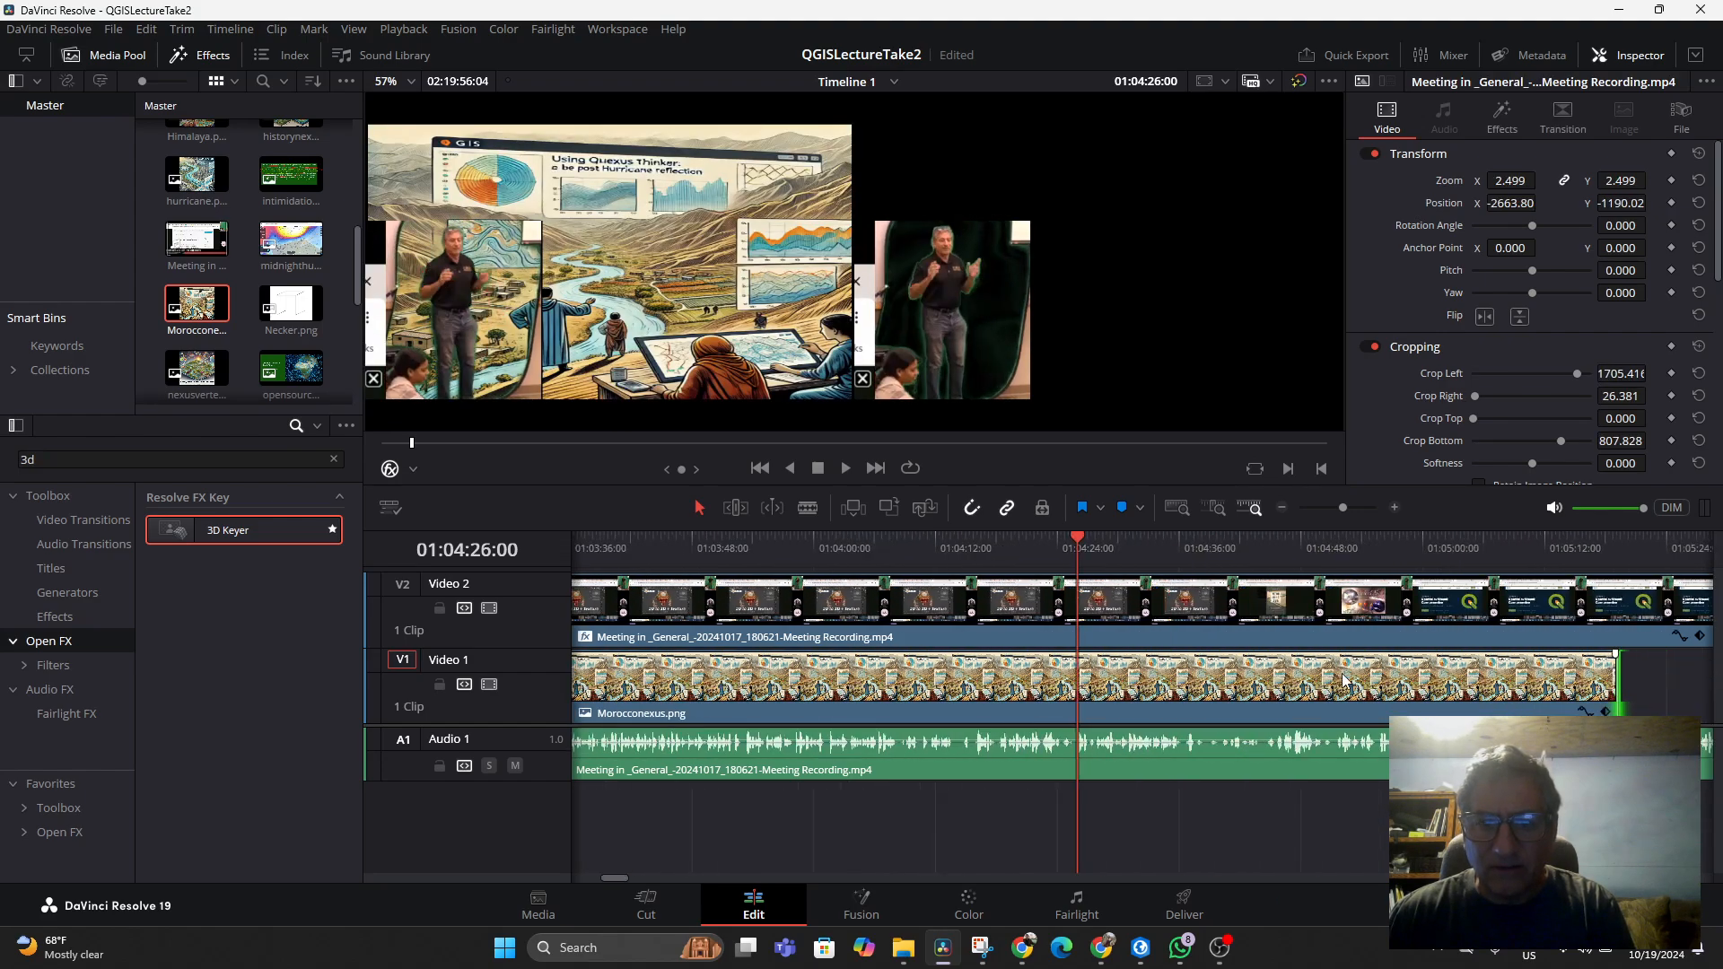
drag(1010, 686, 1186, 690)
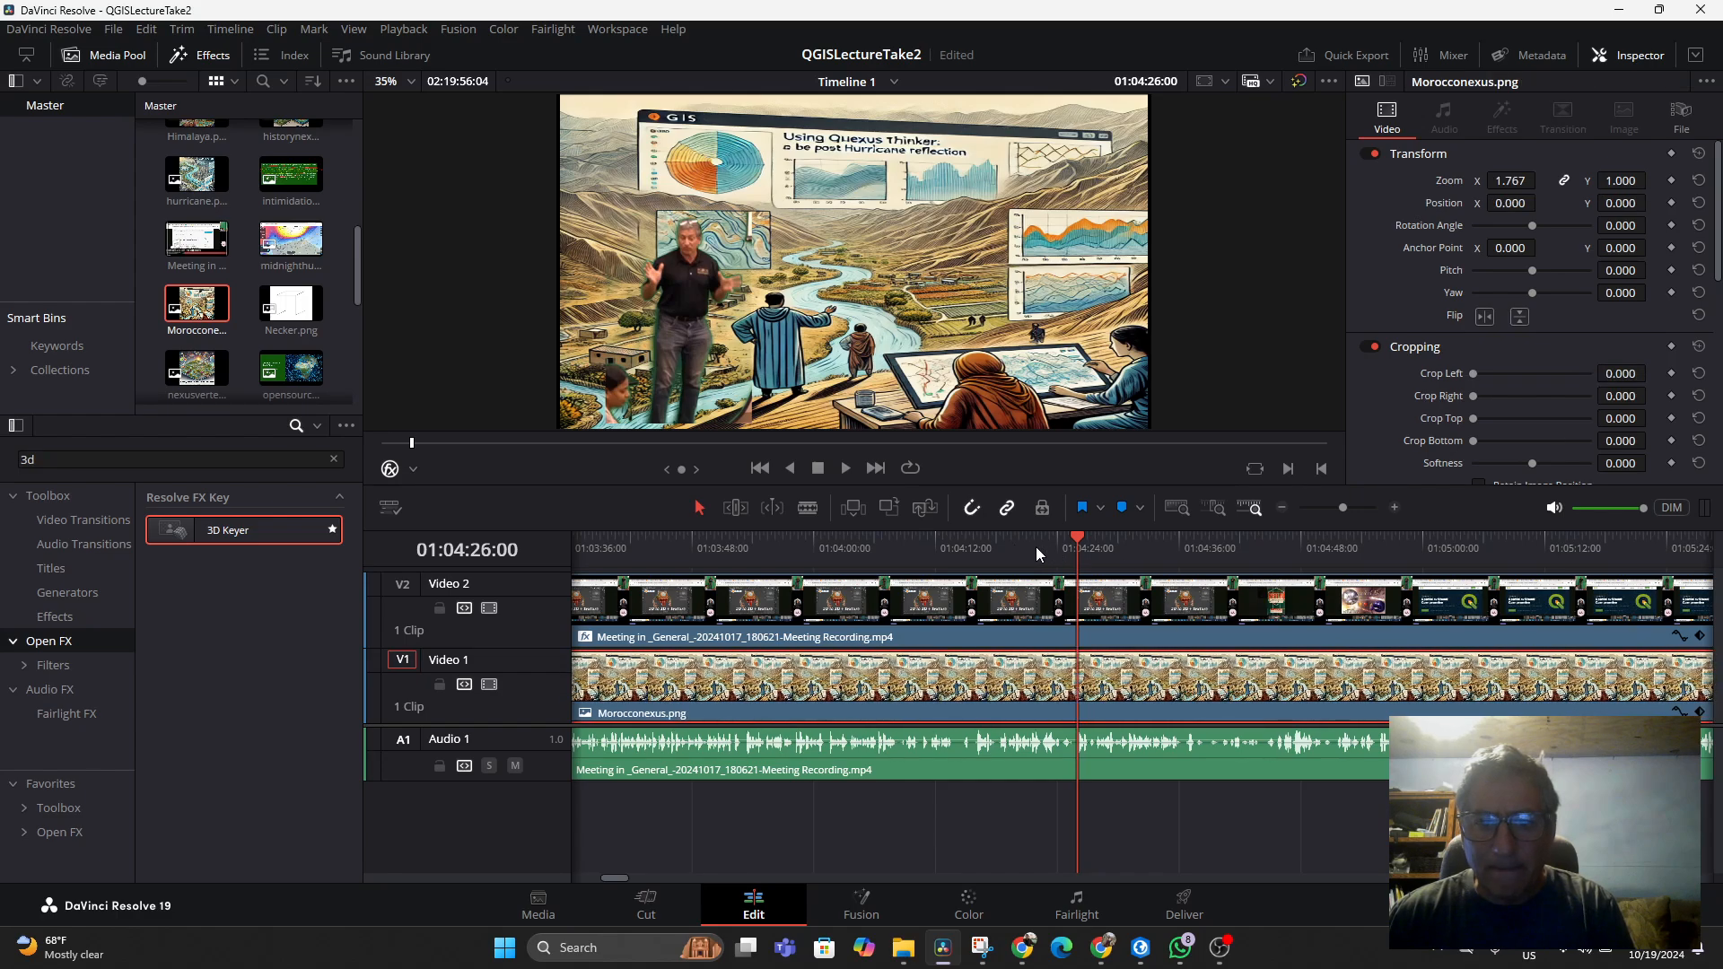
Play and scrub the timeline to review the keyed presenter over the Morocconexus image
key(space)
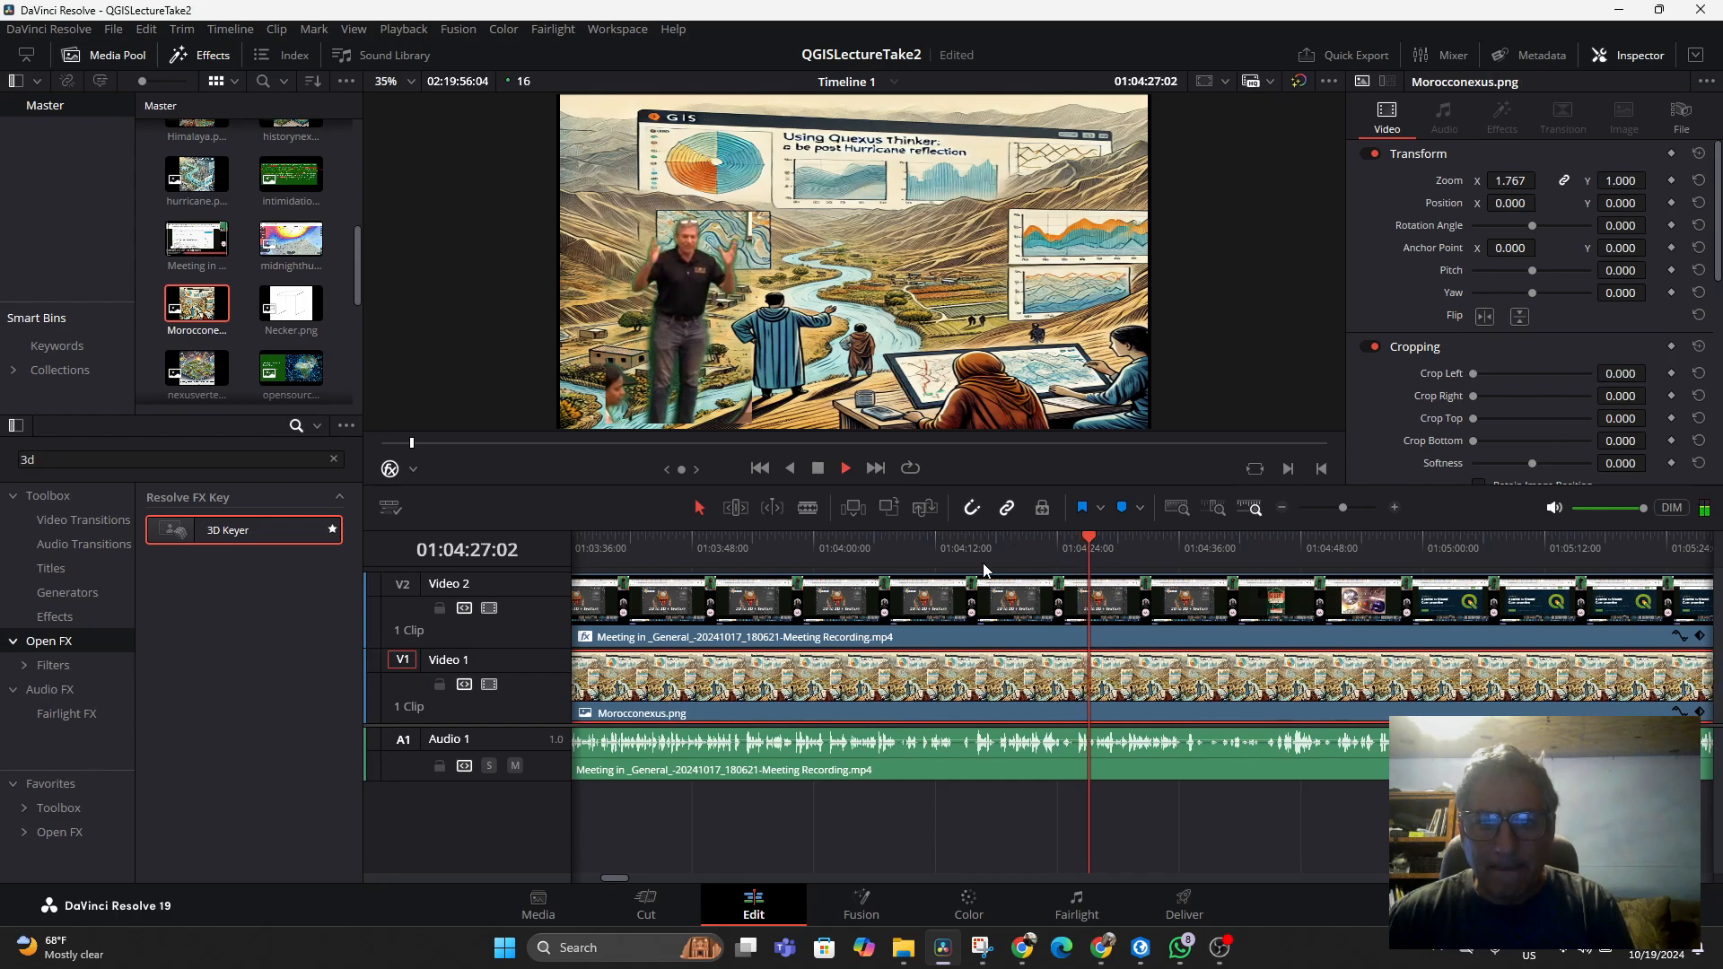
click(949, 549)
key(space)
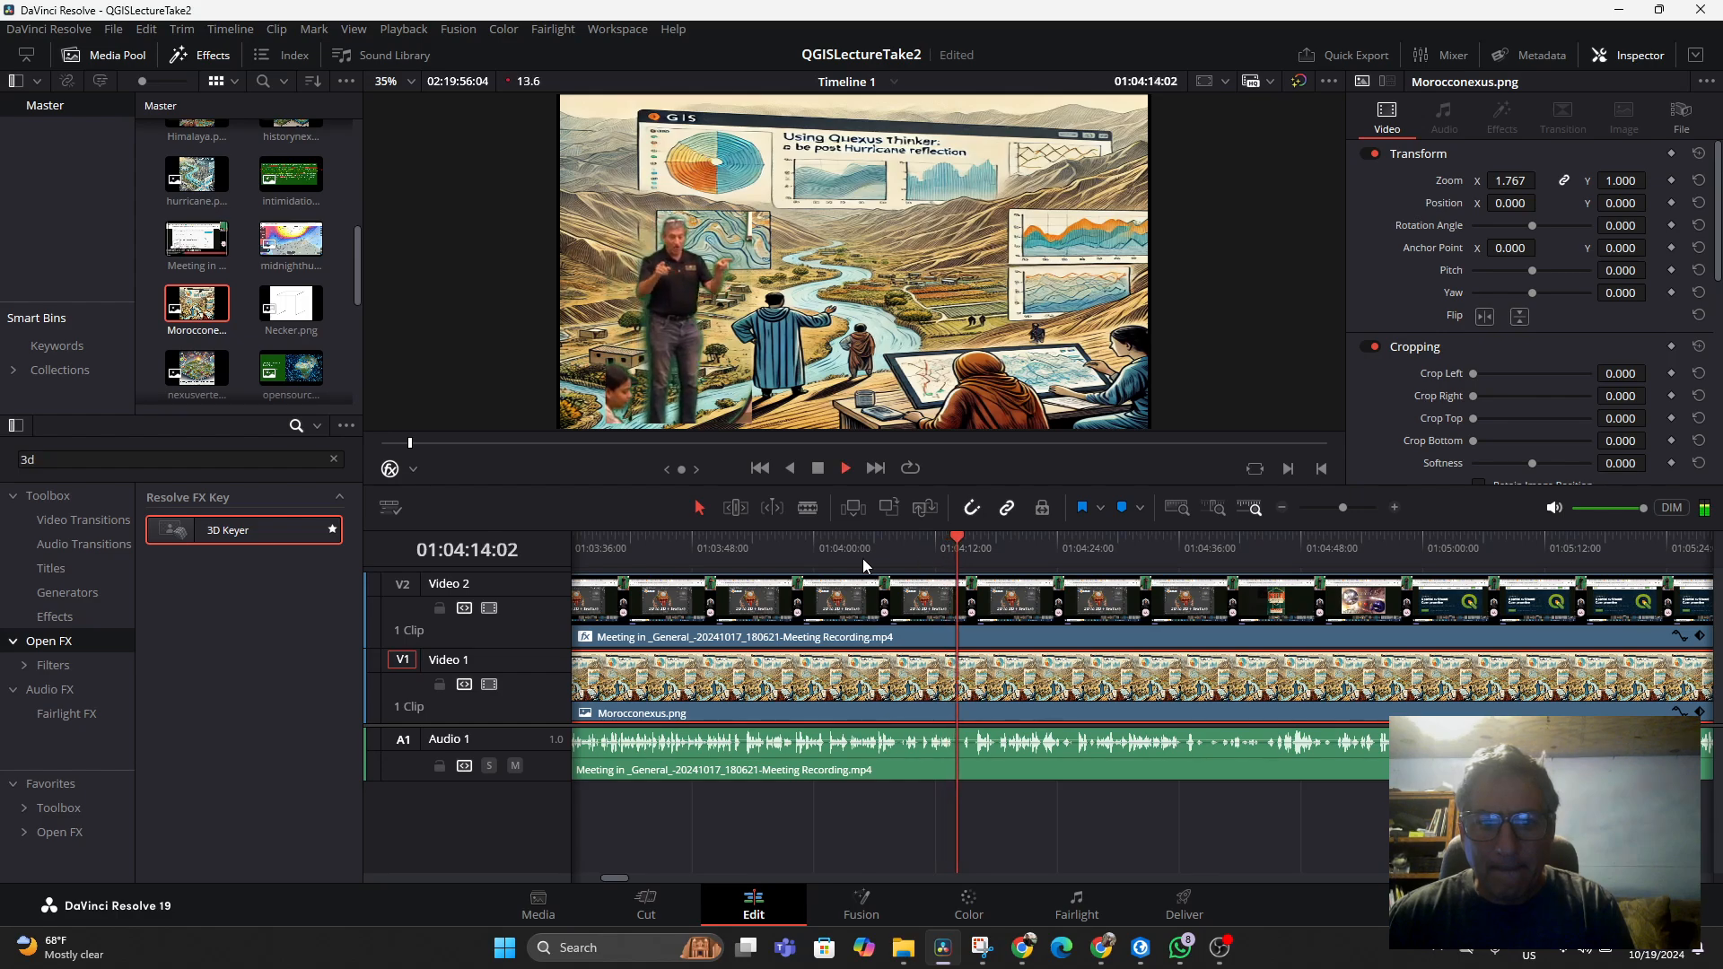
drag(634, 553, 659, 588)
key(space)
key(space)
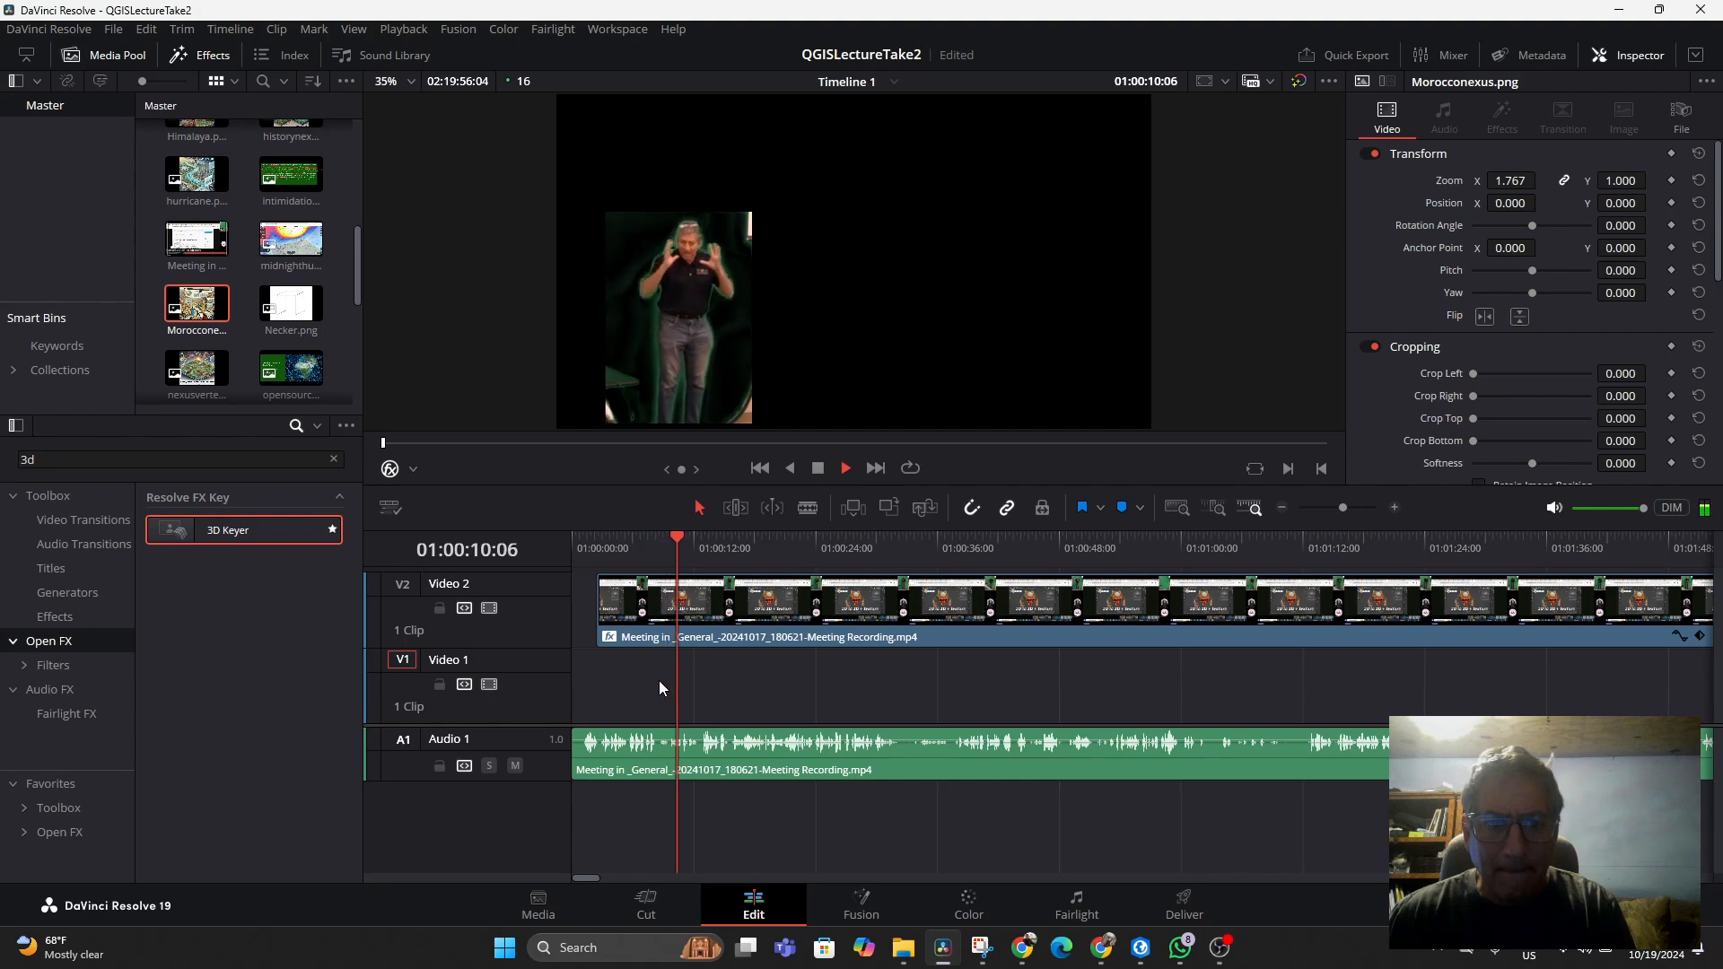
key(space)
Delete the meeting recording clip from Video 2 and its audio clip from Audio 1
click(765, 615)
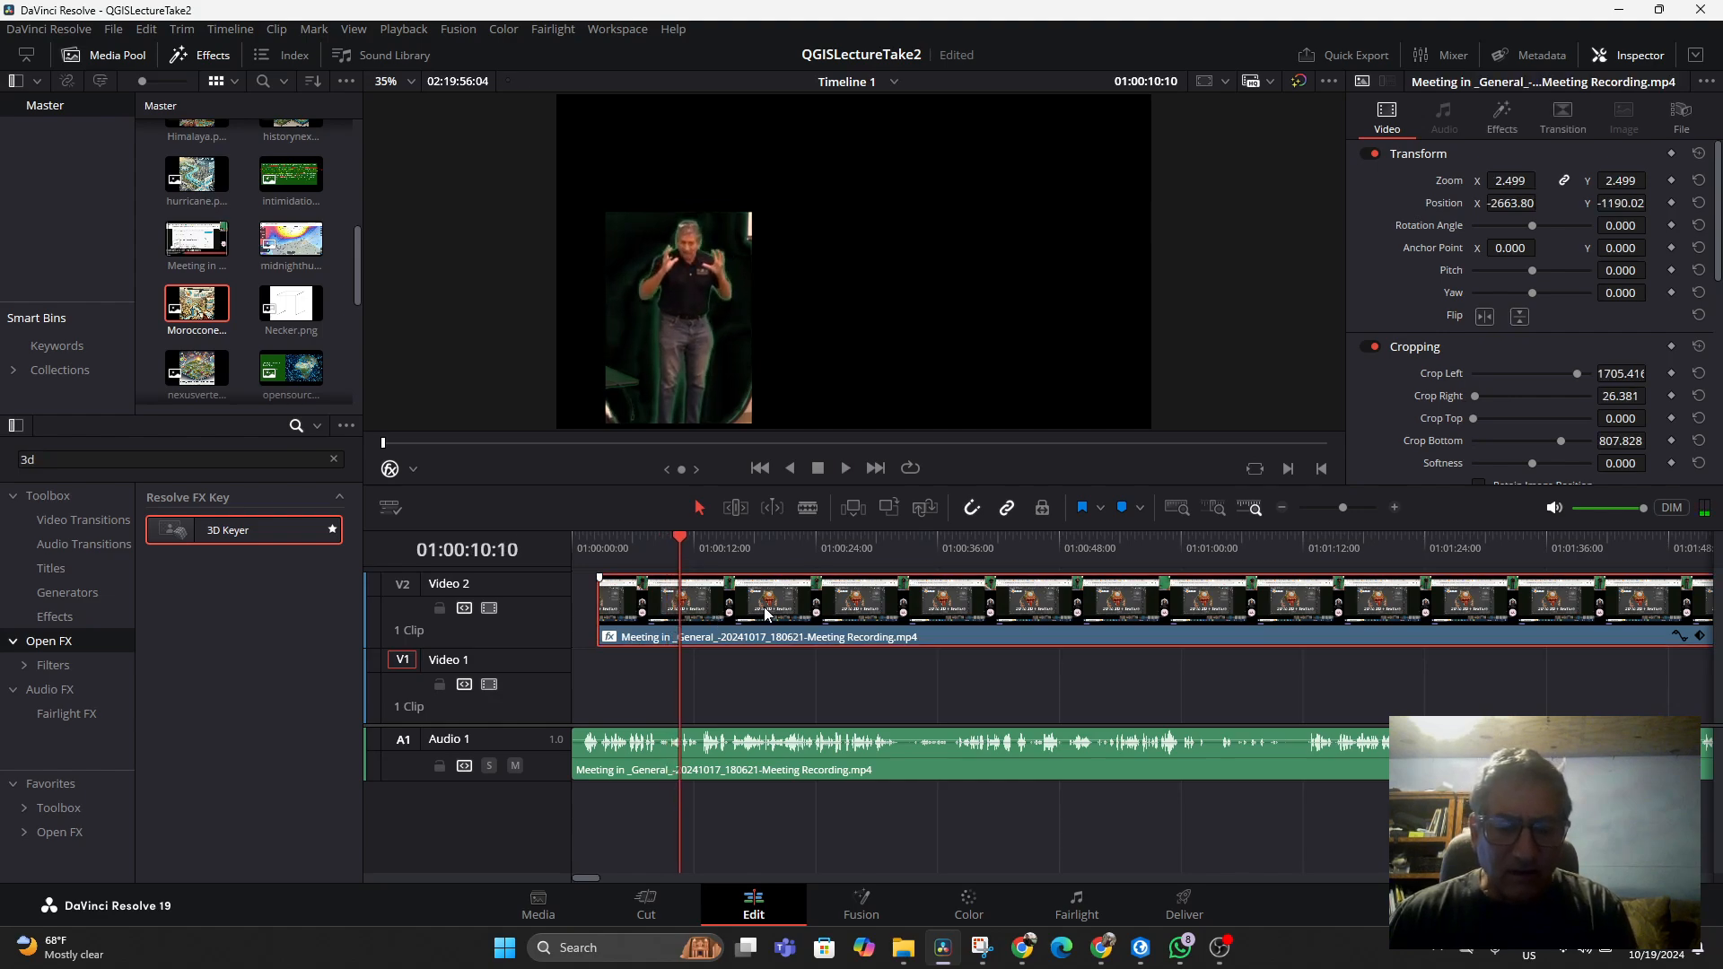
click(594, 615)
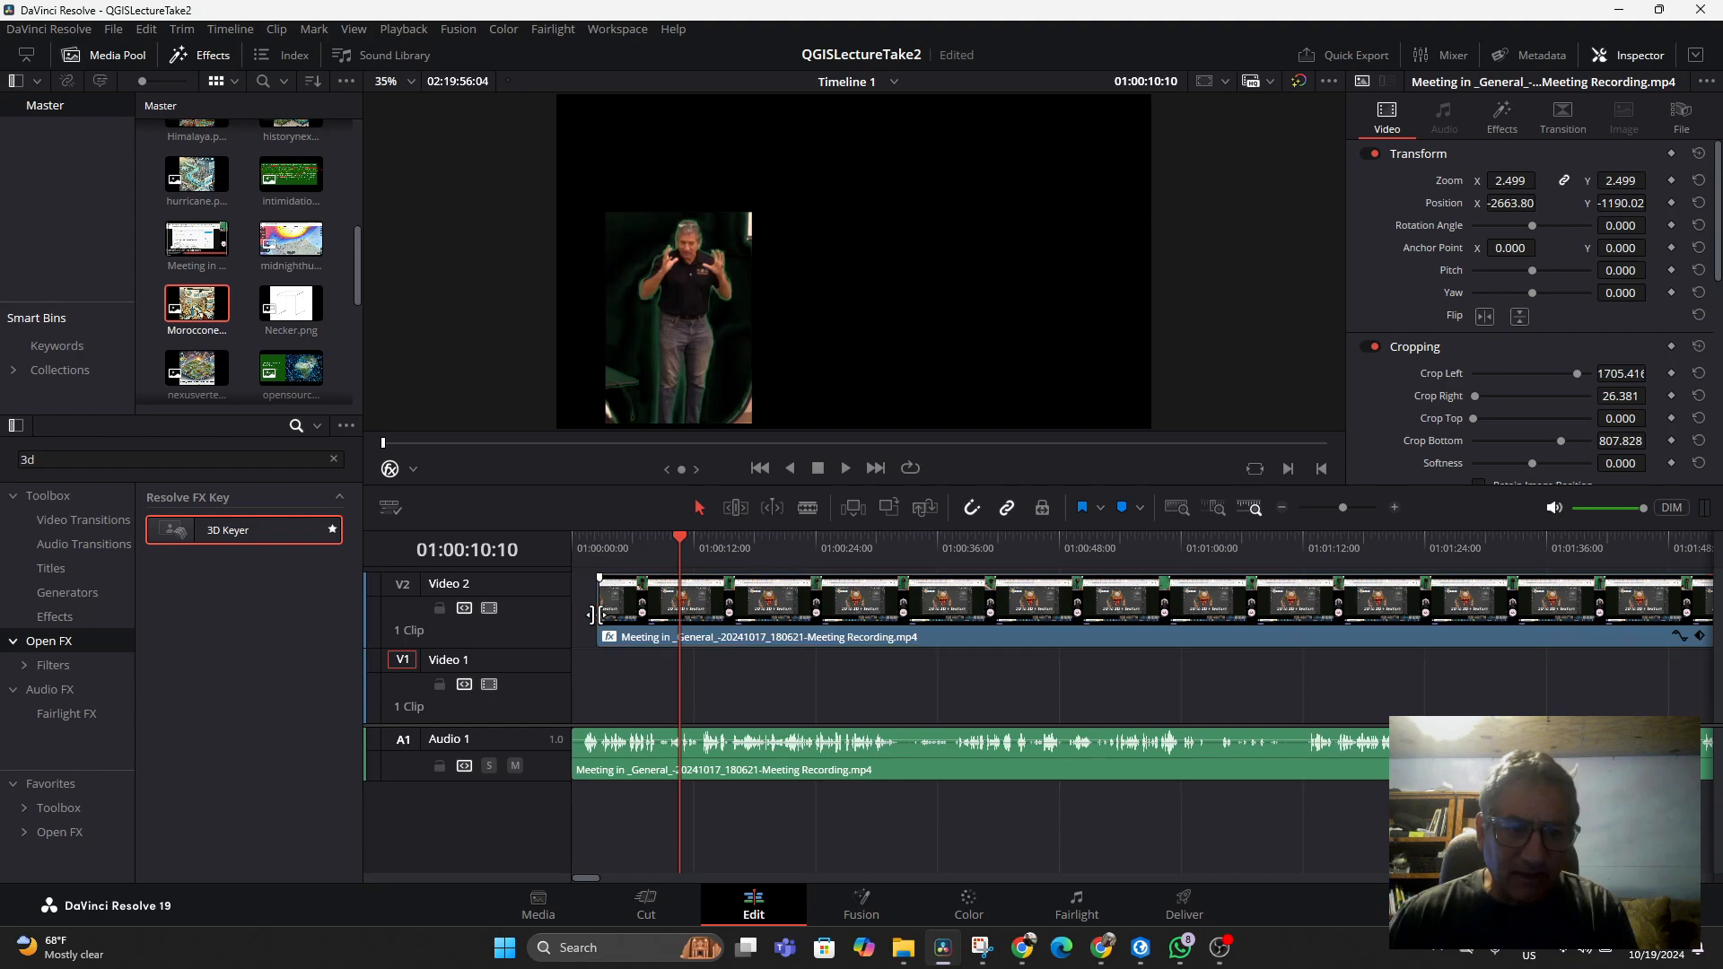
click(814, 639)
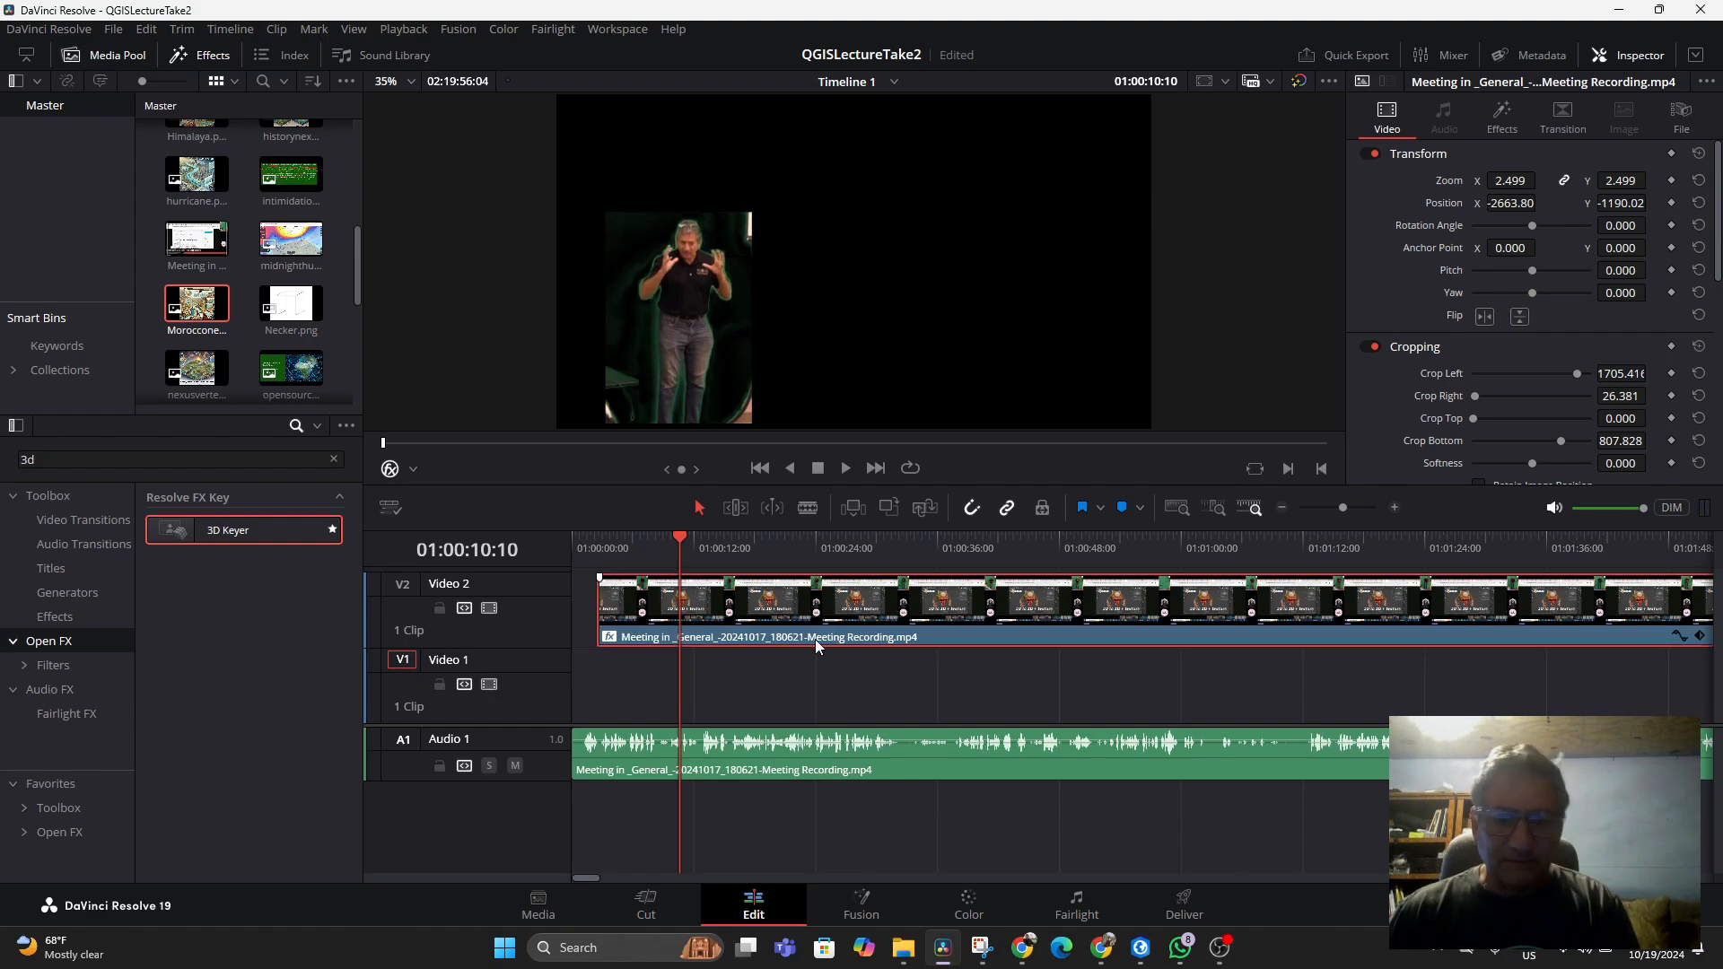
key(Delete)
click(793, 746)
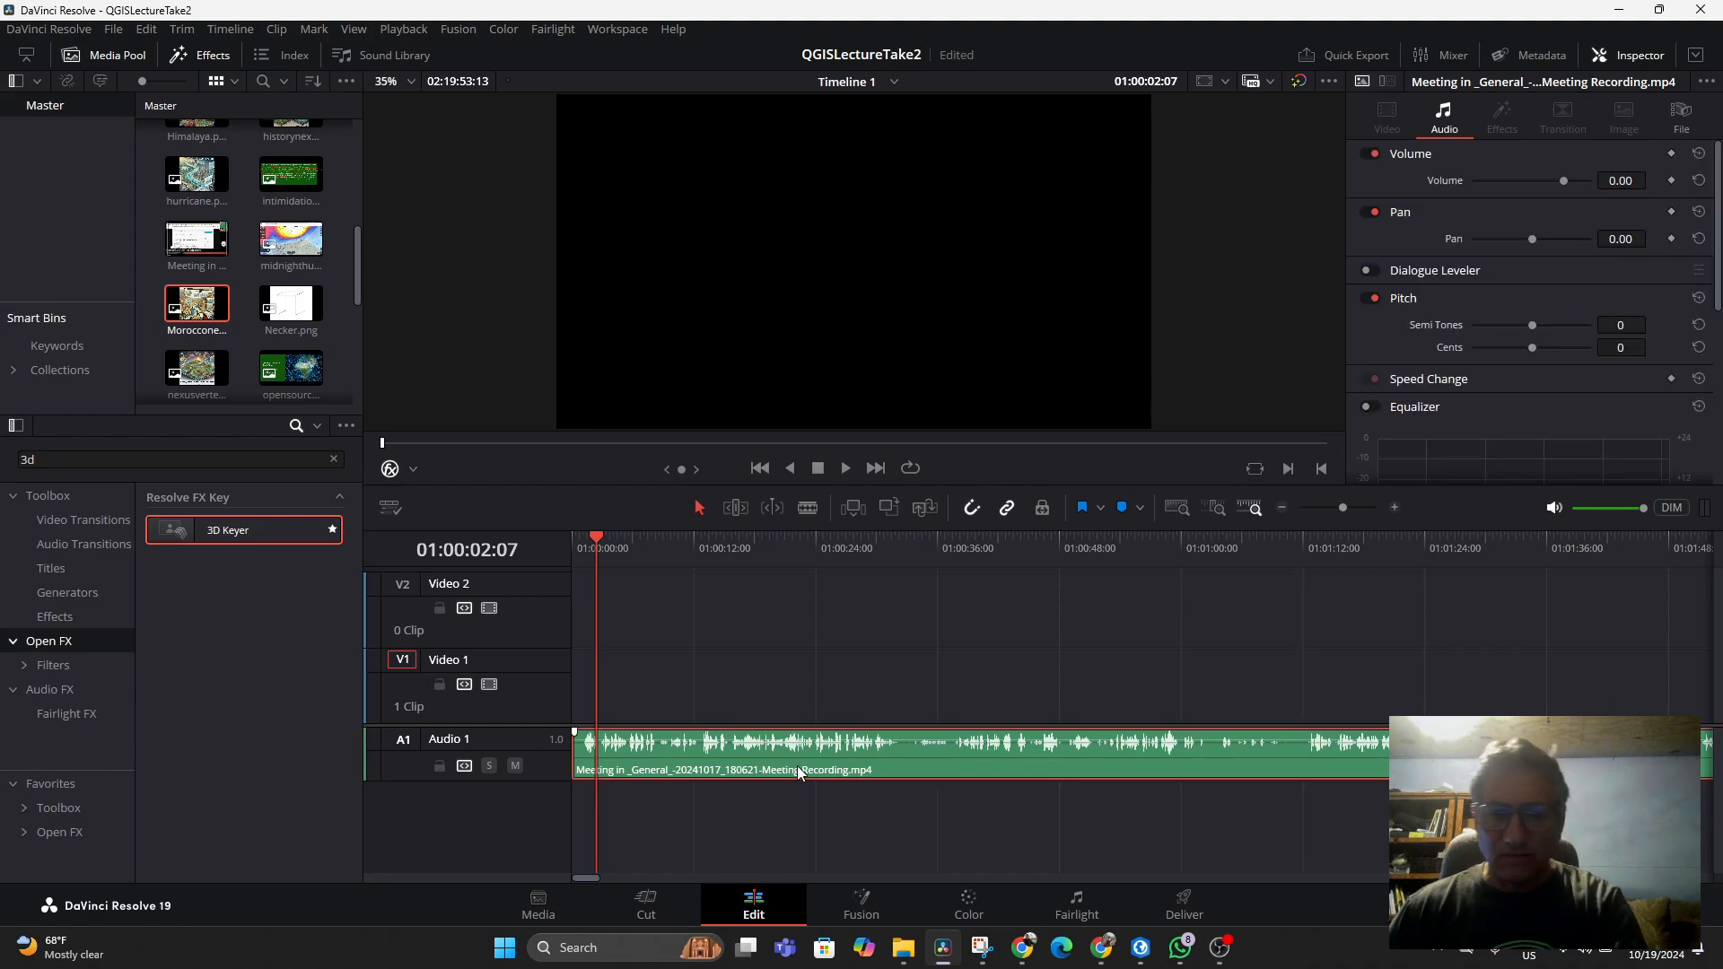
key(Delete)
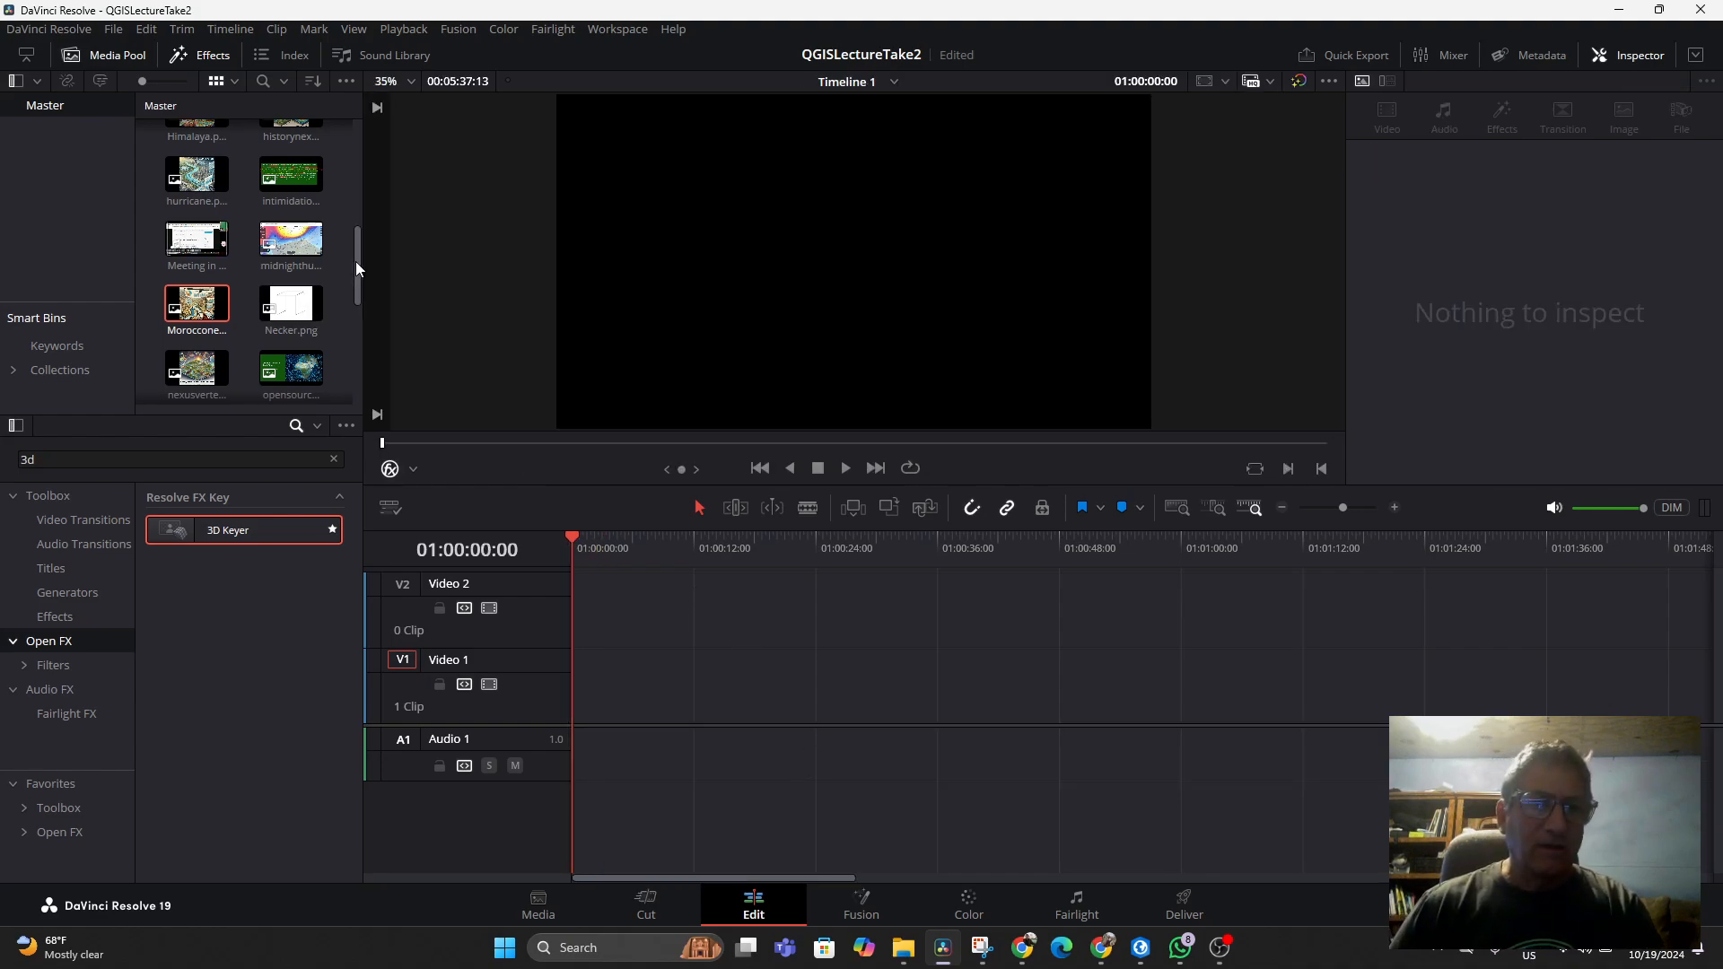
Open the Video Clips collection and place the Meeting in General recording at the start of Video 1
drag(355, 261, 349, 133)
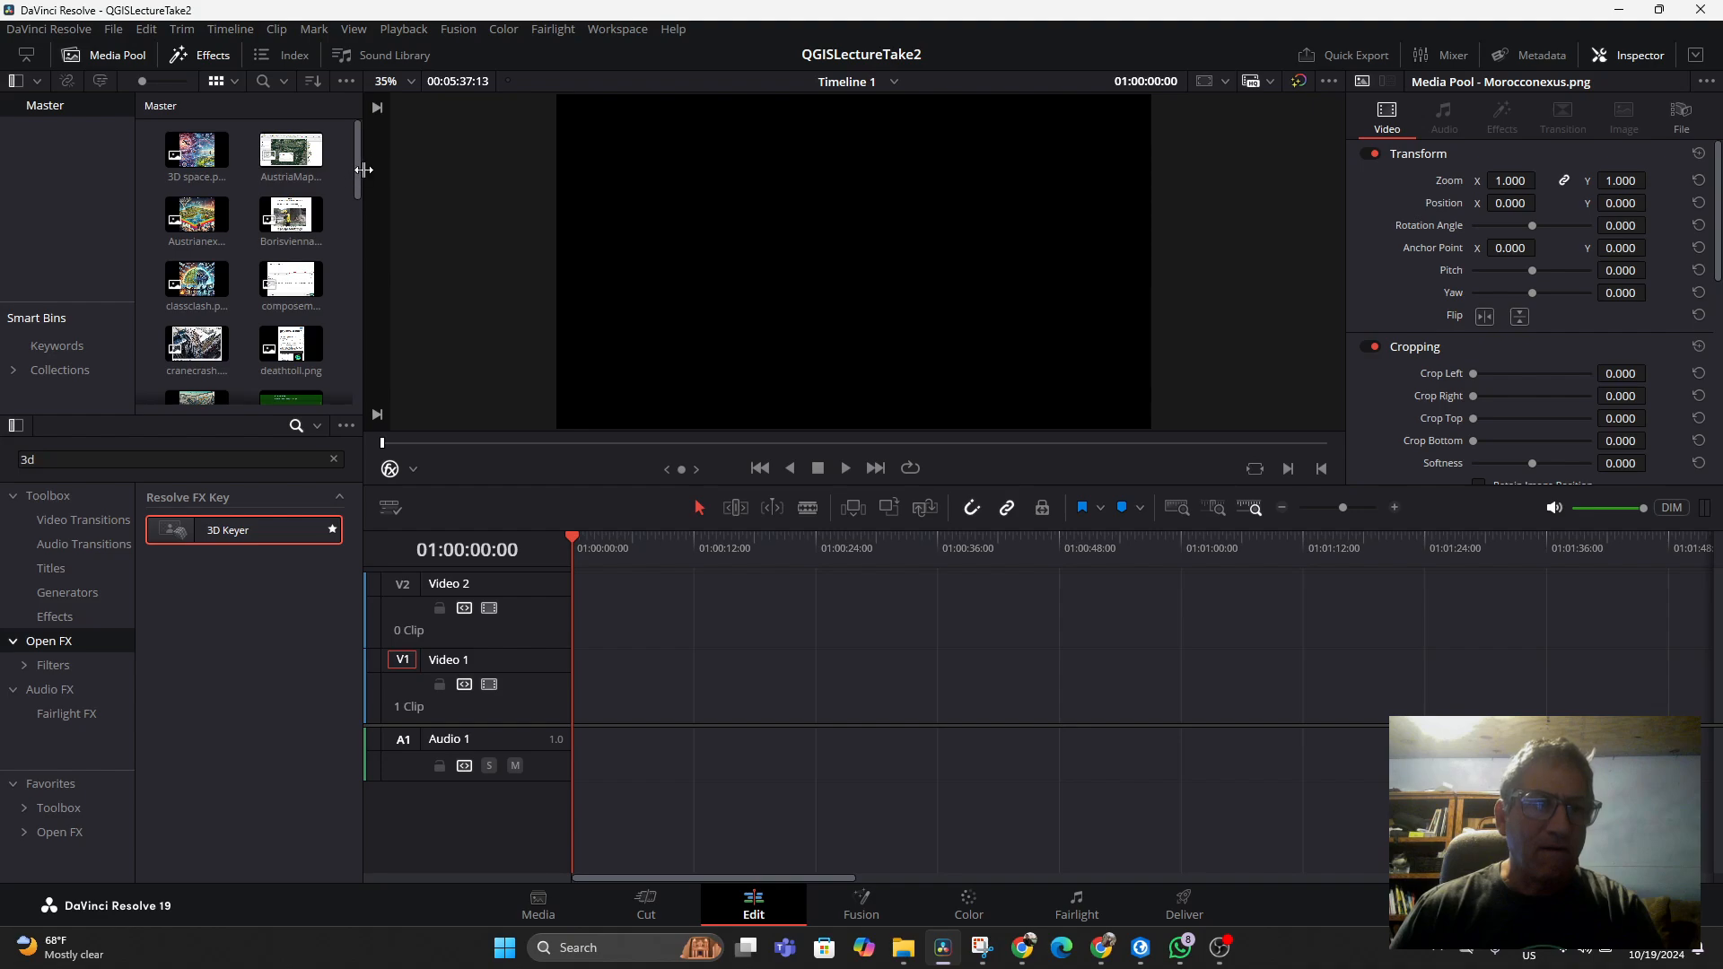
drag(359, 179, 384, 136)
double_click(297, 296)
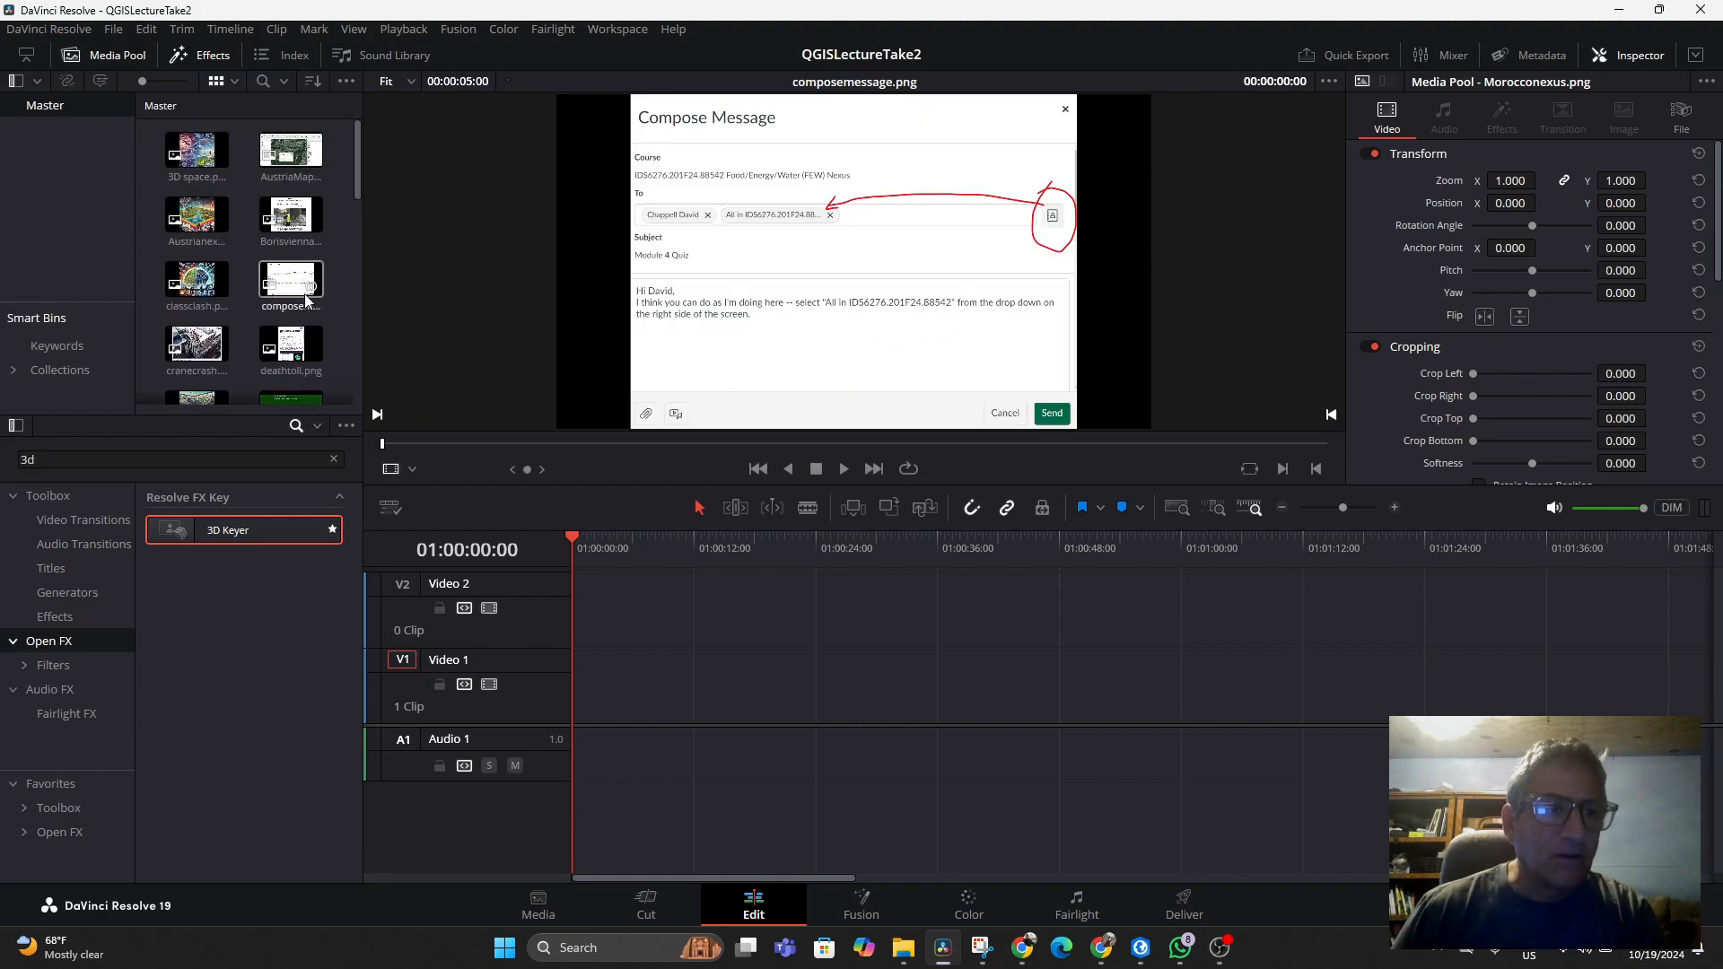
scroll(306, 286, down, 10)
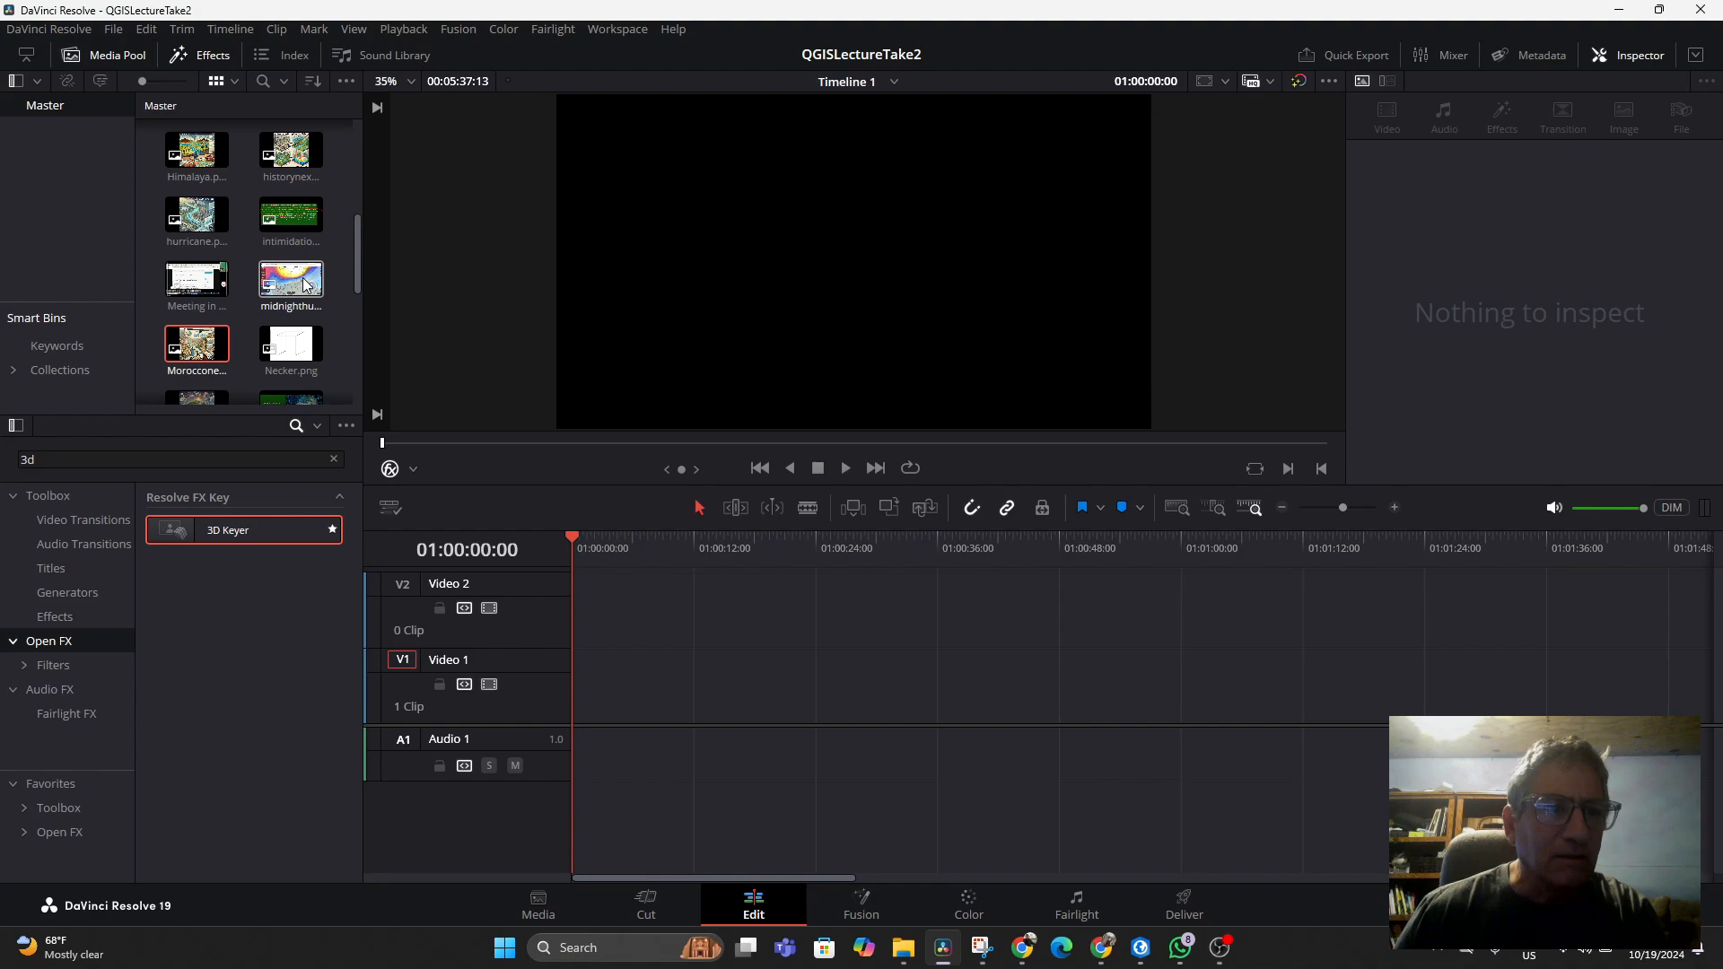
scroll(305, 286, up, 5)
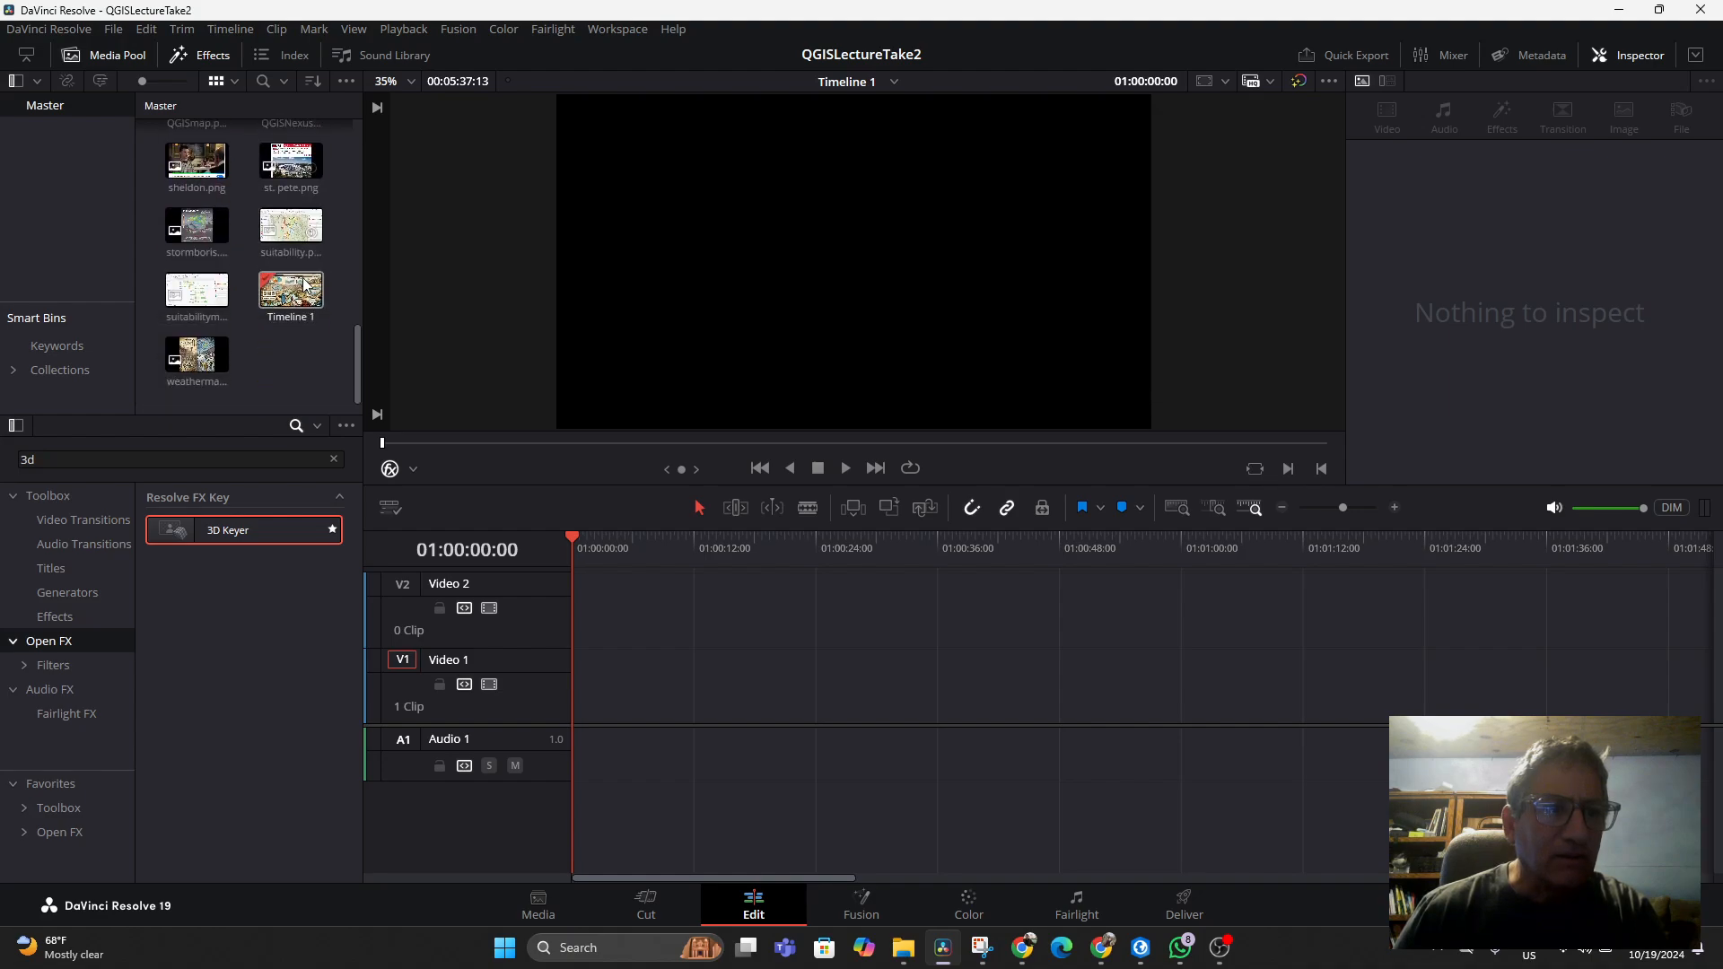
scroll(303, 279, up, 6)
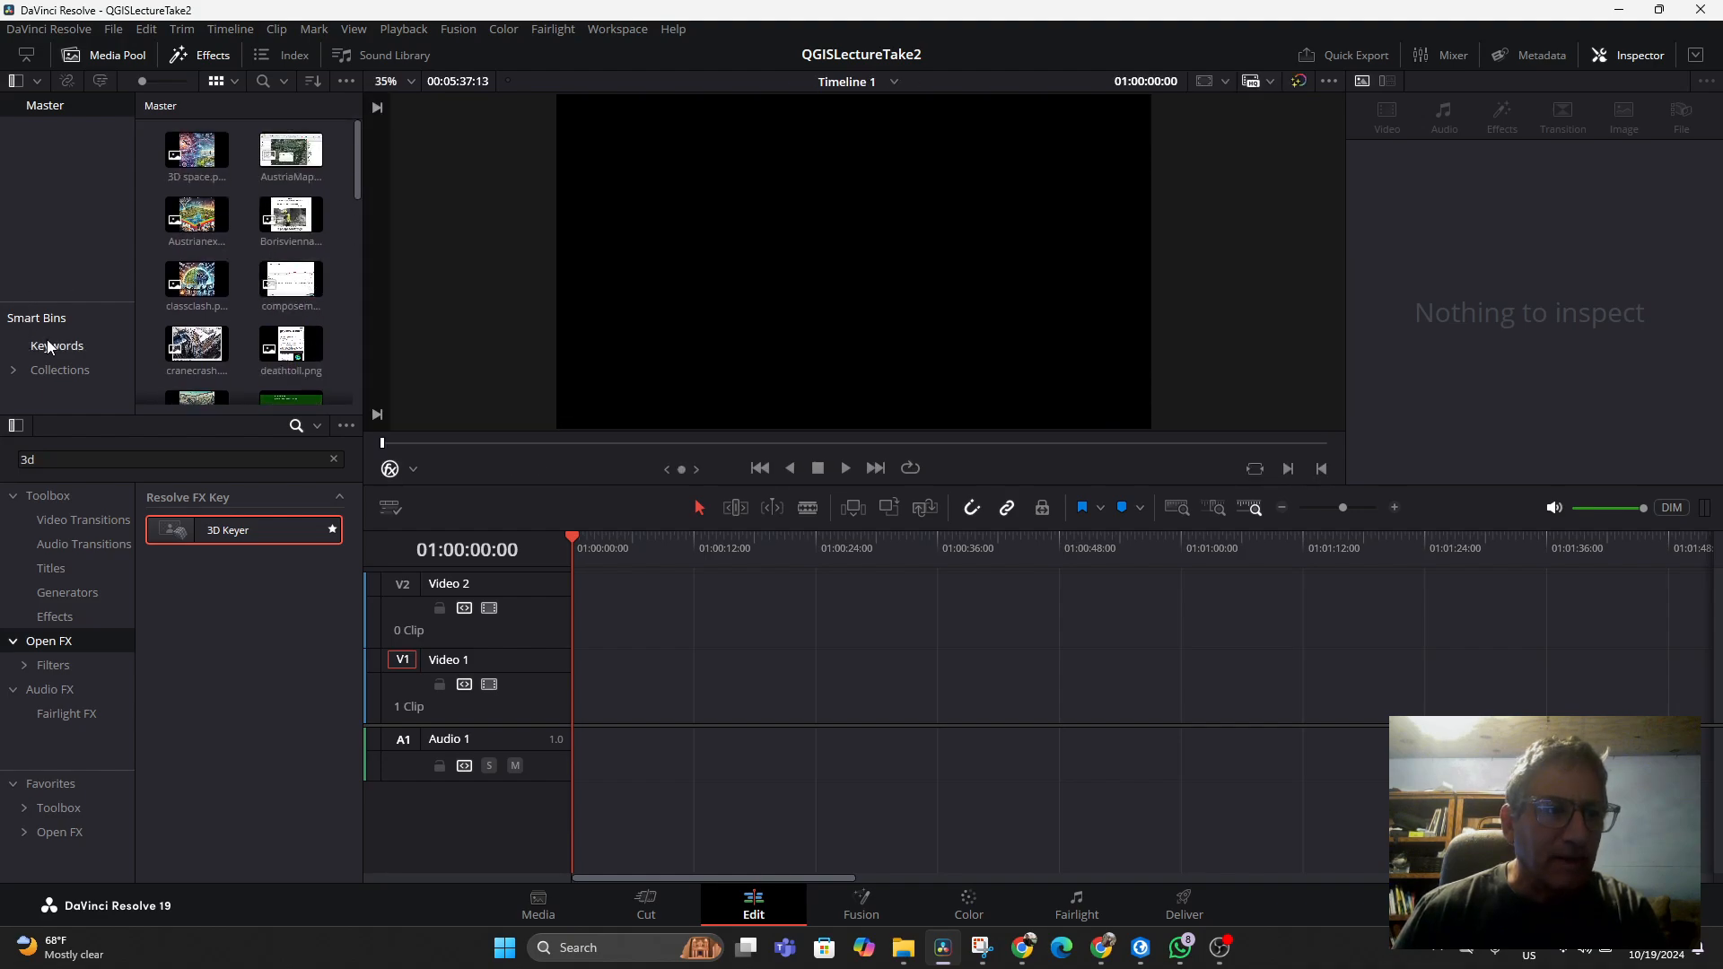
click(47, 375)
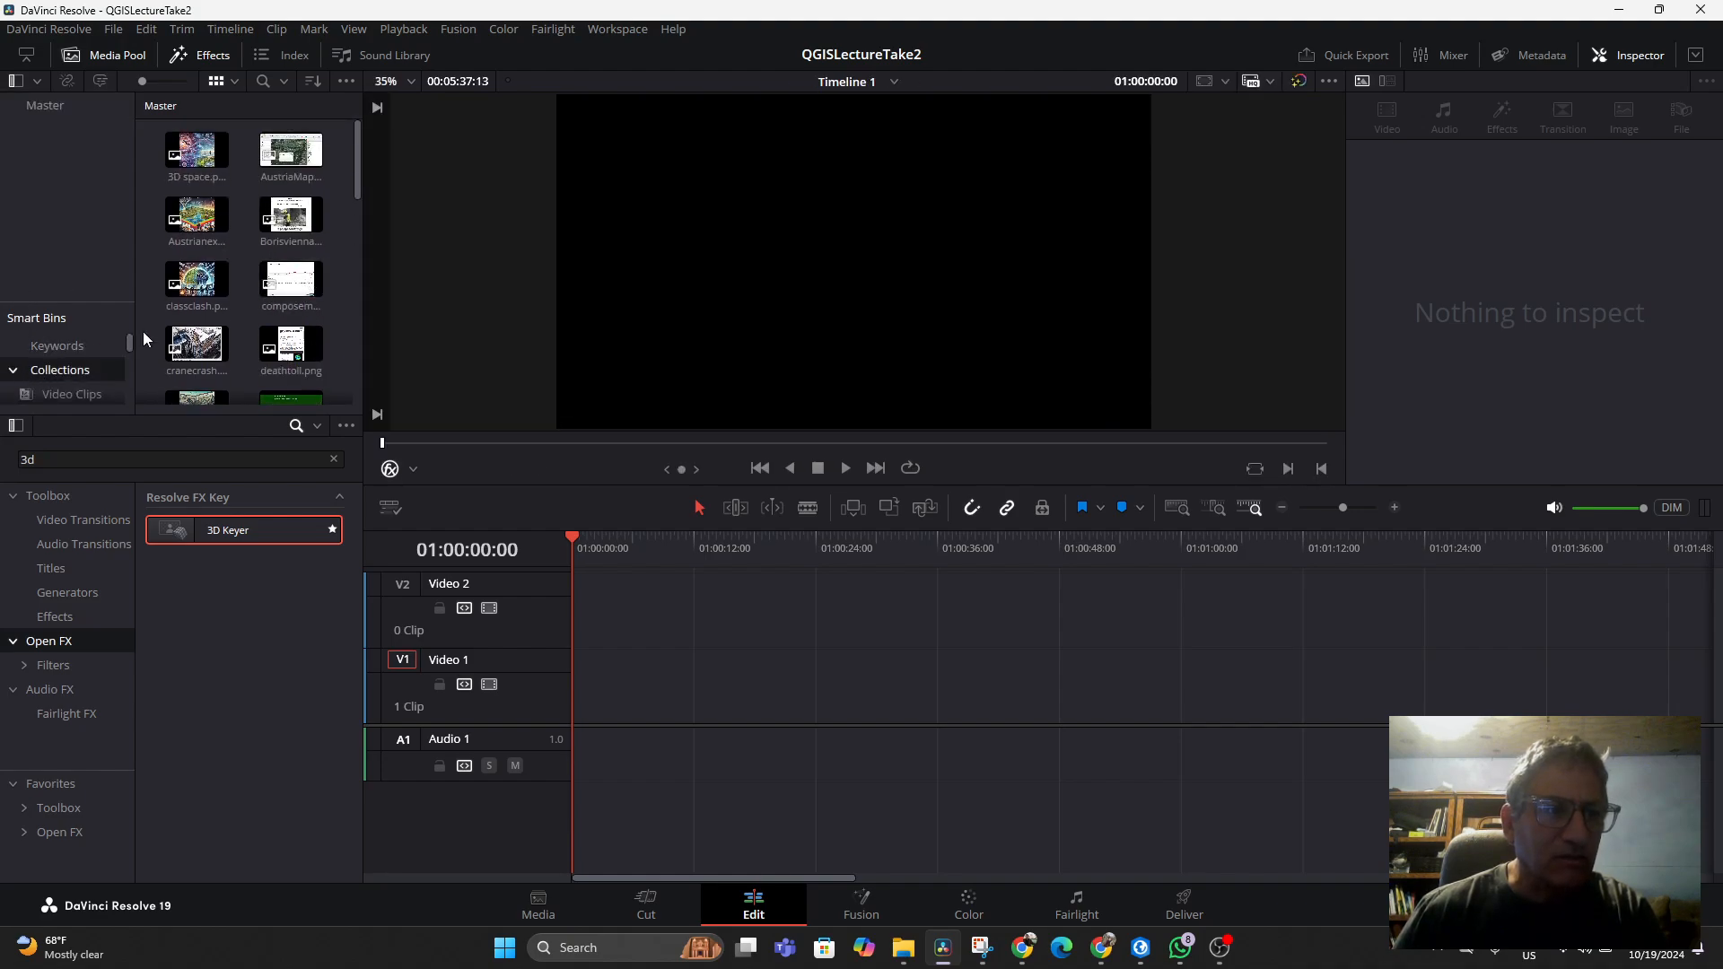
click(67, 392)
drag(208, 165, 578, 713)
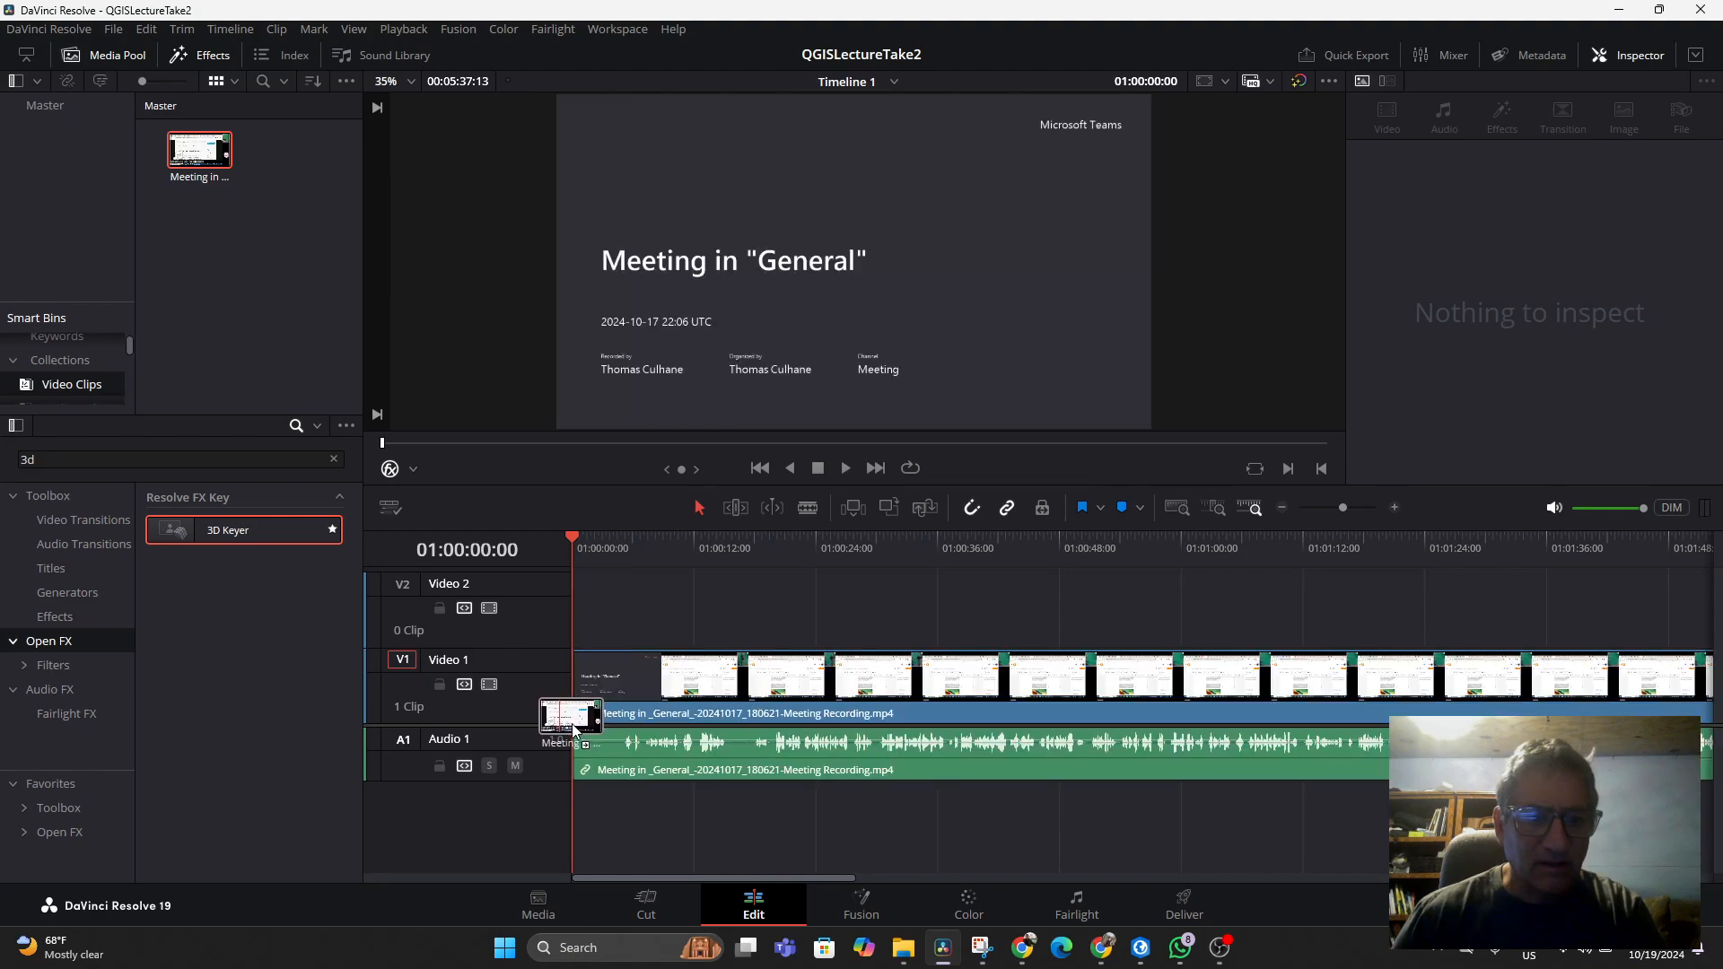
Move the playhead far into the recording and set an In point at about 01:54:18
click(798, 548)
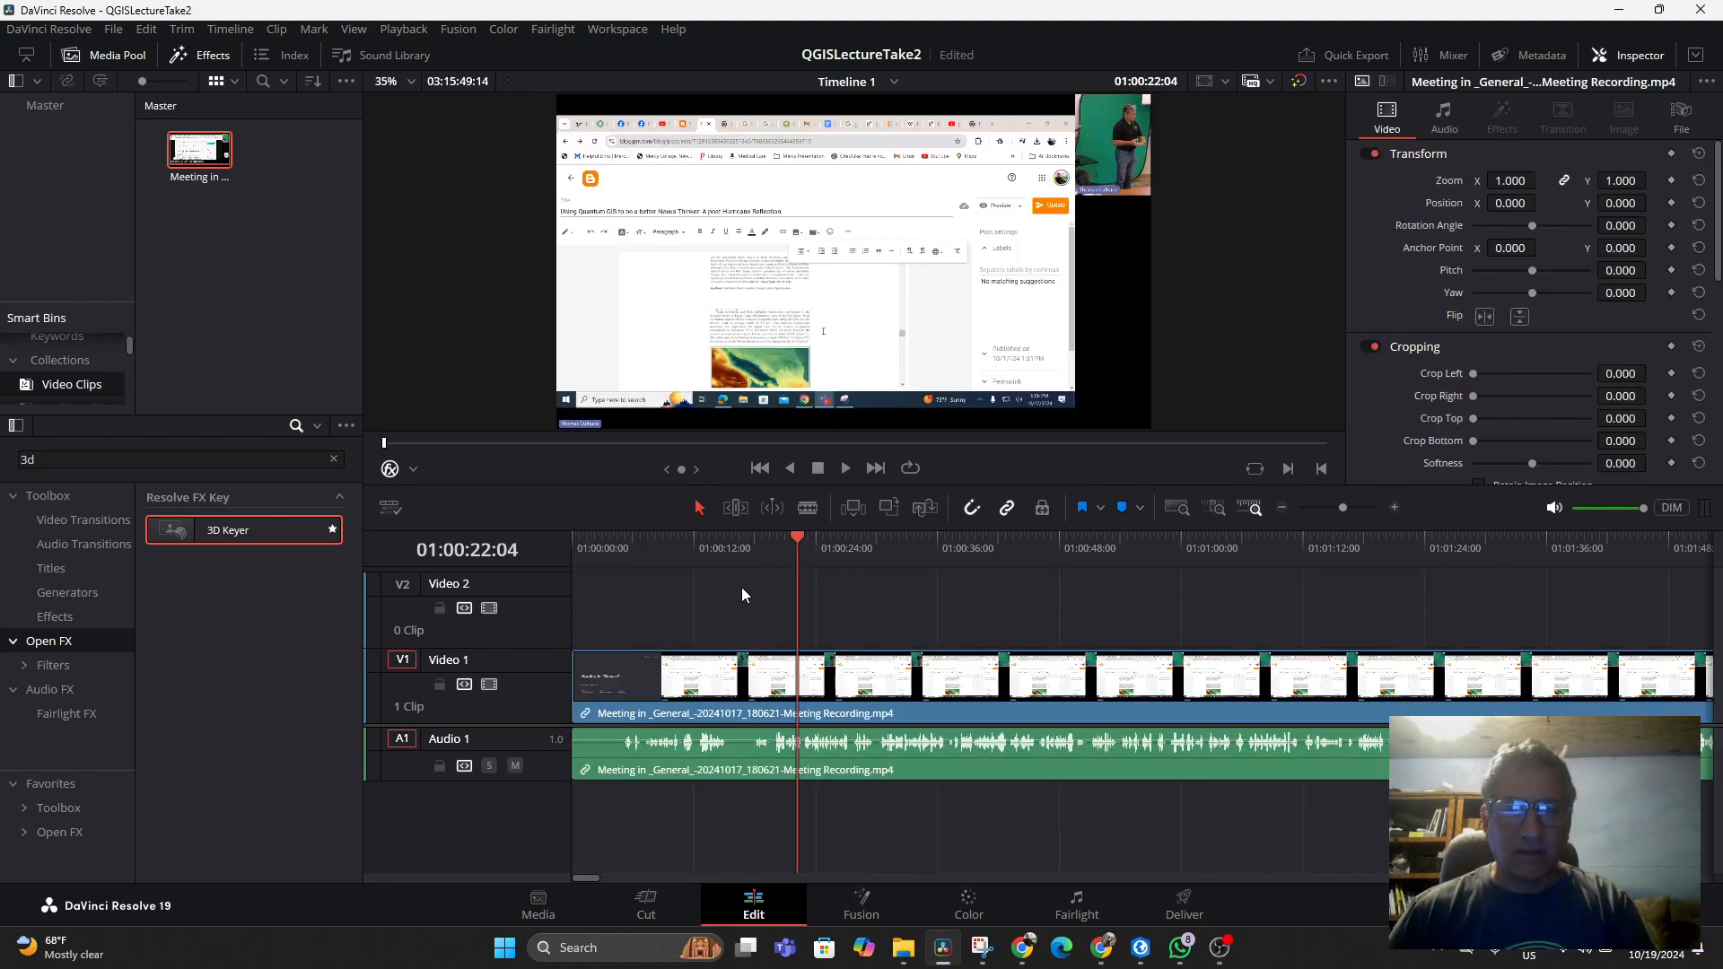
drag(801, 538, 1642, 716)
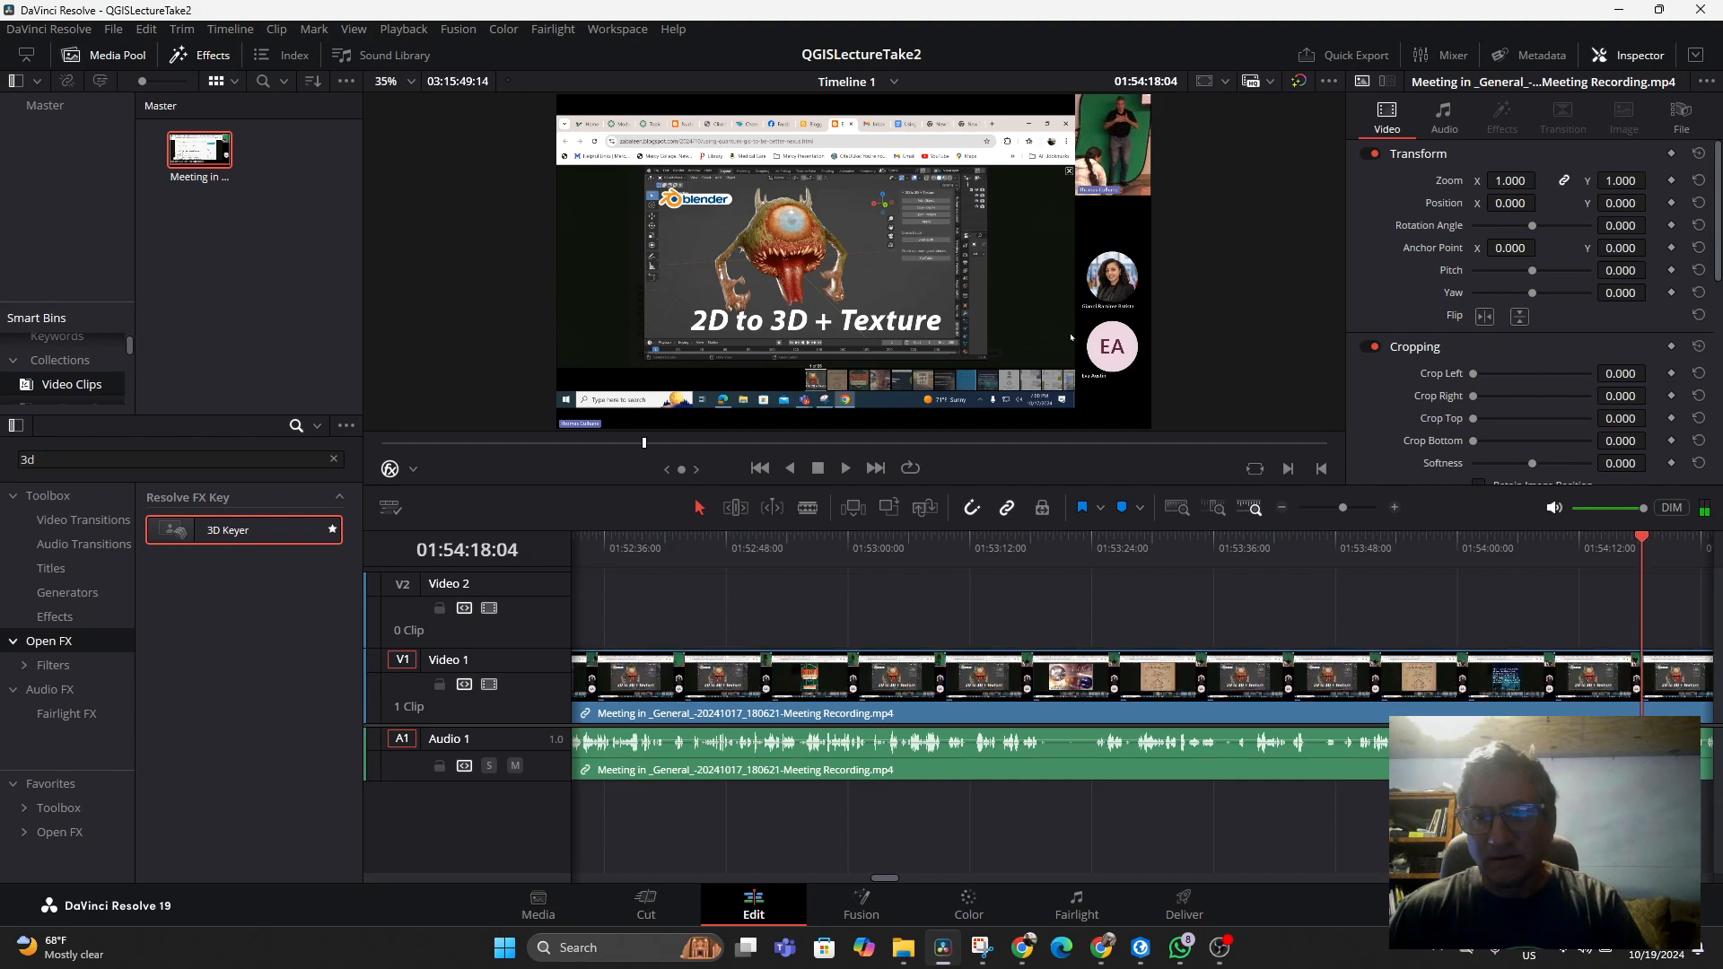
right_click(1611, 547)
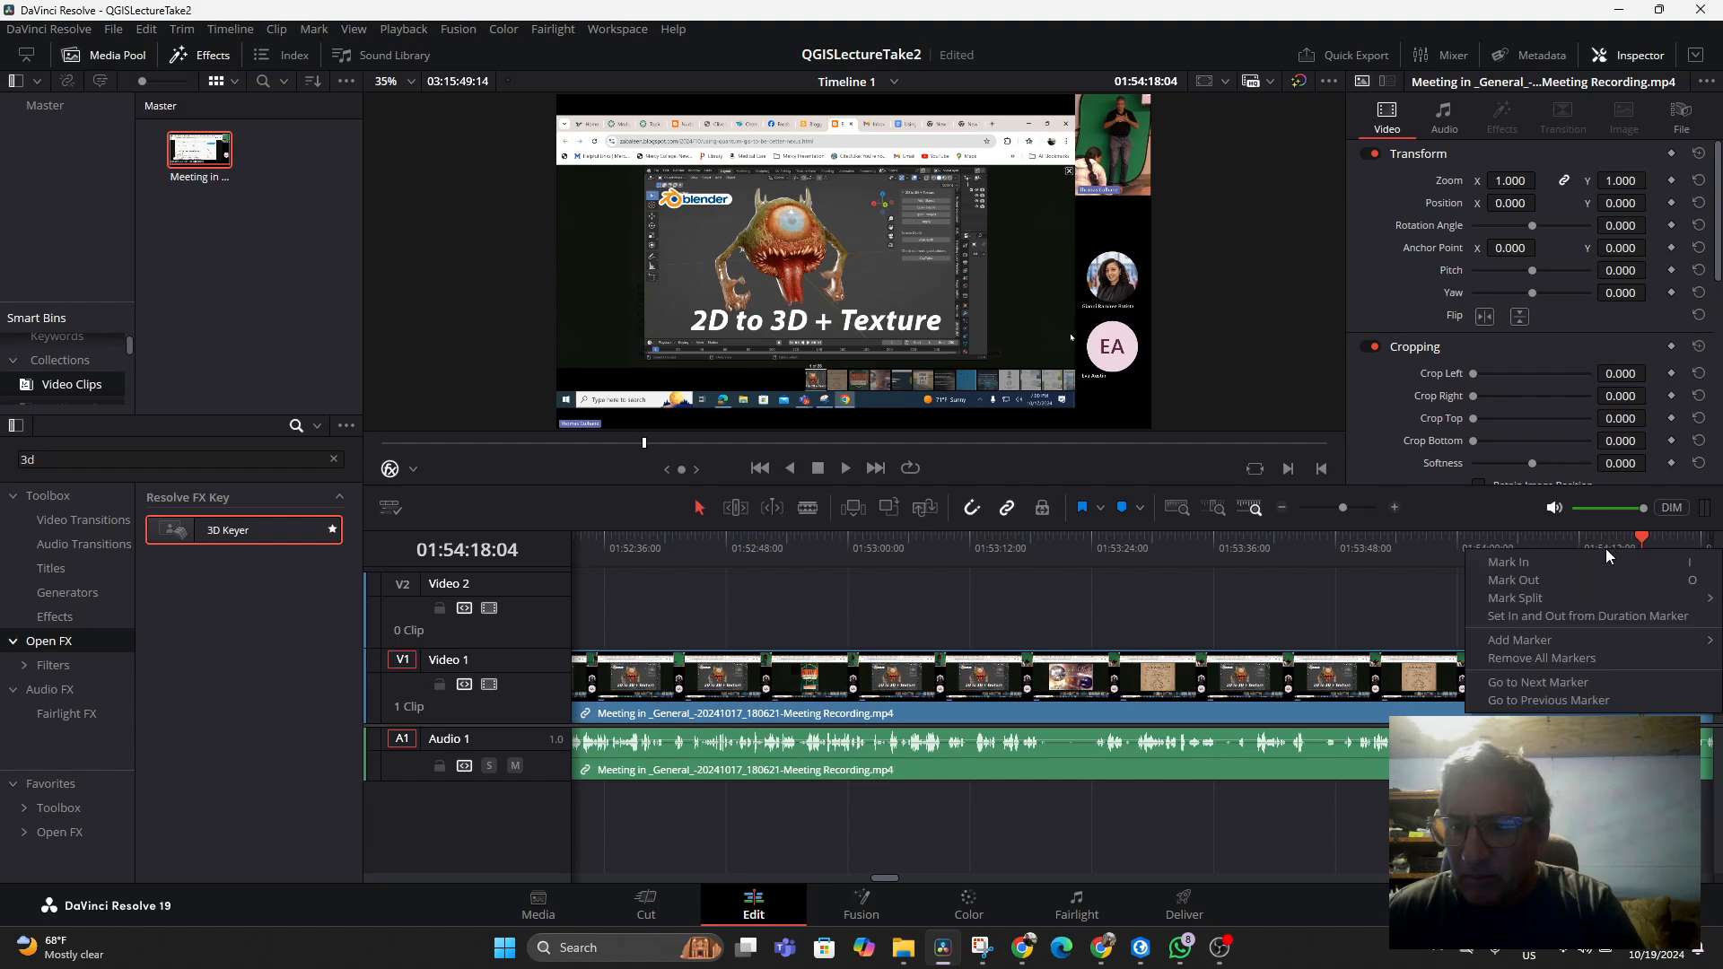
click(1554, 563)
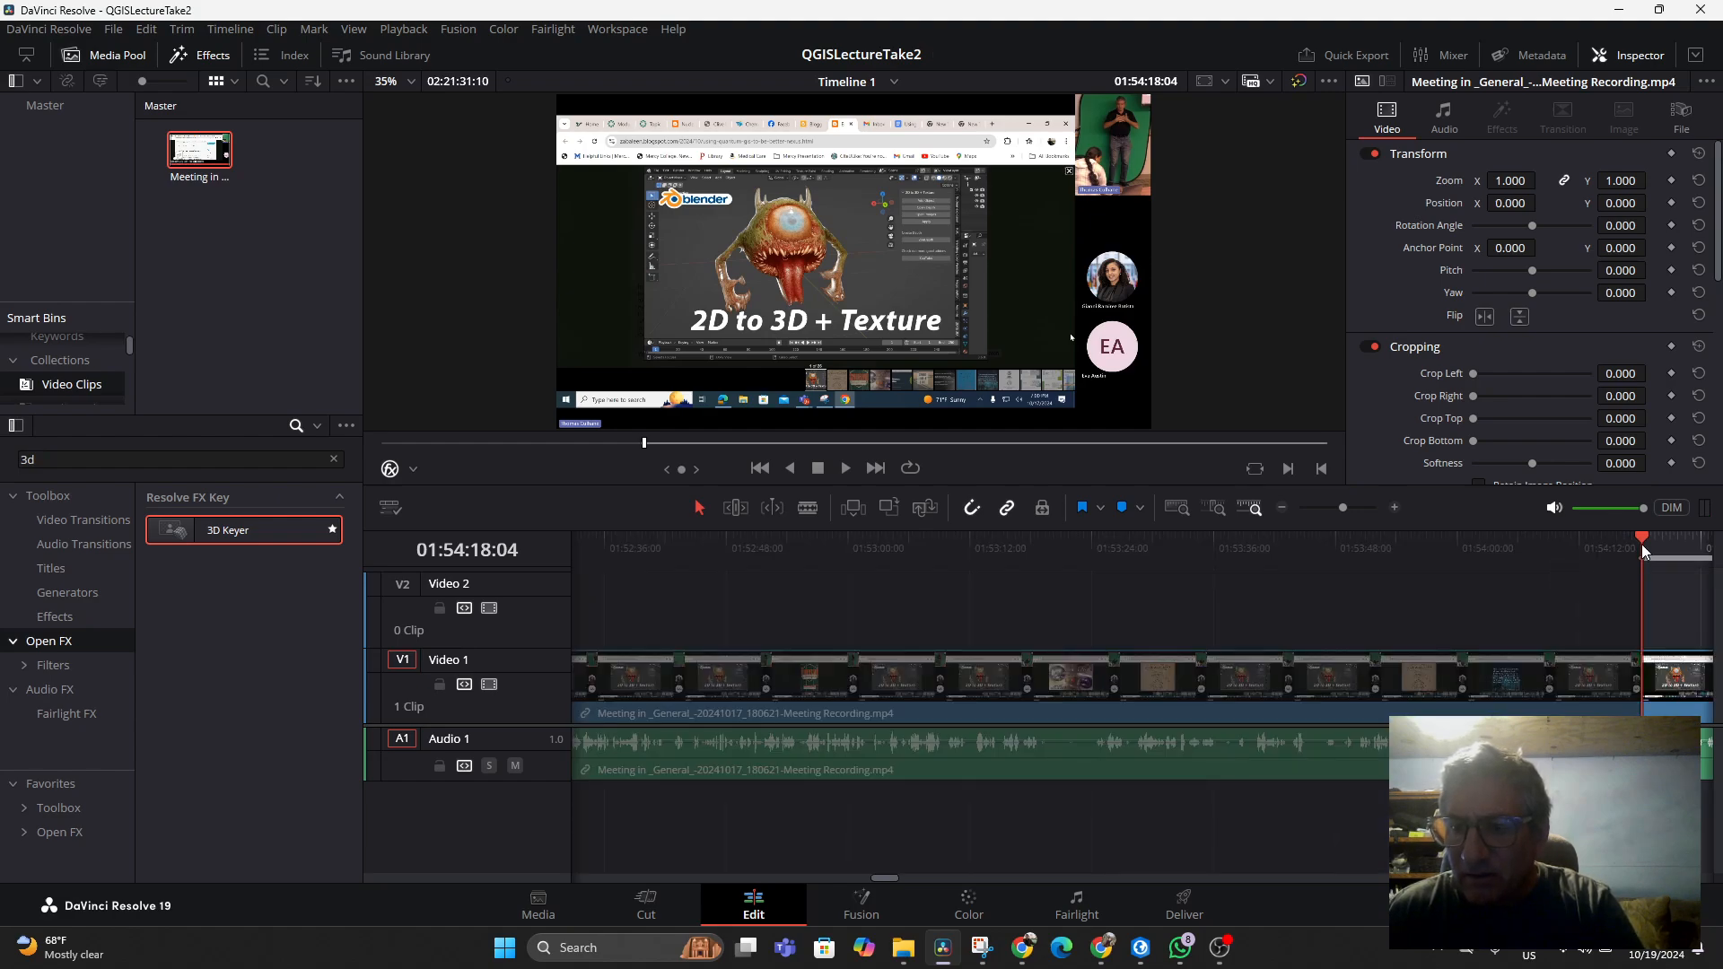
Play and scrub the recording around 01:57 to find the cut point
drag(1644, 540, 1484, 548)
key(space)
key(space)
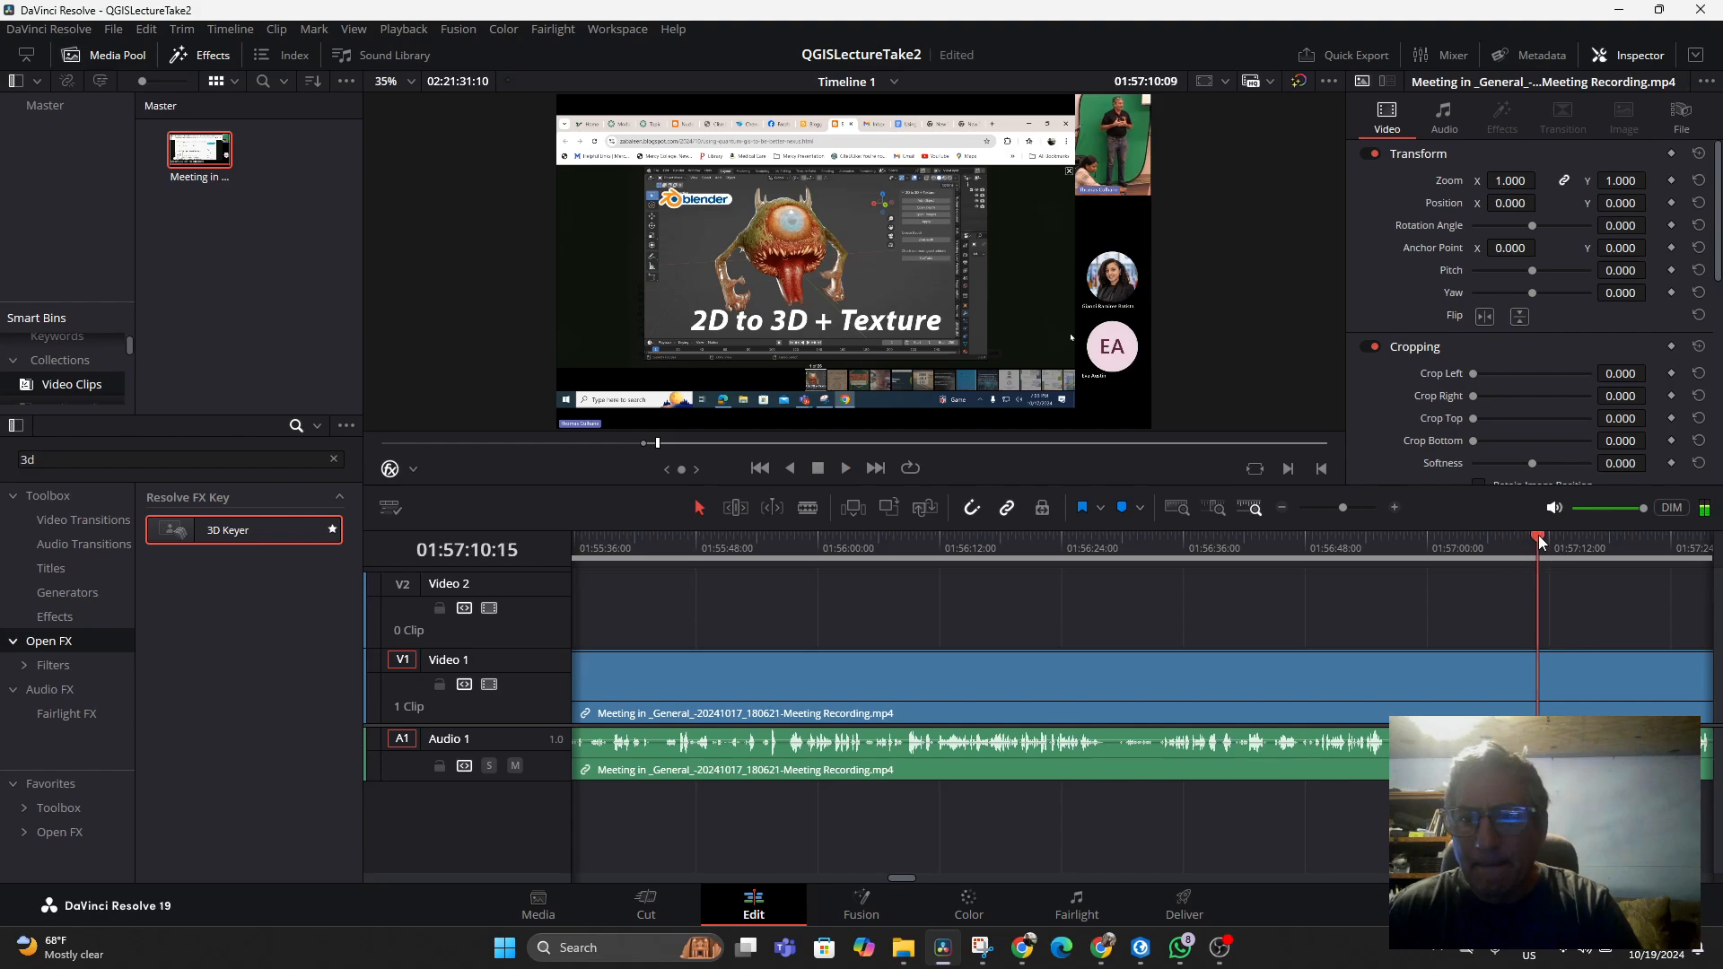
drag(1538, 535, 1603, 543)
key(space)
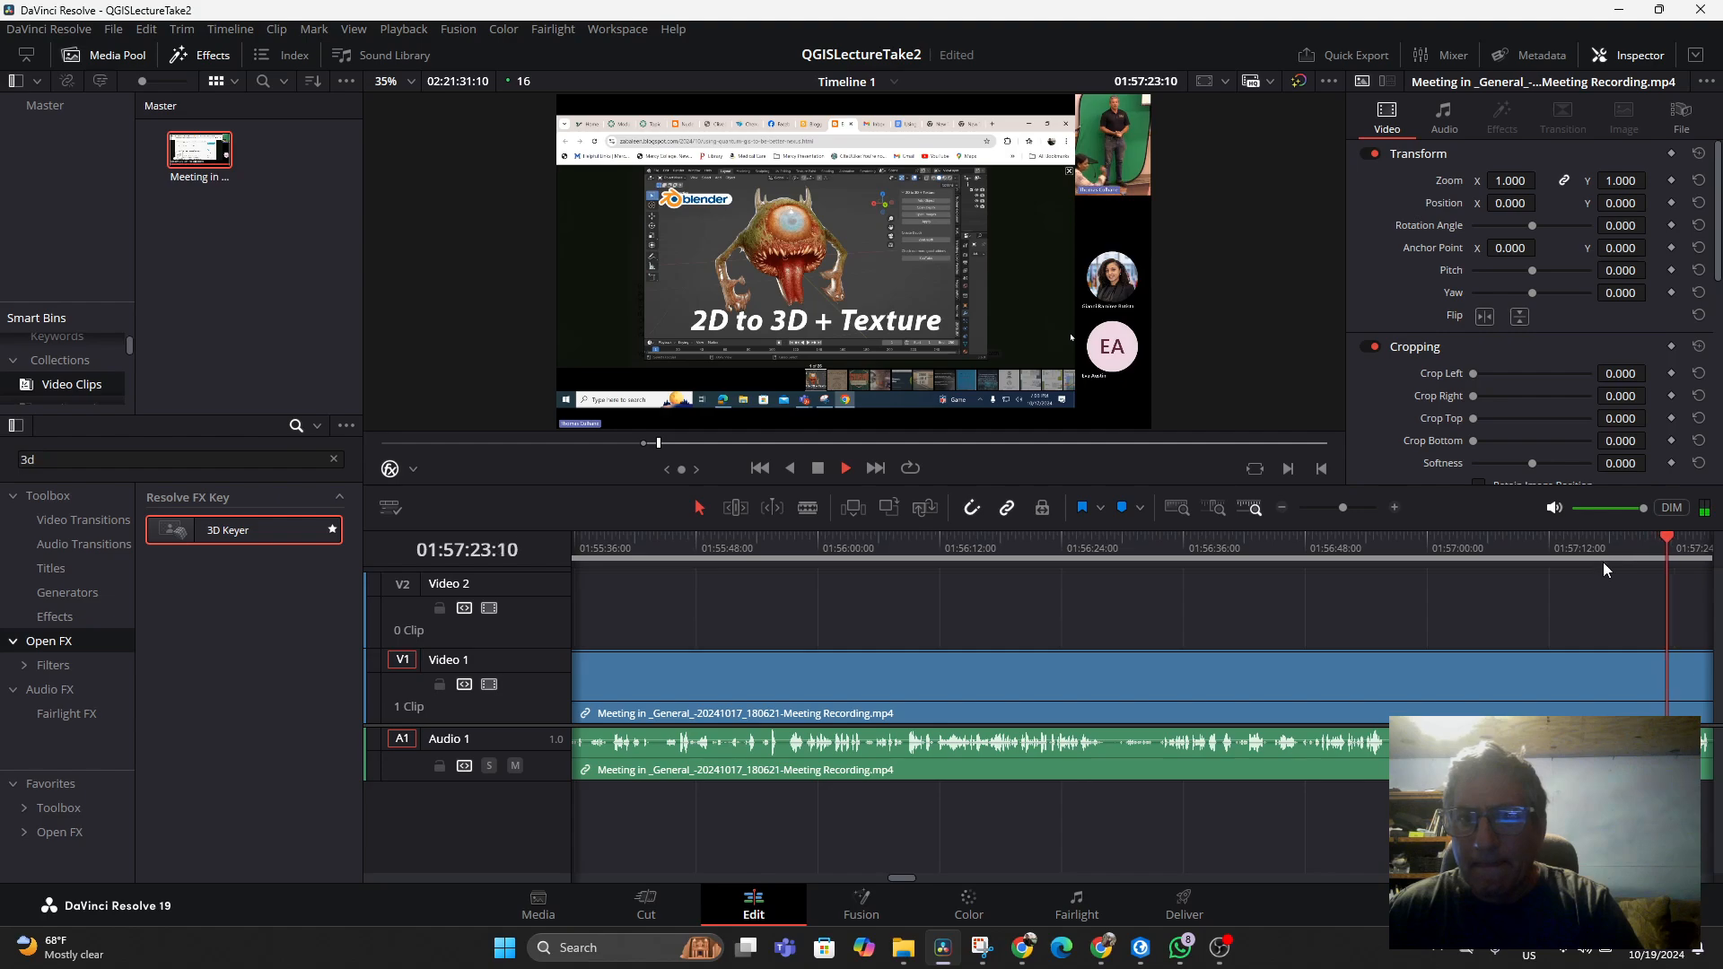
click(1680, 539)
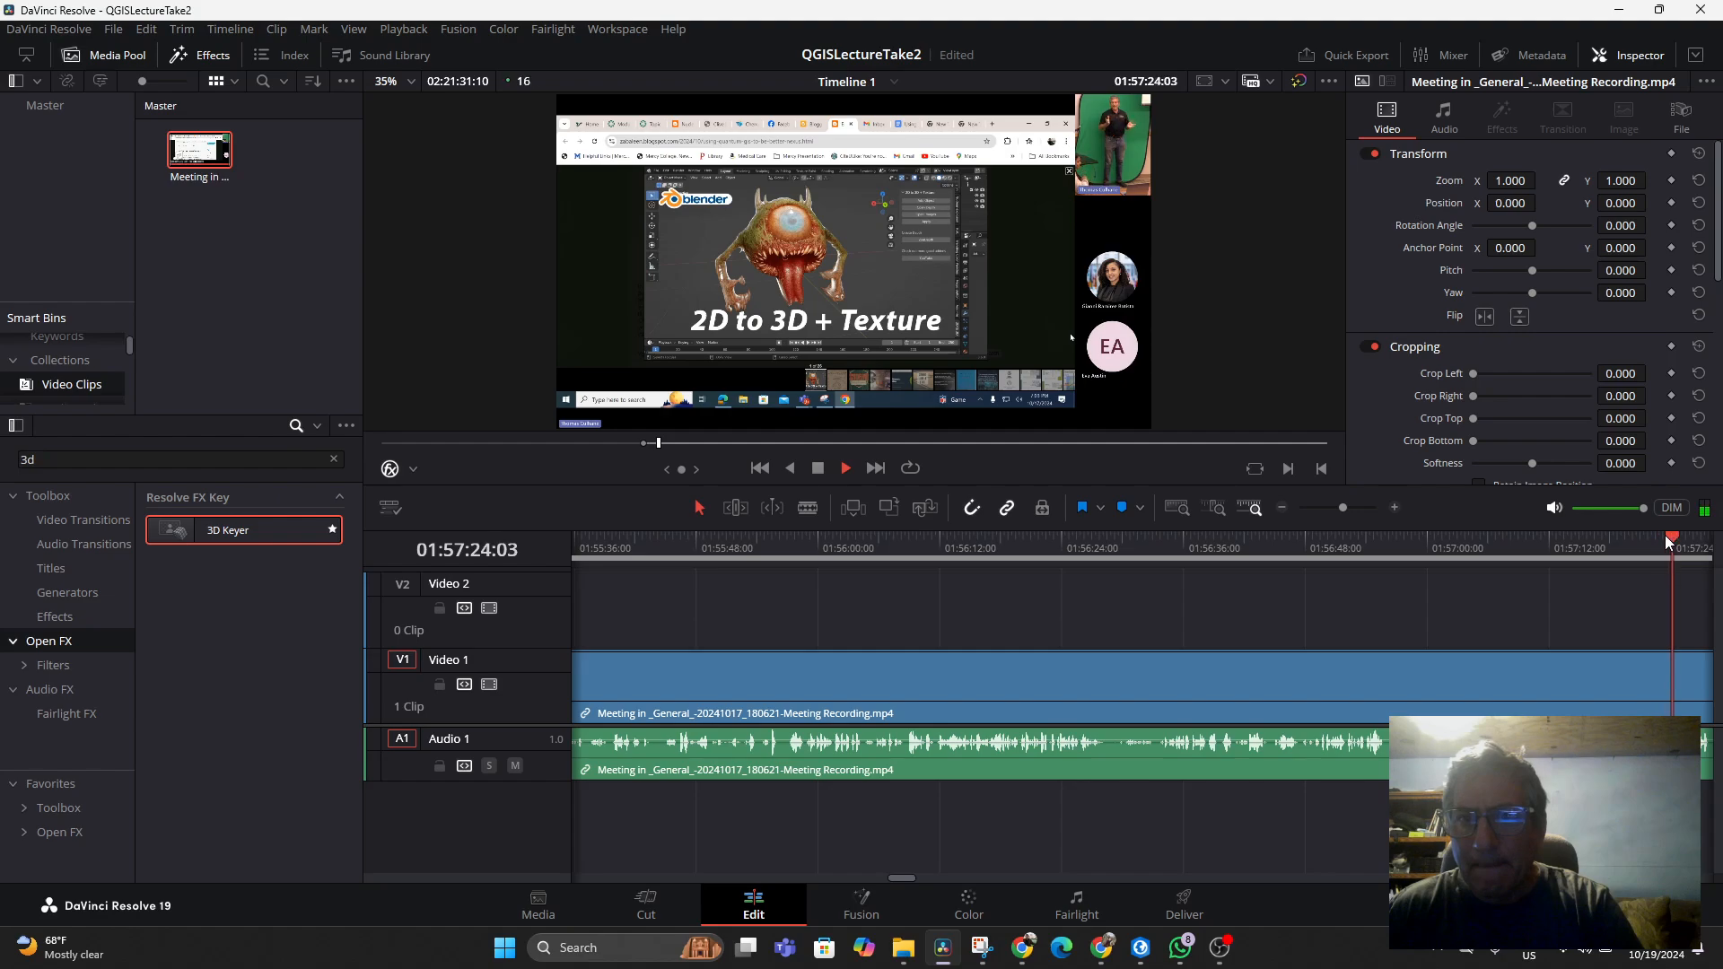
key(space)
click(1651, 537)
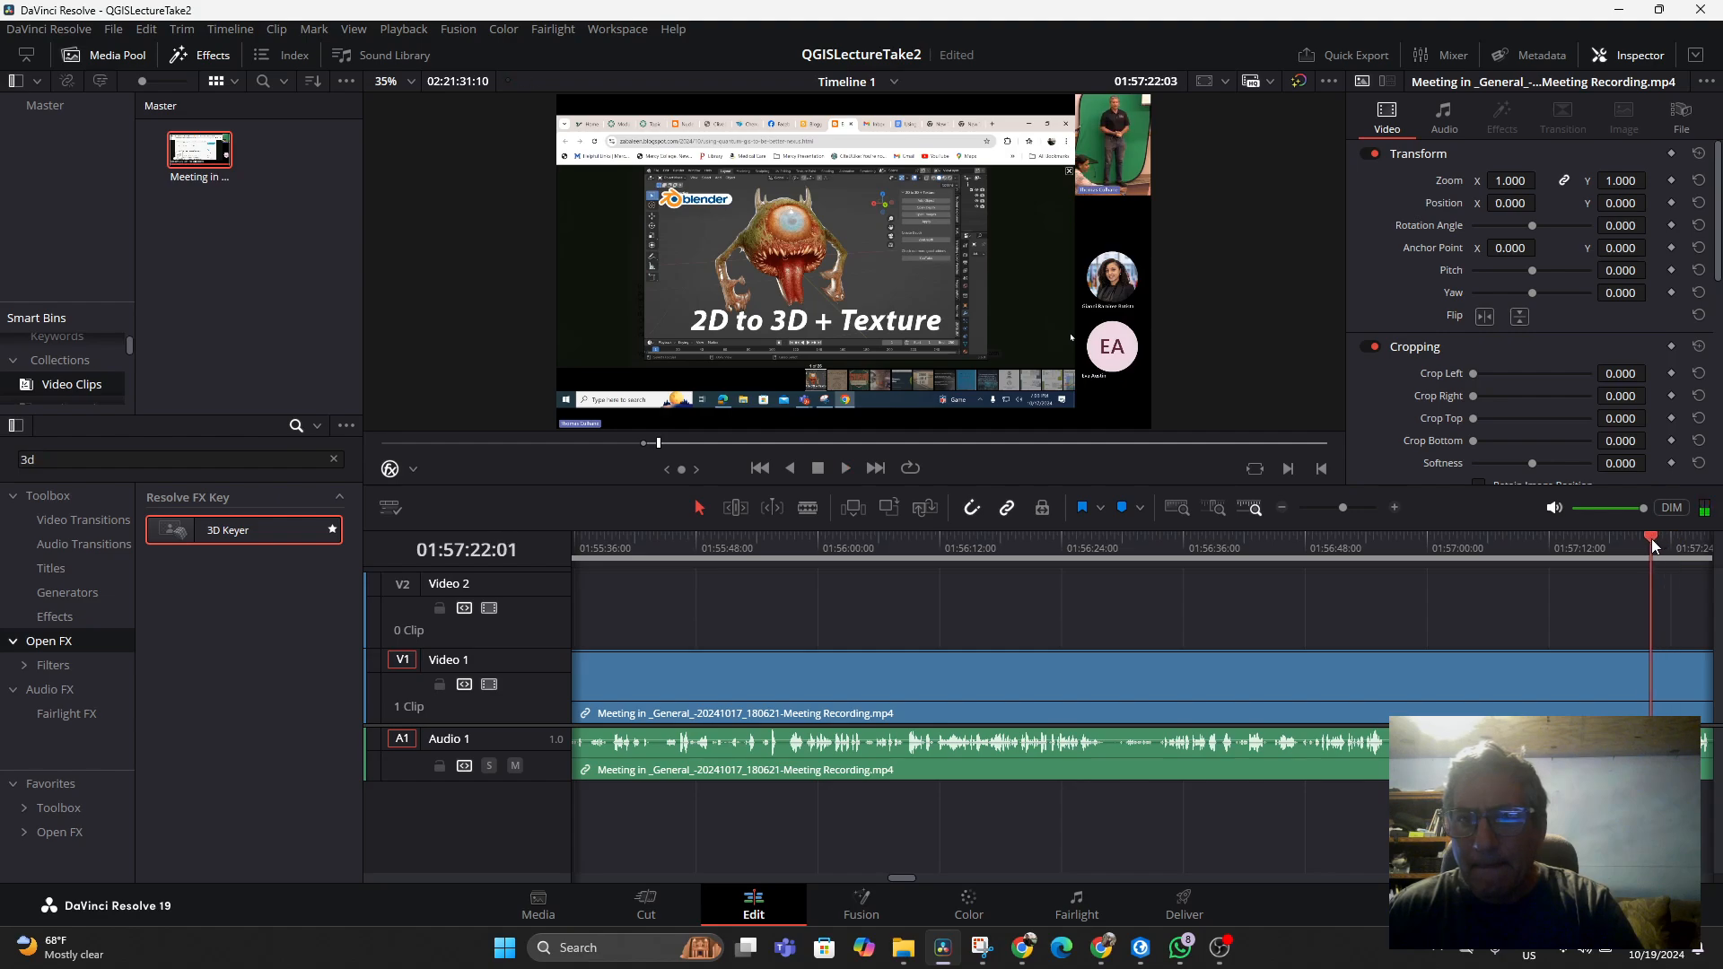
drag(1651, 538, 1648, 541)
key(space)
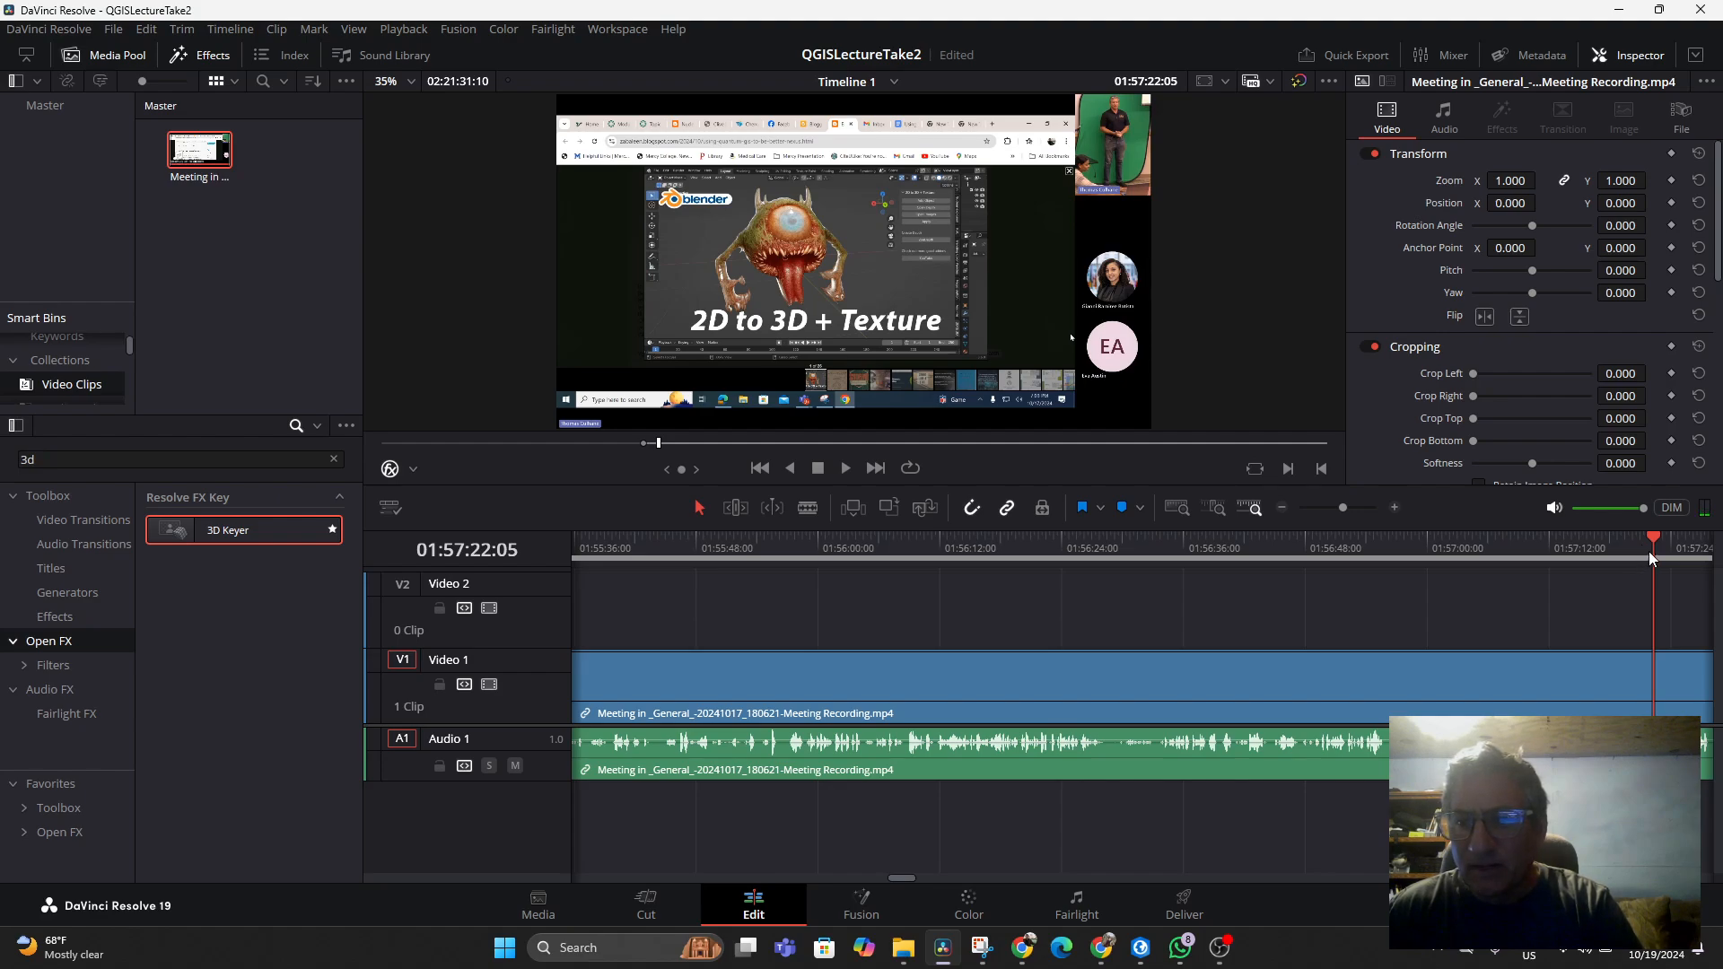
Add a blue marker on the timeline ruler at 01:57:21:13
right_click(1649, 551)
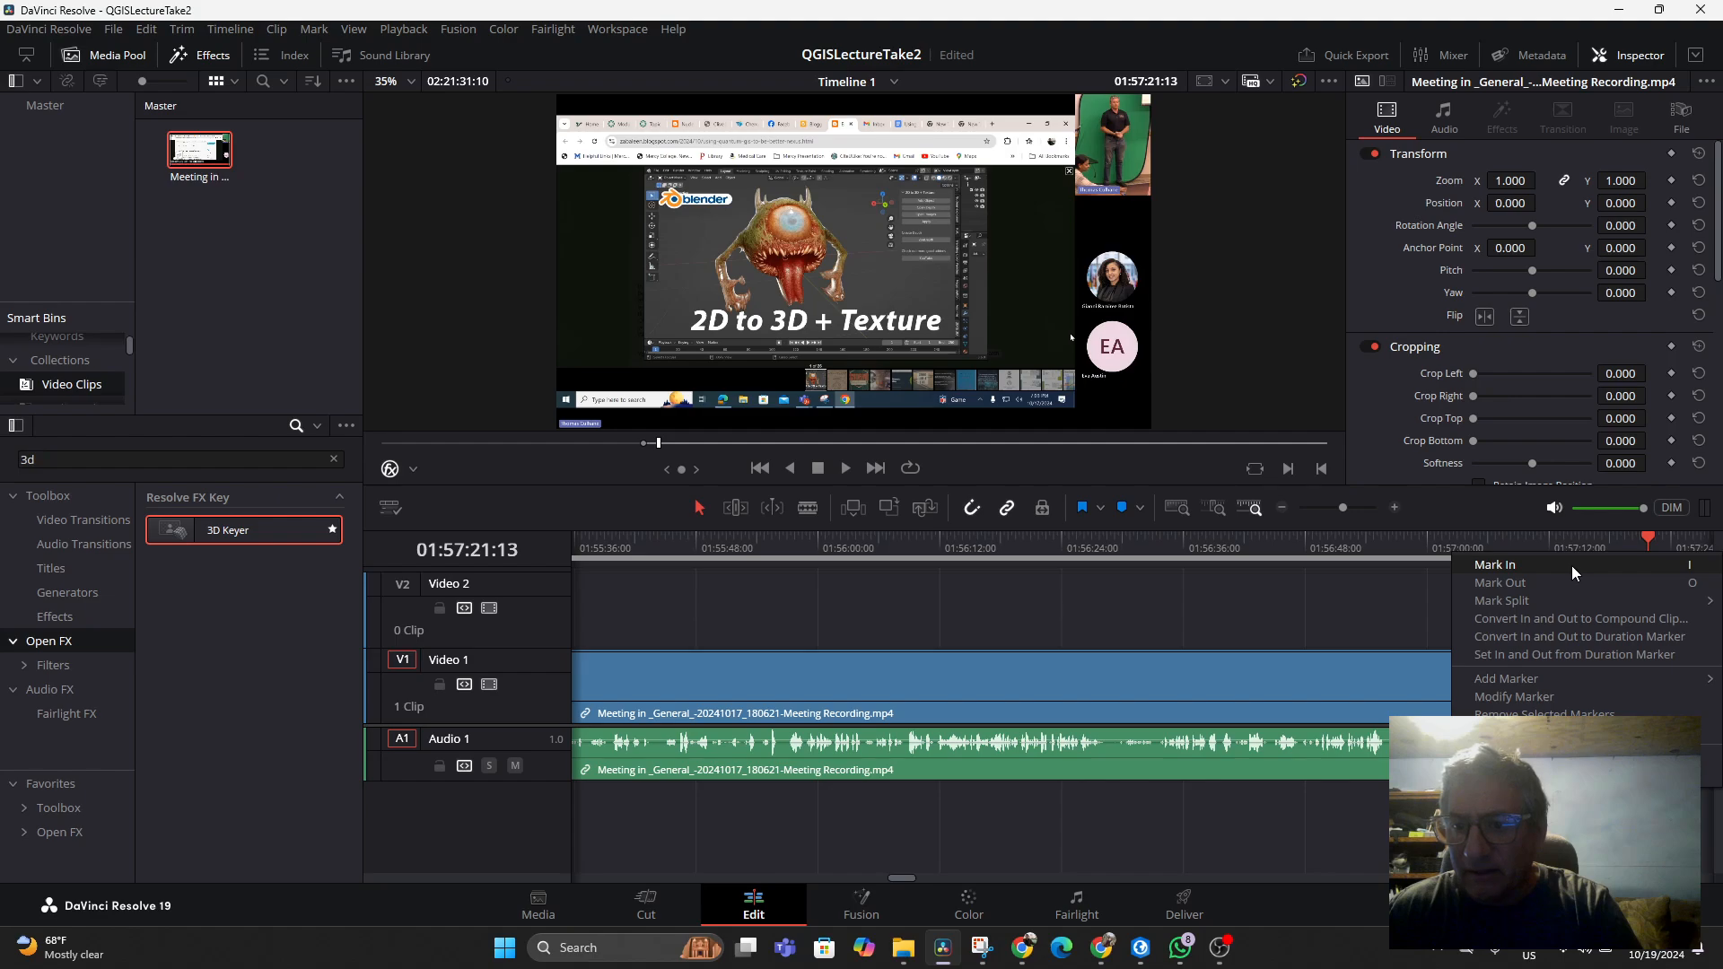
mouse_move(1531, 678)
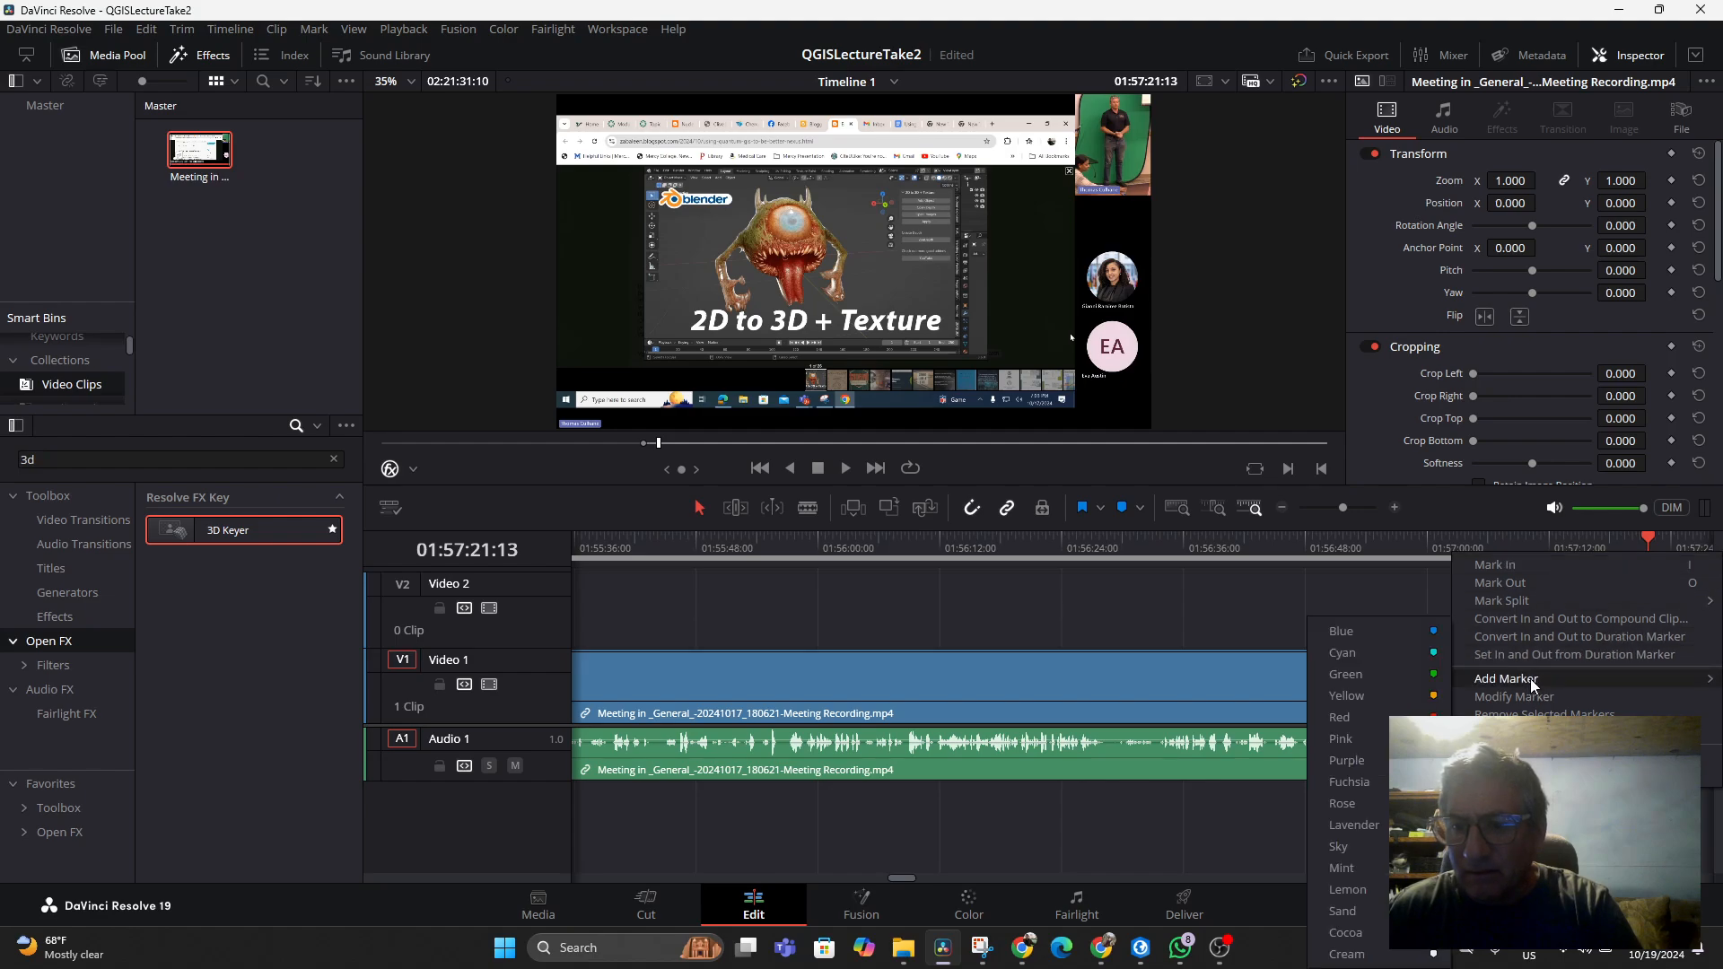
click(1365, 637)
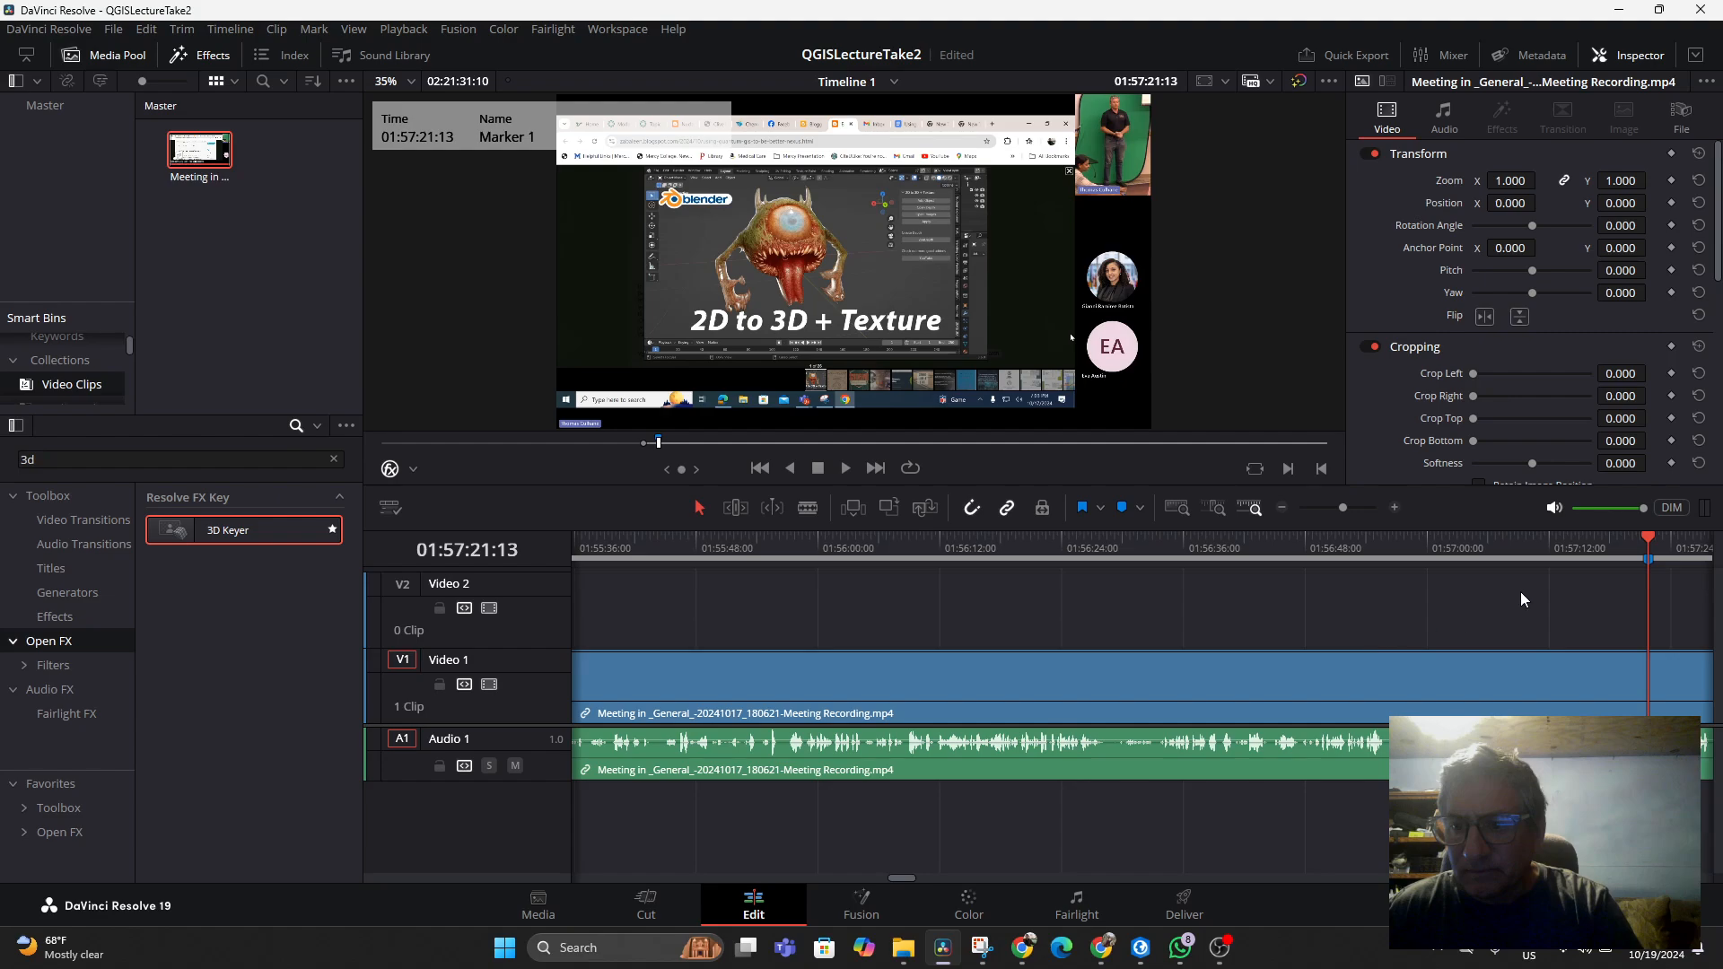
Return to the marker and split the Video 1 clip there with the Blade tool
key(space)
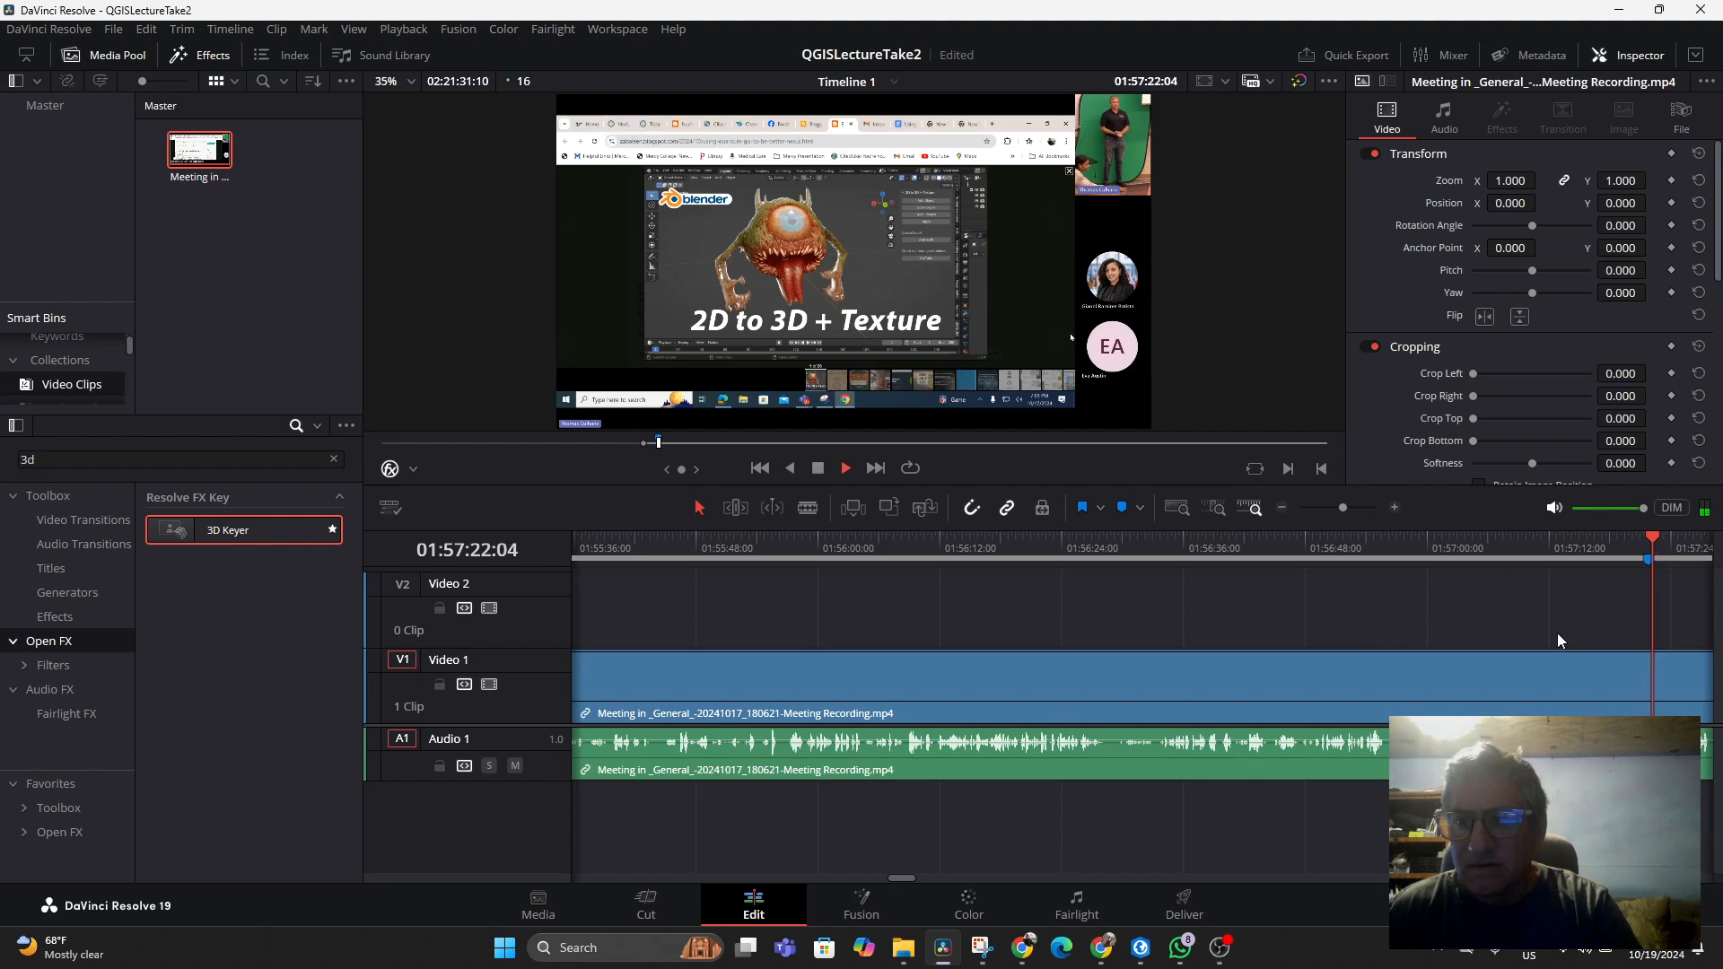
click(1645, 536)
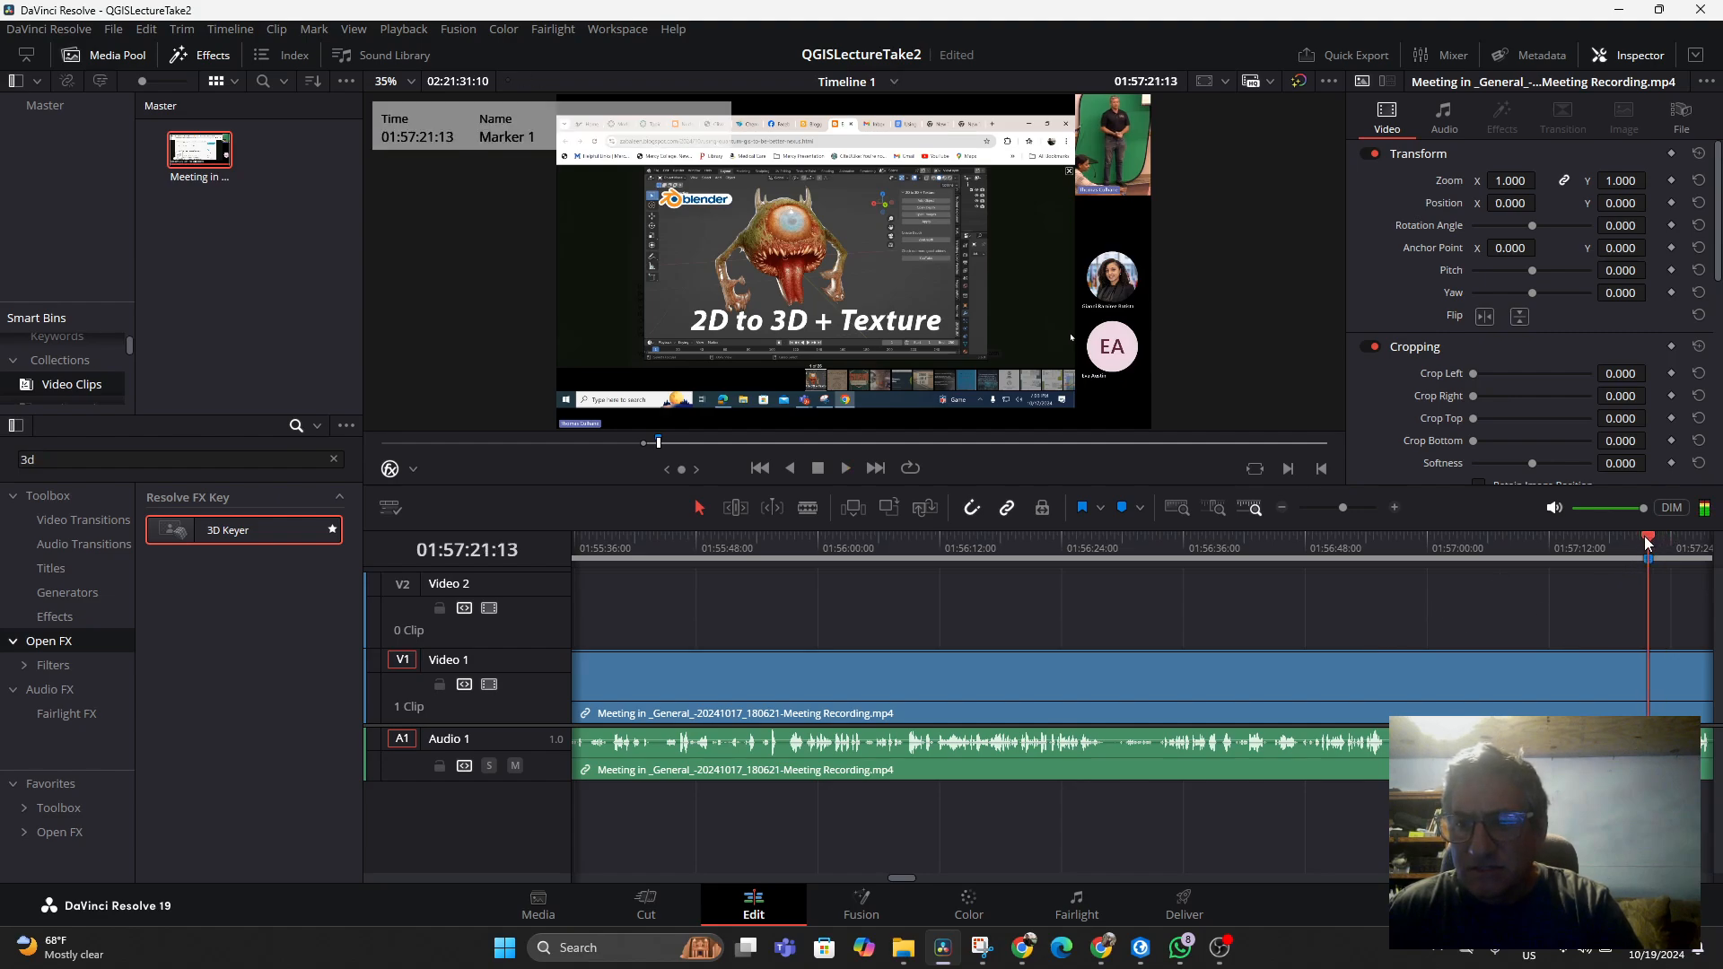
click(807, 508)
click(1649, 660)
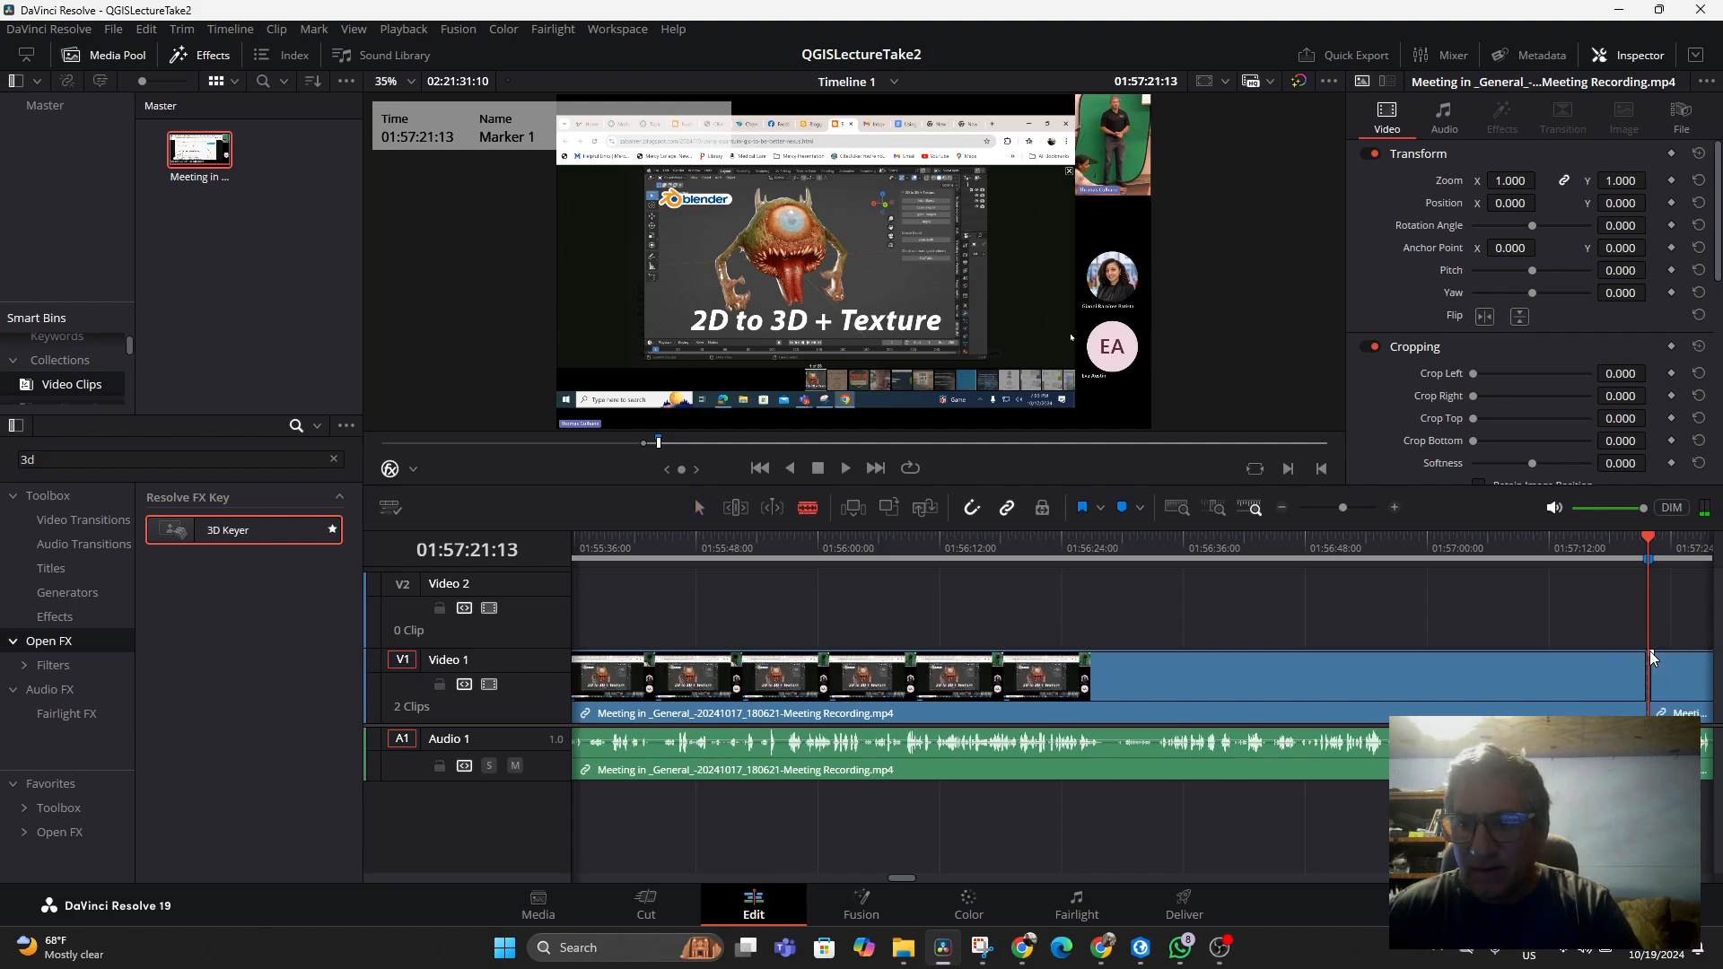
Select the clip portion before the cut, delete it, and play the result
click(699, 508)
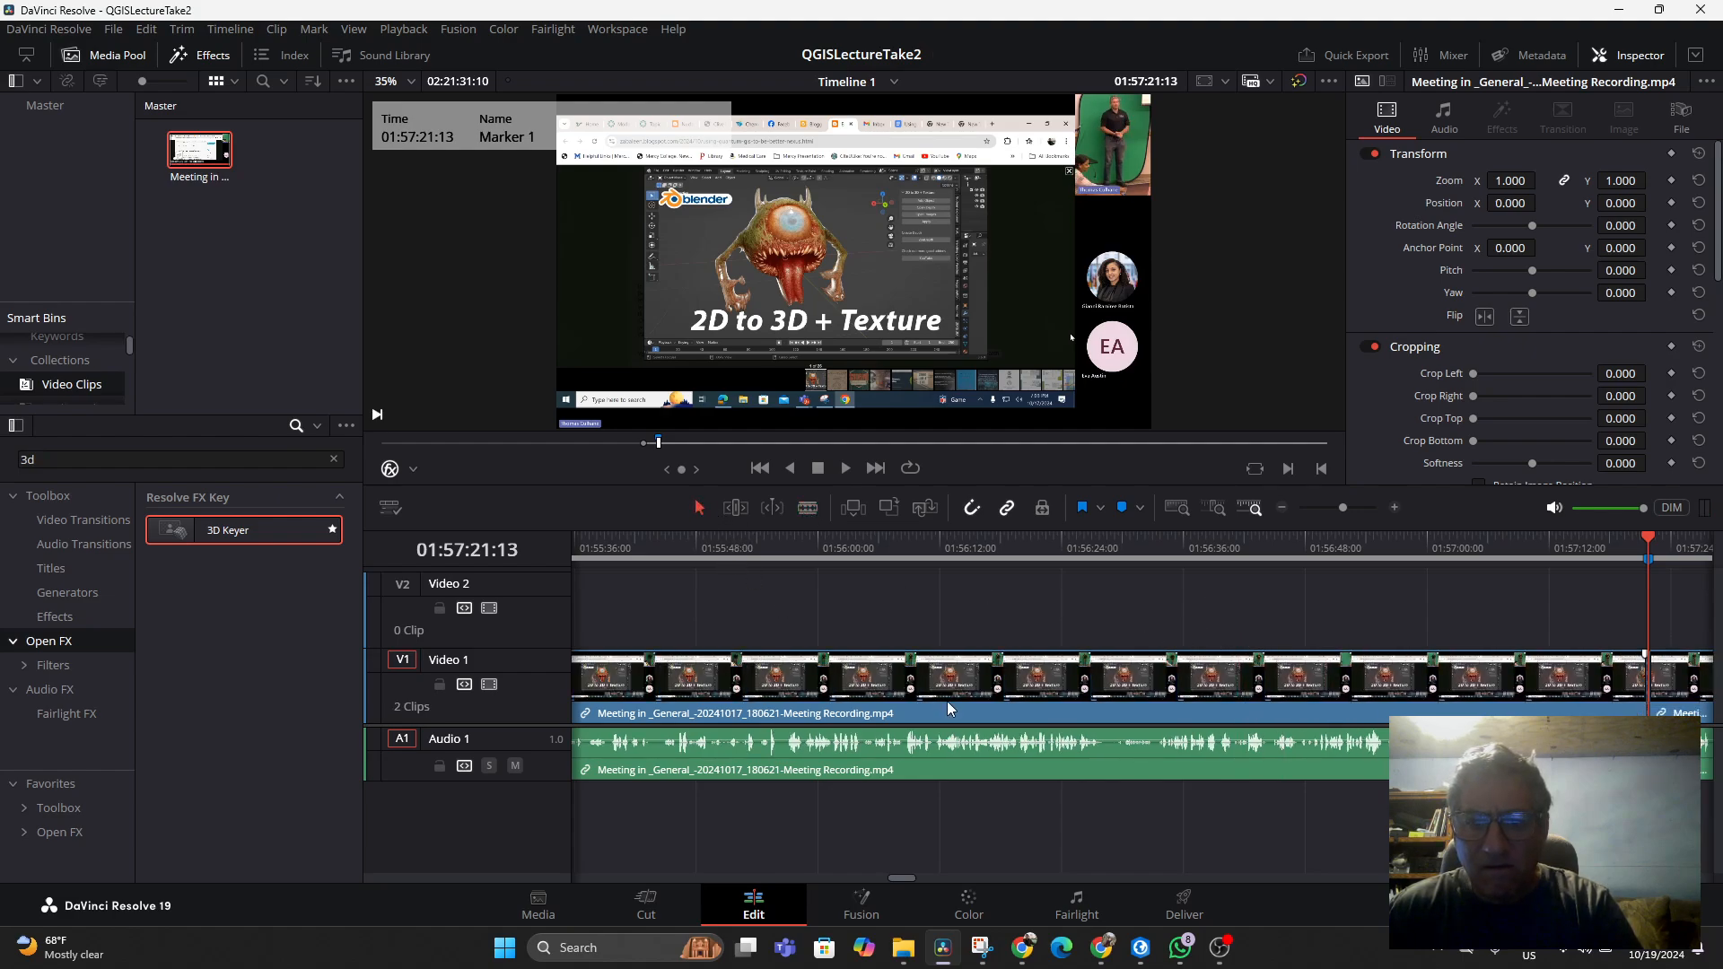
click(964, 693)
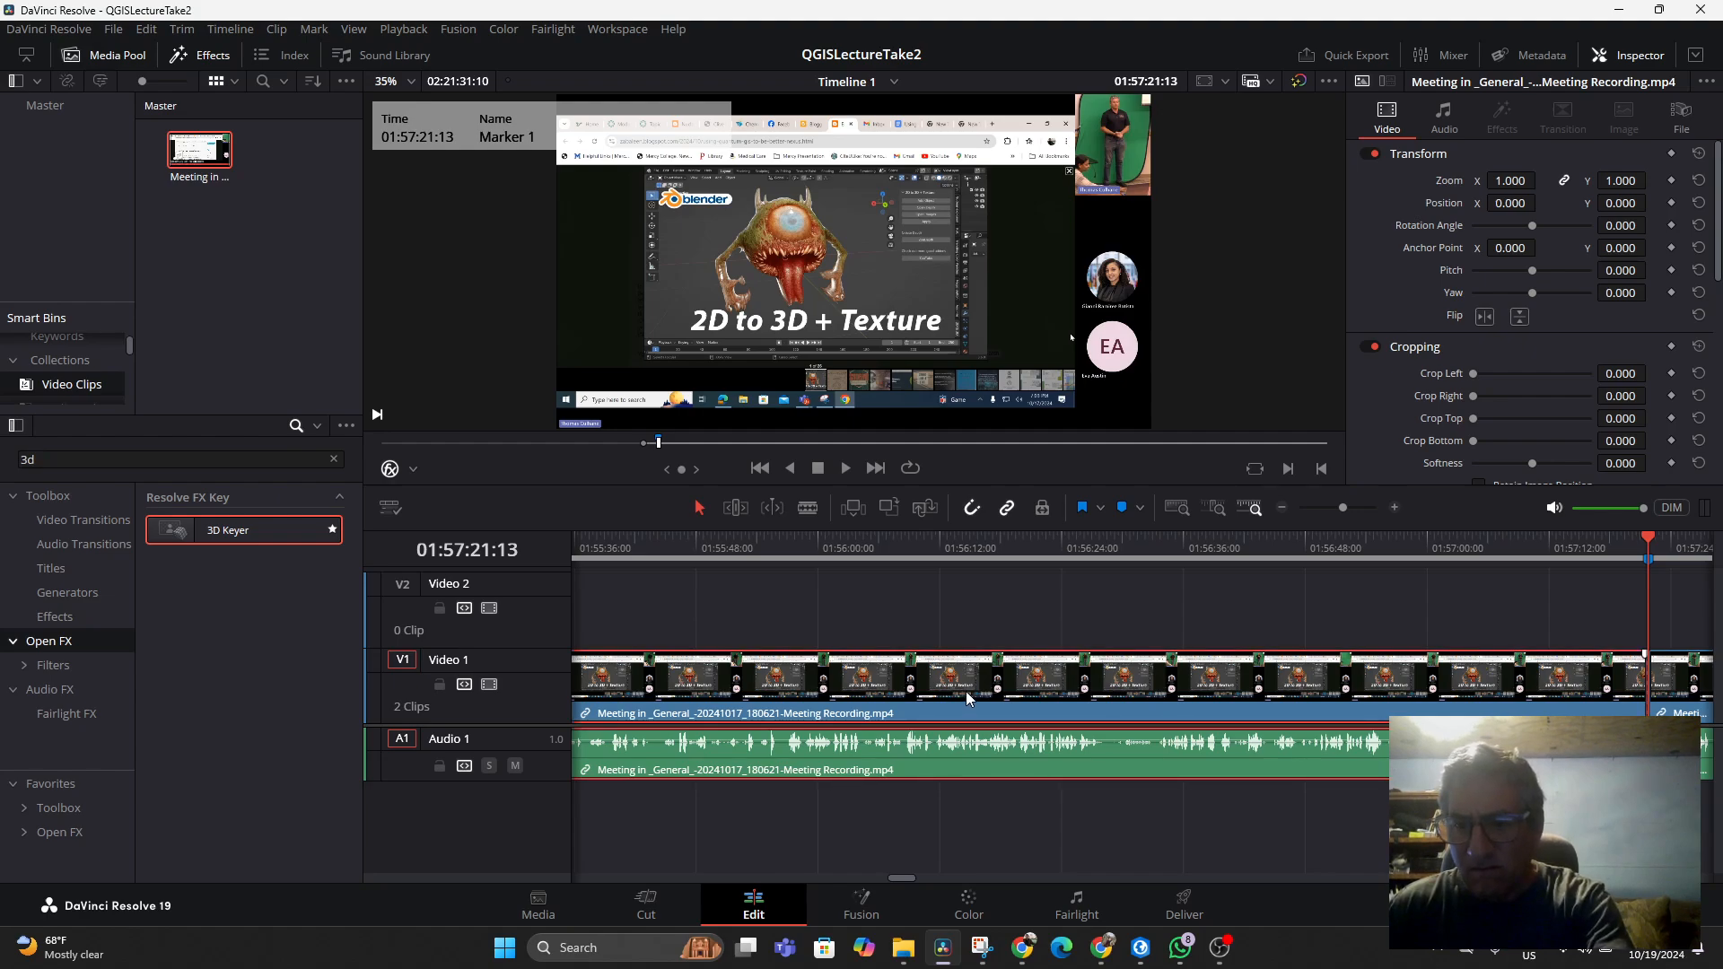
key(Delete)
key(space)
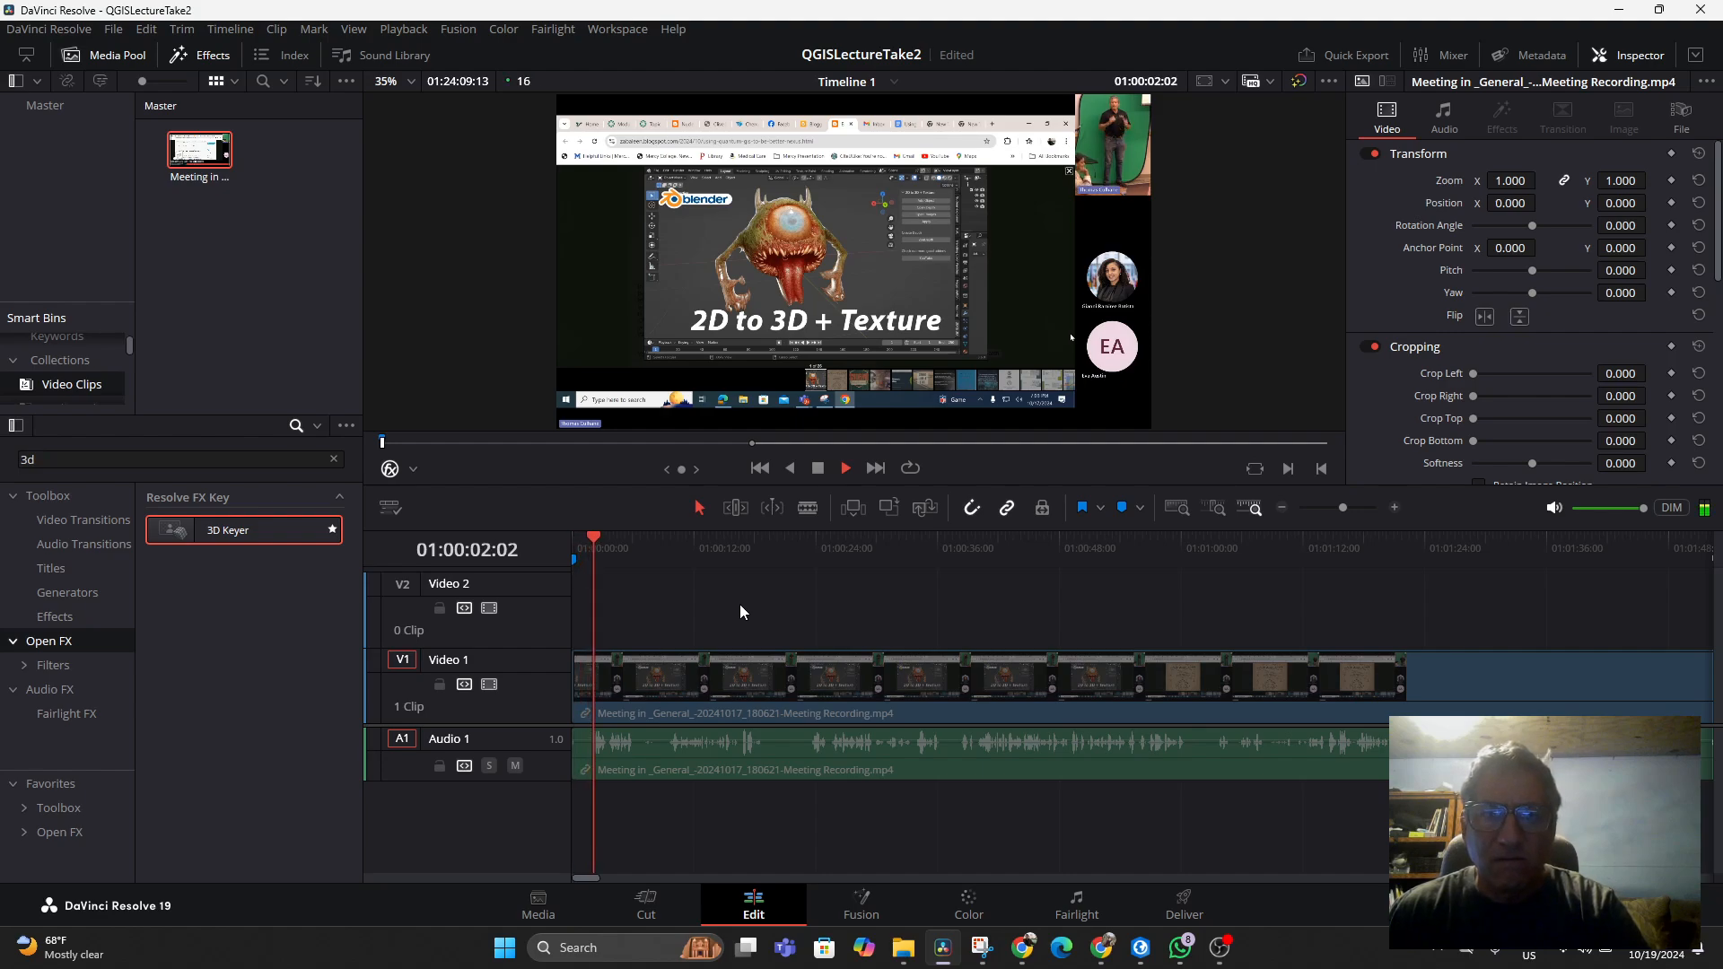
Play and scrub through the recording between about 00:20 and 01:53 to find the next cut point
click(772, 553)
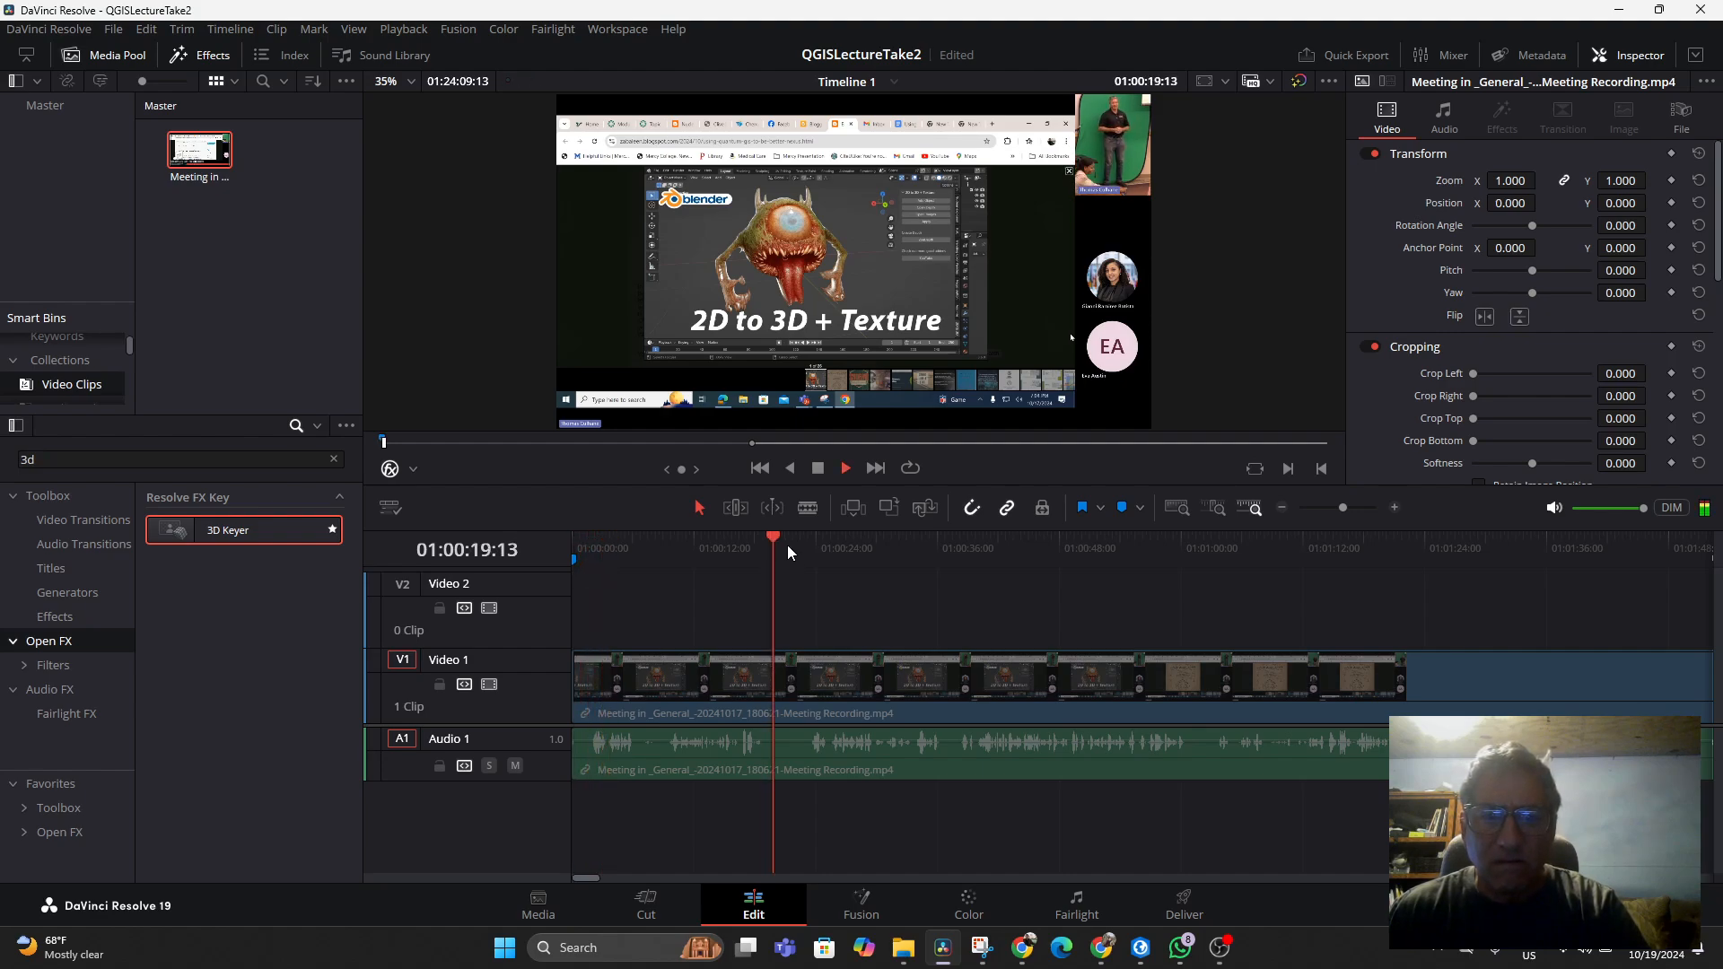
key(space)
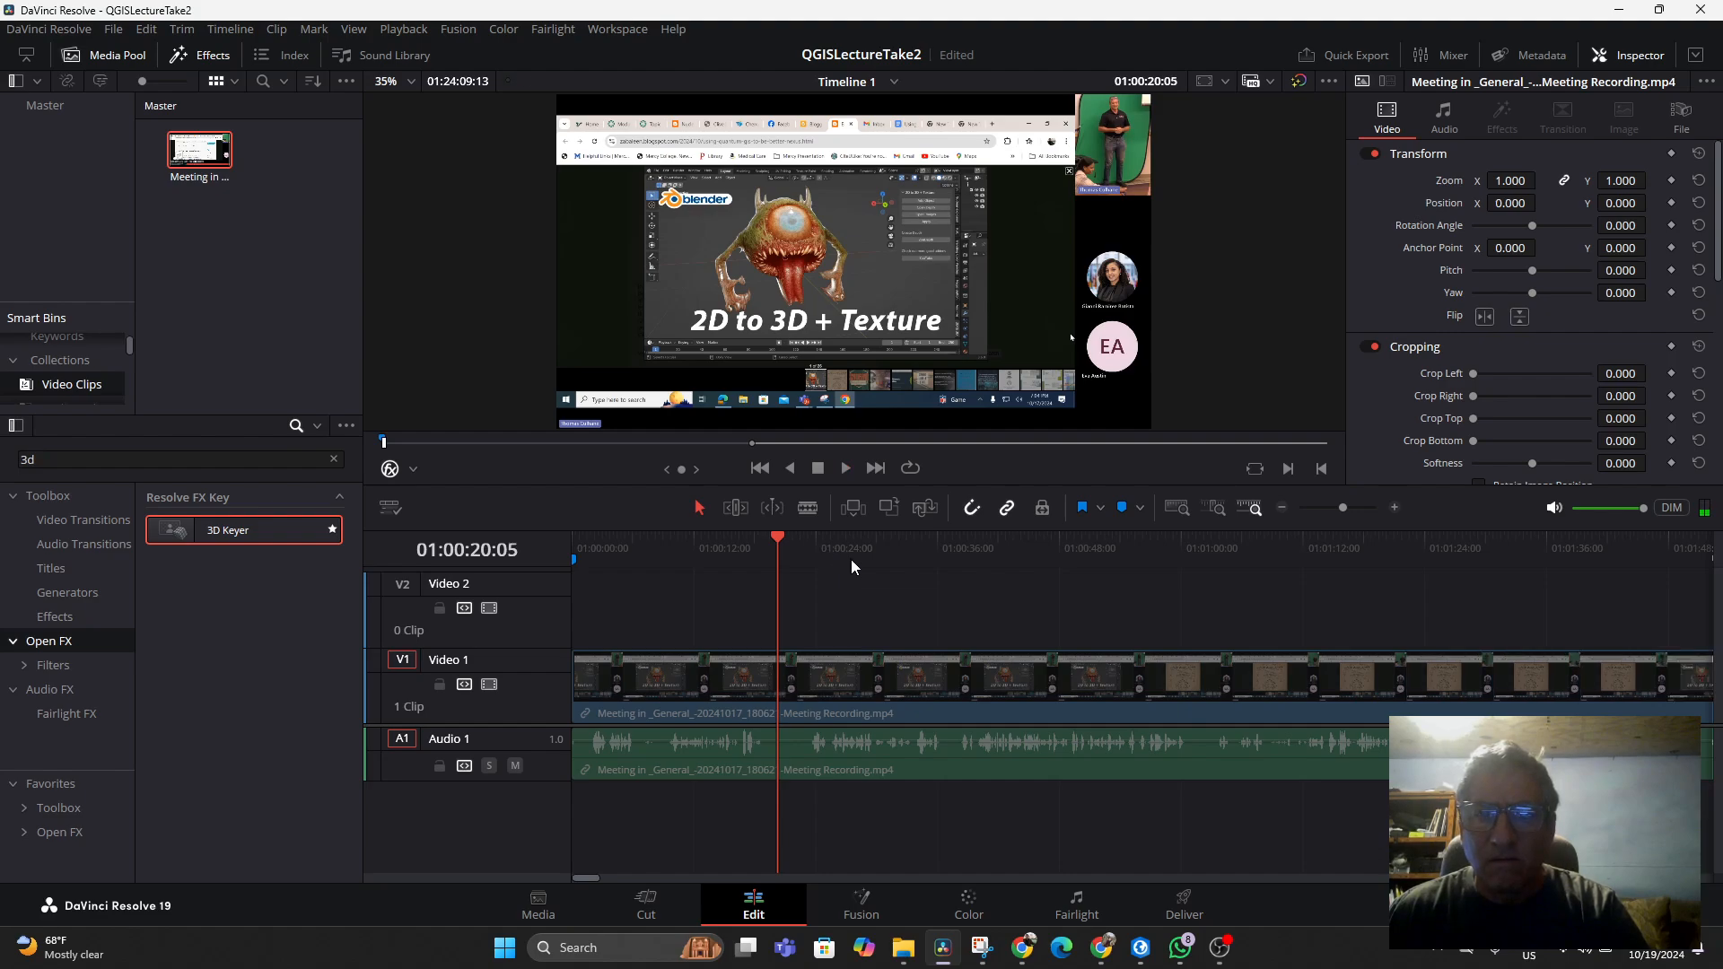
key(space)
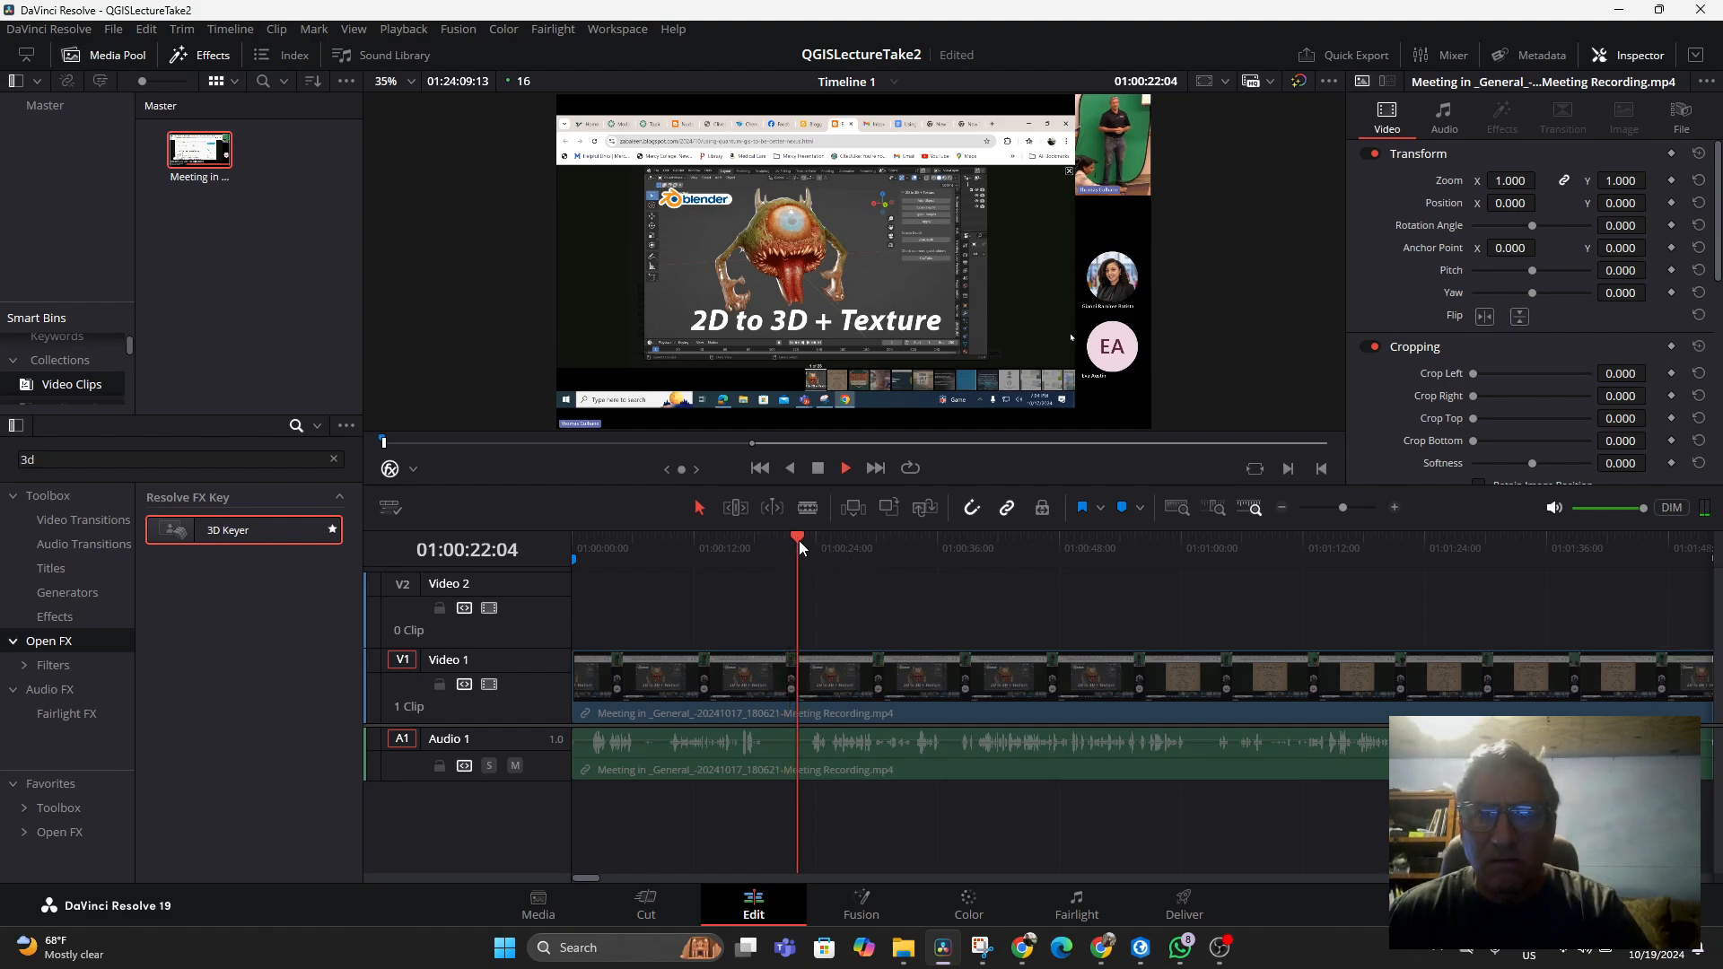
click(857, 541)
key(space)
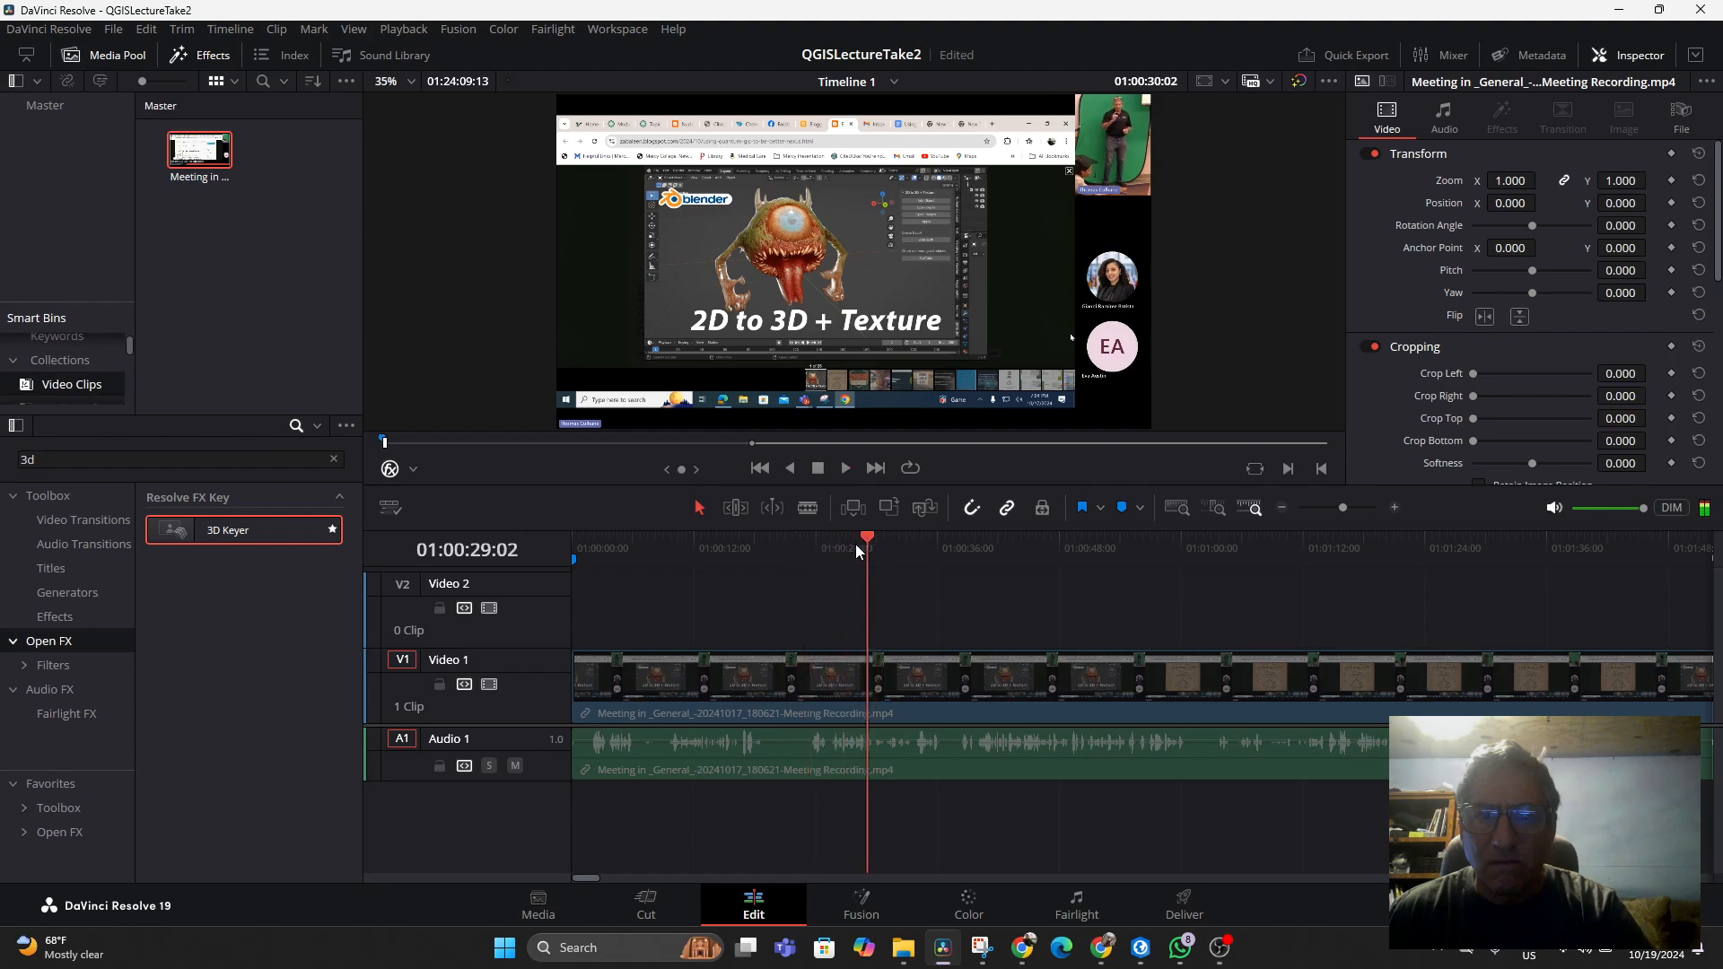
click(820, 549)
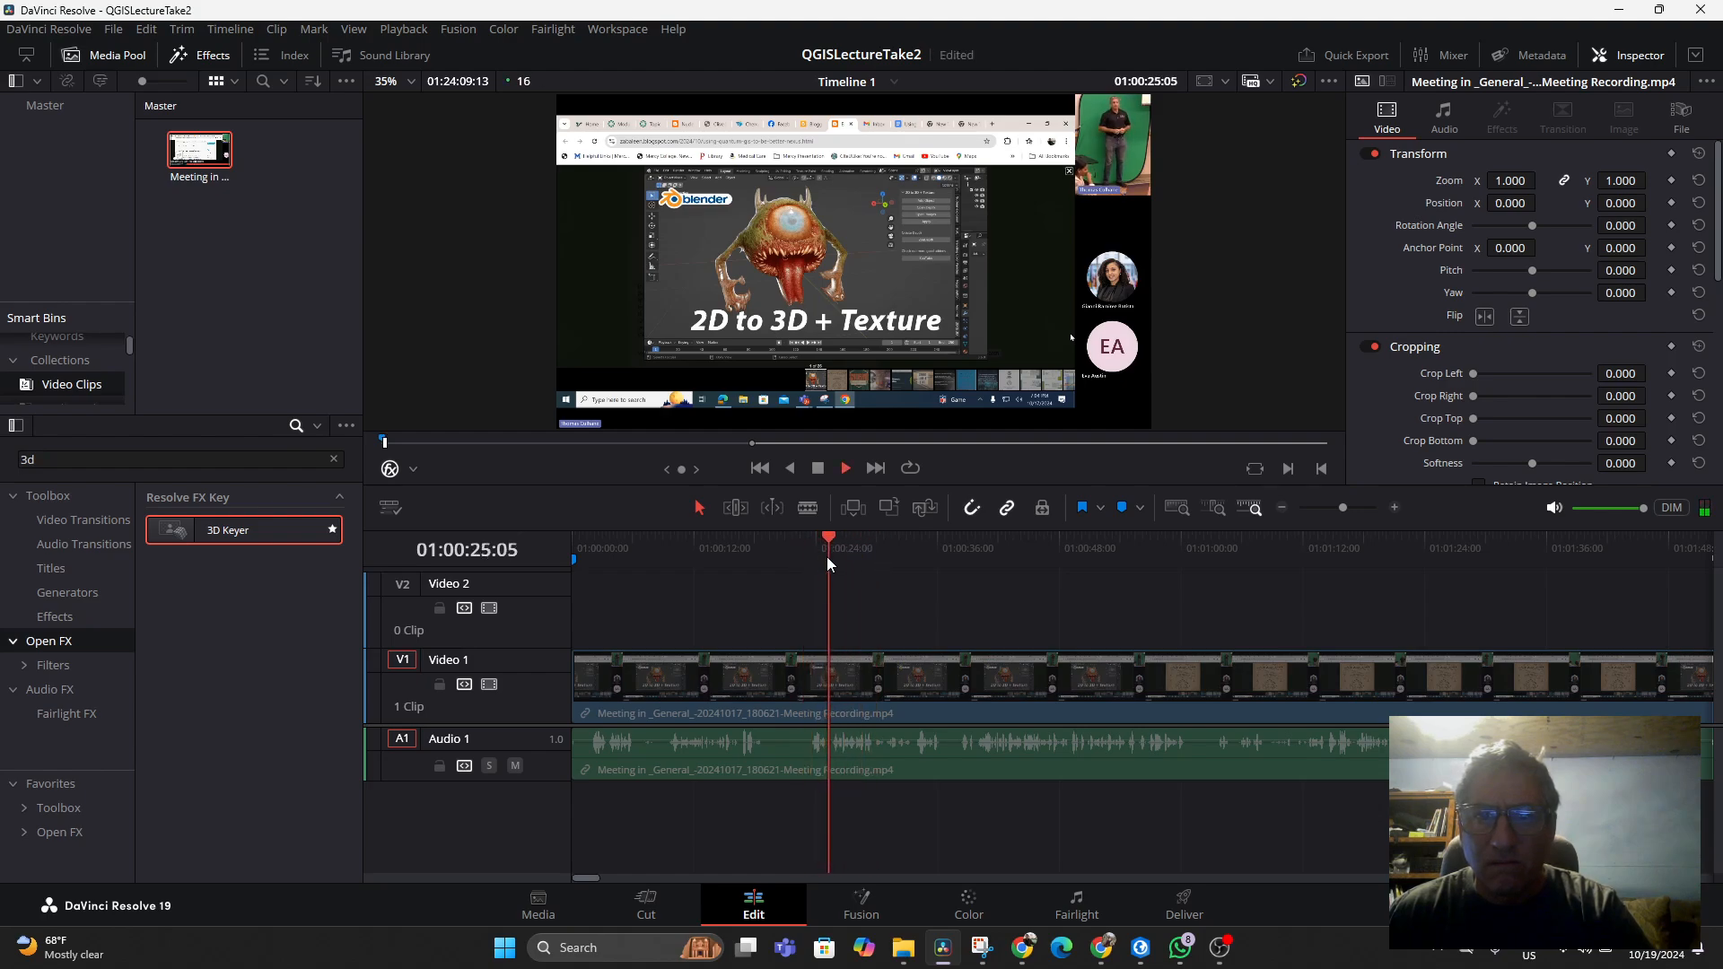
click(843, 538)
drag(842, 536, 805, 544)
key(space)
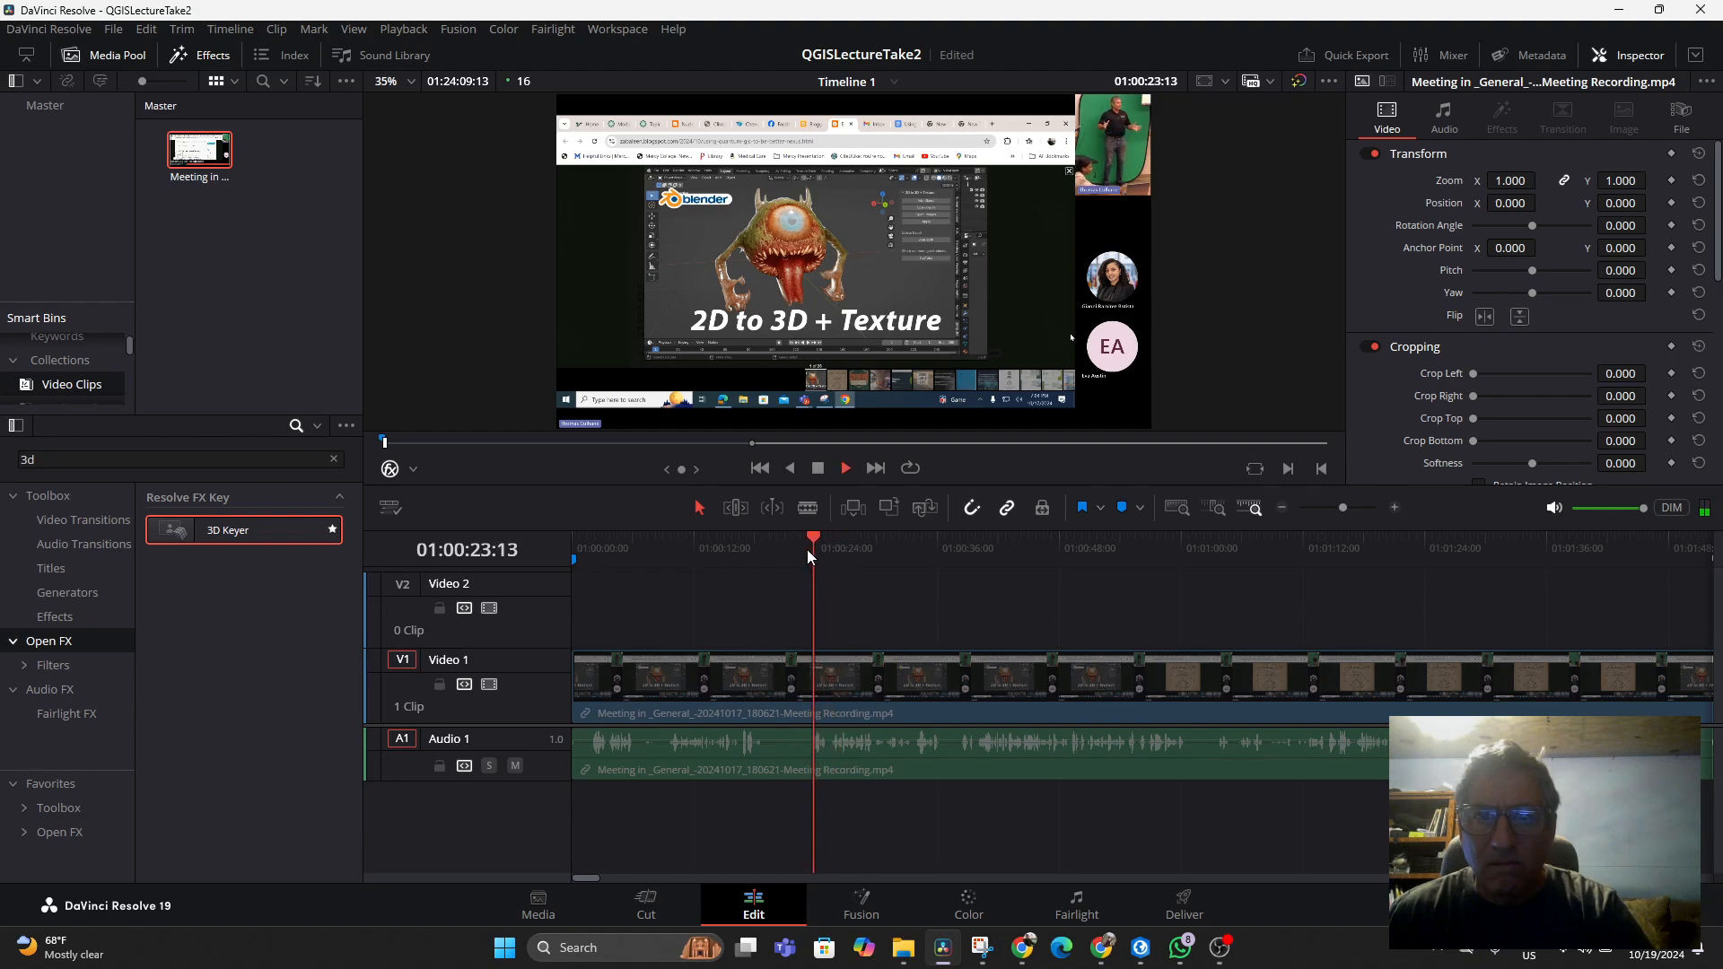
click(779, 546)
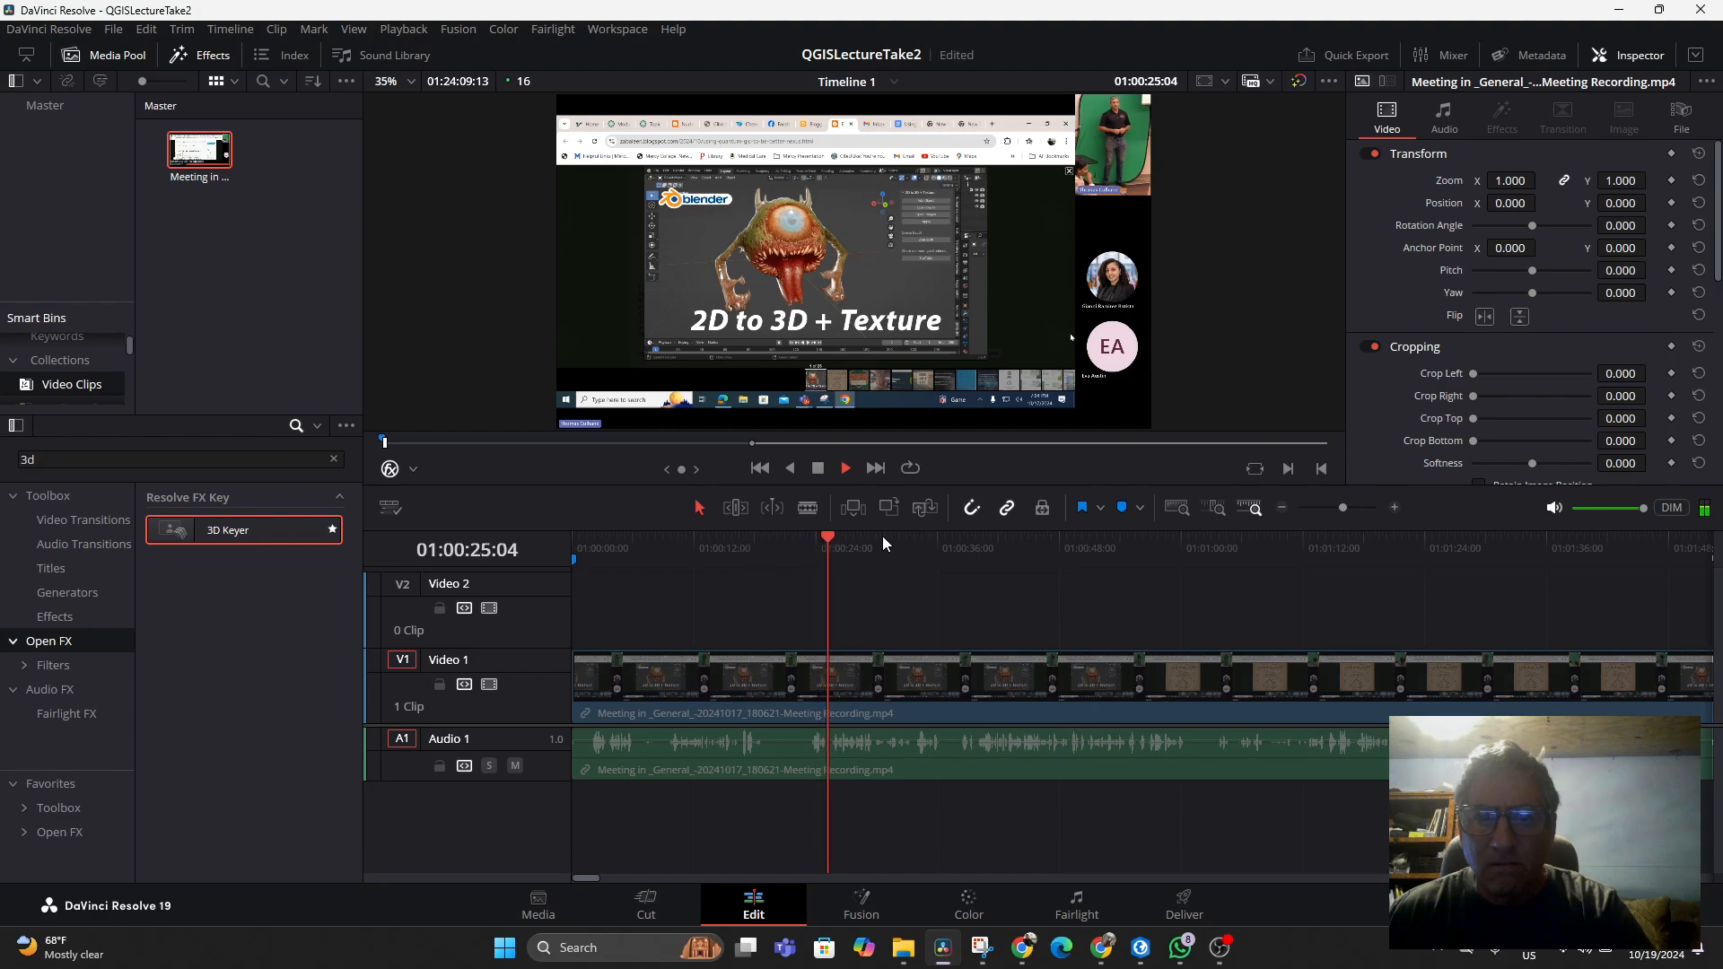
drag(881, 536, 1487, 552)
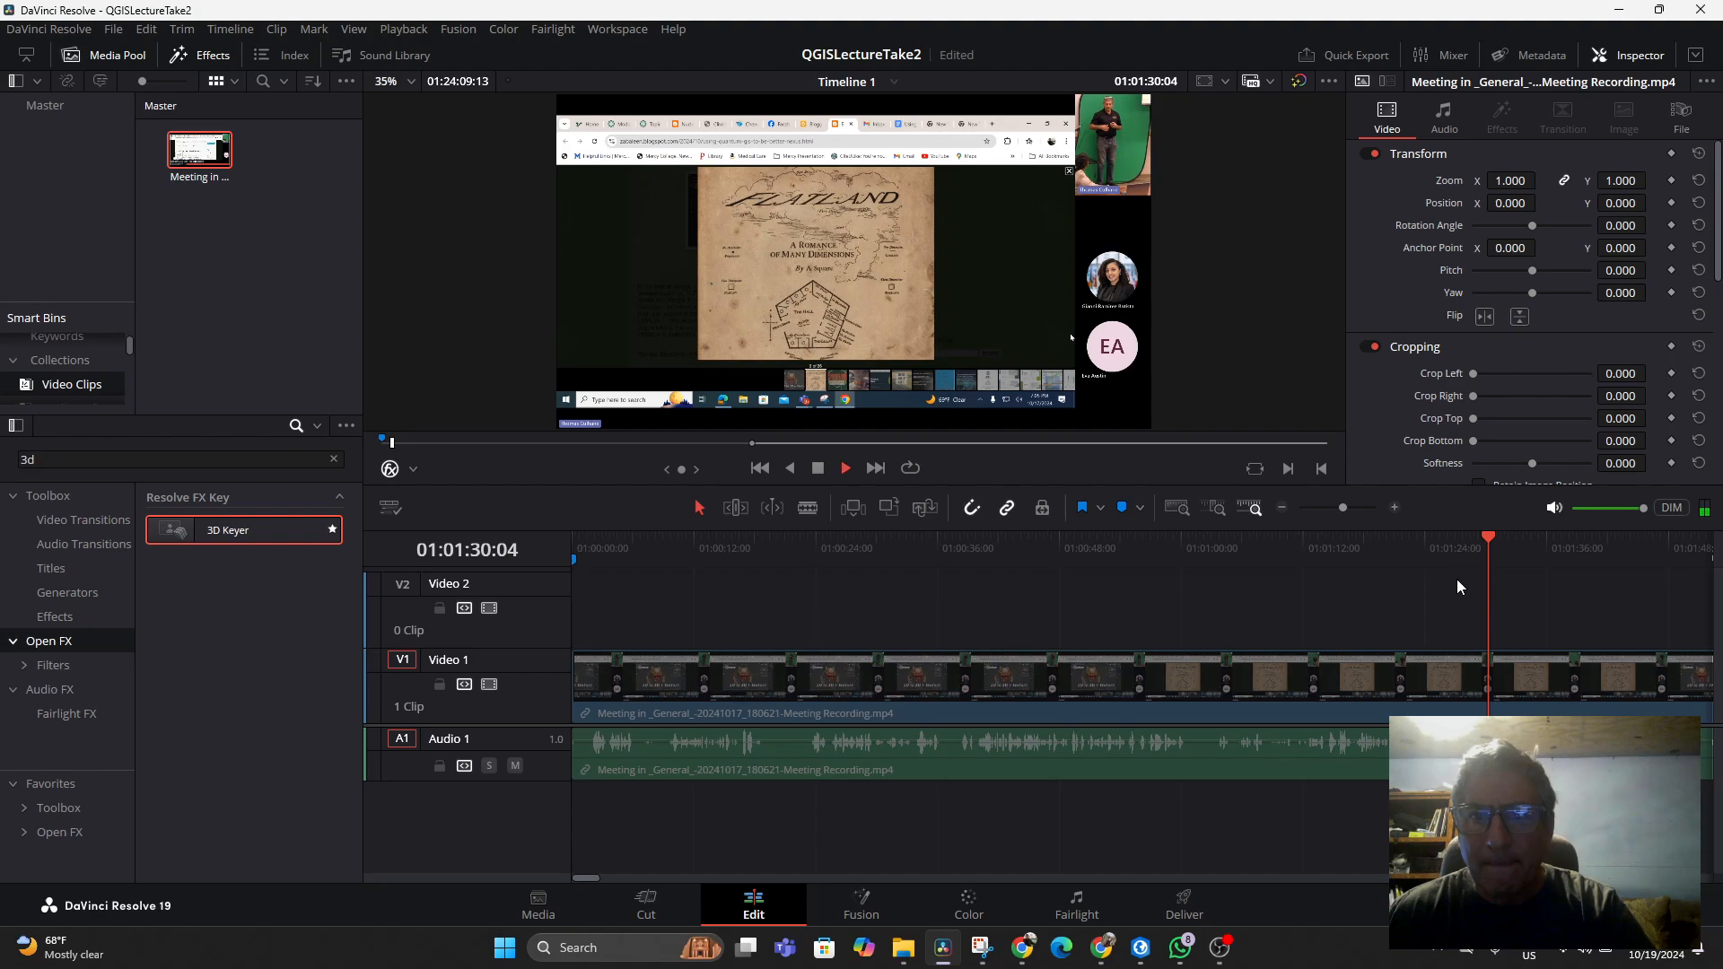
key(space)
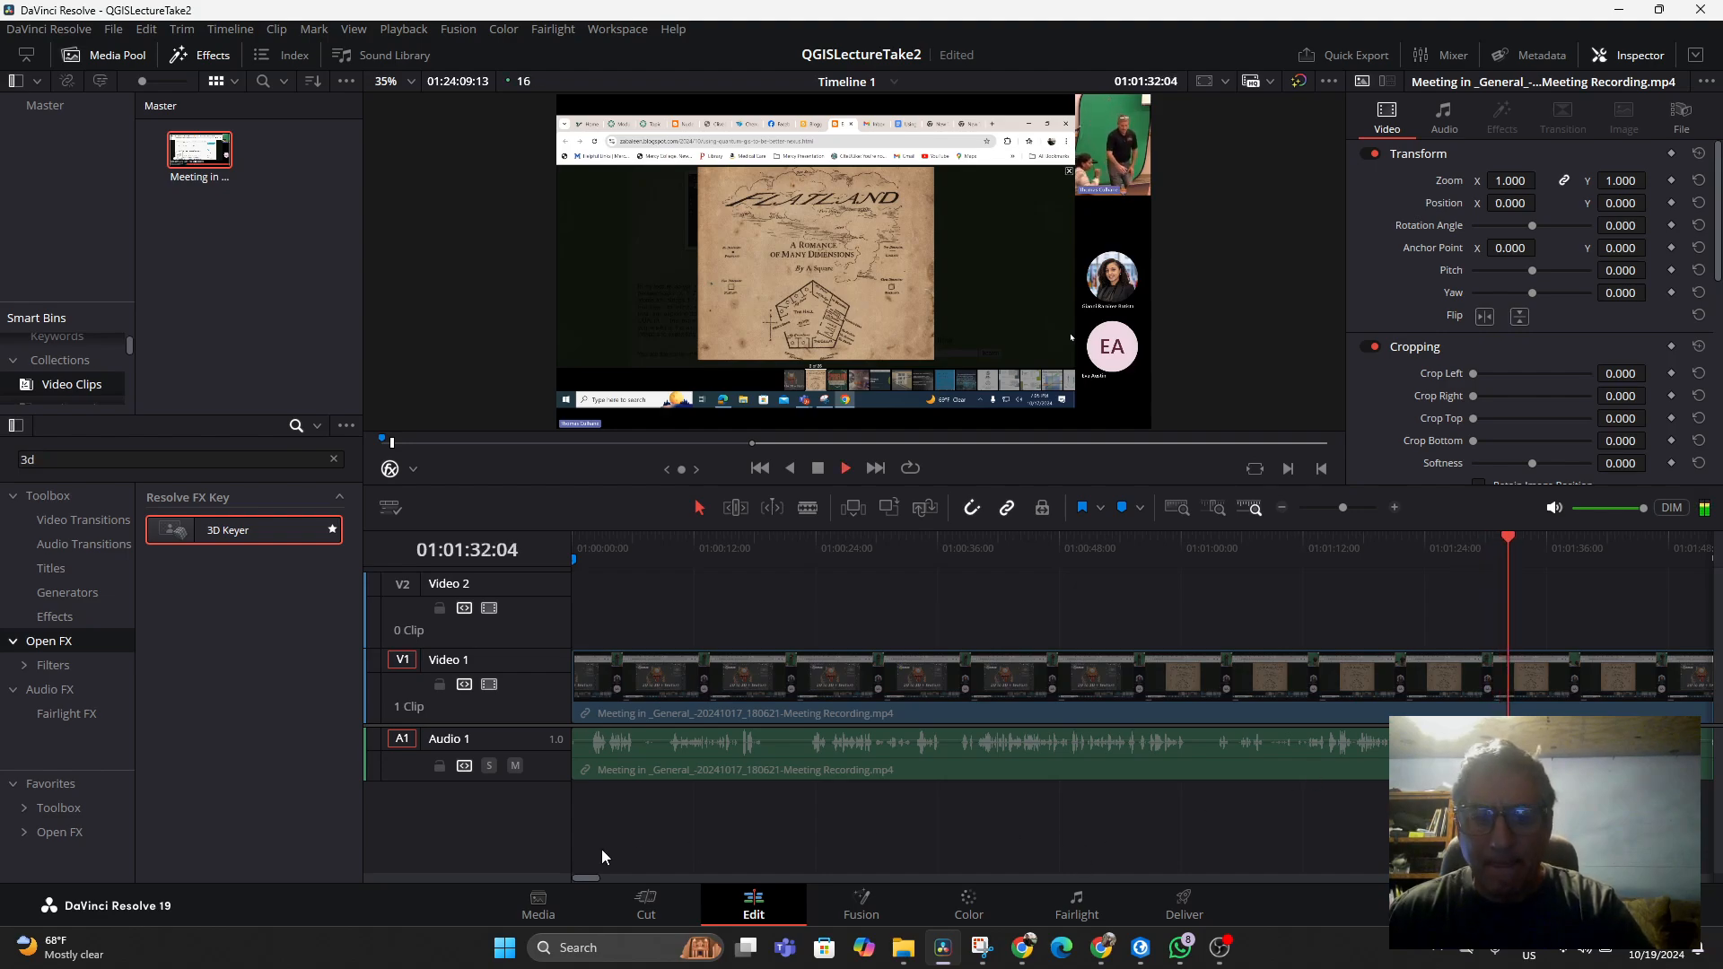
drag(588, 877, 605, 877)
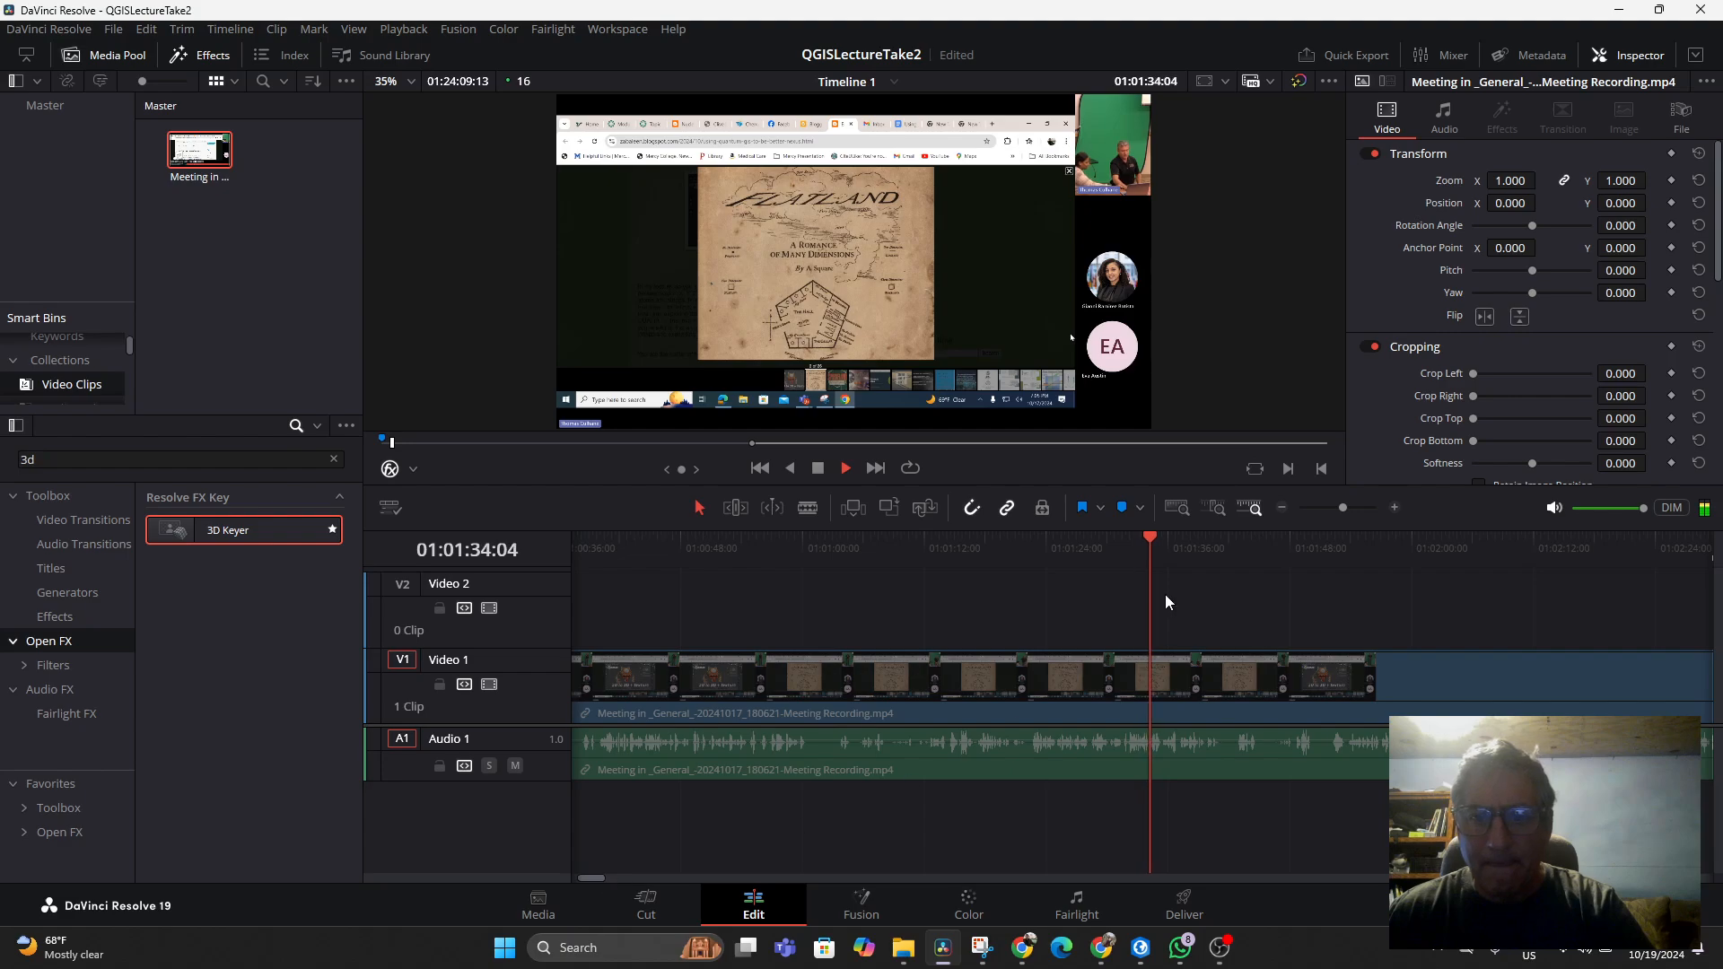
click(1342, 541)
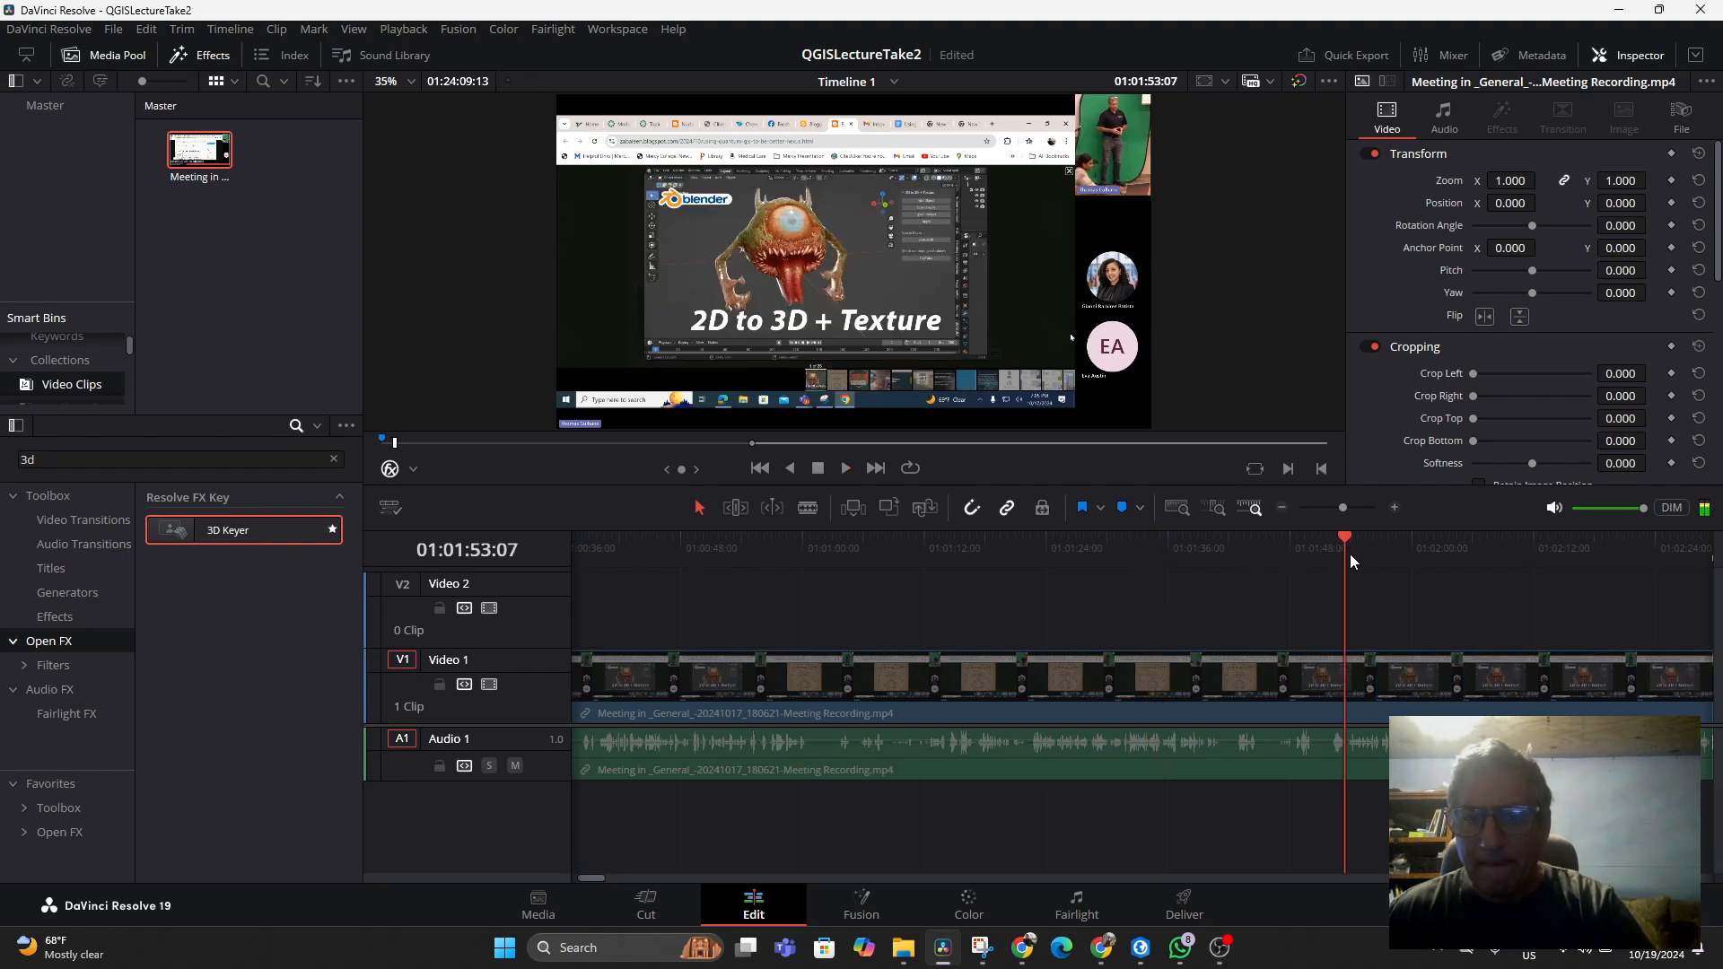
key(space)
click(1306, 545)
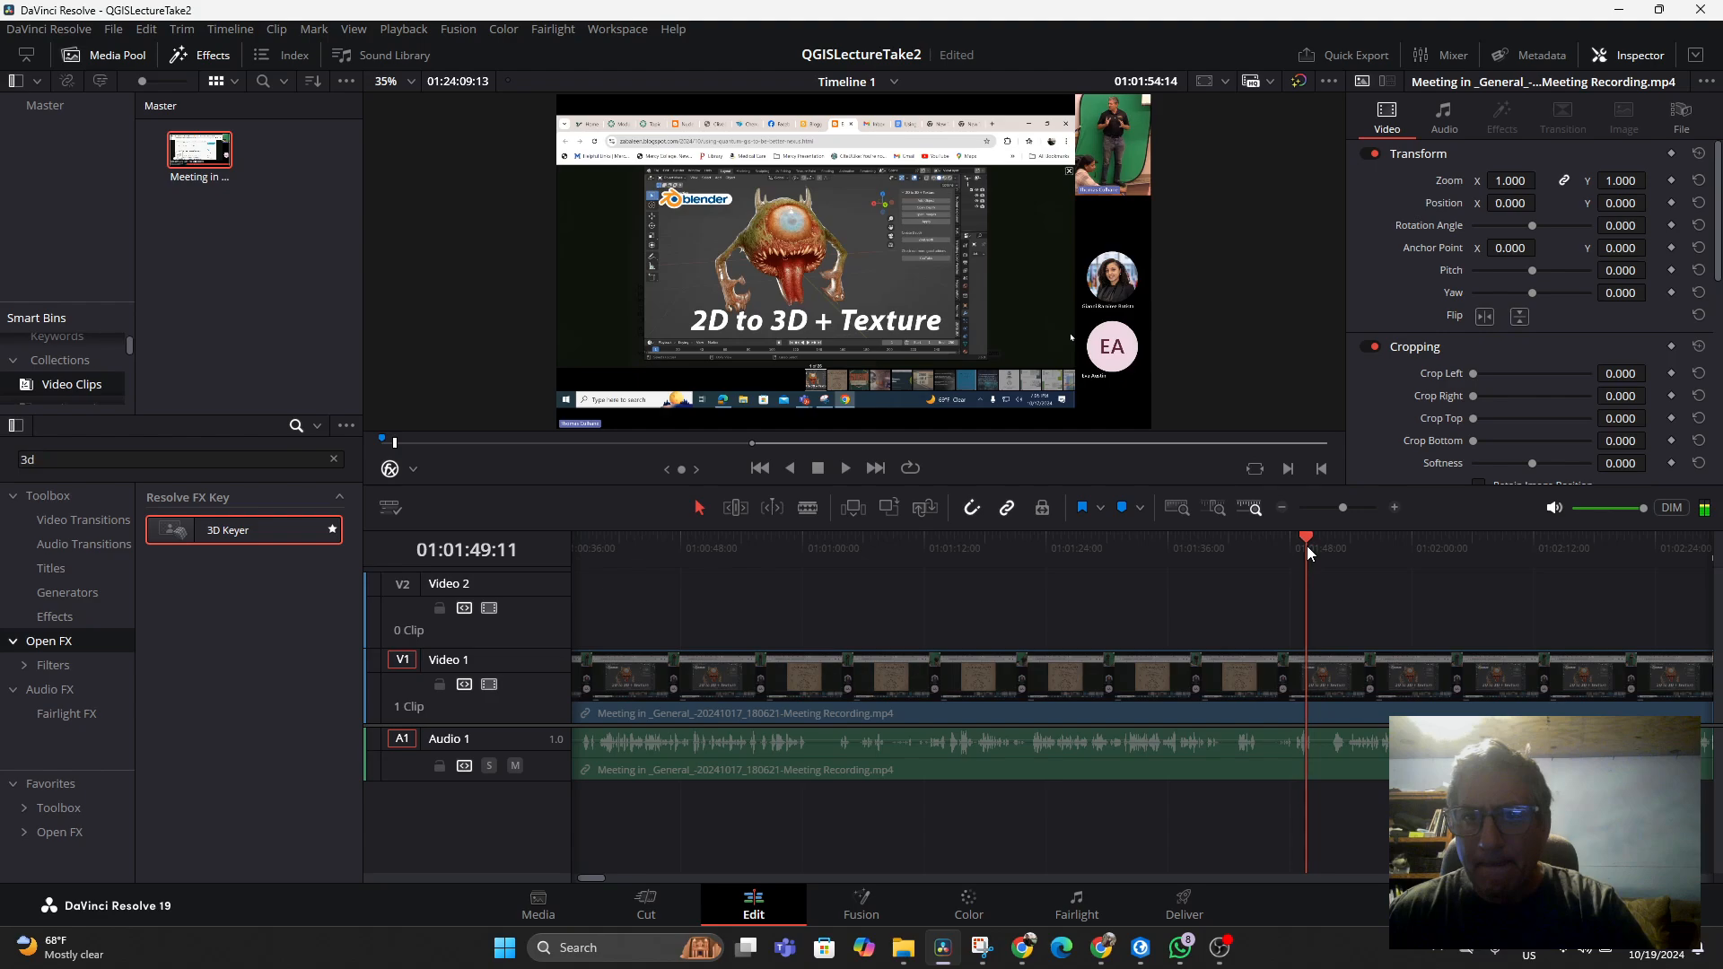
key(space)
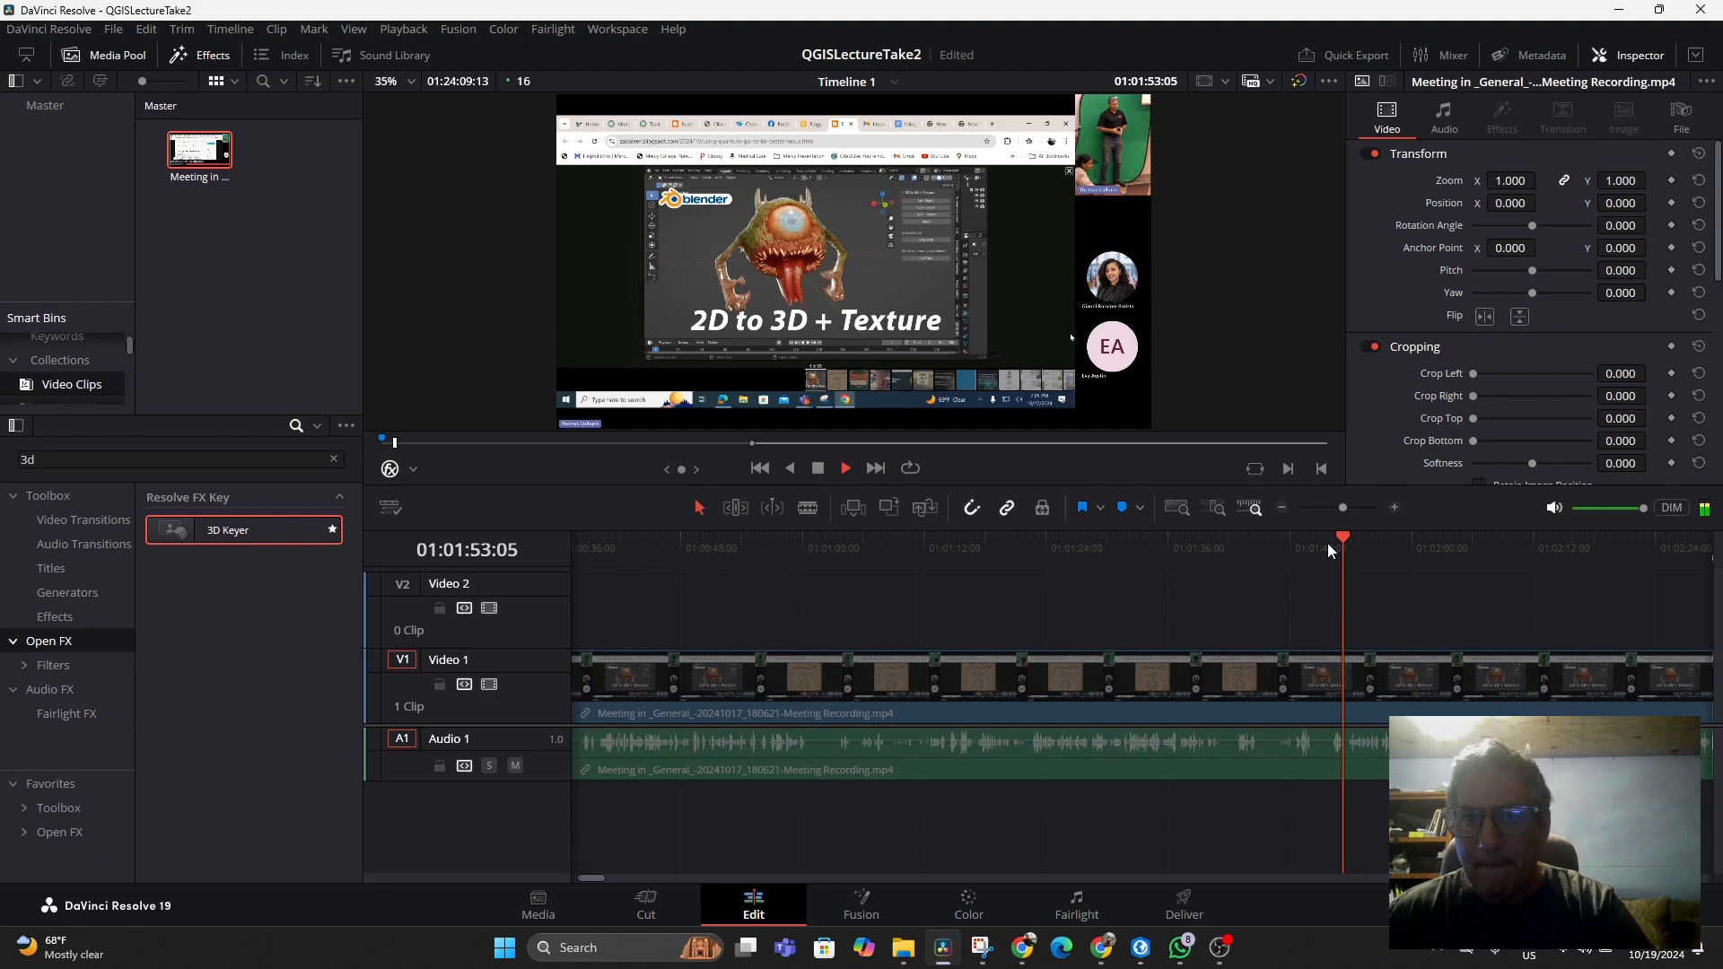
click(1511, 538)
drag(1514, 539, 906, 603)
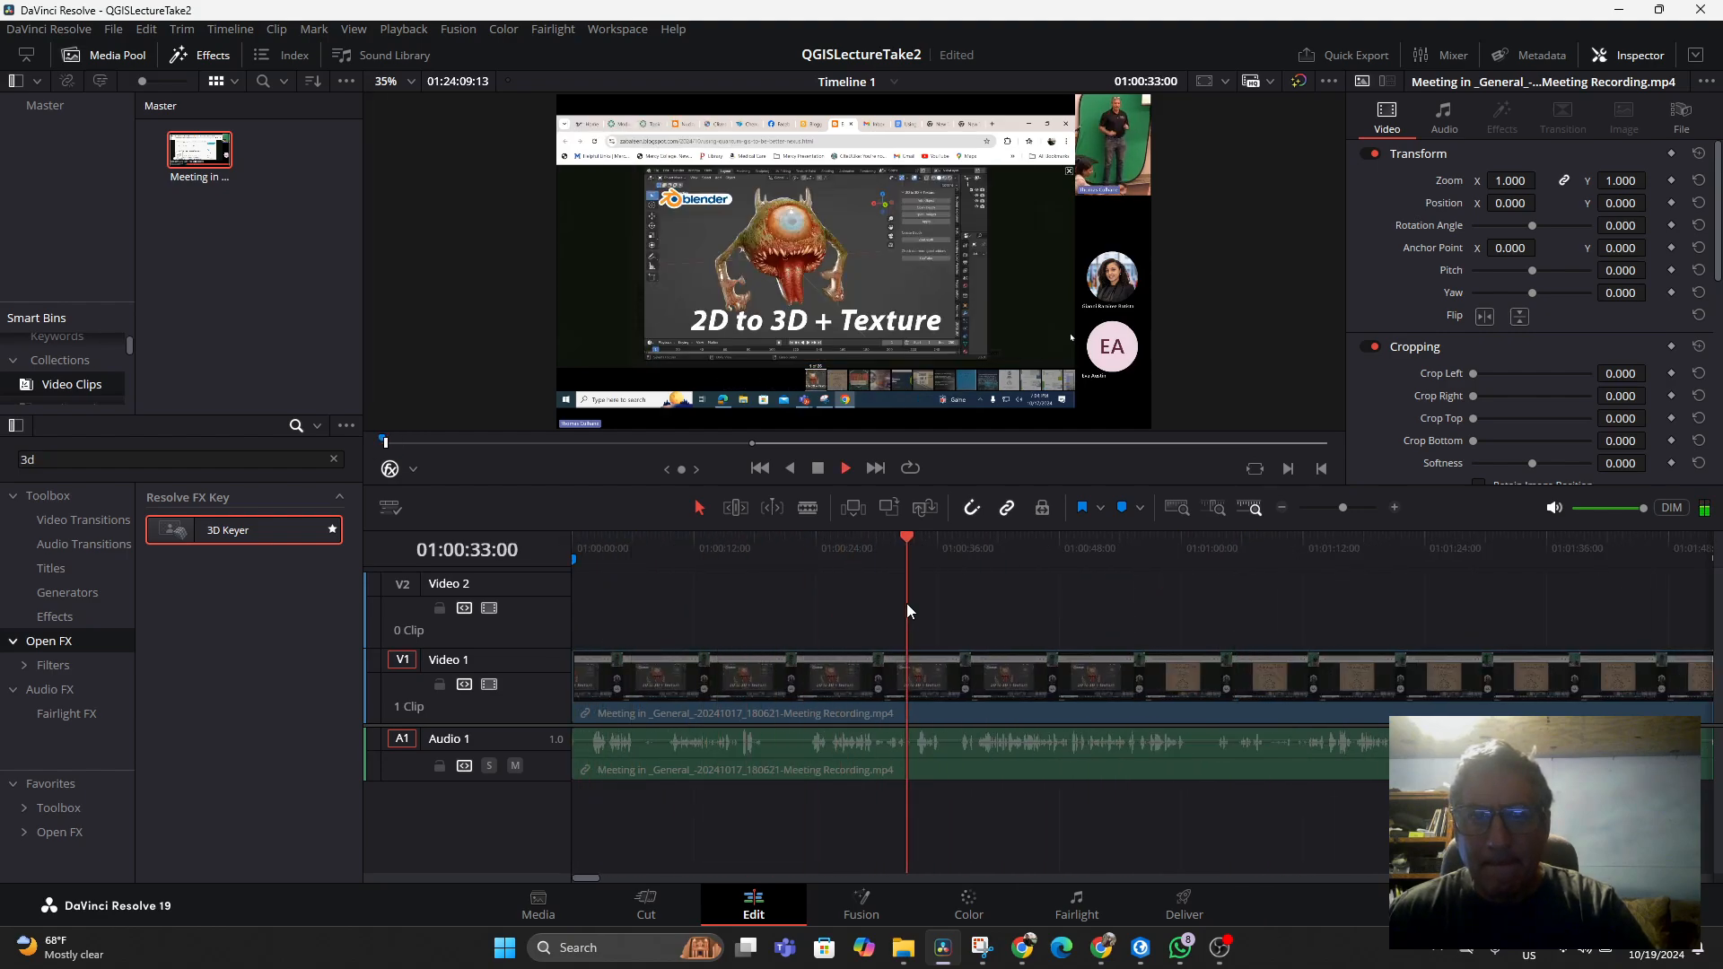
key(space)
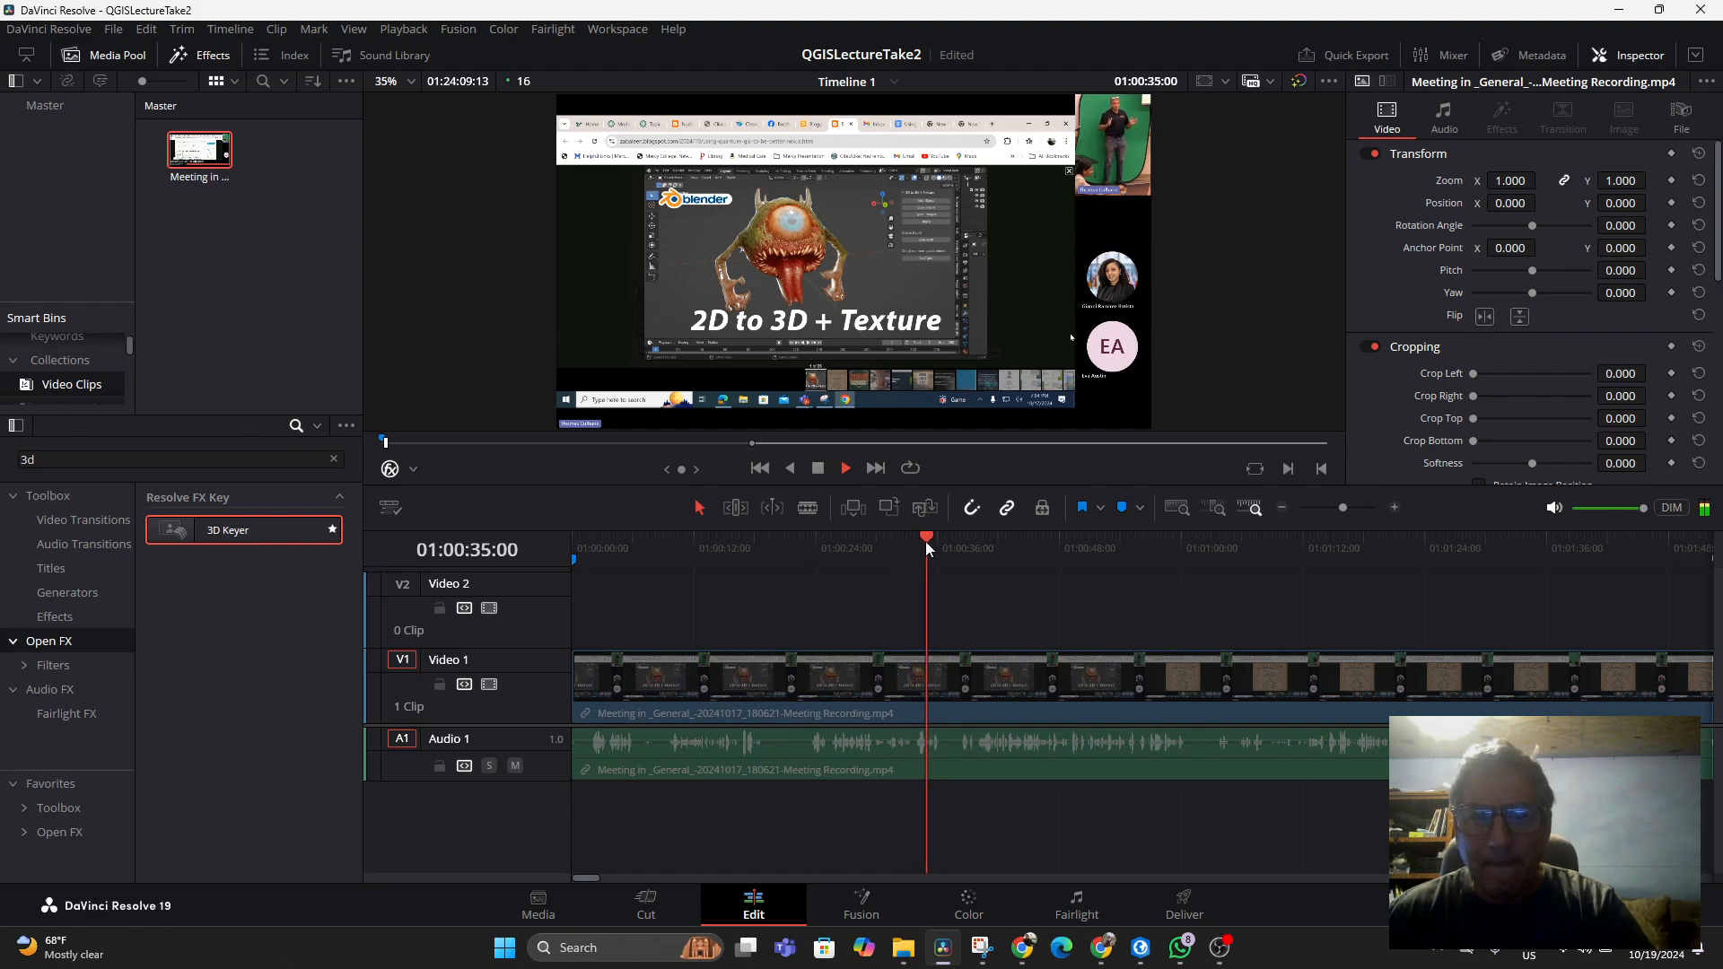
drag(924, 541, 1392, 591)
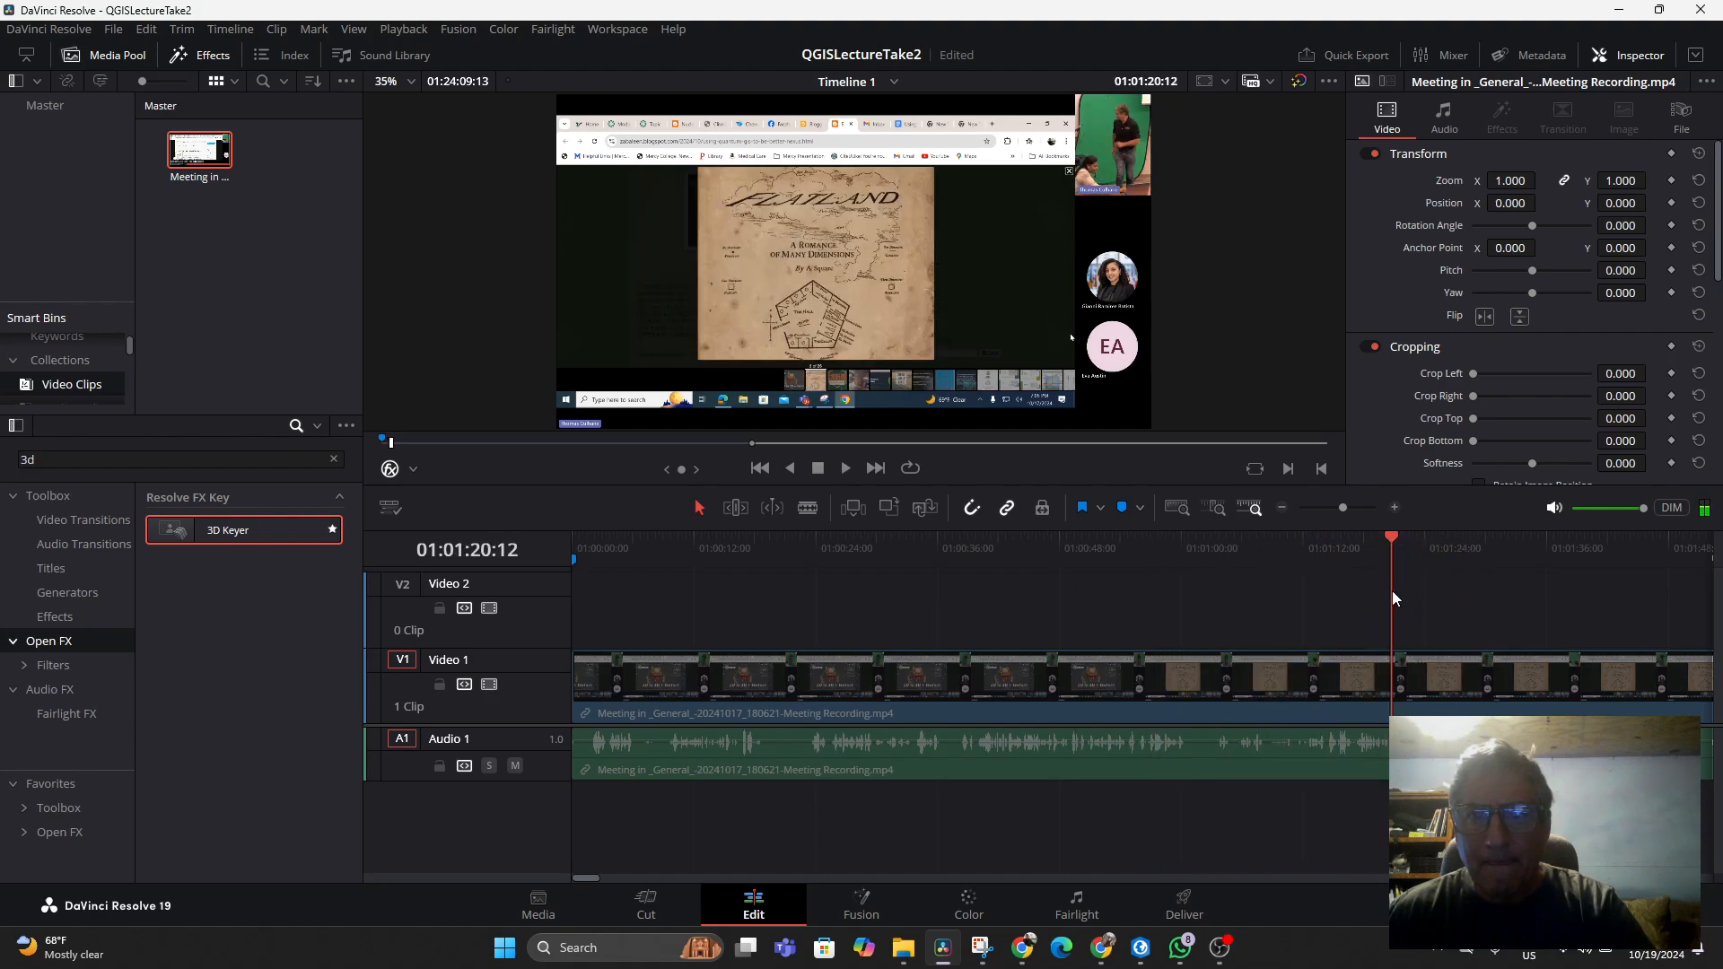
key(space)
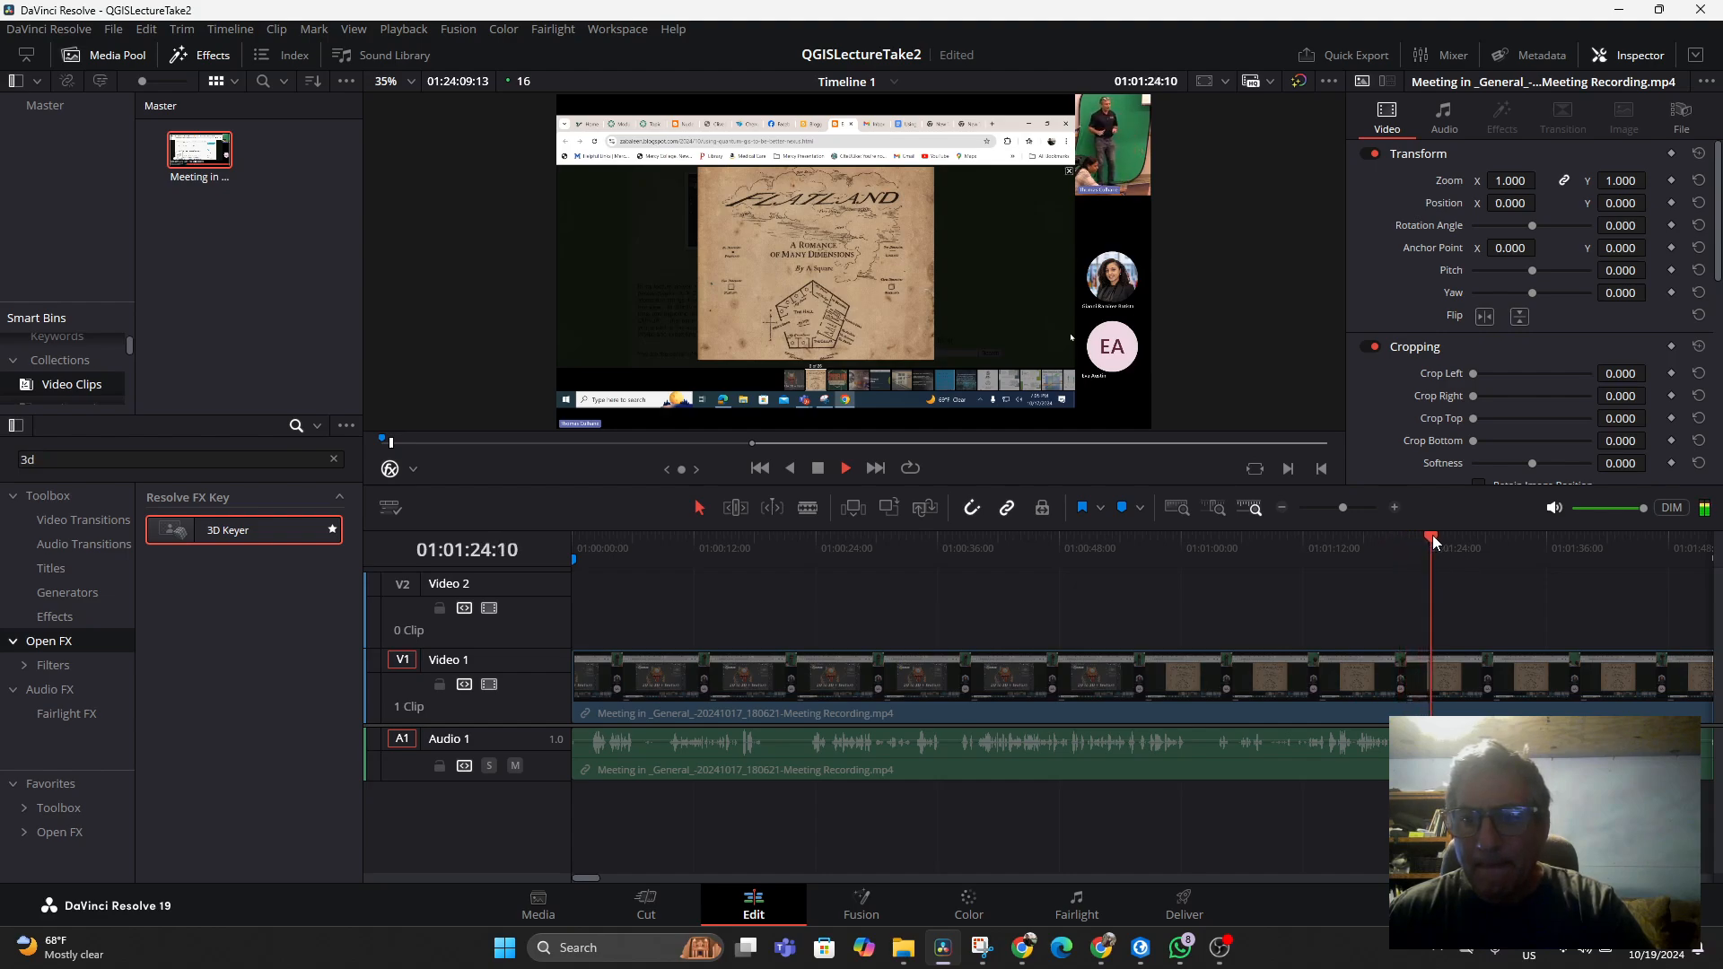
drag(1441, 541, 1478, 540)
key(space)
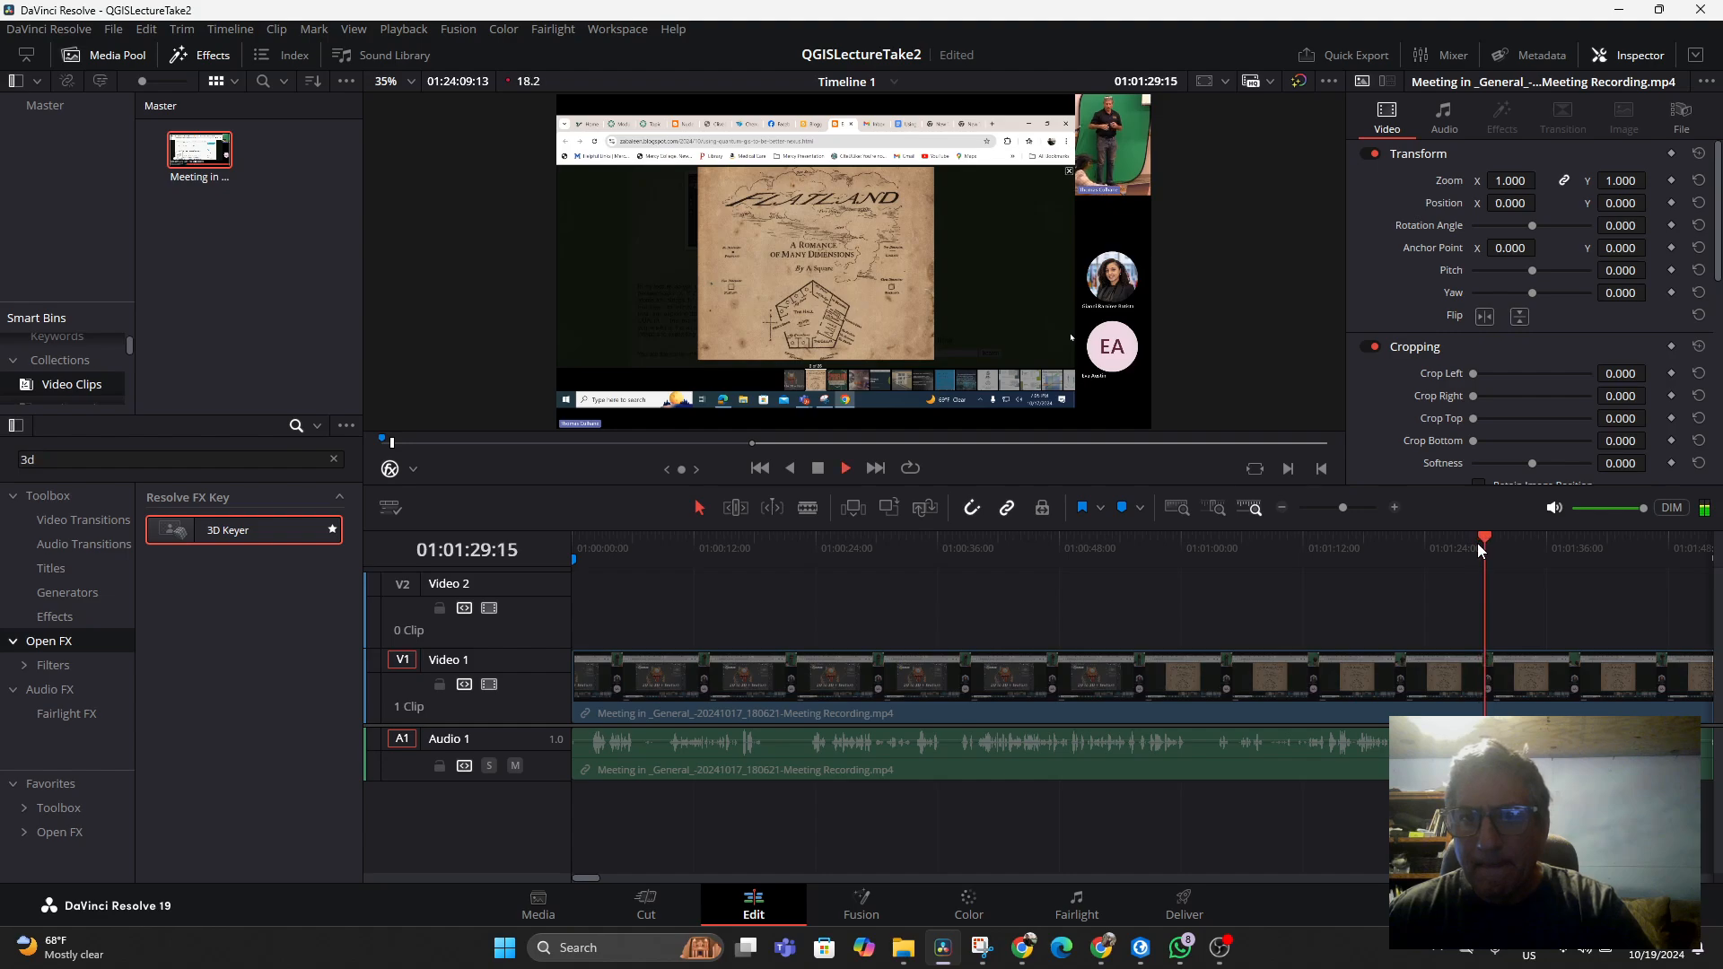
Add a blue marker on the timeline ruler at 01:01:49:01
right_click(1532, 546)
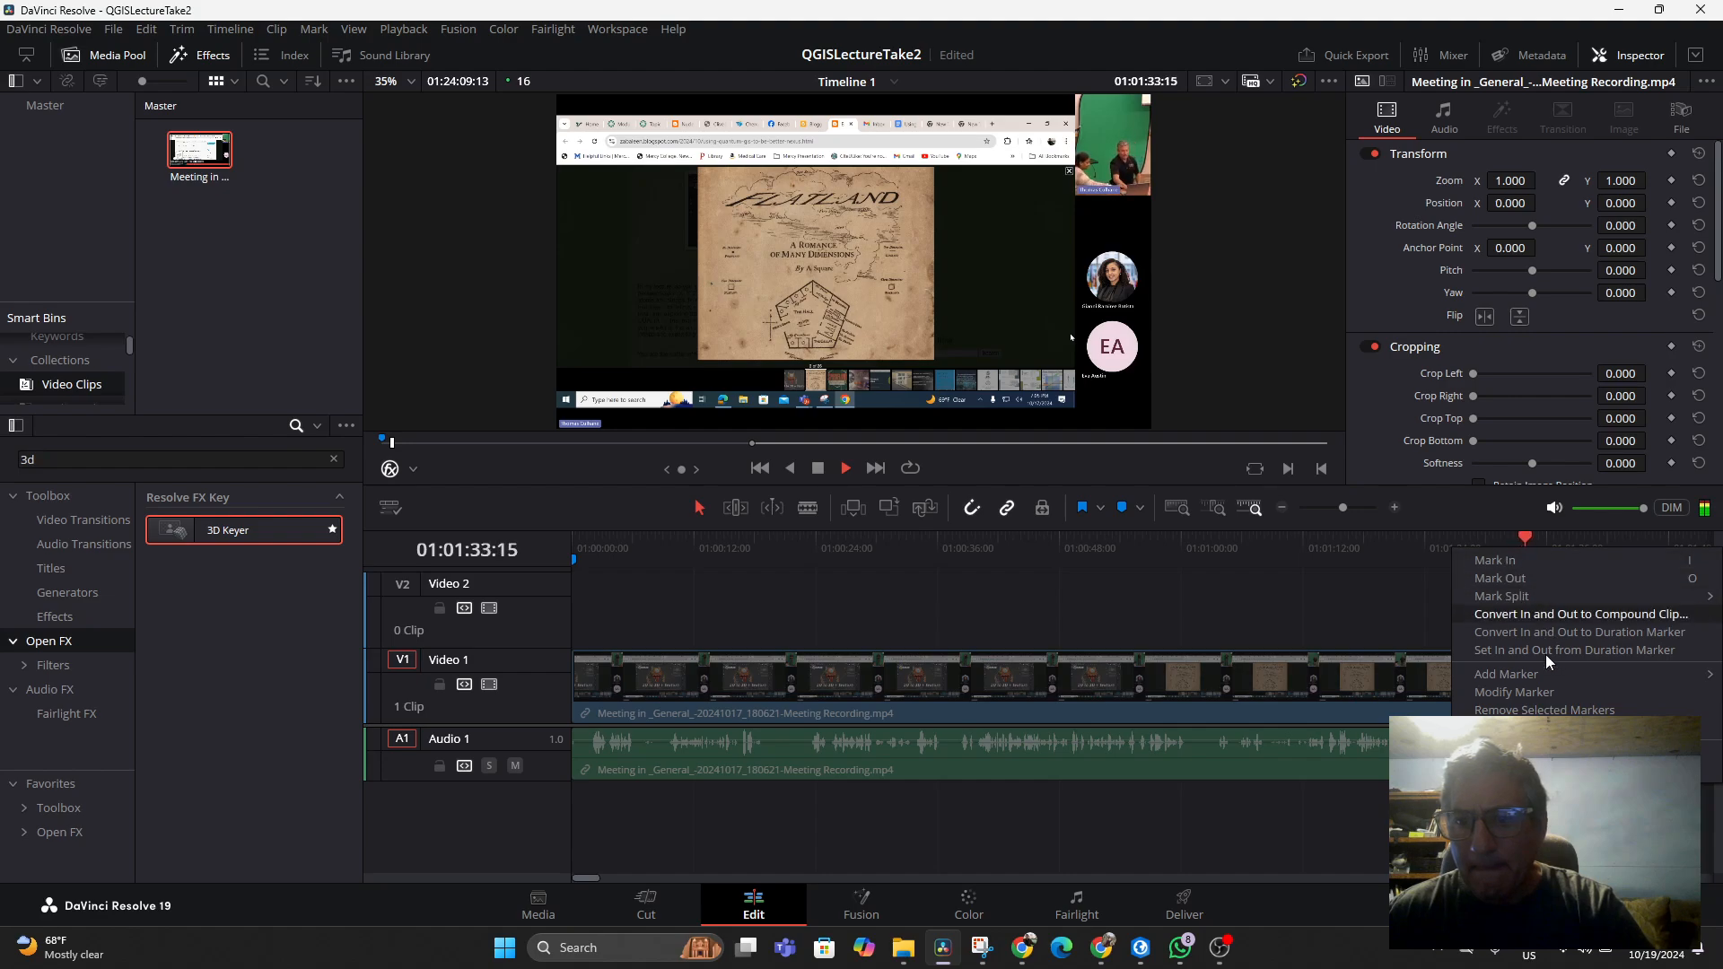
mouse_move(1547, 676)
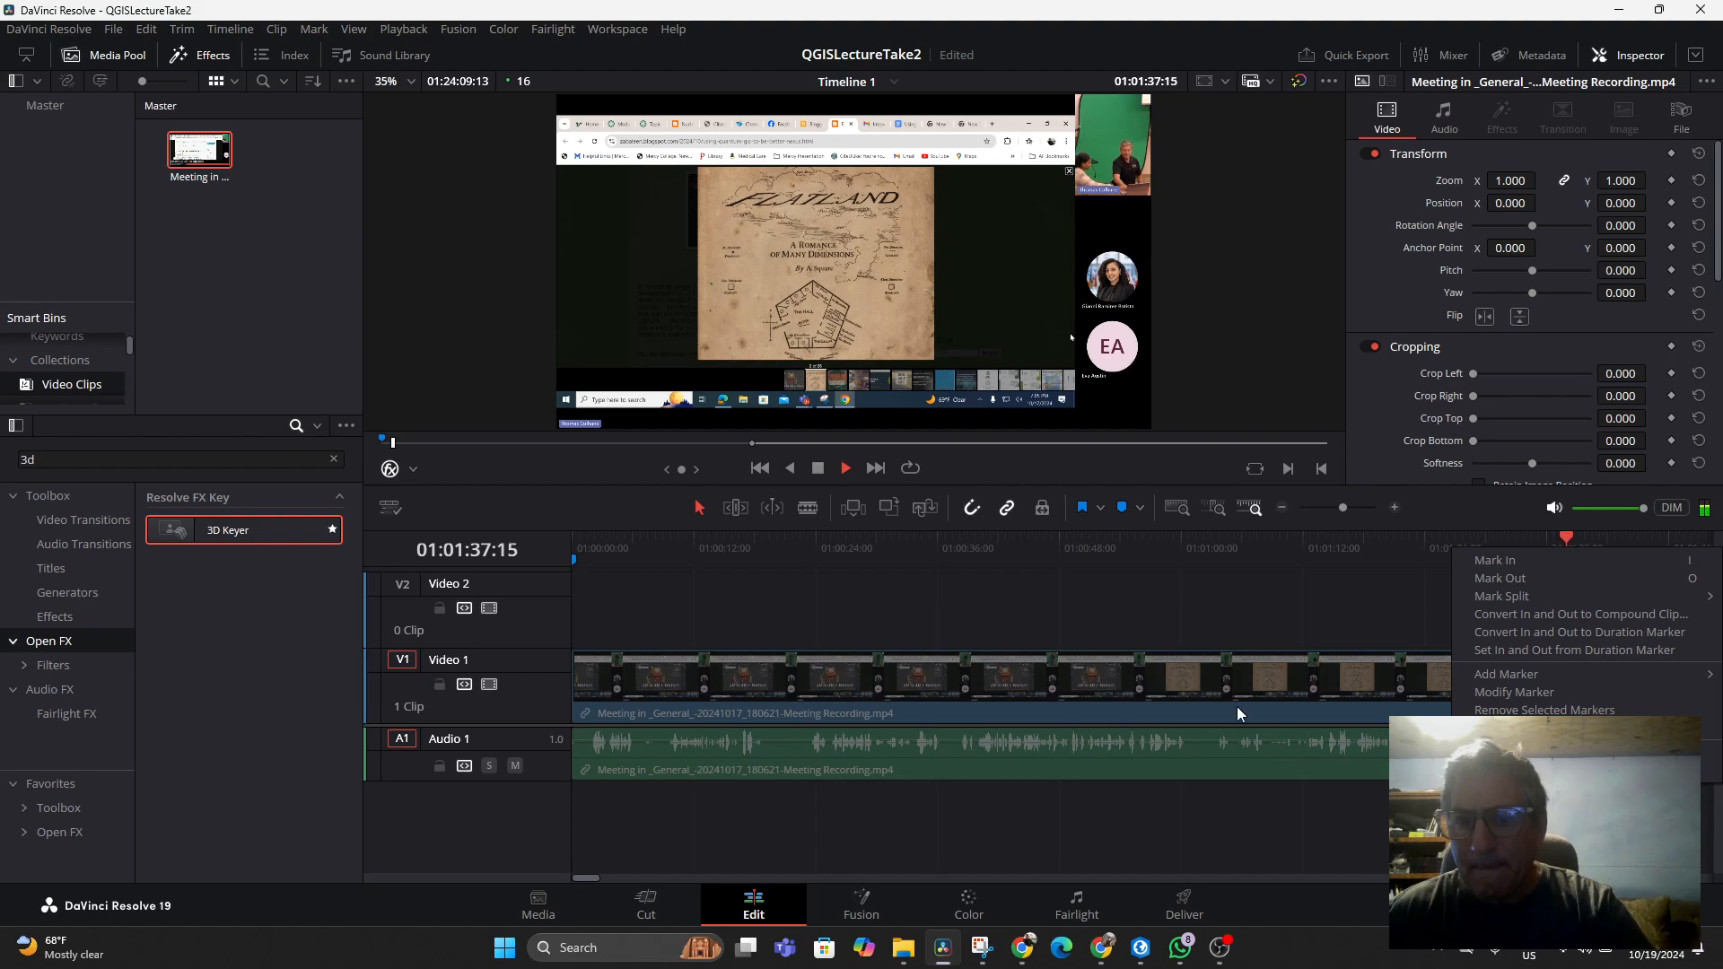
click(584, 878)
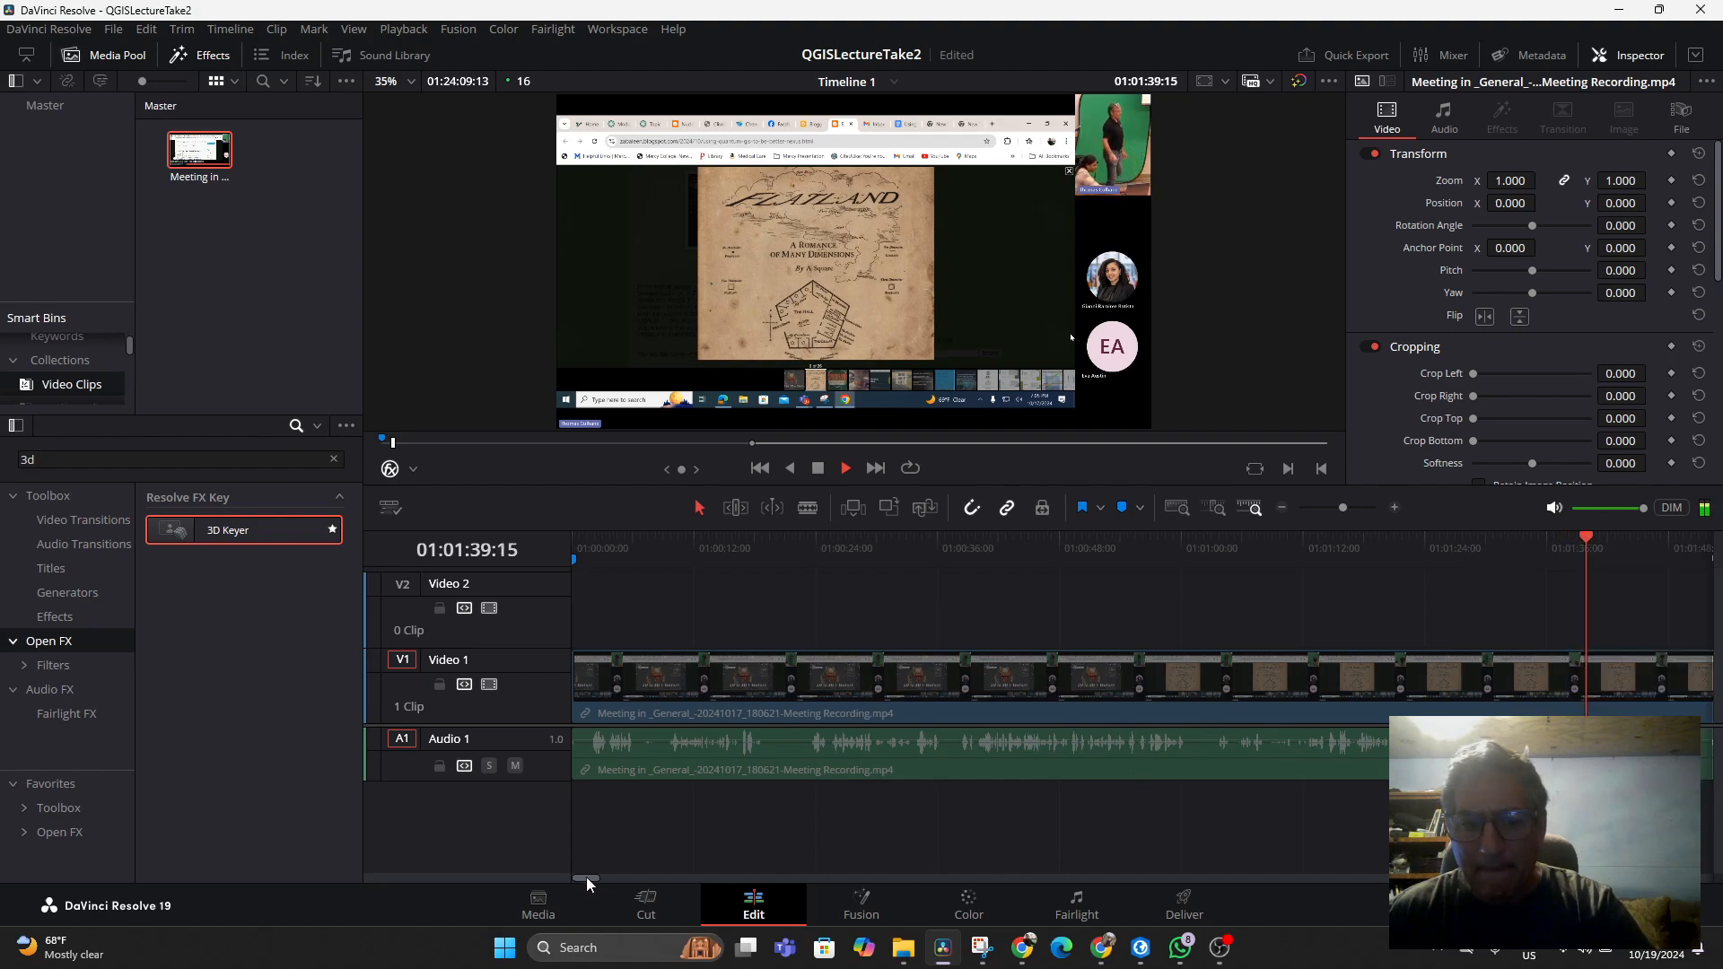
drag(585, 876, 592, 876)
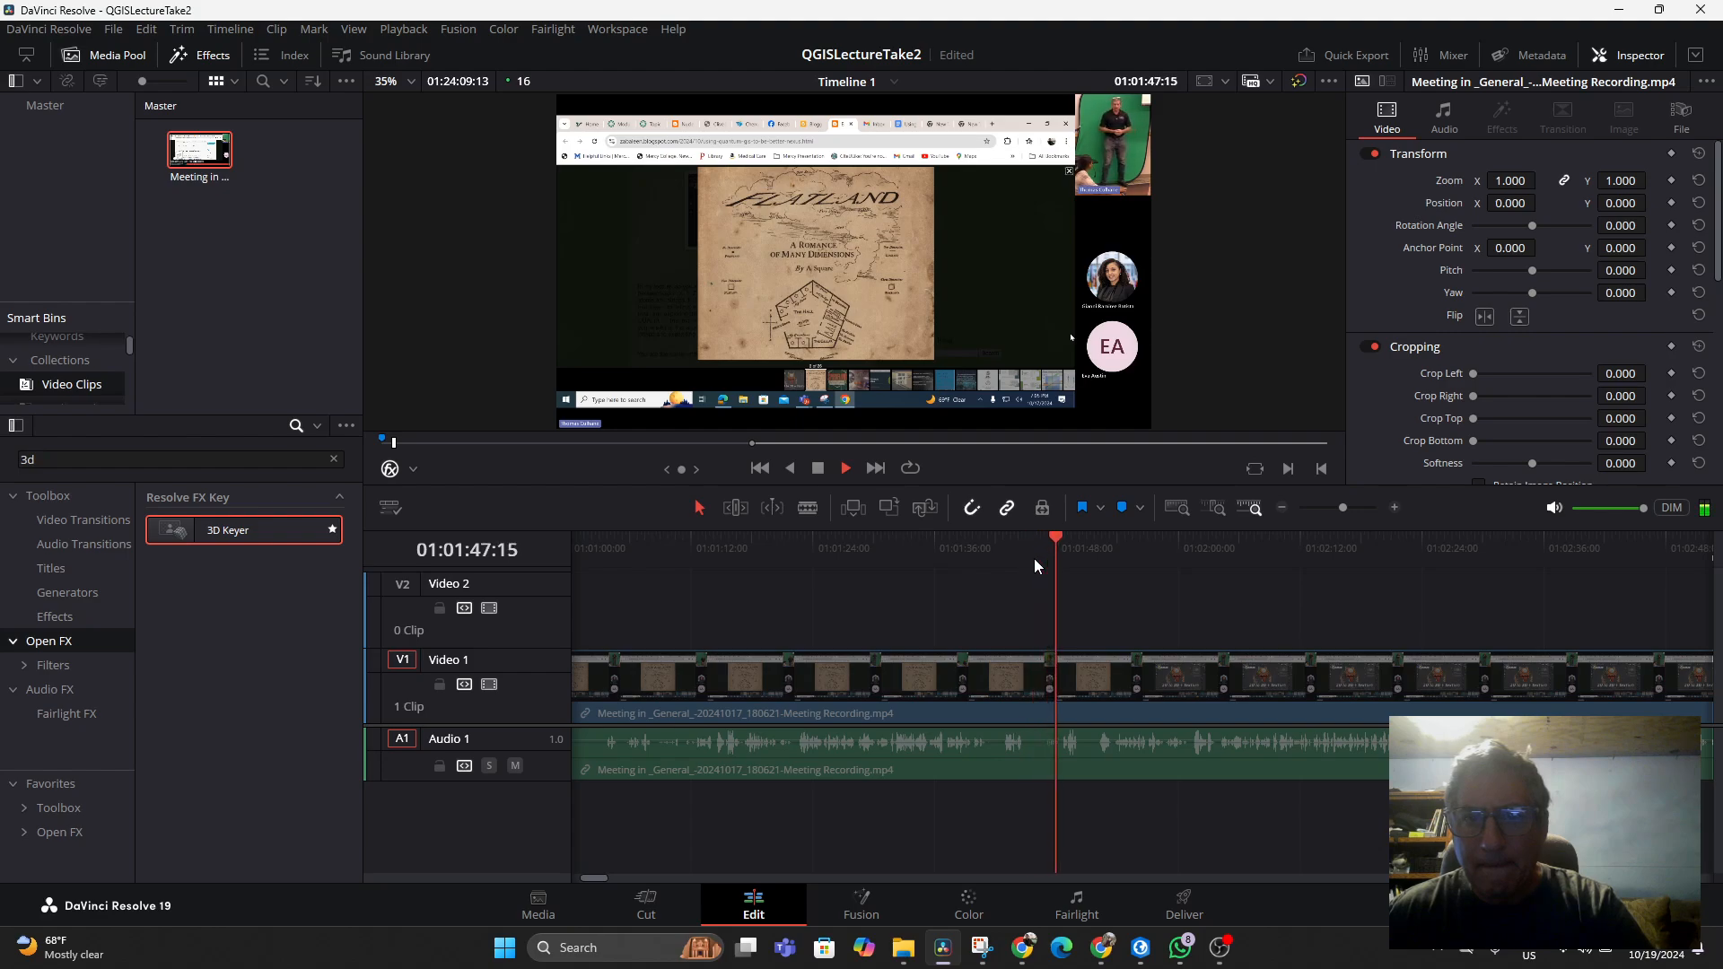
key(space)
right_click(1067, 547)
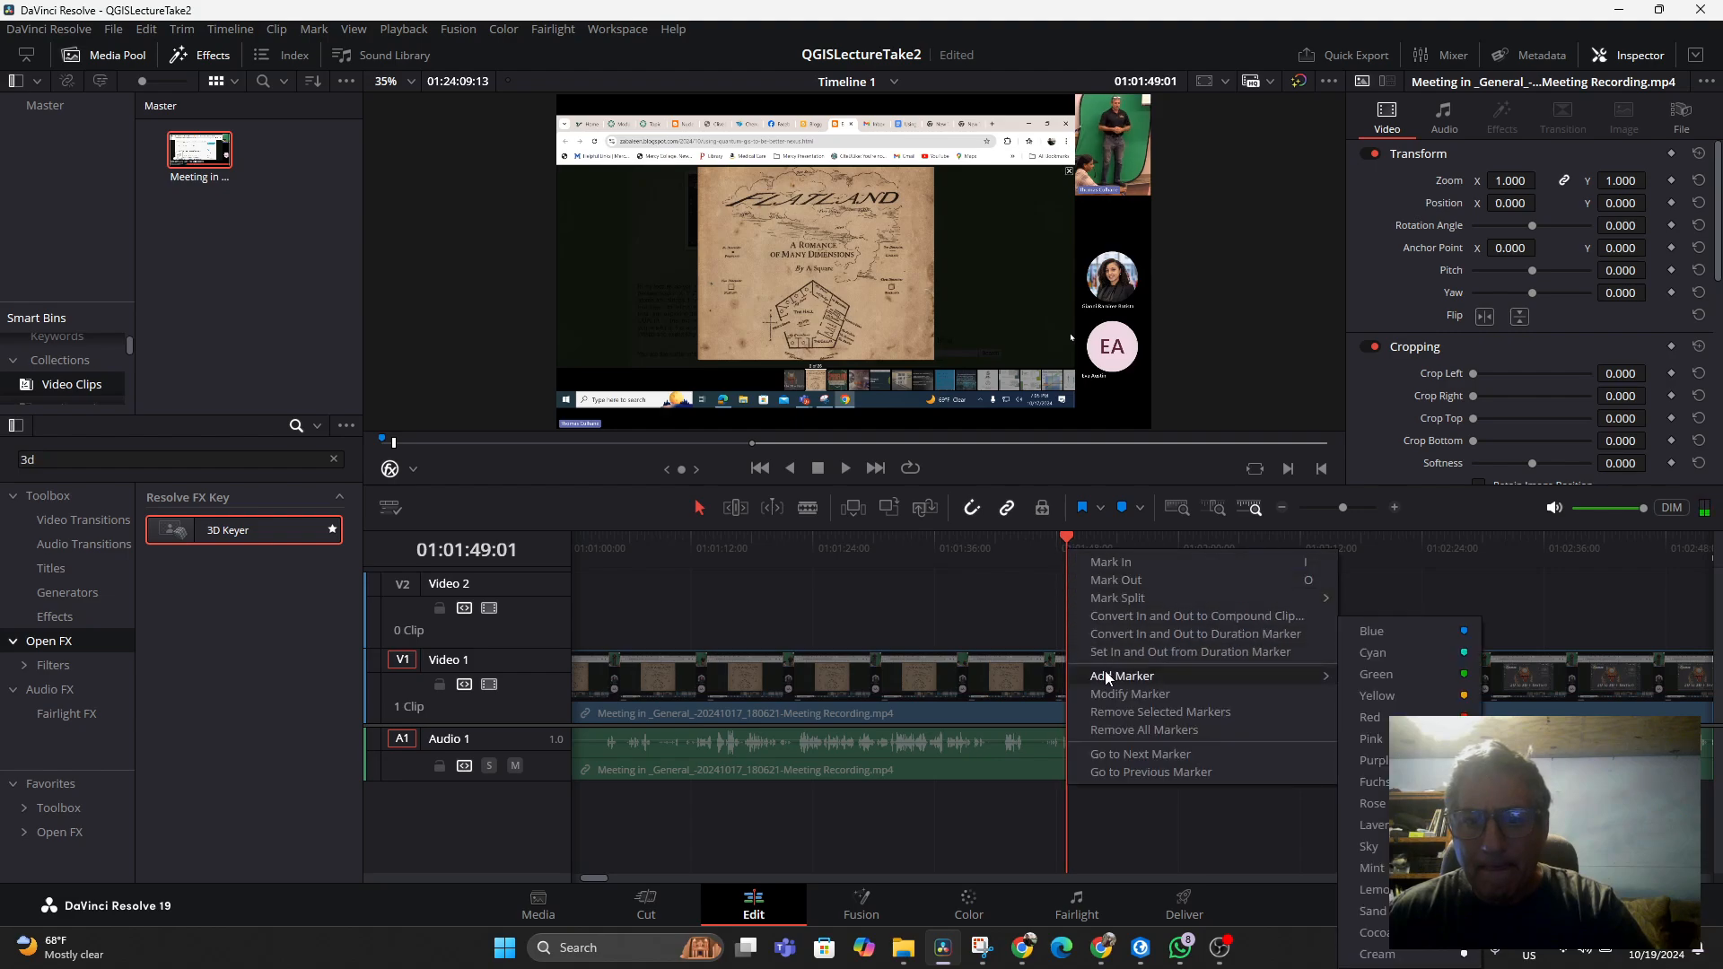
mouse_move(1201, 678)
click(1409, 630)
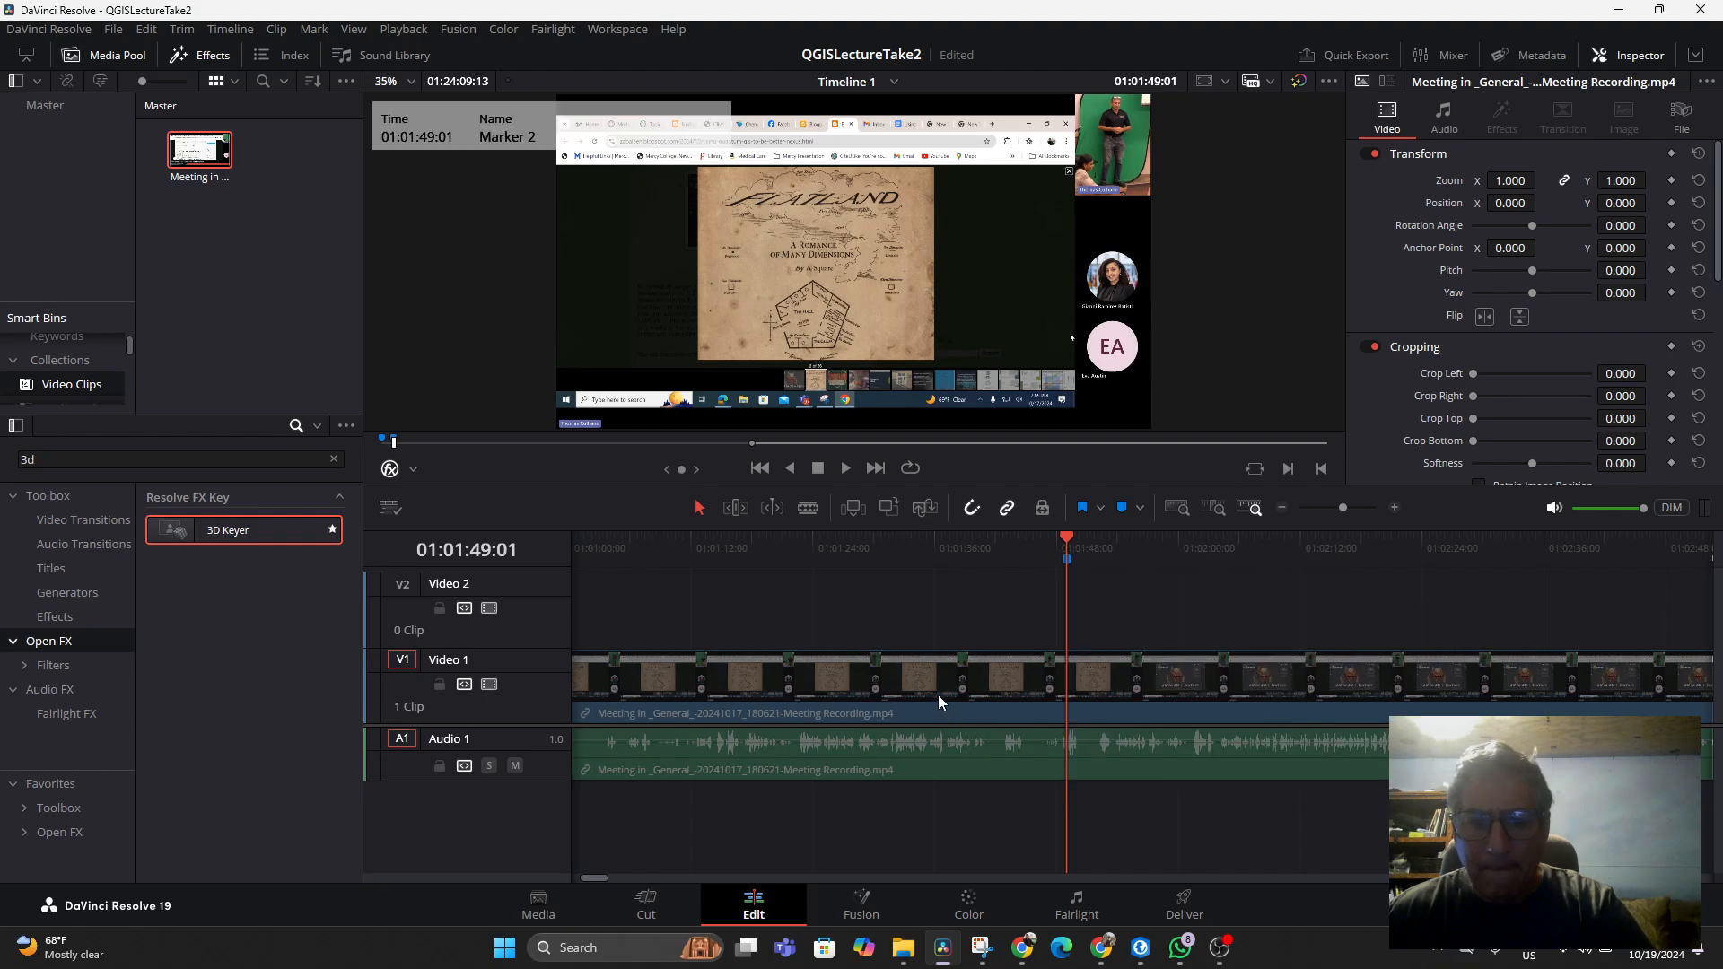
Split the Video 1 clip at the marker with the Blade tool and delete the portion before the cut
click(808, 507)
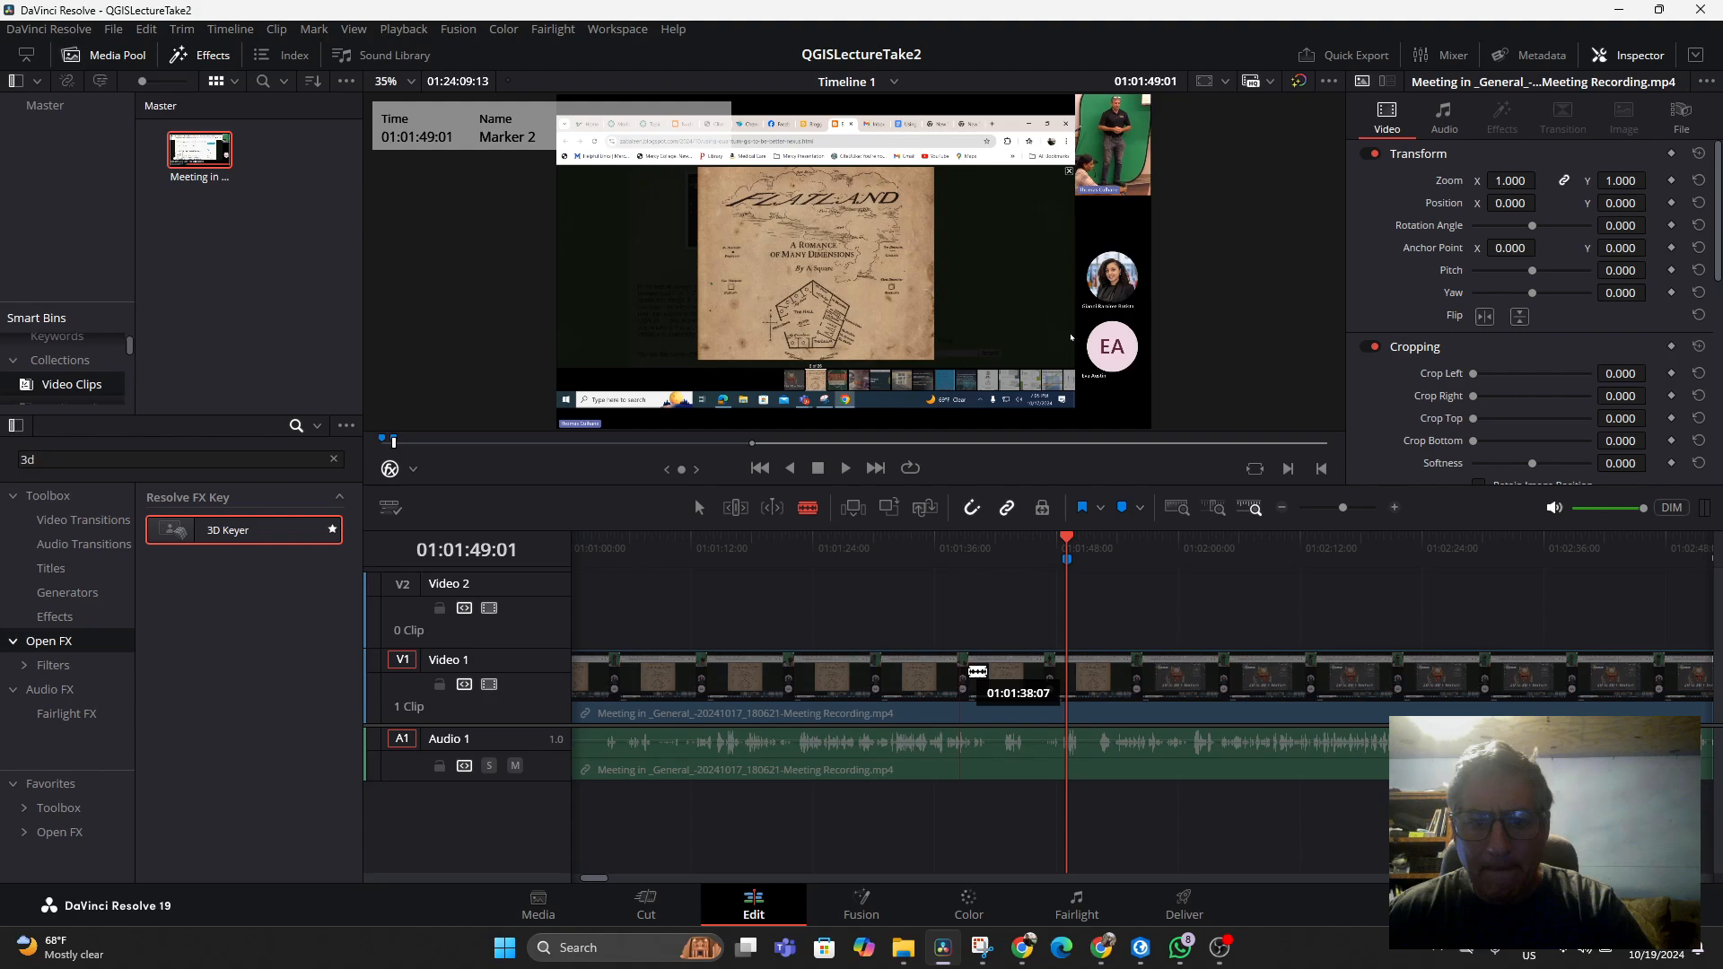
click(1066, 682)
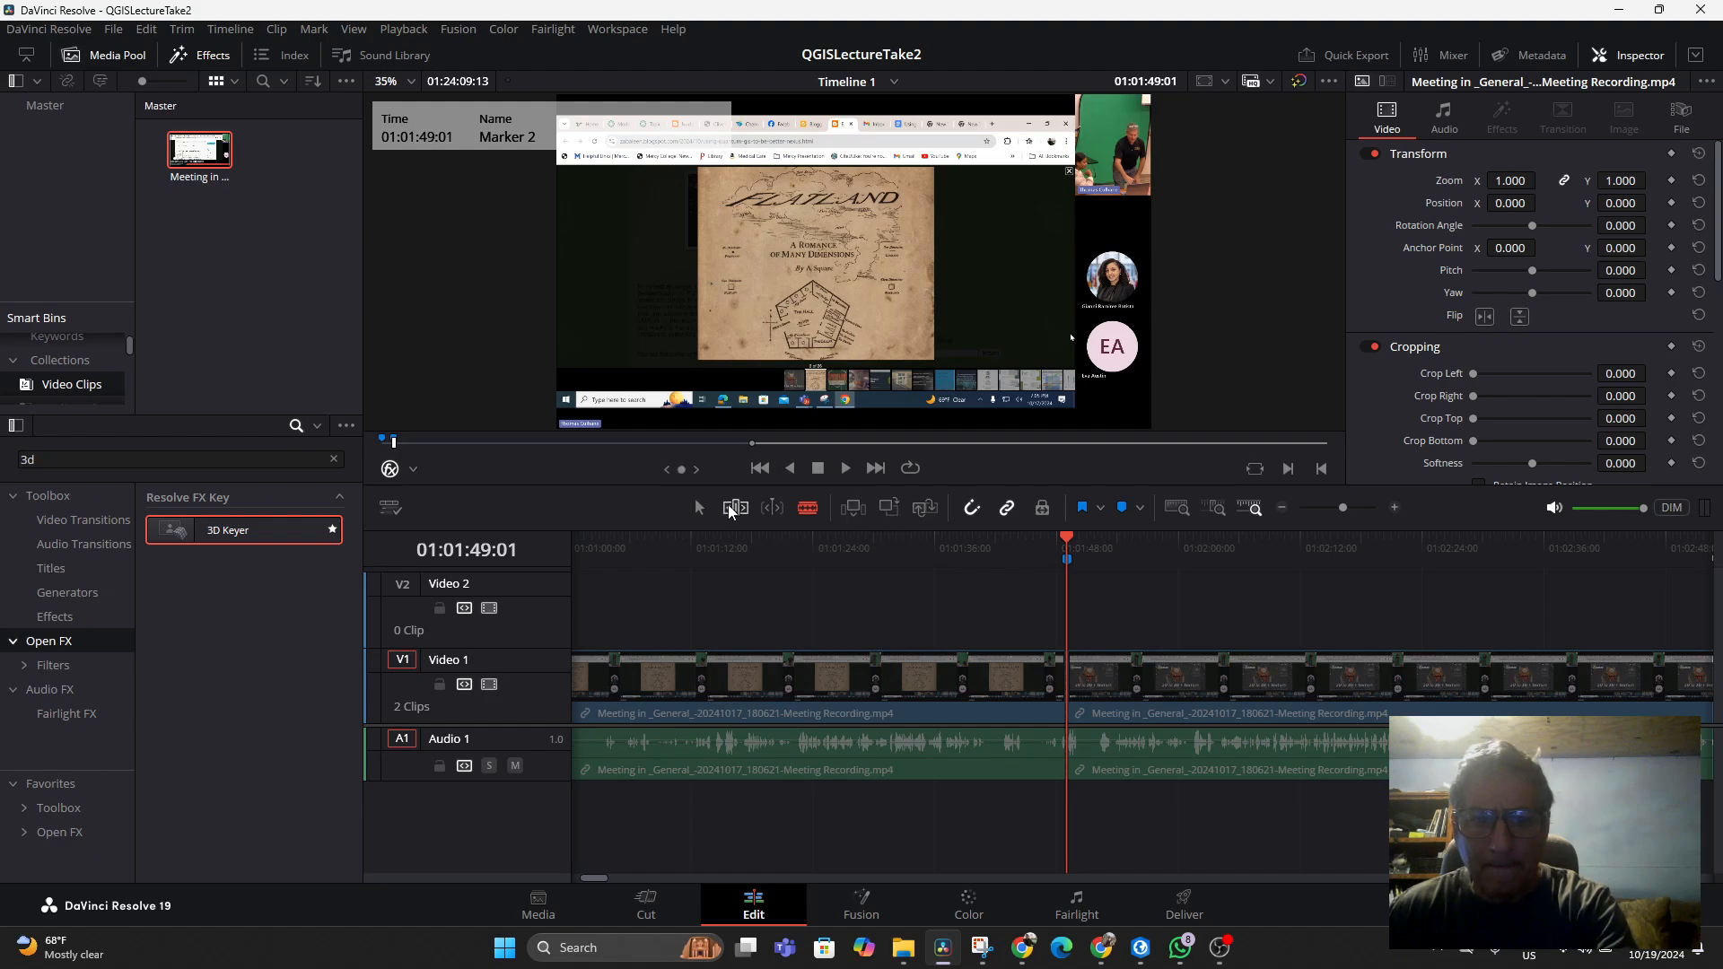
click(697, 506)
click(790, 710)
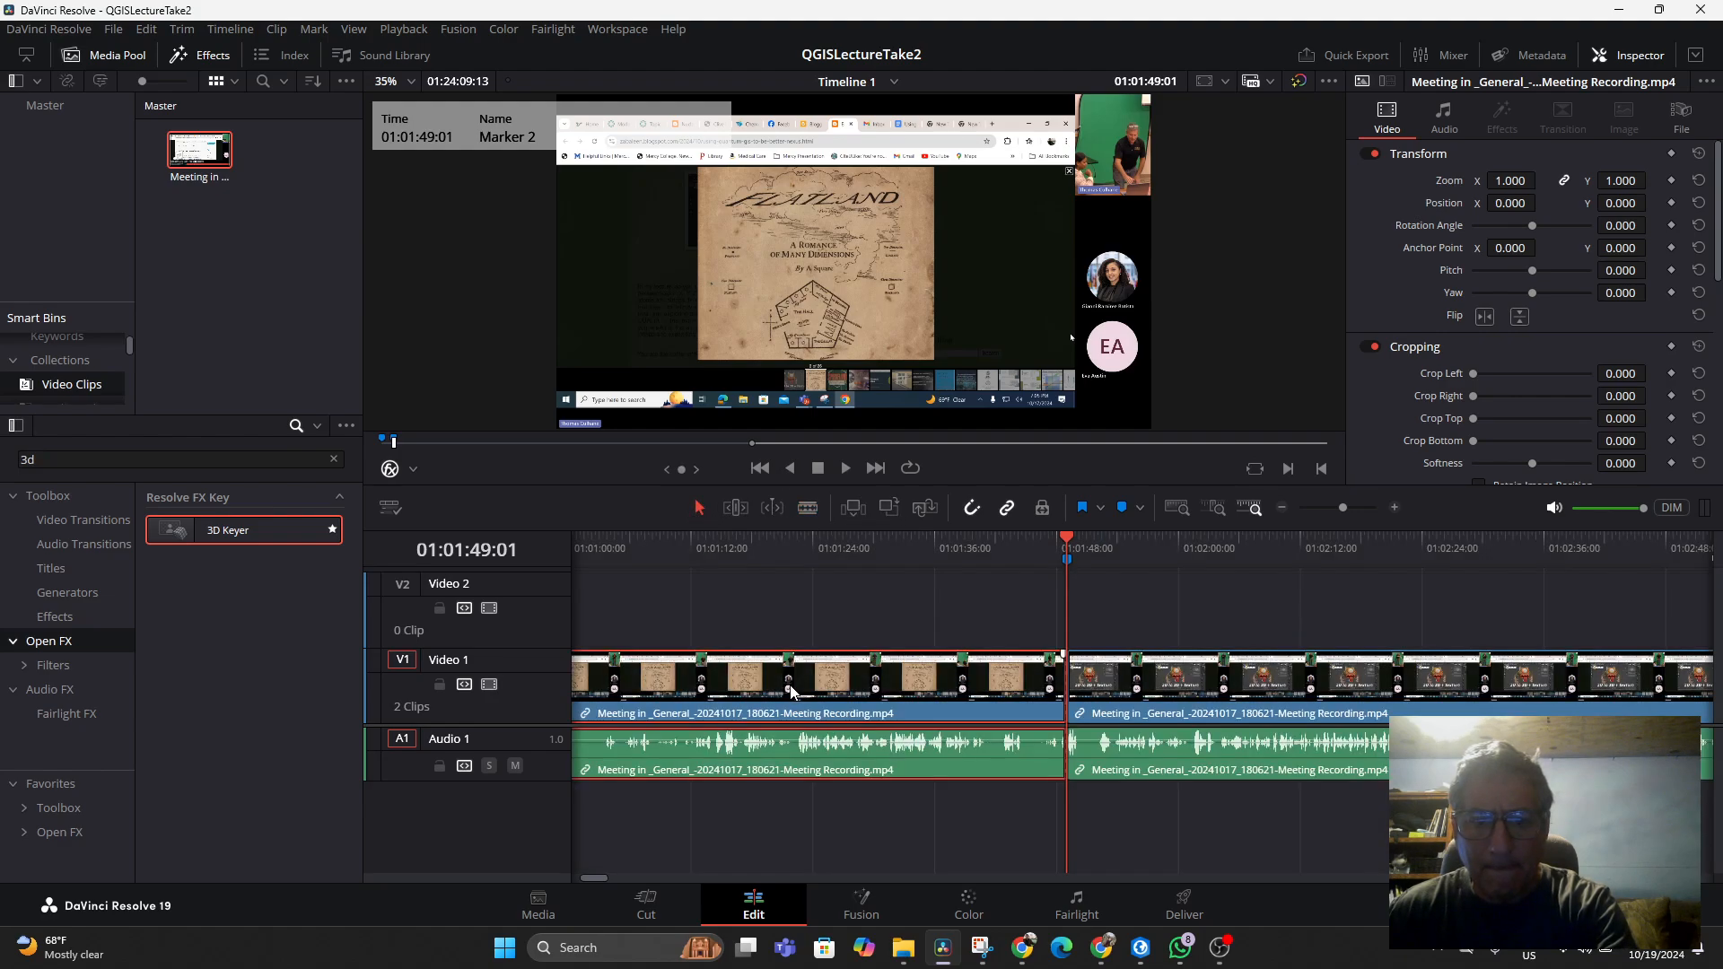
key(Delete)
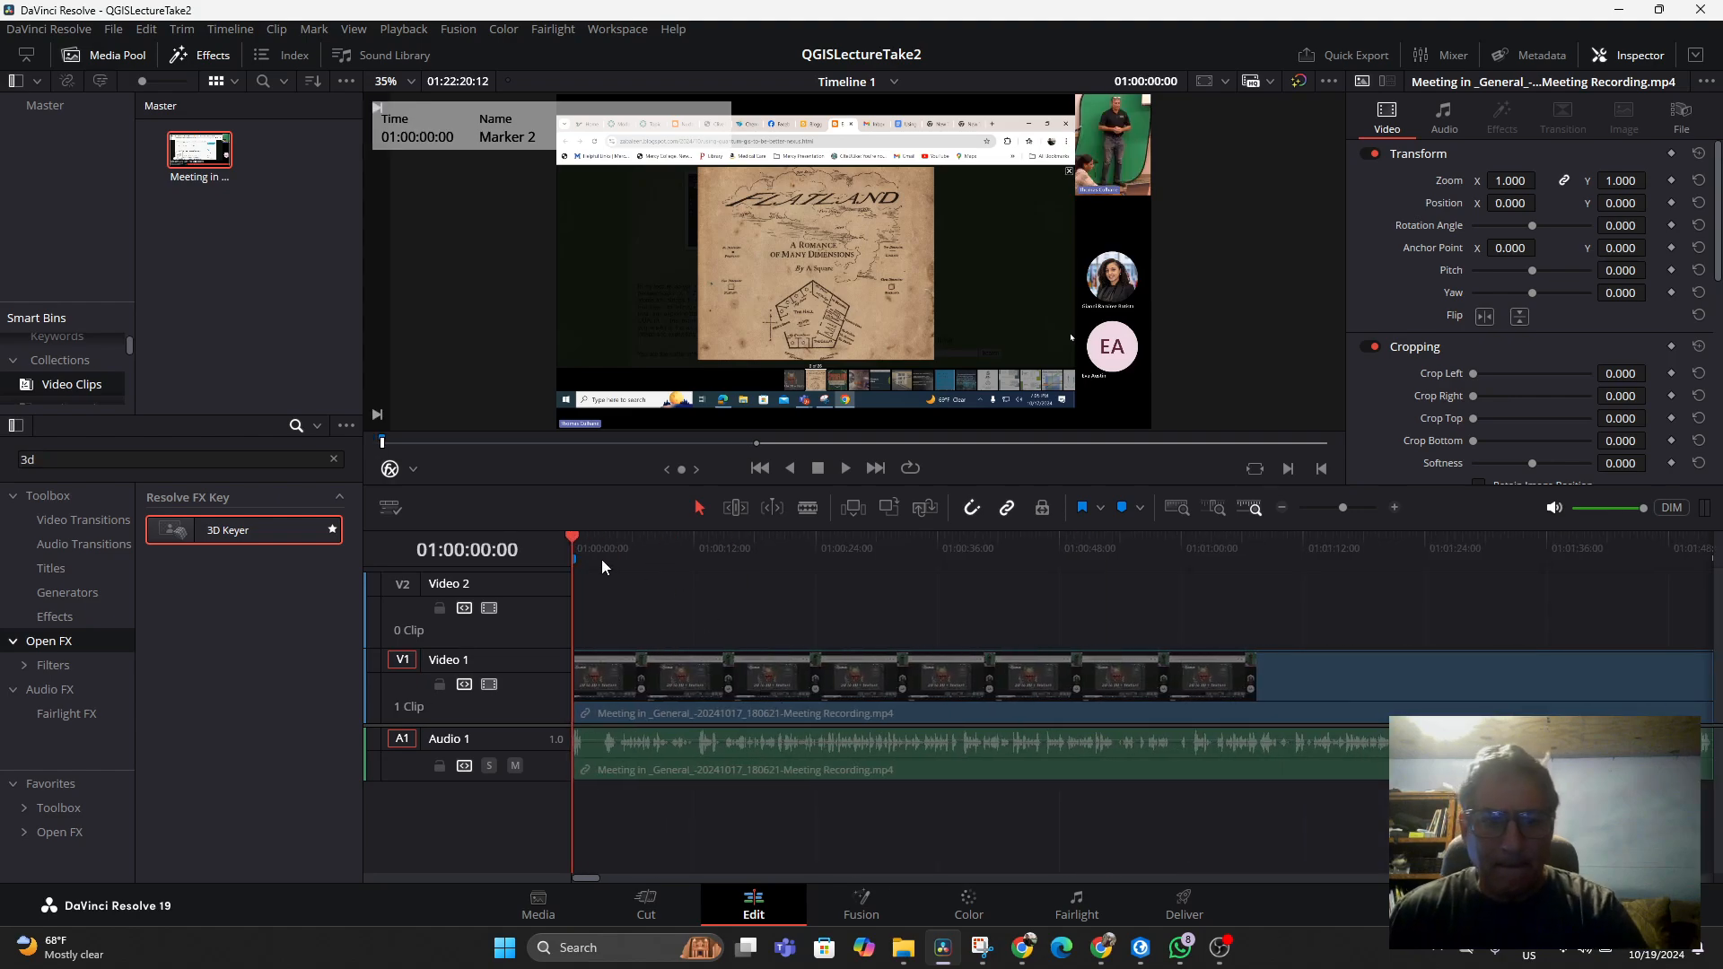
Play the trimmed recording from the start of the timeline to check the result
key(space)
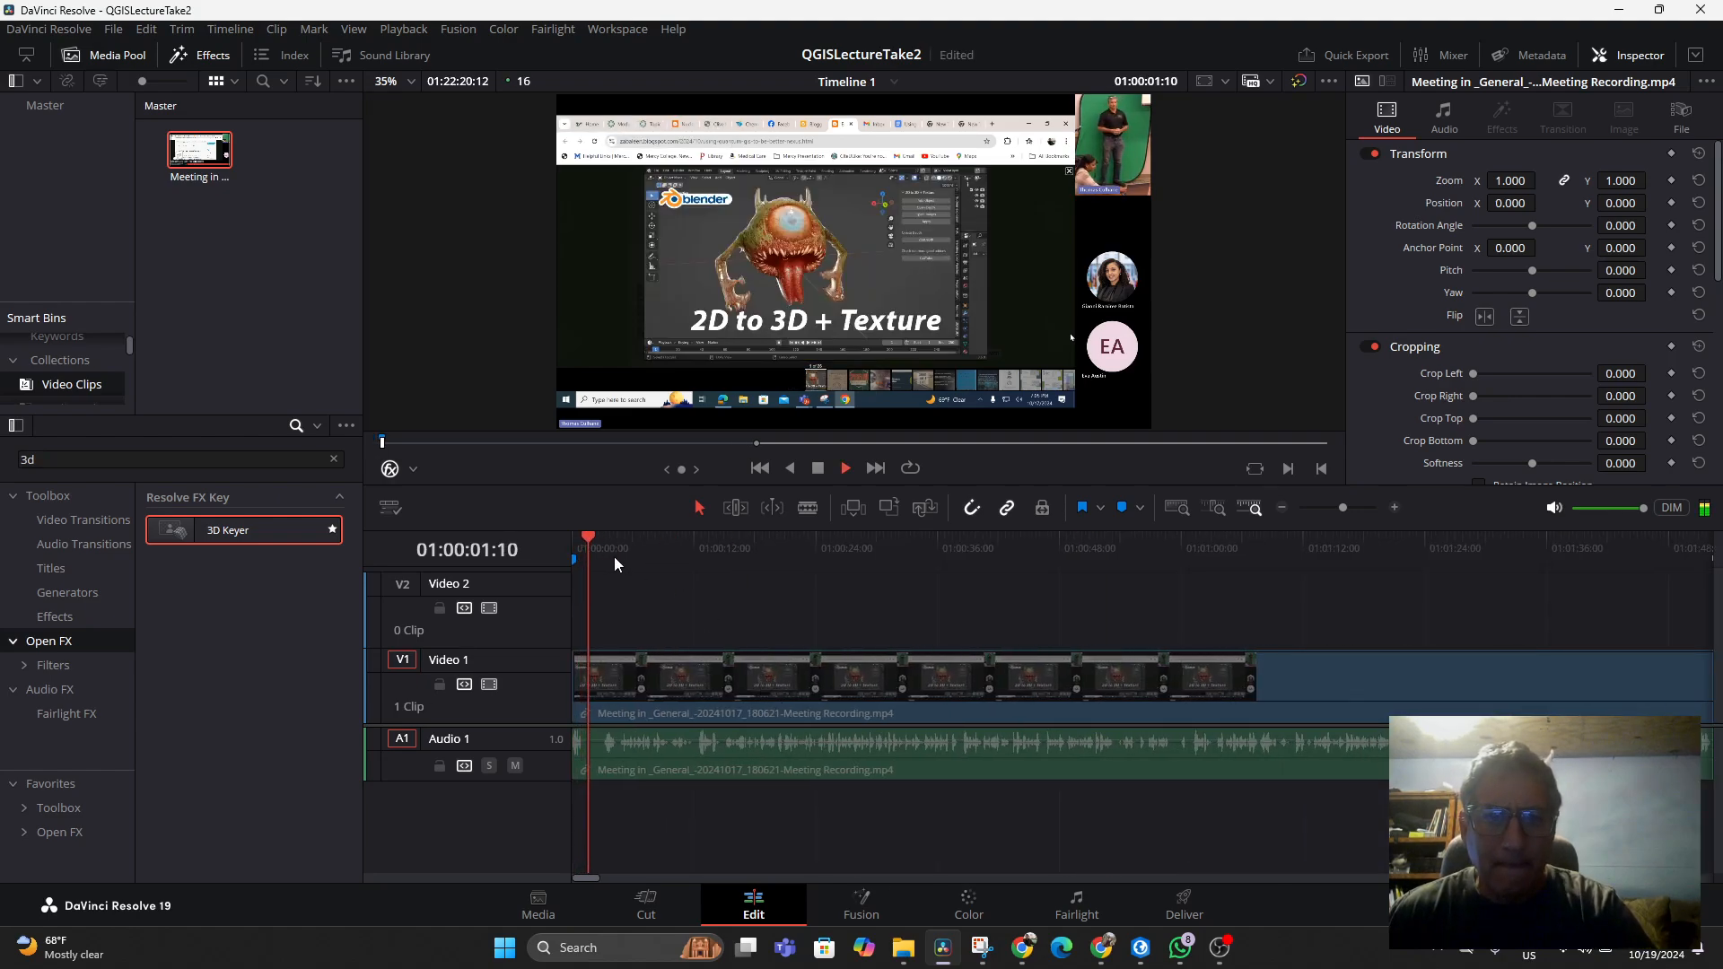
key(space)
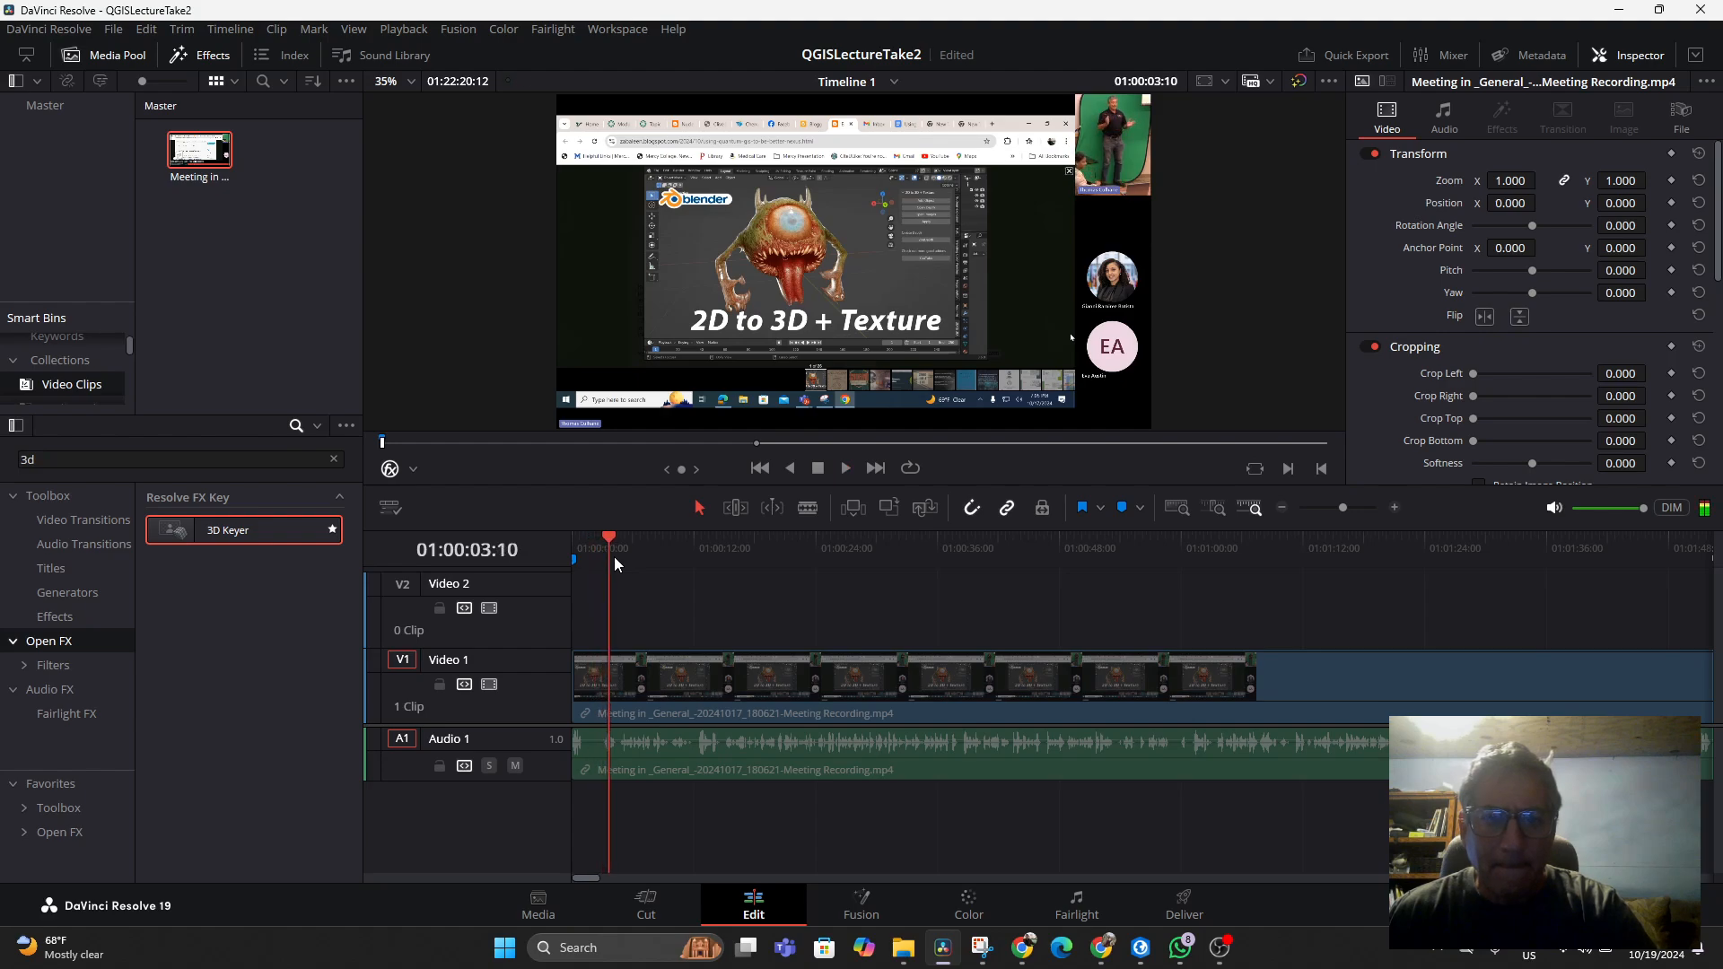
mouse_move(611, 537)
mouse_down()
mouse_move(949, 564)
mouse_move(570, 605)
mouse_up()
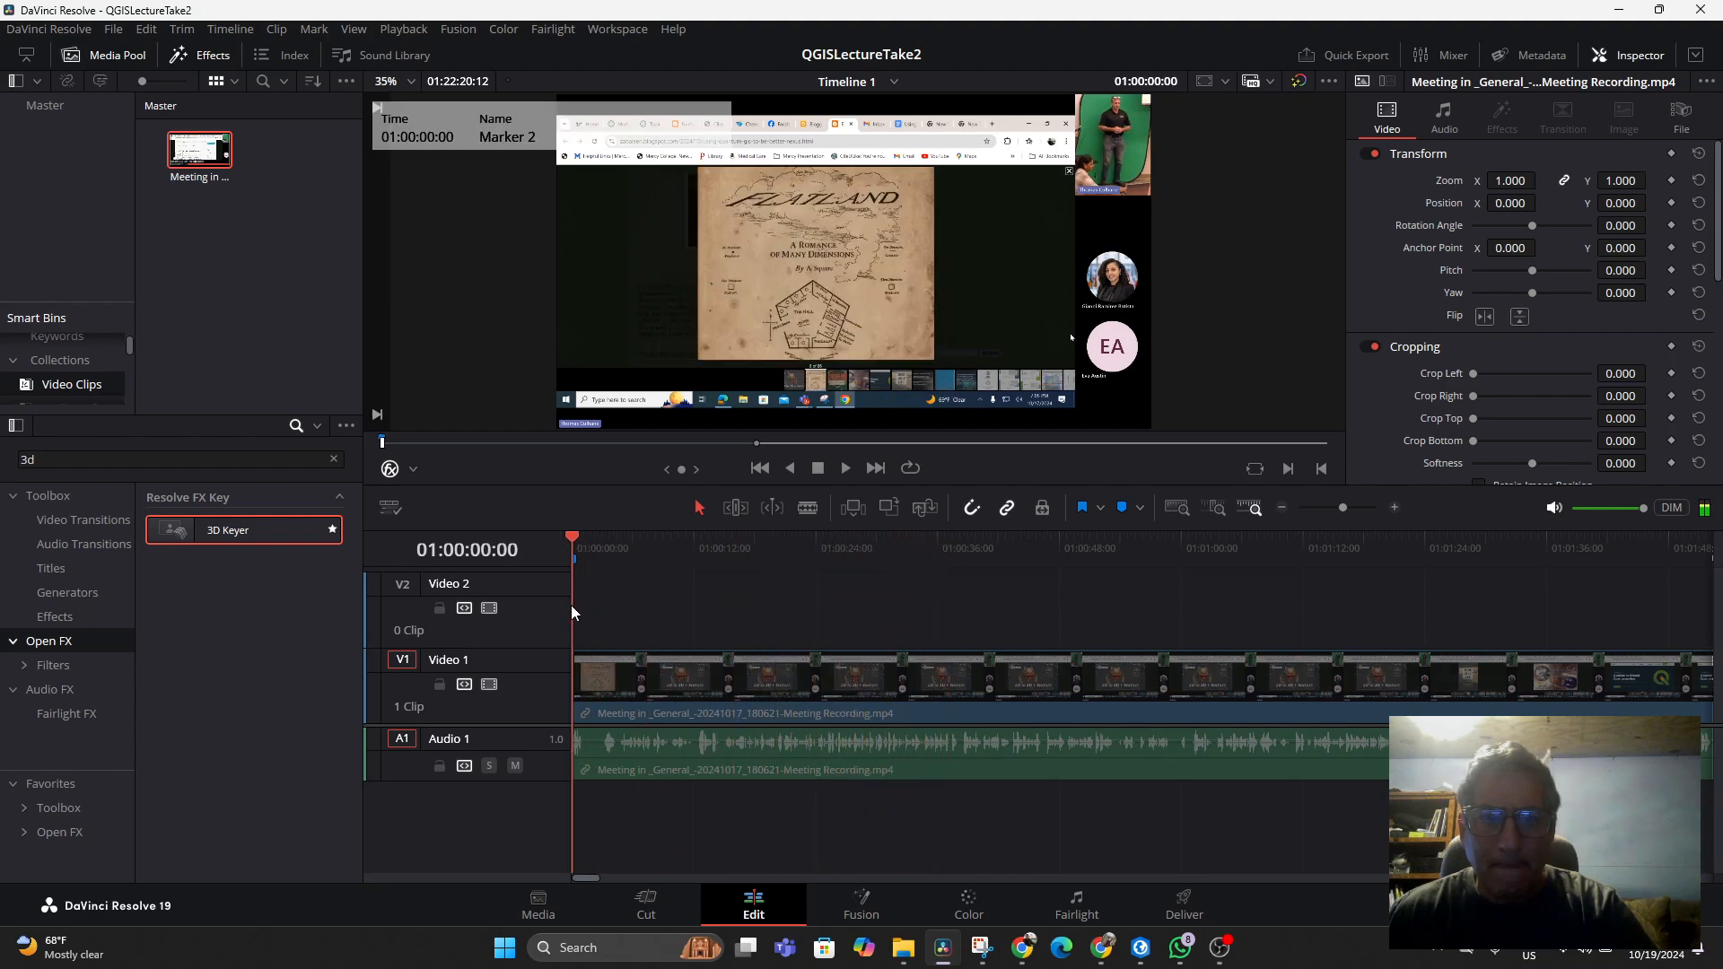
key(space)
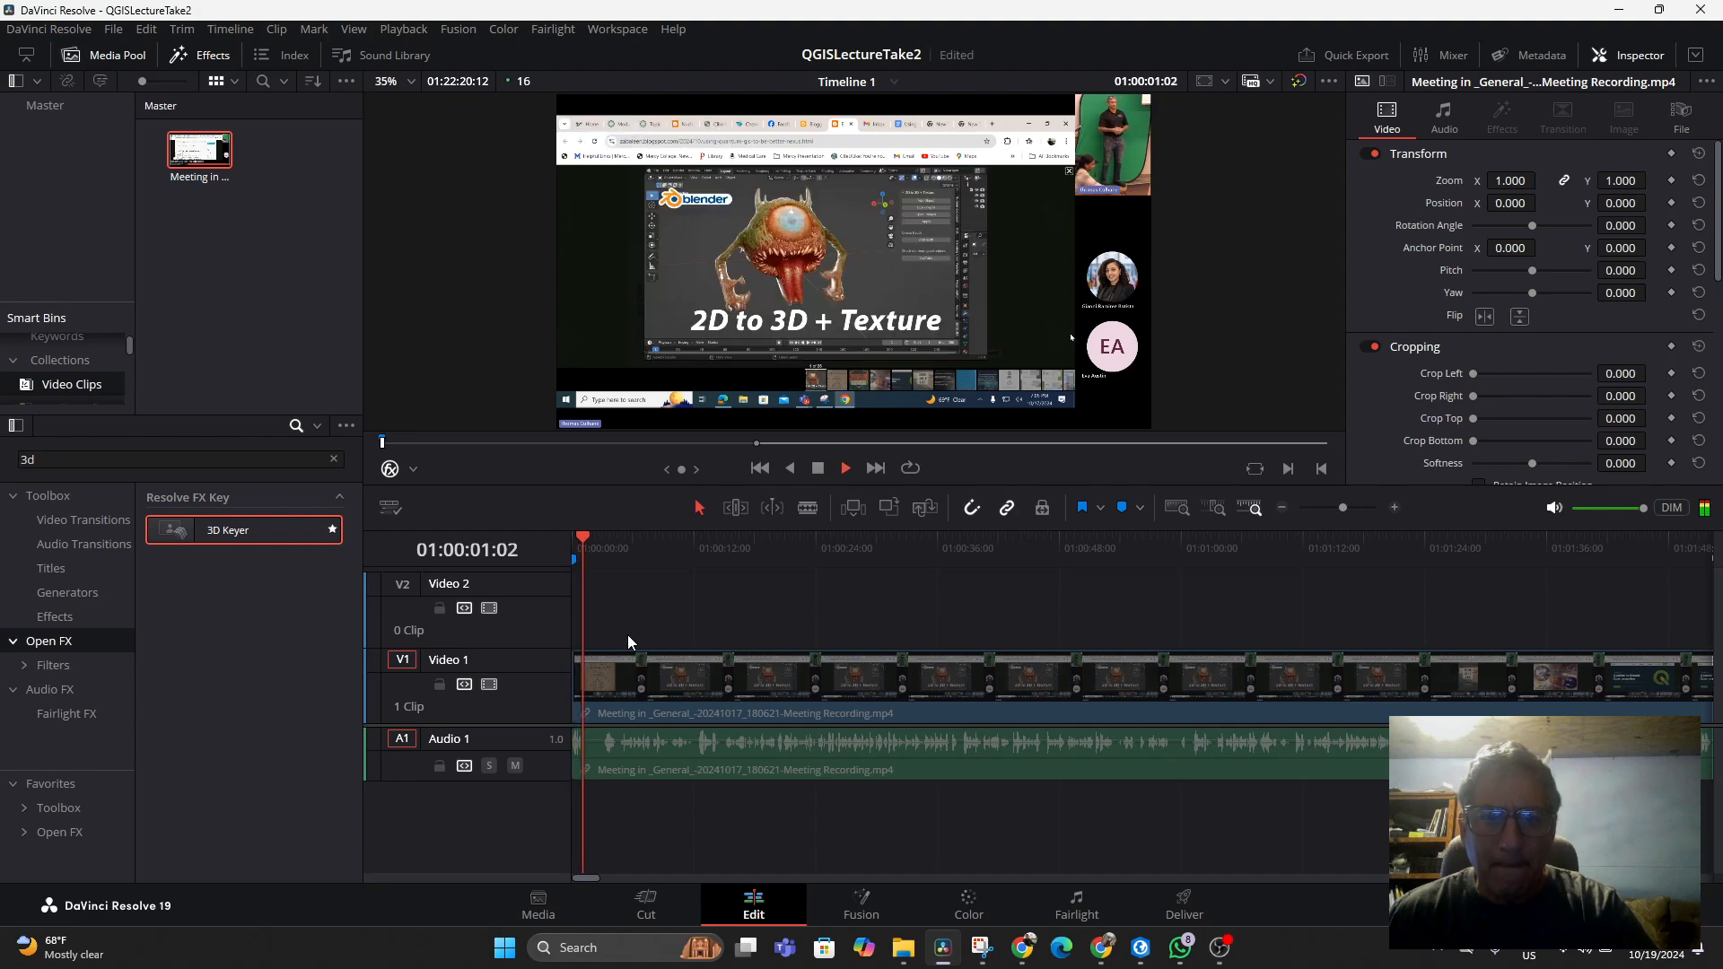
key(space)
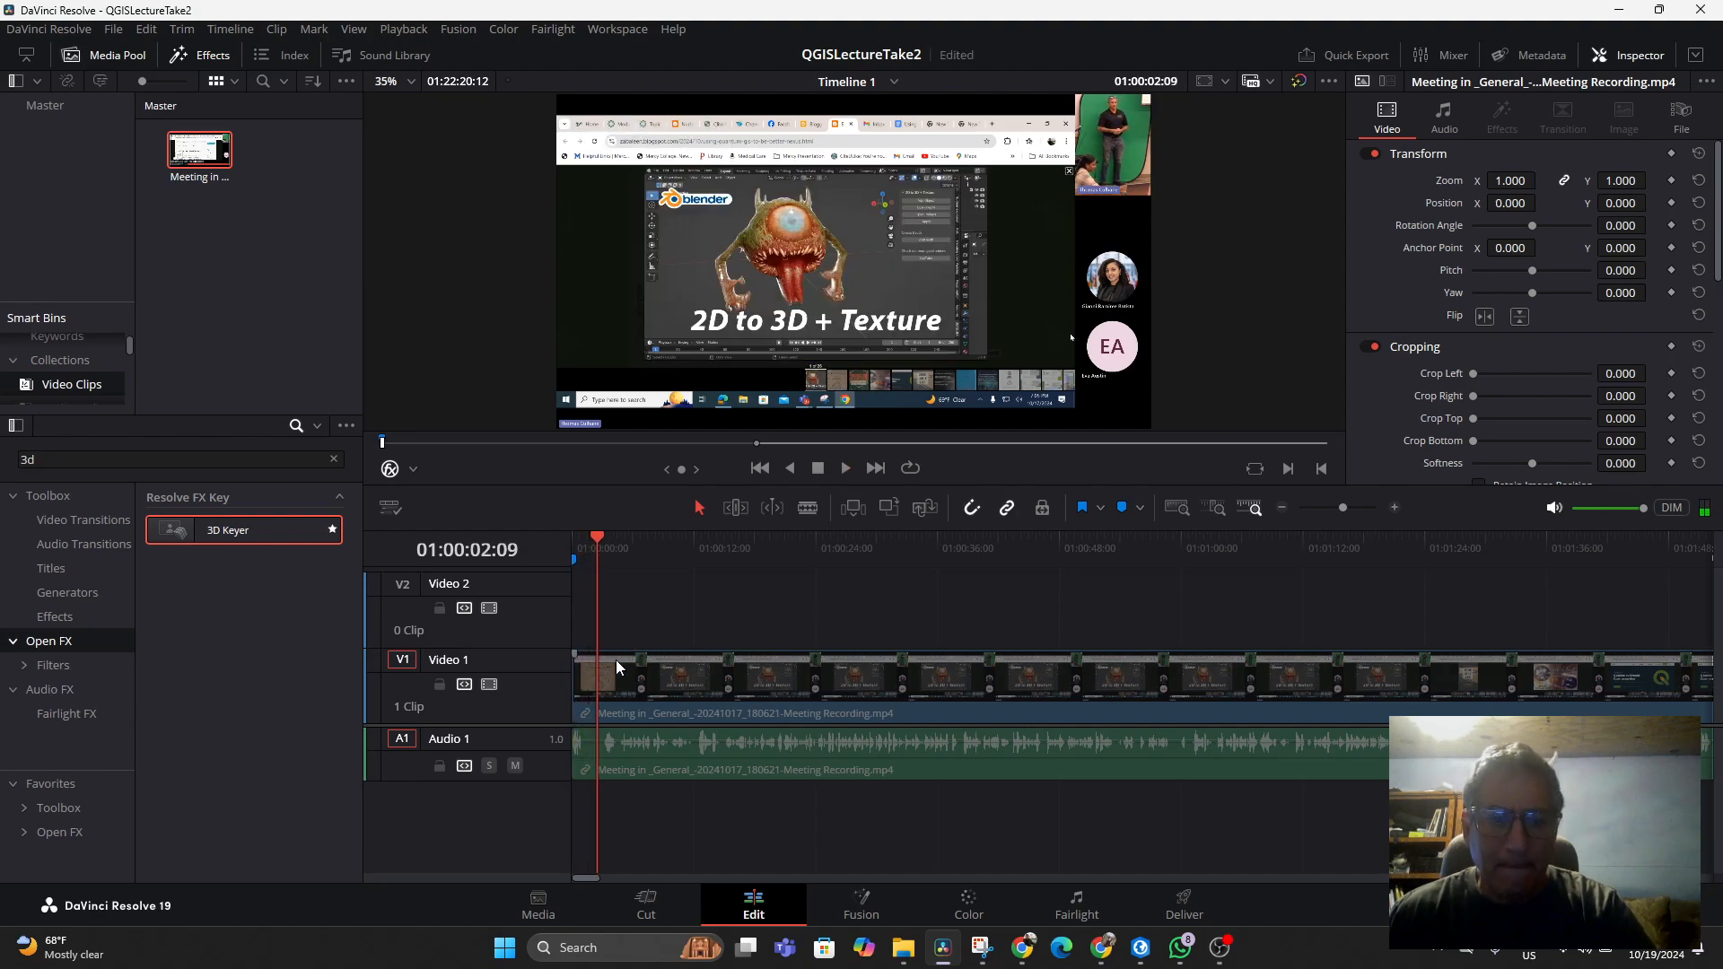
click(773, 507)
key(Home)
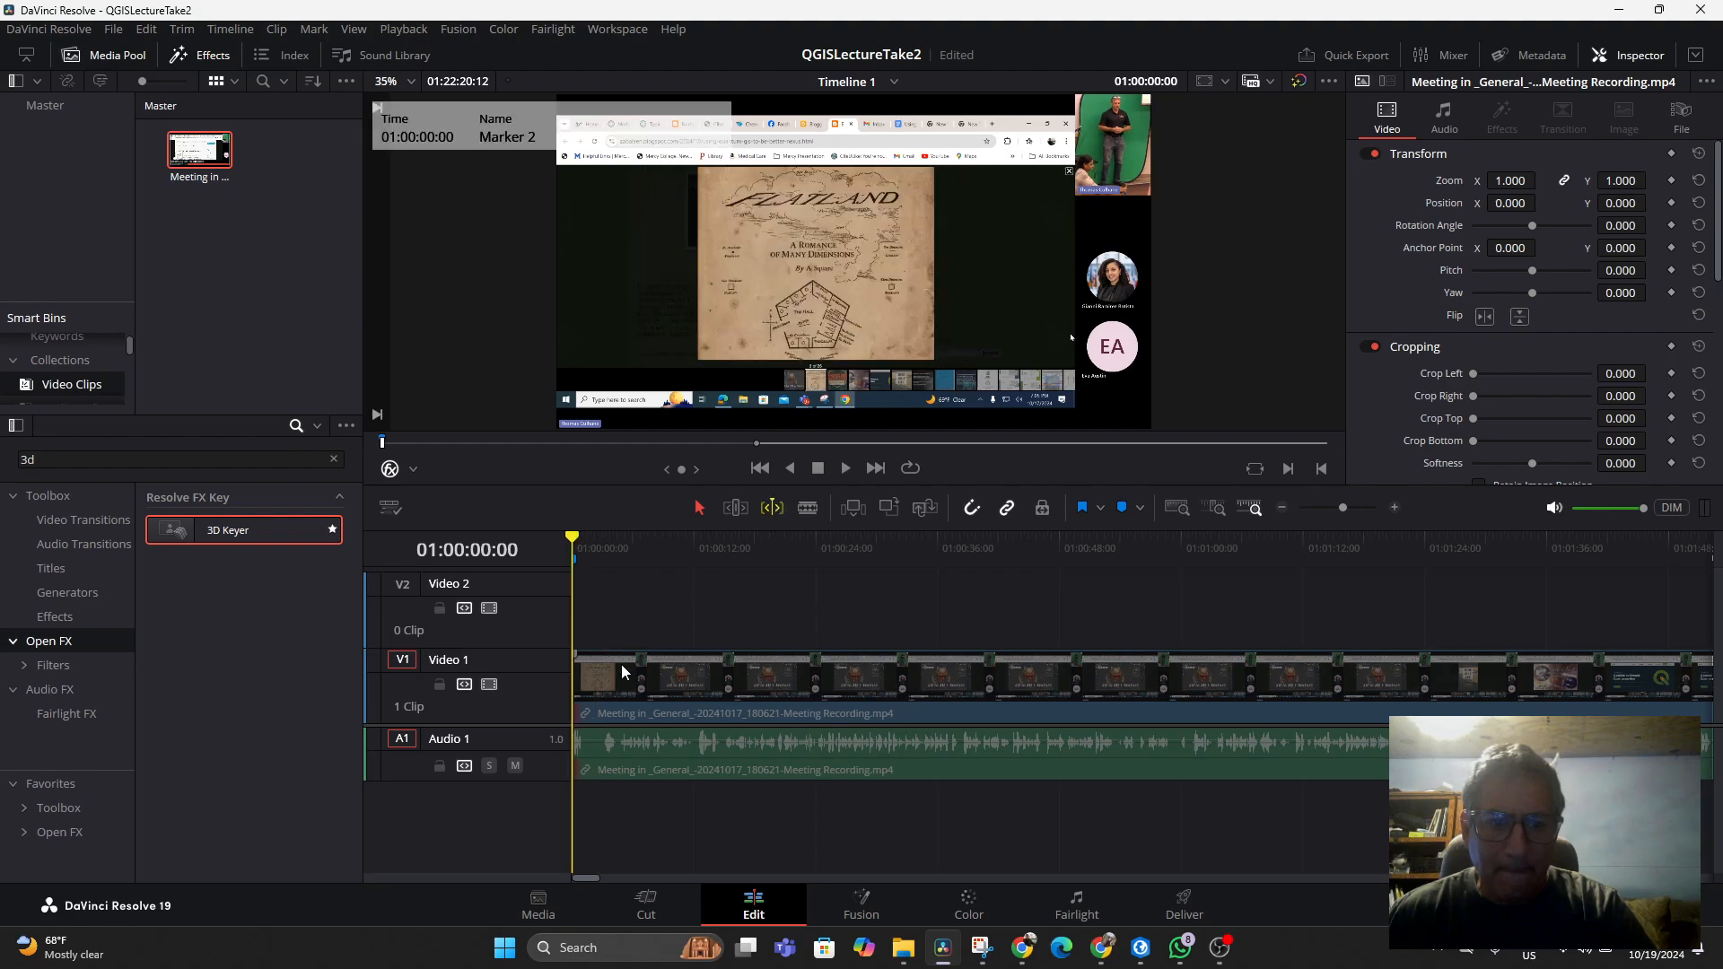
right_click(606, 669)
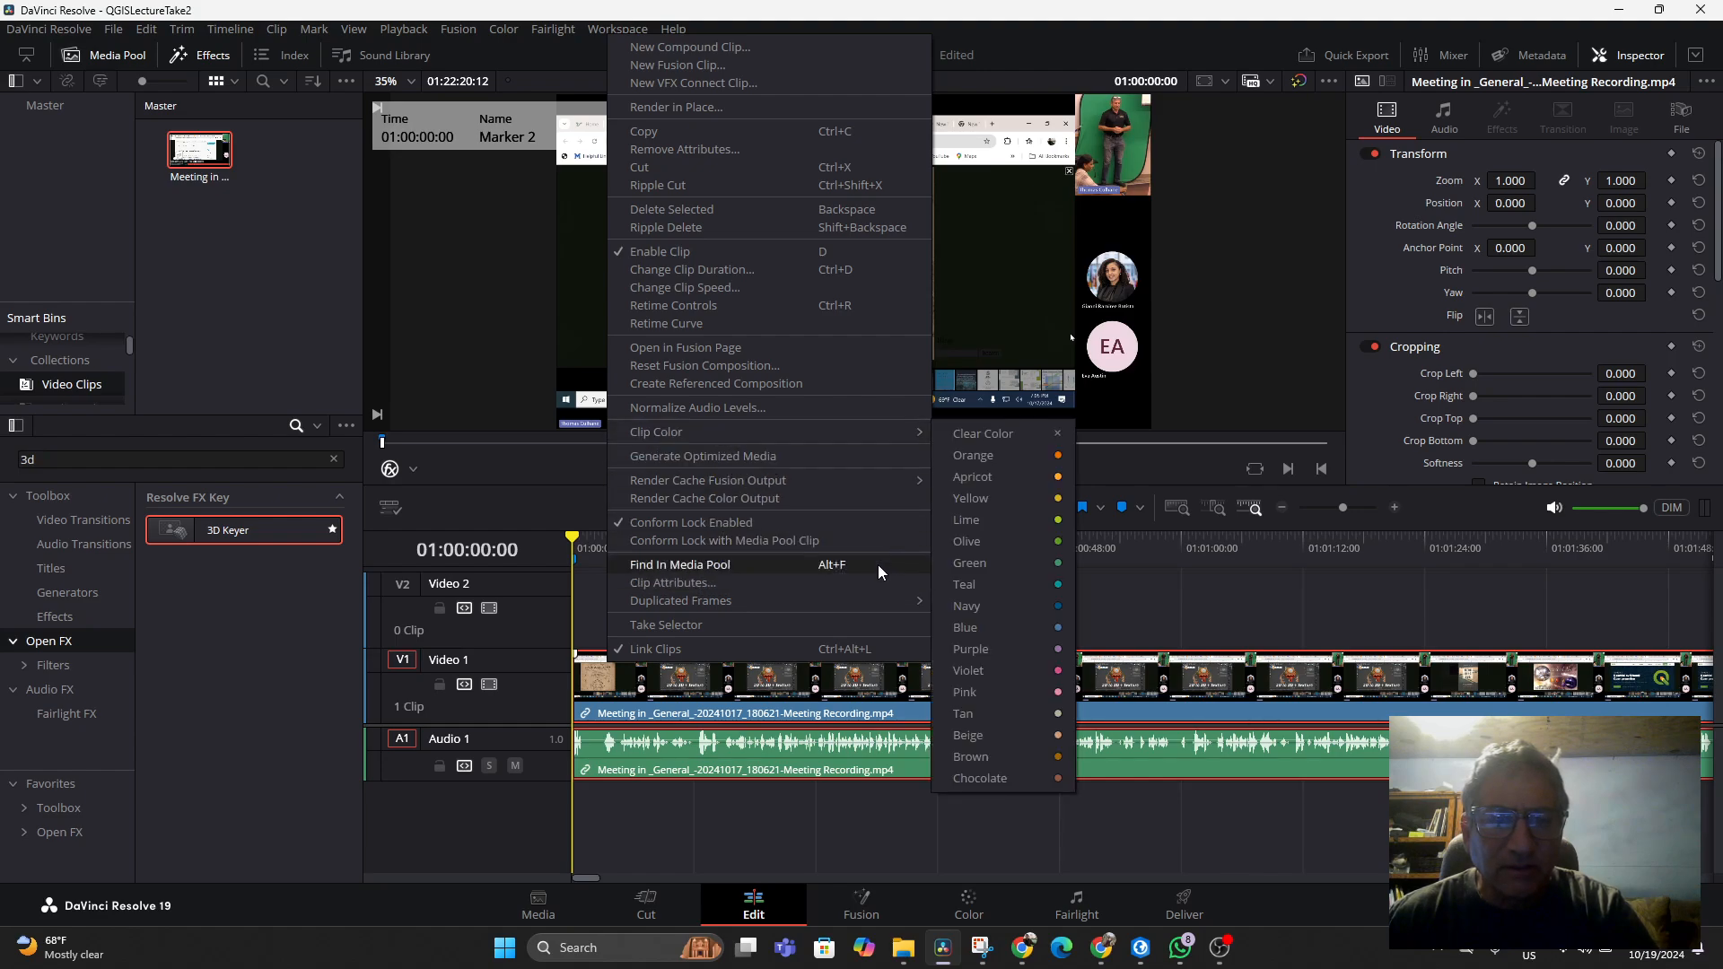
click(994, 601)
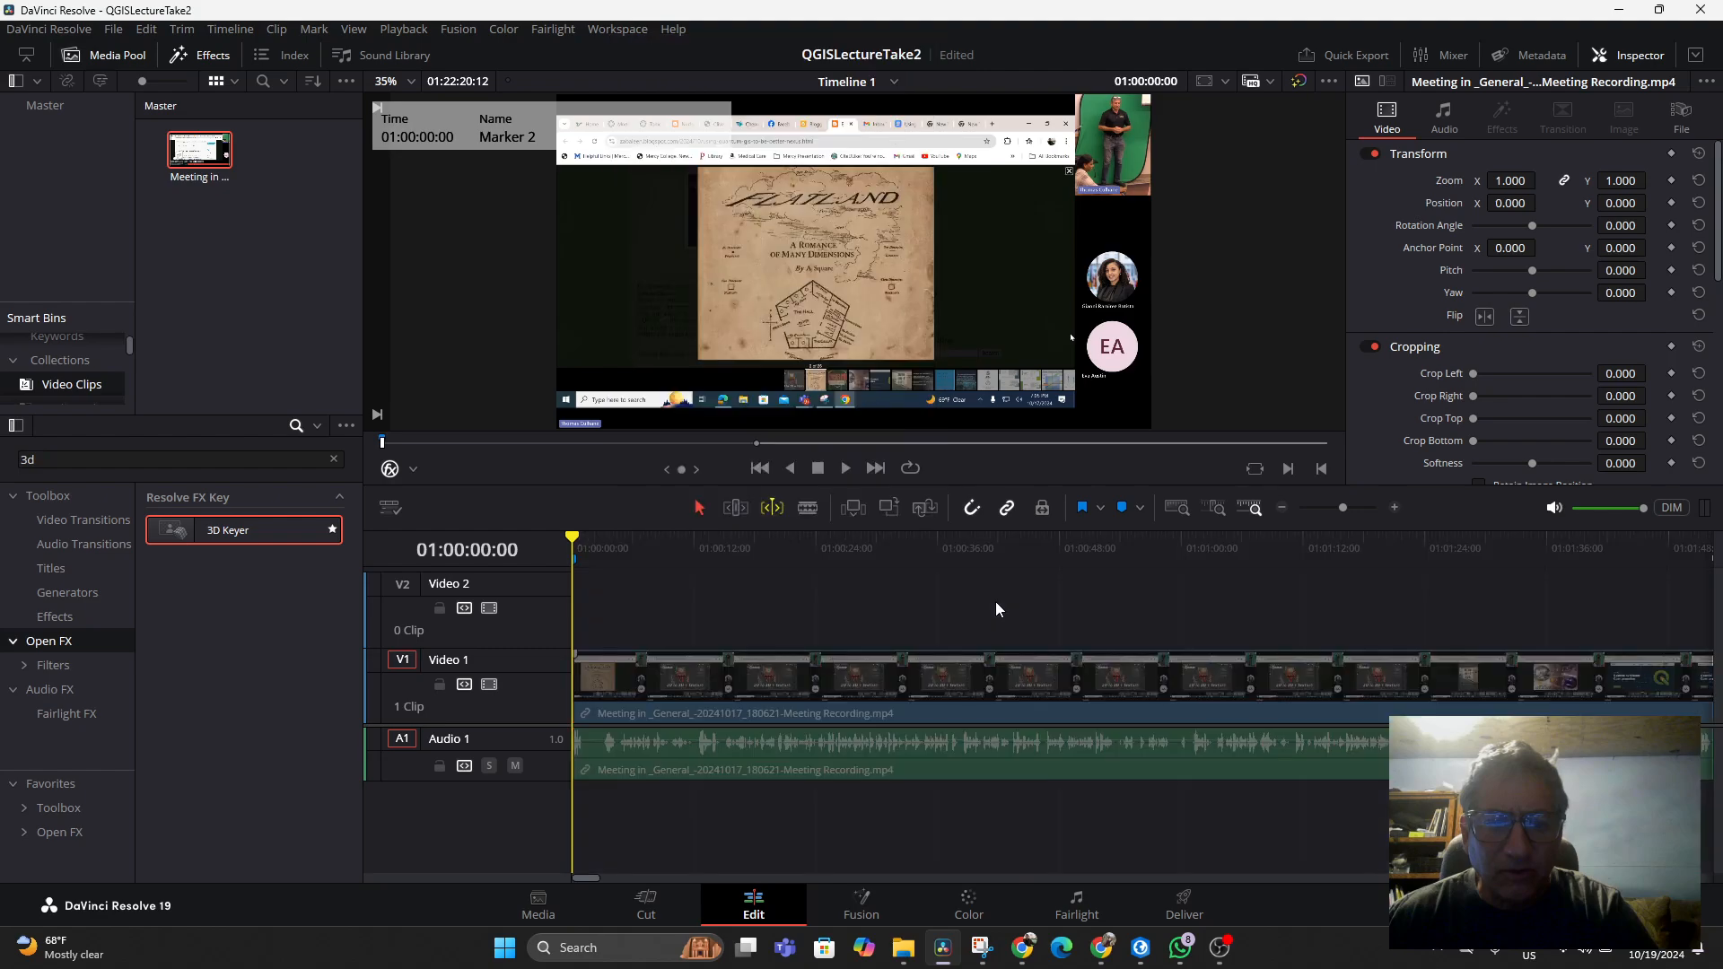
Play the opening of the recording and add a blue marker on the timeline ruler at 01:00:01:15
click(589, 542)
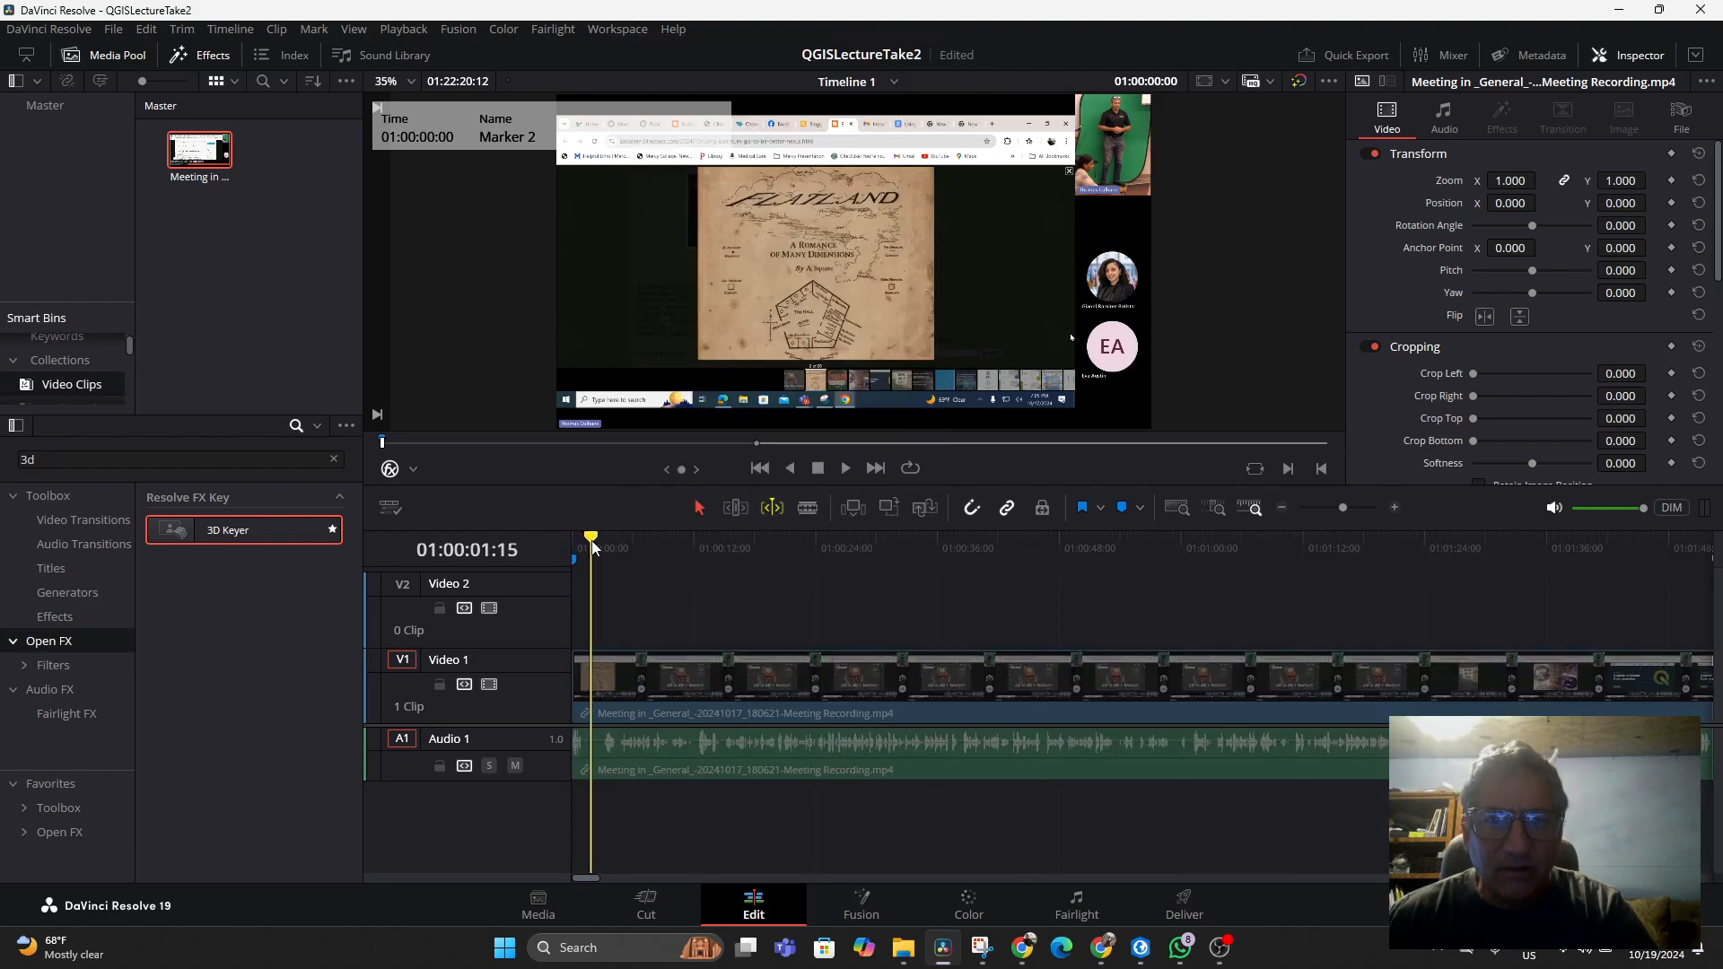
key(Home)
key(space)
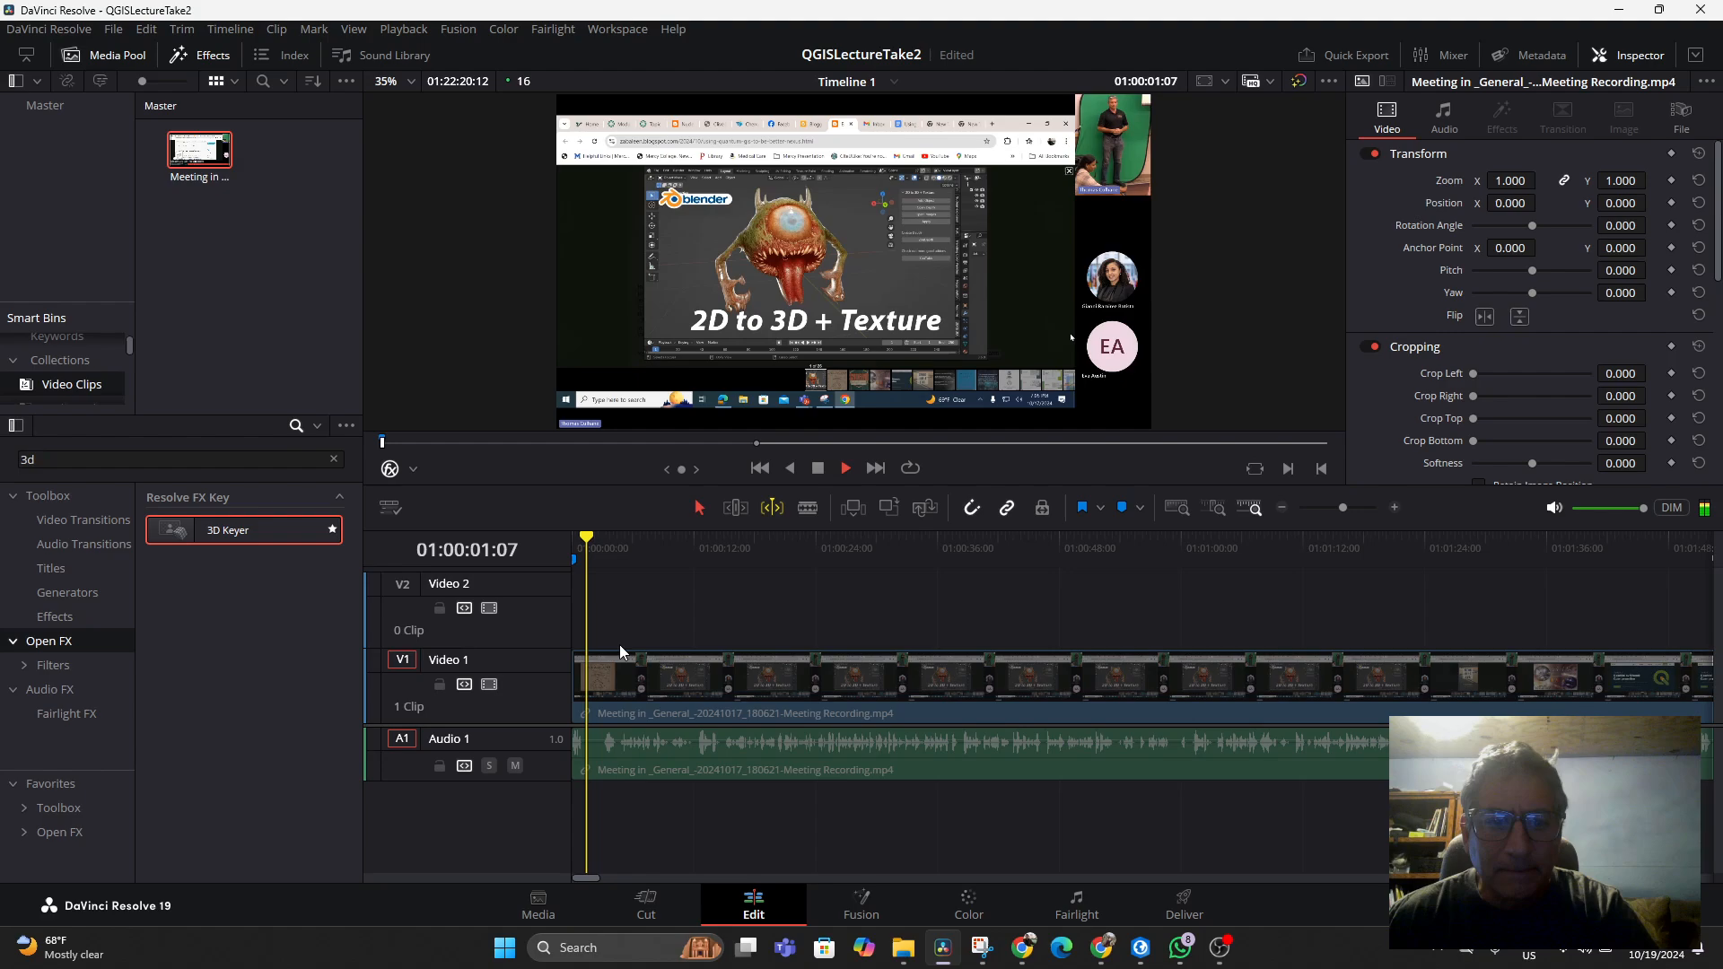
key(space)
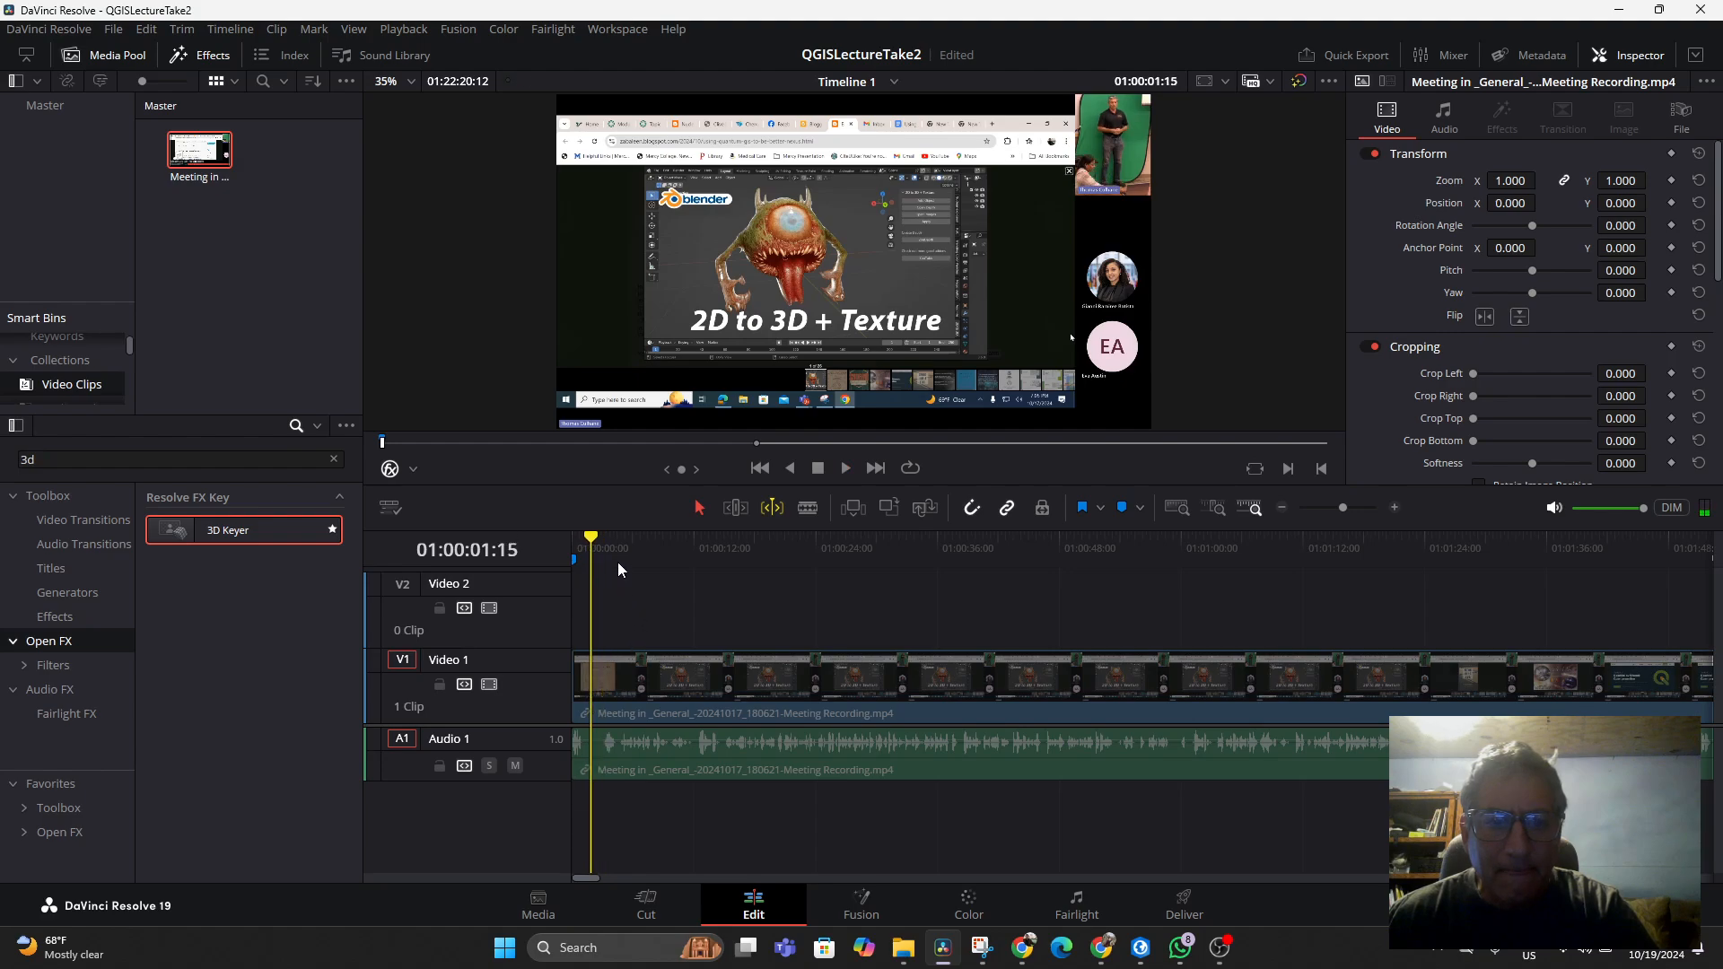
right_click(611, 549)
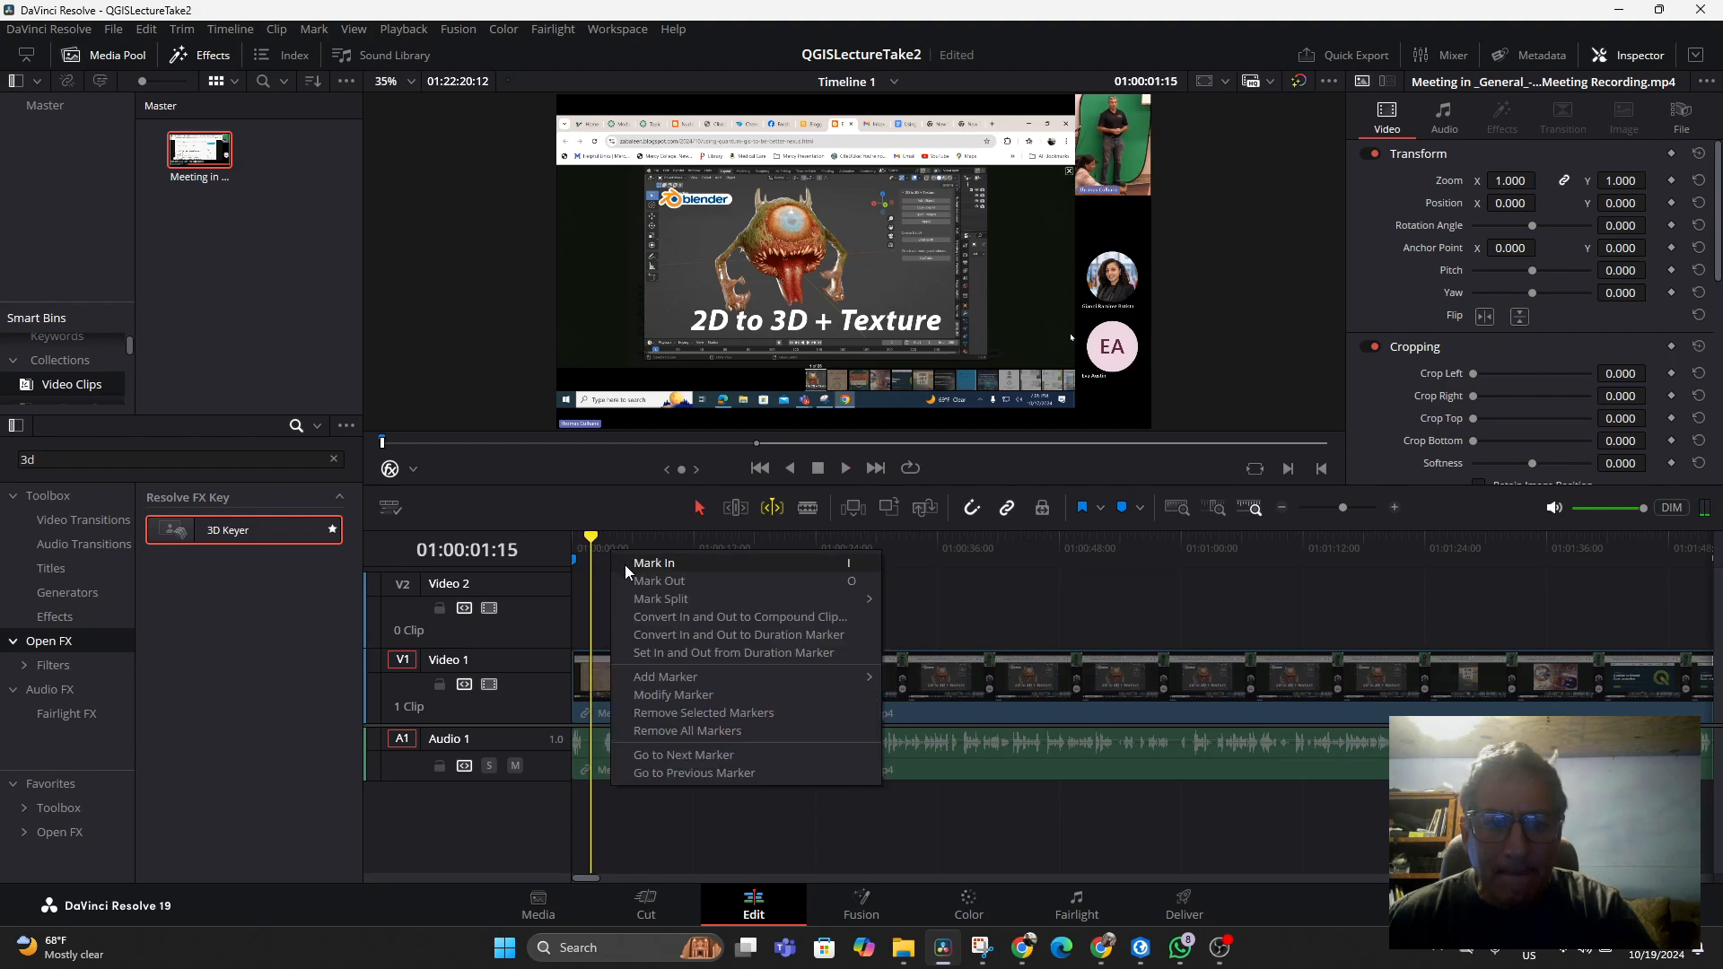
mouse_move(680, 674)
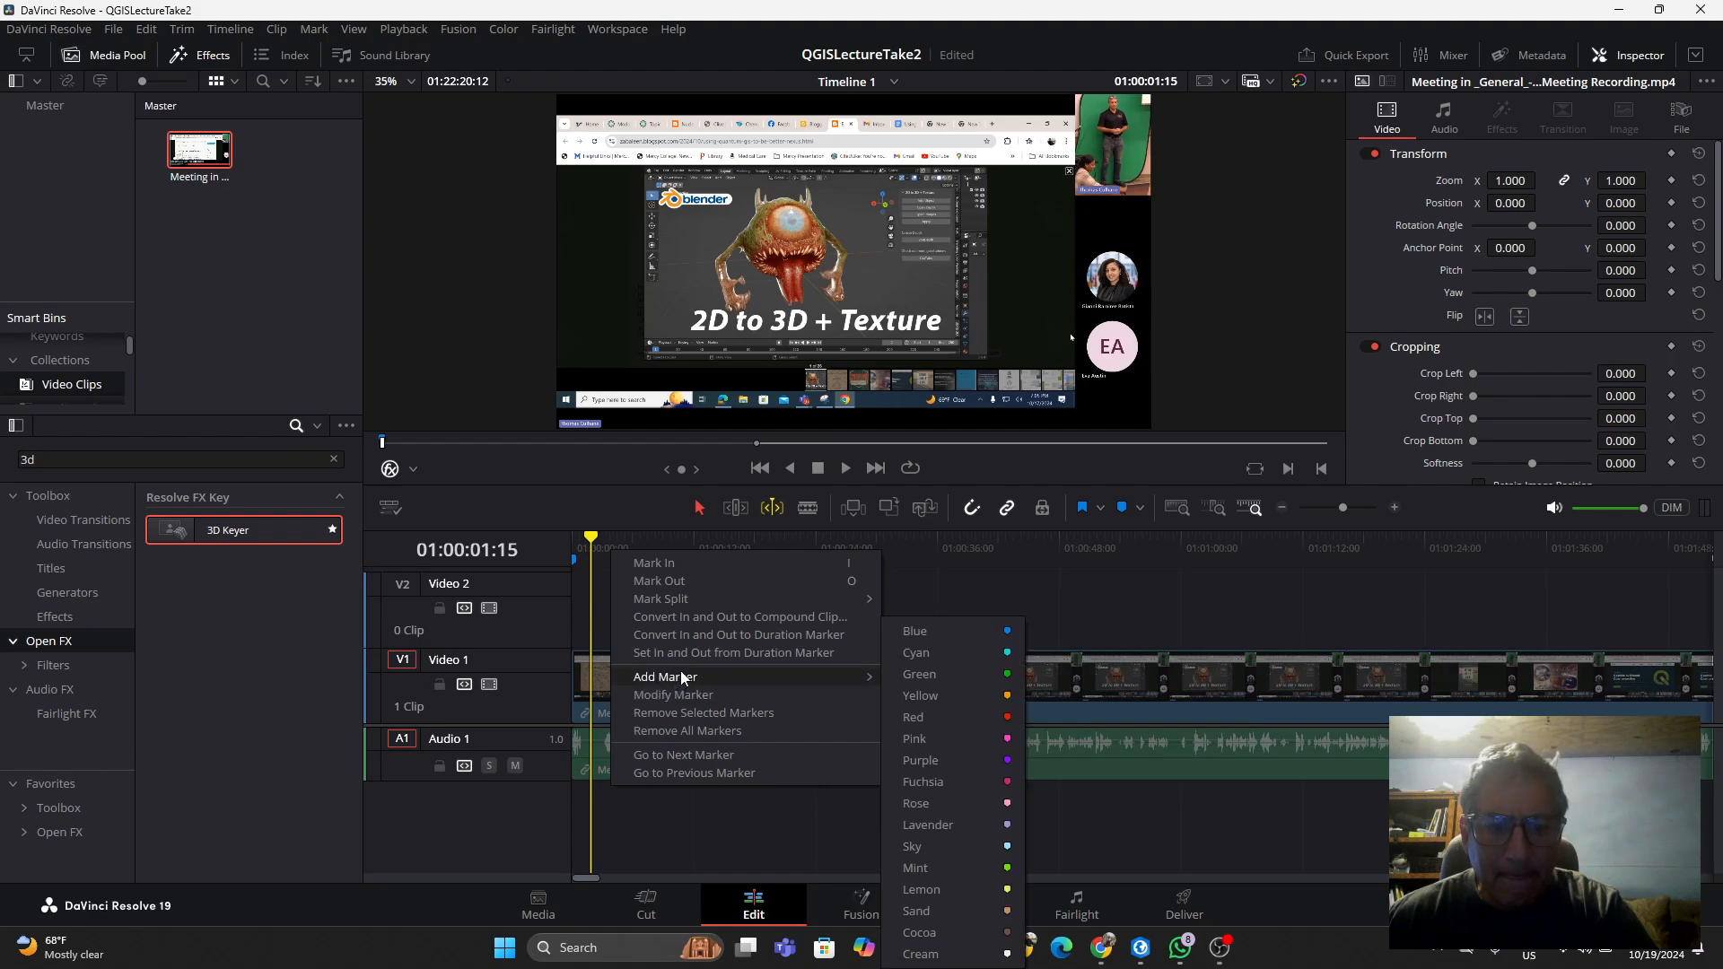
click(950, 631)
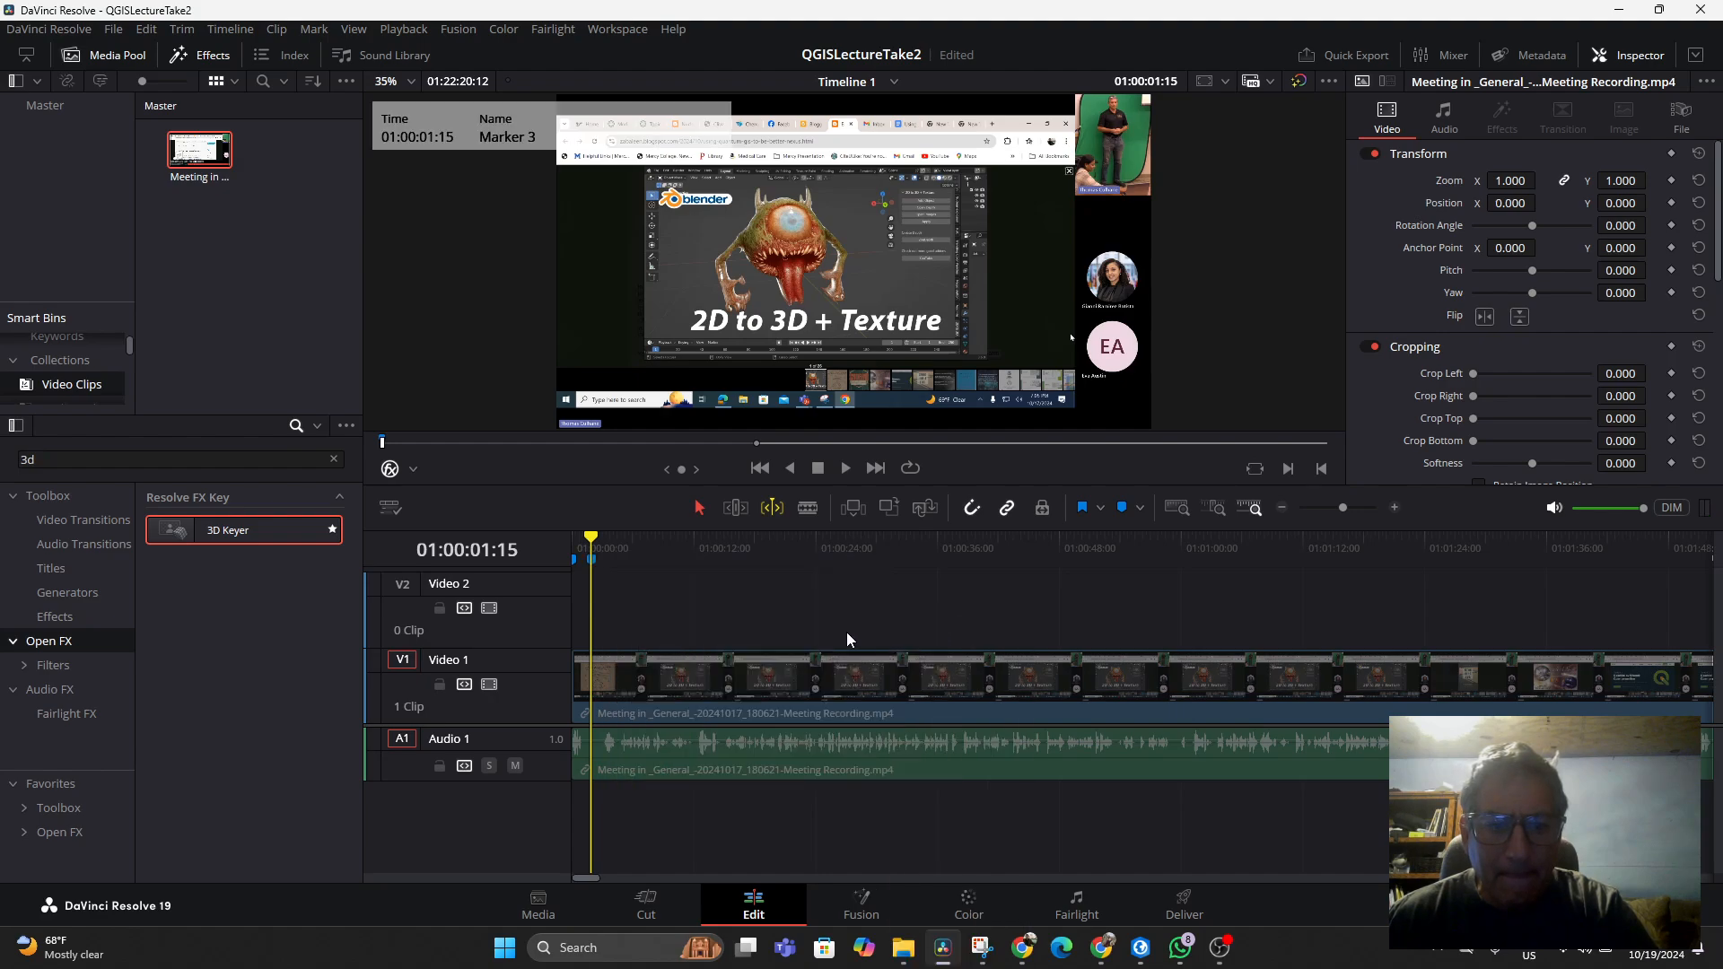
Jump to the marker, cut the recording there with the Blade tool, and delete the short piece before the cut
key(Home)
key(space)
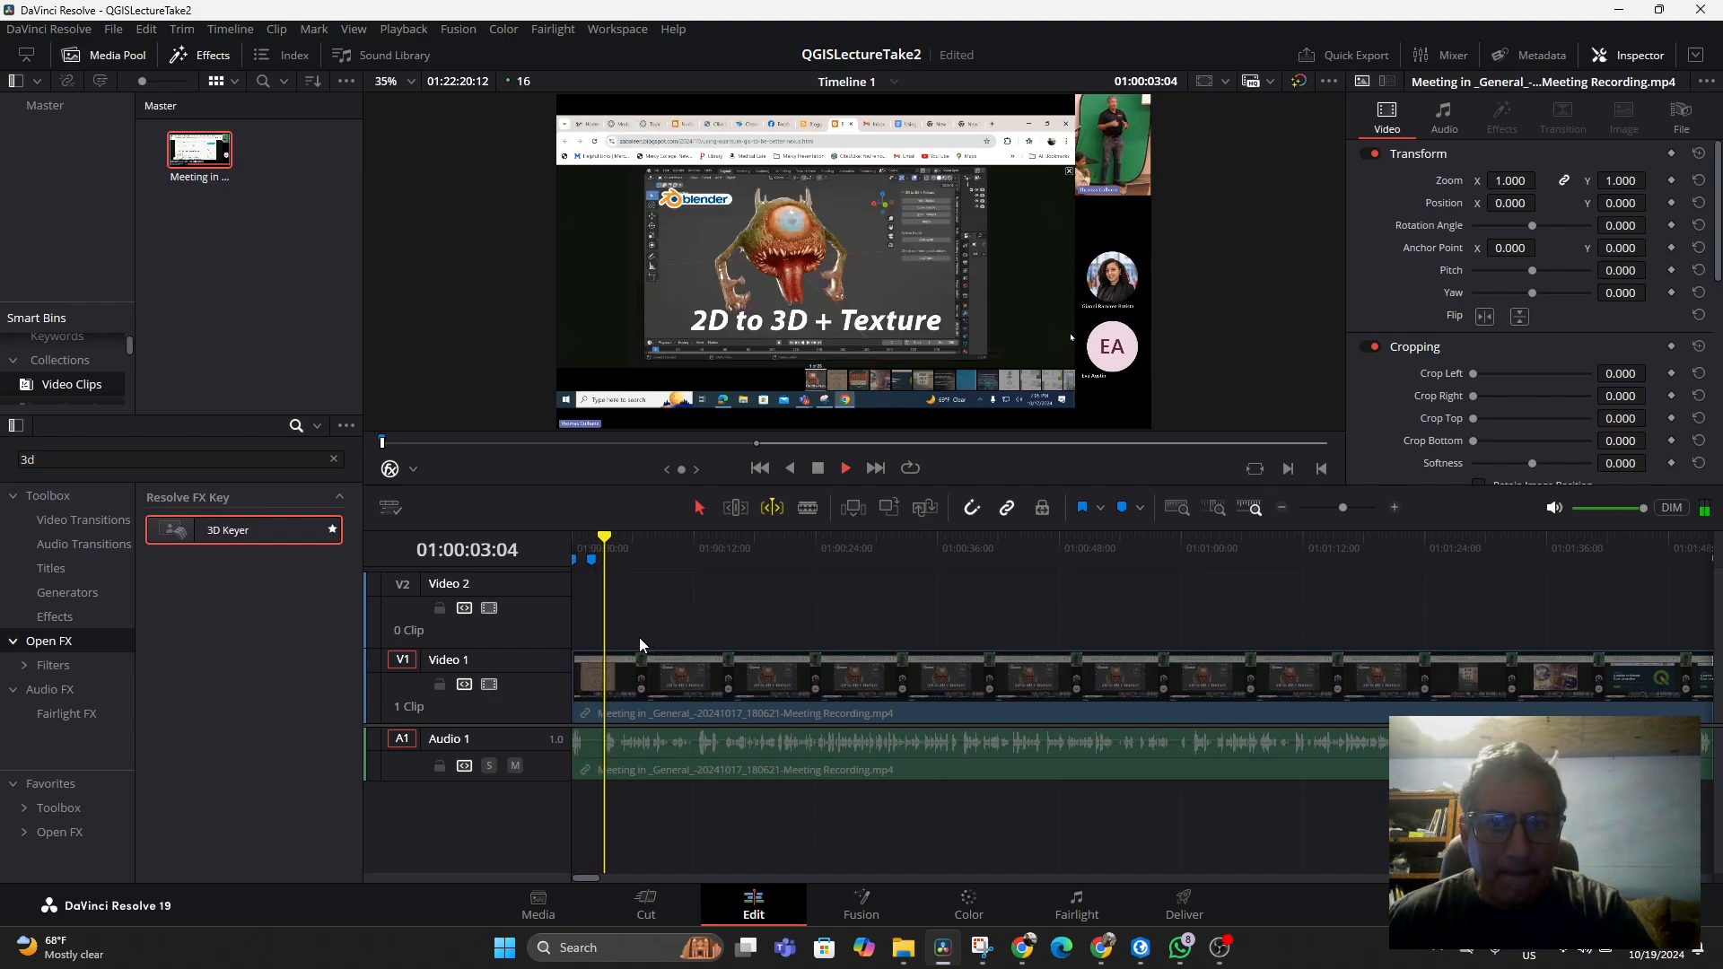
key(shift+Up)
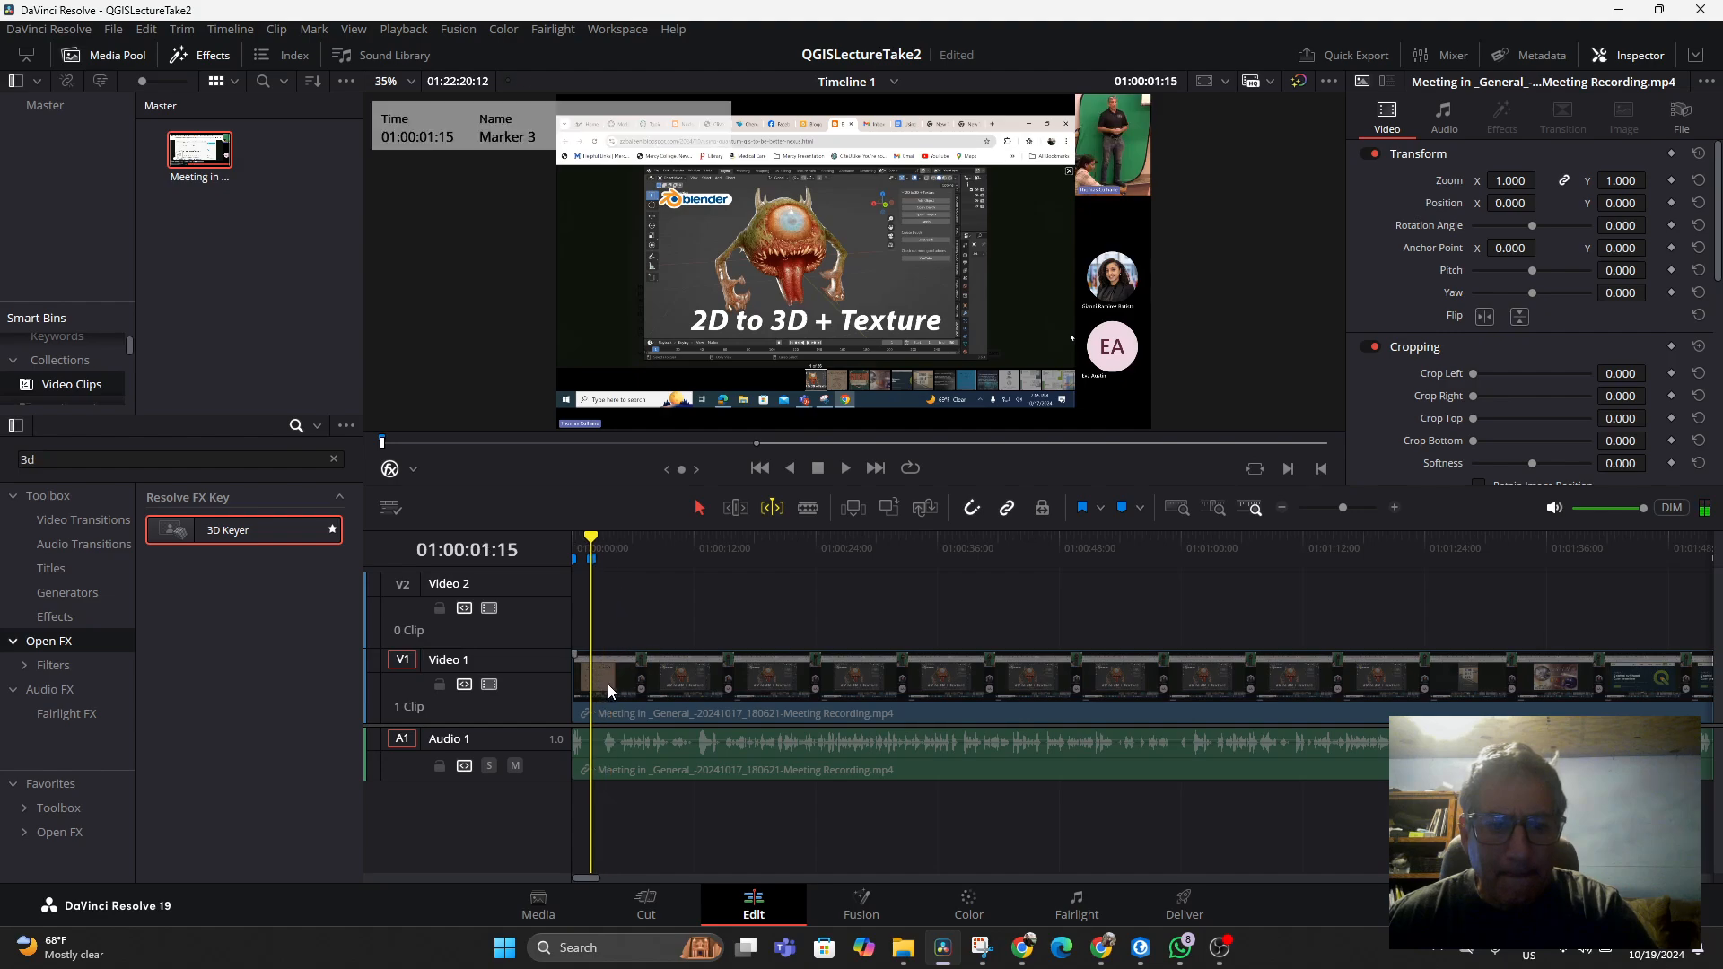
click(804, 508)
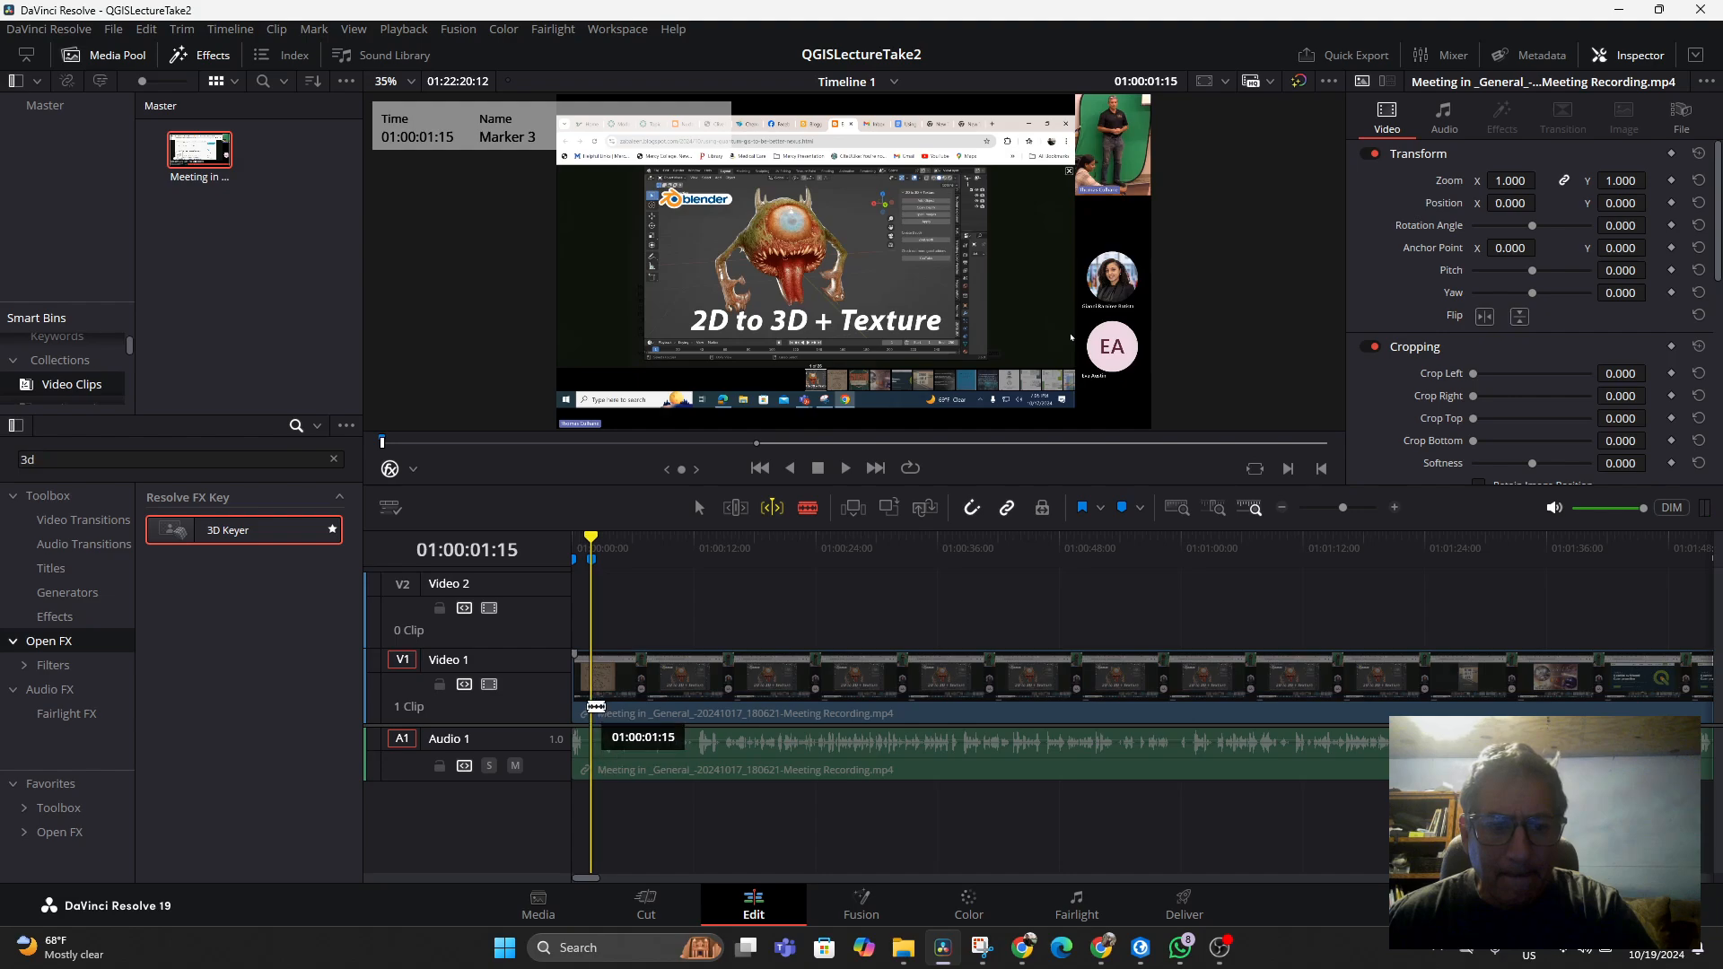
click(597, 703)
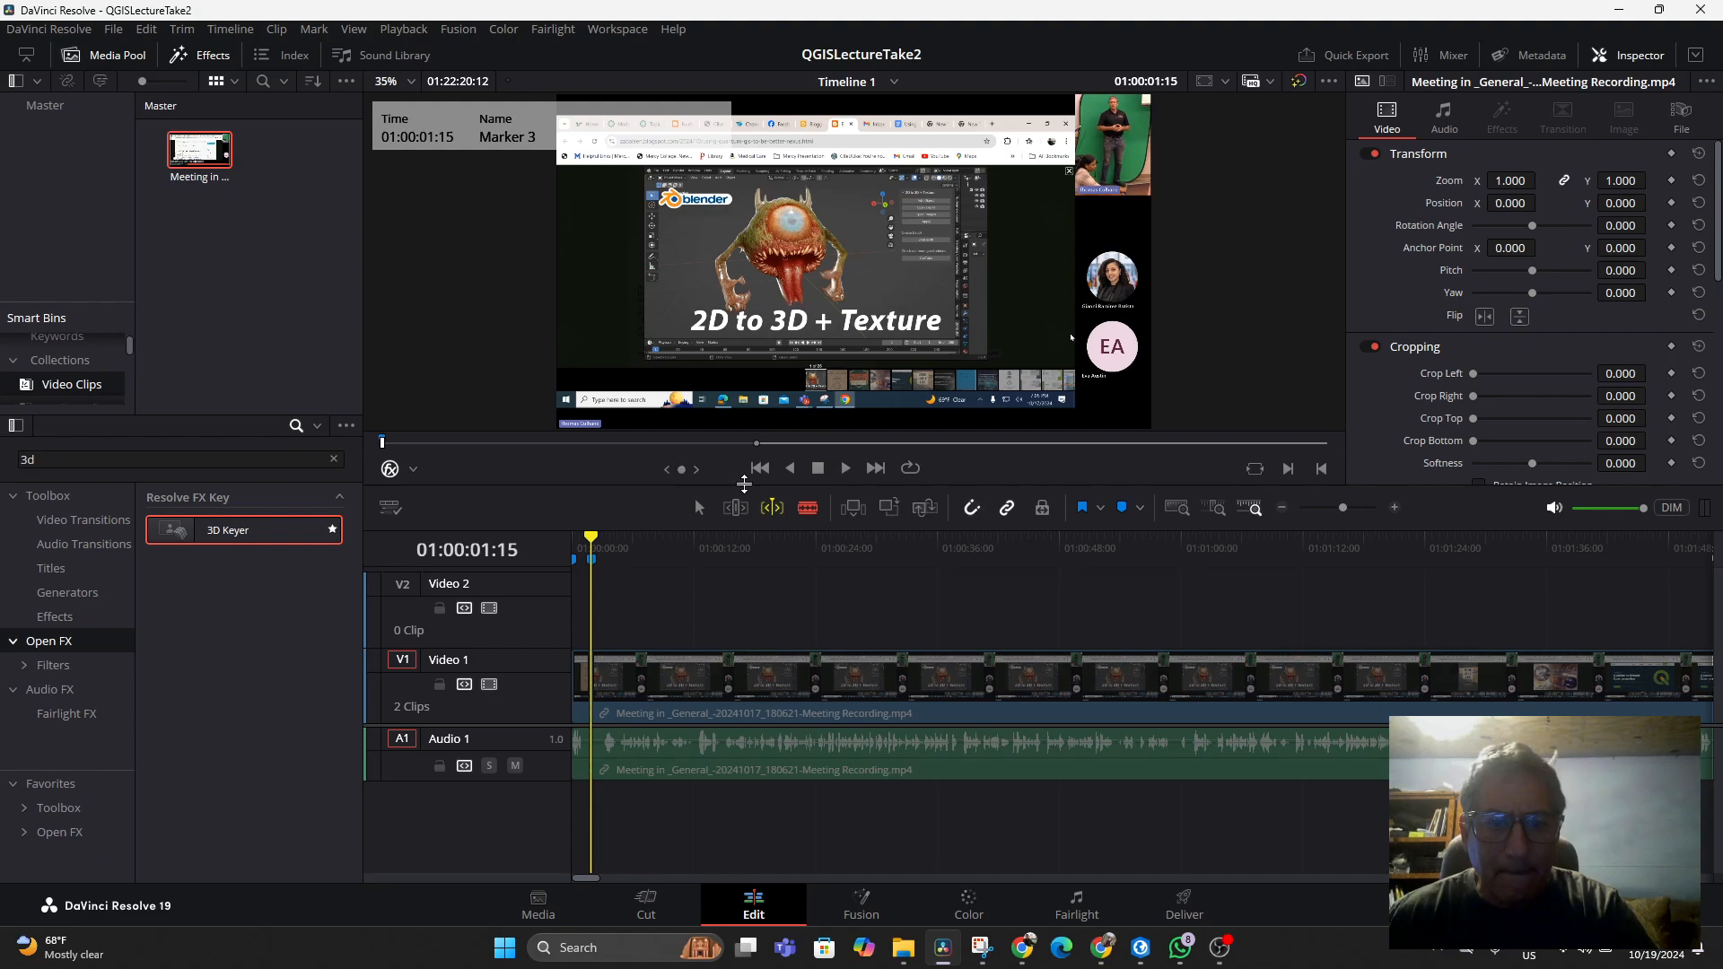
click(697, 509)
click(581, 687)
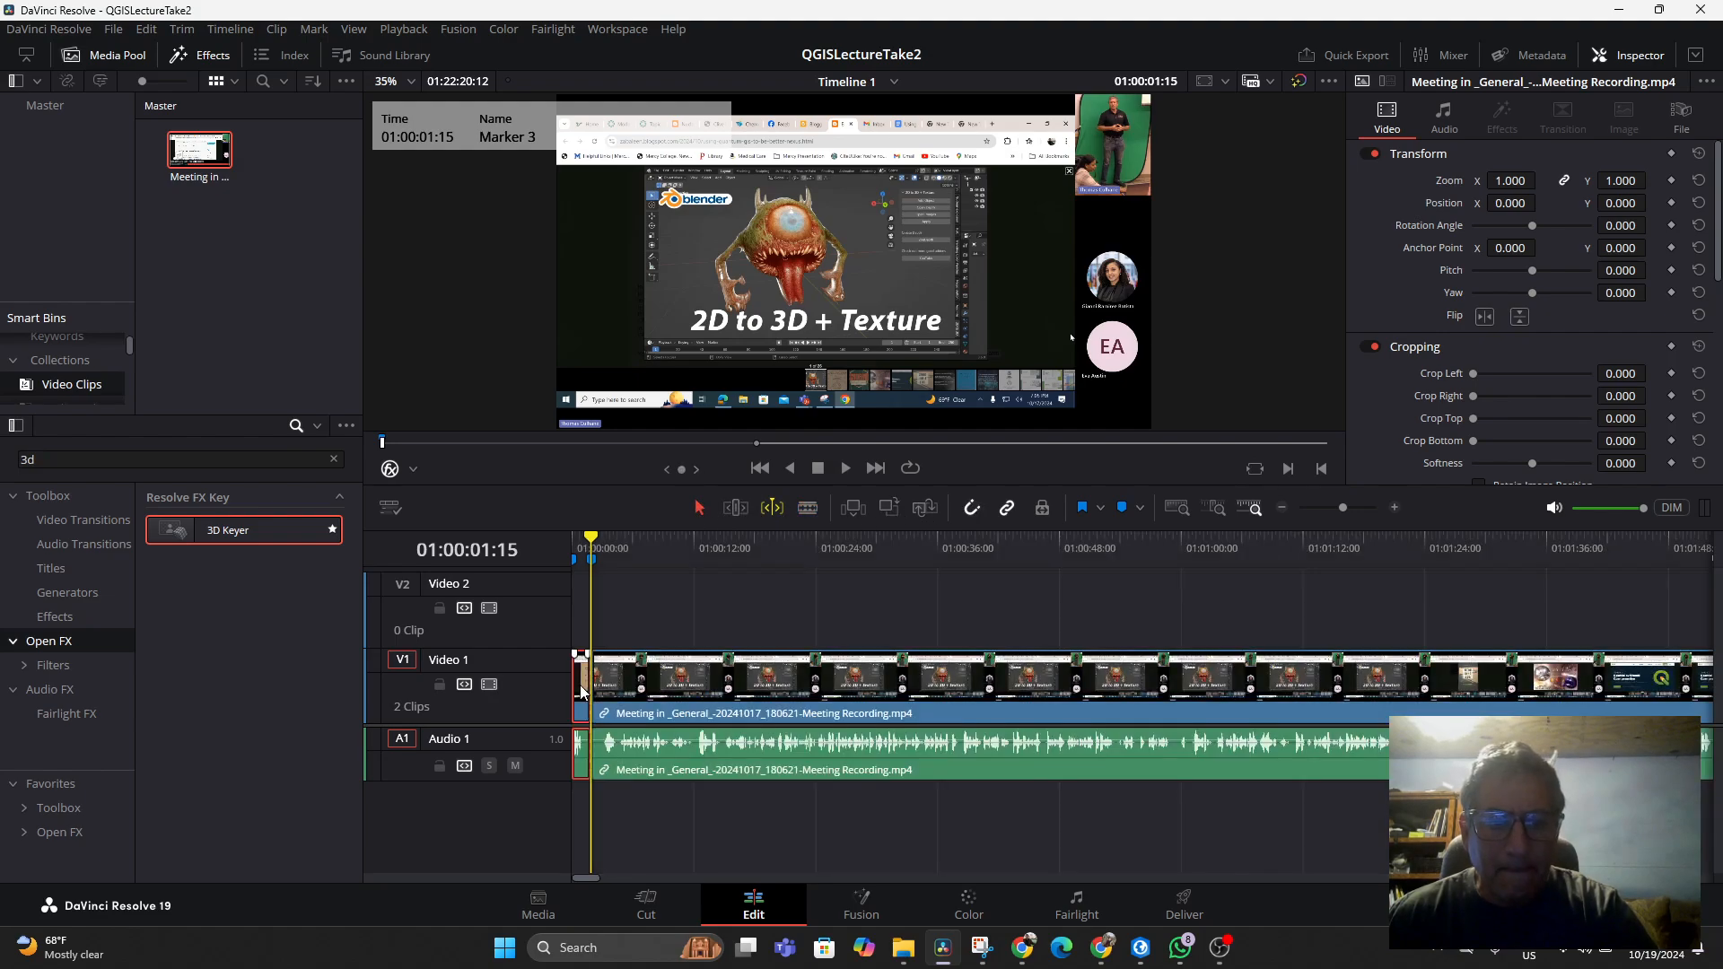
key(Delete)
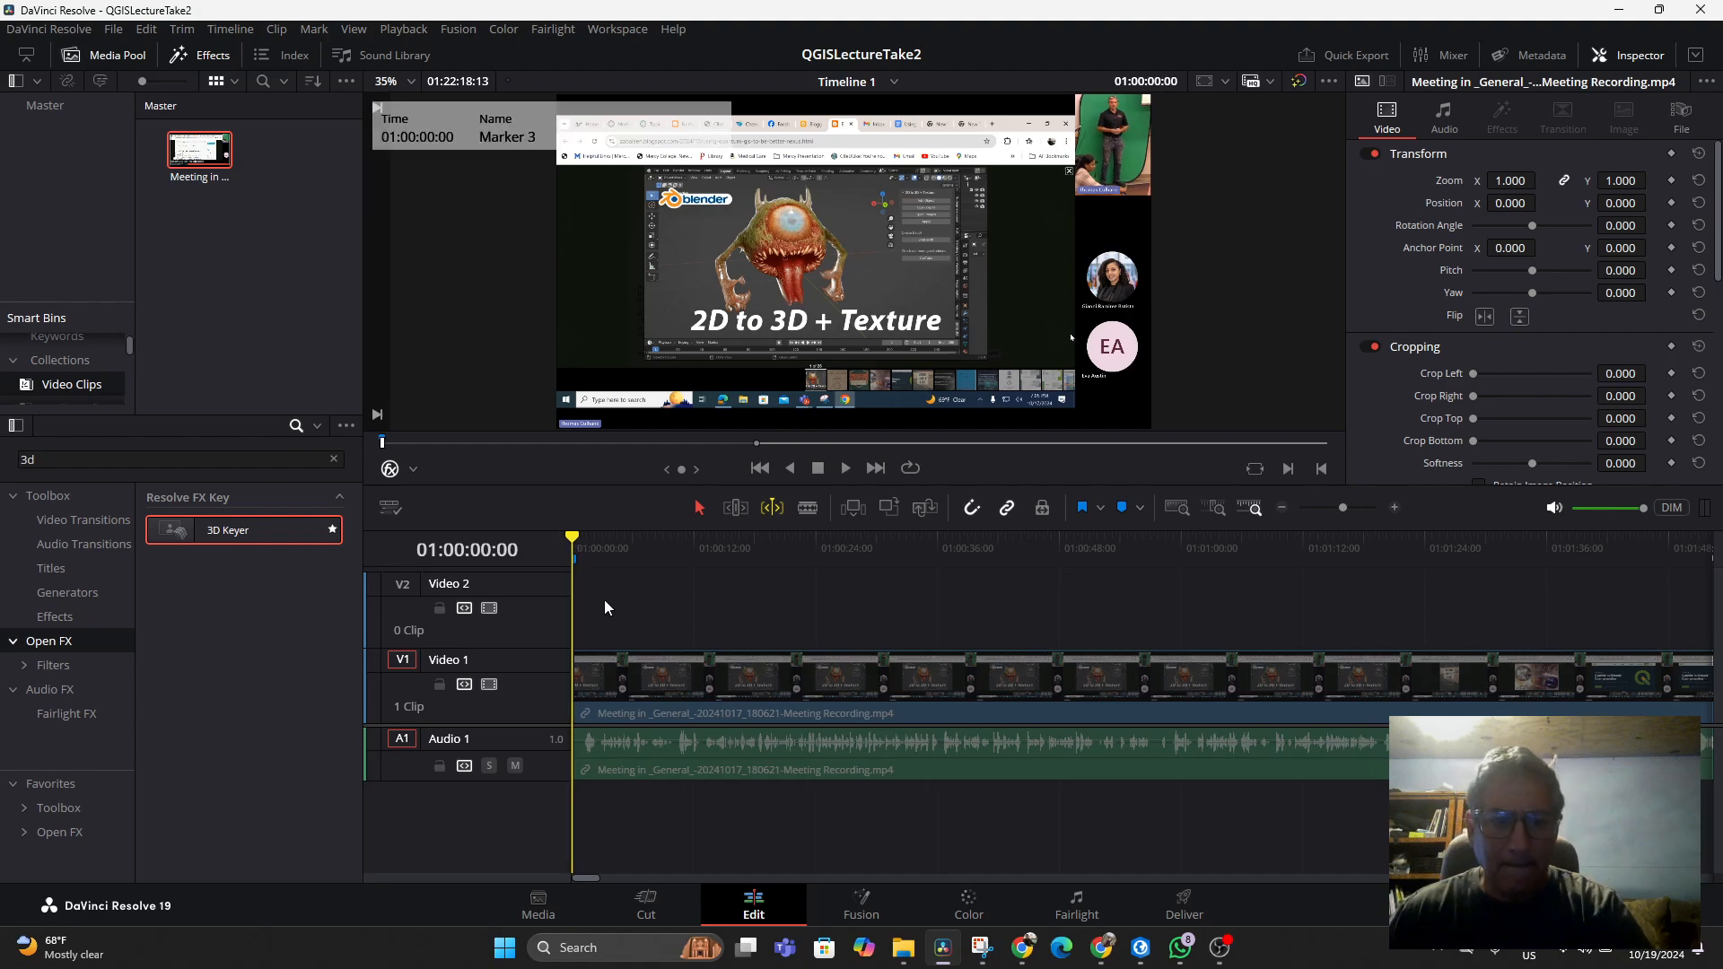
Play the trimmed recording from the start of the timeline to check the new opening
key(space)
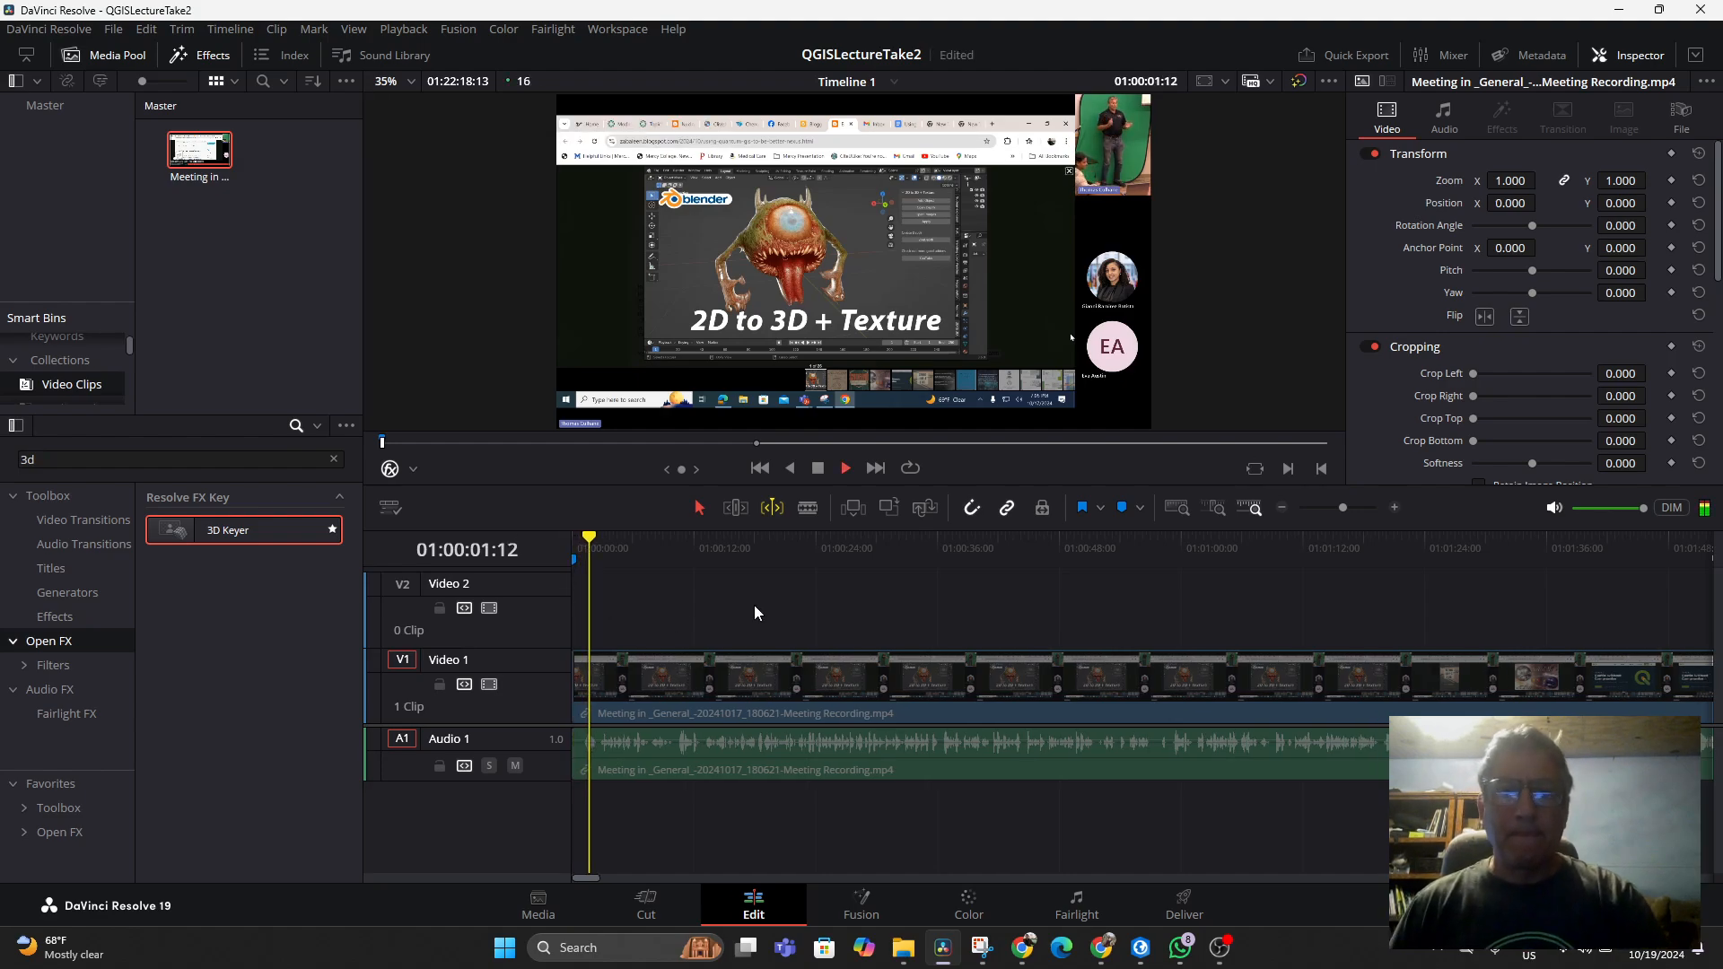
key(space)
key(Home)
key(space)
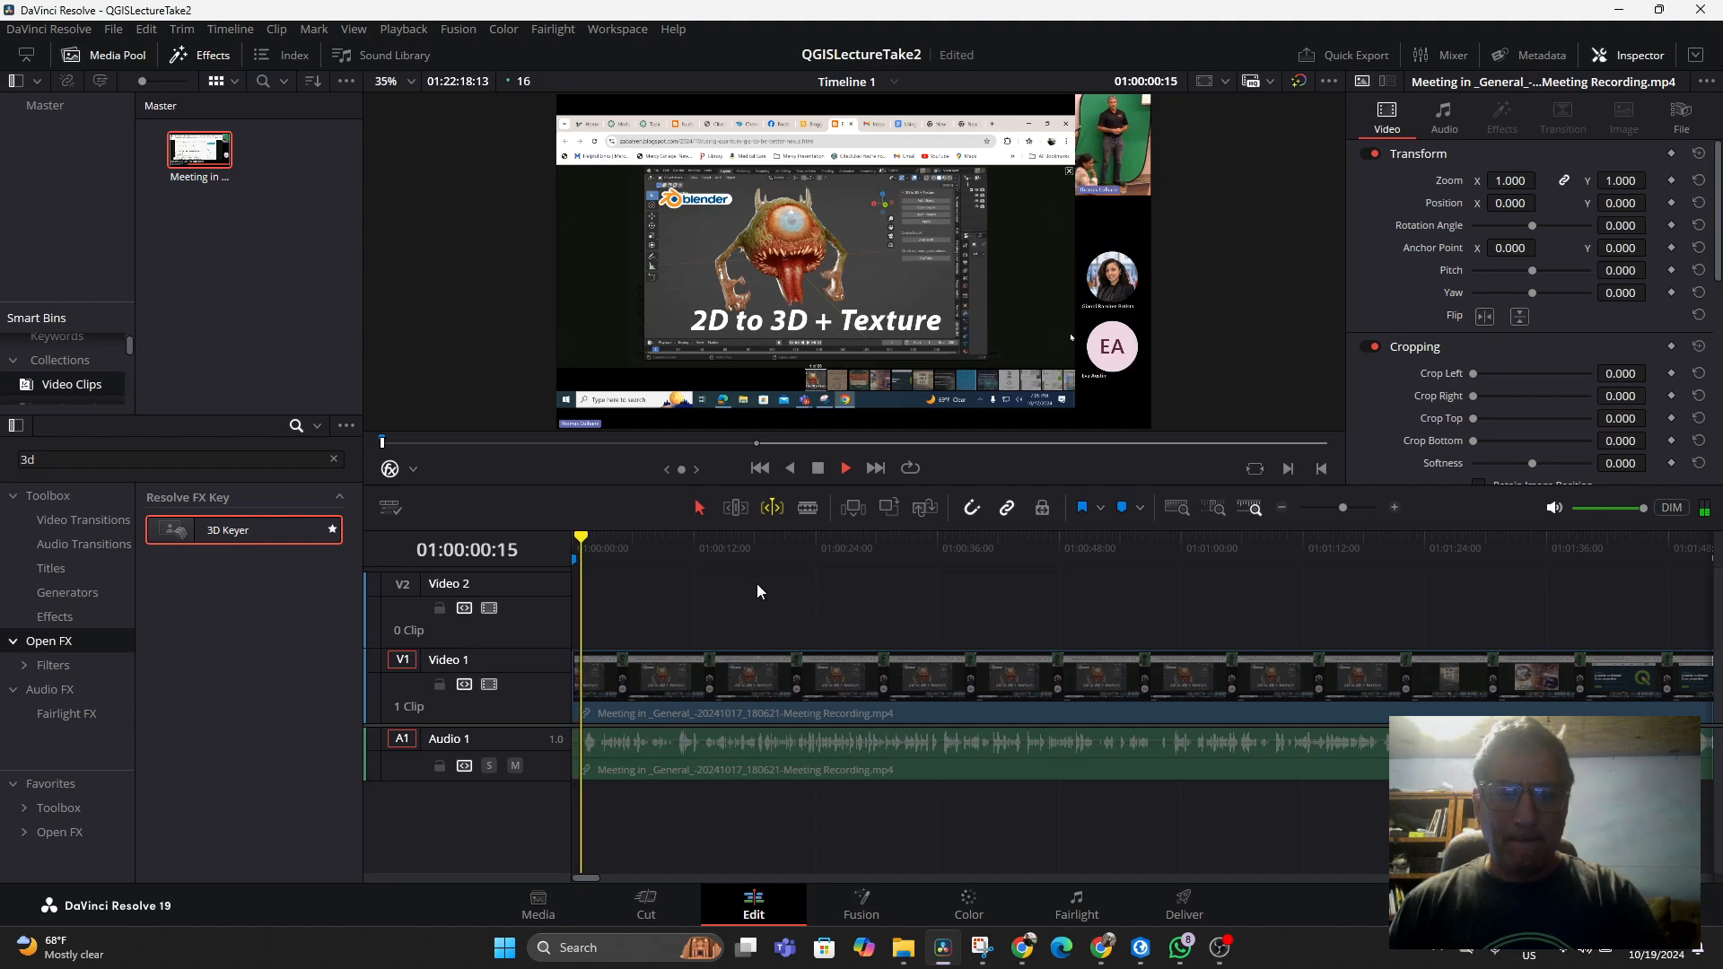
key(space)
key(Home)
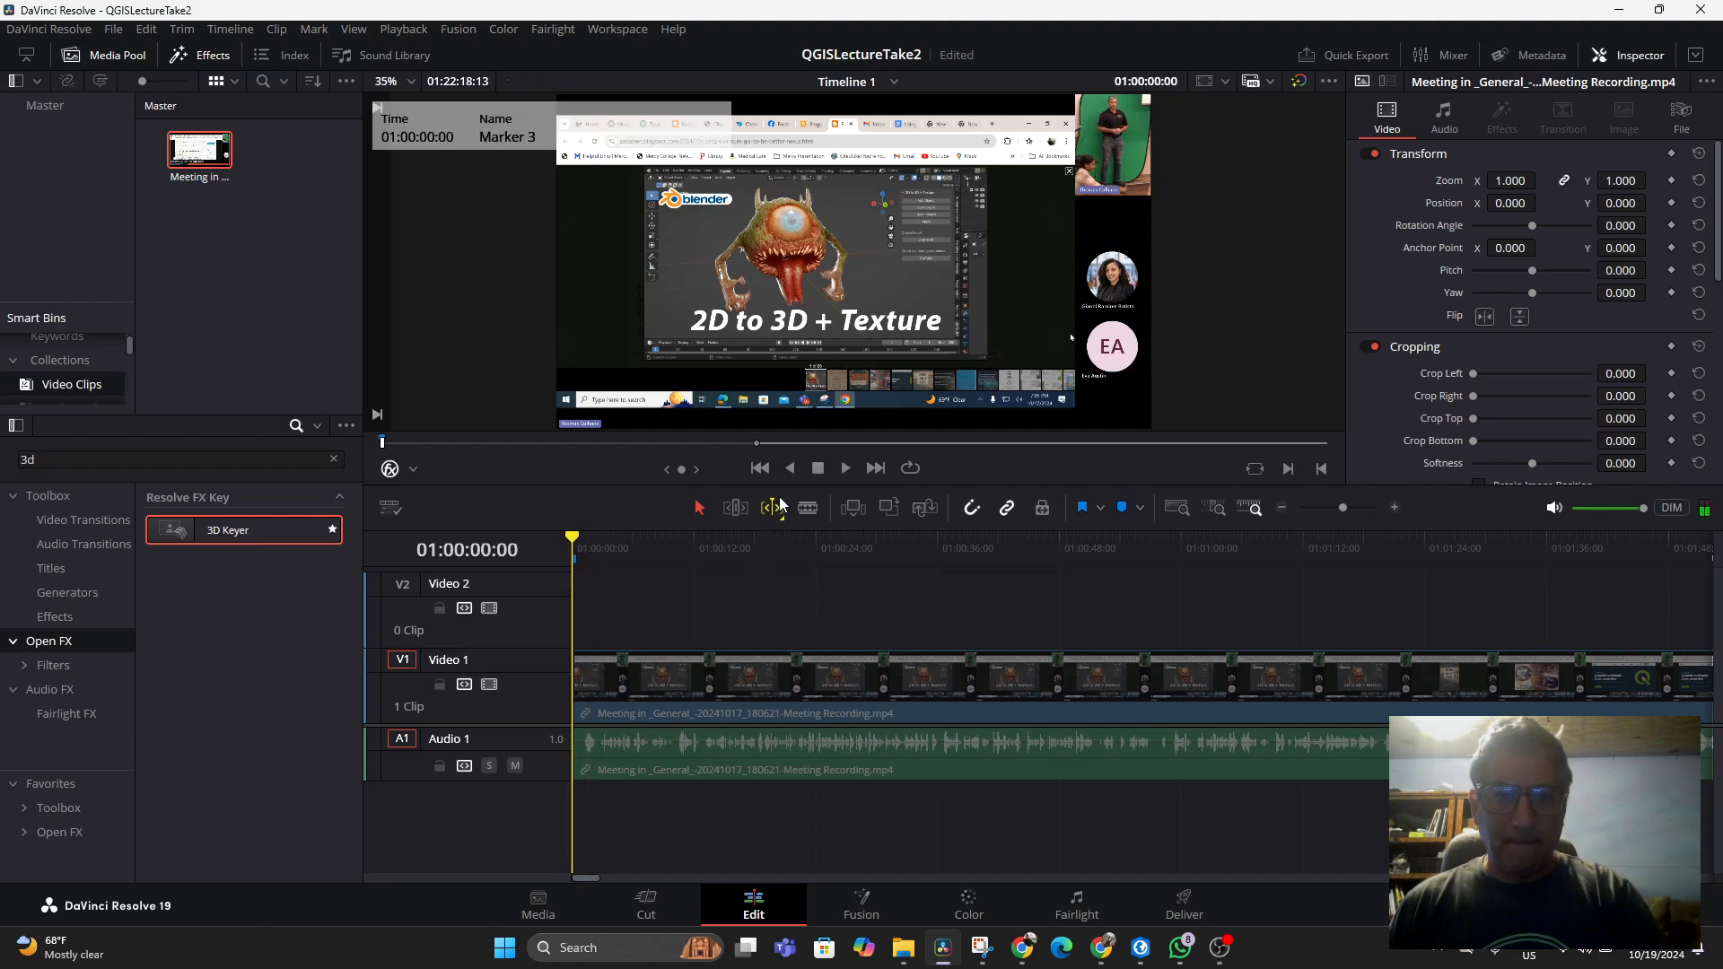
key(space)
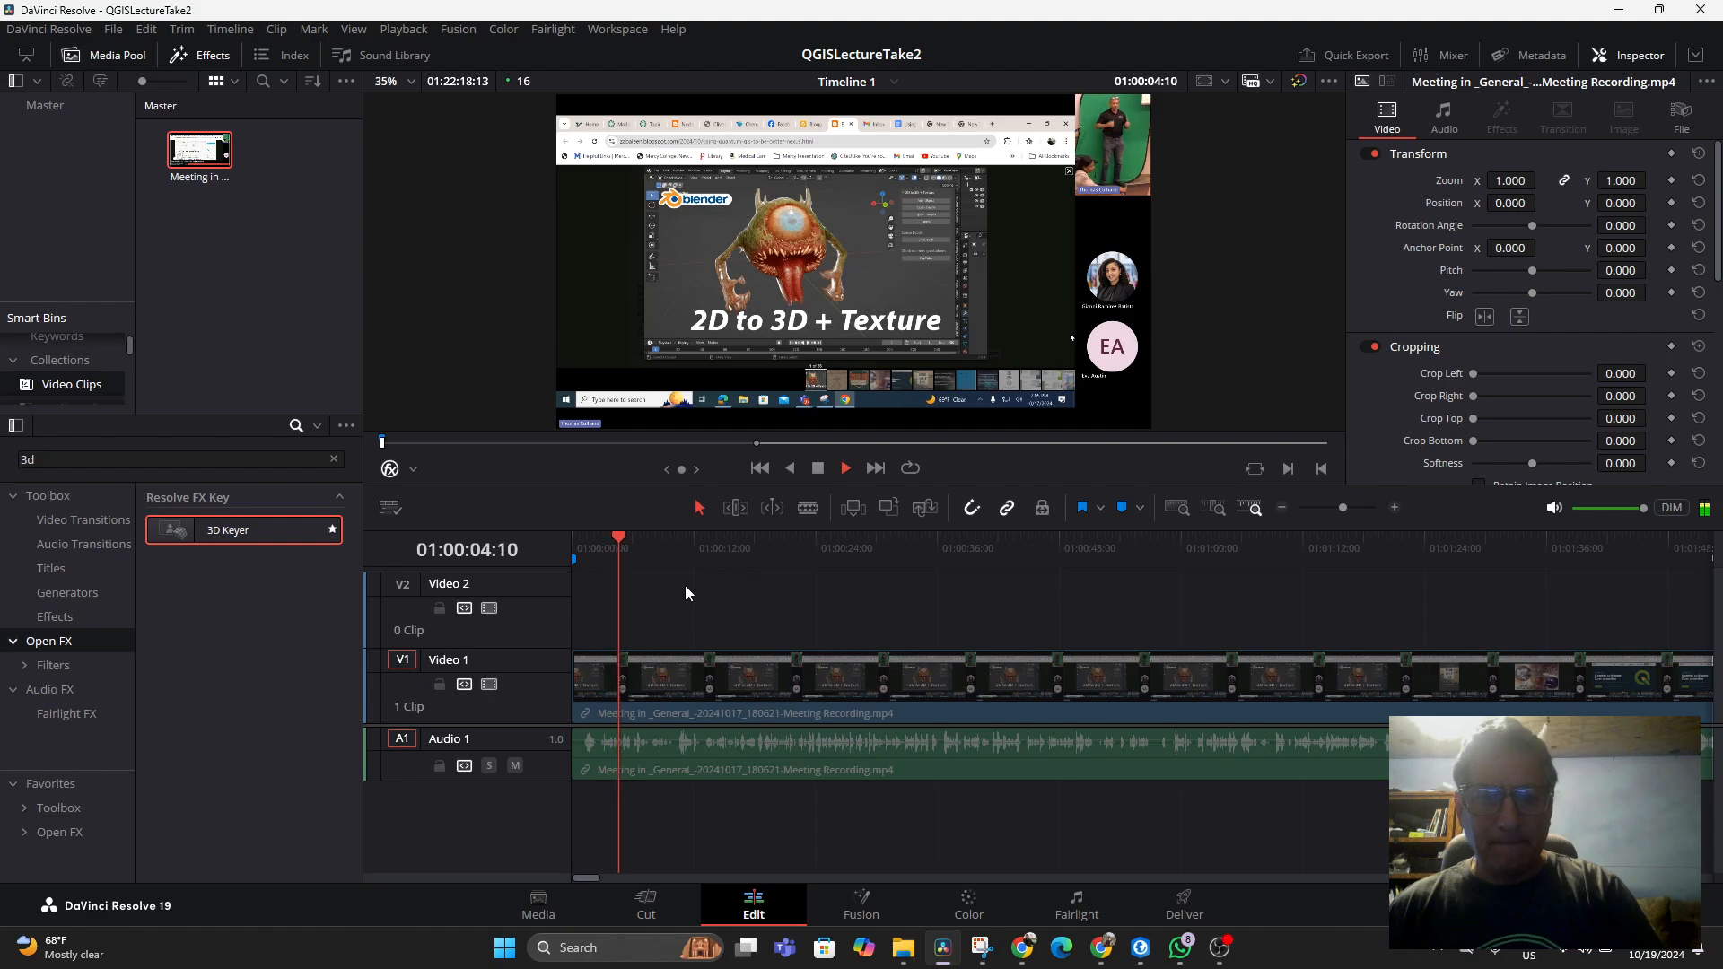
key(space)
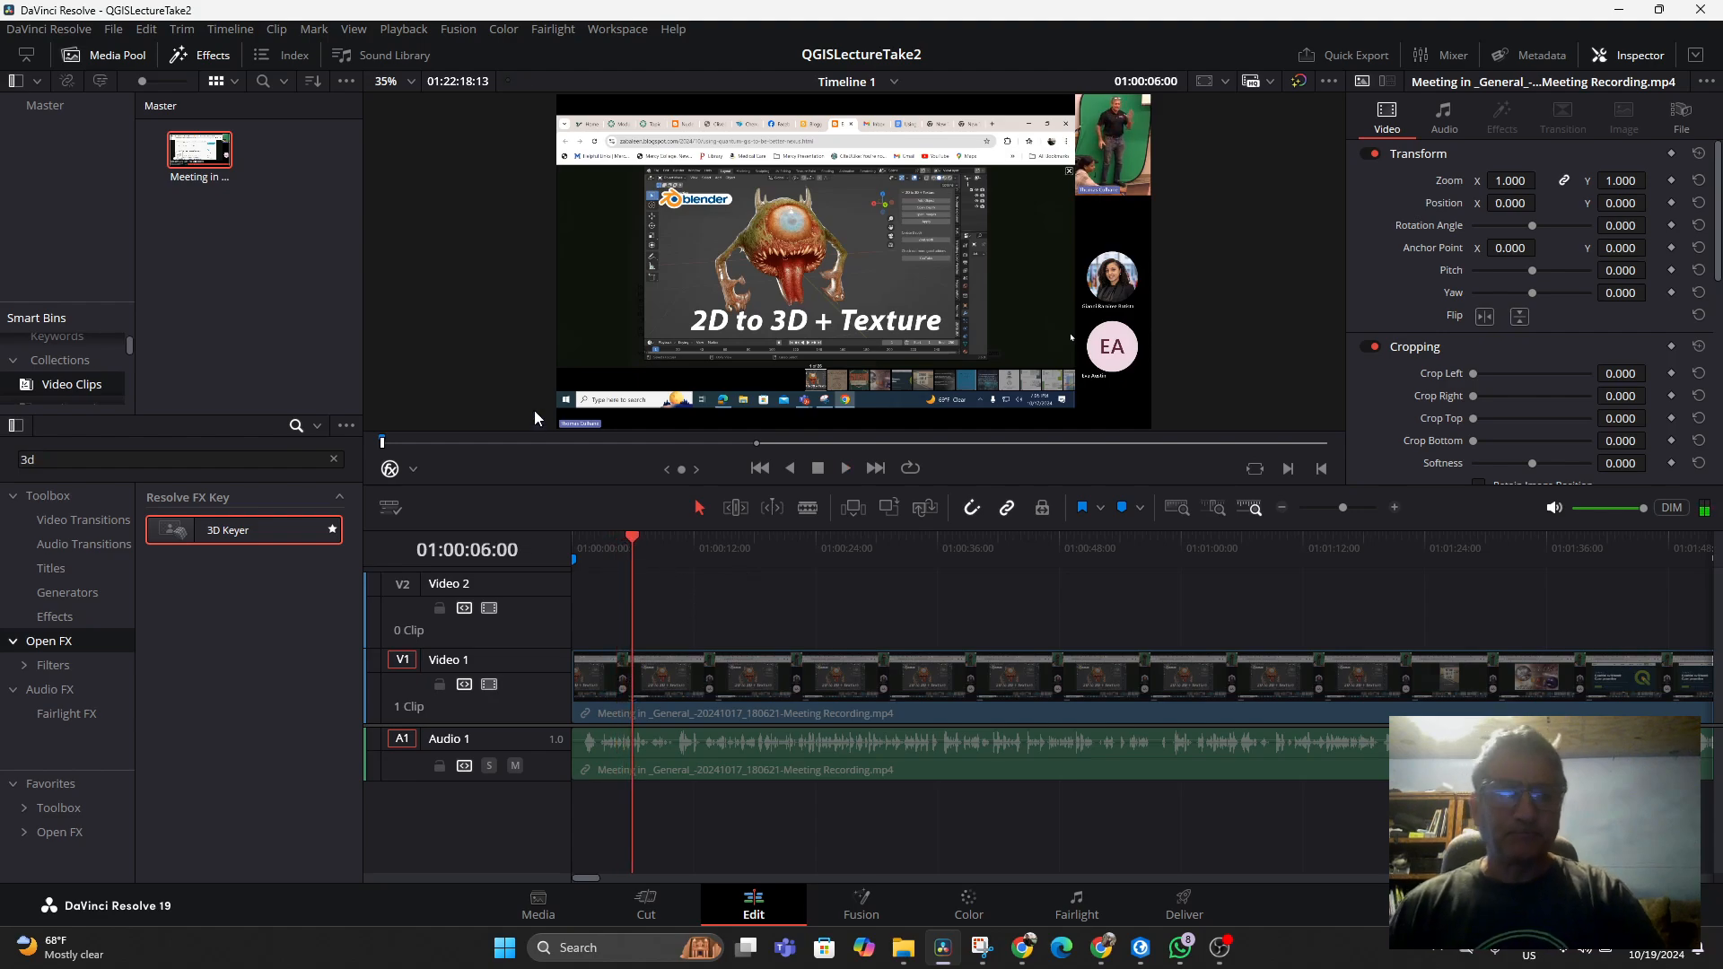
Save the project and switch the viewer overlay to Open FX Overlay
click(113, 28)
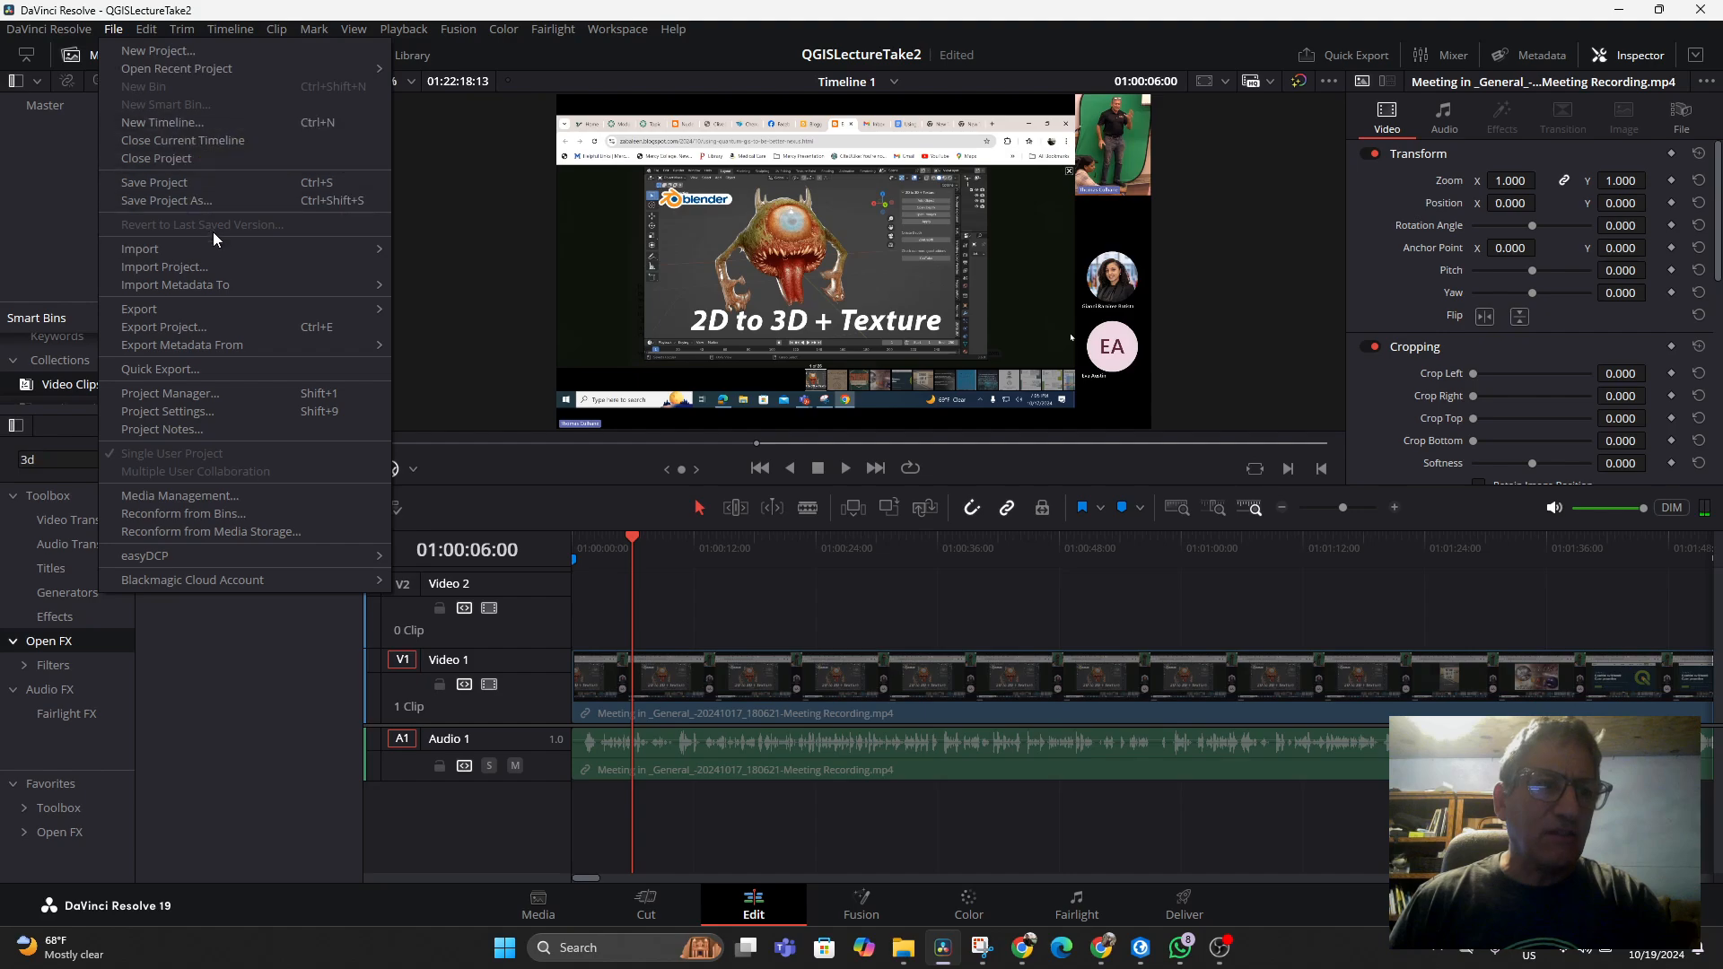
click(165, 182)
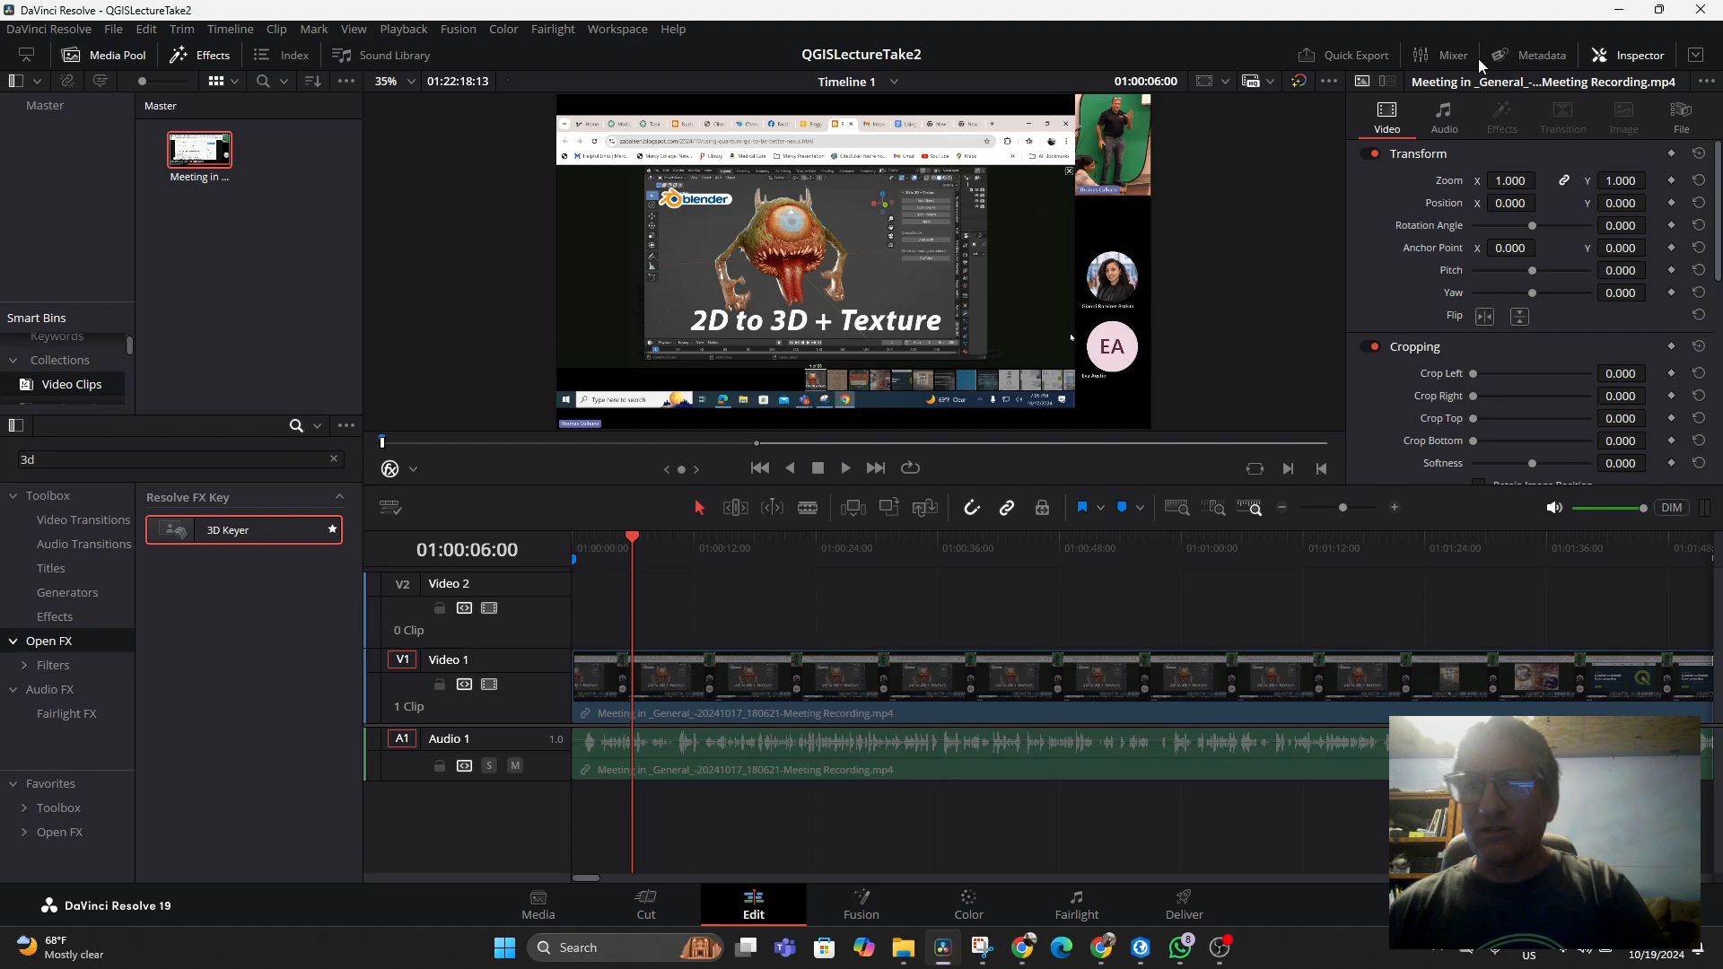
click(414, 470)
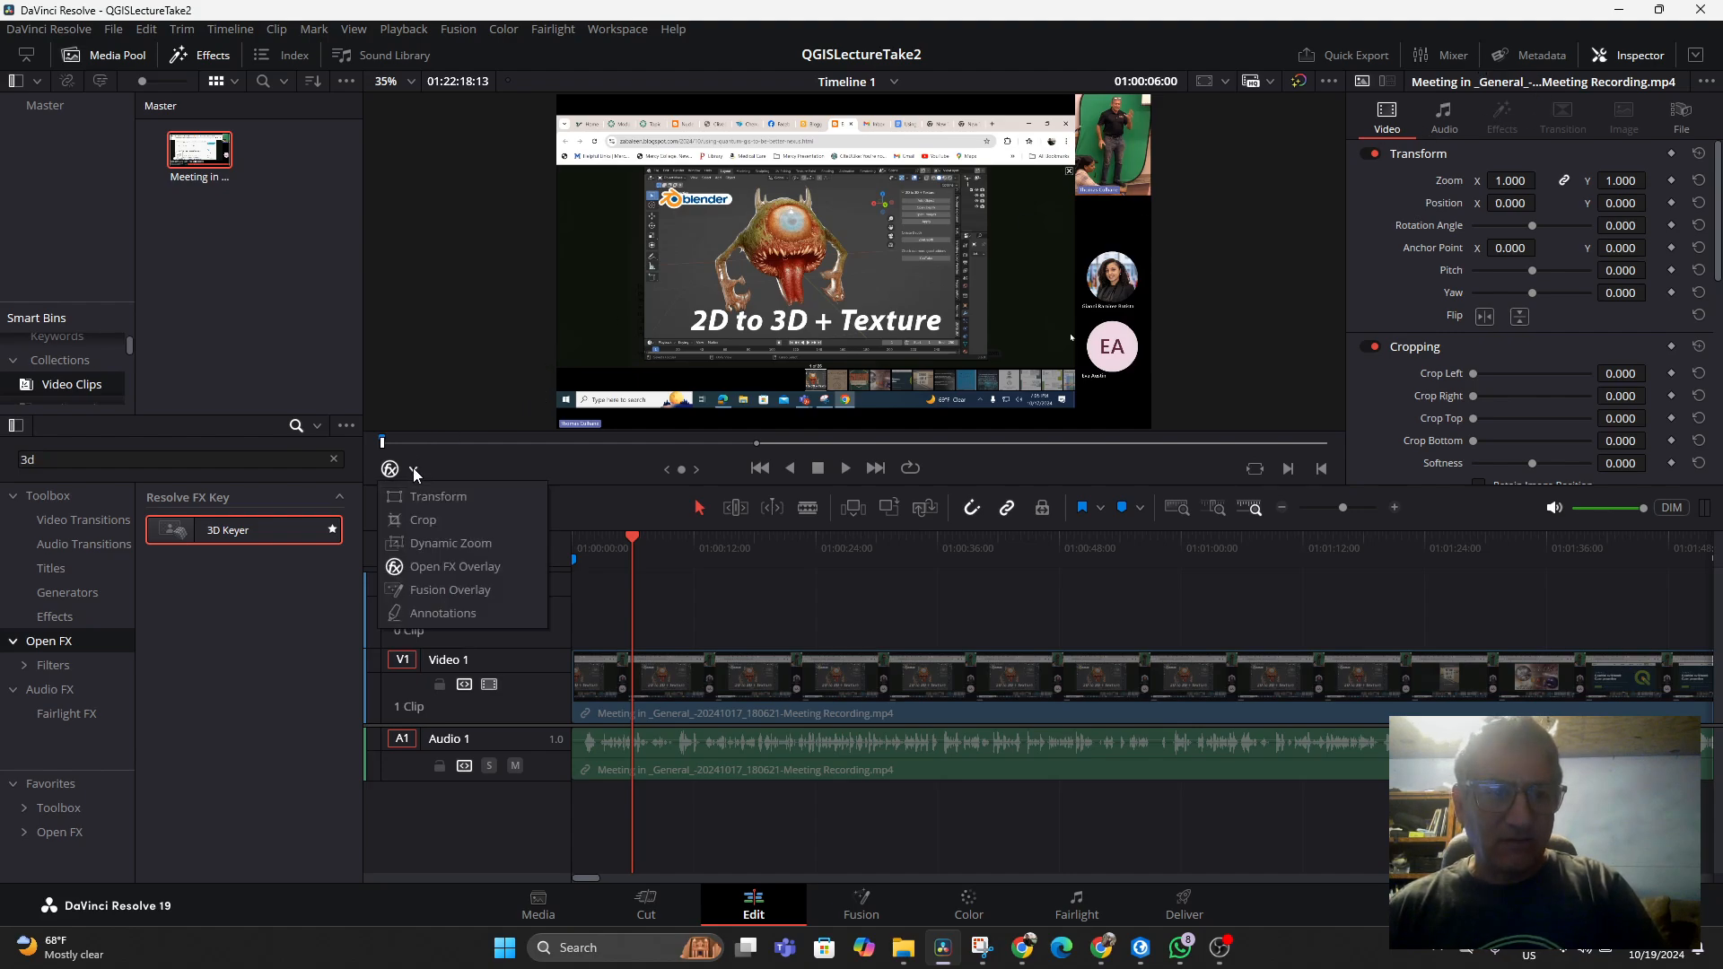
click(439, 561)
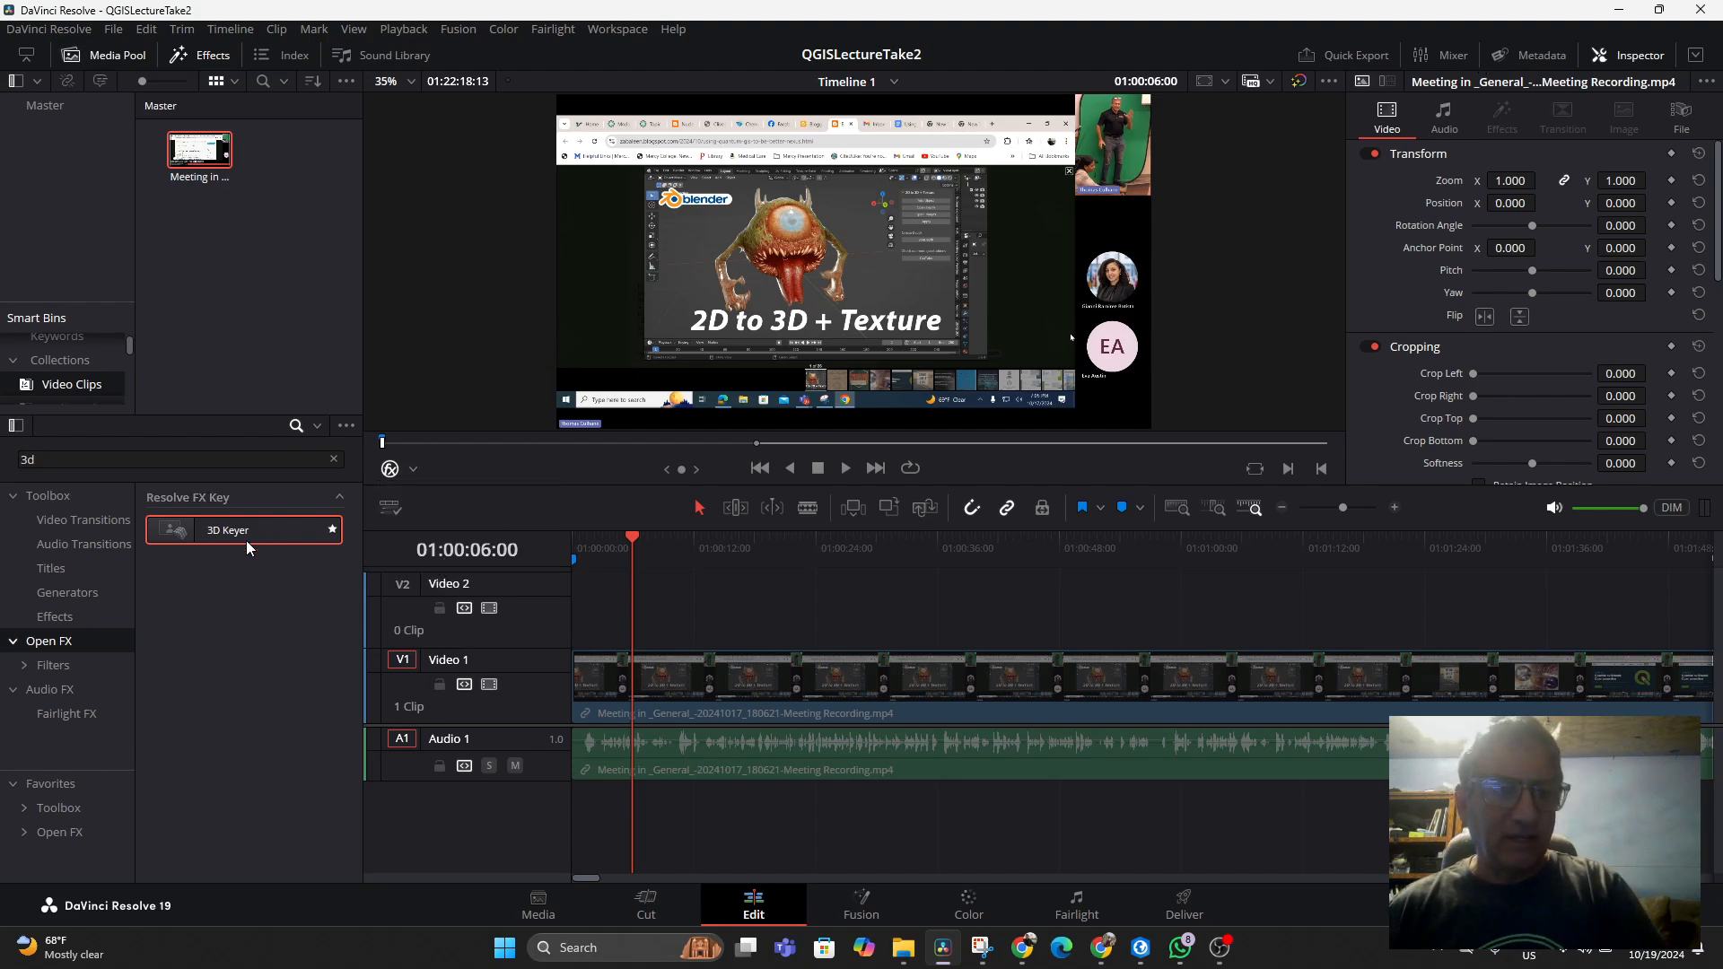
Apply the 3D Keyer effect to the recording clip and move the clip up to Video 2
drag(219, 531, 794, 671)
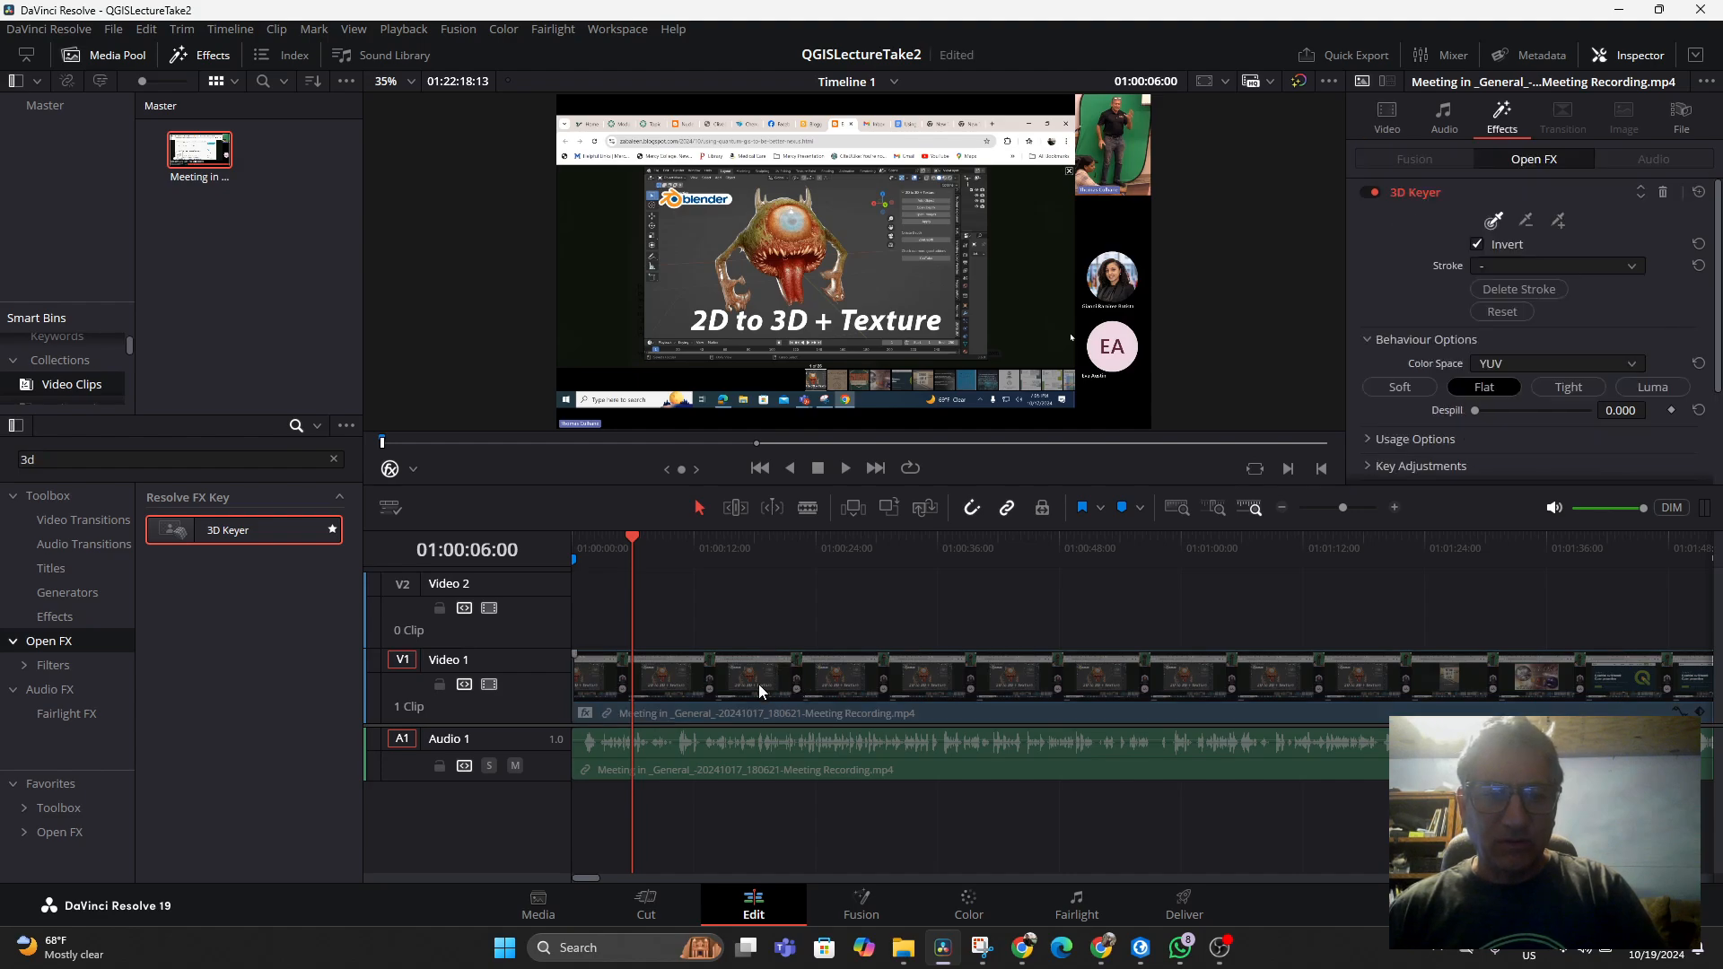
right_click(759, 689)
click(767, 695)
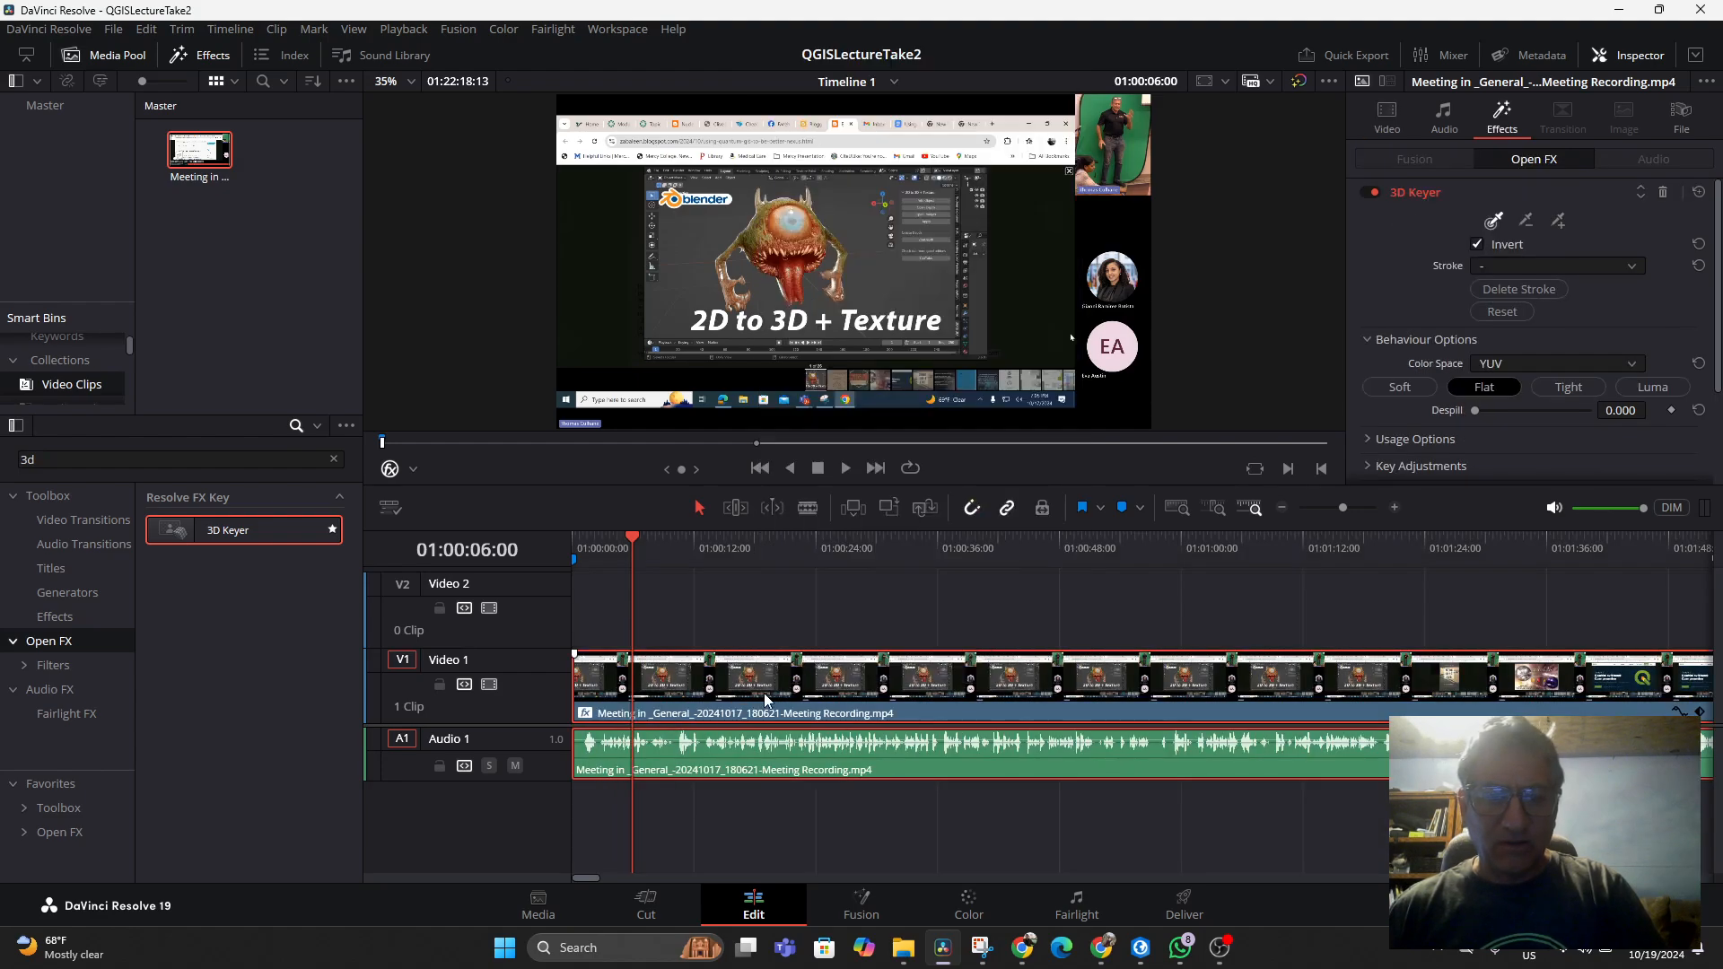
drag(763, 691, 768, 623)
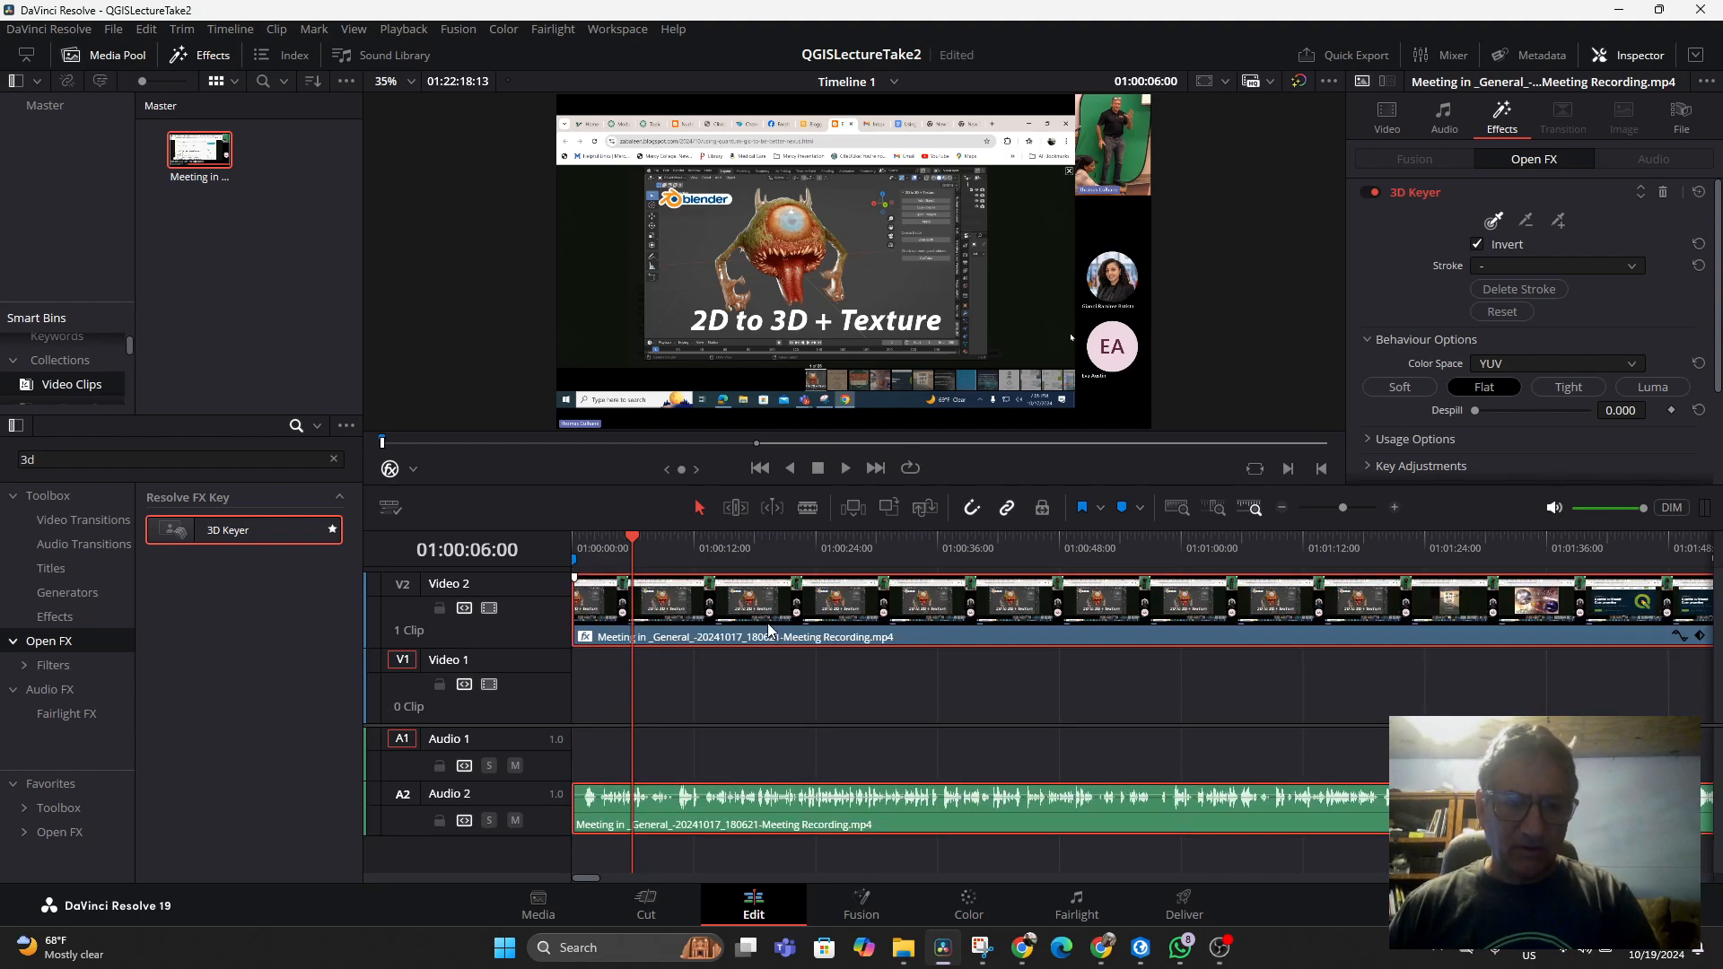
Link the recording's video and audio clips and move the playhead to about 01:00:05:03
right_click(768, 623)
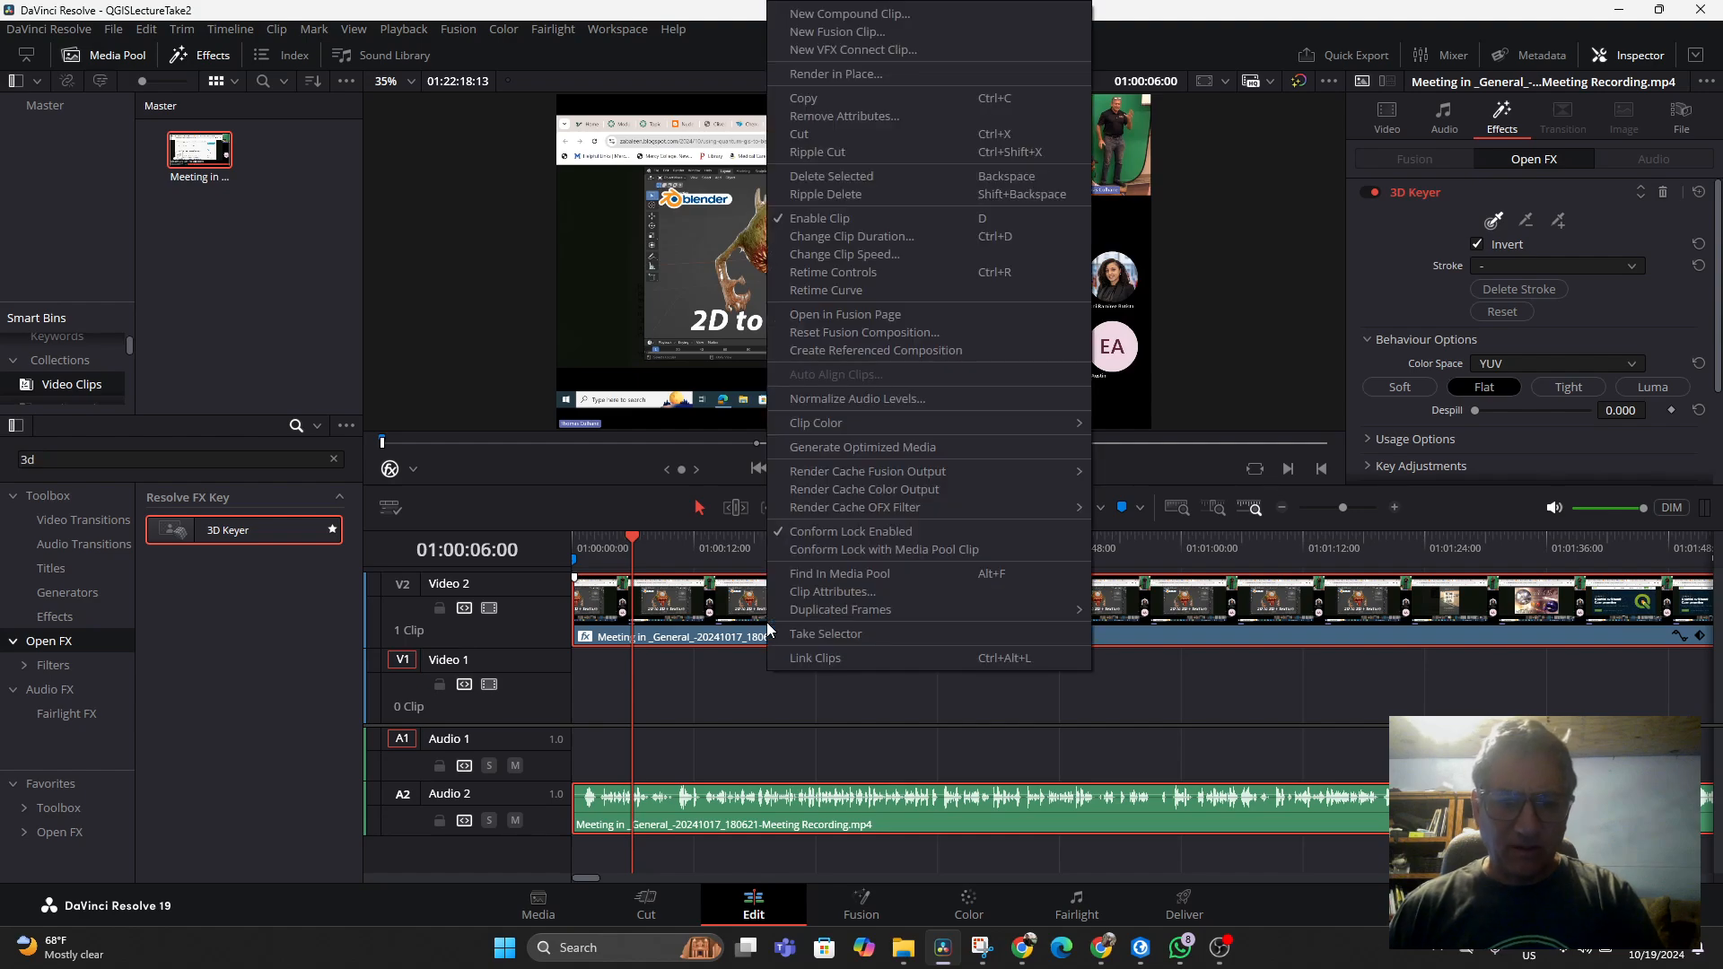
click(804, 659)
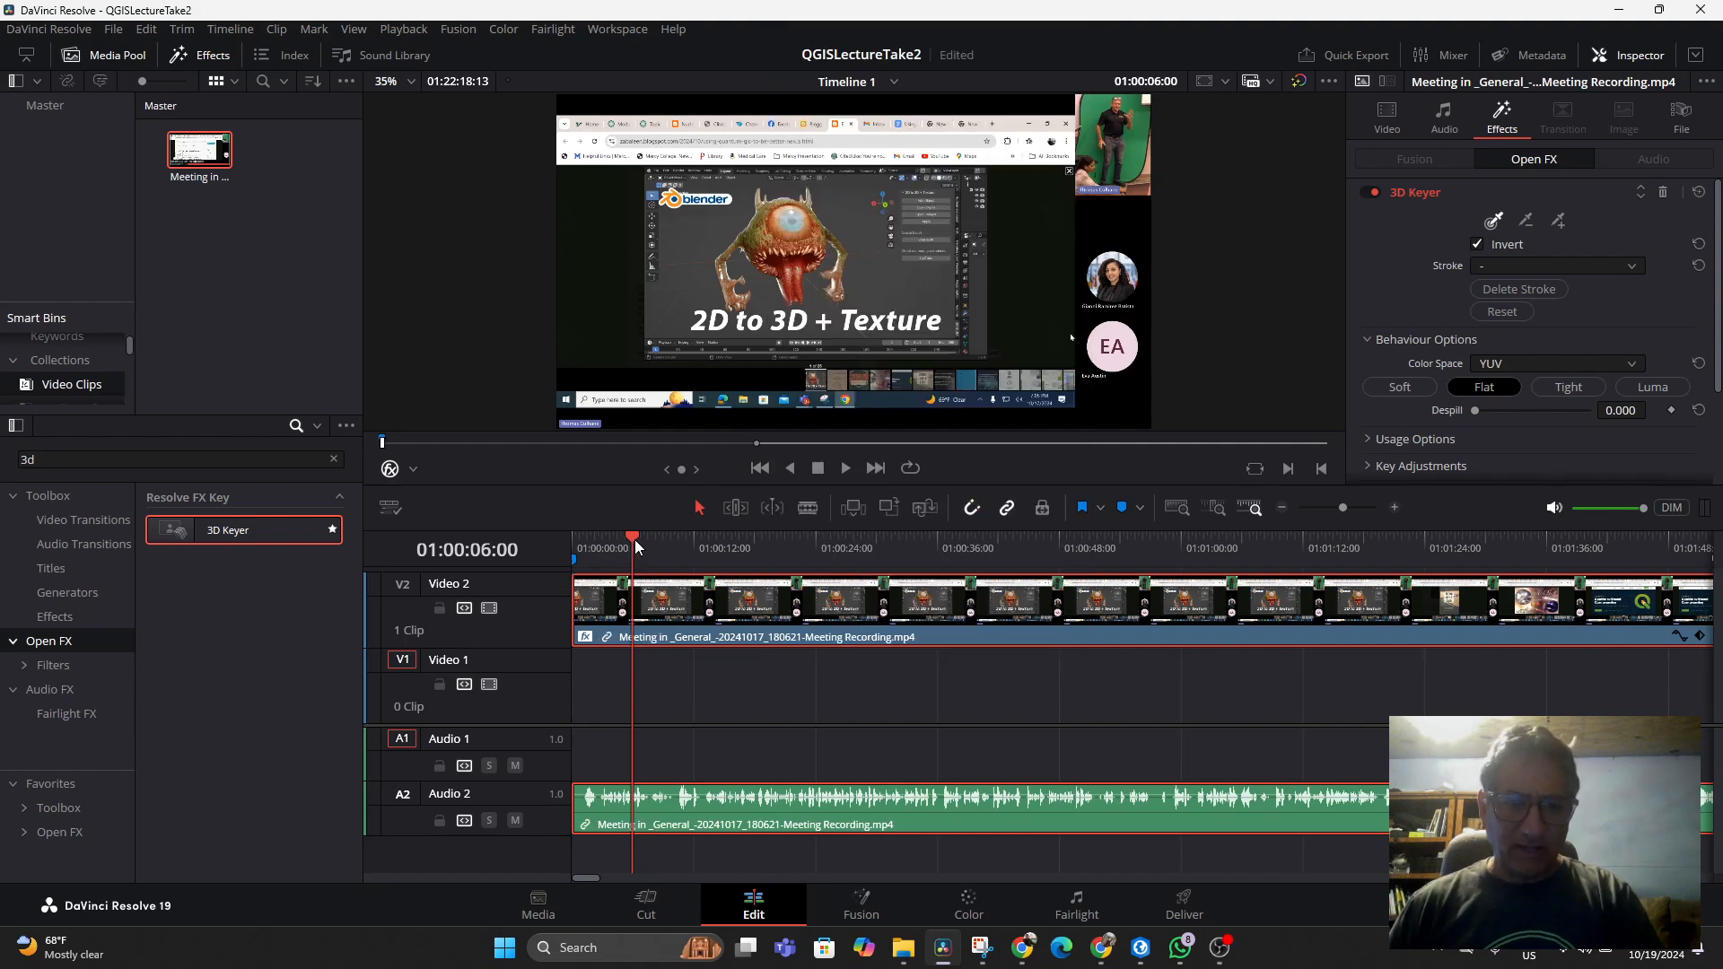
mouse_move(633, 540)
mouse_down()
mouse_move(649, 542)
mouse_move(625, 553)
mouse_up()
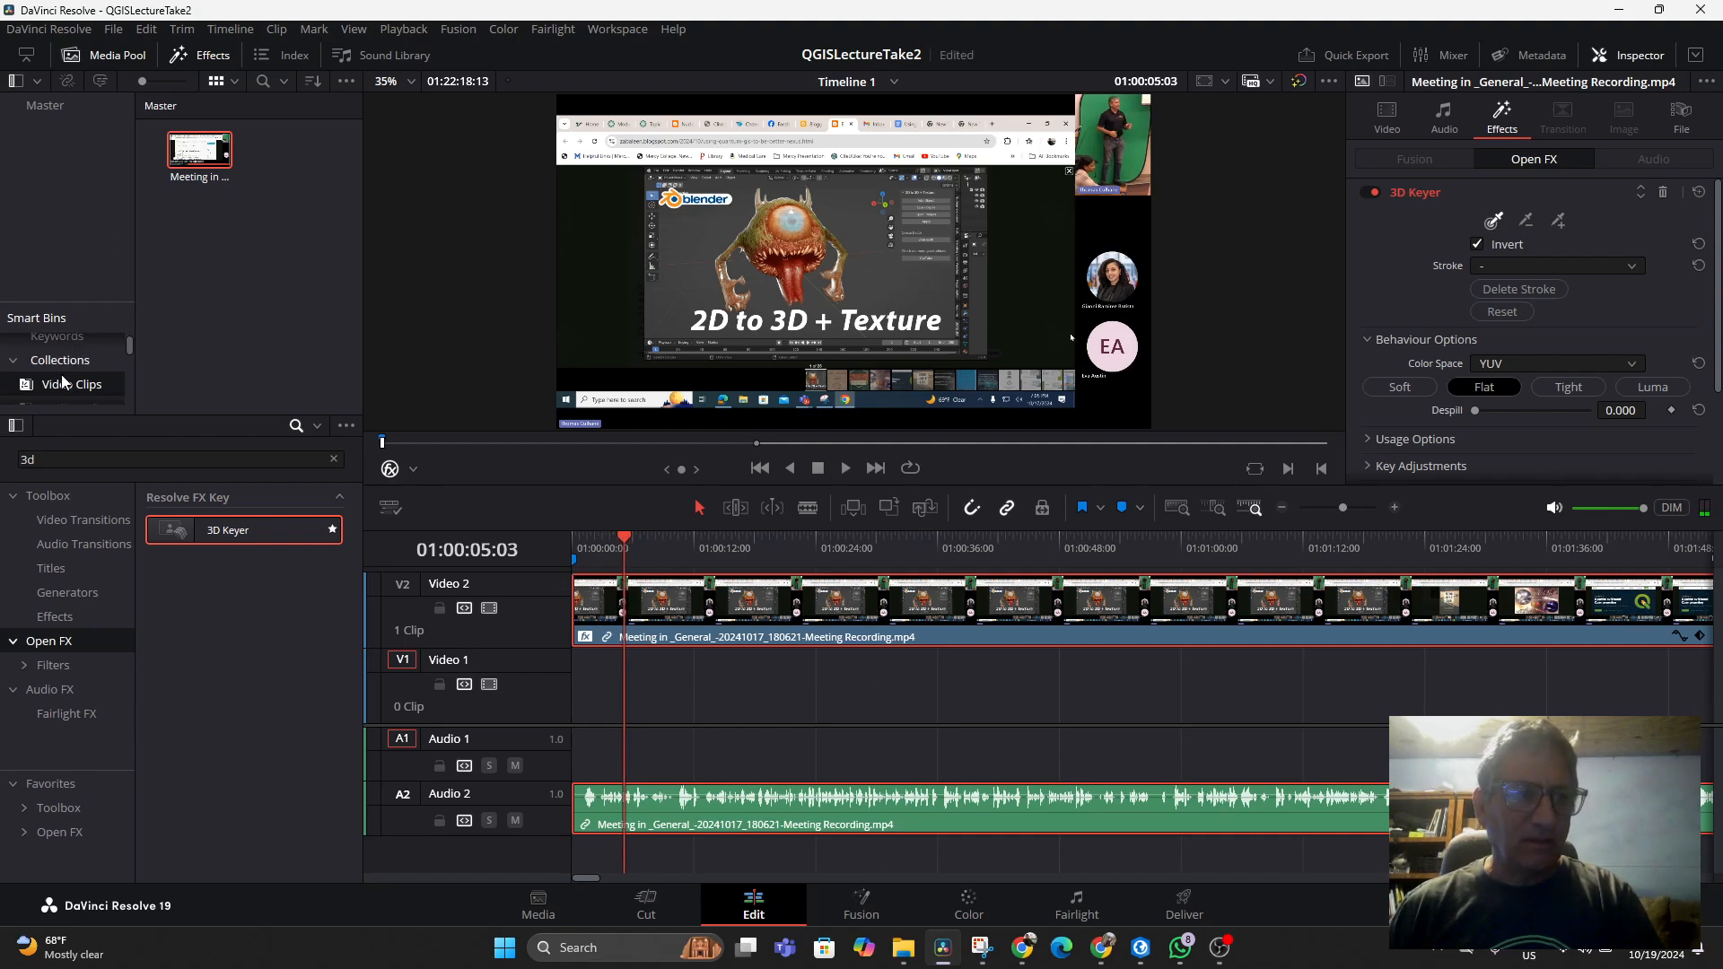
Open the Uncategorized smart bin and place the 3D space.png image on Video 1 beneath the recording
scroll(55, 372, down, 3)
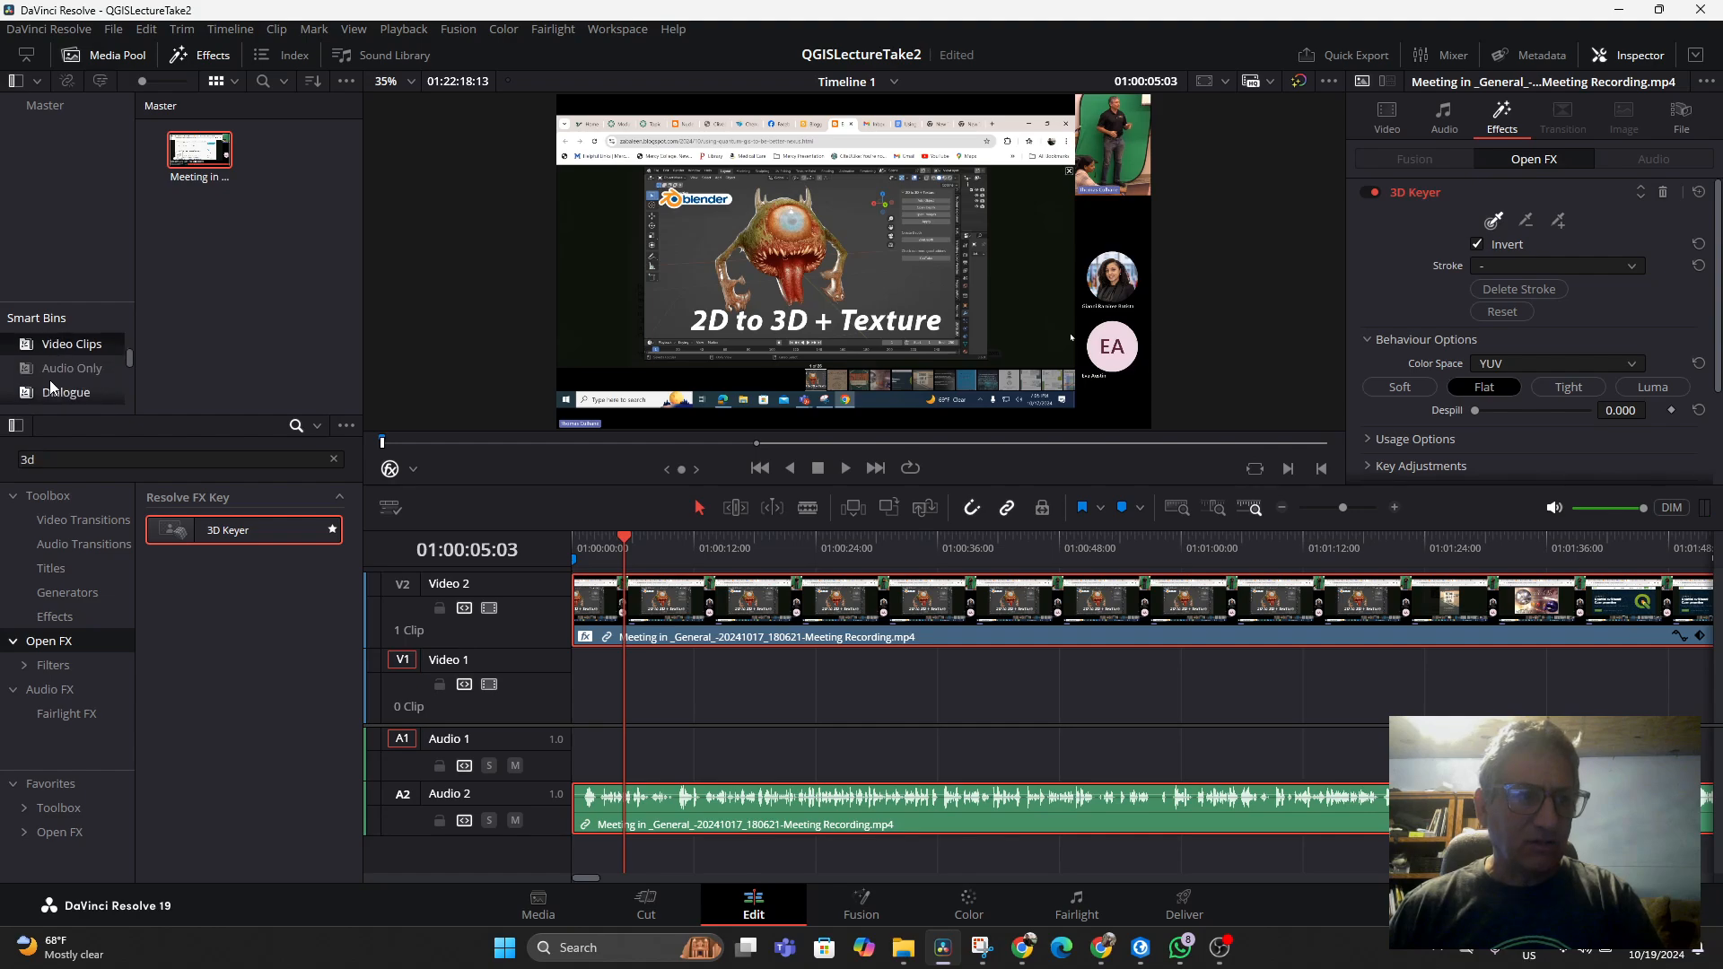
scroll(49, 377, down, 3)
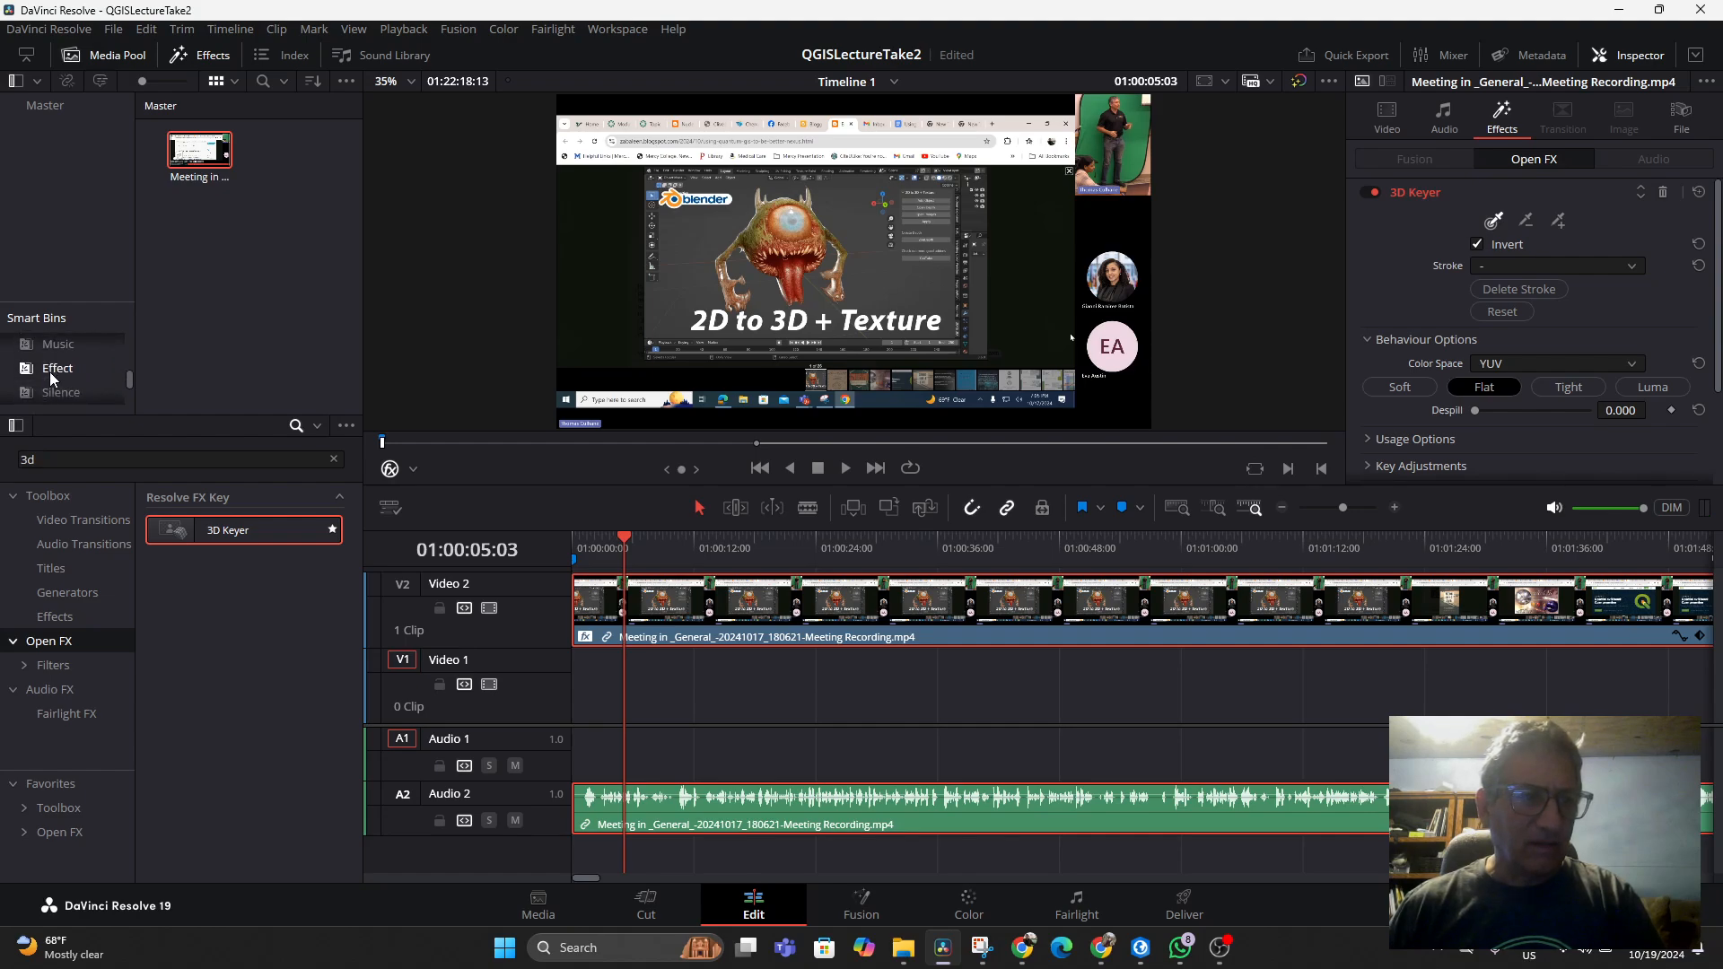
scroll(52, 371, down, 1)
click(67, 366)
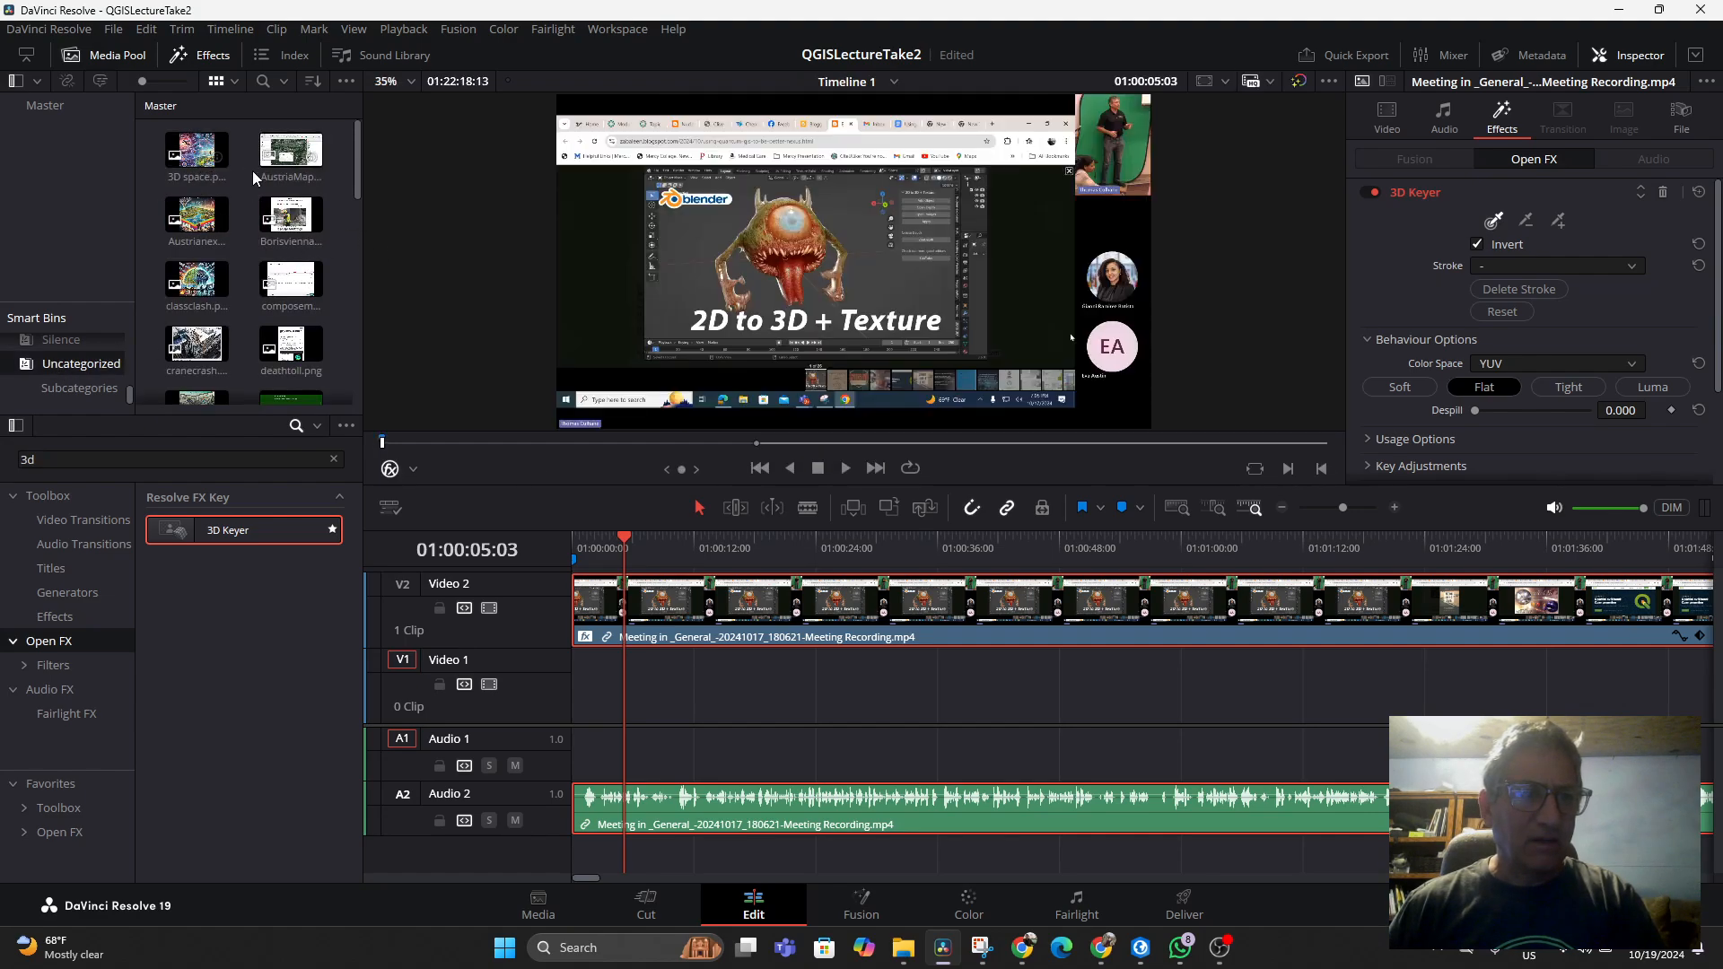
drag(187, 168, 1176, 699)
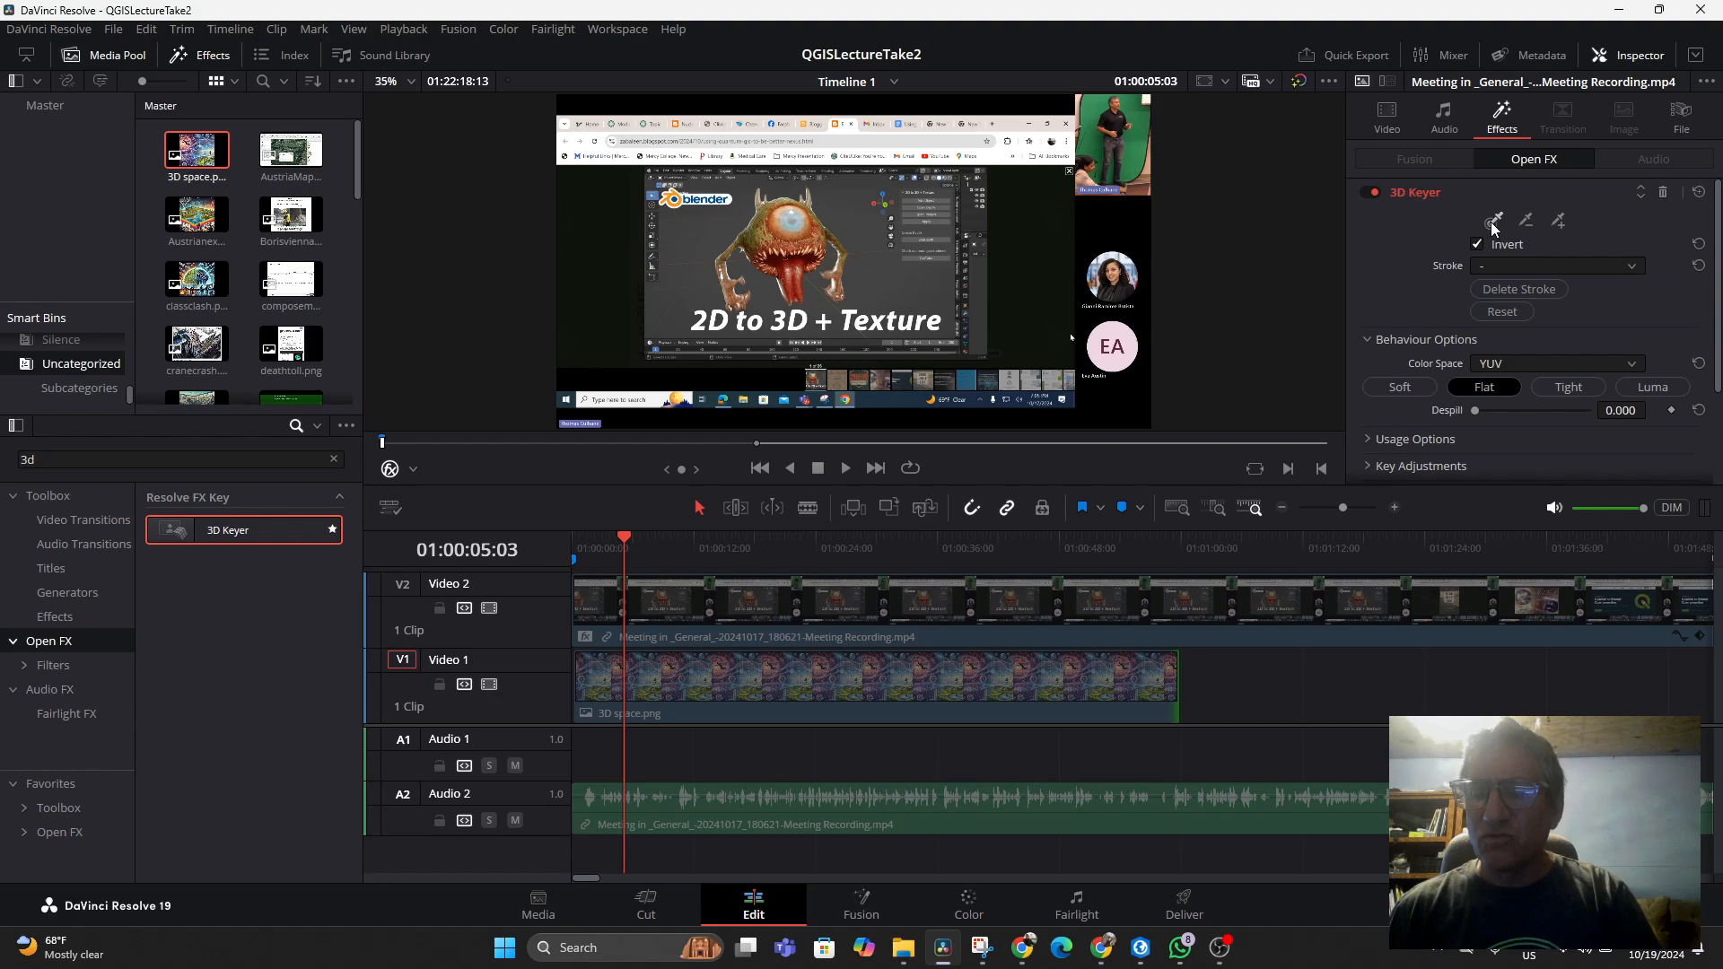
Sample the green screen background in the viewer with the 3D Keyer picker
drag(1141, 175, 1129, 170)
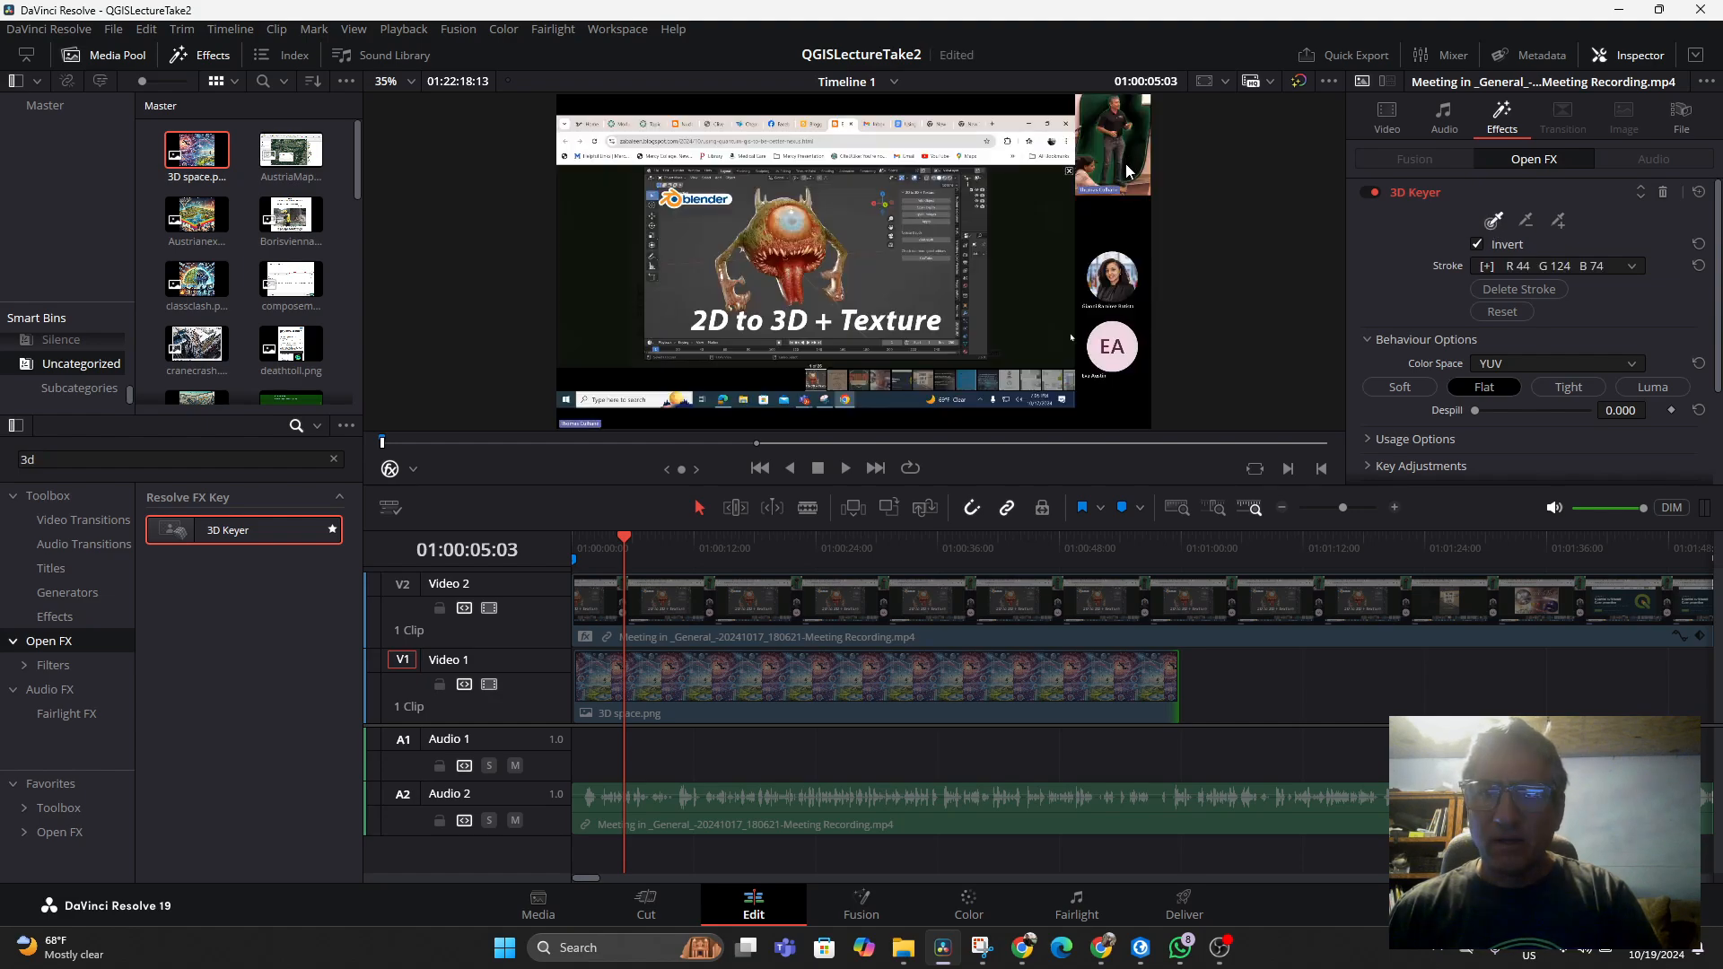
Add a second green-screen sample with the 3D Keyer picker in the viewer and move the playhead to about 01:00:14:13
click(1550, 224)
click(1098, 155)
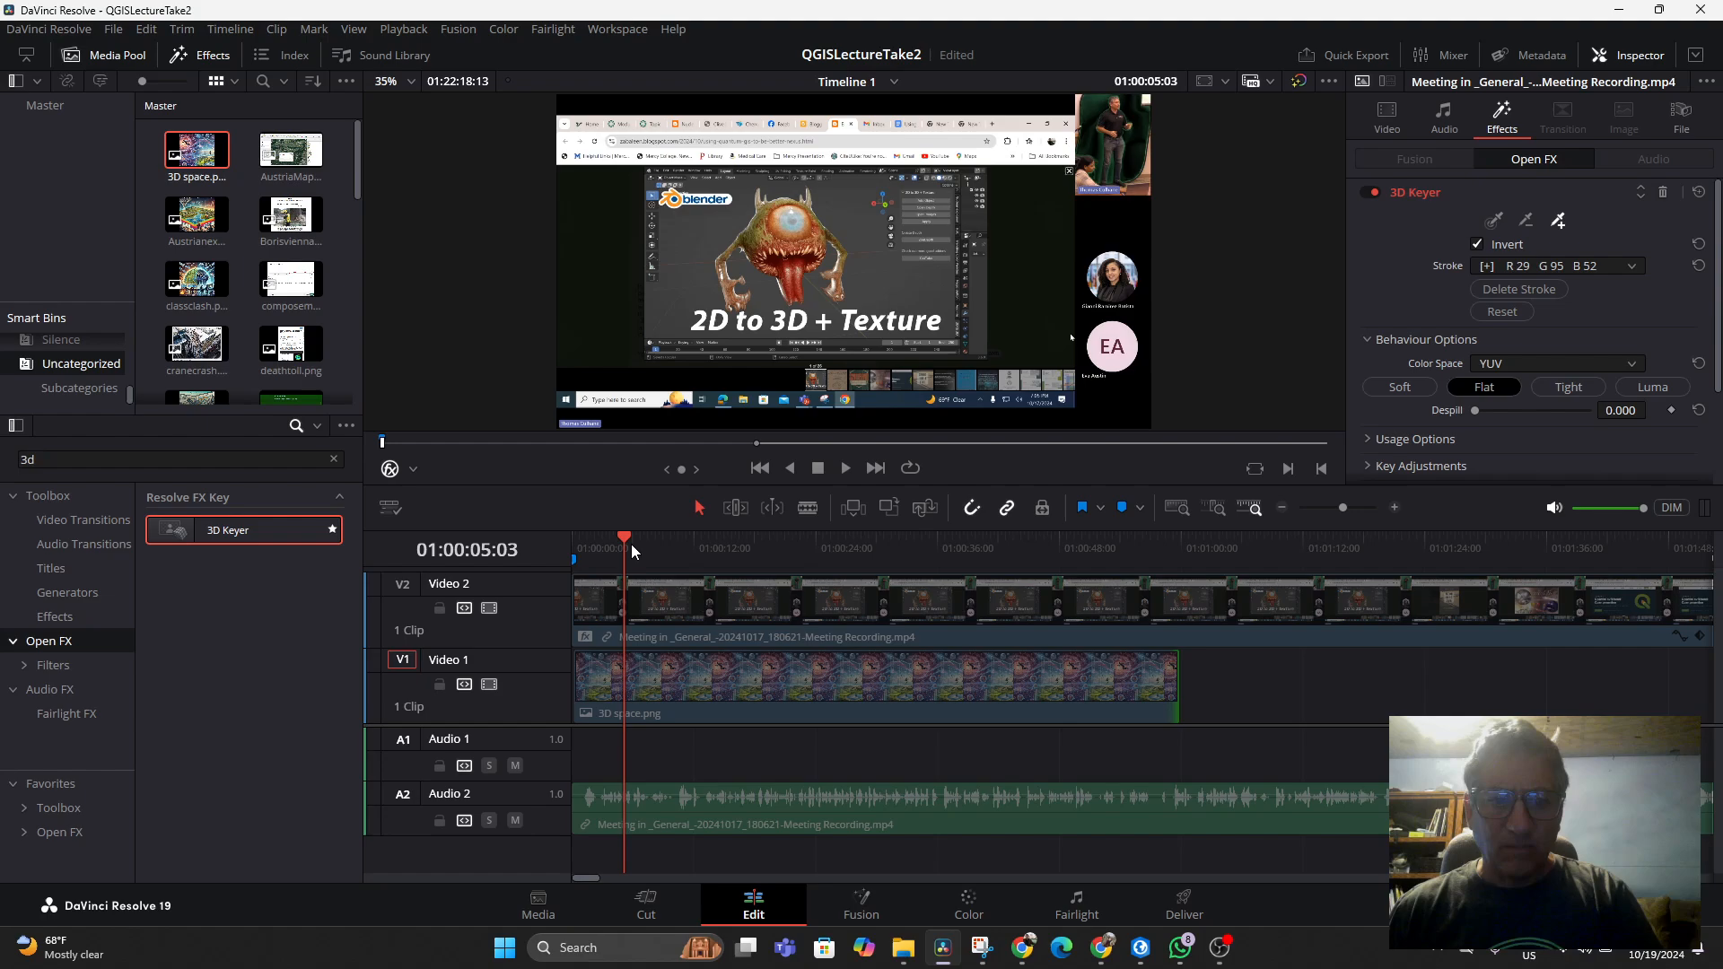
drag(633, 551, 721, 549)
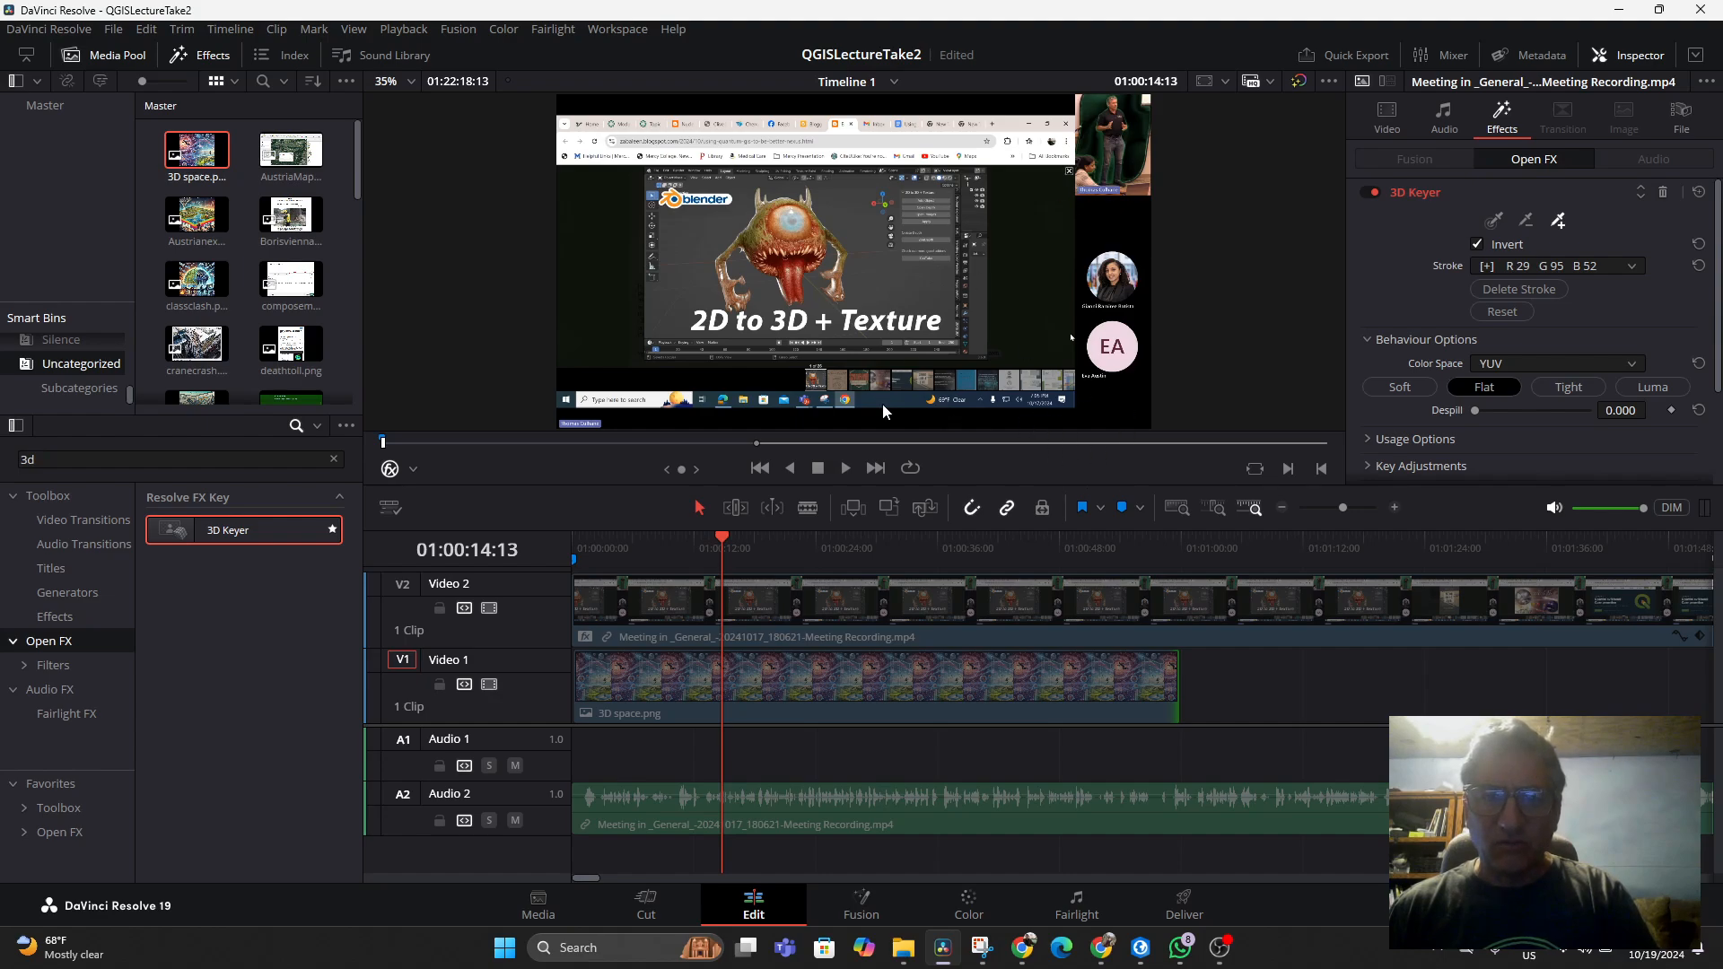
With Video 2 temporarily disabled, scale the 3D space.png image to fill the frame width, about 1.74 zoom
click(490, 609)
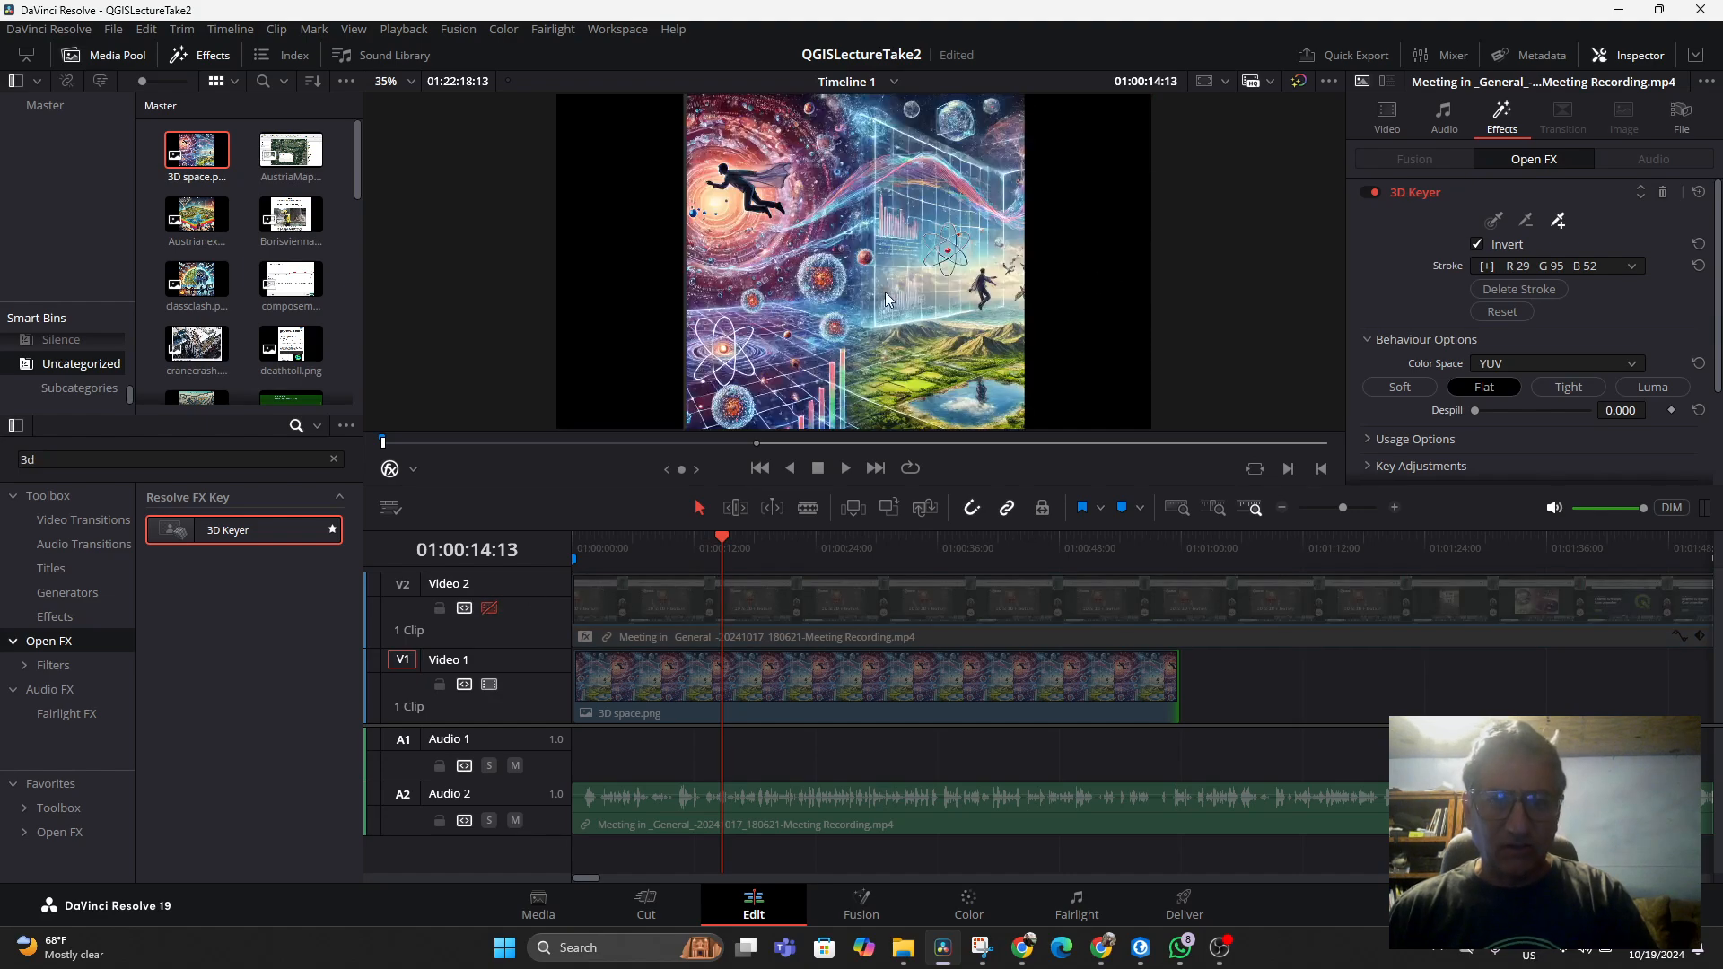
click(807, 684)
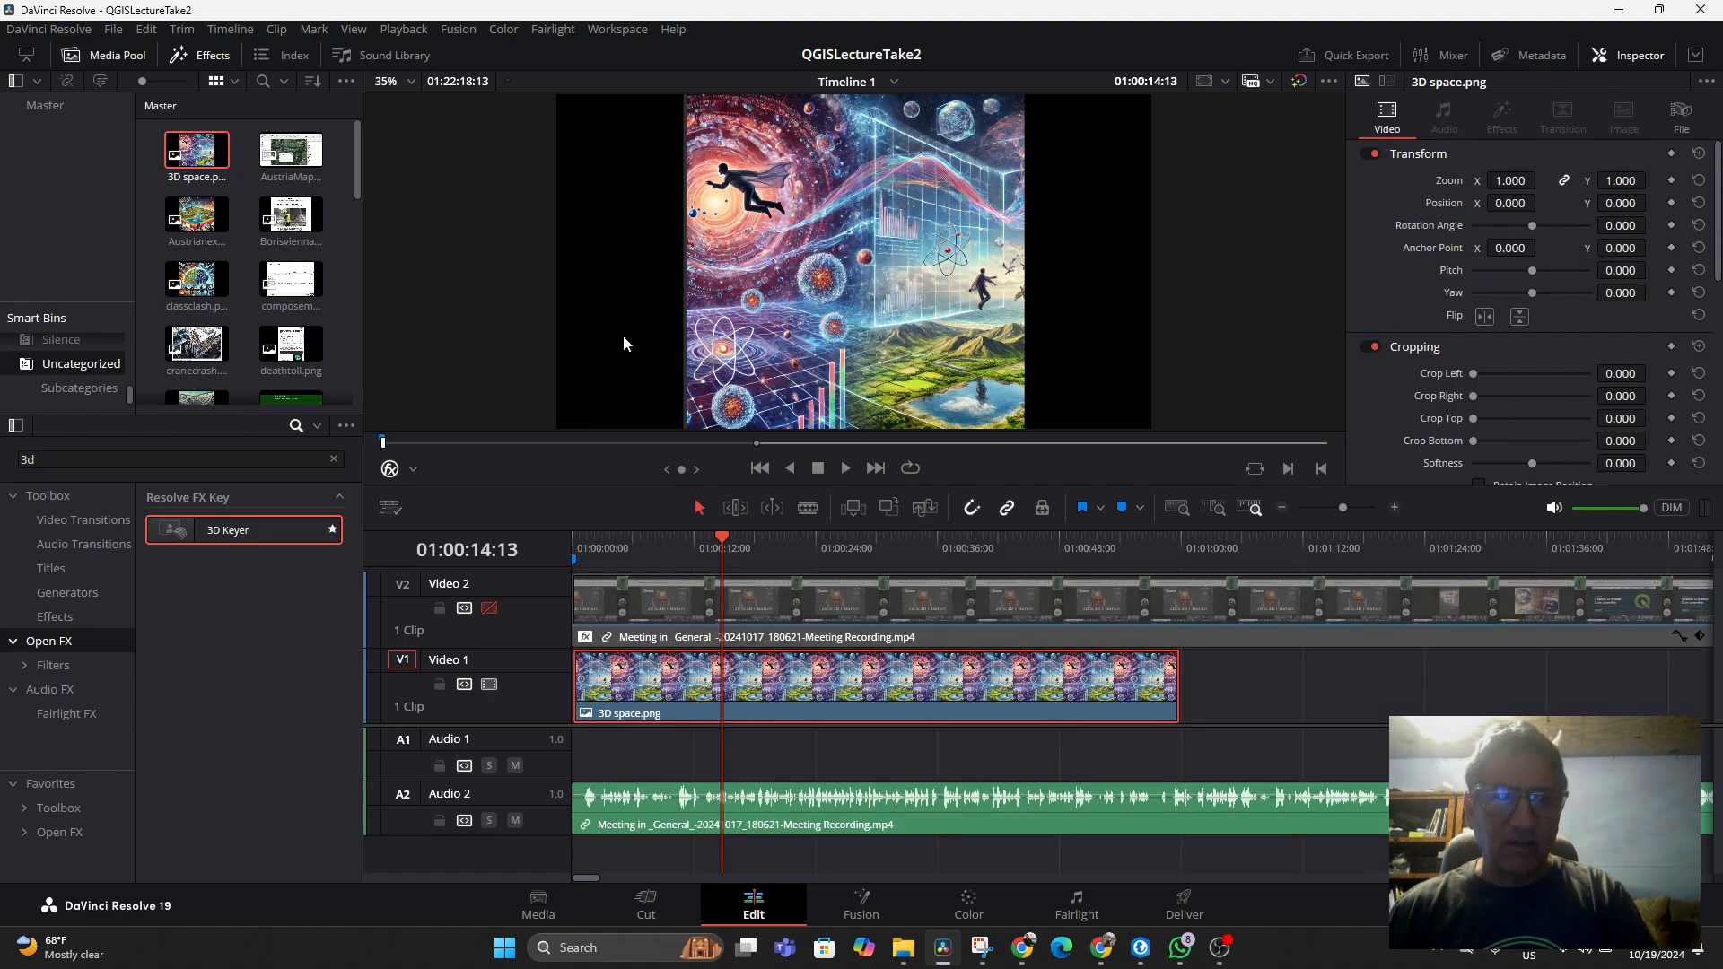
click(413, 469)
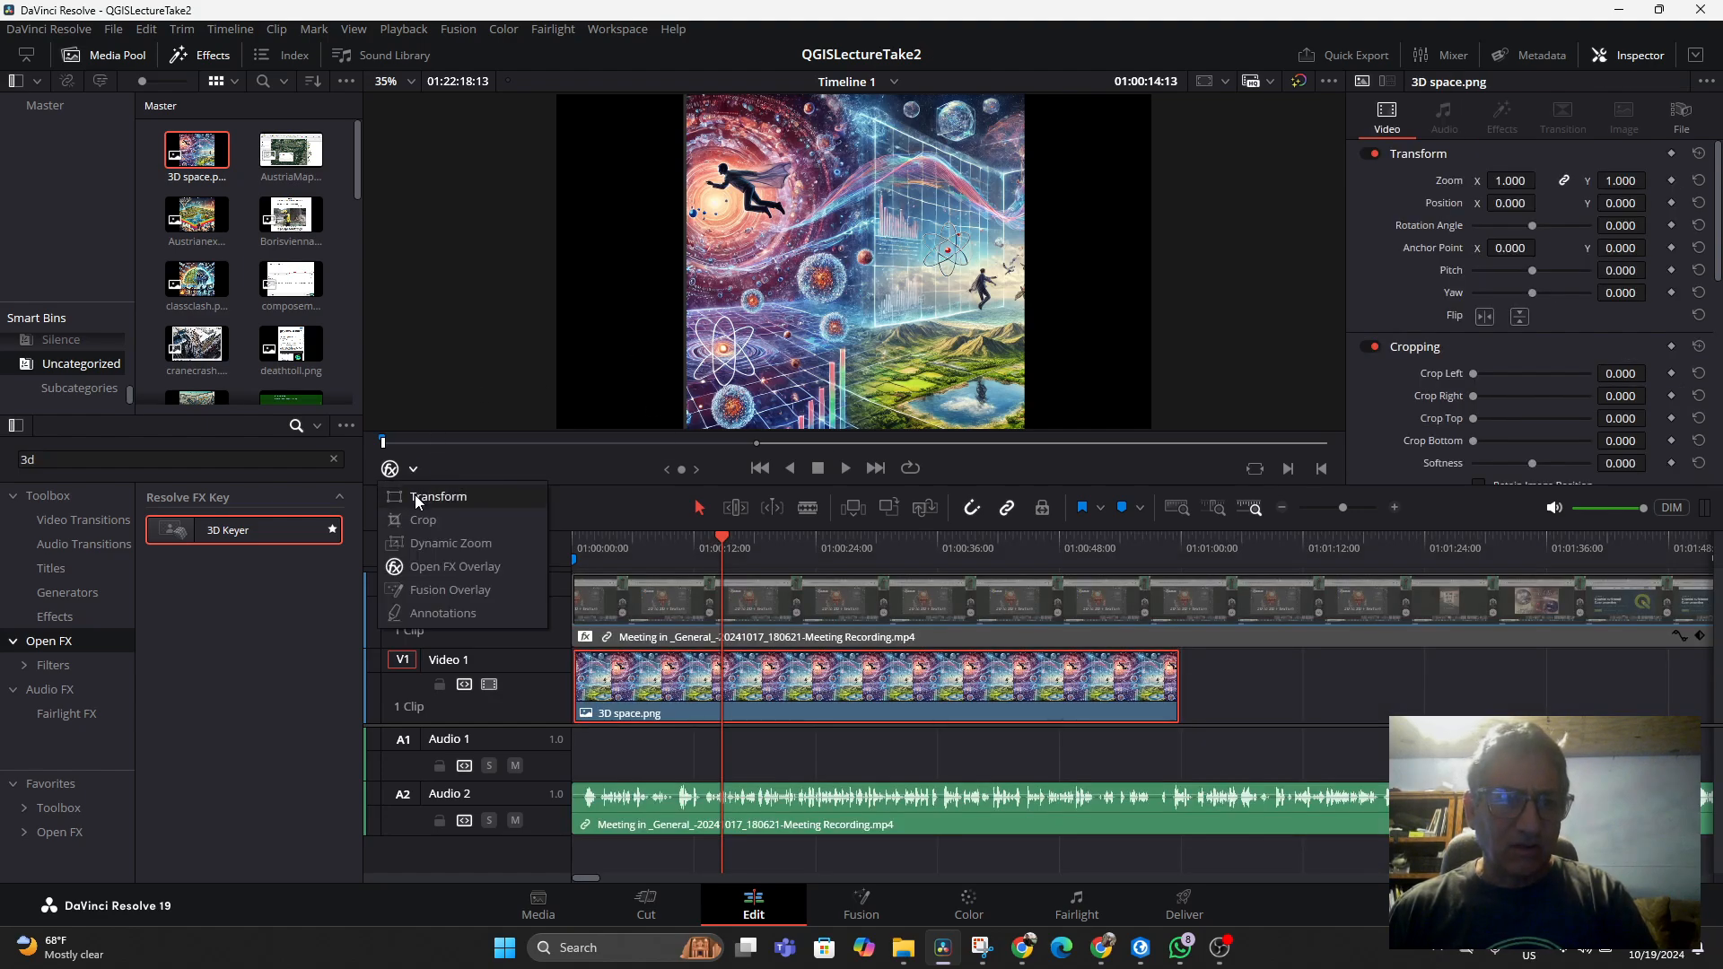
click(422, 493)
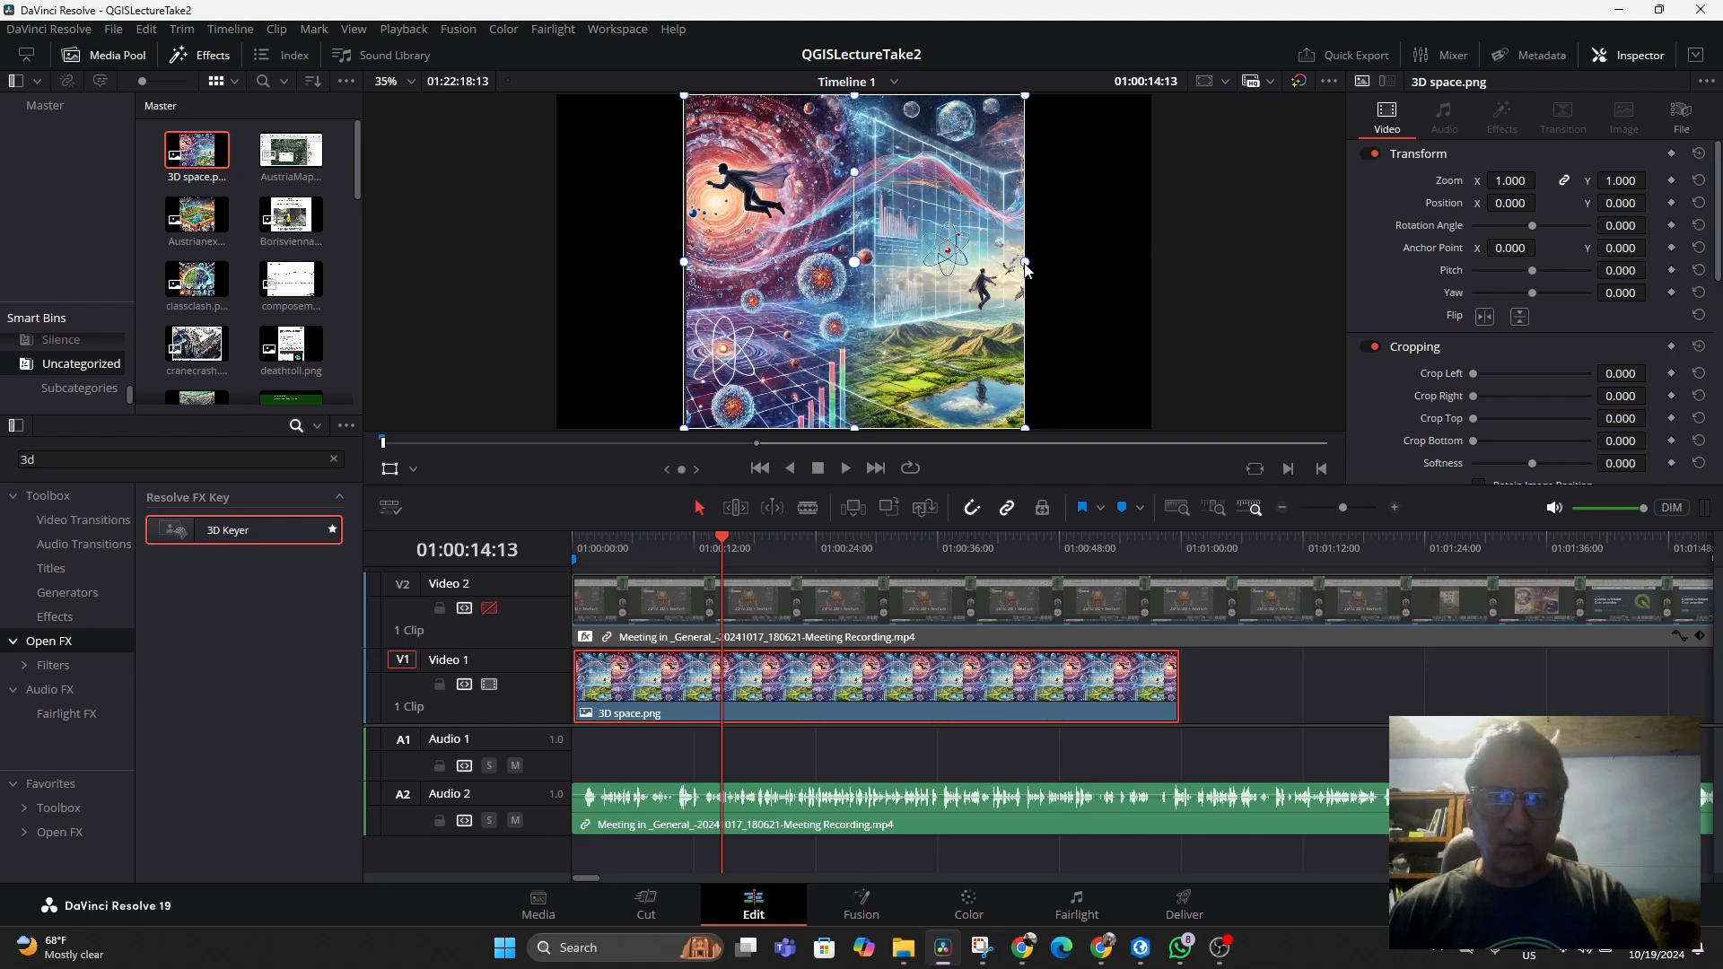
drag(1026, 265, 1154, 271)
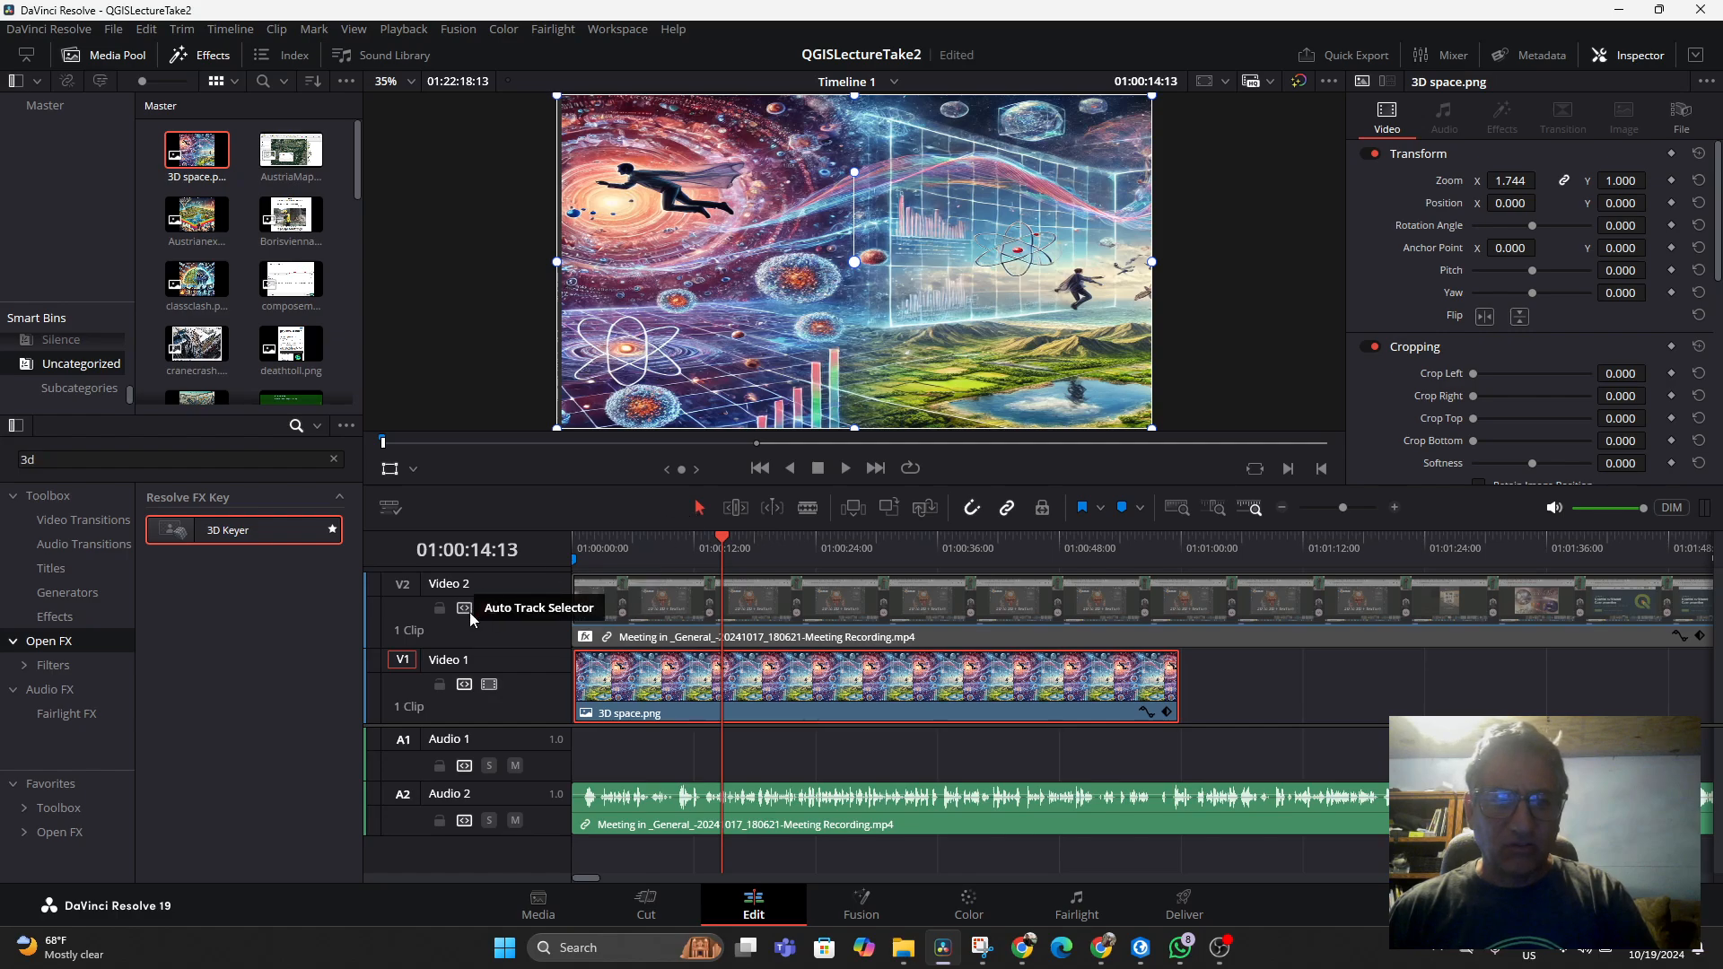
click(492, 610)
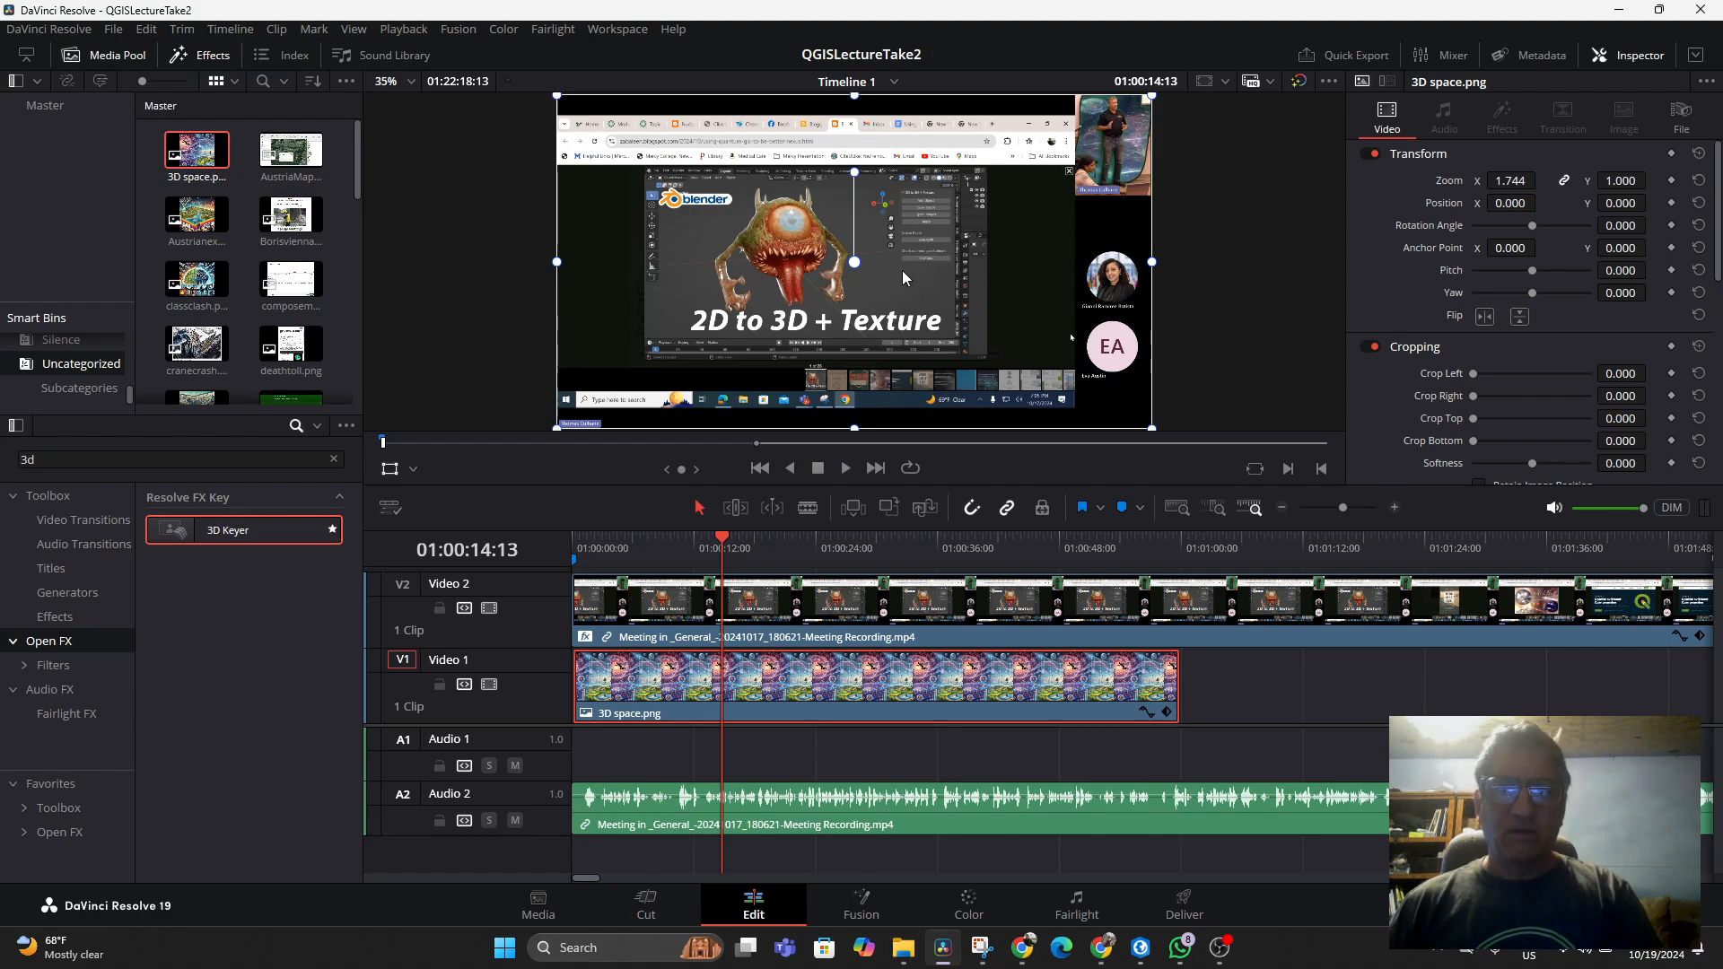
Crop the recording down to the presenter's video tile in the upper-right corner
click(414, 469)
click(425, 518)
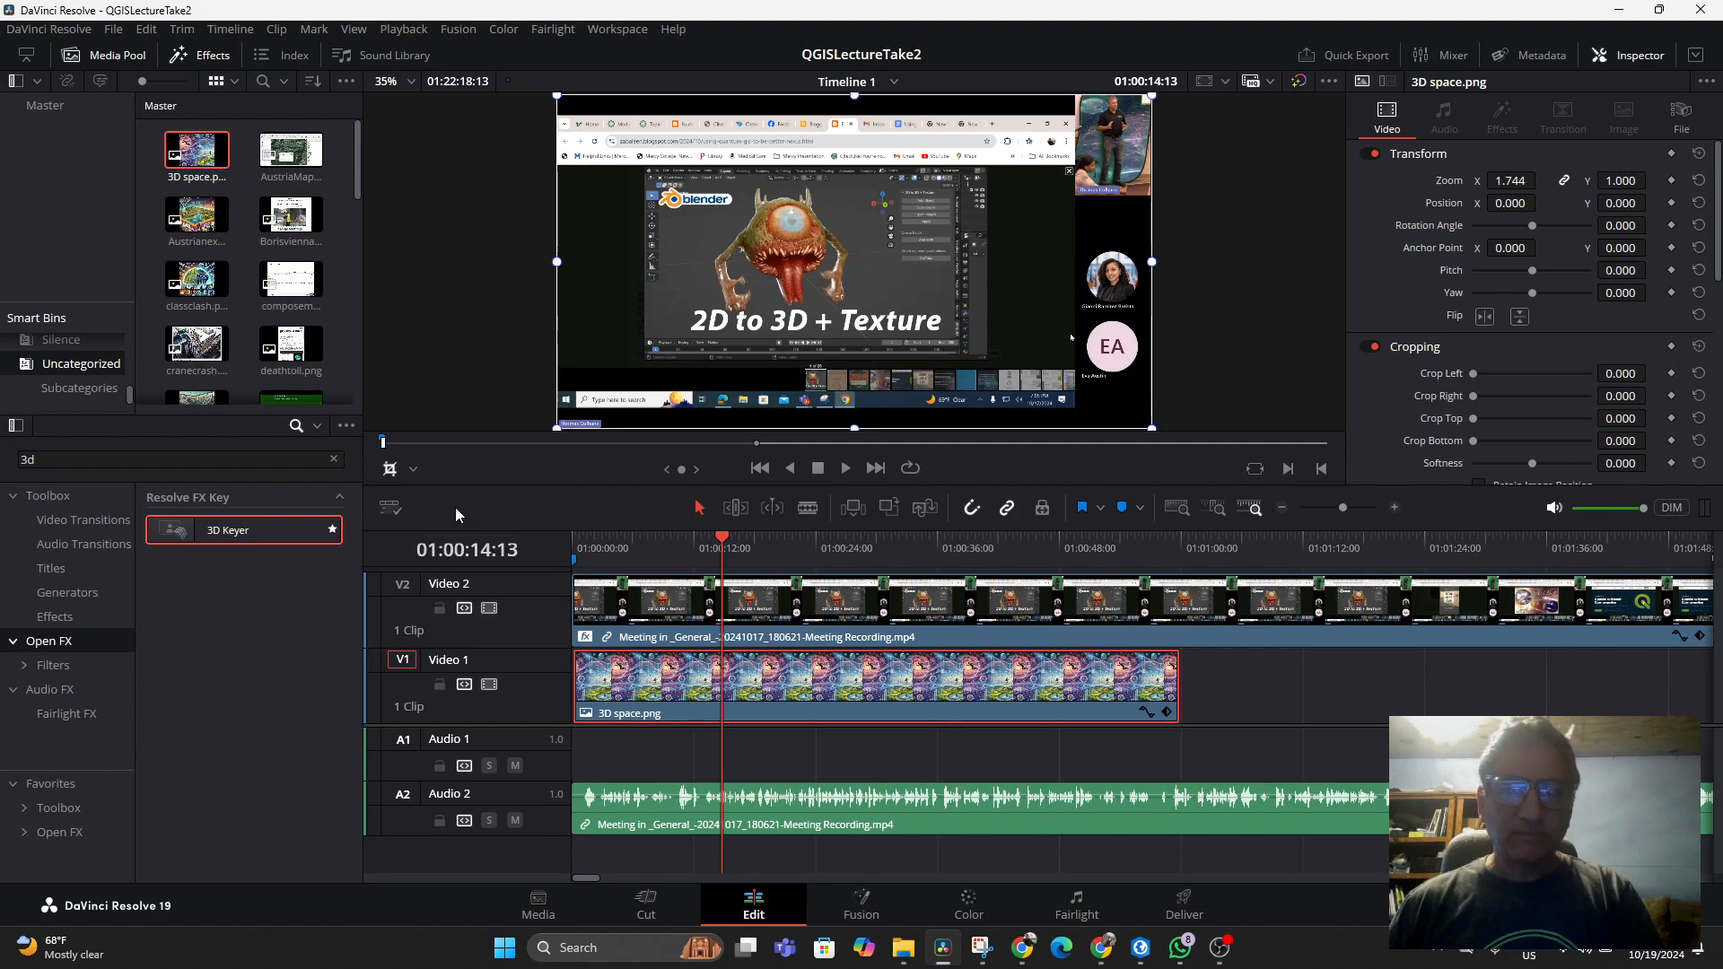
click(659, 603)
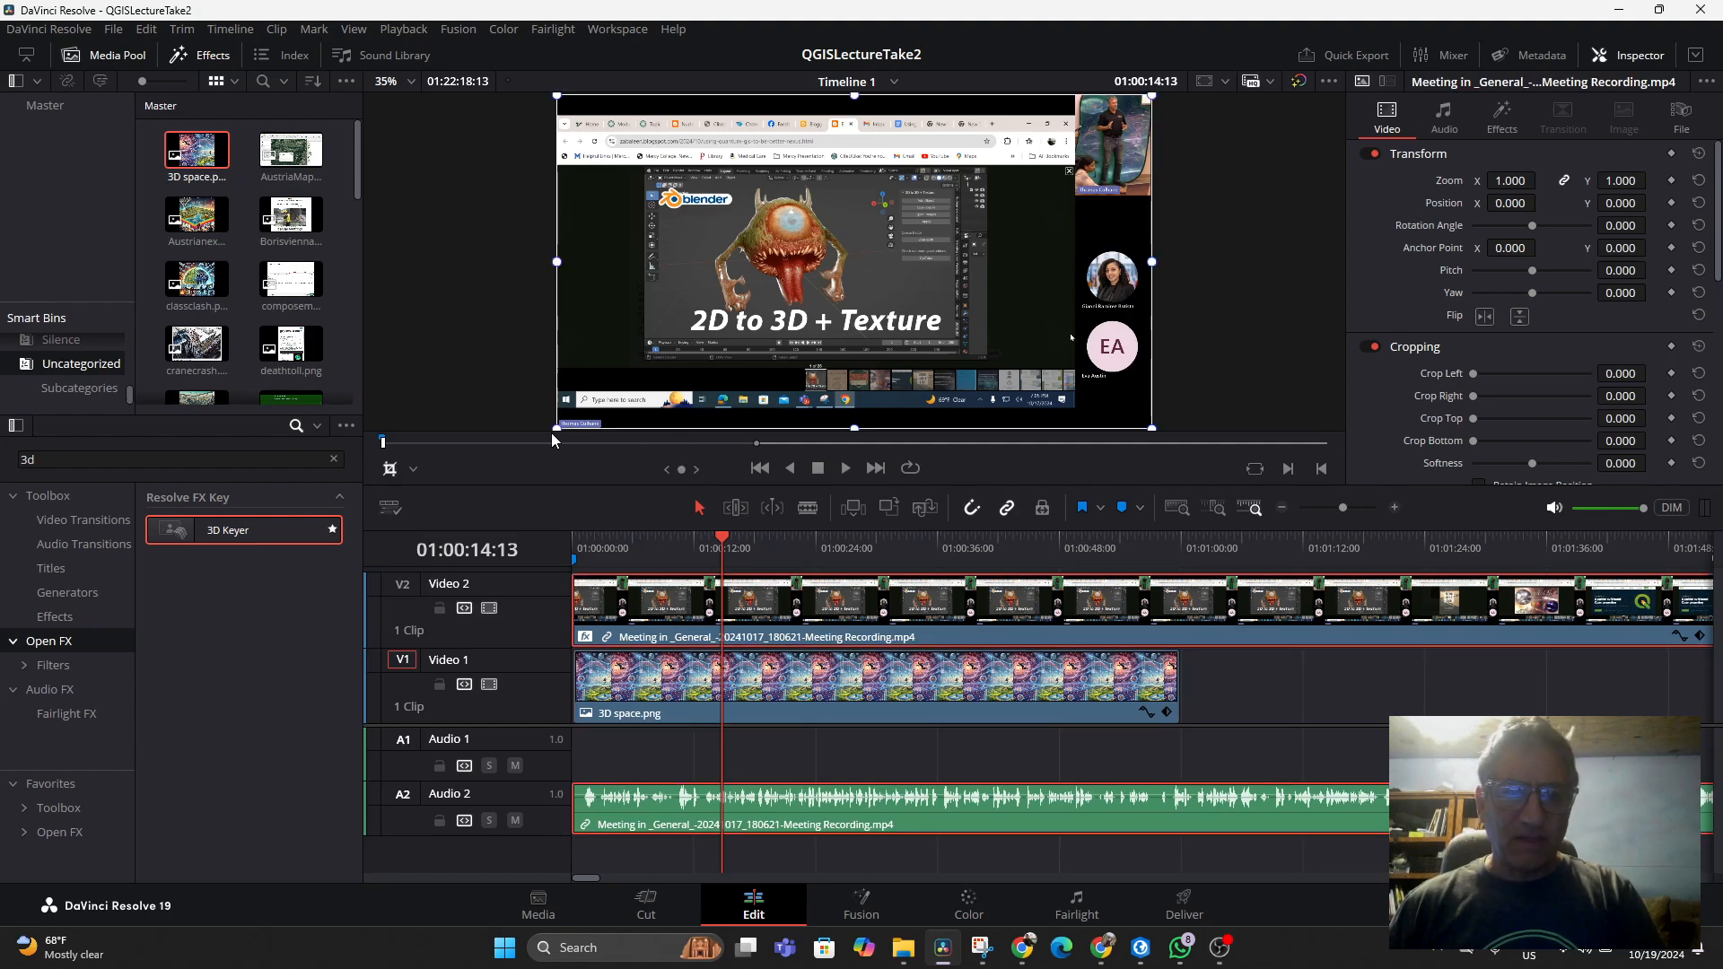
drag(559, 428, 1140, 184)
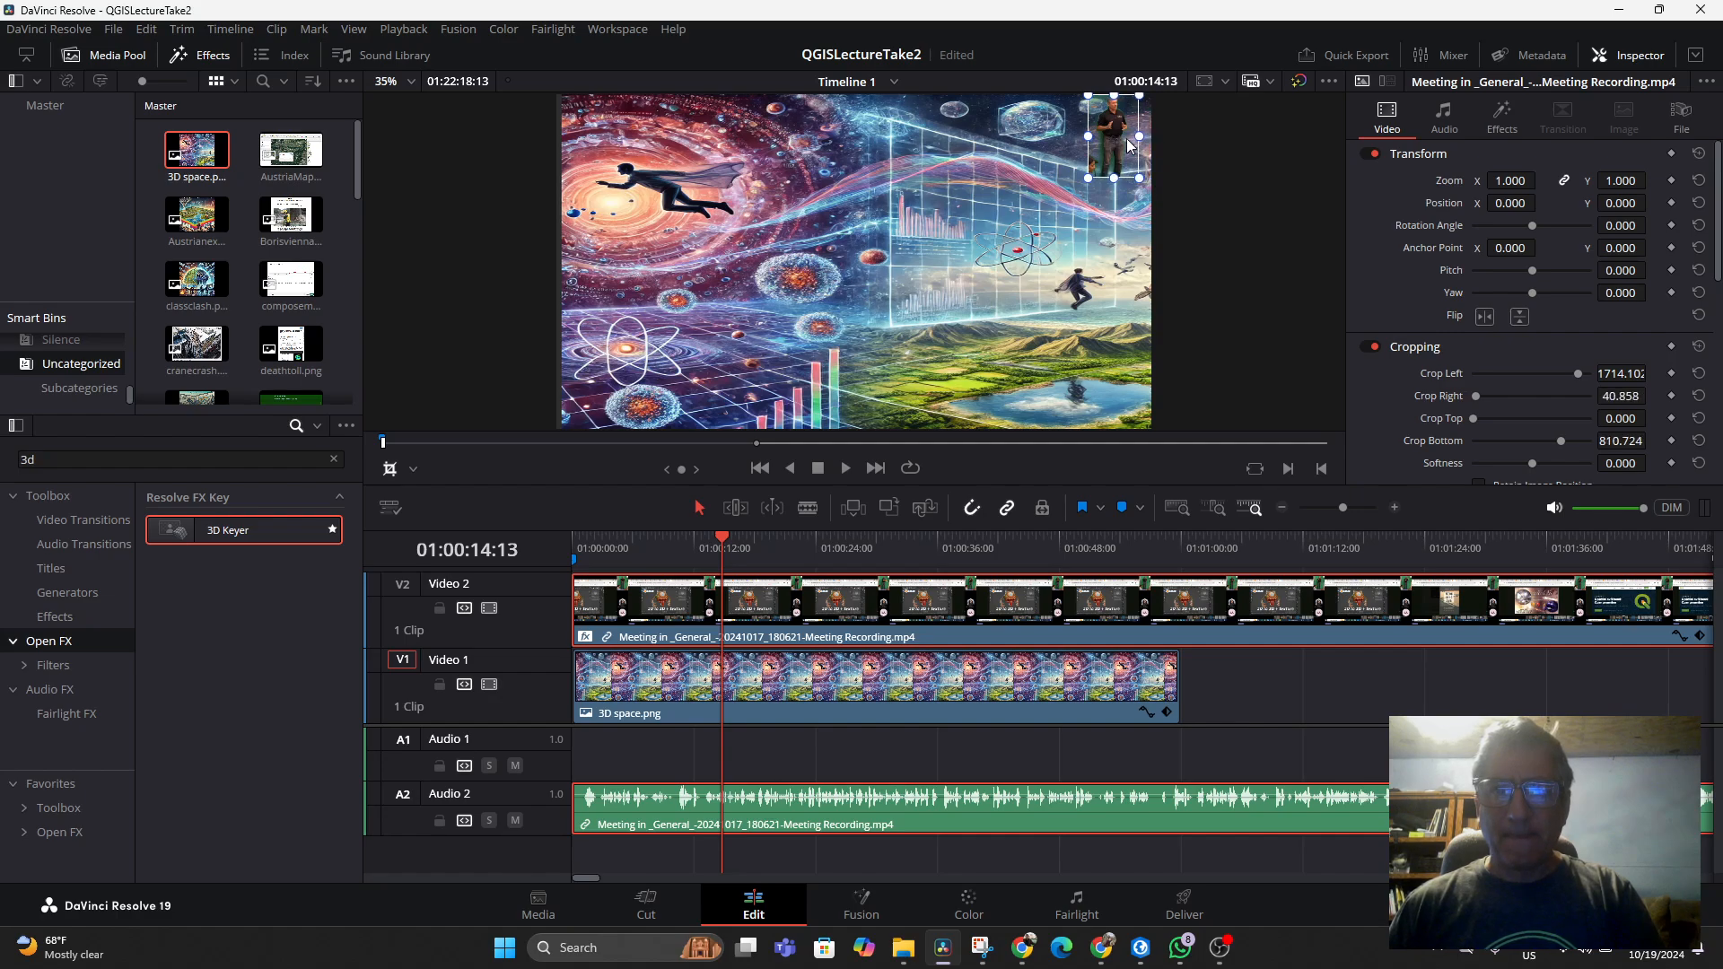
Move the cropped presenter to the lower-left of the frame and scale him up to about 2.5 zoom
click(412, 469)
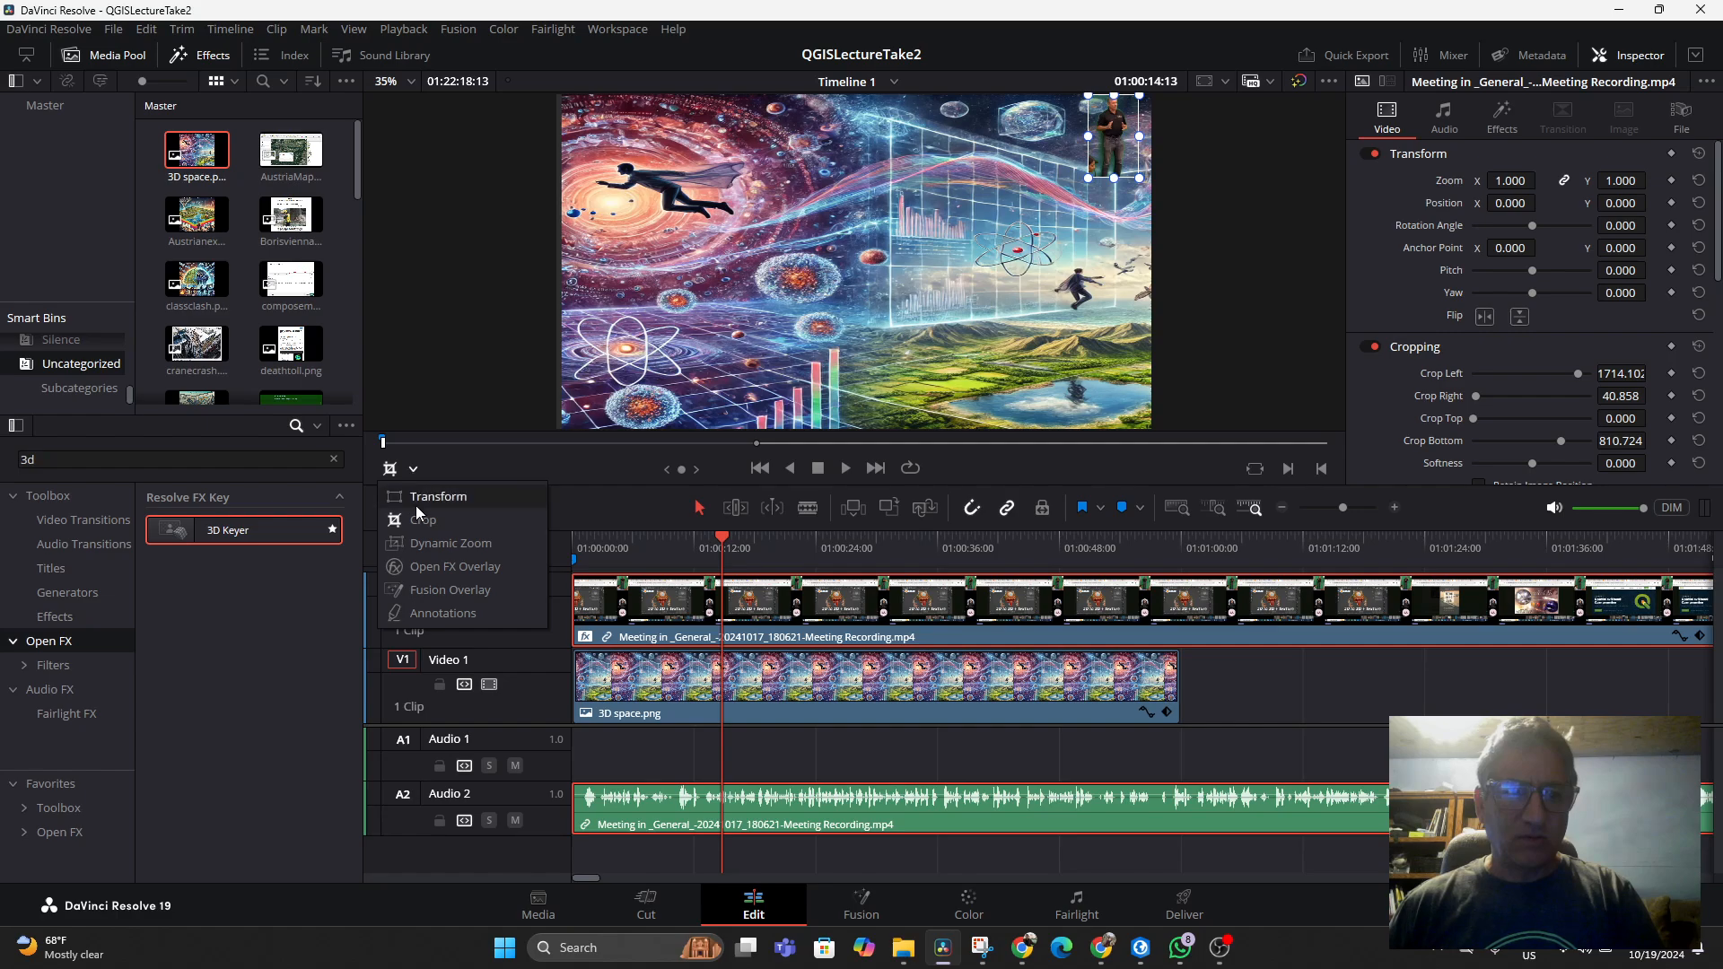
click(416, 504)
drag(1092, 185, 723, 408)
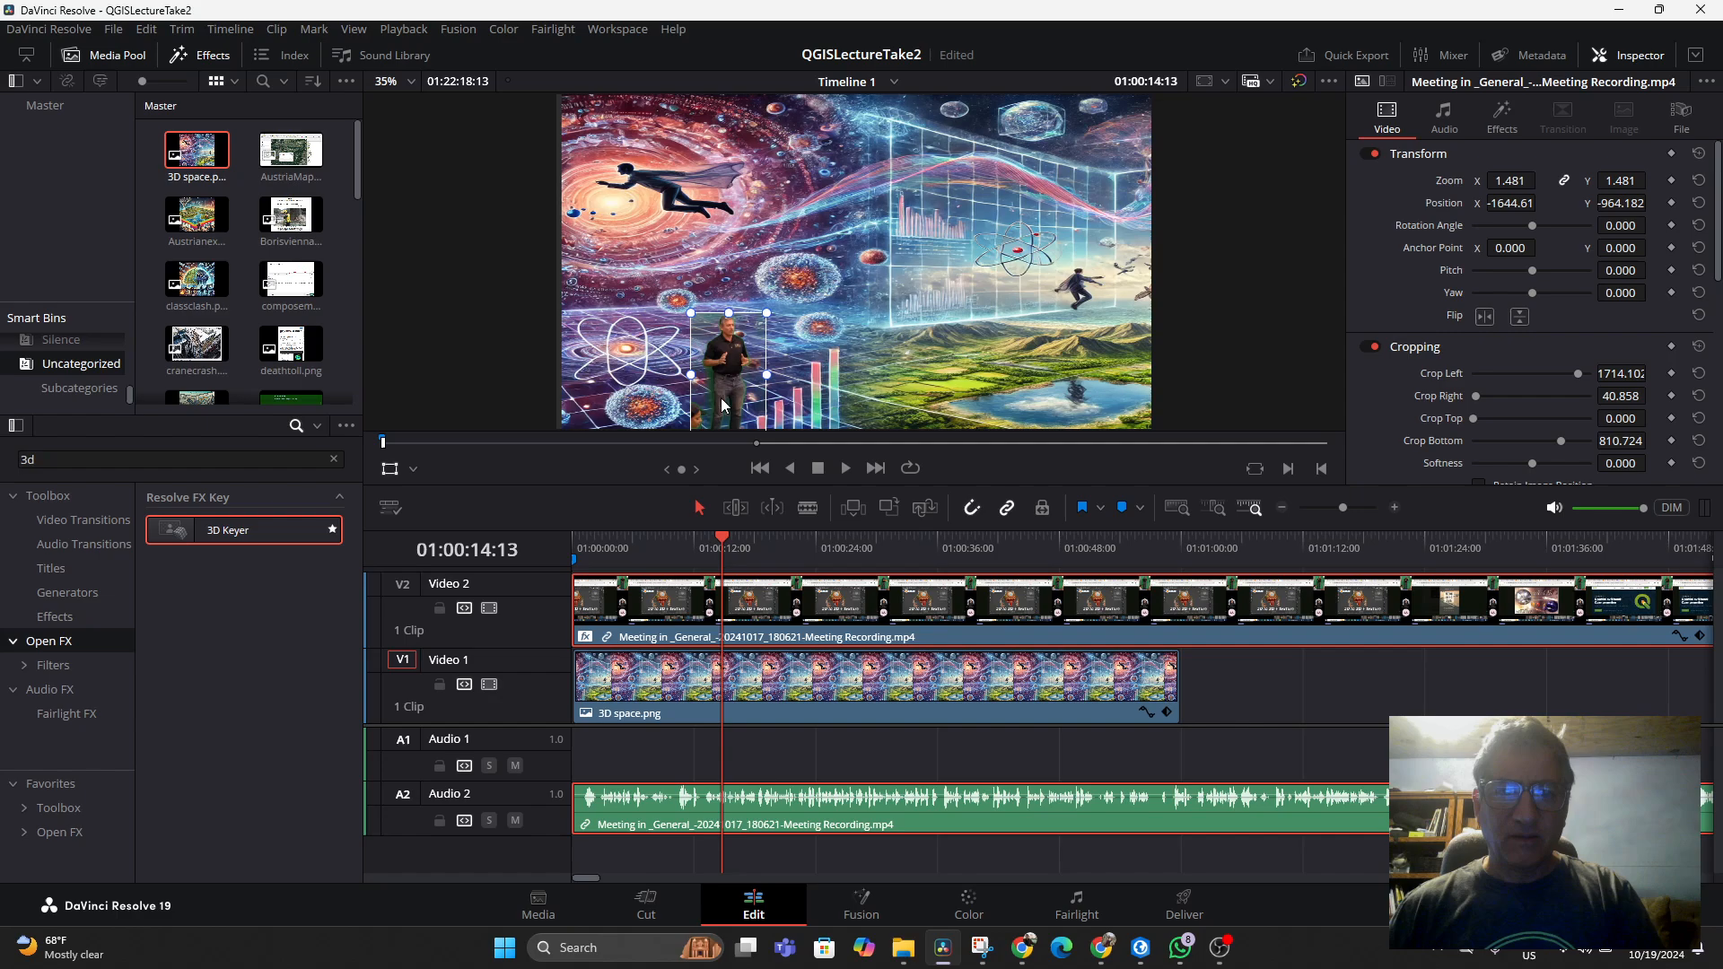
drag(695, 319, 967, 173)
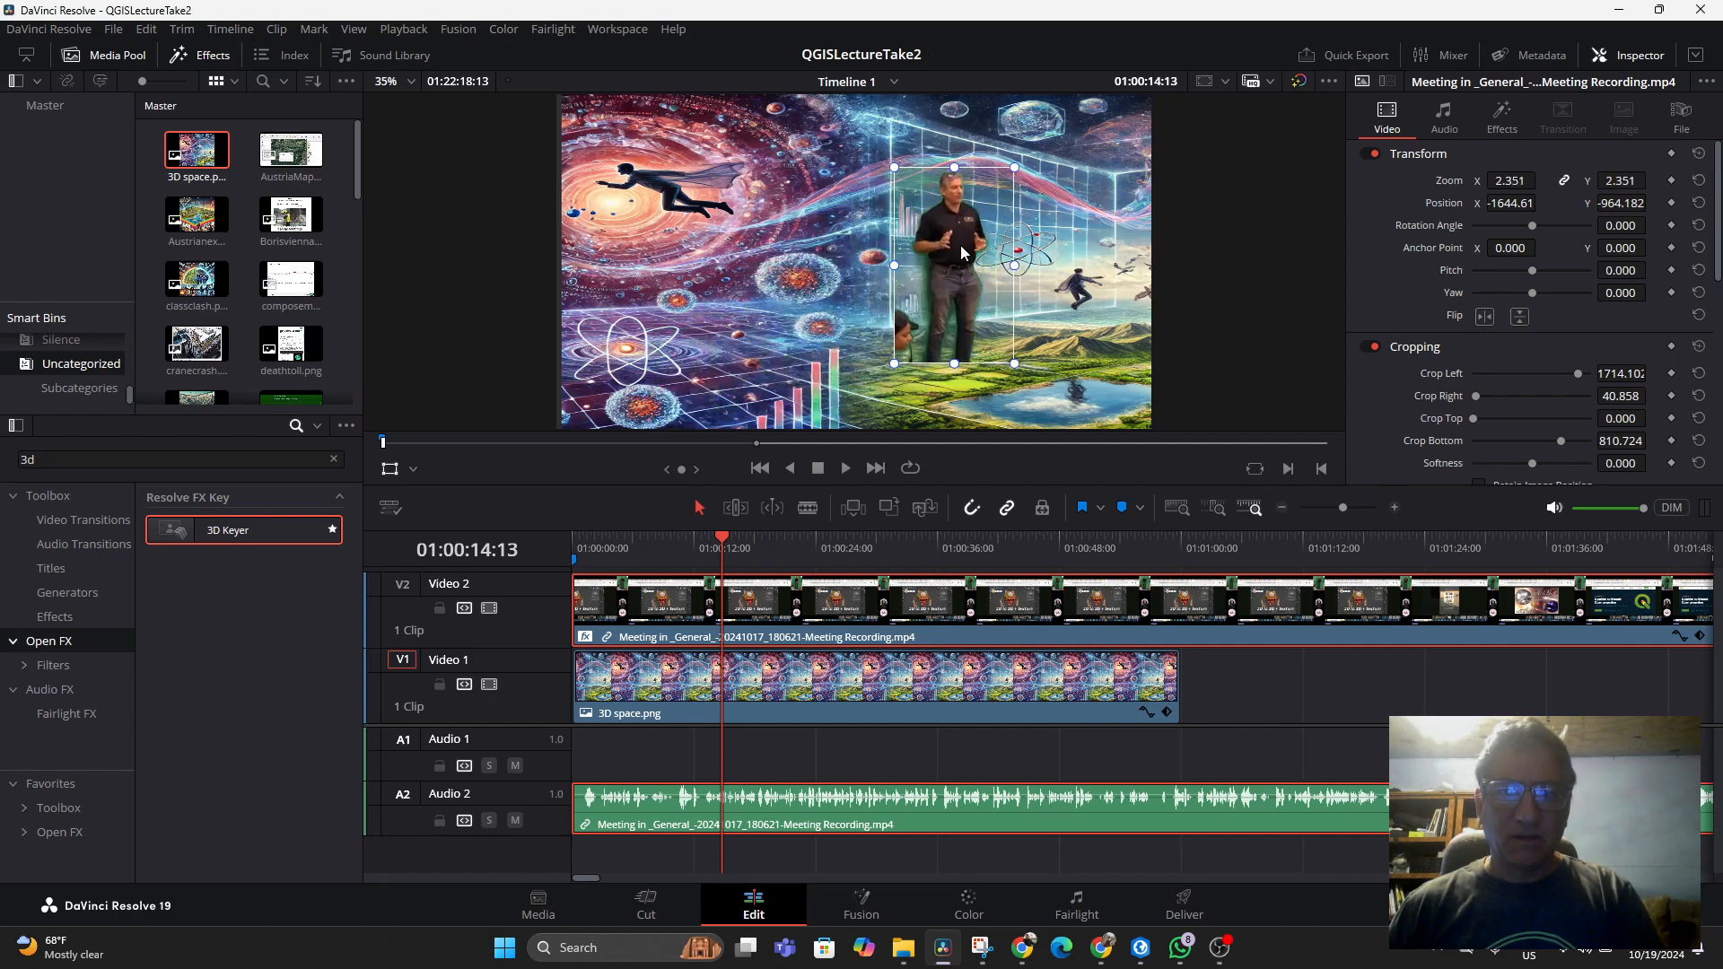
drag(963, 254, 607, 325)
drag(660, 239, 705, 218)
drag(658, 286, 628, 295)
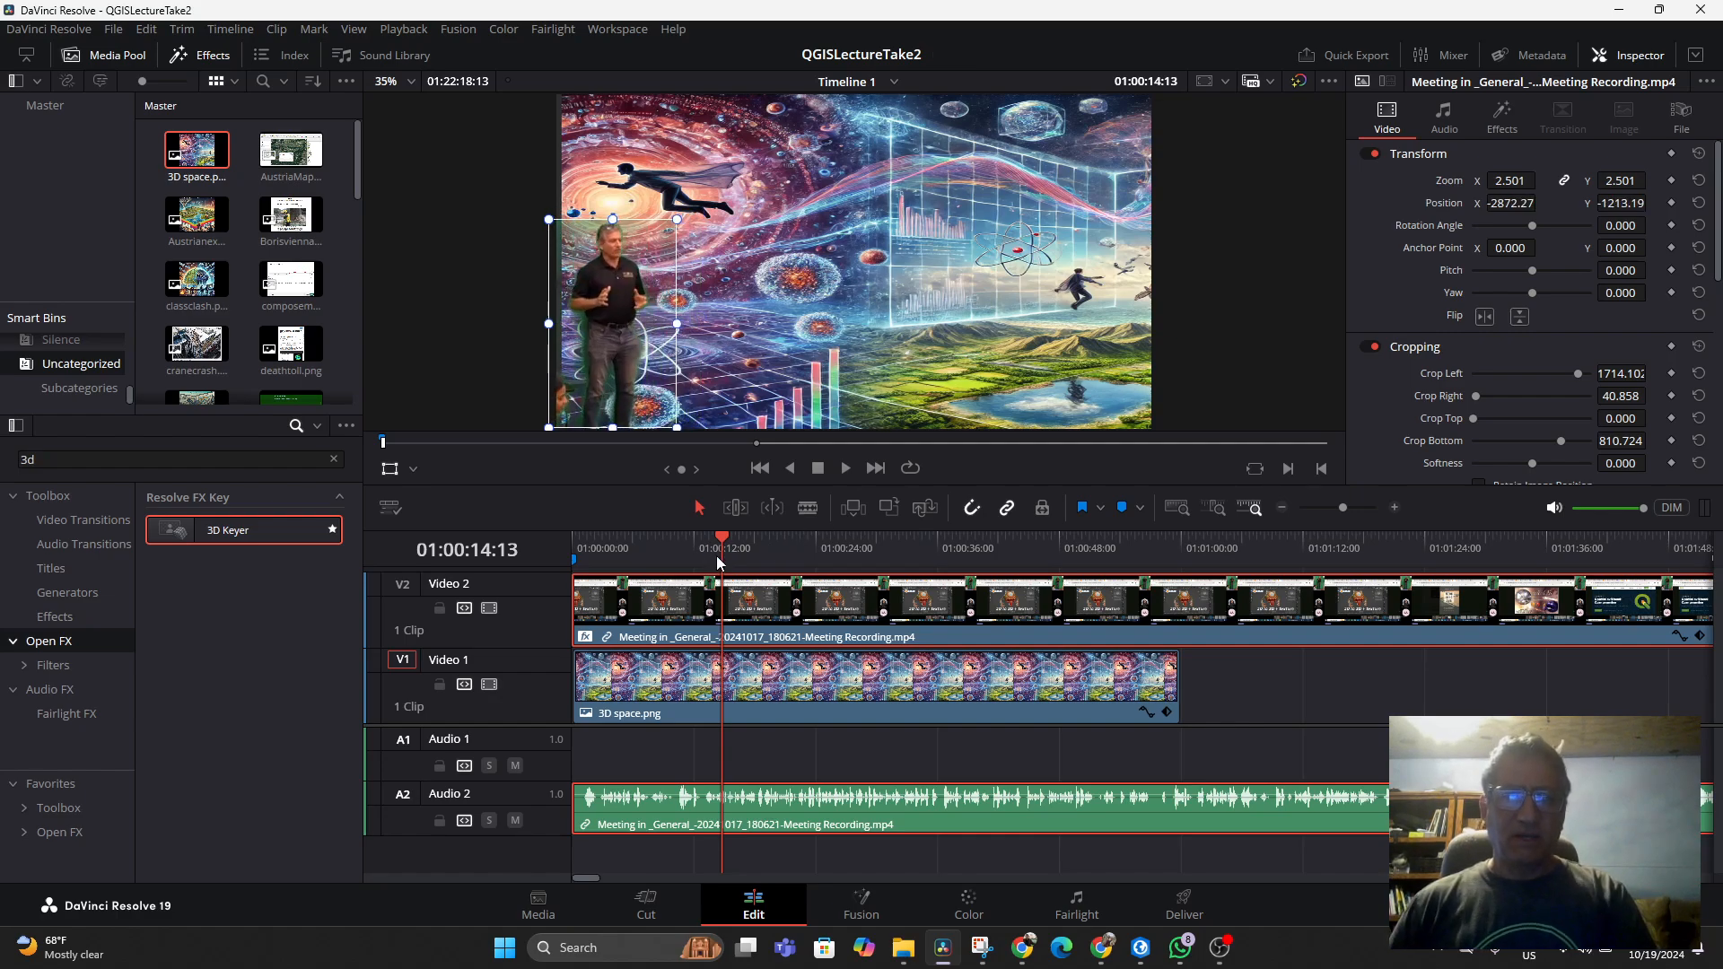
Set the 3D Keyer's Chroma Tolerance to about 19.8 under Key Adjustments
click(1501, 115)
click(1560, 221)
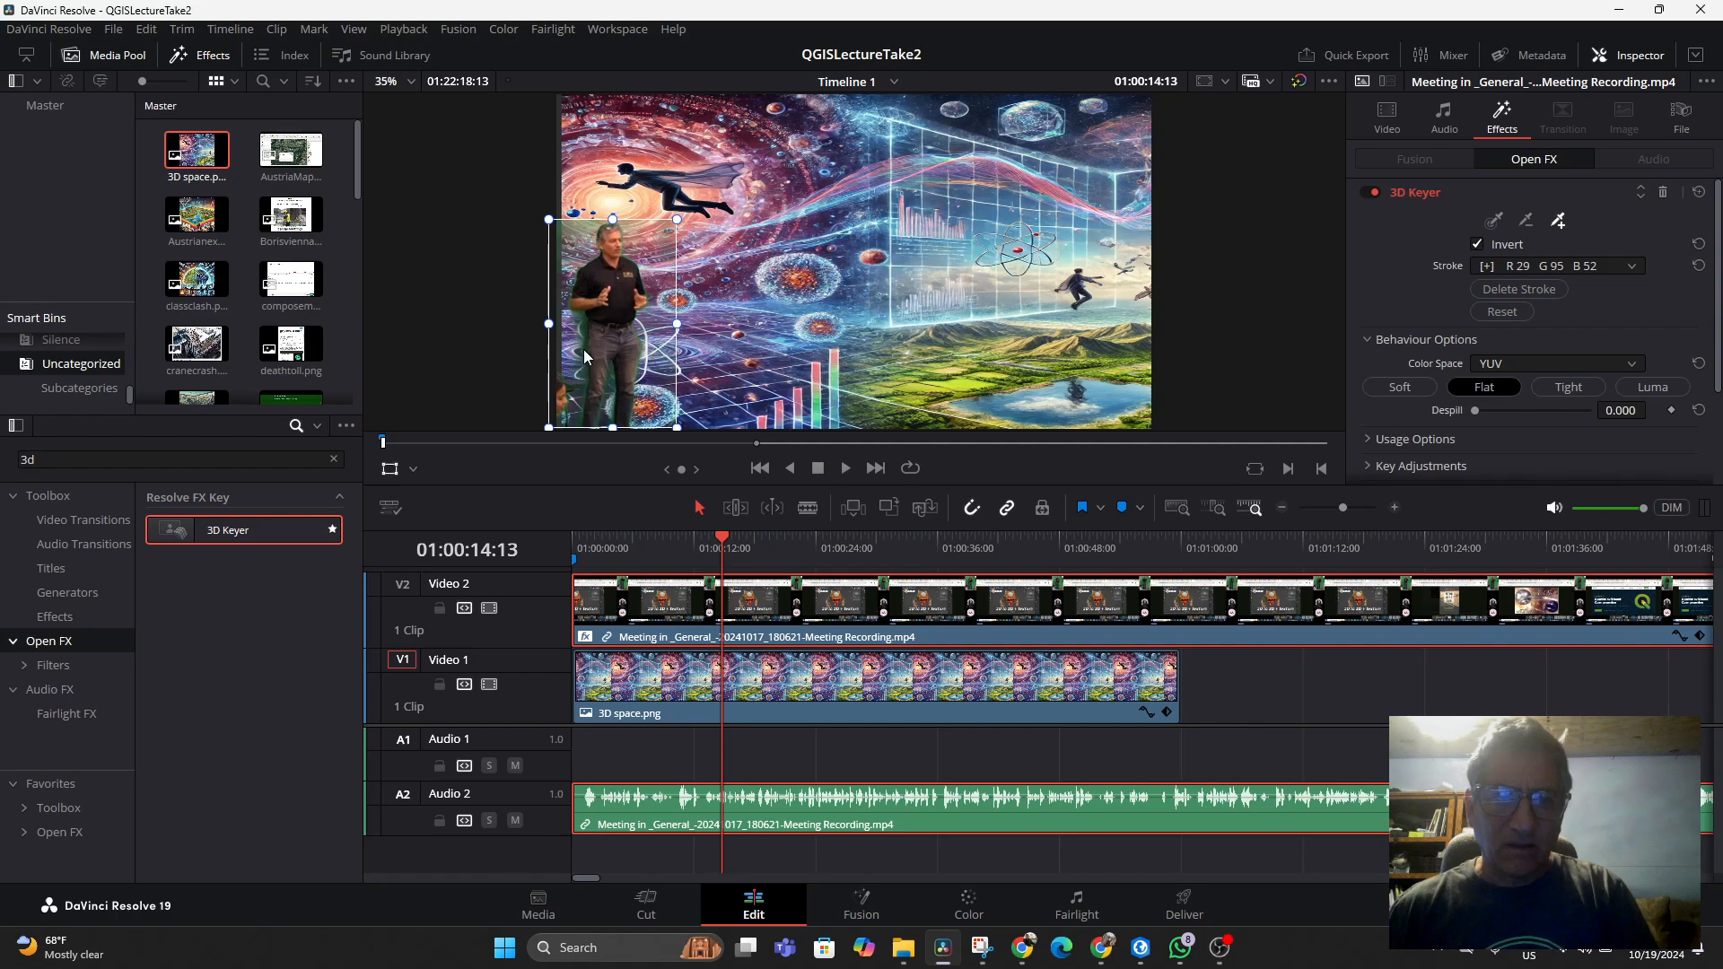
scroll(1606, 413, down, 3)
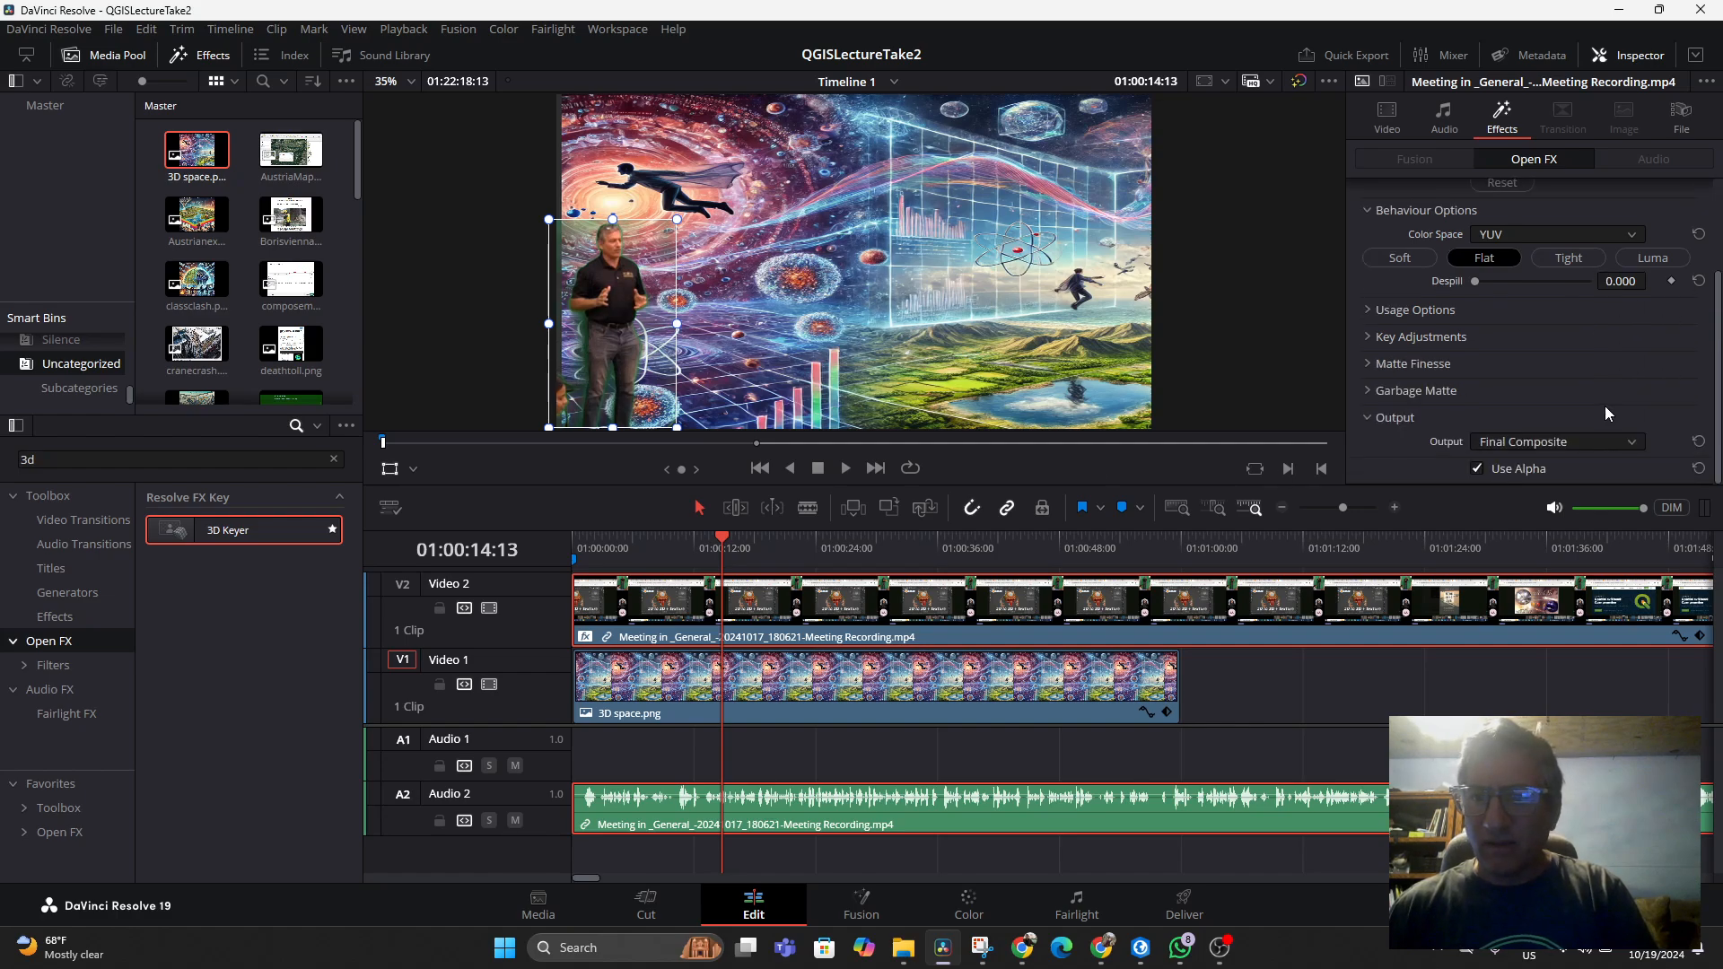
click(1370, 336)
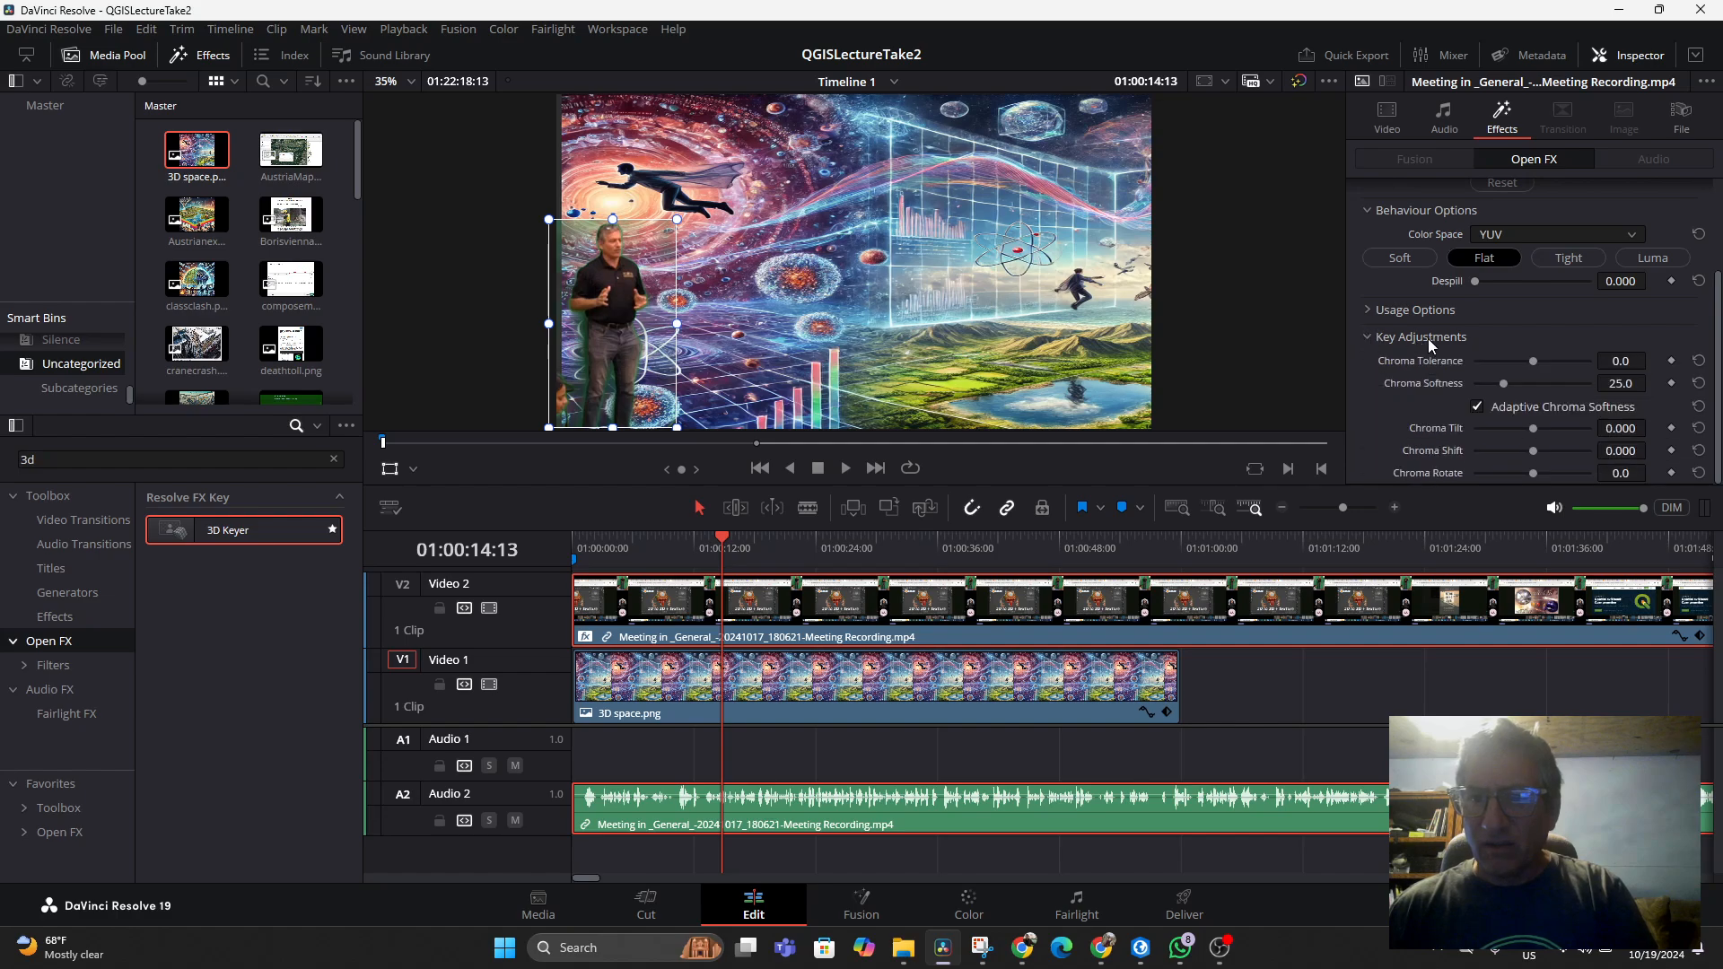
drag(1534, 362, 1550, 366)
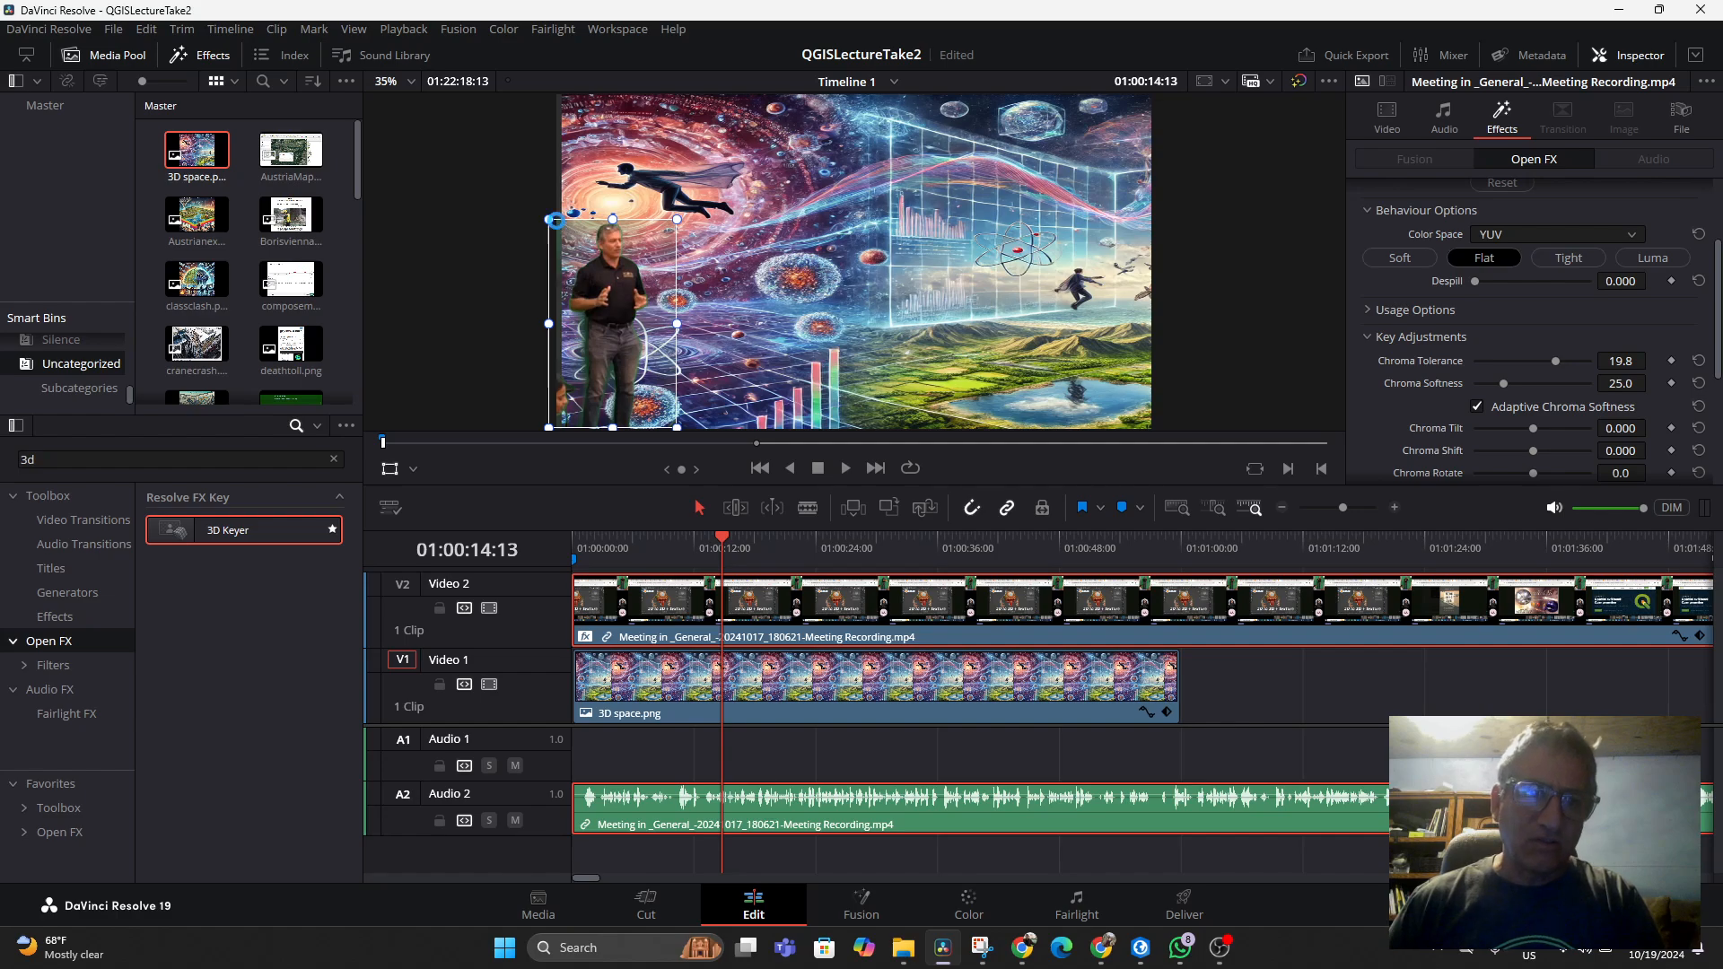
Save the project and widen the 3D space.png background slightly to about 1.78 zoom
key(ctrl+s)
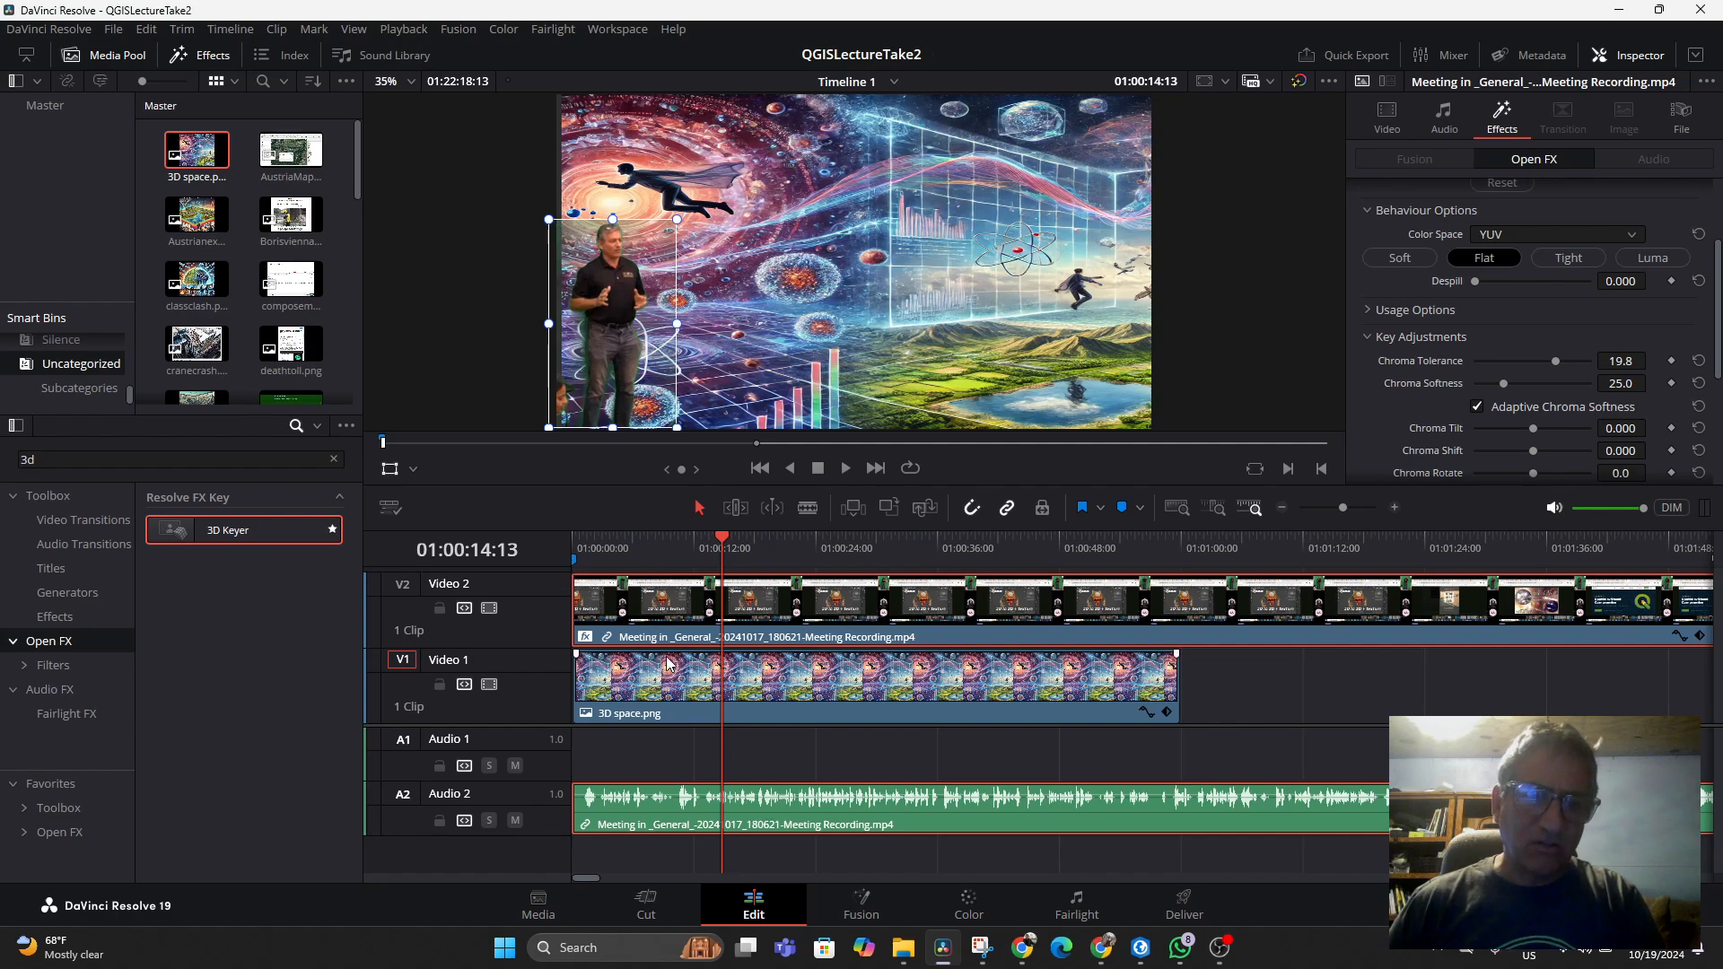
click(588, 208)
drag(560, 265, 555, 265)
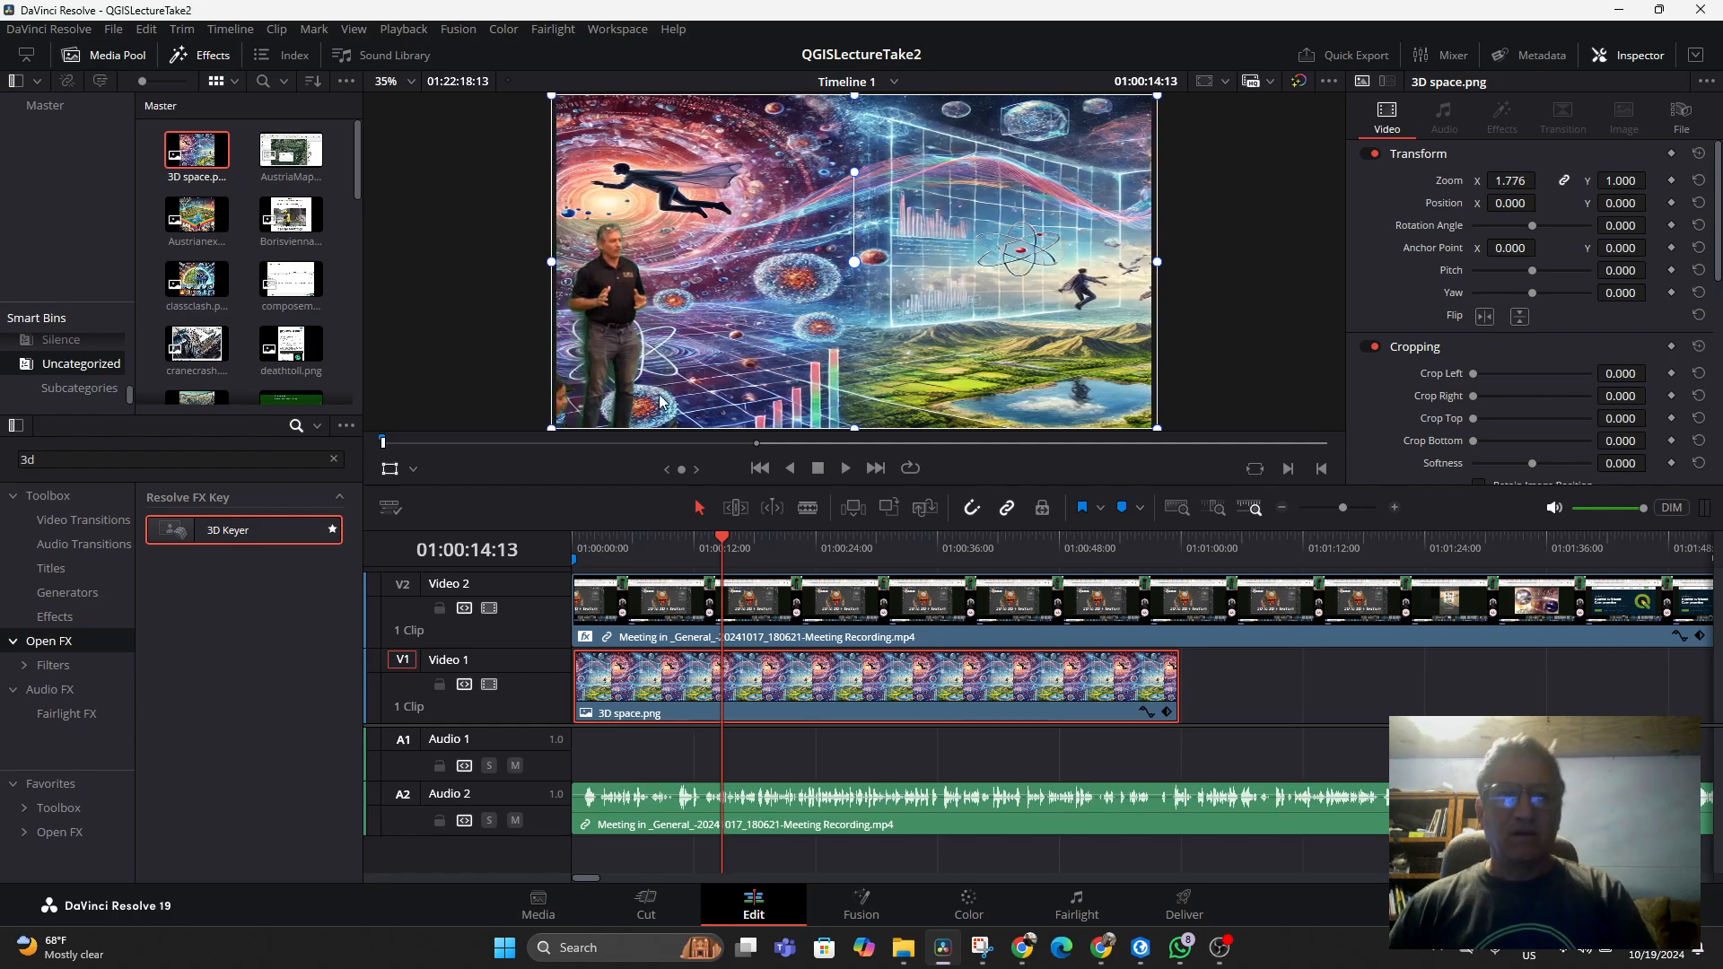
Play back the composite to review the keyed presenter over the background
key(space)
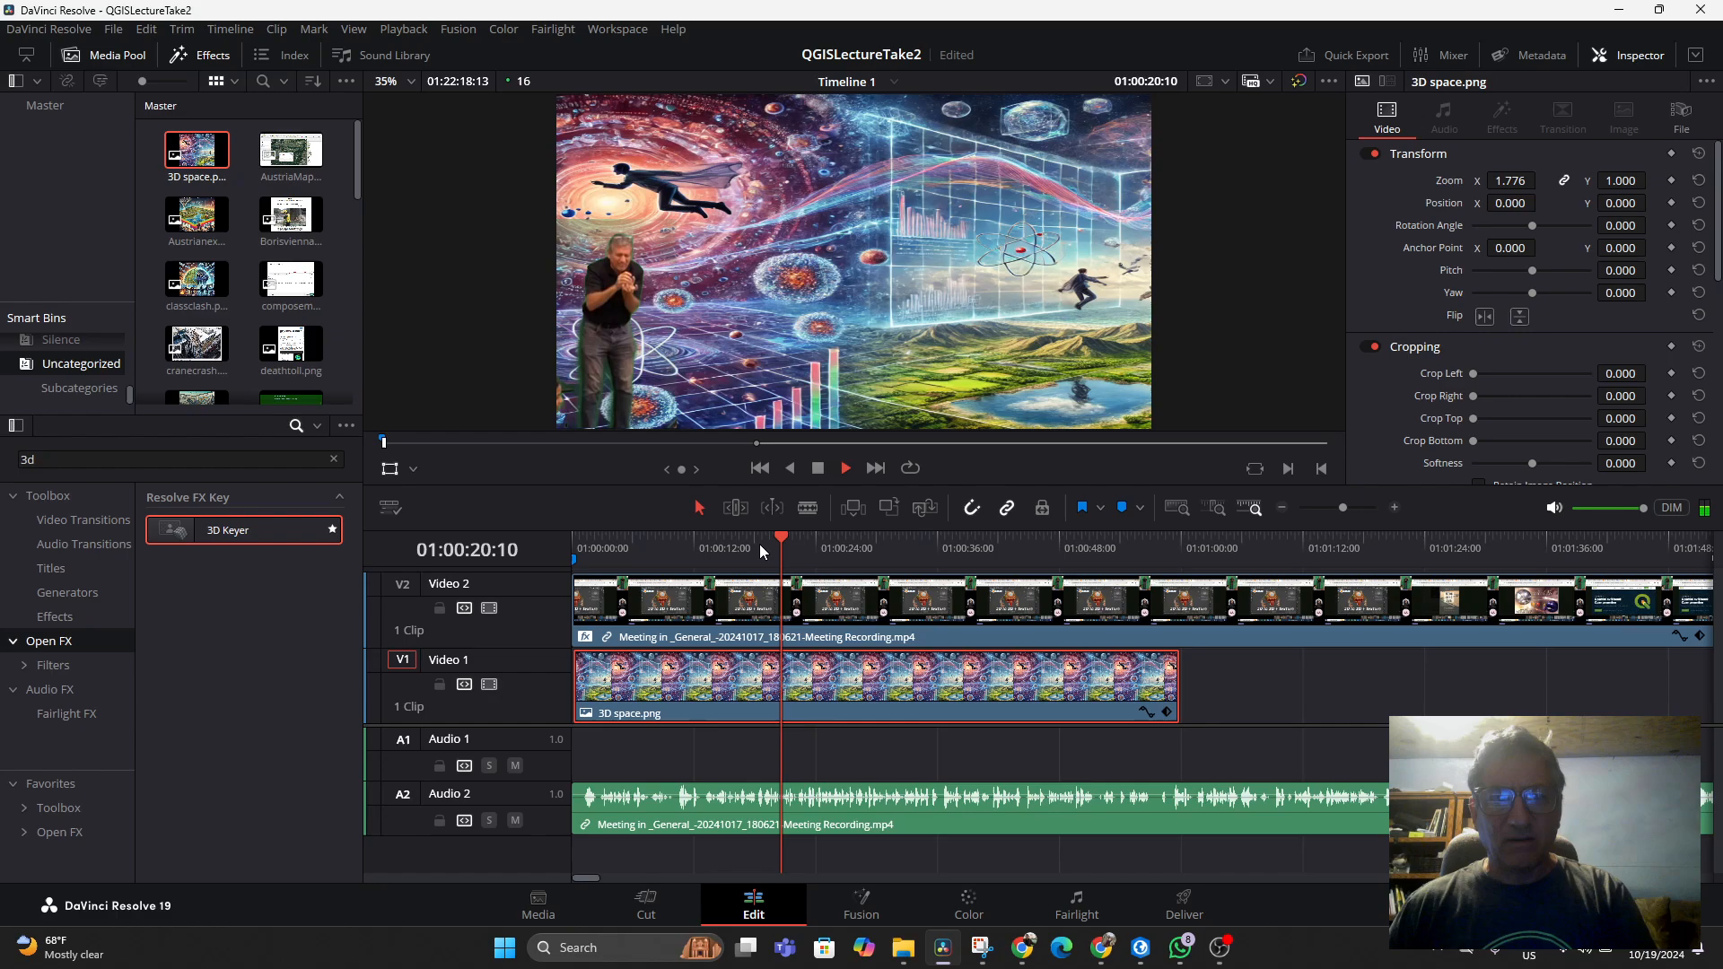
key(space)
key(space)
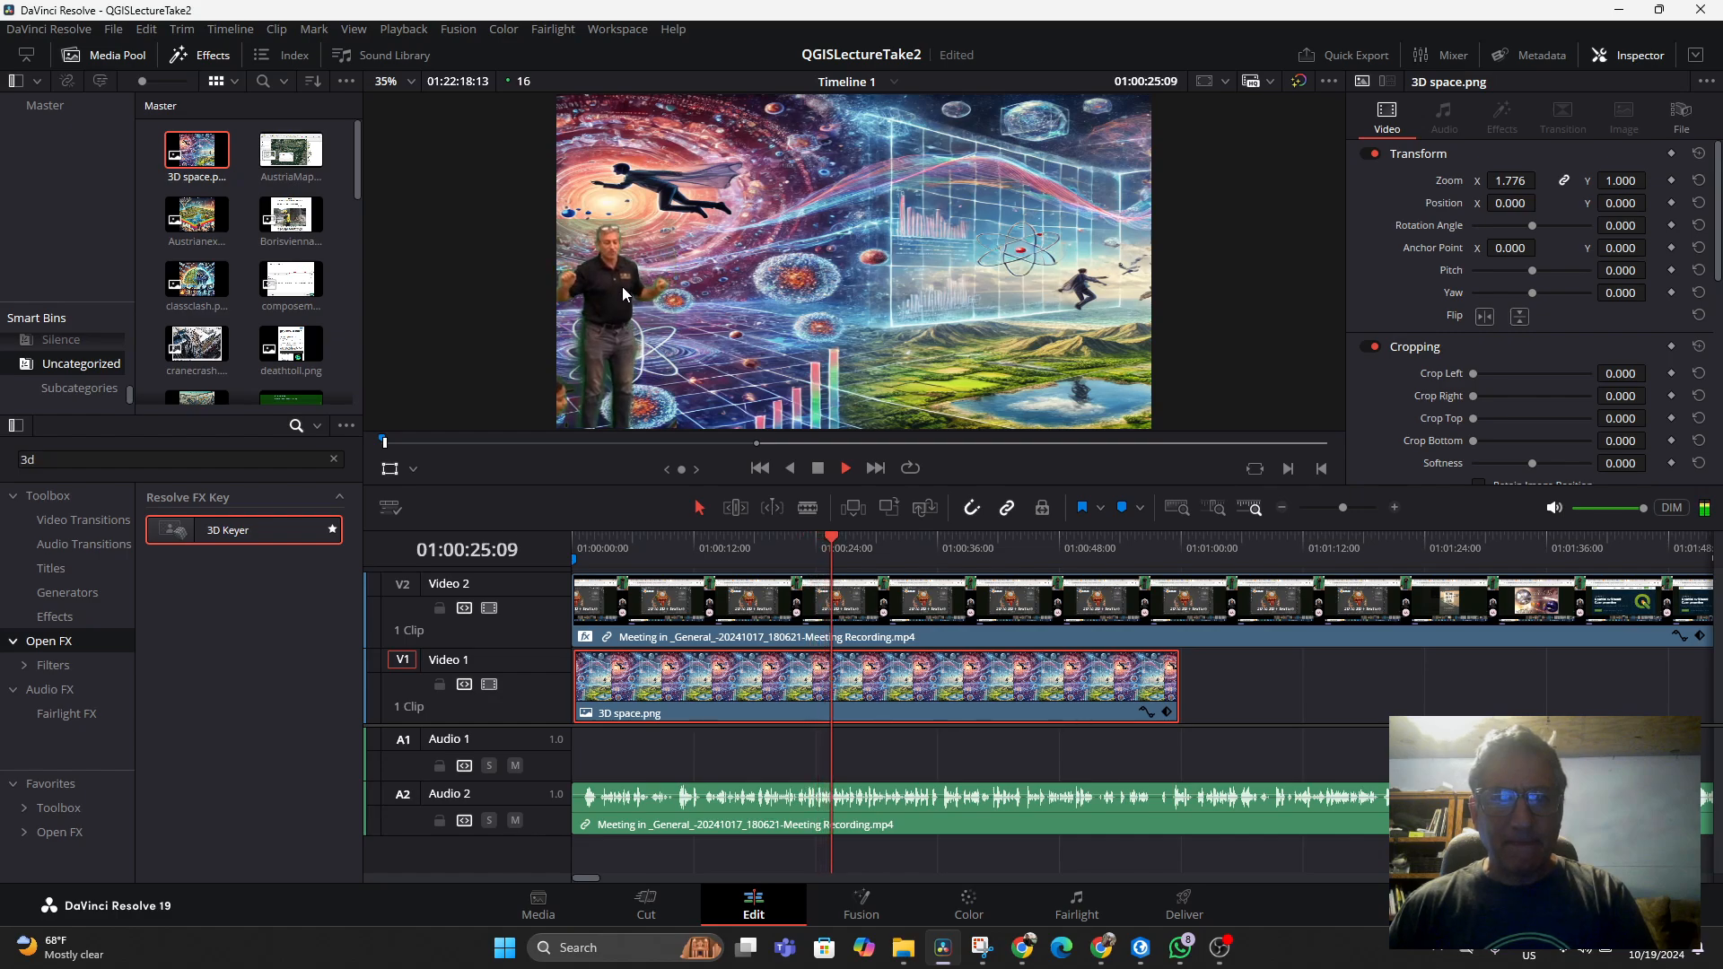
key(space)
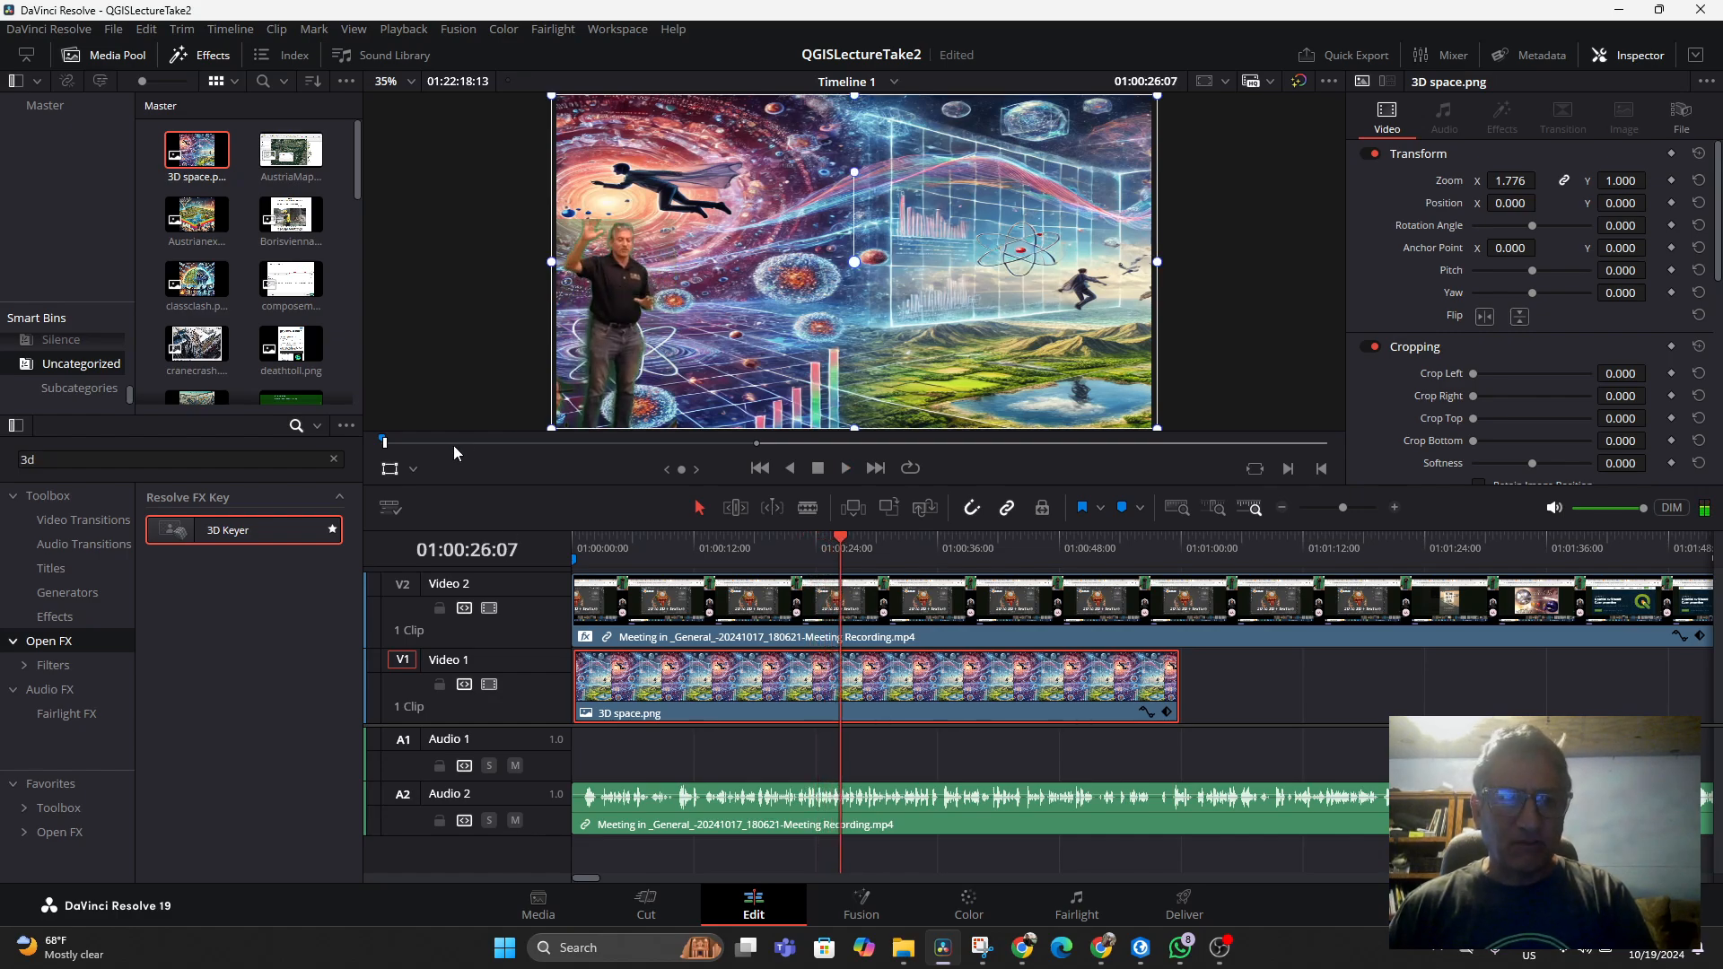
Tighten the presenter crop's right edge to about 11.4 and save the project
click(413, 468)
click(425, 531)
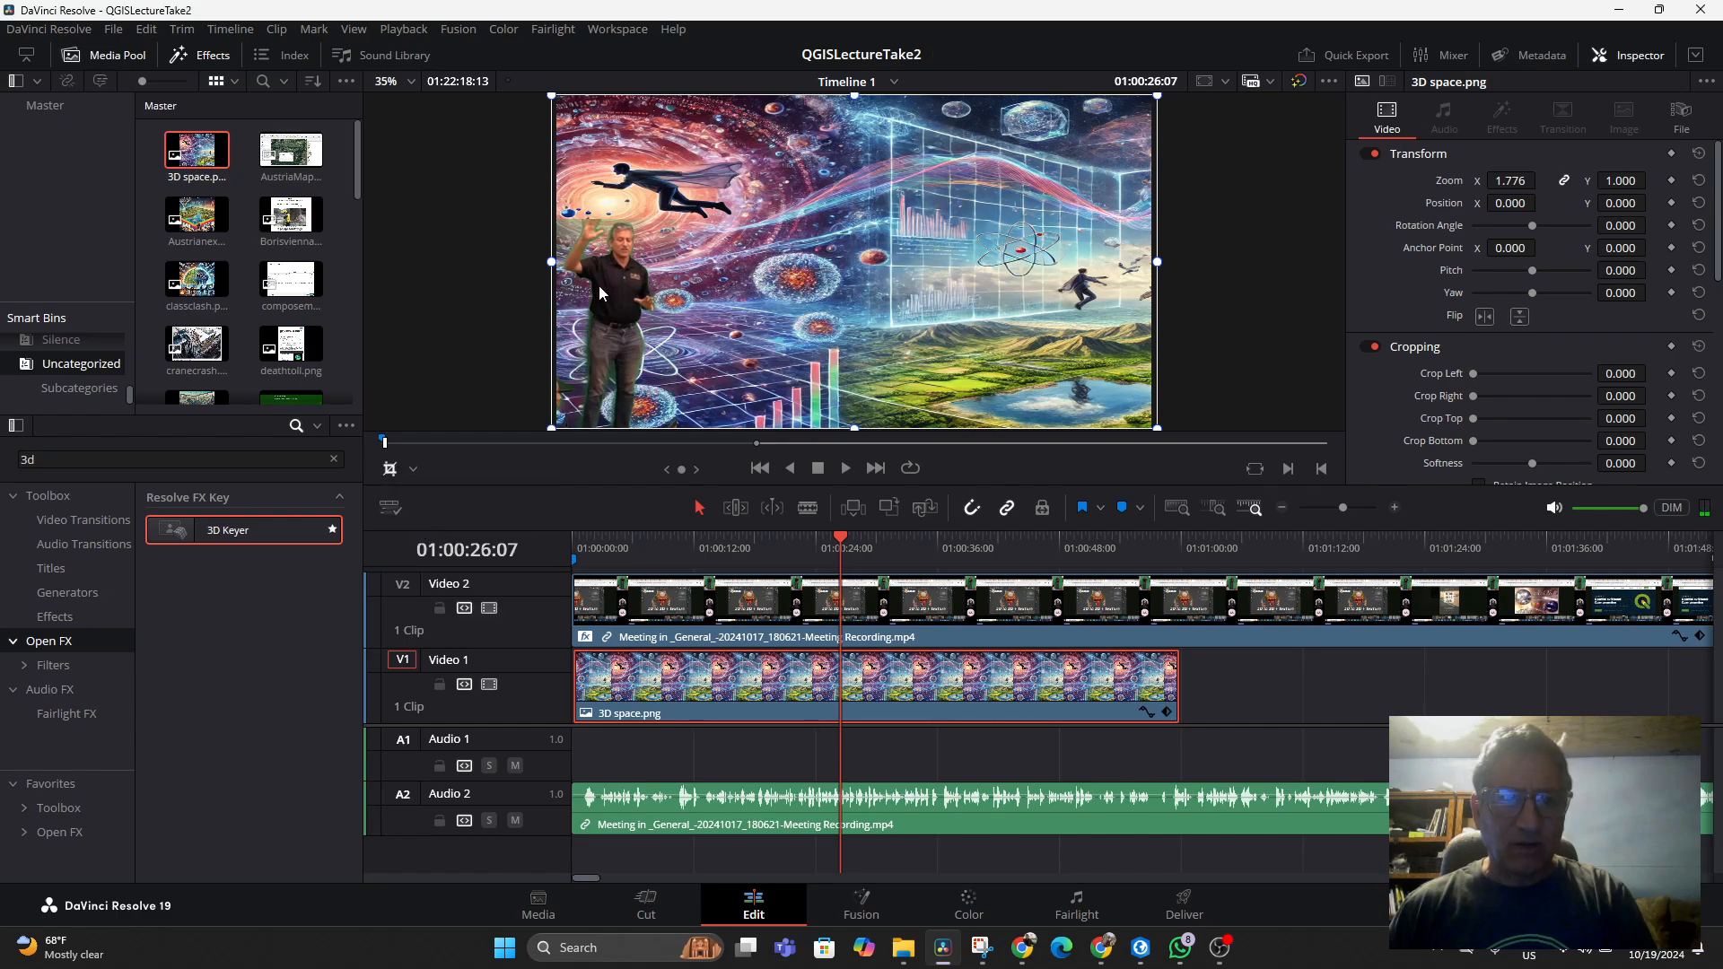
click(731, 625)
mouse_move(679, 328)
mouse_down()
mouse_move(727, 328)
mouse_move(692, 331)
mouse_move(722, 332)
mouse_move(699, 316)
mouse_up()
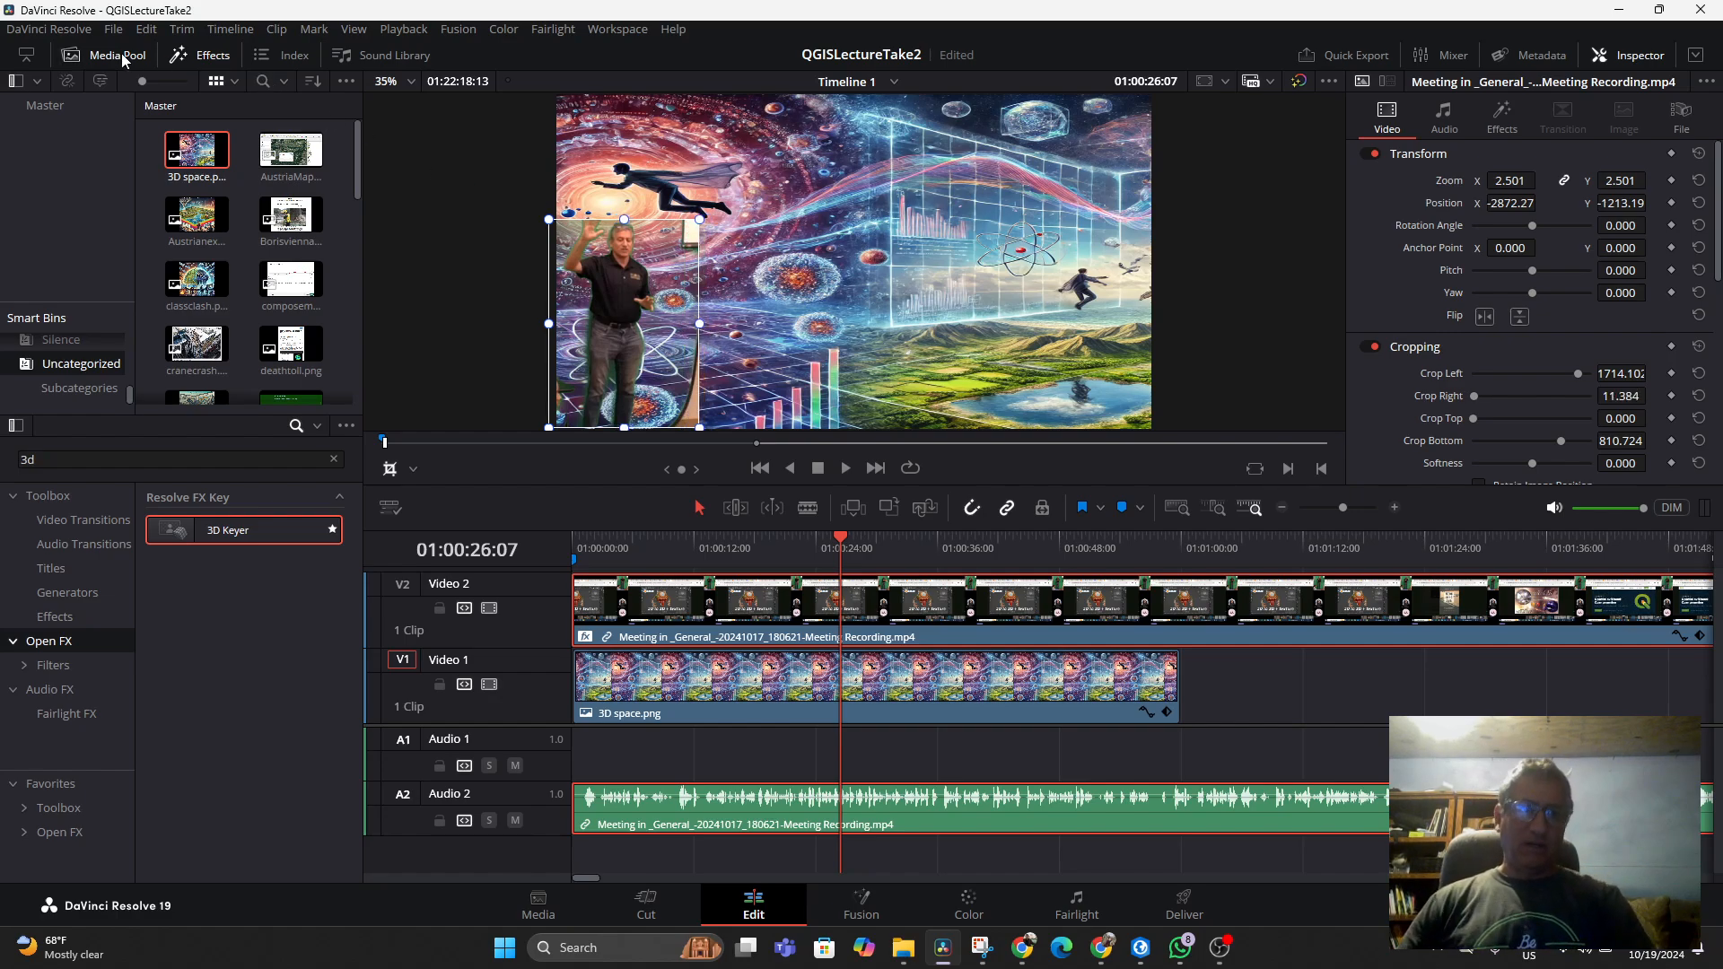
click(115, 30)
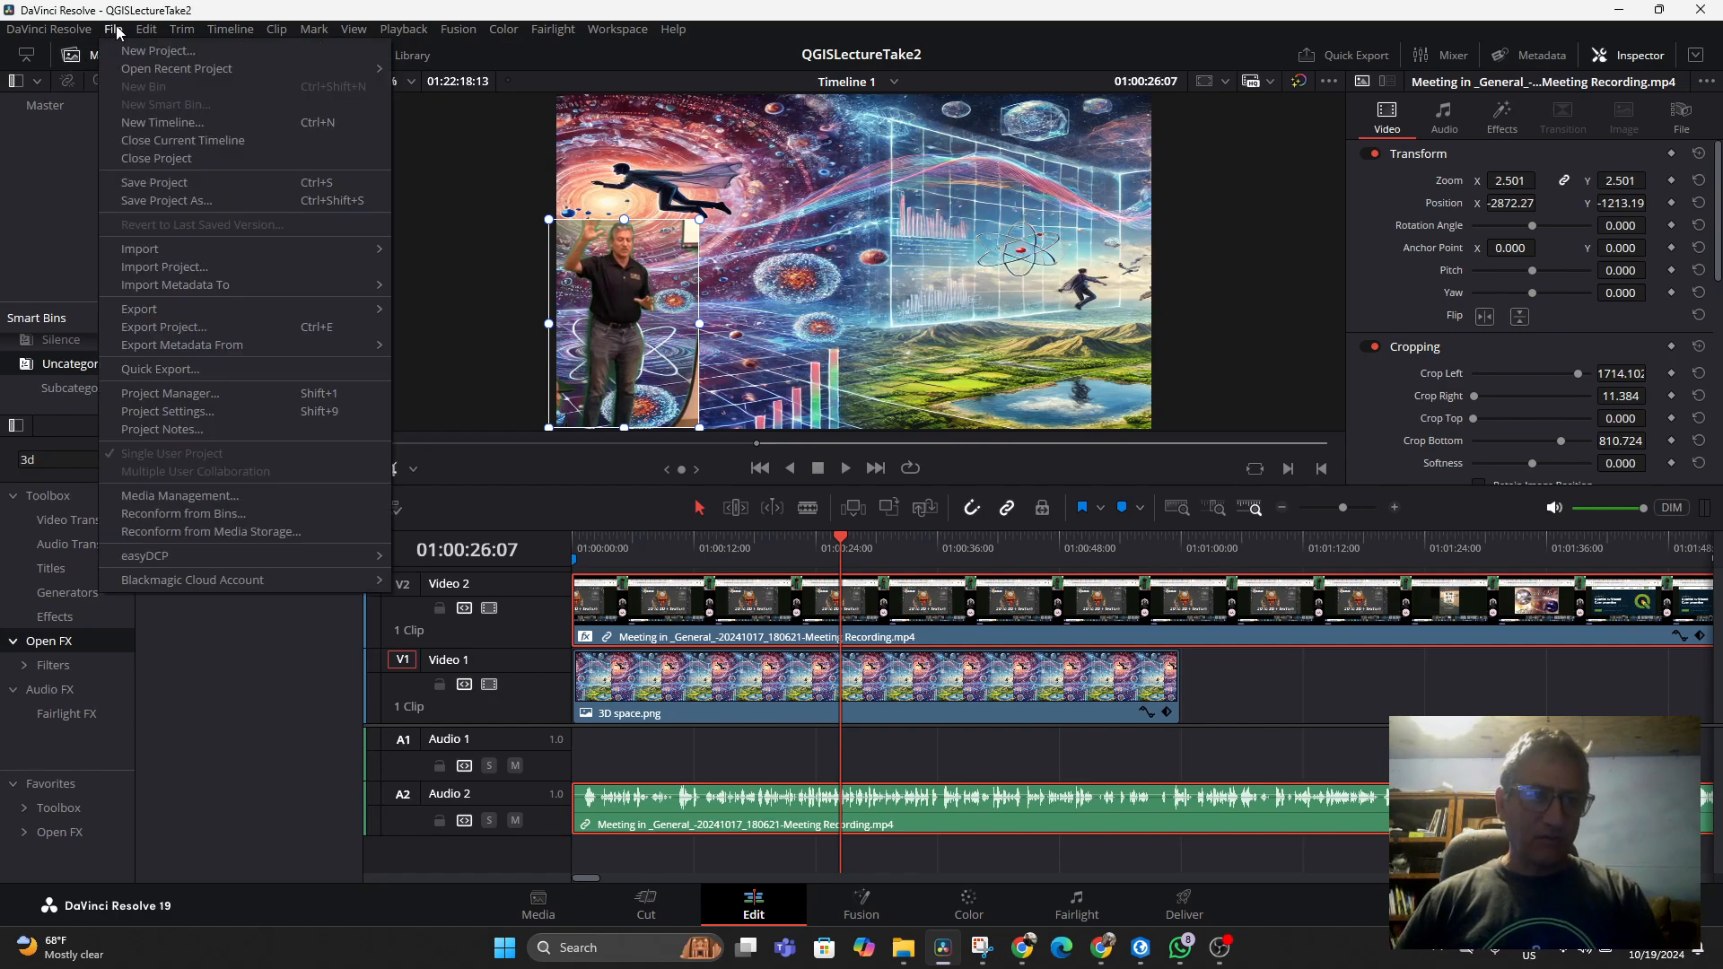
click(179, 182)
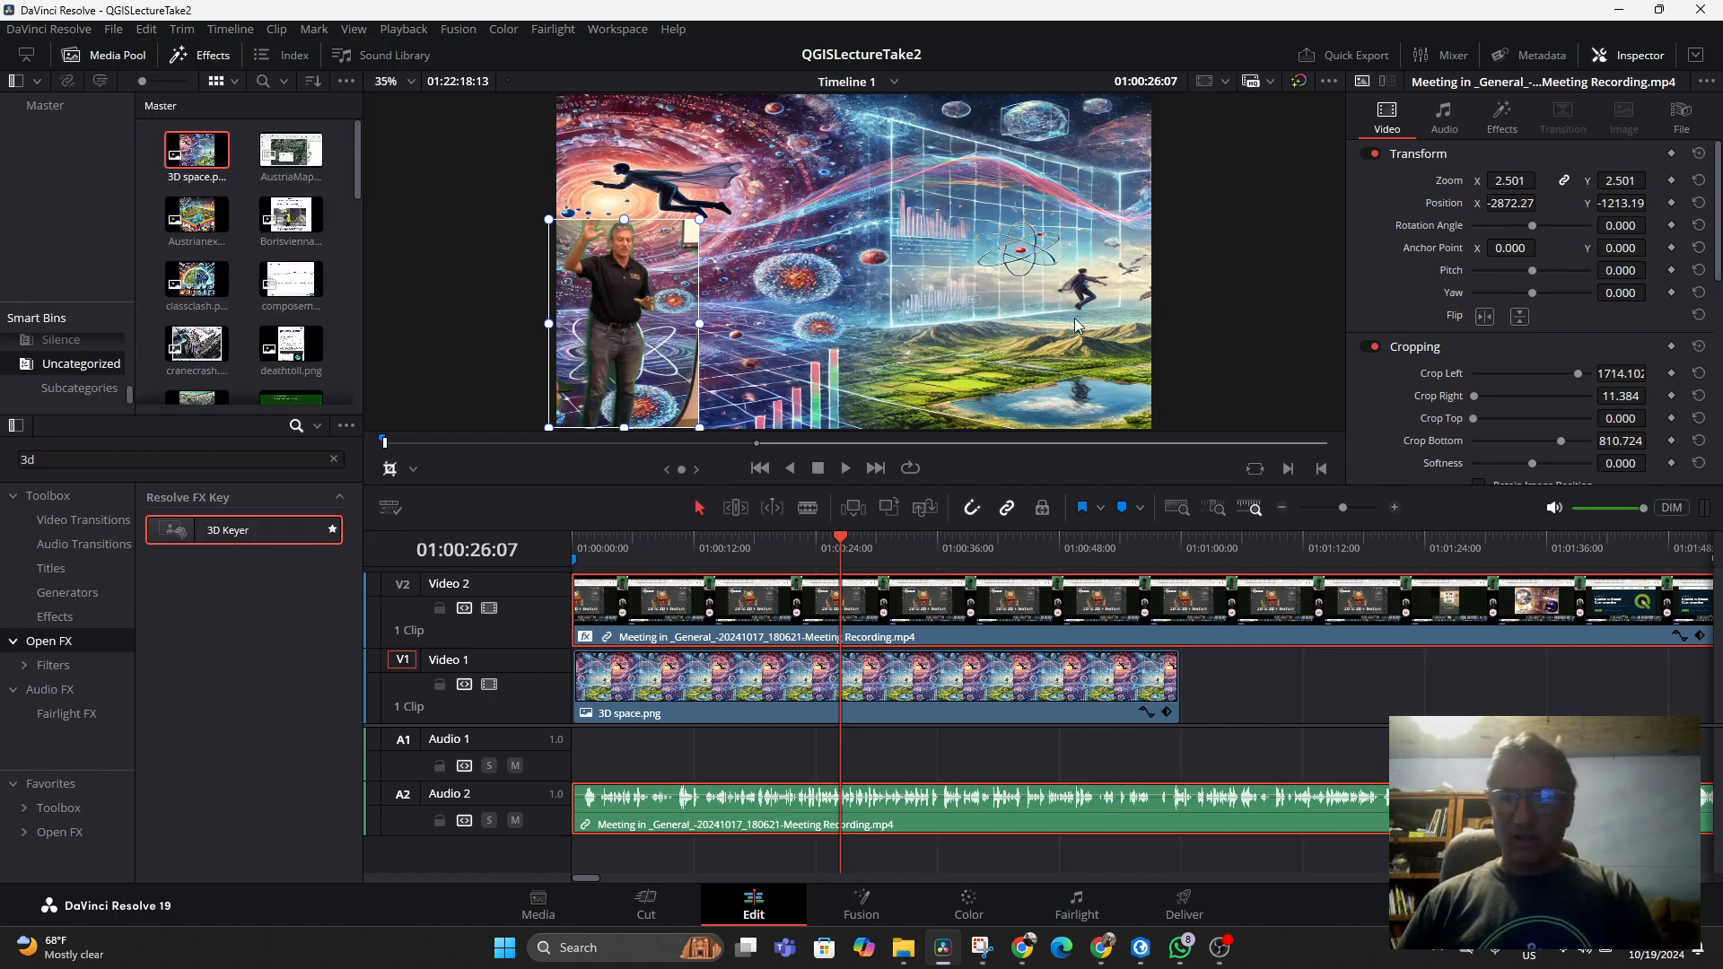
Review the recording clip's inspector settings and return the playhead to about 01:00:14:12
scroll(1417, 343, down, 3)
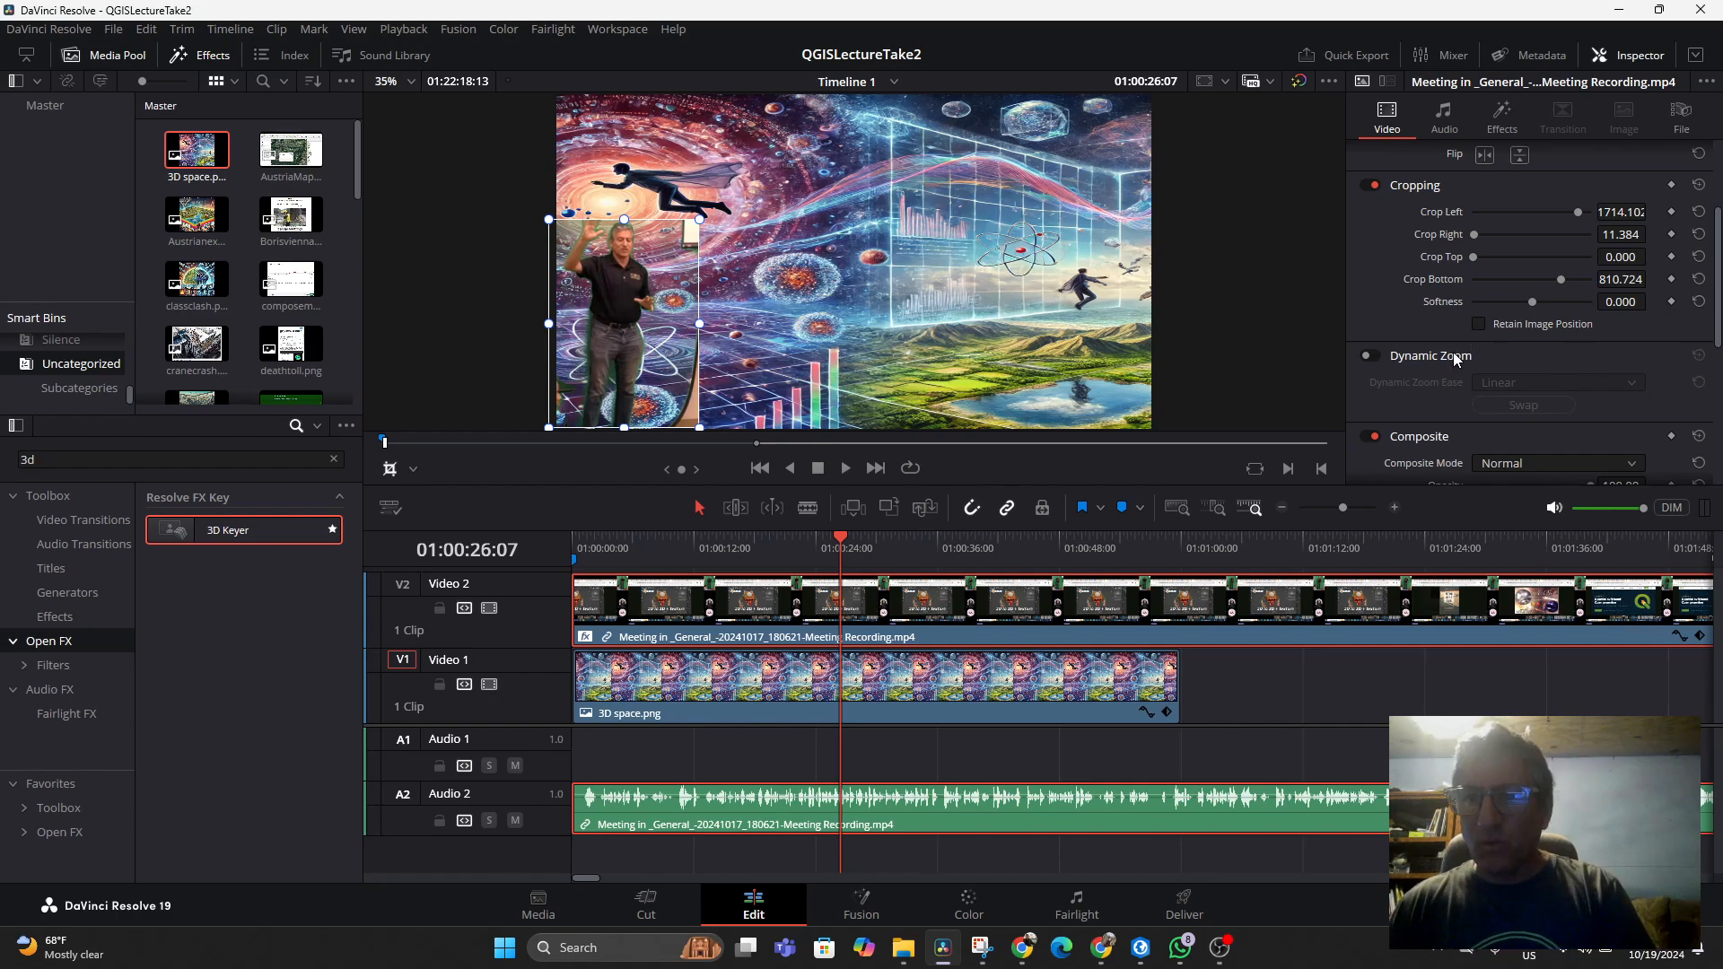
scroll(1456, 357, down, 4)
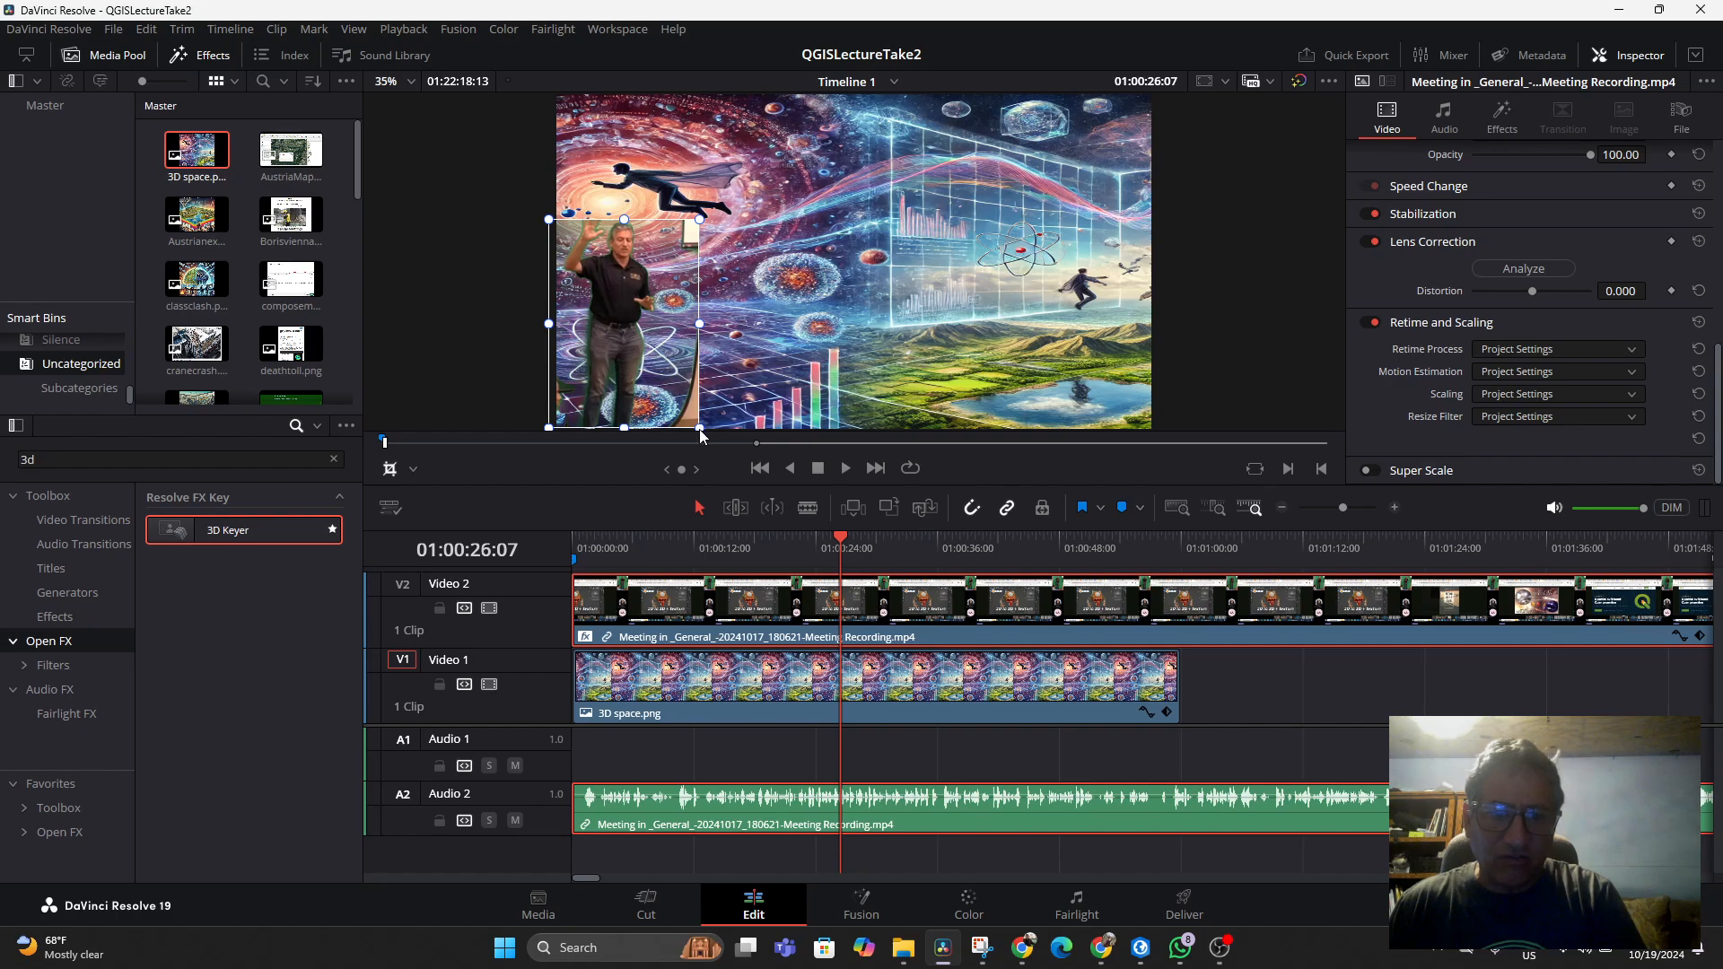
click(414, 471)
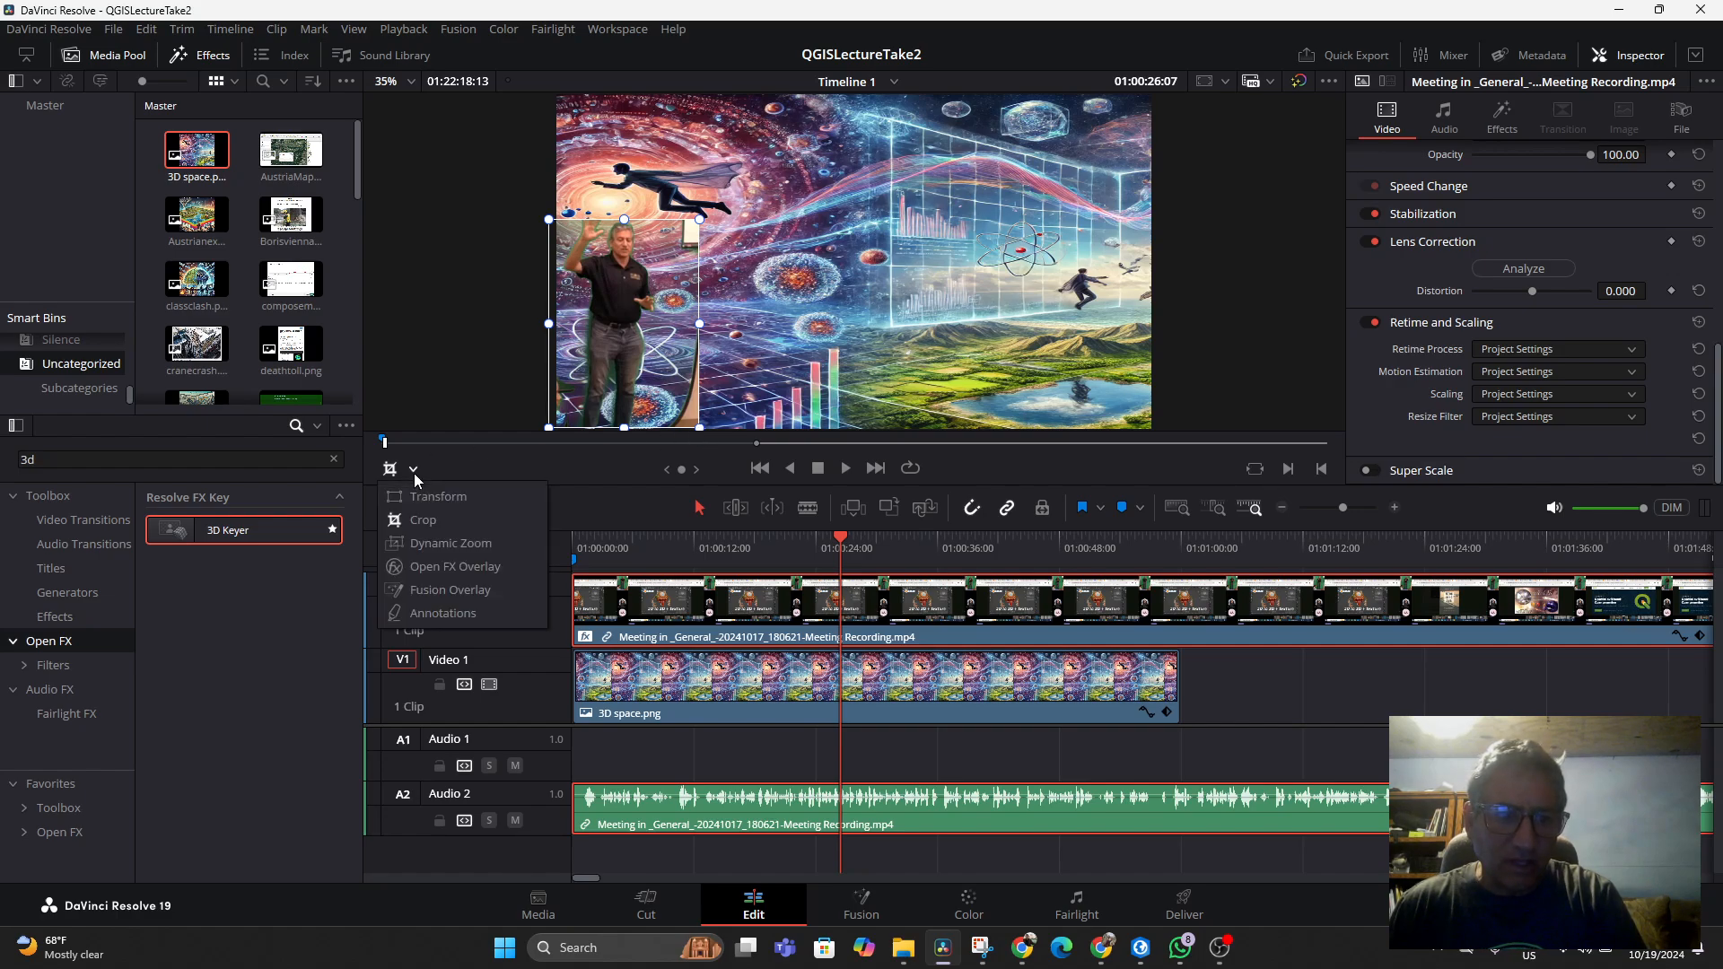
click(418, 497)
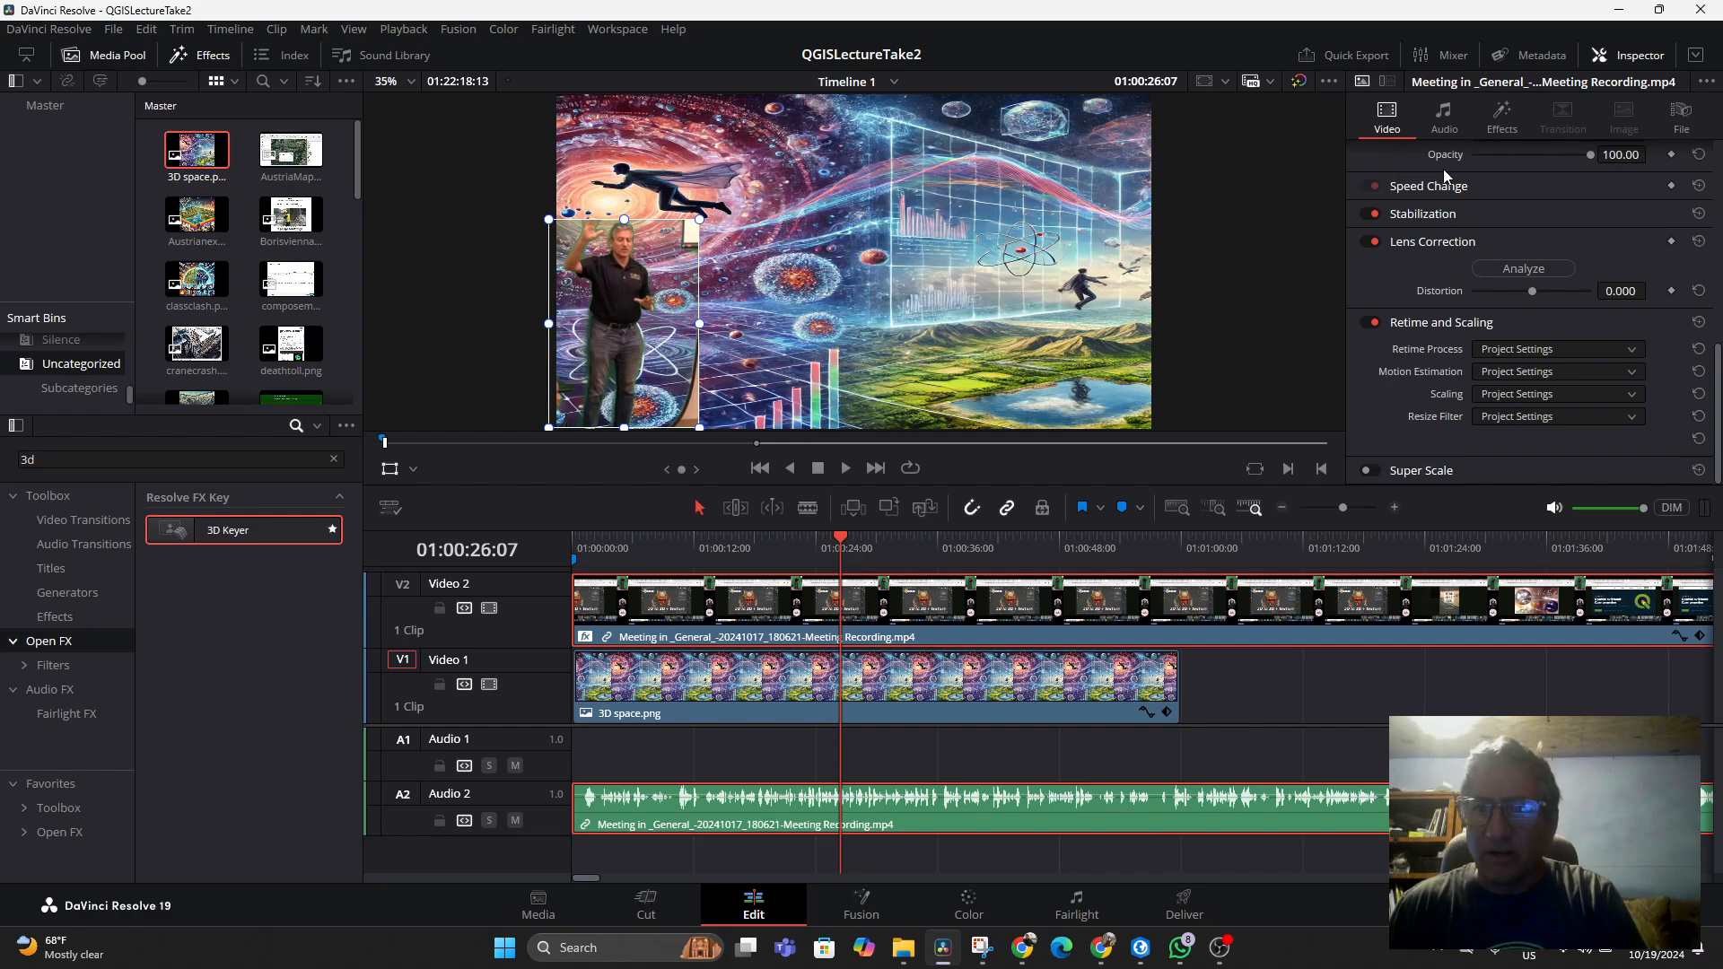
scroll(1538, 197, up, 10)
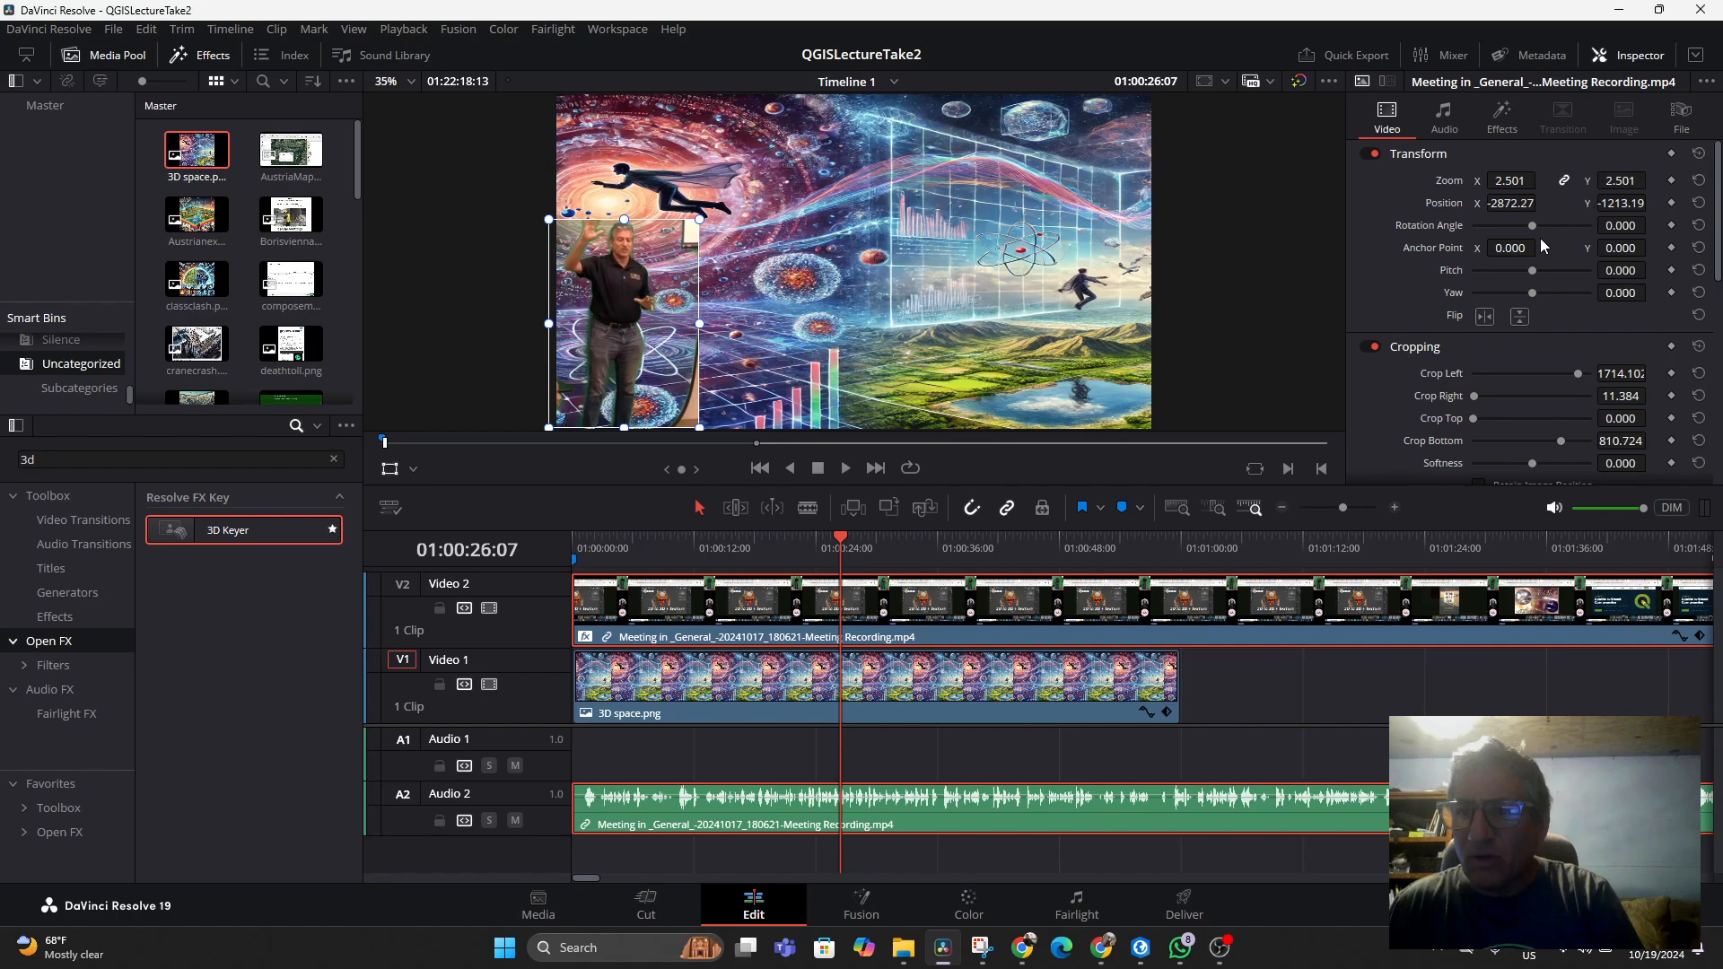
scroll(1540, 242, down, 5)
scroll(1540, 239, down, 1)
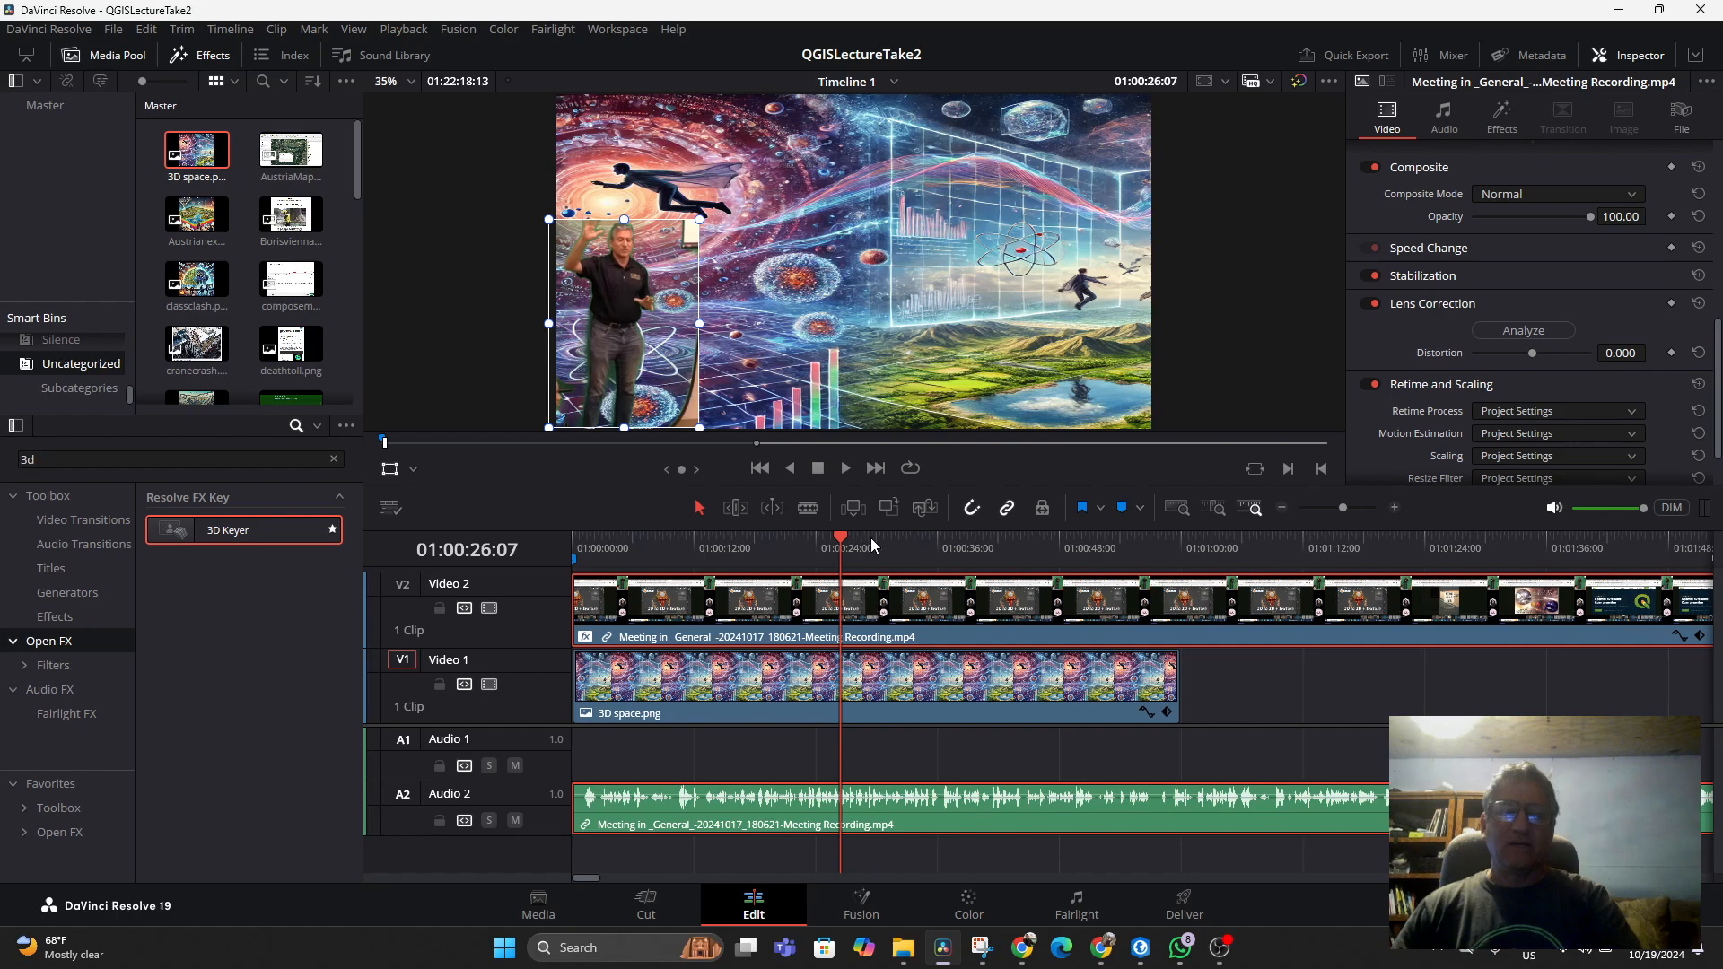
click(723, 553)
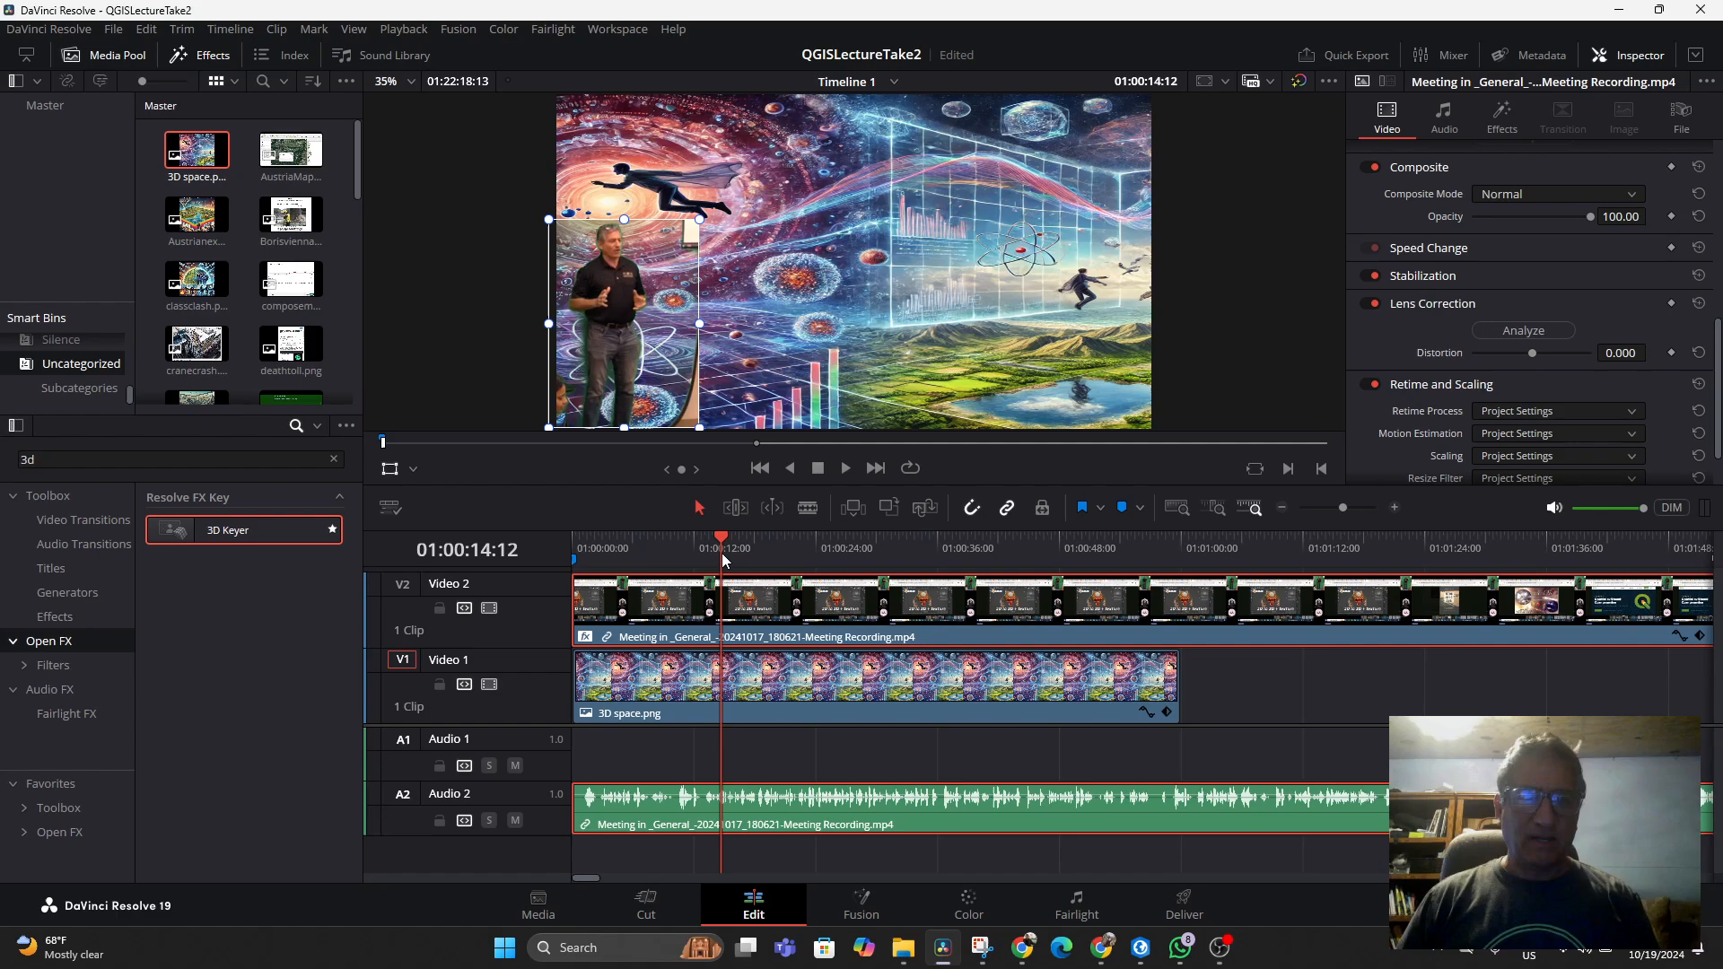
Place Austrianexusthinkers.png on Video 1 right after 3D space.png and play back across the cut
drag(215, 215, 1656, 682)
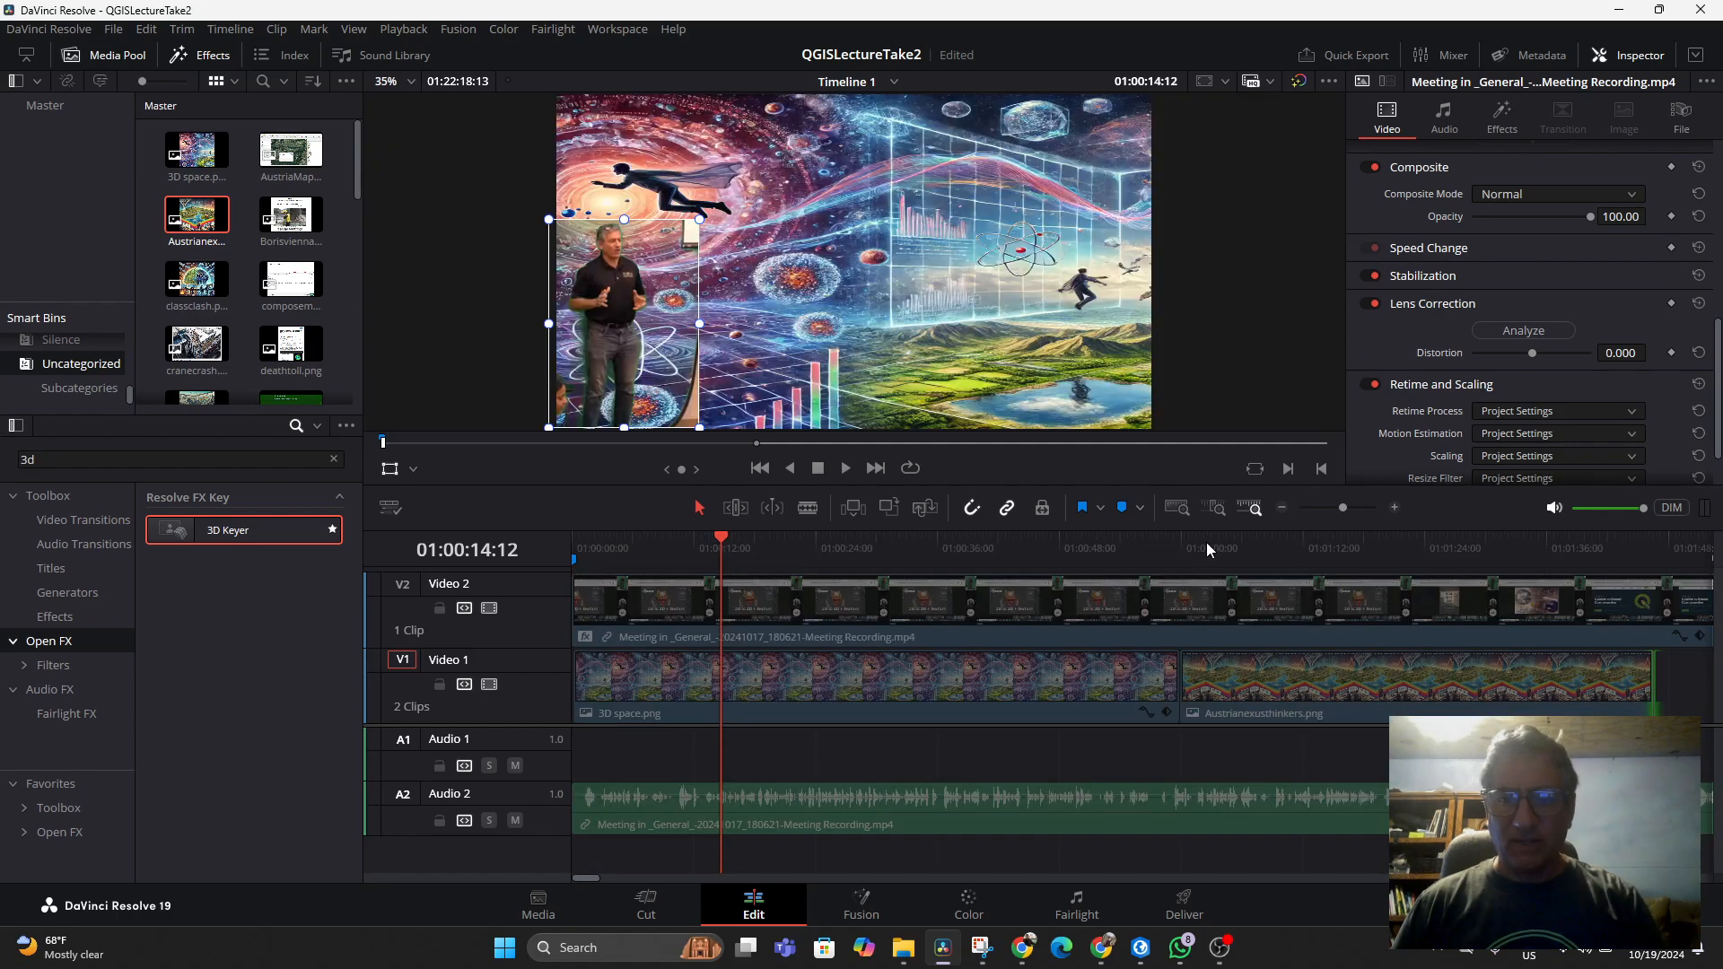
click(1166, 547)
key(space)
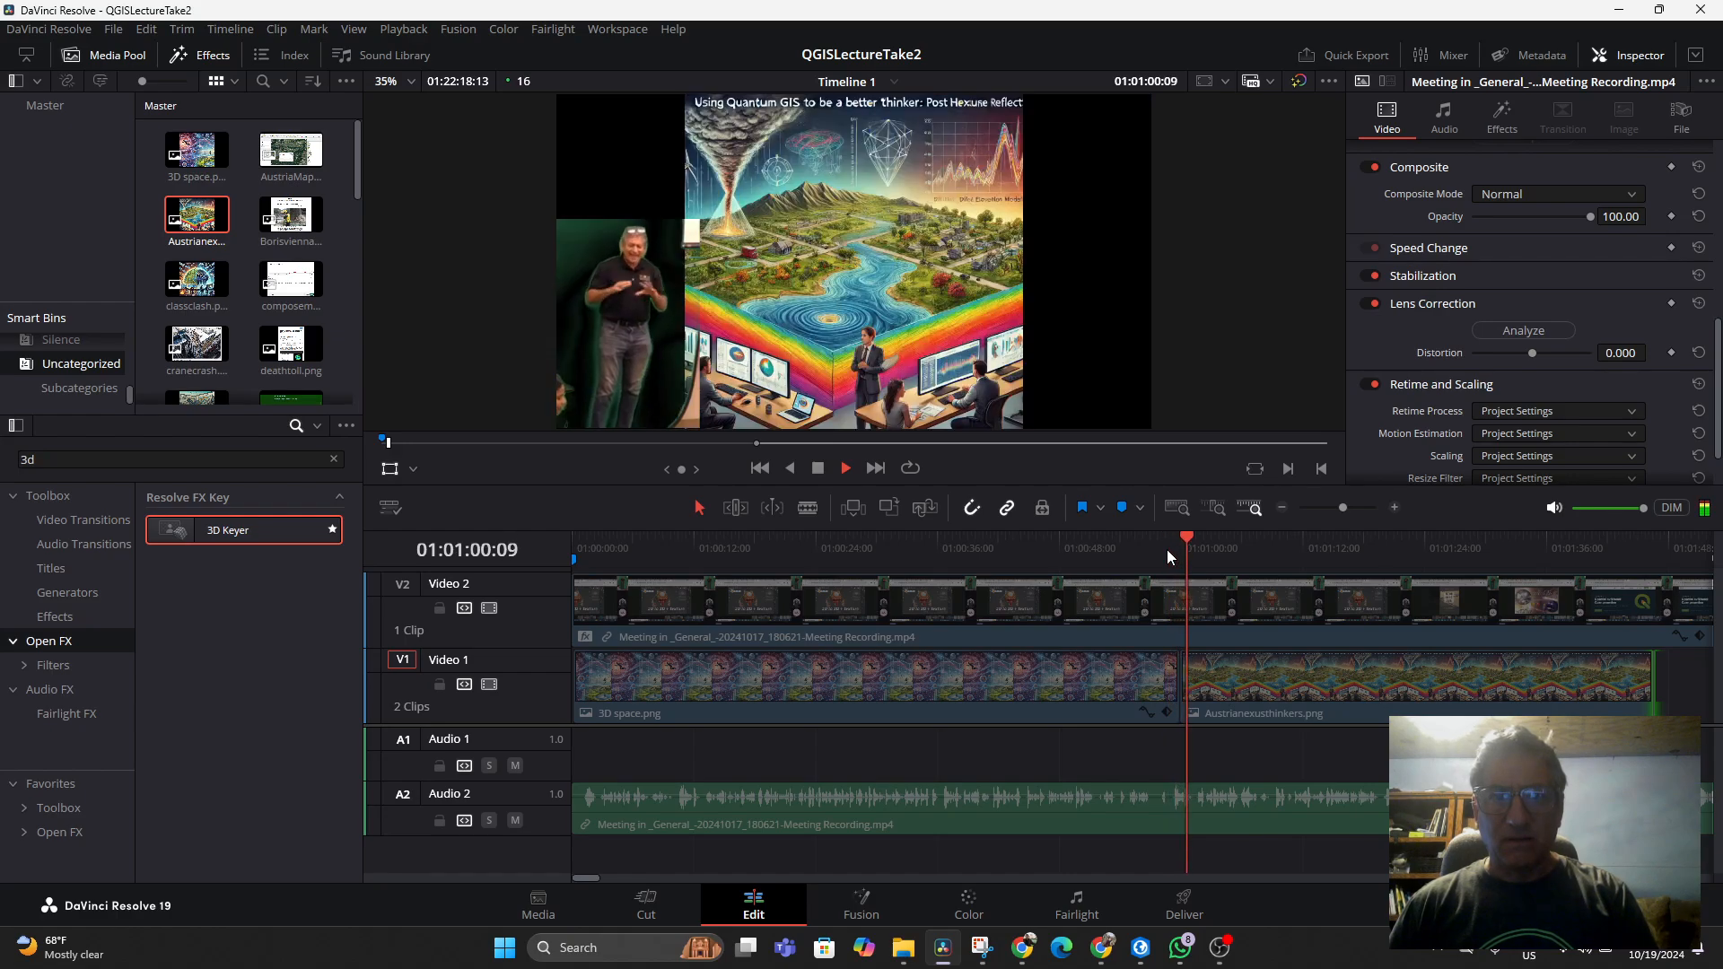
key(space)
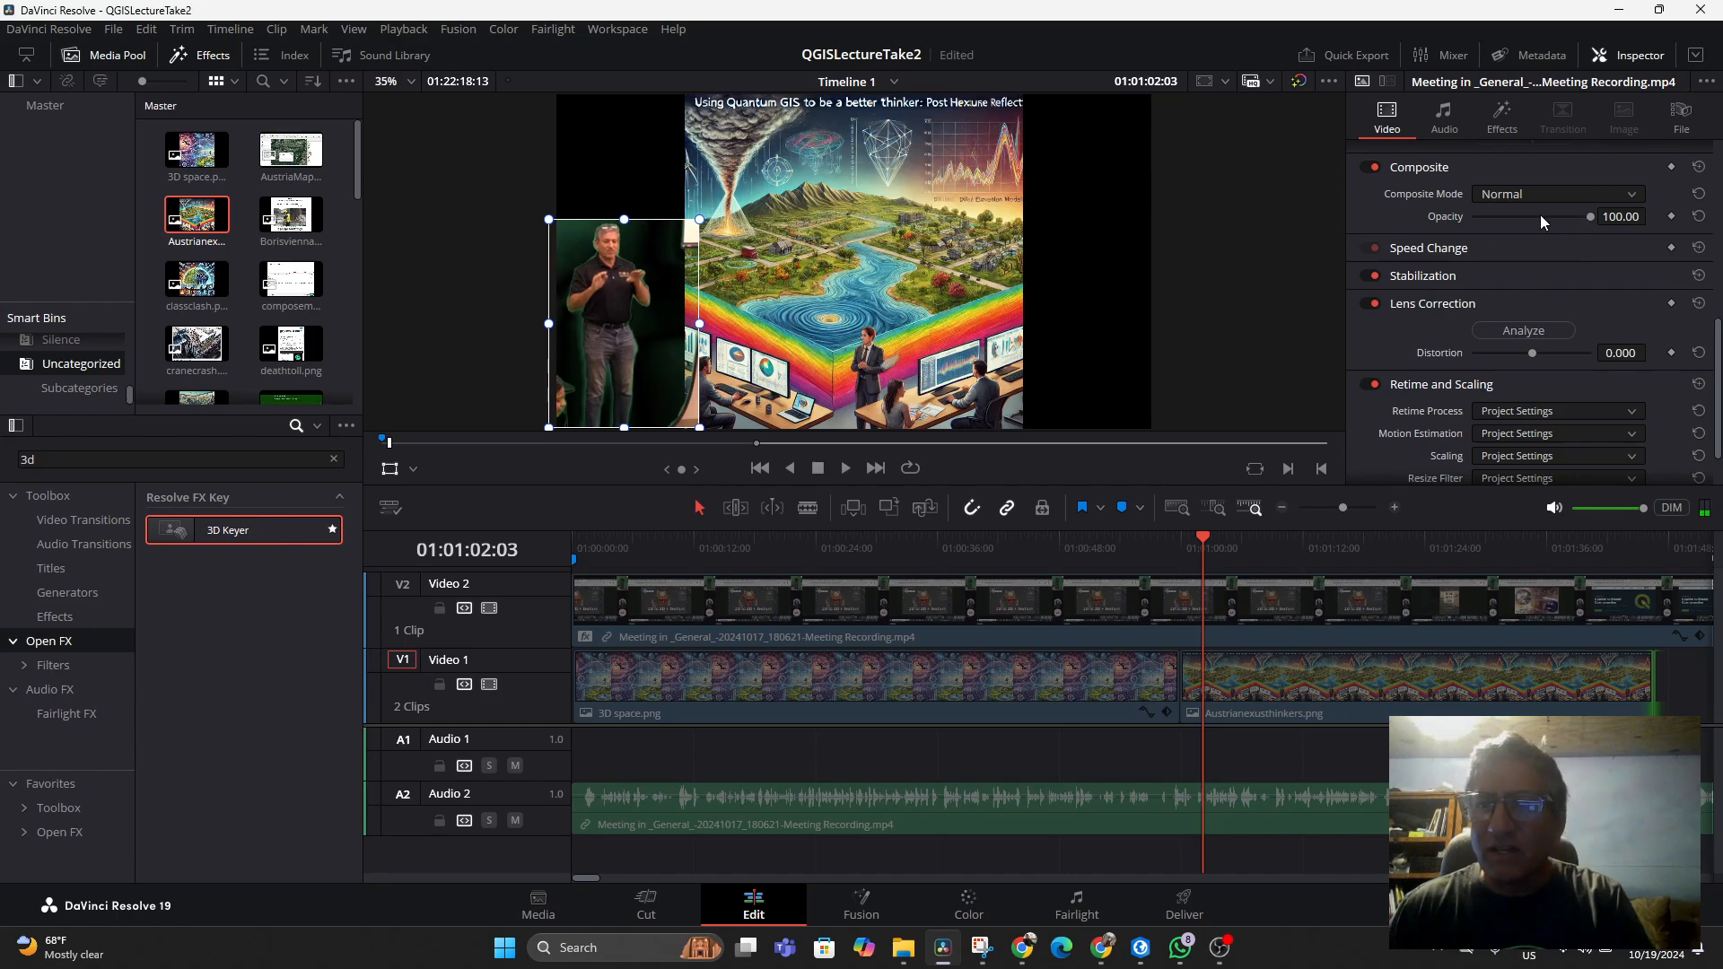
Switch the viewer to the Open FX overlay and add 3D Keyer strokes over the leftover green beside the presenter
click(1501, 119)
scroll(1548, 310, up, 3)
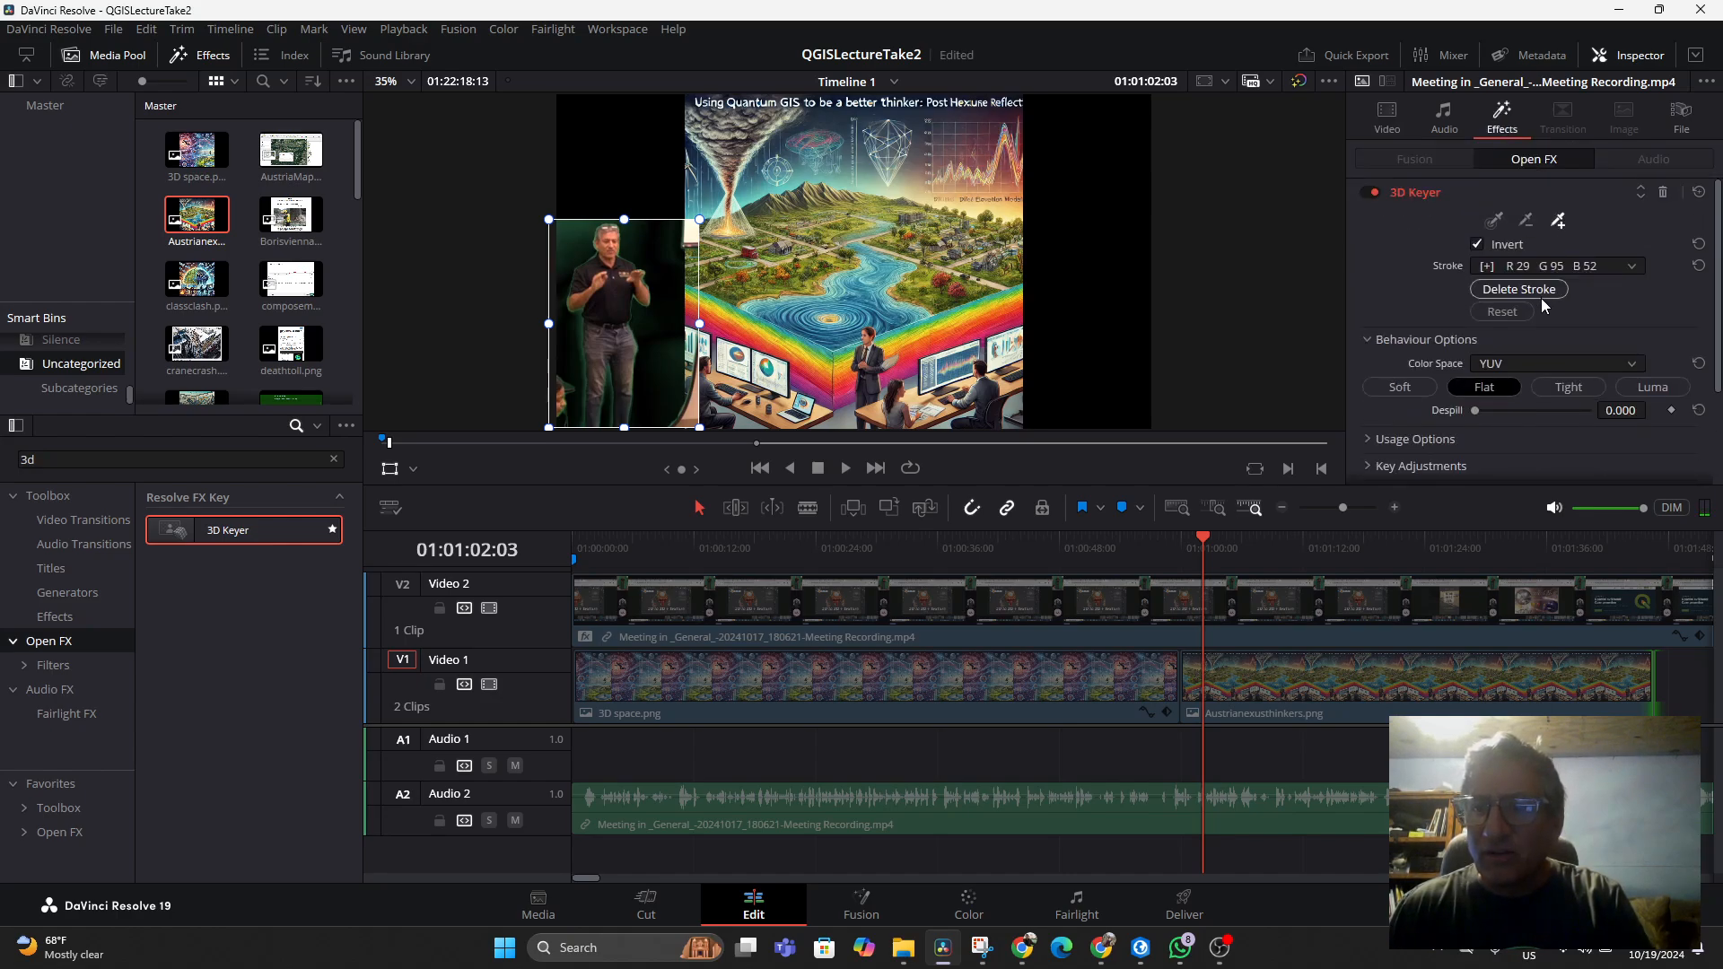
click(1558, 221)
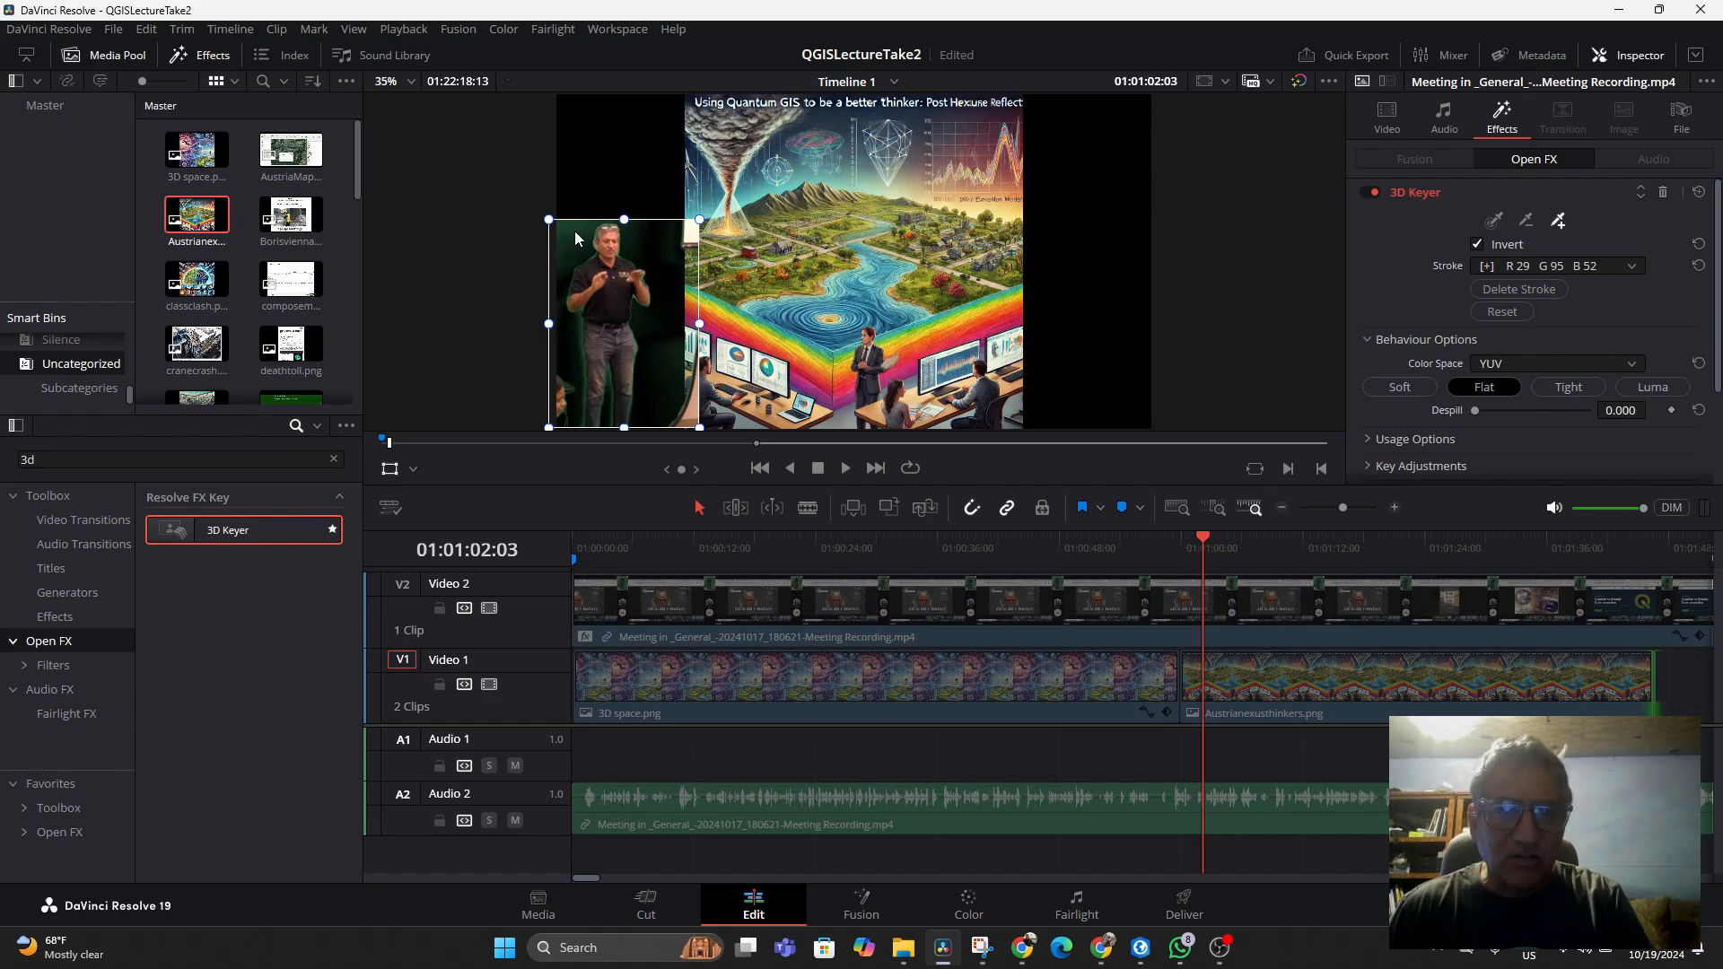
click(412, 470)
click(419, 566)
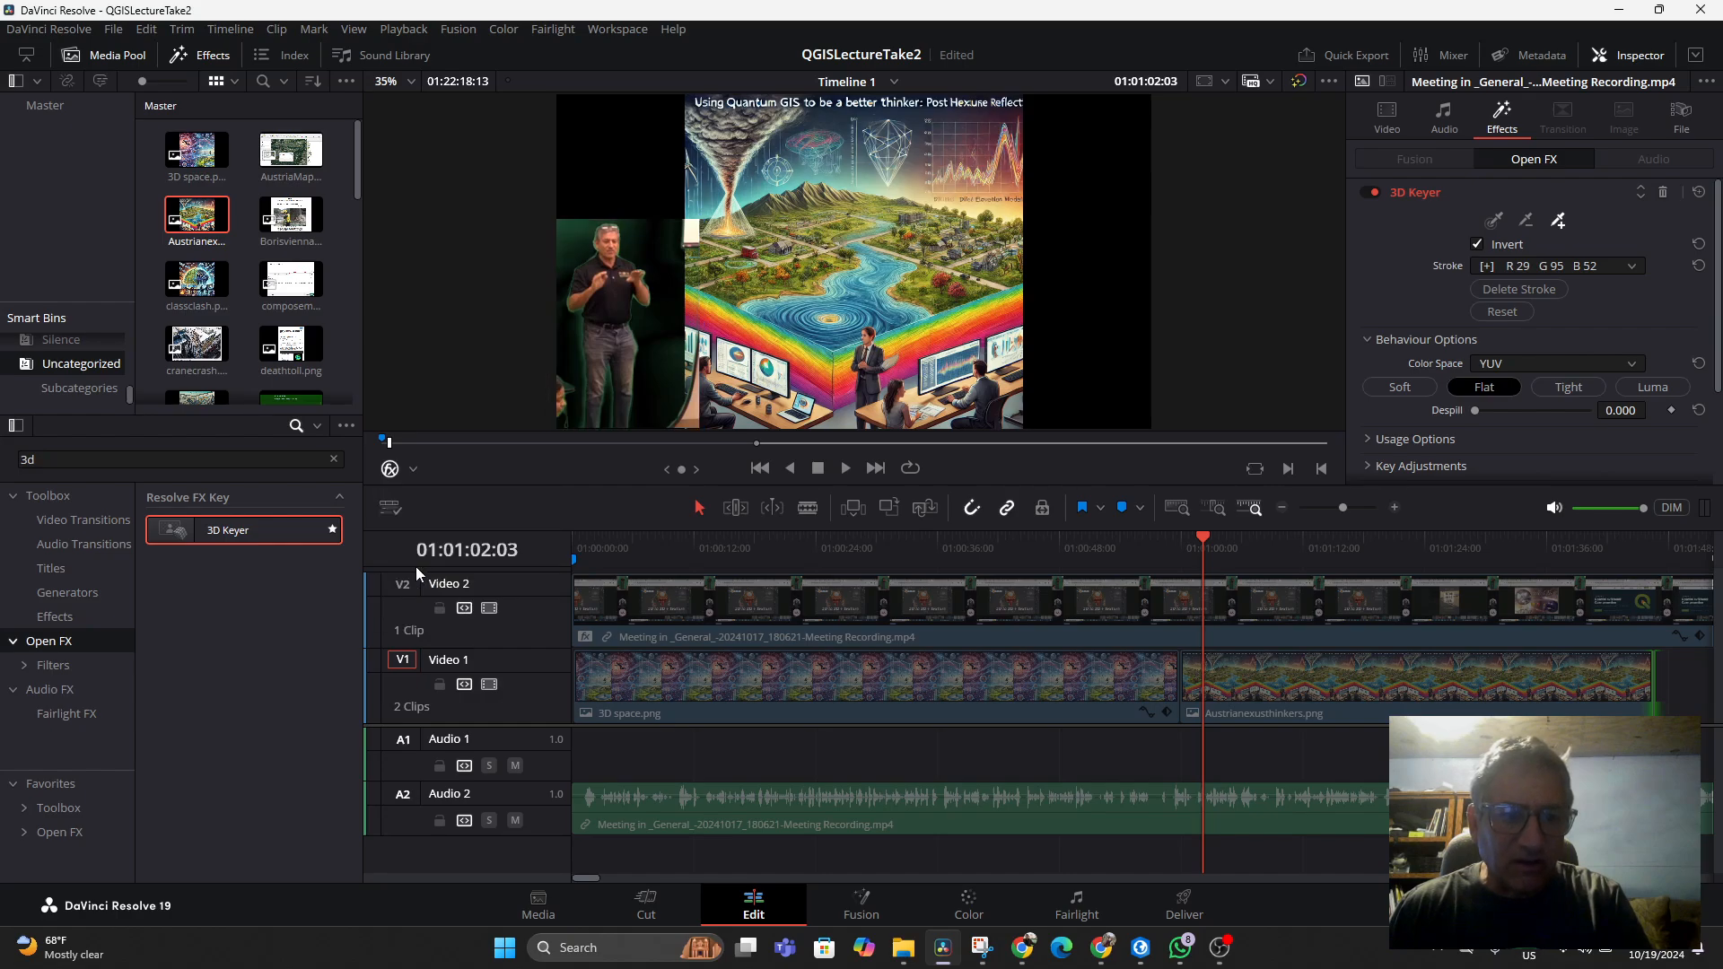
click(413, 470)
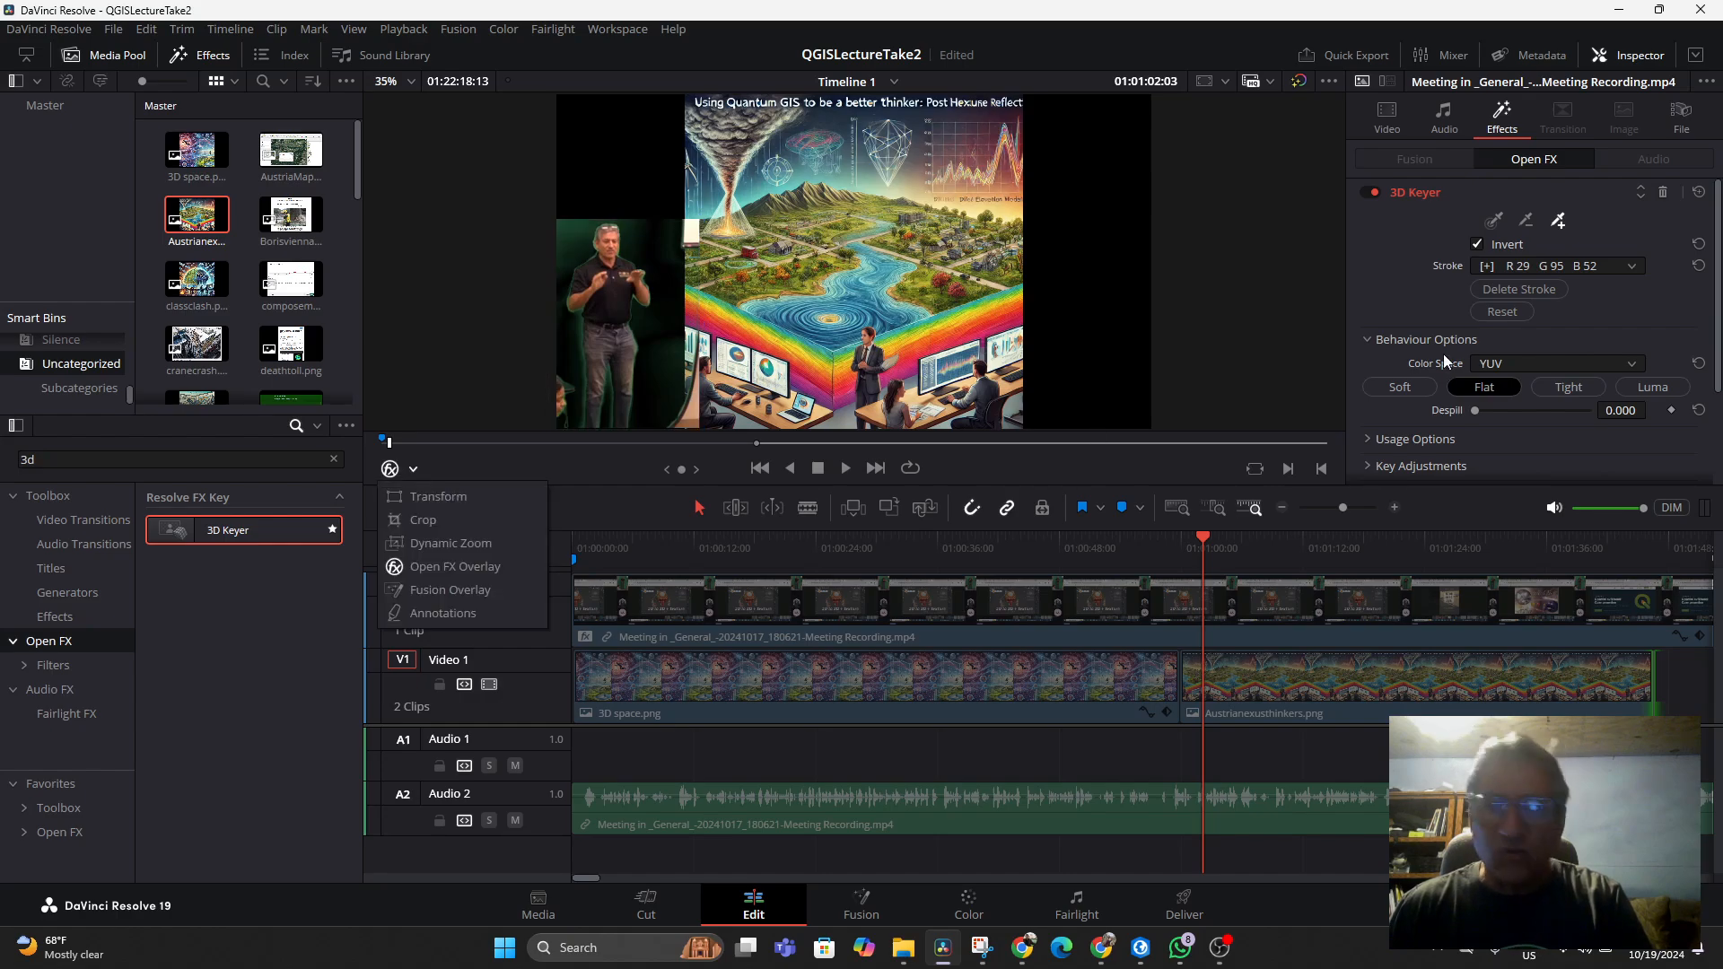
click(1520, 247)
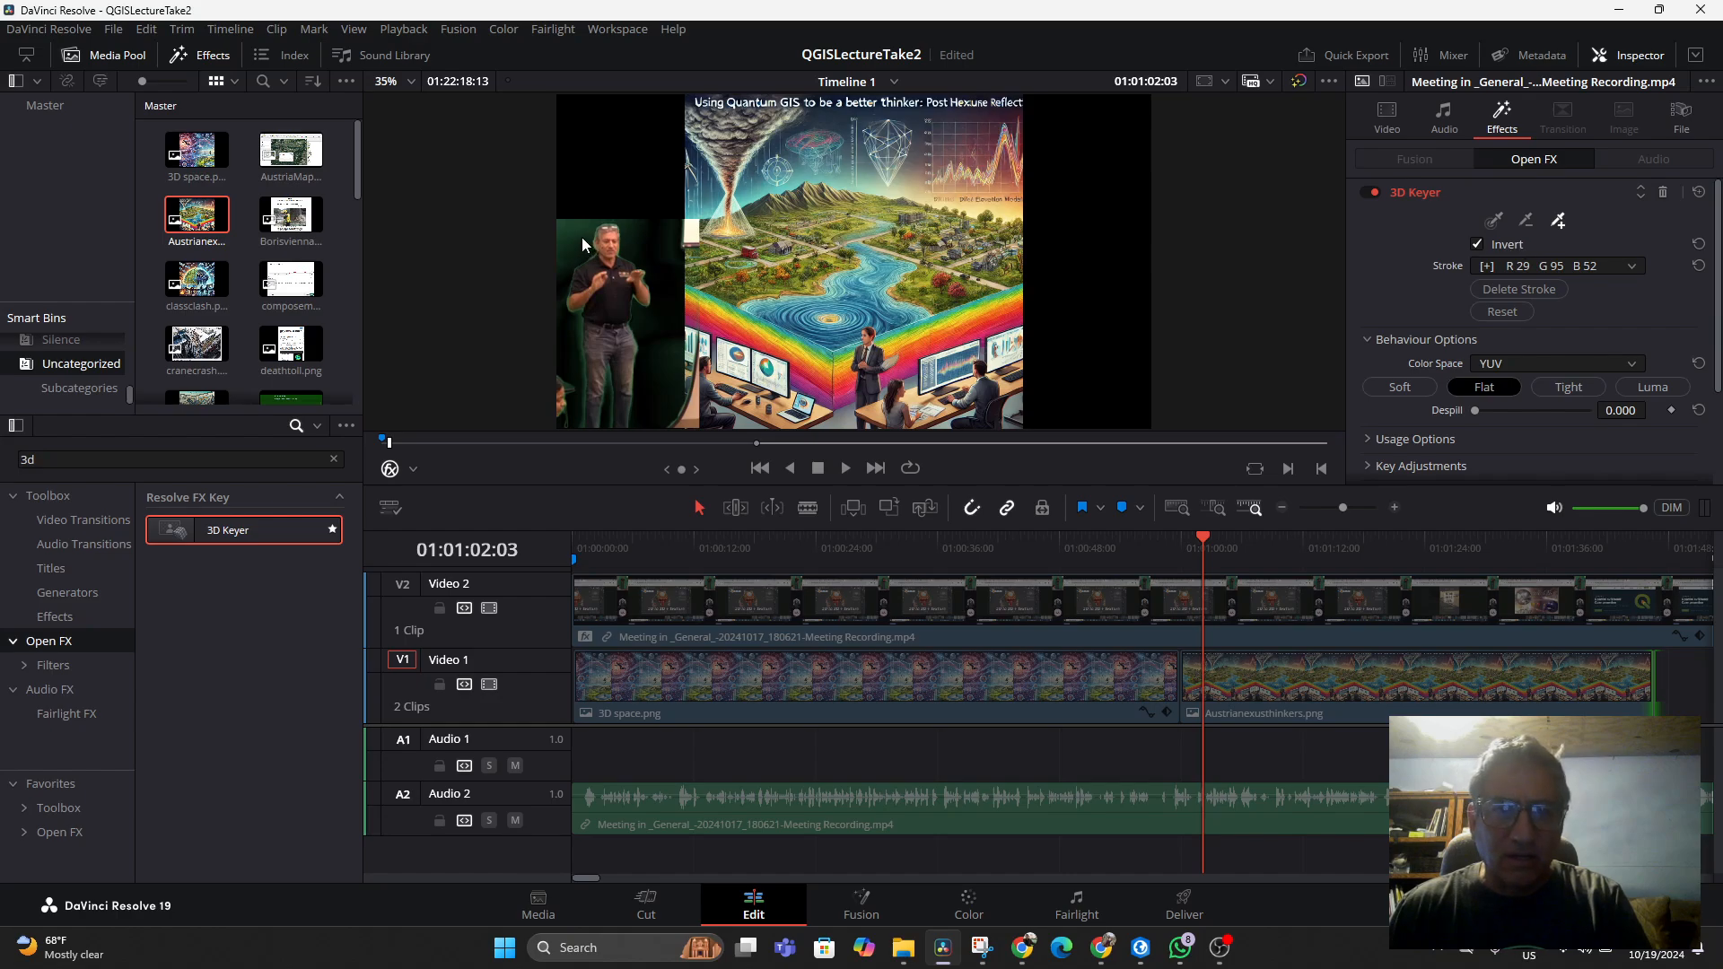
drag(581, 237, 574, 237)
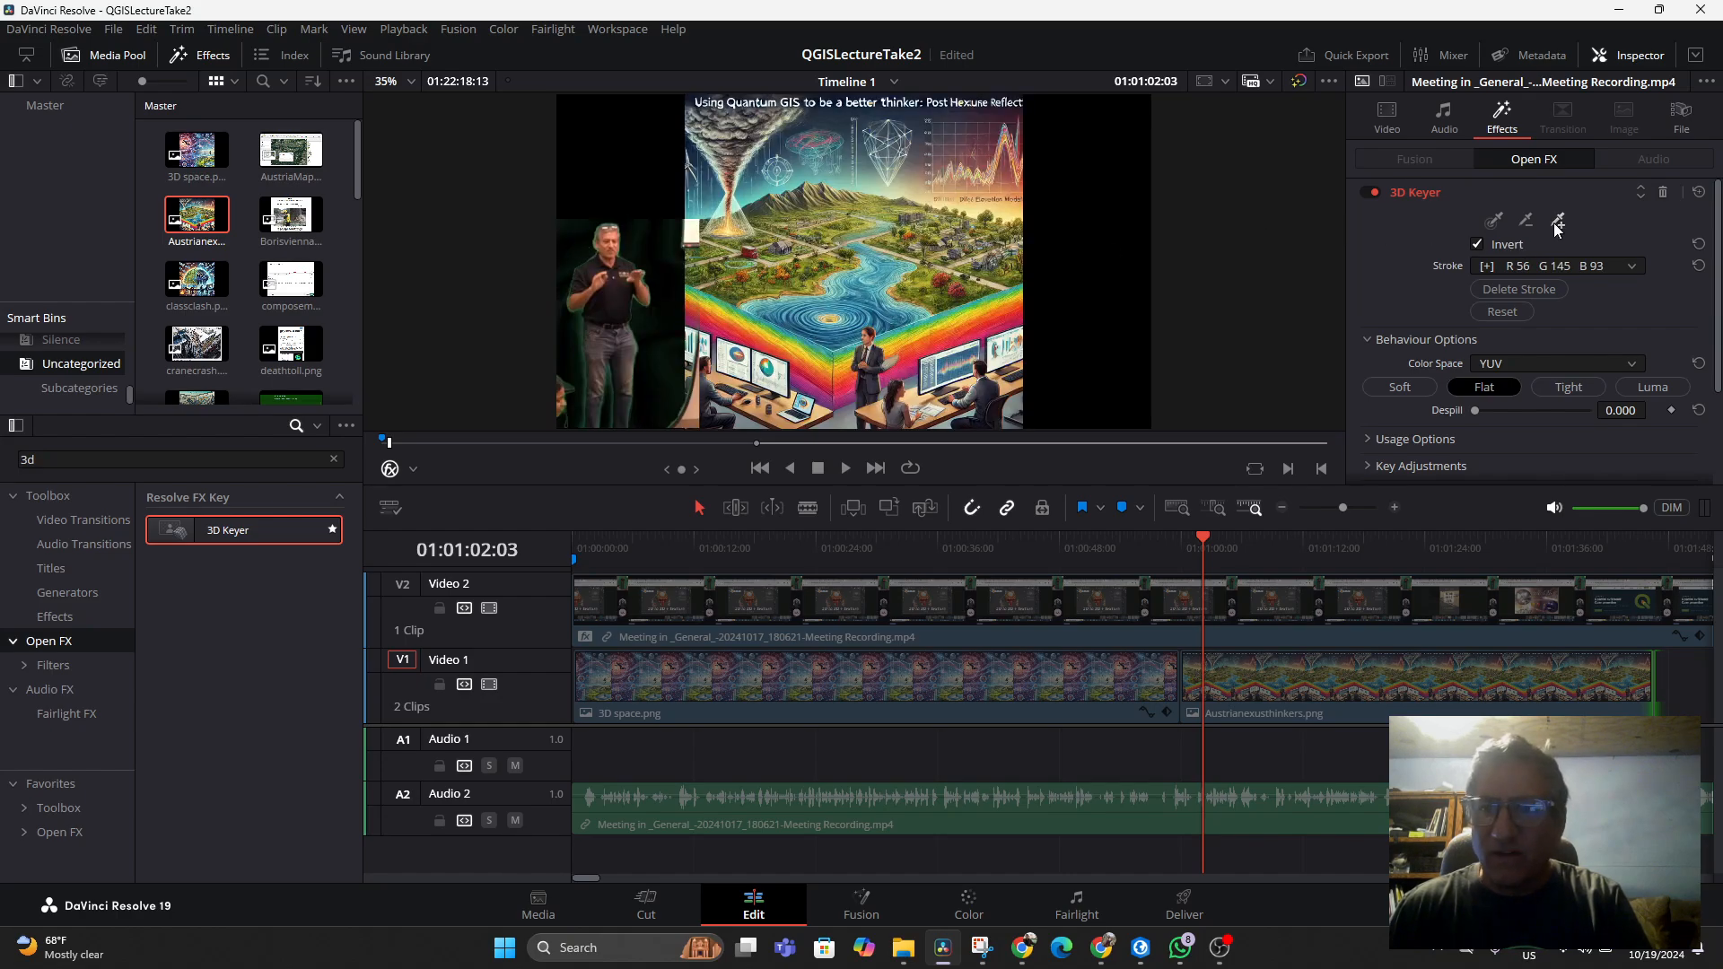
click(581, 327)
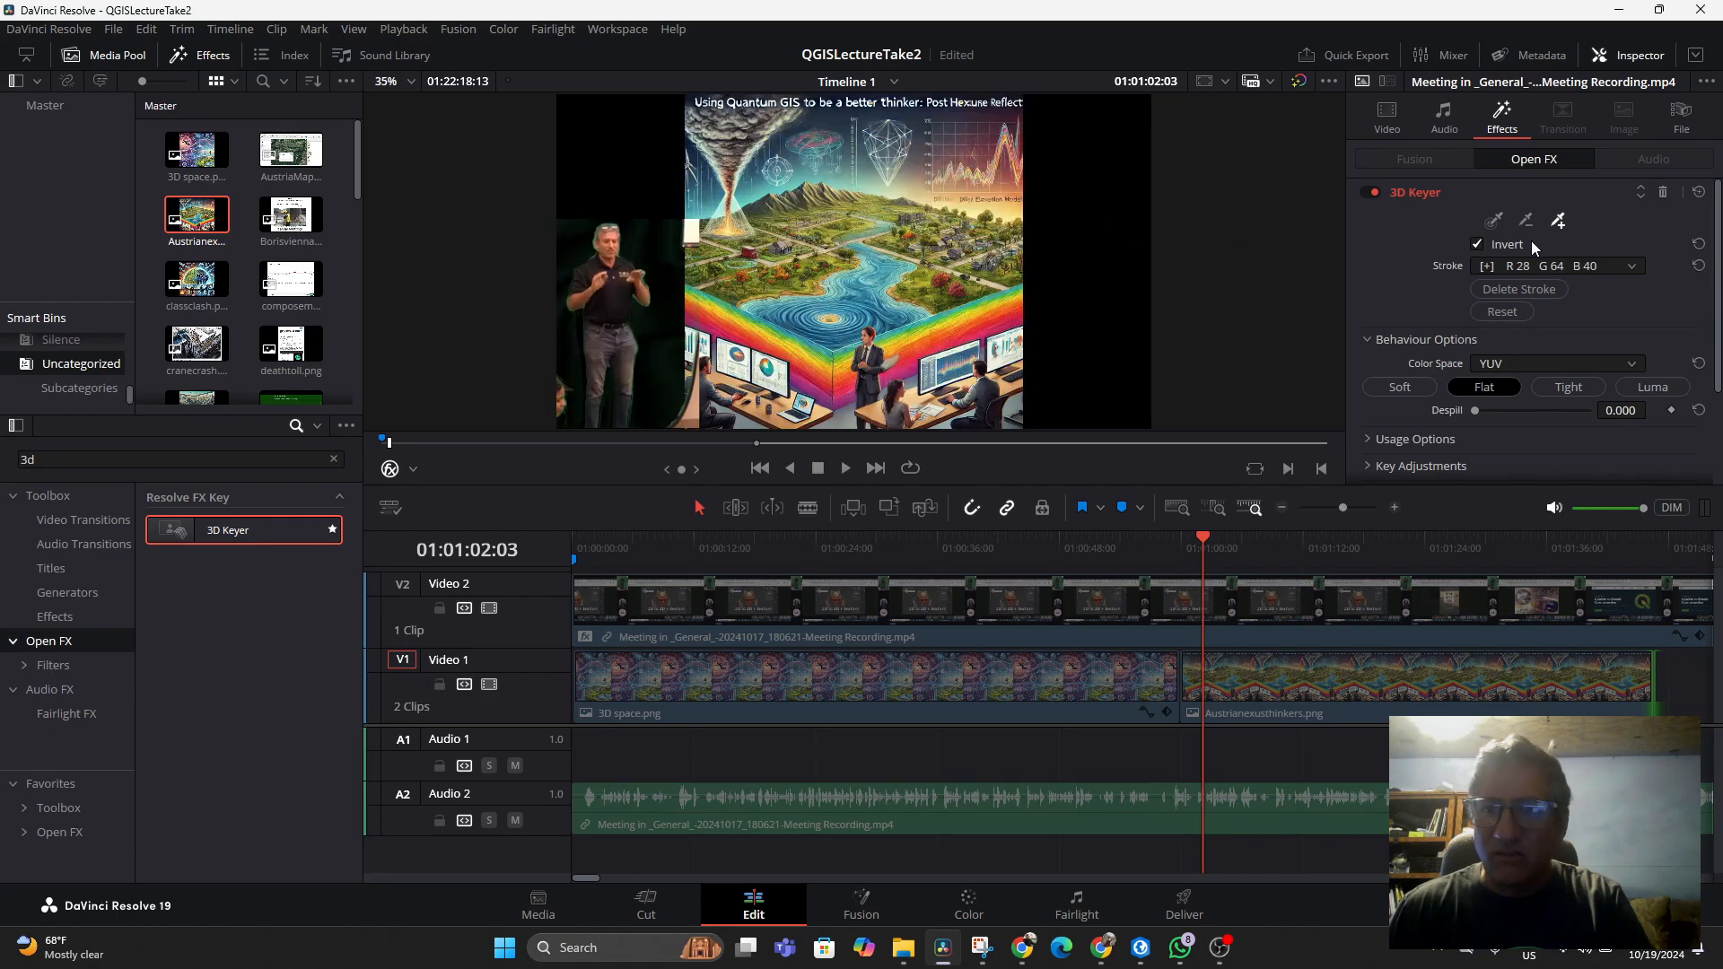
Add more 3D Keyer strokes across the remaining green areas around the presenter to clean up the key
scroll(632, 295, up, 1)
scroll(630, 296, up, 2)
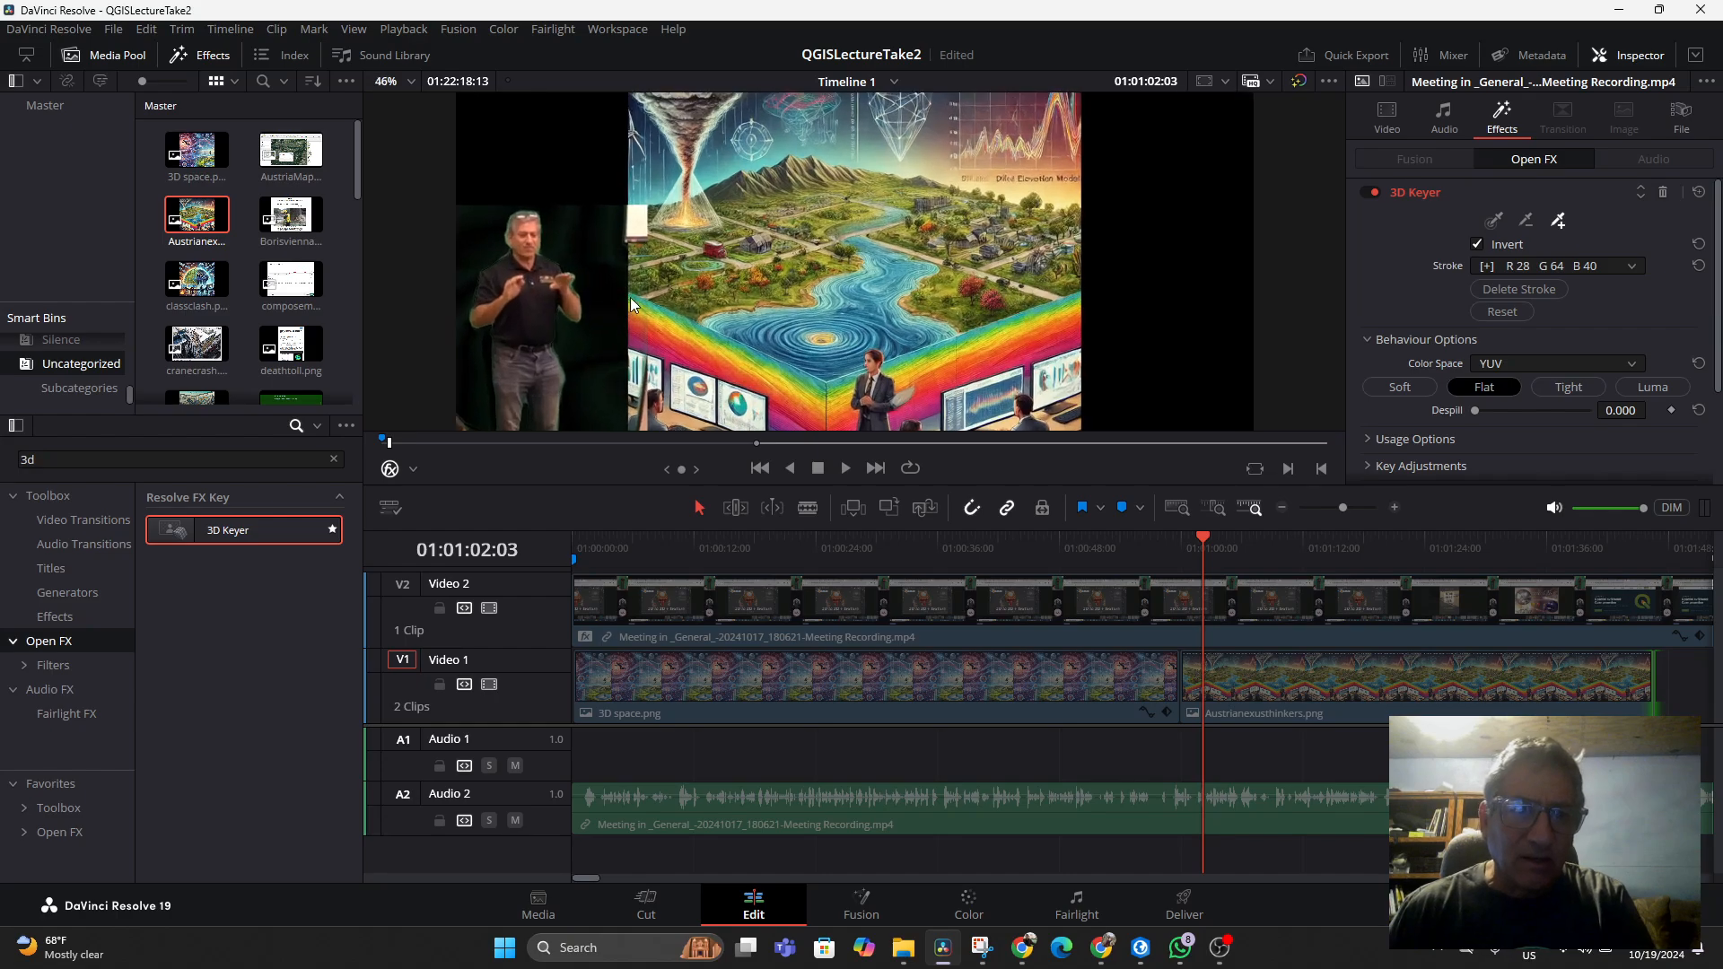
click(540, 250)
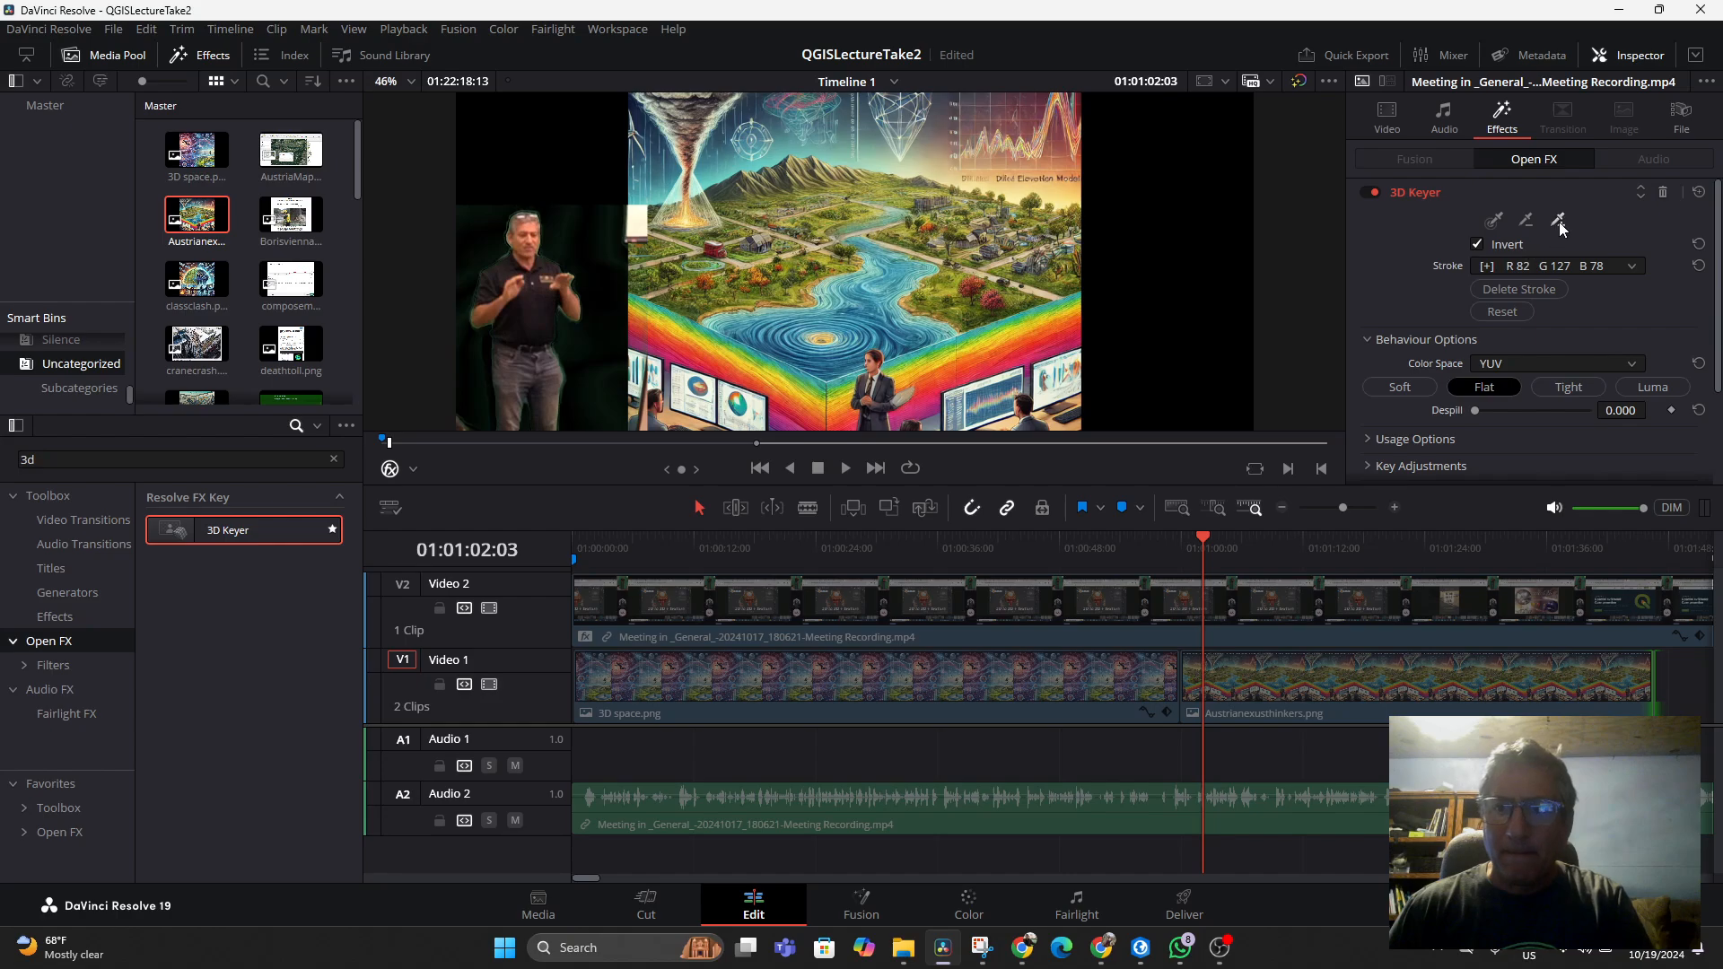
mouse_move(505, 255)
mouse_down()
mouse_move(454, 411)
mouse_move(649, 405)
mouse_up()
scroll(558, 361, down, 1)
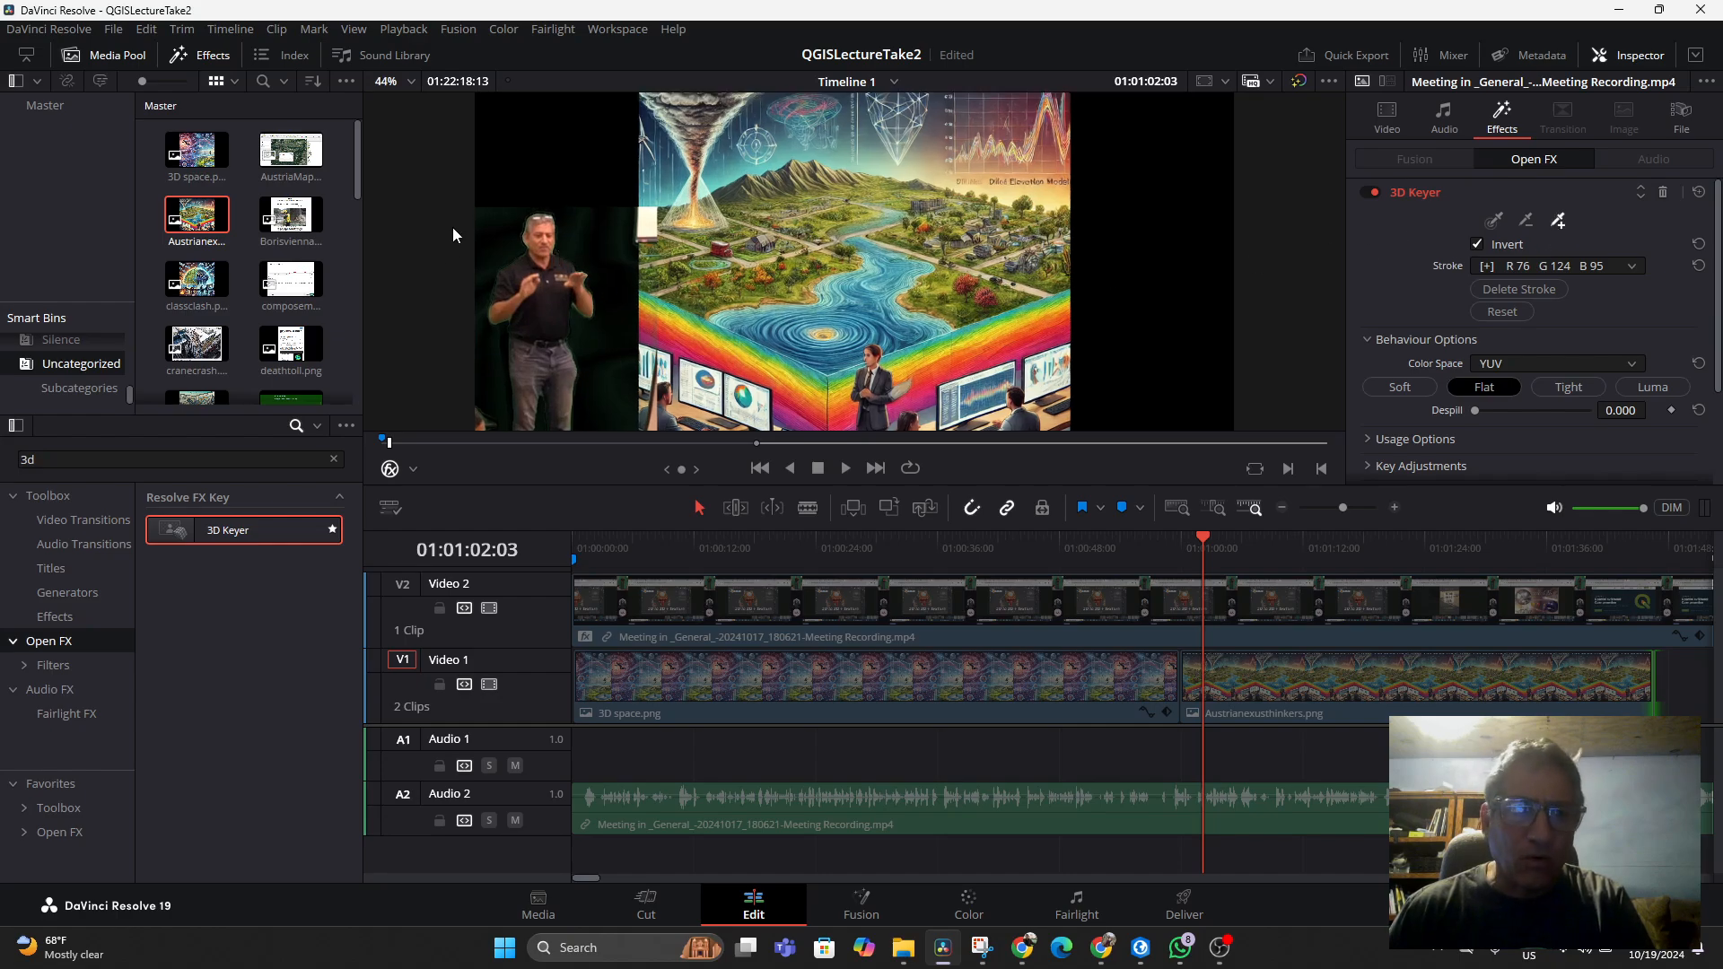
drag(478, 217, 536, 295)
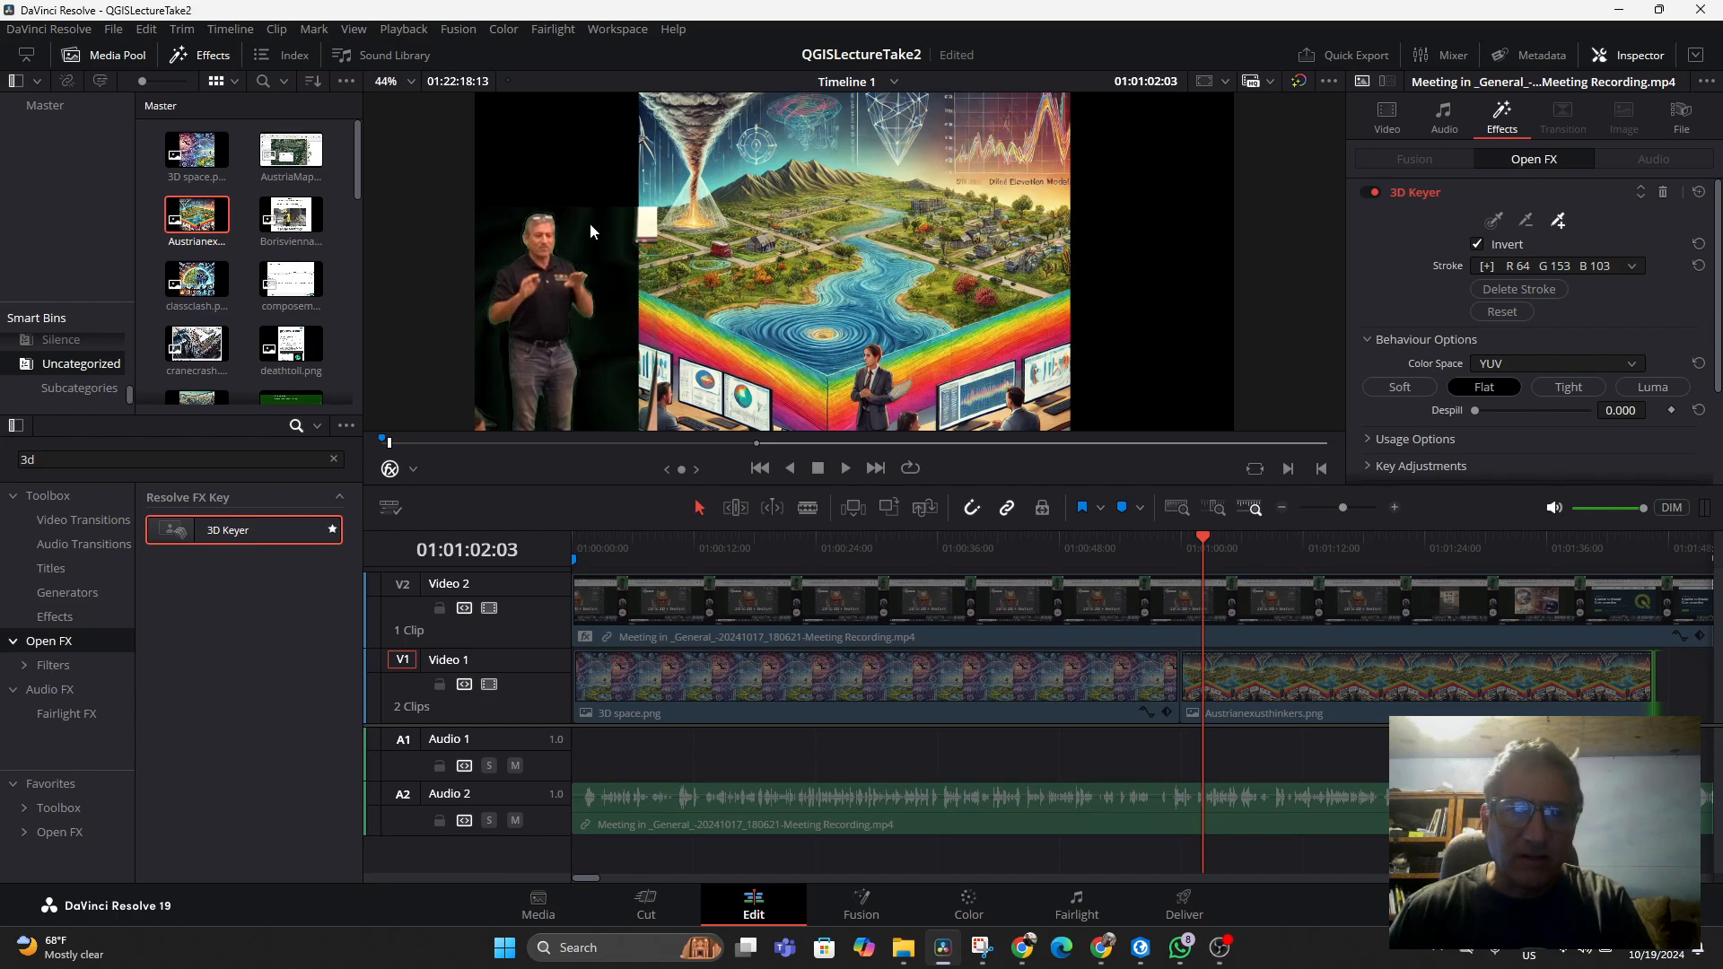
drag(584, 213, 707, 281)
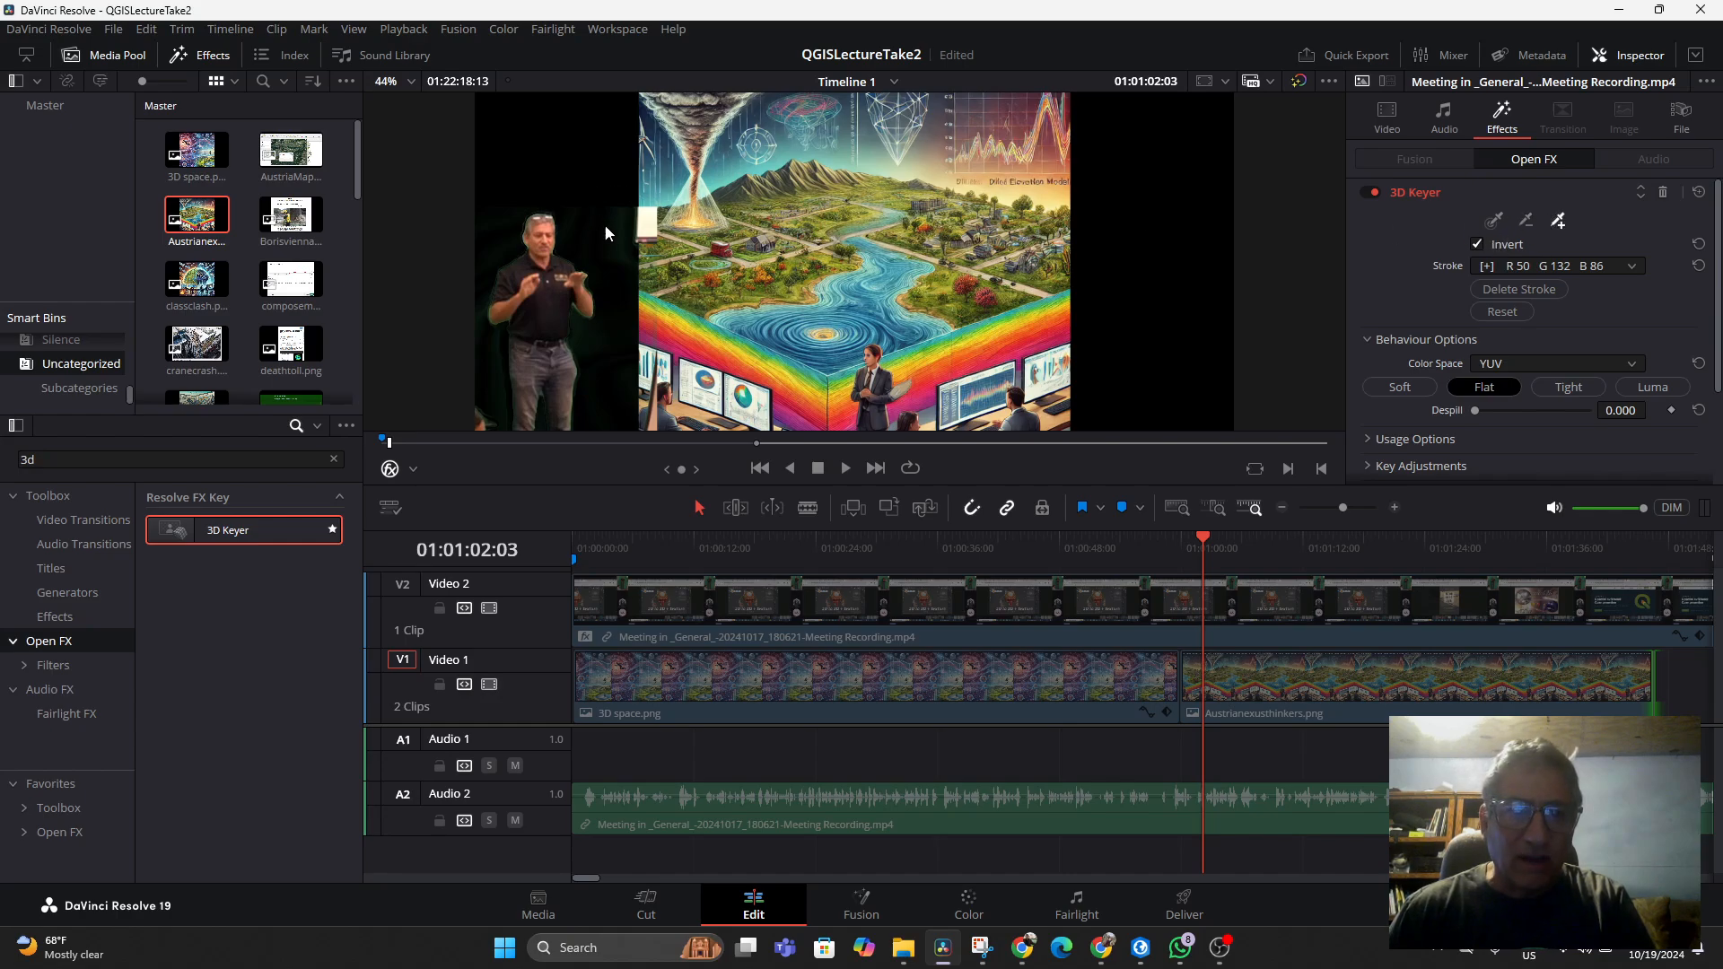
drag(624, 219, 626, 292)
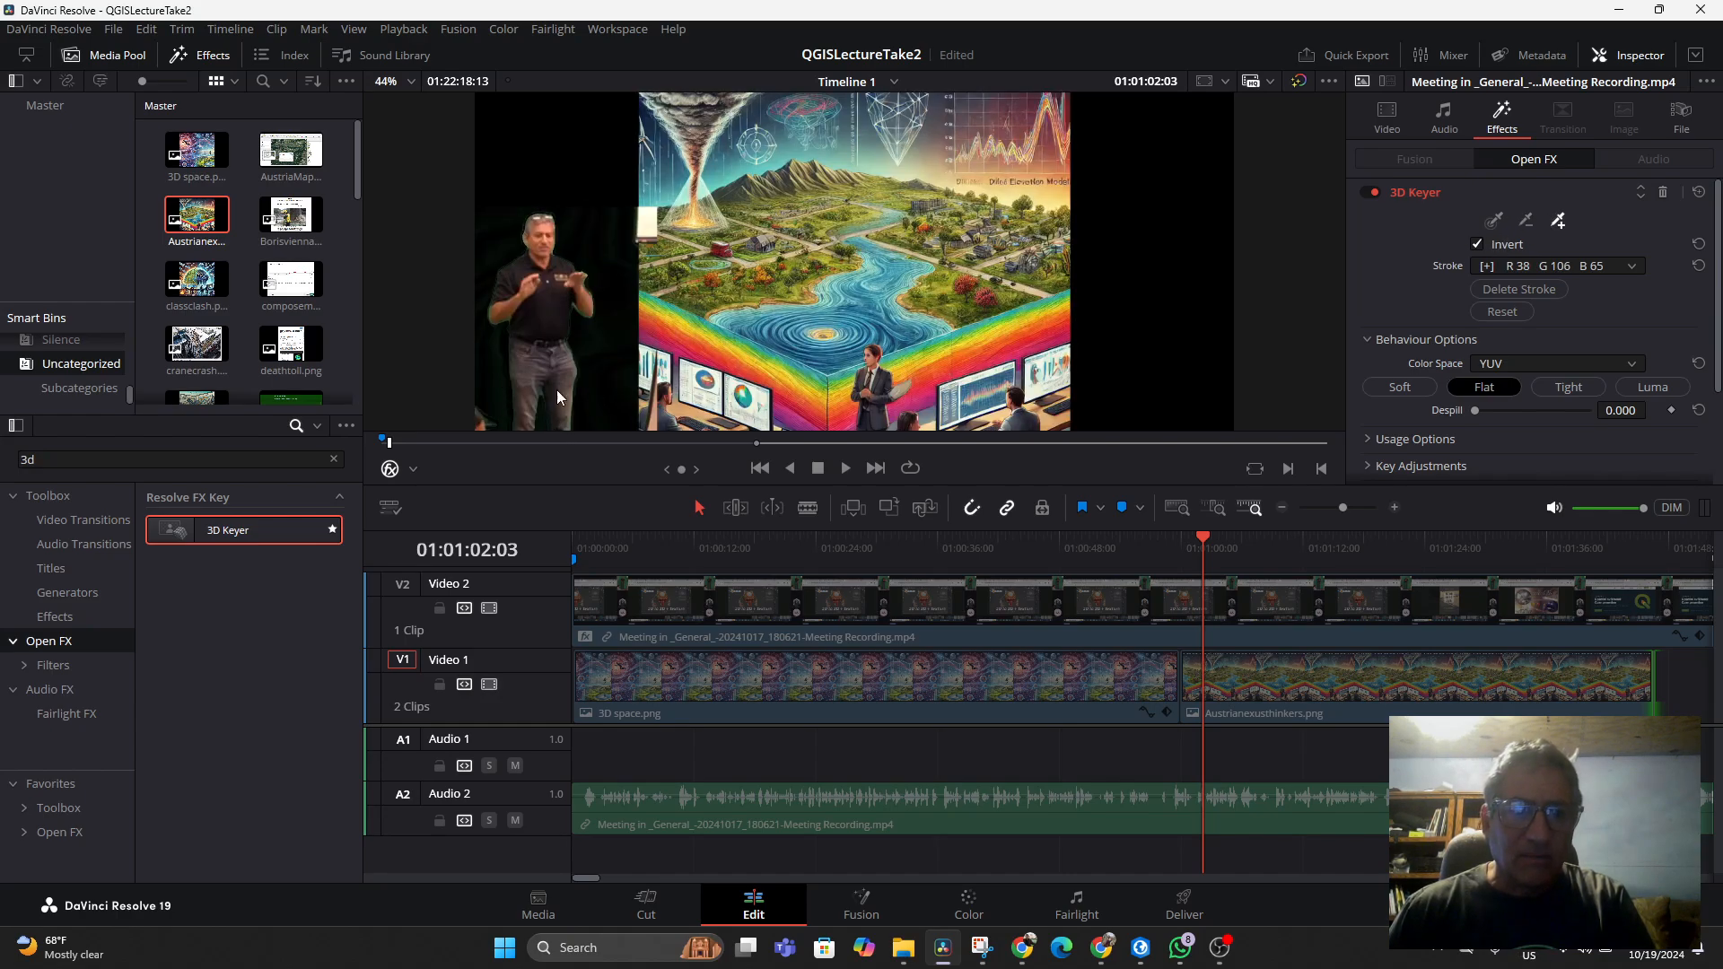
click(1558, 222)
drag(498, 352, 513, 403)
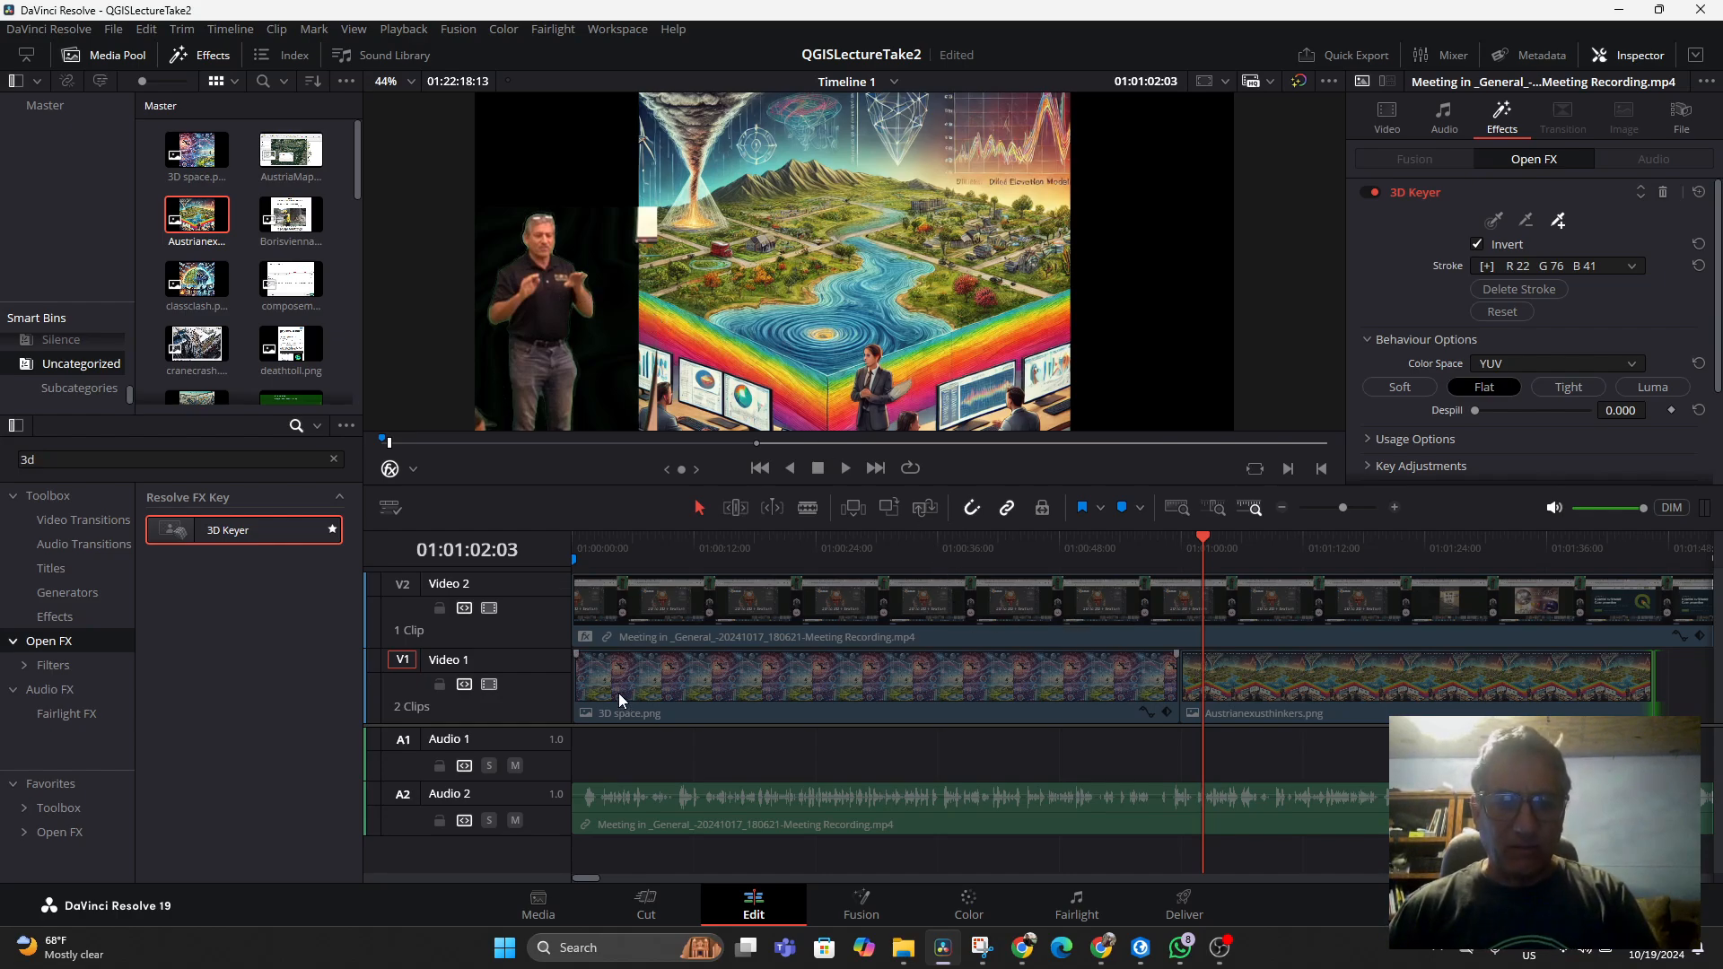
Stretch the Austrianexusthinkers.png clip's left edge outward with the Transform overlay to fill the frame behind the presenter
click(1252, 702)
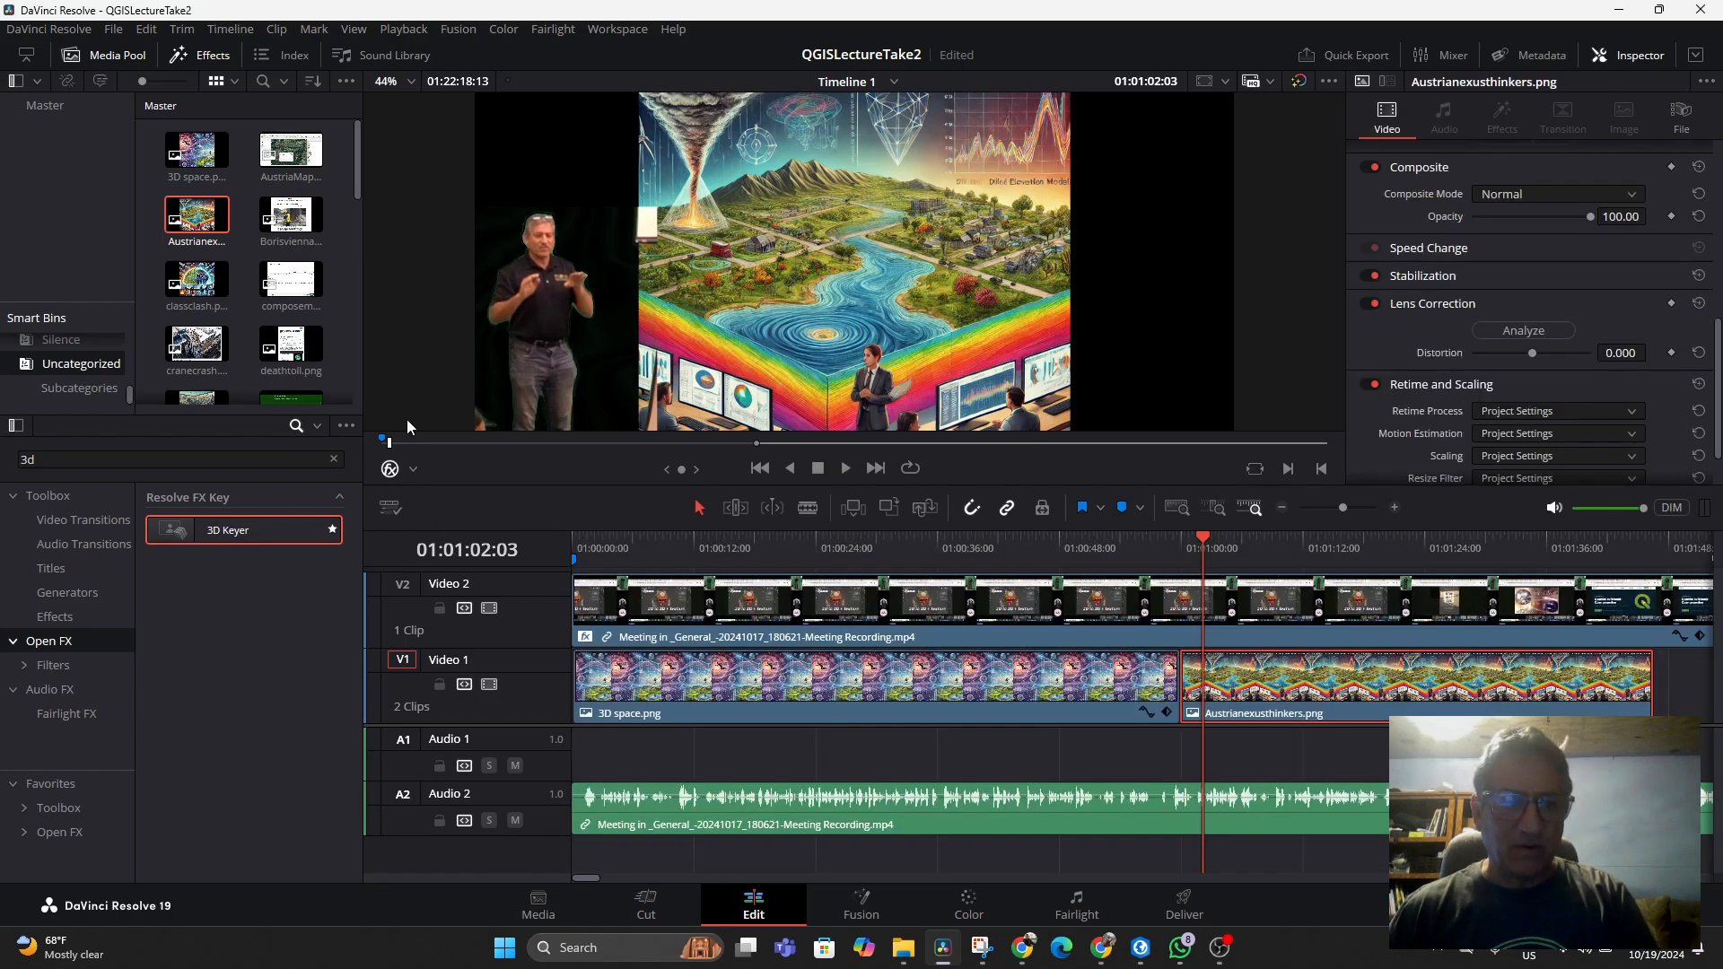
click(416, 467)
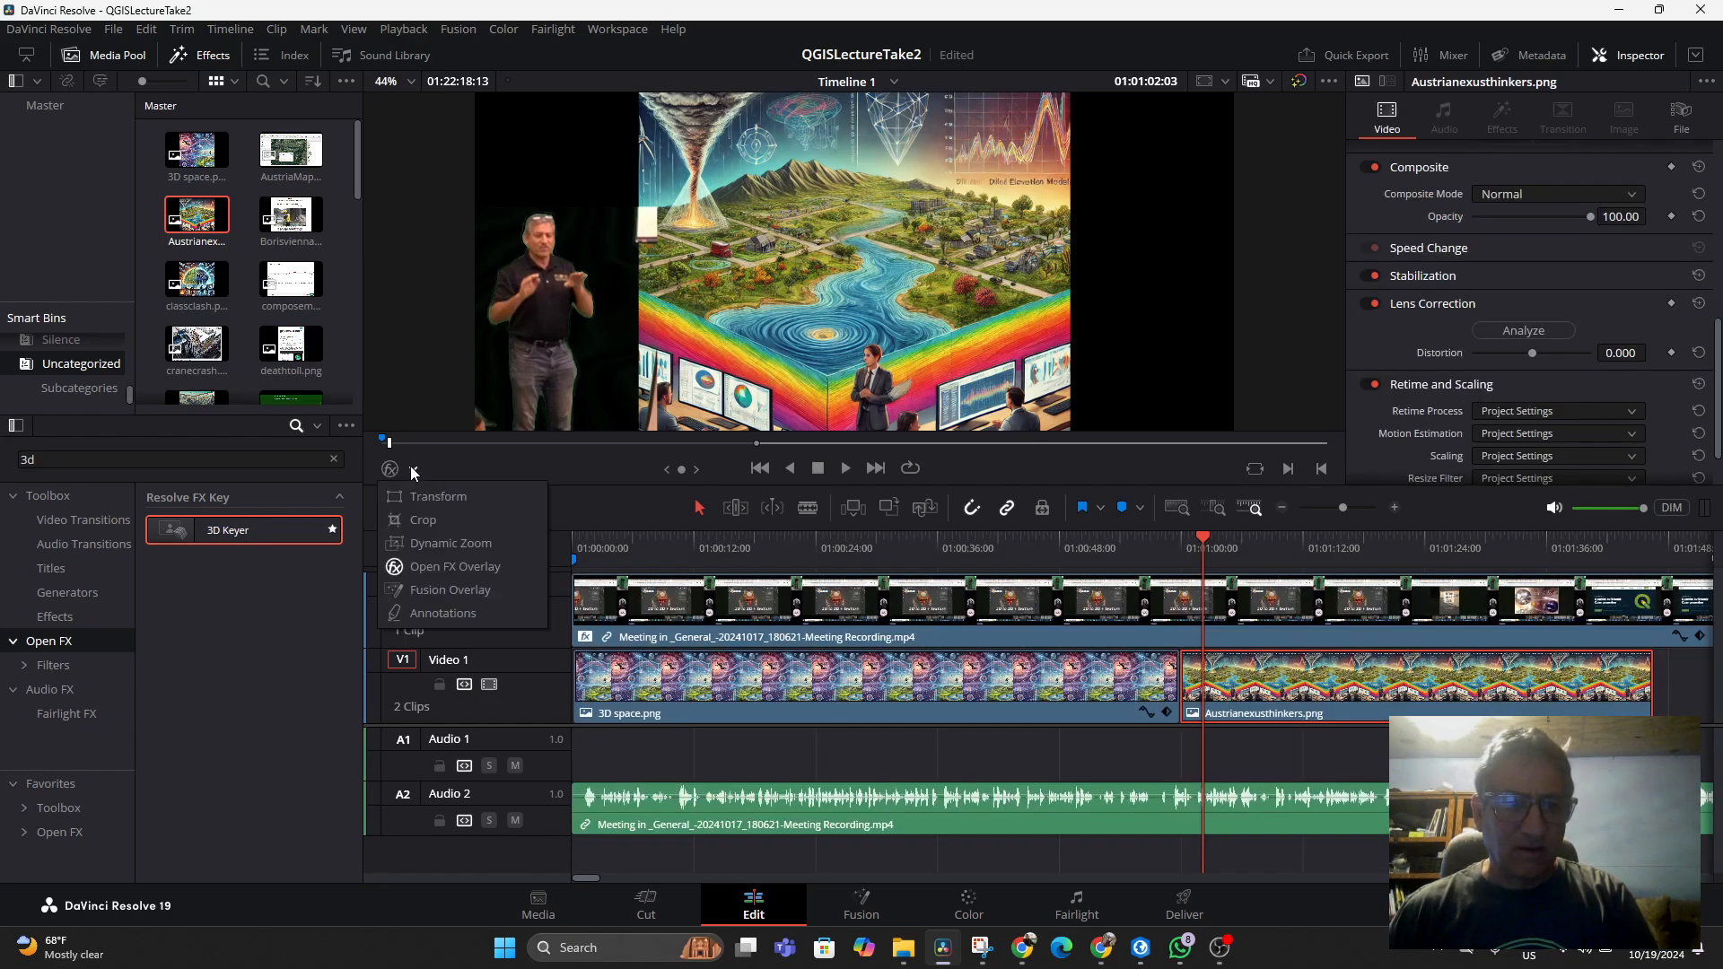
click(417, 495)
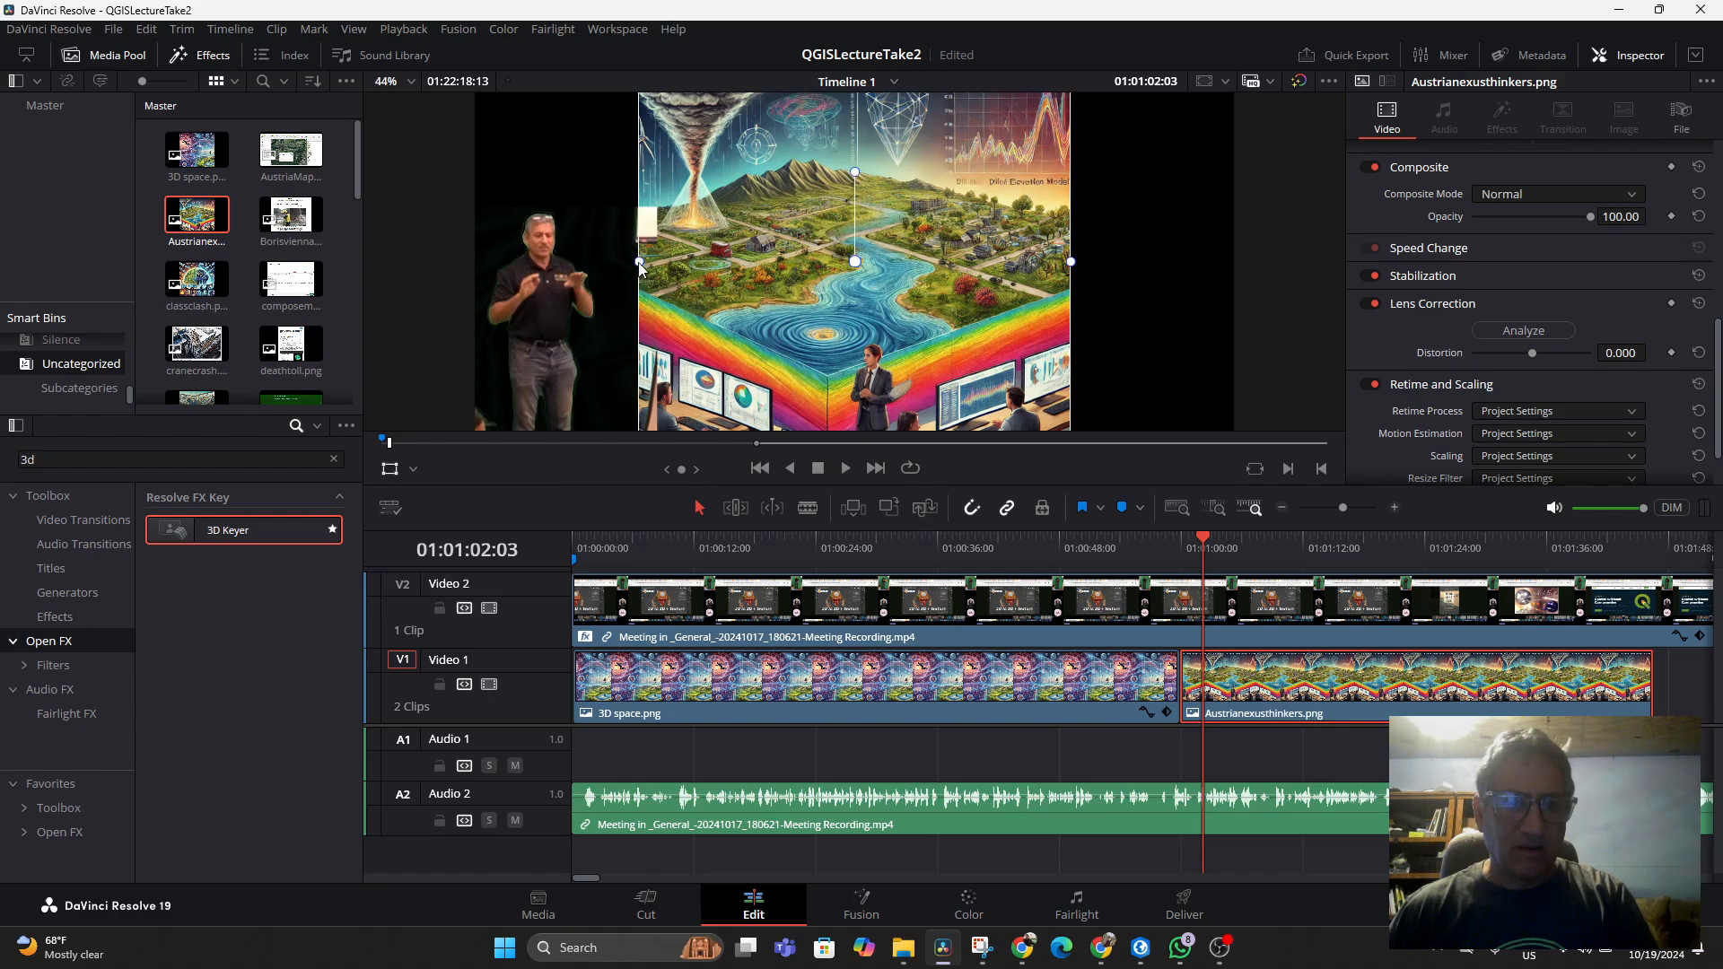
drag(639, 261, 481, 263)
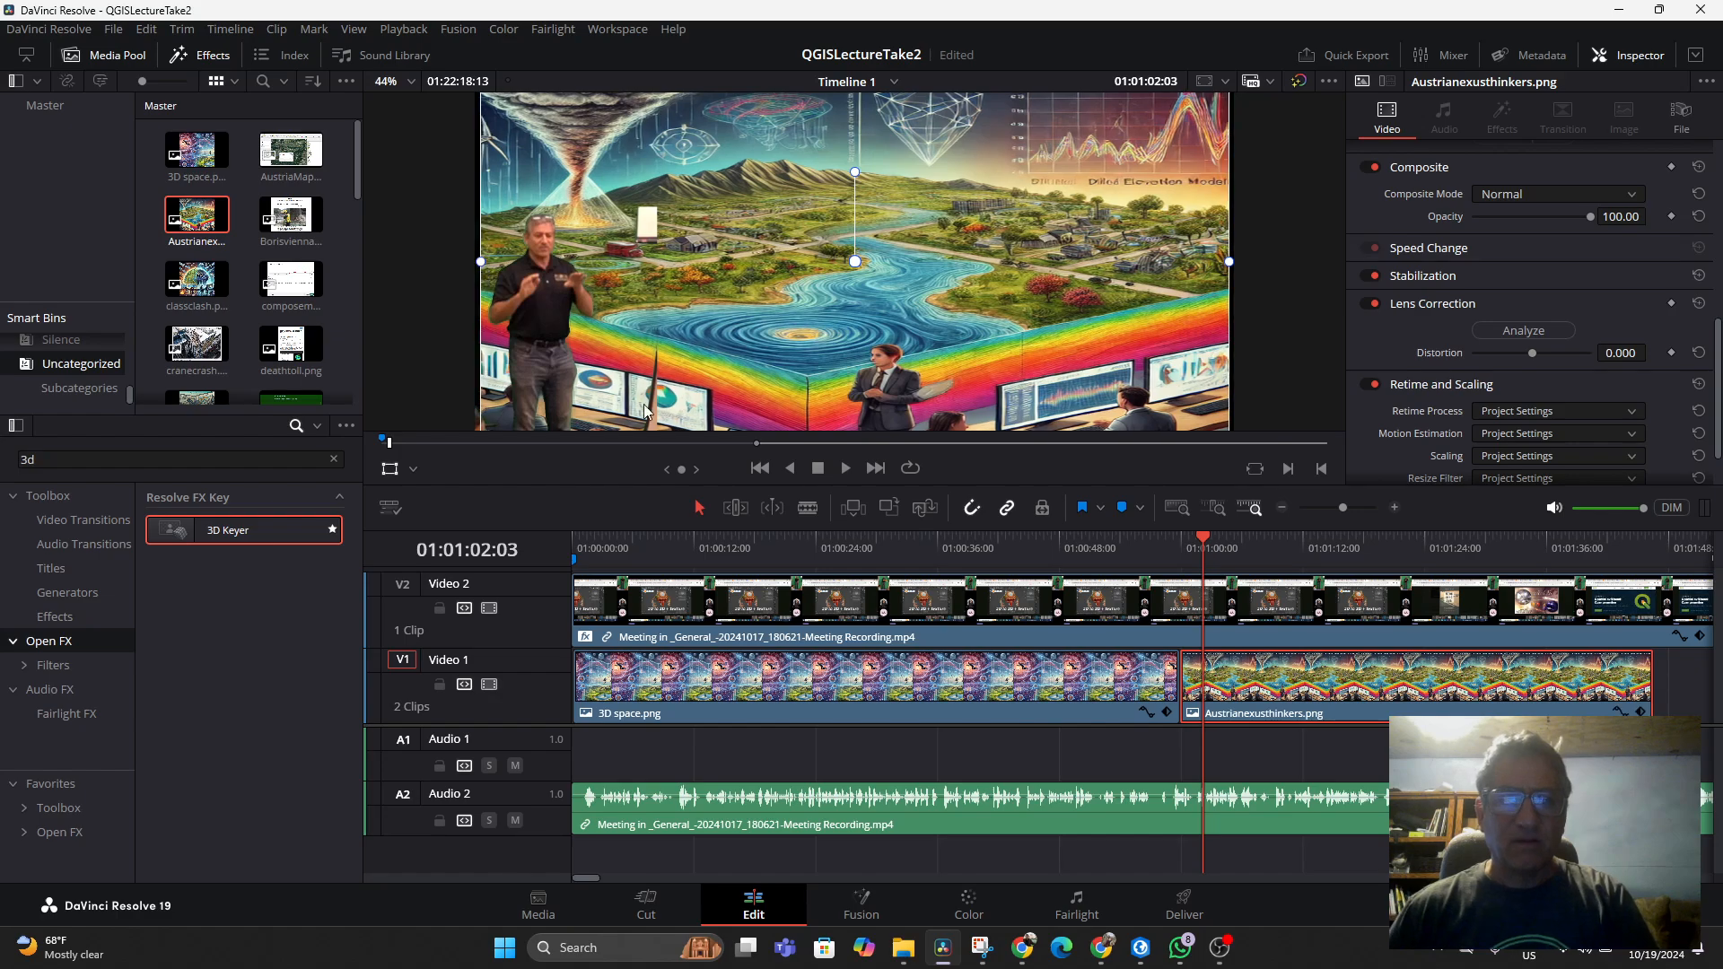
Play back the composite over the new background and save the project
click(1094, 549)
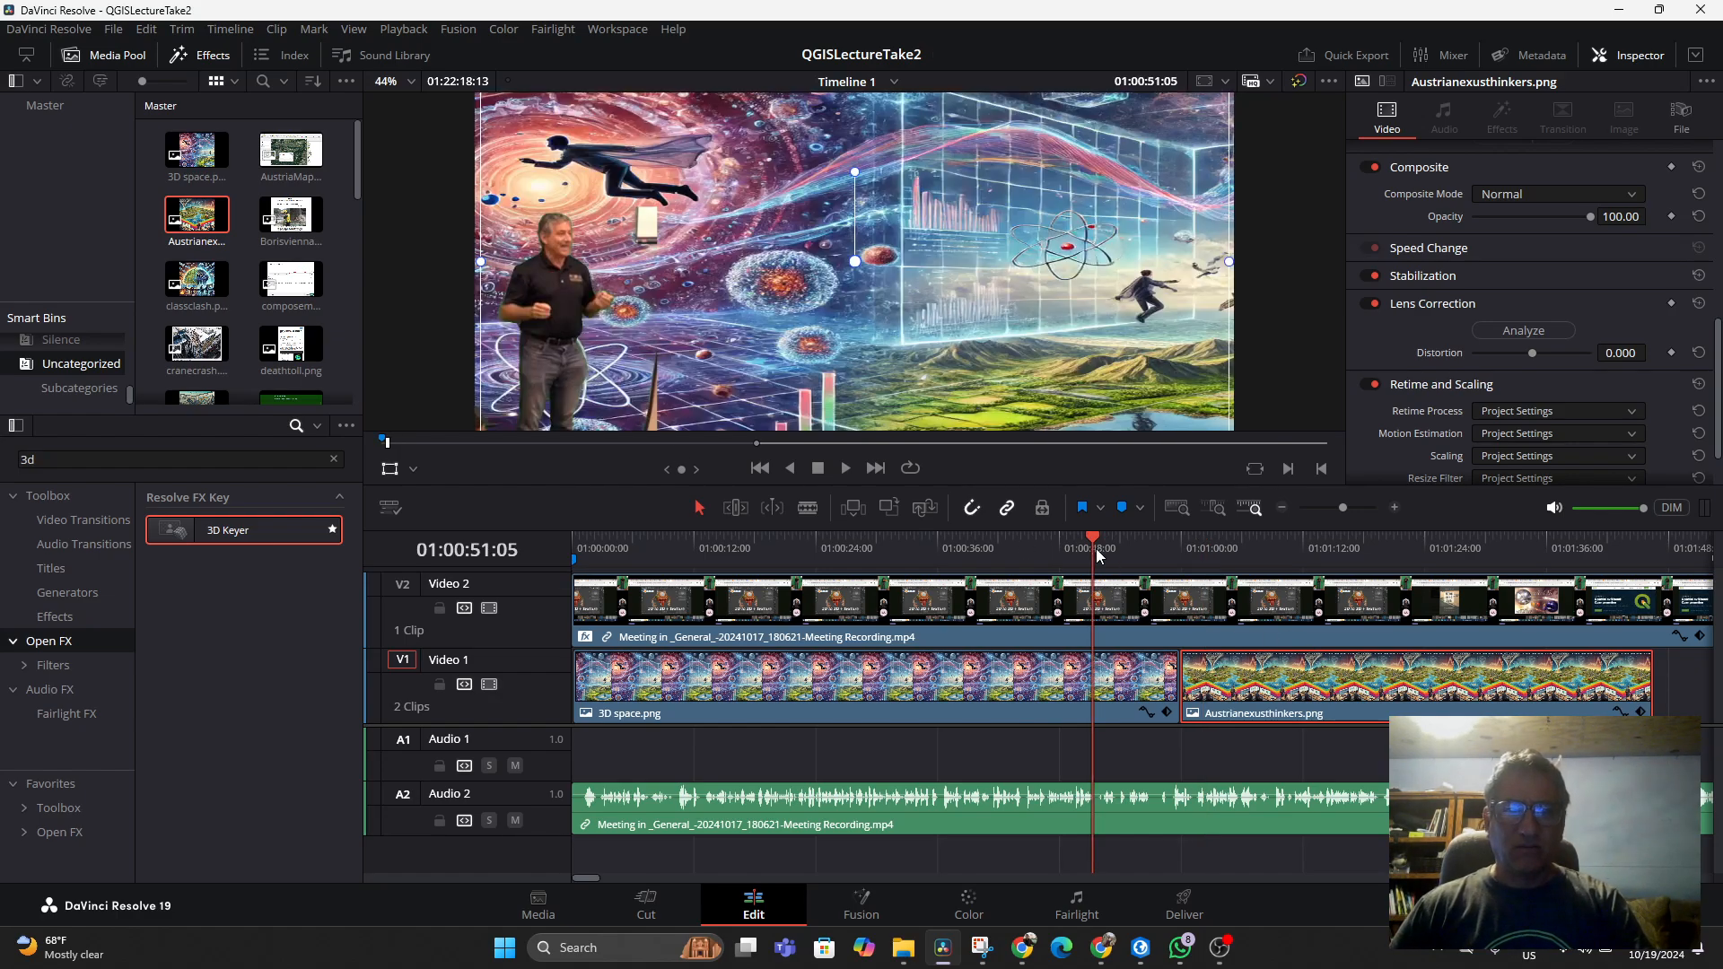
key(space)
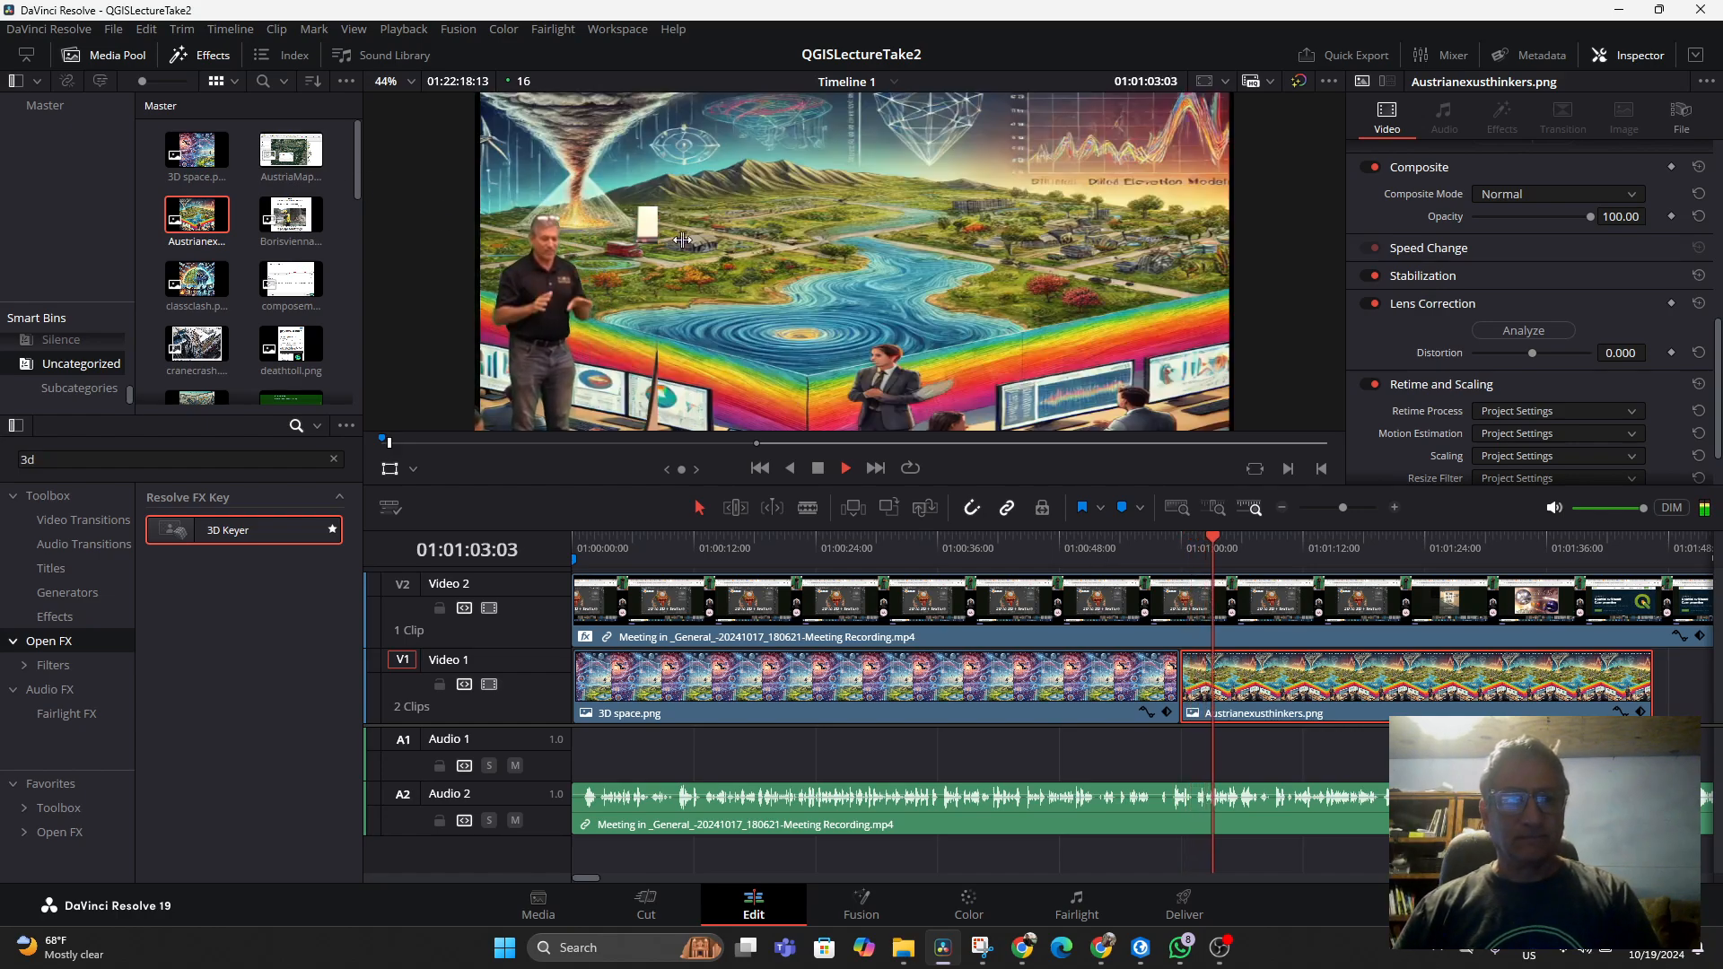
key(space)
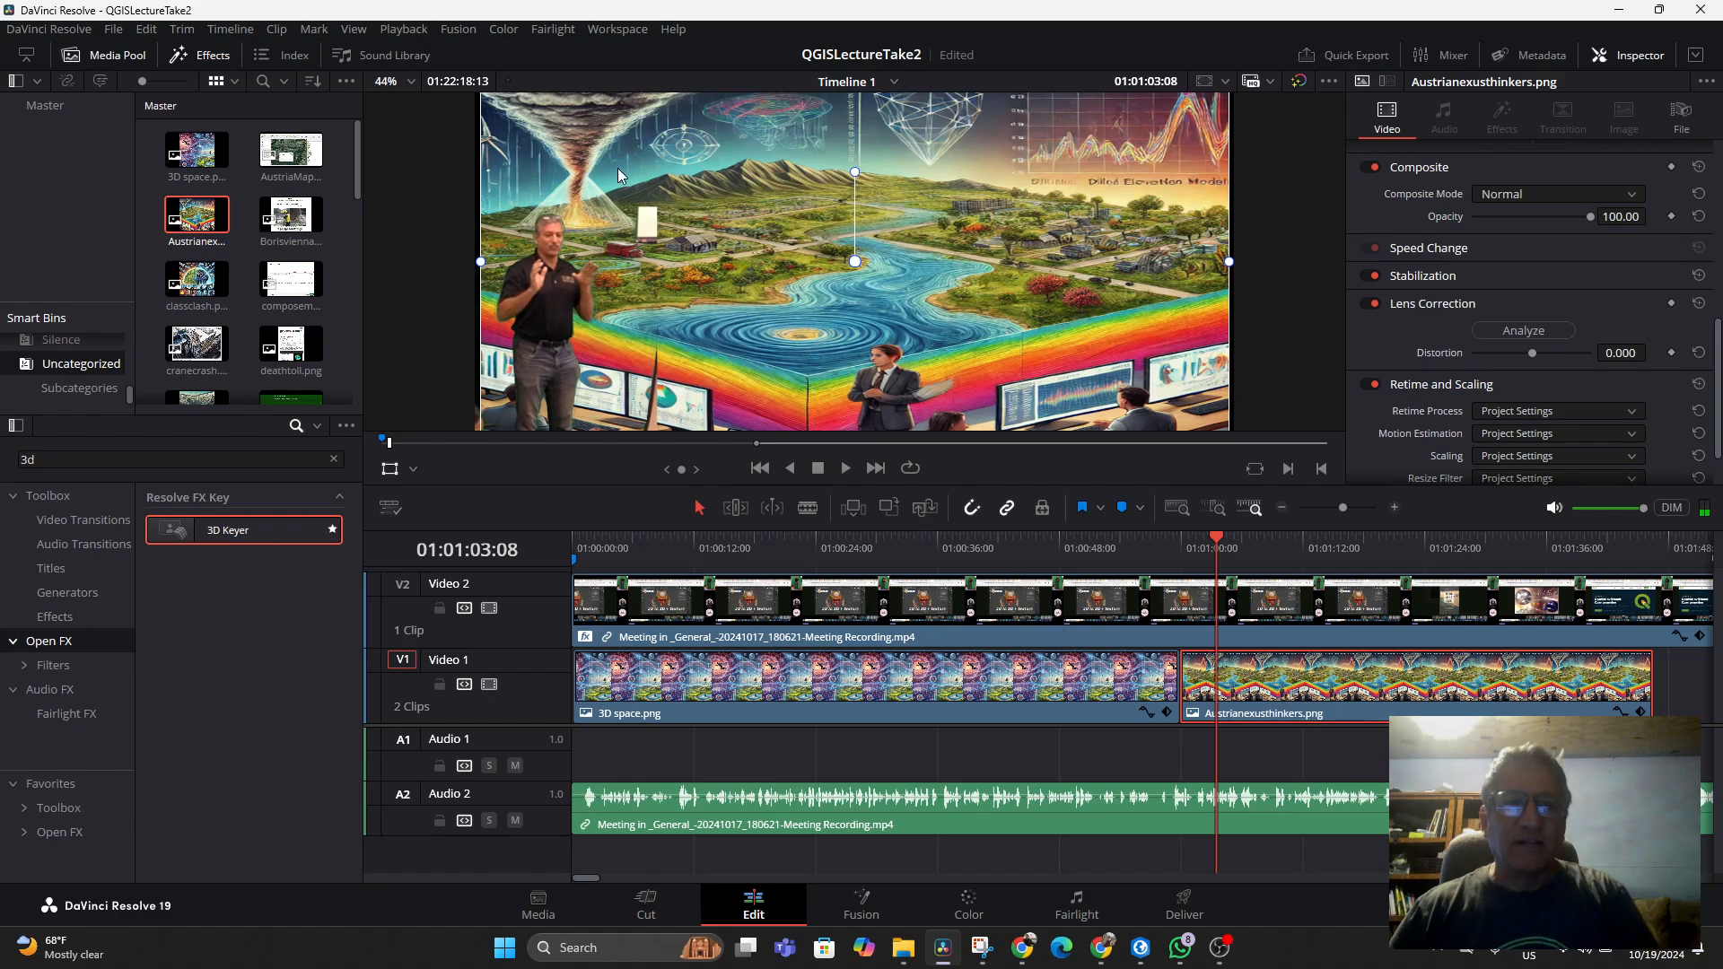
click(112, 30)
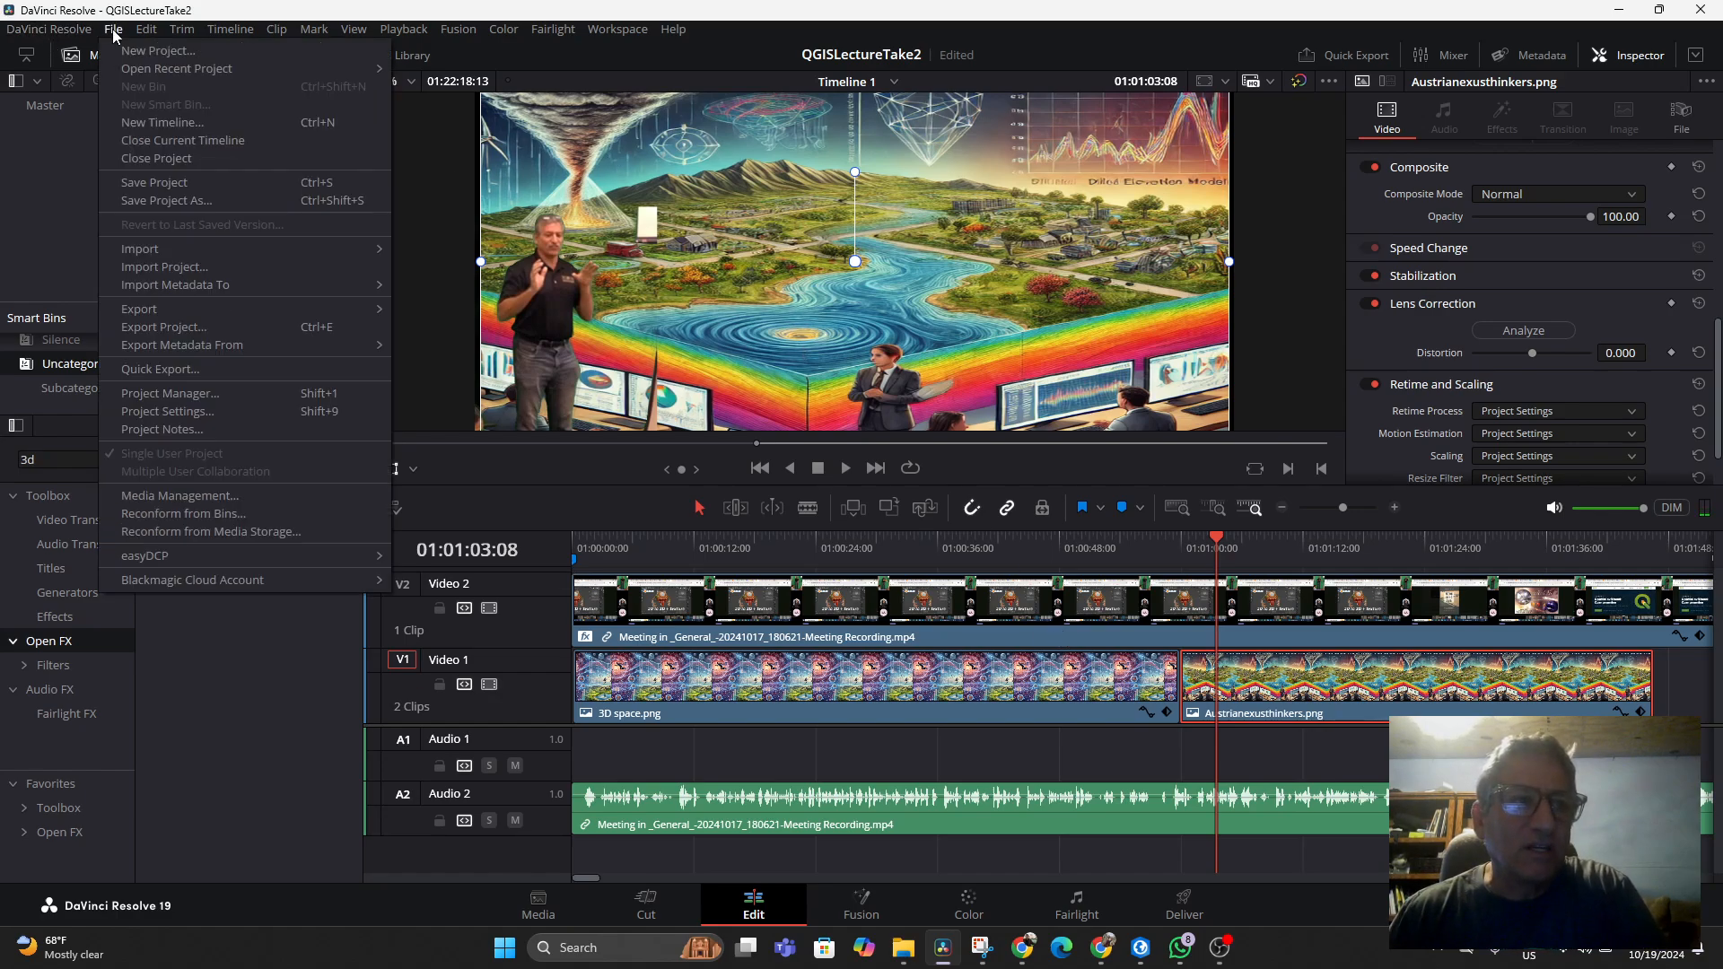
click(153, 184)
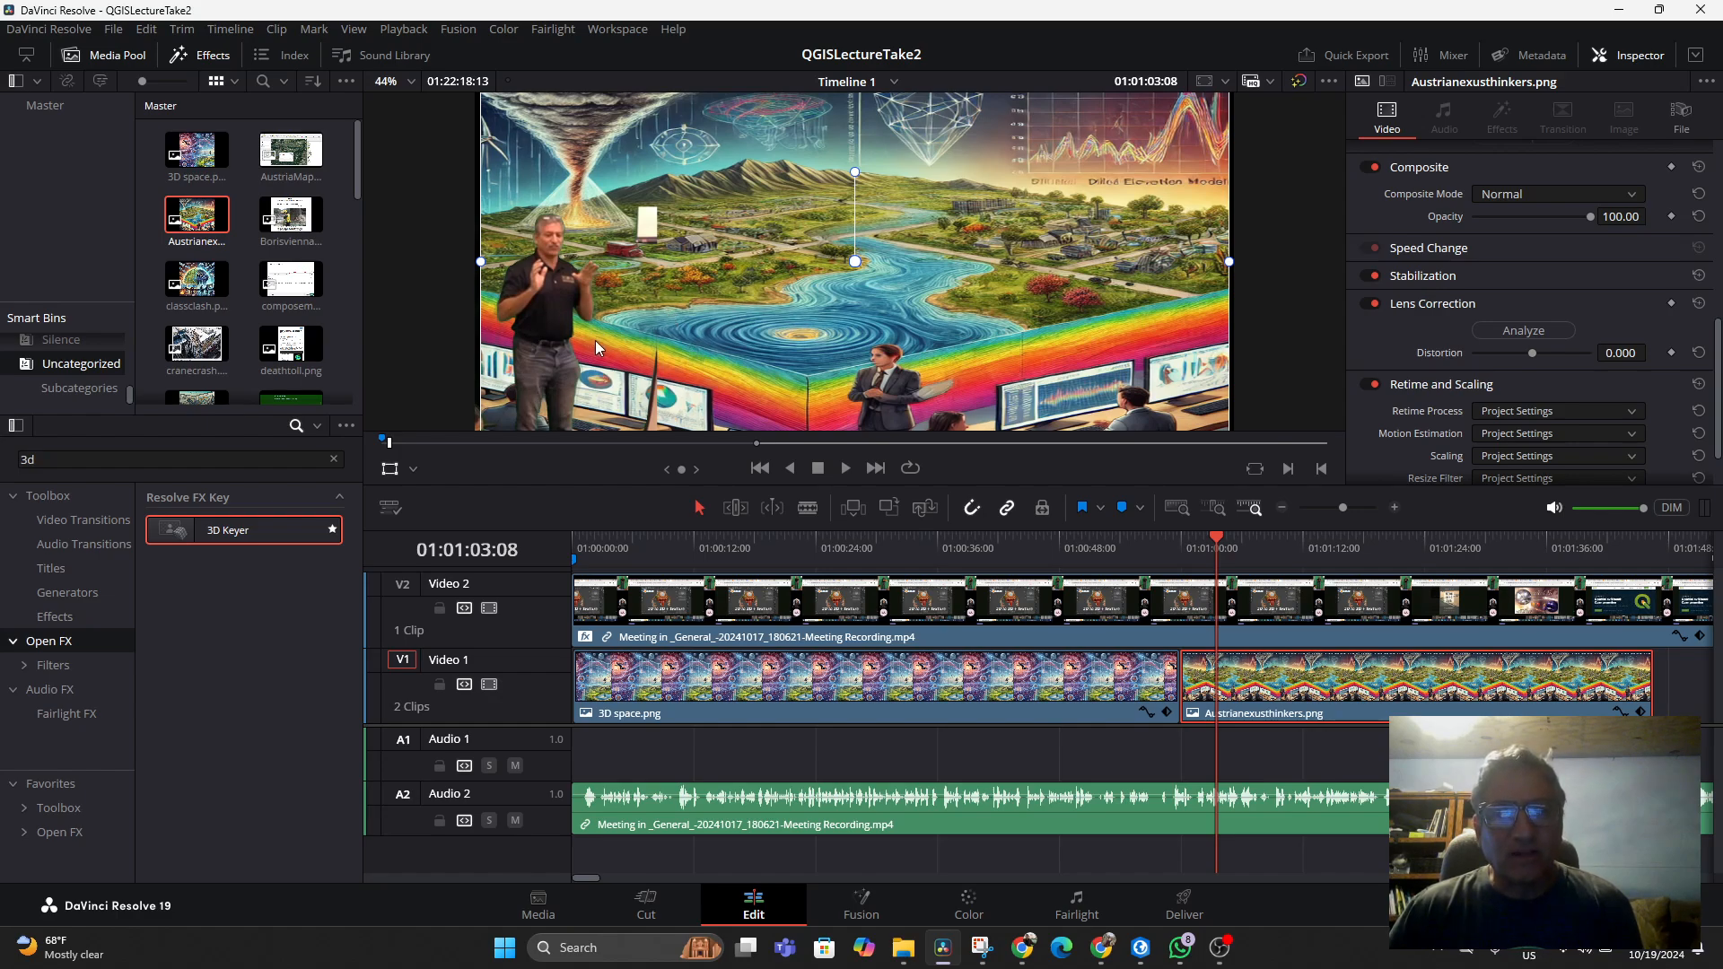
Scrub the timeline to check the keyed presenter over both background images
click(1039, 546)
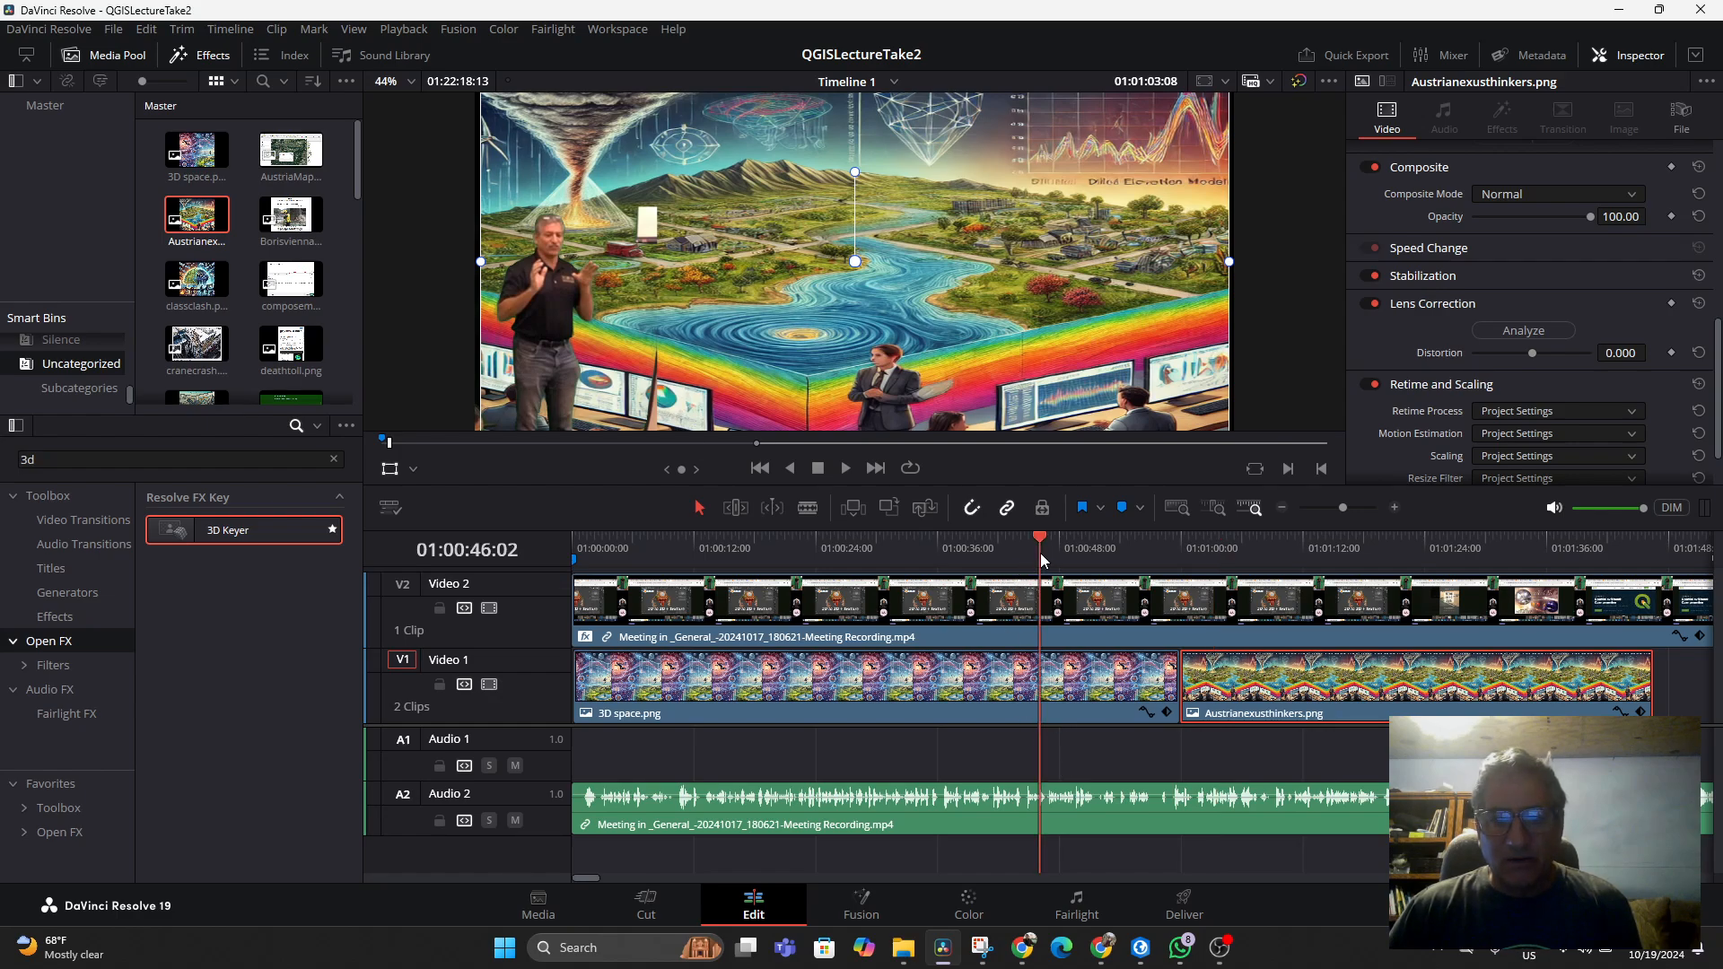
click(885, 558)
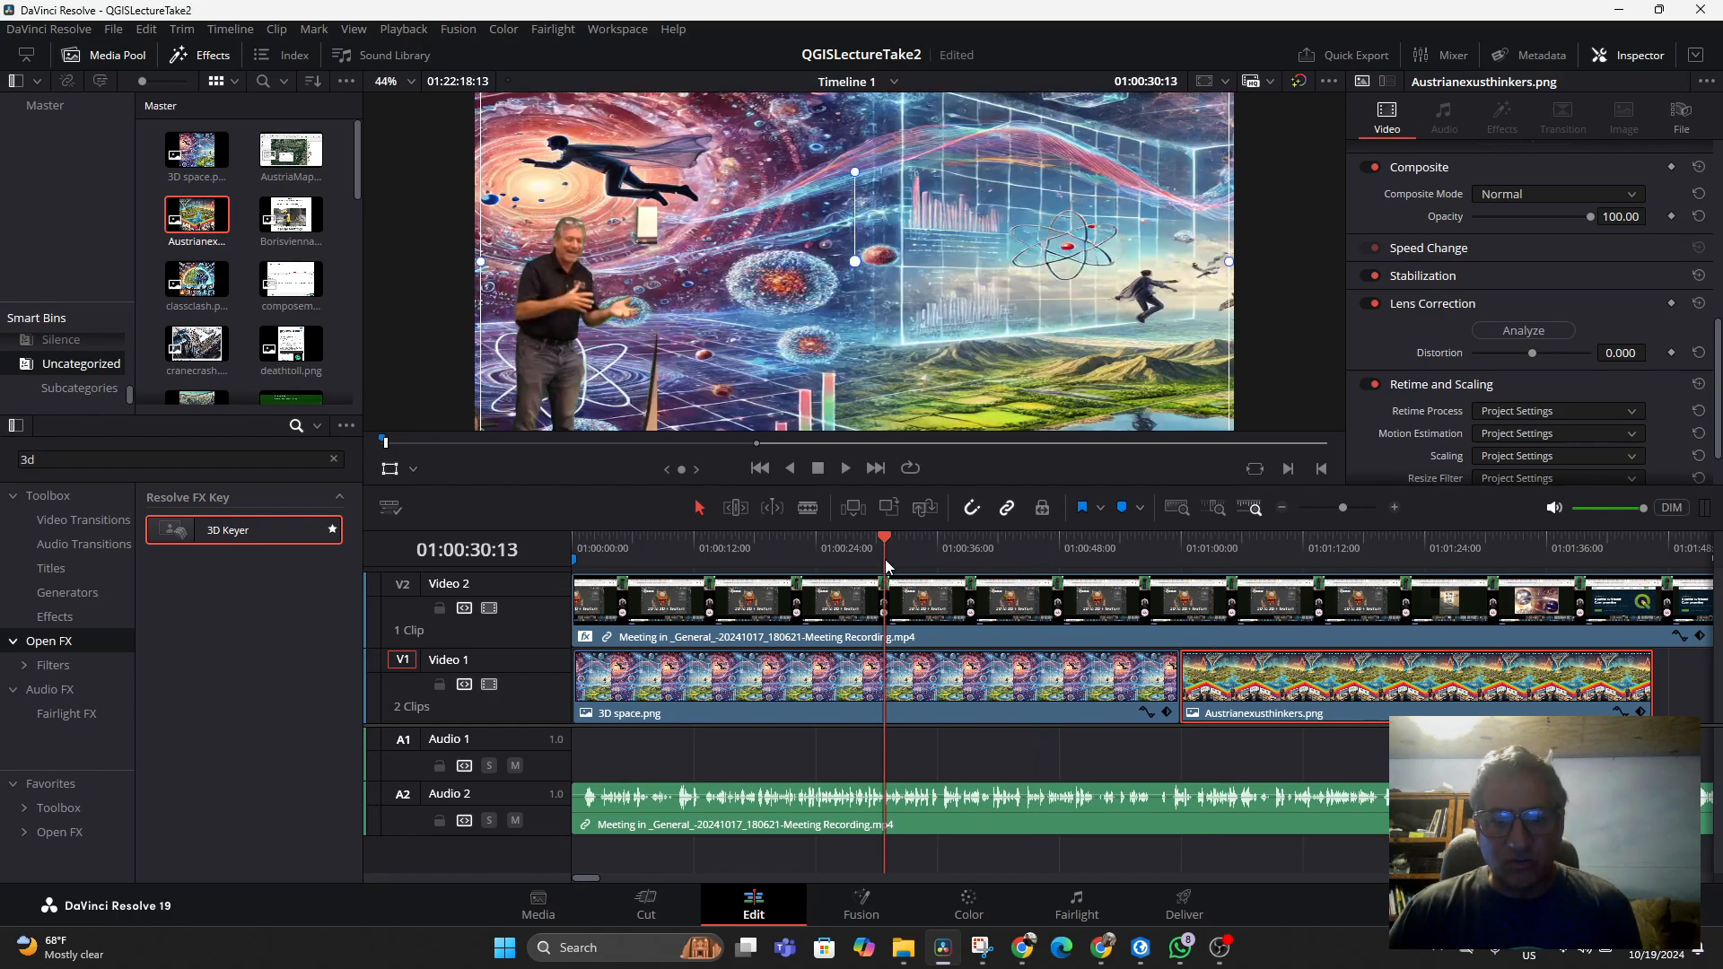
click(1261, 556)
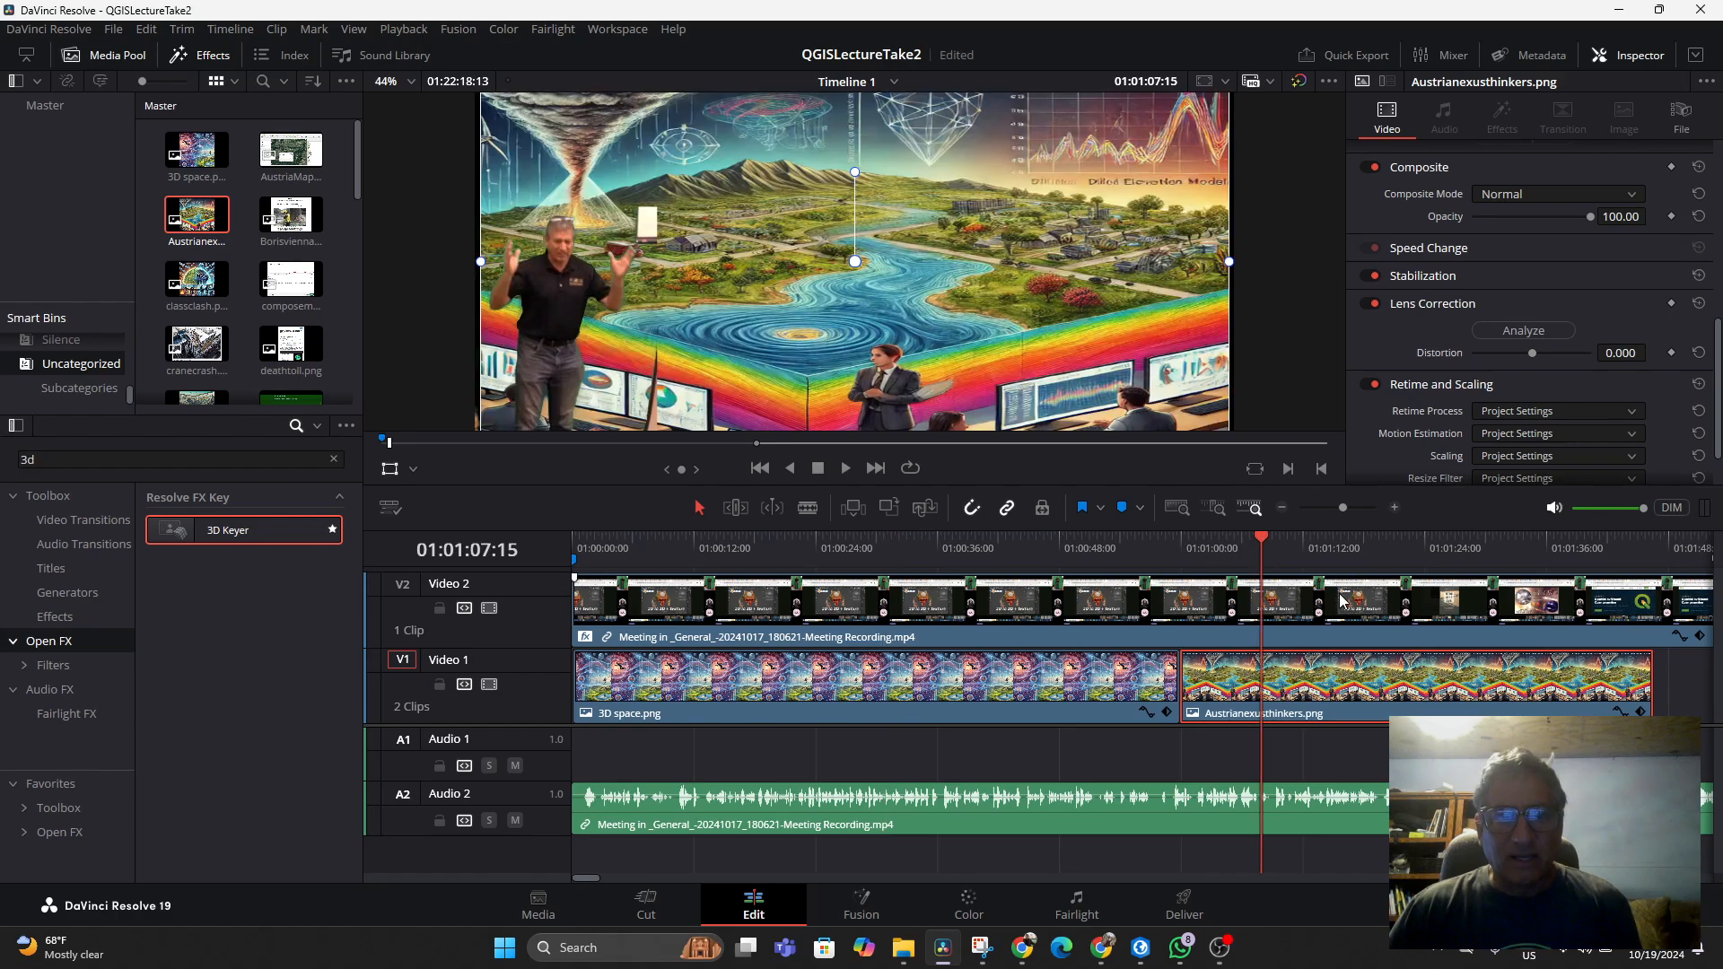